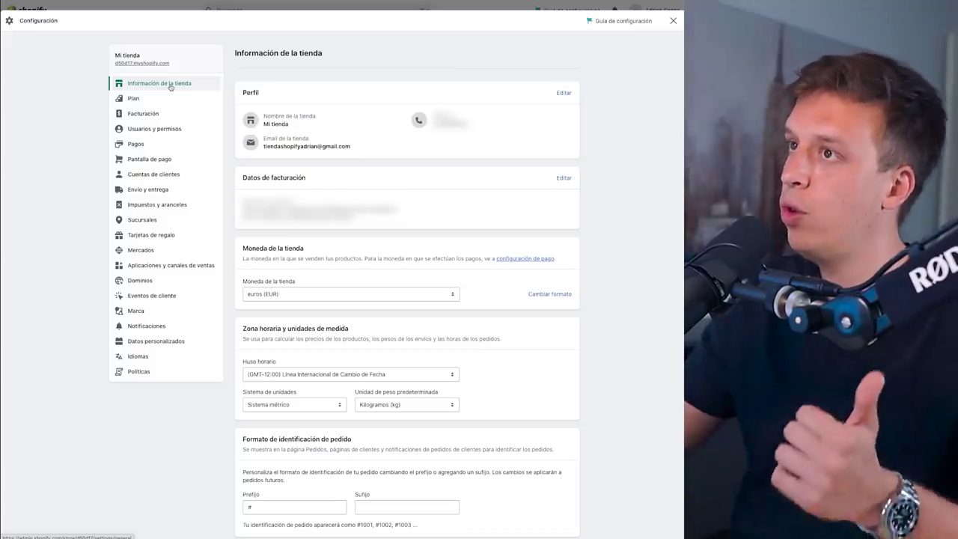
- Review the Basic Shopify plan details, then go to the Pagos payments settings
left_click(135, 98)
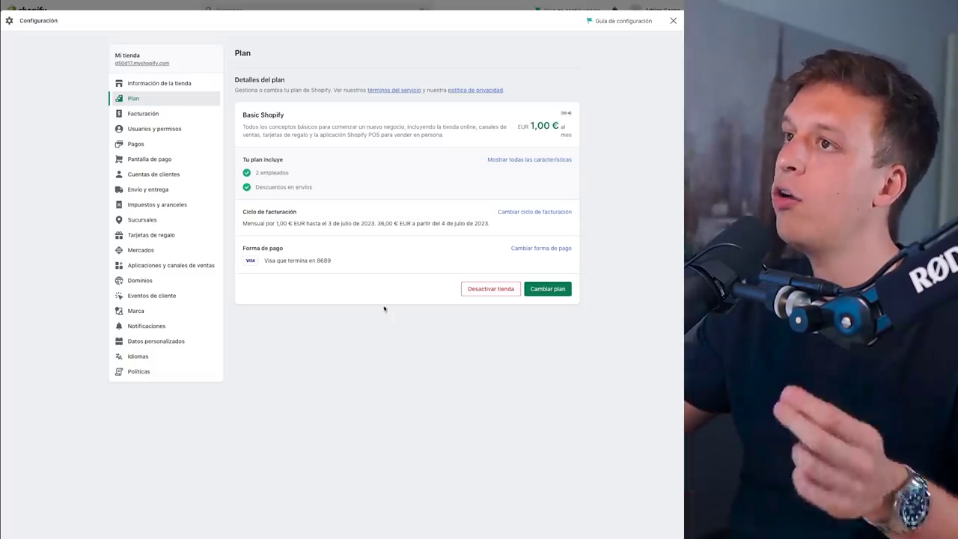
left_click(147, 148)
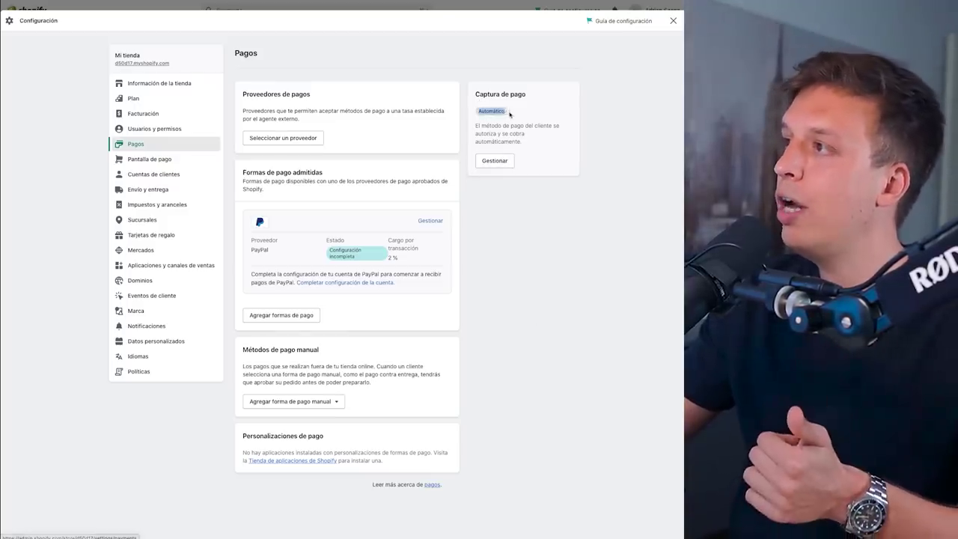
left_click(485, 164)
left_click(297, 282)
left_click(442, 335)
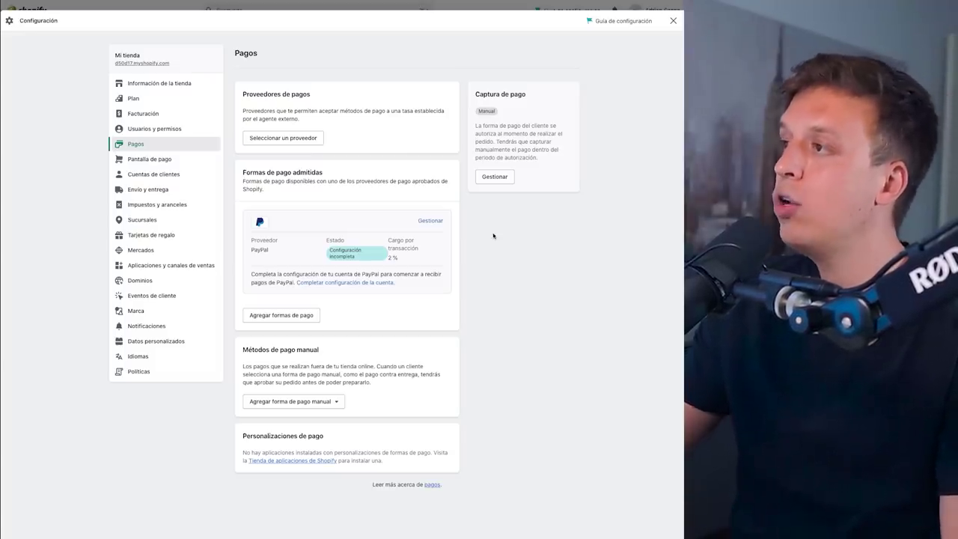
left_click(483, 179)
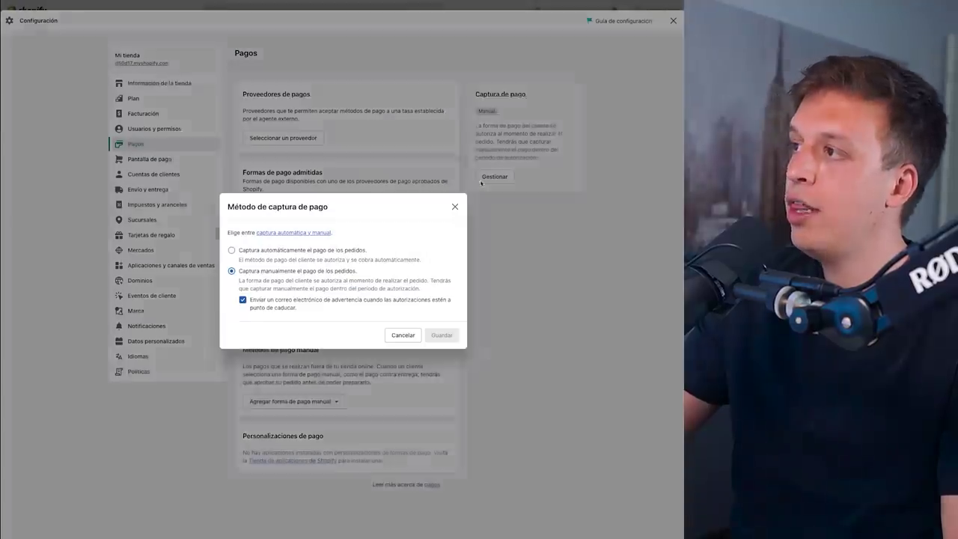
left_click(312, 255)
left_click(435, 323)
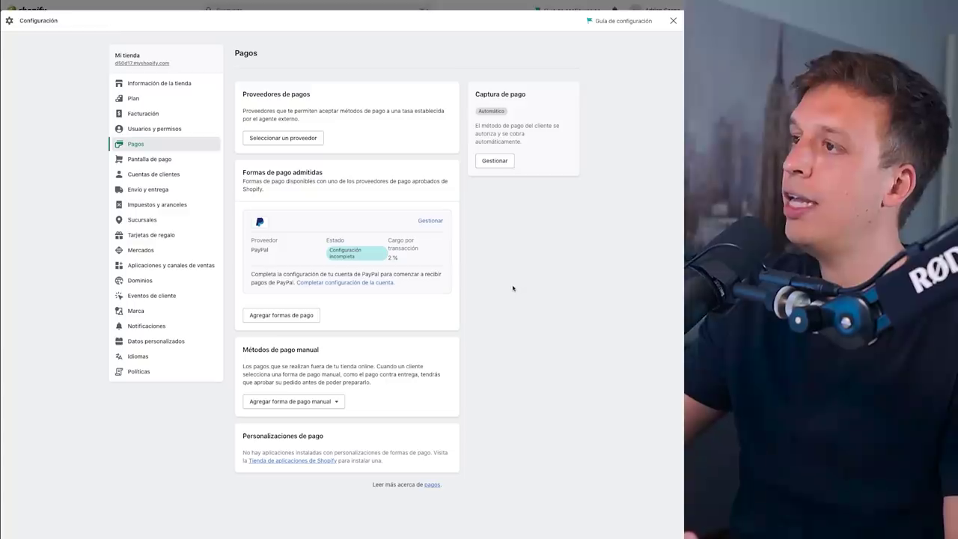
left_click_drag(241, 174, 334, 175)
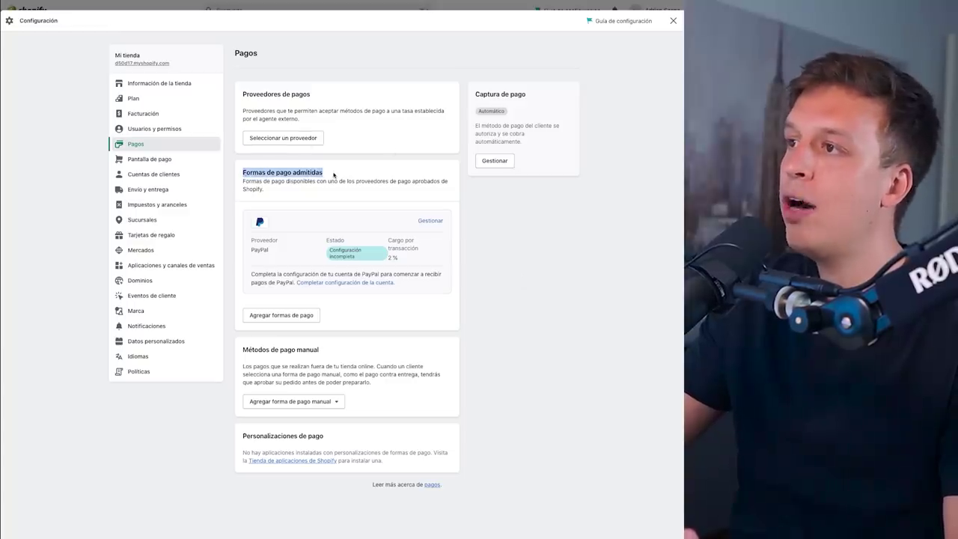
left_click(336, 175)
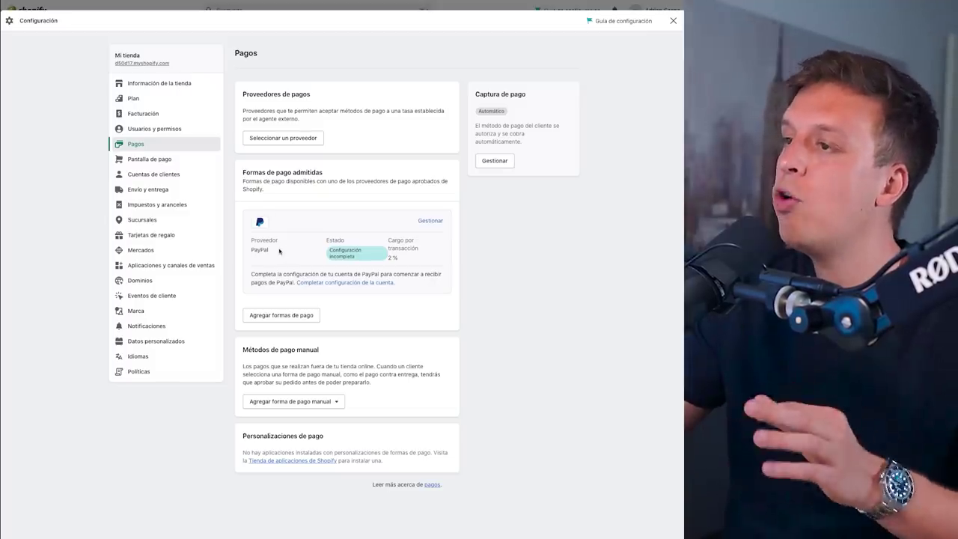
left_click_drag(264, 248, 253, 243)
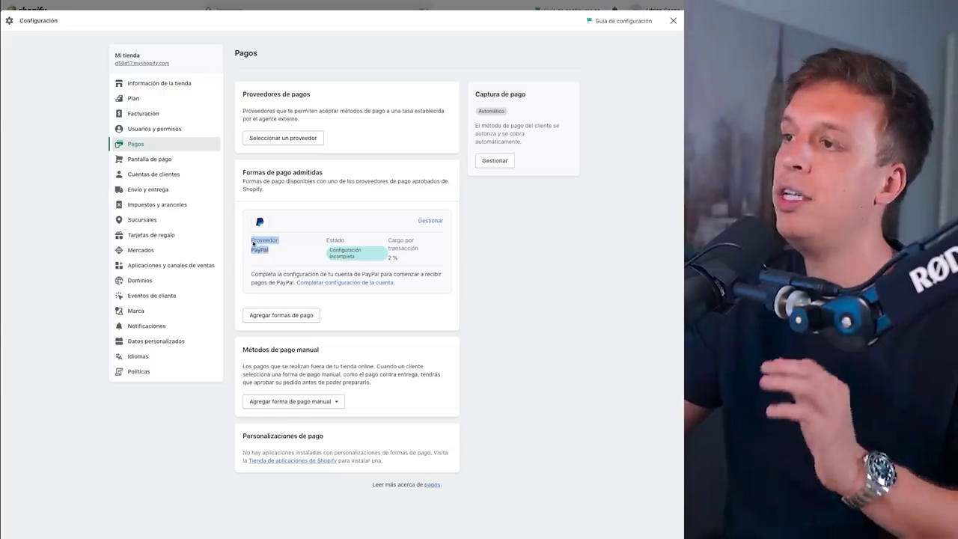
left_click(254, 242)
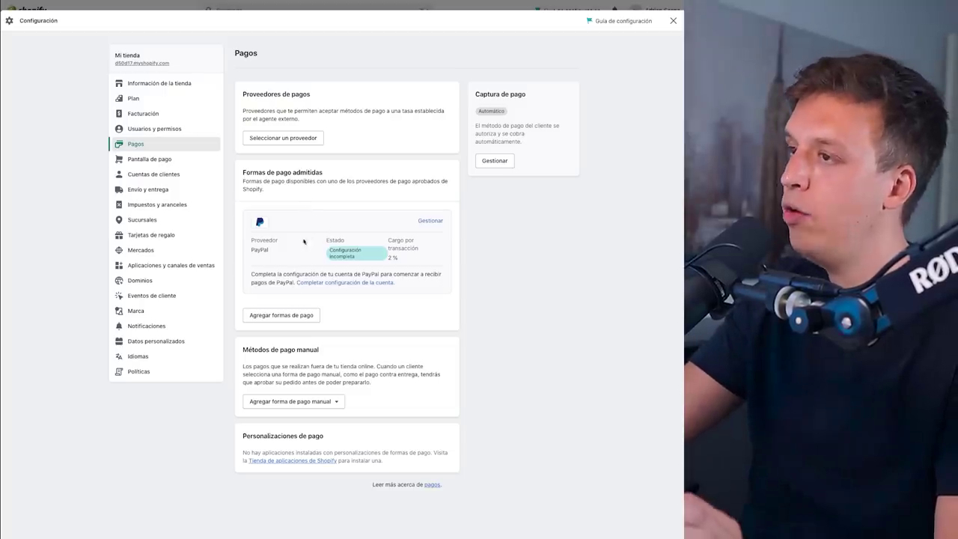
- Manage the PayPal card and start 'Configuración completa' to reach PayPal's connect-account page
left_click(430, 222)
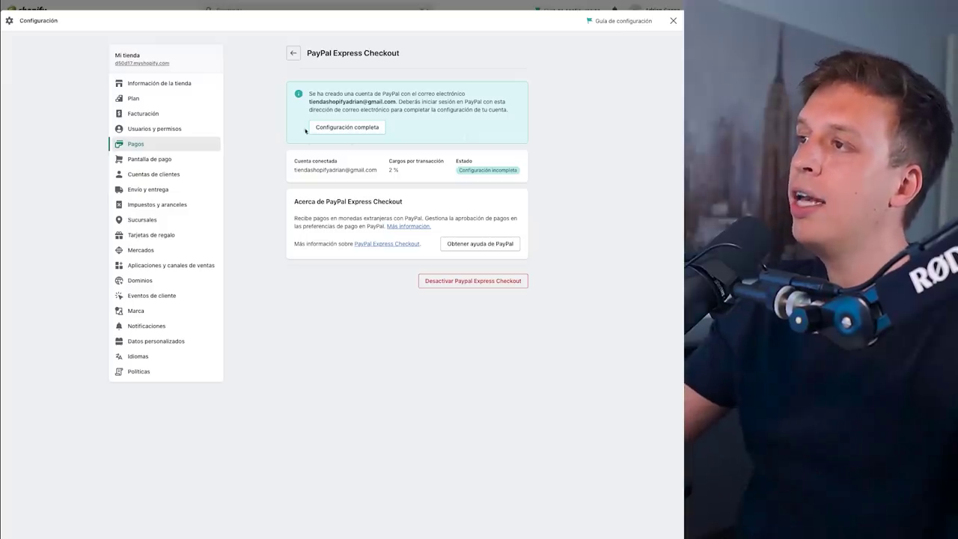
left_click(338, 129)
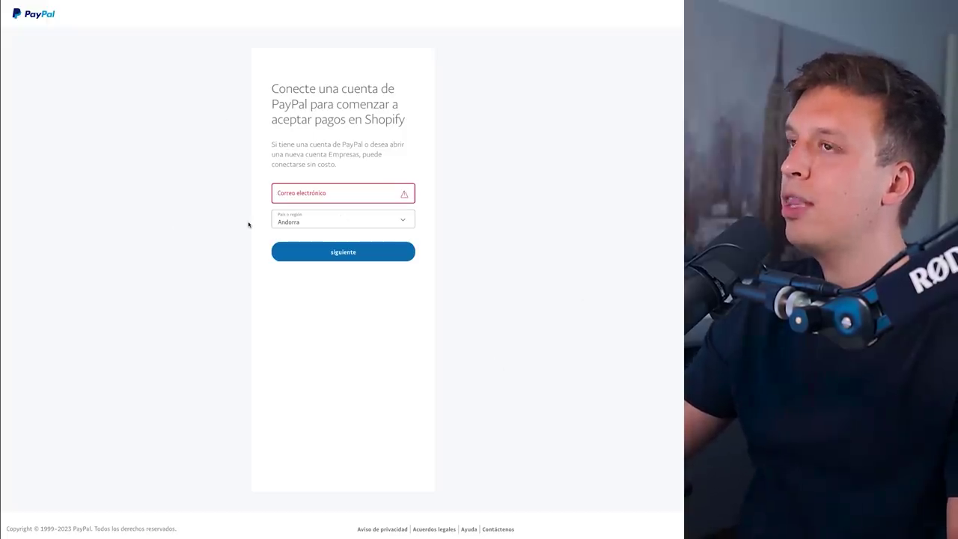
- Paste the store's e-mail into PayPal, continue, and submit the confirmed account password
left_click(312, 197)
key("ctrl+v")
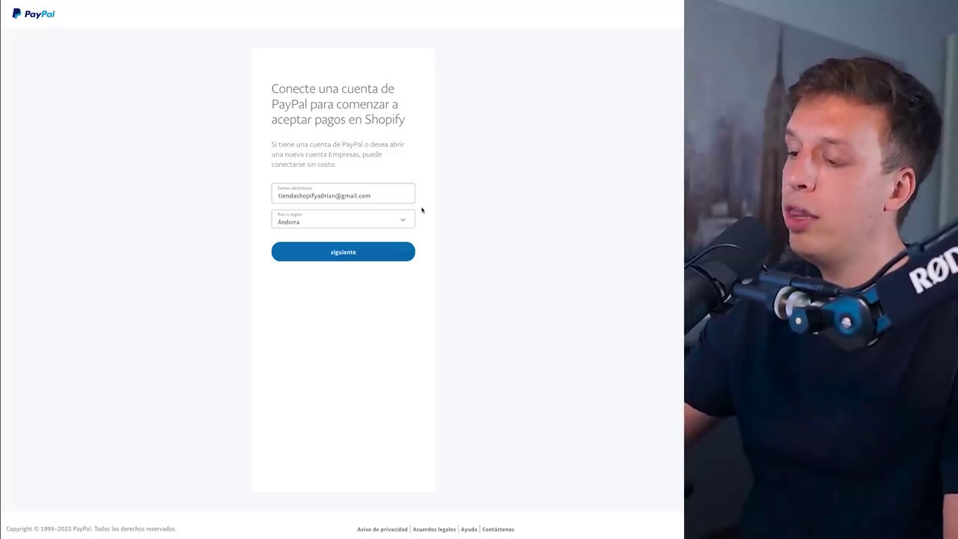
left_click(331, 252)
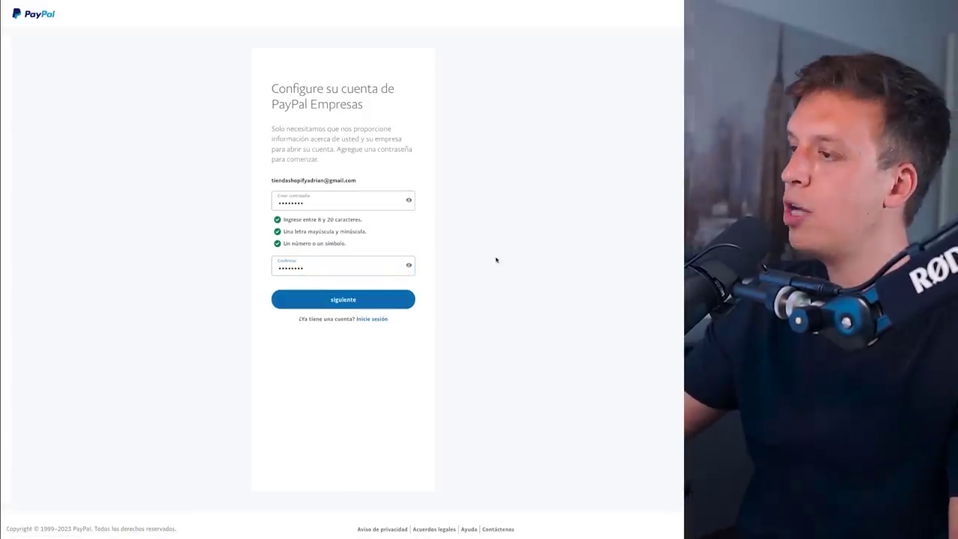
left_click(342, 300)
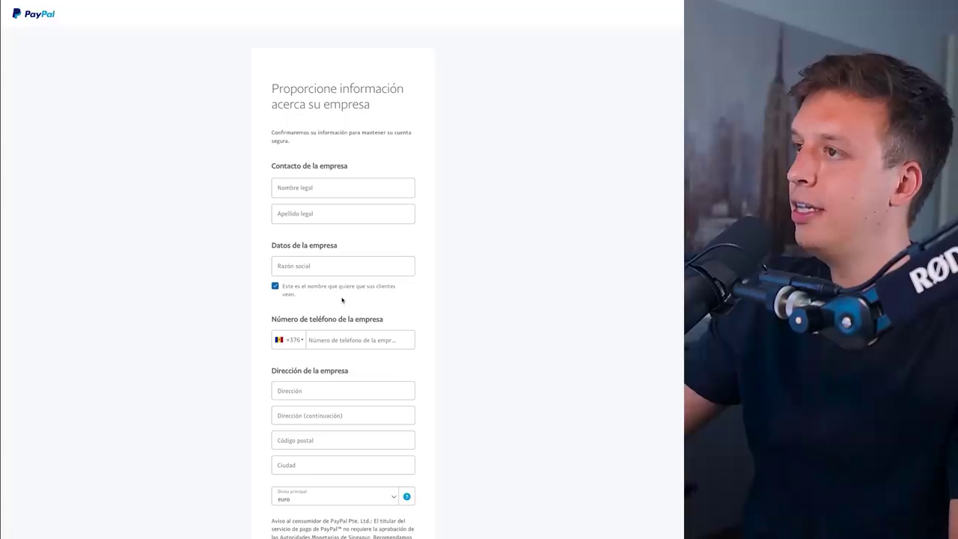
- Enter the company legal name and set 'Tienda Online' as the customer-facing receipt name
scroll(275, 156, "down", 1)
left_click(377, 156)
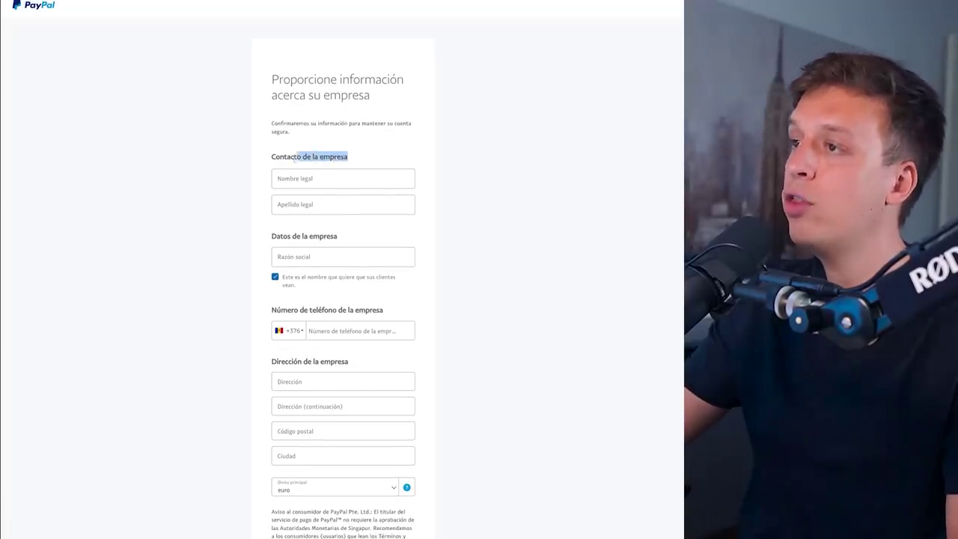
left_click(272, 159)
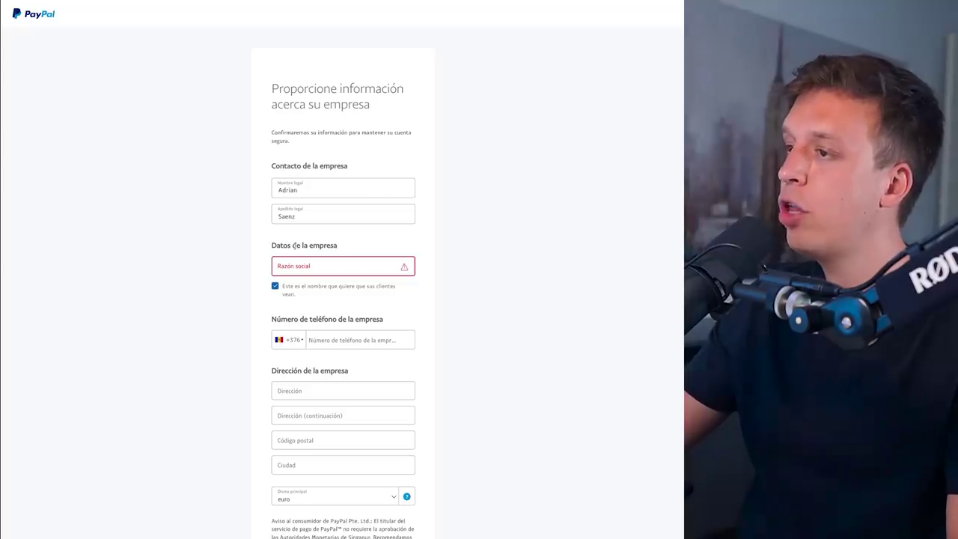
left_click(299, 267)
type("Adrian Sa")
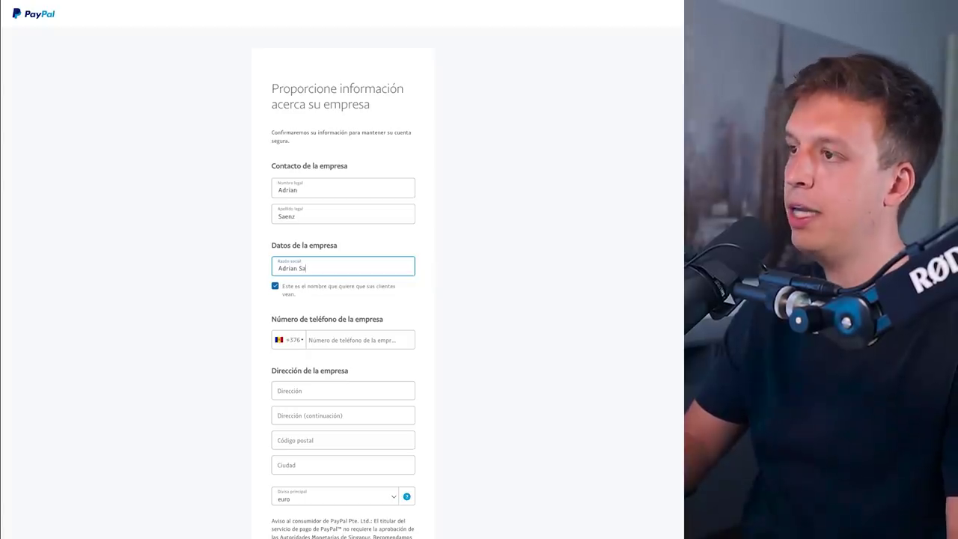
type("enz")
left_click(303, 280)
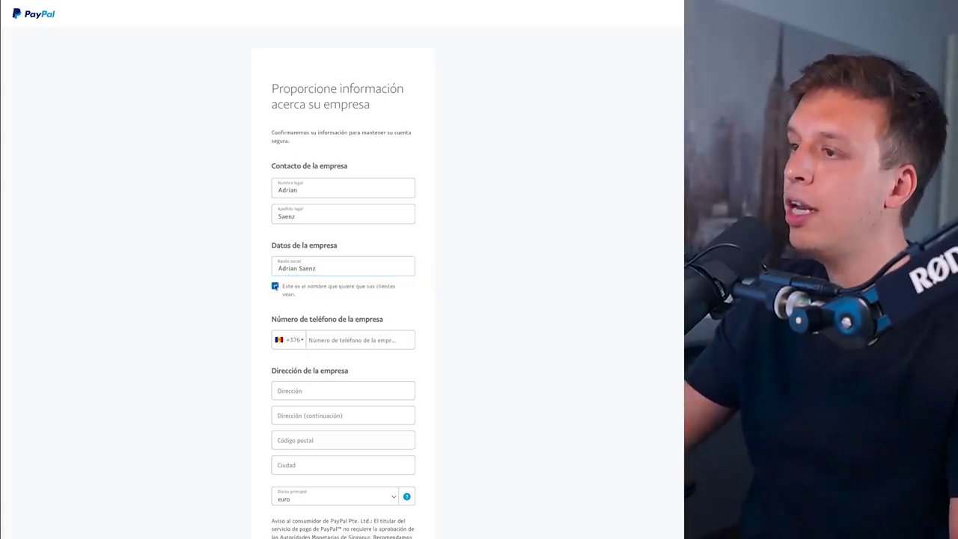
left_click(275, 286)
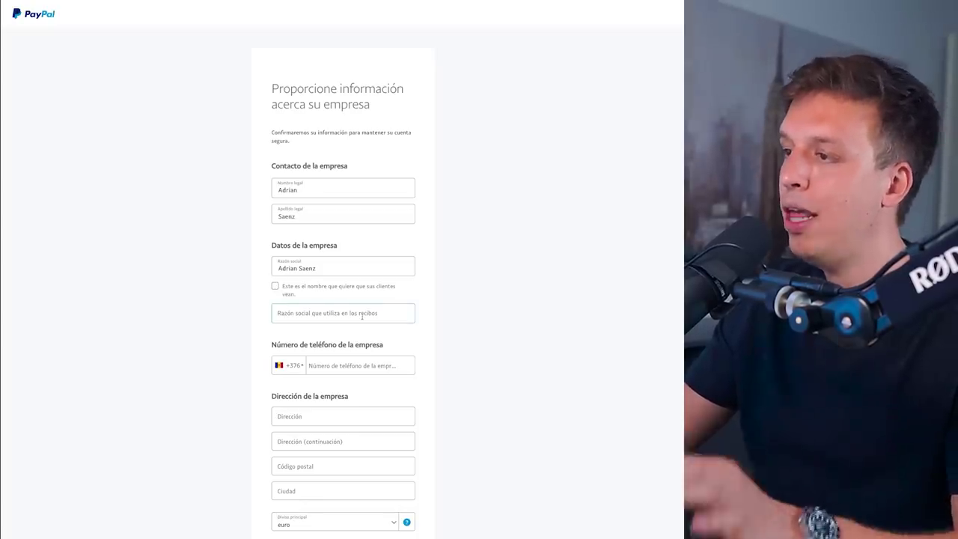
left_click(278, 289)
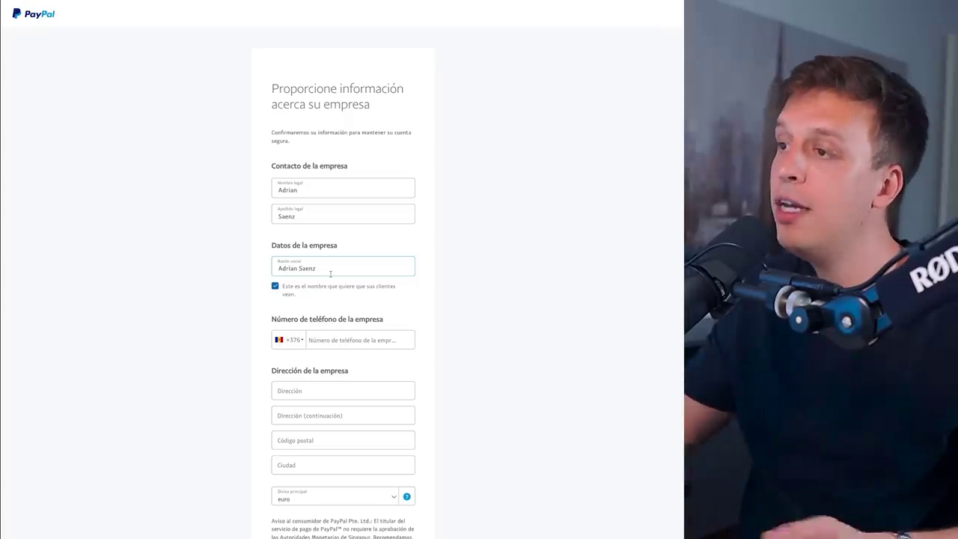
left_click(276, 287)
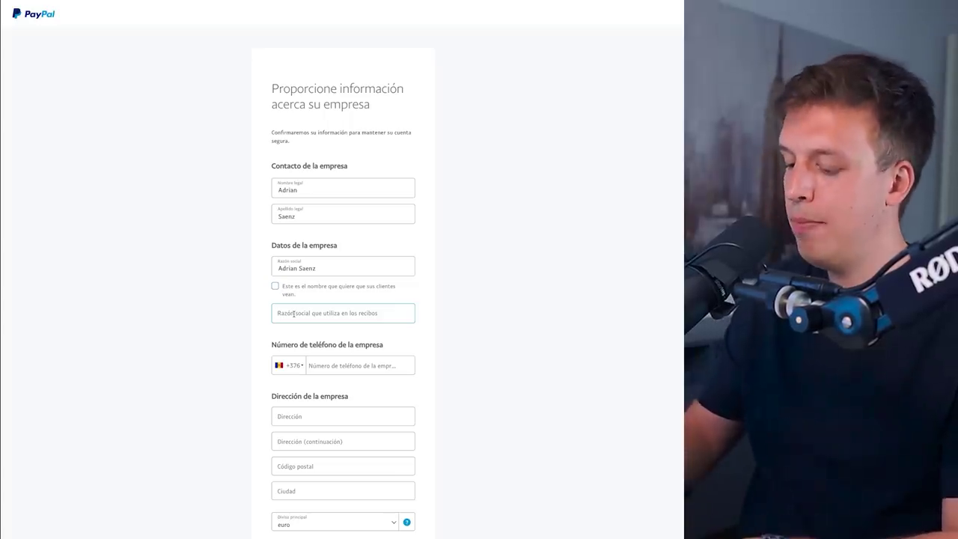
type("Tienda Onli")
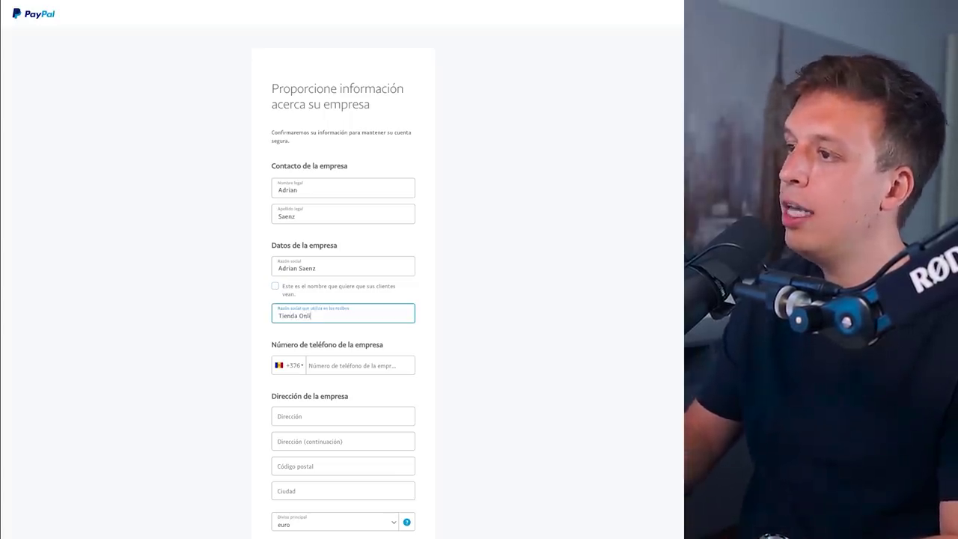
type("ne")
left_click(466, 364)
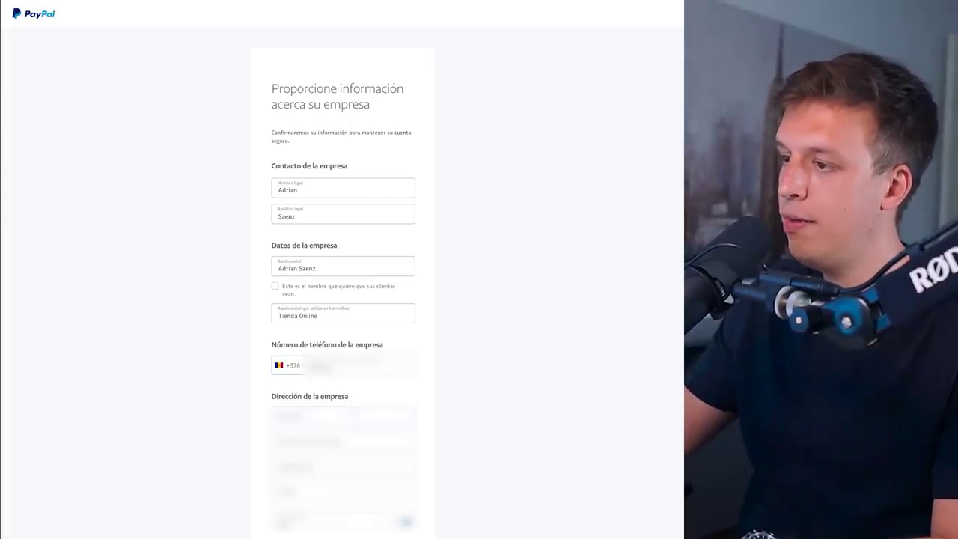
- Keep euro as primary currency, tick both consents, and submit the business details
scroll(274, 324, "down", 3)
left_click(293, 313)
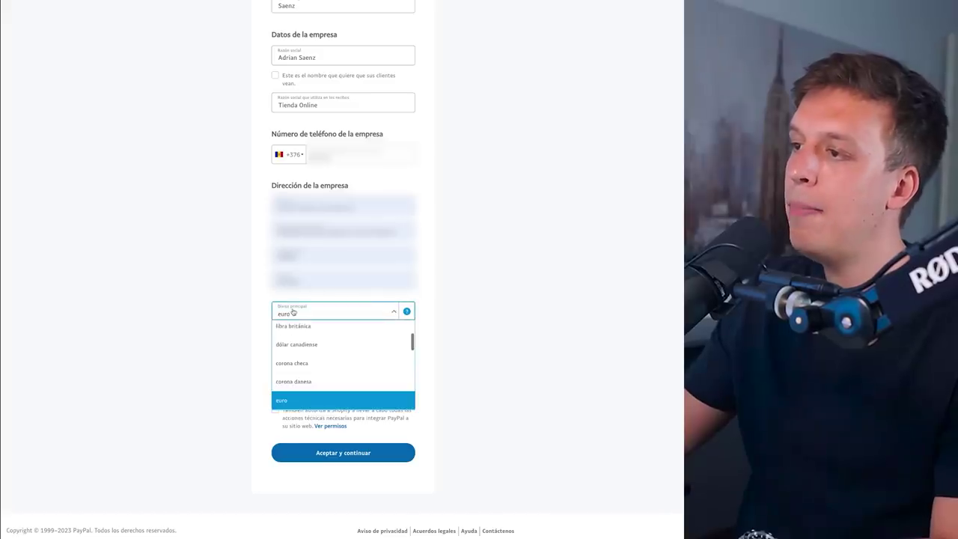
left_click(288, 401)
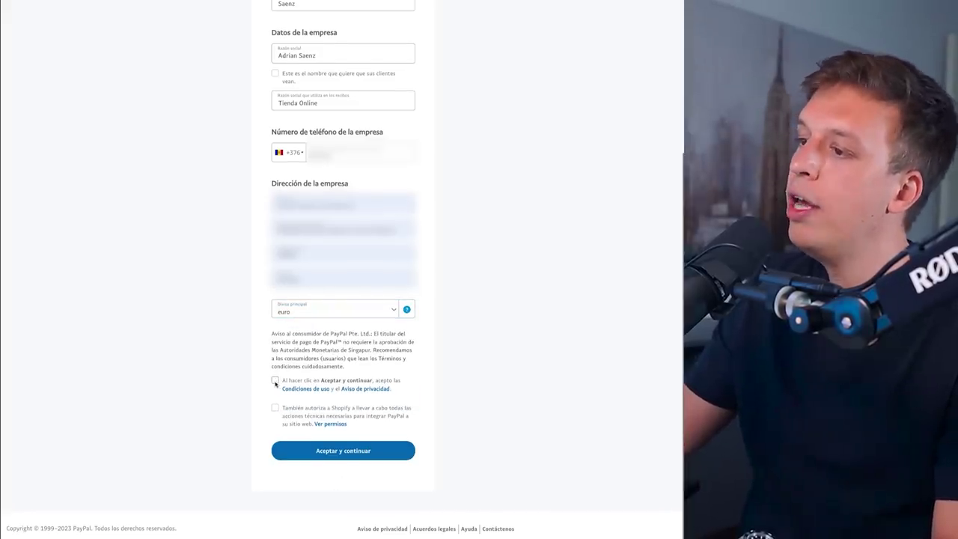
left_click(276, 409)
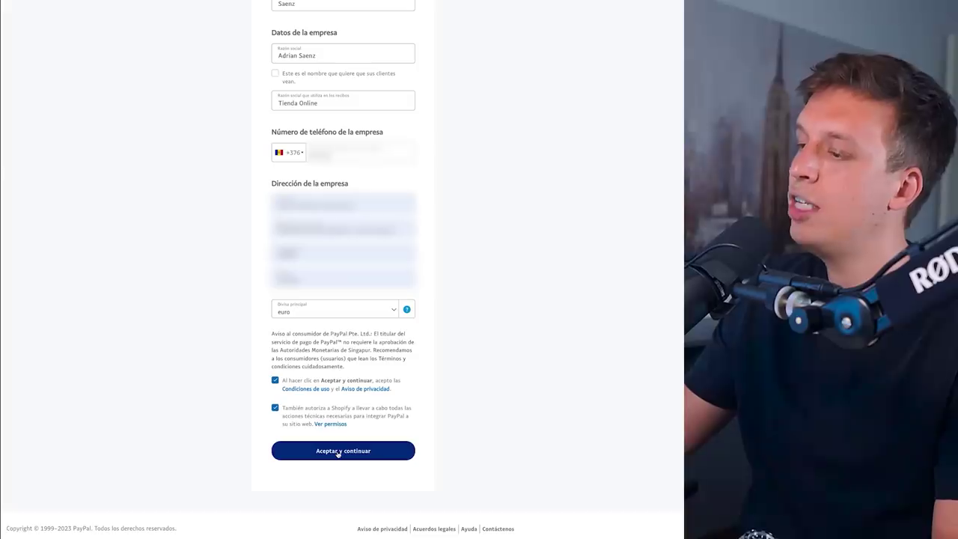
left_click(339, 452)
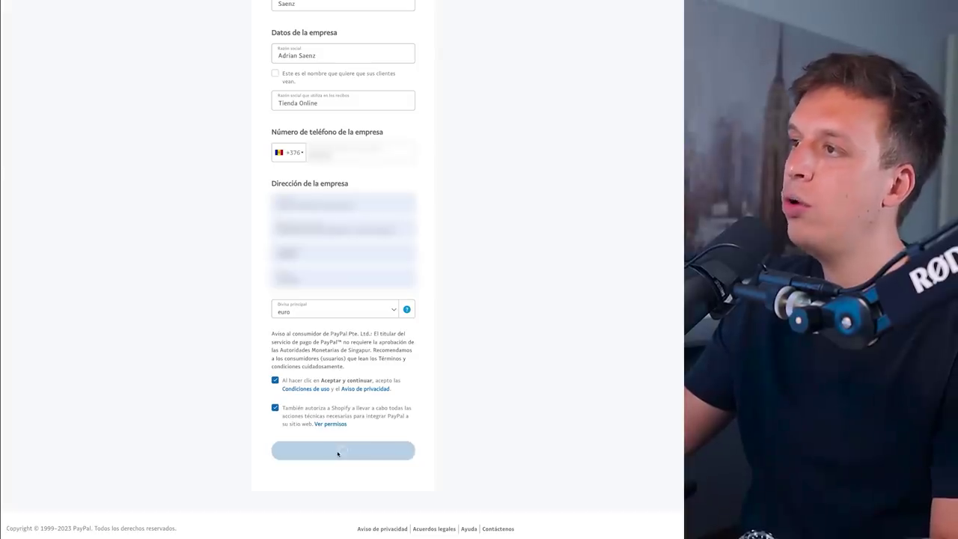
- Choose Negocio propio/individual as the PayPal business type
left_click_drag(273, 88, 365, 89)
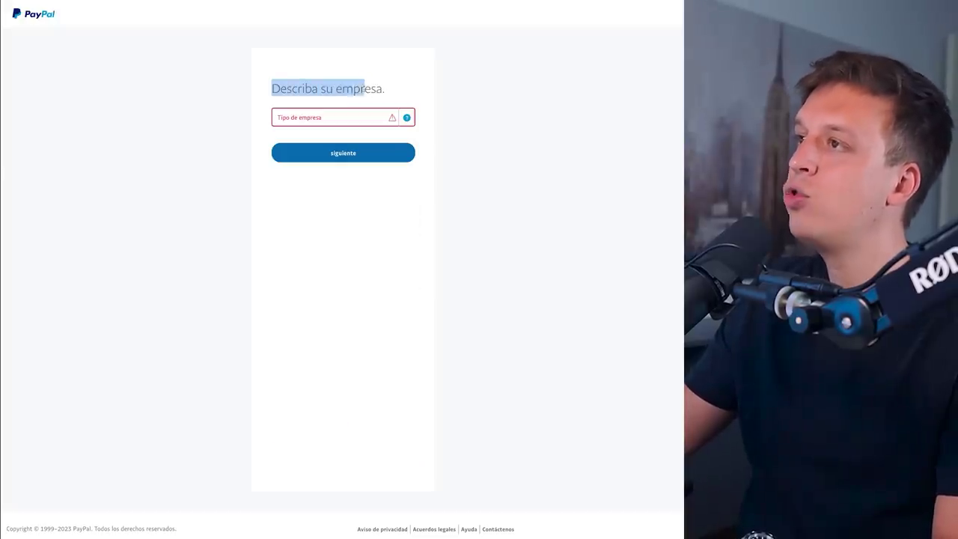
left_click(321, 120)
left_click(321, 119)
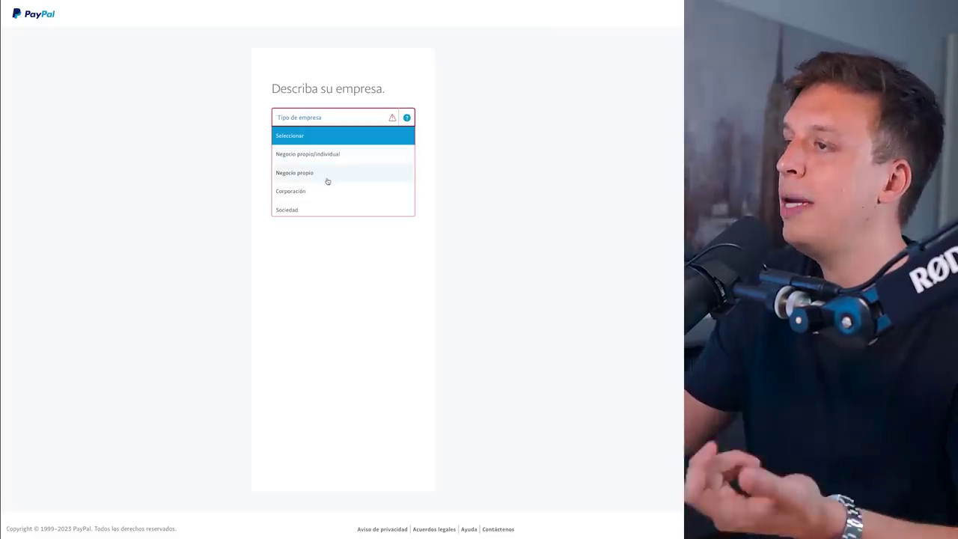
scroll(328, 179, "down", 2)
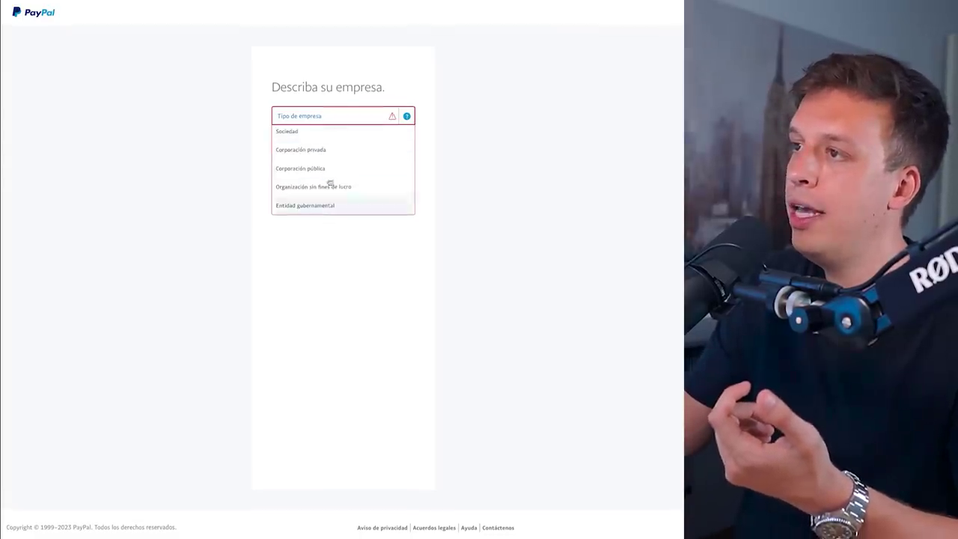
scroll(323, 173, "up", 3)
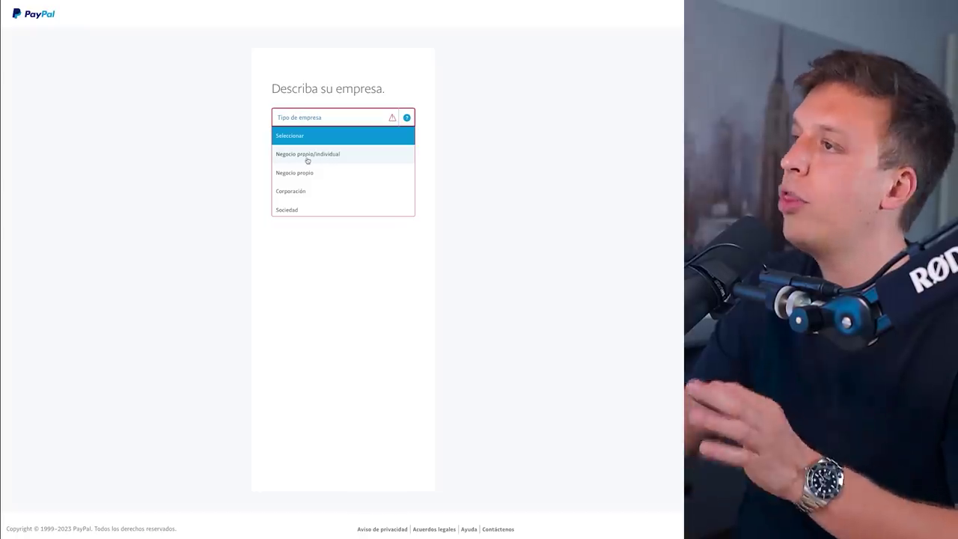
left_click(305, 156)
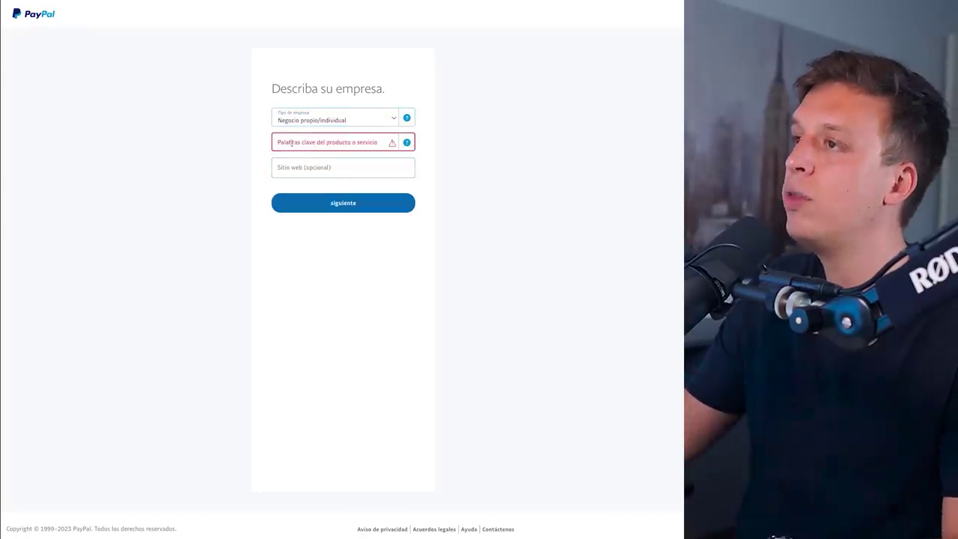
- Search 'juegue', accept the Tiendas de pasatiempos, juguetes y juegos category, and continue
left_click(300, 146)
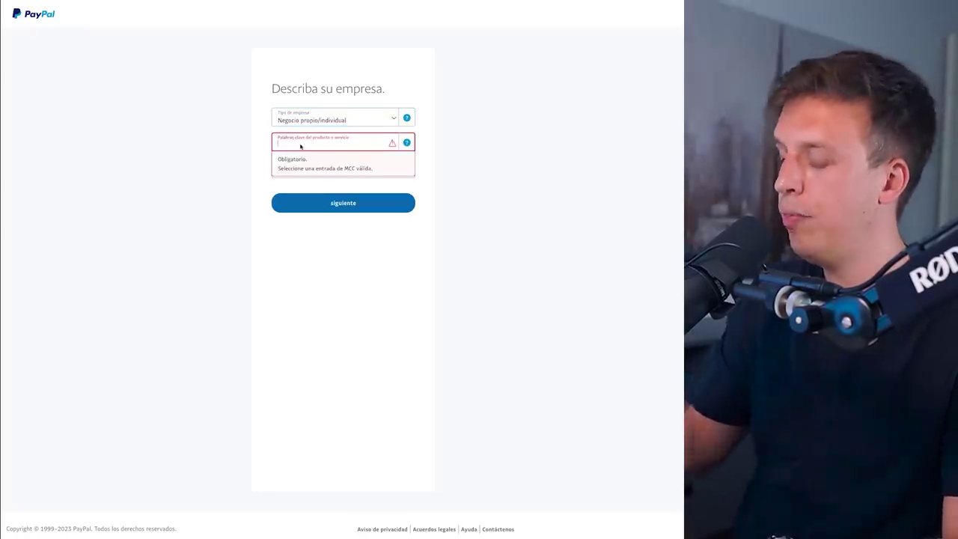
type("juegue")
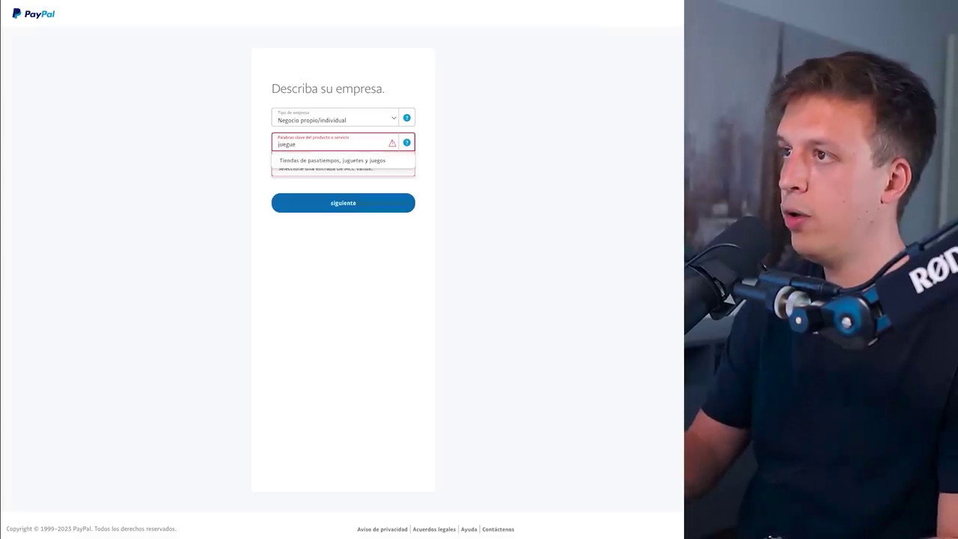
key("Down")
key("Return")
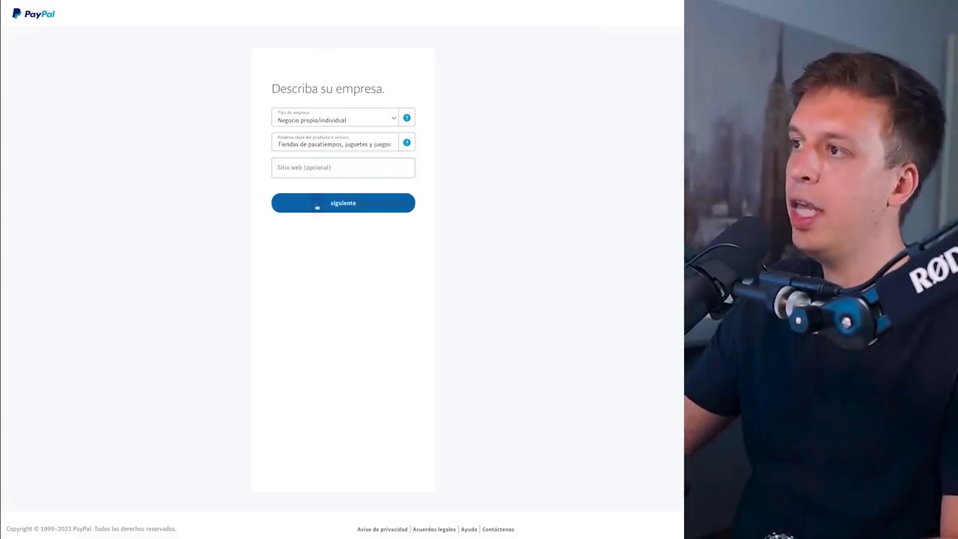
left_click(367, 209)
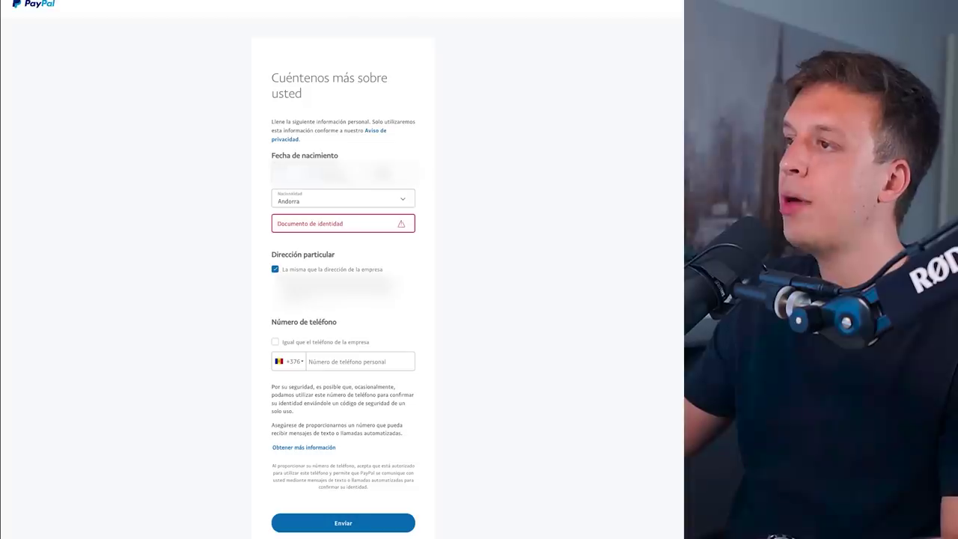
- Set the nationality to España in the personal details form
left_click(359, 198)
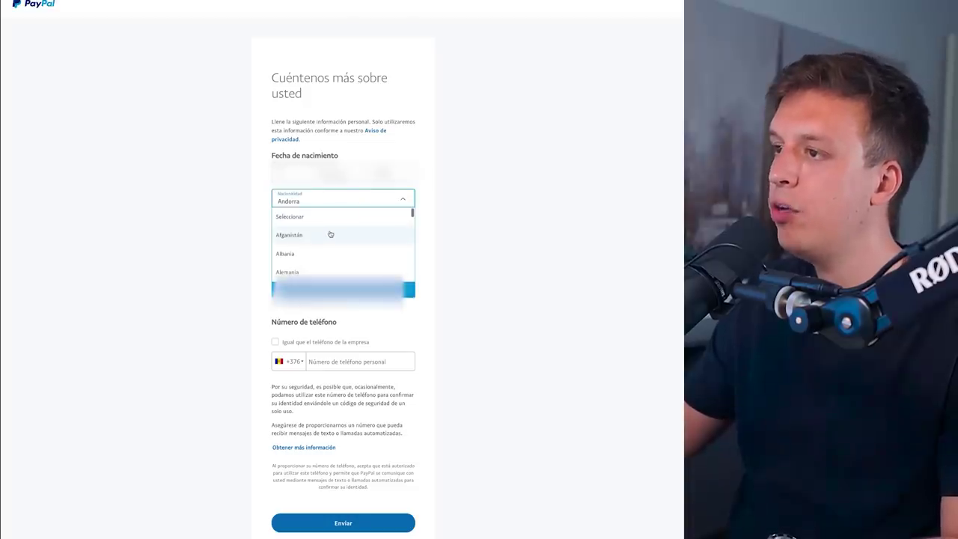
scroll(330, 232, "down", 1)
scroll(330, 234, "down", 2)
scroll(330, 235, "down", 4)
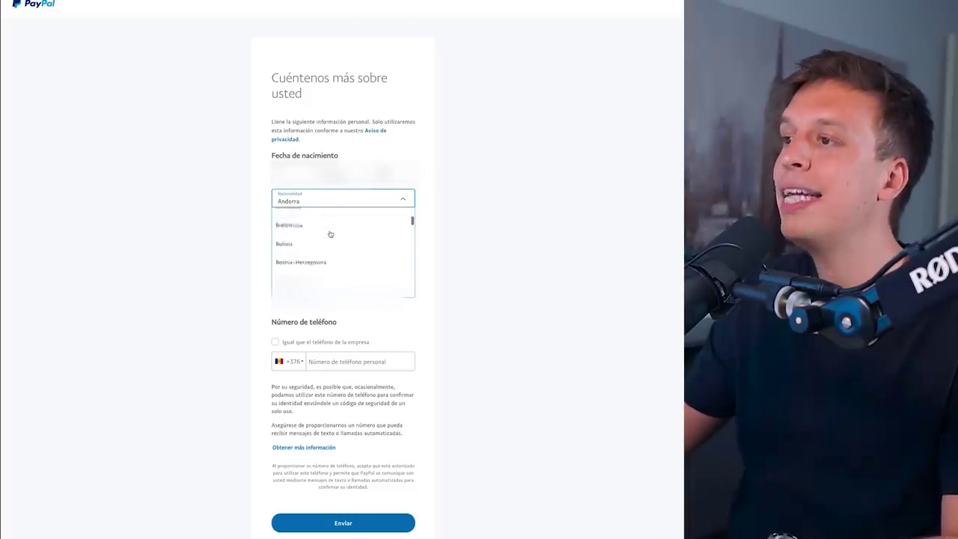
scroll(330, 234, "down", 6)
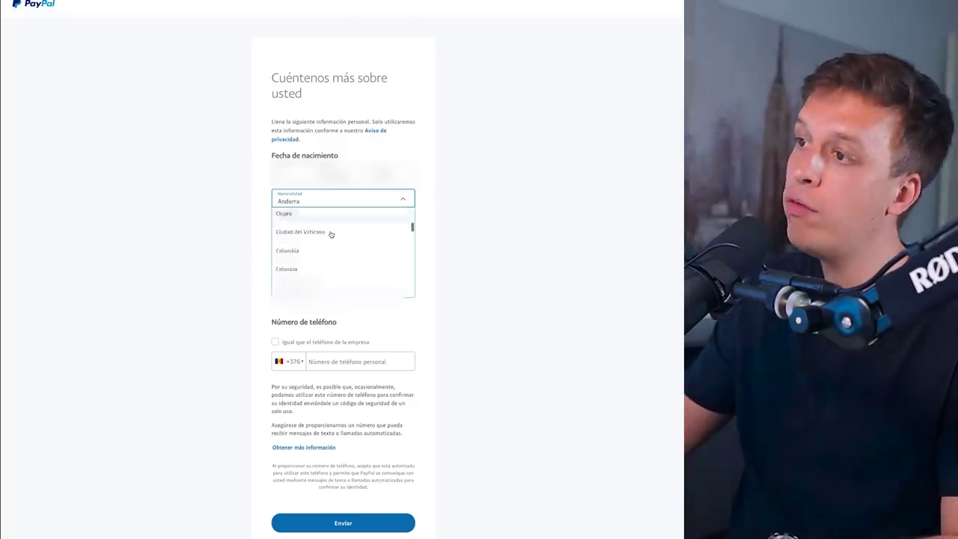
scroll(331, 234, "down", 3)
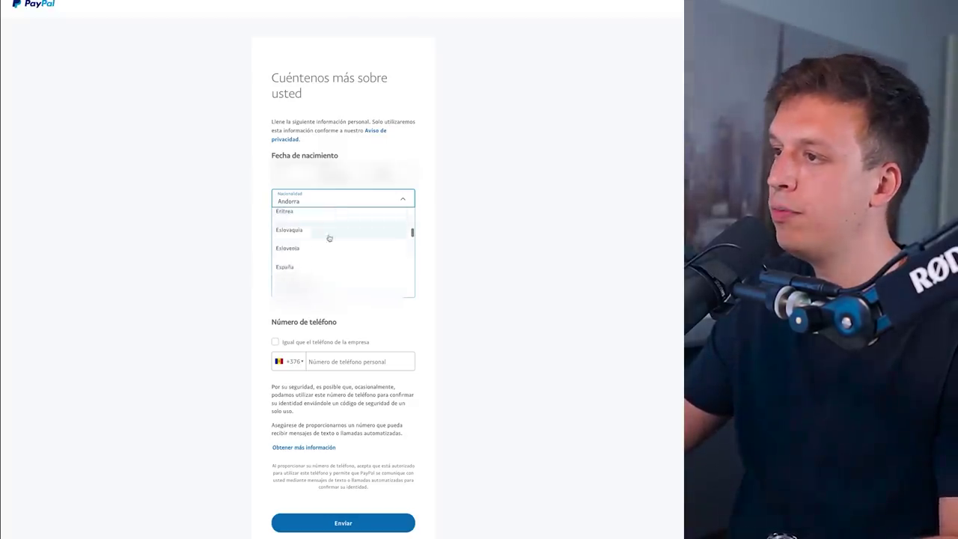
left_click(315, 268)
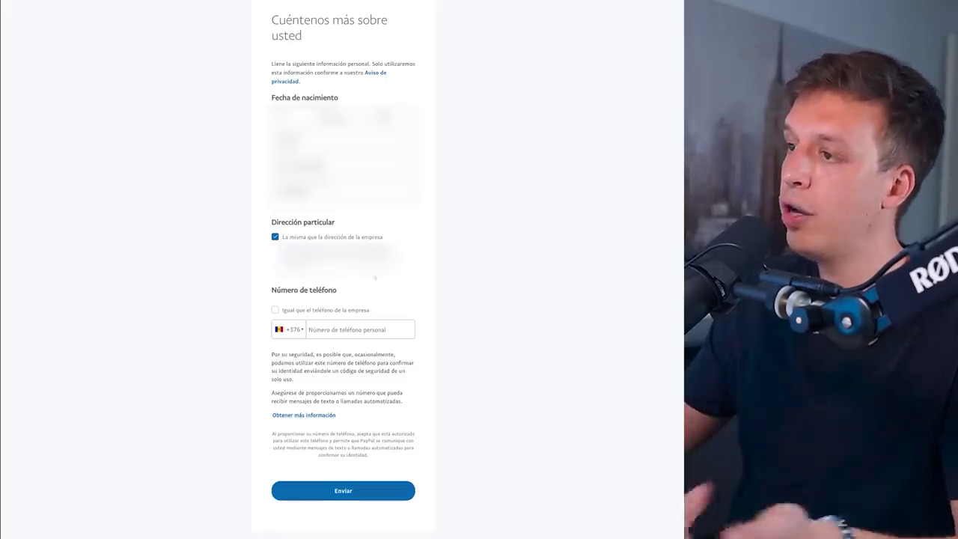
- Reuse the business phone, submit the PayPal sign-up, and switch to the Gmail inbox
scroll(286, 274, "down", 1)
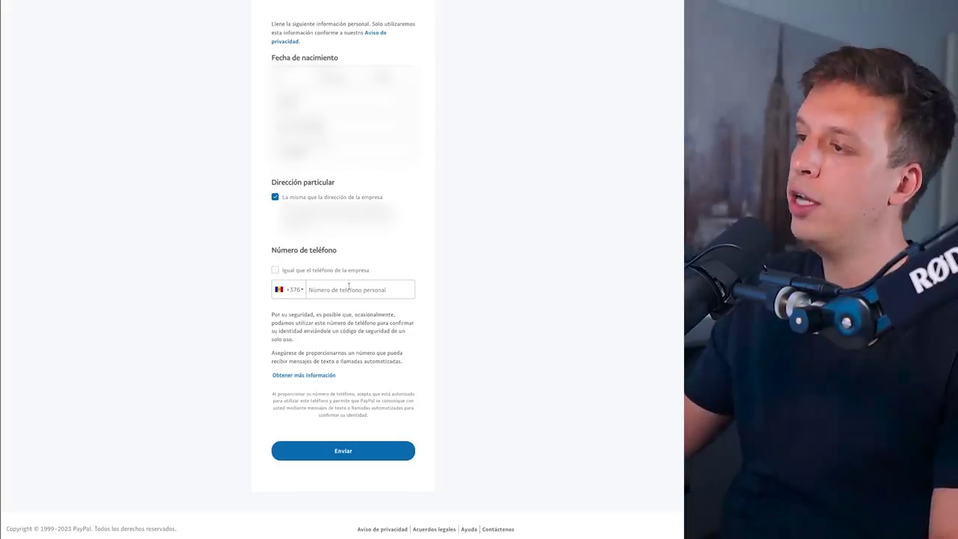
left_click(283, 271)
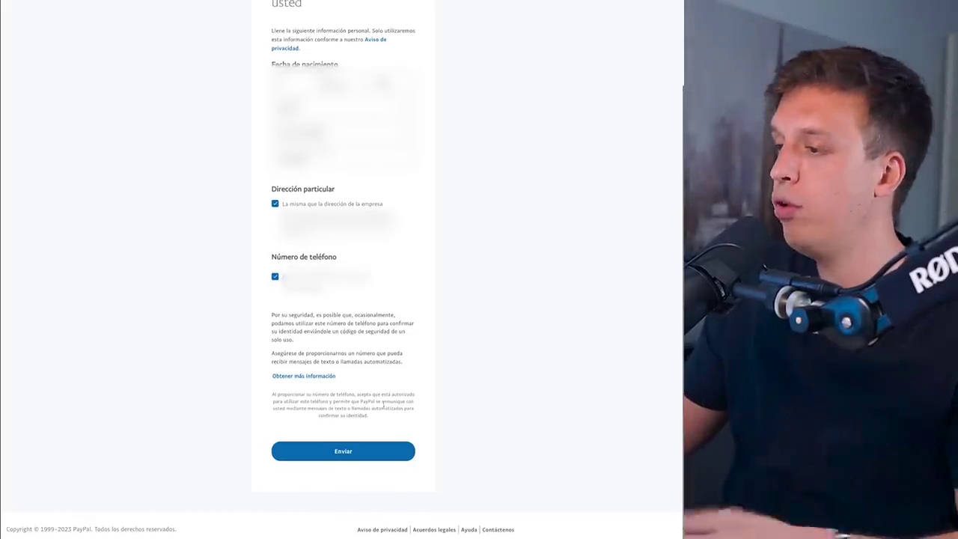
left_click(340, 455)
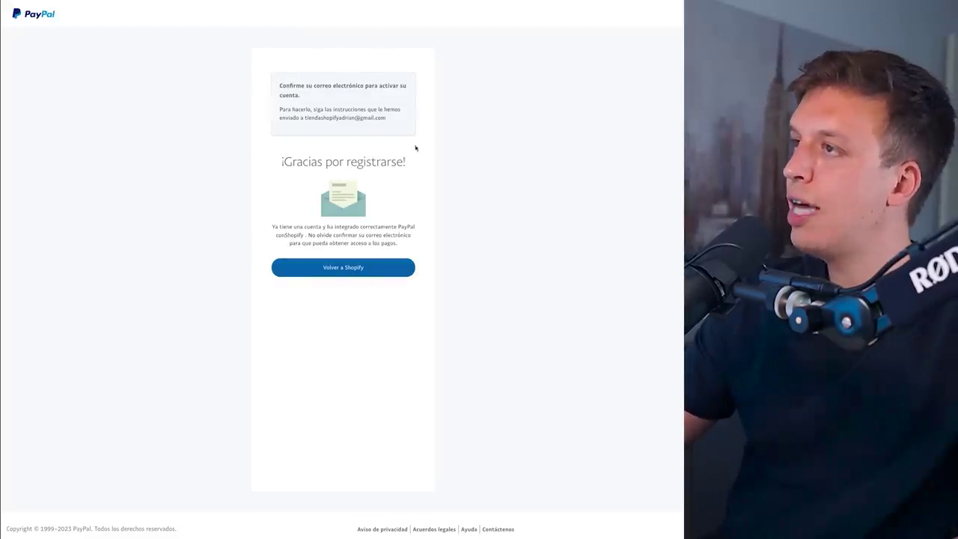
key("ctrl+Tab")
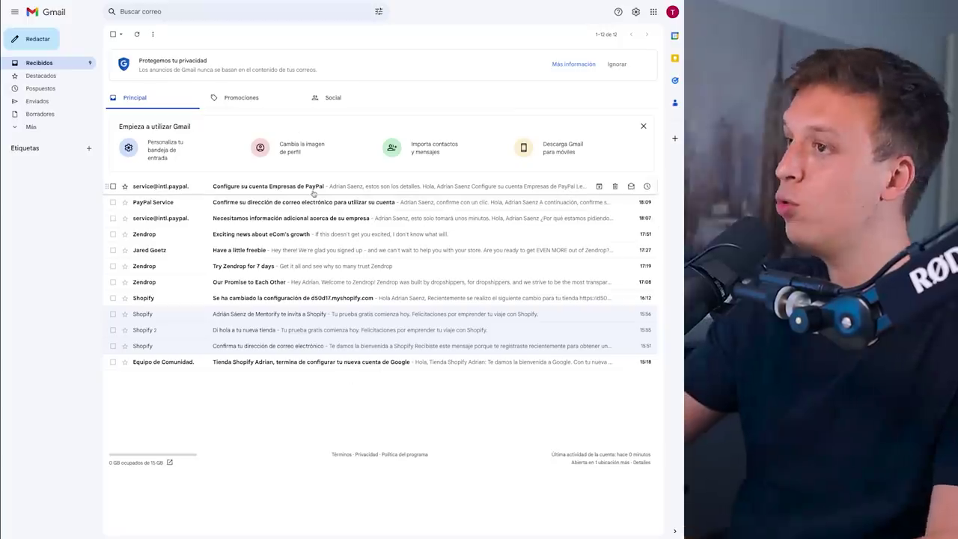
- Open the 'Configure su cuenta Empresas de PayPal' email and follow its Comenzar ahora link
left_click(271, 187)
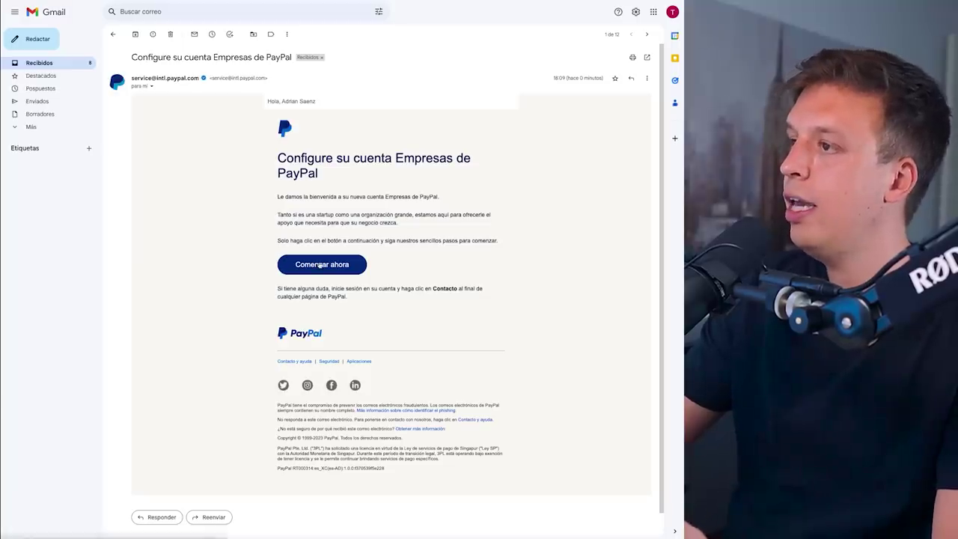
left_click(352, 268)
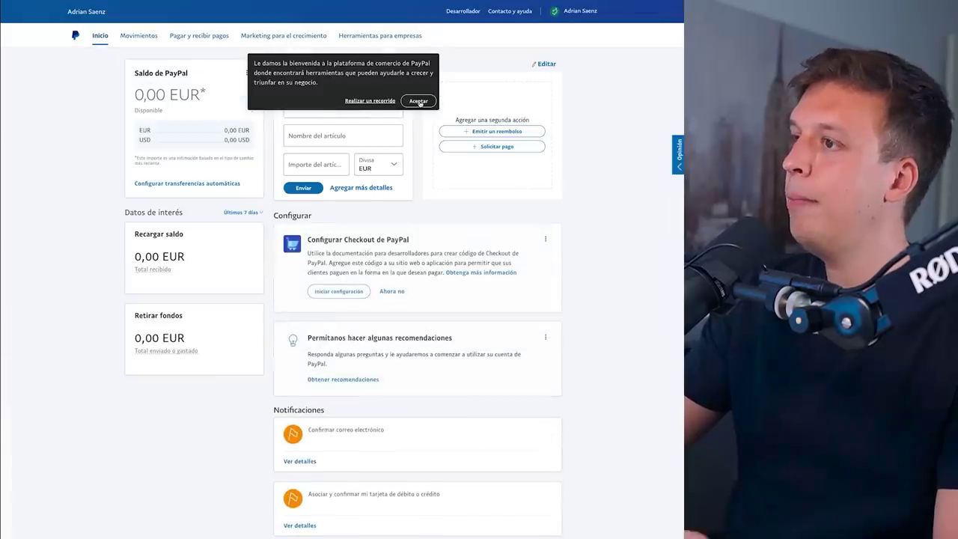
- Dismiss the PayPal welcome popup with Aceptar
left_click(418, 101)
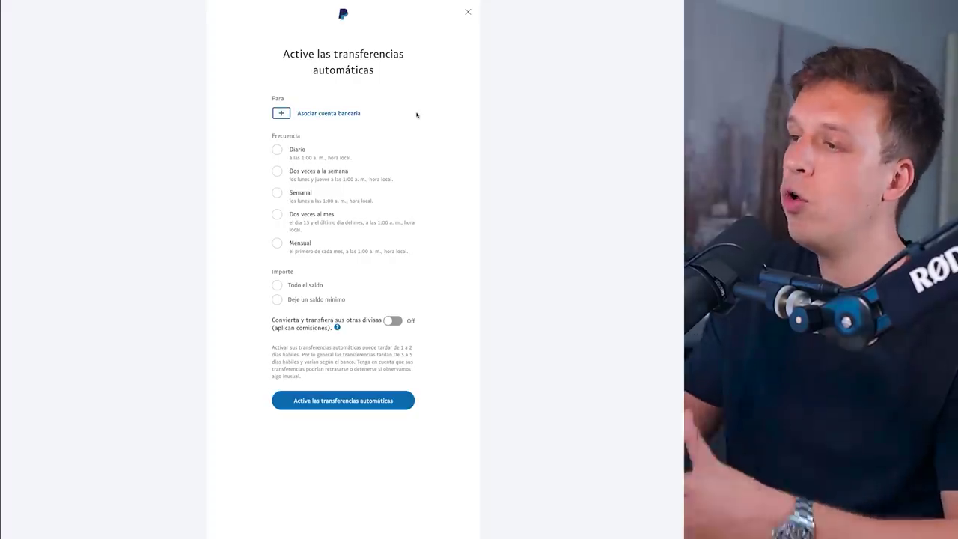
- Set automatic transfers to Mensual, leaving a minimum balance of 100 EUR
left_click(285, 155)
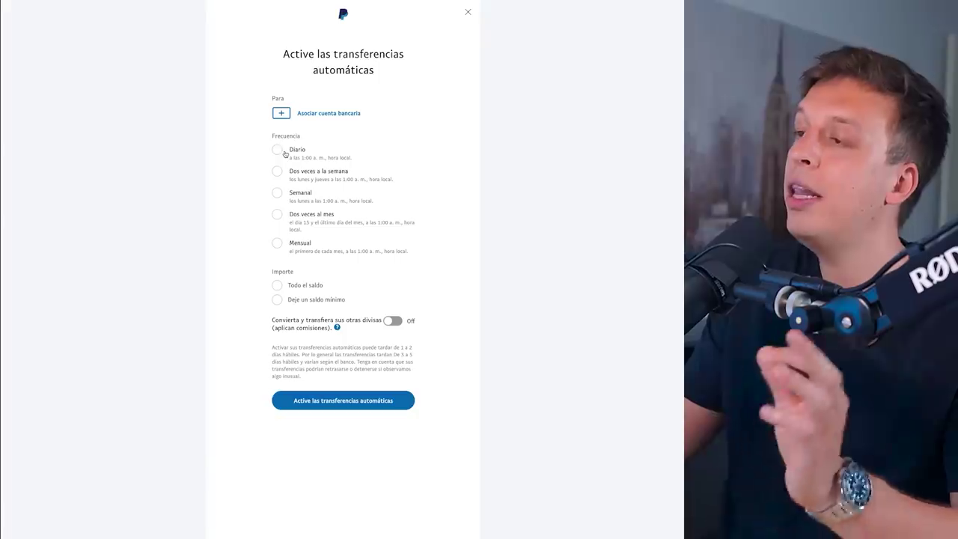
left_click(307, 177)
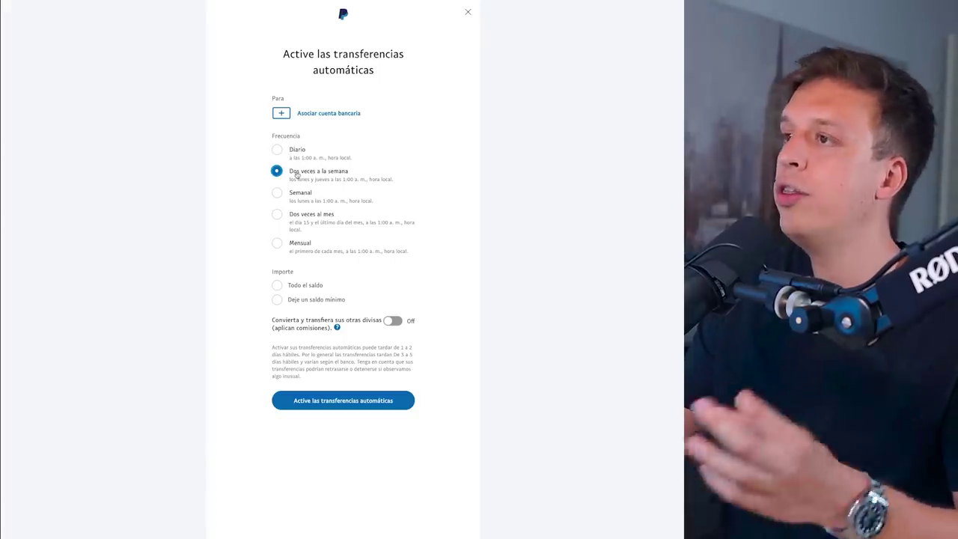
left_click(320, 223)
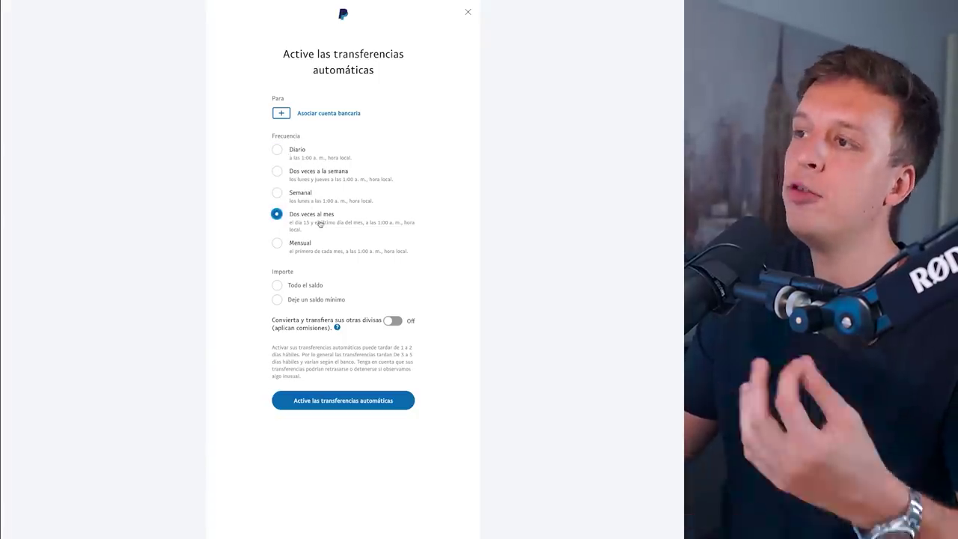
left_click(299, 245)
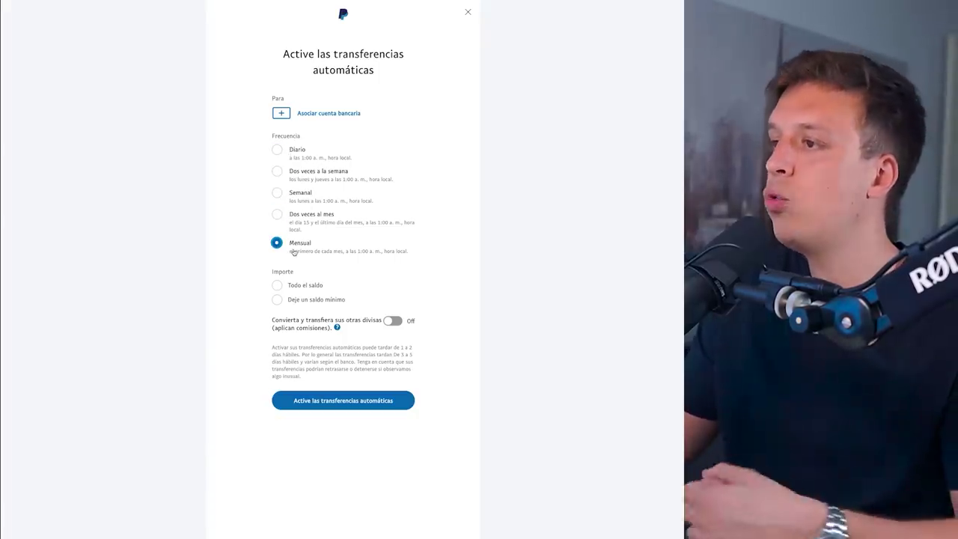
left_click(300, 287)
left_click(307, 300)
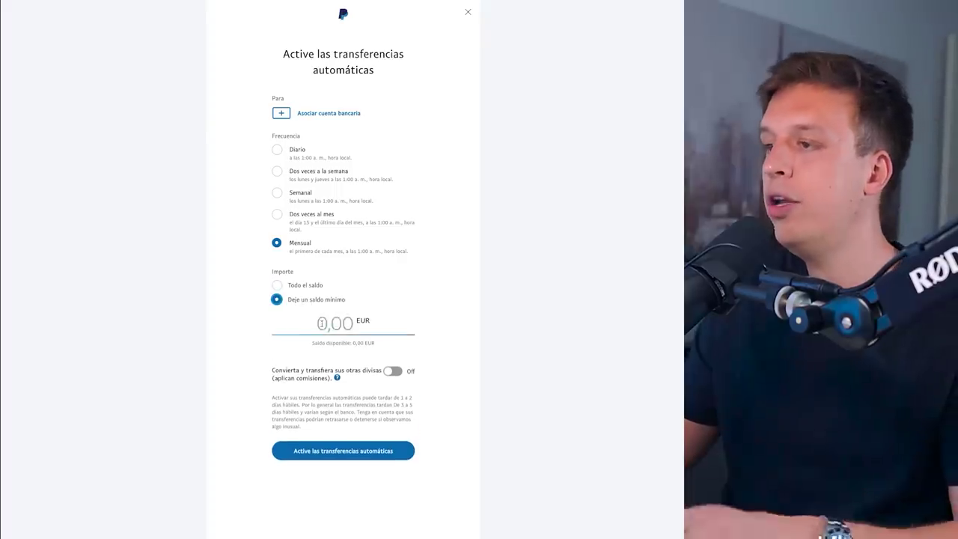
left_click(323, 326)
type("1000")
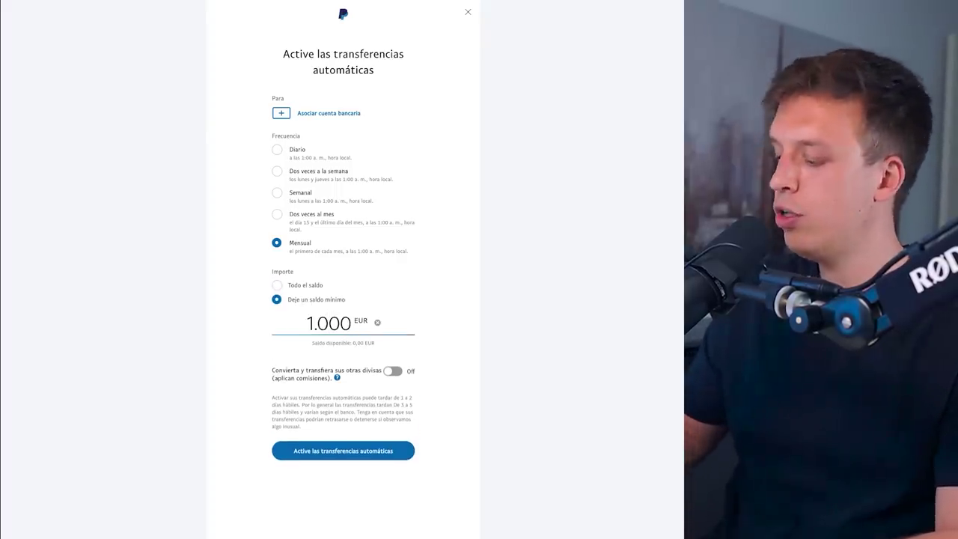
key("BackSpace")
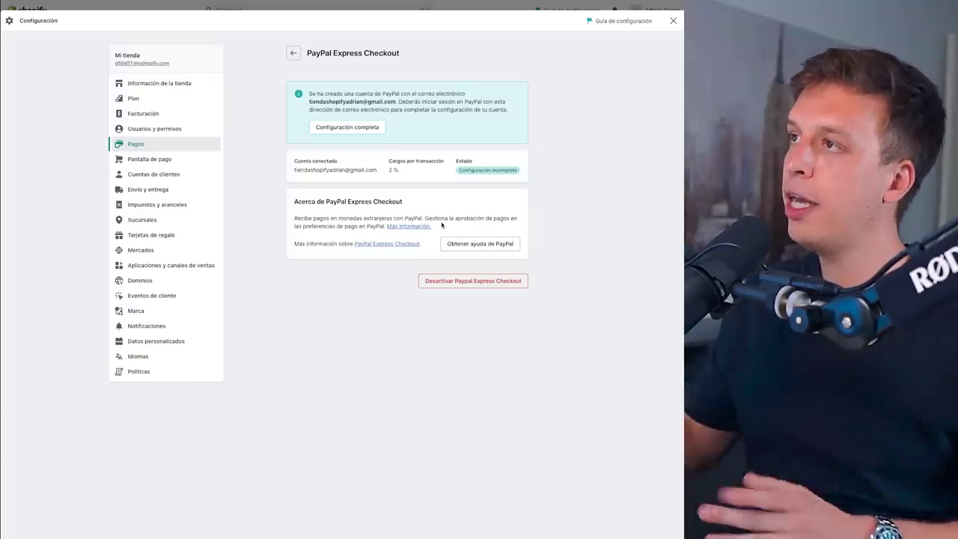
- Highlight the account-created notice and connected e-mail, then return to Shopify's Pagos settings
left_click_drag(310, 91, 533, 128)
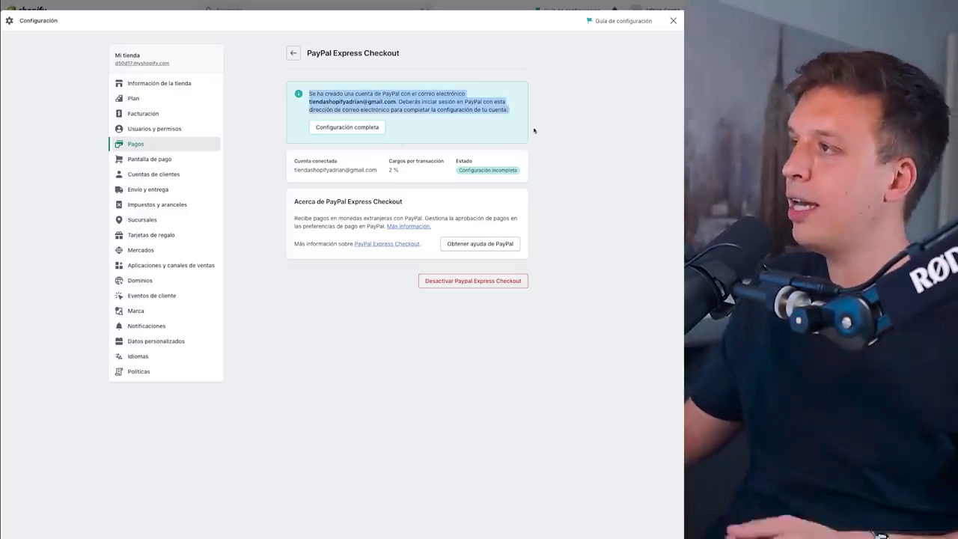
left_click(530, 120)
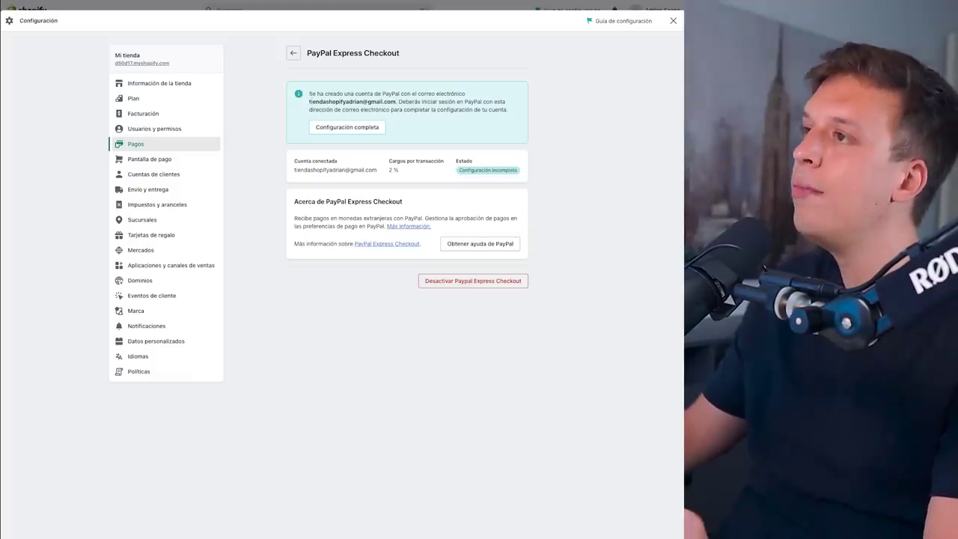
left_click_drag(310, 101, 395, 101)
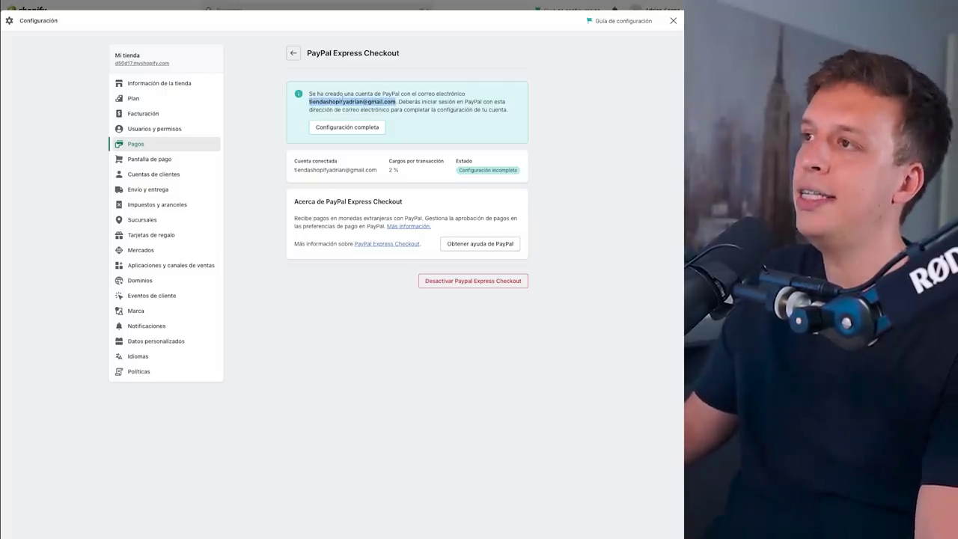
left_click(327, 103)
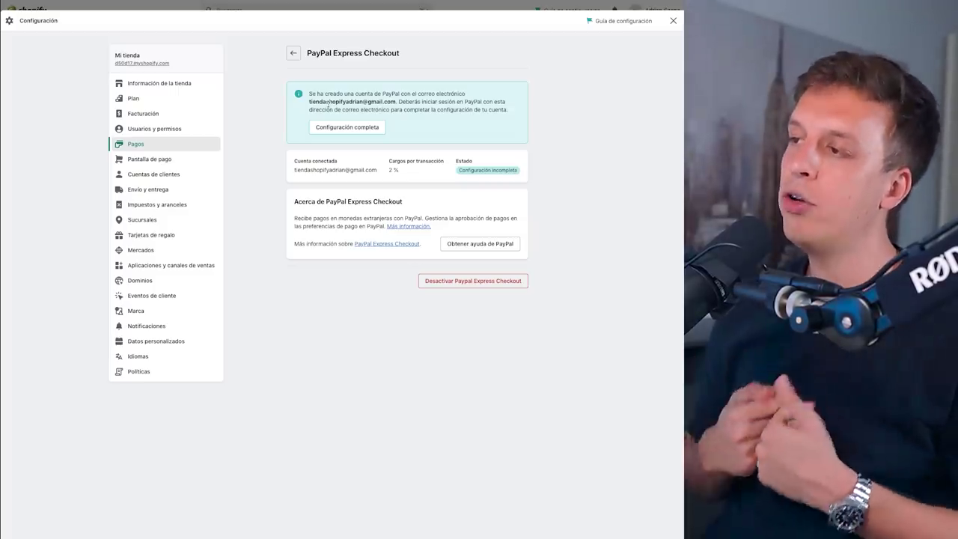
left_click(347, 127)
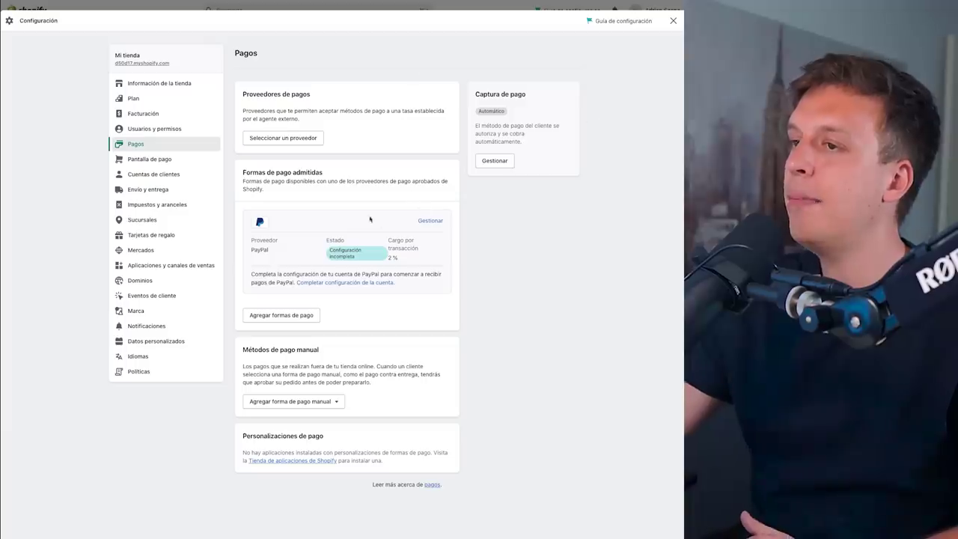
- Open Mercados and highlight the Estados Unidos primary market, other markets, and Internacional market details
left_click(134, 252)
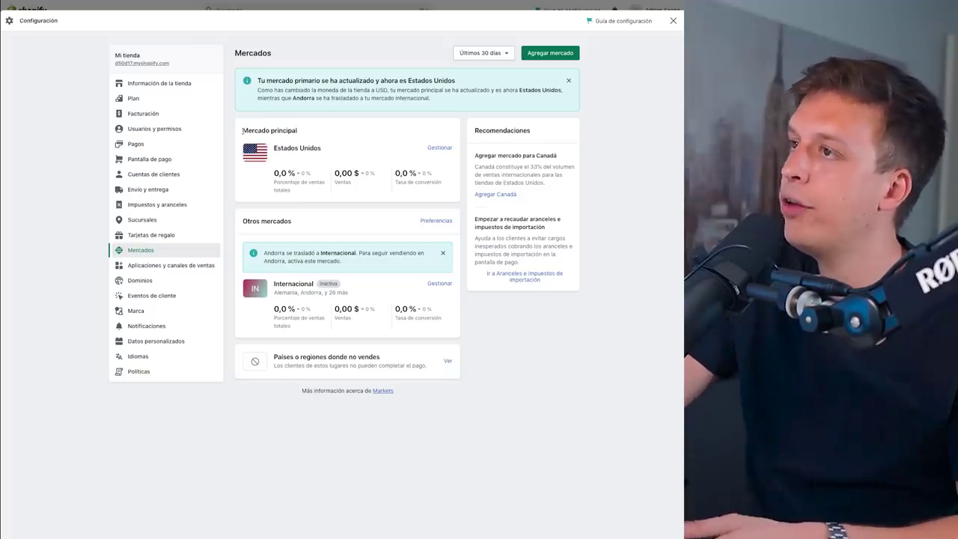
left_click_drag(242, 130, 337, 139)
left_click(325, 136)
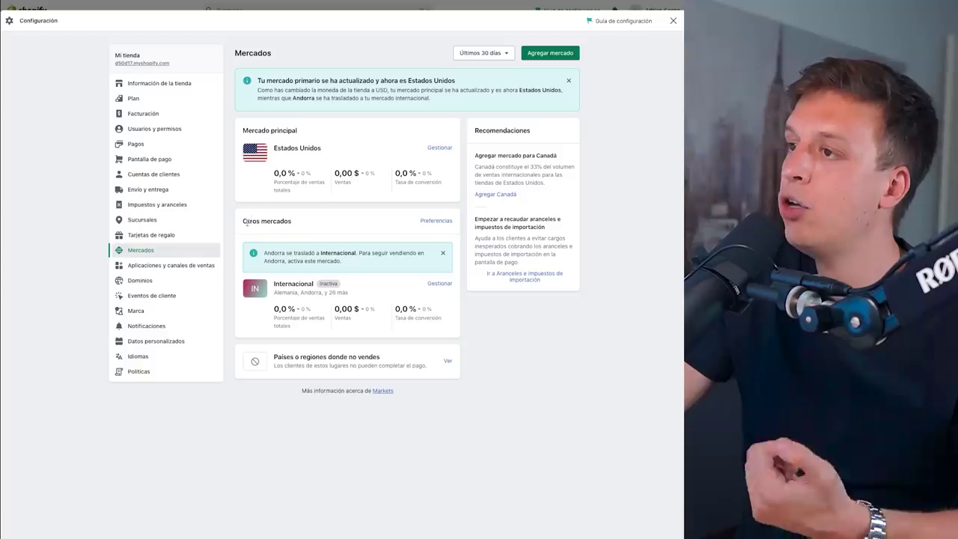
left_click_drag(242, 221, 305, 227)
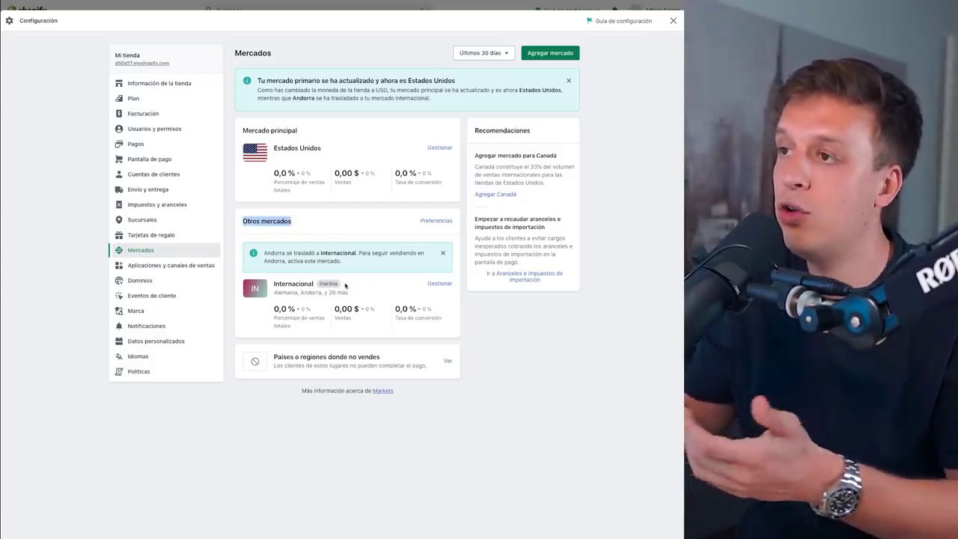
left_click(328, 118)
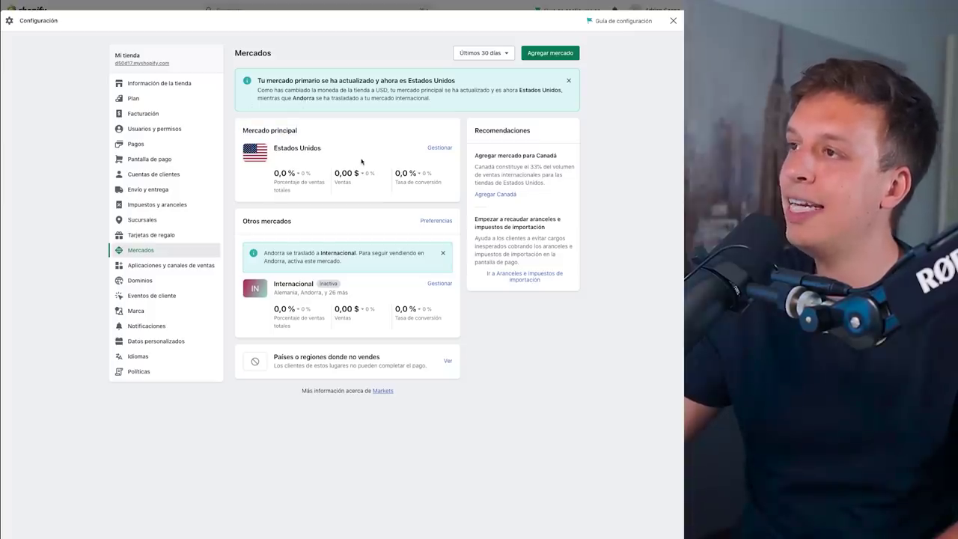
left_click_drag(362, 160, 244, 146)
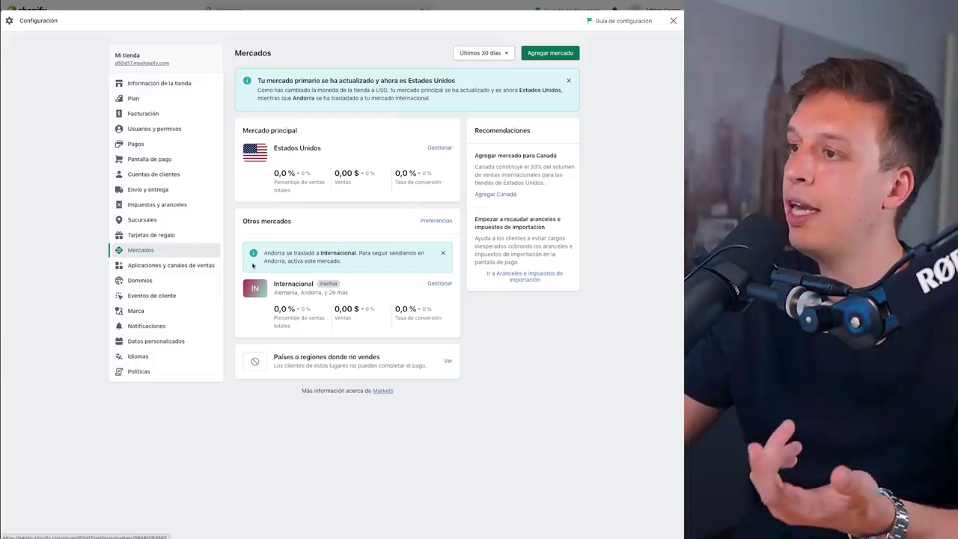
left_click(434, 285)
- Set the Internacional market's status to Activo, save it, and return to the markets overview
left_click(558, 106)
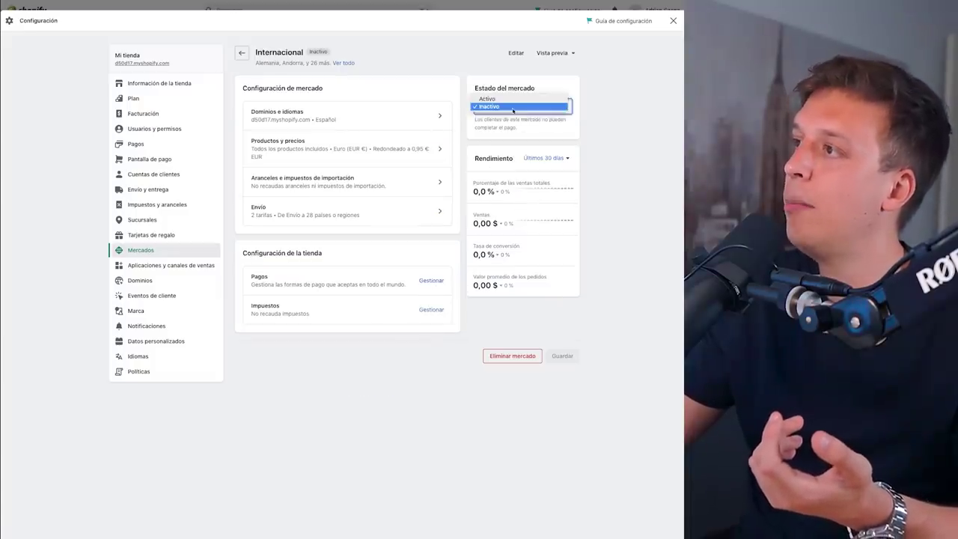
left_click(510, 99)
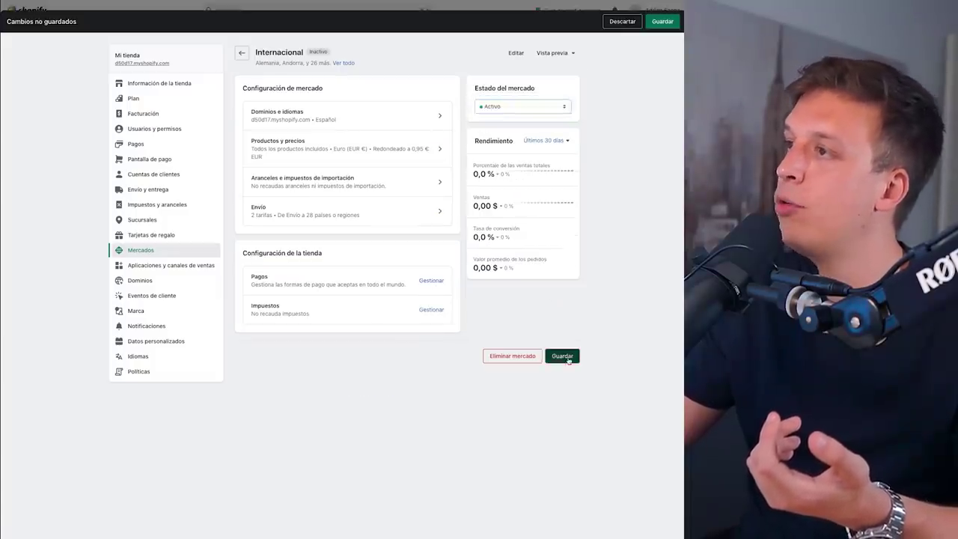
left_click(562, 356)
left_click_drag(256, 62, 367, 87)
left_click(241, 54)
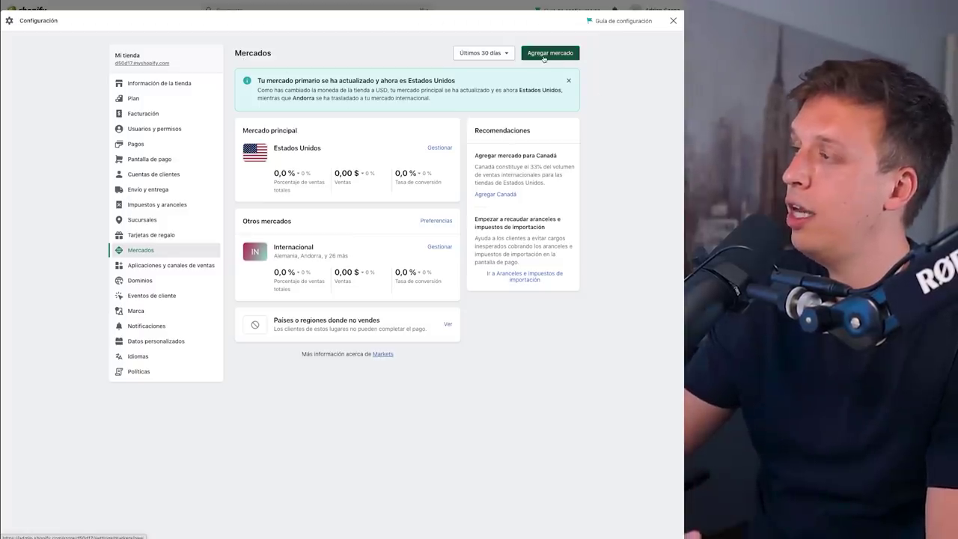
- Start a new market named 'Mércado' and add all South American and African countries to it
left_click(545, 53)
left_click(352, 104)
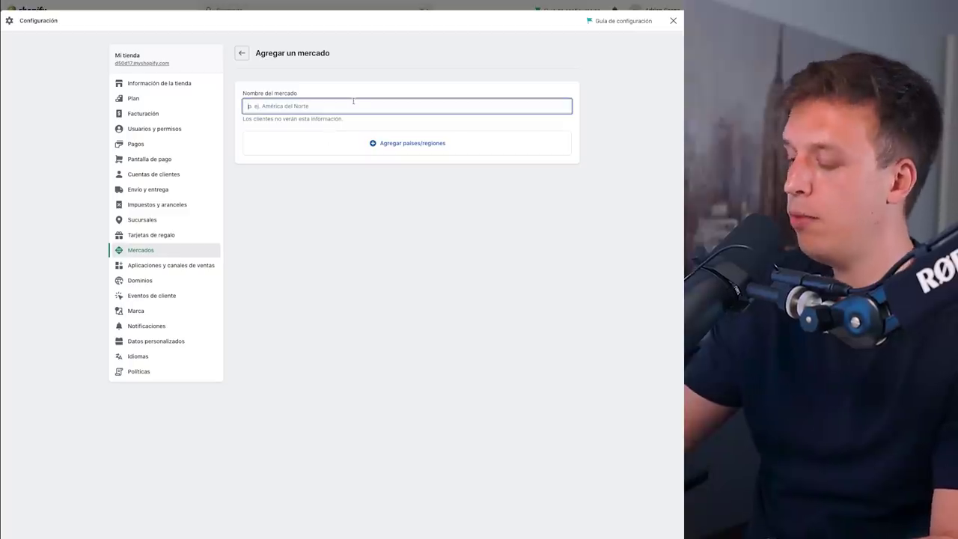
type("Mé")
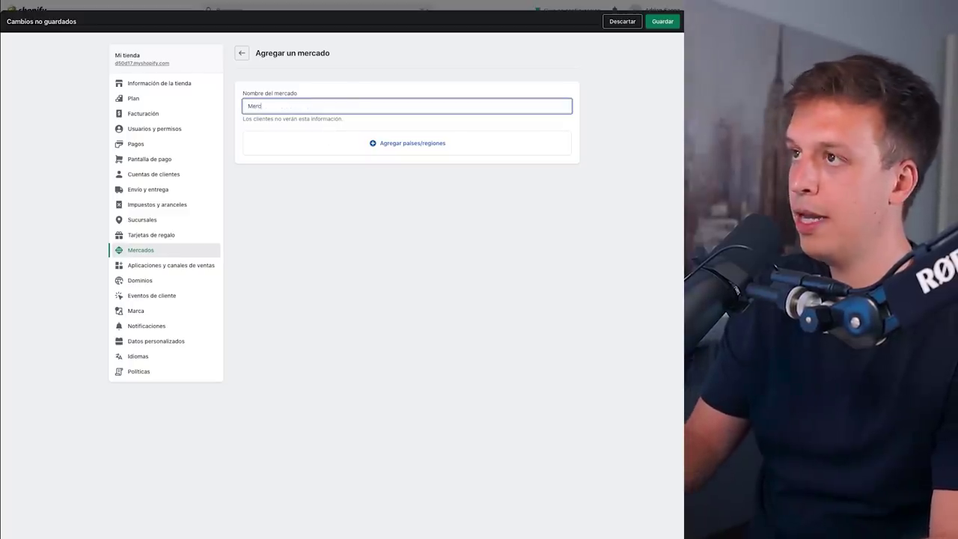
type("rcado 1")
left_click(412, 143)
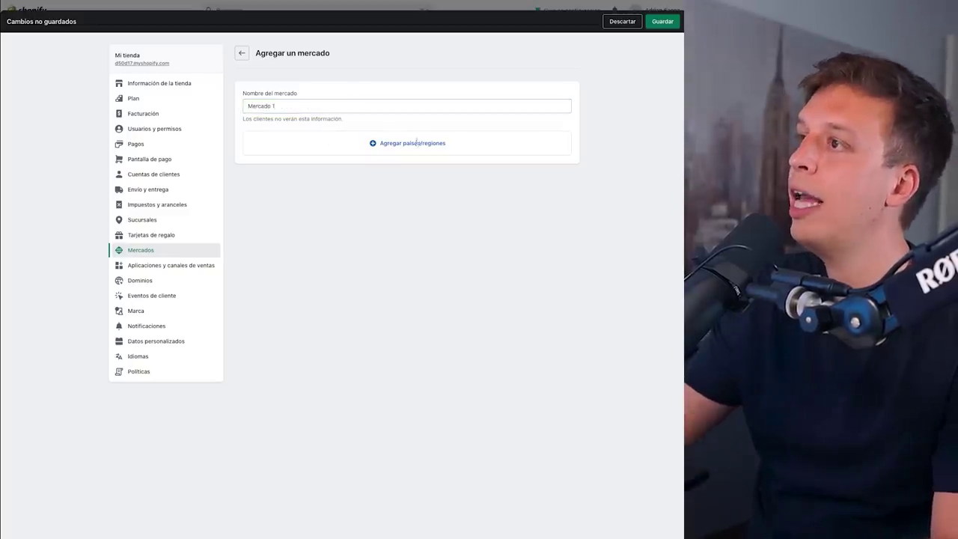
scroll(302, 238, "down", 15)
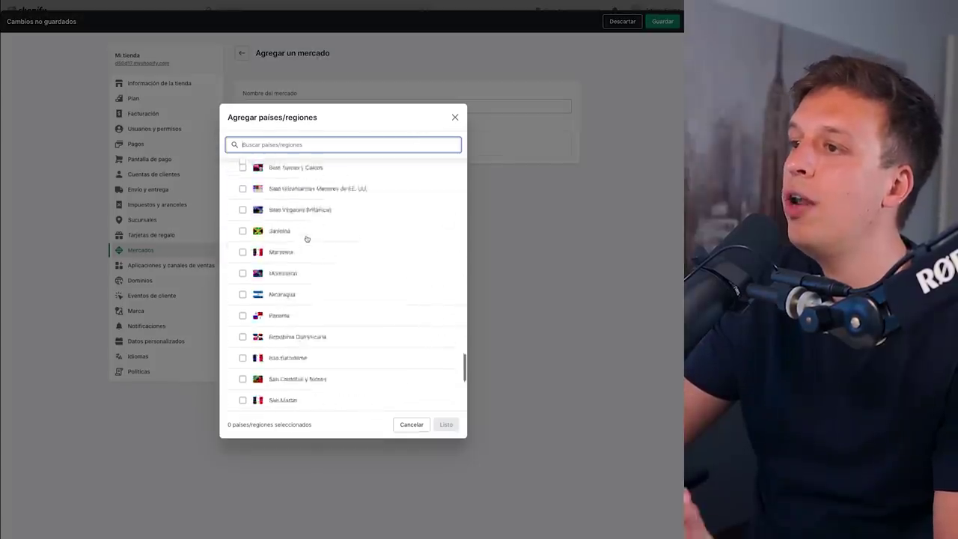
scroll(306, 239, "down", 15)
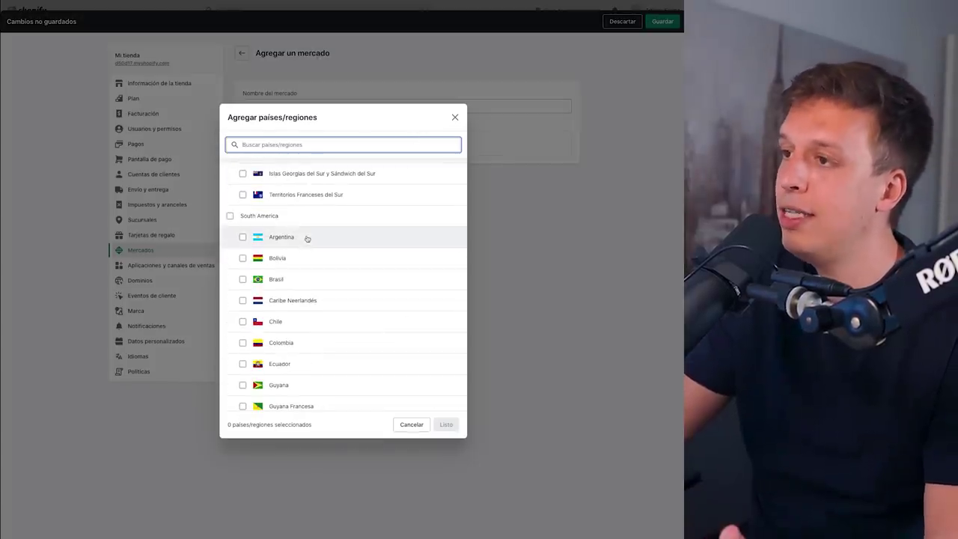
scroll(314, 244, "up", 3)
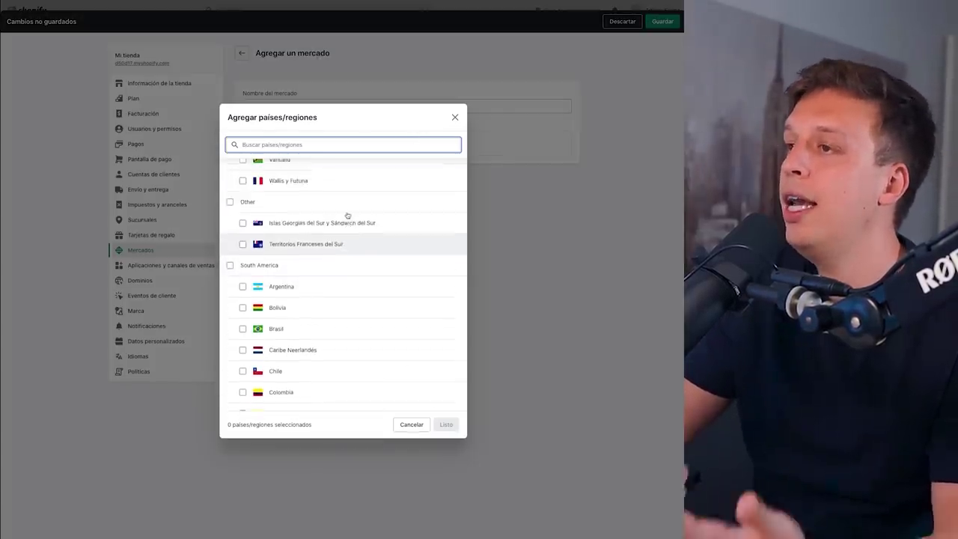
scroll(310, 247, "down", 5)
scroll(304, 229, "up", 4)
left_click(230, 252)
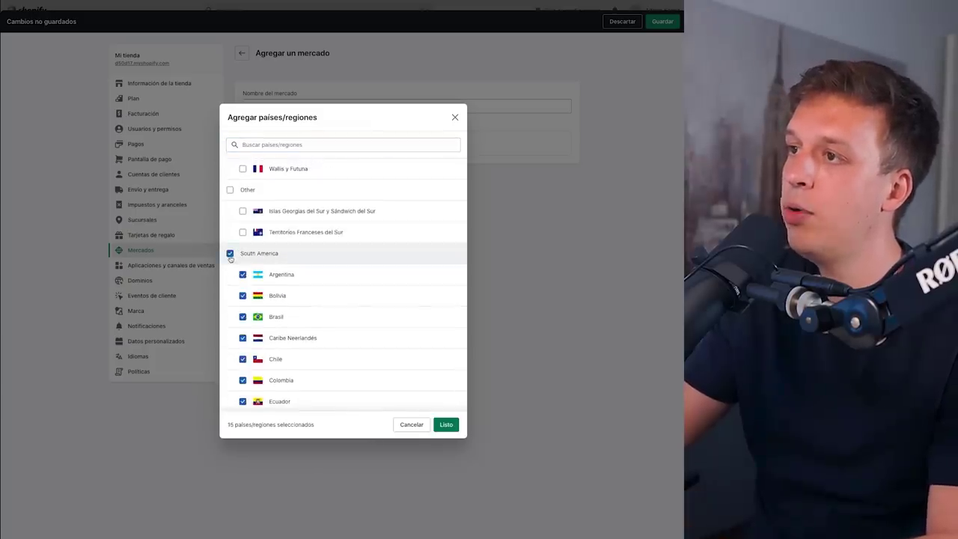
scroll(296, 259, "up", 1)
scroll(295, 259, "up", 8)
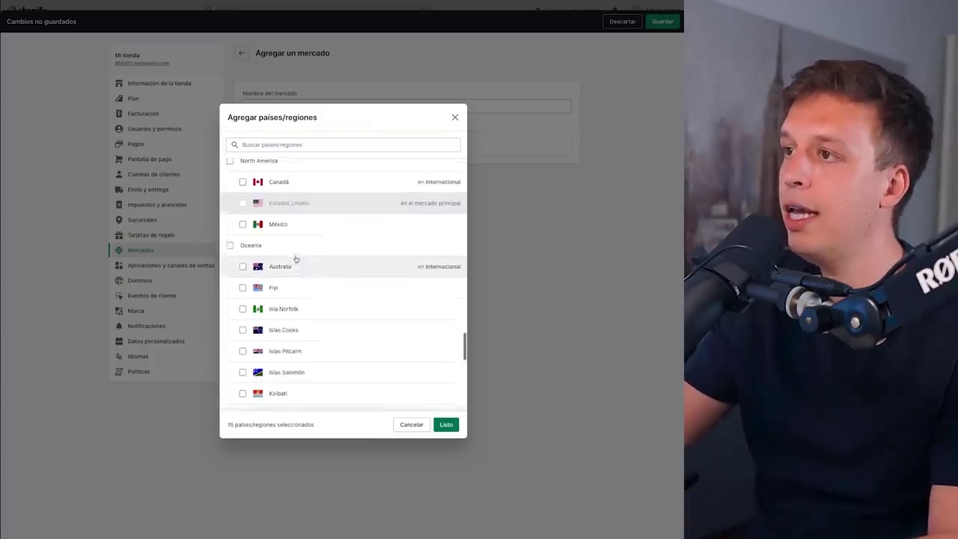
scroll(277, 232, "up", 10)
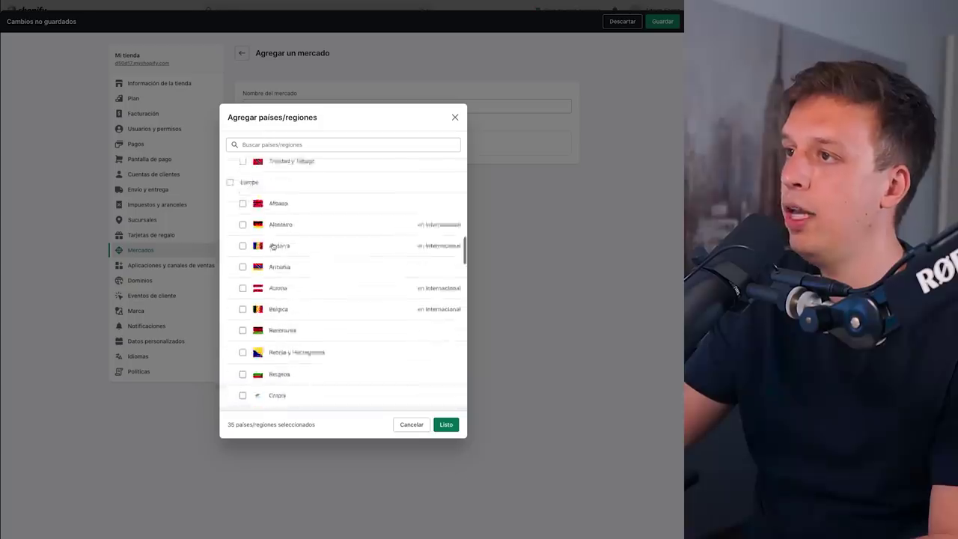
scroll(285, 208, "up", 10)
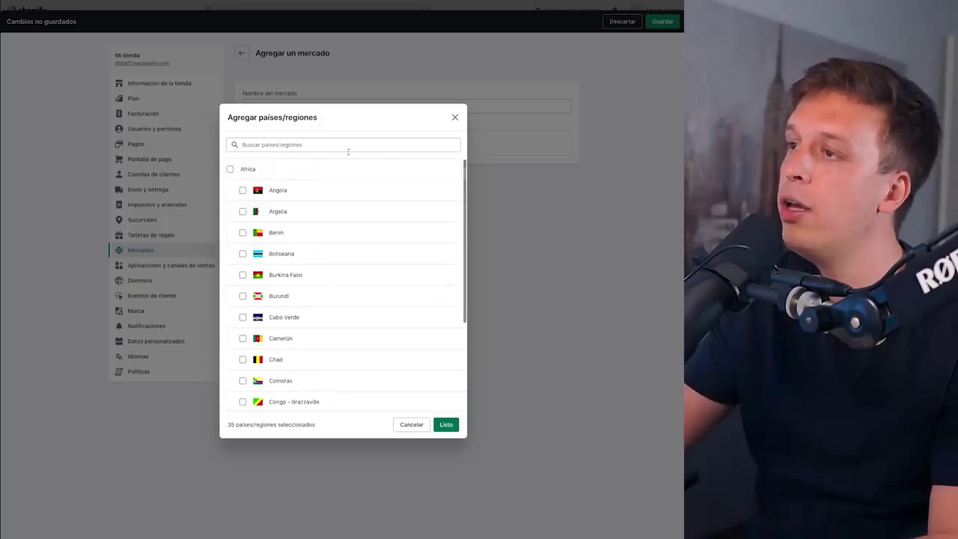
left_click(316, 172)
scroll(399, 320, "down", 3)
scroll(399, 319, "down", 10)
left_click(447, 425)
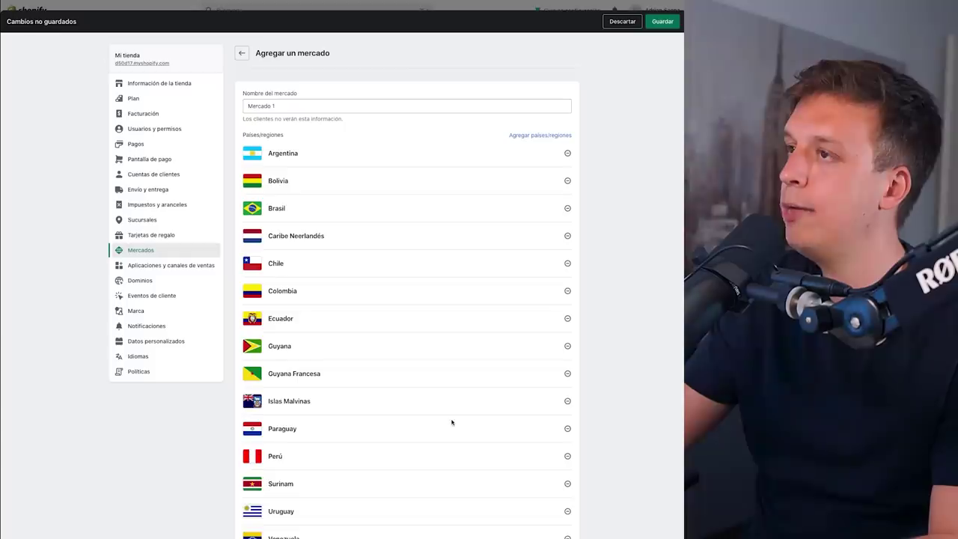
- Edit the Internacional market and add every South American country to it
scroll(465, 422, "down", 20)
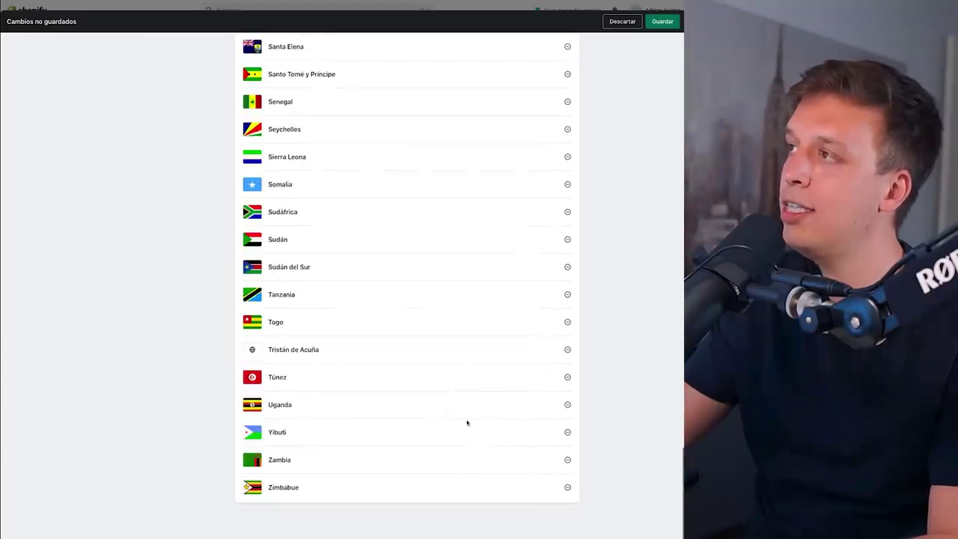
scroll(467, 423, "up", 20)
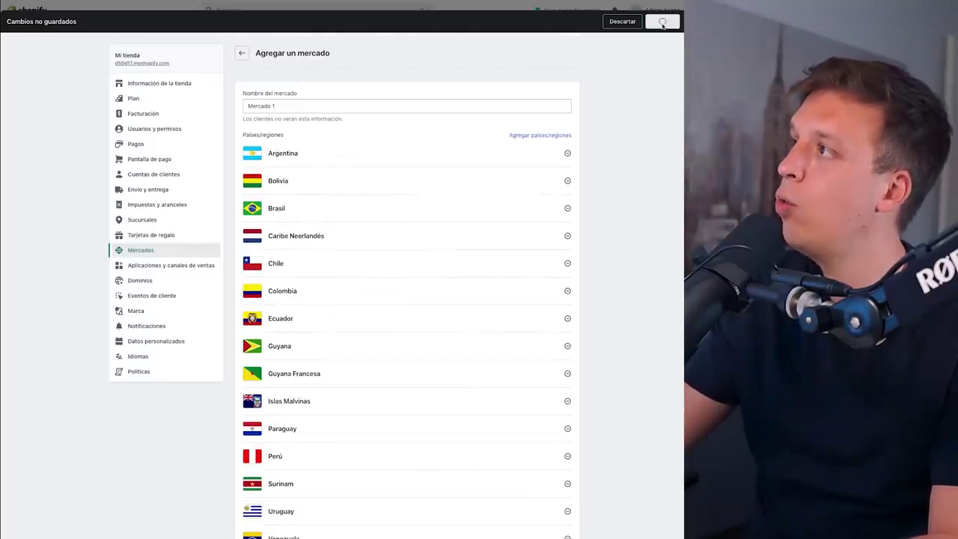
left_click_drag(256, 61, 293, 87)
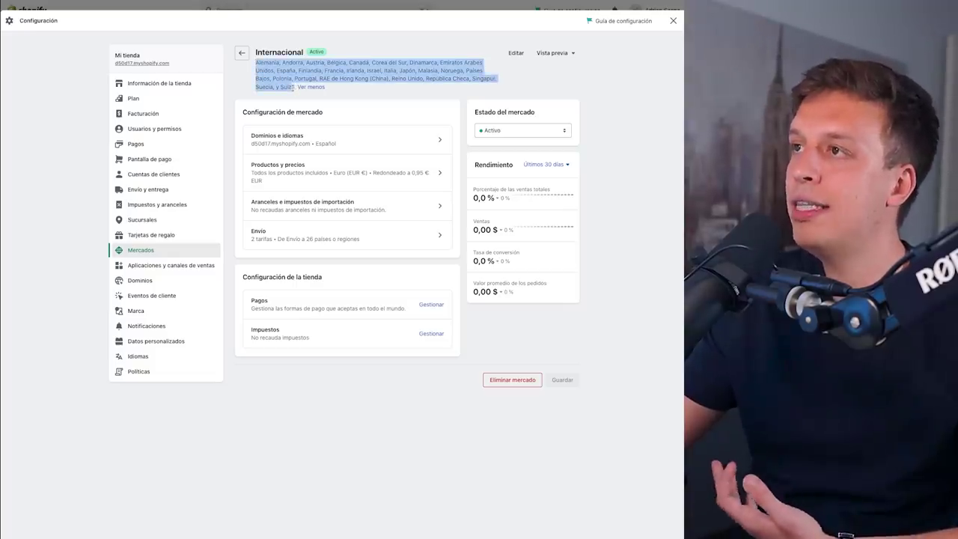
left_click(419, 47)
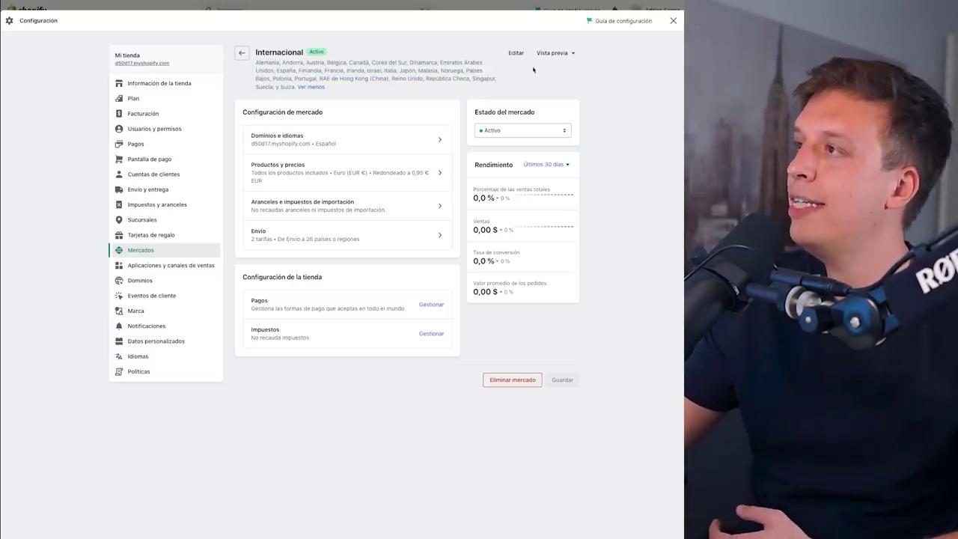
left_click(515, 53)
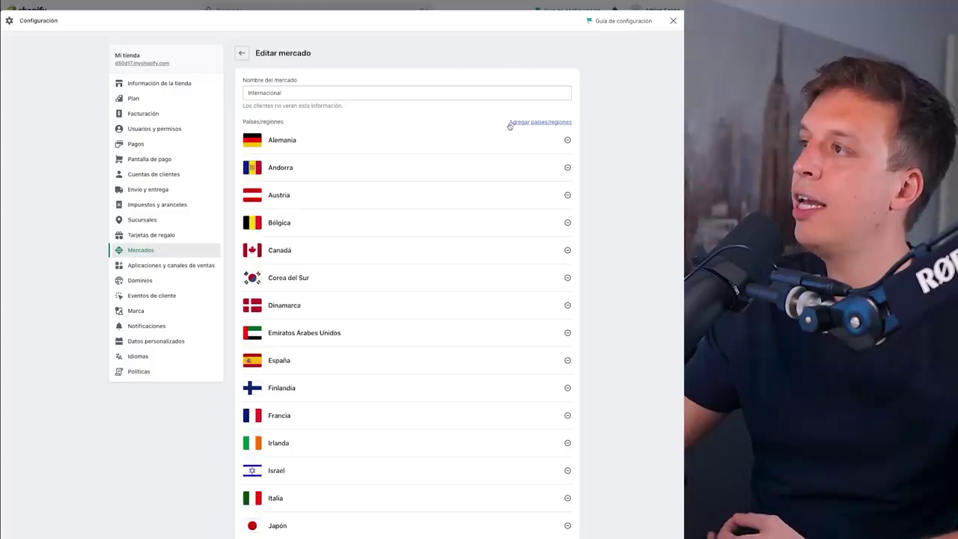
left_click(542, 122)
scroll(300, 277, "down", 20)
scroll(271, 269, "down", 20)
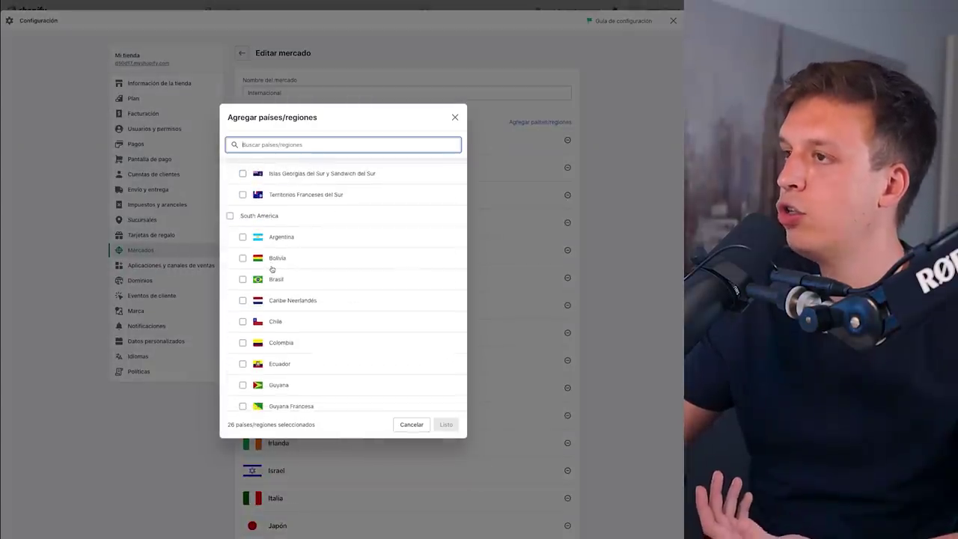
scroll(274, 267, "up", 3)
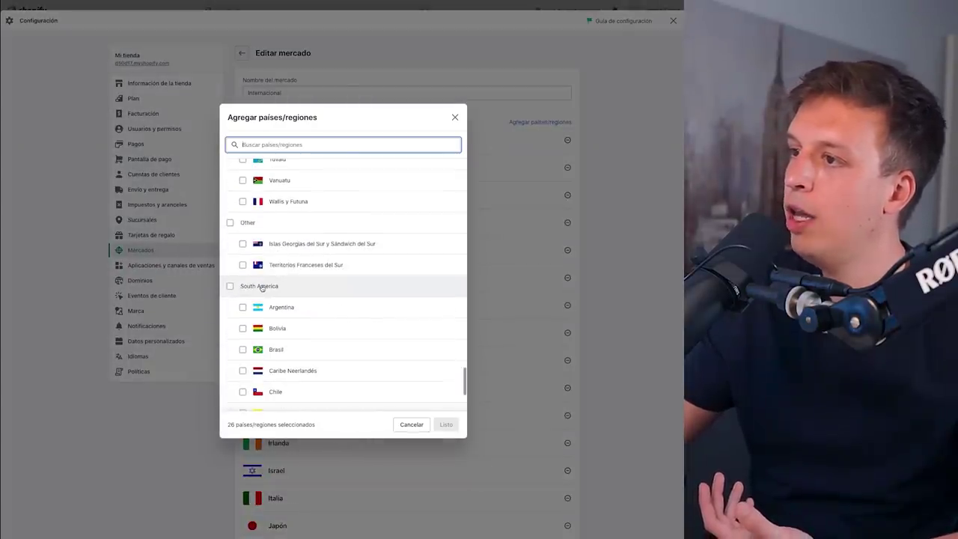
left_click(313, 285)
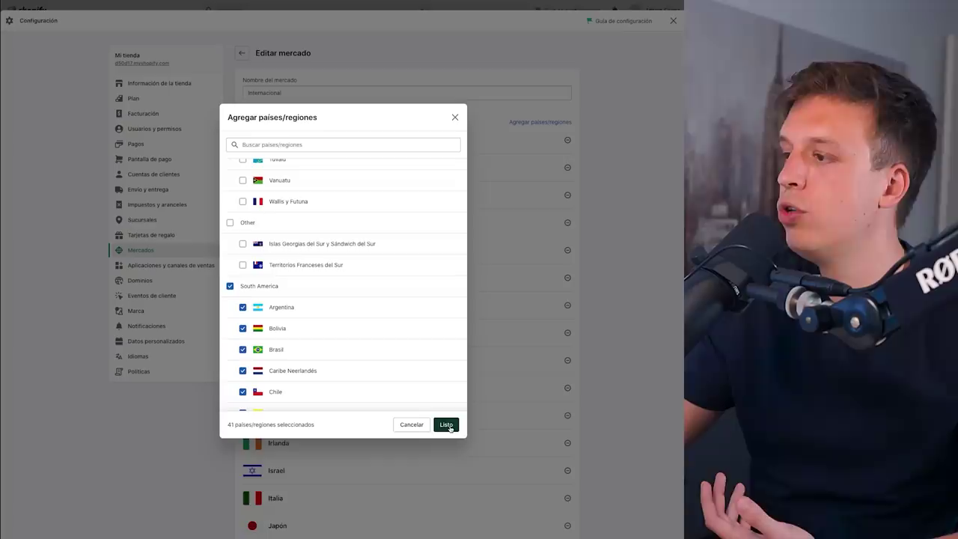
left_click(448, 425)
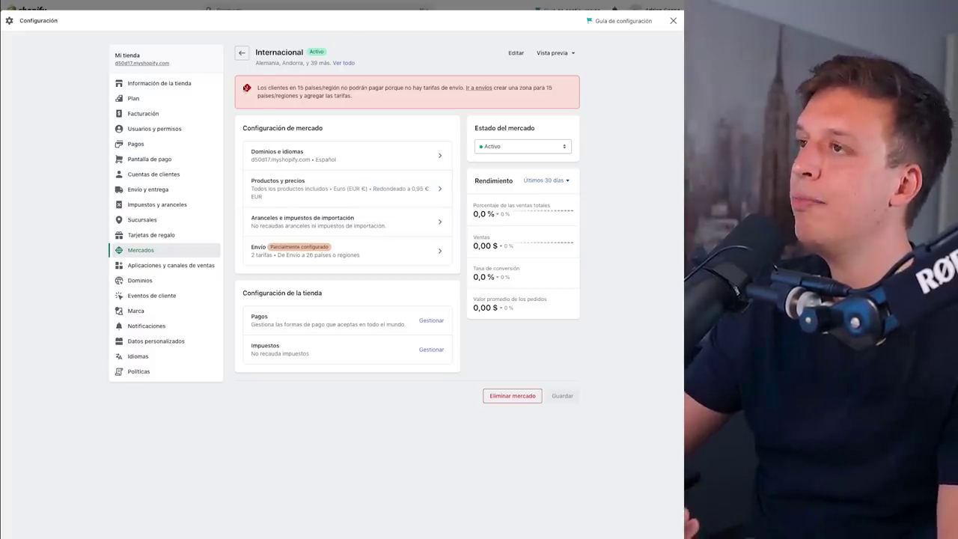
- Note the warning about 15 countries without shipping rates and open Envío y entrega settings
left_click_drag(246, 88, 359, 95)
left_click(300, 87)
left_click_drag(300, 88, 340, 88)
left_click(367, 106)
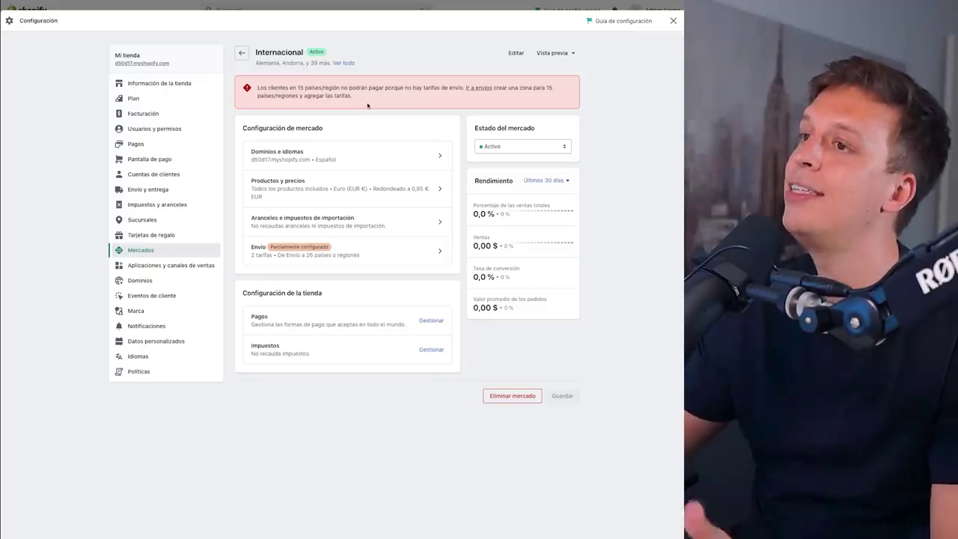
left_click(192, 193)
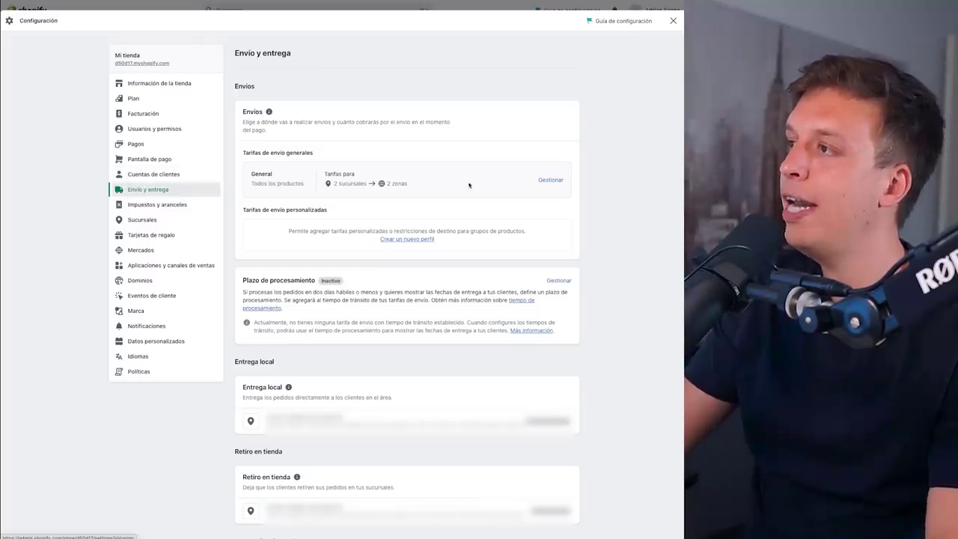
- In the general shipping profile, rename the Domestic zone's free Standard rate to 'Envio Normal'
left_click(550, 181)
scroll(350, 189, "down", 3)
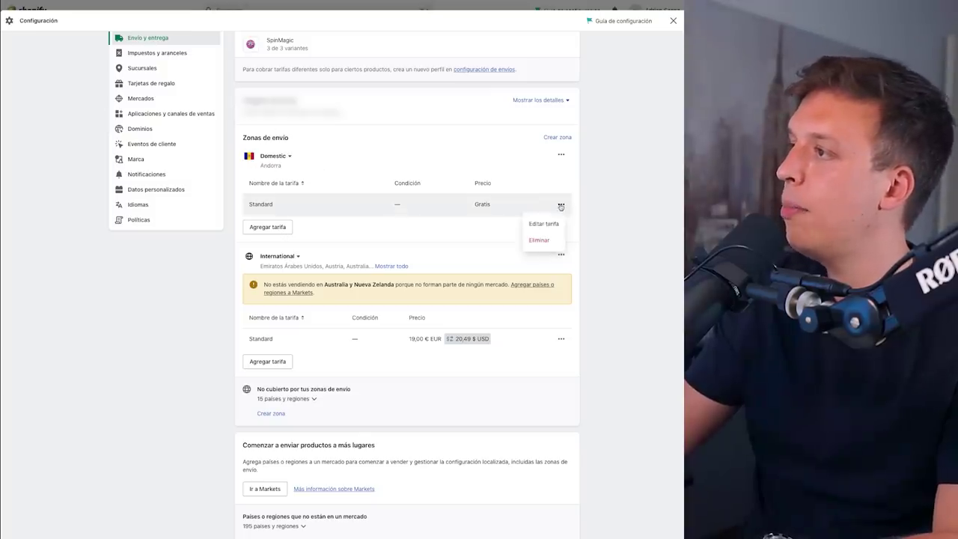
left_click(543, 225)
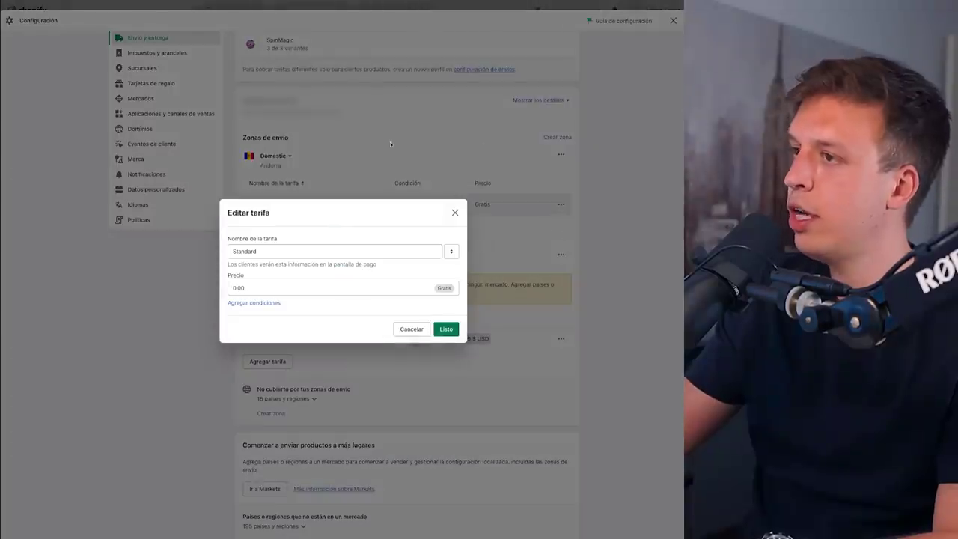
double_click(299, 251)
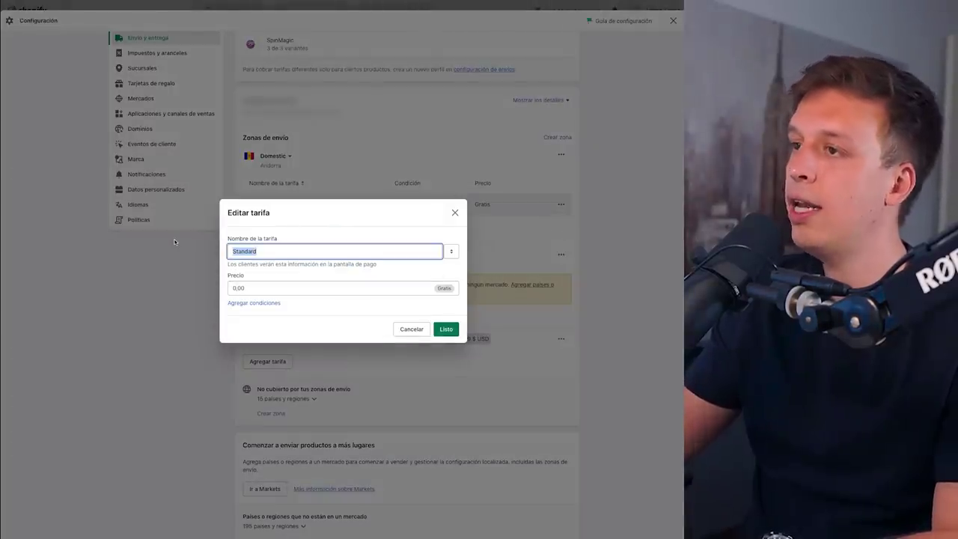
type("Envi")
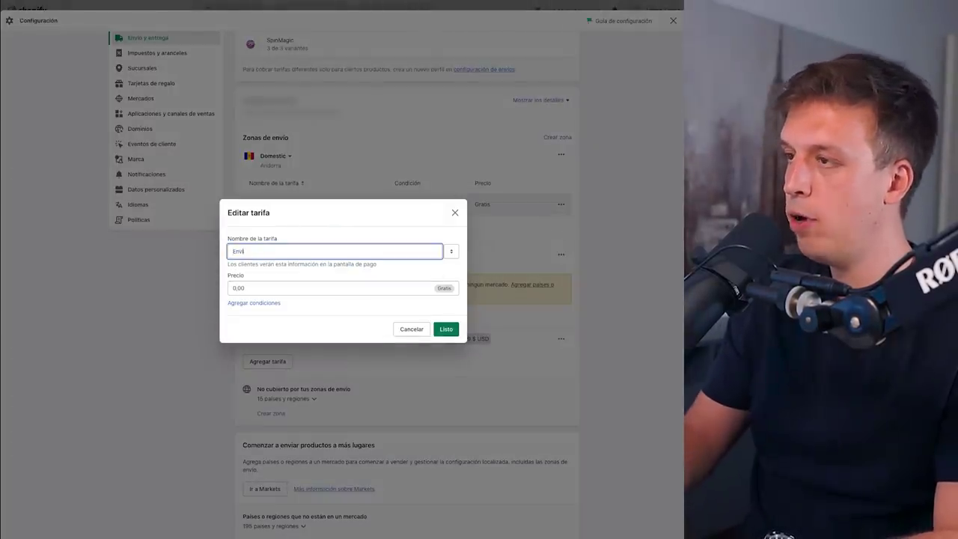
type("o Normal")
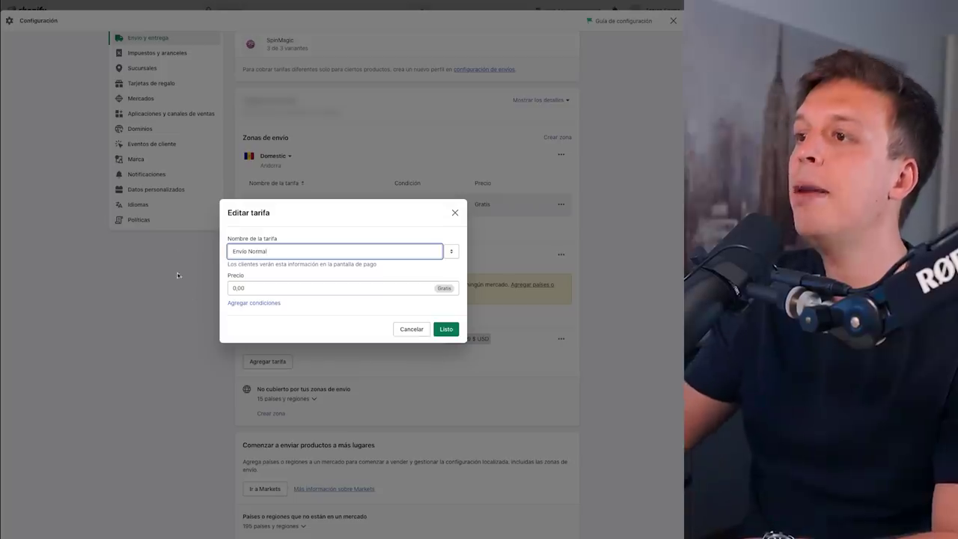
left_click(446, 329)
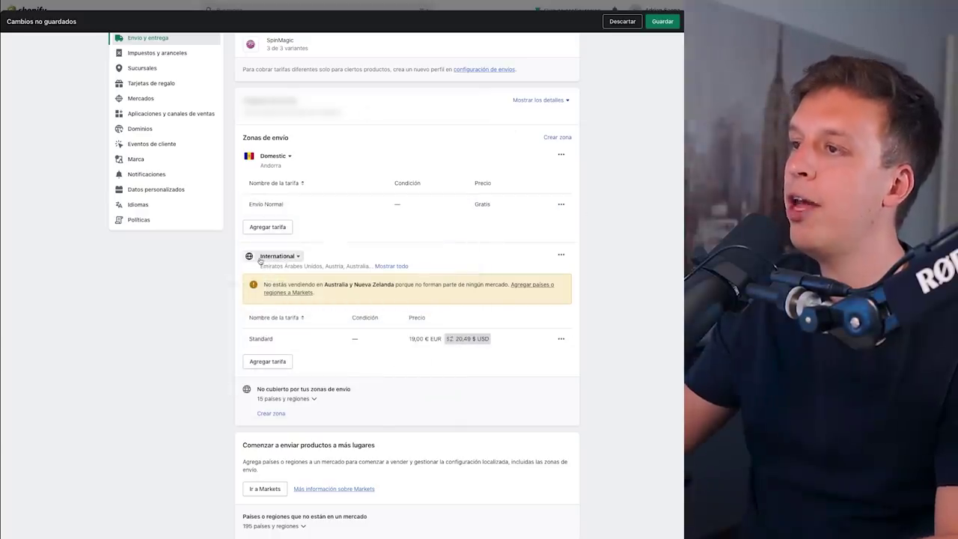
- Edit the International zone so it covers every Internacional market country, including Argentina and Brazil
left_click(561, 257)
left_click(551, 282)
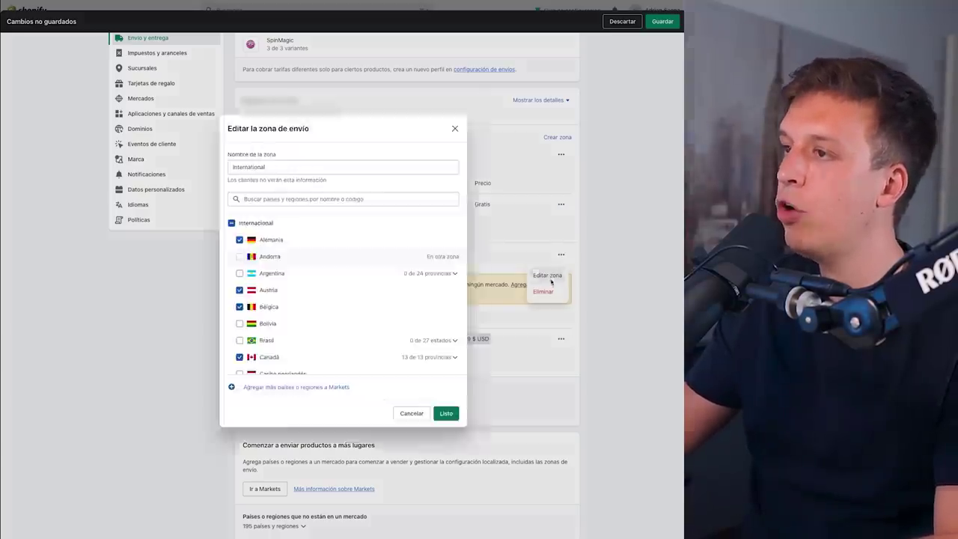
scroll(274, 237, "down", 15)
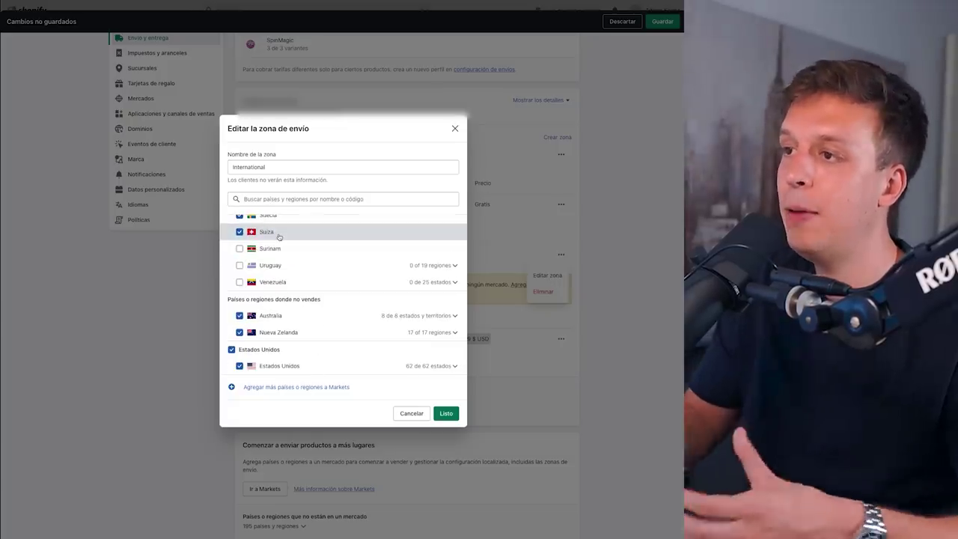
scroll(282, 242, "up", 10)
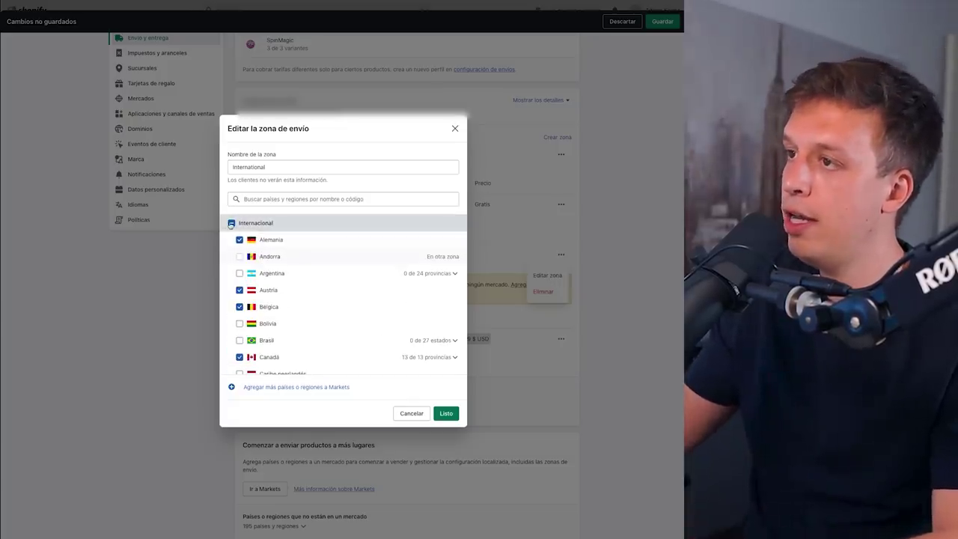
left_click(232, 223)
left_click(232, 223)
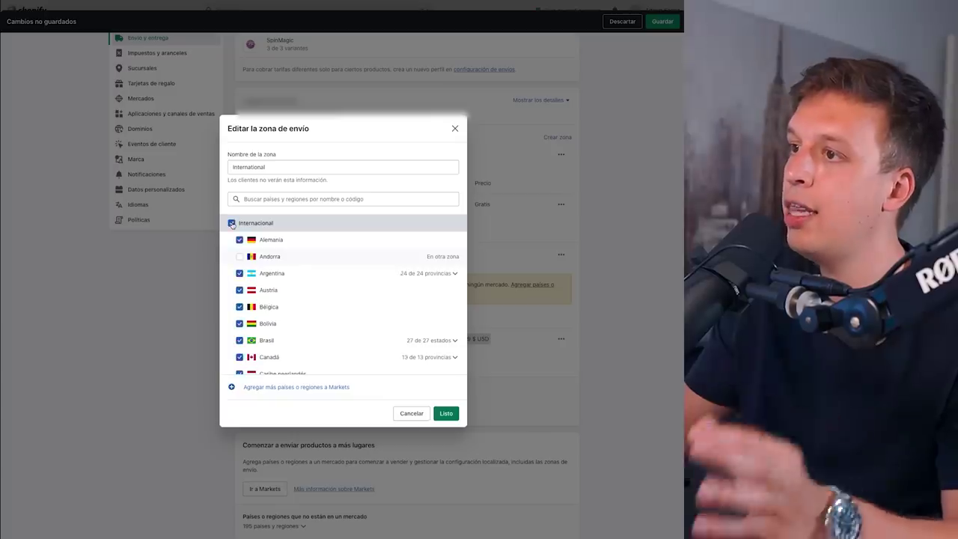
scroll(295, 267, "down", 20)
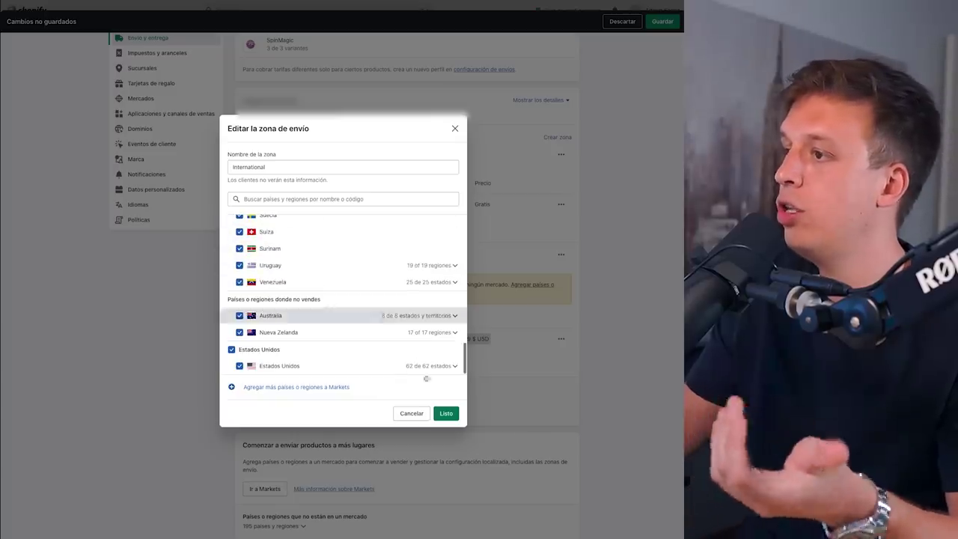
left_click(446, 413)
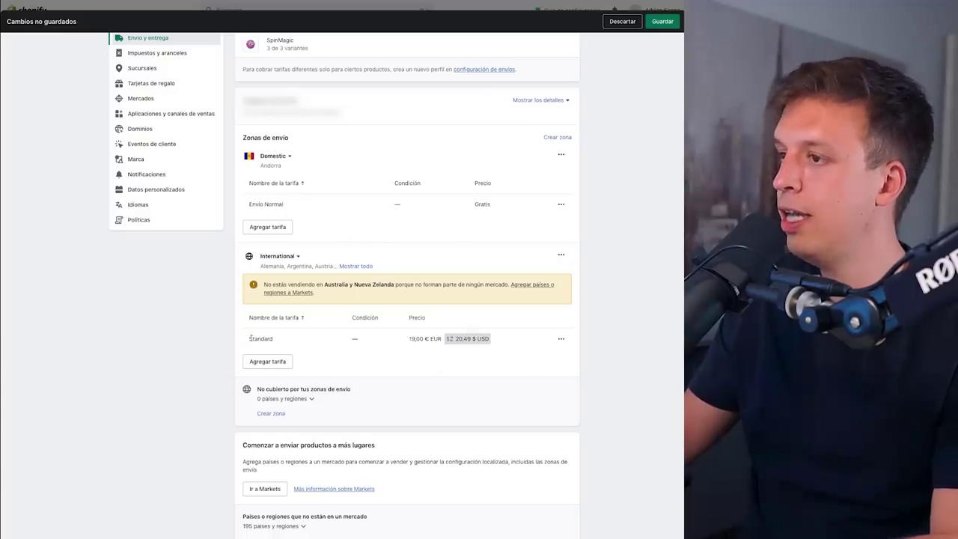
- Rename the International Standard rate to 'Envio Normal' and change its price to 2,99 €
left_click(561, 340)
left_click(536, 357)
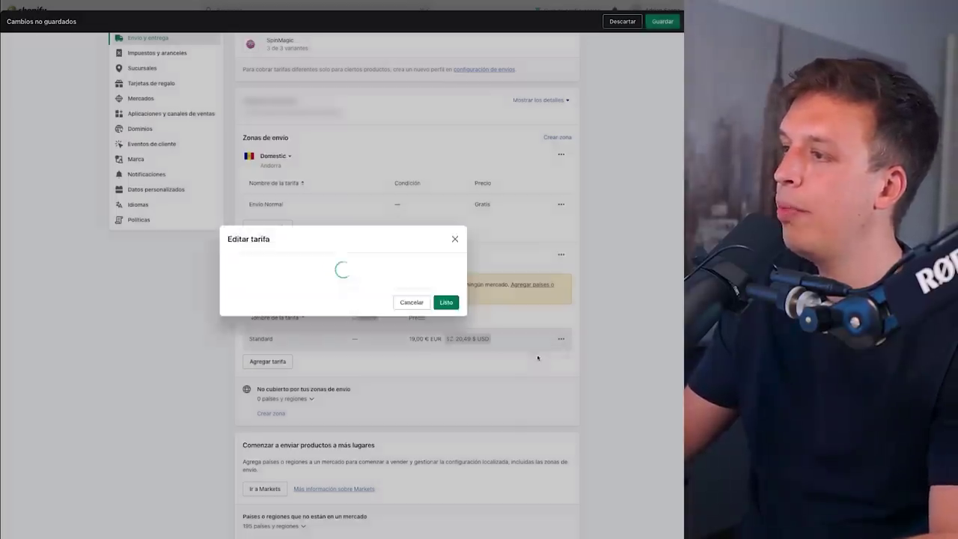
left_click(315, 248)
key("ctrl+a")
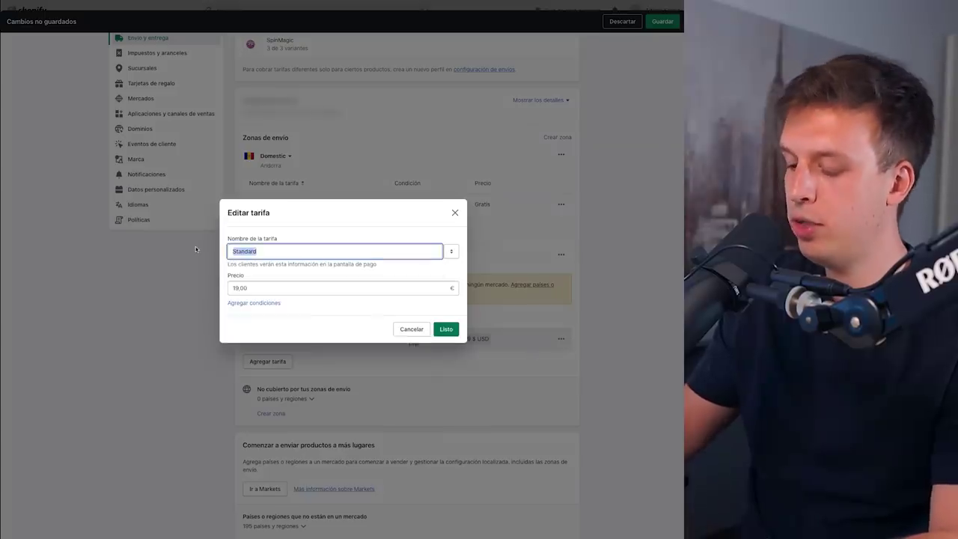
type("Env")
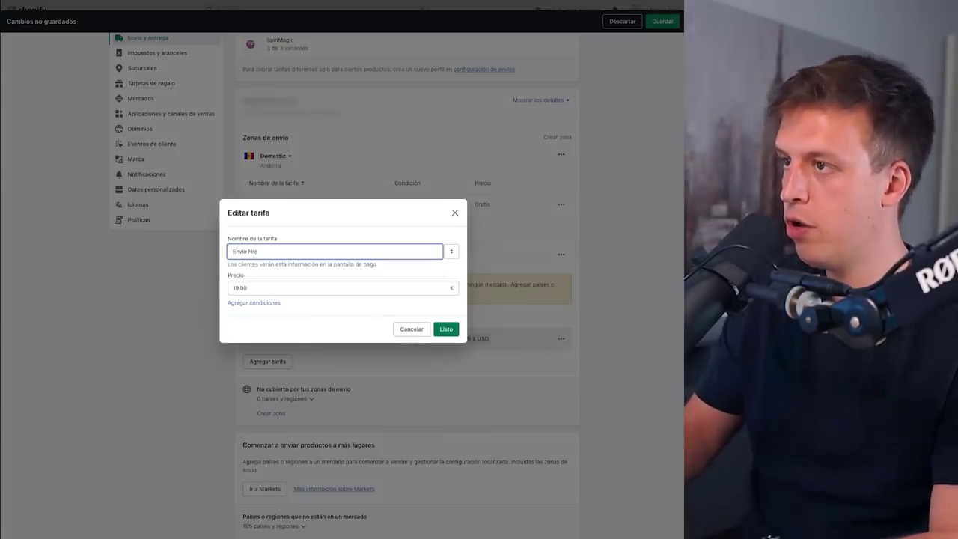
type("io Normal")
key("Tab")
type("2,99")
left_click(341, 335)
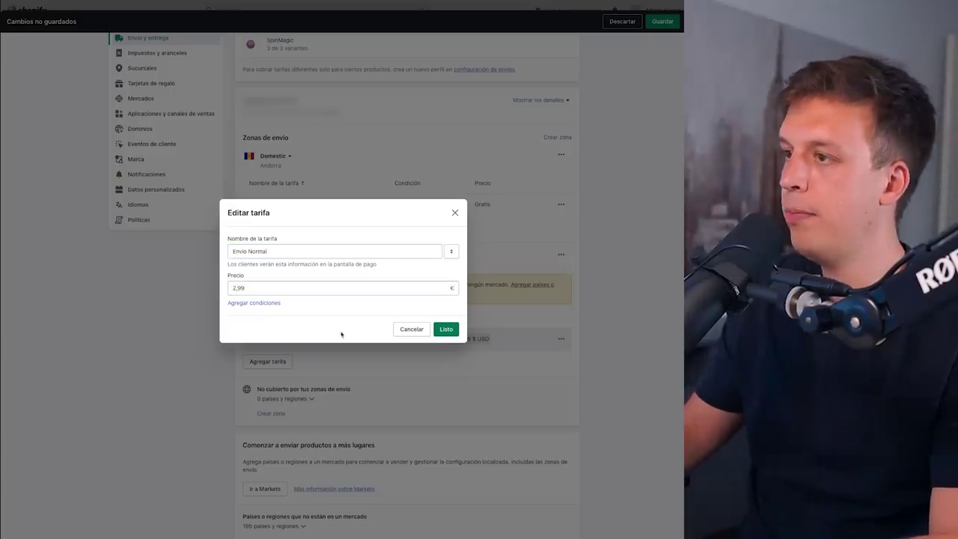
left_click(446, 330)
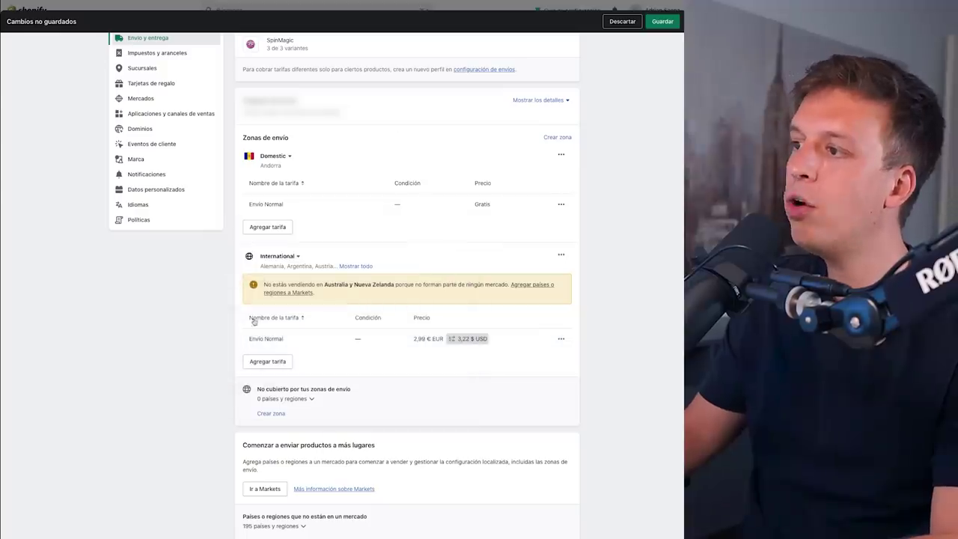
- Add an 'Envio Gratuito' International rate priced 0,00 with a 35,00 minimum order price
left_click(268, 362)
type("Envio")
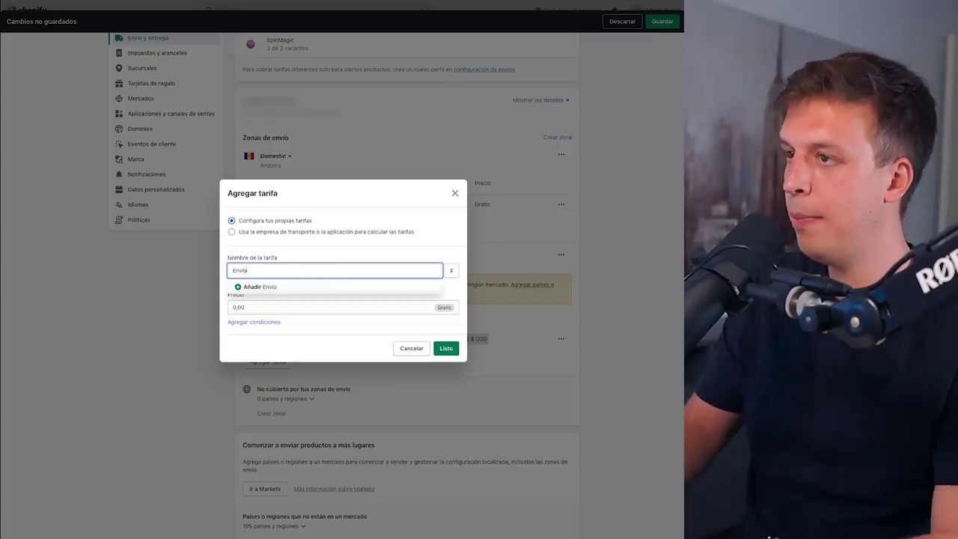
type(" Gratuito")
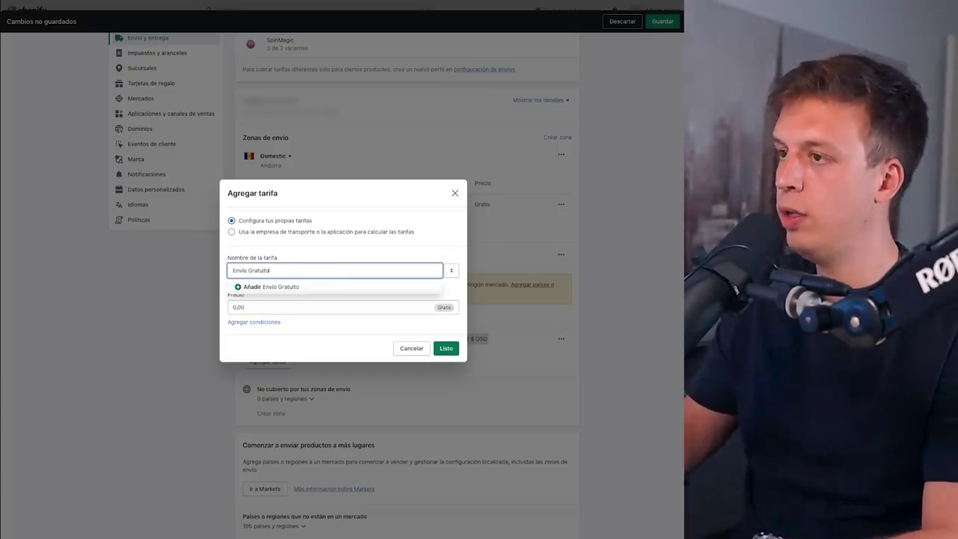
left_click(378, 348)
left_click_drag(297, 303, 229, 301)
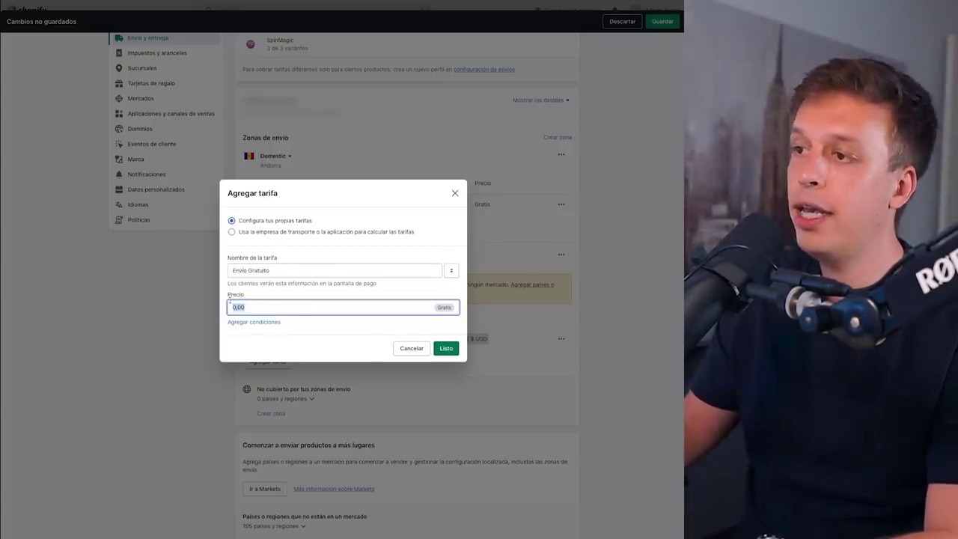
left_click(270, 323)
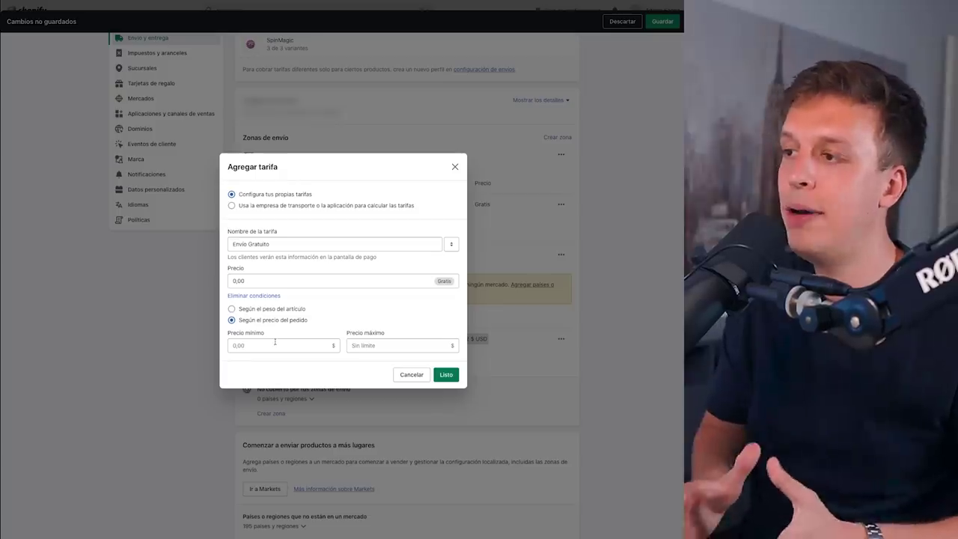
left_click(275, 341)
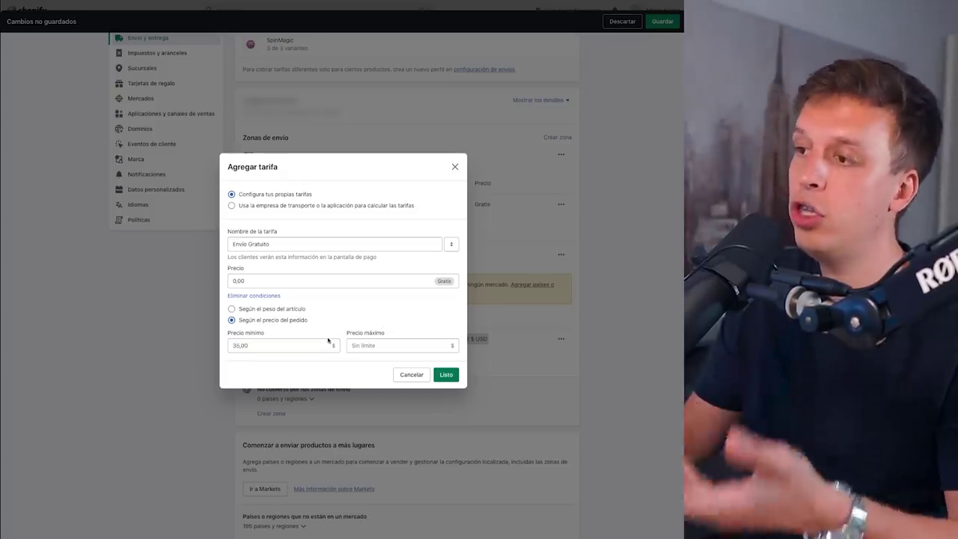
left_click(446, 375)
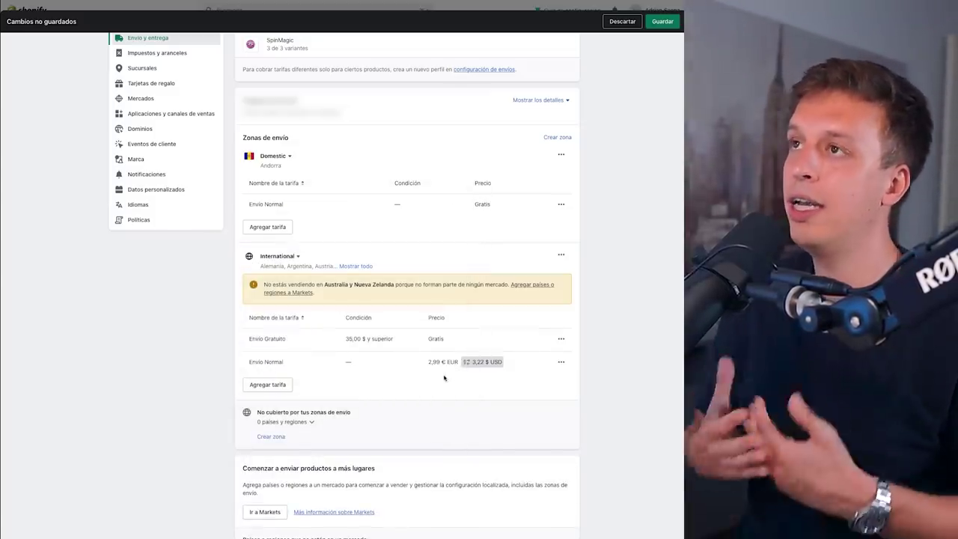
- Save the shipping profile with Ctrl+S, review the Internacional market, and view the Basic Shopify plan
key("ctrl+s")
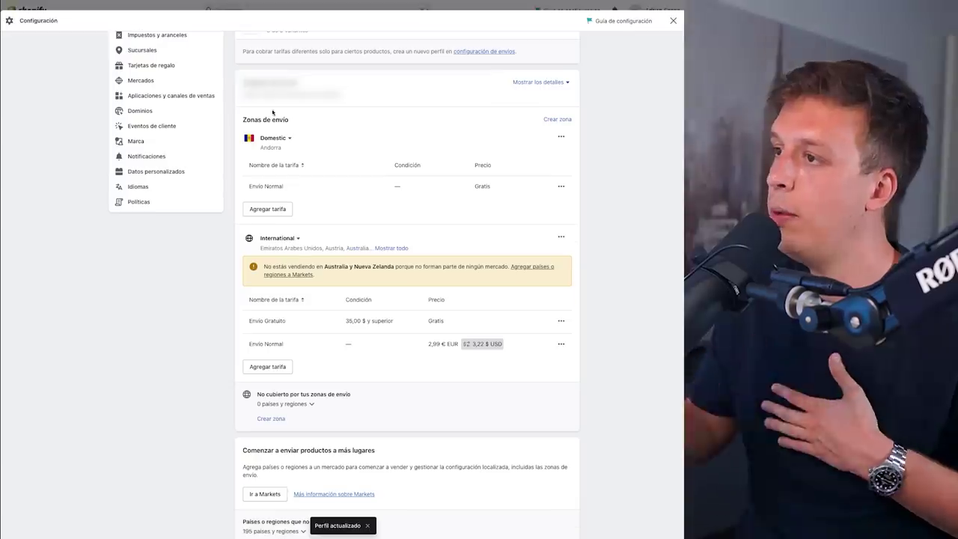
left_click(394, 247)
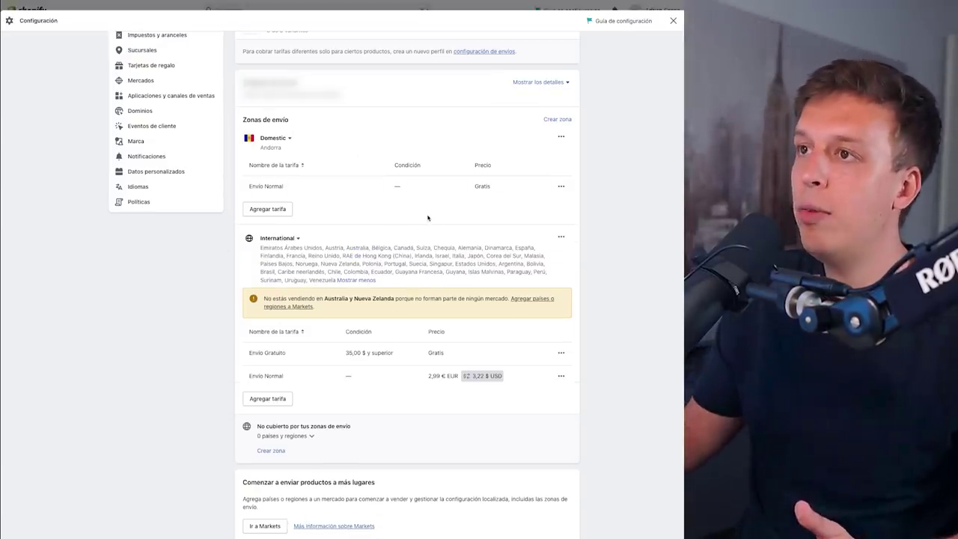
key("alt+Left")
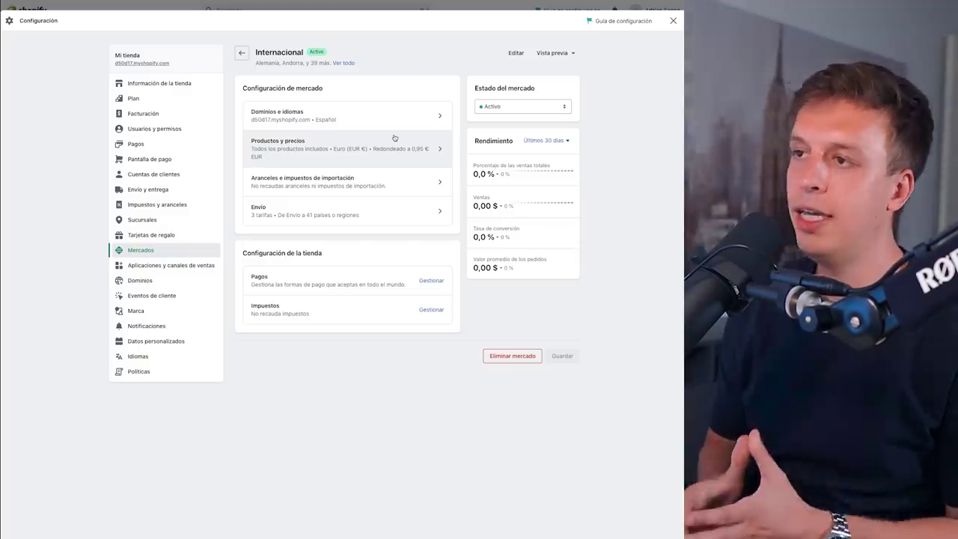
left_click(134, 98)
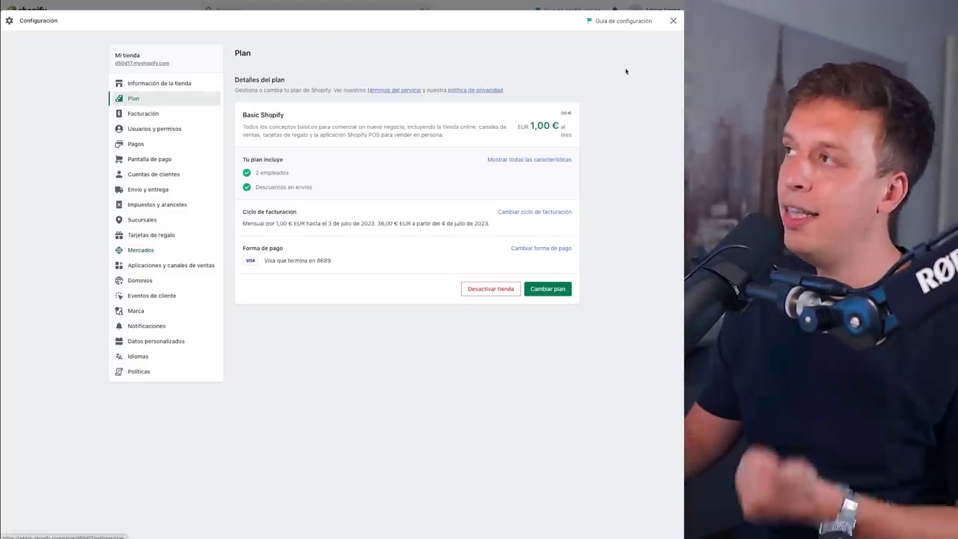
- Close Configuración and view the live Mi tienda storefront from Tienda online
left_click(673, 20)
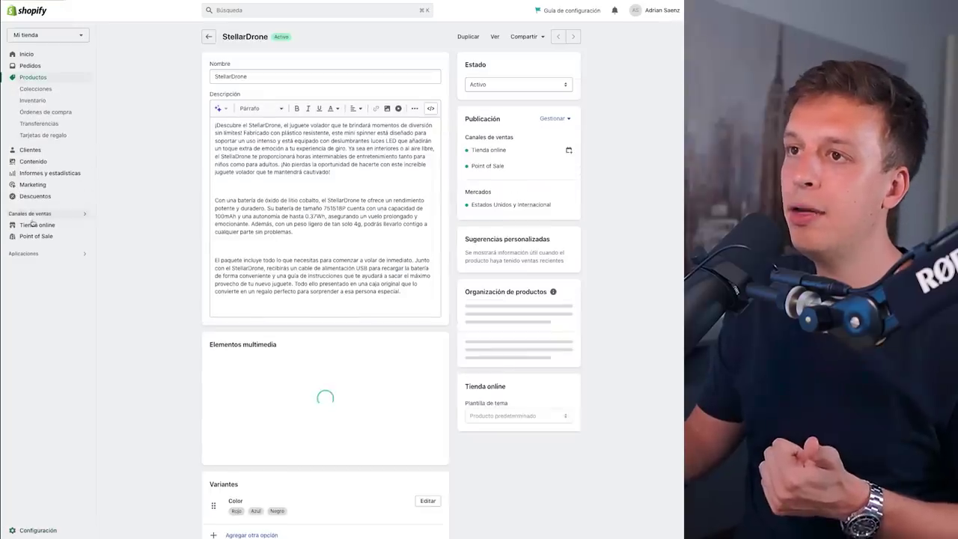
left_click(33, 225)
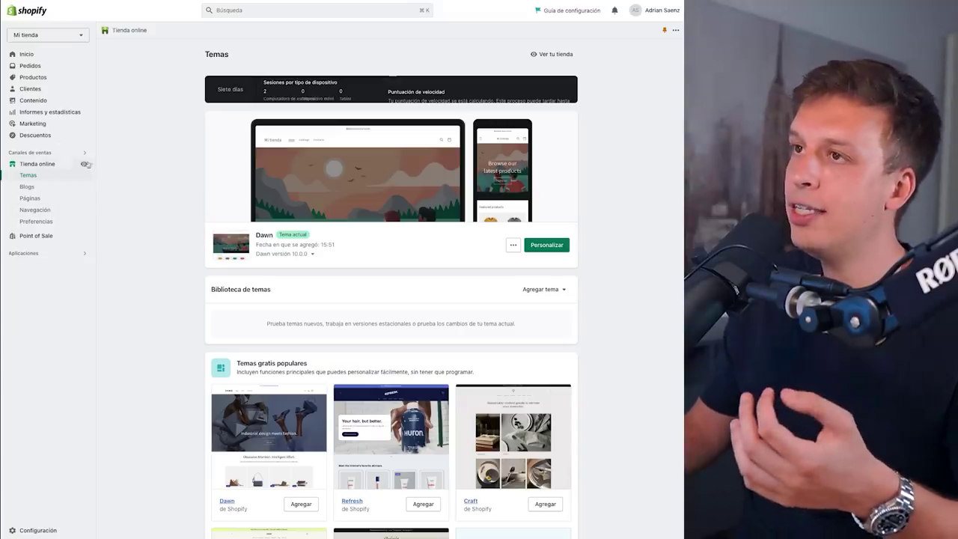
left_click(554, 54)
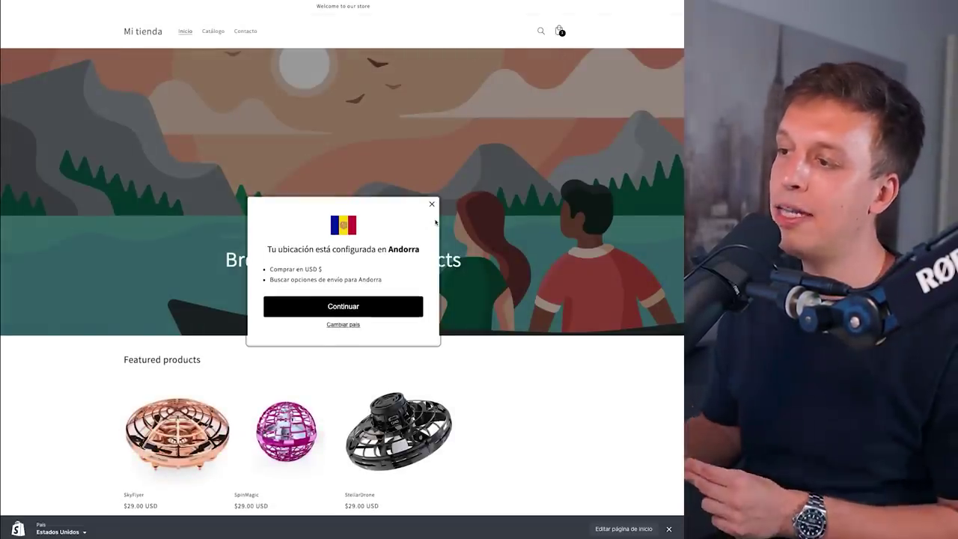
- Change the store's shopping country from Estados Unidos to Bolivia (USD $)
left_click(343, 324)
left_click(342, 262)
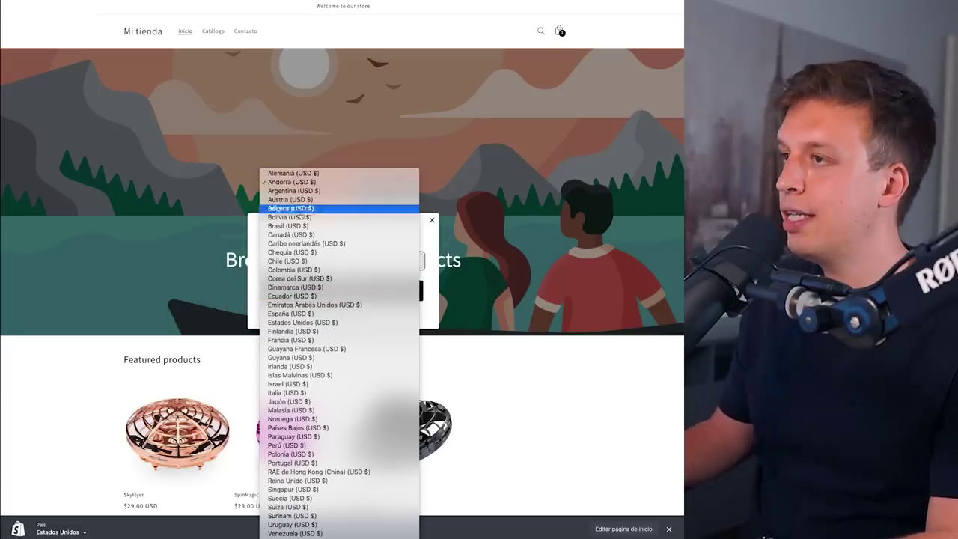
left_click(279, 217)
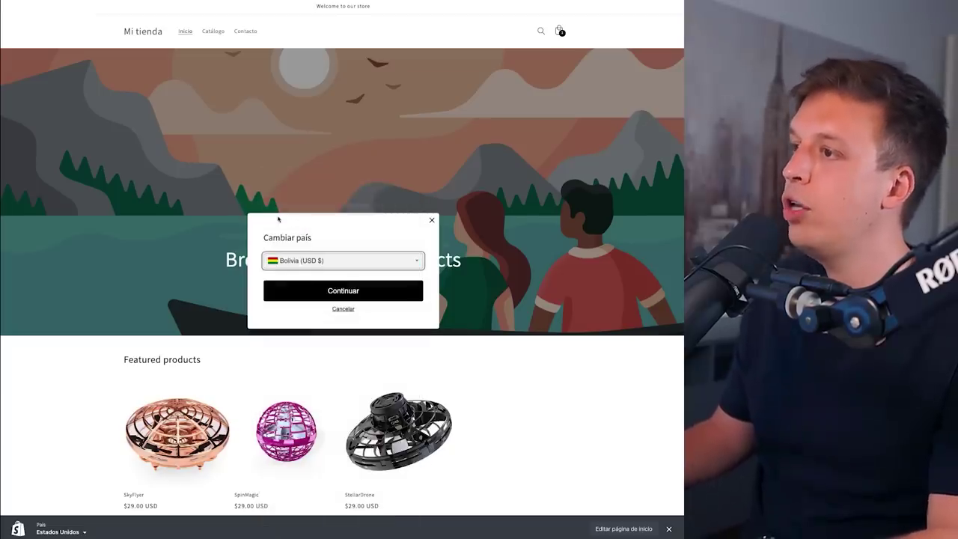
left_click(354, 291)
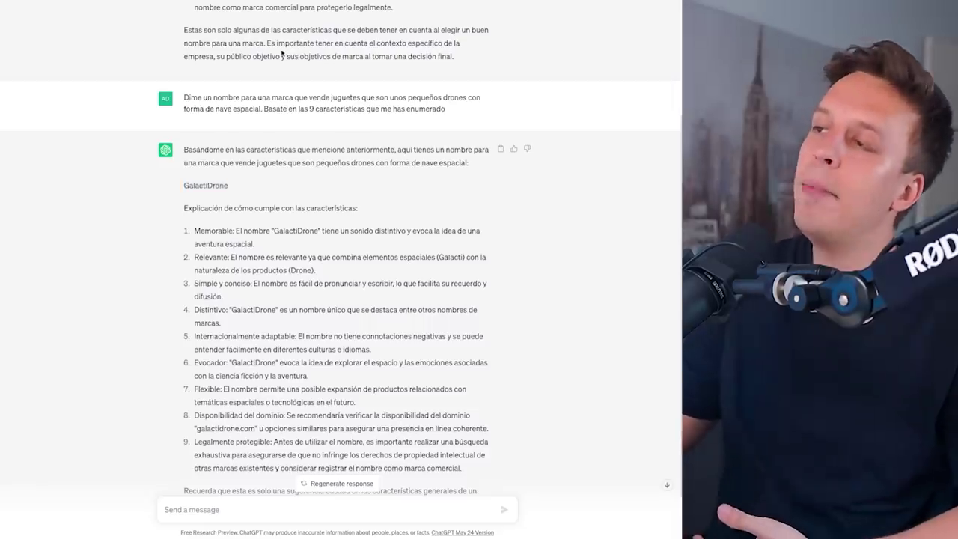
scroll(282, 55, "up", 5)
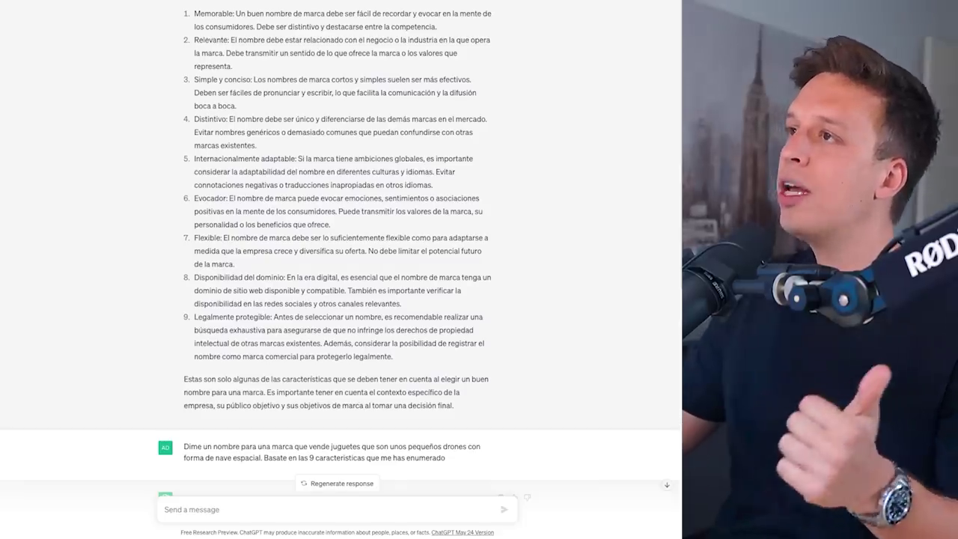
scroll(225, 11, "up", 1)
left_click_drag(182, 10, 418, 17)
left_click(419, 17)
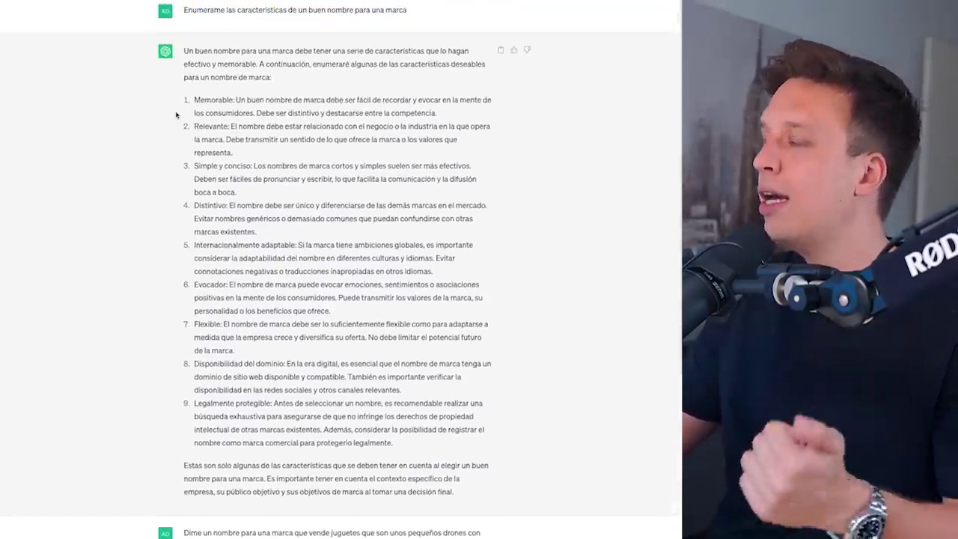
scroll(195, 90, "down", 1)
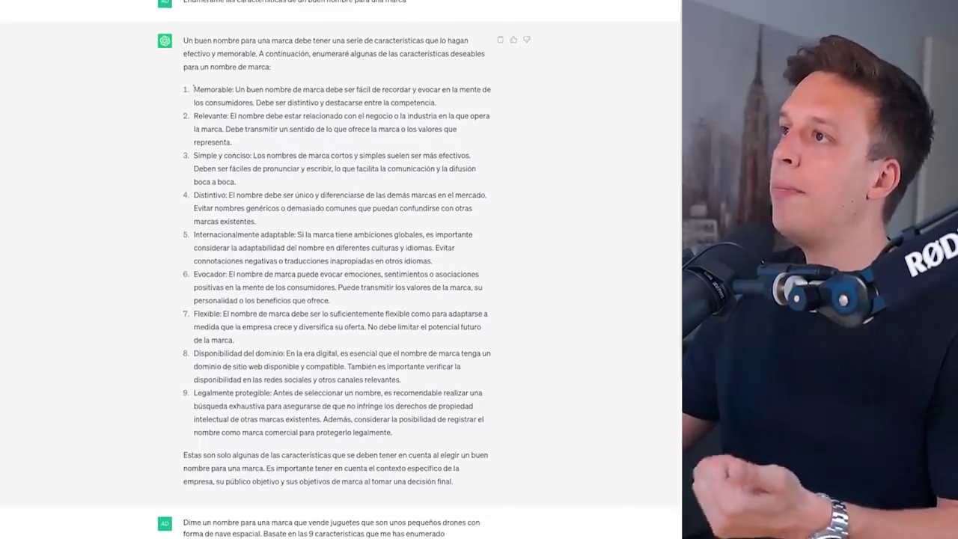
left_click_drag(195, 89, 242, 90)
left_click_drag(194, 116, 237, 116)
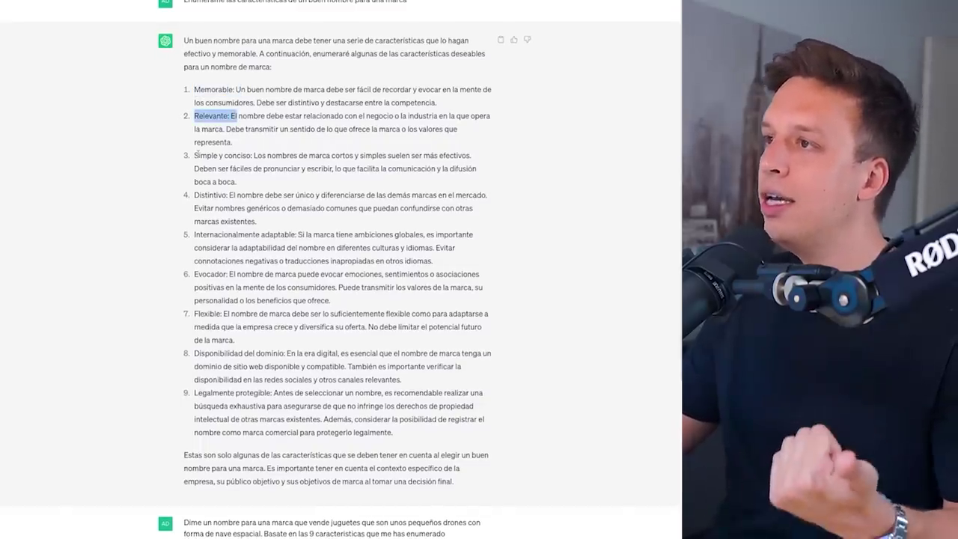
left_click_drag(196, 155, 259, 155)
left_click_drag(194, 194, 237, 195)
scroll(234, 193, "down", 1)
scroll(232, 187, "down", 1)
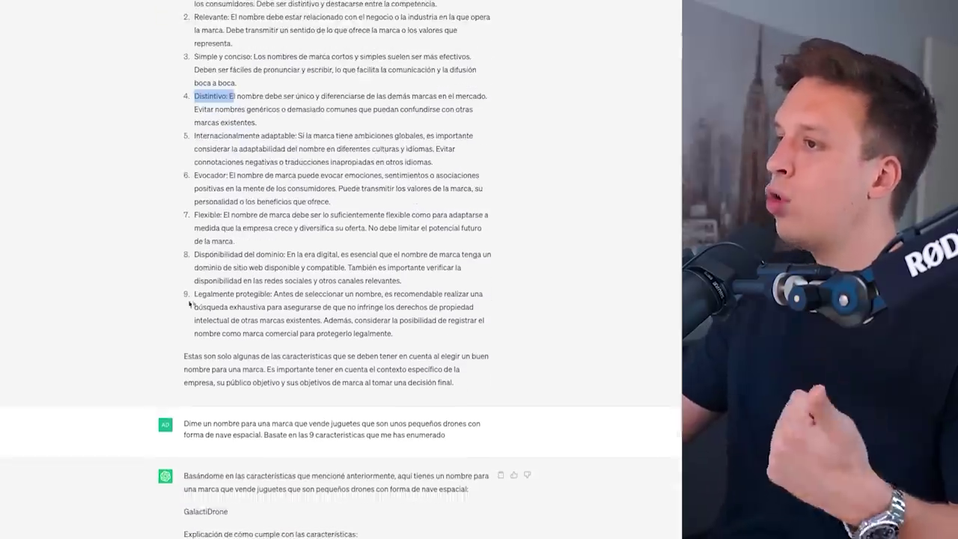
left_click_drag(194, 303, 204, 303)
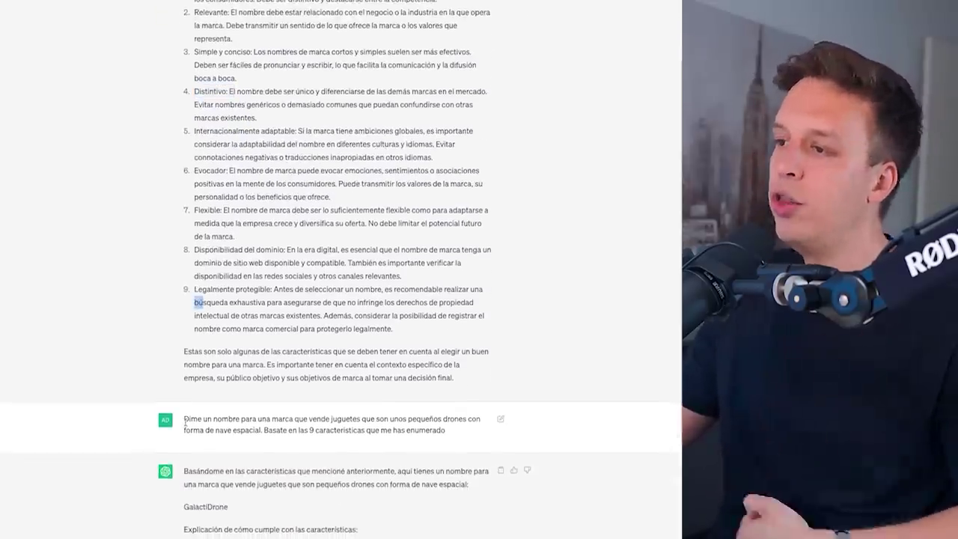
scroll(247, 429, "down", 1)
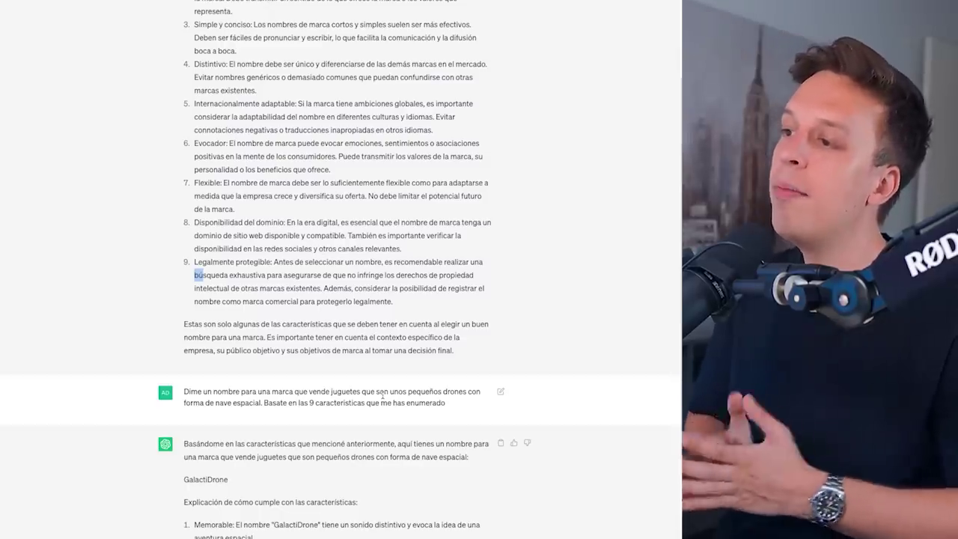
scroll(383, 397, "down", 4)
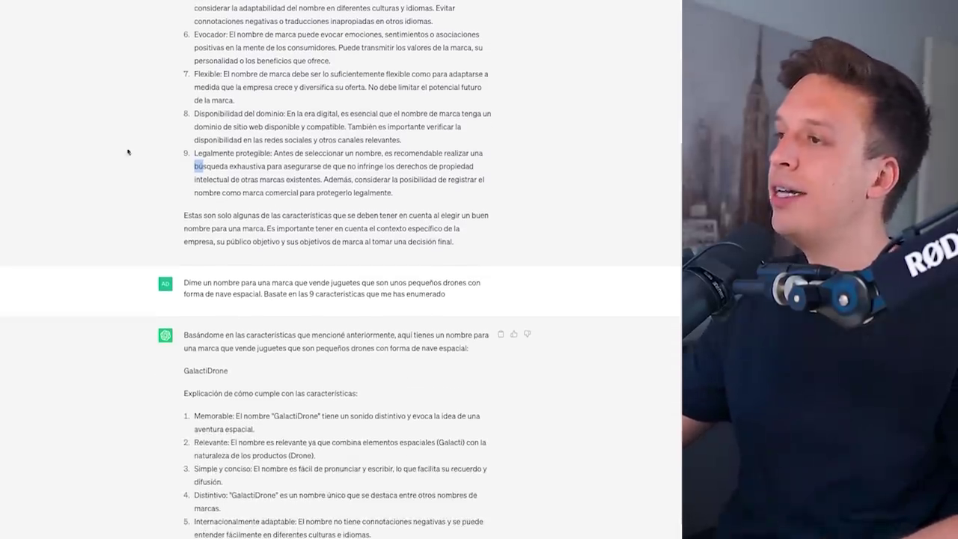
scroll(279, 323, "down", 3)
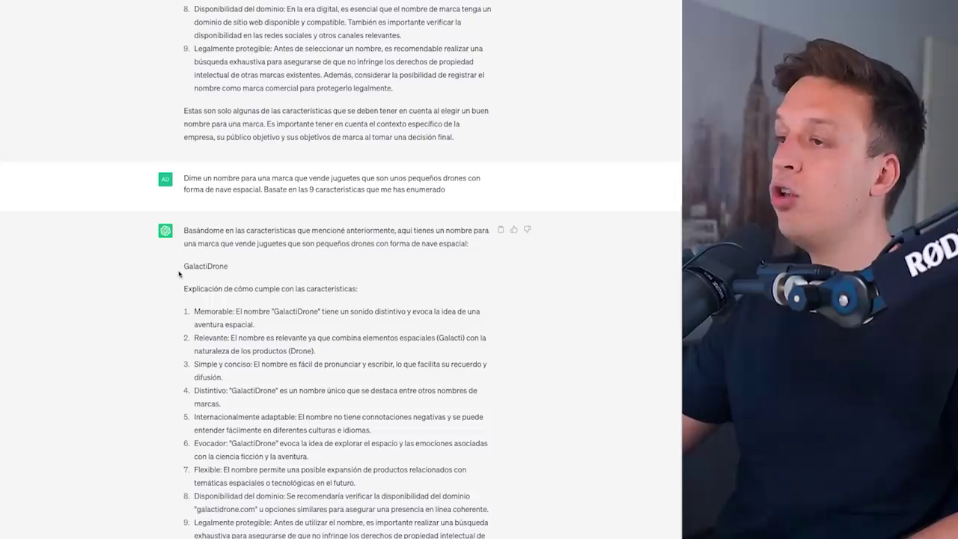
left_click_drag(230, 268, 305, 266)
left_click(222, 304)
scroll(222, 304, "down", 2)
left_click_drag(193, 330, 323, 331)
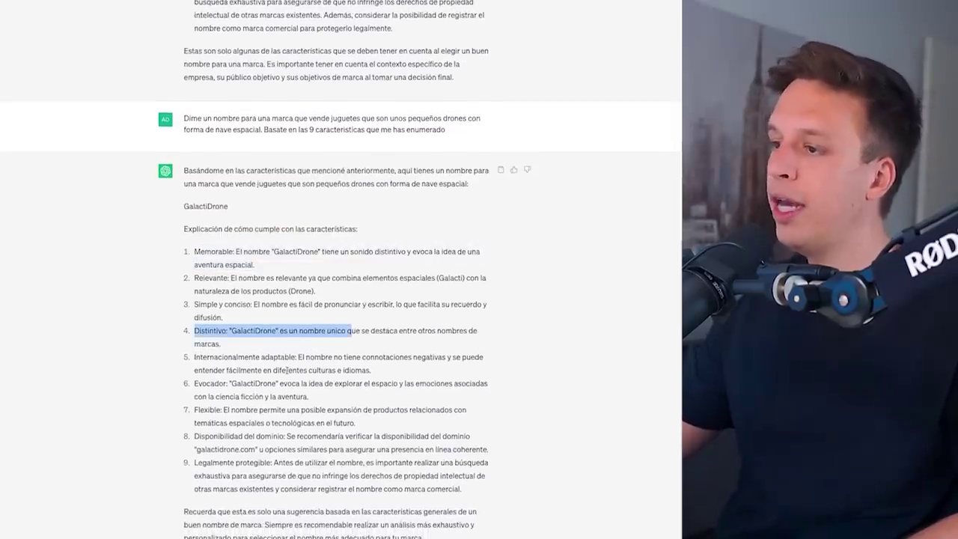
scroll(287, 370, "up", 1)
mouse_move(229, 211)
left_mouse_down()
mouse_move(219, 210)
mouse_move(235, 213)
left_mouse_up()
key("ctrl+c")
left_click(182, 214)
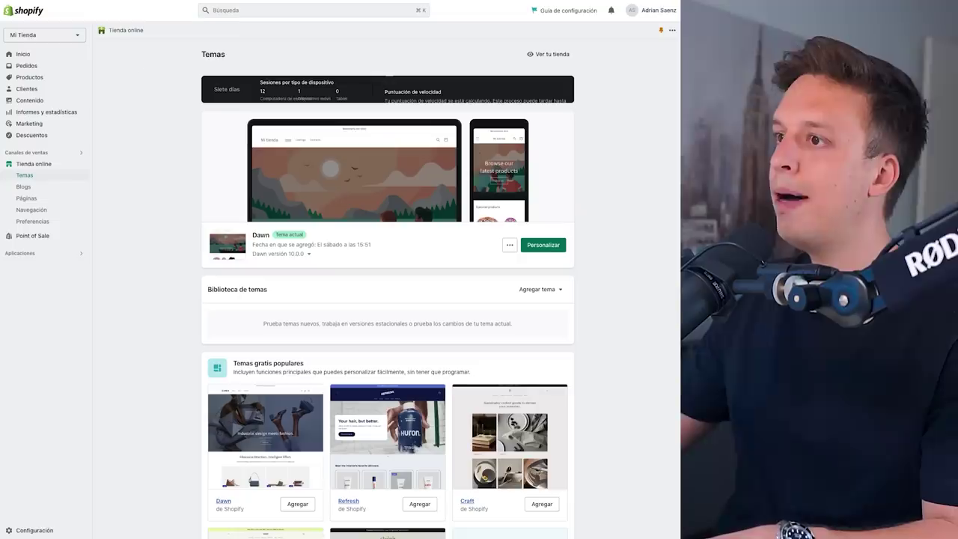
- In Configuración, edit the store profile name from Mi Tienda to GalactiDrone and save
left_click(22, 532)
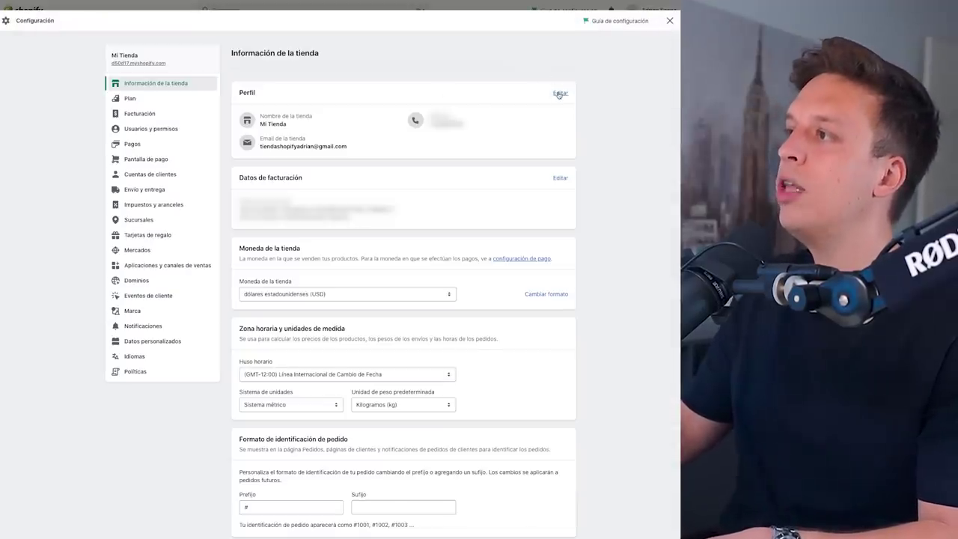
left_click(560, 92)
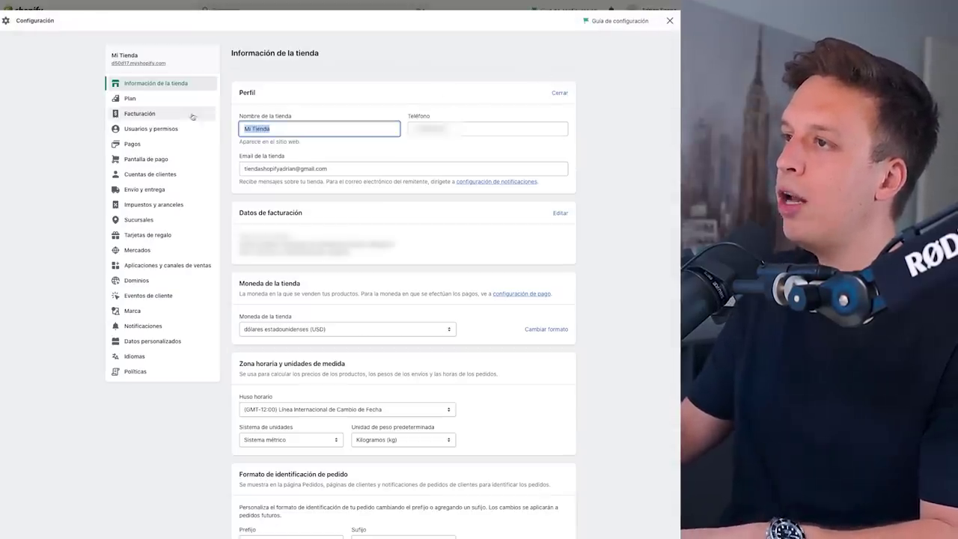
key("ctrl+v")
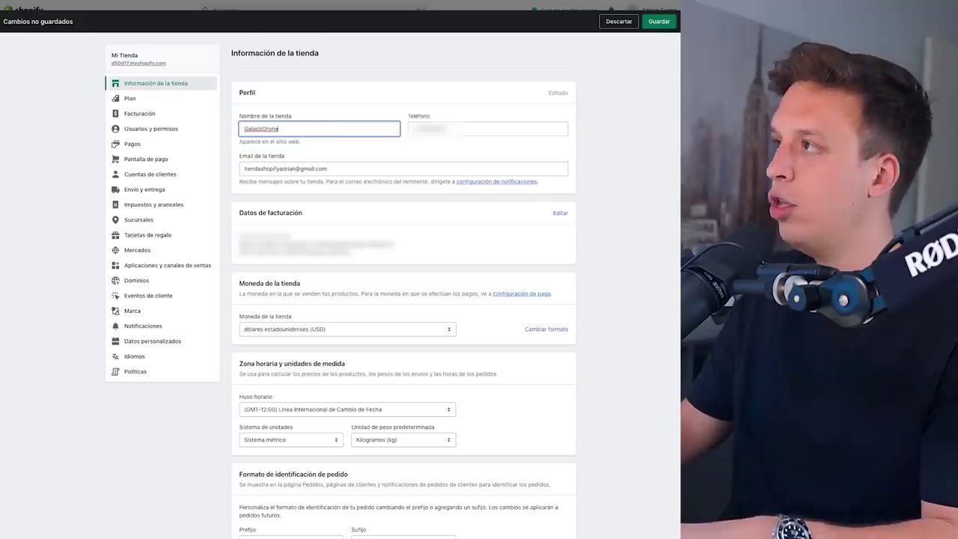
left_click(660, 21)
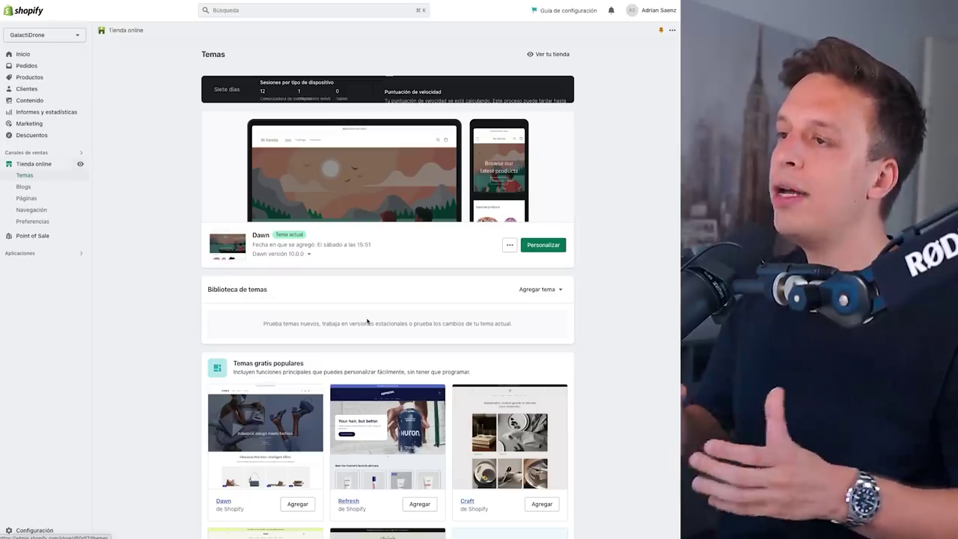
- Go from Explorar más temas on the Temas page to the Shopify Theme Store
scroll(315, 344, "down", 4)
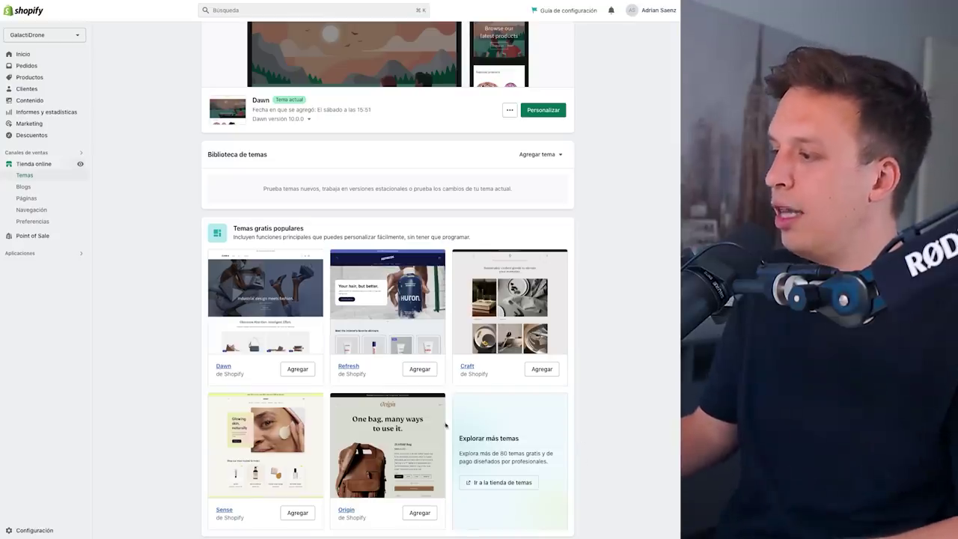
left_click(476, 483)
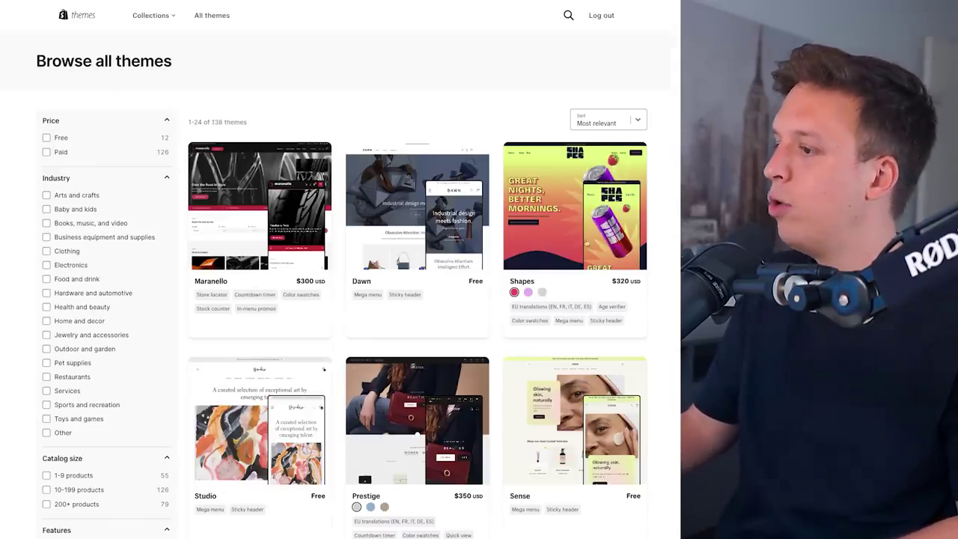
- Browse the 'Browse all themes' grid, then return to the admin Temas page showing Dawn
scroll(587, 243, "down", 10)
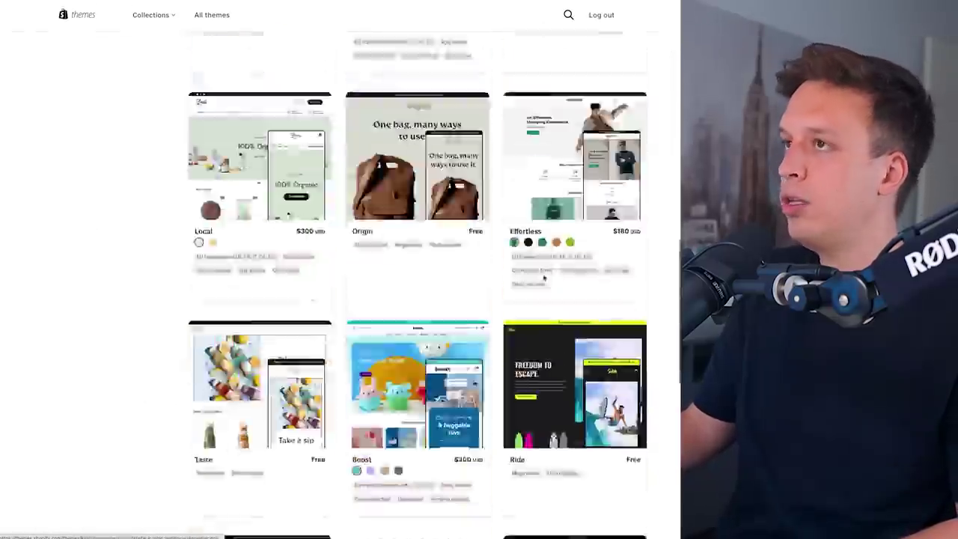
scroll(544, 278, "down", 5)
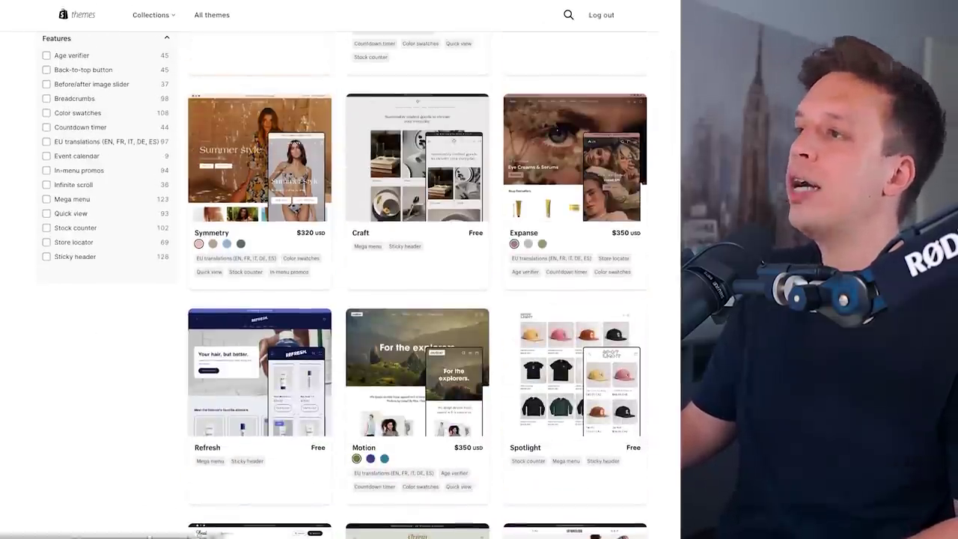
key("ctrl+Tab")
scroll(251, 238, "up", 2)
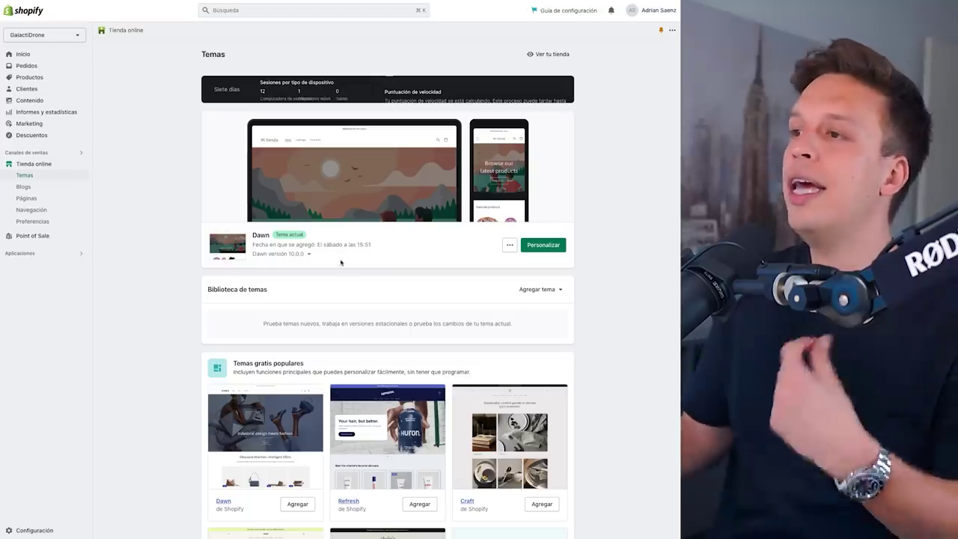
- Clear the highlight on the Dawn title and go to the empty Blogs section
scroll(322, 258, "down", 1)
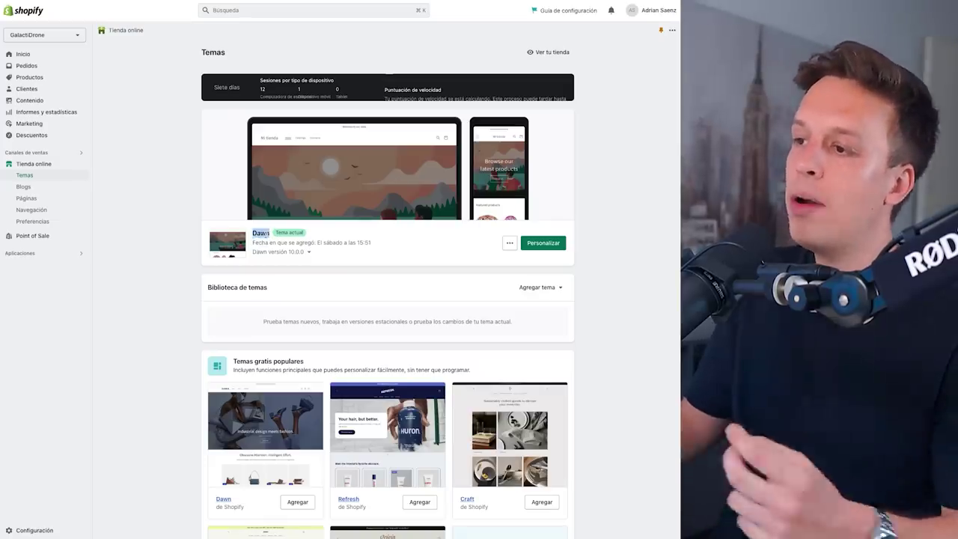
left_click(253, 233)
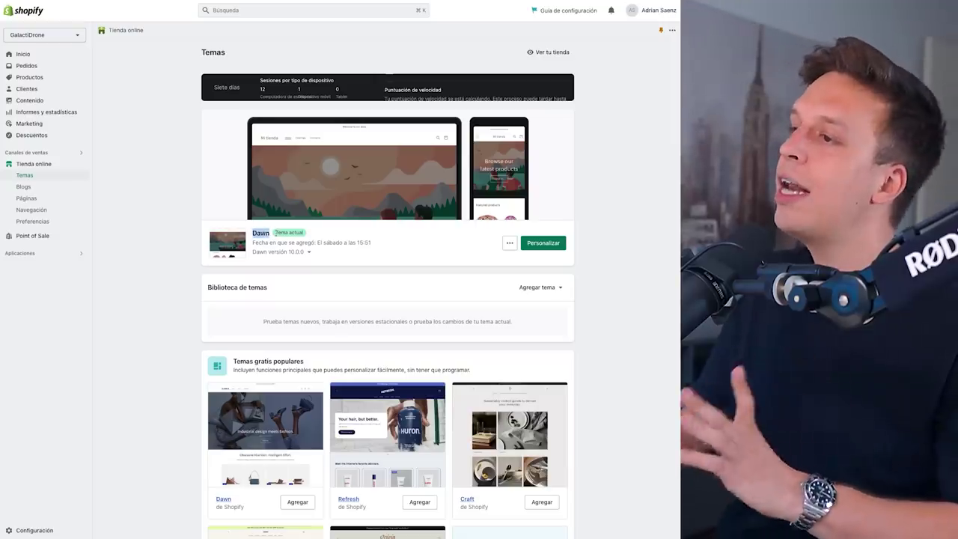
left_click(416, 270)
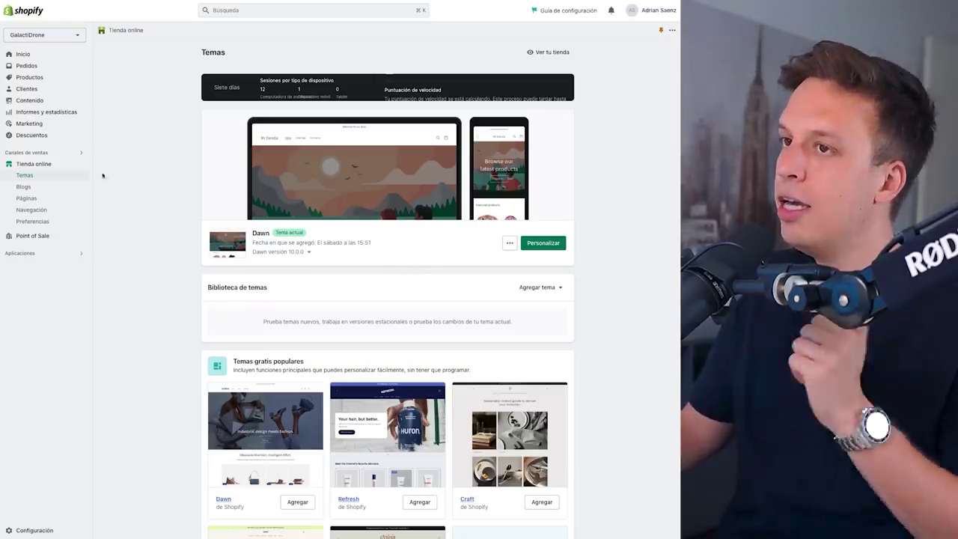
left_click(43, 187)
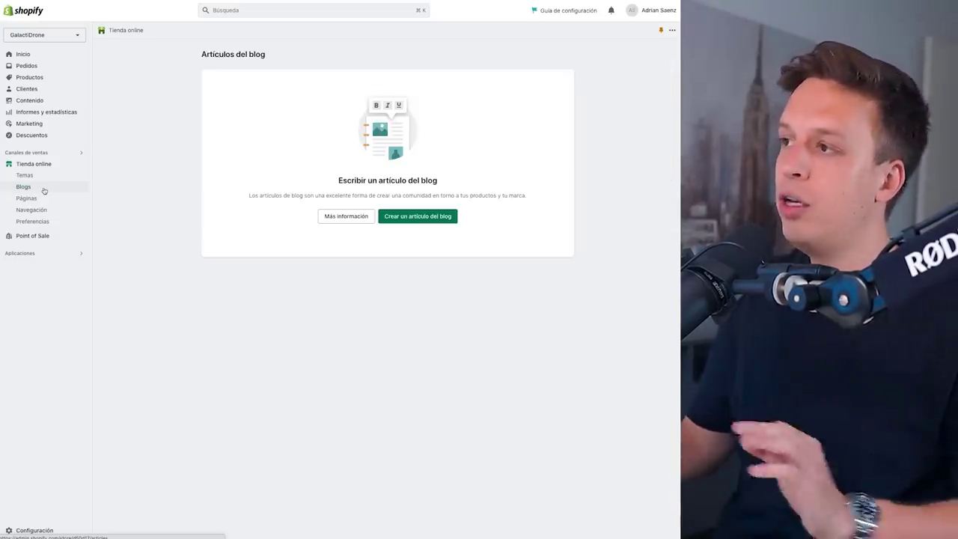
- Start a new blog article, abandon it, and move to the store's Páginas list
left_click(414, 217)
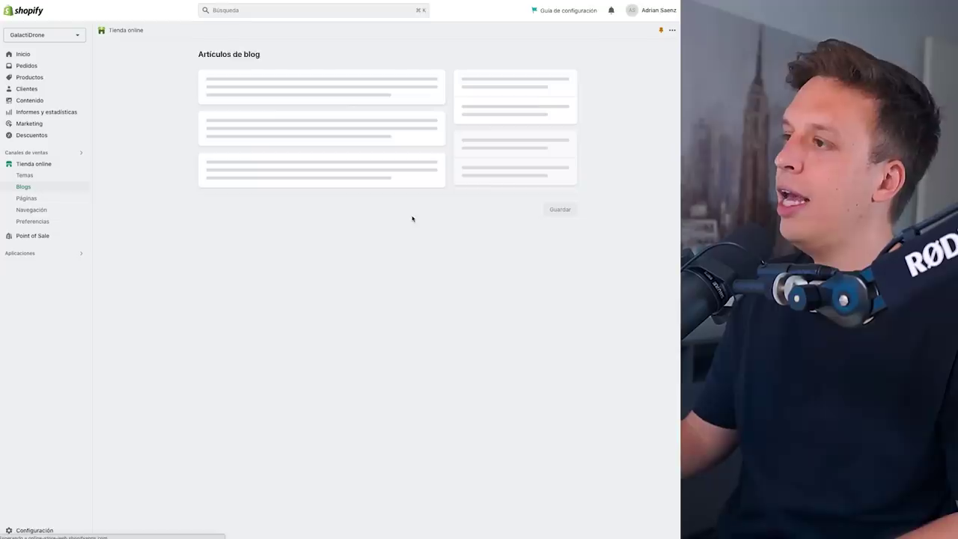
left_click(213, 57)
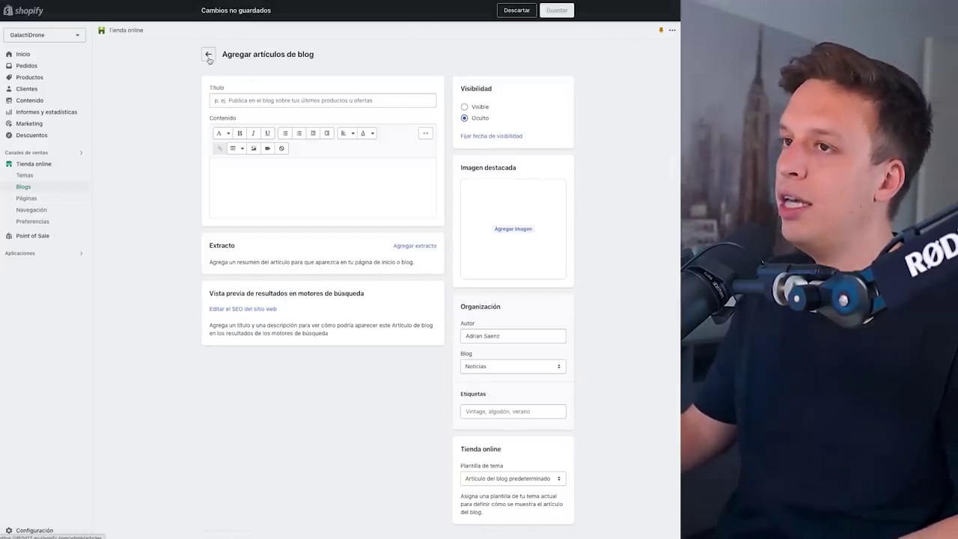
left_click(27, 200)
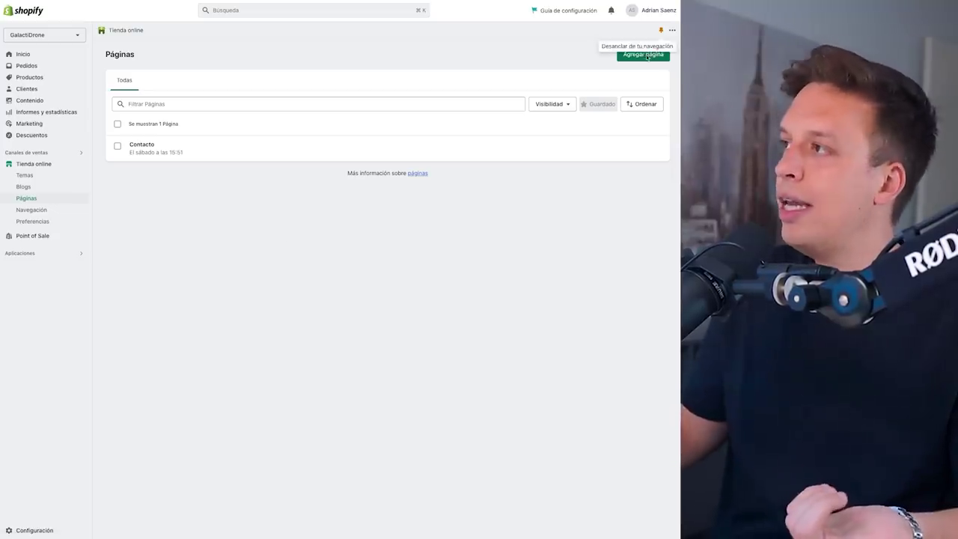
- Open a new page form, leave it unsaved, and go to the Navegación menus page
left_click(648, 56)
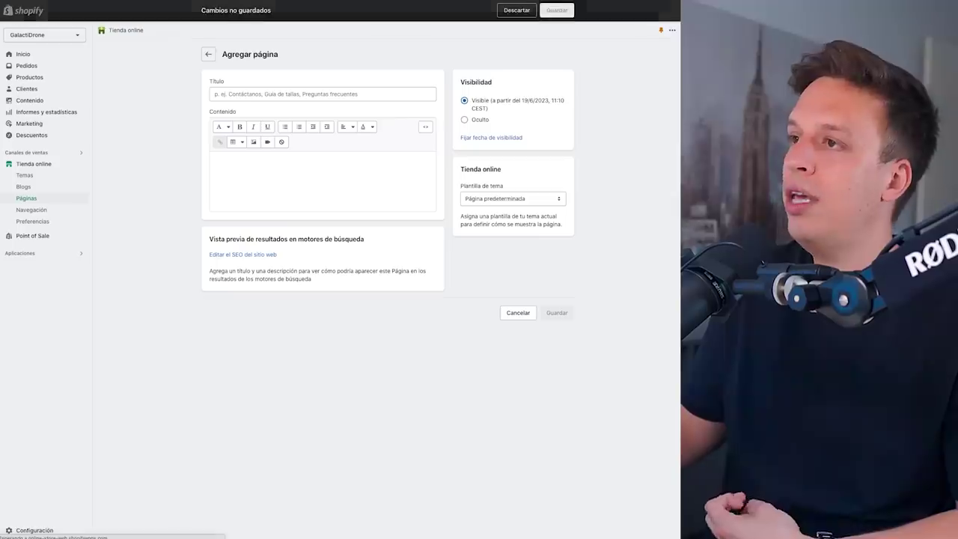
left_click(239, 184)
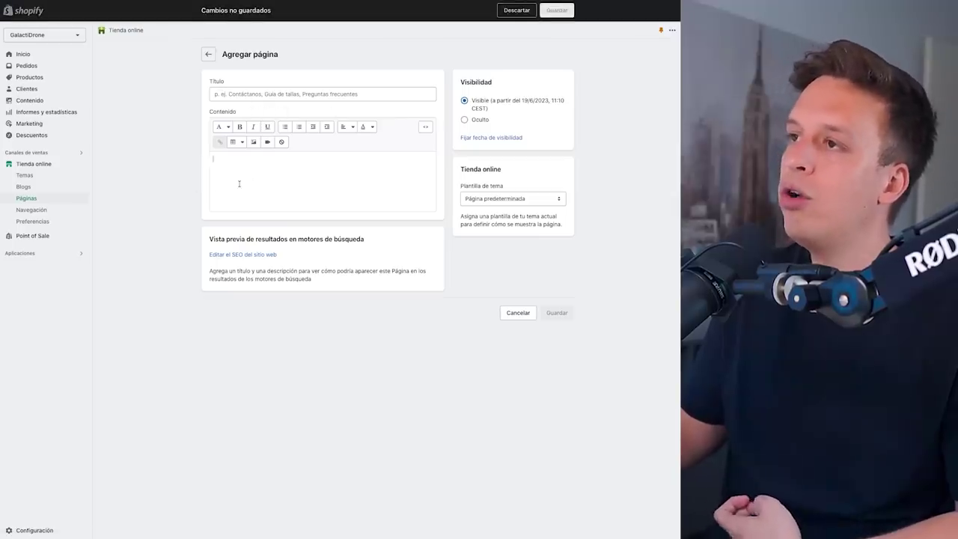
left_click(209, 54)
left_click(32, 209)
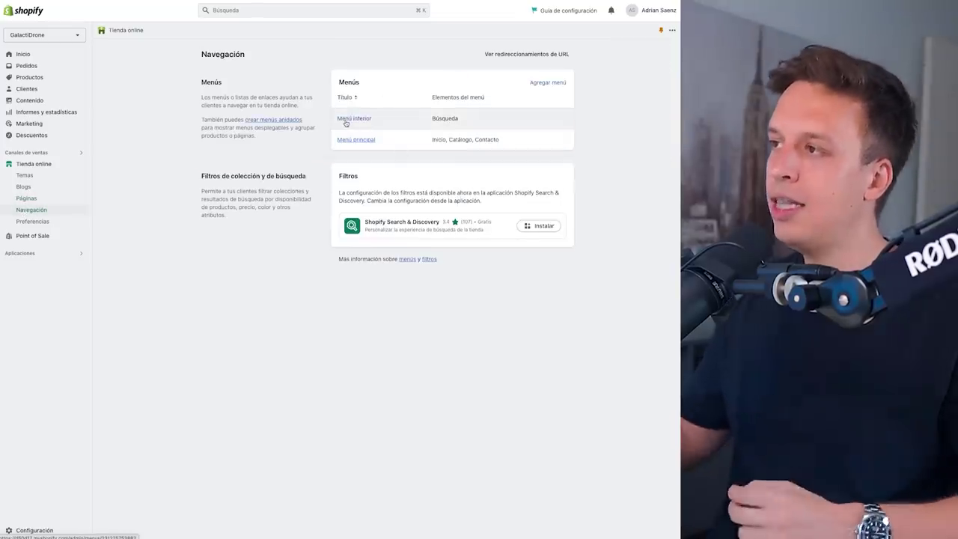
- Glance at the GalactiDrone home page title in Preferencias, then return to Temas
left_click(49, 222)
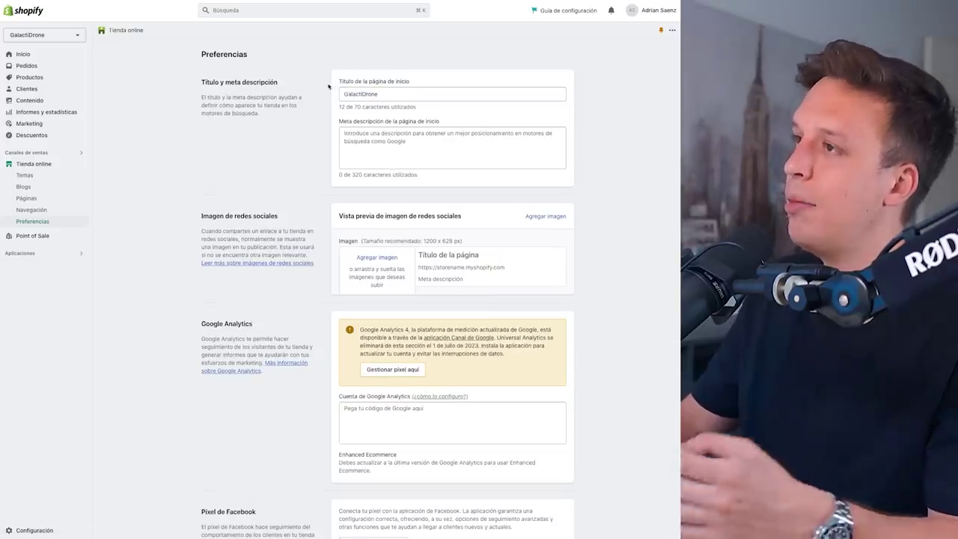
left_click_drag(386, 95, 297, 86)
left_click(297, 86)
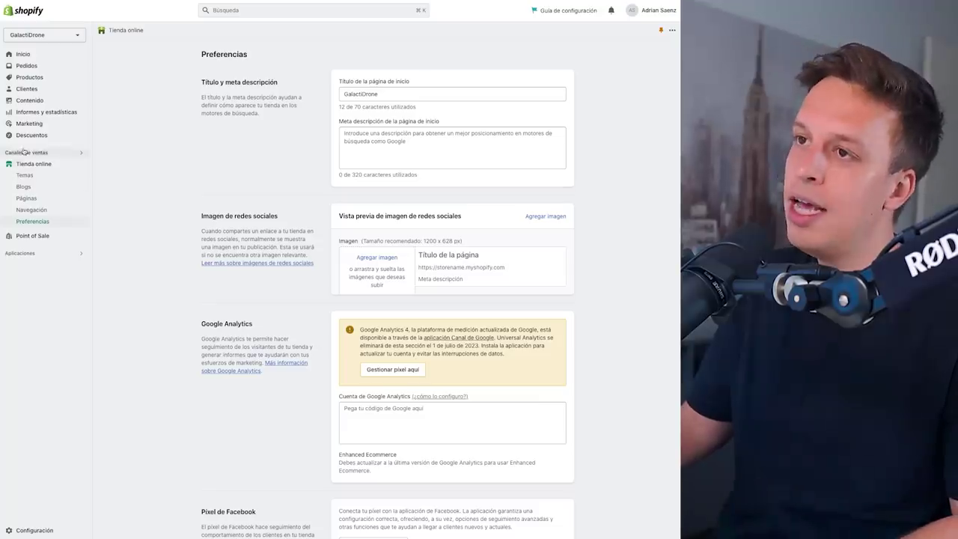
left_click(35, 170)
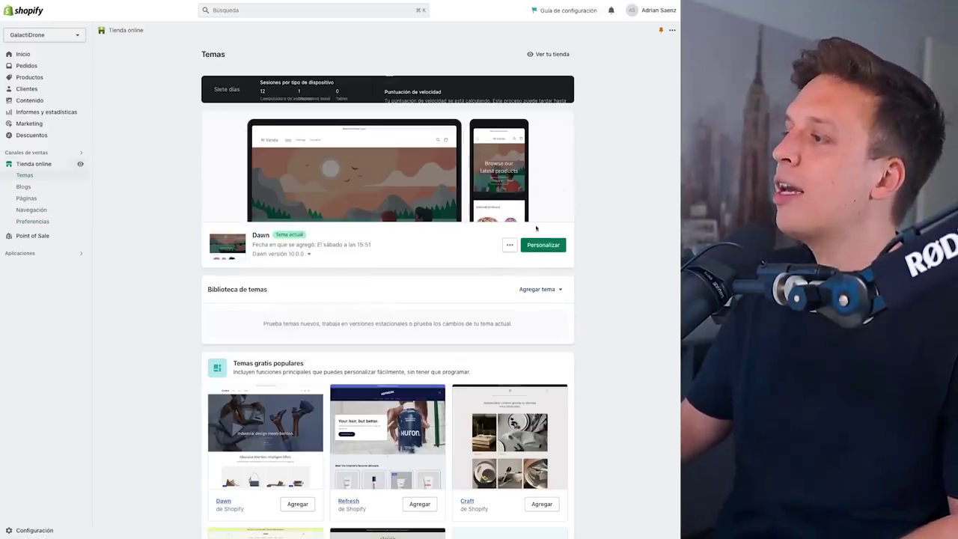
- Open the Dawn editor and preview the store in mobile layout, then desktop again
left_click(543, 246)
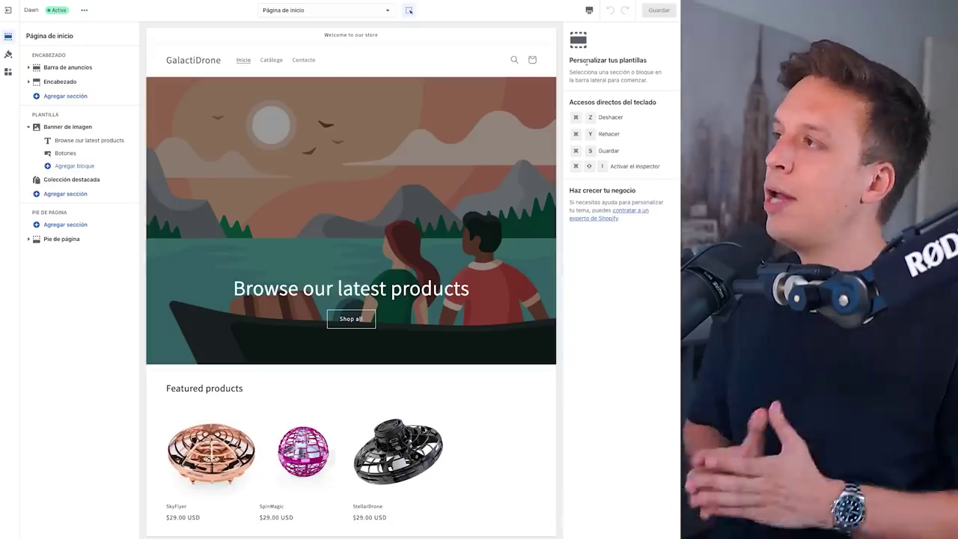
left_click(589, 11)
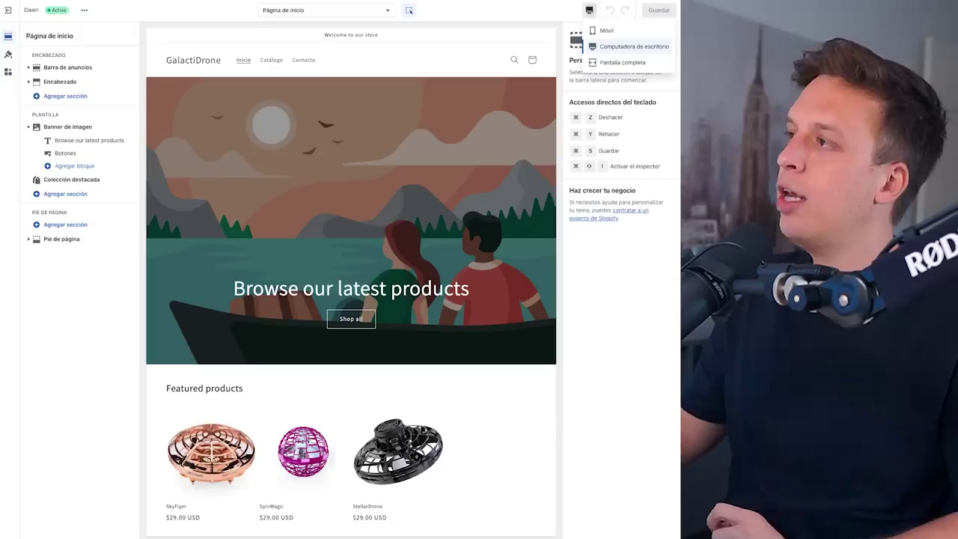
left_click(605, 31)
left_click(589, 10)
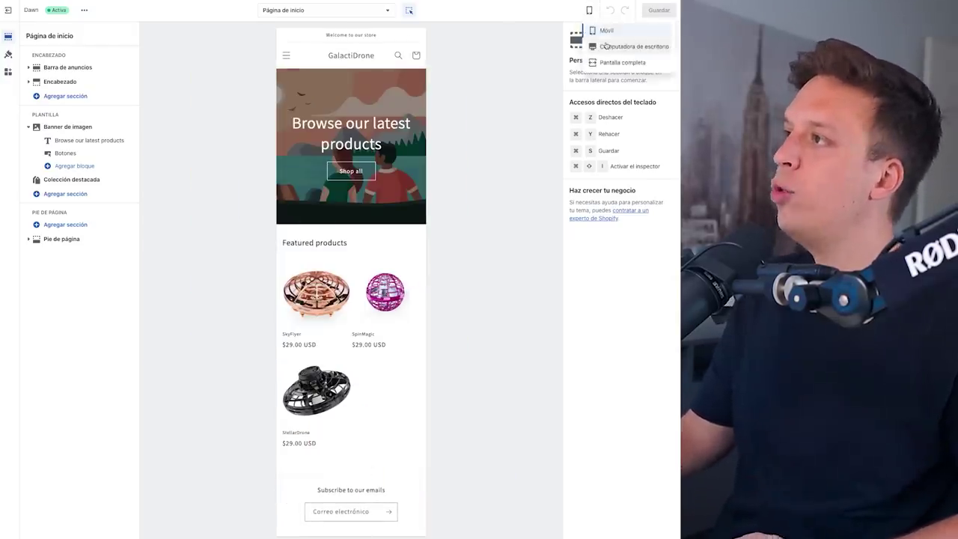
left_click(607, 44)
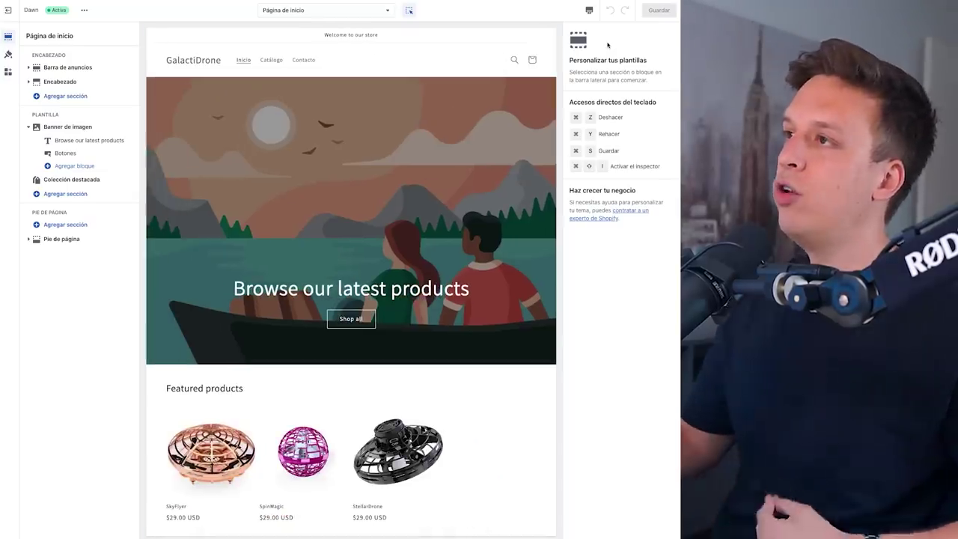
- Switch the editor to the Carrito template, then back to Página de inicio
left_click(324, 14)
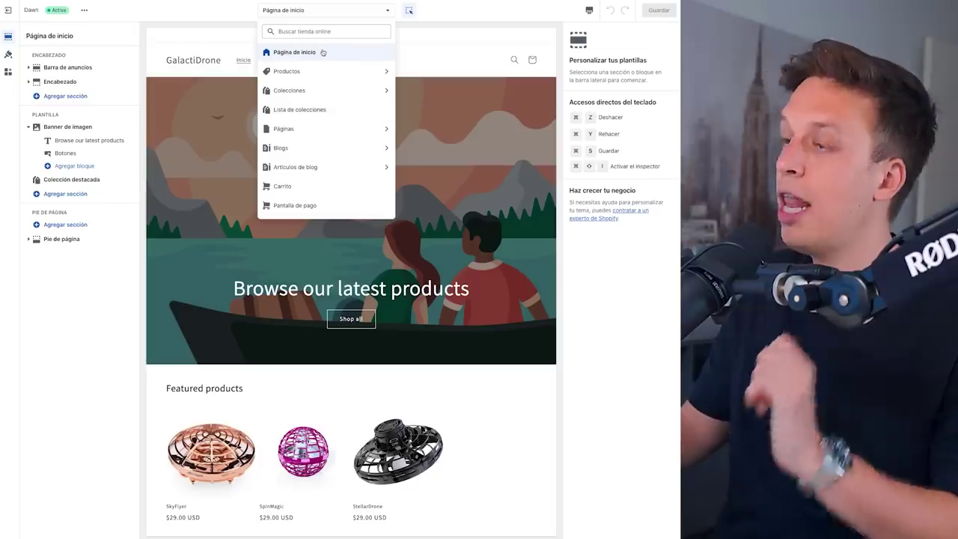
left_click(283, 194)
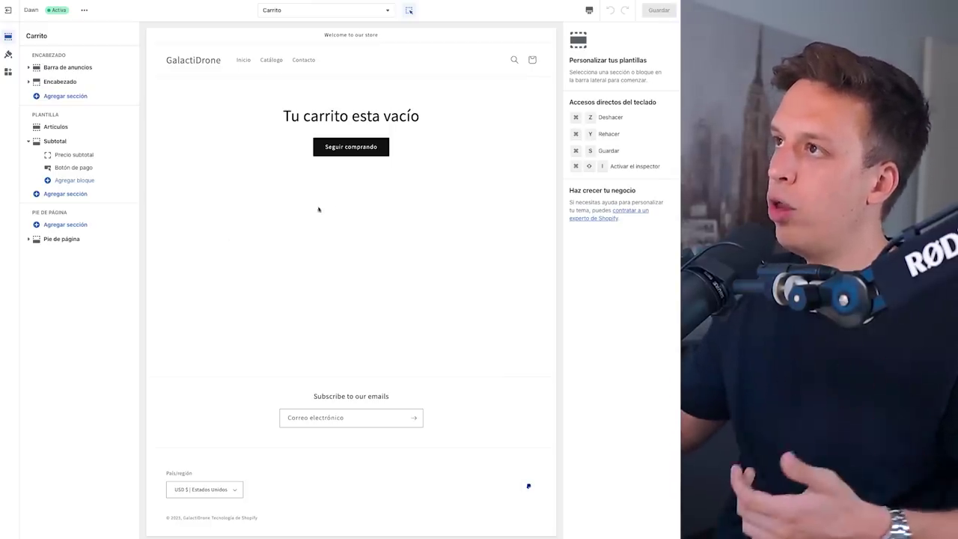
left_click(314, 11)
left_click(296, 52)
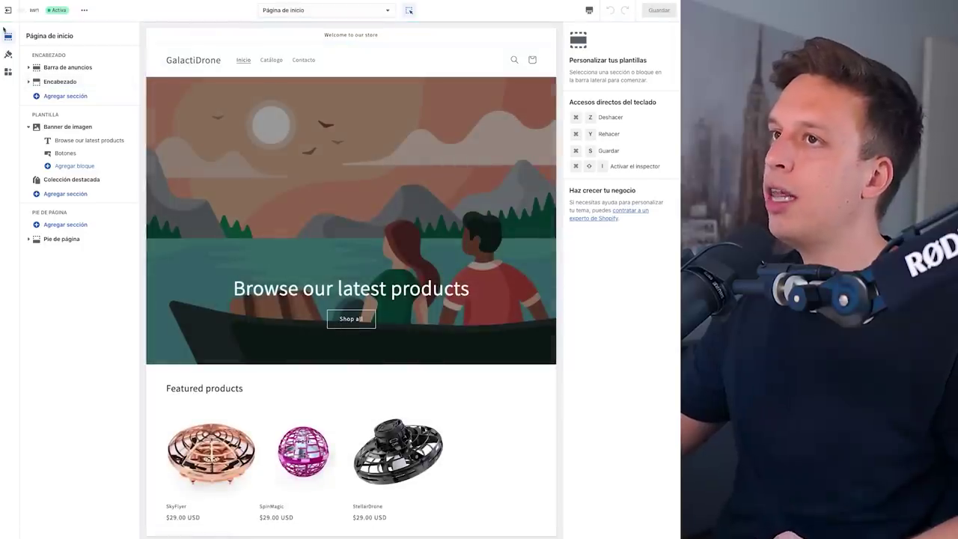
- Open the Dawn theme settings and expand then collapse Logo, Colores, Tipografía and Botones
left_click(9, 72)
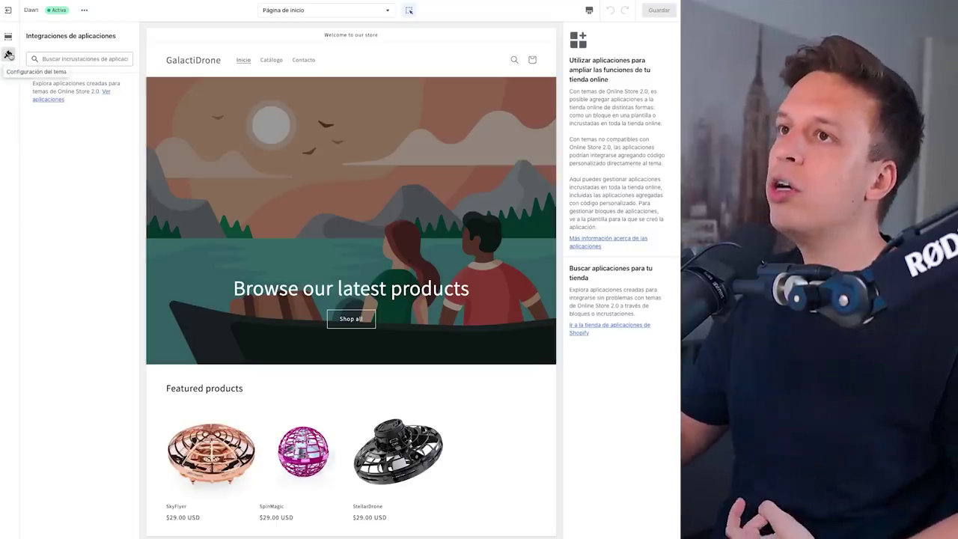
left_click(9, 55)
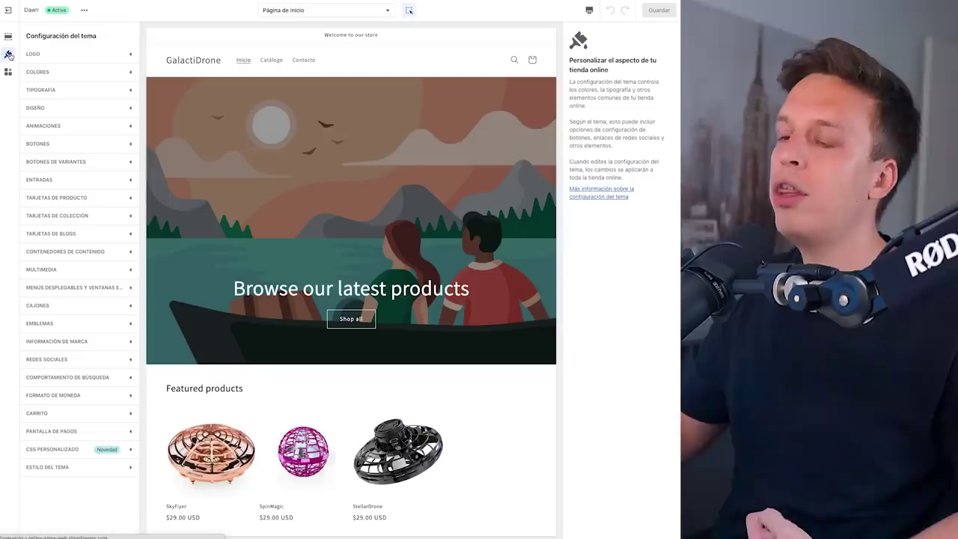
left_click(54, 55)
left_click(55, 58)
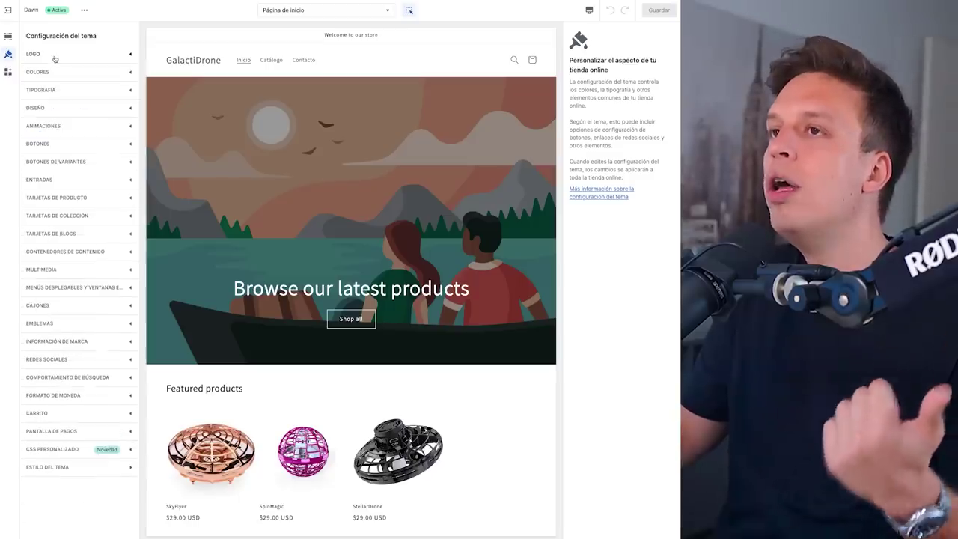
left_click(75, 73)
left_click(75, 73)
left_click(67, 91)
left_click(66, 89)
left_click(60, 146)
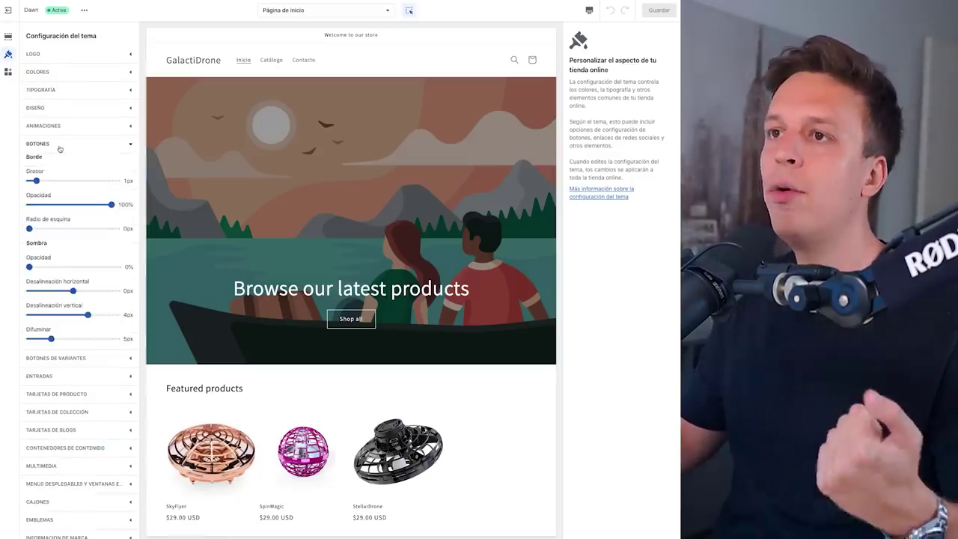
left_click(61, 147)
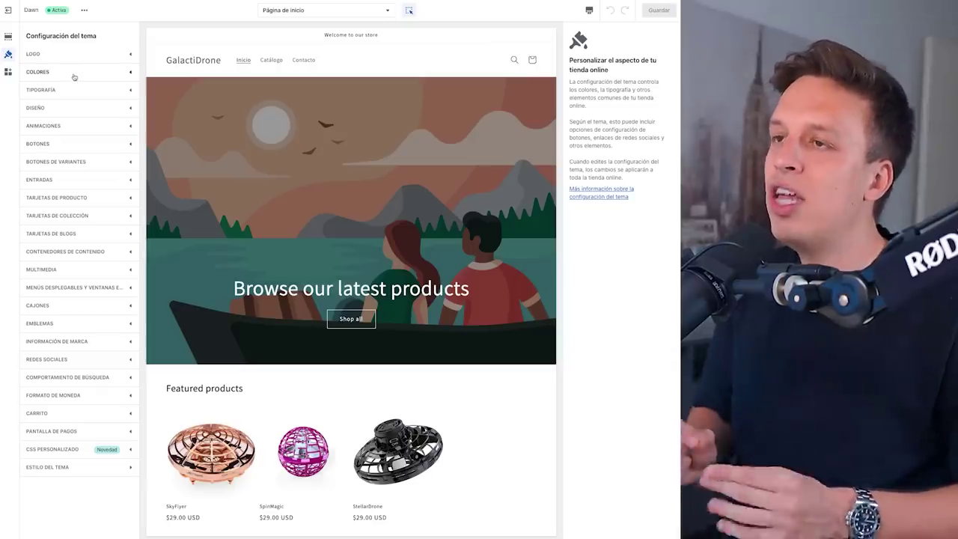
- Recheck logo and colour settings, browse alternatives to the Assistant heading font, then cancel unchanged
left_click(90, 55)
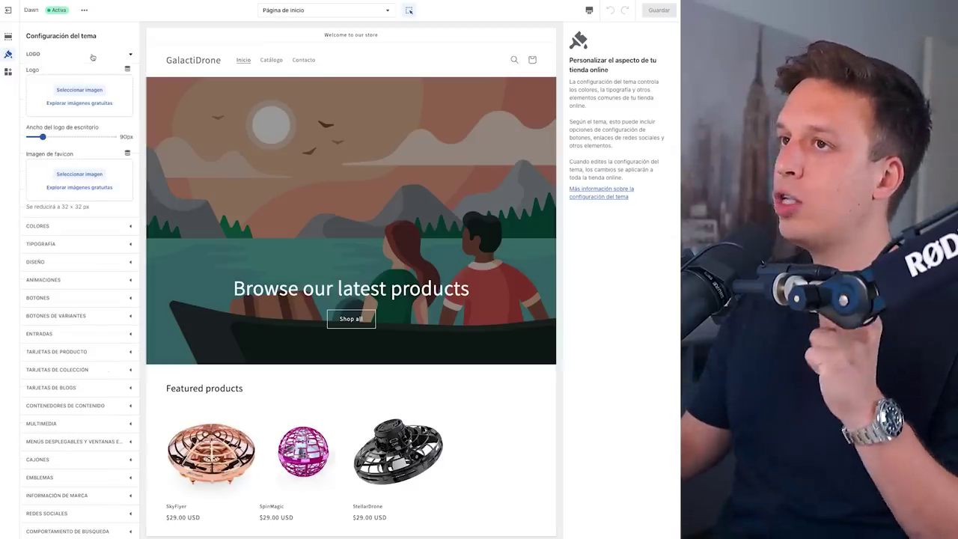
left_click(89, 55)
left_click(55, 71)
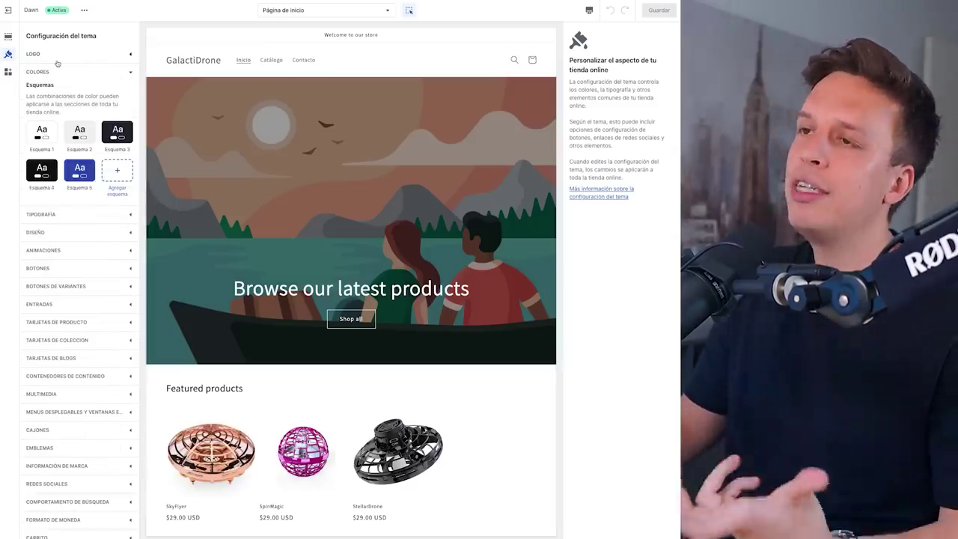
left_click(56, 69)
left_click(61, 89)
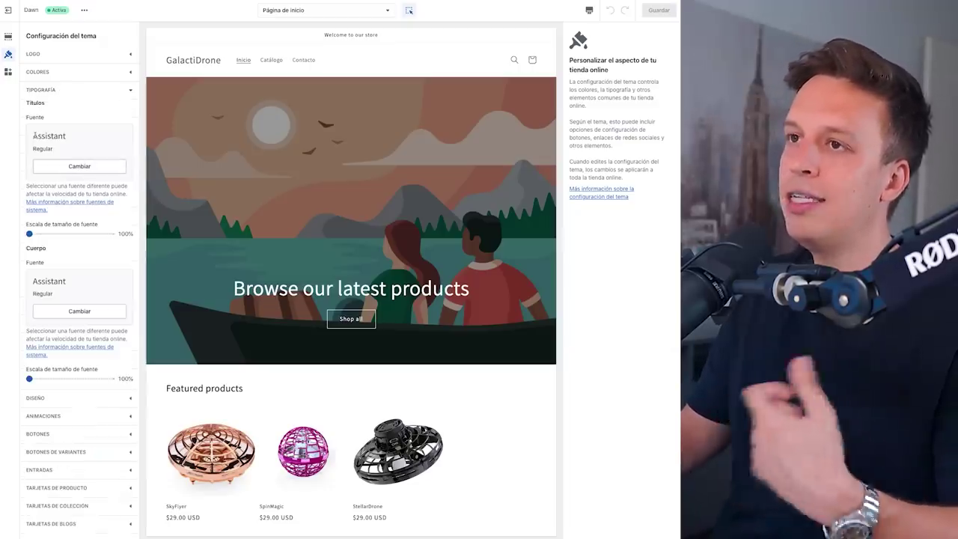
left_click_drag(34, 135, 90, 142)
left_click(73, 165)
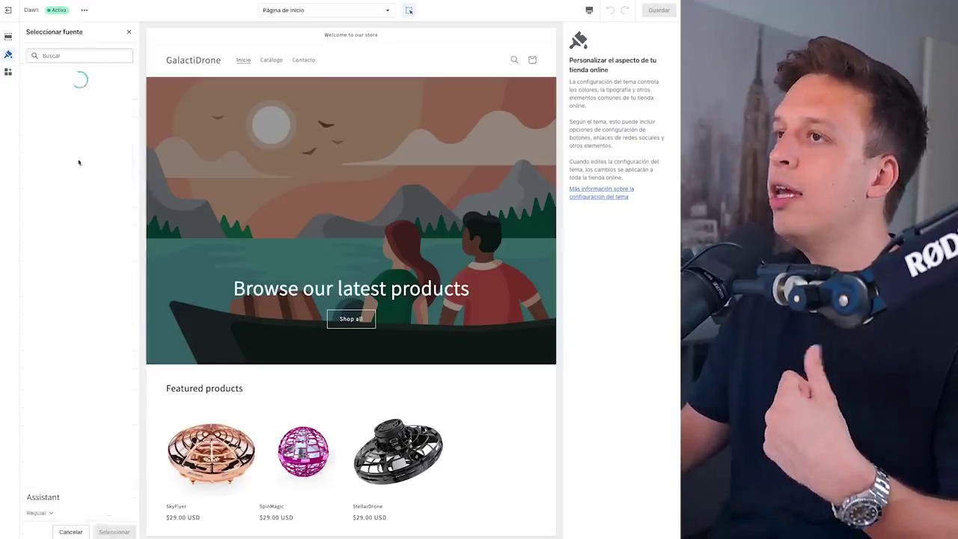
scroll(82, 180, "down", 1)
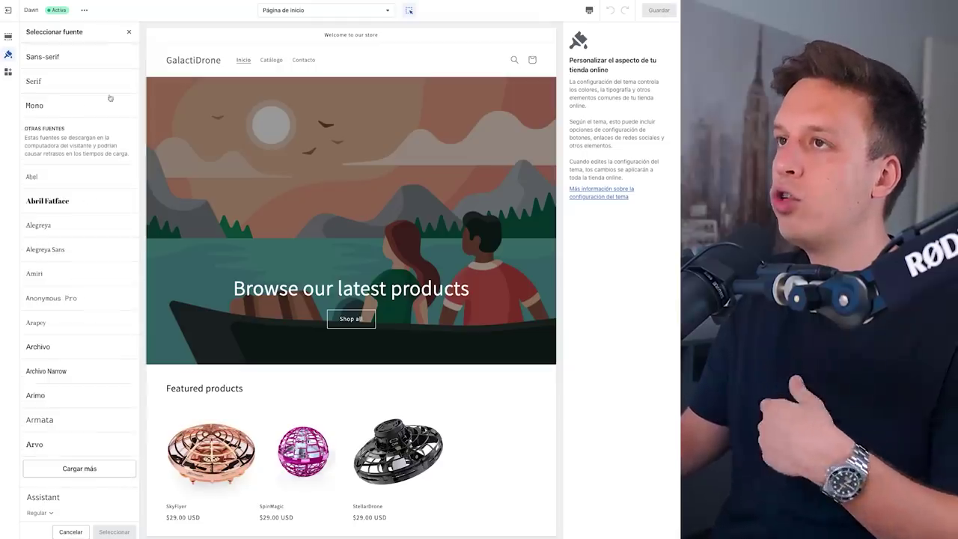
left_click(128, 31)
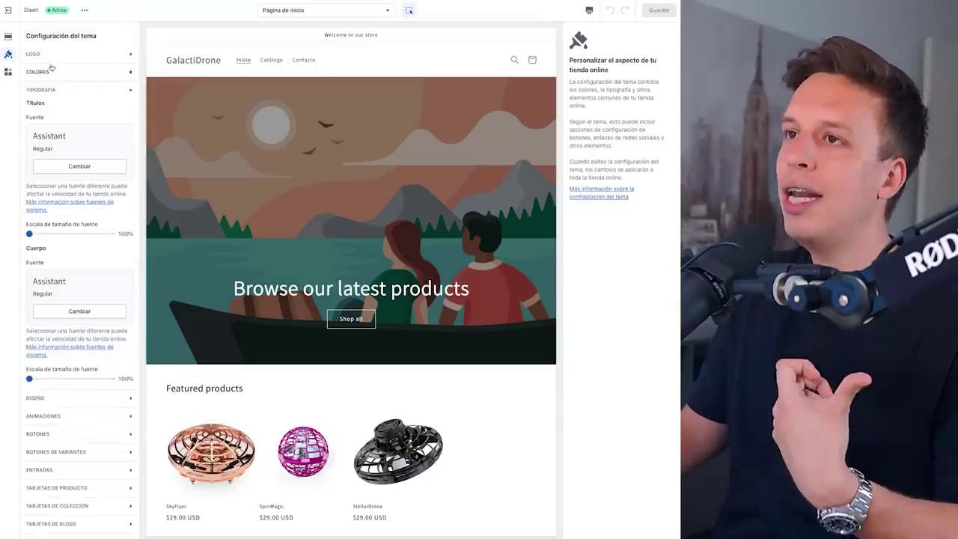
left_click(131, 91)
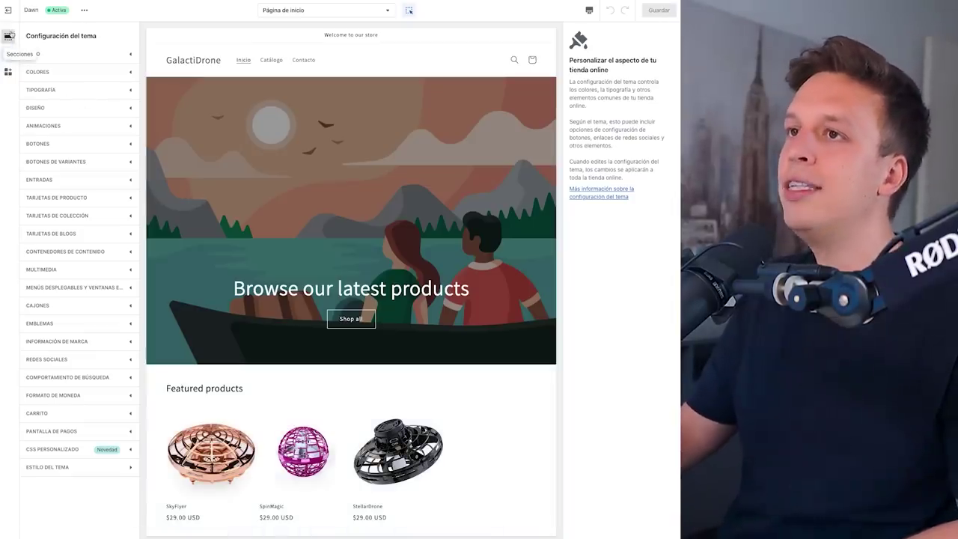
- Return to the home page section list and look over the Encabezado and Plantilla groups
left_click(9, 35)
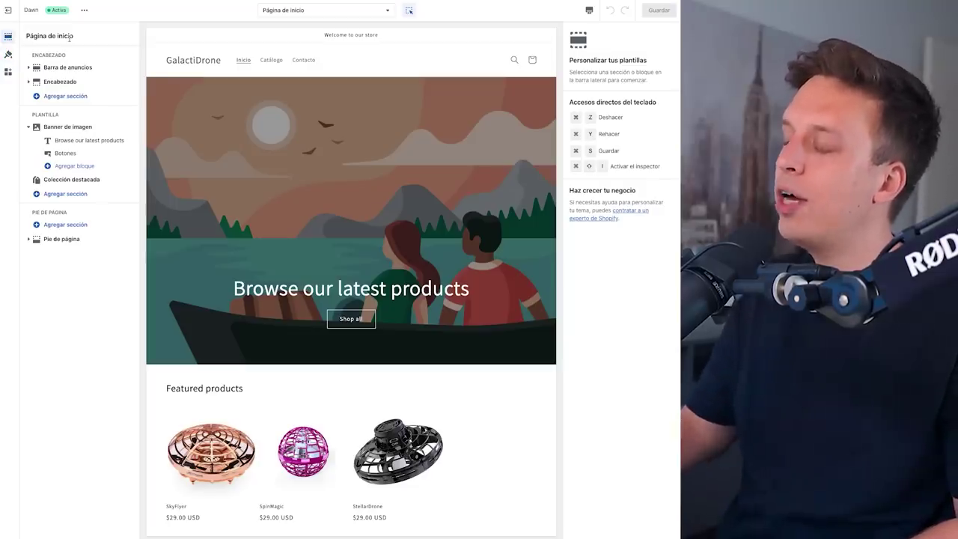
left_click_drag(30, 56, 67, 55)
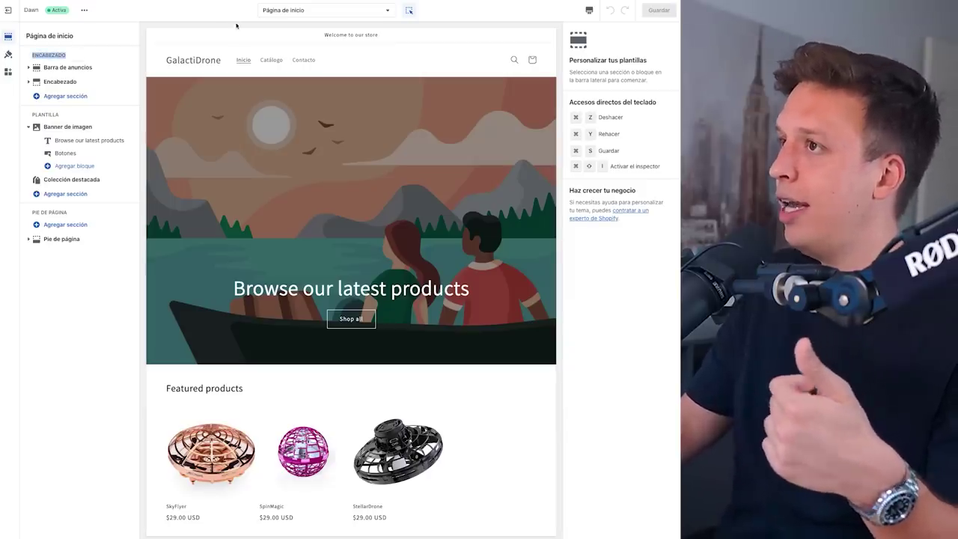
left_click_drag(32, 114, 68, 114)
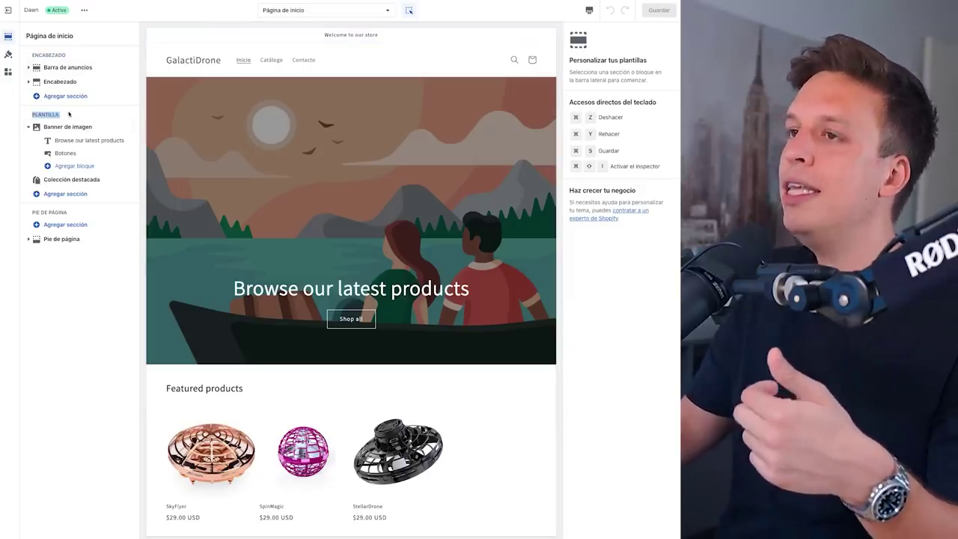
scroll(273, 138, "down", 3)
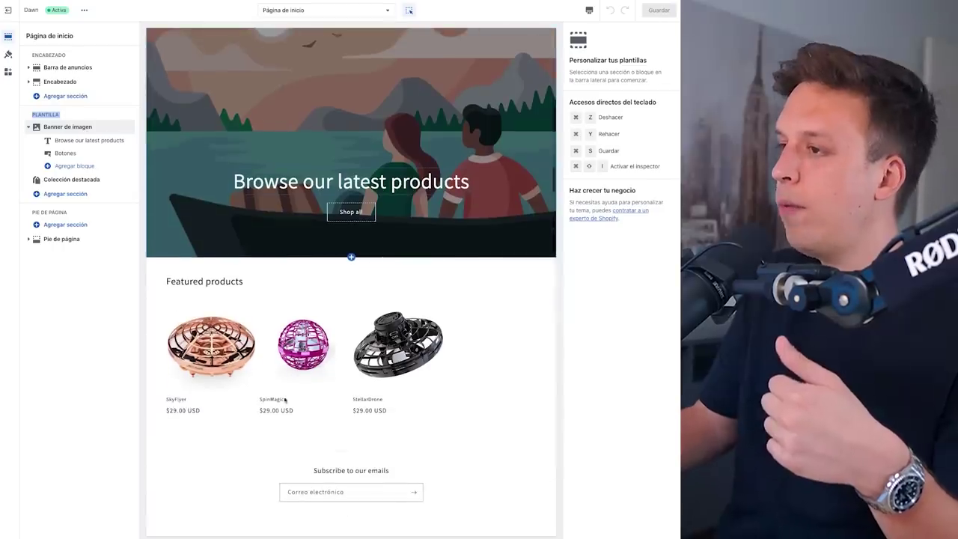
scroll(284, 359, "down", 2)
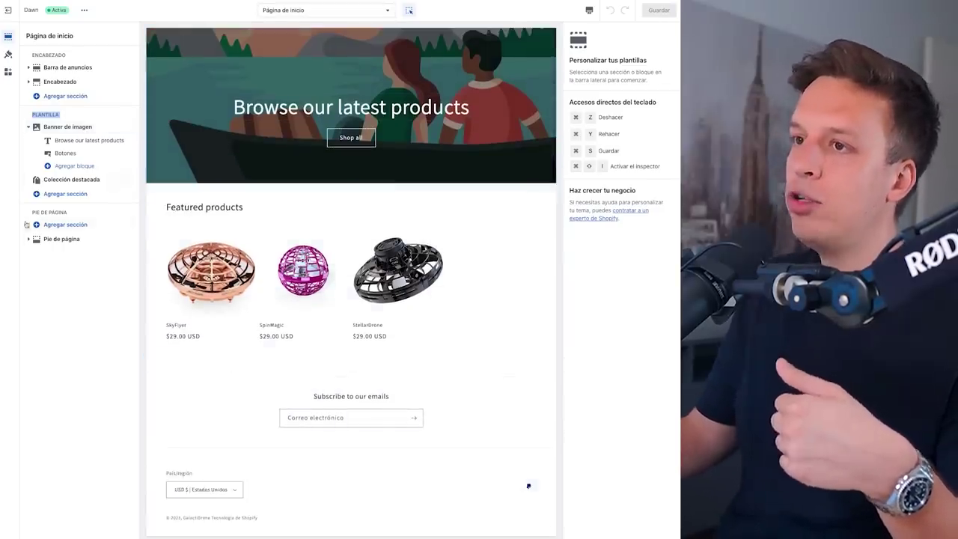
left_click_drag(31, 212, 68, 213)
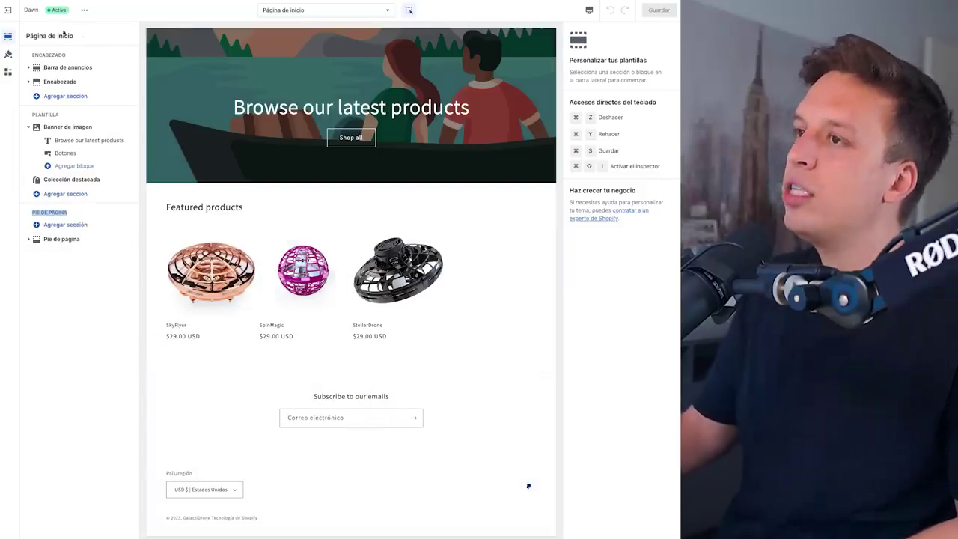
scroll(272, 163, "up", 5)
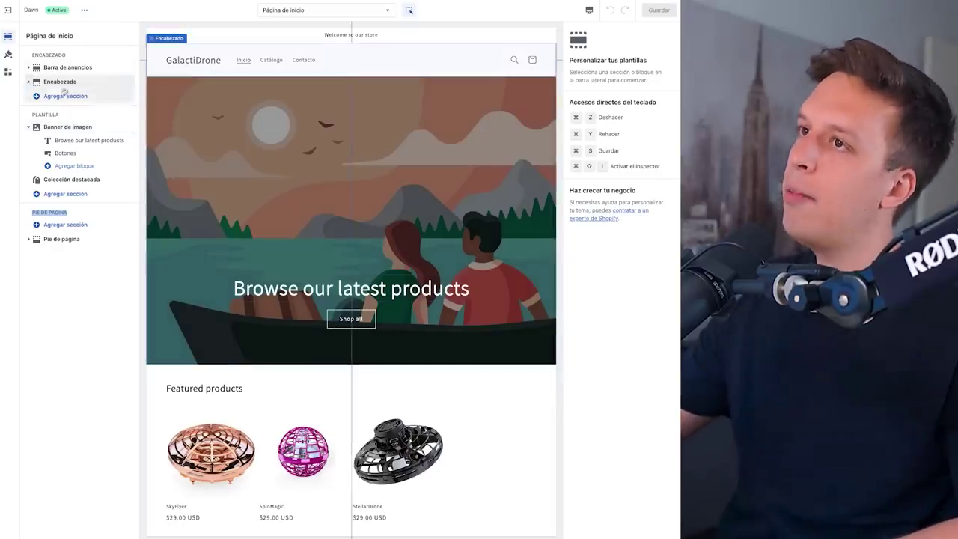
- Move Encabezado above Barra de anuncios, then restore the announcement bar on top
left_click(86, 48)
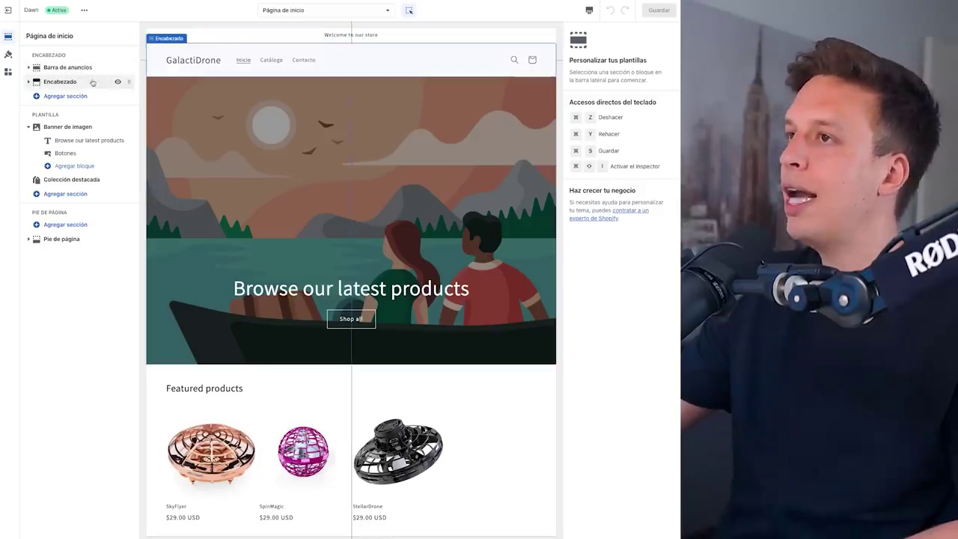
left_click_drag(128, 81, 133, 66)
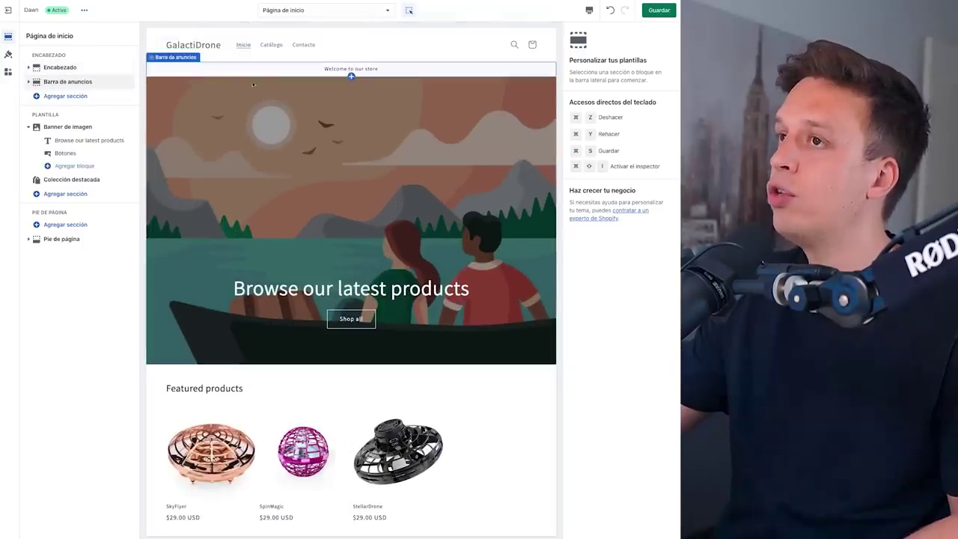
left_click_drag(129, 80, 133, 67)
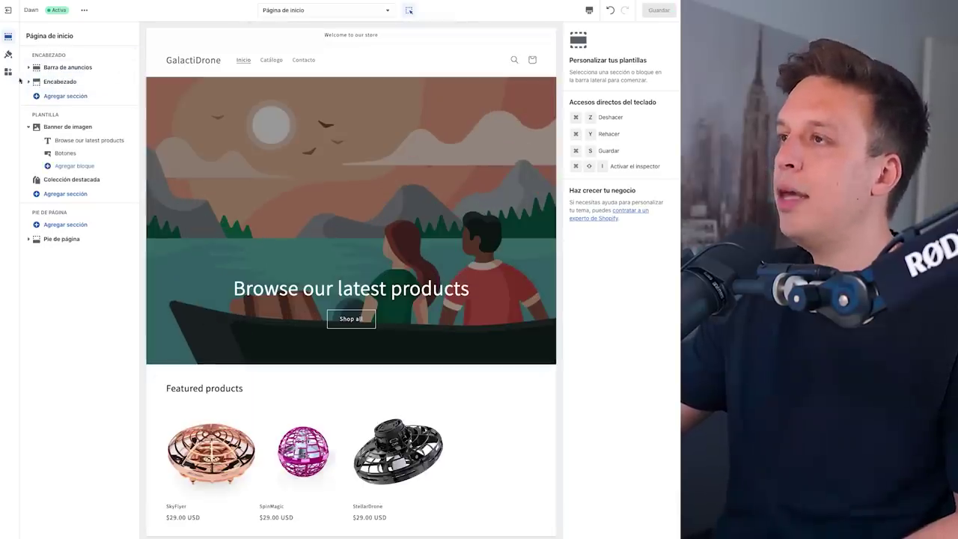
- Replace the 'Welcome to our store' announcement text with 'Hola :D'
left_click(56, 70)
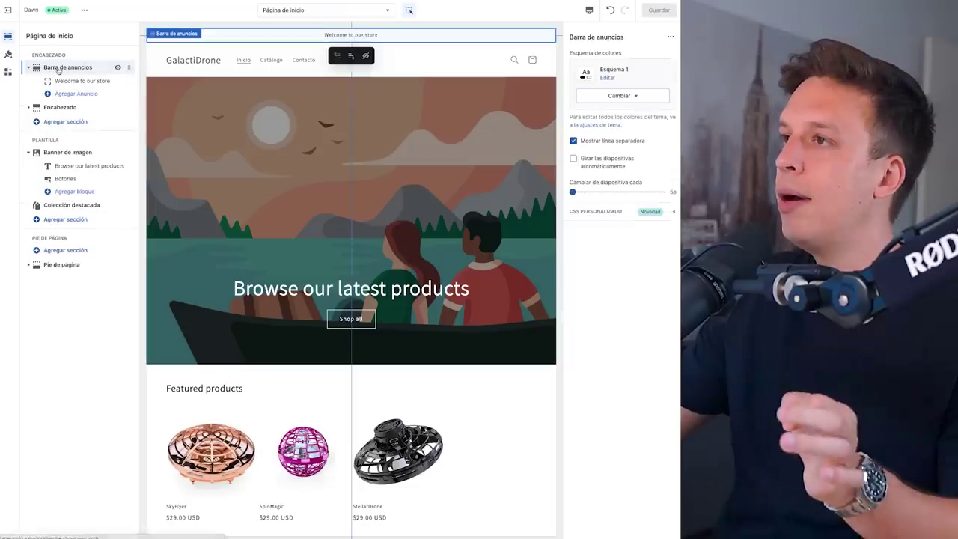
left_click(61, 81)
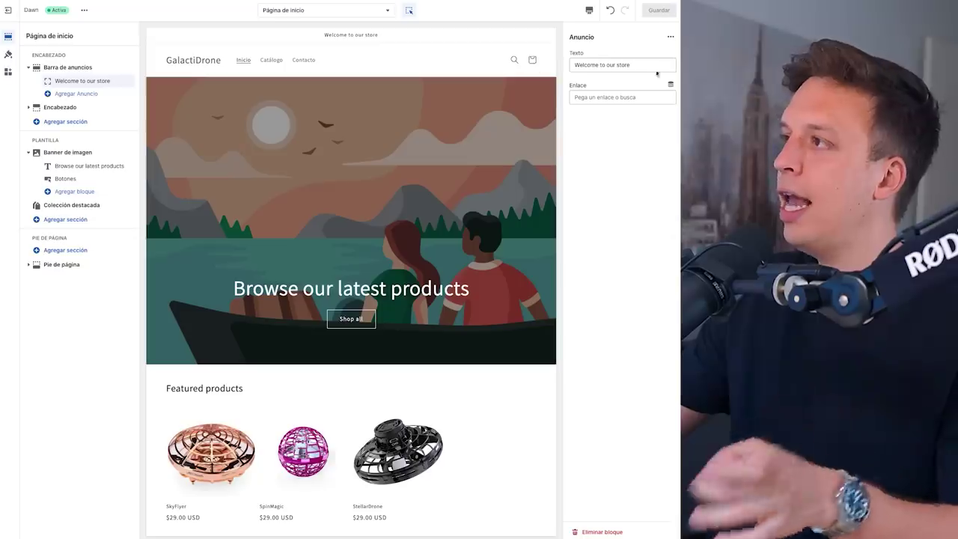
left_click_drag(659, 64, 564, 59)
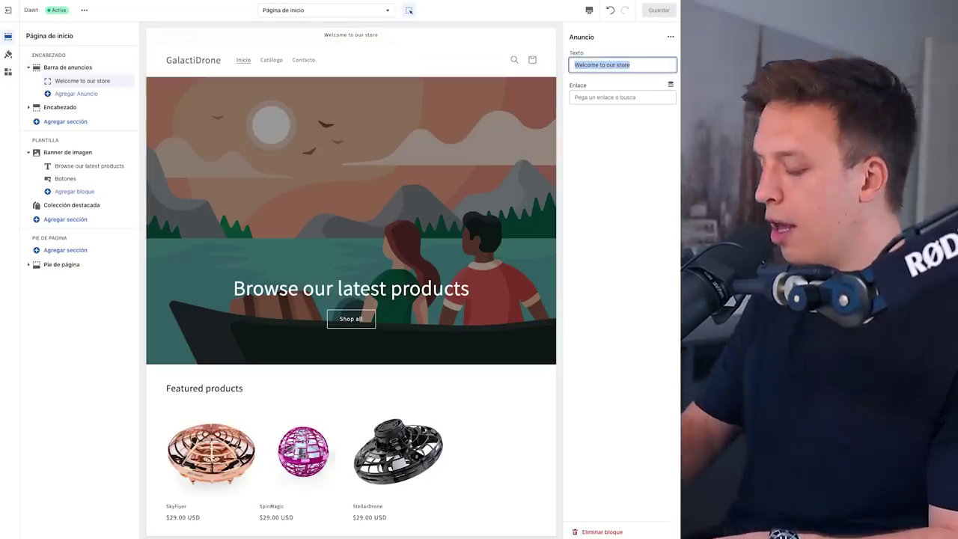
type("Hola :D")
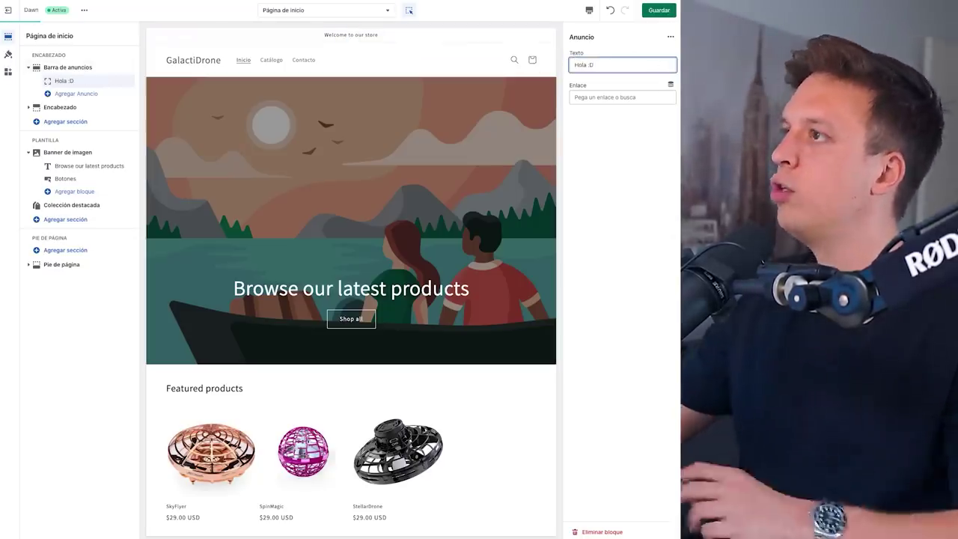
left_click(296, 31)
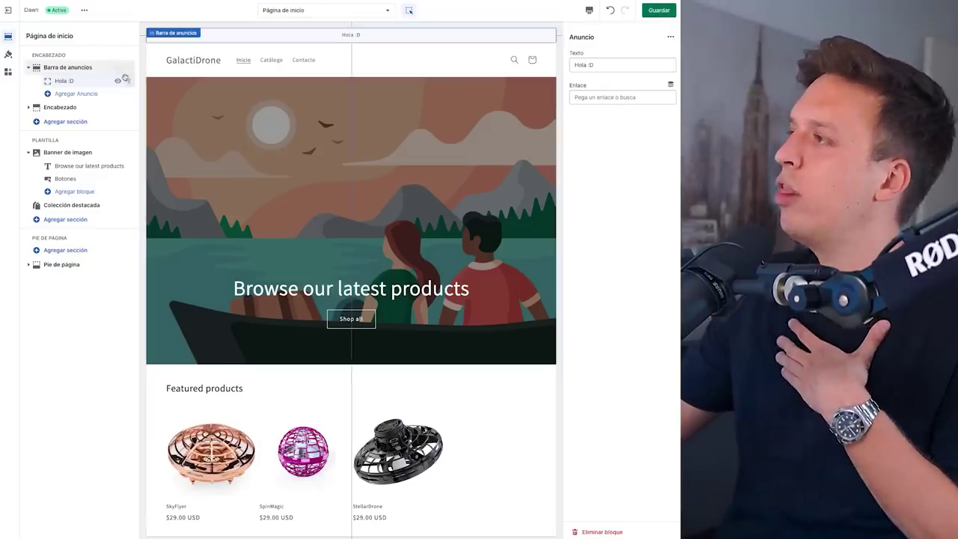
- Delete the 'Hola :D' announcement via Eliminar and collapse Barra de anuncios
left_click(670, 39)
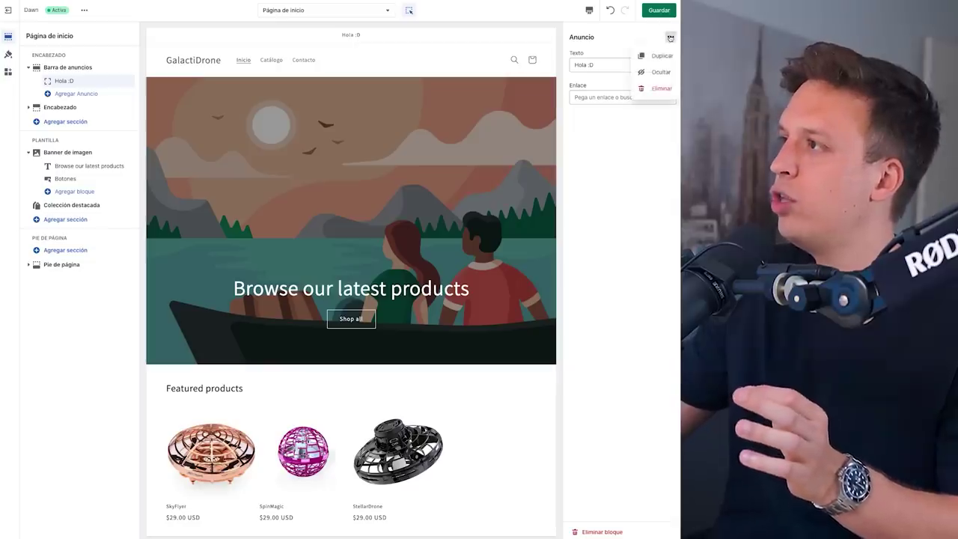
left_click(657, 88)
left_click(29, 67)
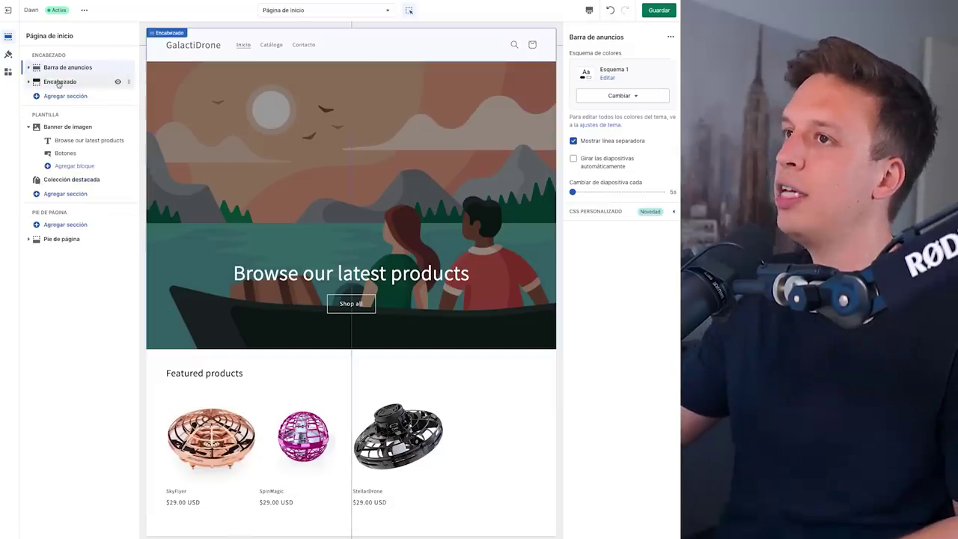
- Review the Encabezado header options, then return to the Configuración del tema settings list
left_click(60, 82)
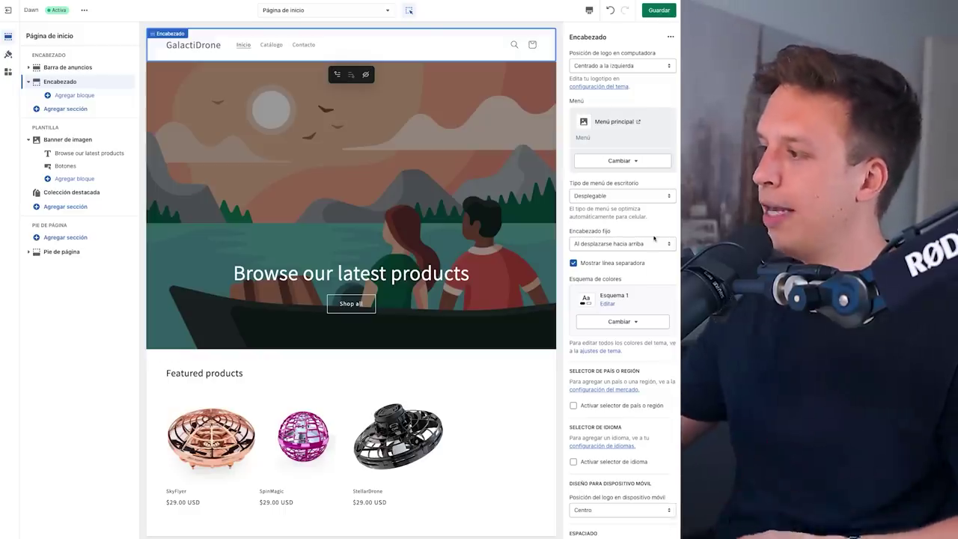
scroll(614, 245, "down", 3)
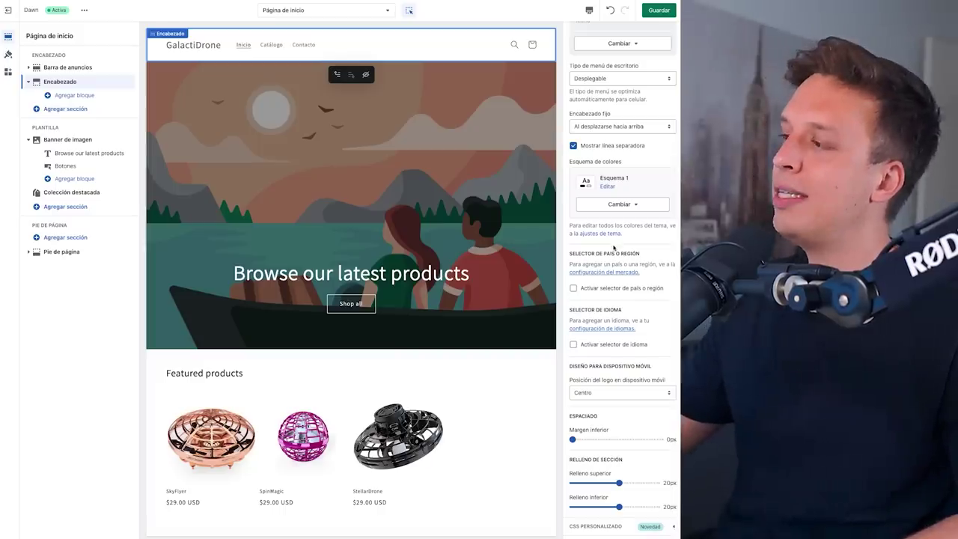
scroll(614, 247, "up", 3)
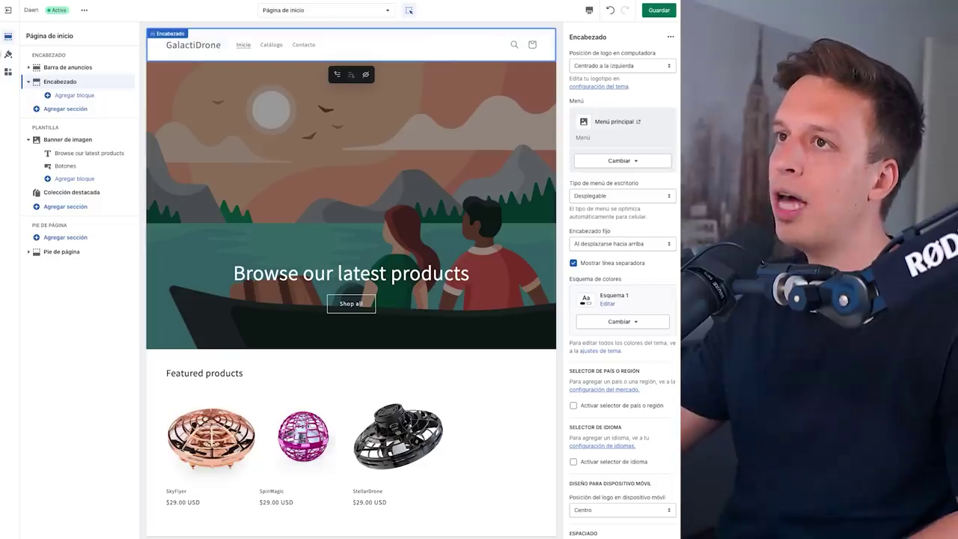
left_click(8, 55)
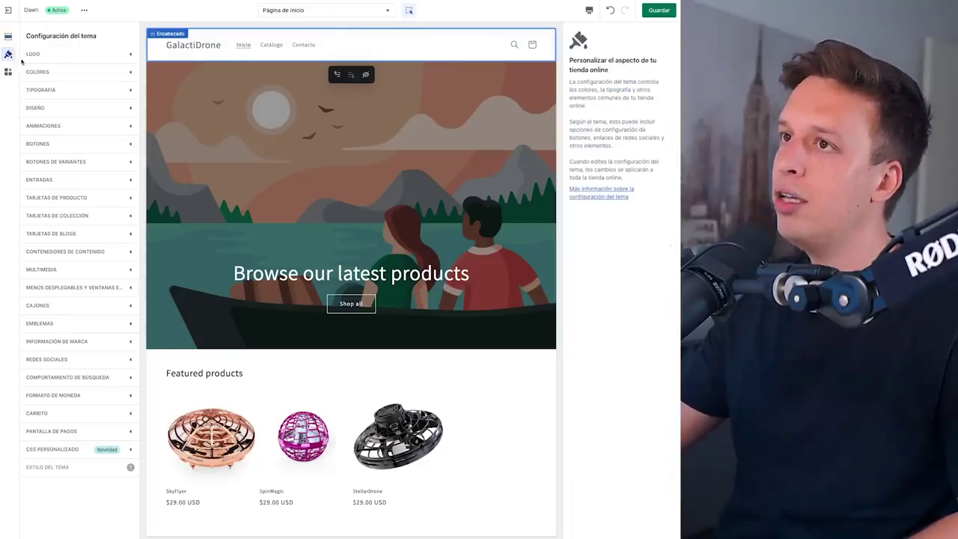
- Expand the LOGO section of the theme settings
left_click(54, 56)
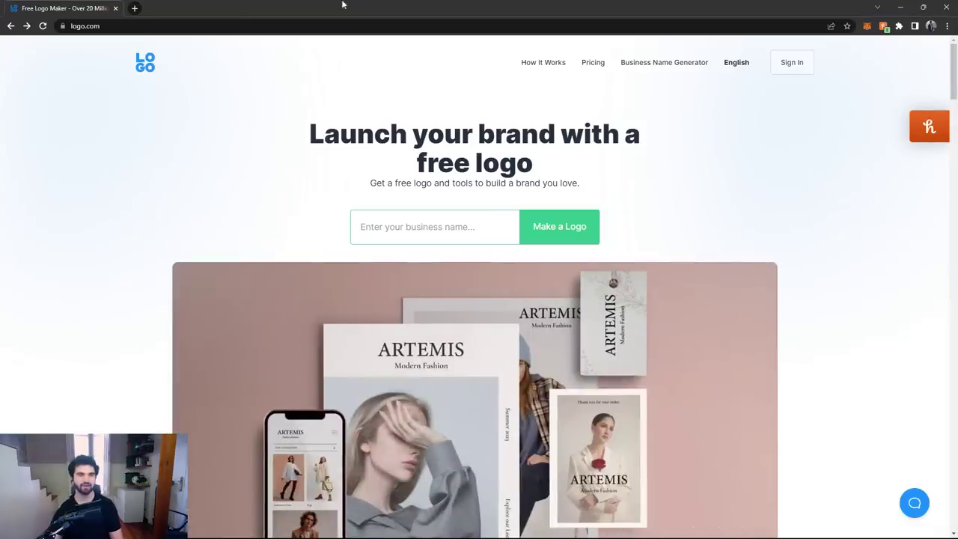
- On logo.com, begin typing 'Galac' into the business name field
left_click(220, 24)
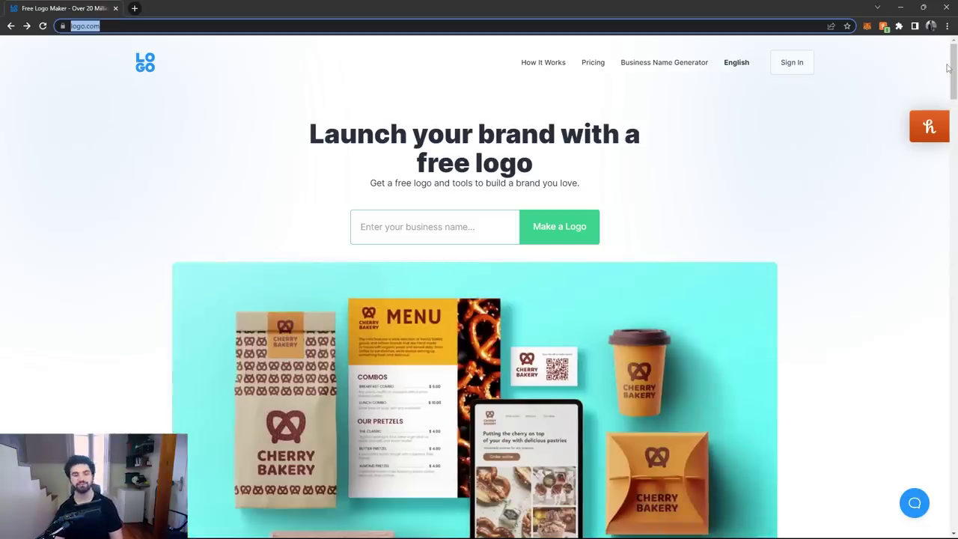
left_click(479, 194)
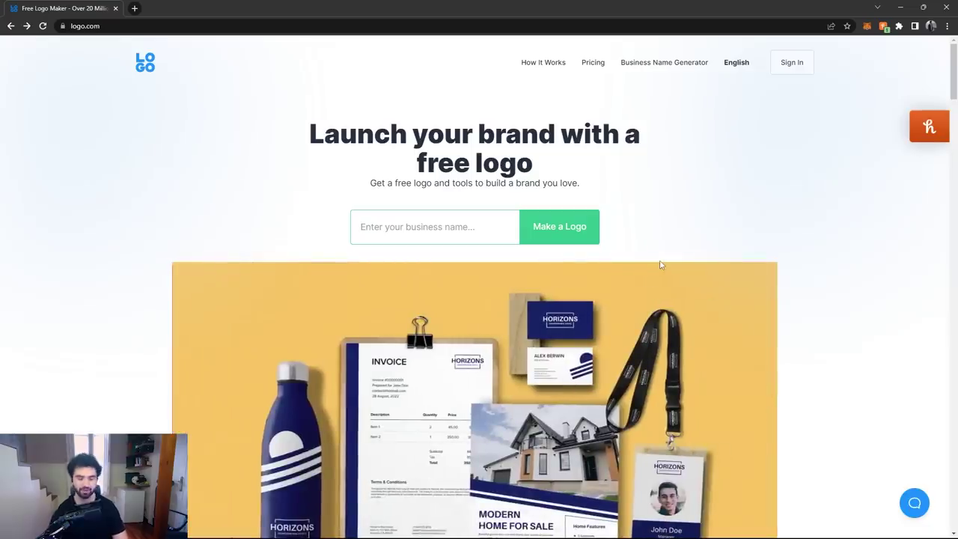
type("Galac")
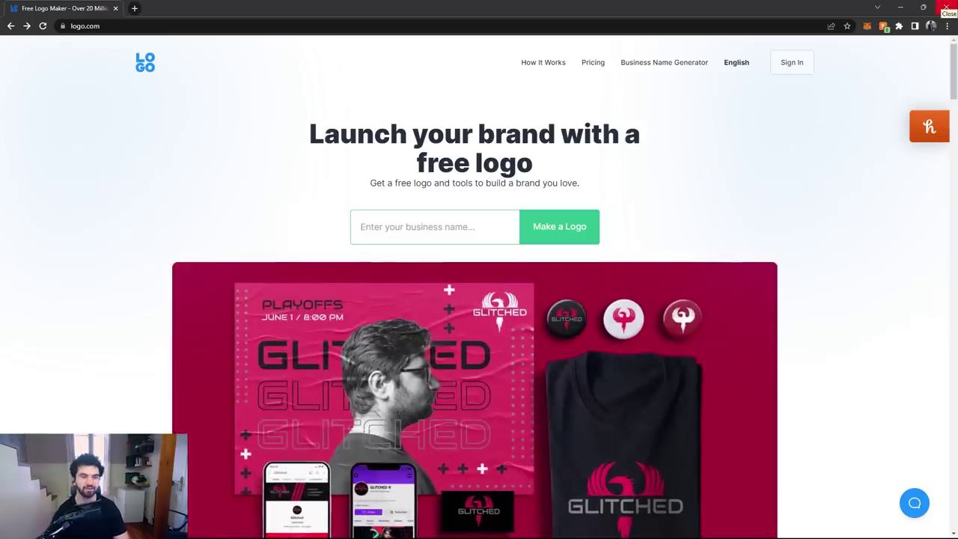
- Submit 'GalactiDron' as the business name, skip the slogan, and choose Technology as the industry
type("GalactiDron")
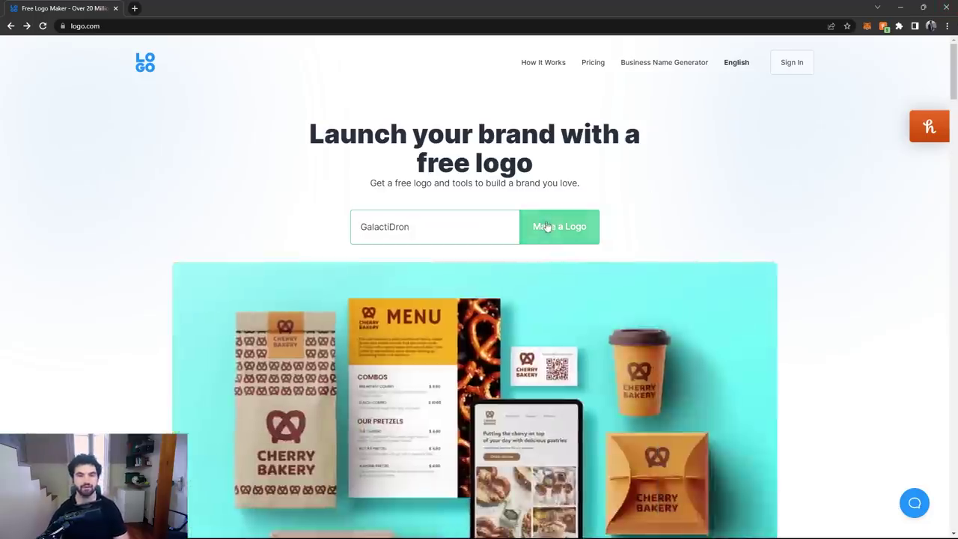
left_click(546, 226)
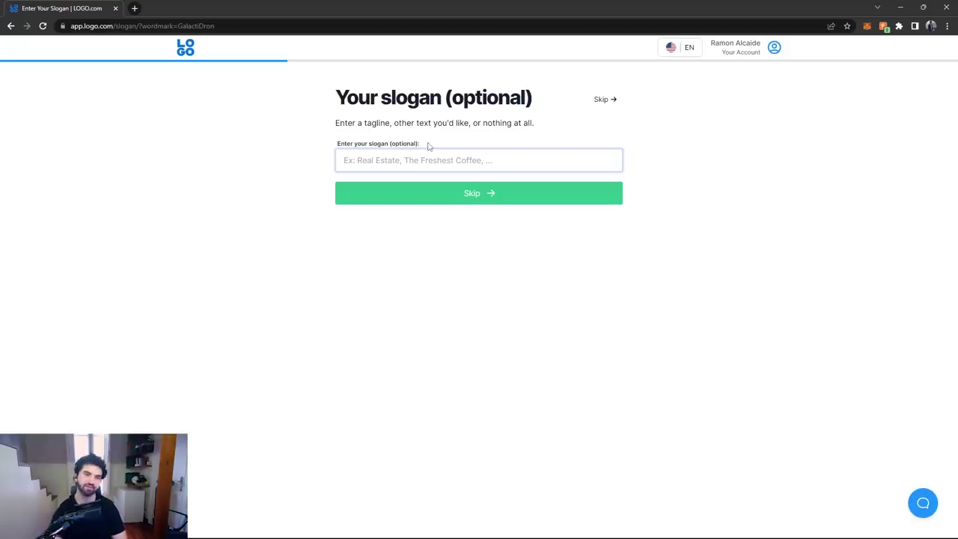
left_click(455, 191)
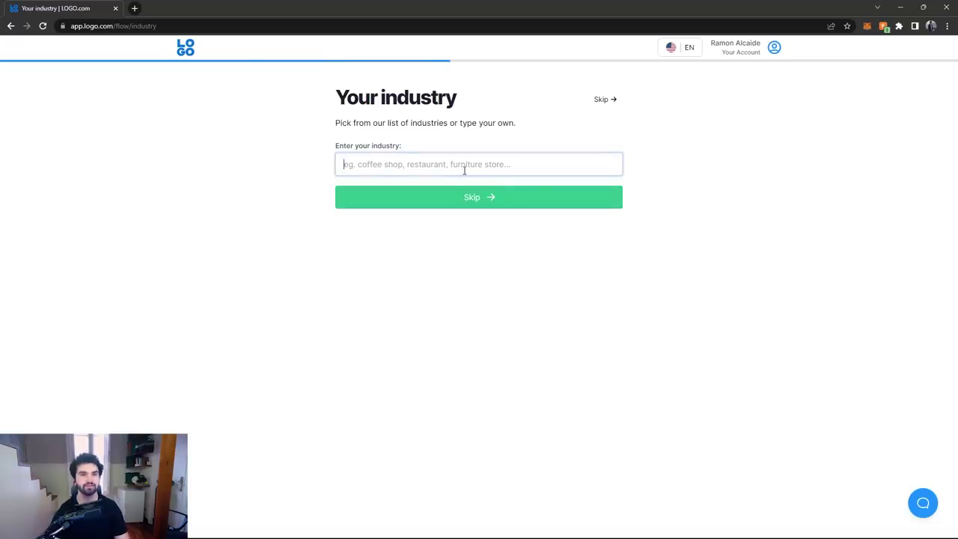
type("Tec")
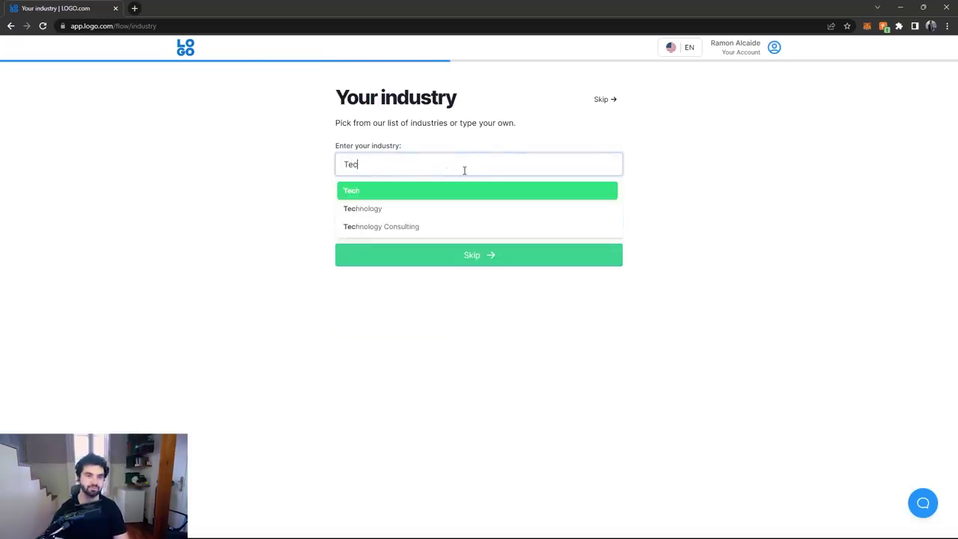
left_click(439, 210)
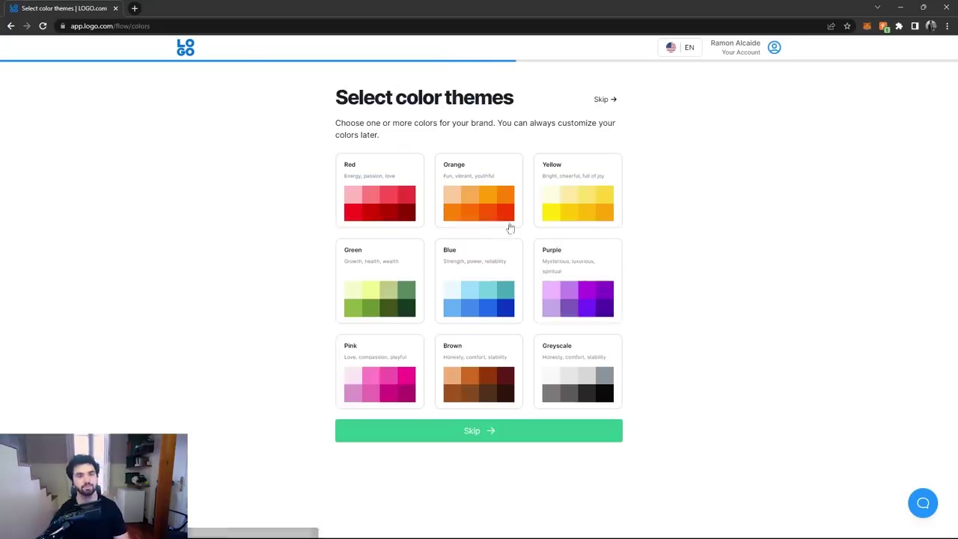
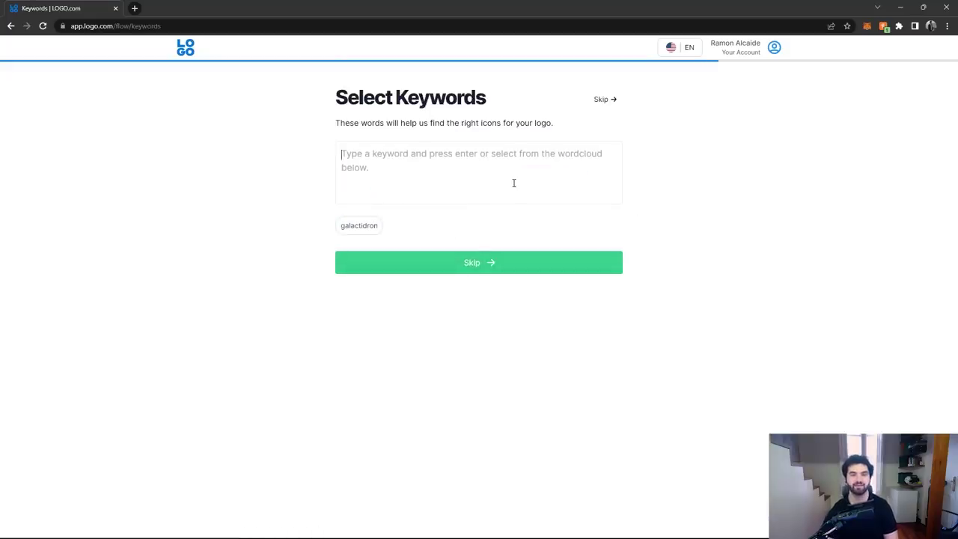
- Add drone, alien and toy as icon keywords and generate the logo ideas
type("dro")
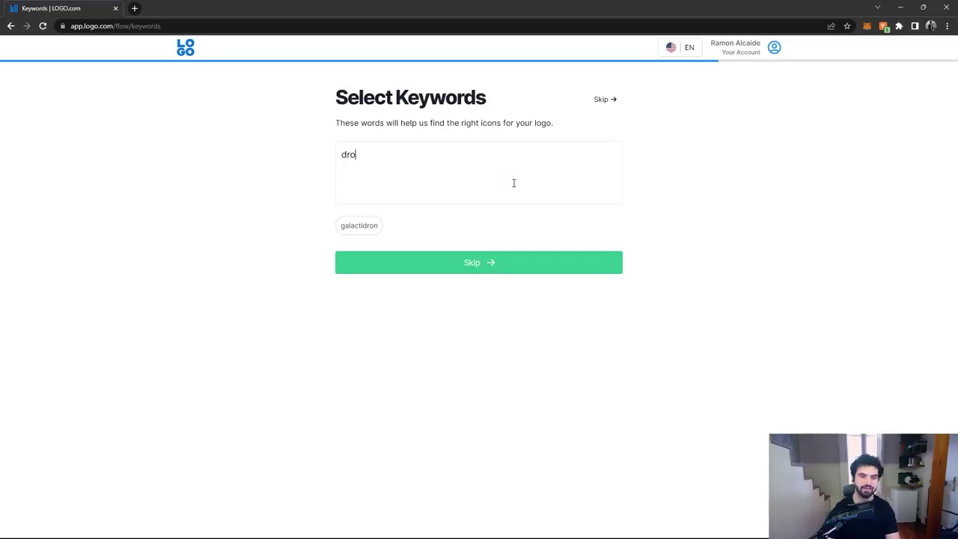
type("ne")
key("Return")
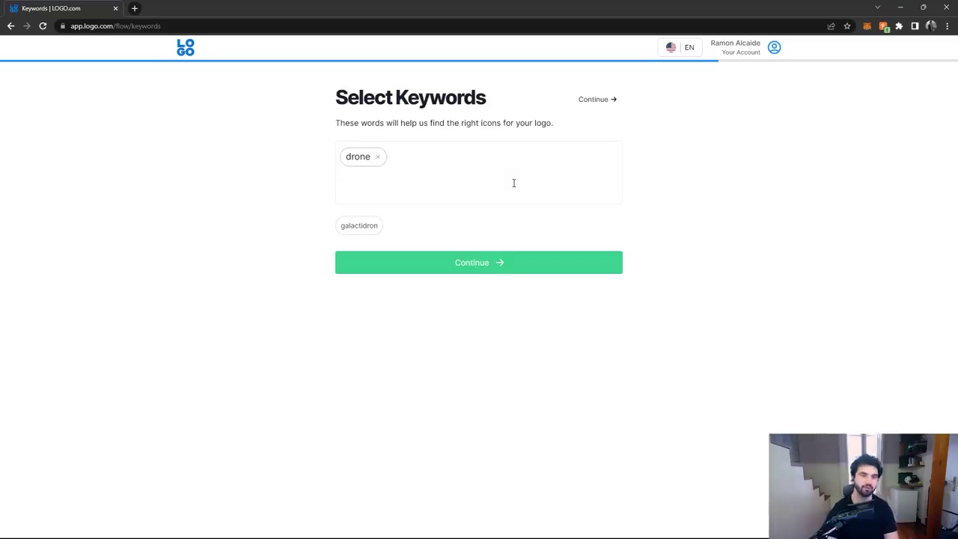
type("alien")
key("Return")
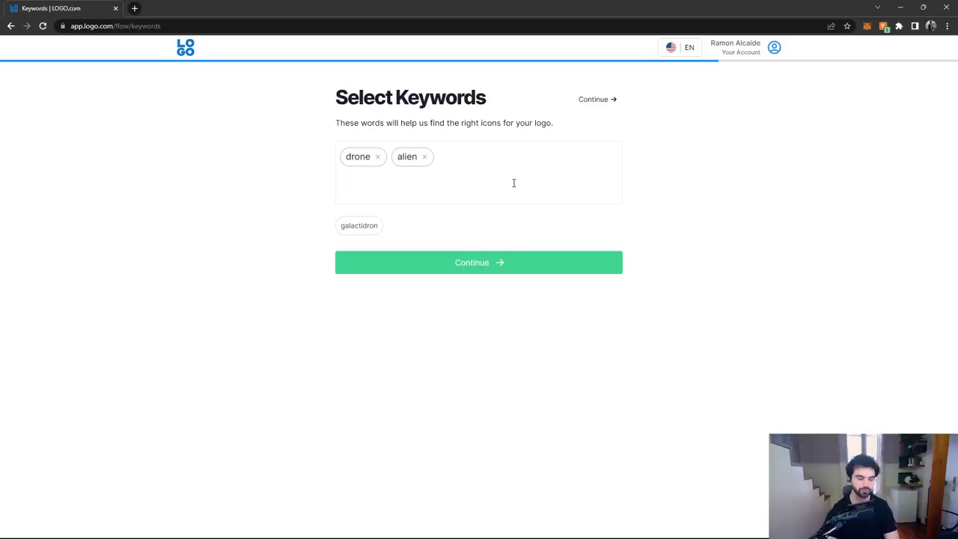
type("toy")
key("Return")
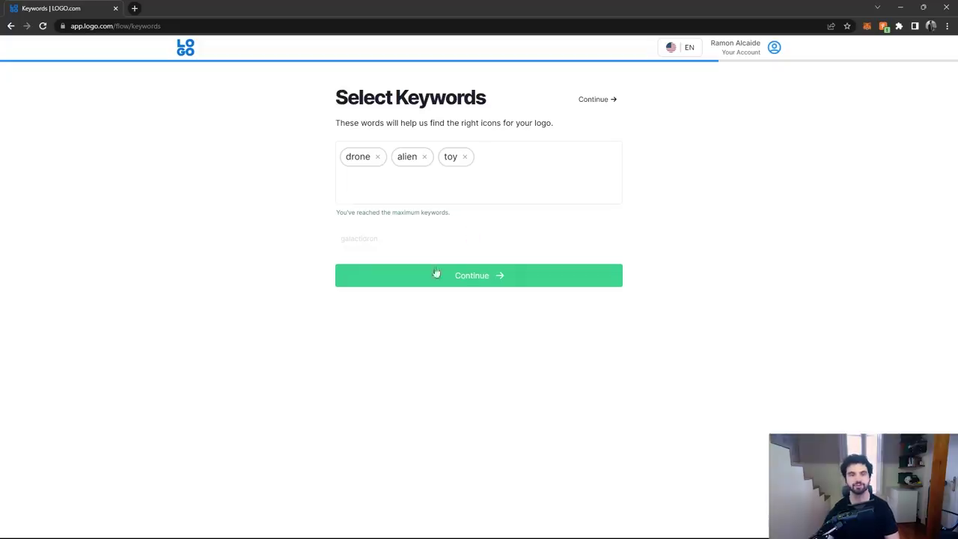
left_click(459, 277)
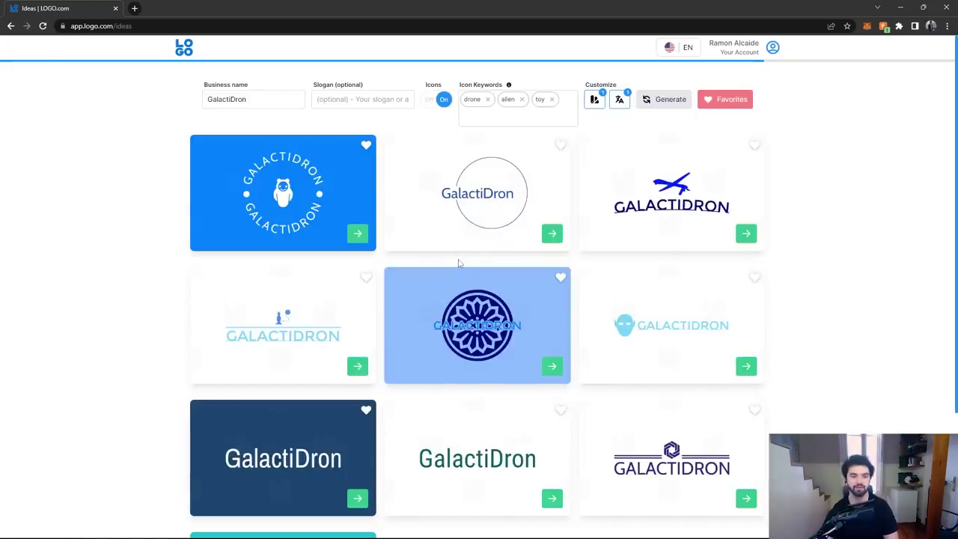
- Browse the Ideas grid and customize the GalactiDron card with the purple alien icon on top
scroll(661, 212, "down", 4)
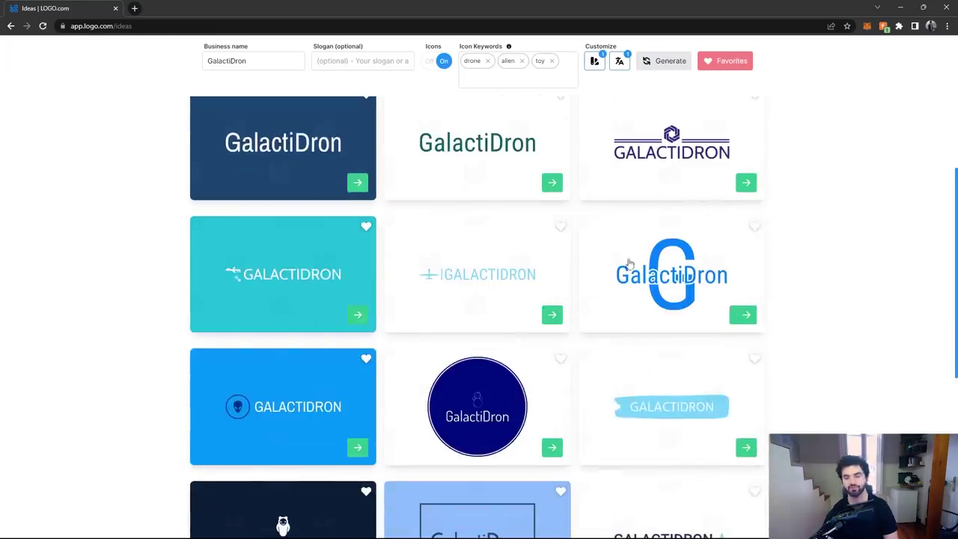
scroll(581, 217, "down", 3)
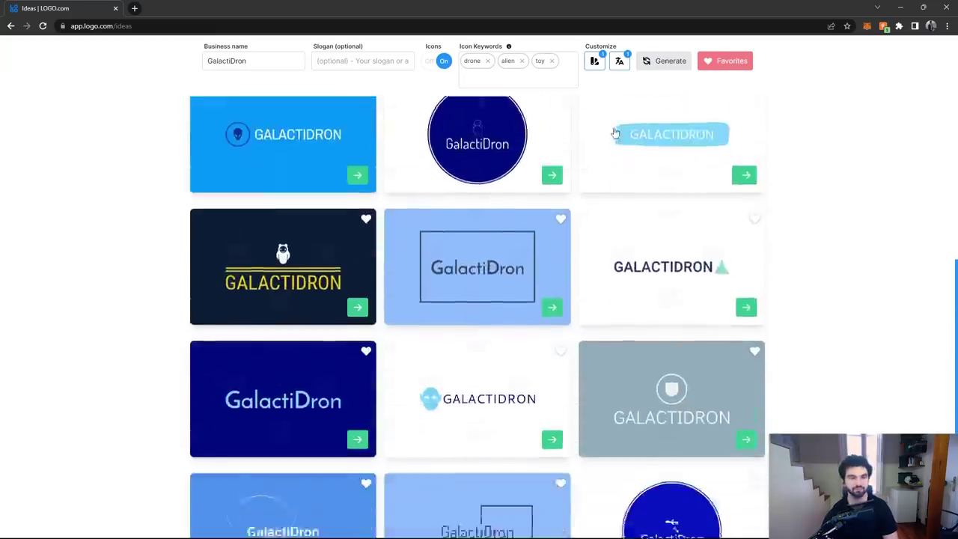
scroll(614, 133, "down", 6)
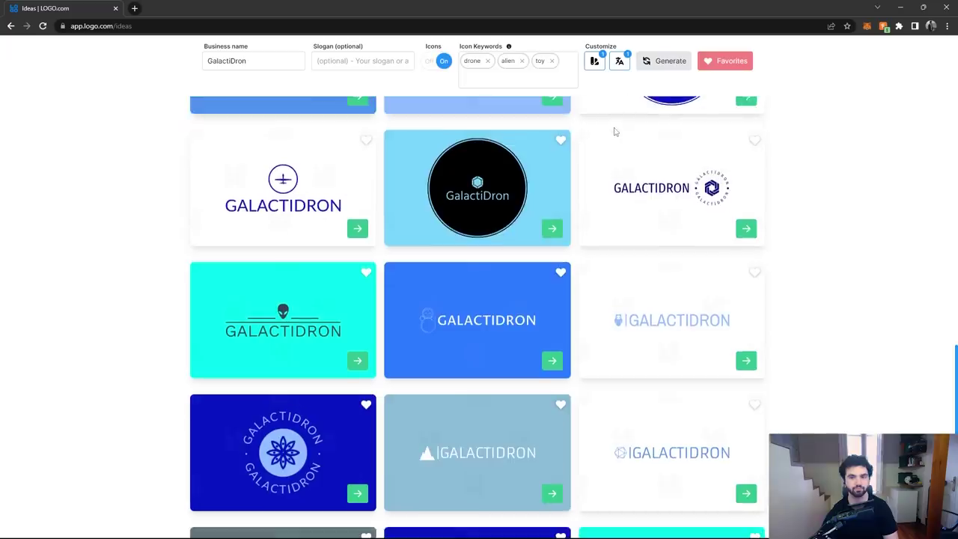
scroll(614, 132, "down", 5)
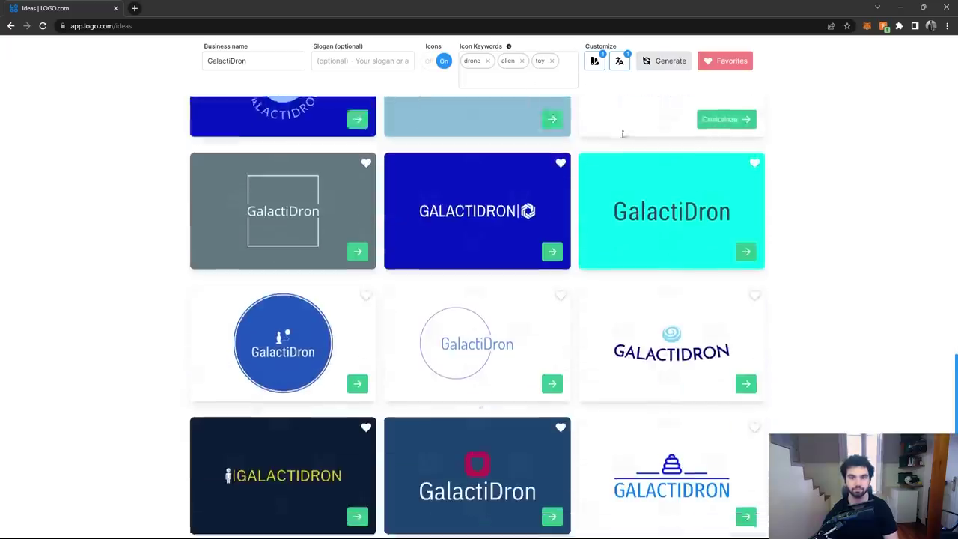
scroll(623, 135, "down", 6)
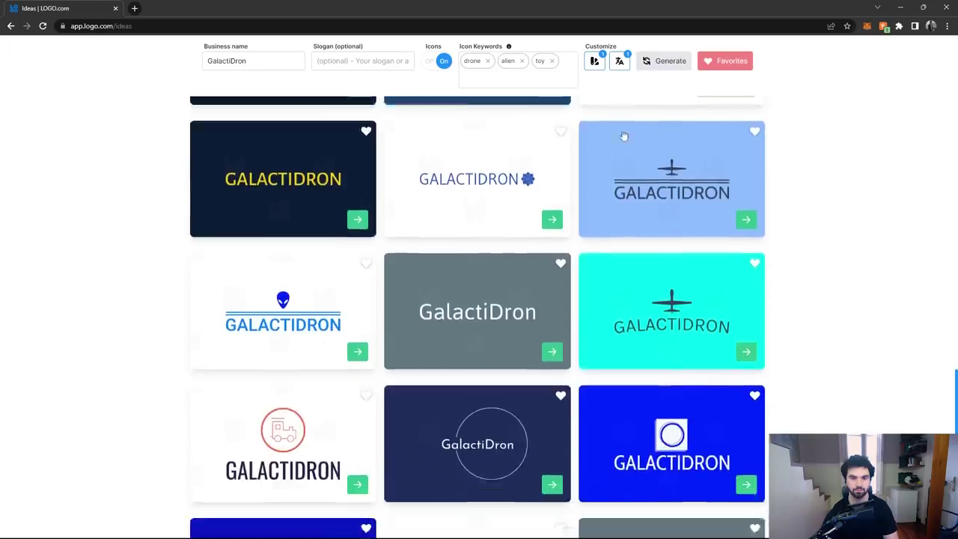
scroll(623, 137, "down", 6)
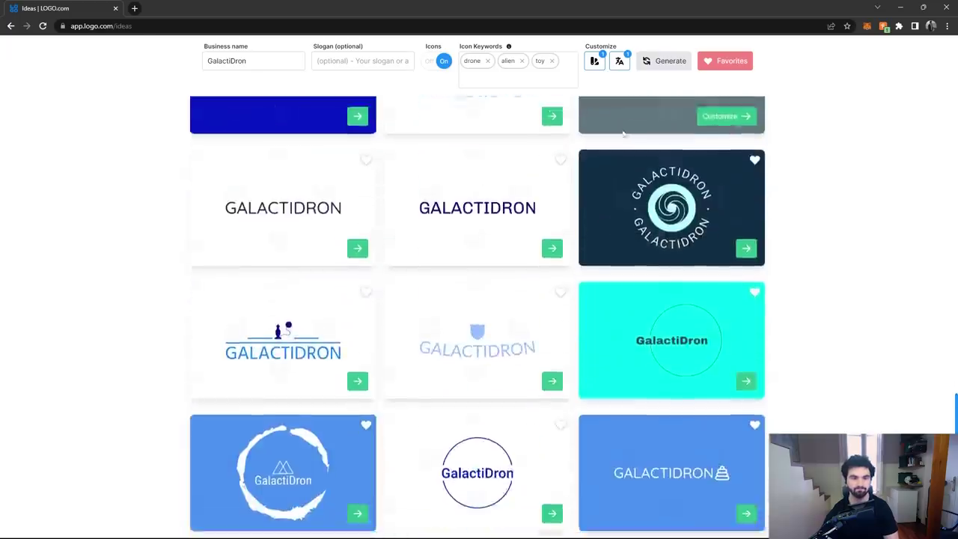
scroll(623, 133, "down", 7)
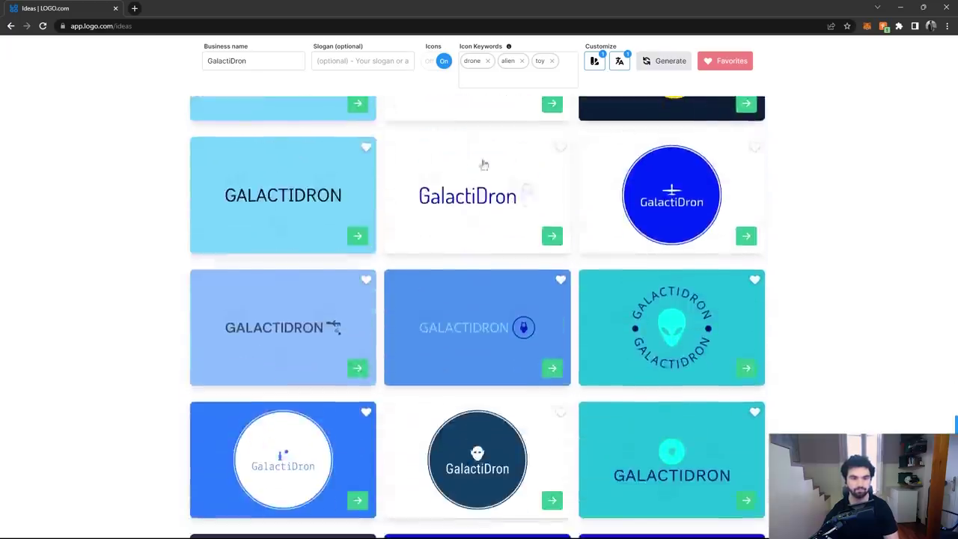
scroll(495, 163, "down", 3)
scroll(599, 158, "down", 6)
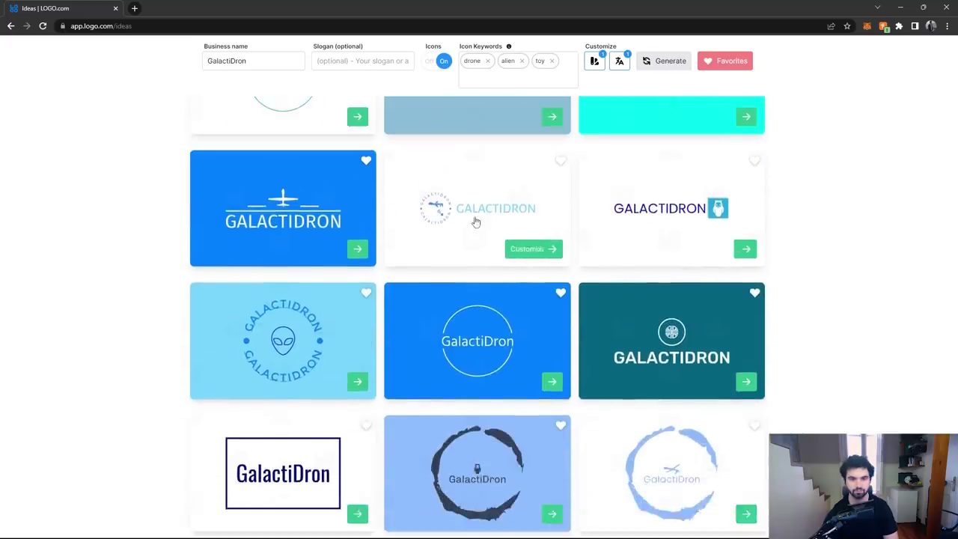
scroll(476, 221, "down", 7)
scroll(476, 222, "down", 4)
scroll(486, 221, "down", 5)
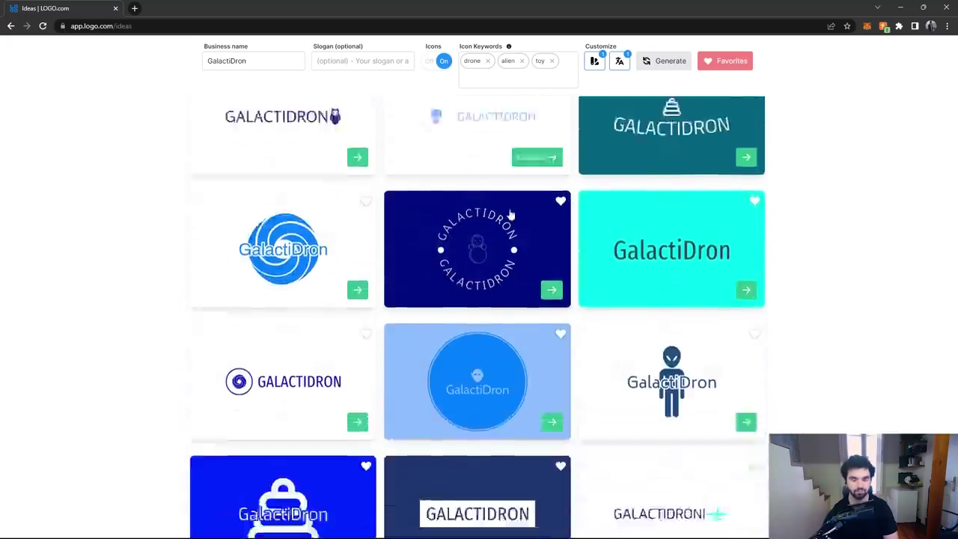
scroll(513, 216, "down", 1)
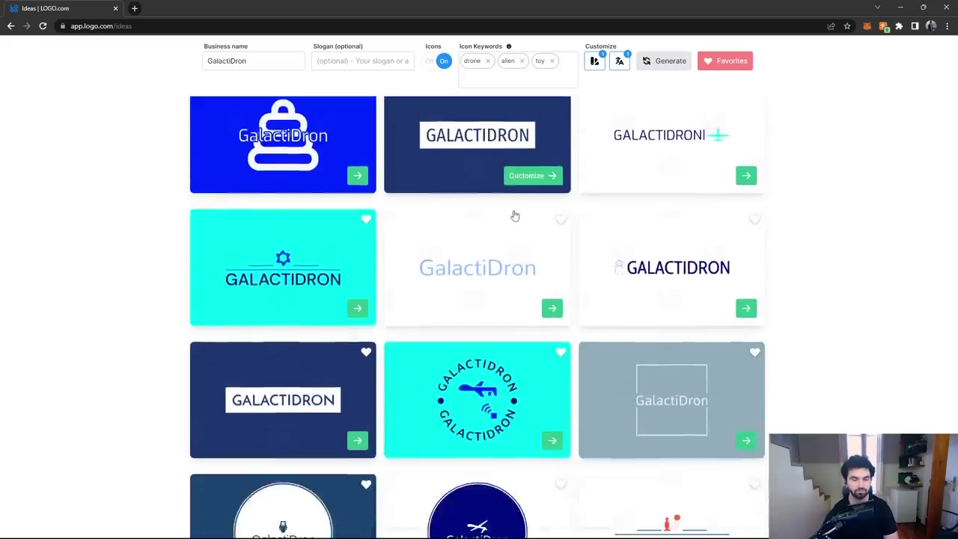
scroll(509, 220, "up", 3)
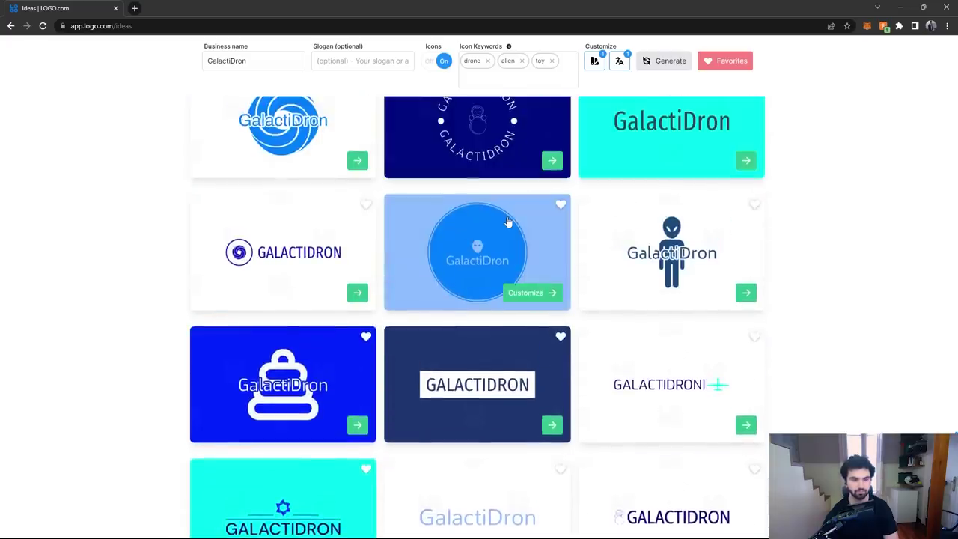
scroll(508, 221, "down", 1)
scroll(534, 217, "down", 10)
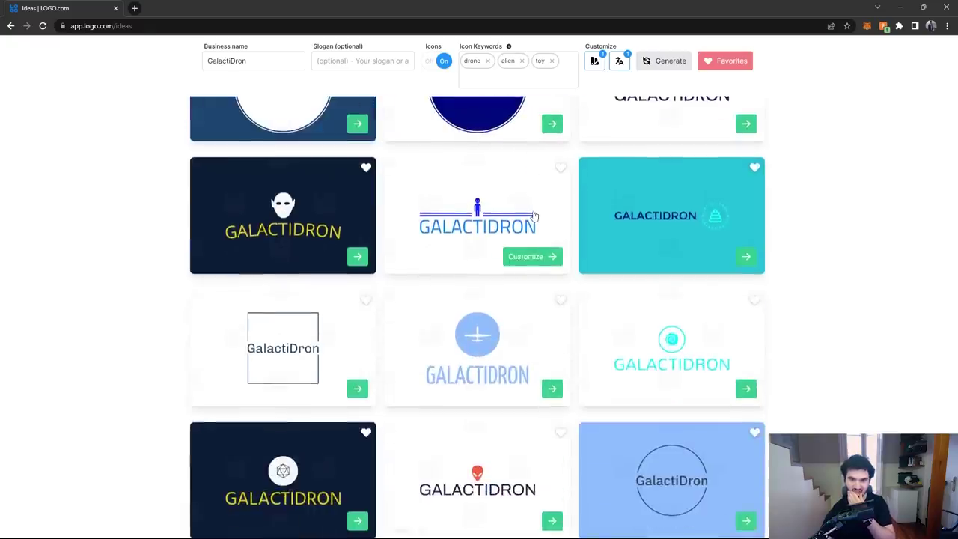
scroll(534, 217, "down", 6)
scroll(534, 217, "down", 6)
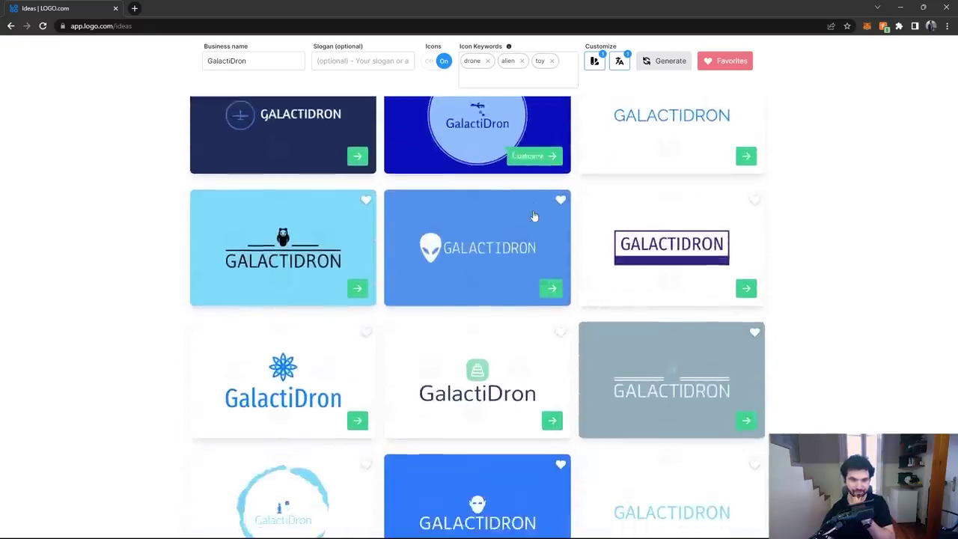
scroll(535, 212, "down", 5)
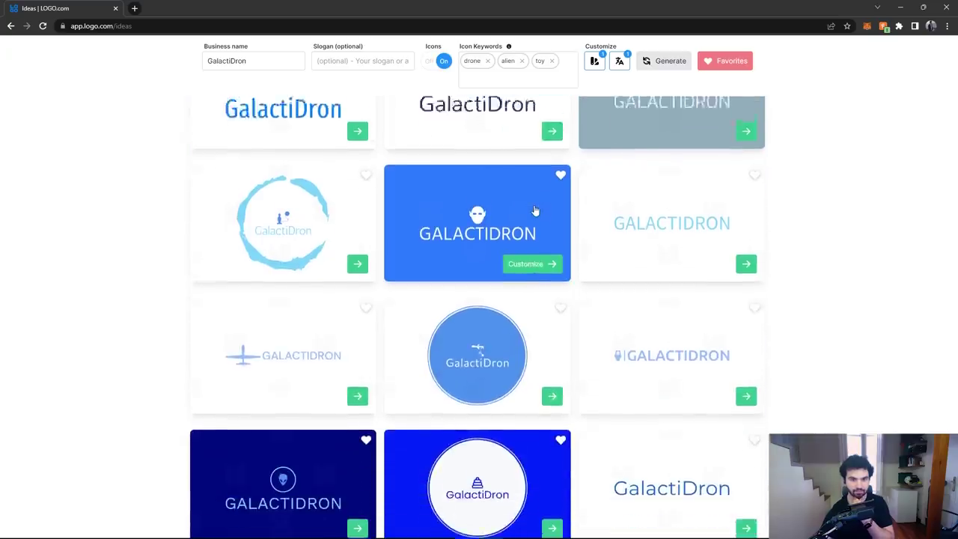
scroll(535, 212, "down", 10)
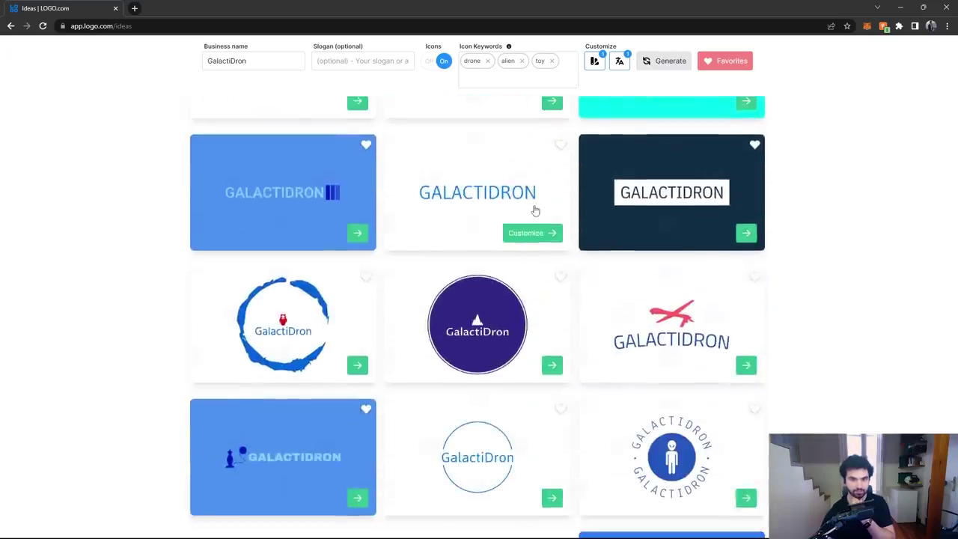
scroll(539, 208, "down", 5)
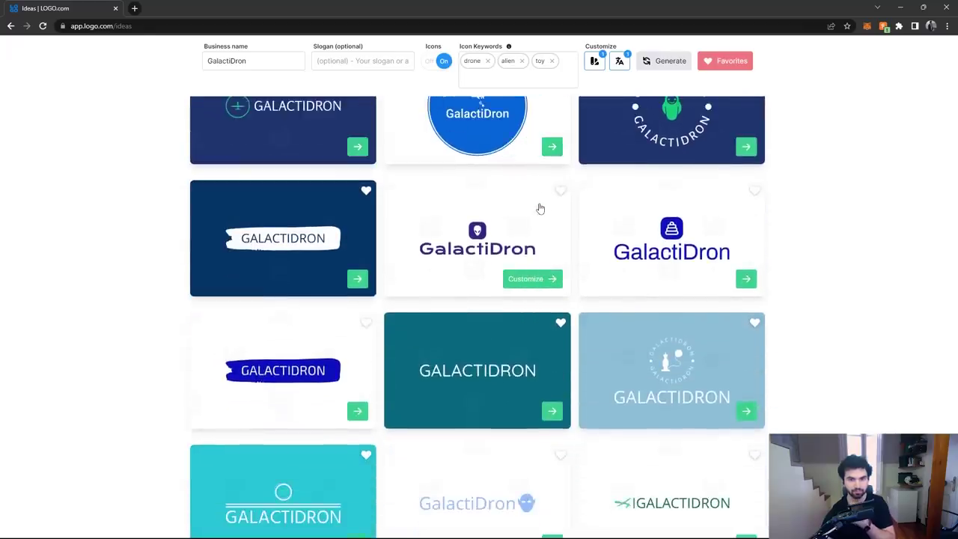
scroll(539, 207, "down", 1)
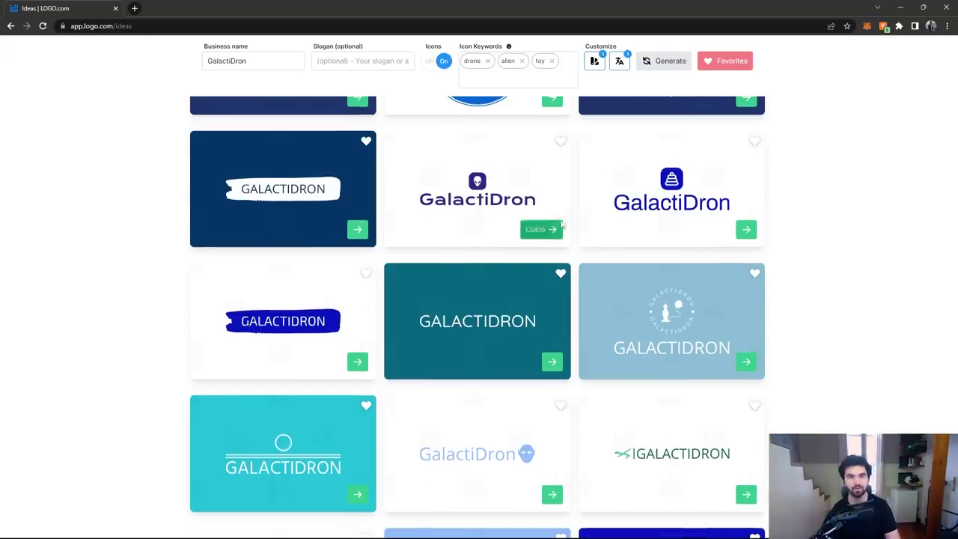
scroll(546, 262, "up", 2)
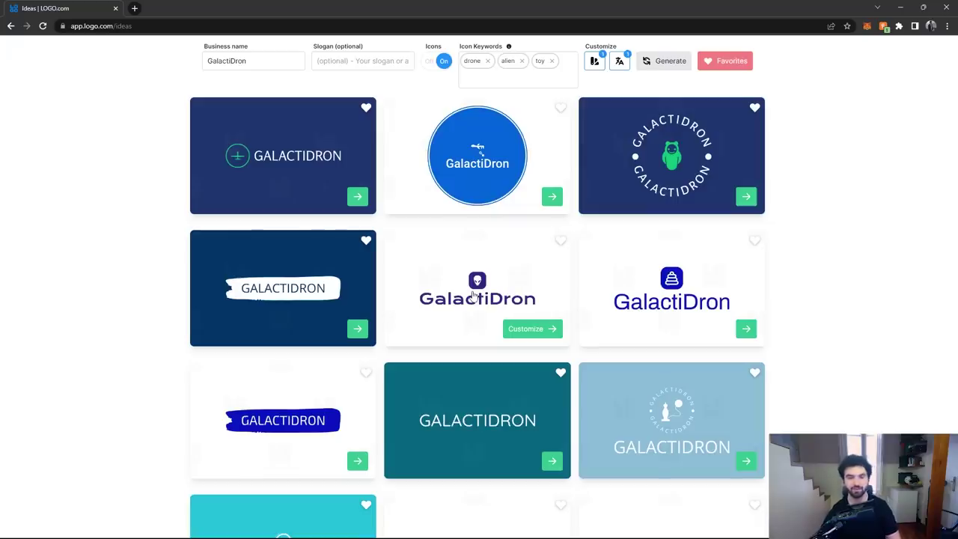
left_click(515, 330)
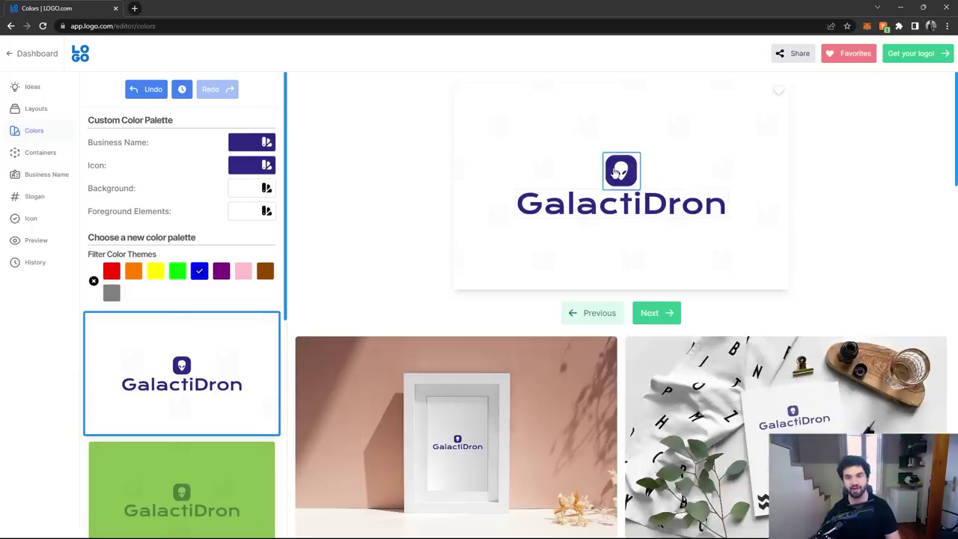
- Switch the editor sidebar from Business Name to the Icon settings for GalactiDron
left_click(641, 138)
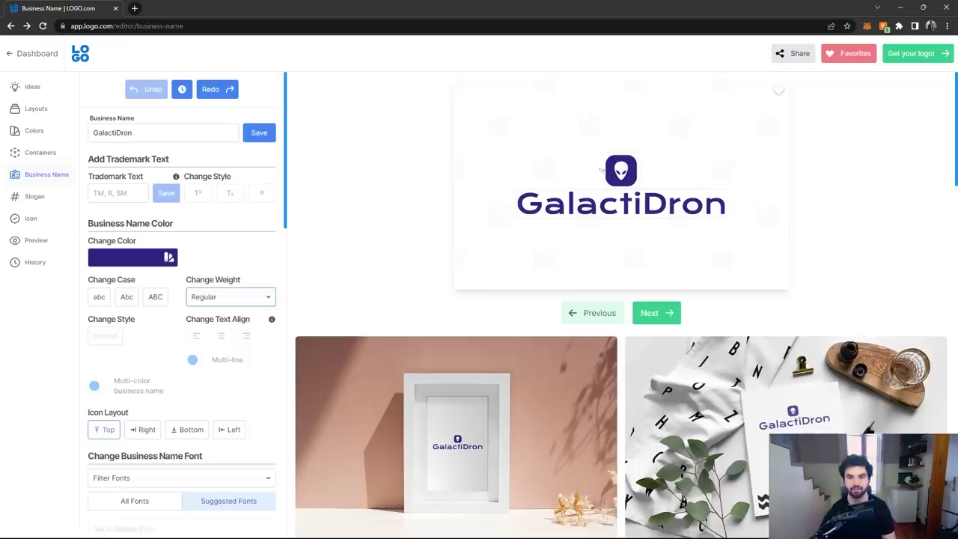
left_click(620, 170)
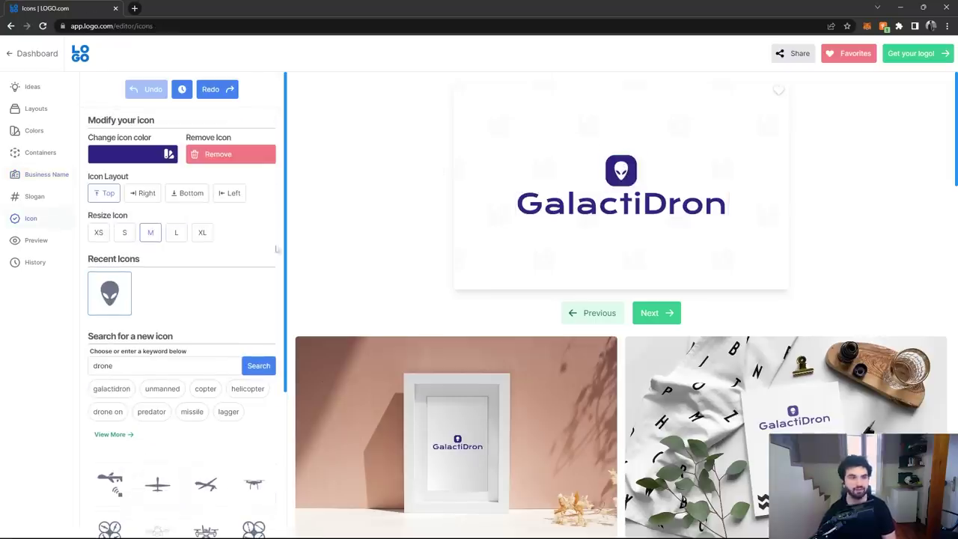
- Place the alien icon left of the name and recolour it navy (001F3F) after comparing swatches
left_click(233, 196)
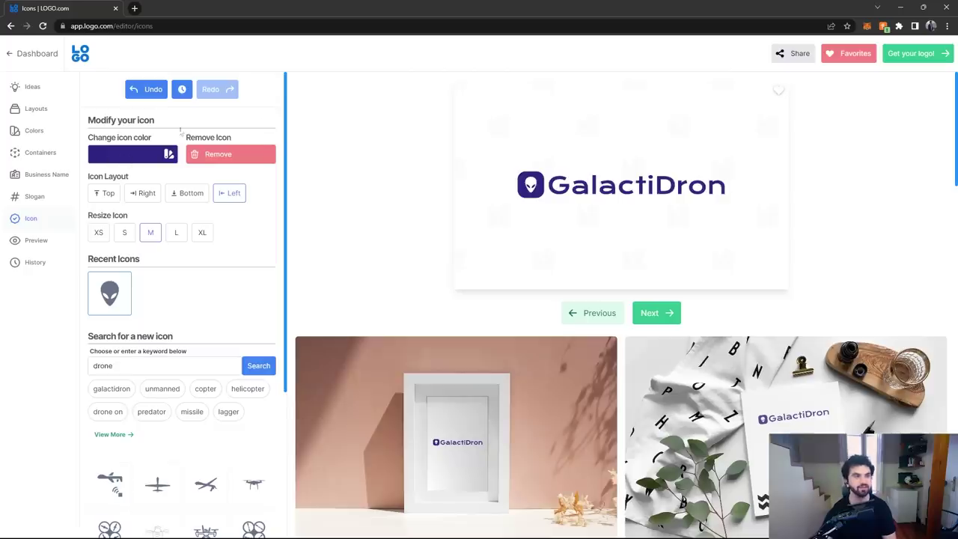
left_click(145, 156)
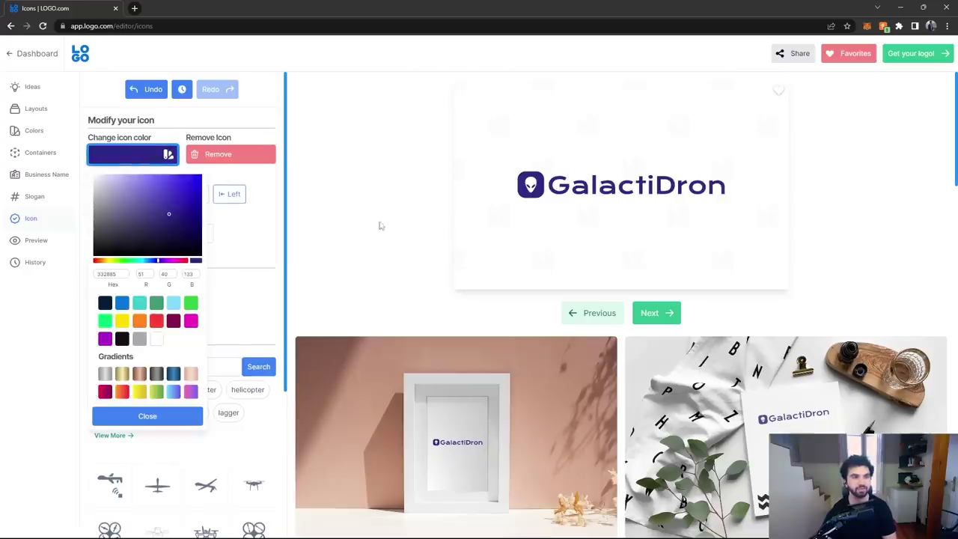
left_click(191, 302)
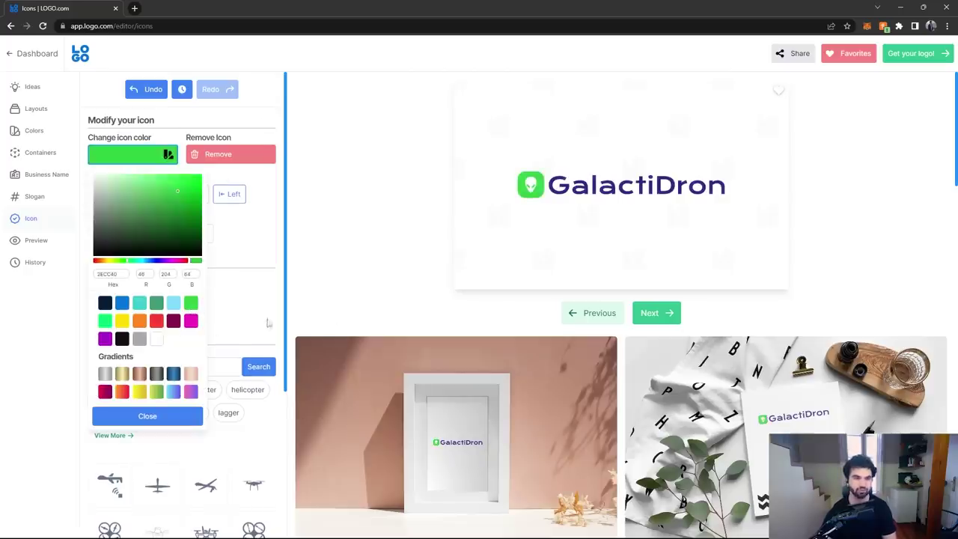
left_click(191, 321)
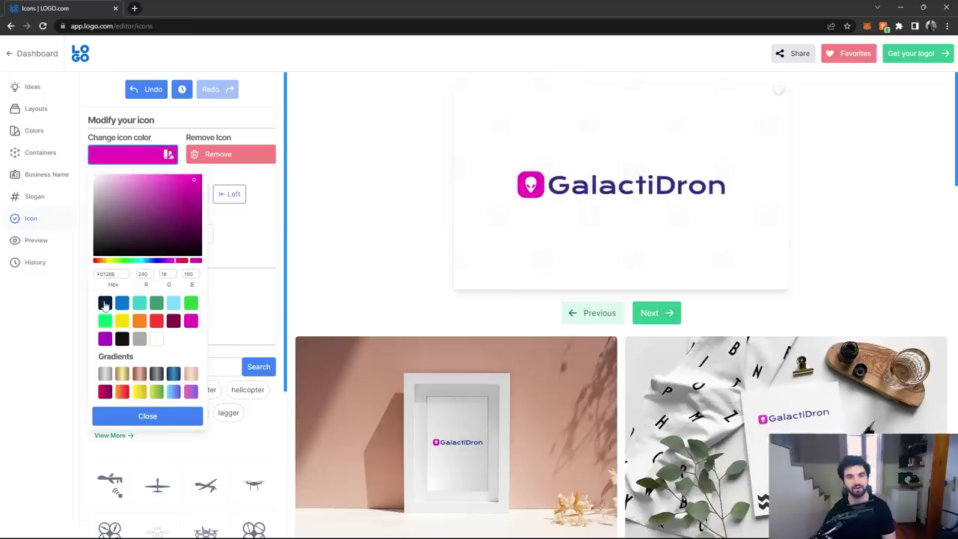
left_click(104, 303)
left_click(121, 302)
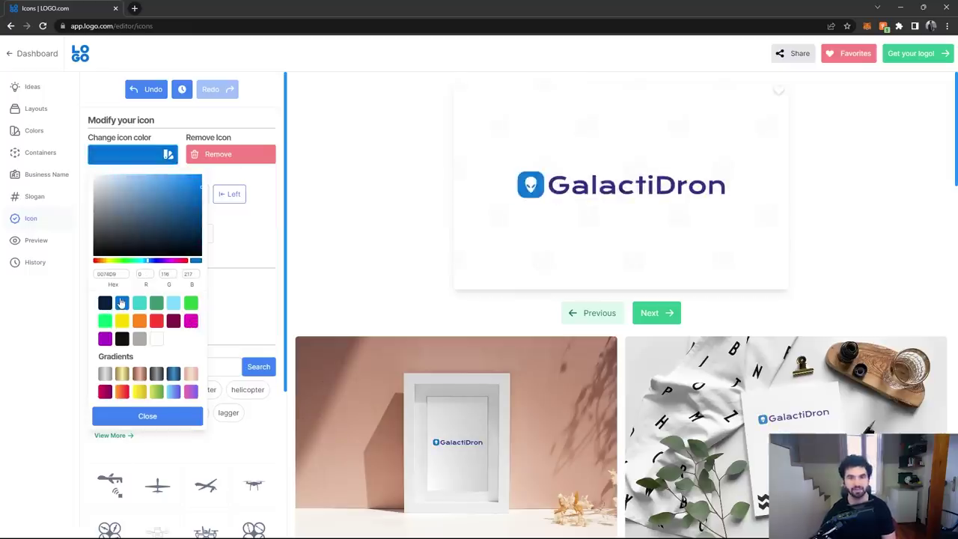
left_click(107, 302)
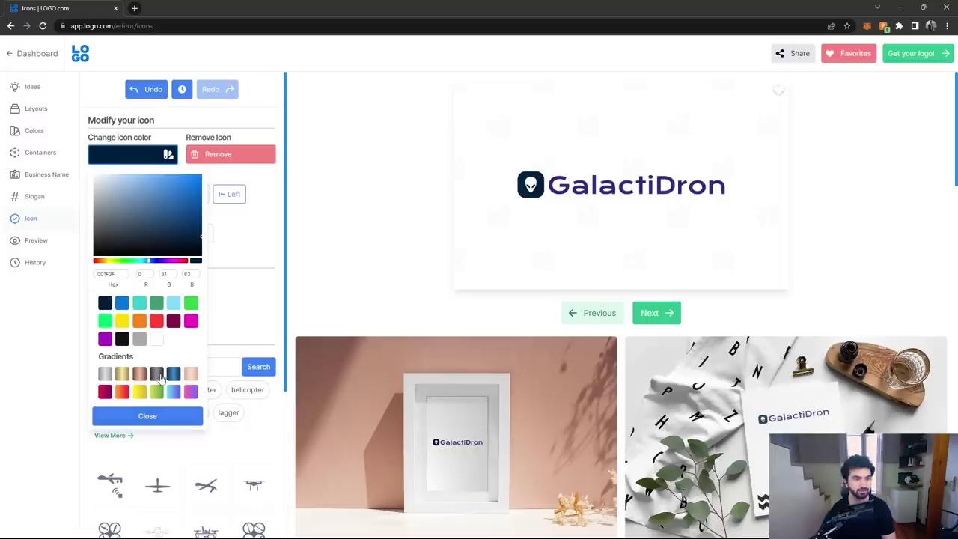
left_click(119, 302)
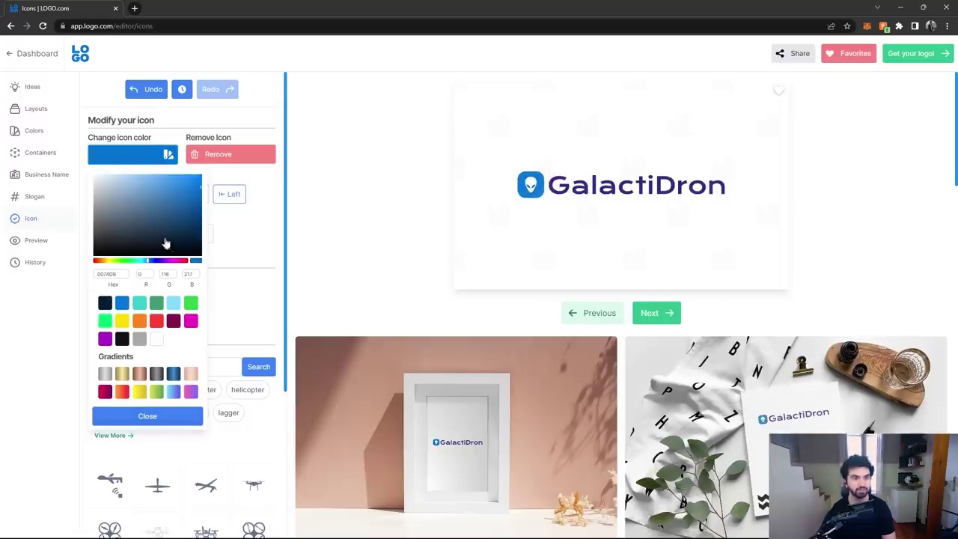
left_click(105, 302)
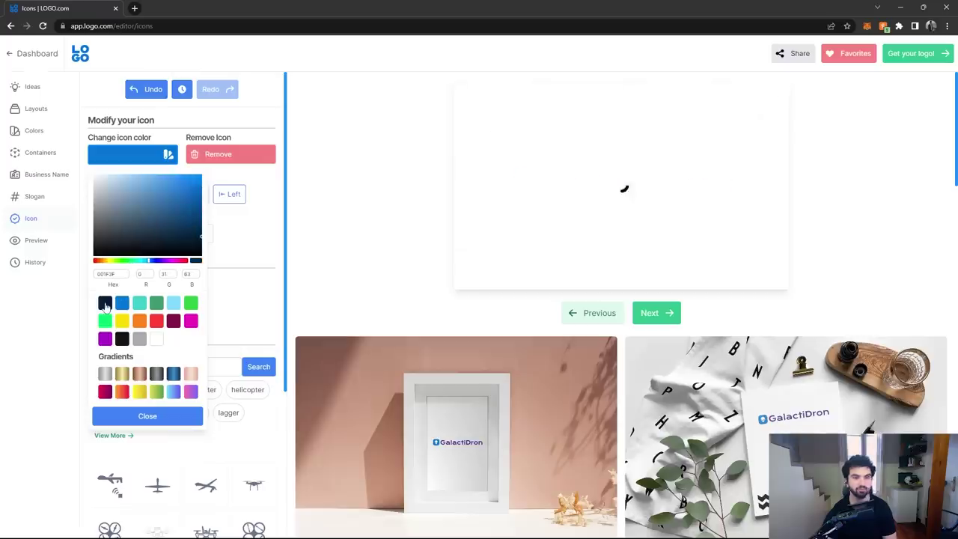
left_click(548, 237)
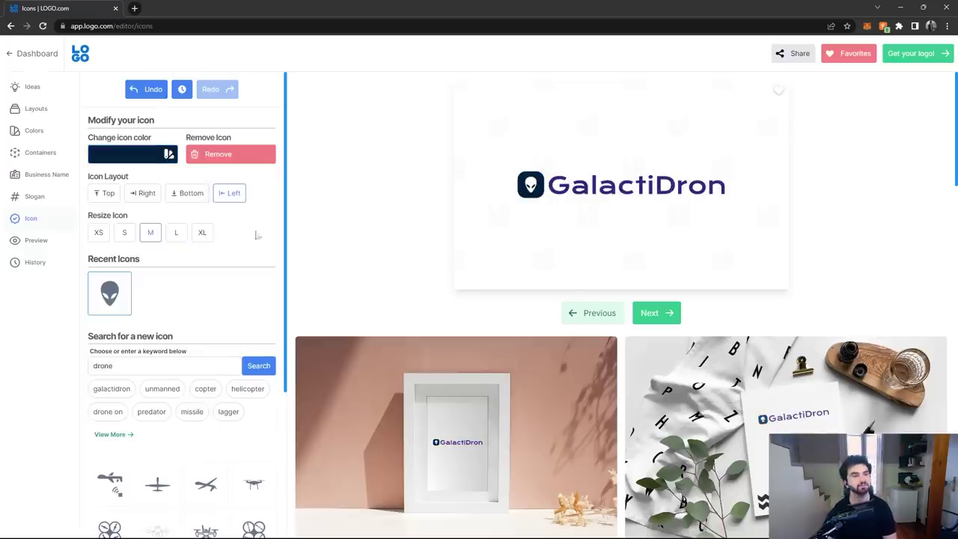
left_click(616, 187)
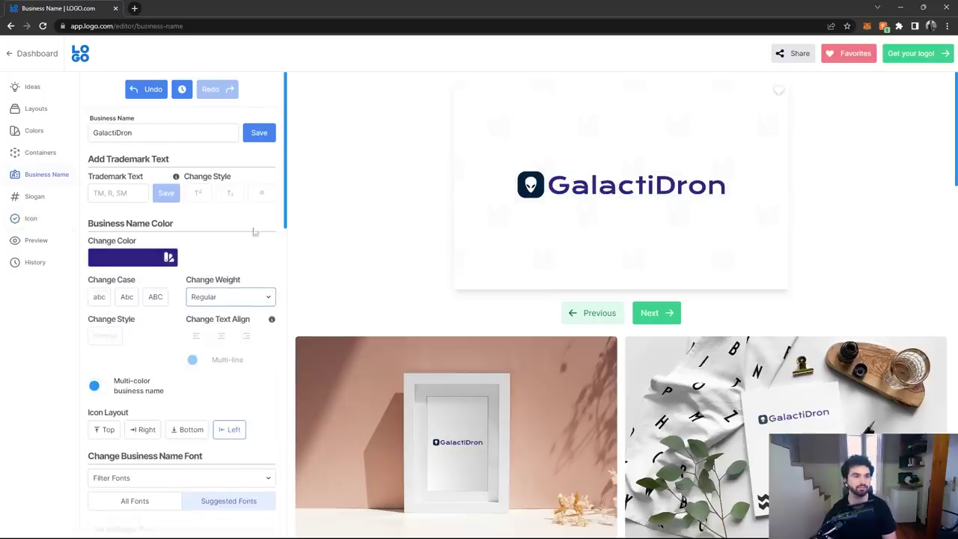
- Colour the GalactiDron name text navy (001F3F) to match the alien icon
left_click(139, 264)
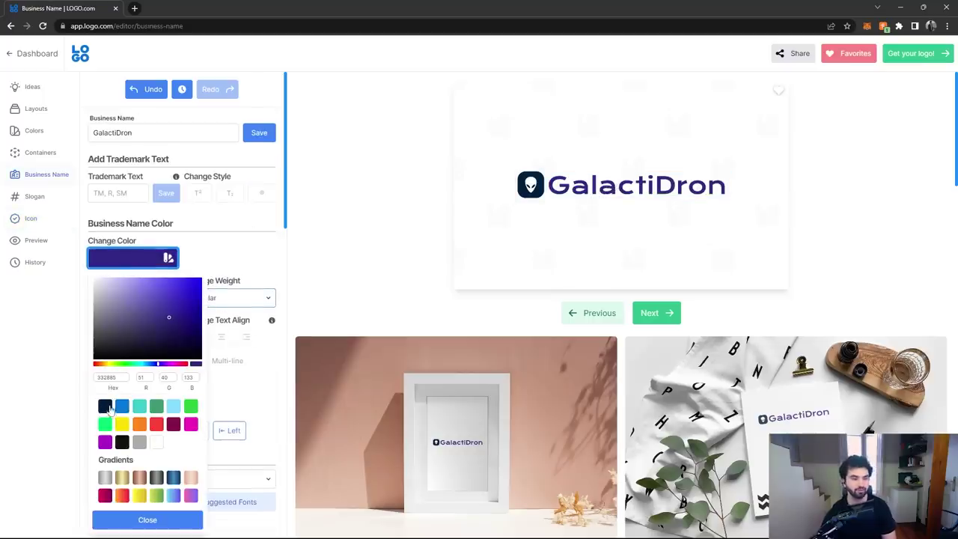
left_click(106, 410)
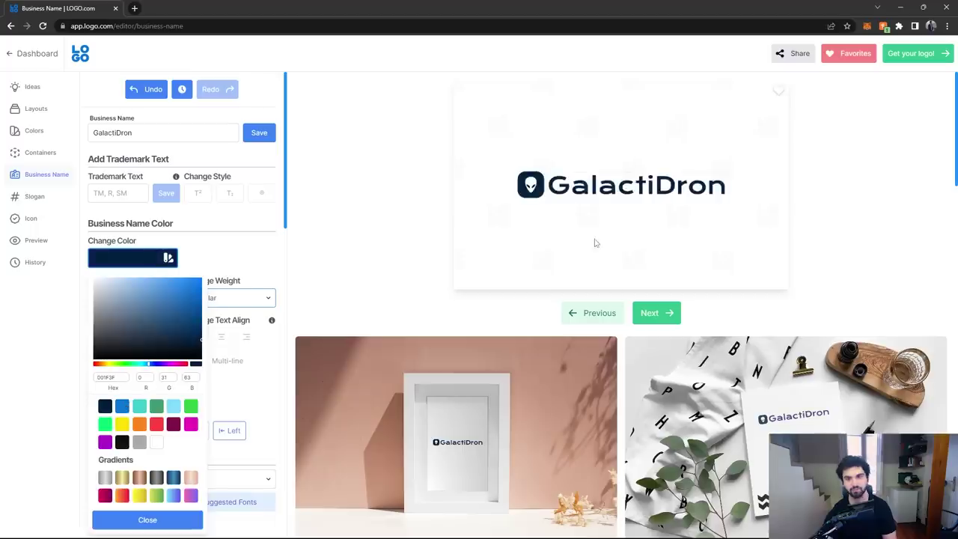
left_click(597, 243)
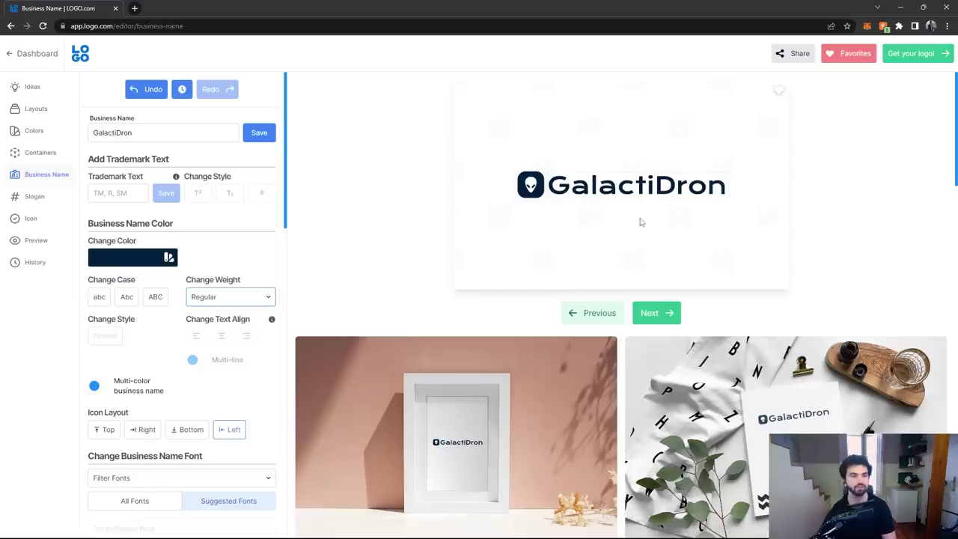
- Try the Wallpoet font for the name, then undo it to keep the original font
scroll(157, 301, "down", 5)
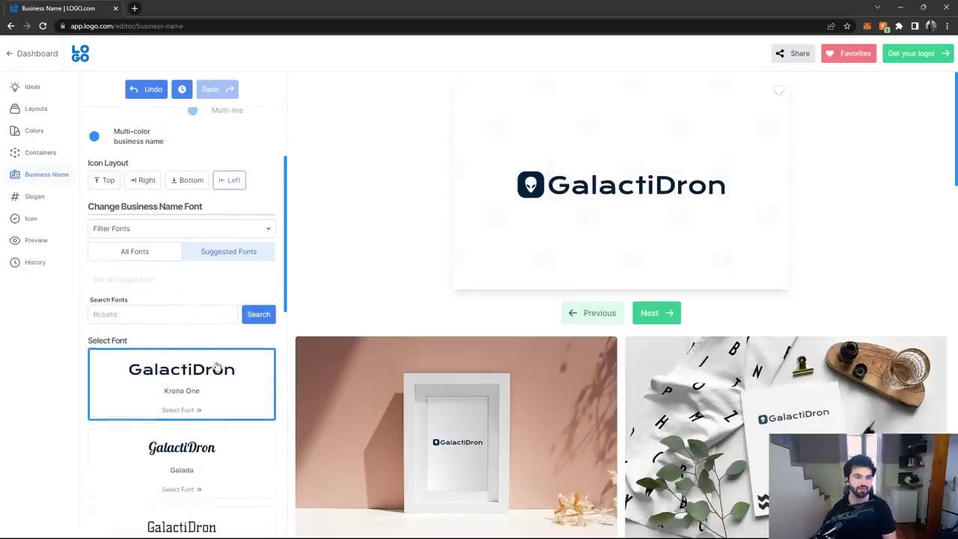
scroll(240, 290, "up", 2)
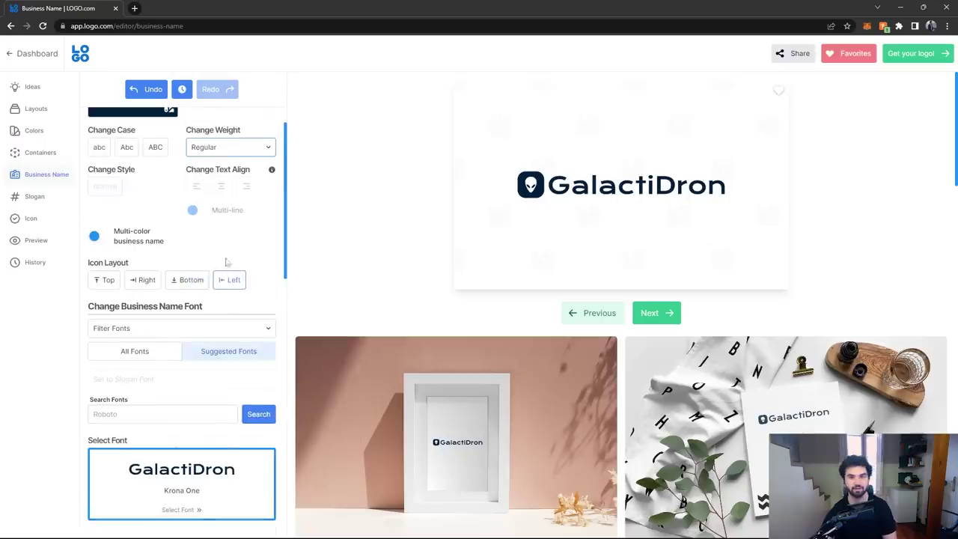
scroll(241, 380, "down", 7)
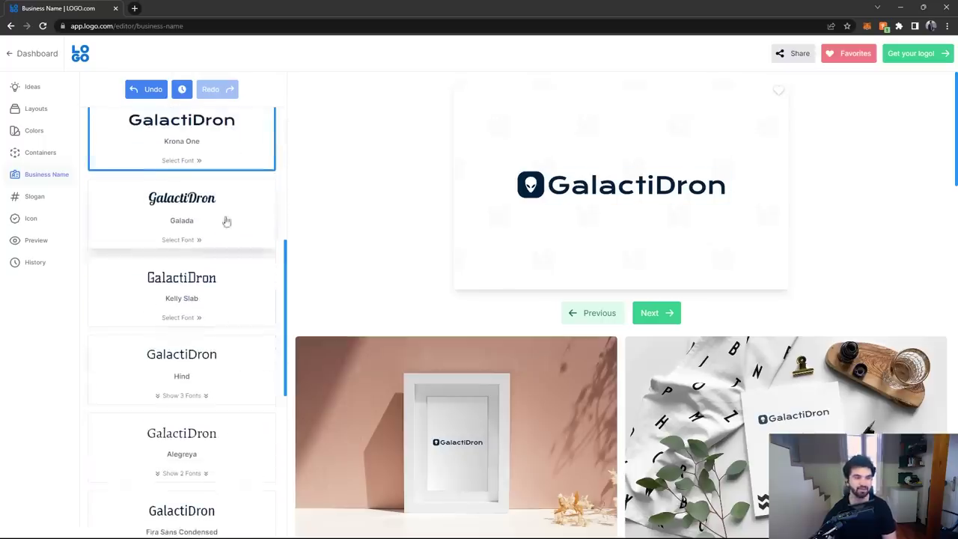
scroll(202, 195, "down", 9)
scroll(203, 251, "up", 2)
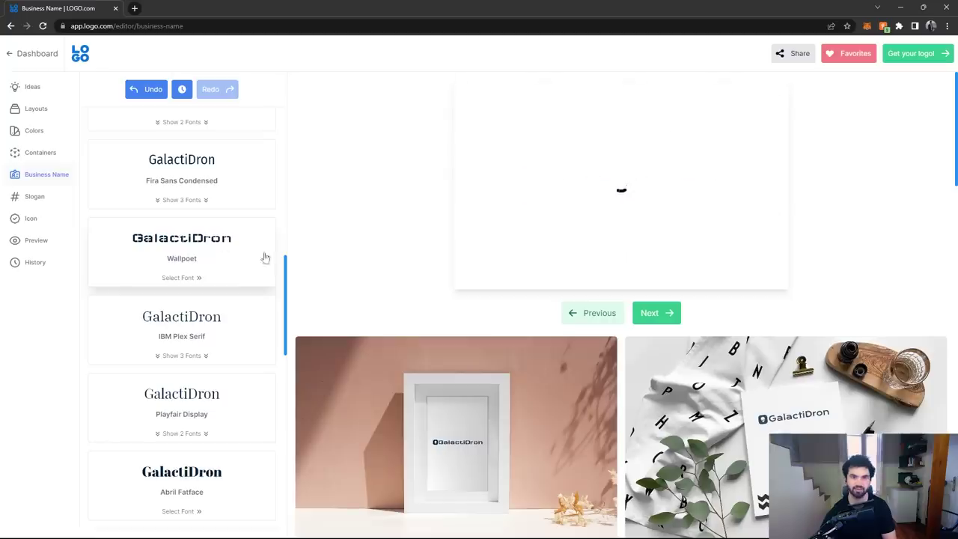
left_click(158, 247)
scroll(250, 237, "down", 10)
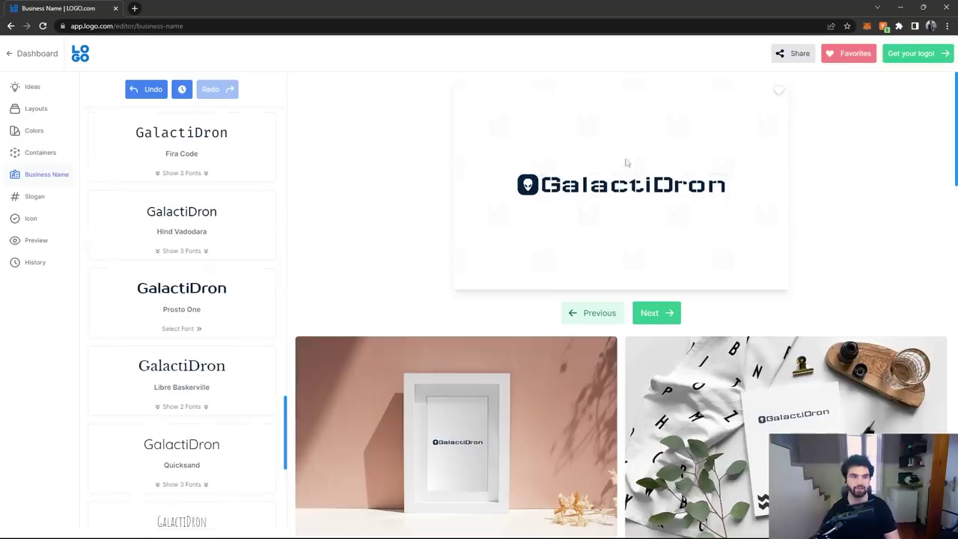
left_click(152, 90)
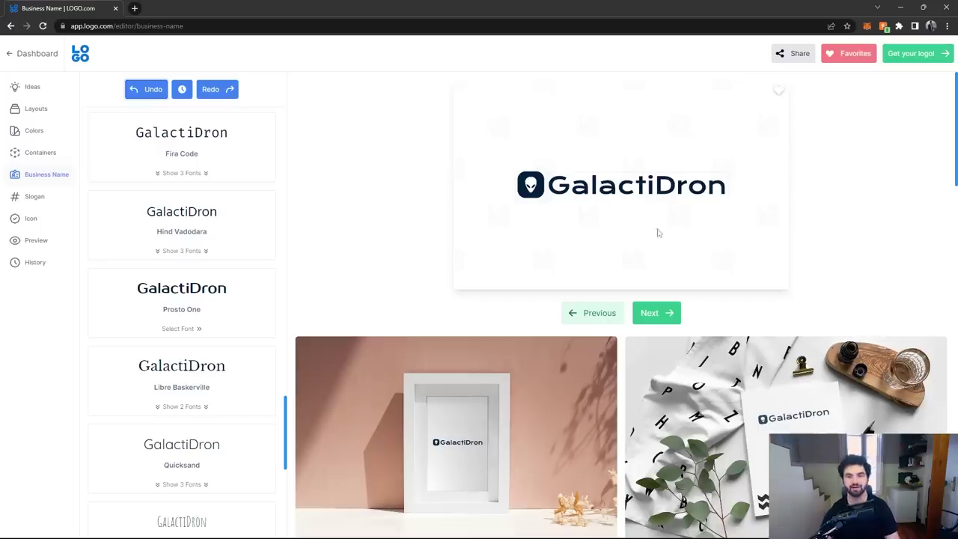
- Advance through the slogan and icon steps to the logo preview
left_click(653, 317)
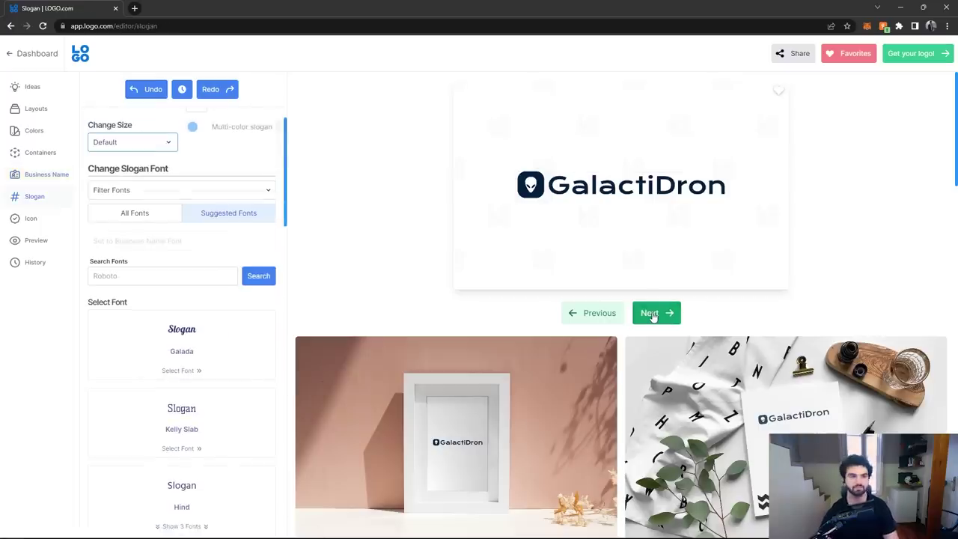
left_click(656, 316)
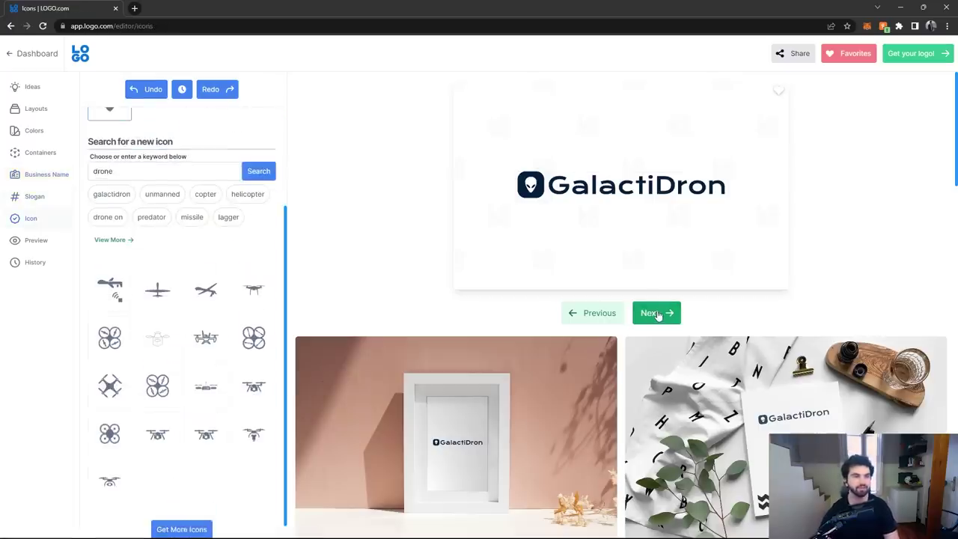
left_click(657, 315)
- Review the navy GalactiDron logo on the preview mockups, then choose 'Get your logo!'
scroll(662, 252, "down", 2)
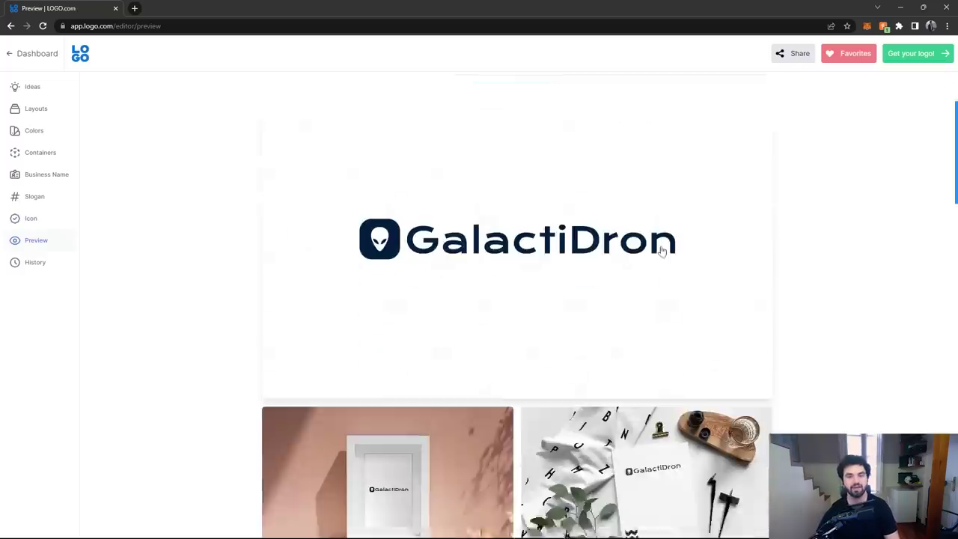
scroll(596, 209, "down", 4)
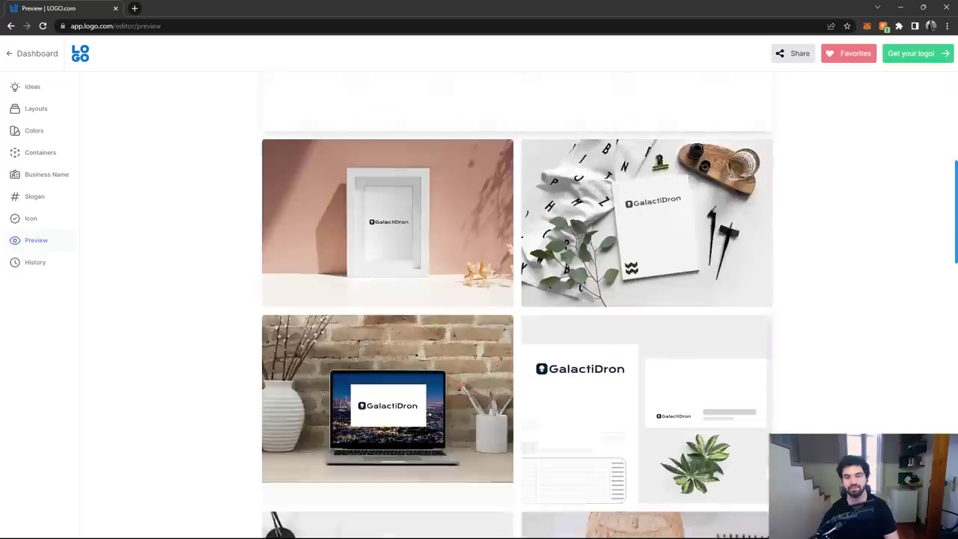
scroll(635, 259, "down", 3)
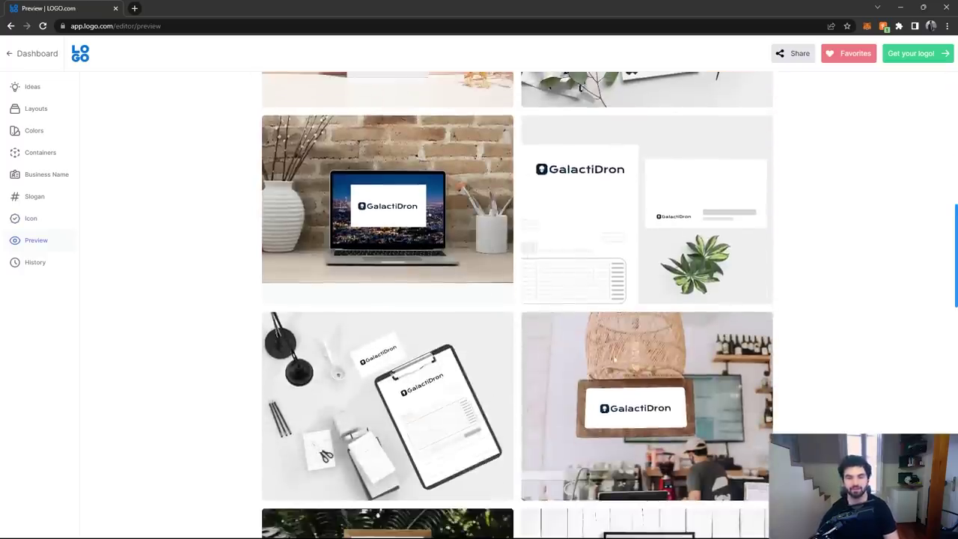
scroll(605, 329, "down", 4)
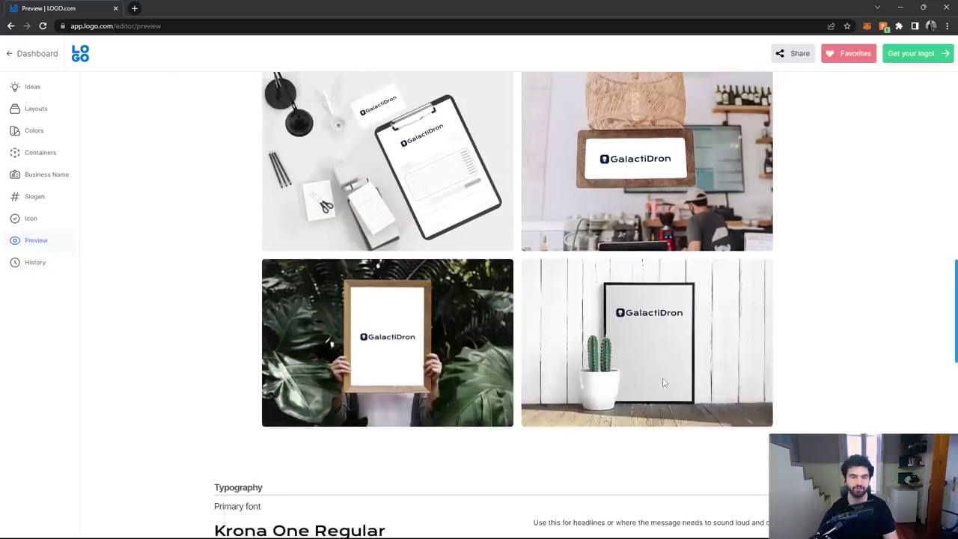
scroll(662, 384, "up", 12)
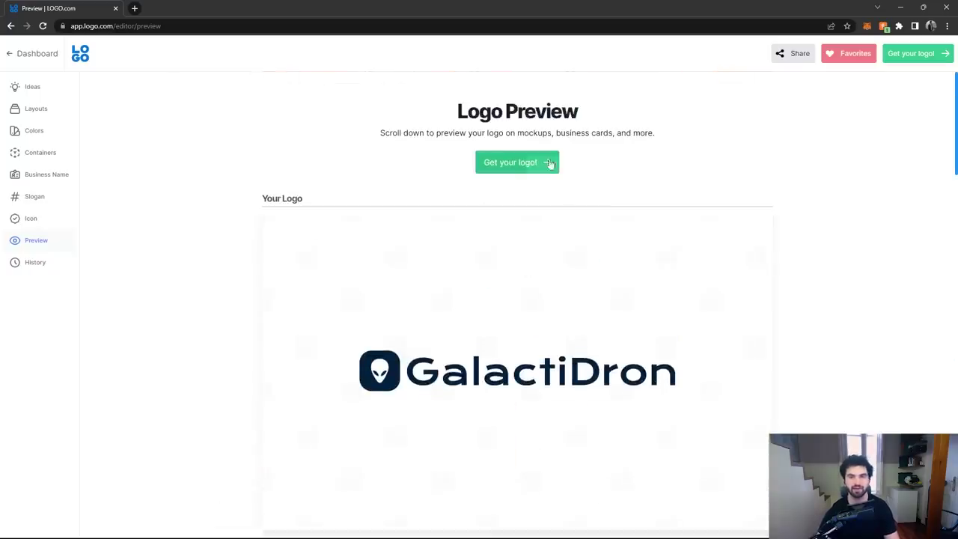
left_click(549, 163)
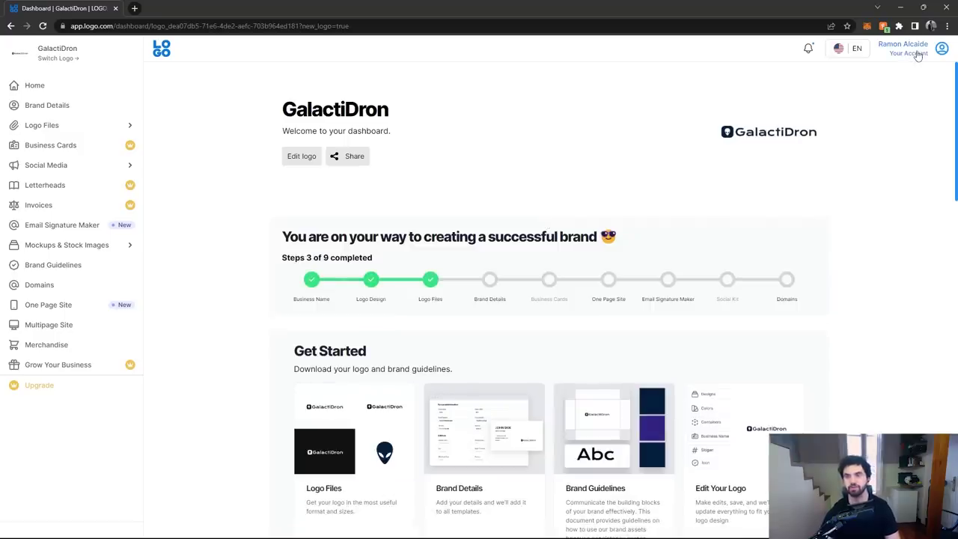
- Sign in to the account and open Logo Files from the Get Started section
left_click(916, 54)
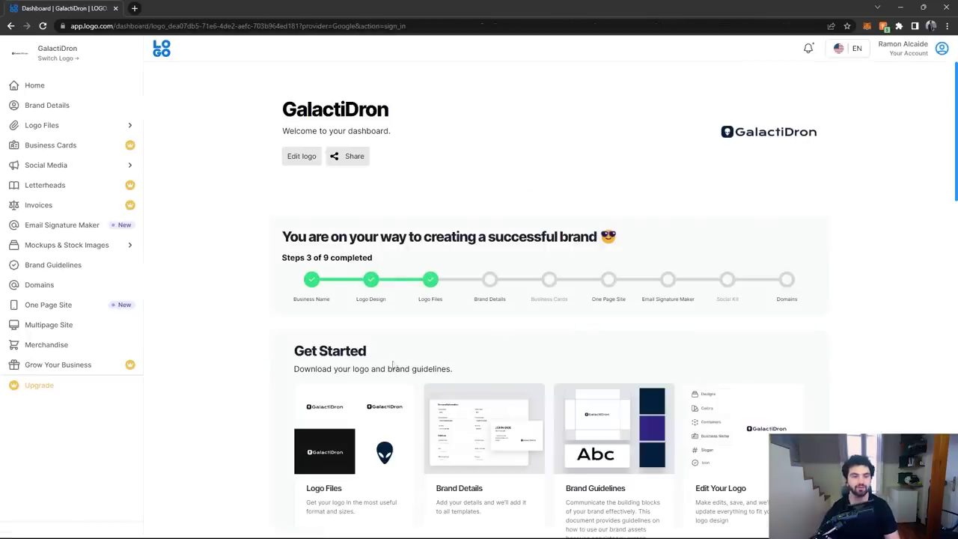
scroll(369, 414, "down", 2)
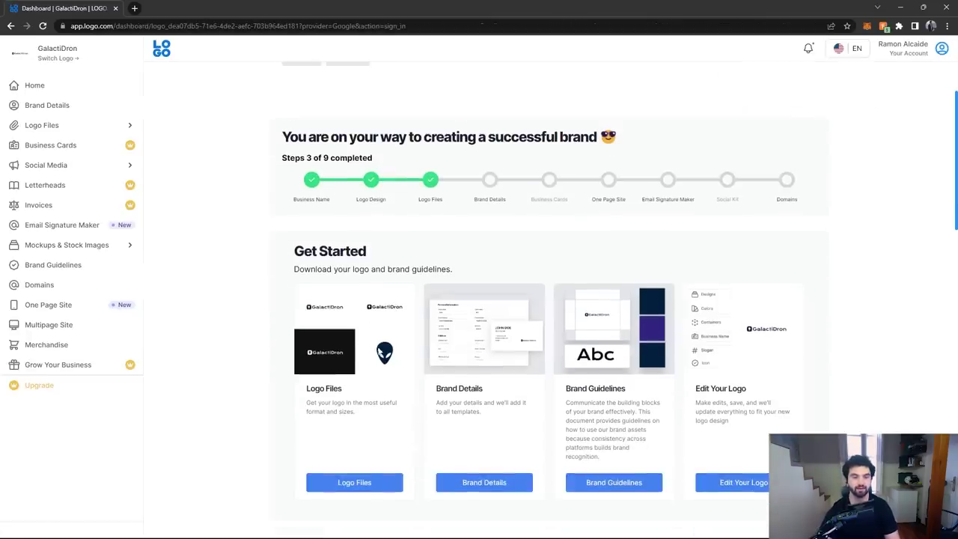
scroll(349, 344, "down", 2)
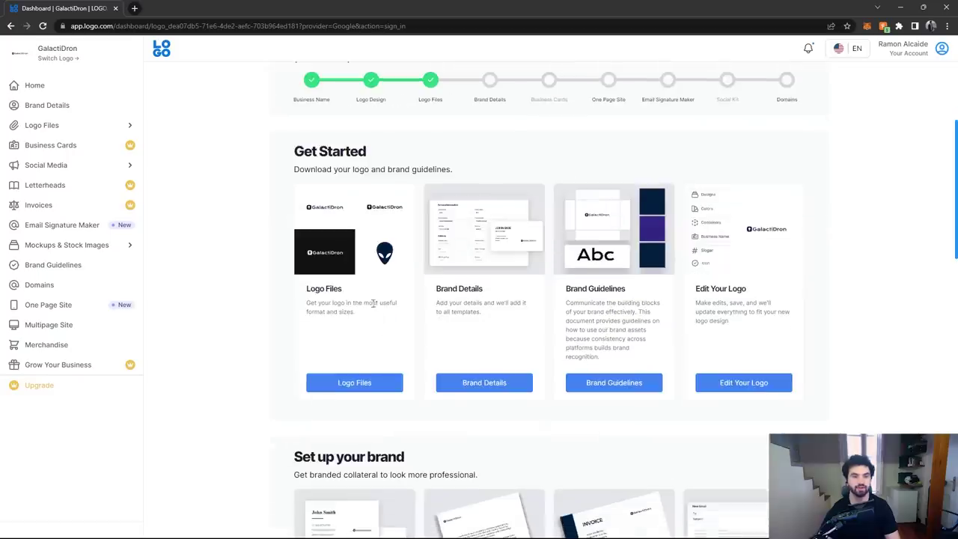
left_click(353, 383)
- Open the Your Logo Files page and download the GalactiDron Logo Zip File
left_click(348, 374)
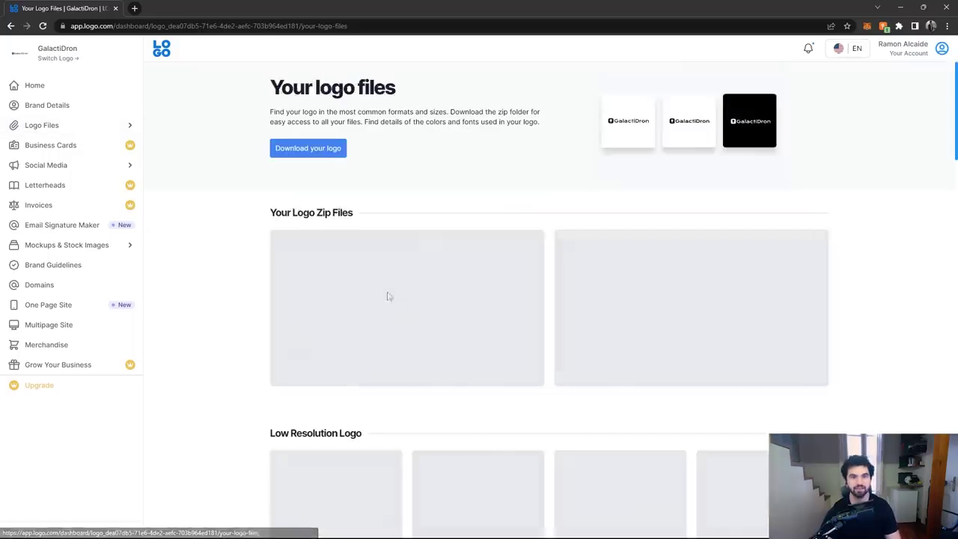
scroll(404, 277, "down", 1)
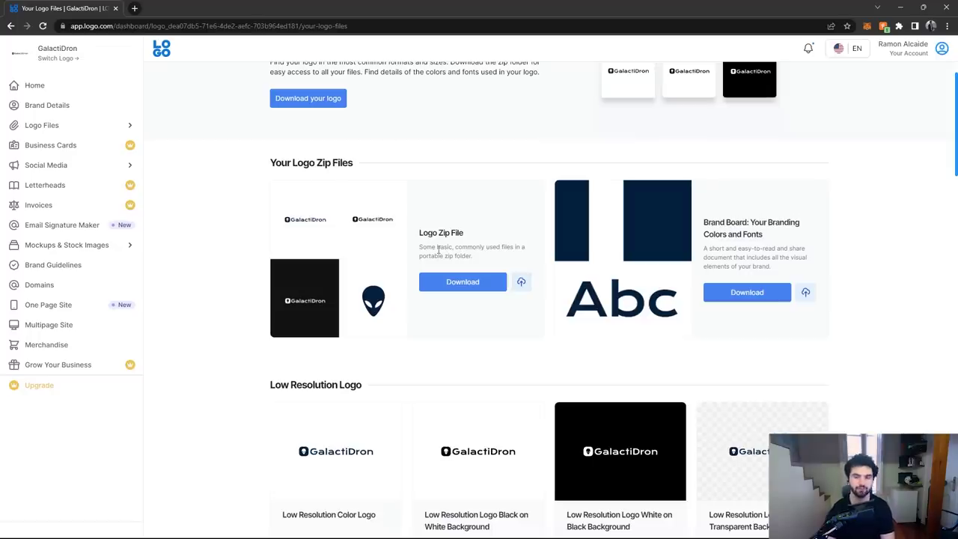
left_click(470, 285)
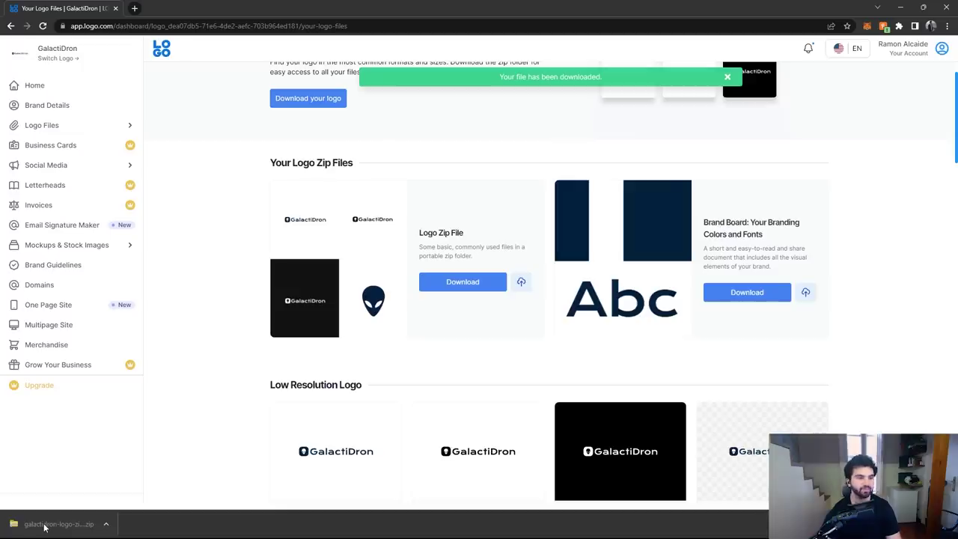
- Open the downloaded logo zip and its png folder holding the four logo images
left_click(63, 524)
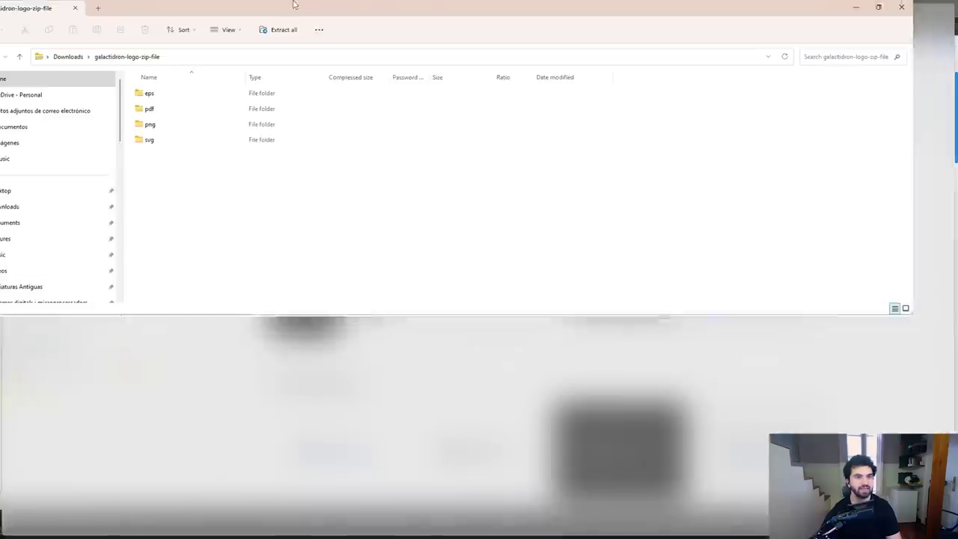
scroll(216, 233, "up", 4)
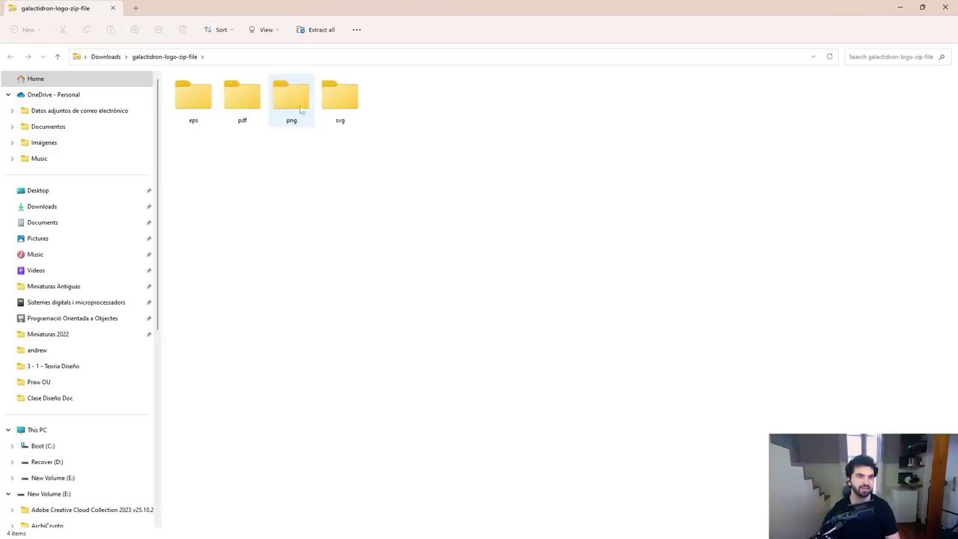
left_click(295, 110)
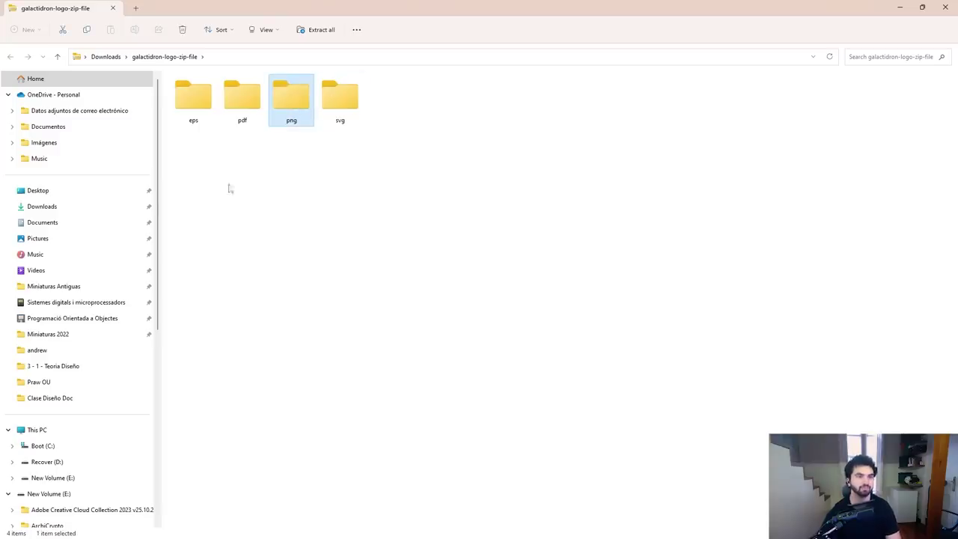
key("Return")
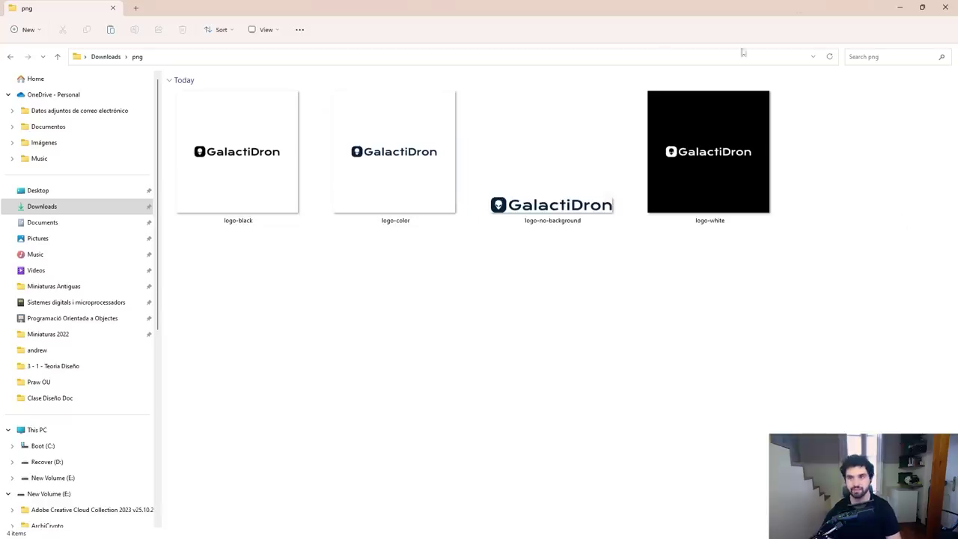
- Close the Explorer window, add three blank Chrome tabs and go back to GalactiDron's Your Logo Files page
left_click(946, 6)
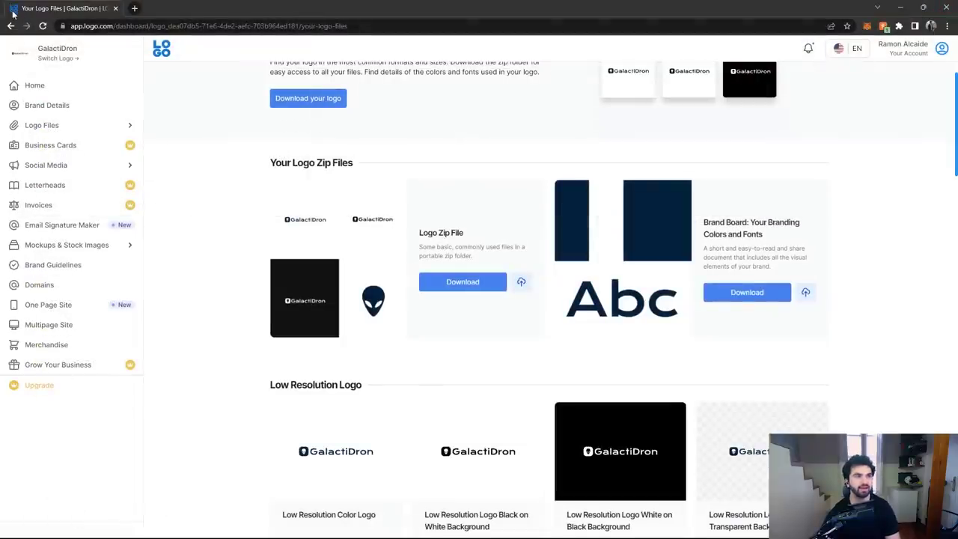
left_click(134, 7)
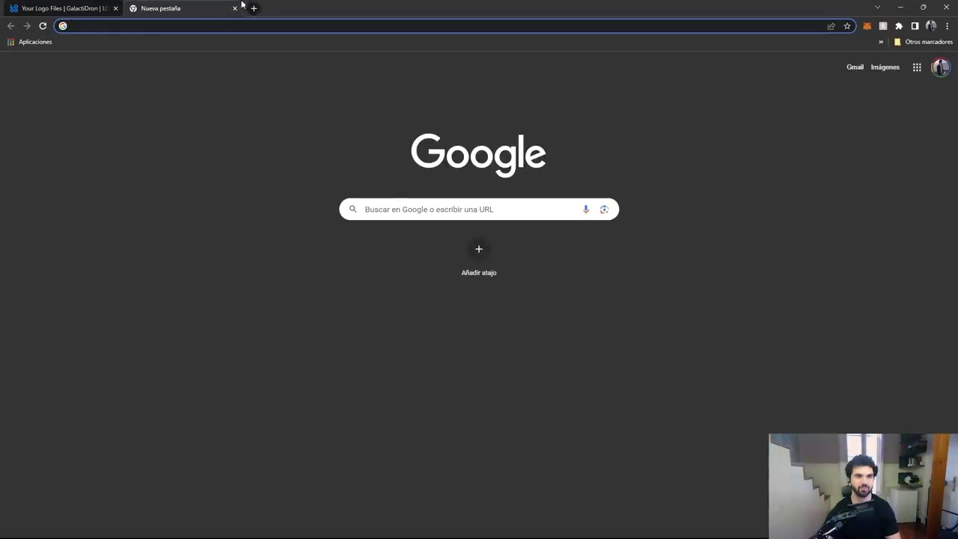
left_click(253, 8)
left_click(374, 7)
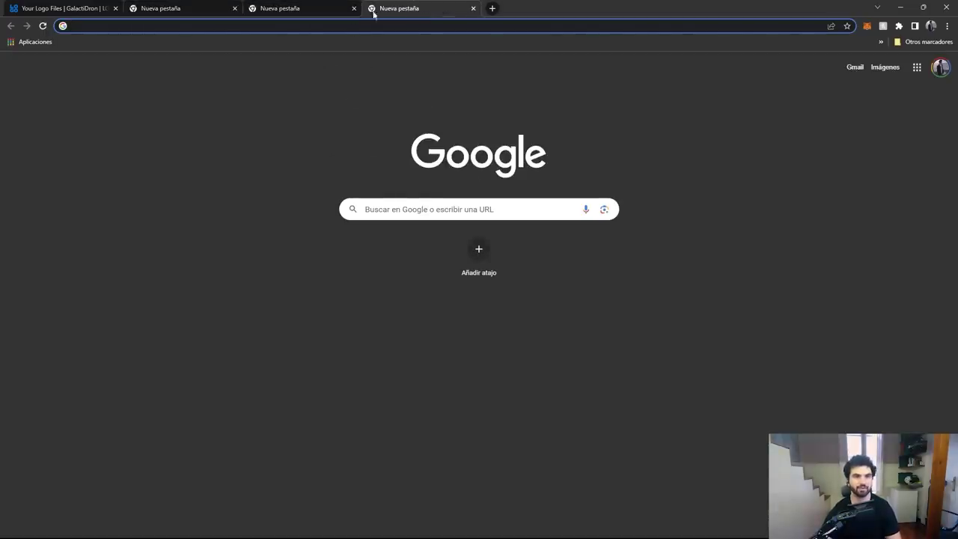
left_click(36, 9)
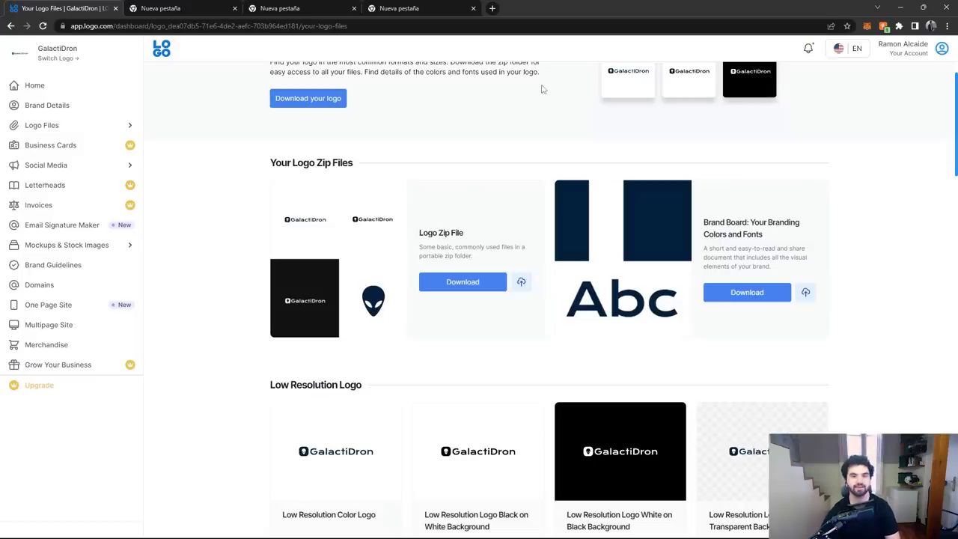
- Save the Website Favicon - Color download from LOGO.com into the Downloads png folder
scroll(554, 120, "down", 14)
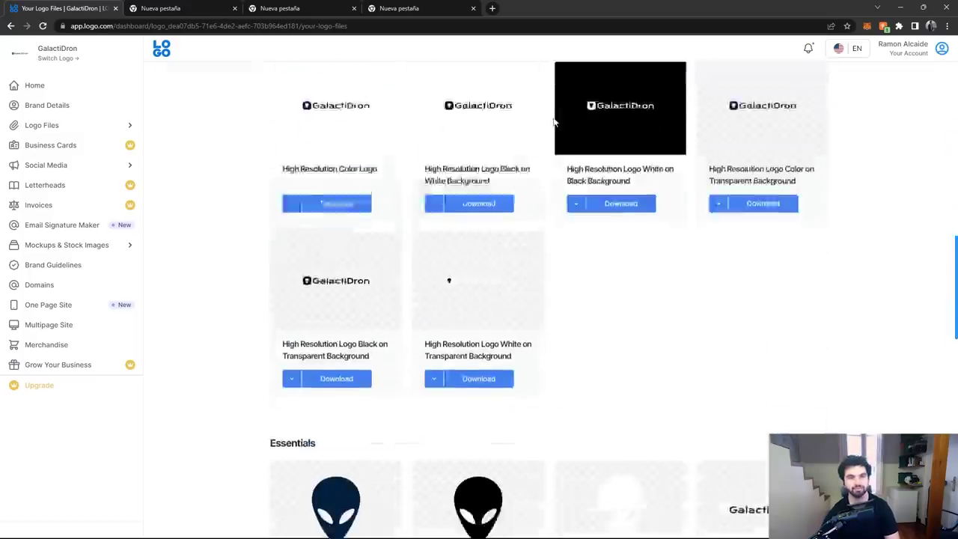
scroll(563, 117, "down", 7)
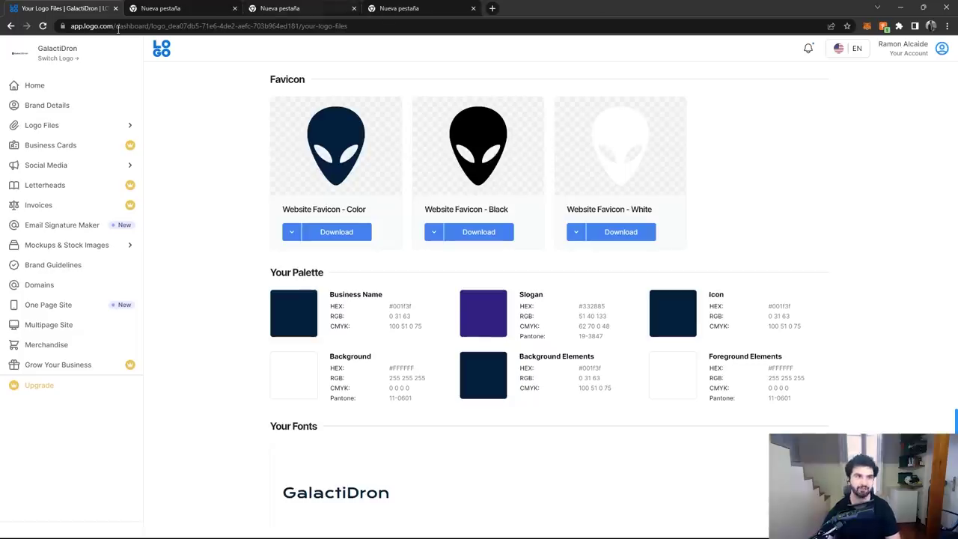
left_click(345, 235)
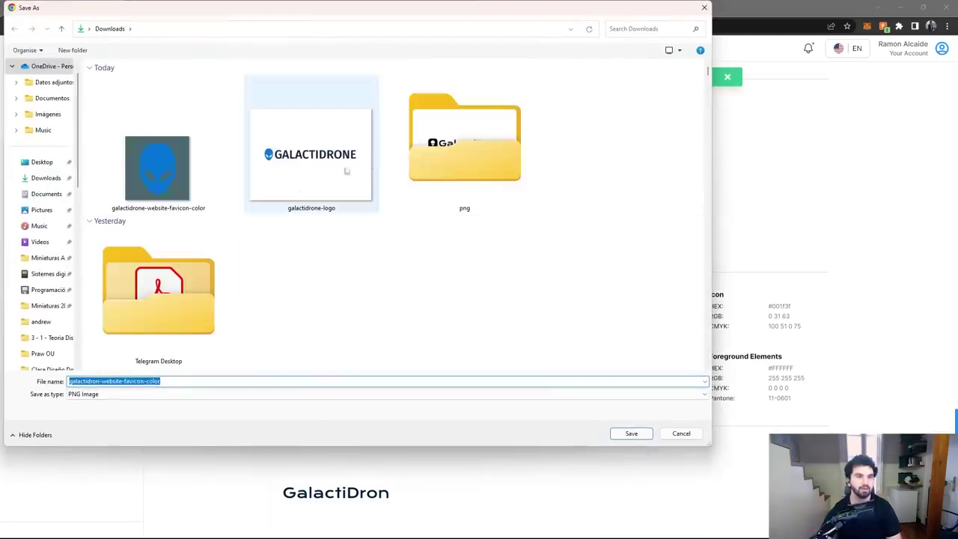
left_click(483, 157)
double_click(490, 161)
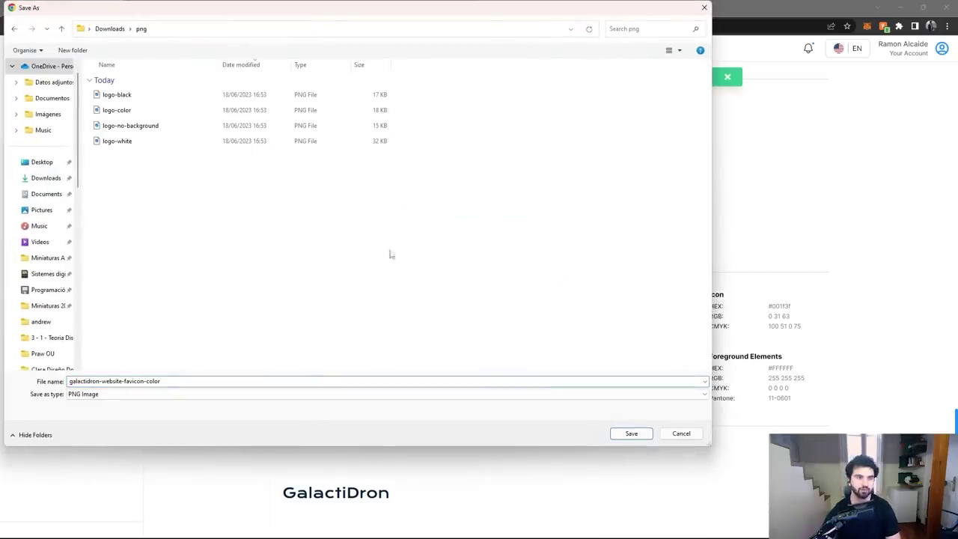
left_click(632, 434)
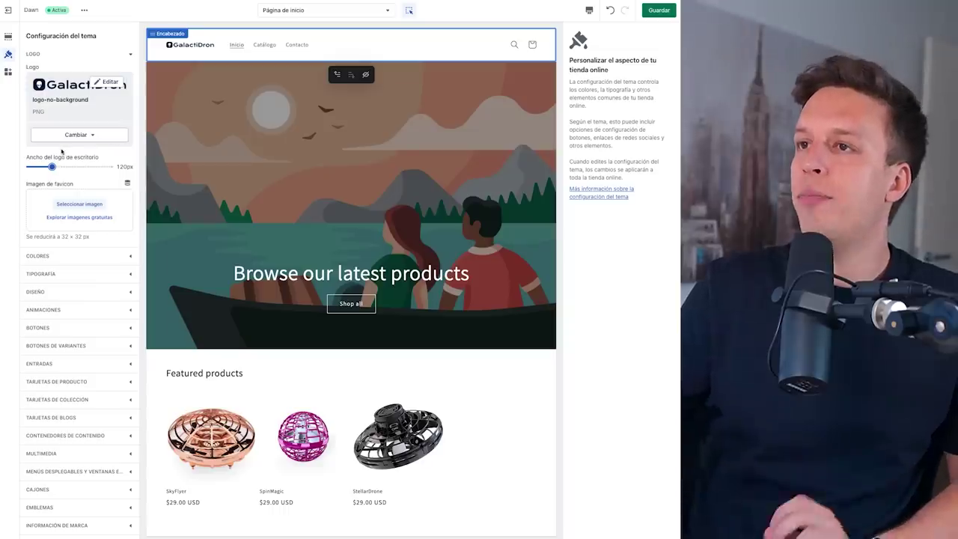
- Drag the 'Ancho del logo de escritorio' slider from 120px to 180px under LOGO
left_click(102, 52)
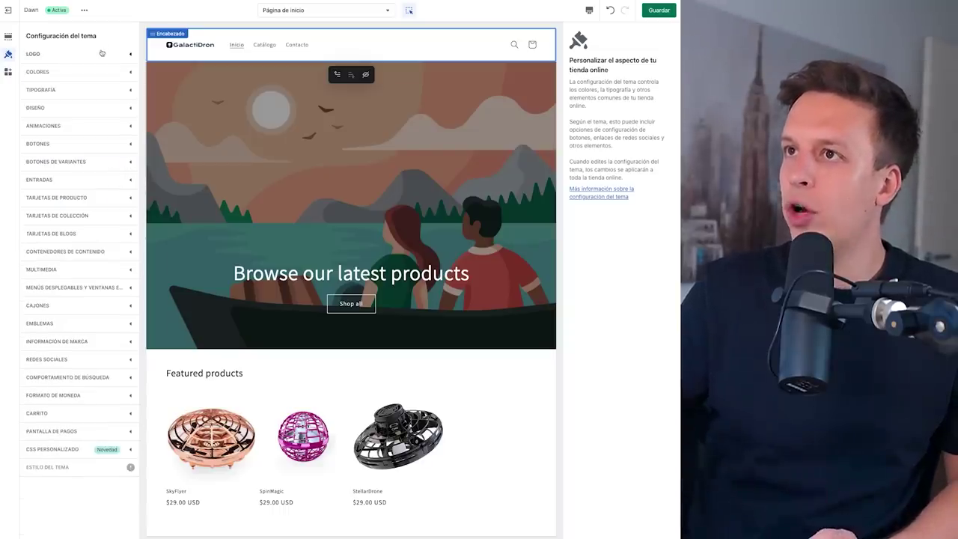
left_click(101, 55)
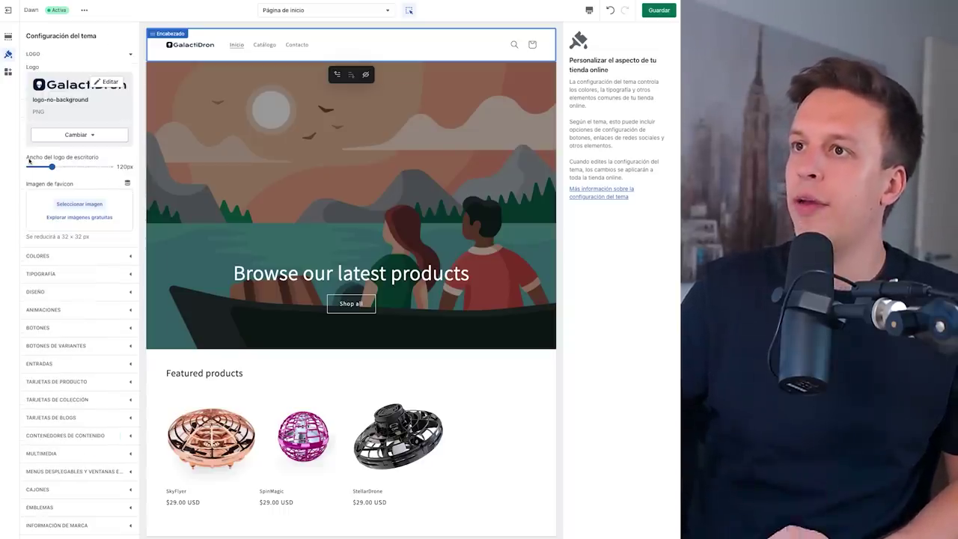
left_click_drag(51, 166, 68, 167)
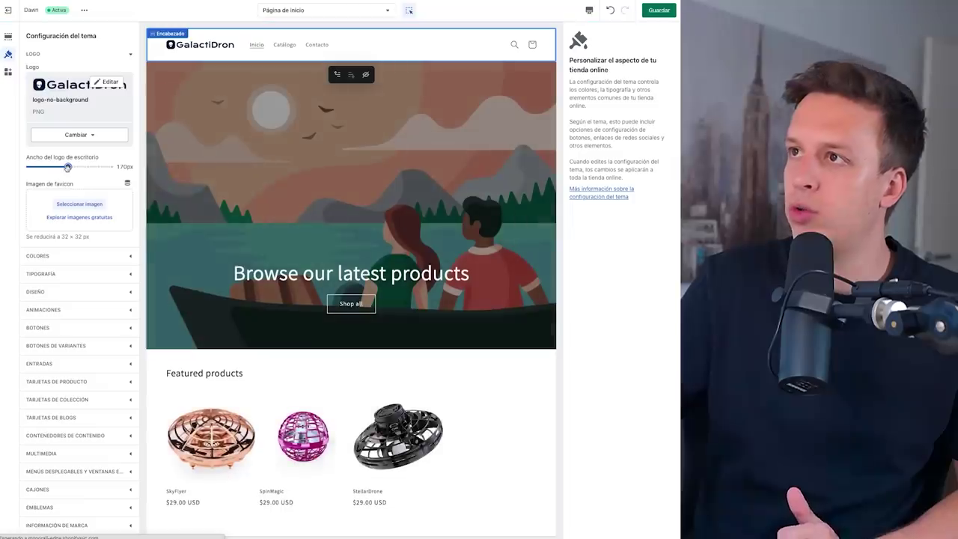
left_click_drag(67, 166, 71, 166)
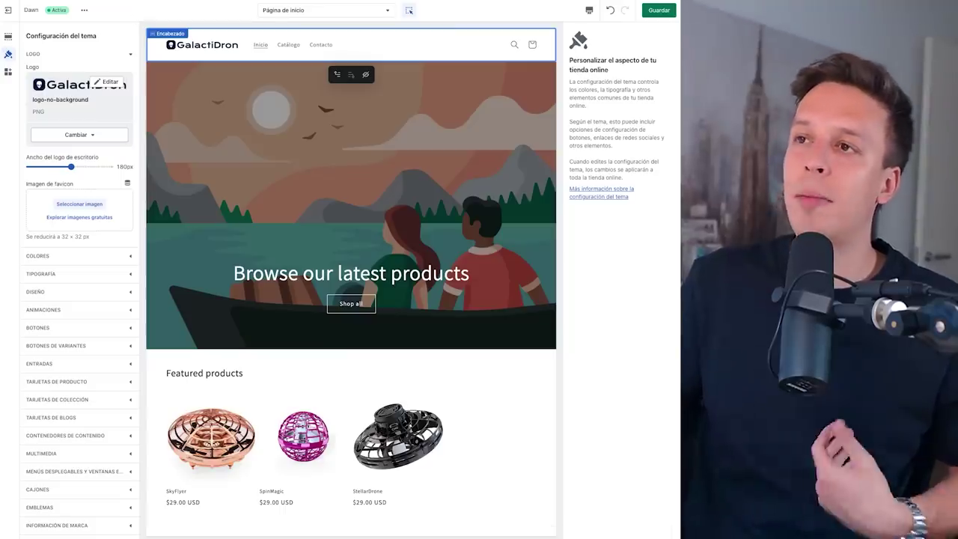
left_click_drag(53, 185, 74, 183)
left_click(80, 185)
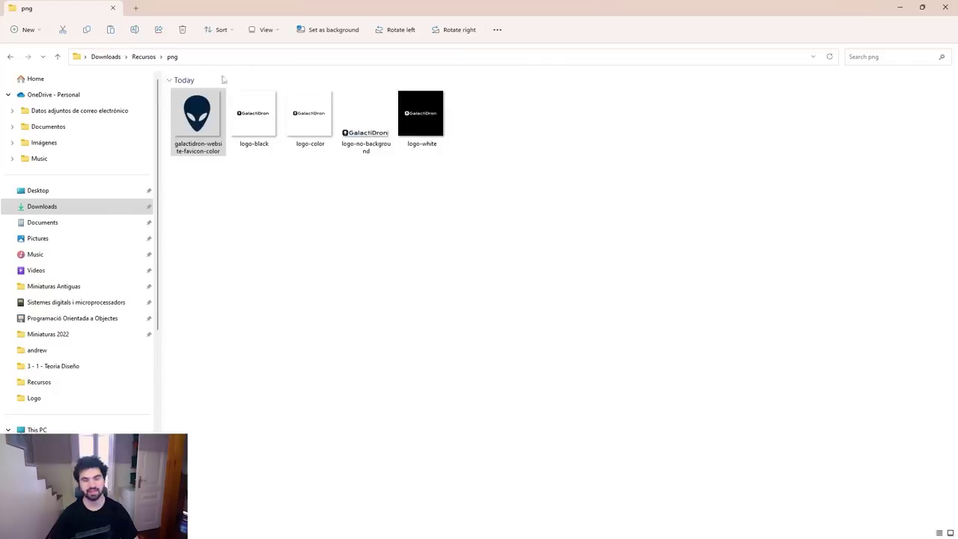
- Read the favicon PNG's Properties Details to confirm 128 x 128 dimensions, then return to favicon.io
left_click(196, 122)
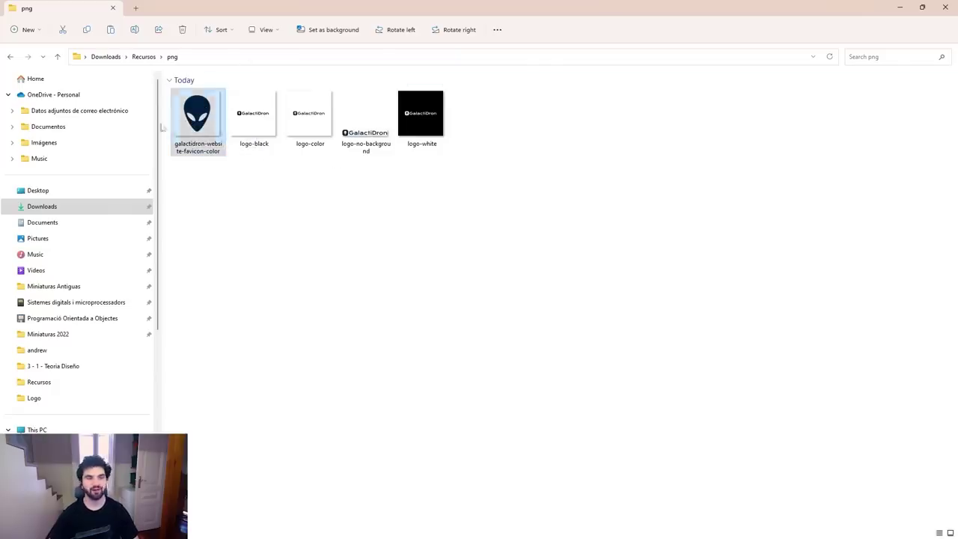
right_click(211, 118)
left_click(268, 276)
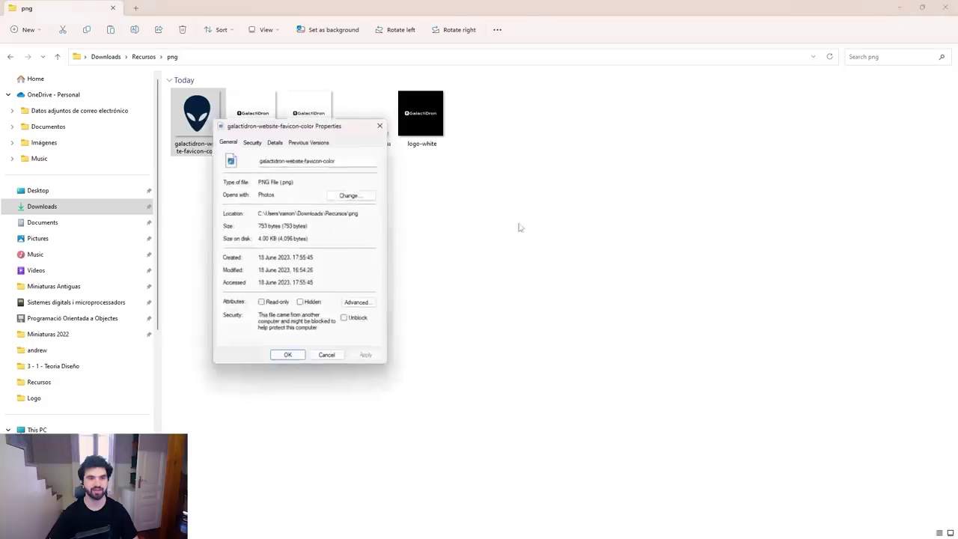
left_click(276, 140)
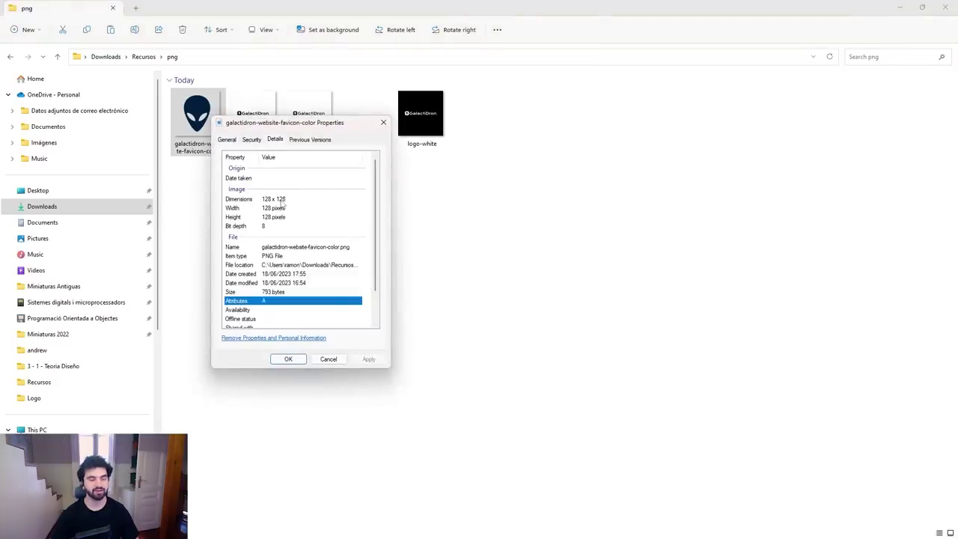
left_click(273, 201)
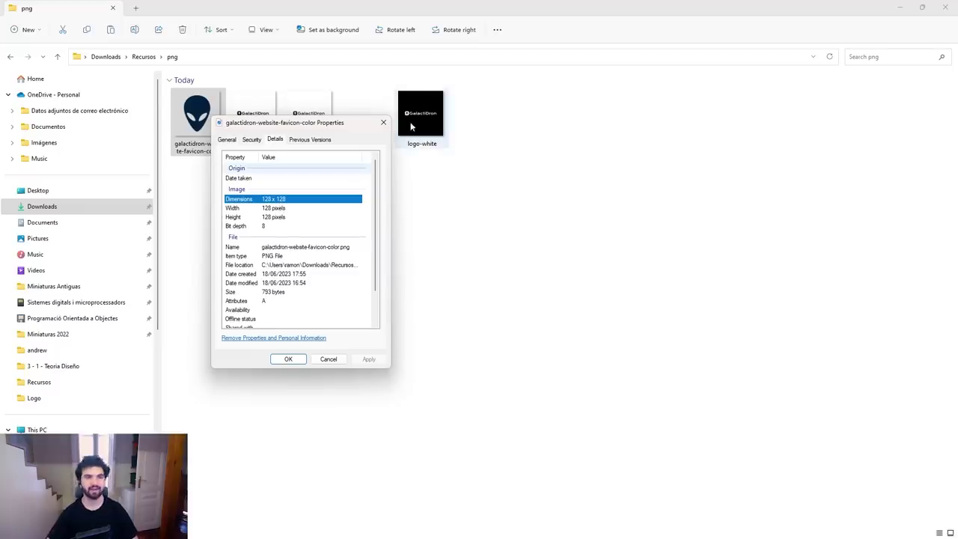
left_click(384, 123)
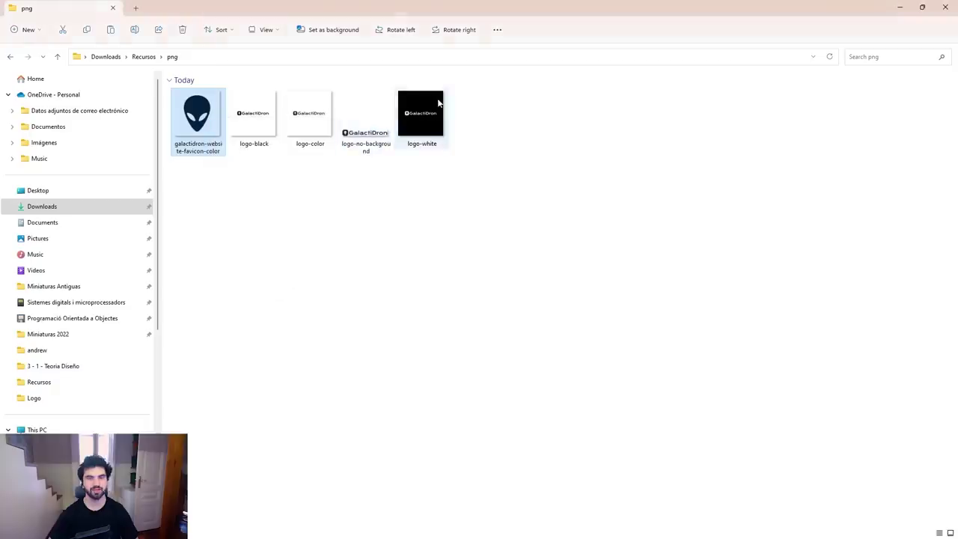
mouse_move(433, 105)
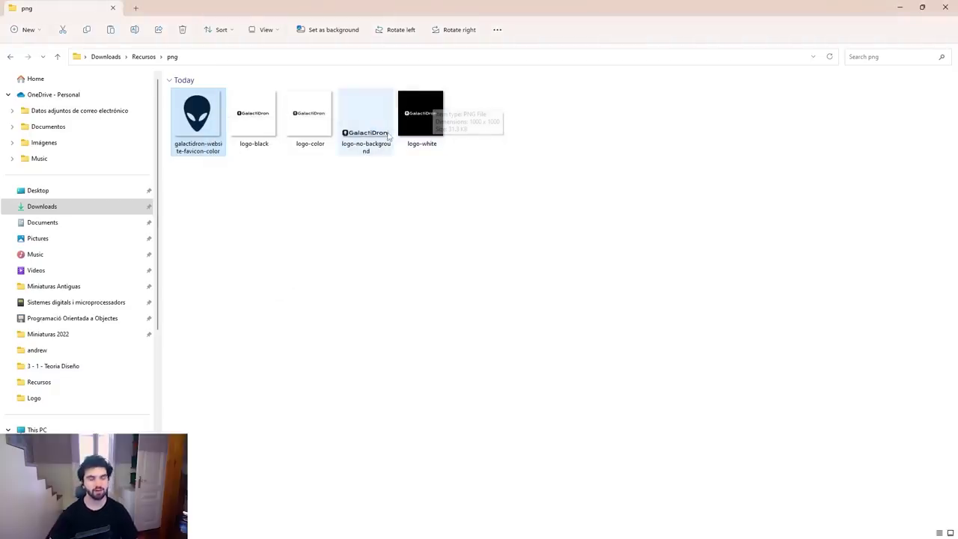
key("alt+Tab")
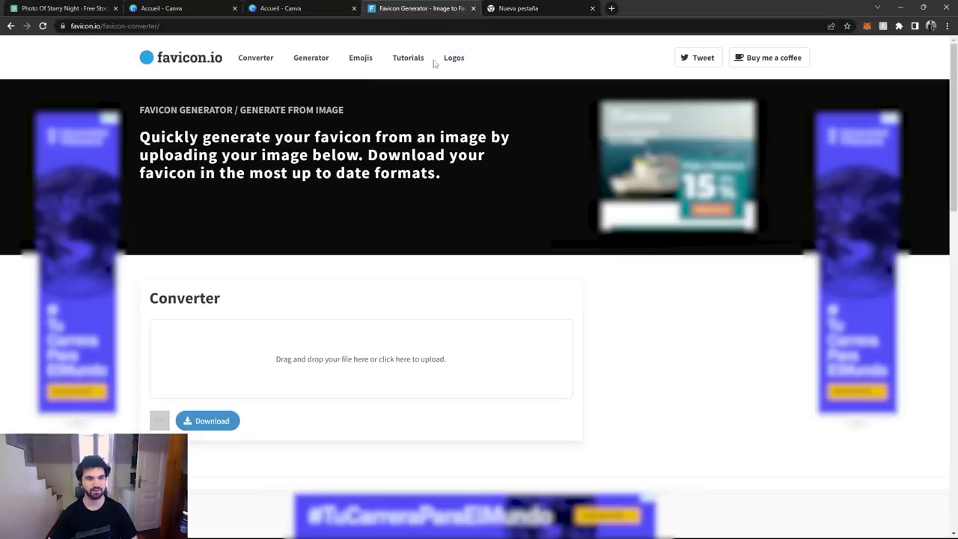
- Convert the alien favicon PNG on favicon.io and save the package as favicon_io in Recursos
key("alt+Tab")
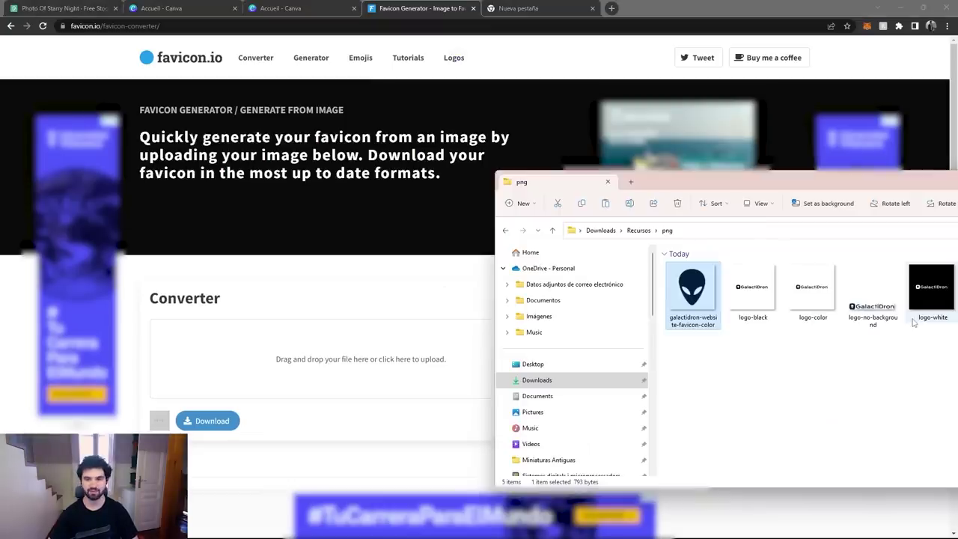
left_click_drag(703, 299, 448, 401)
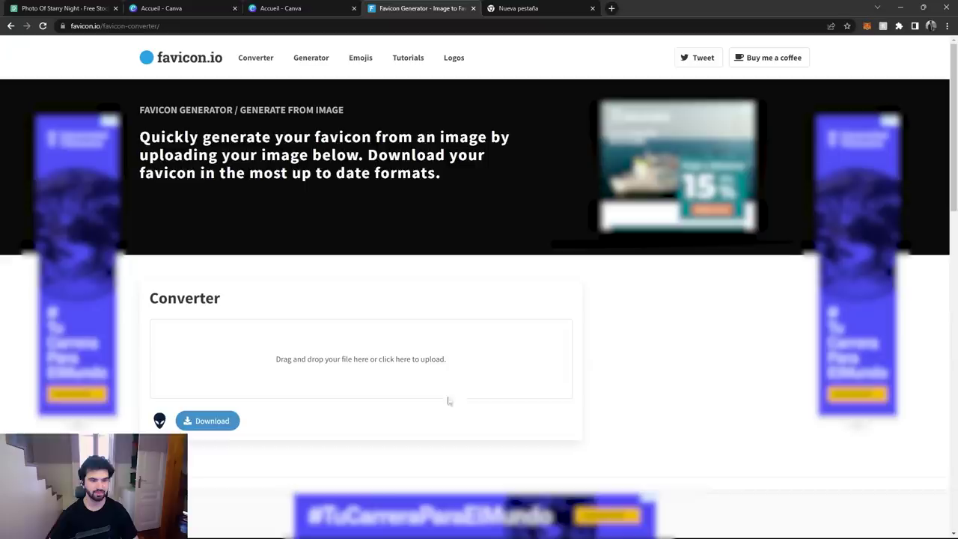
left_click(207, 425)
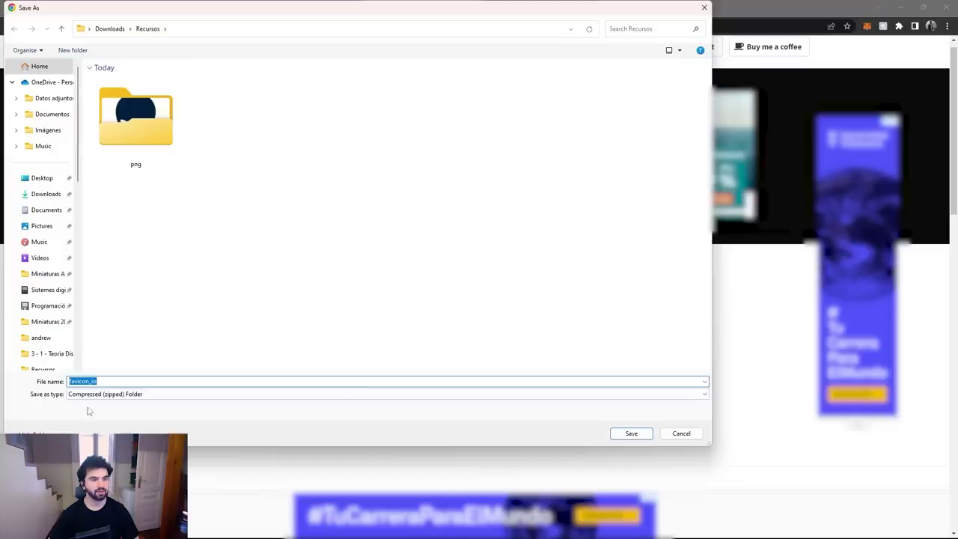
left_click(632, 434)
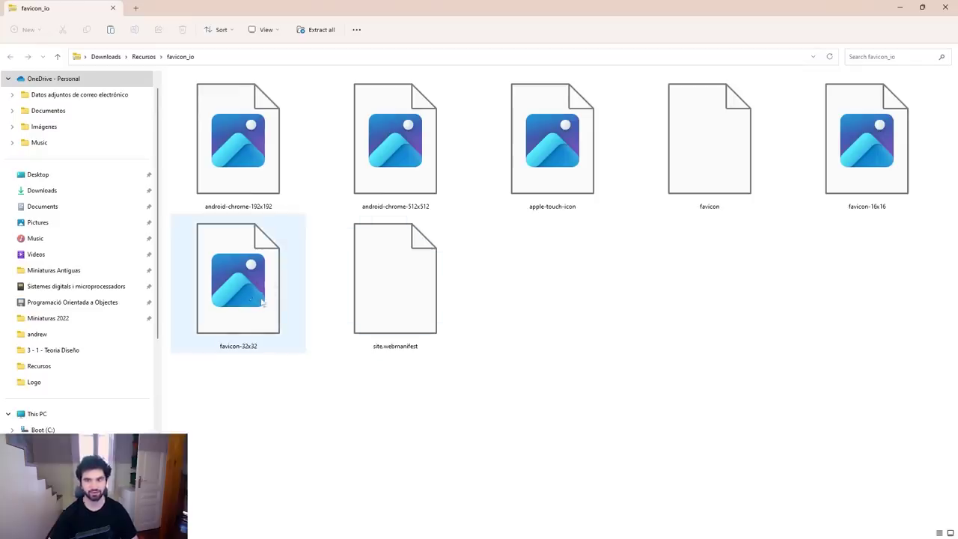
- Go back up to the Recursos folder and select the favicon_io zip
left_click(144, 56)
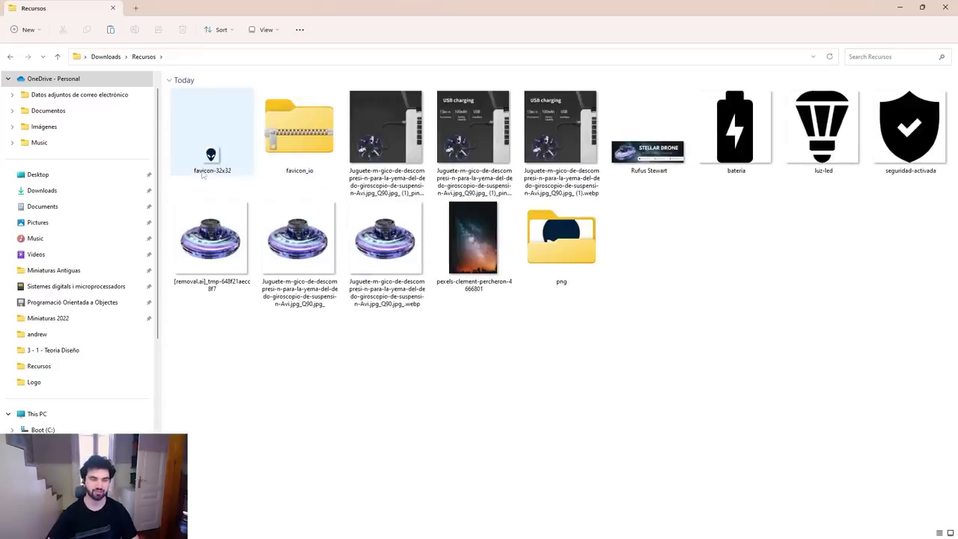
left_click(322, 123)
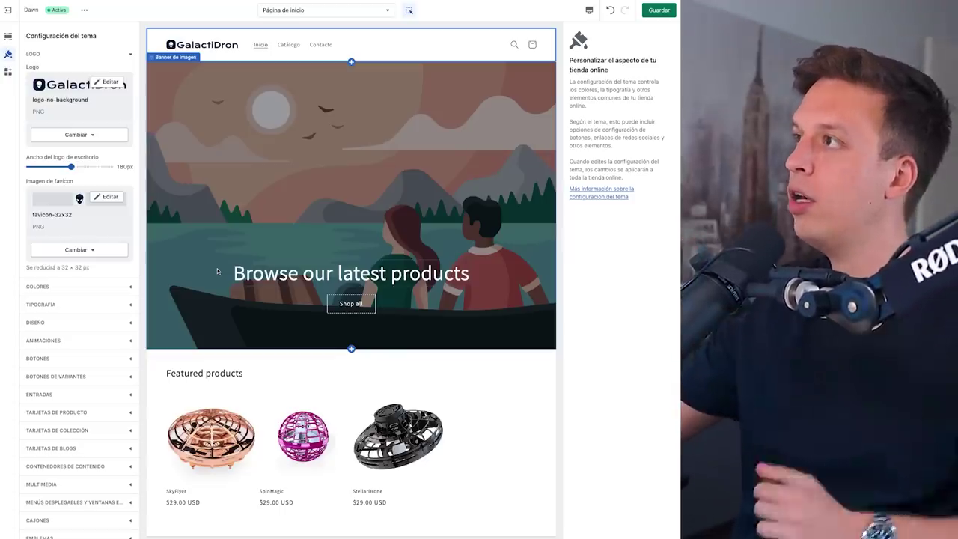
- Save the theme with Guardar and show the Página de inicio sections list
left_click(662, 14)
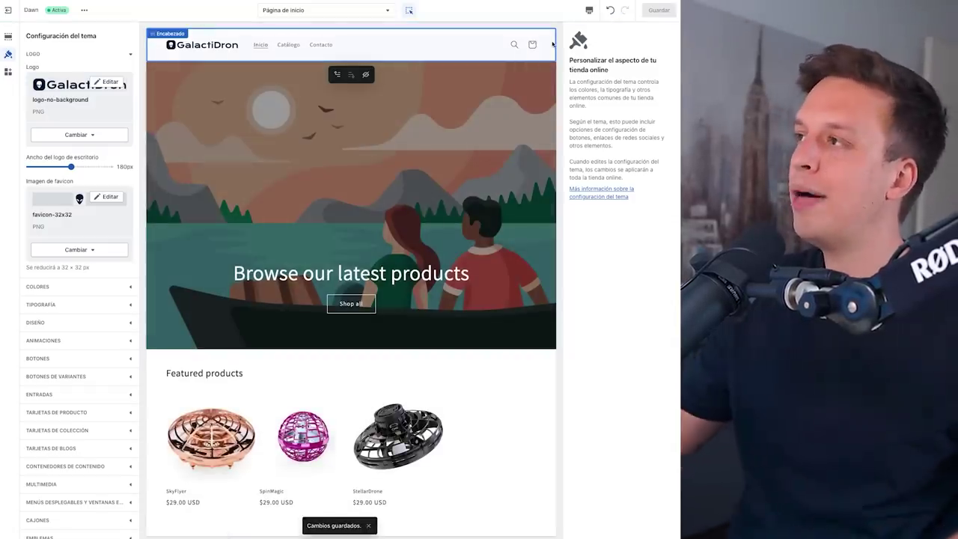
scroll(427, 127, "down", 1)
scroll(427, 127, "up", 1)
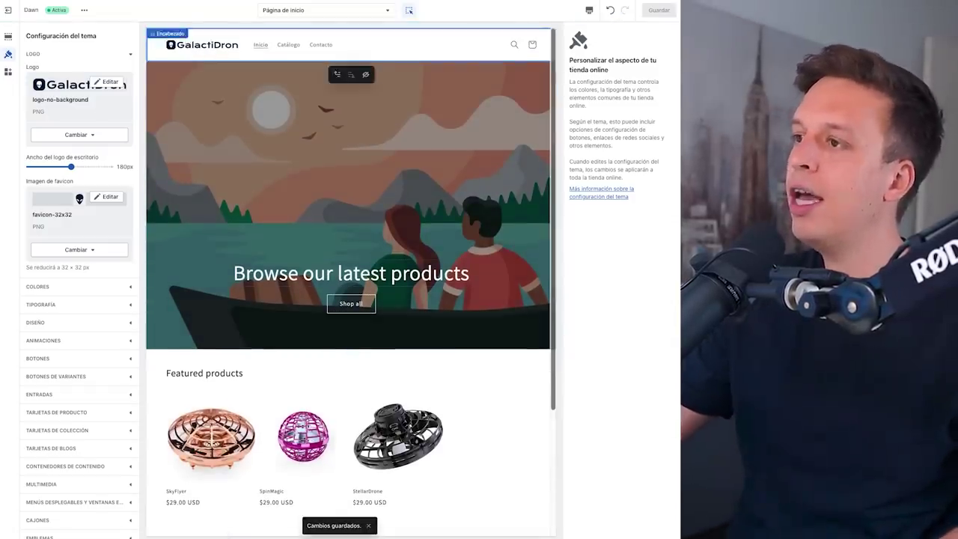
left_click(8, 38)
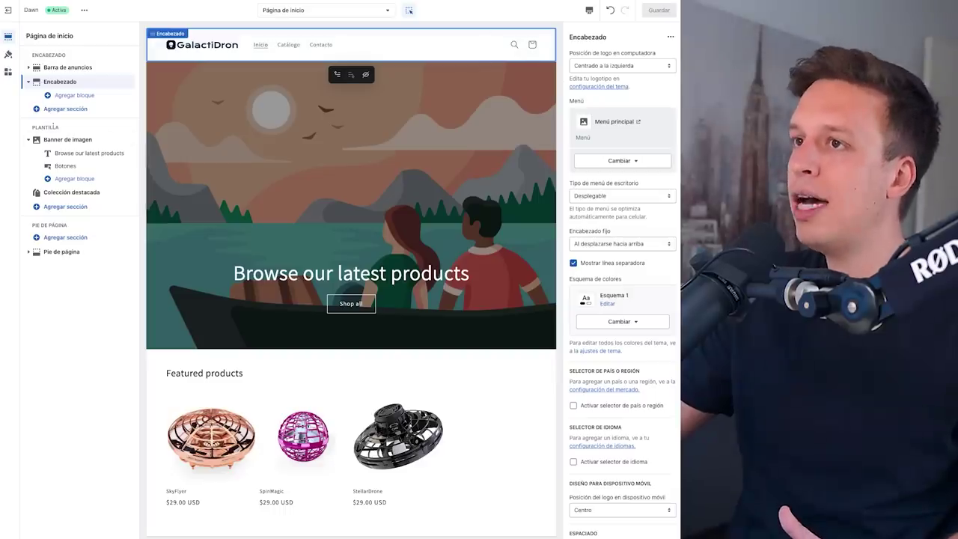
- Collapse the image banner's blocks and view the image banner and featured collection settings
double_click(62, 127)
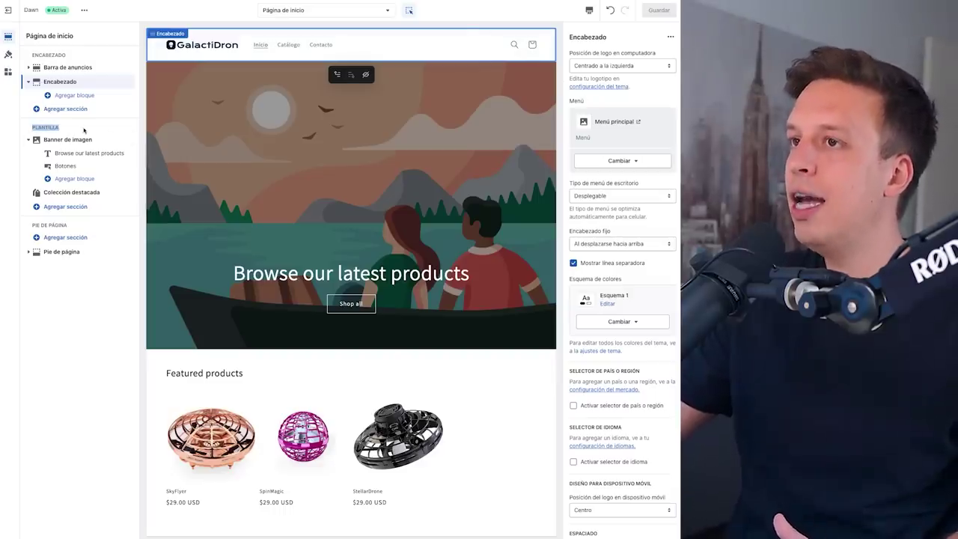
left_click(28, 140)
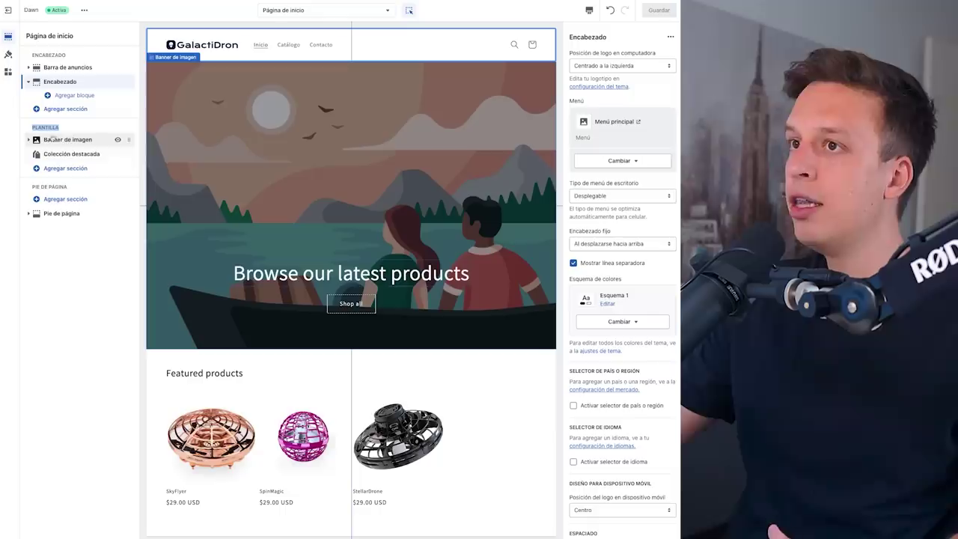
left_click(54, 141)
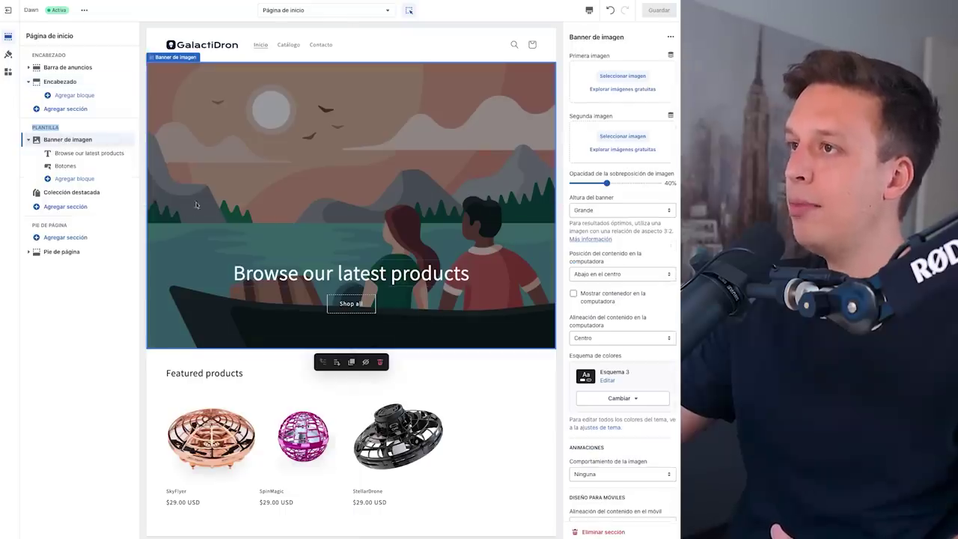
left_click(517, 420)
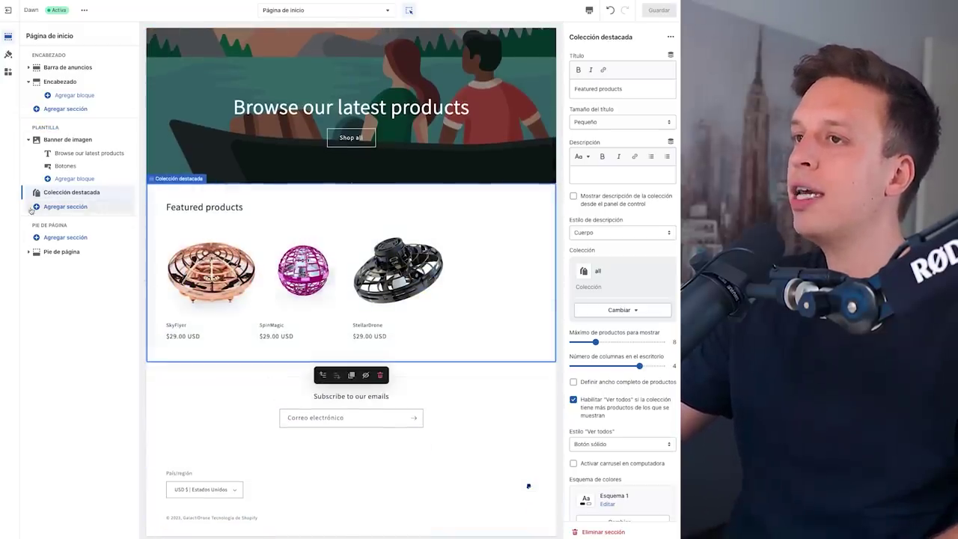
- Browse the Agregar sección picker without adding anything, then open the Banner de imagen settings
left_click(69, 207)
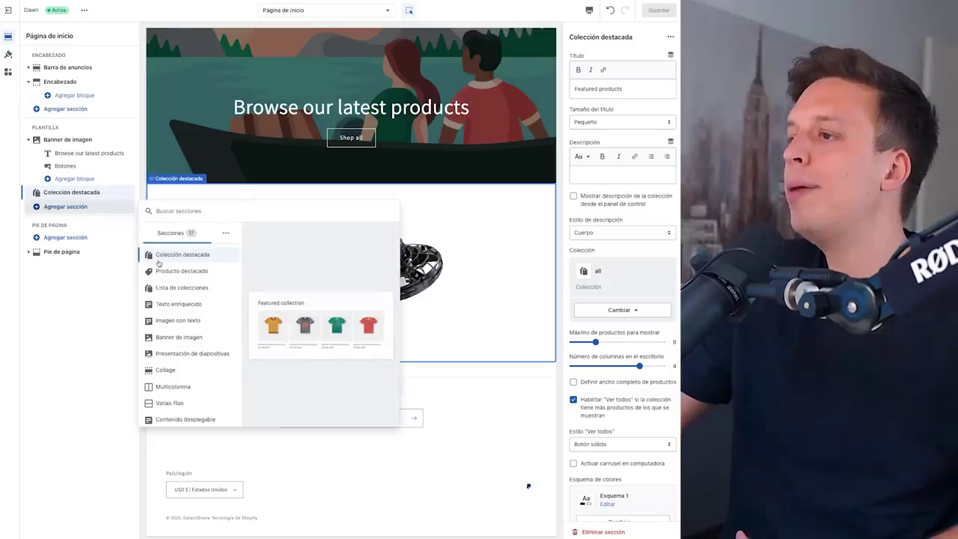
scroll(168, 322, "down", 3)
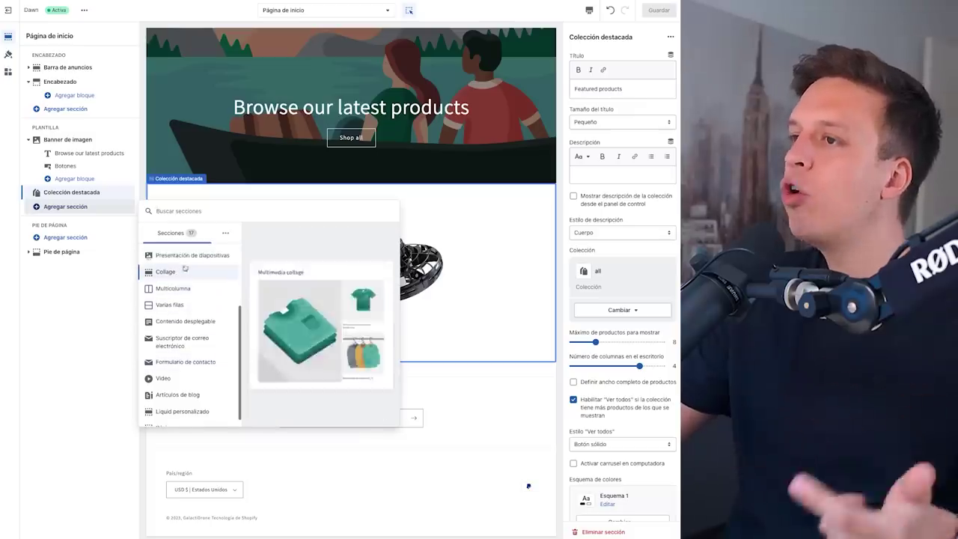
scroll(189, 258, "up", 2)
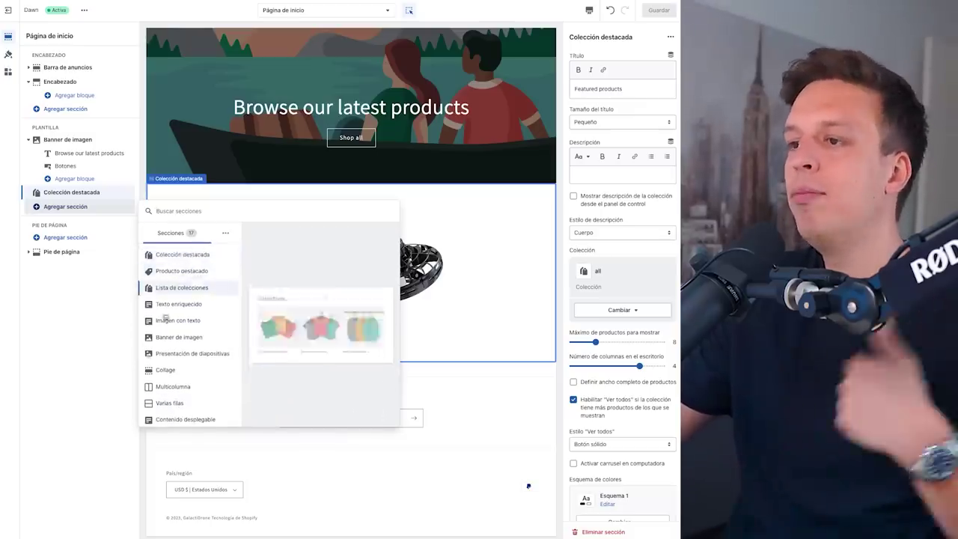
scroll(164, 330, "down", 2)
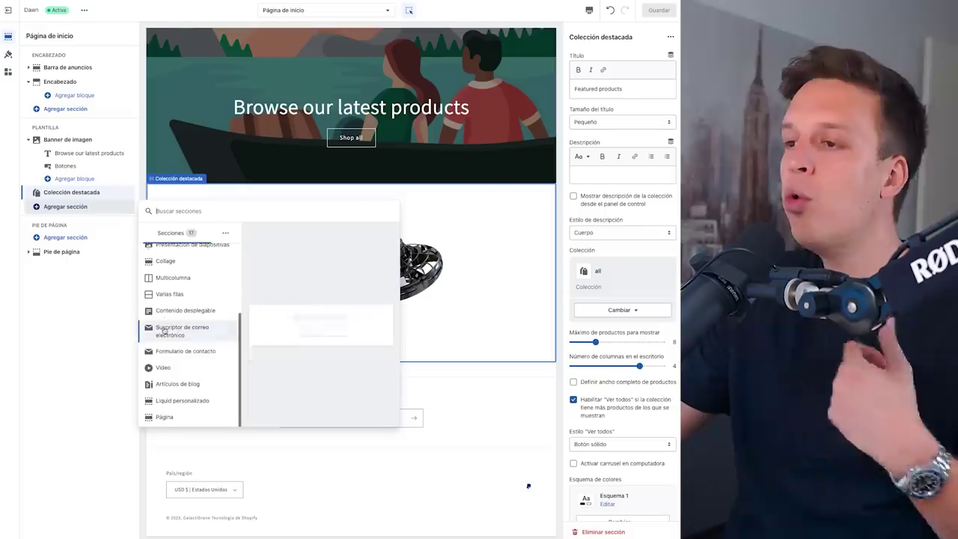
left_click(467, 342)
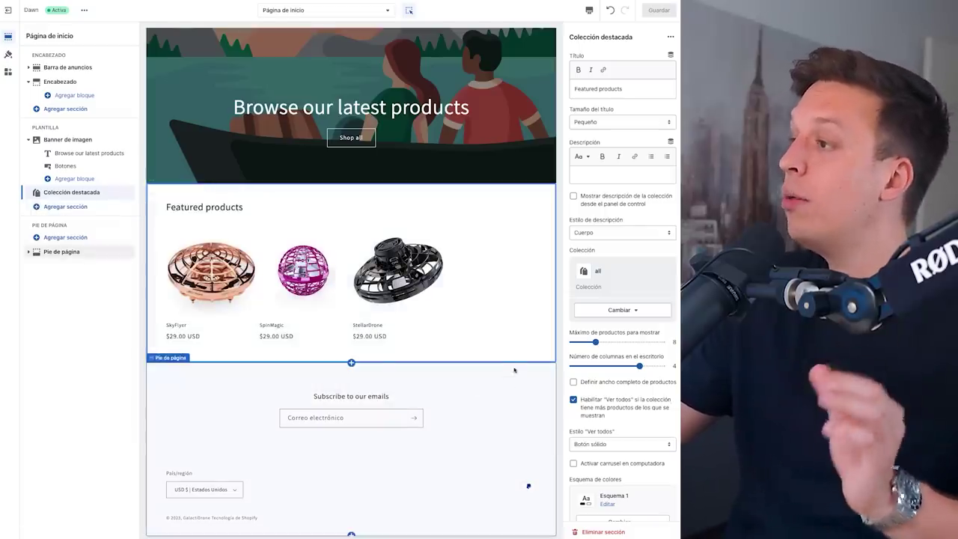
scroll(505, 156, "up", 1)
scroll(506, 156, "up", 3)
left_click(479, 176)
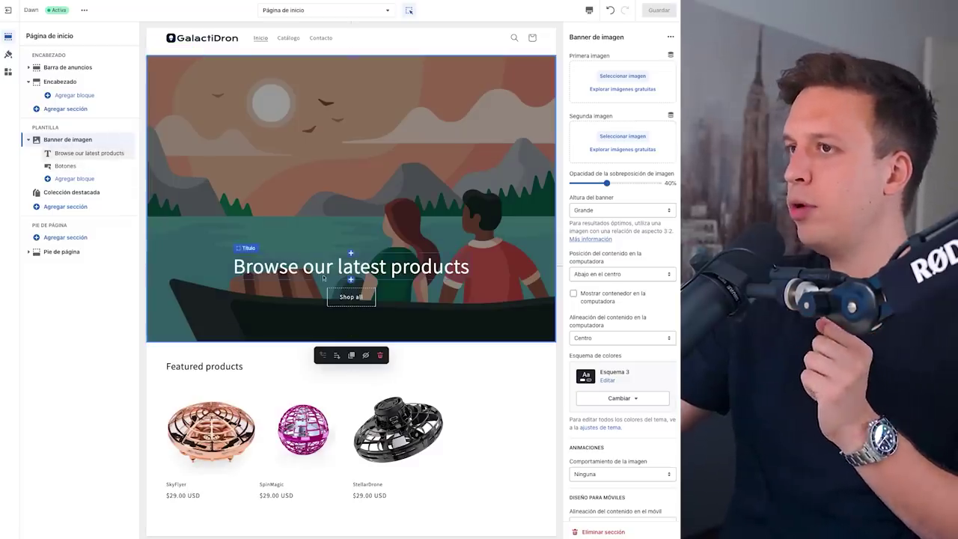
- Inspect the banner's Título and Botones blocks and the heading block's extra options
left_click(82, 152)
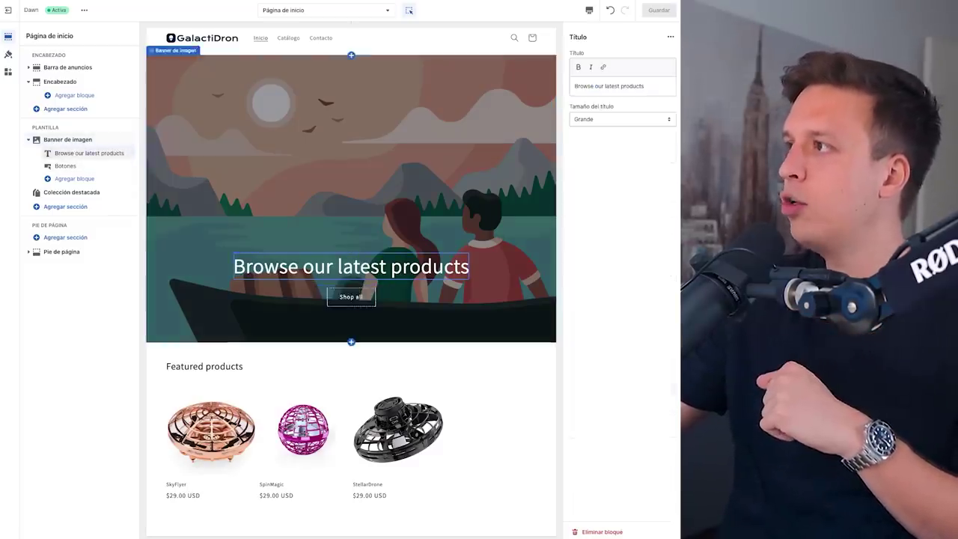
left_click(57, 165)
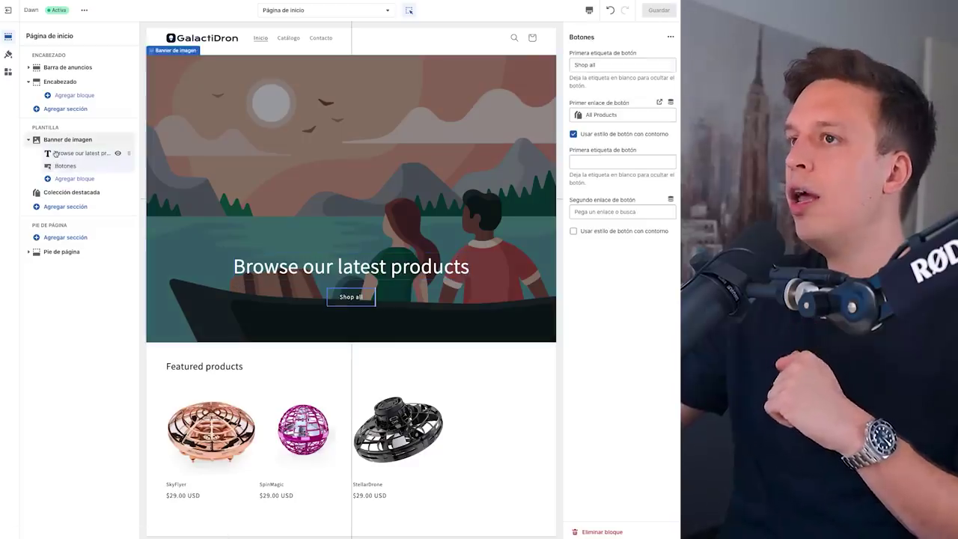
left_click(56, 154)
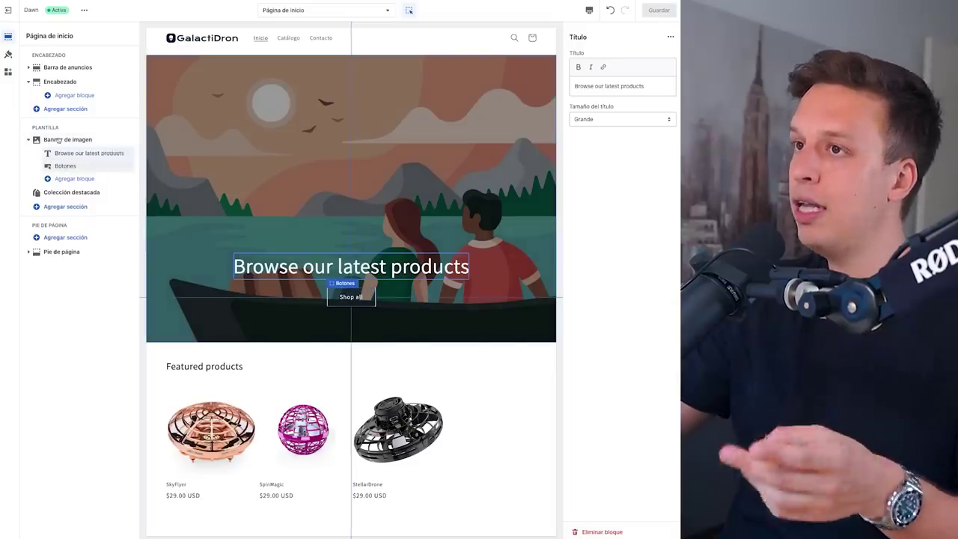
left_click(65, 154)
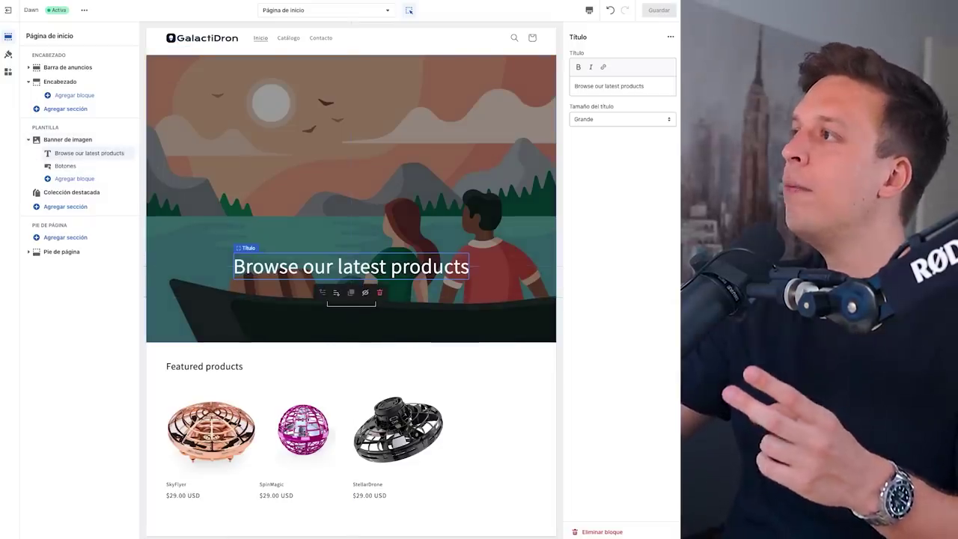
left_click(671, 37)
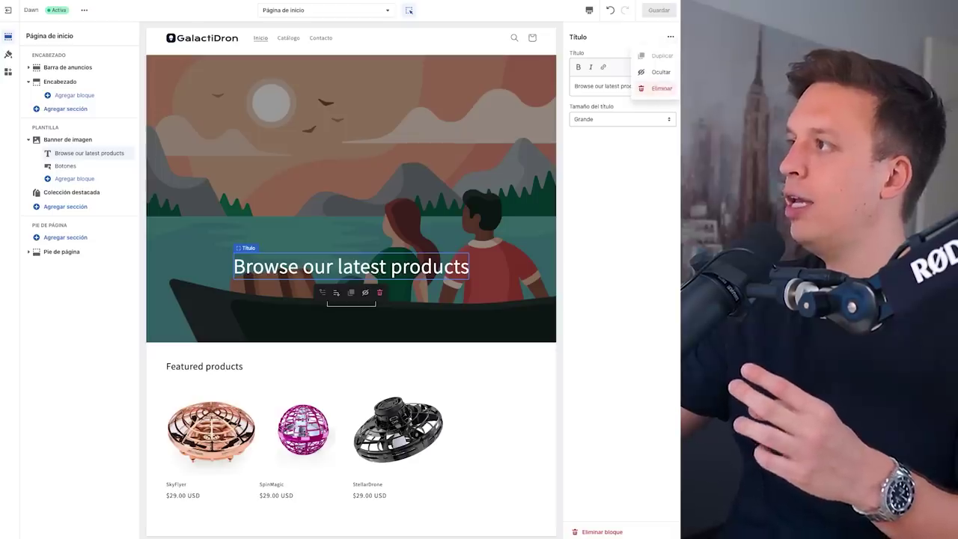
left_click(642, 173)
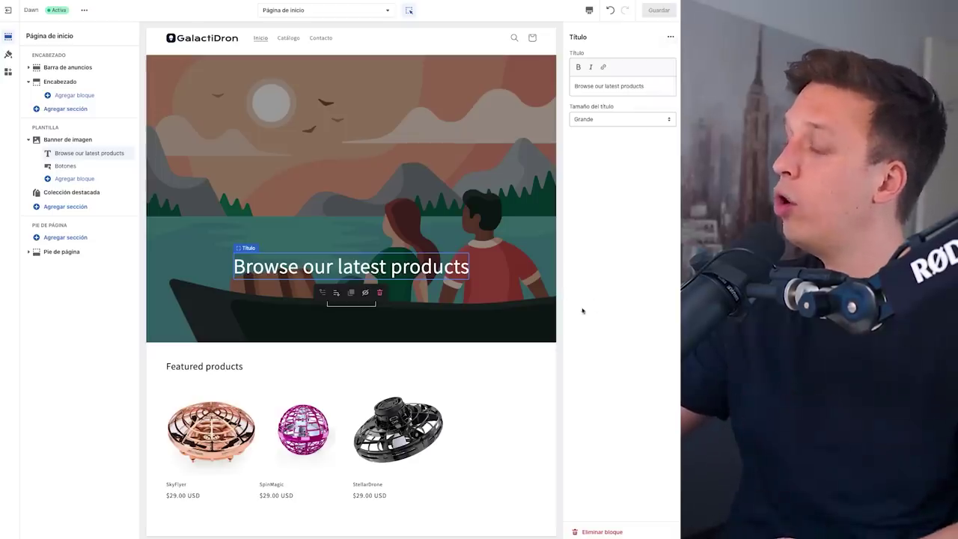
- Delete the 'Browse our latest products' heading and the Shop all buttons block
mouse_move(359, 282)
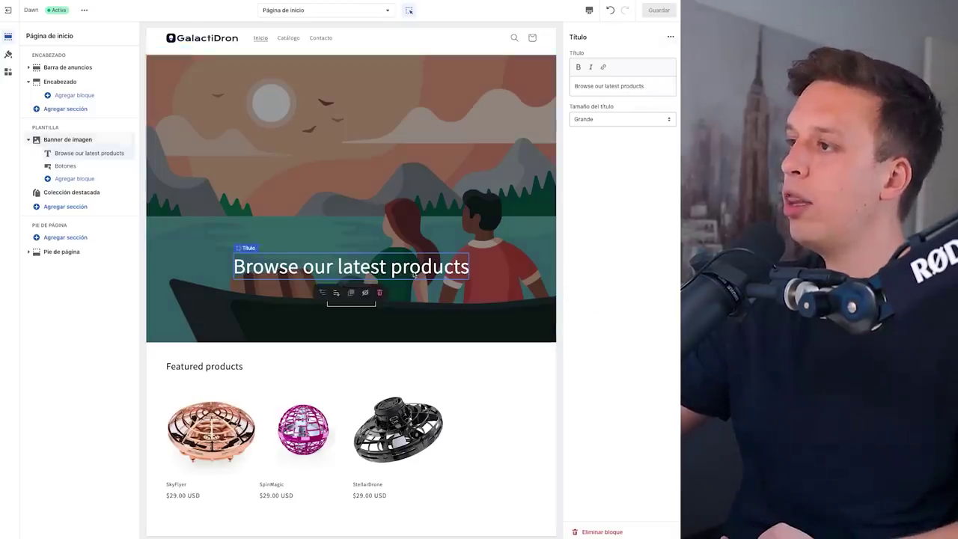
left_click(380, 294)
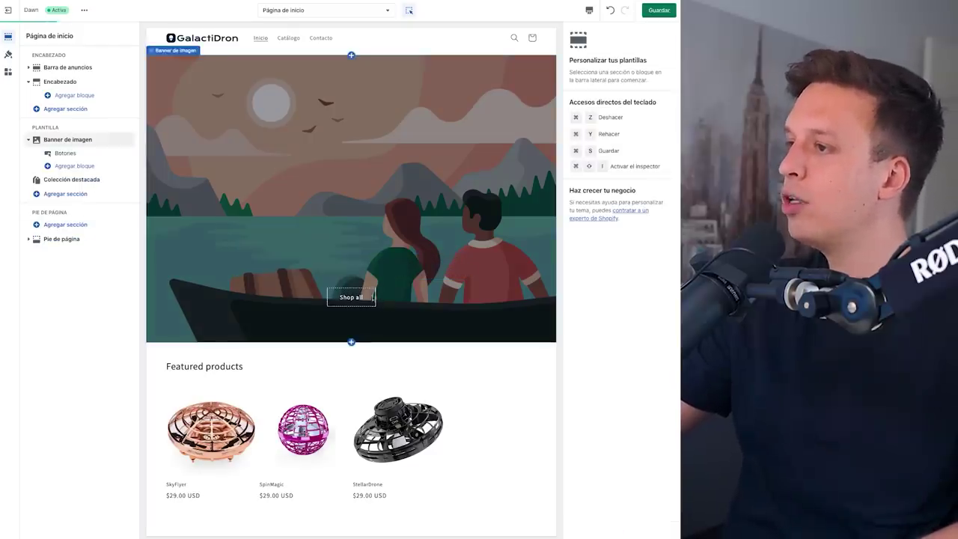
left_click(367, 301)
left_click(379, 320)
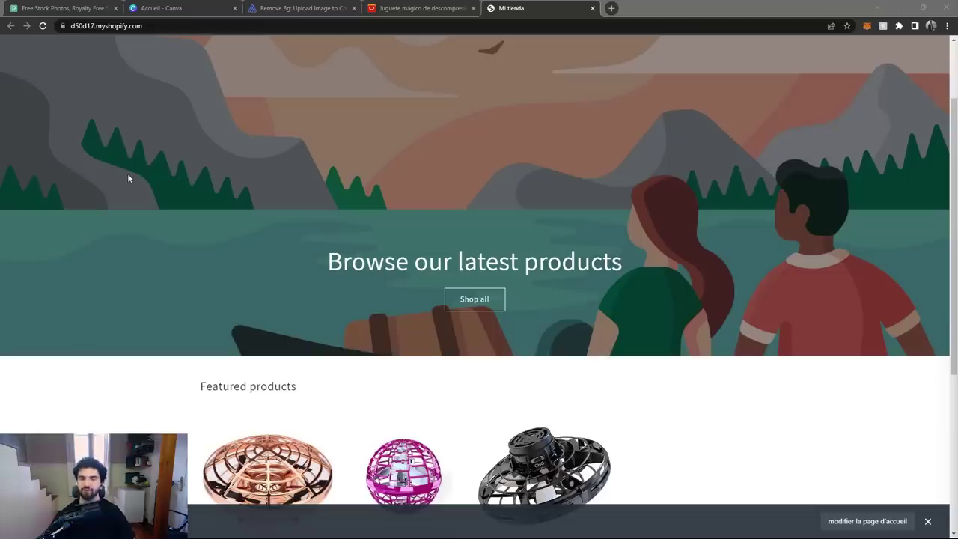
- Search Pexels for 'galaxy' photos
left_click(34, 8)
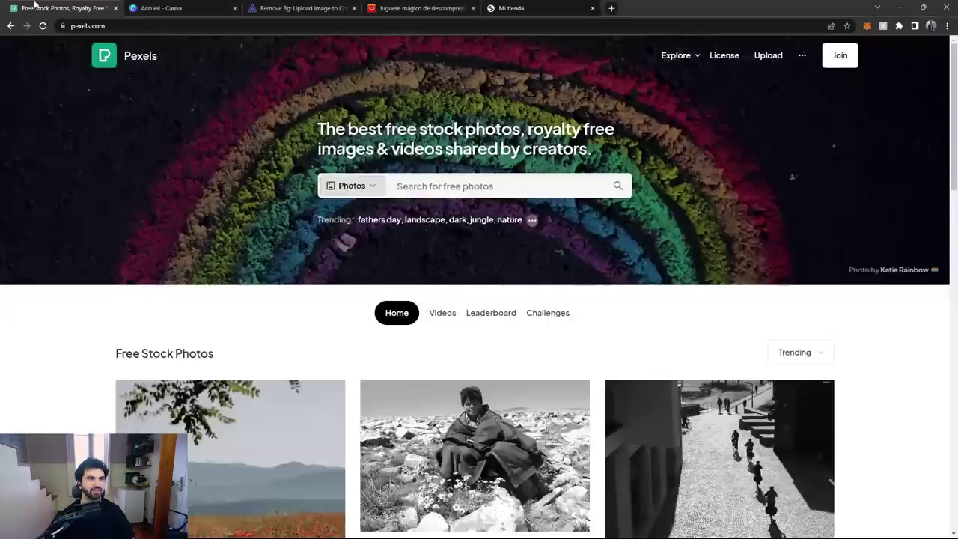
left_click_drag(106, 25, 92, 20)
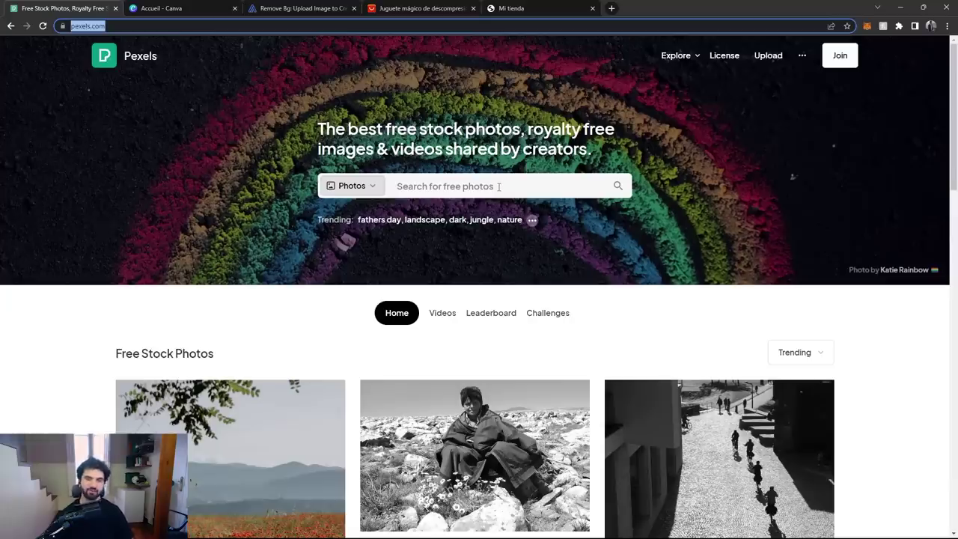
left_click(499, 187)
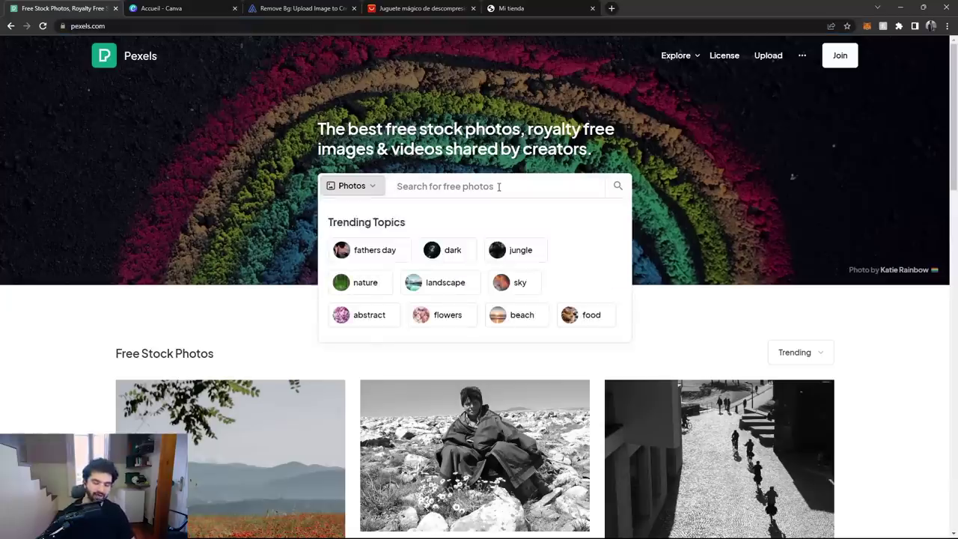
type("galaxy")
key("Return")
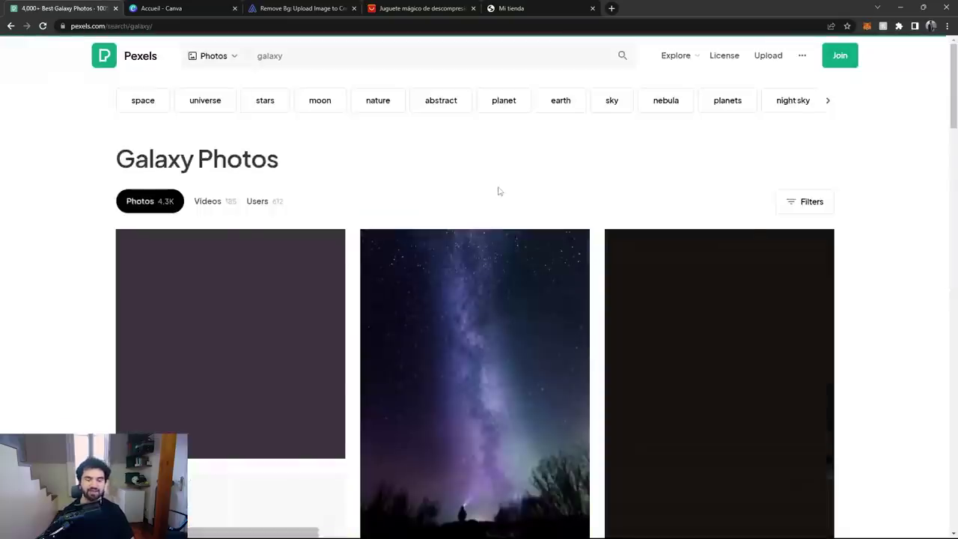
- Scroll through the galaxy results of Milky Way and starry night sky photos
scroll(750, 143, "down", 2)
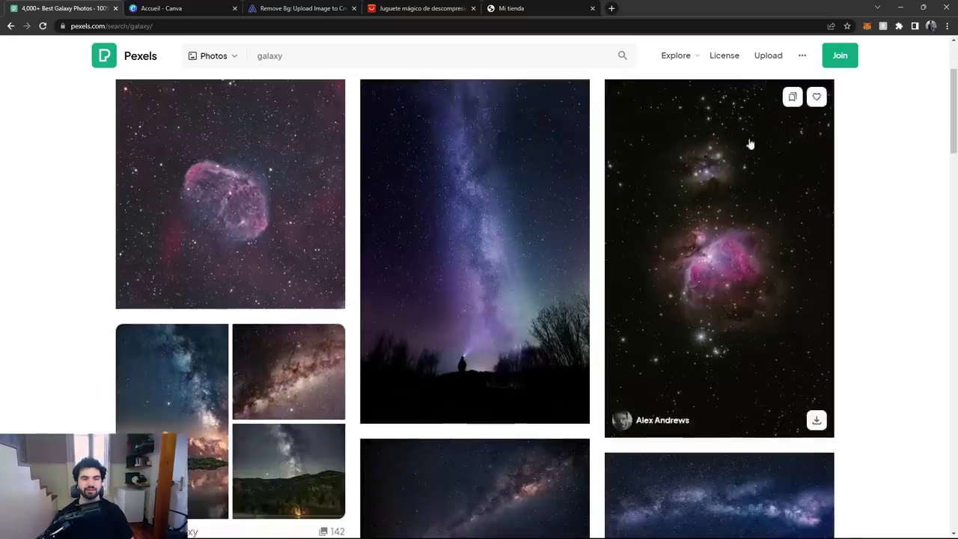
scroll(500, 183, "down", 2)
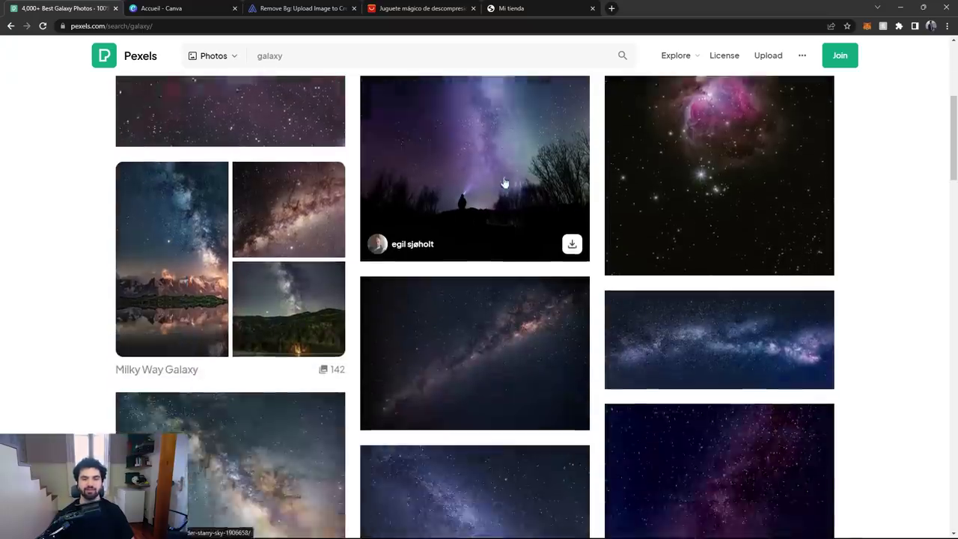
scroll(504, 183, "down", 4)
scroll(681, 289, "up", 2)
scroll(717, 188, "down", 10)
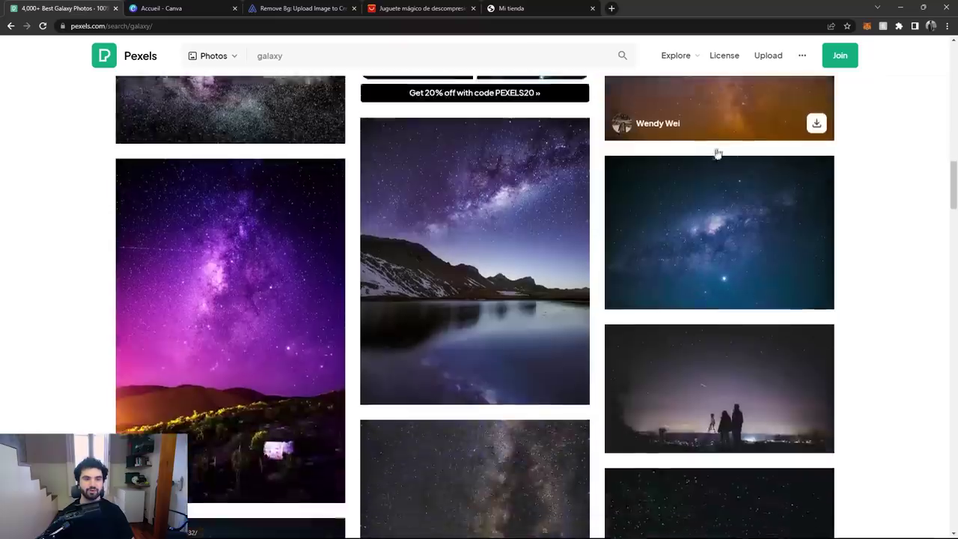
scroll(718, 154, "down", 7)
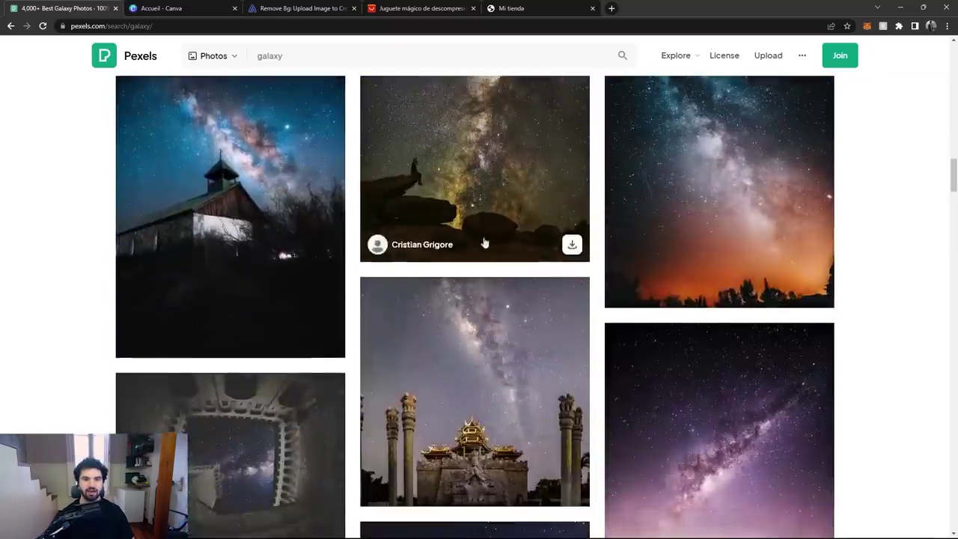
scroll(569, 381, "up", 8)
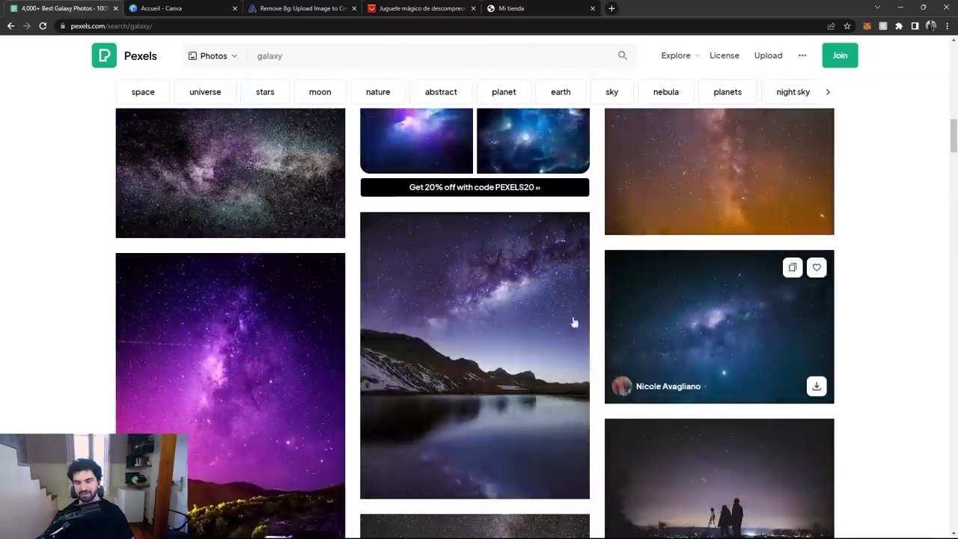
scroll(574, 322, "up", 4)
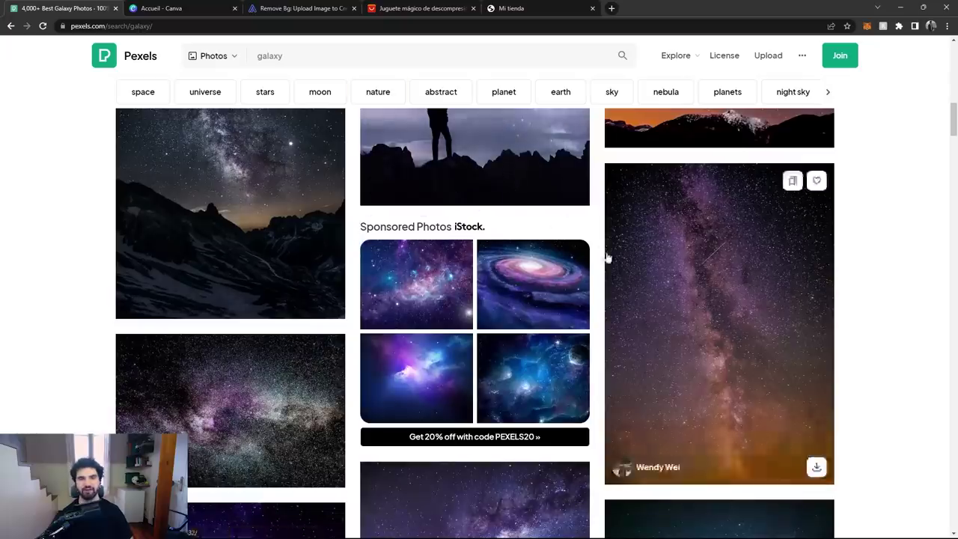
scroll(674, 251, "down", 5)
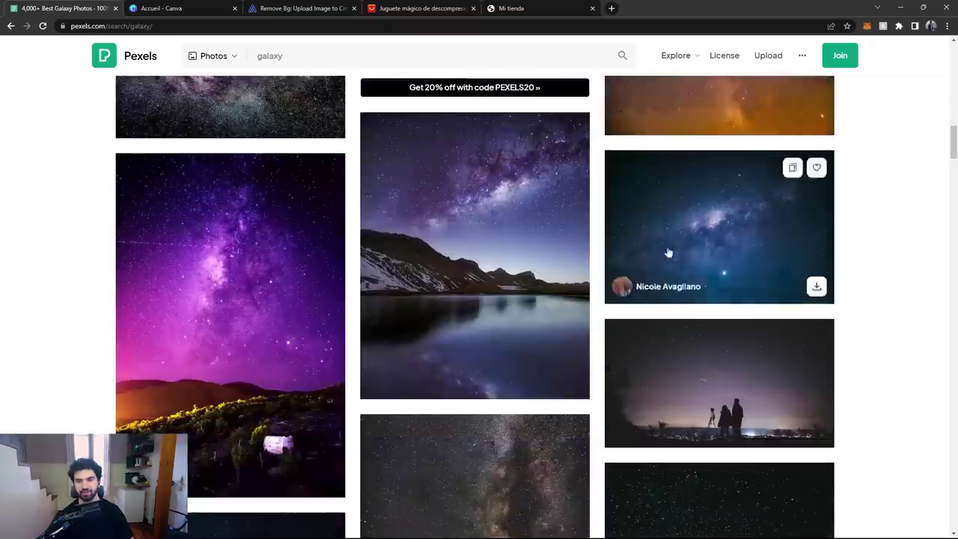
scroll(669, 253, "down", 4)
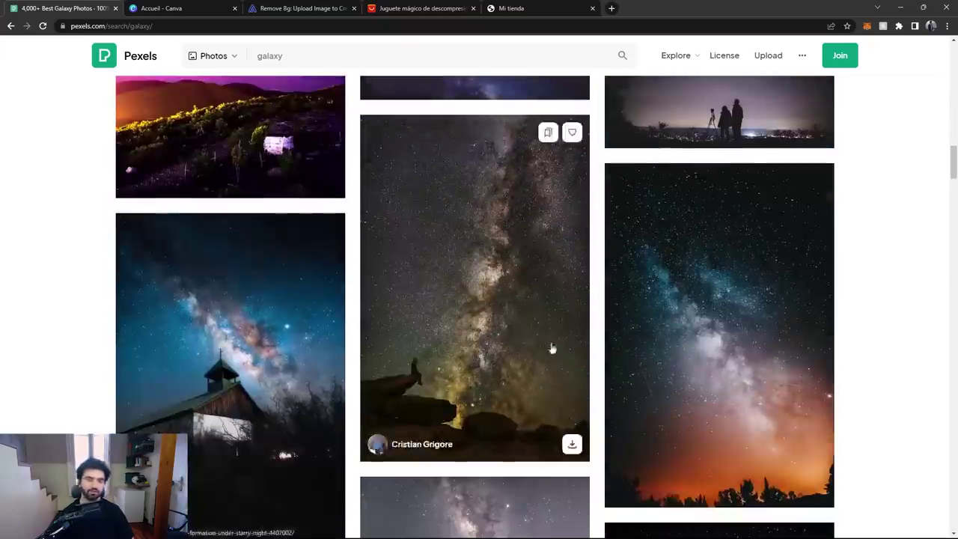
scroll(552, 348, "down", 4)
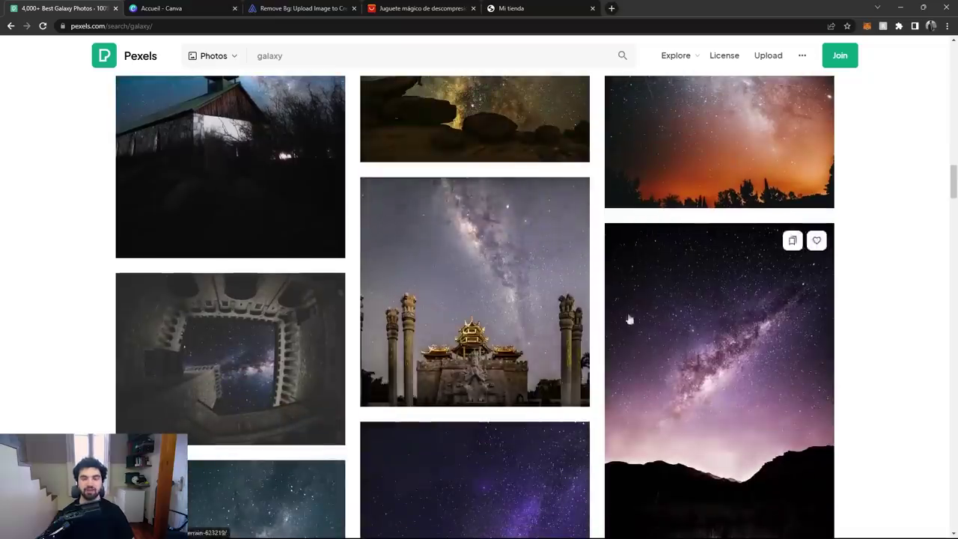
scroll(497, 358, "up", 4)
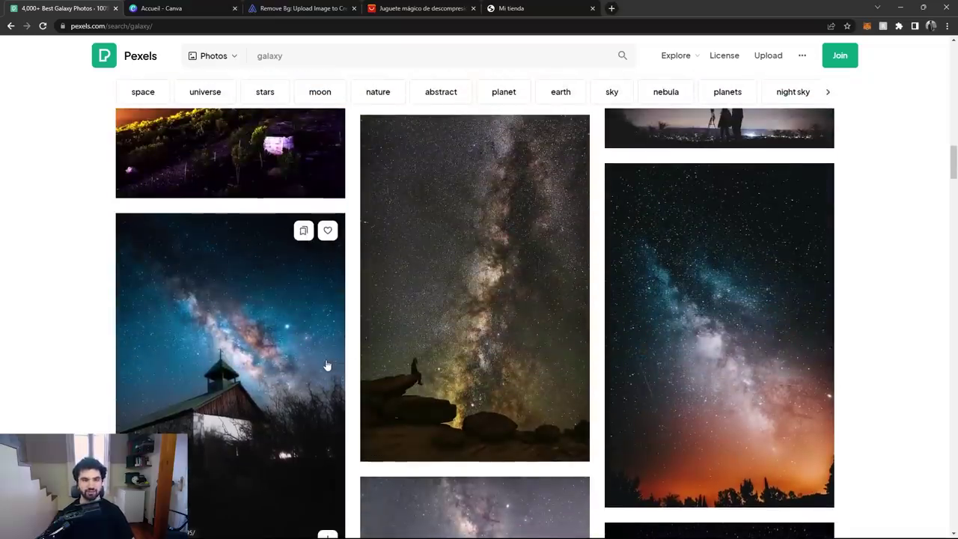
- Check the barn Milky Way photo's download sizes, then return to the Pexels results
left_click(295, 306)
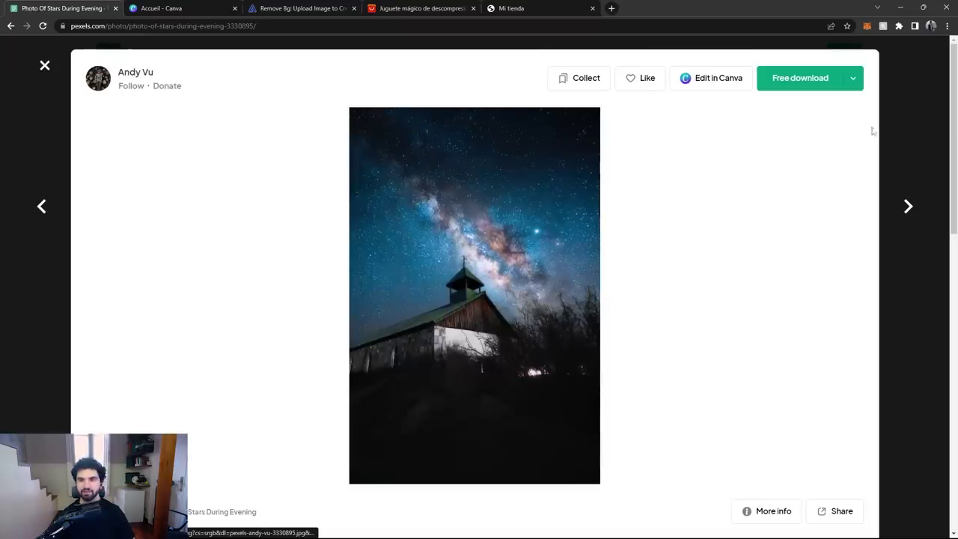
left_click(855, 84)
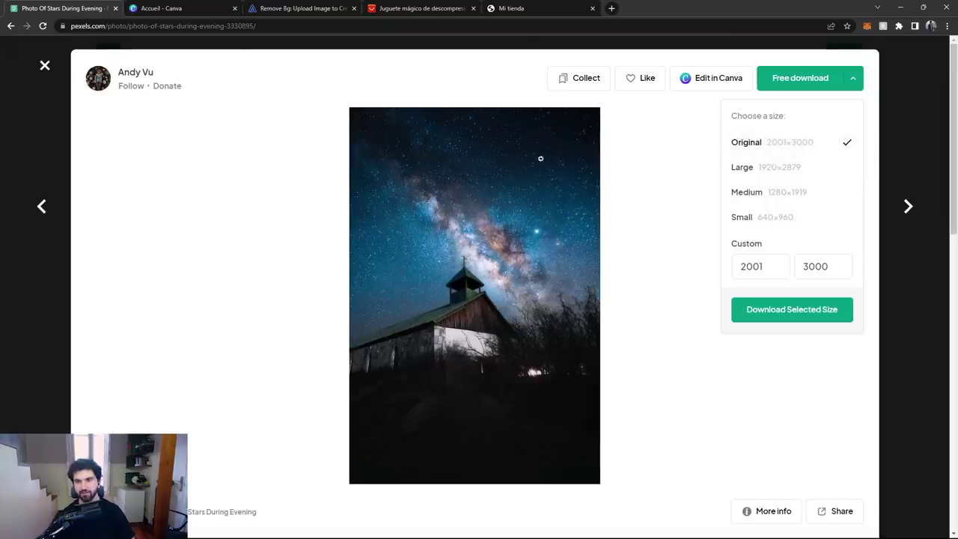
left_click(922, 100)
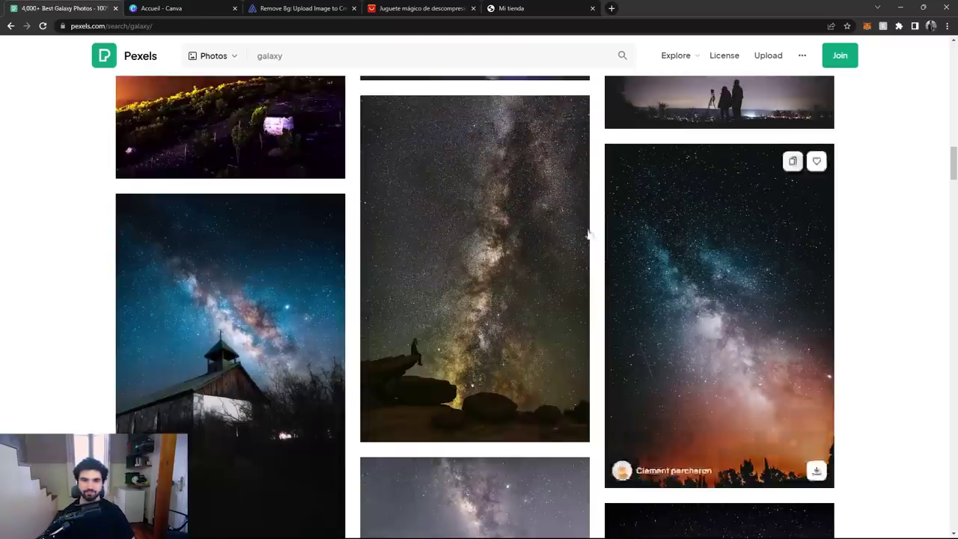
scroll(674, 175, "down", 3)
scroll(692, 193, "up", 2)
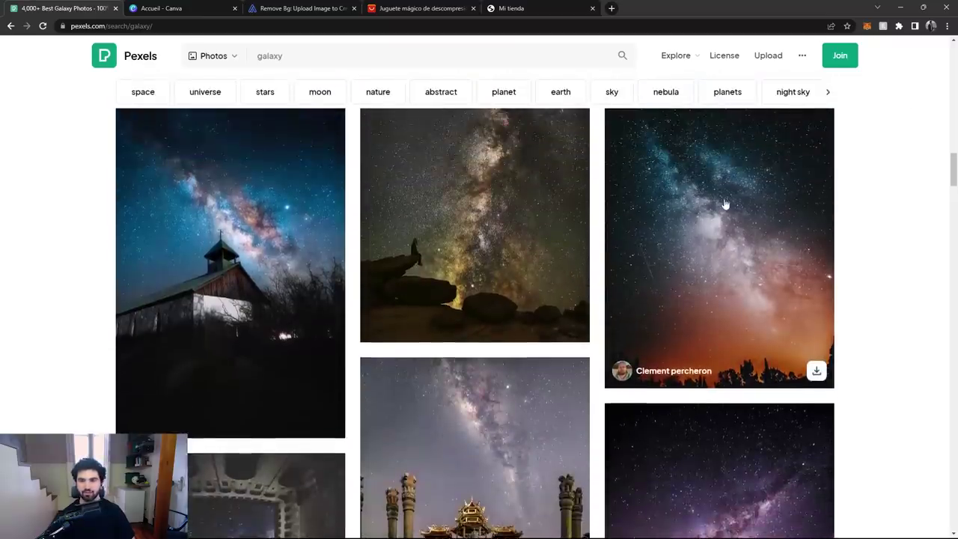
scroll(727, 205, "up", 1)
- Download the starry-night orange-horizon photo at original 3968×5952 size into Recursos
left_click(724, 240)
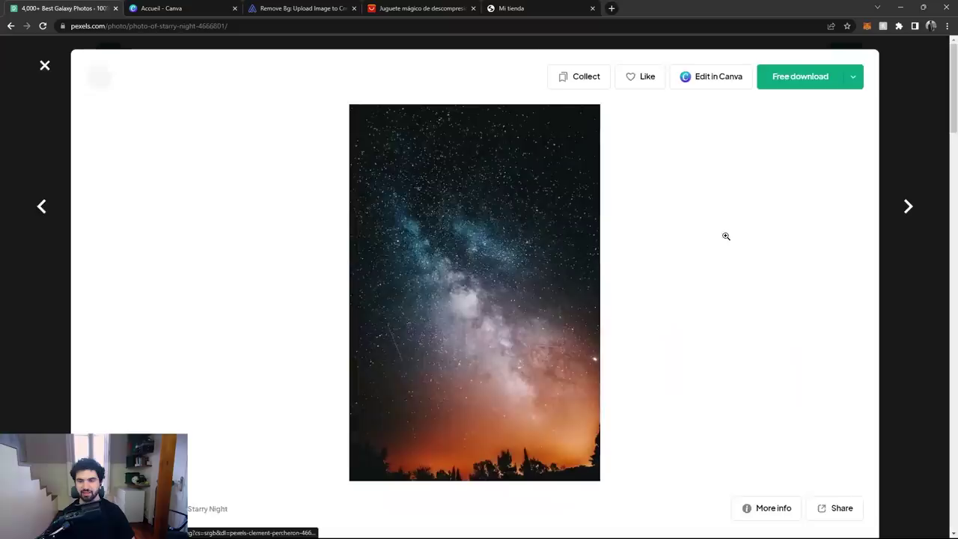
left_click(854, 79)
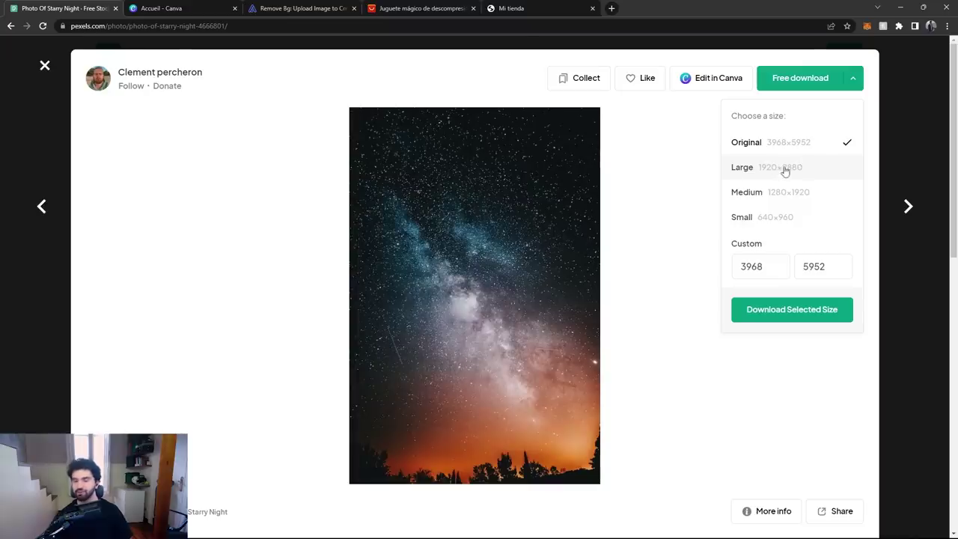
left_click(791, 310)
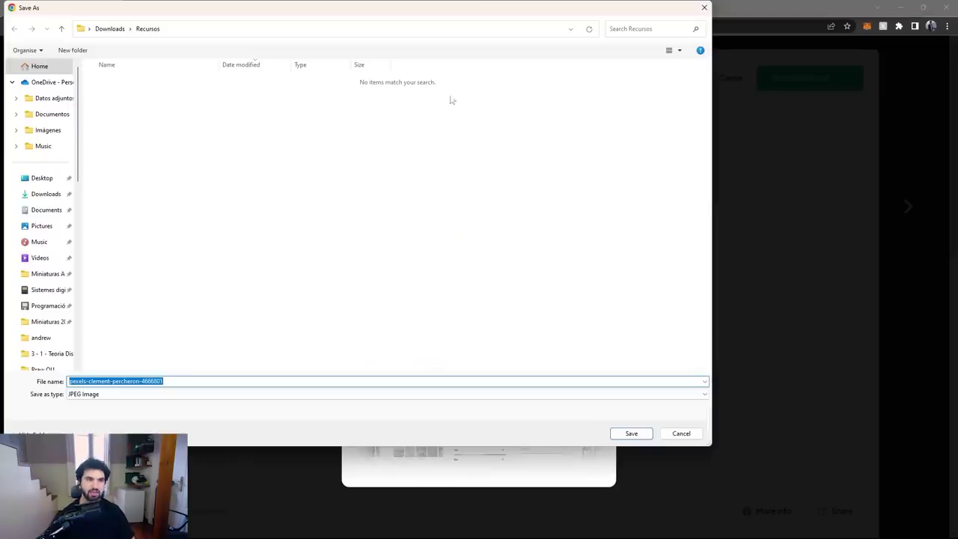
left_click(627, 433)
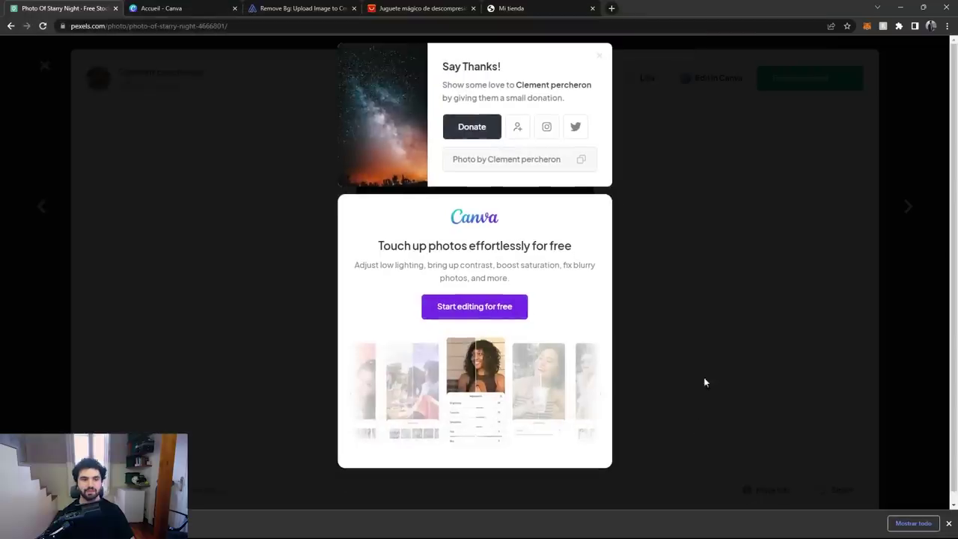
left_click(948, 524)
left_click(603, 75)
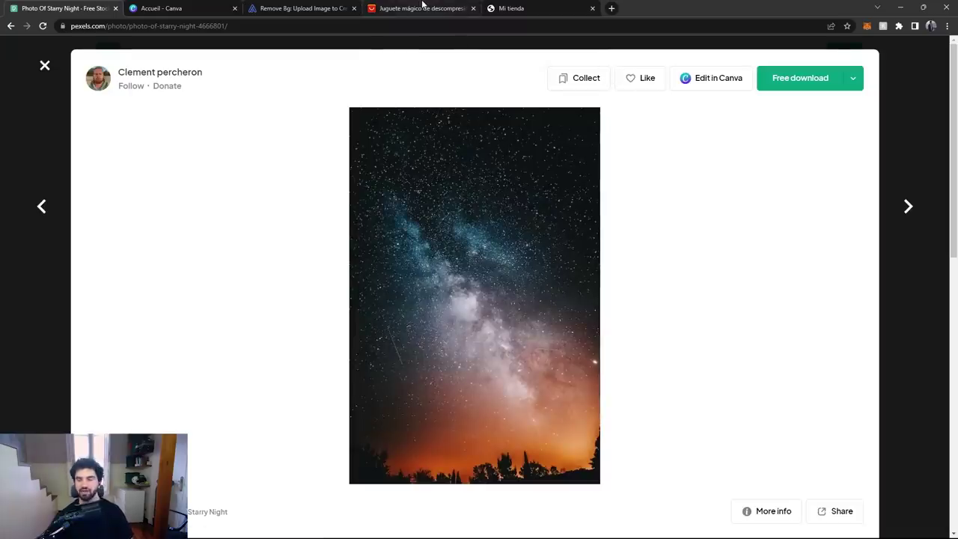
left_click(423, 7)
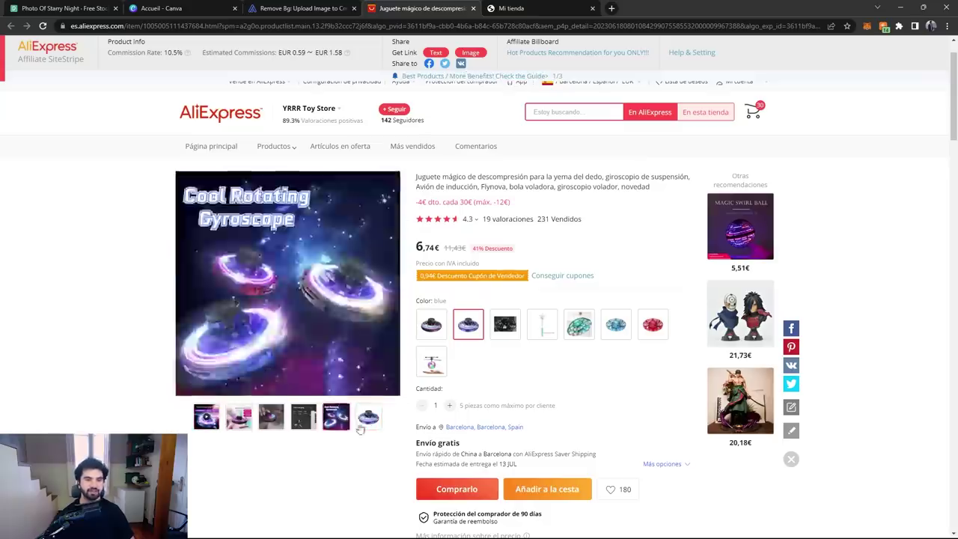
- Save the AliExpress gyroscope drone product image as a WEBP into Downloads > Recursos
right_click(316, 293)
left_click(352, 309)
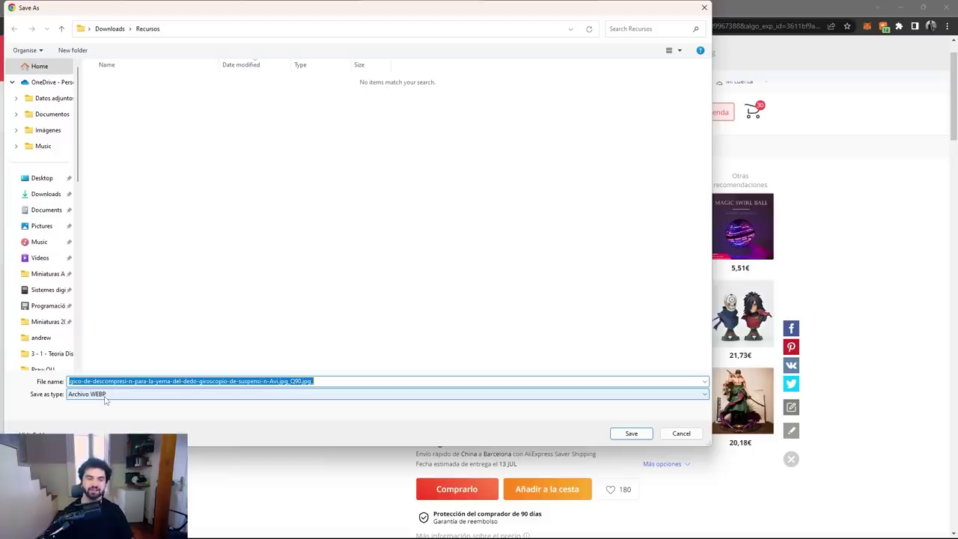
left_click(631, 433)
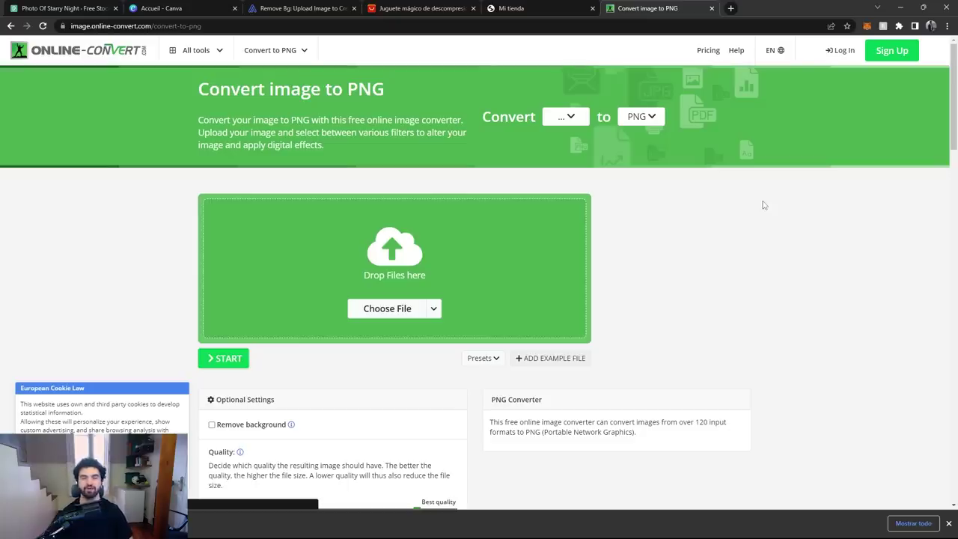
- Keep PNG as the Online-Convert output format in the Image category
left_click(641, 117)
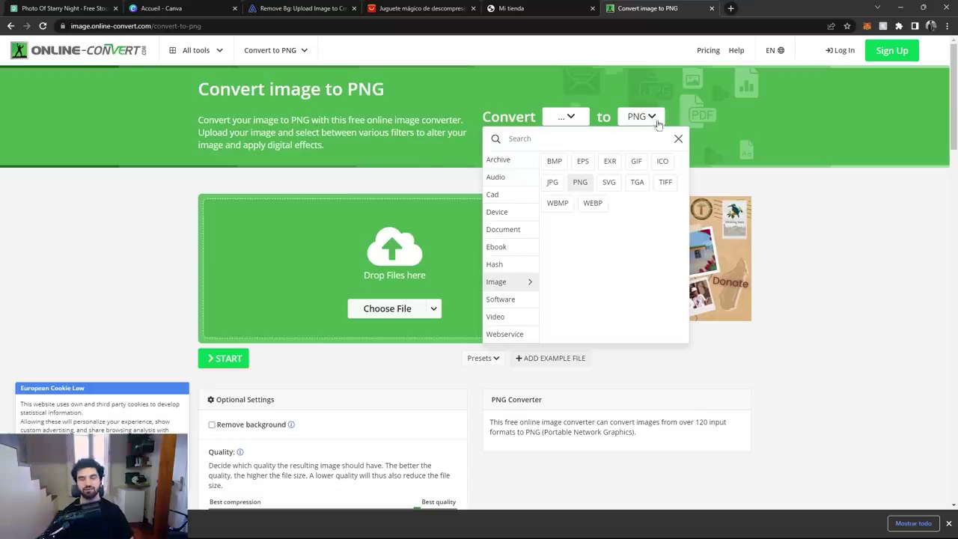
left_click(678, 141)
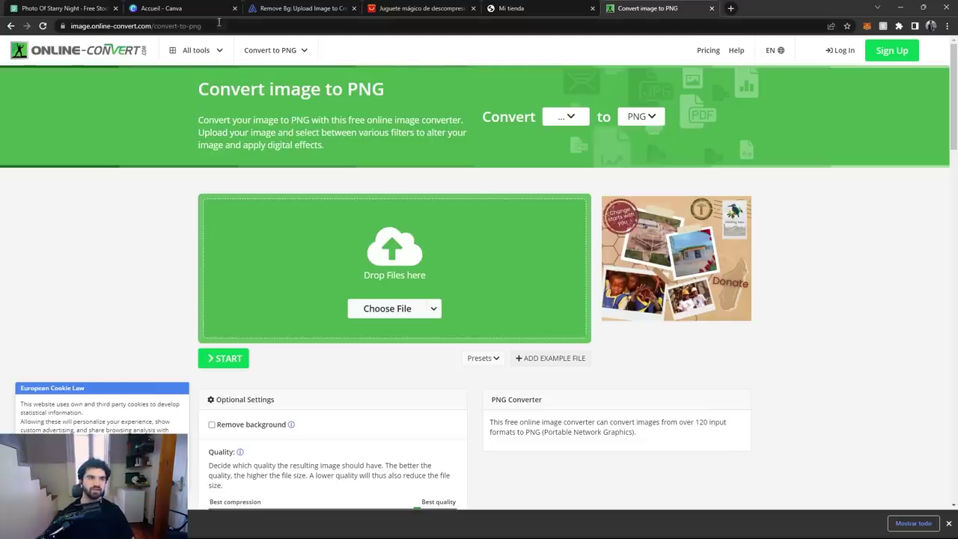
left_click(635, 118)
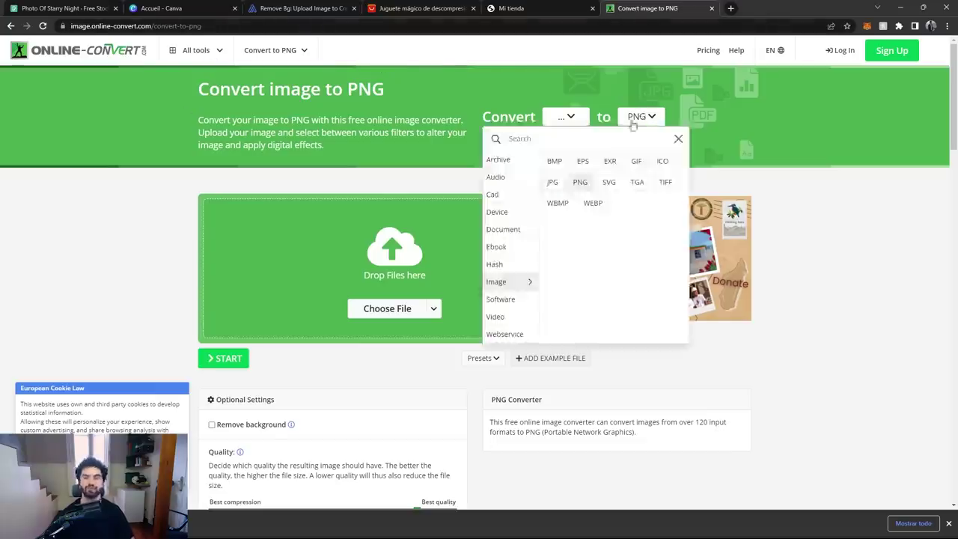
left_click(516, 266)
left_click(512, 281)
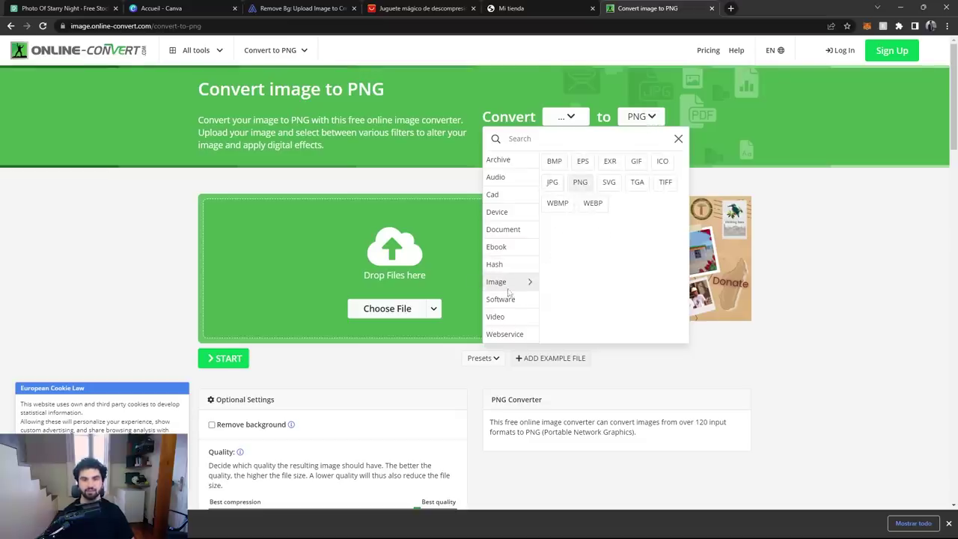
left_click(679, 139)
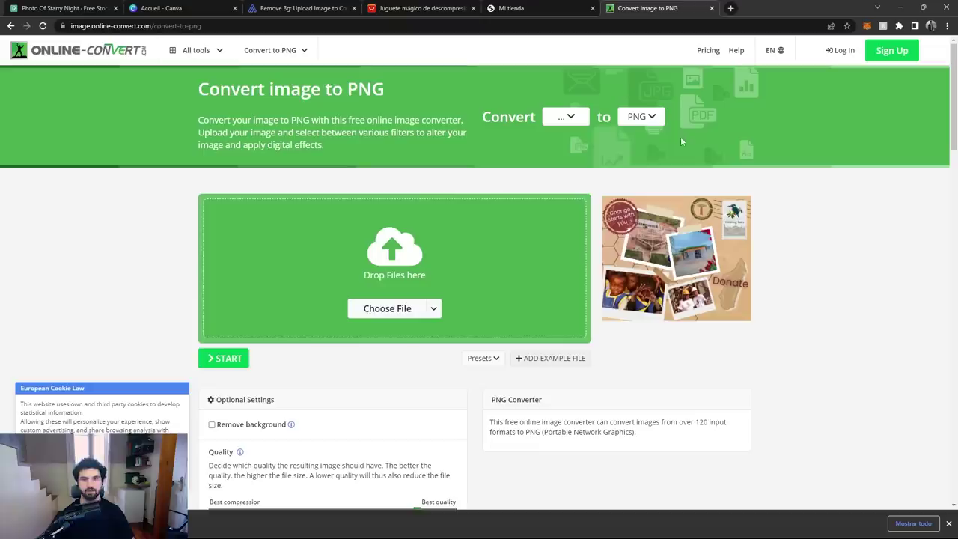
- Convert the gyroscope WEBP to PNG at 100% quality and save the 561.49 KB file
left_click_drag(112, 523, 449, 268)
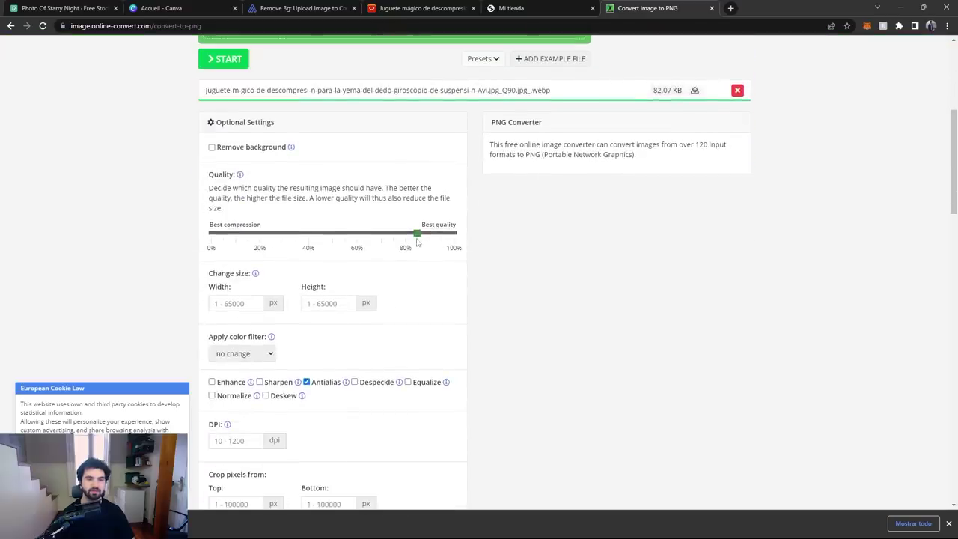
left_click_drag(420, 238, 488, 247)
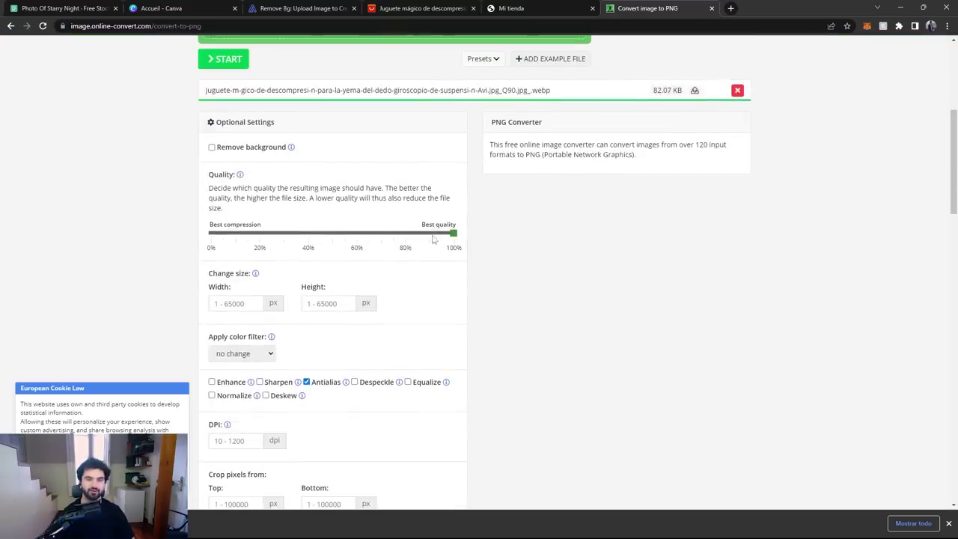
scroll(437, 240, "down", 5)
left_click(228, 378)
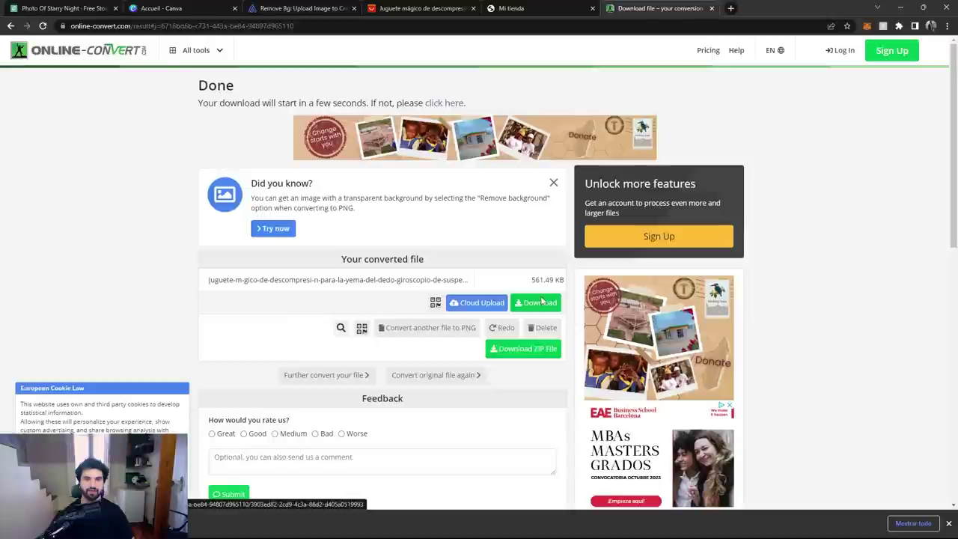
left_click(631, 433)
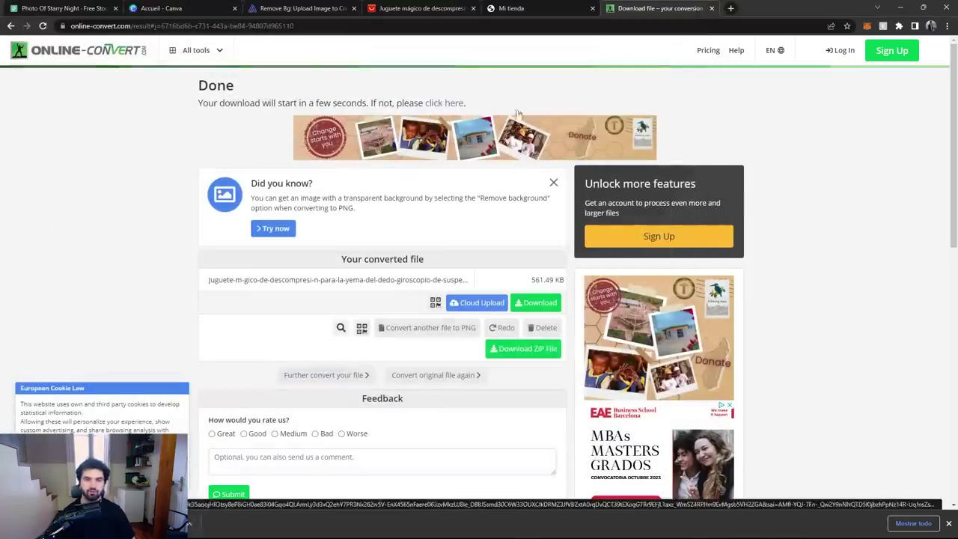
left_click(712, 8)
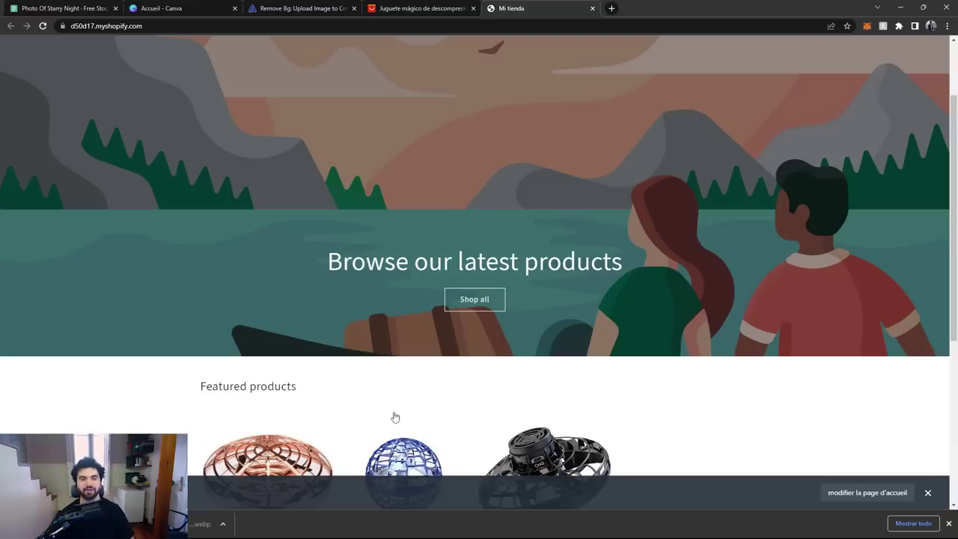
- Switch from the Mi tienda storefront to the Canva homepage tab
key("ctrl+2")
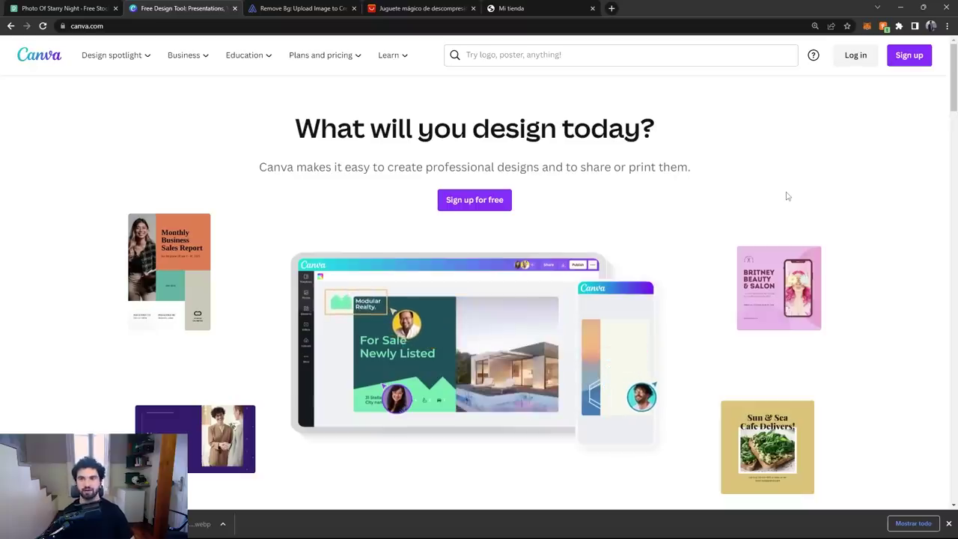
- Sign in to Canva and create a custom-size design of width 2000 and height 600 px
left_click(861, 57)
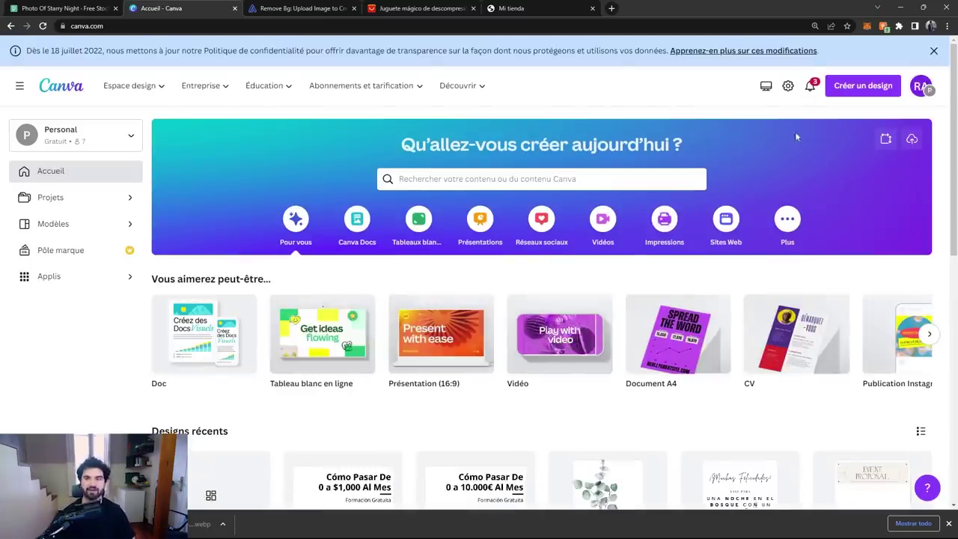
left_click(857, 88)
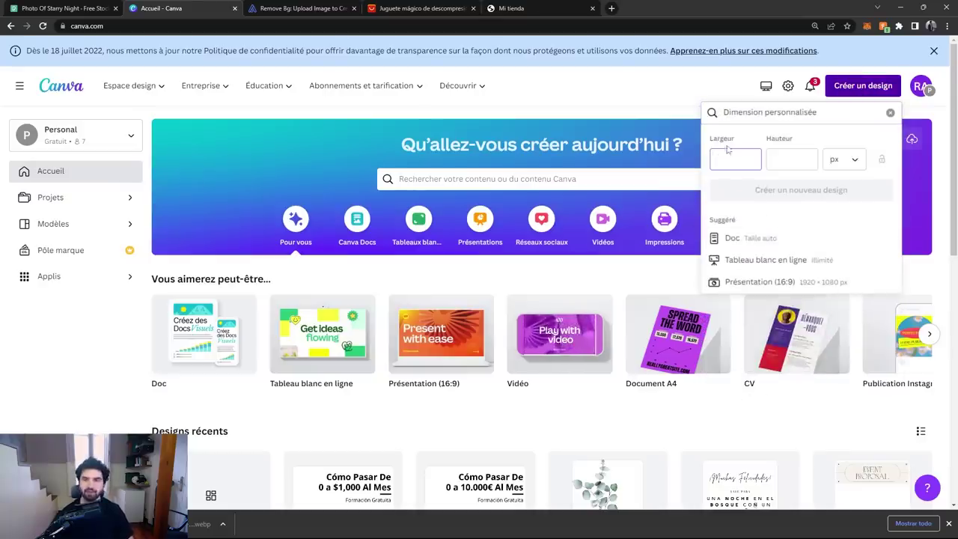
type("200")
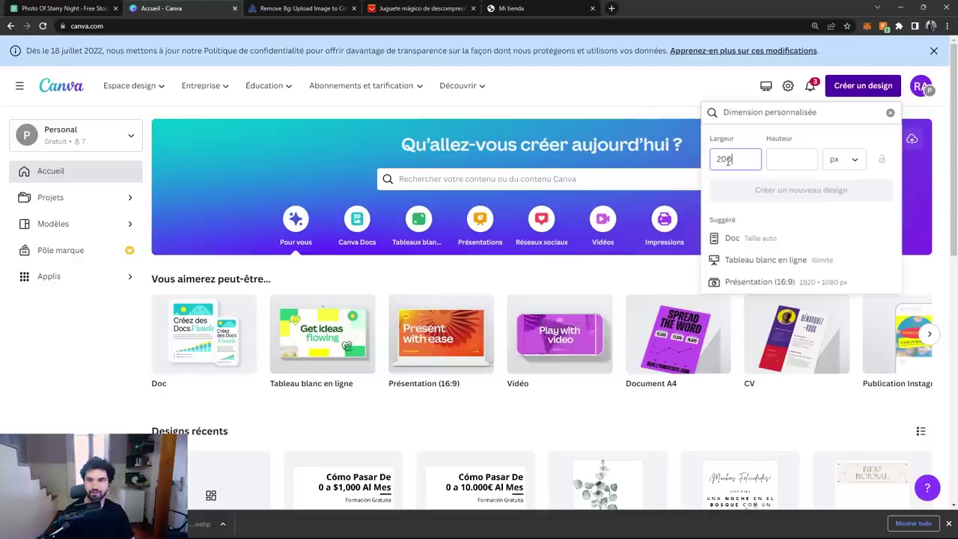
type("0")
left_click(793, 160)
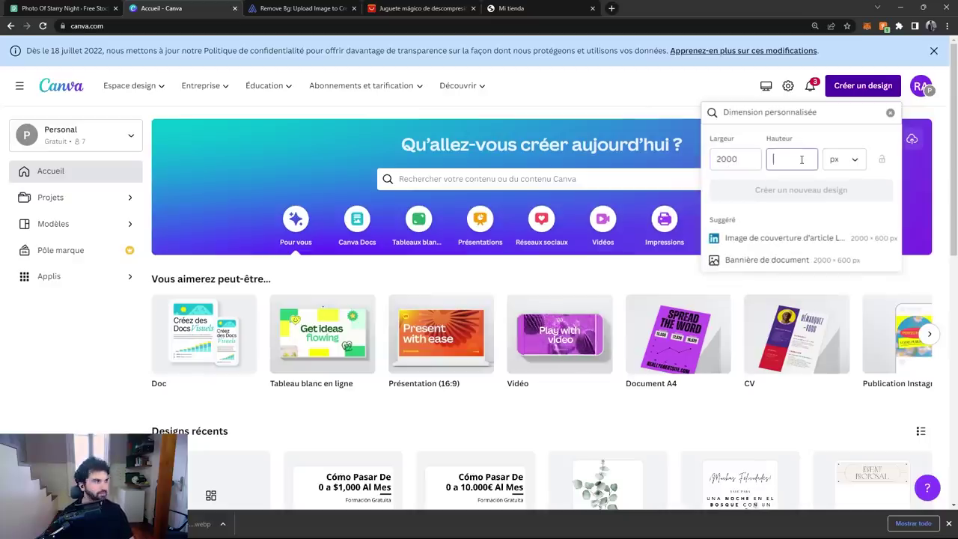
type("600")
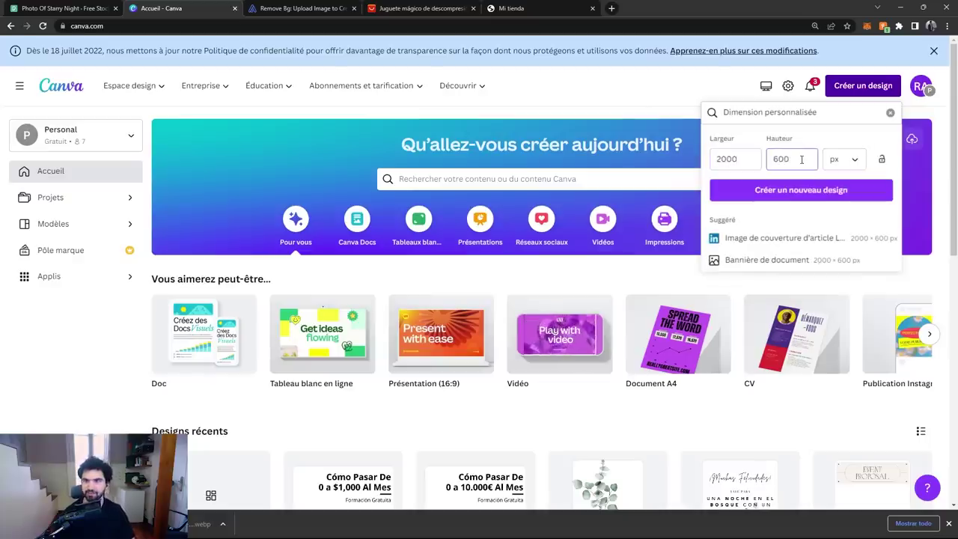
left_click(801, 190)
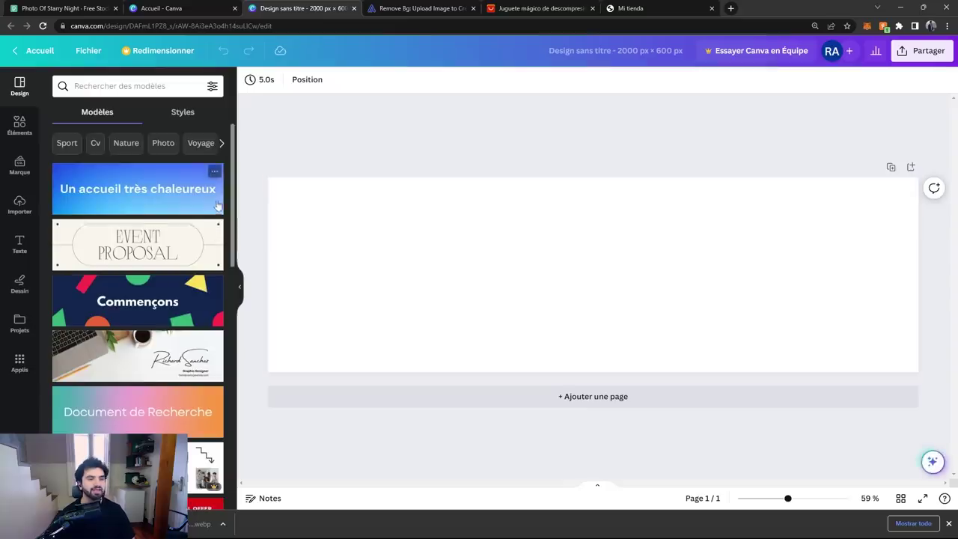
- Find the blue gradient LinkedIn banner in the Modèles panel and apply it to the design
scroll(185, 242, "down", 2)
scroll(150, 217, "down", 2)
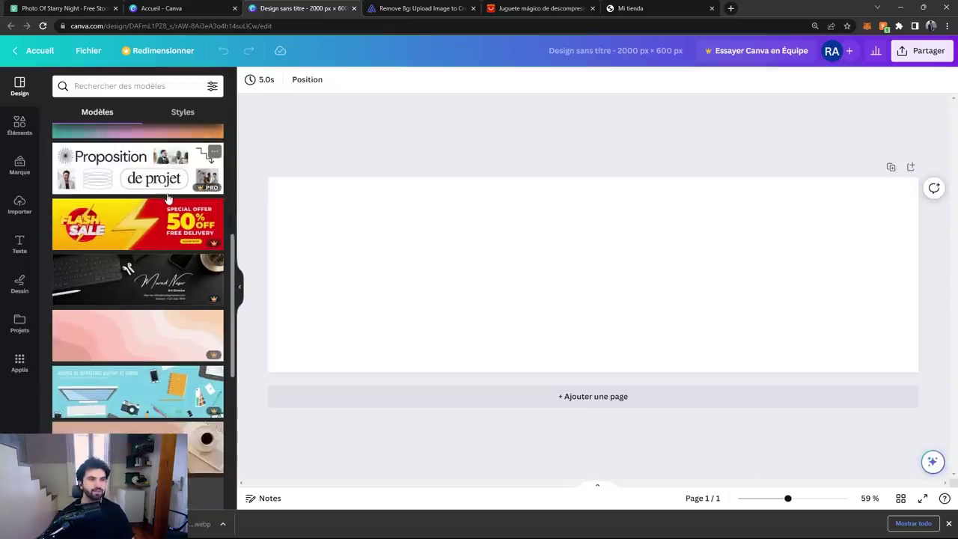
scroll(172, 213, "down", 3)
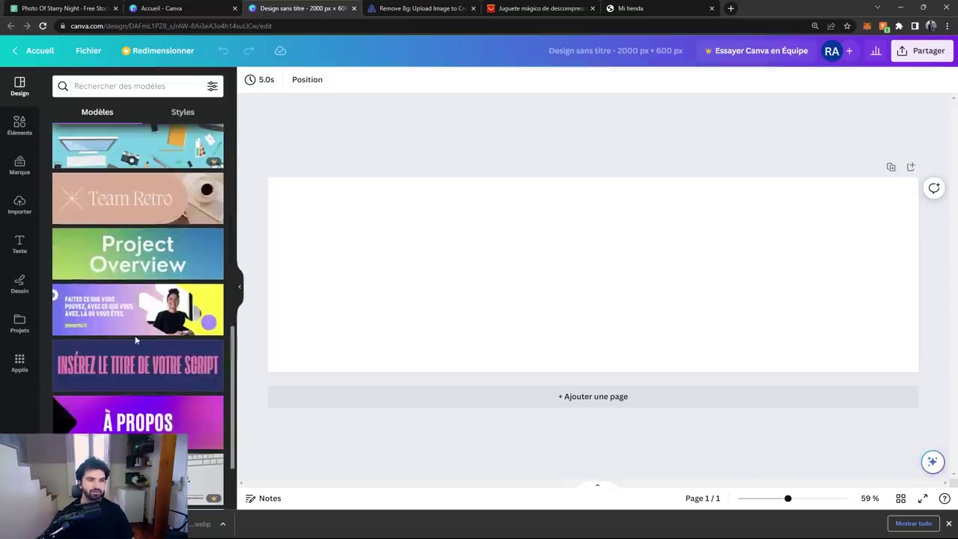
scroll(161, 290, "down", 2)
scroll(161, 290, "down", 3)
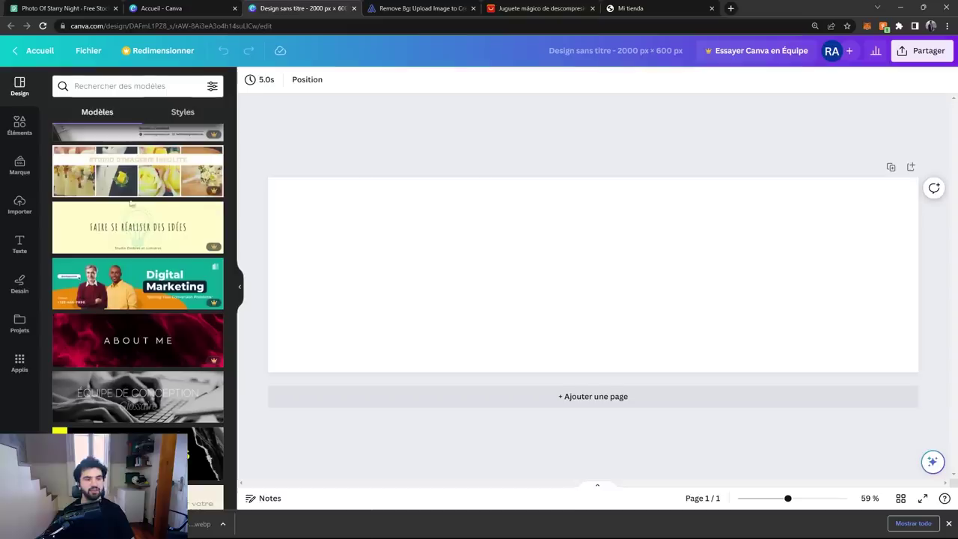
scroll(152, 254, "down", 1)
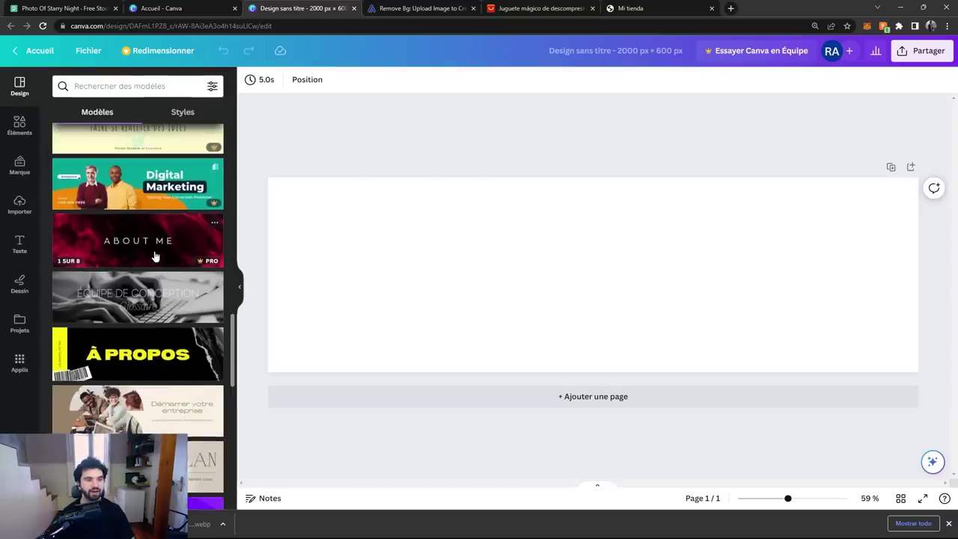
scroll(171, 246, "down", 3)
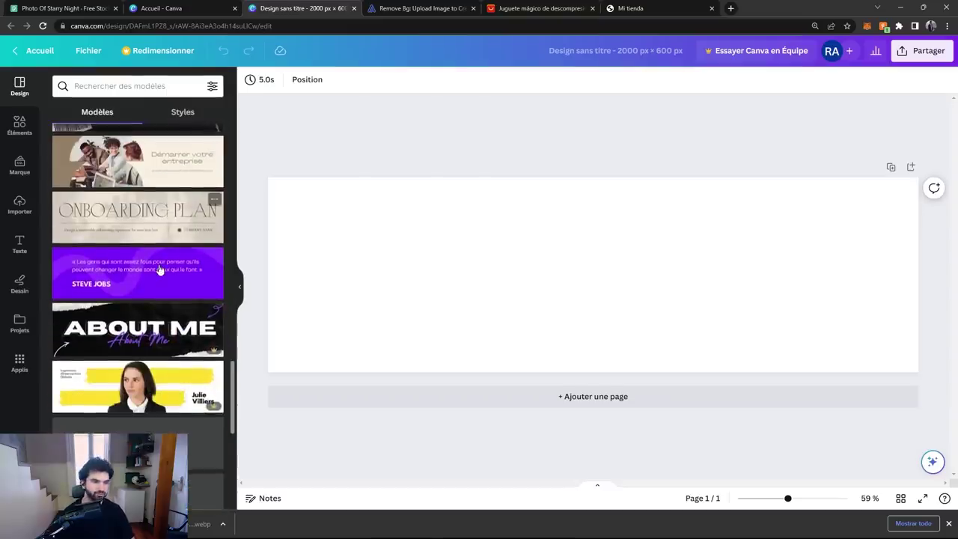
scroll(161, 277, "down", 5)
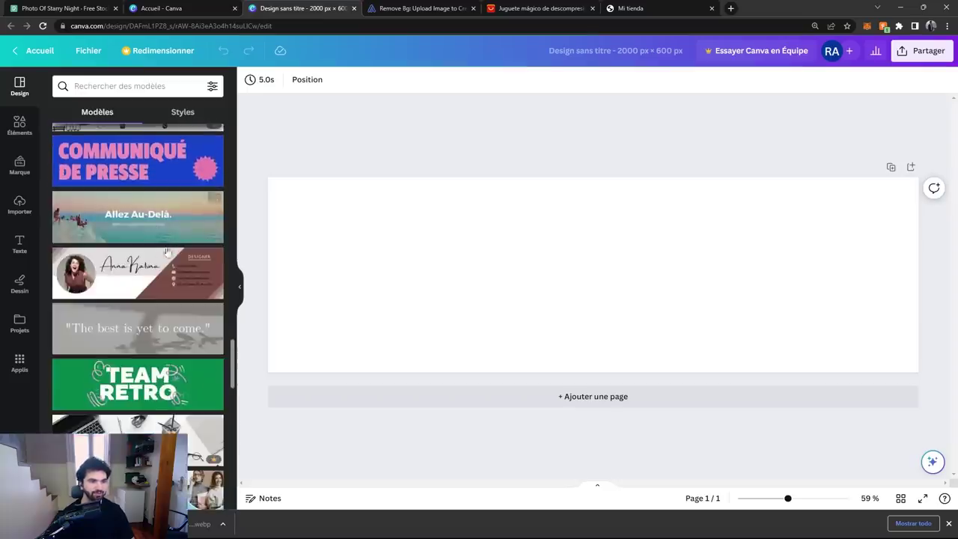
scroll(169, 254, "down", 2)
scroll(169, 255, "down", 2)
scroll(150, 256, "down", 5)
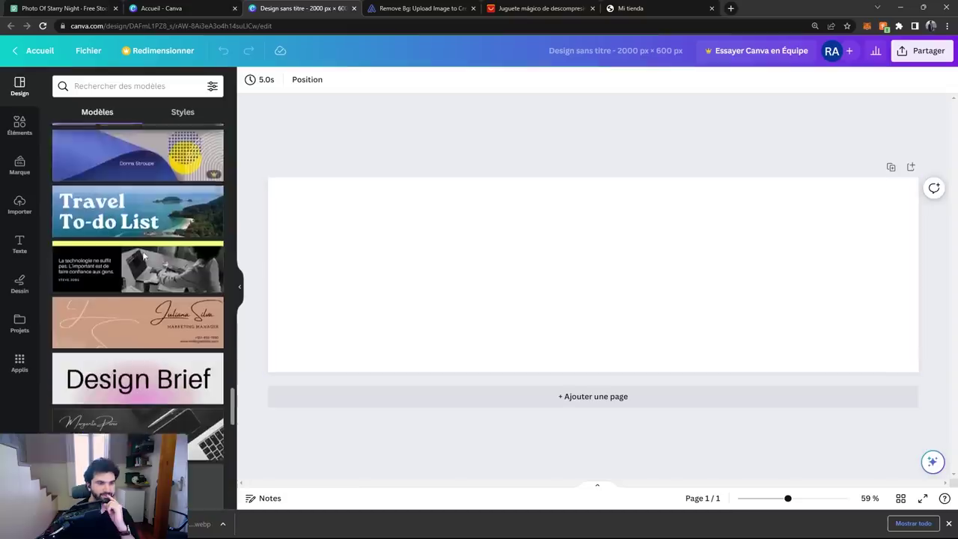
scroll(144, 257, "down", 5)
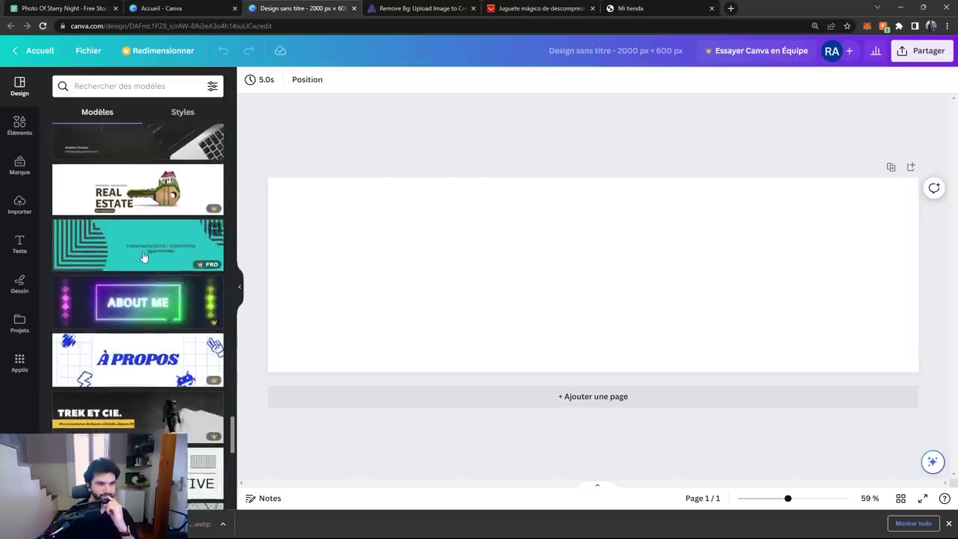
scroll(150, 314, "down", 3)
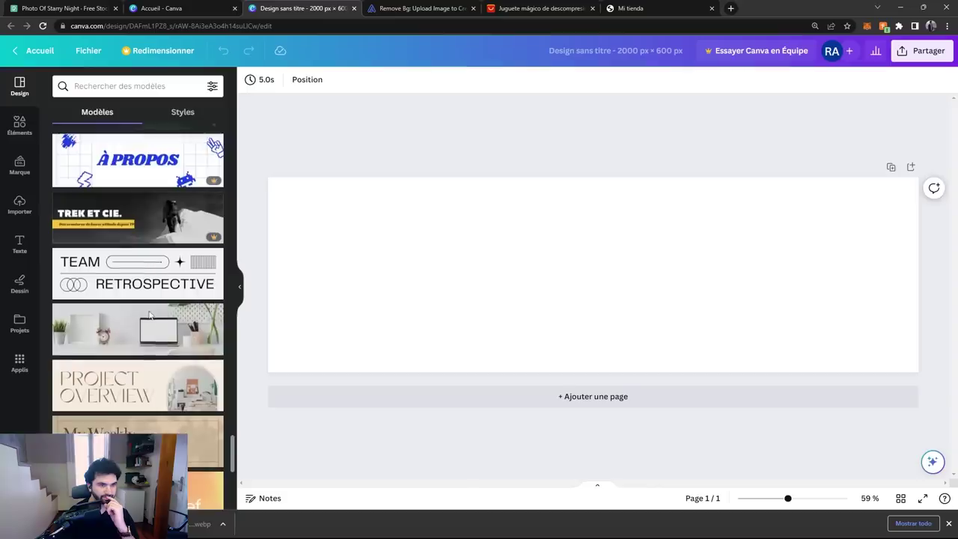
scroll(149, 316, "down", 4)
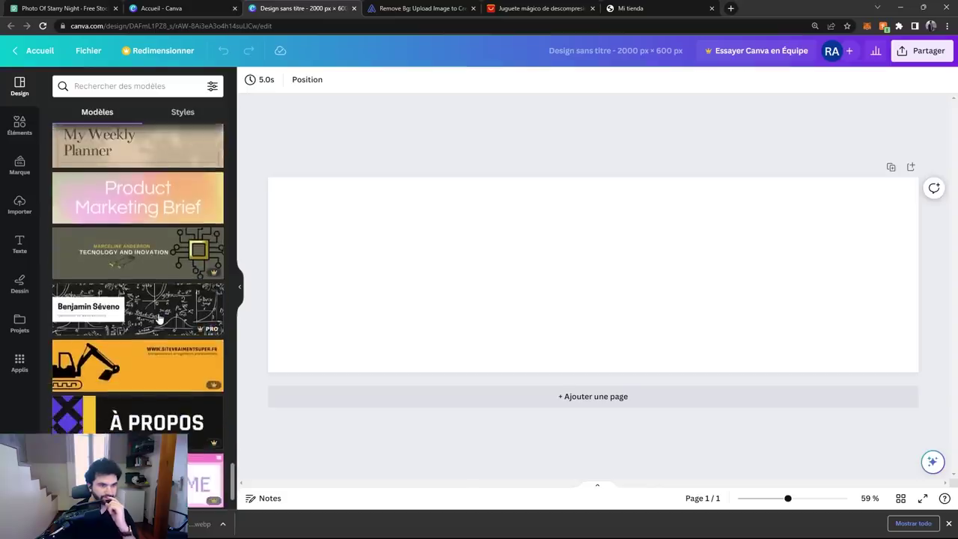
scroll(159, 321, "down", 4)
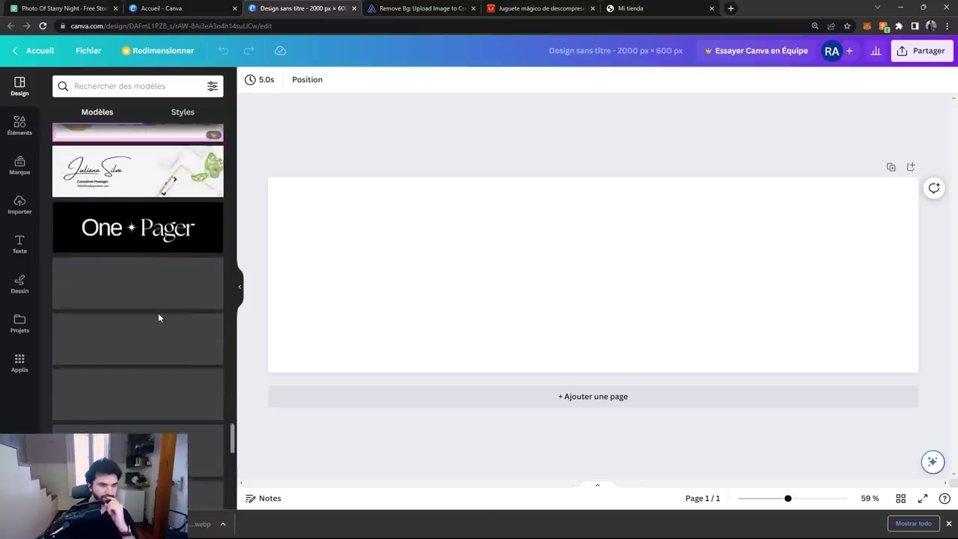
scroll(158, 318, "down", 3)
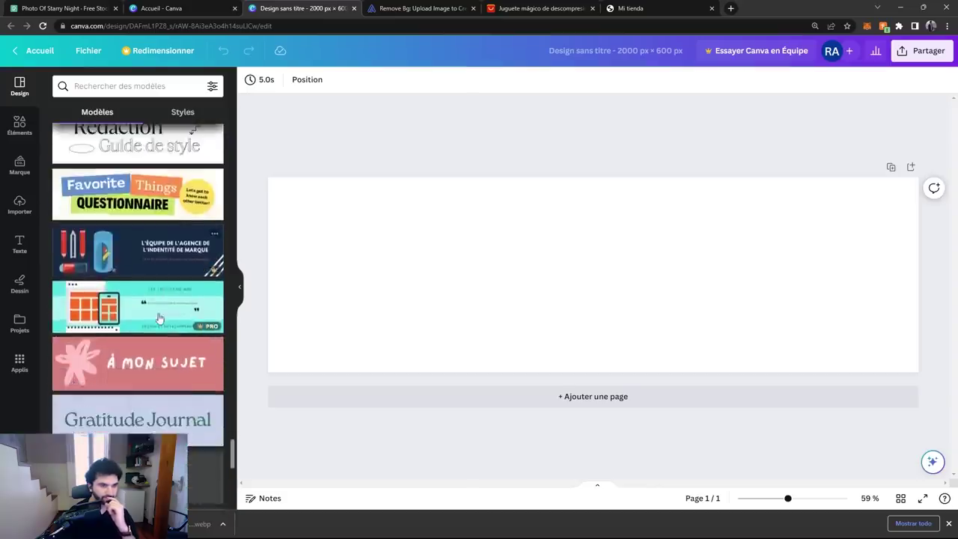
scroll(158, 314, "down", 3)
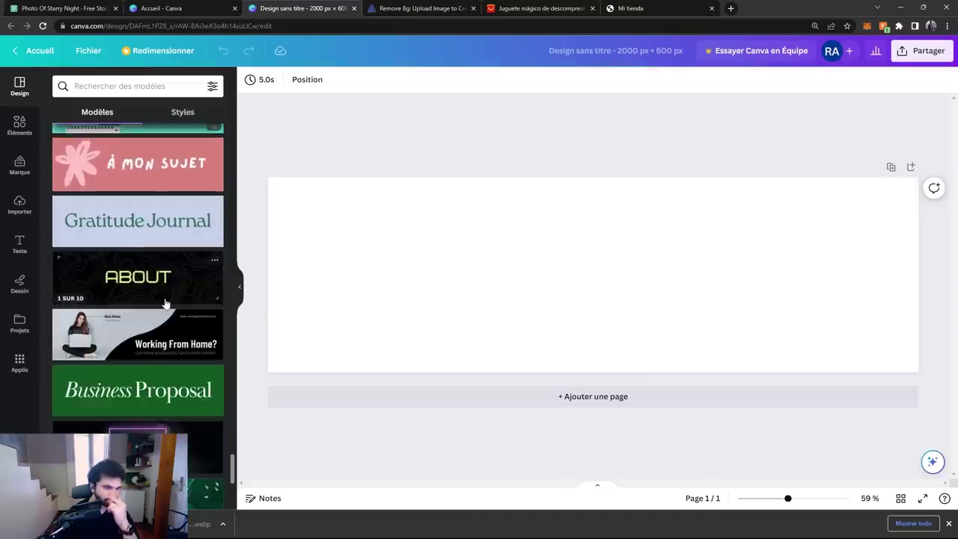
scroll(165, 303, "down", 5)
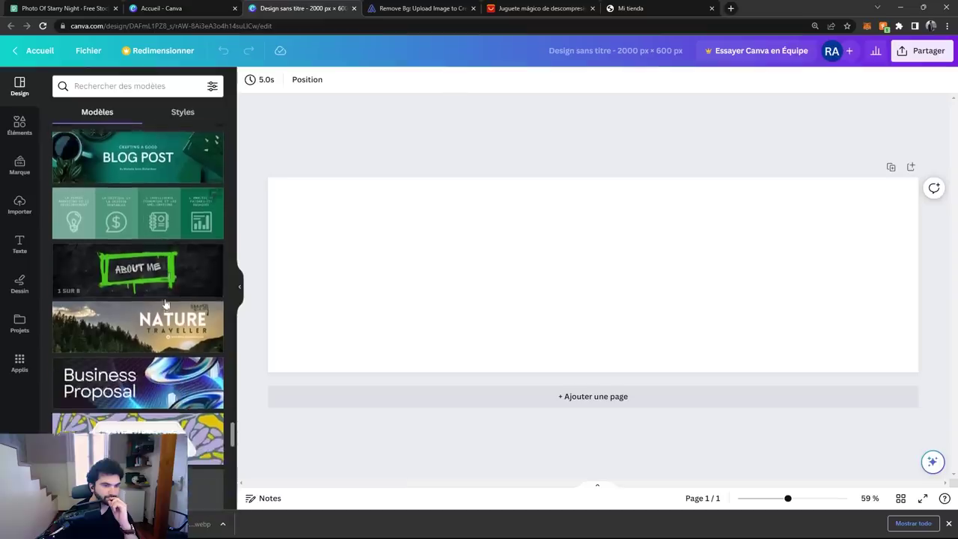
scroll(165, 303, "down", 4)
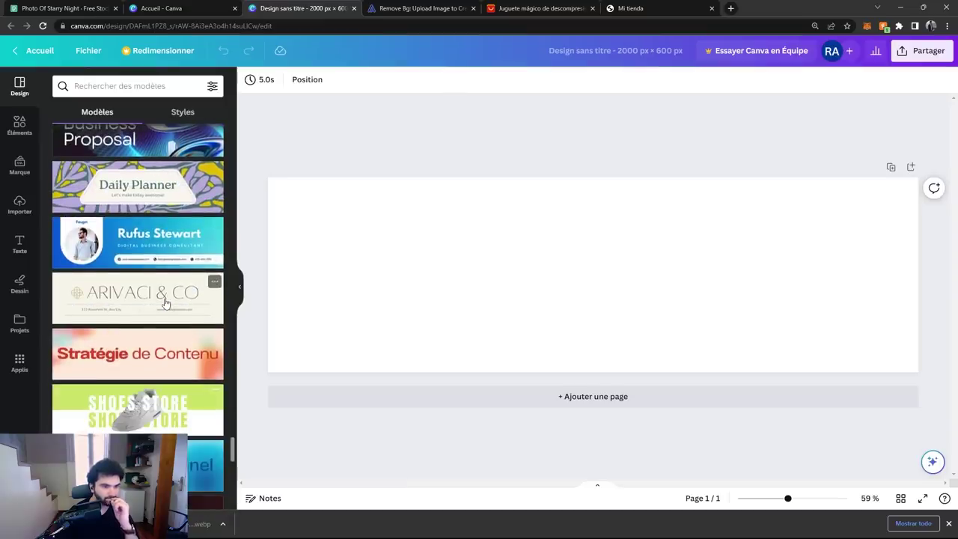
scroll(166, 302, "down", 3)
scroll(165, 301, "up", 3)
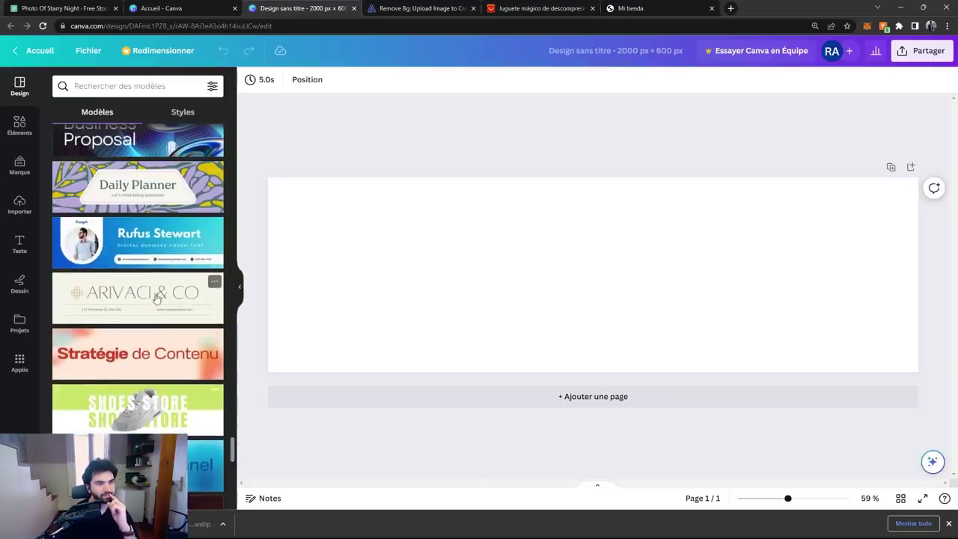
left_click(148, 247)
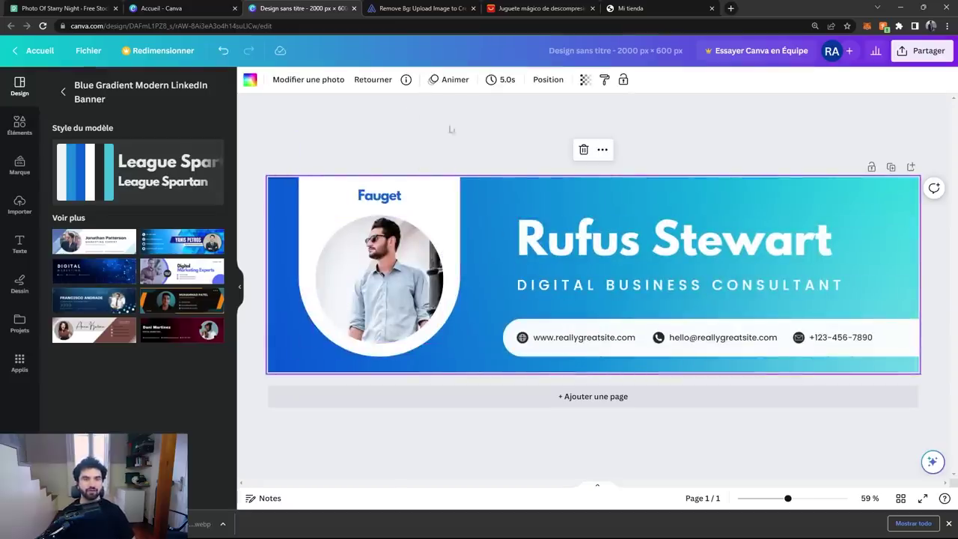
- Delete the portrait photo, circular frame, Fauget logo and white arch, undoing one accidental deletion
left_click(438, 225)
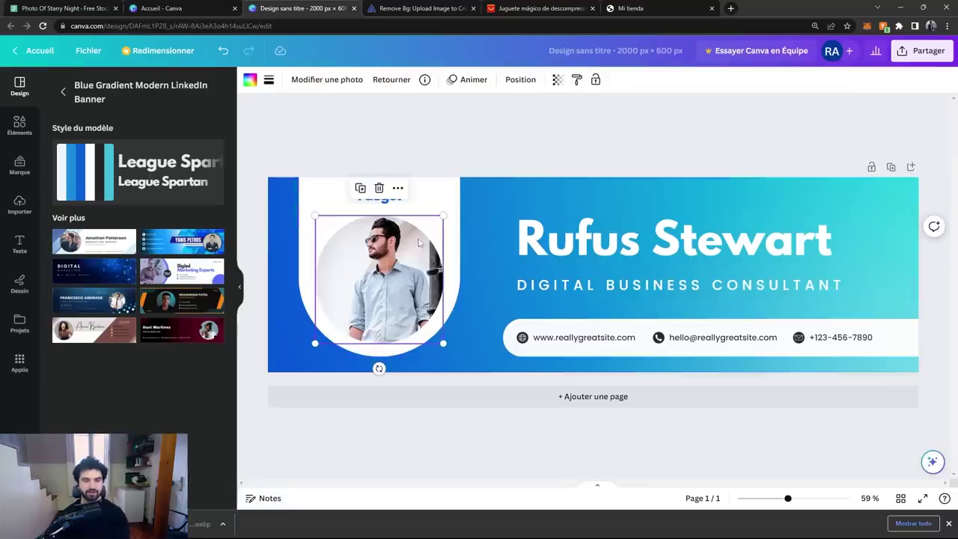
key("Delete")
key("Delete")
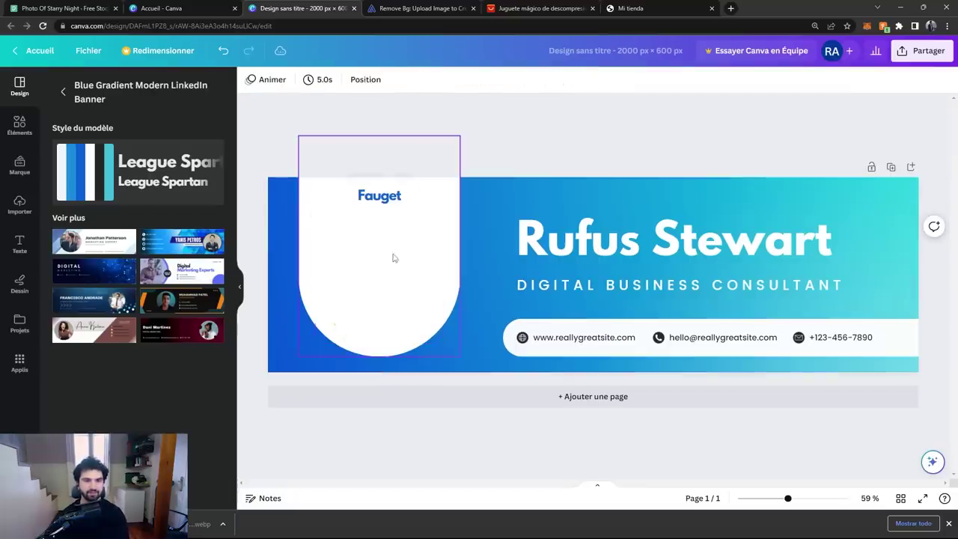
left_click(389, 198)
key("Delete")
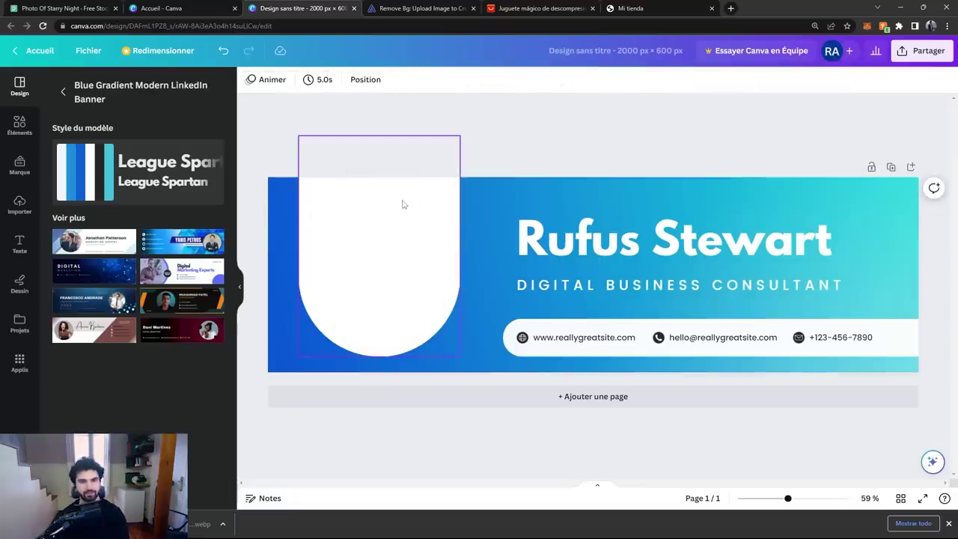
key("ctrl+z")
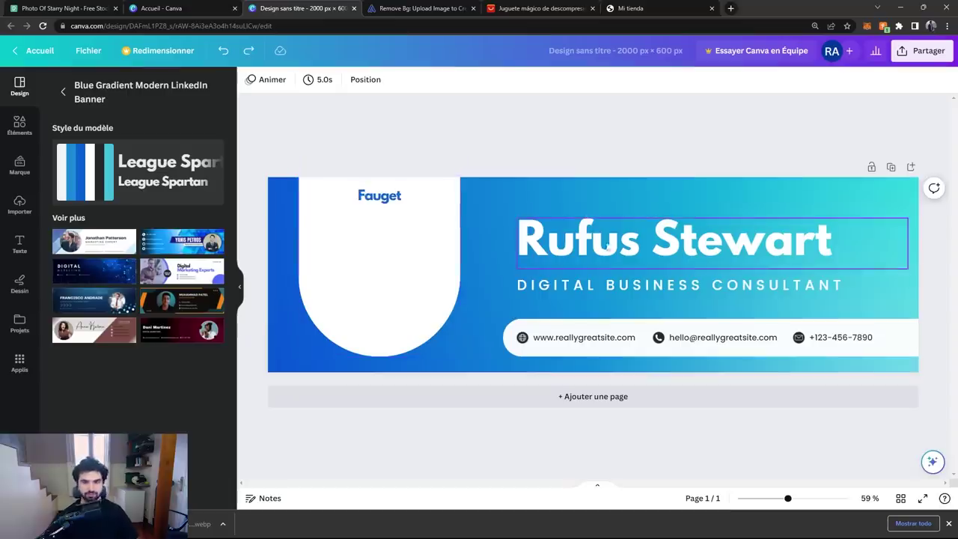
left_click(384, 200)
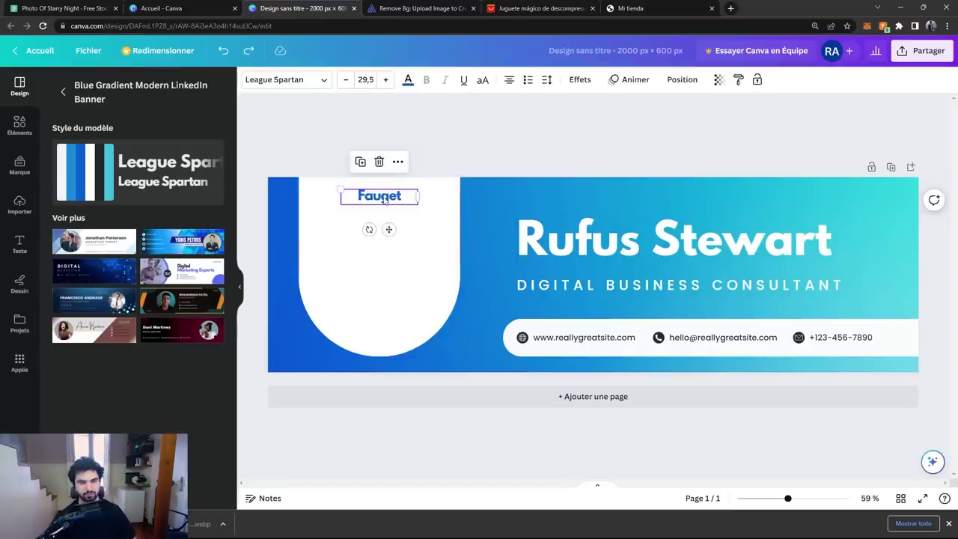
key("Delete")
left_click(383, 201)
key("Delete")
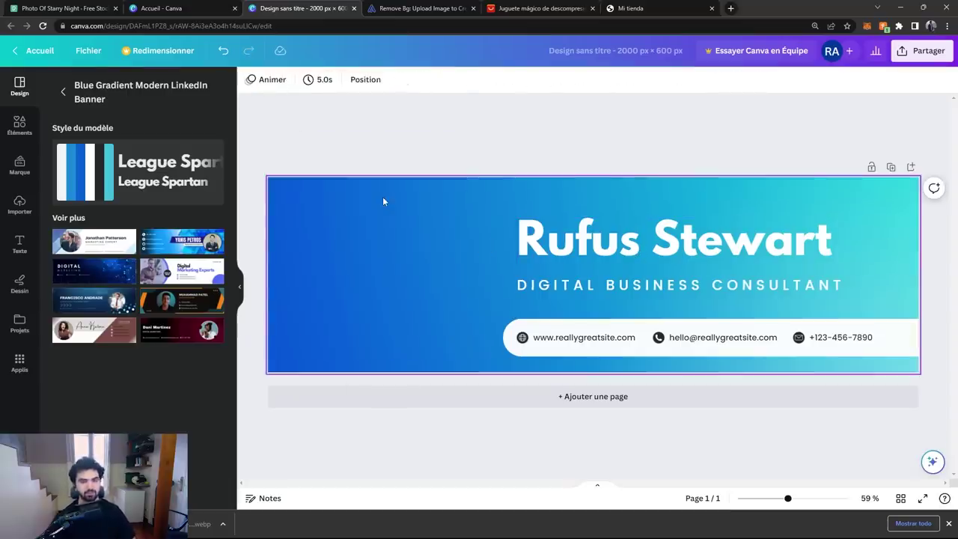
left_click(431, 237)
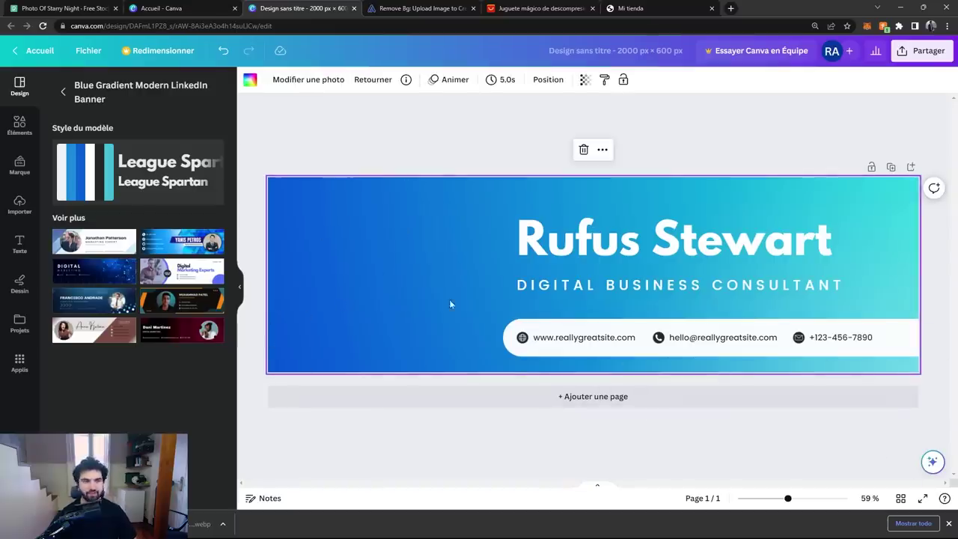
- Upload the starry-night photo and set it as background, cropped so the Milky Way fills the banner
left_click_drag(957, 224, 722, 358)
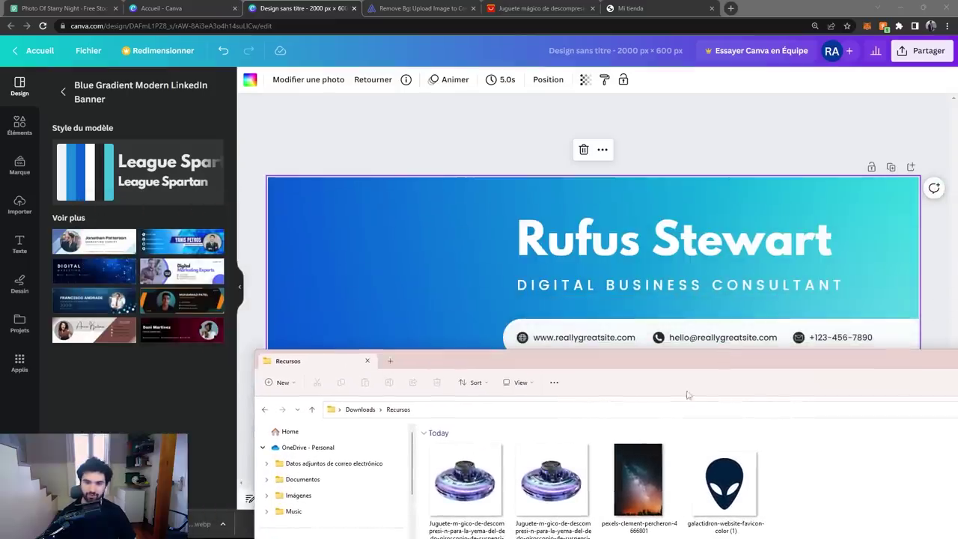
left_click(639, 479)
left_click_drag(405, 364, 132, 243)
left_click_drag(86, 361, 411, 374)
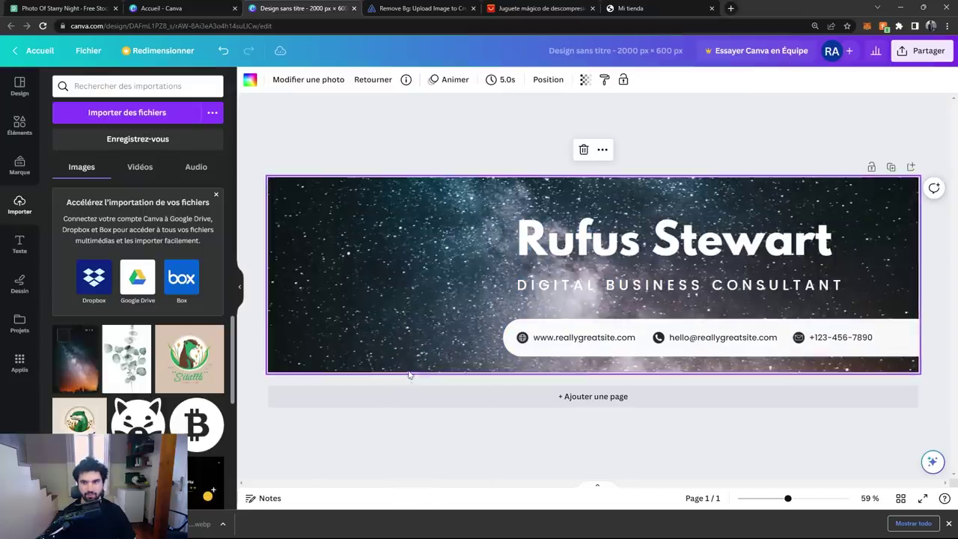
double_click(458, 267)
left_click_drag(433, 277, 439, 320)
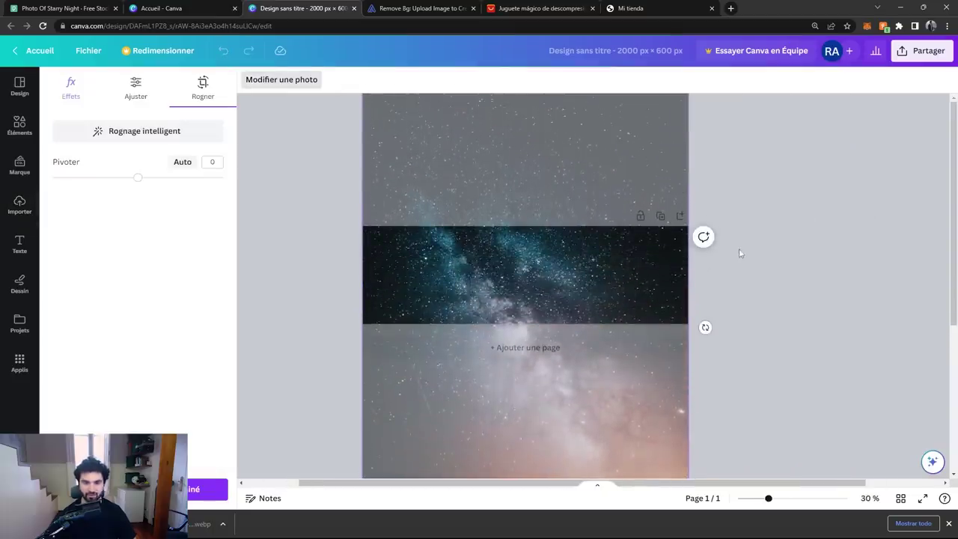
left_click(739, 248)
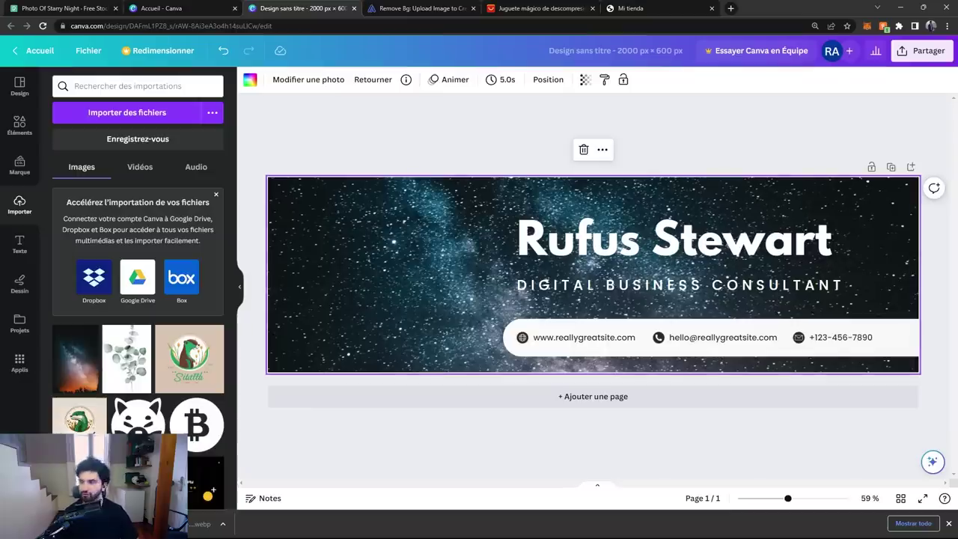
key("alt+Tab")
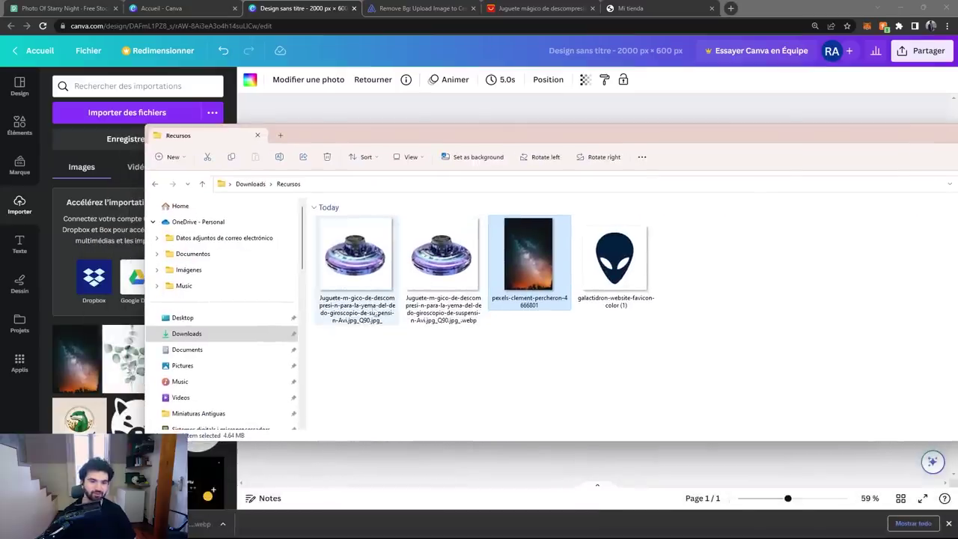
- Upload the Juguete drone toy image to Canva and place it on the banner's left
left_click(371, 307)
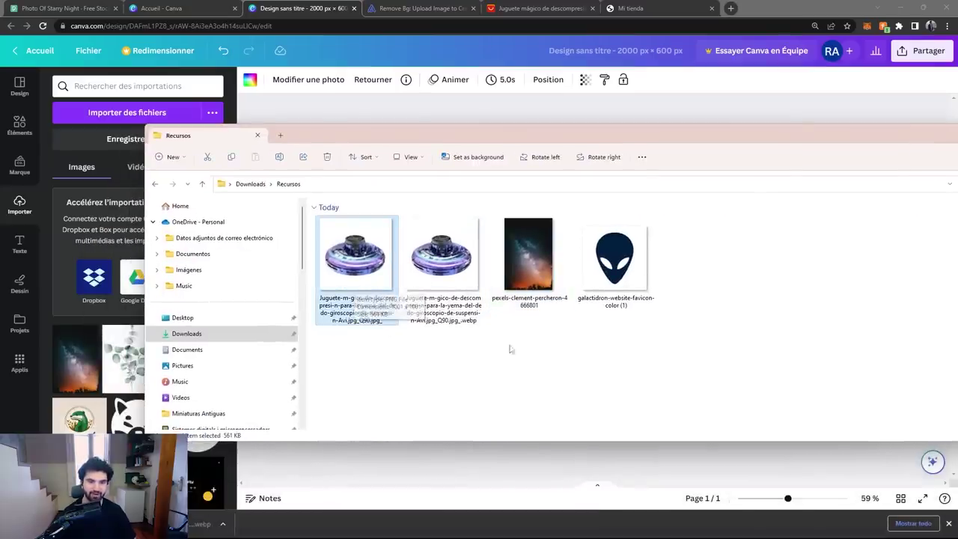
left_click_drag(443, 271, 126, 348)
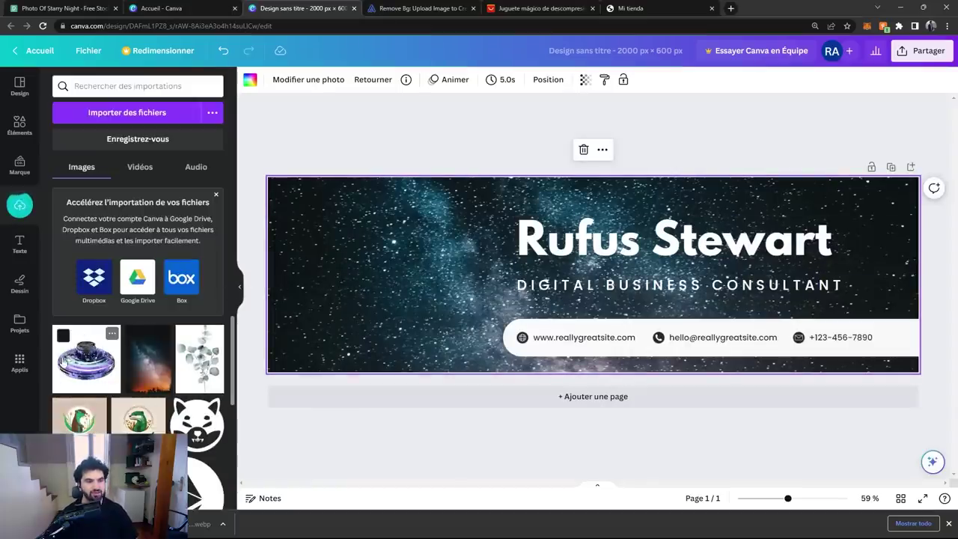
left_click_drag(66, 366, 378, 268)
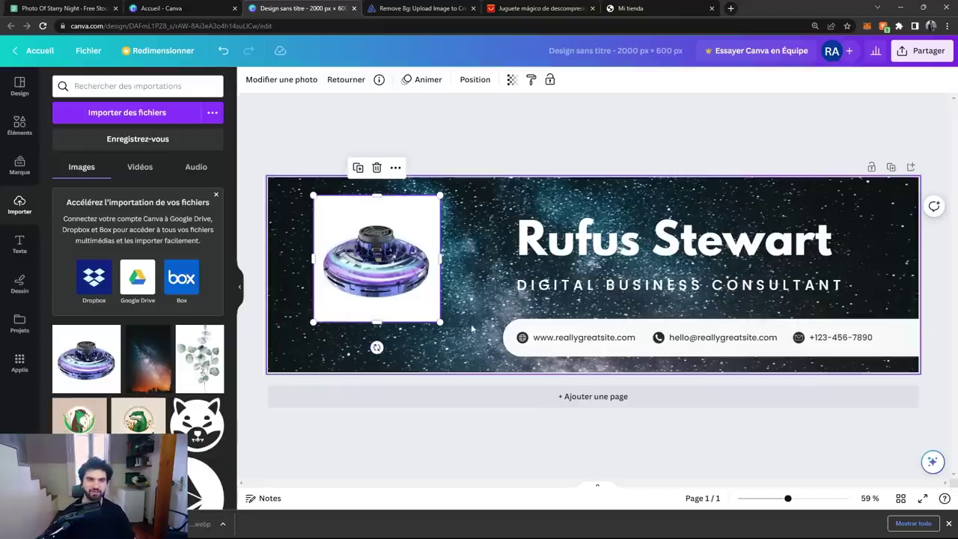
- Remove the Juguete drone photo's white background on removal.ai and save the high-quality PNG to Recursos
left_click(436, 9)
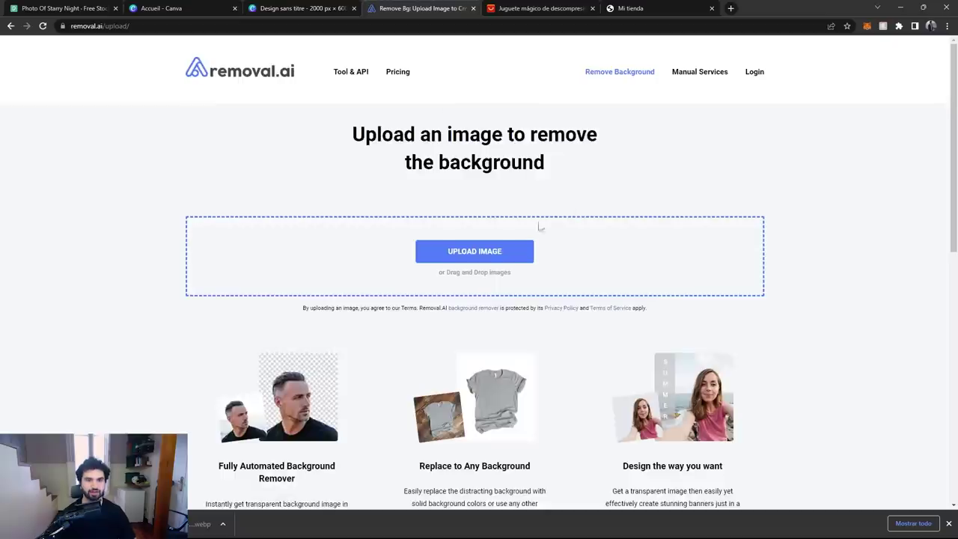
left_click(187, 22)
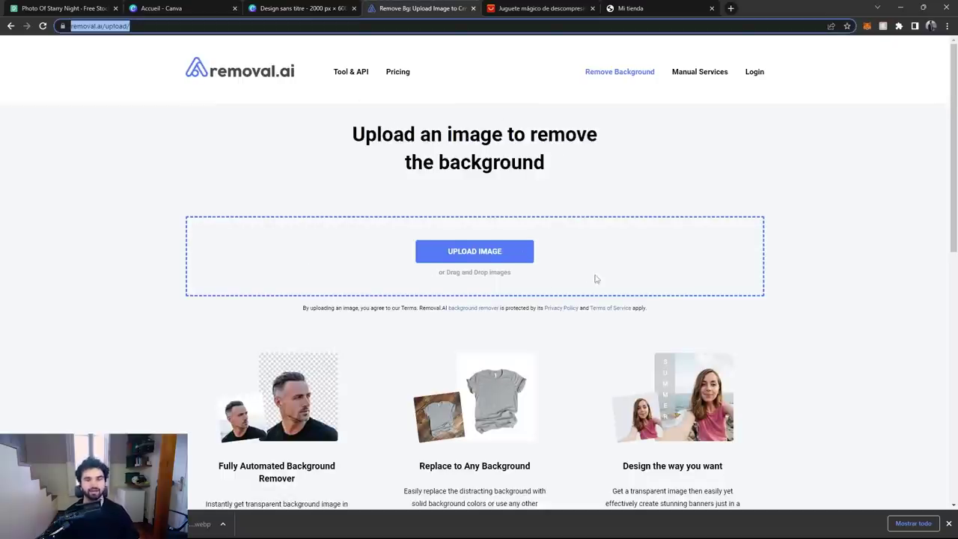
left_click(491, 254)
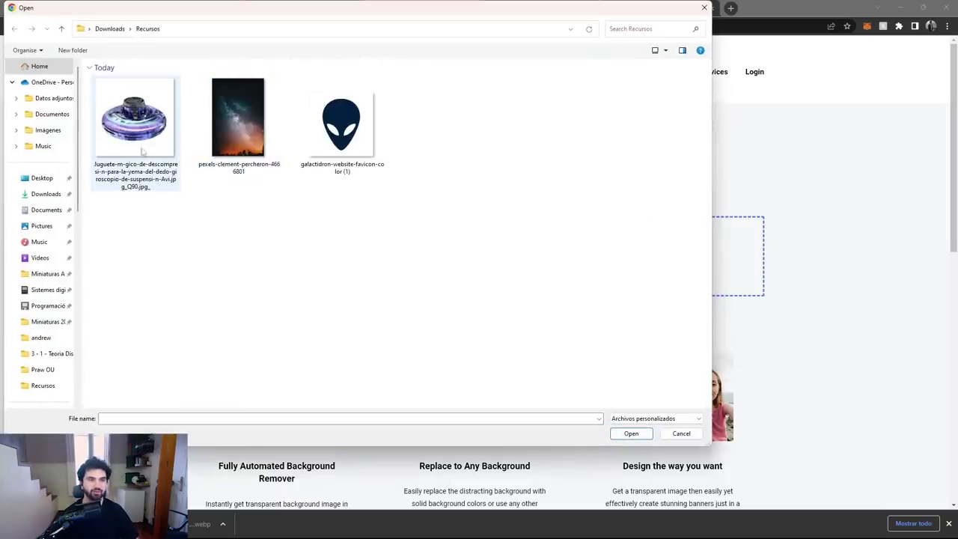
double_click(135, 127)
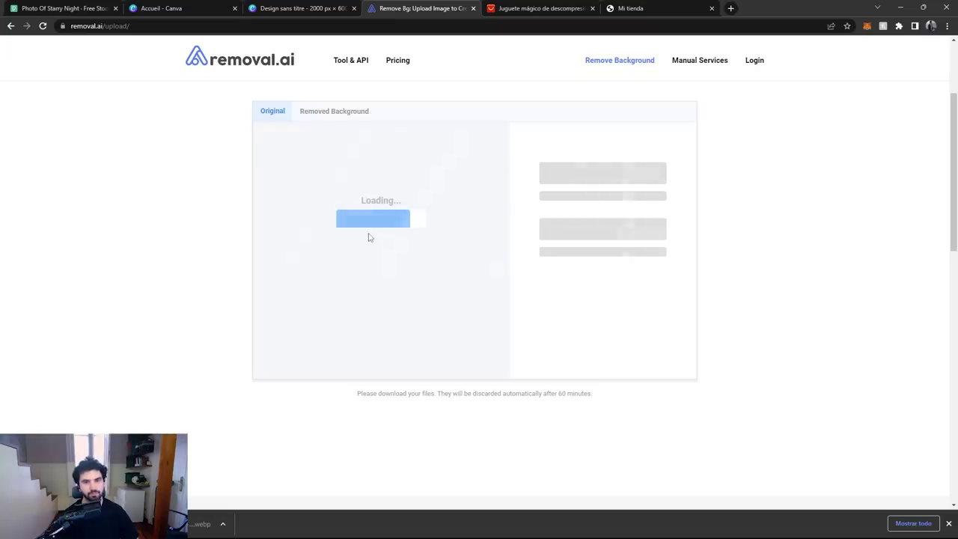
scroll(447, 193, "up", 1)
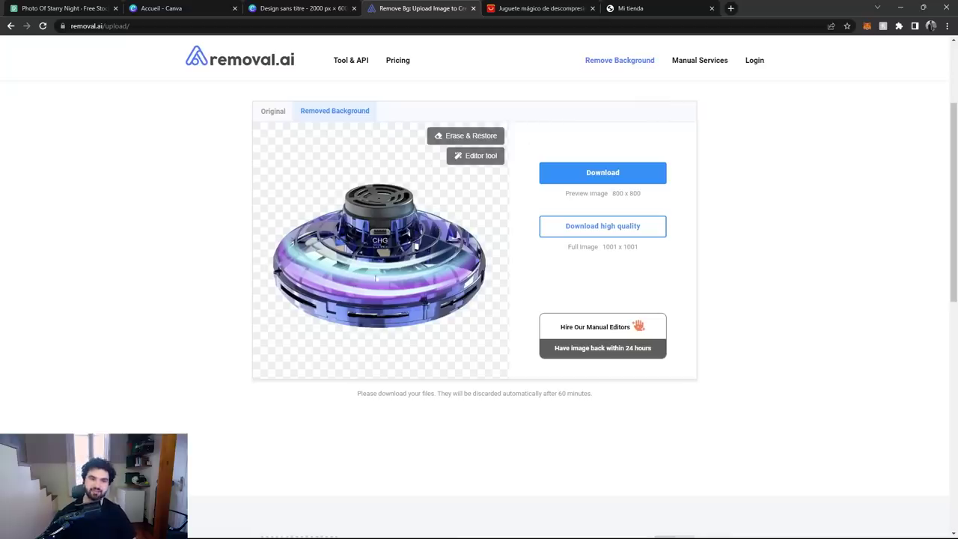
left_click(273, 112)
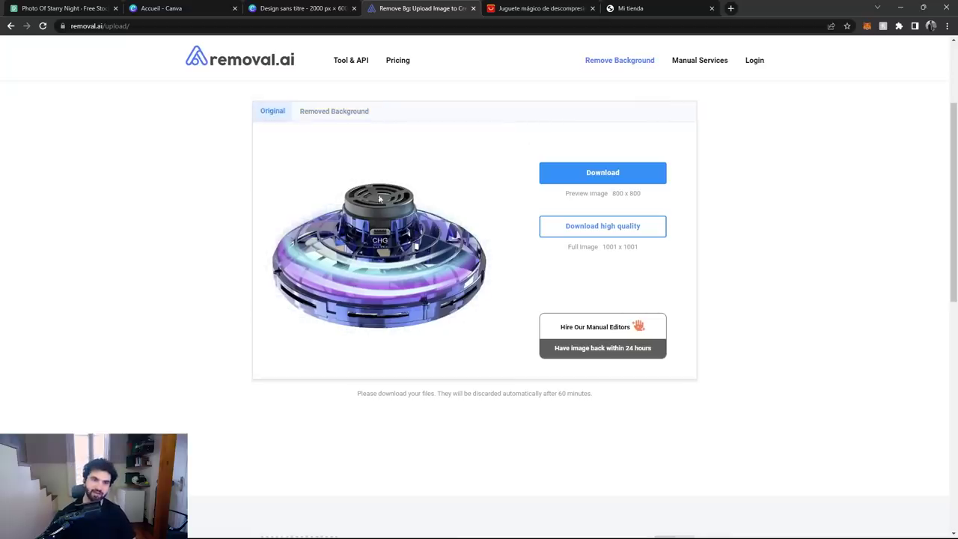
left_click(334, 110)
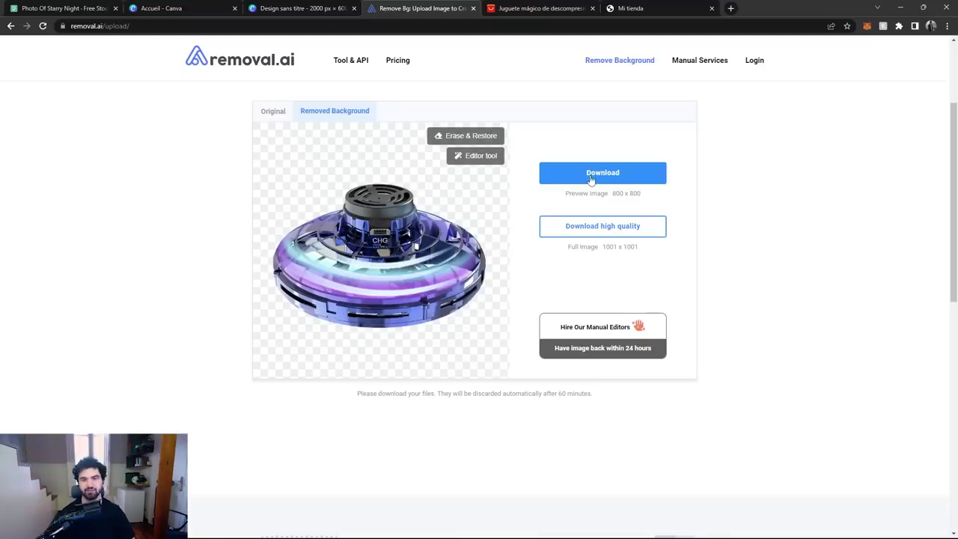
left_click(606, 234)
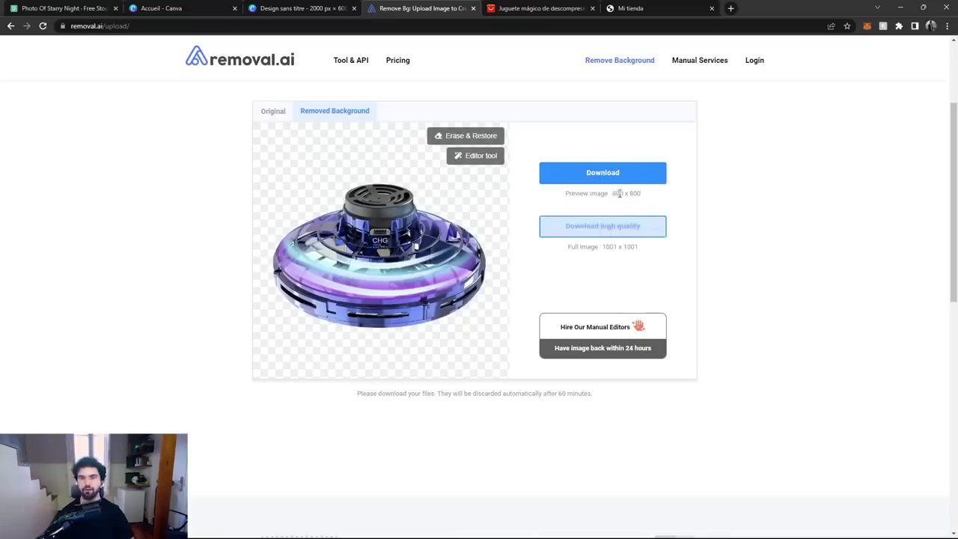
key("Return")
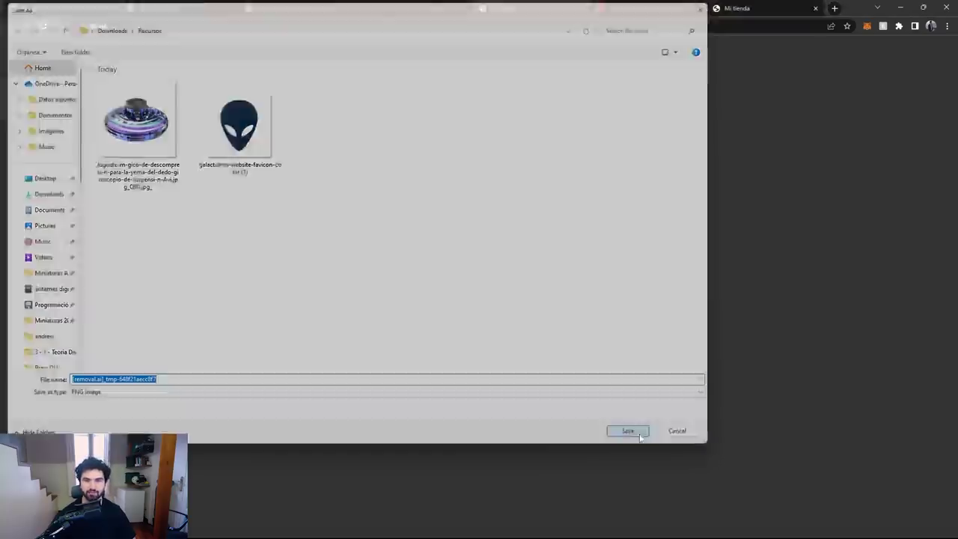
- Upload the transparent drone PNG, delete the white-background drone, then place and enlarge the cutout on the left
left_click_drag(90, 523, 170, 249)
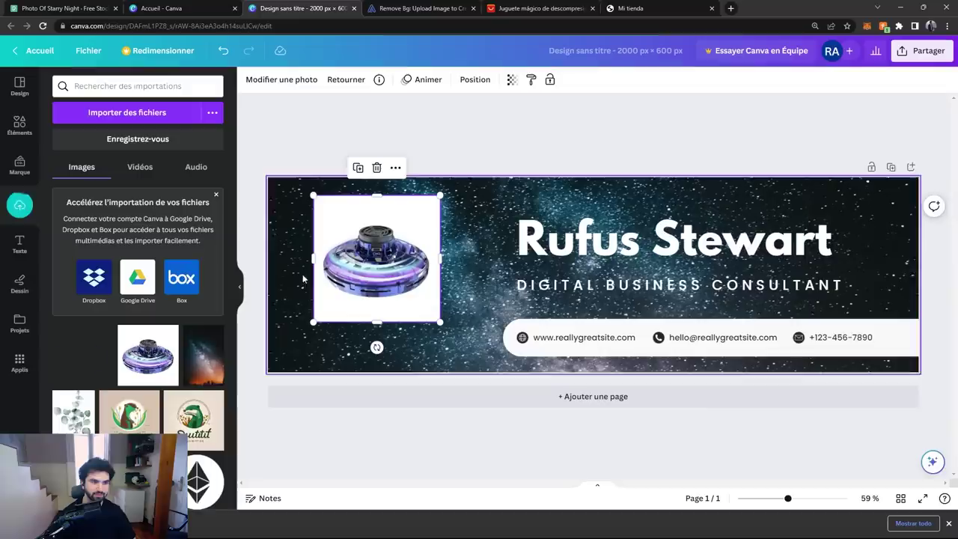
left_click(377, 168)
left_click_drag(78, 351, 404, 266)
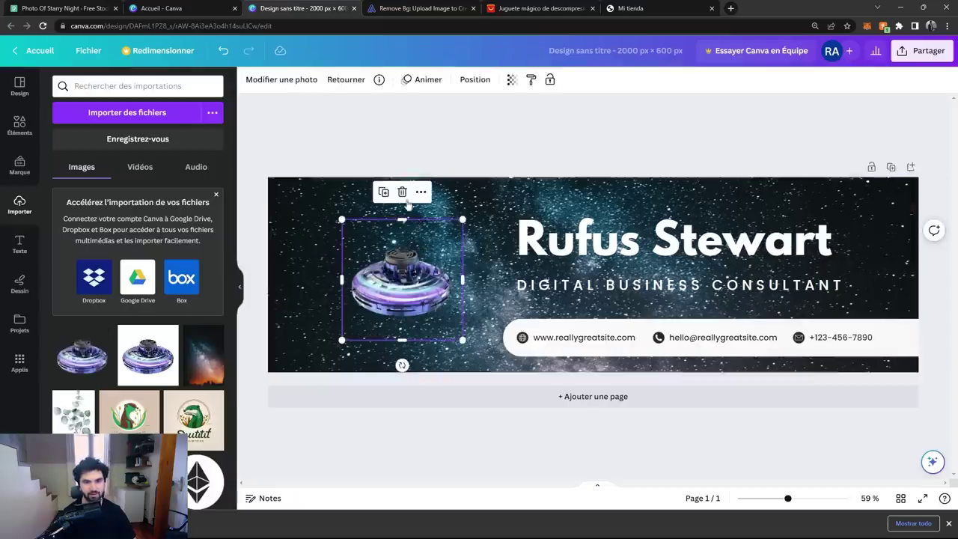
left_click_drag(462, 218, 562, 164)
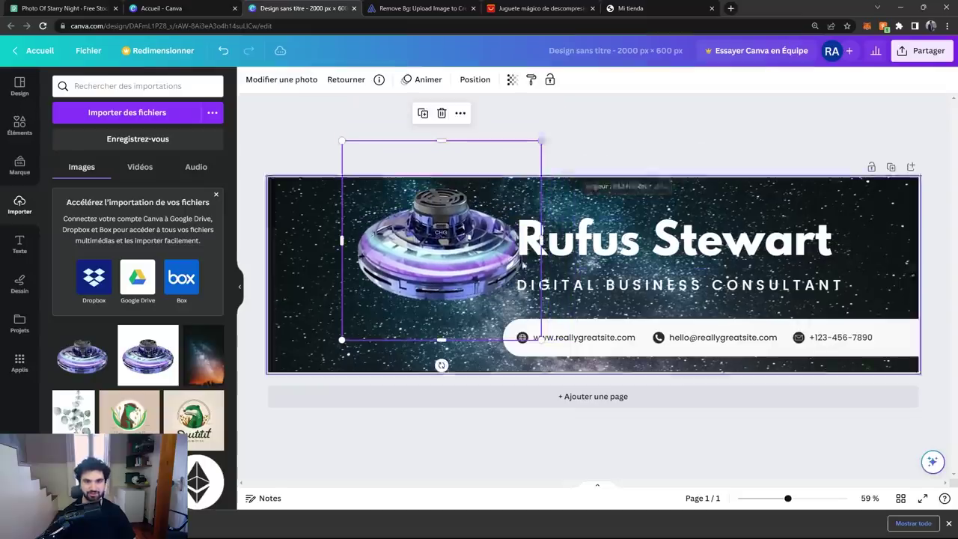
left_click_drag(441, 364, 473, 355)
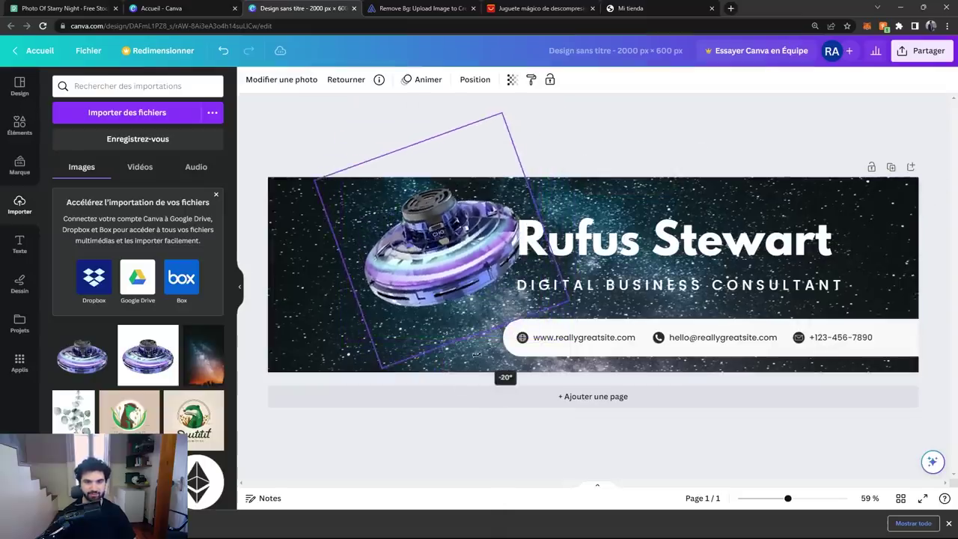
key("ctrl+z")
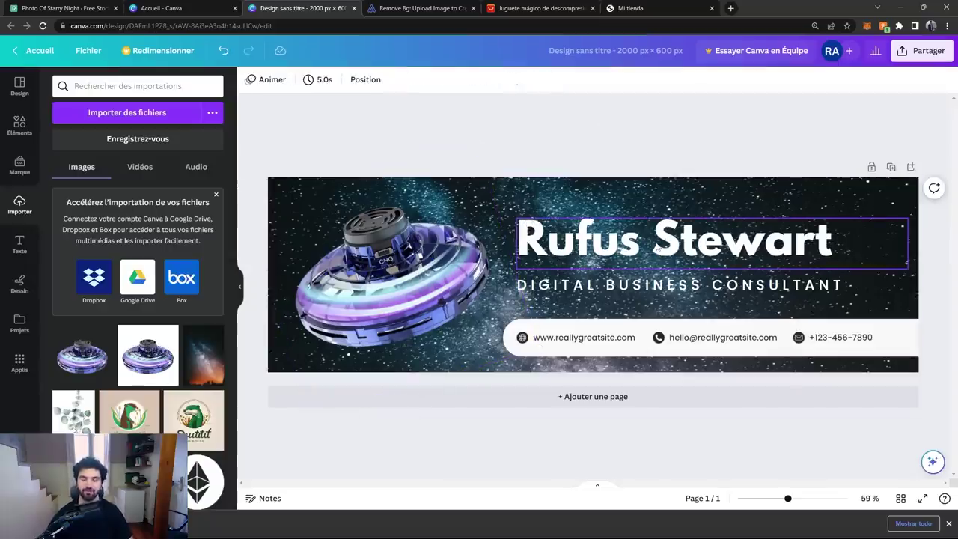
- Change the big headline text to STELLAR DRONE
left_click(516, 254)
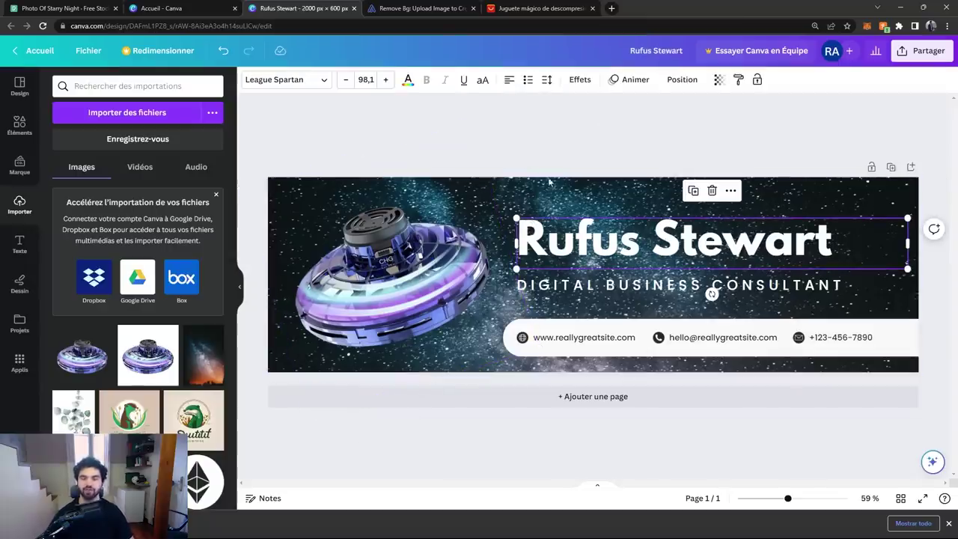
double_click(607, 242)
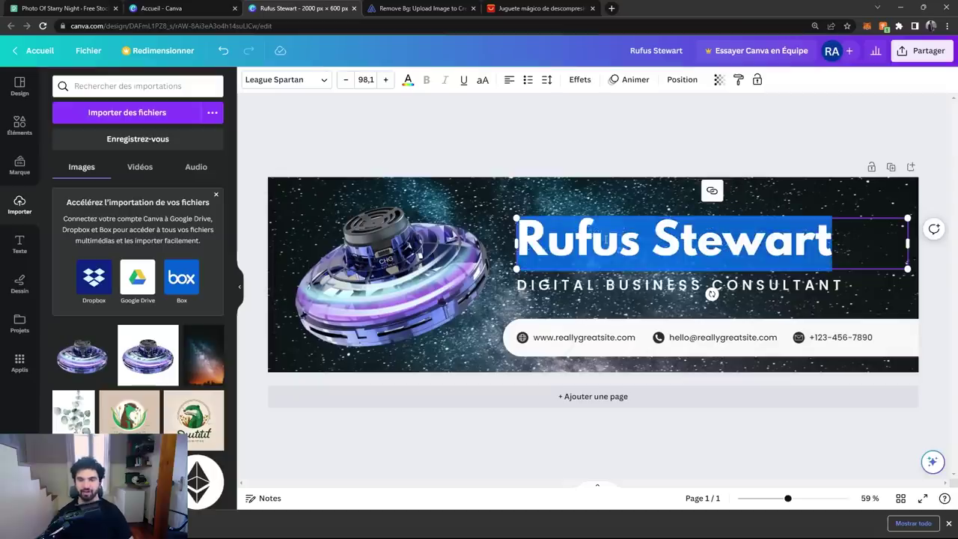
type("Stel")
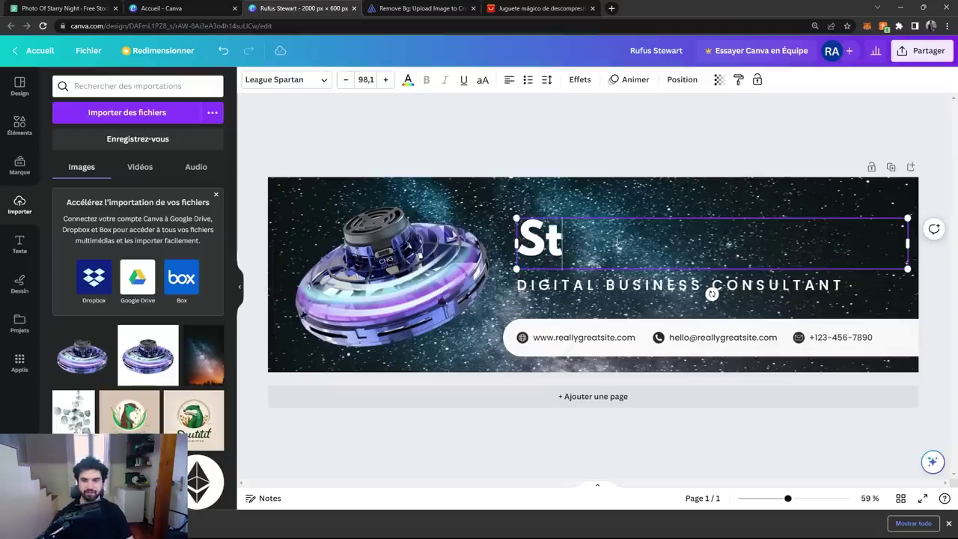
key("BackSpace")
key("BackSpace")
key("BackSpace")
type("Te")
key("BackSpace")
type("ELLAR DRONE")
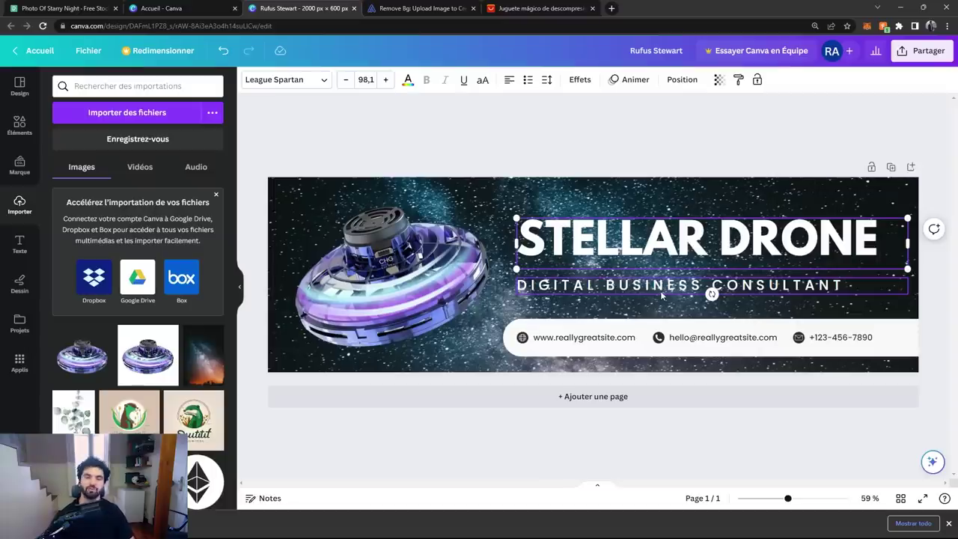
- Replace the subtitle text with a new line starting 'EL MEJ'
triple_click(623, 285)
type("EL MEJOR JUGUETE VOLADOR")
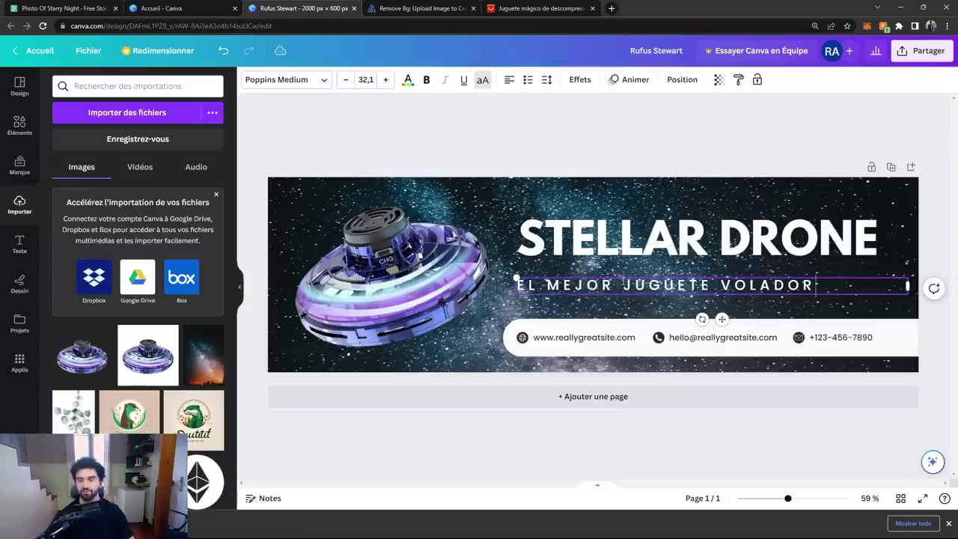
key("Escape")
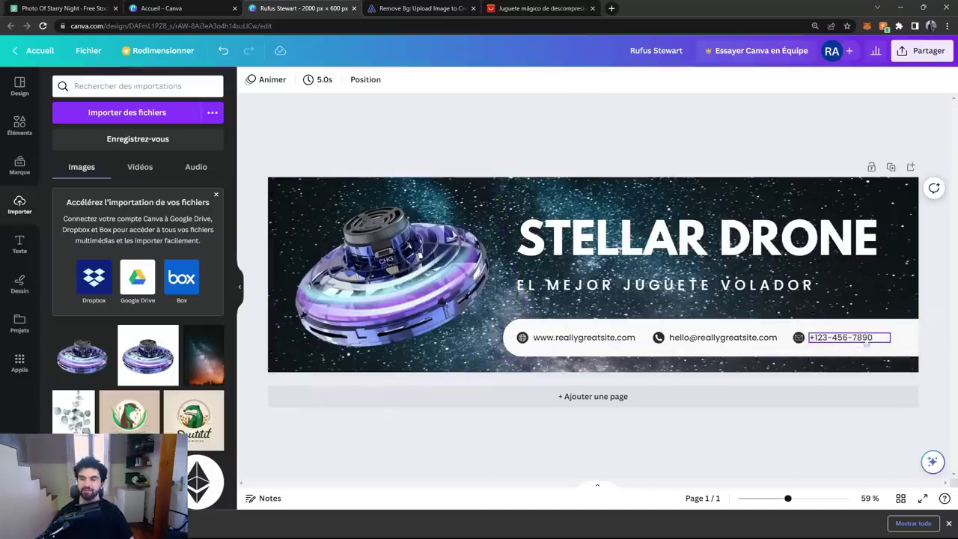
- Rename the labels to PLÁSTICO RESISTENTE, LEDS DE COLORES and RENDIMIENTO POTENTE, widening the last to one line
double_click(598, 341)
type("PLÁSTICO RESISTENTE")
double_click(702, 338)
key("BackSpace")
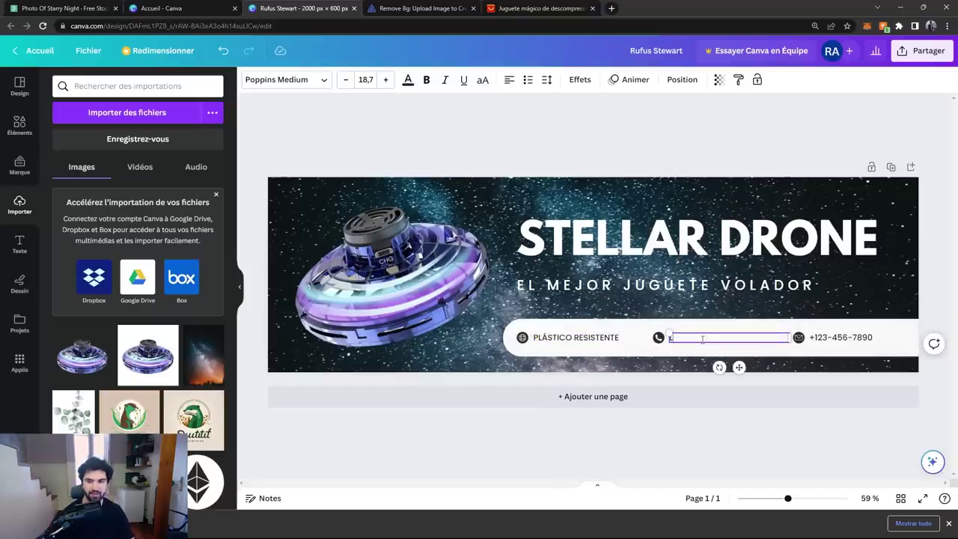
type("LEDS DE COLORES")
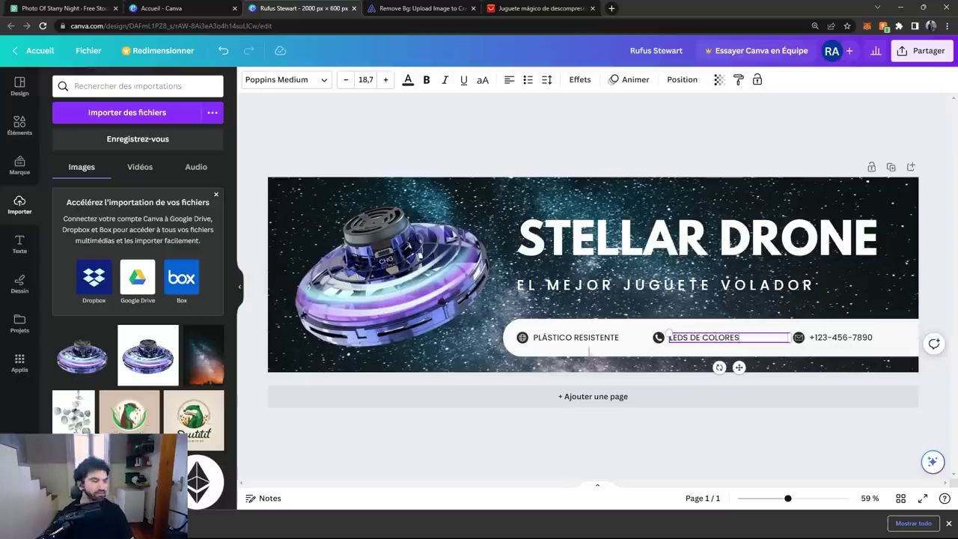
double_click(845, 337)
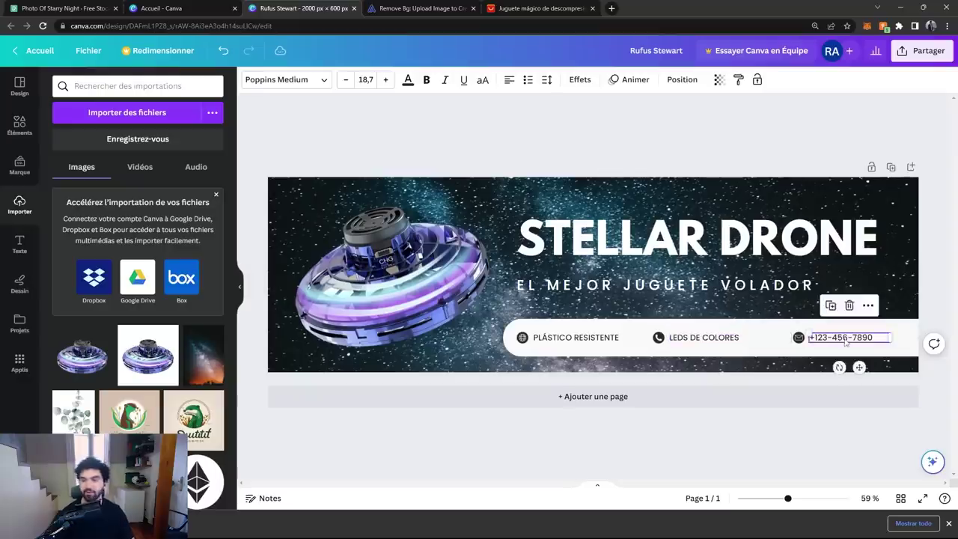
type("RENDIMIENTO")
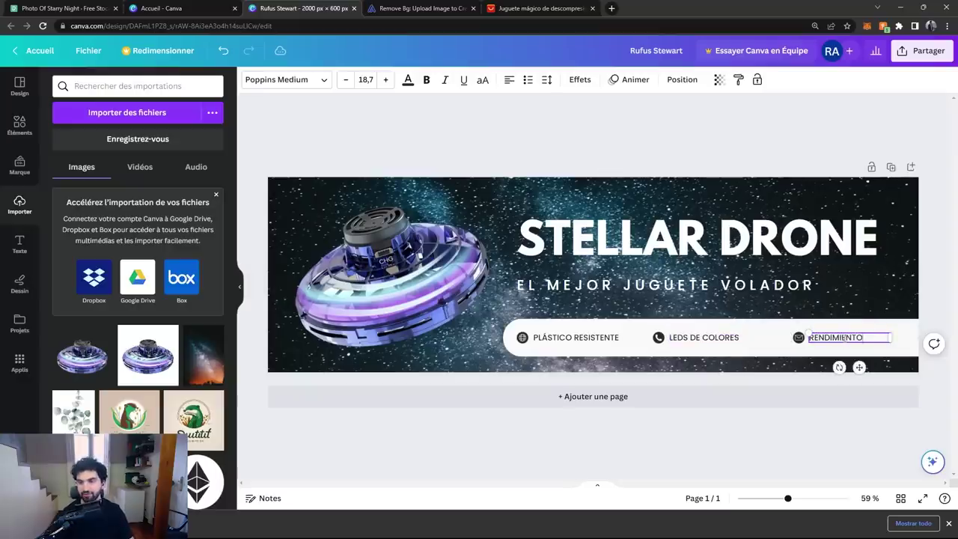
type(" POTENTE")
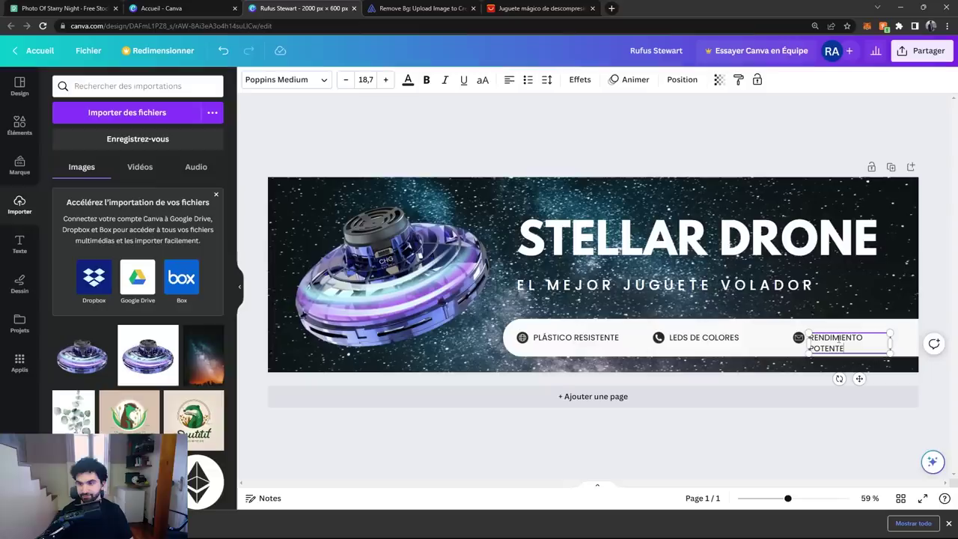
left_click_drag(890, 342, 912, 342)
left_click(929, 324)
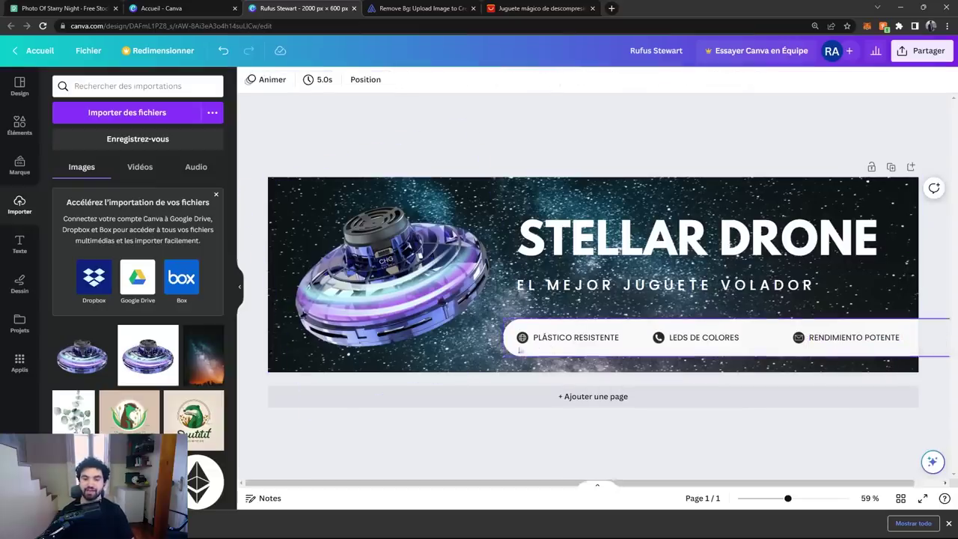
- Browse Canva's Elements panel, then open a new Chrome tab for Flaticon
scroll(522, 338, "up", 5)
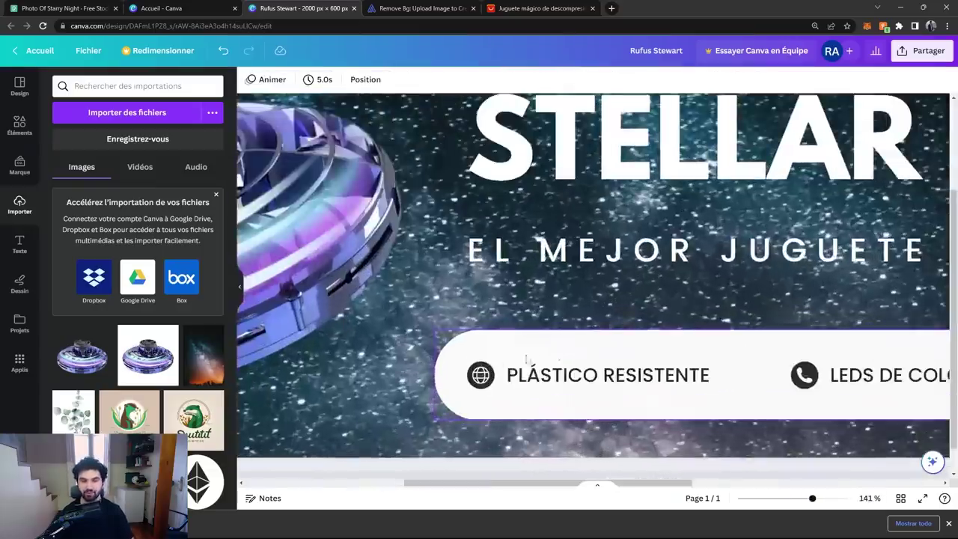
scroll(564, 382, "down", 3)
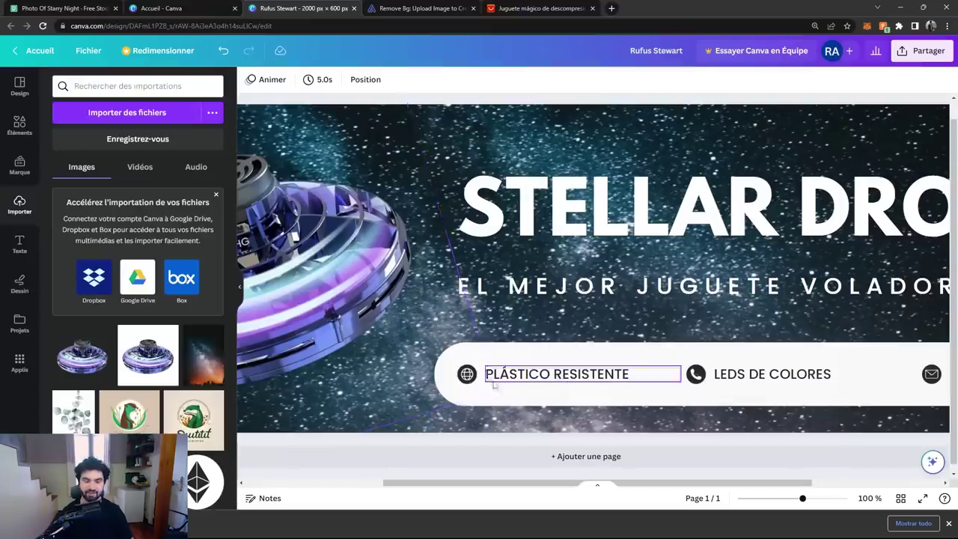
left_click(20, 124)
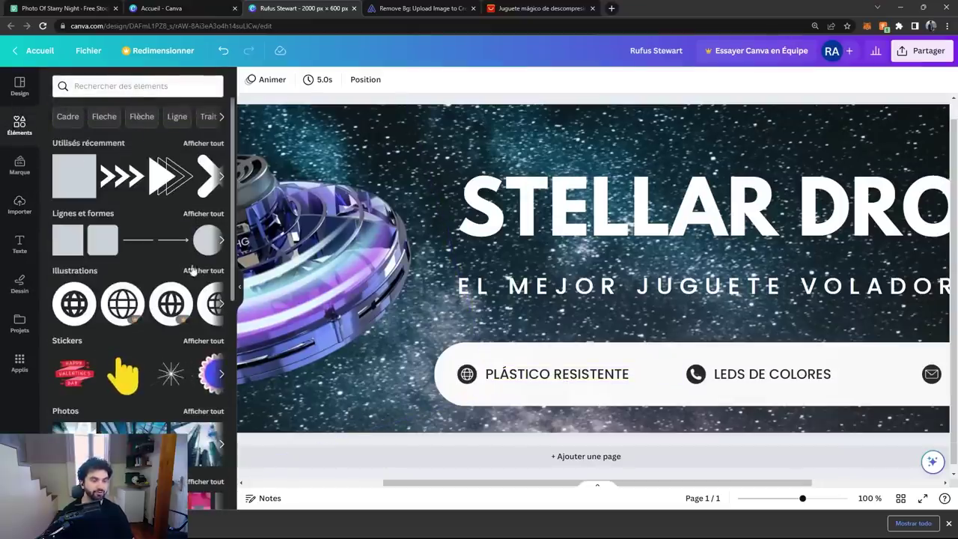
scroll(164, 255, "down", 2)
scroll(146, 231, "up", 2)
scroll(819, 297, "down", 2)
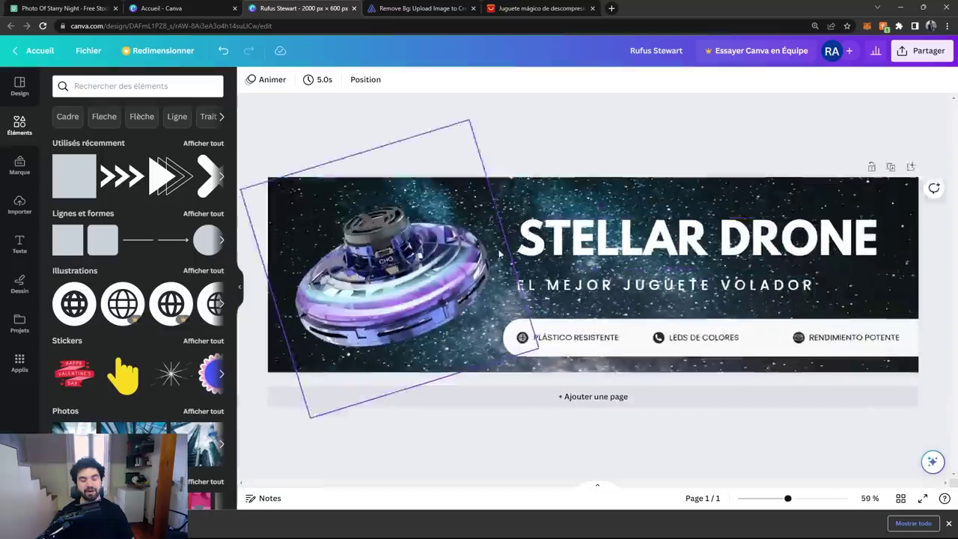
scroll(696, 277, "up", 3)
scroll(620, 352, "down", 1)
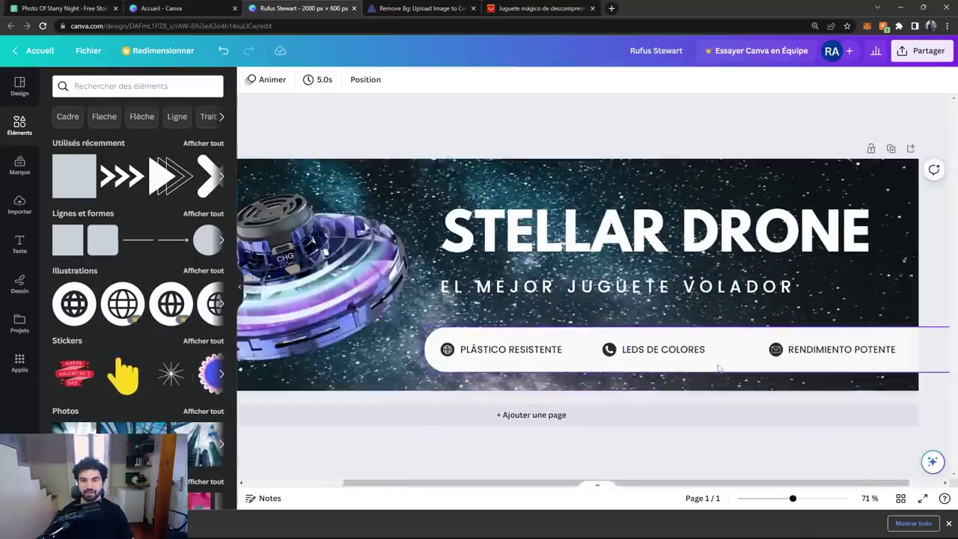
scroll(620, 352, "up", 1)
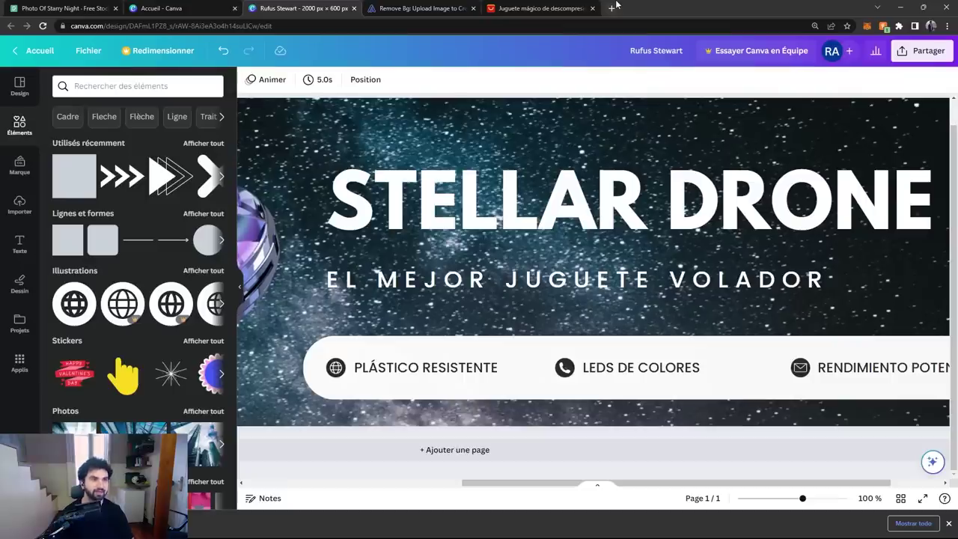
left_click(612, 7)
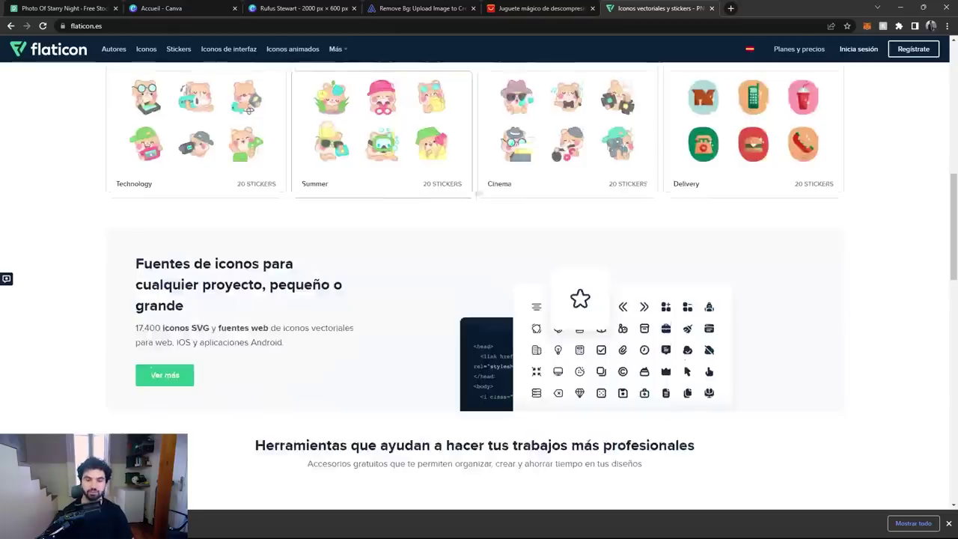
- Search Flaticon for 'escudo' and save the black checkmark shield icon as a free PNG
scroll(603, 259, "up", 10)
left_click(415, 222)
type("escur")
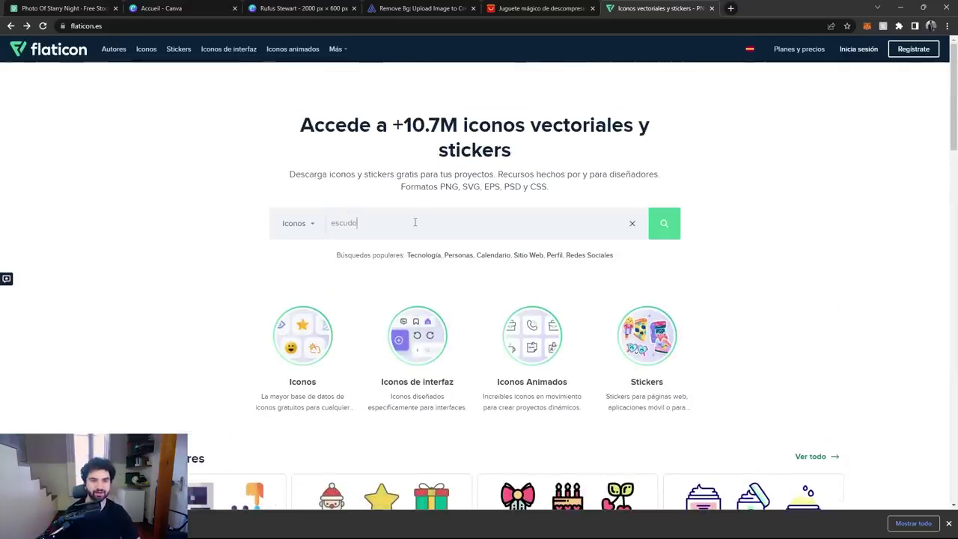
type("o")
key("Return")
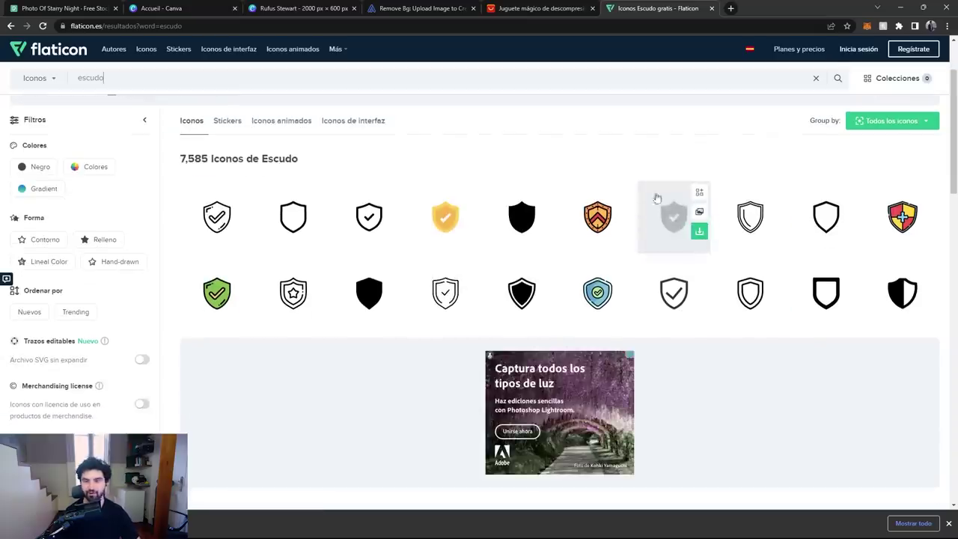
left_click(698, 235)
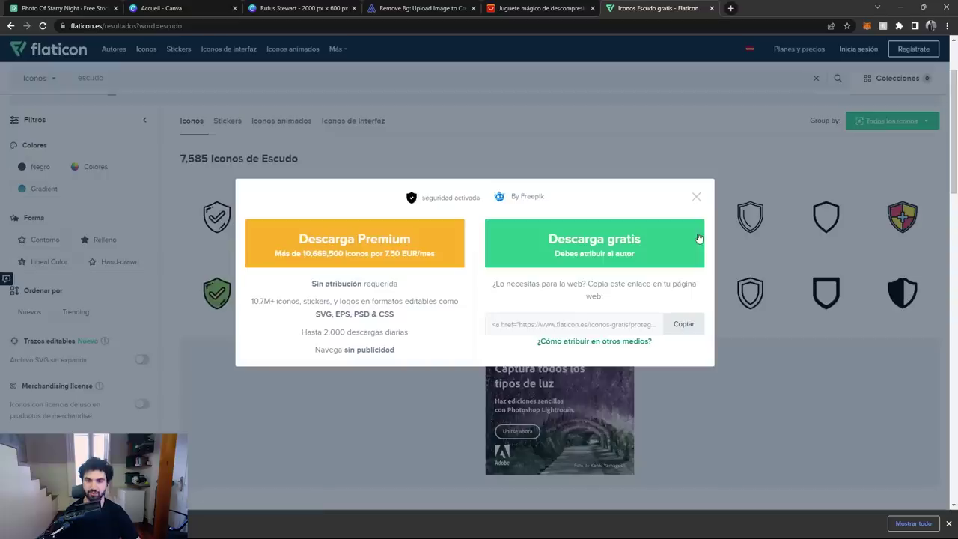
left_click(603, 252)
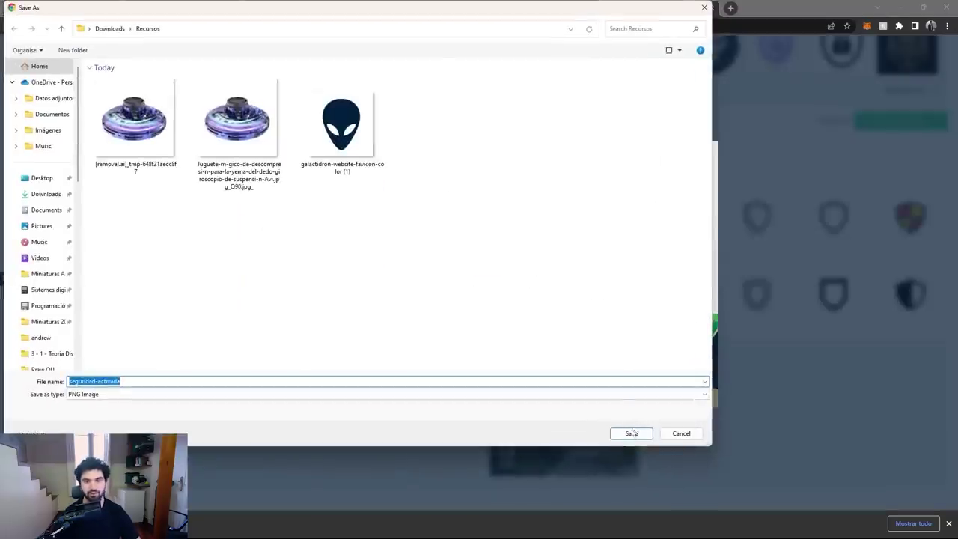
left_click(632, 434)
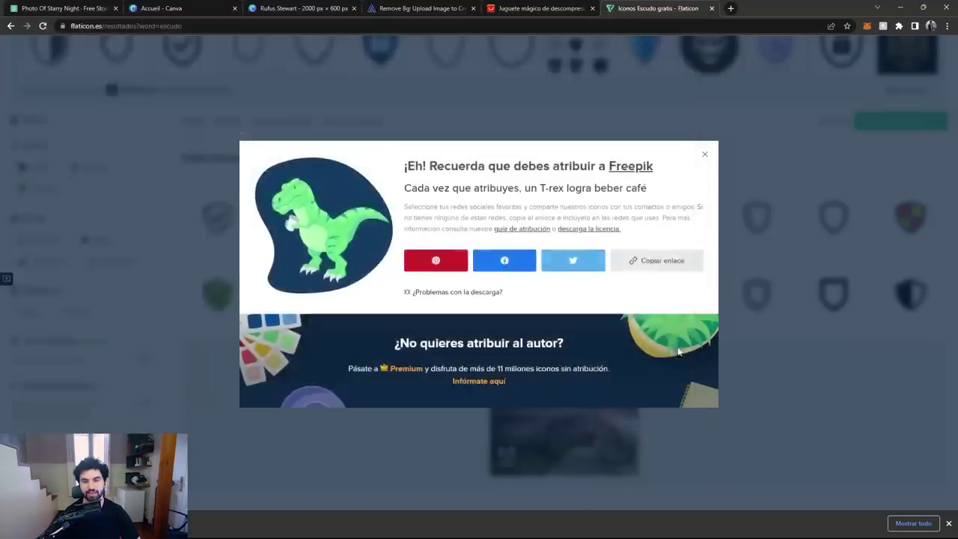
left_click(709, 154)
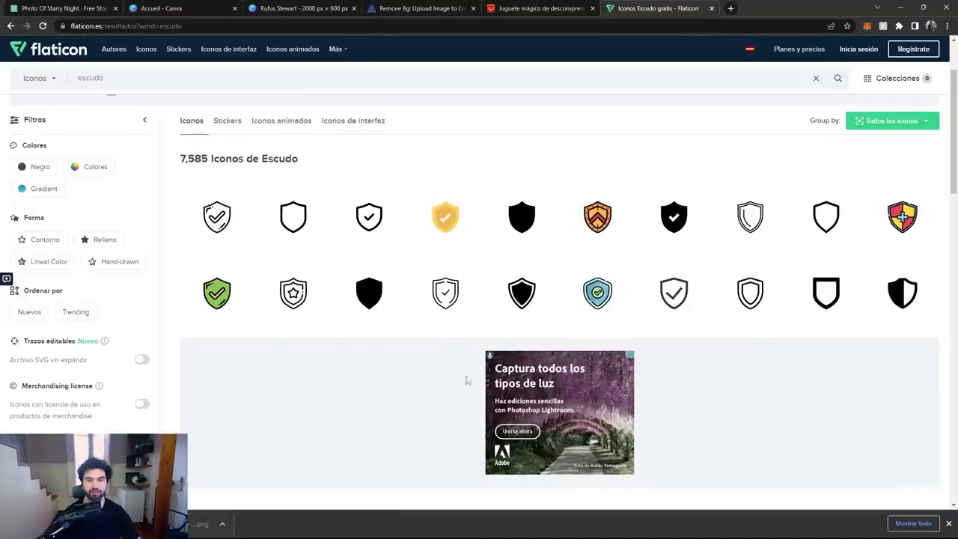
- Open the shield icon's 'Seguridad Activada' detail page
left_click(670, 225)
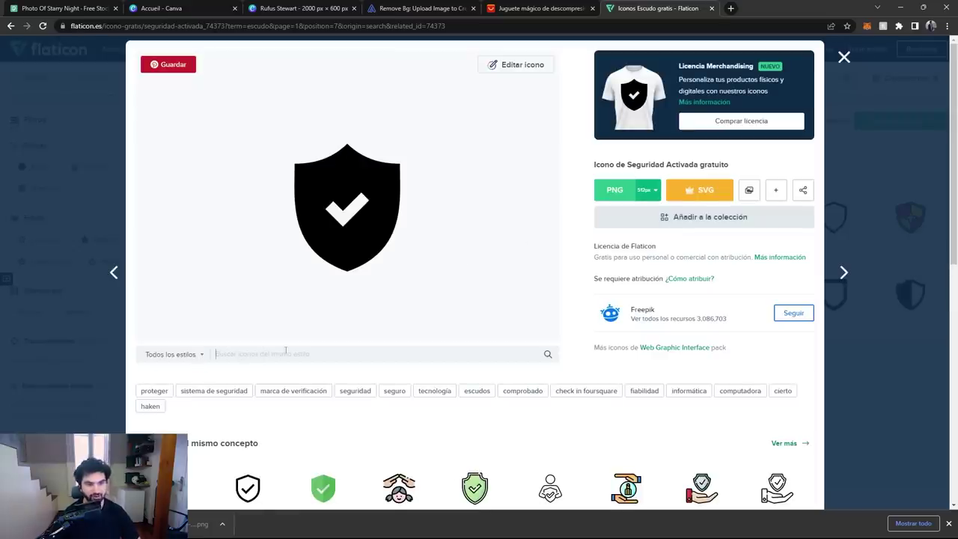
scroll(288, 356, "down", 3)
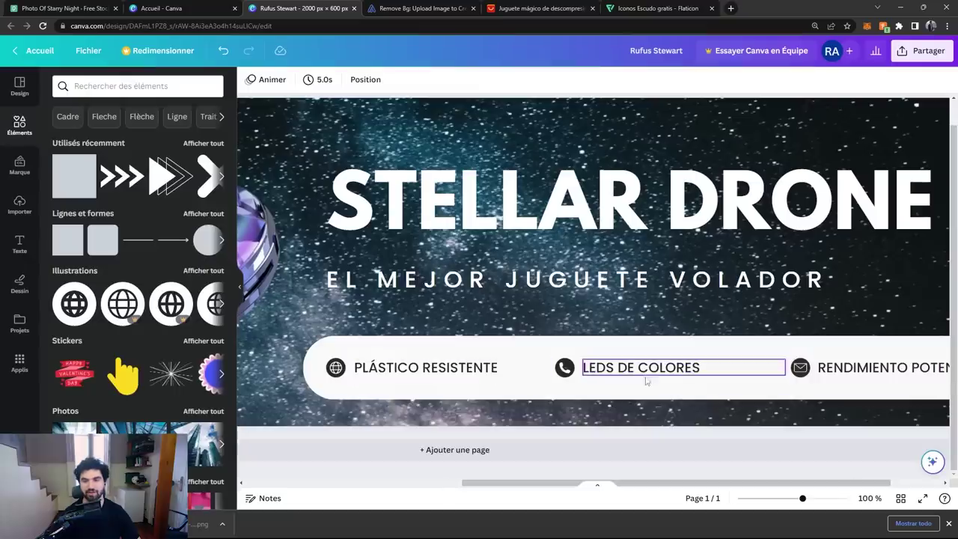
left_click(719, 8)
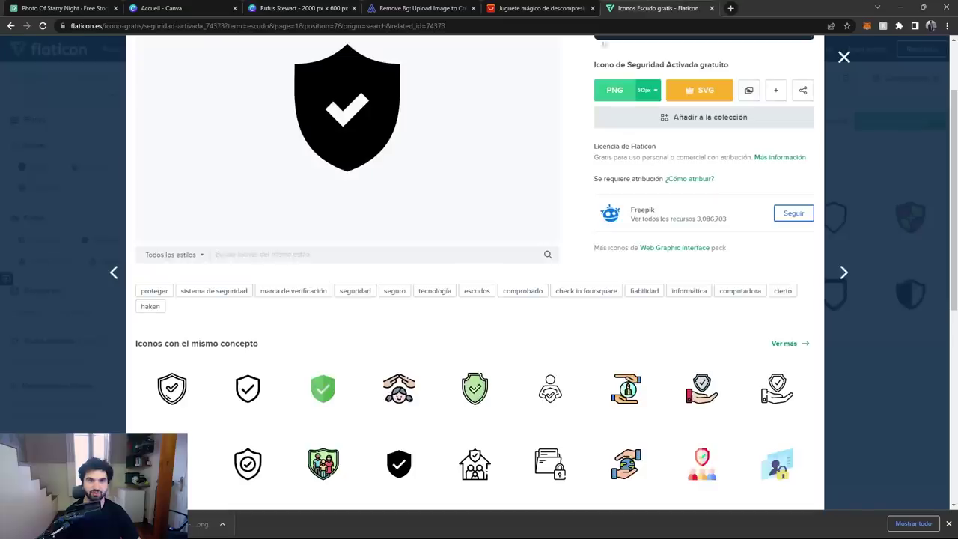
- Search Flaticon for 'led' and save an LED icon as a free PNG
left_click(233, 254)
type("led")
key("Return")
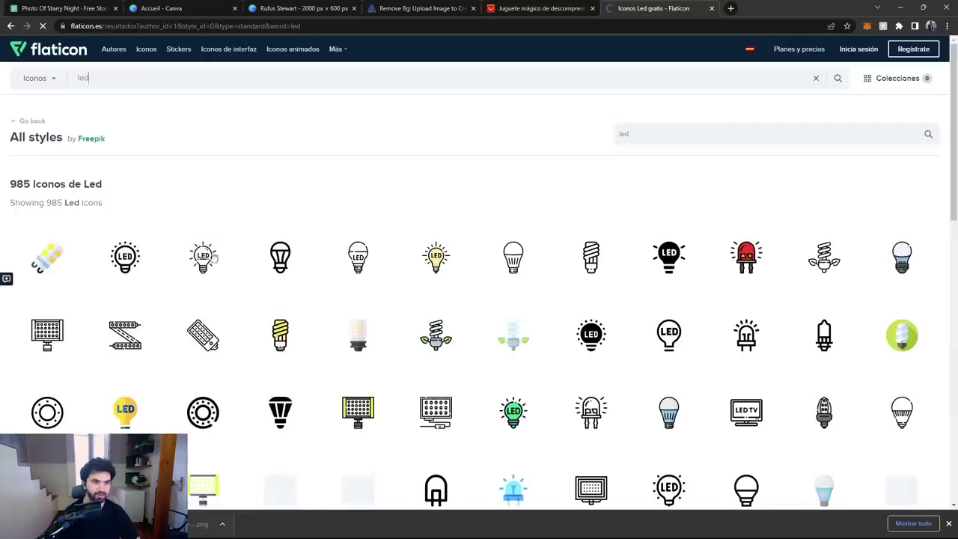
scroll(716, 209, "down", 2)
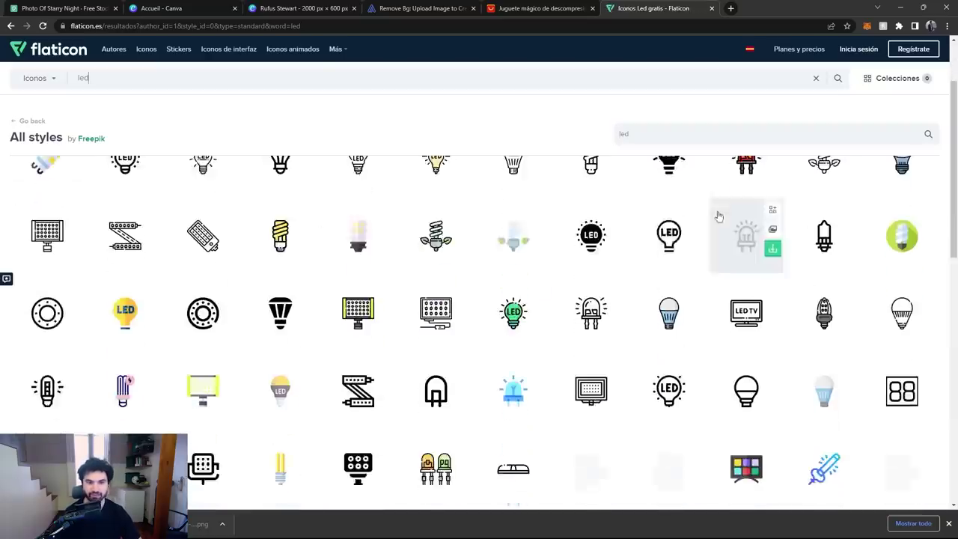
scroll(591, 225, "down", 2)
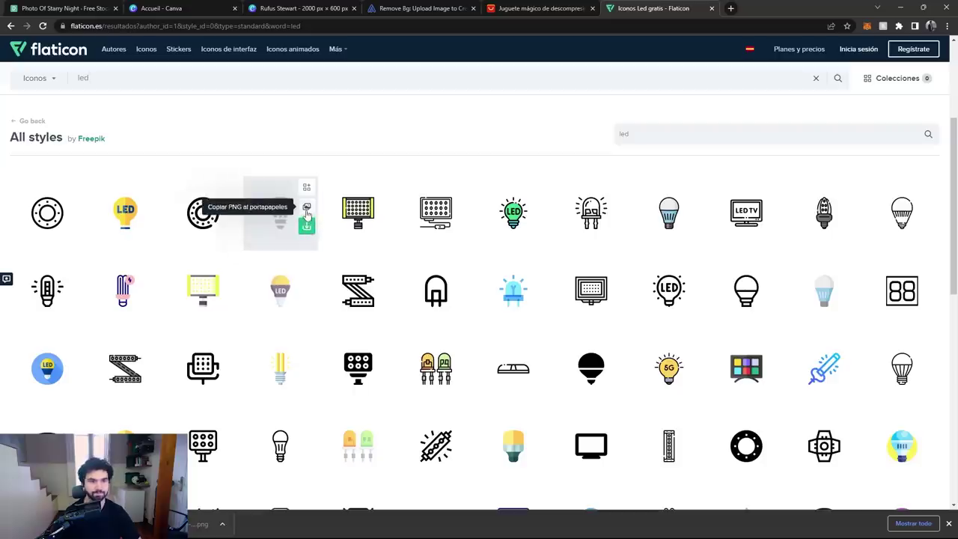
left_click(307, 224)
left_click(563, 245)
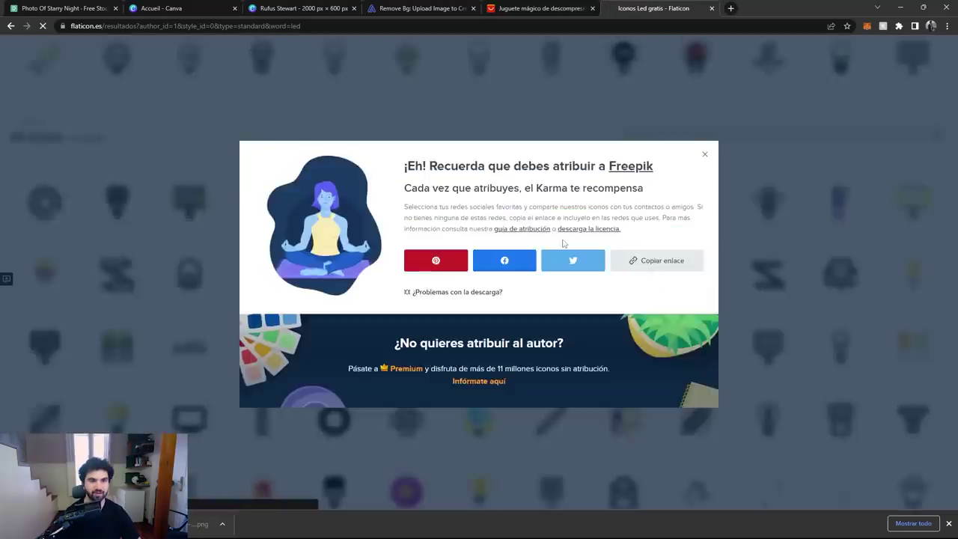
key("Return")
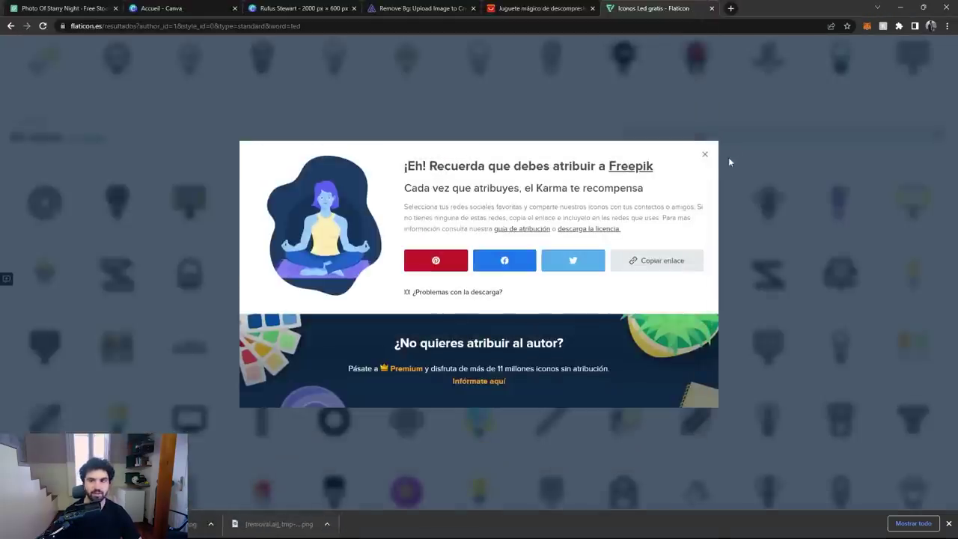
left_click(704, 154)
- Search 'bateria' and save a battery icon as a free PNG, then return to Canva
double_click(133, 83)
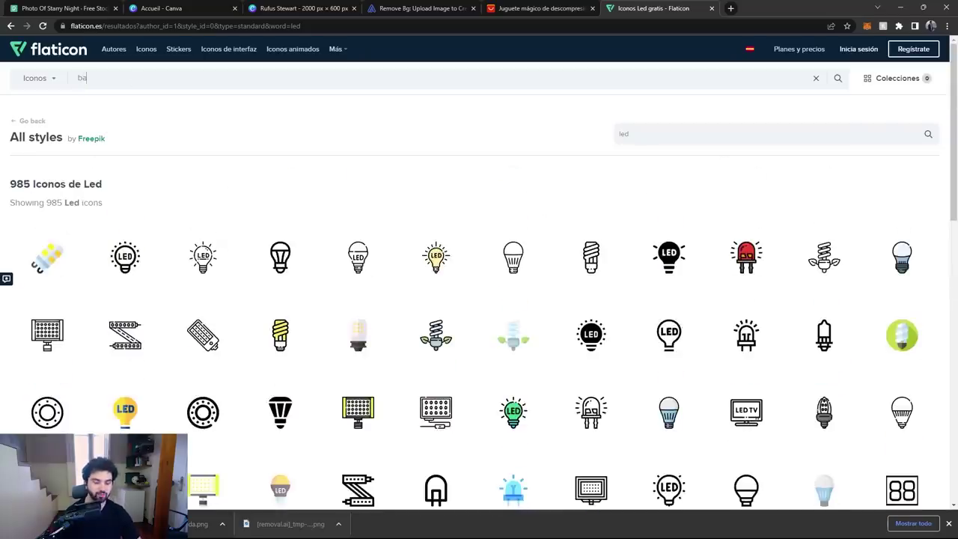
key("Return")
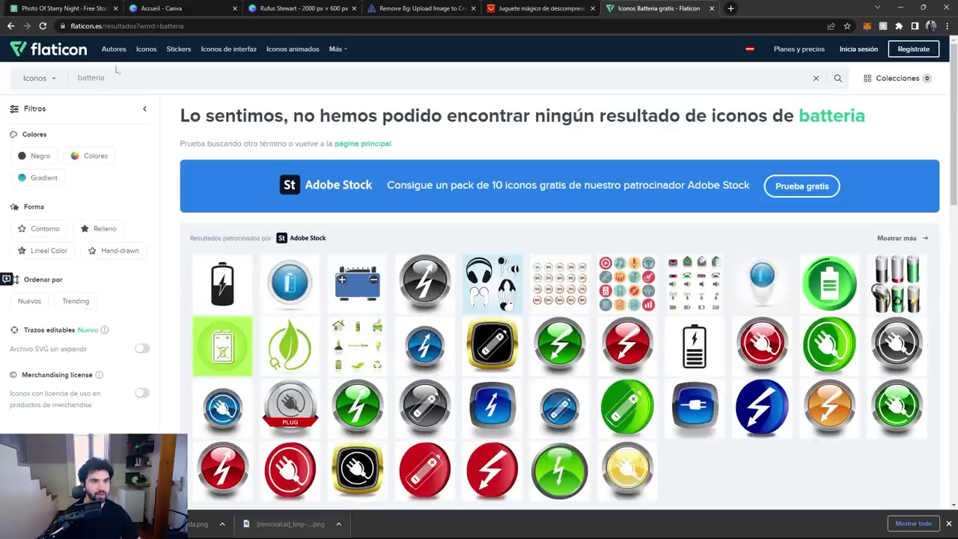
key("BackSpace")
key("Return")
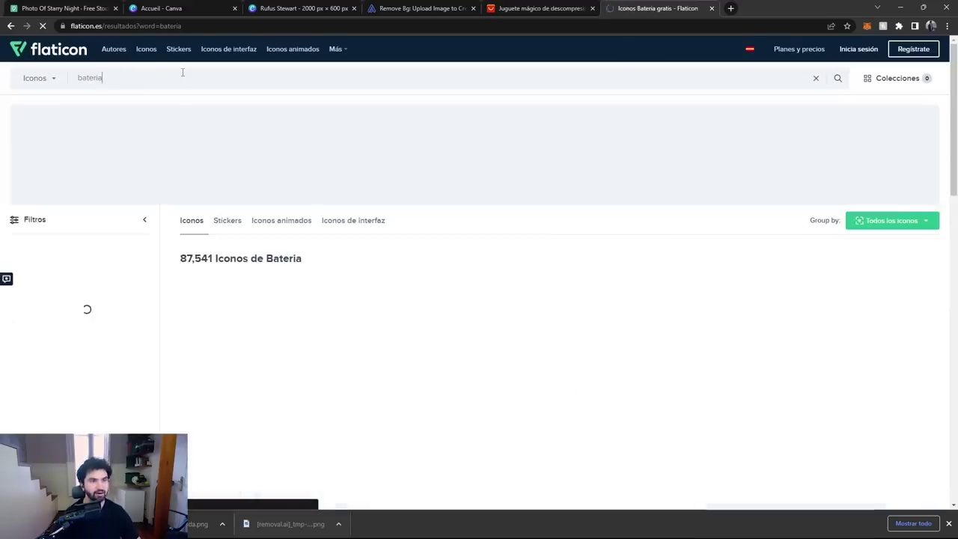
scroll(862, 169, "down", 3)
scroll(862, 169, "up", 2)
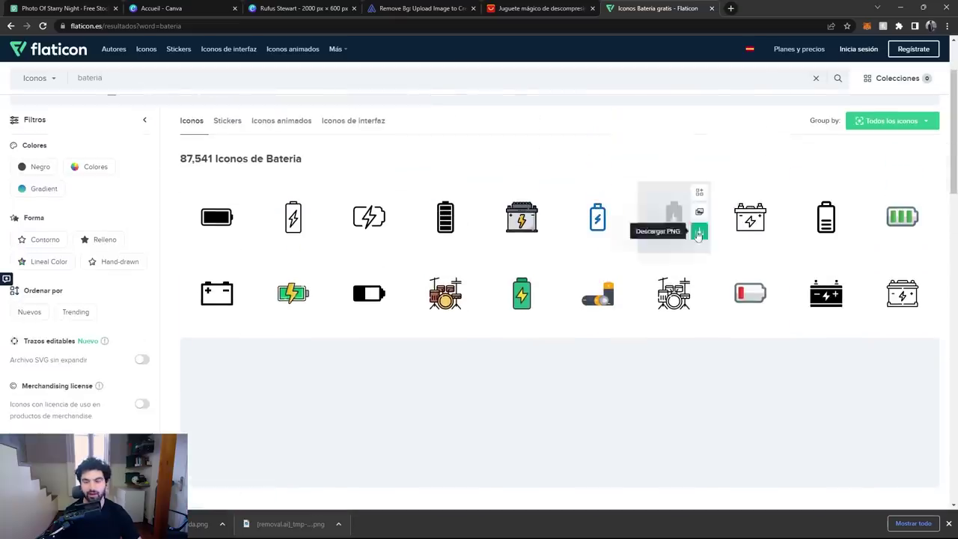
left_click(700, 232)
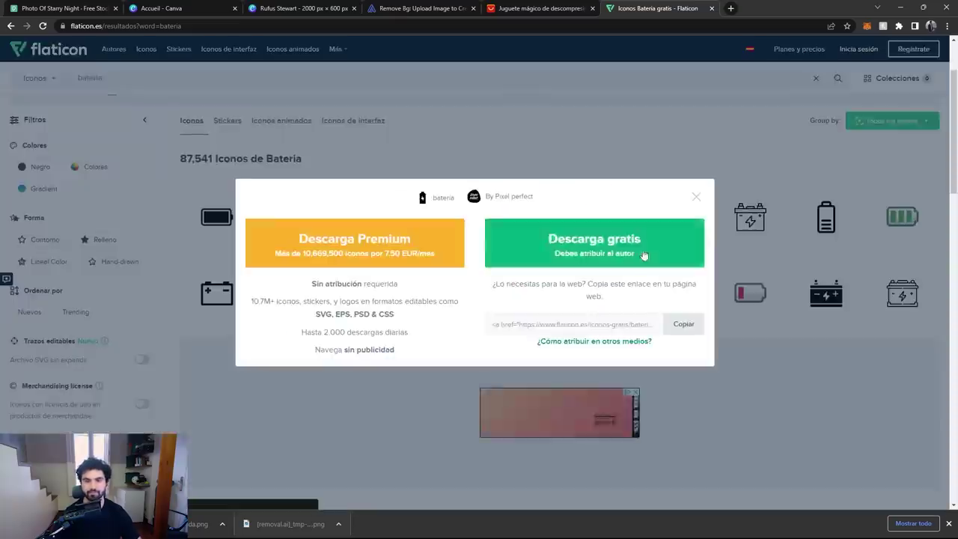
left_click(642, 254)
left_click(632, 434)
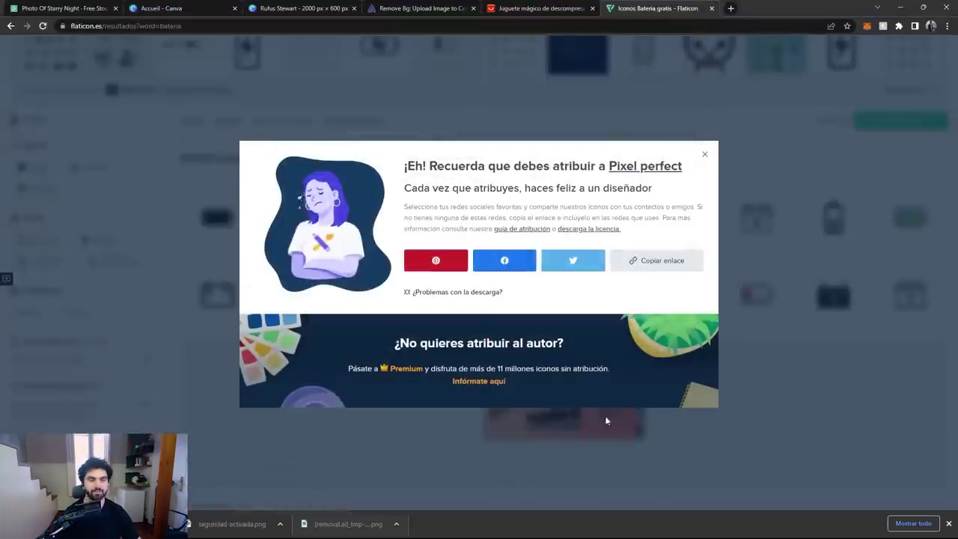
left_click(704, 155)
left_click(389, 8)
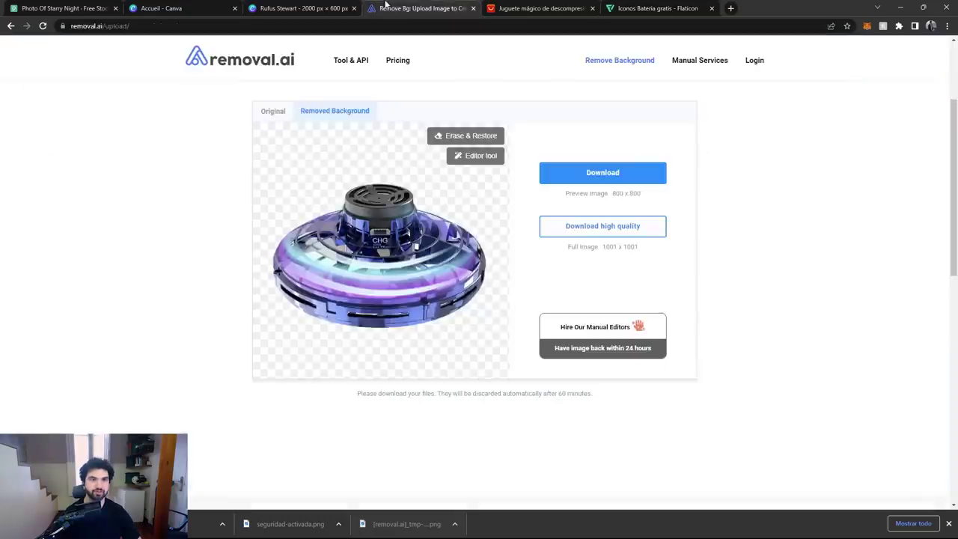
left_click(303, 8)
- Send the drone image back one layer via Calque > Faire reculer d'un niveau
scroll(292, 317, "up", 1)
left_click(272, 281)
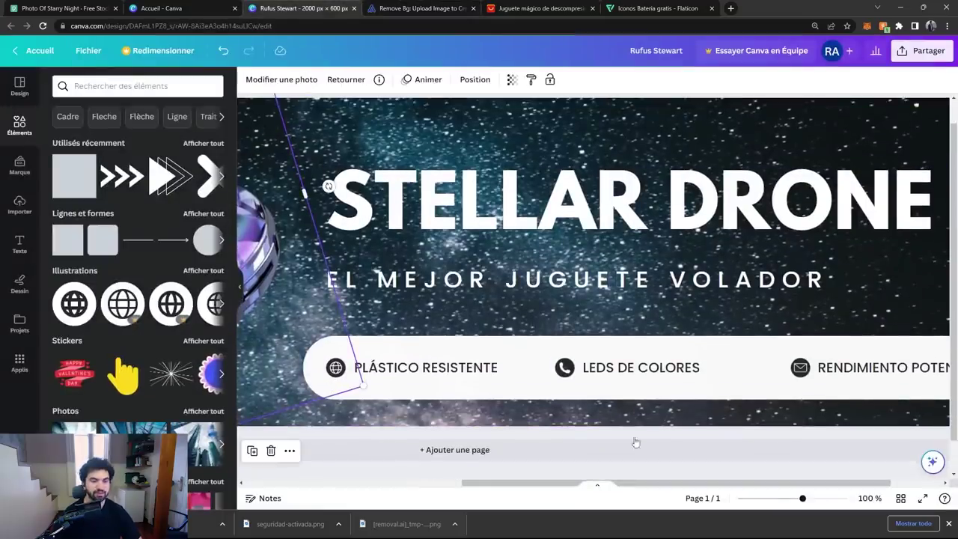
scroll(635, 443, "down", 3)
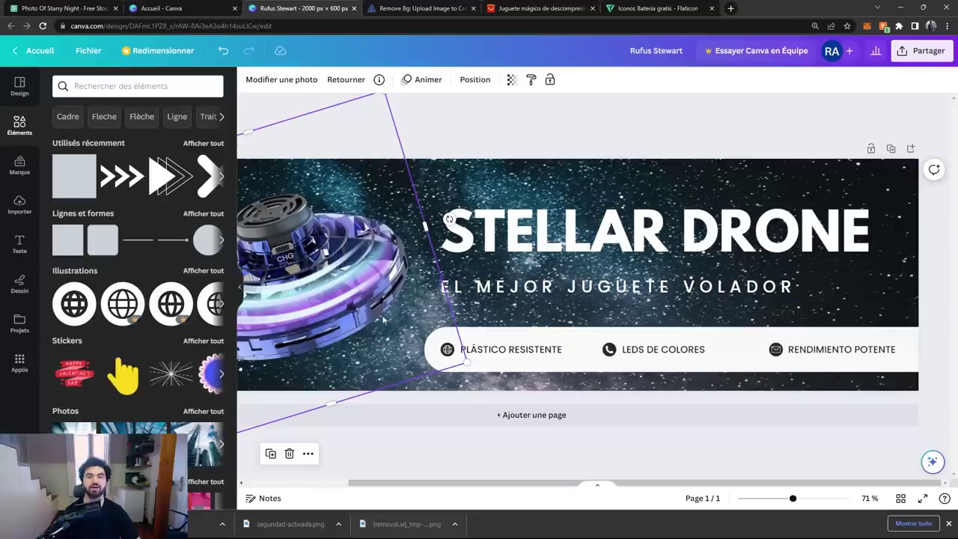
scroll(350, 278, "up", 2)
scroll(350, 279, "down", 3)
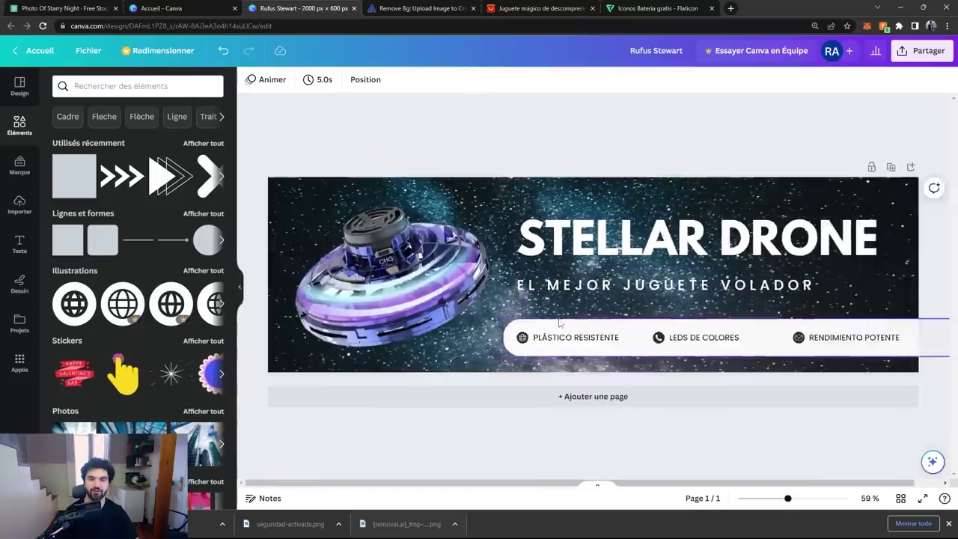
scroll(375, 279, "up", 5)
left_click(405, 274)
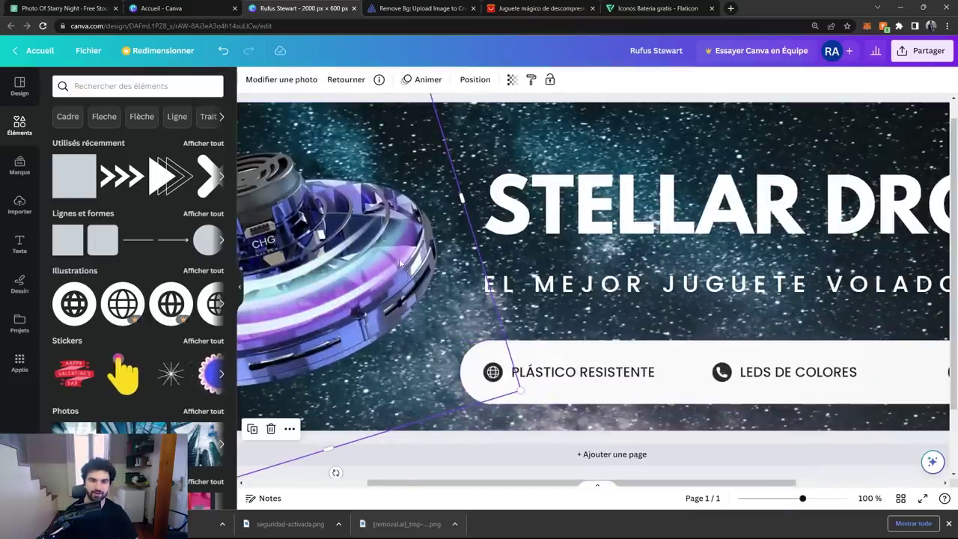
right_click(405, 274)
mouse_move(509, 328)
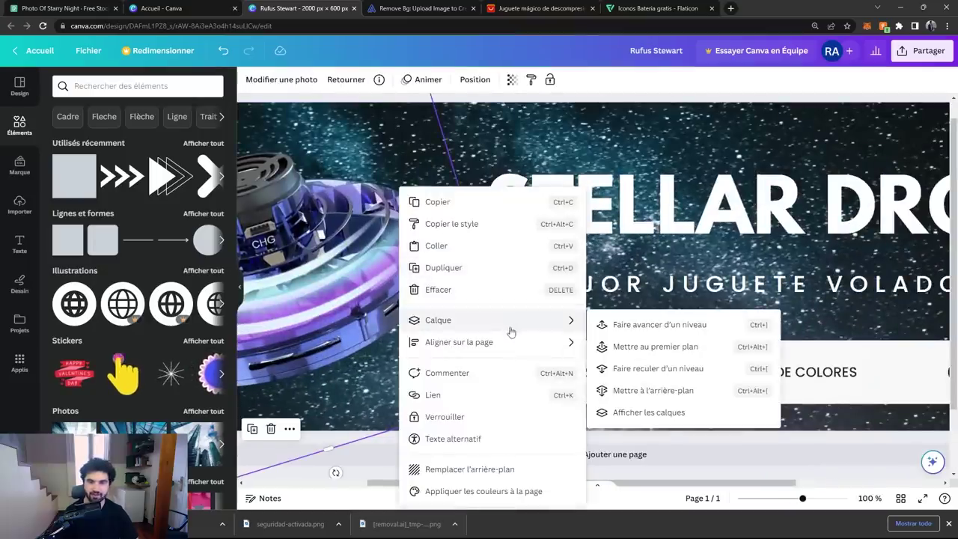
left_click(668, 368)
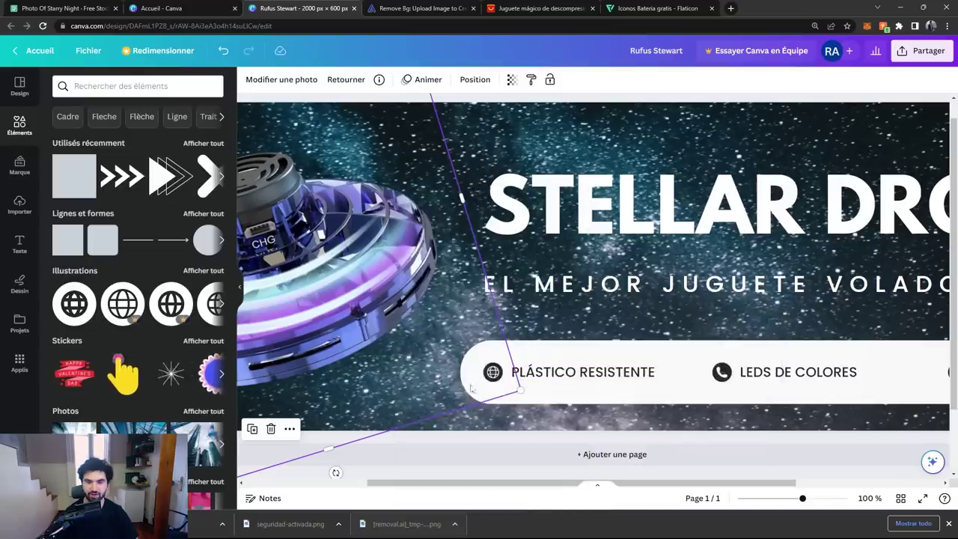
- Delete the globe, phone and mail placeholder icons from the three feature labels
left_click(494, 373)
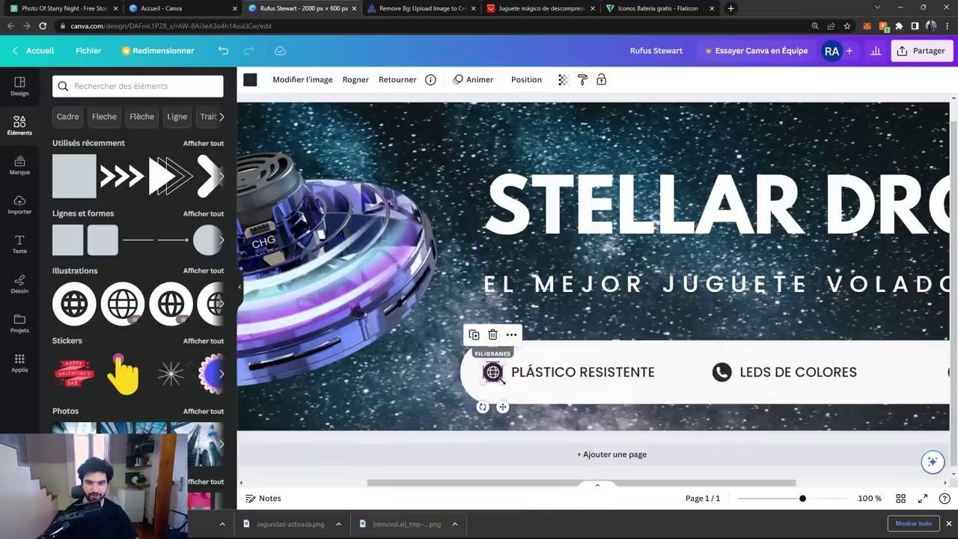
scroll(494, 373, "up", 5)
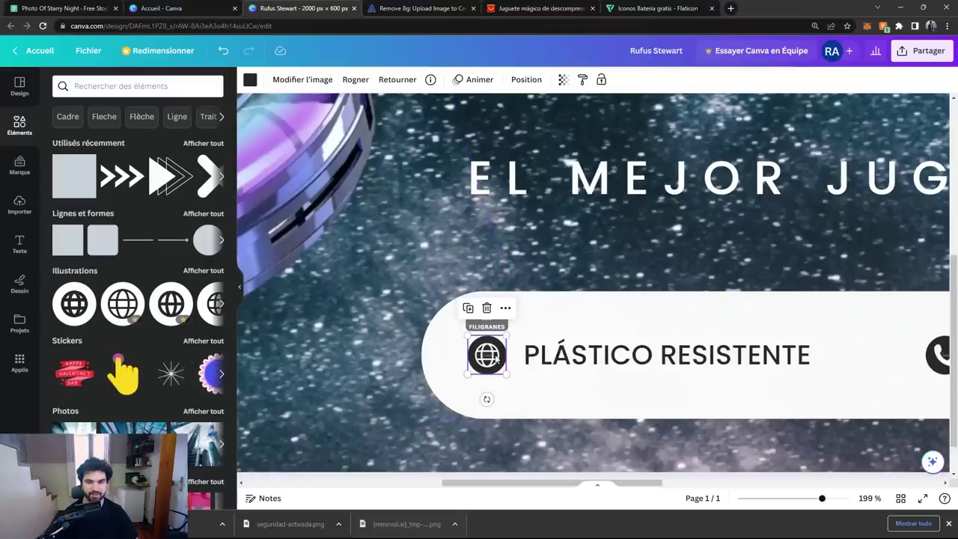
left_click(487, 307)
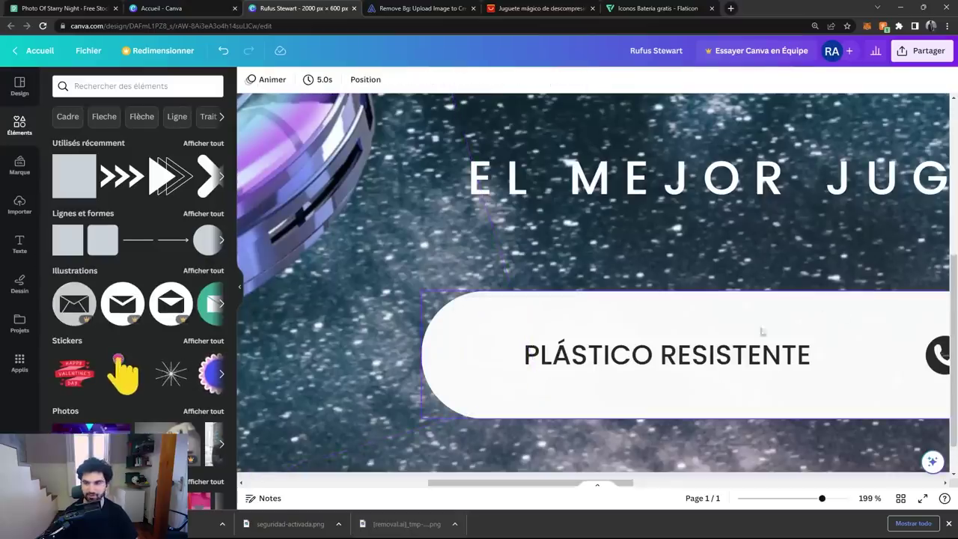
scroll(762, 331, "down", 3)
left_click(858, 352)
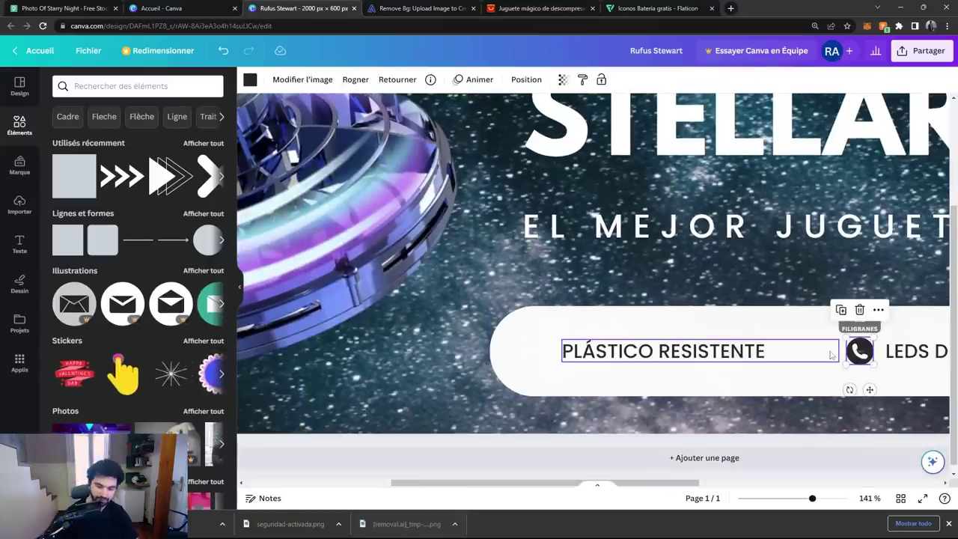
left_click(859, 309)
scroll(823, 344, "down", 3)
scroll(749, 367, "up", 1)
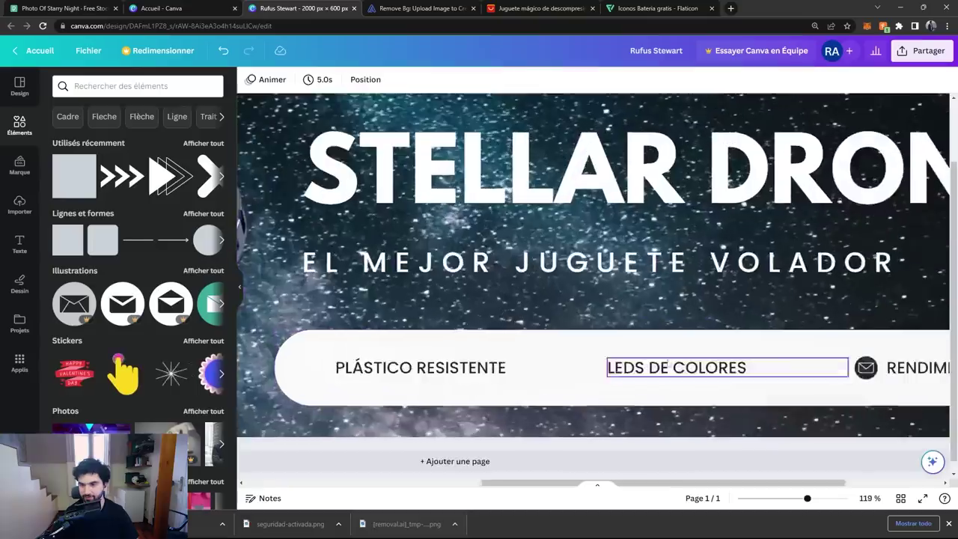
left_click(865, 367)
left_click(864, 325)
scroll(357, 384, "down", 3)
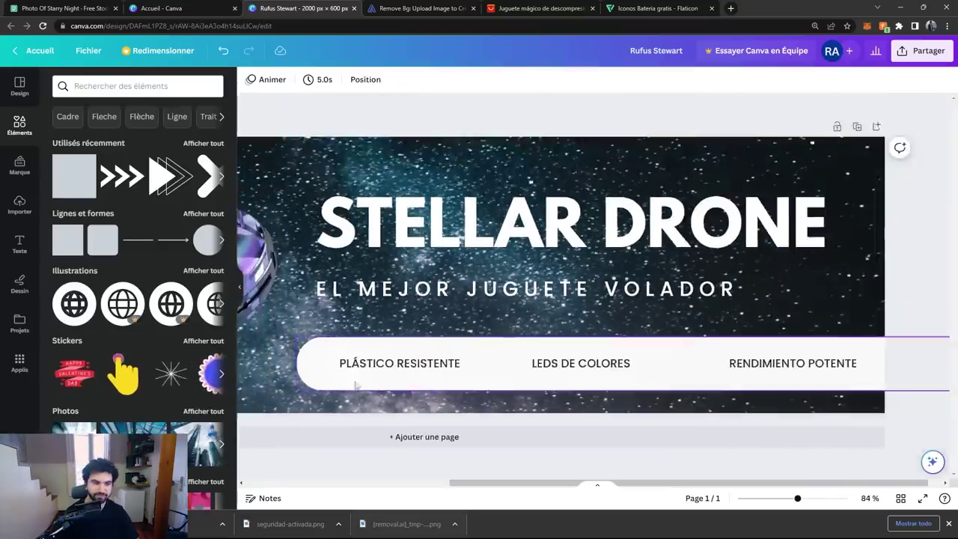
scroll(357, 384, "up", 4)
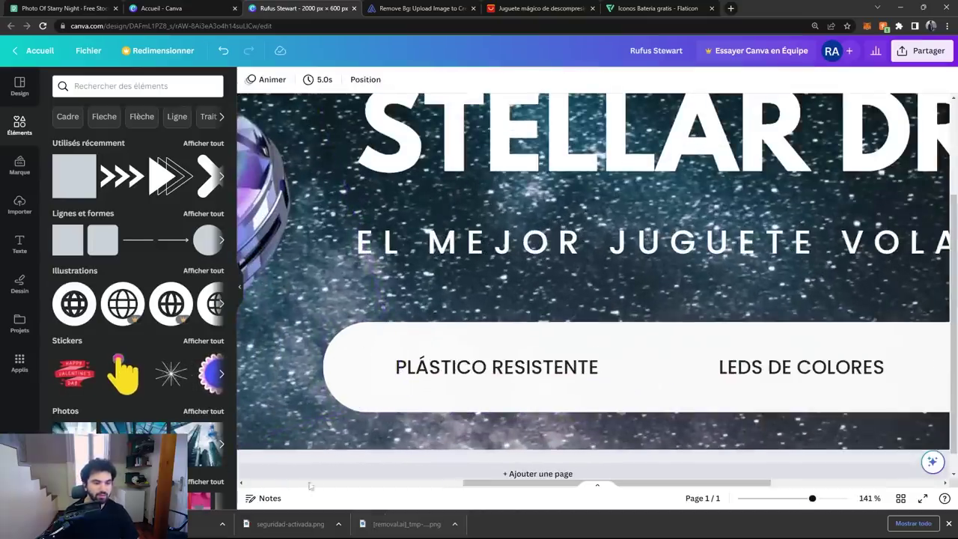
- Upload the shield, lightbulb and battery PNGs and place a 44×44 shield before PLÁSTICO RESISTENTE
left_click_drag(292, 528, 172, 319)
left_click_drag(405, 524, 138, 247)
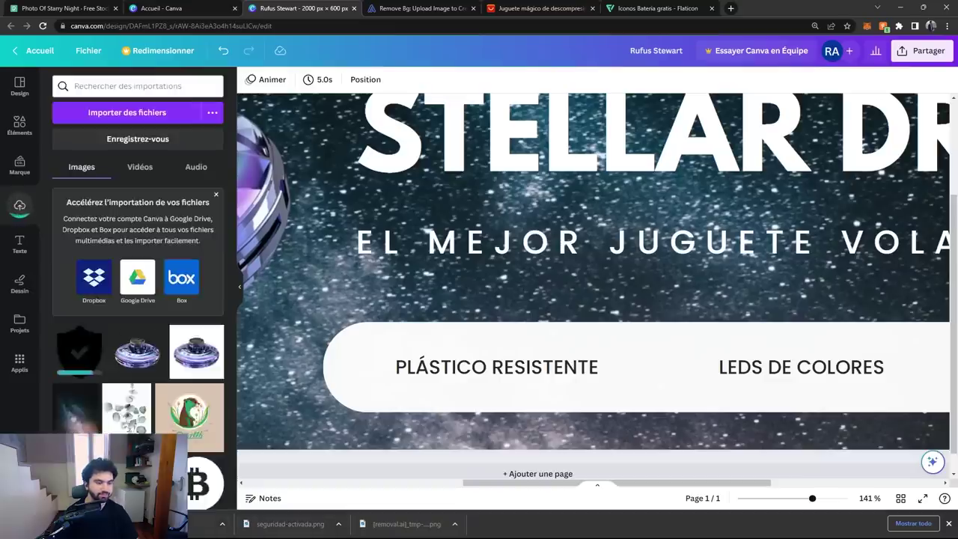
left_click_drag(113, 524, 139, 248)
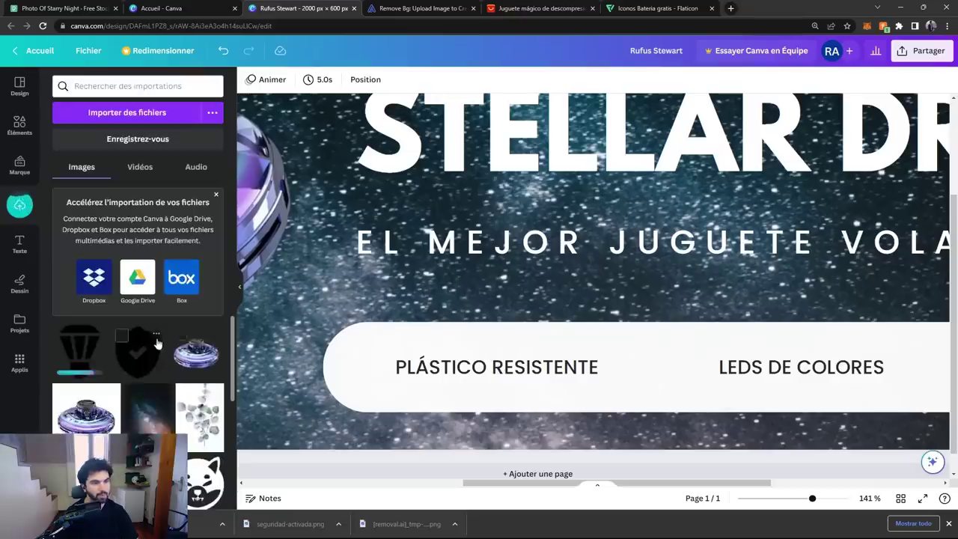
left_click_drag(196, 352, 372, 214)
left_click_drag(612, 174, 385, 401)
left_click_drag(367, 419, 367, 367)
- Add a small lightbulb beside LEDS DE COLORES and a 44×44 battery icon beside RENDIMIENTO POTENTE
left_click_drag(137, 362, 644, 345)
left_click_drag(516, 238, 397, 367)
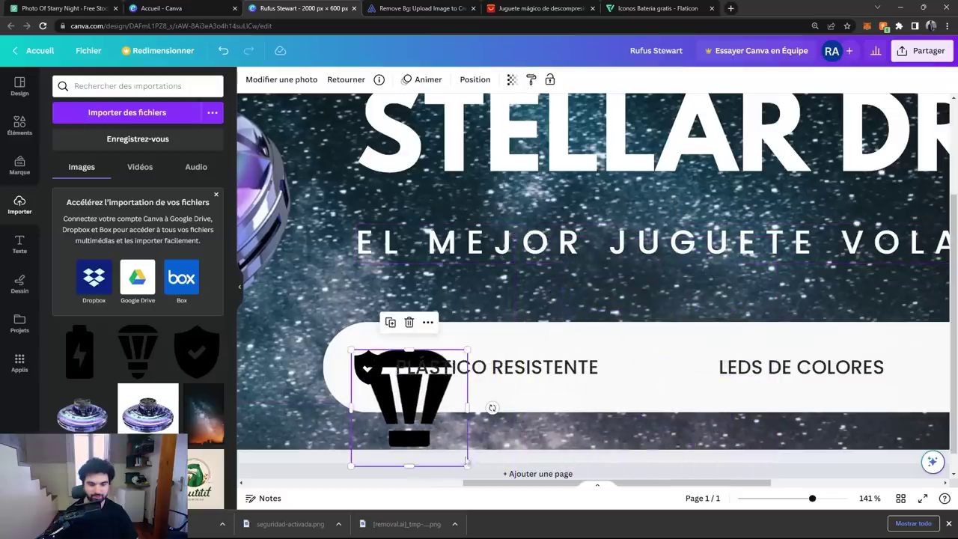
left_click_drag(467, 465, 694, 366)
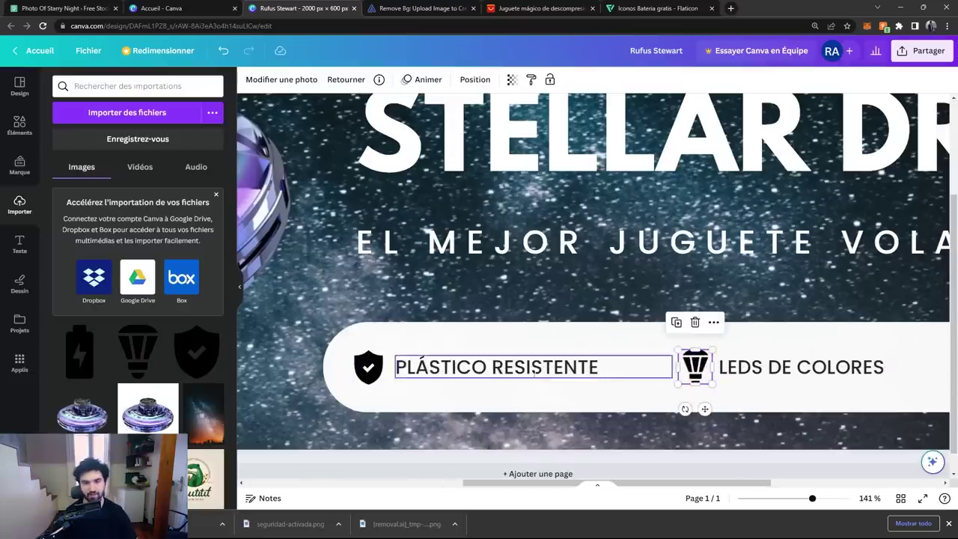
scroll(507, 338, "right", 5)
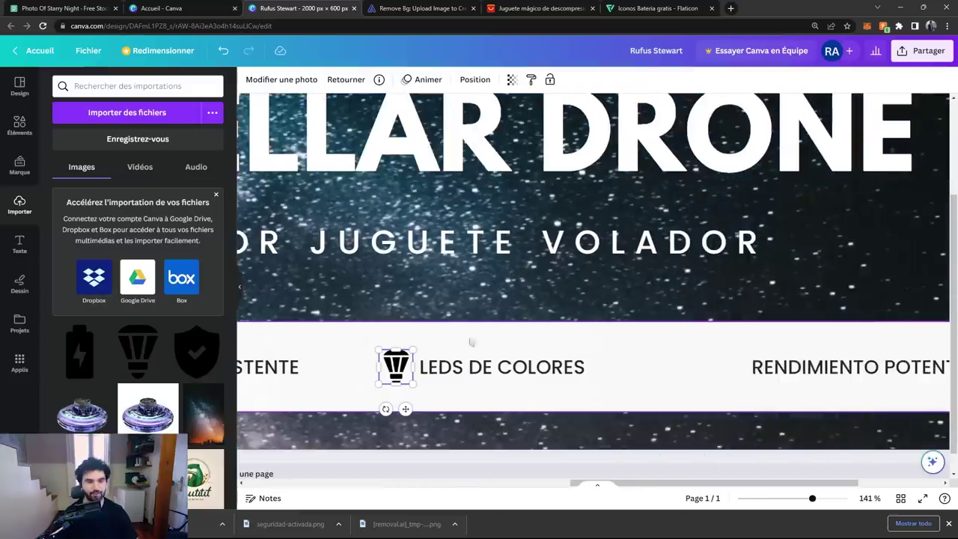
left_click_drag(80, 351, 442, 339)
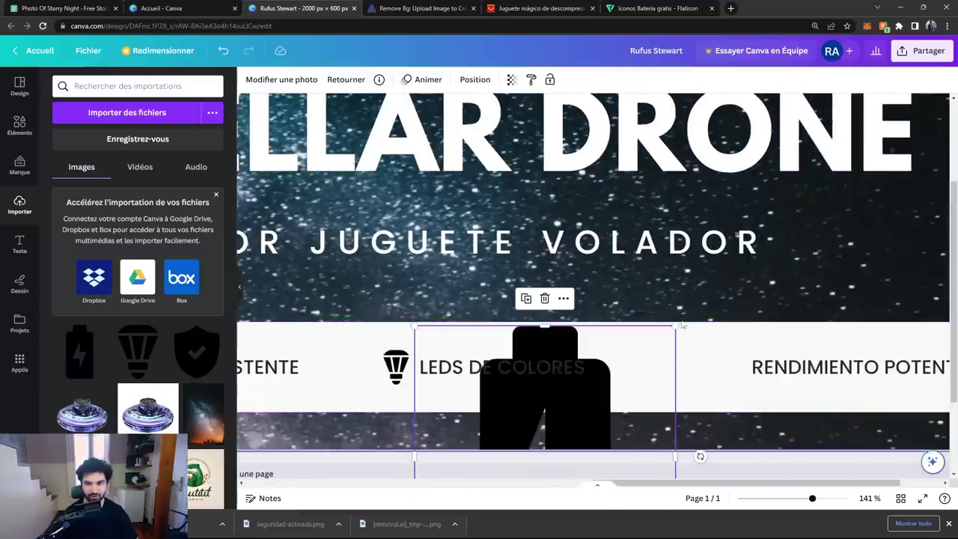
left_click_drag(647, 343, 567, 413)
left_click_drag(483, 421, 430, 241)
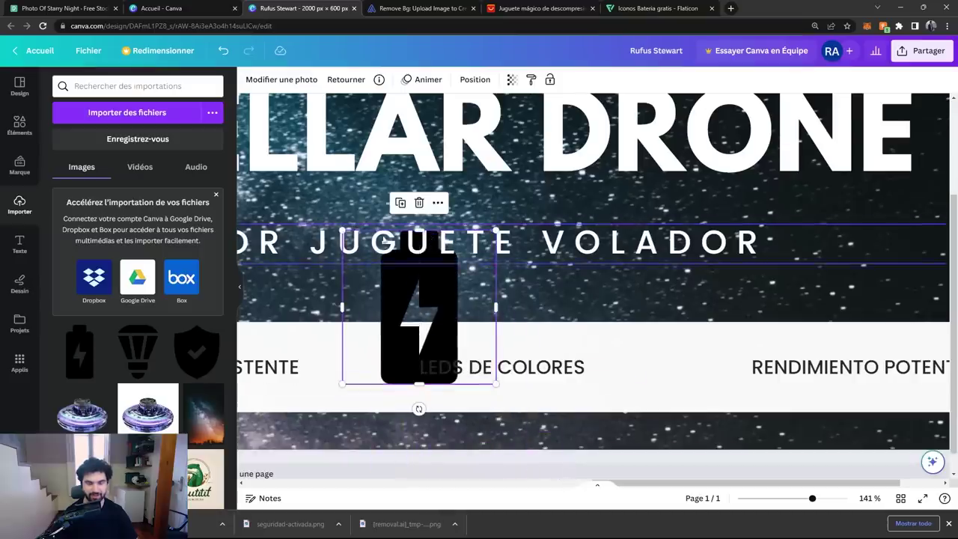
left_click_drag(342, 231, 730, 367)
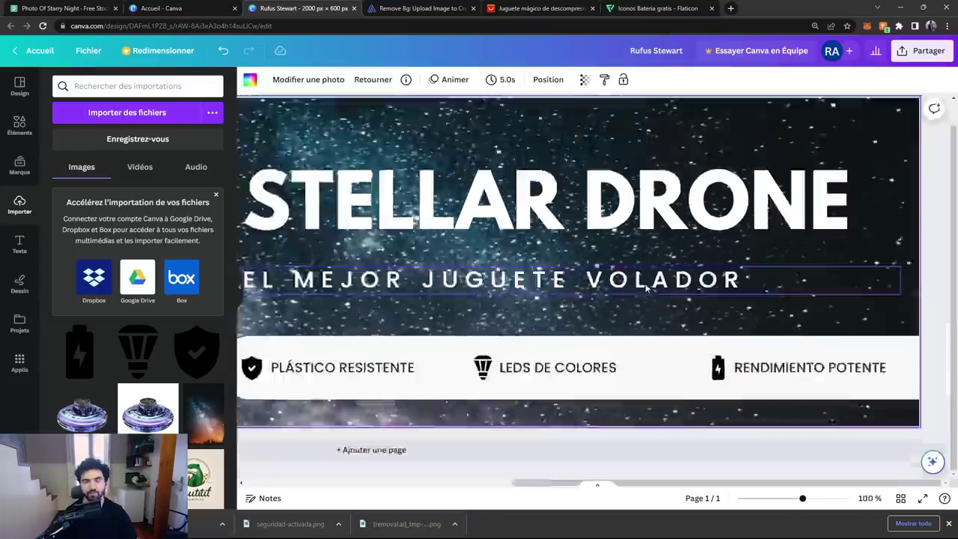
key("ctrl+alt+0")
left_click(659, 102)
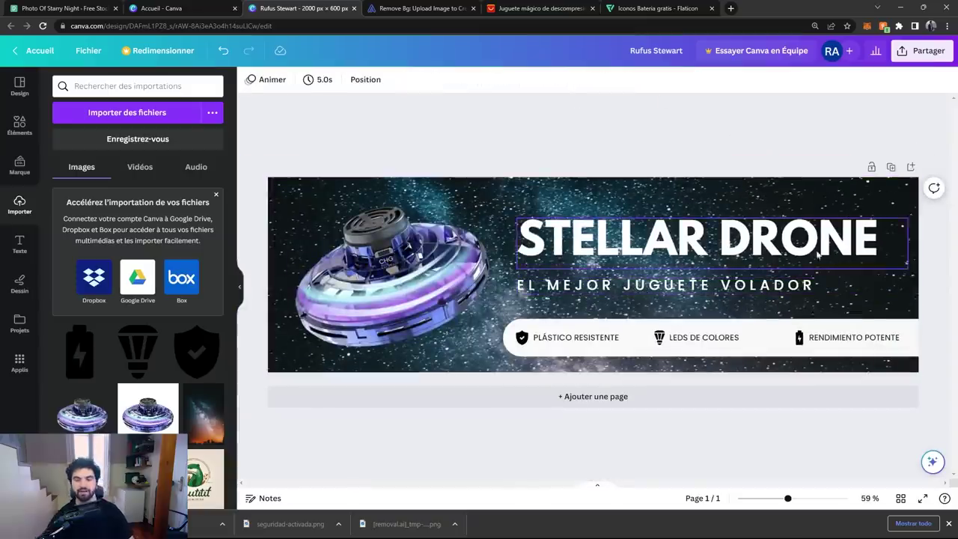
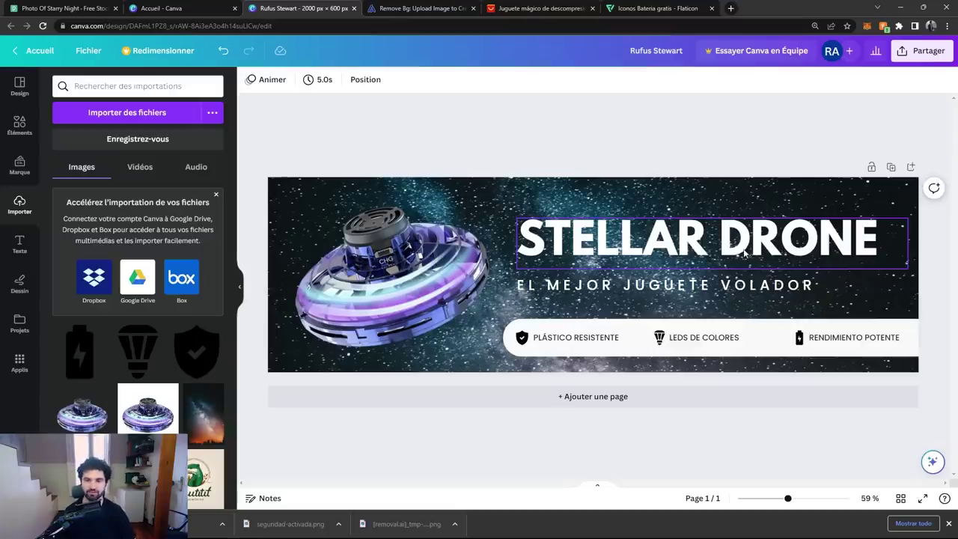
- Select the STELLAR DRONE title and adjust its font size to 96,1
left_click(656, 247)
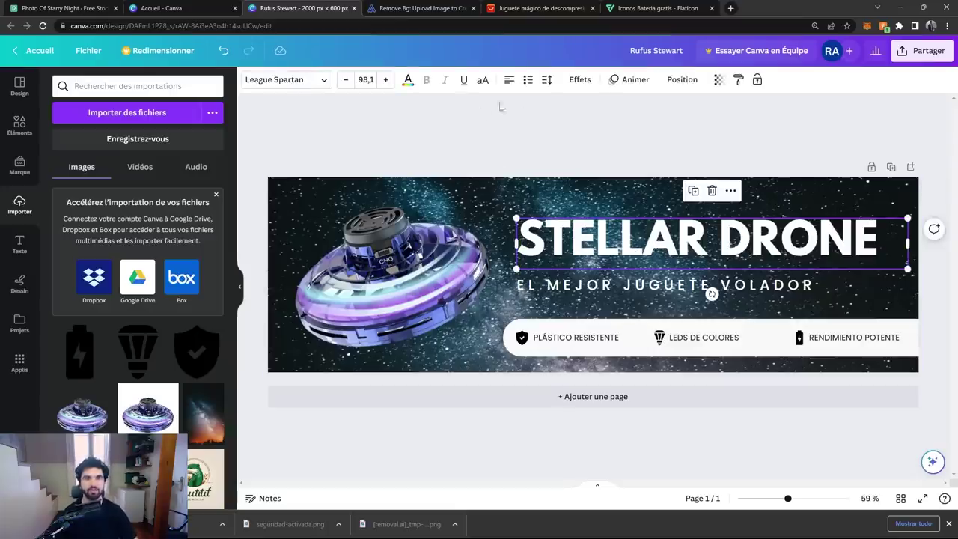
left_click(408, 81)
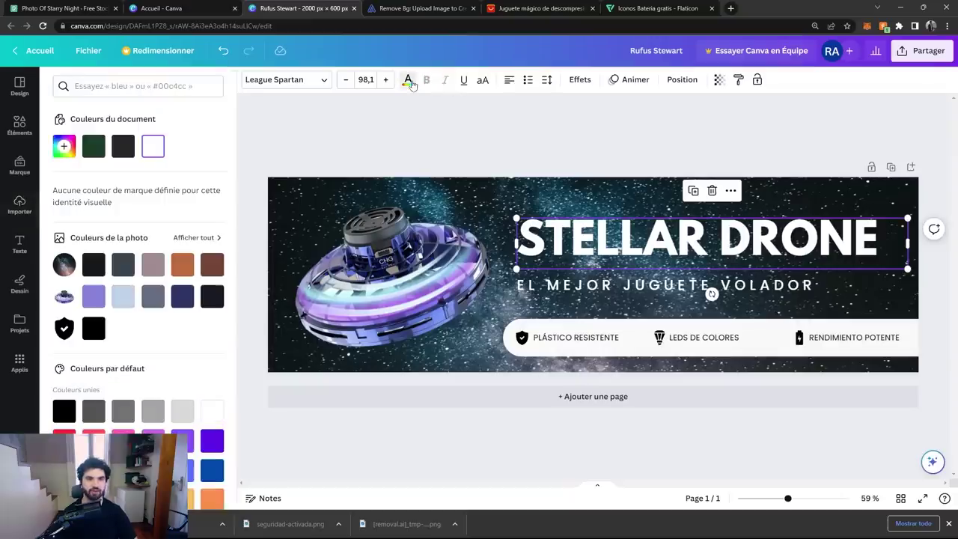
left_click(386, 79)
left_click(385, 79)
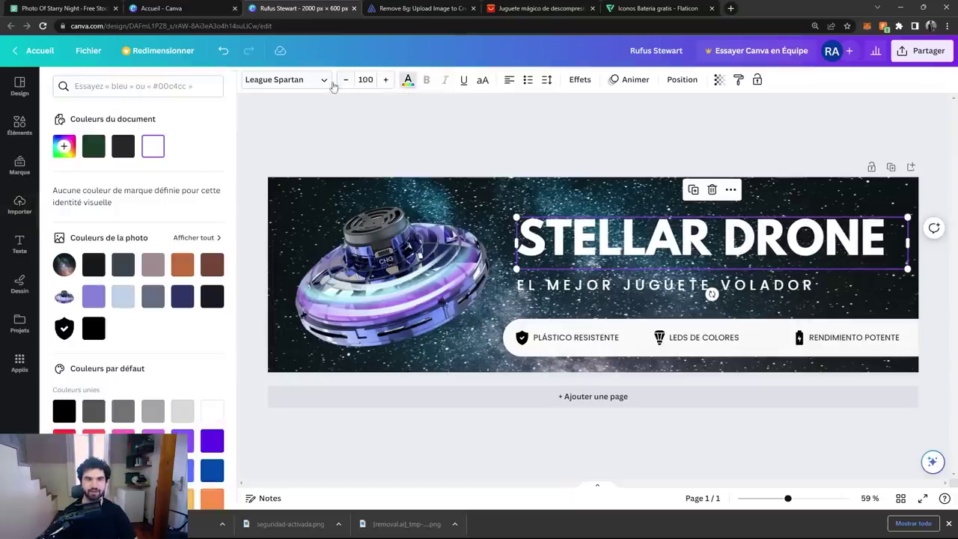
left_click(348, 84)
left_click(348, 83)
left_click(348, 83)
left_click(348, 83)
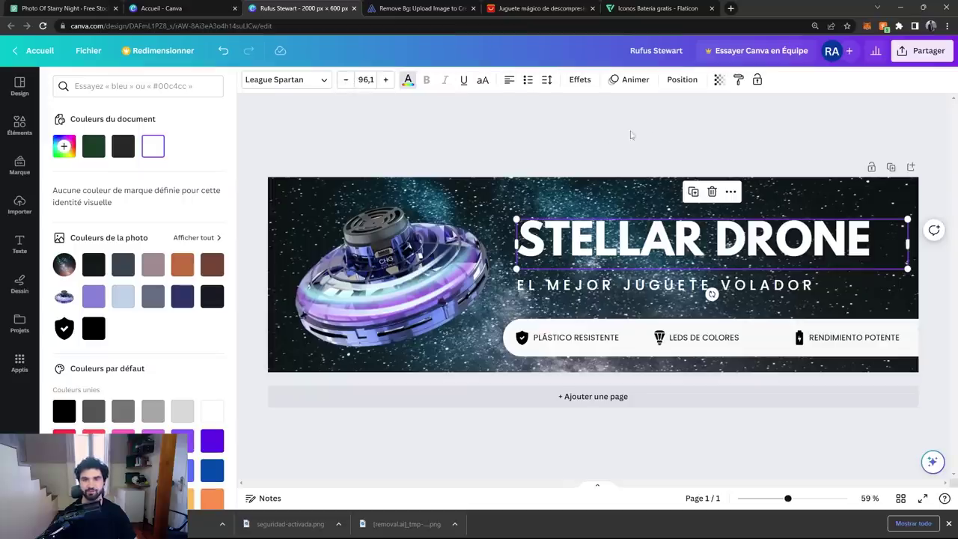
- Give the title a dark Ombres drop shadow with transparency 100 and distance 56
left_click(579, 82)
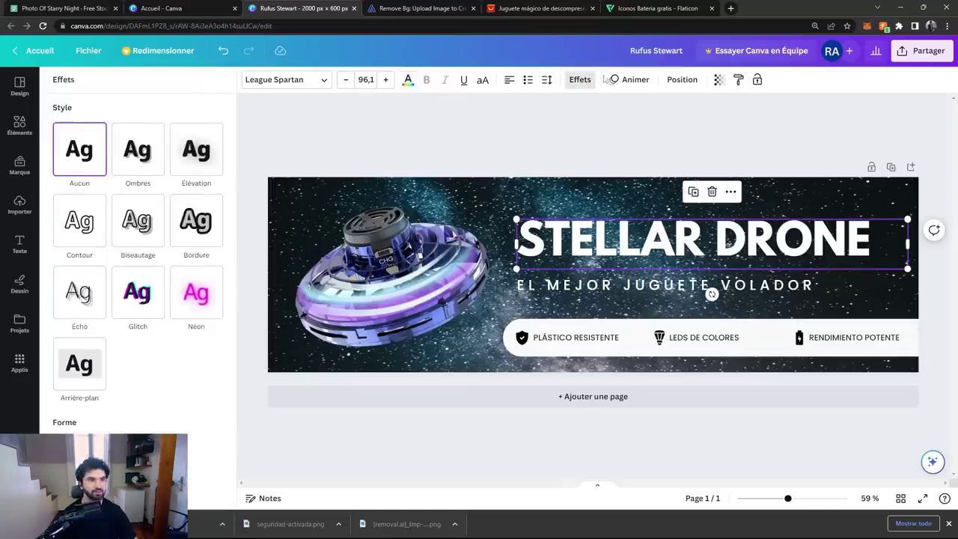
left_click(142, 155)
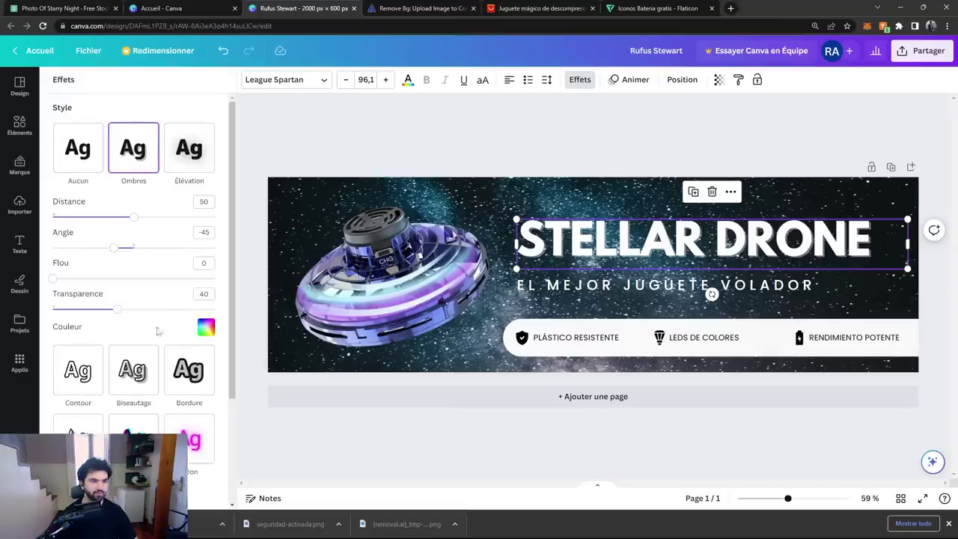
left_click(205, 328)
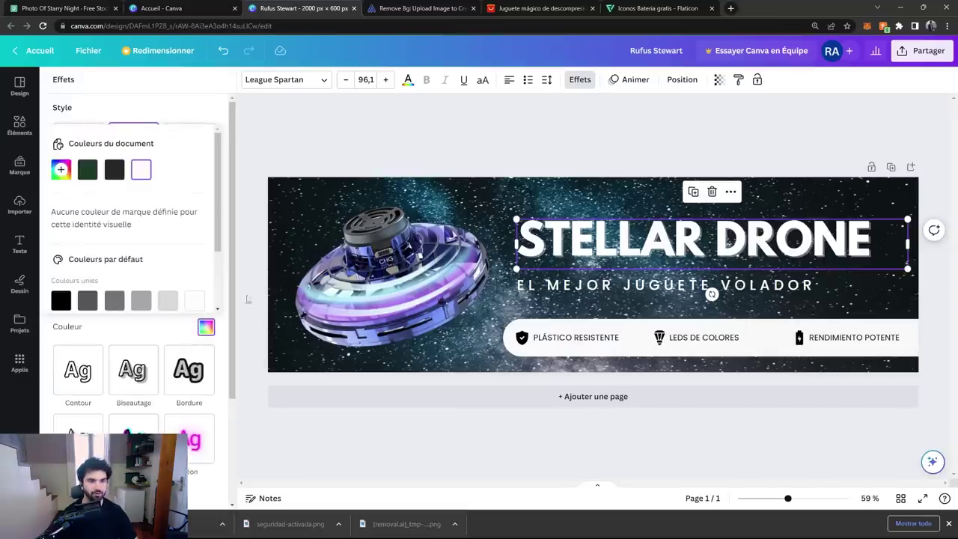
left_click(115, 172)
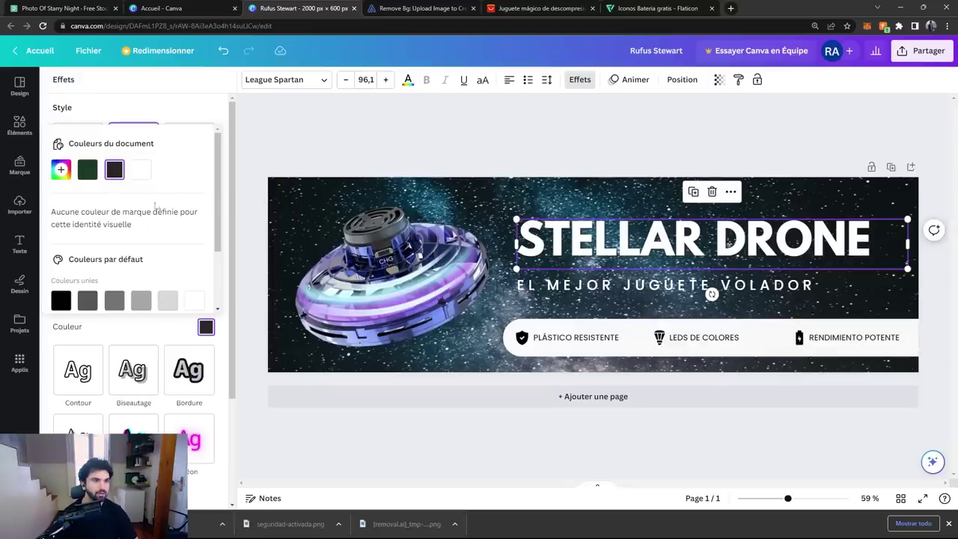
left_click(210, 115)
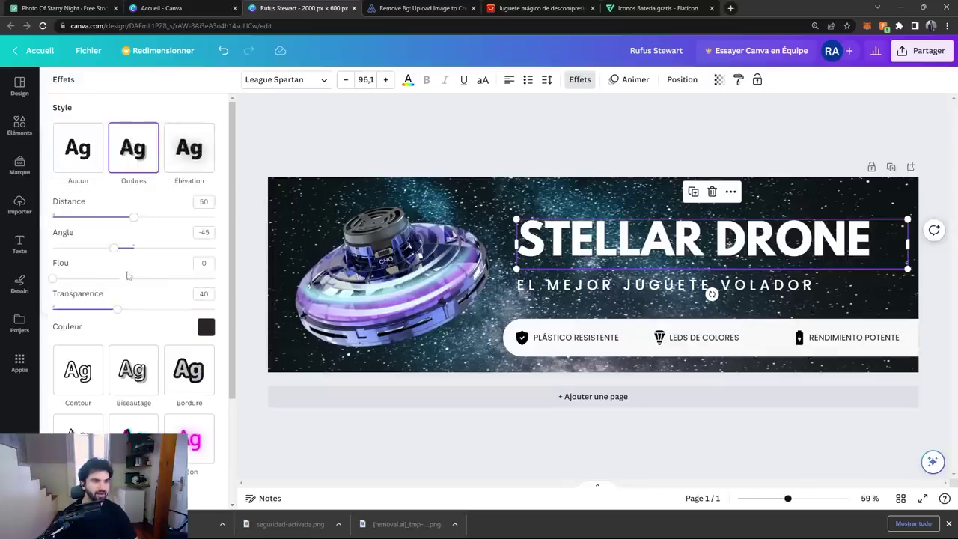
left_click_drag(116, 311, 260, 303)
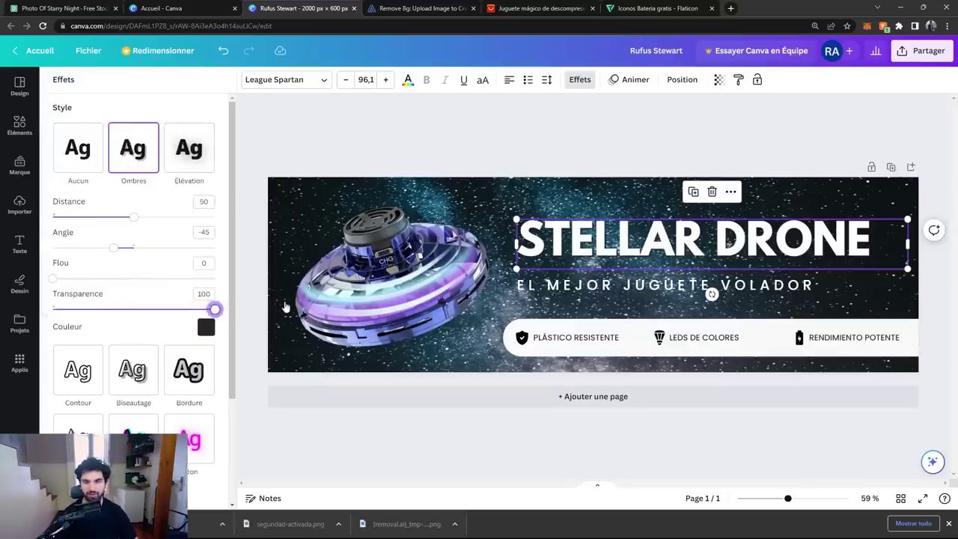
left_click_drag(134, 218, 141, 218)
left_click(205, 326)
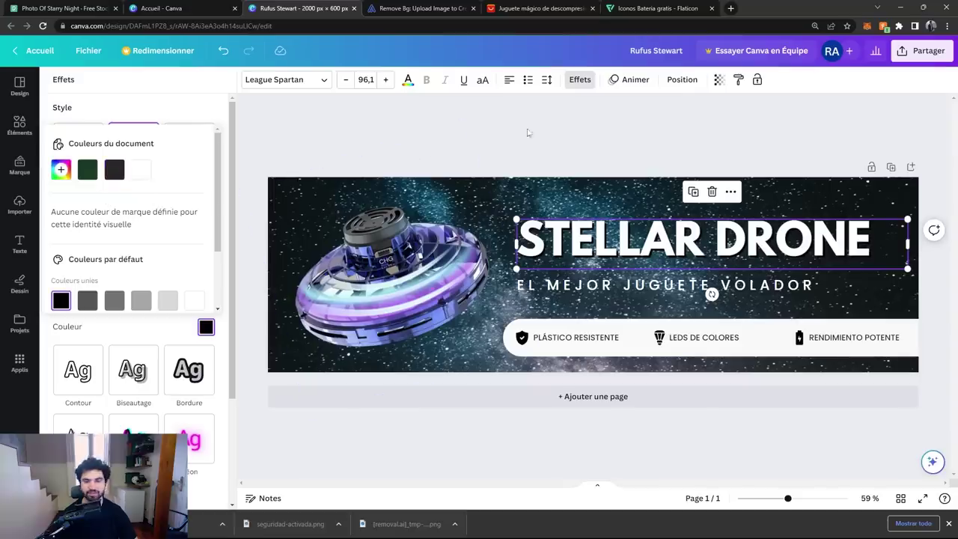
left_click(765, 128)
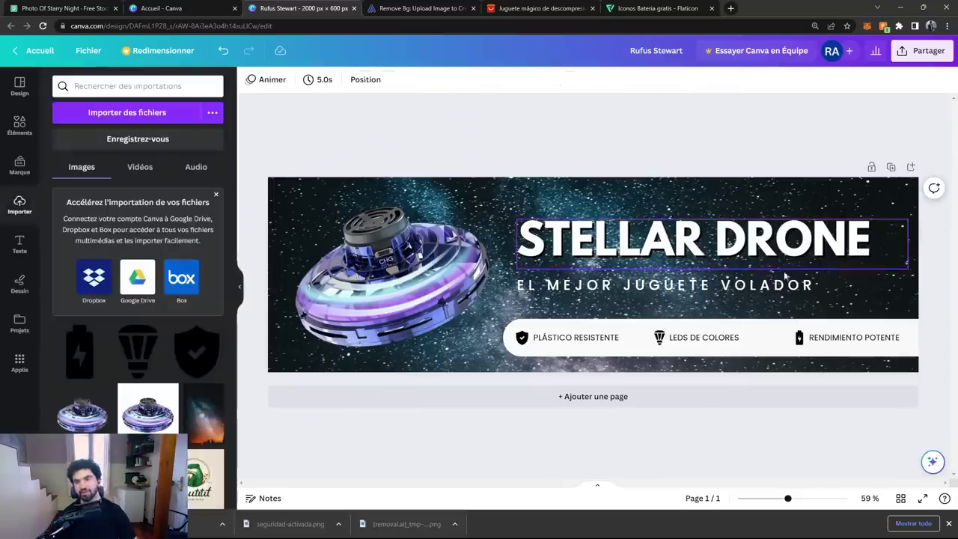
- Give the EL MEJOR JUGUETE VOLADOR subtitle a black shadow, transparency 100, distance 83
left_click(707, 295)
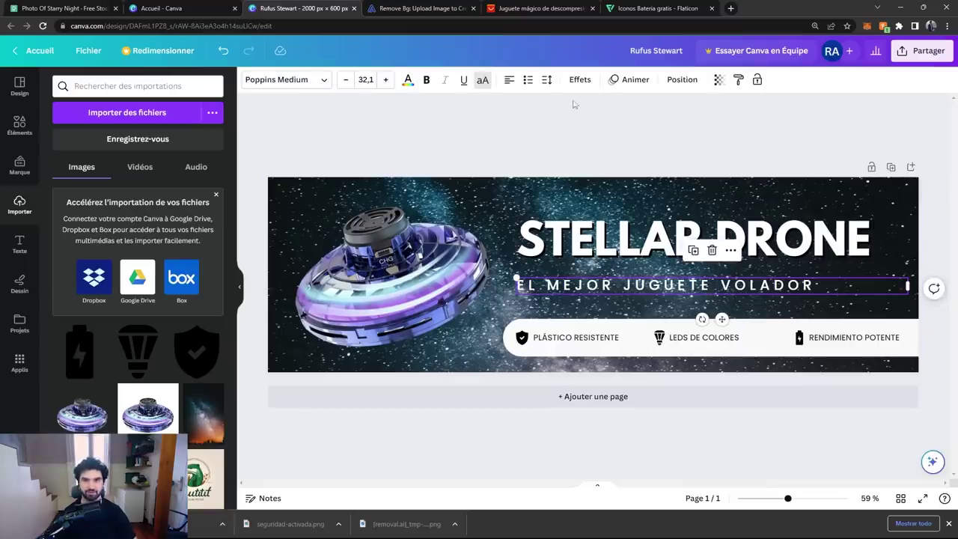
left_click(581, 79)
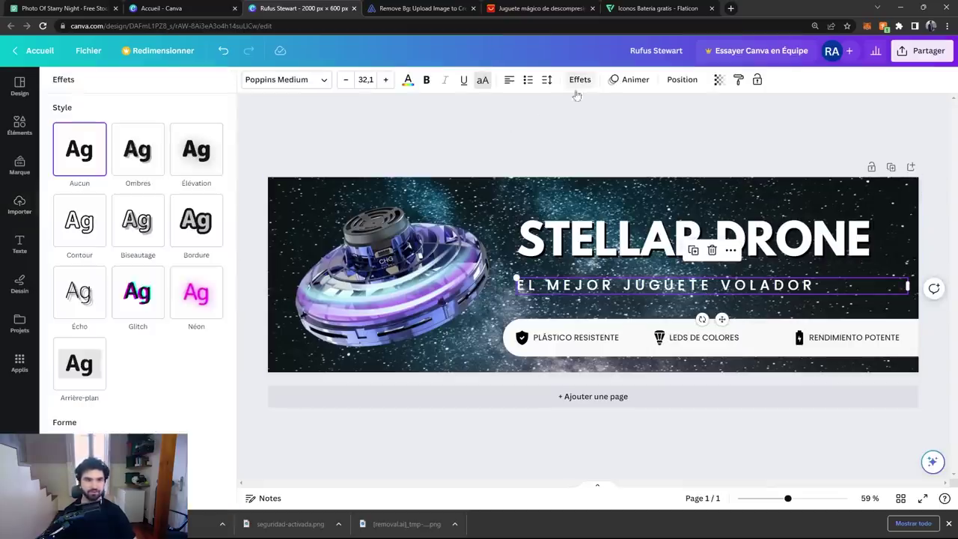
left_click(137, 169)
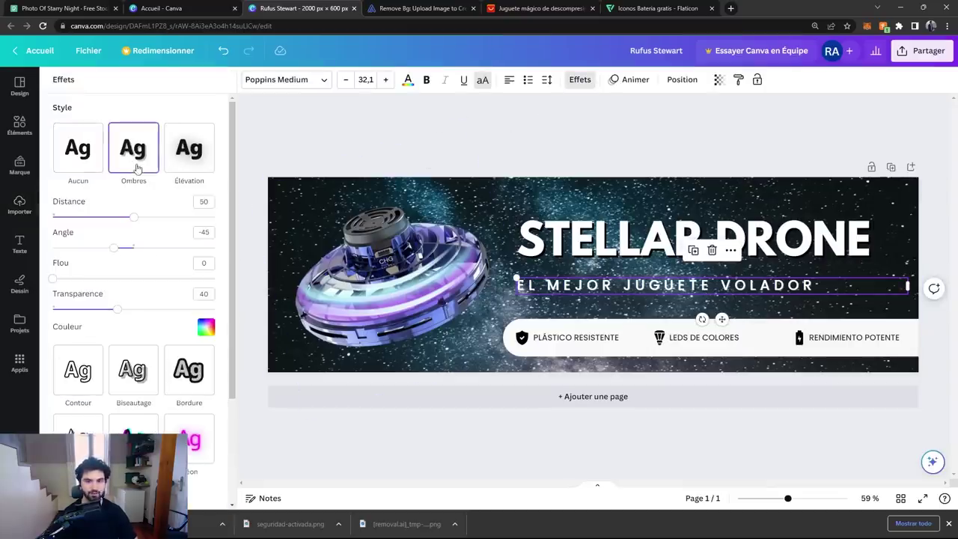
left_click(205, 328)
left_click(60, 302)
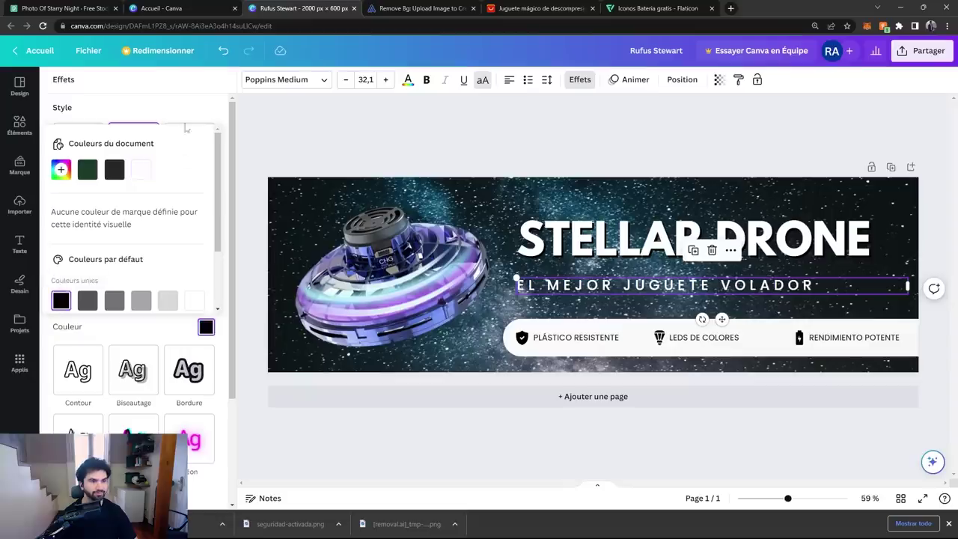
left_click_drag(138, 220, 149, 218)
left_click_drag(124, 308, 229, 309)
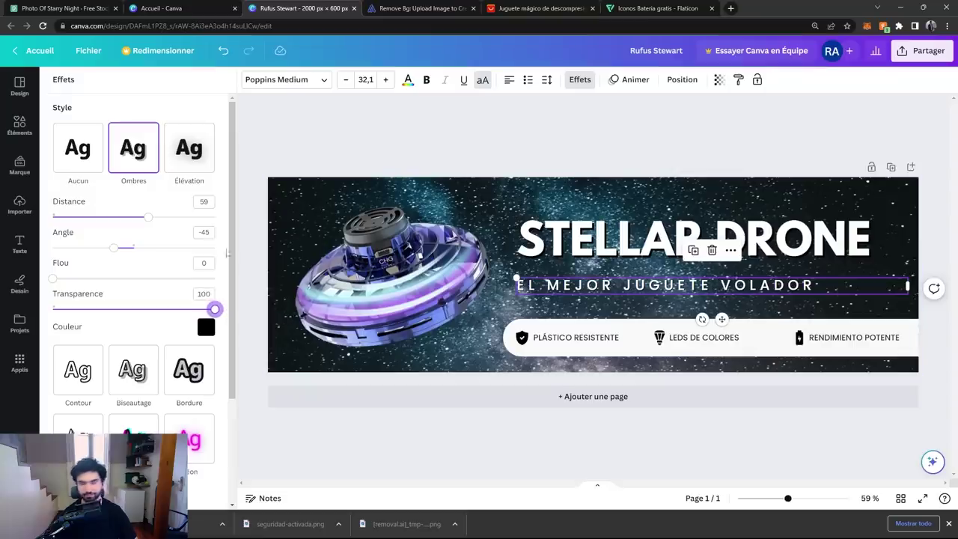
left_click_drag(149, 217, 188, 218)
left_click(667, 122)
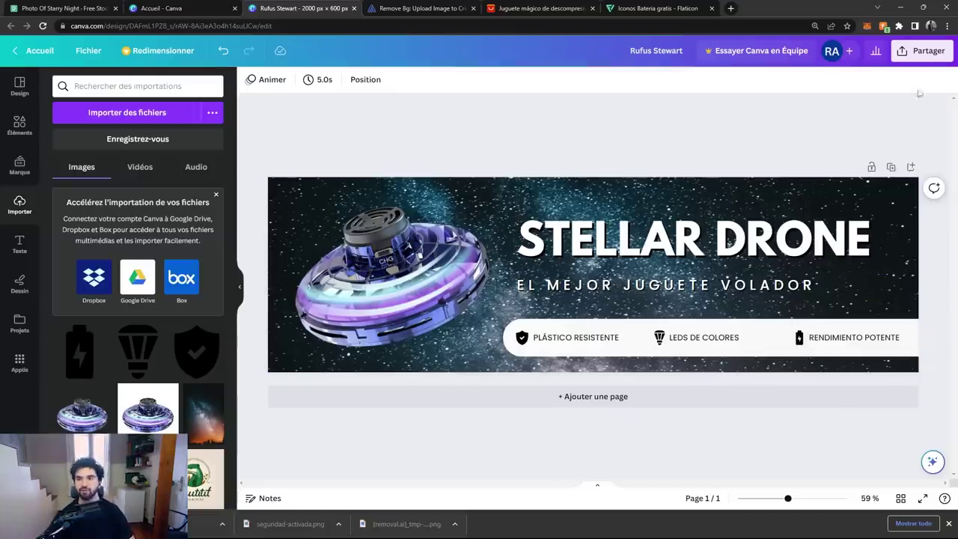
- Export the STELLAR DRONE banner as a PNG via Partager > Télécharger into Recursos
left_click(926, 52)
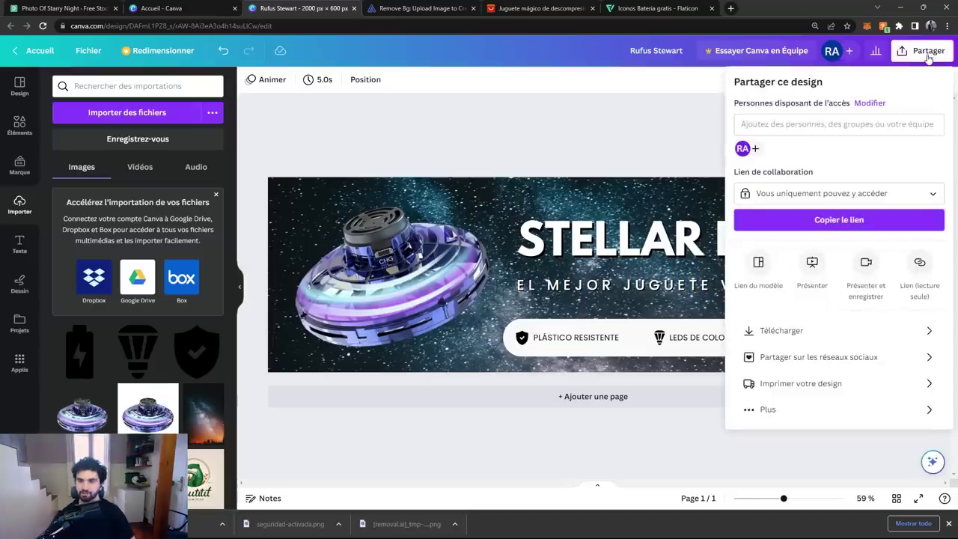
left_click(815, 331)
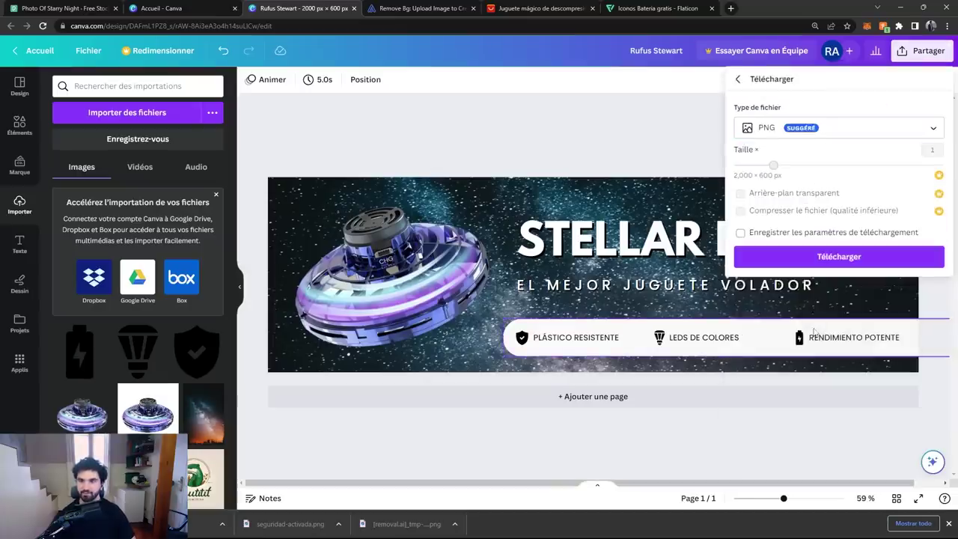
left_click(828, 262)
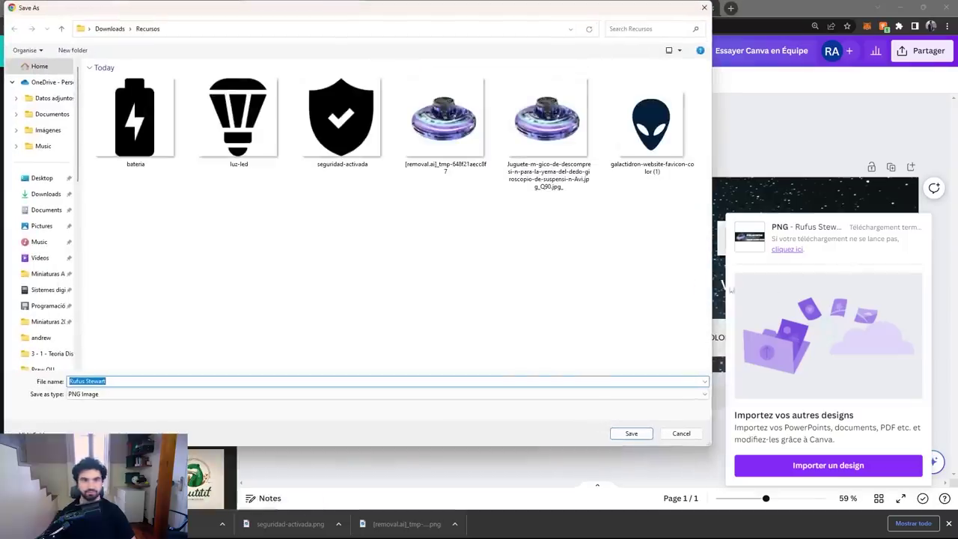
left_click(632, 434)
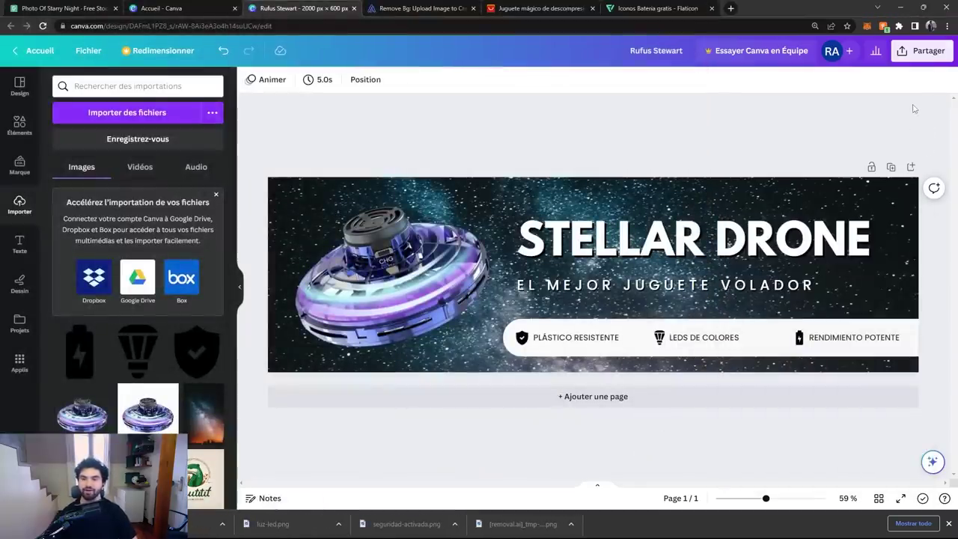
key("ctrl+z")
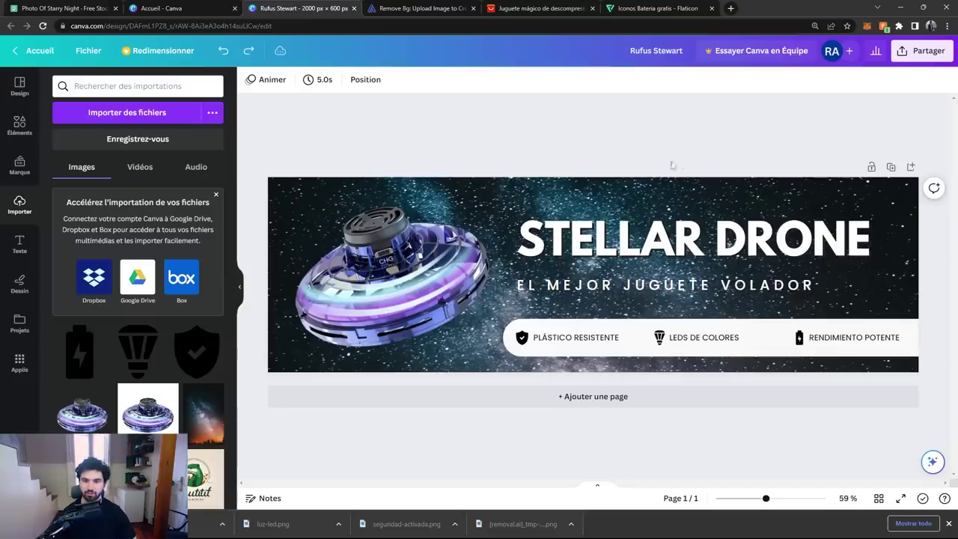
- Add a globe illustration from Éléments and shrink it beside the STELLAR DRONE title
left_click(661, 201)
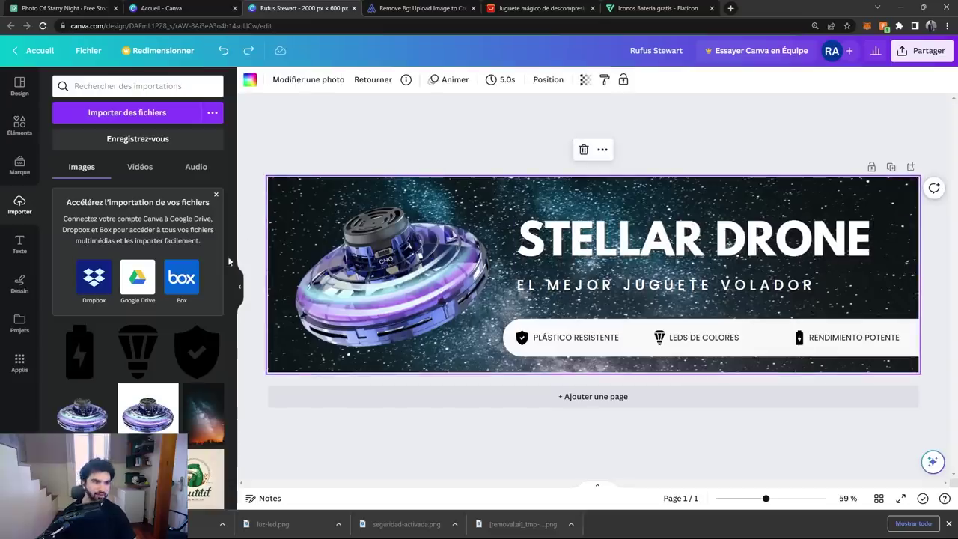
left_click(19, 166)
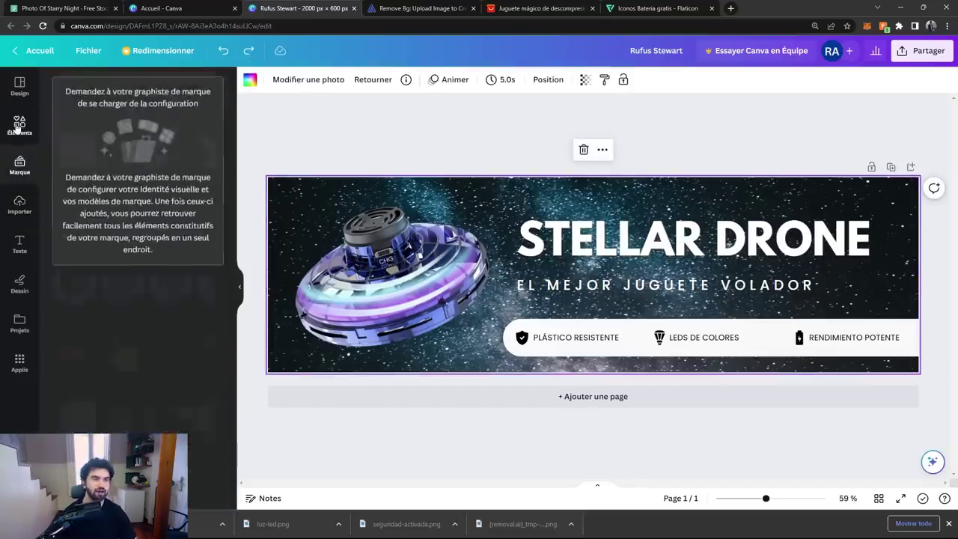
left_click(20, 125)
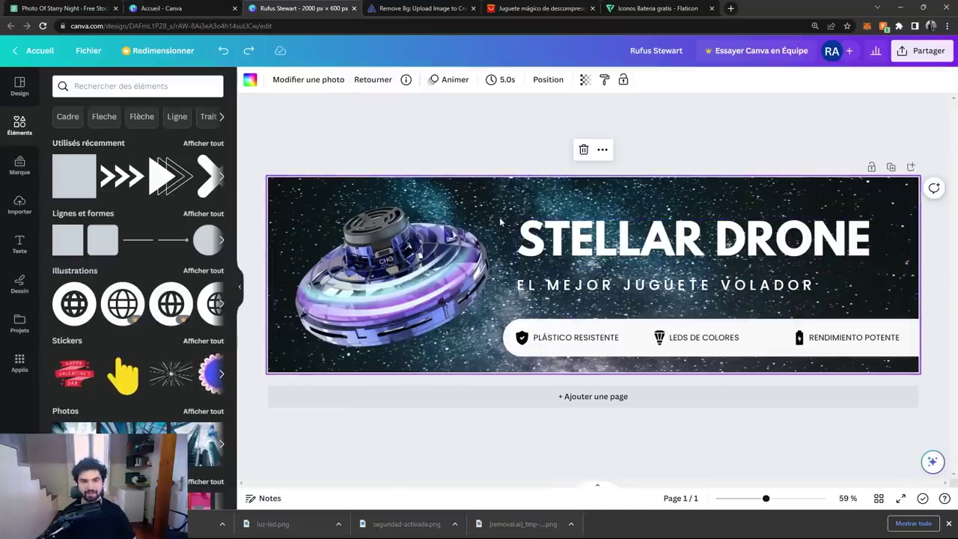
left_click_drag(122, 303, 478, 225)
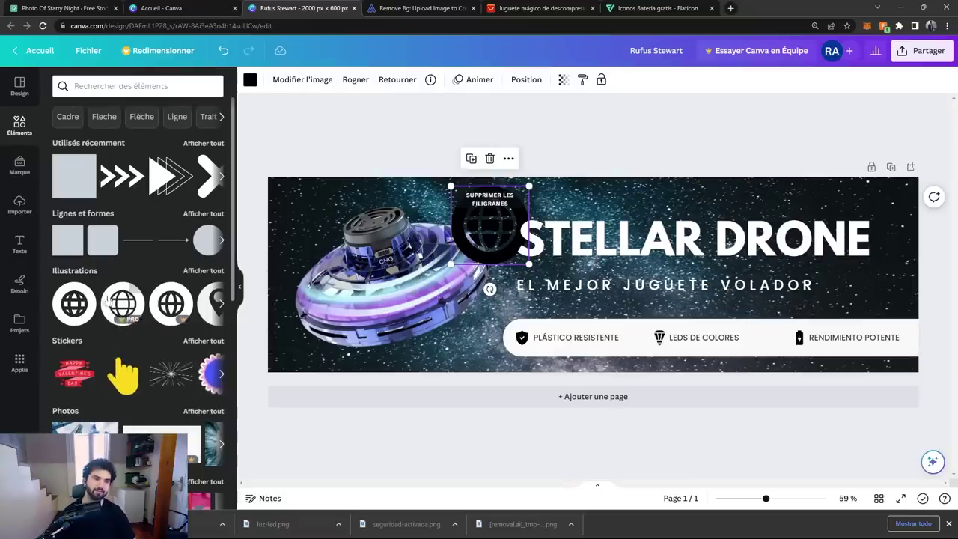
left_click_drag(493, 233, 536, 342)
left_click_drag(570, 296, 498, 234)
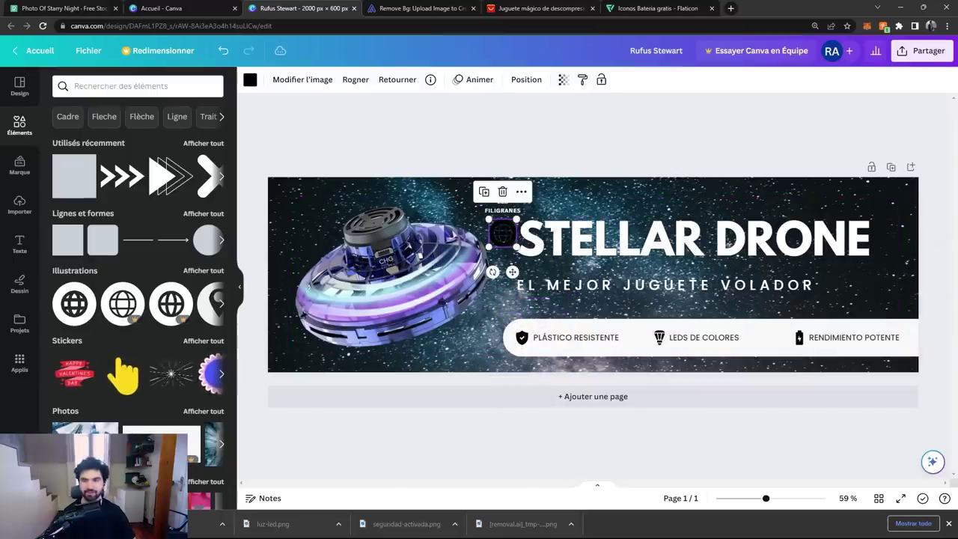
- Attempt a PNG download with the globe, dismiss the premium notice, and go to Flaticon's 'bateria' results
left_click(927, 52)
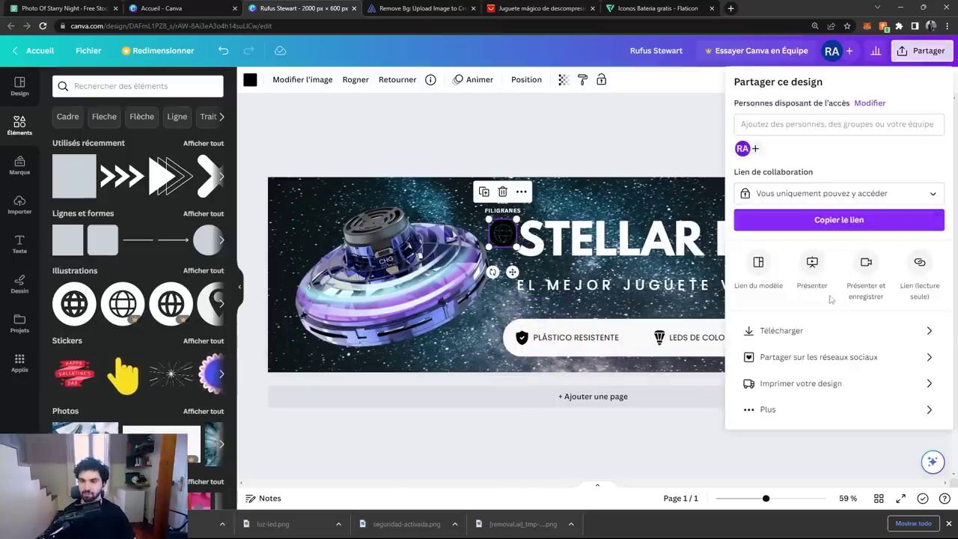
left_click(809, 330)
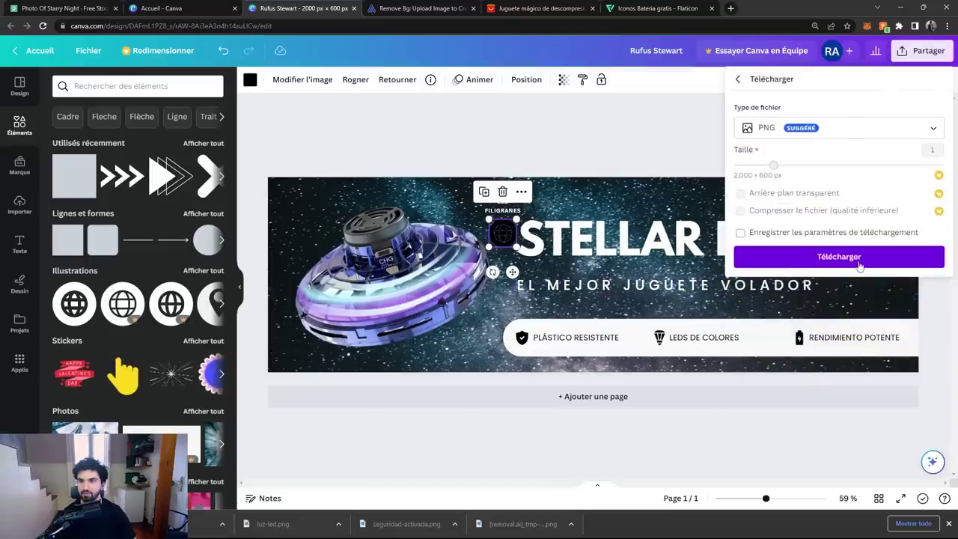
left_click(860, 258)
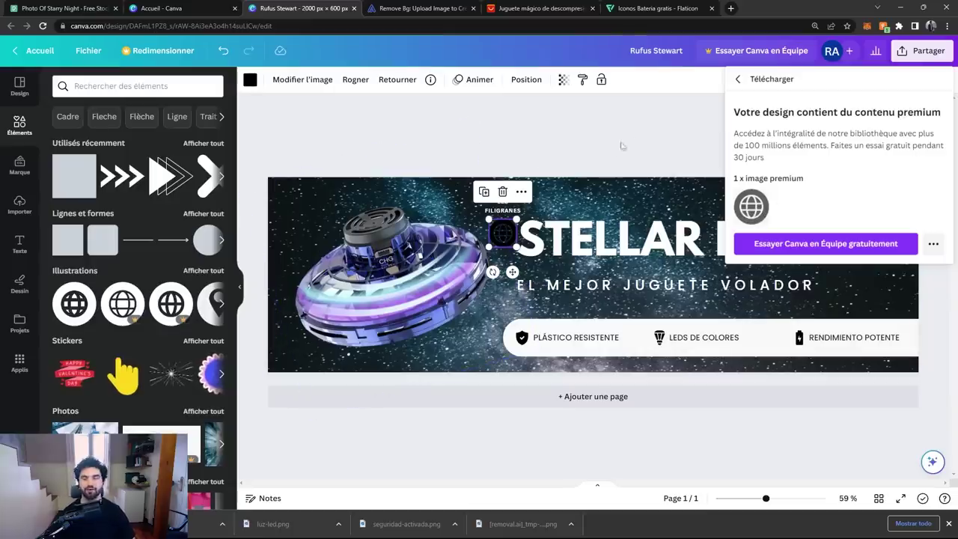
left_click(594, 153)
left_click(657, 9)
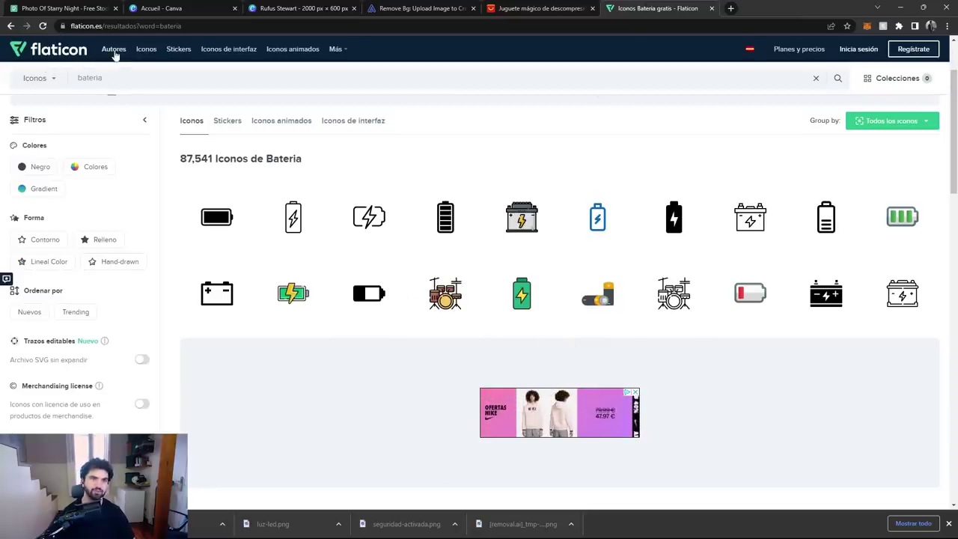
- Back in the Canva design, delete the watermarked globe element beside the title
left_click(303, 8)
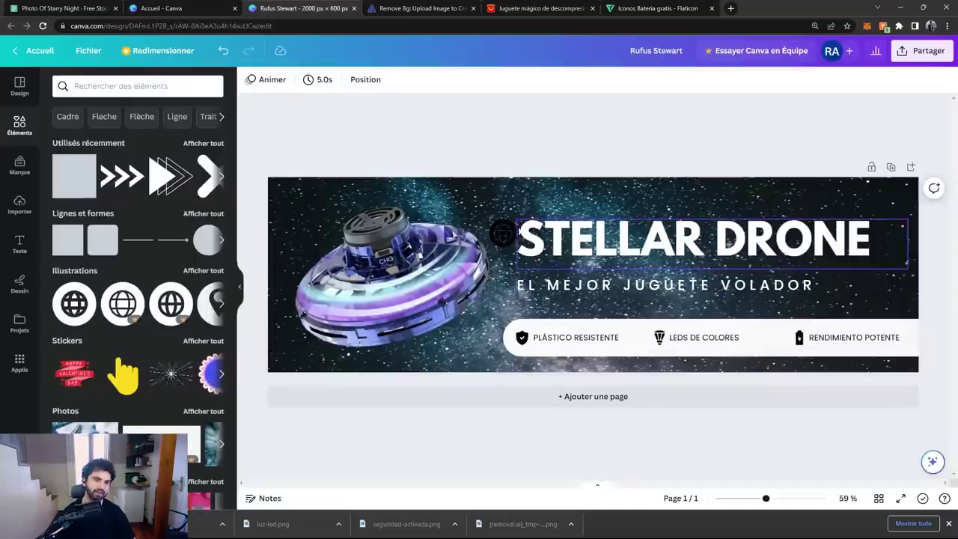
left_click(504, 233)
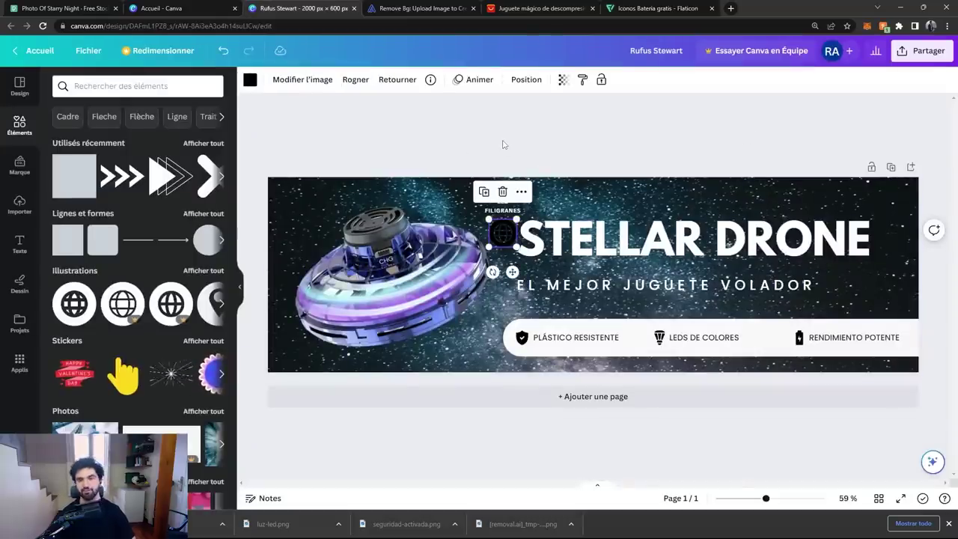
key("ctrl+z")
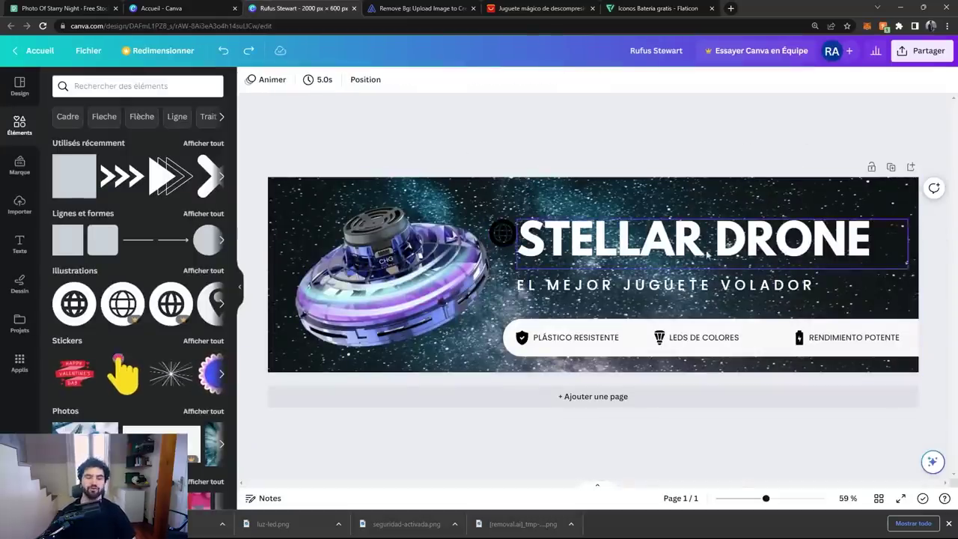
left_click(504, 235)
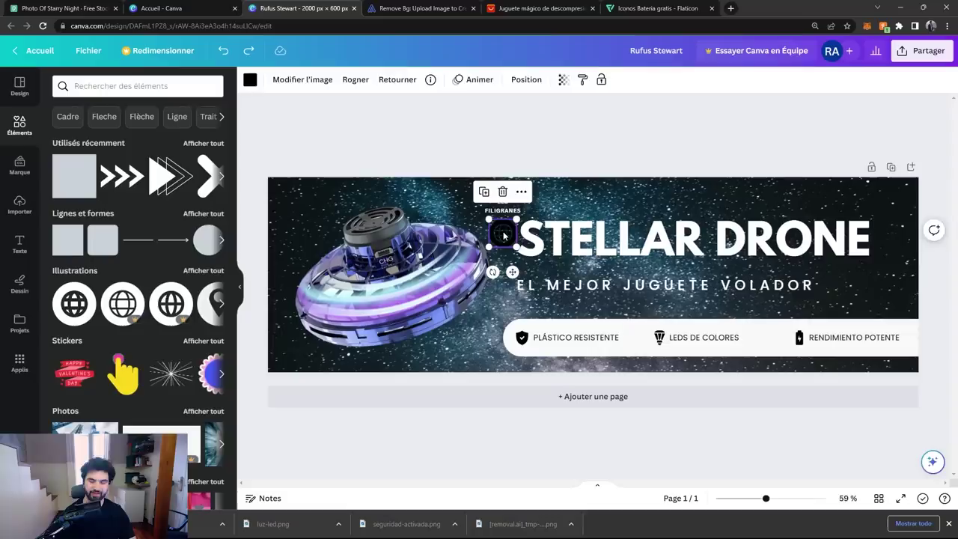
key("Delete")
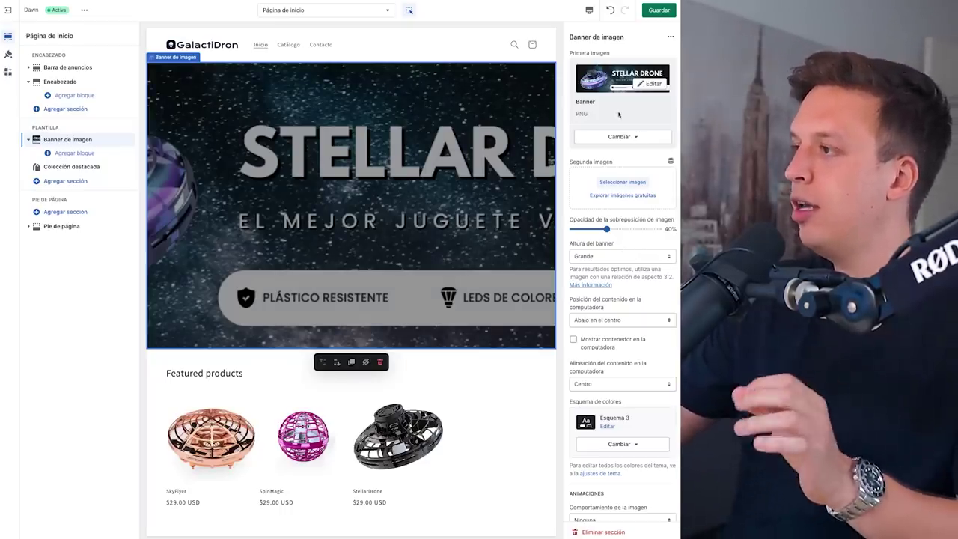
- Set banner height to Adaptar a la primera imagen and overlay opacity to about 10%
left_click(611, 255)
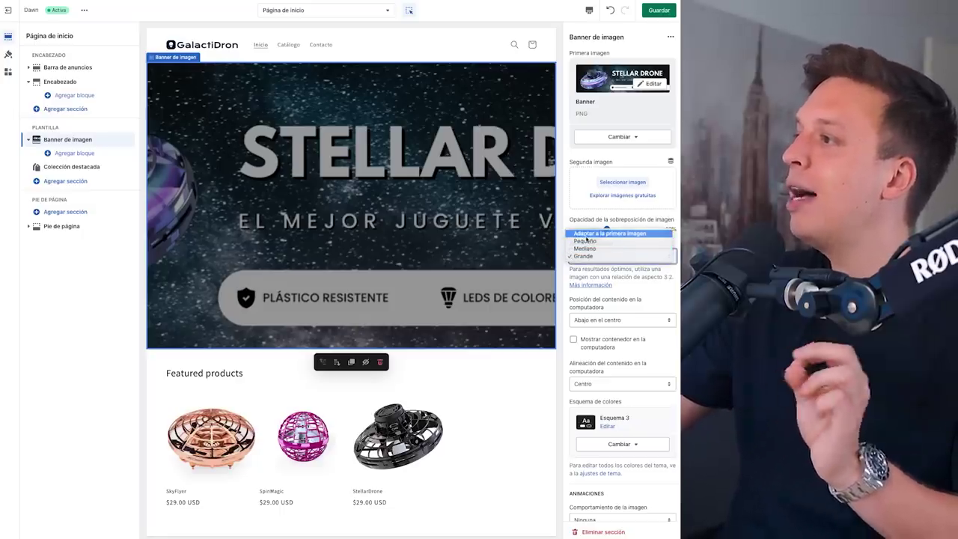
left_click(587, 236)
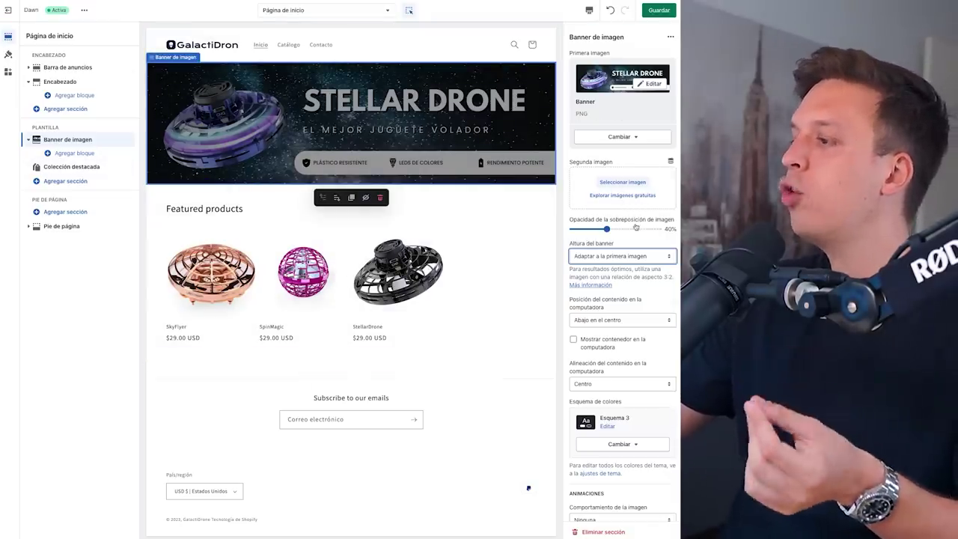
left_click_drag(635, 229, 633, 227)
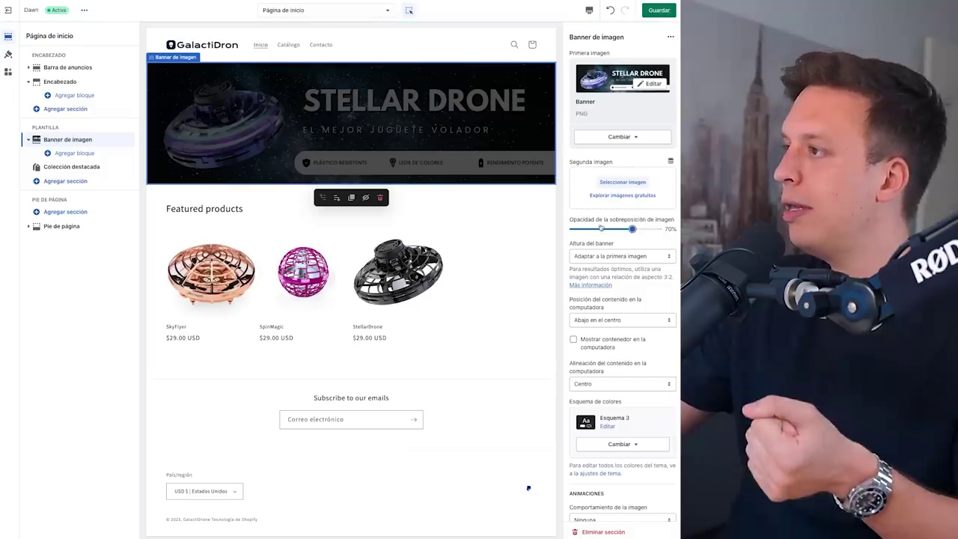
left_click(633, 228)
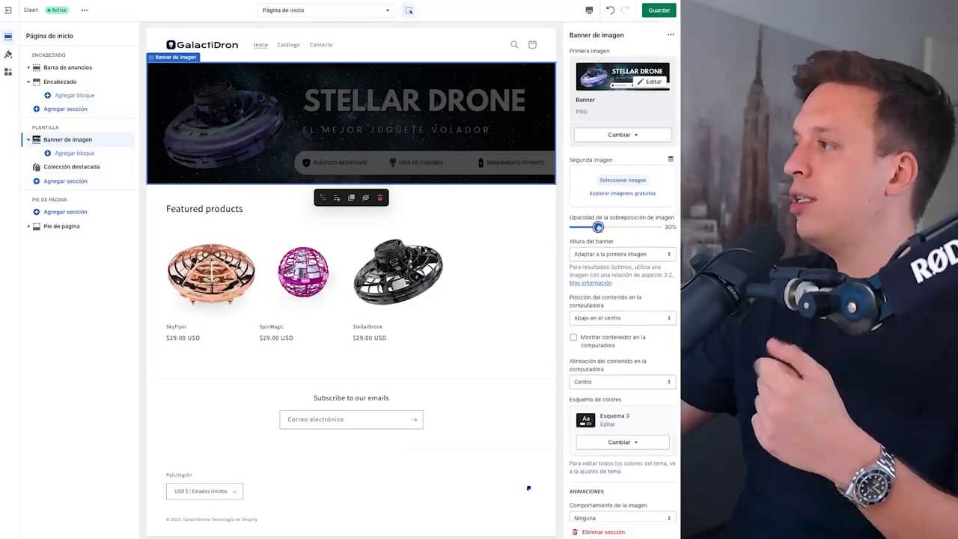
left_click_drag(606, 229, 648, 228)
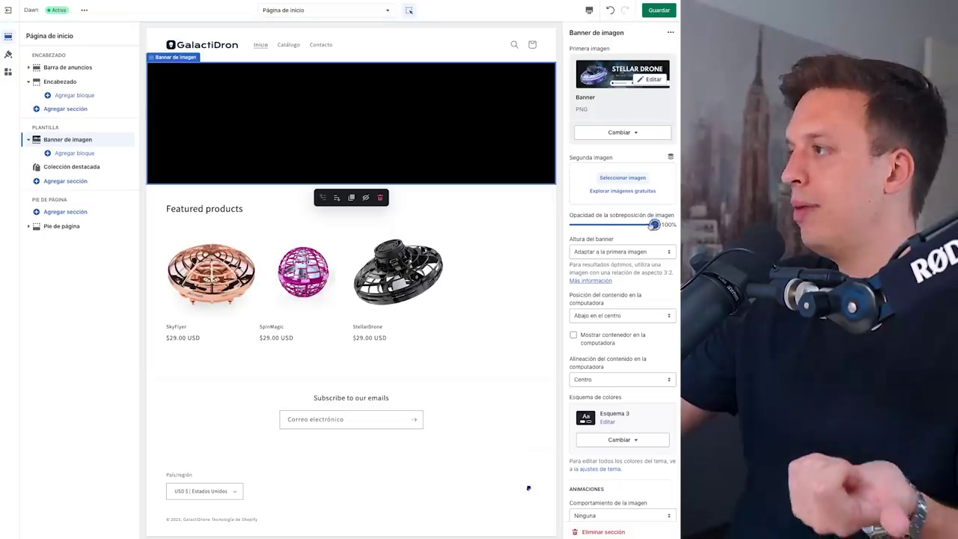
left_click_drag(641, 225, 542, 223)
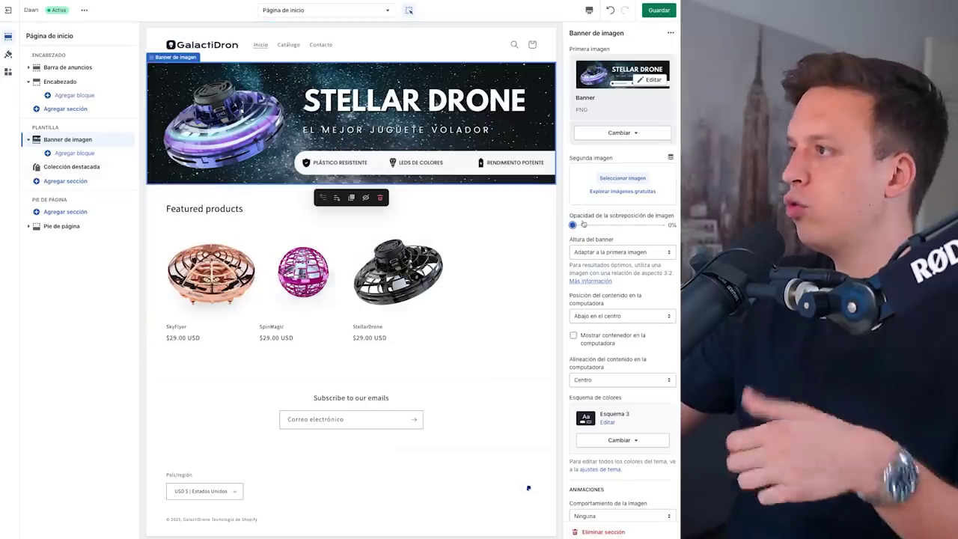
mouse_move(572, 224)
left_mouse_down()
mouse_move(589, 227)
mouse_move(581, 226)
left_mouse_up()
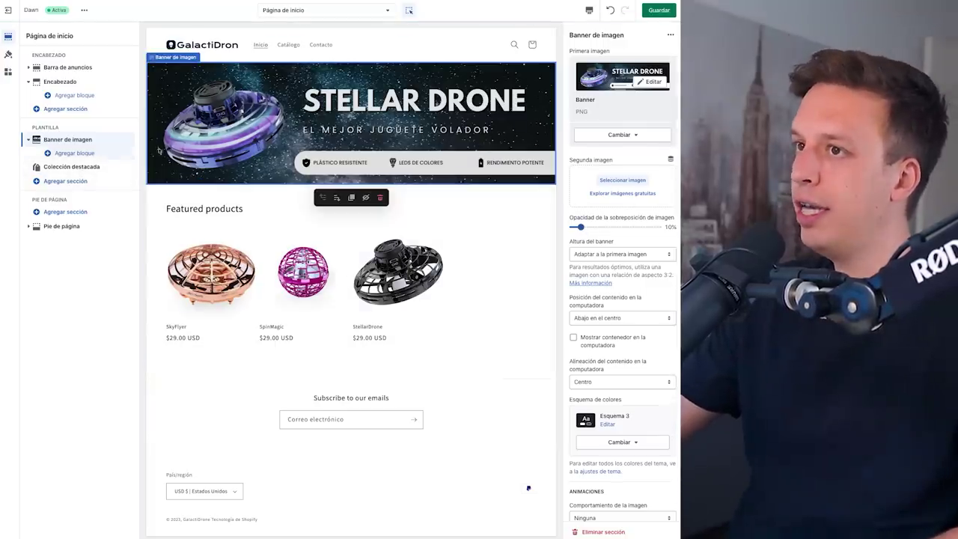
- Delete the Colección destacada section from the homepage
left_click(39, 170)
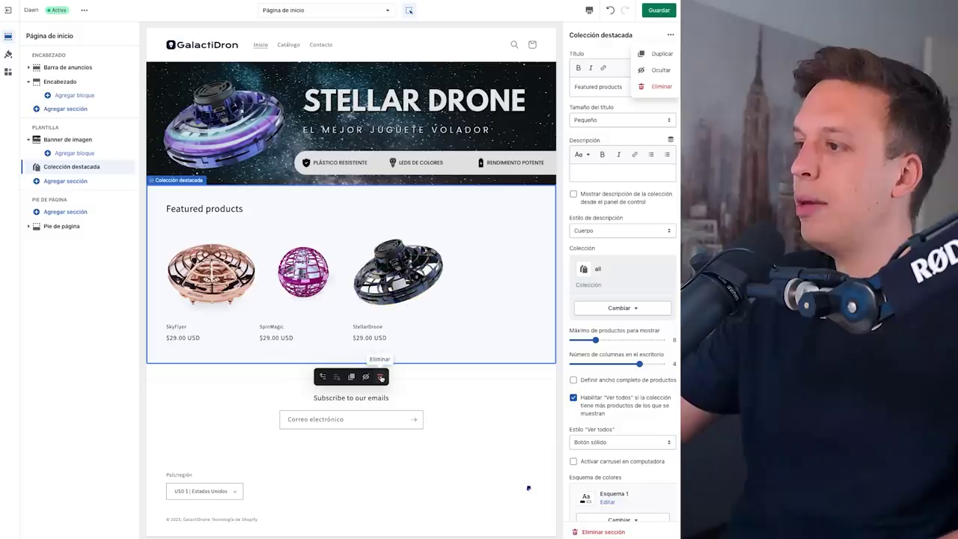
left_click(382, 378)
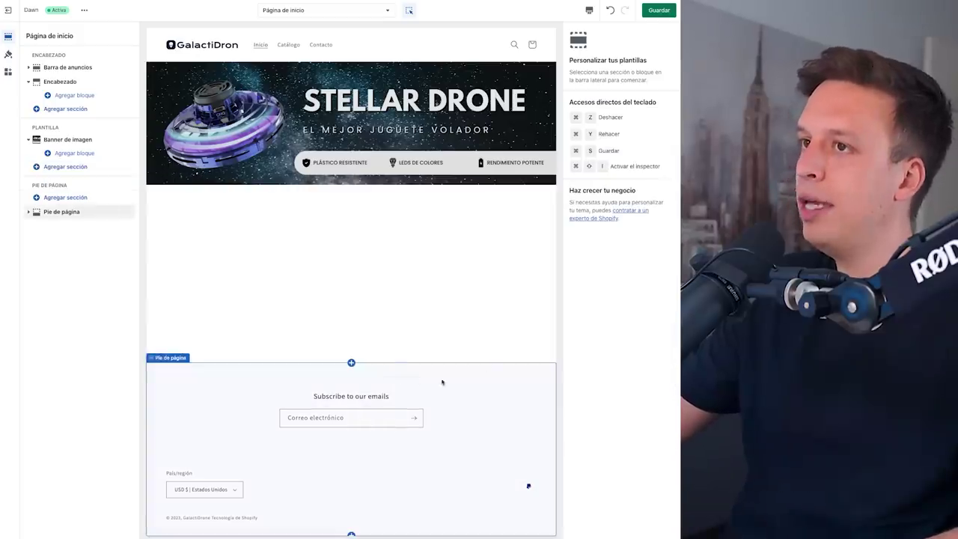
left_click(58, 171)
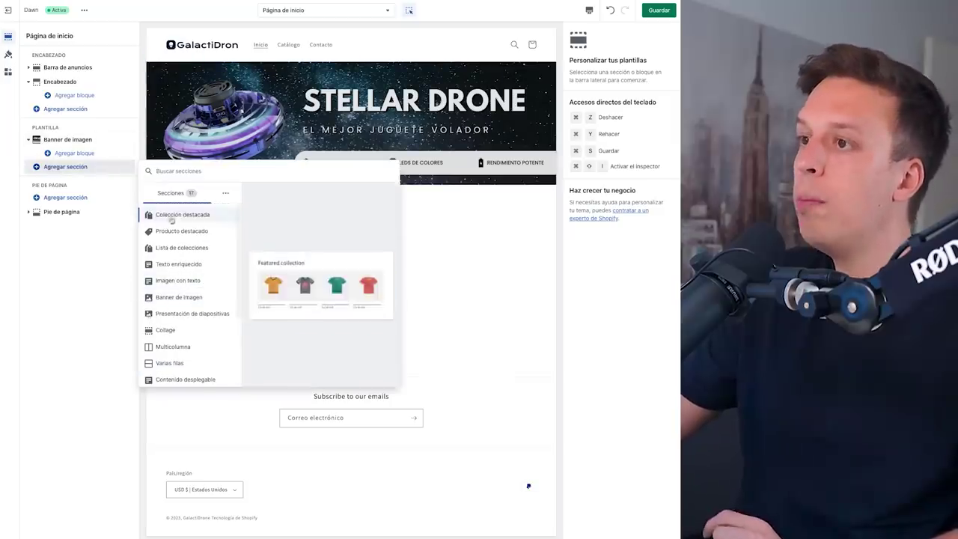
- Add a Producto destacado section beneath the STELLAR DRONE banner
left_click(173, 231)
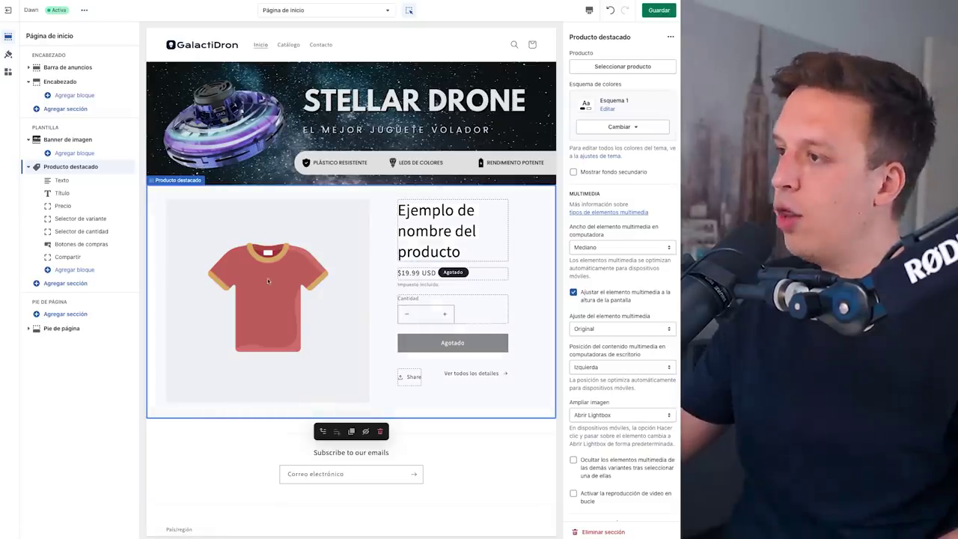
- Choose StellarDrone as the product shown in the featured product section
left_click(601, 67)
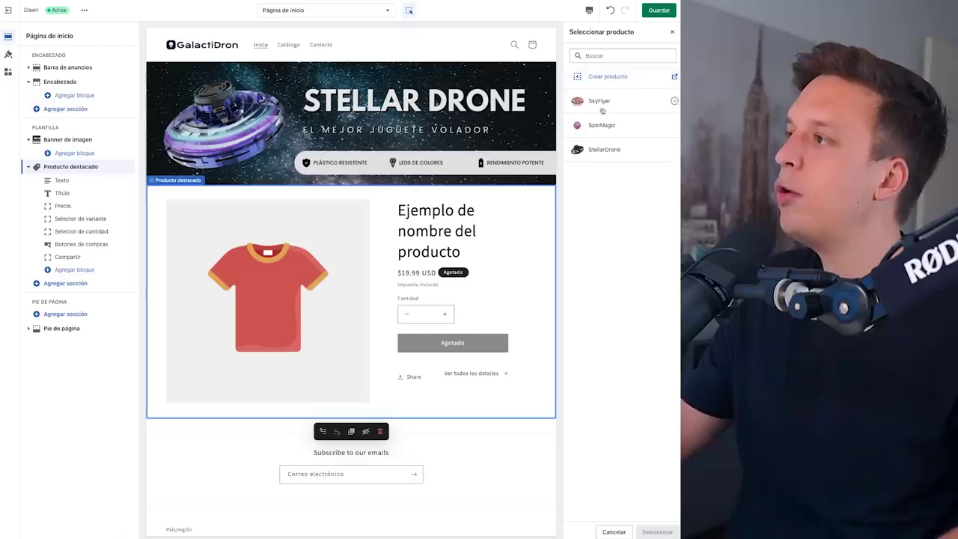
left_click(617, 153)
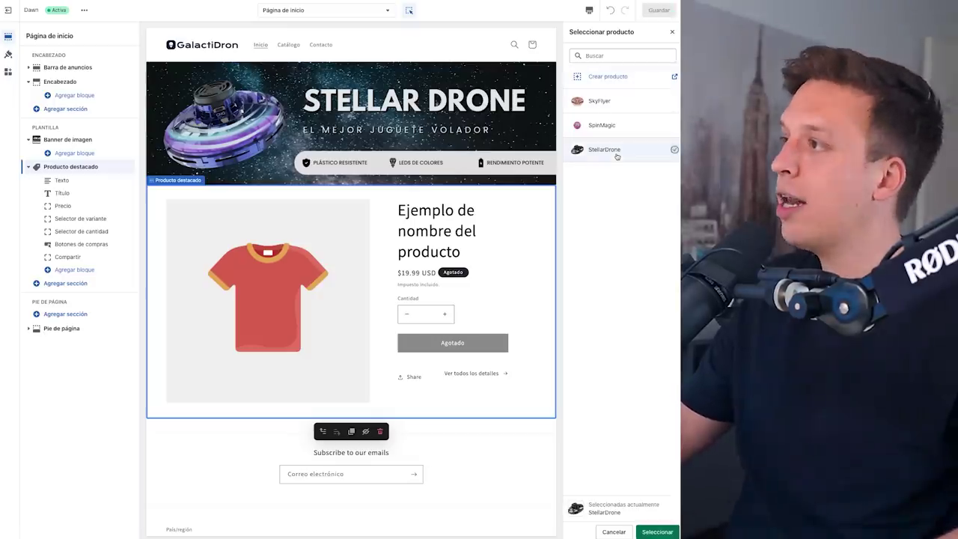
left_click(659, 532)
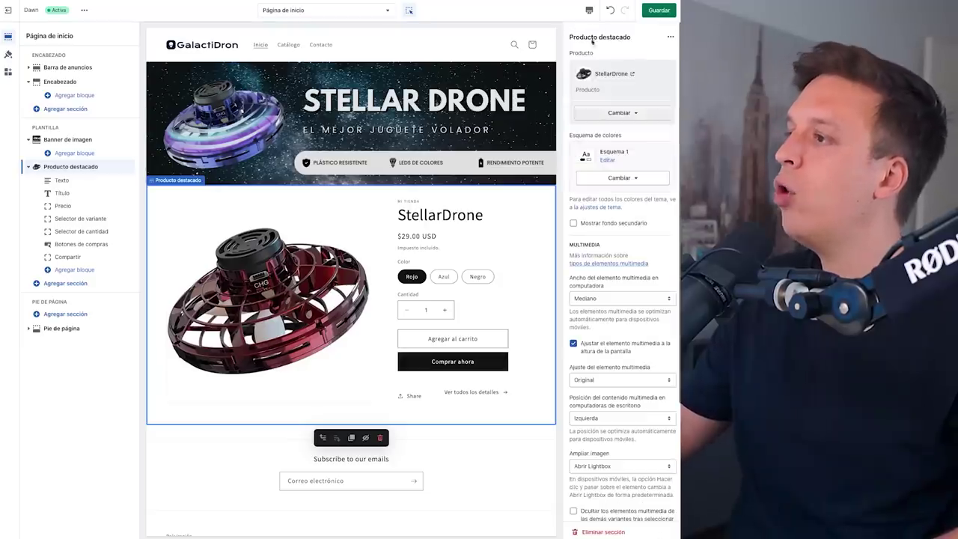
scroll(610, 68, "down", 3)
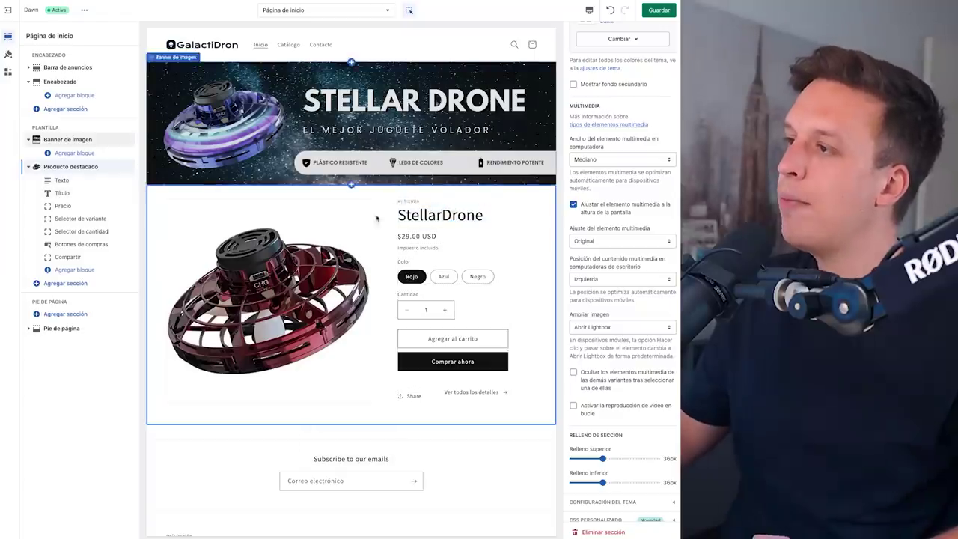
- Delete the Texto, Selector de cantidad and Compartir blocks from the featured product, then save
left_click(426, 203)
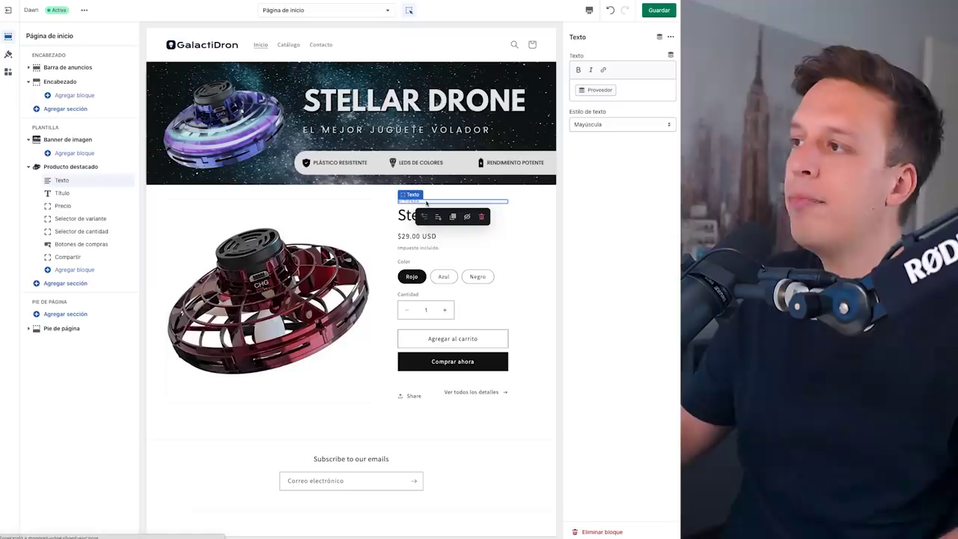
left_click(482, 217)
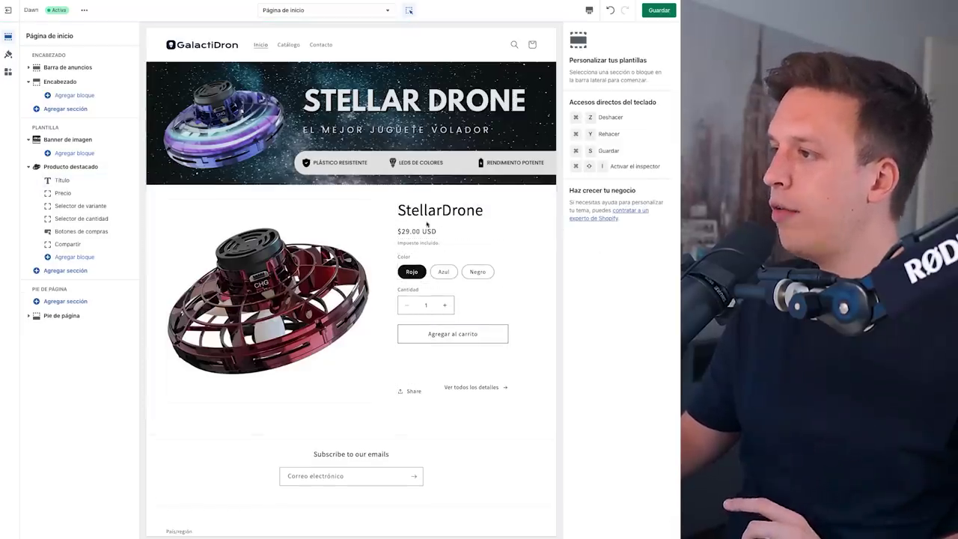
left_click(449, 307)
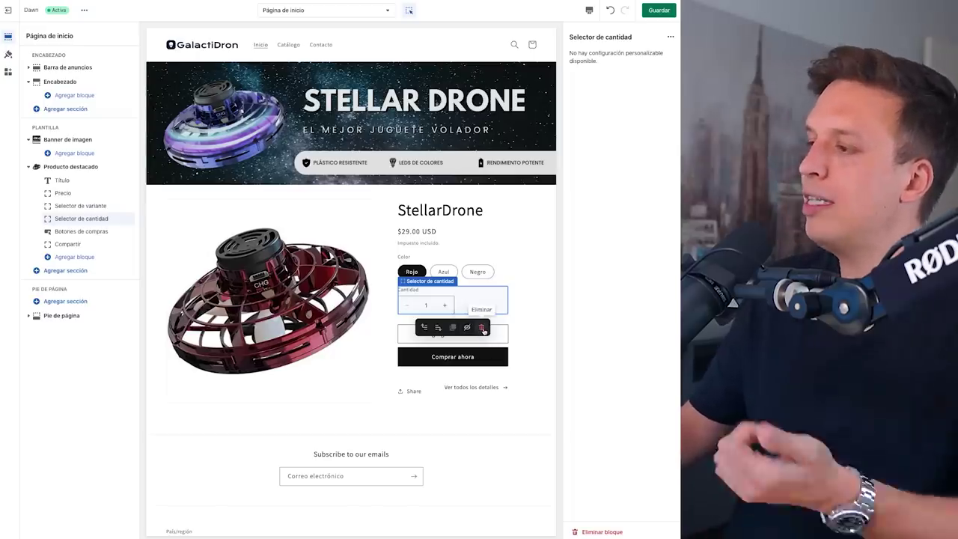
left_click(483, 328)
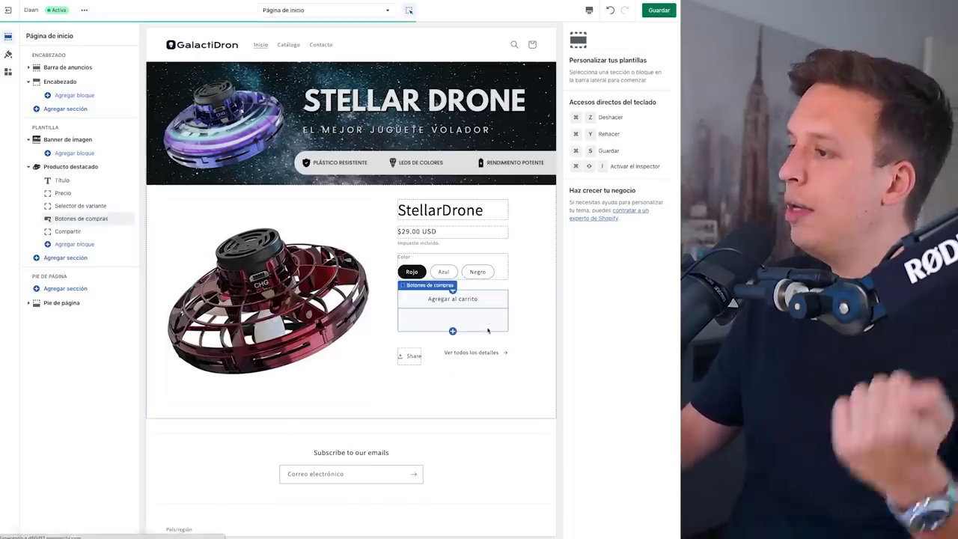
left_click(408, 357)
left_click(438, 381)
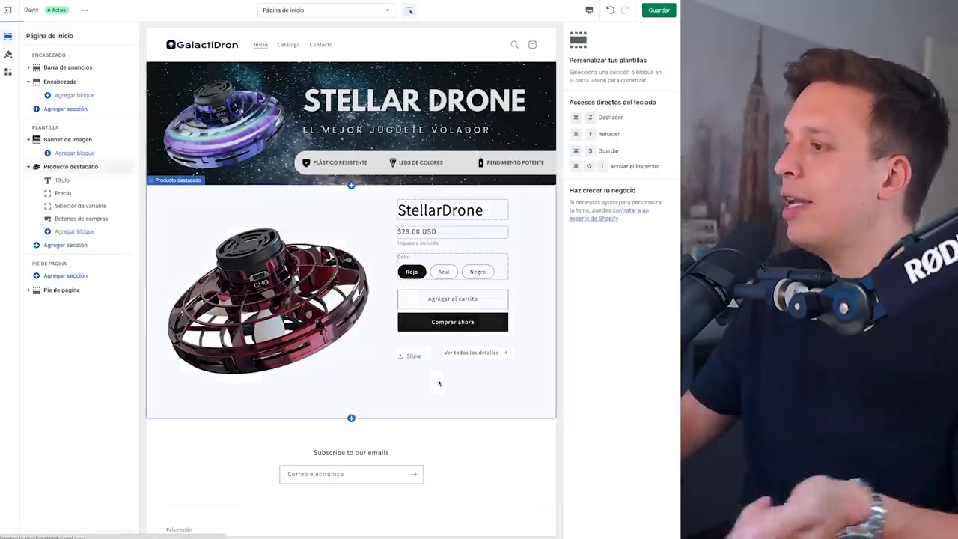
left_click(439, 383)
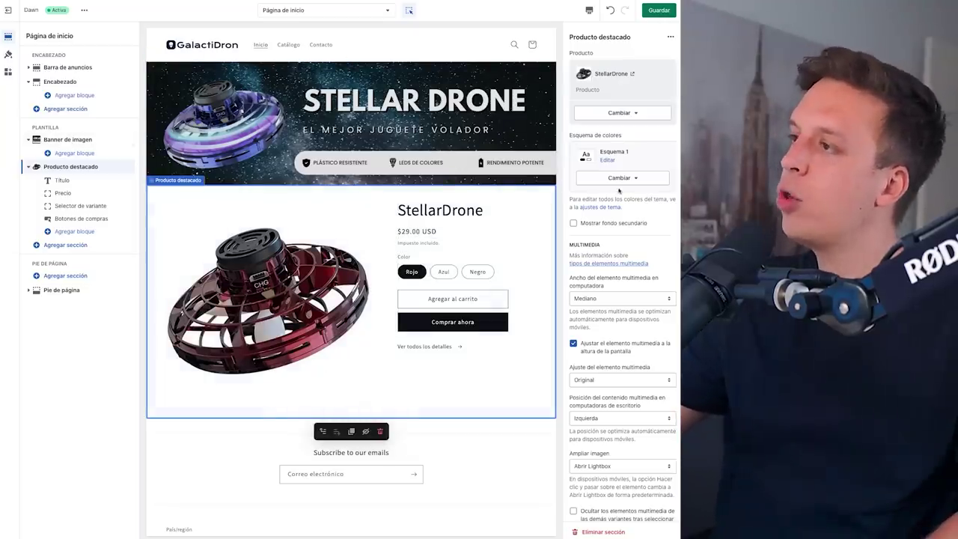
left_click(659, 11)
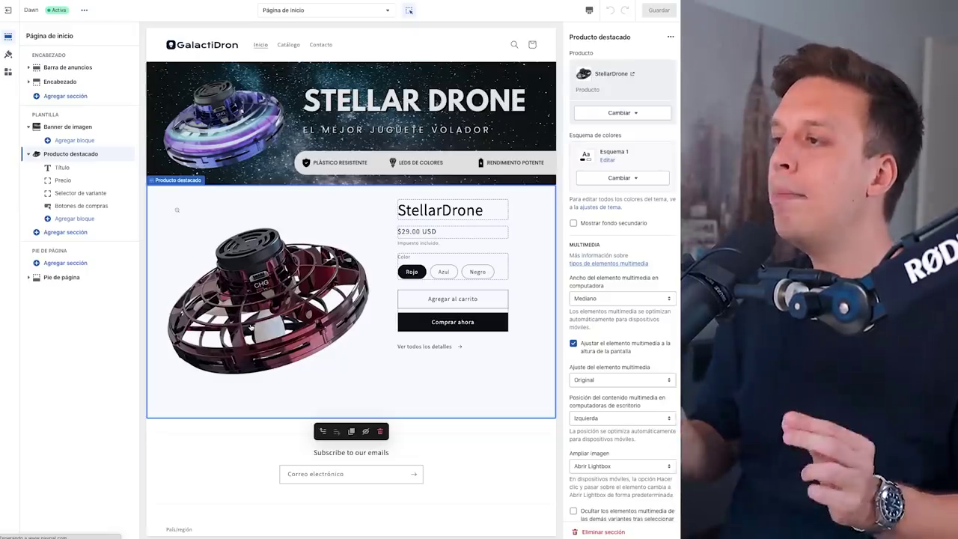
key("Escape")
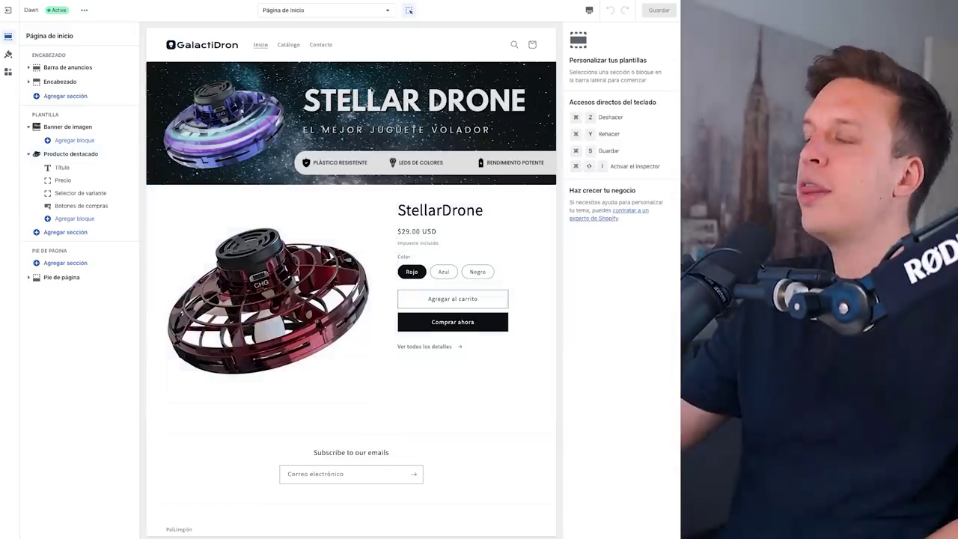
- Open the StellarDrone product page and delete the text block above the title
left_click(293, 46)
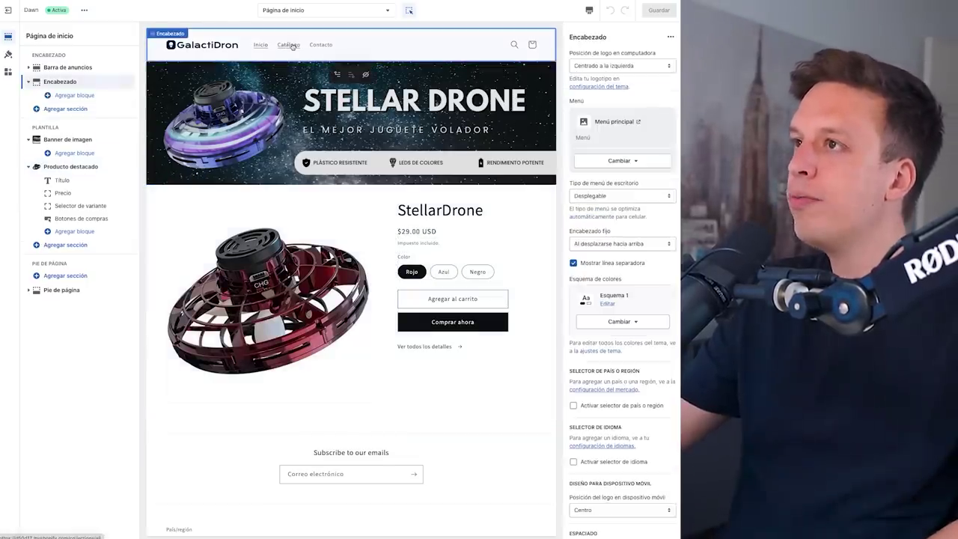
left_click(293, 46)
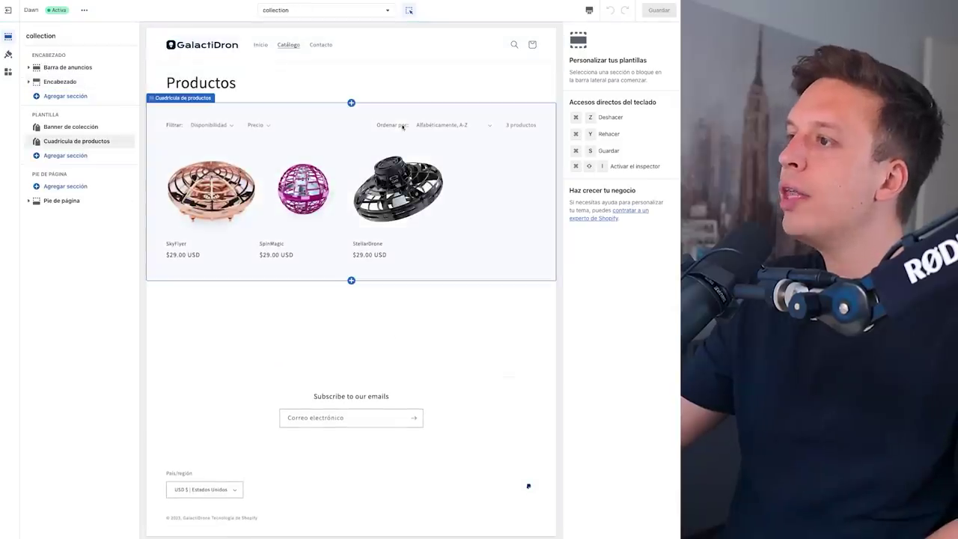
left_click(369, 247)
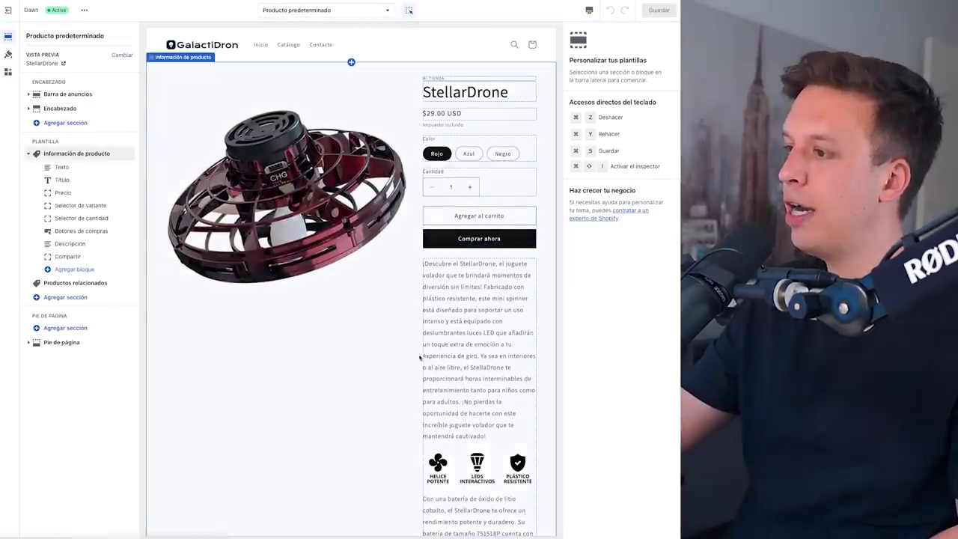
left_click(479, 150)
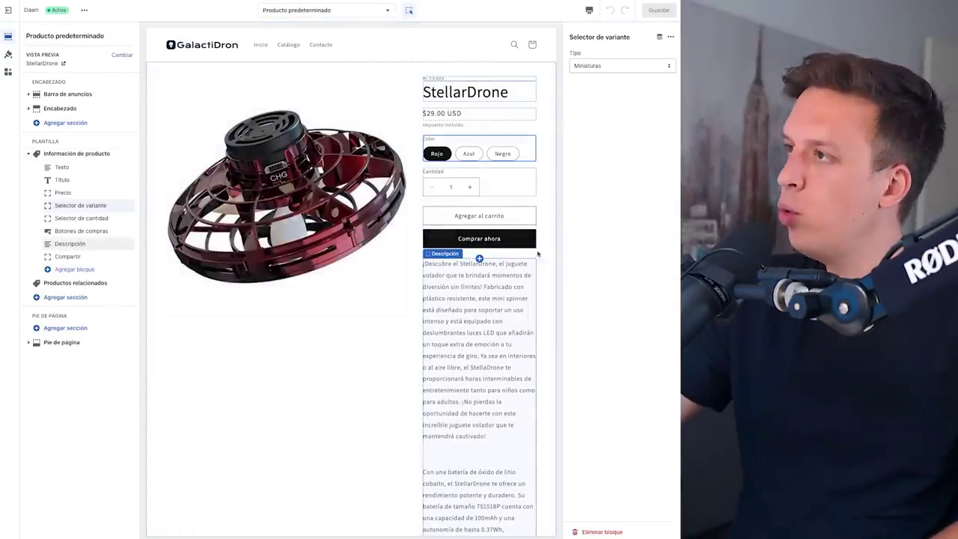
left_click(442, 79)
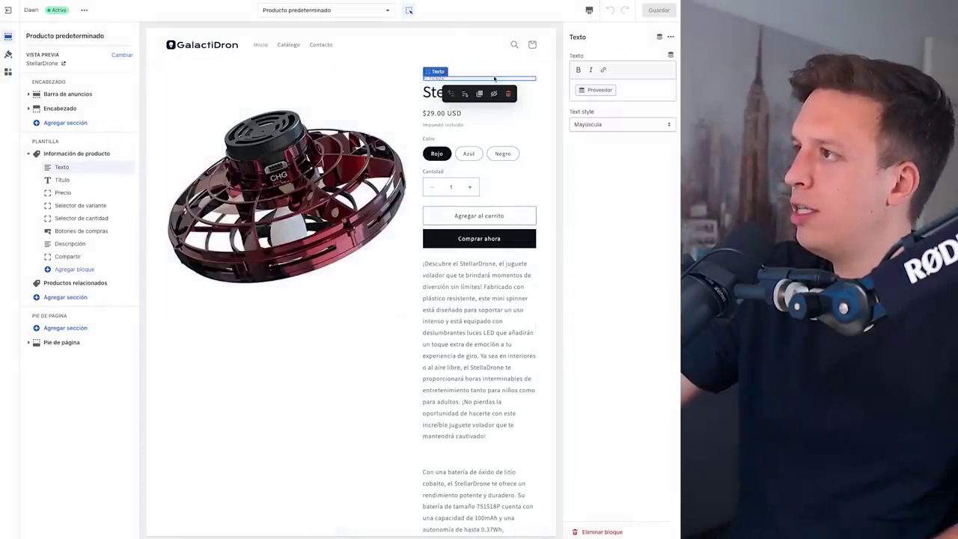
left_click(508, 92)
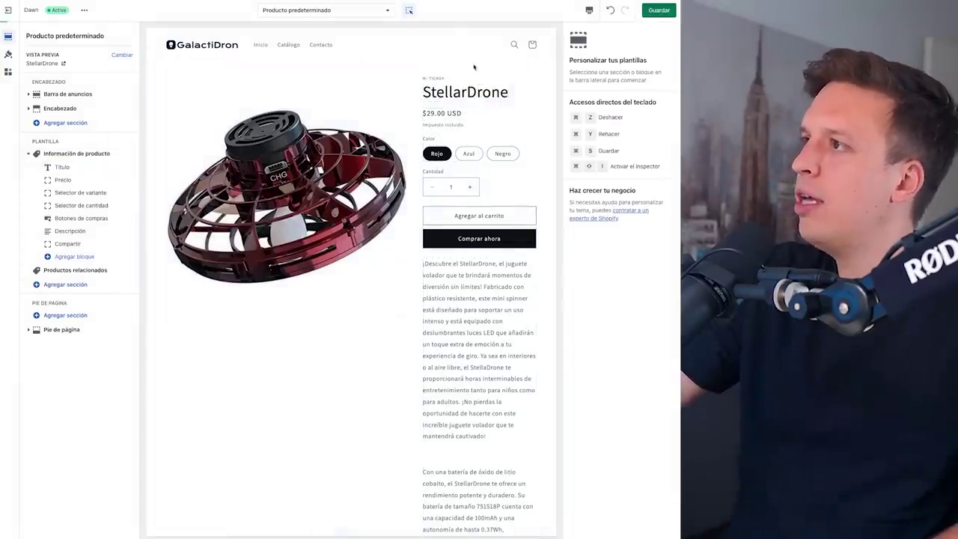
- Delete the Compartir block below the product description
scroll(490, 359, "down", 2)
scroll(490, 360, "down", 5)
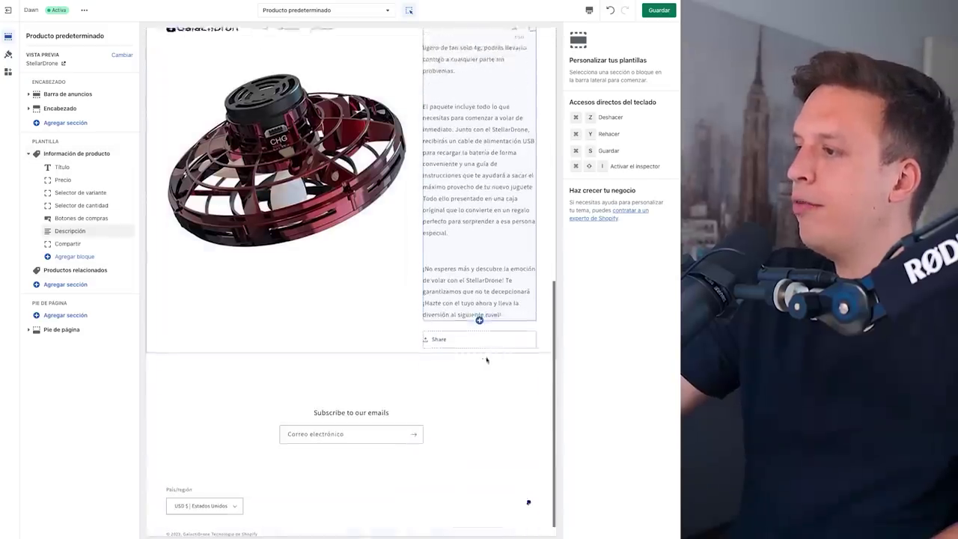
left_click(491, 341)
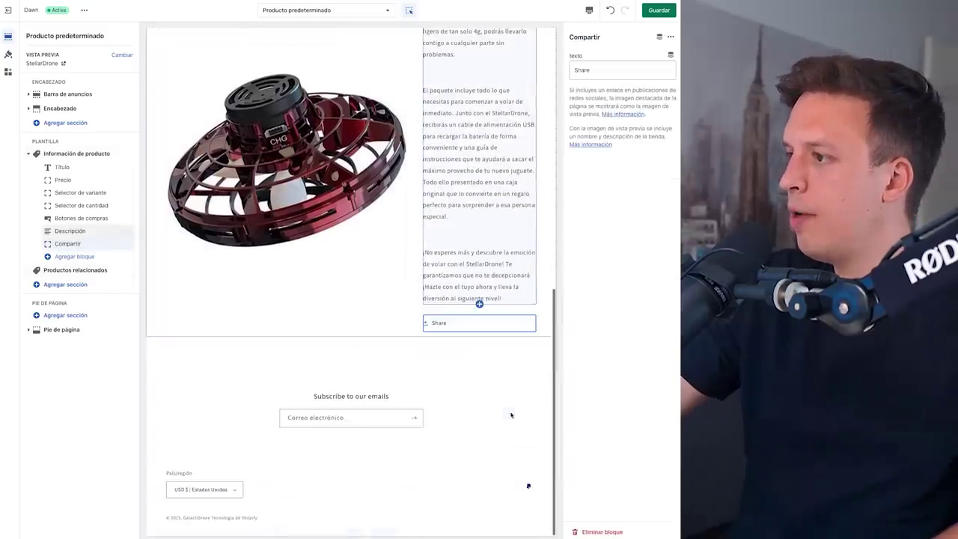
left_click(509, 345)
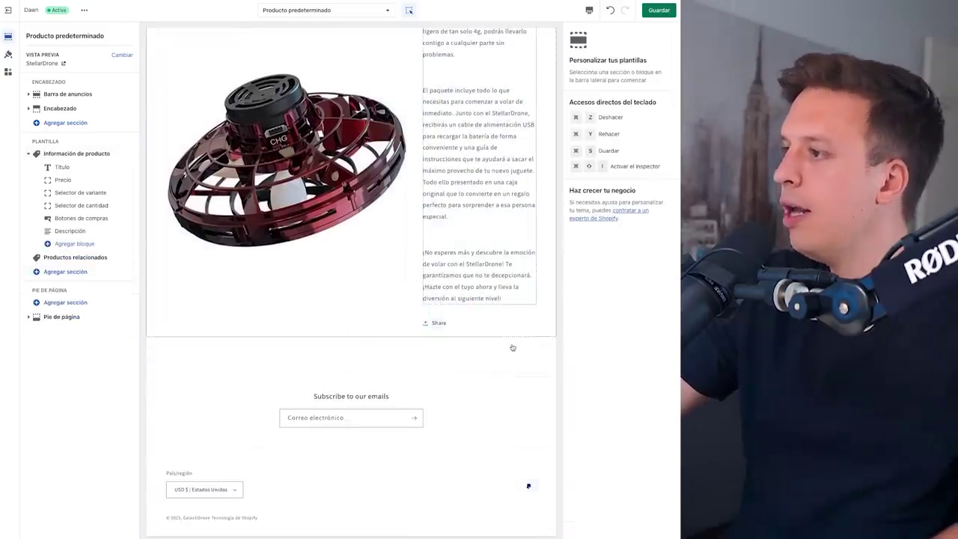
scroll(428, 374, "up", 10)
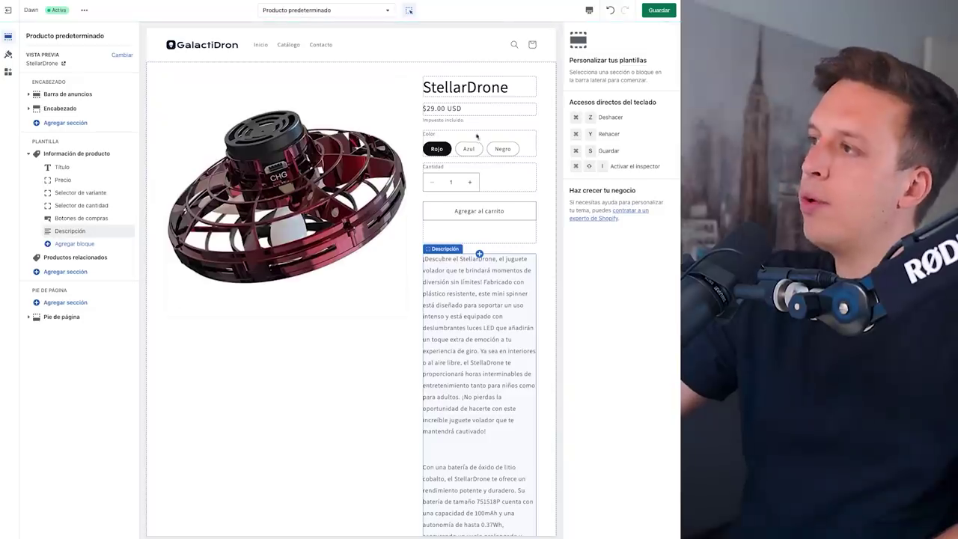
- Preview the Azul, Negro and Rojo colour variants on the product page
left_click(468, 151)
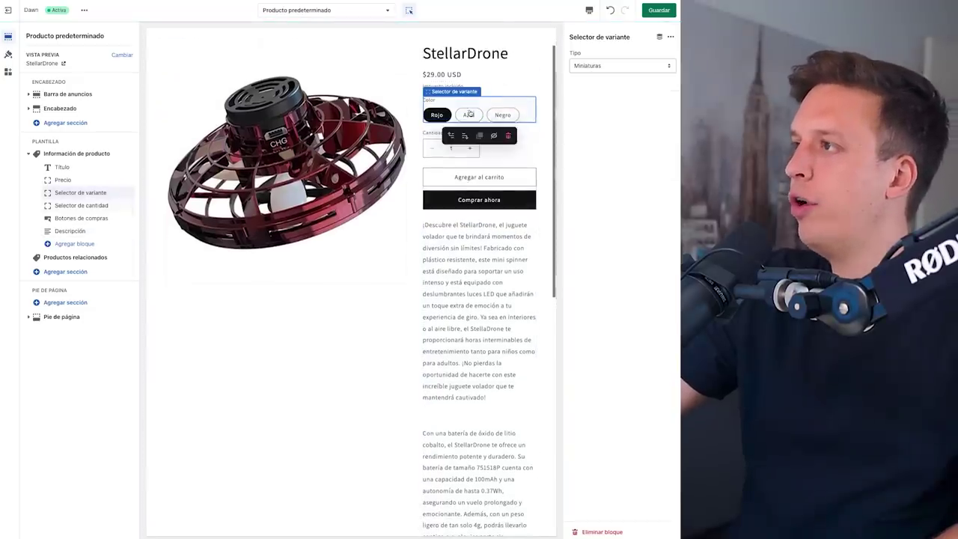
left_click(468, 111)
left_click(507, 111)
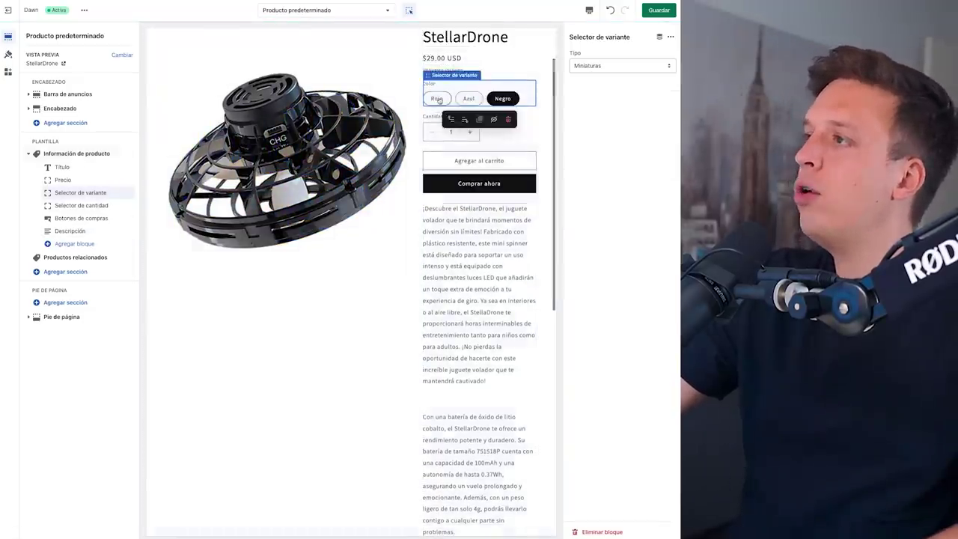
left_click(437, 110)
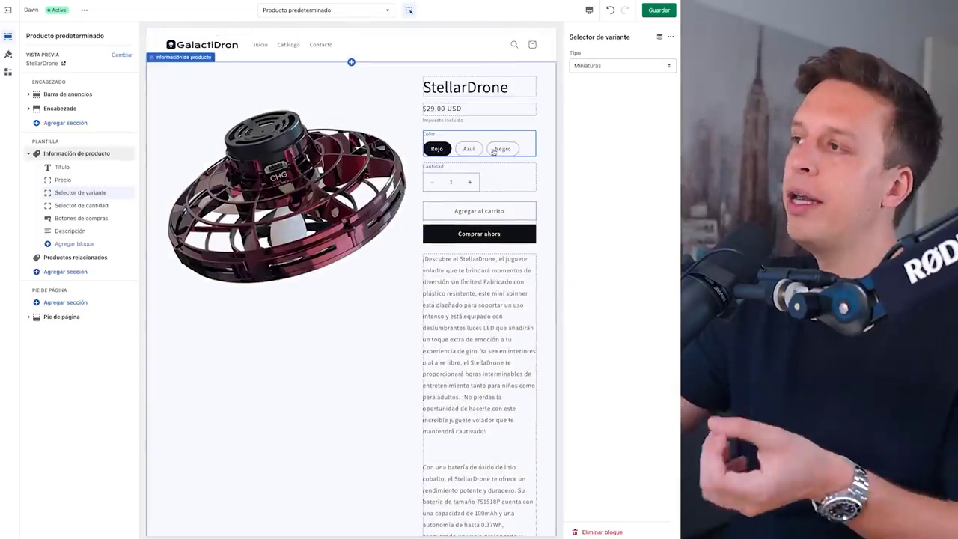
left_click(467, 151)
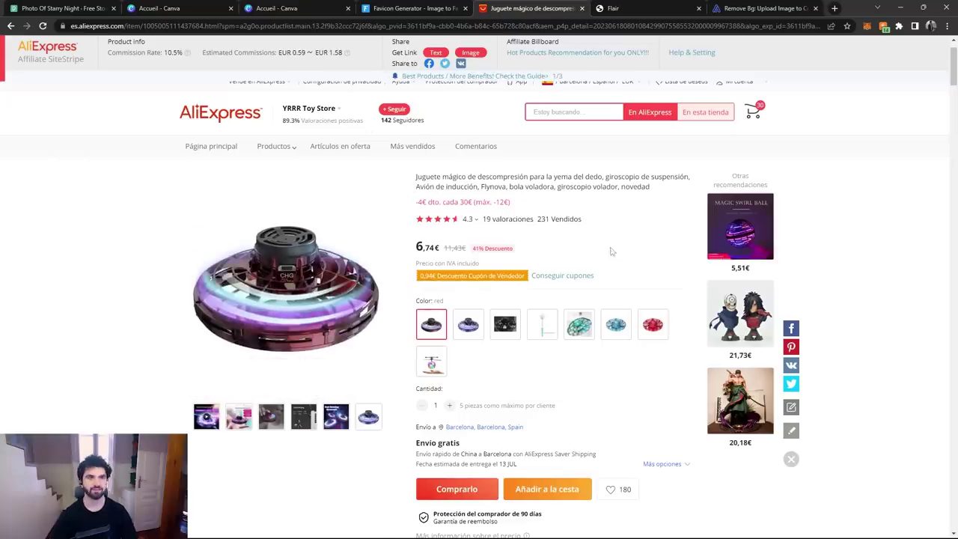
- Start a new custom-size 2000 × 2000 px Canva design
left_click(178, 7)
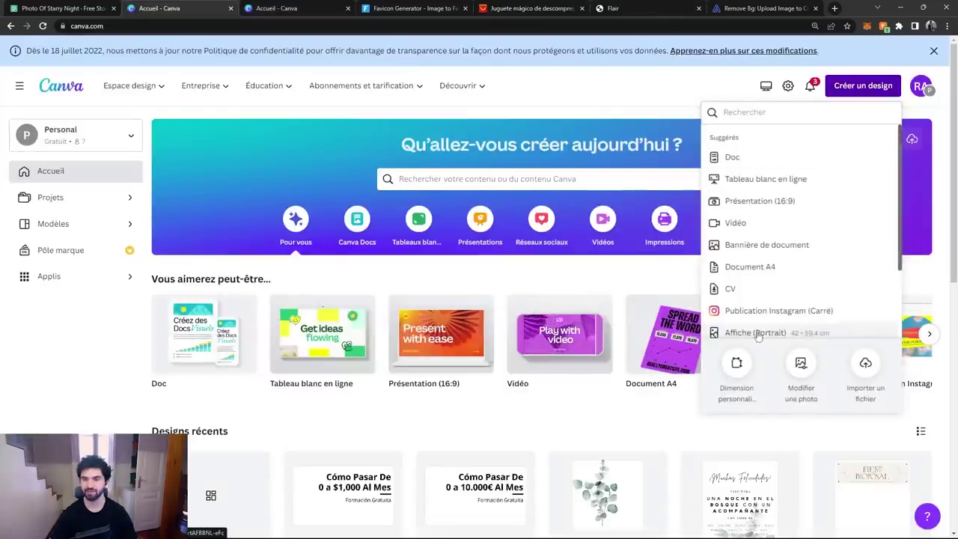
left_click(736, 369)
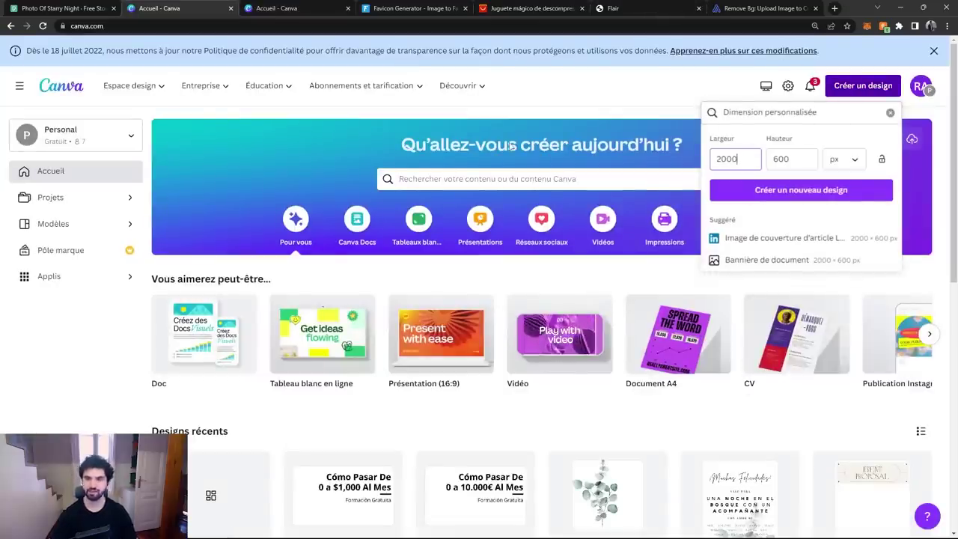
type("2000")
left_click(766, 190)
- Place the starry-sky photo and drone image on the canvas, enlarging the sky behind the drone
left_click_drag(765, 190, 604, 271)
left_click_drag(134, 404, 534, 202)
left_click_drag(619, 229, 409, 101)
left_click_drag(559, 179, 489, 224)
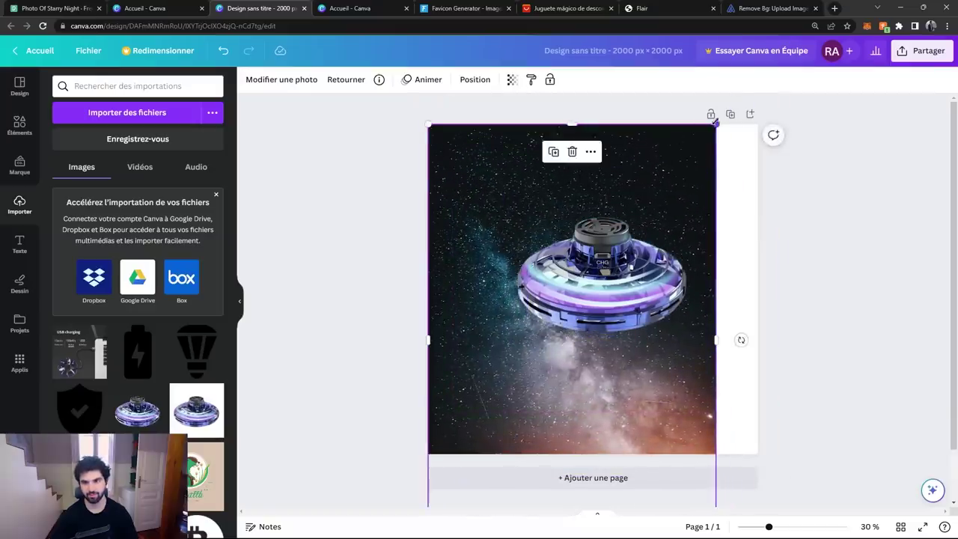
- Stretch the starry sky to fill the page, then enlarge, tilt and centre the drone over it
left_click_drag(715, 122, 774, 75)
left_click_drag(696, 205, 690, 215)
left_click(690, 215)
left_click_drag(705, 372, 643, 340)
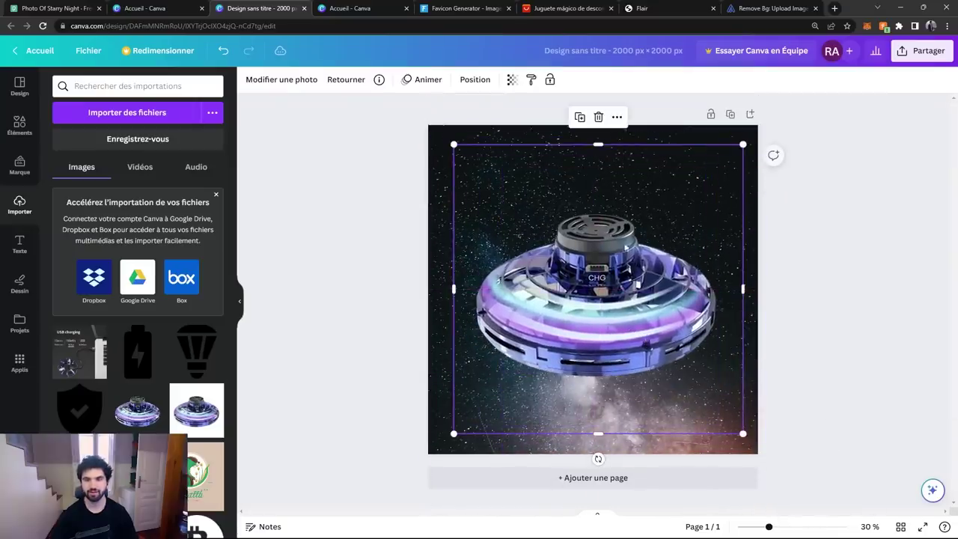
left_click_drag(597, 456, 647, 444)
left_click_drag(790, 388, 812, 400)
left_click_drag(700, 333, 705, 342)
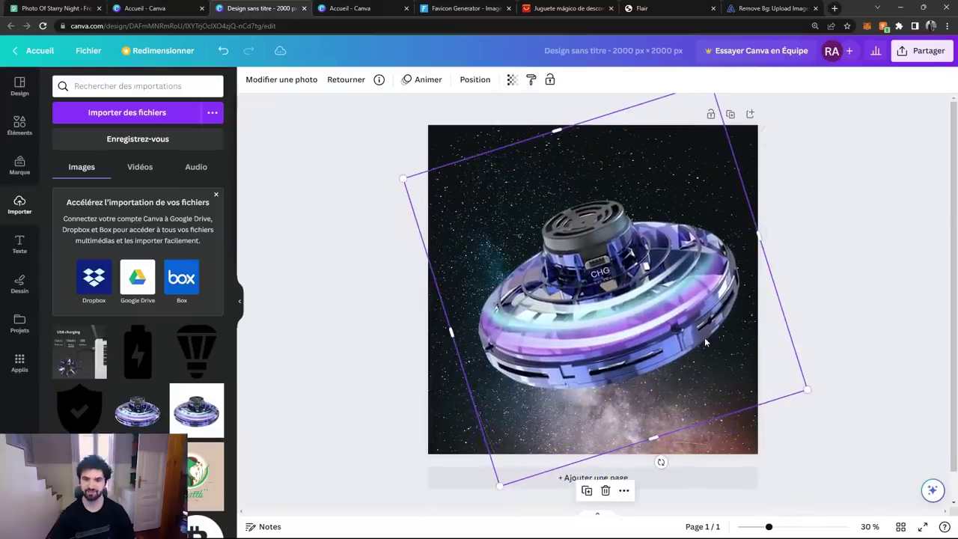
left_click(876, 255)
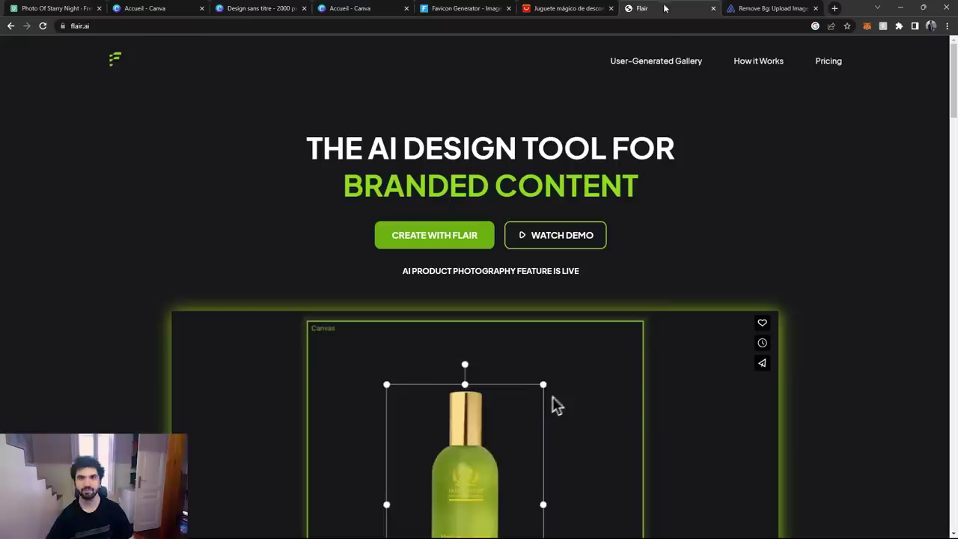
- Open flair.ai and start a new empty Flair project
left_click(659, 9)
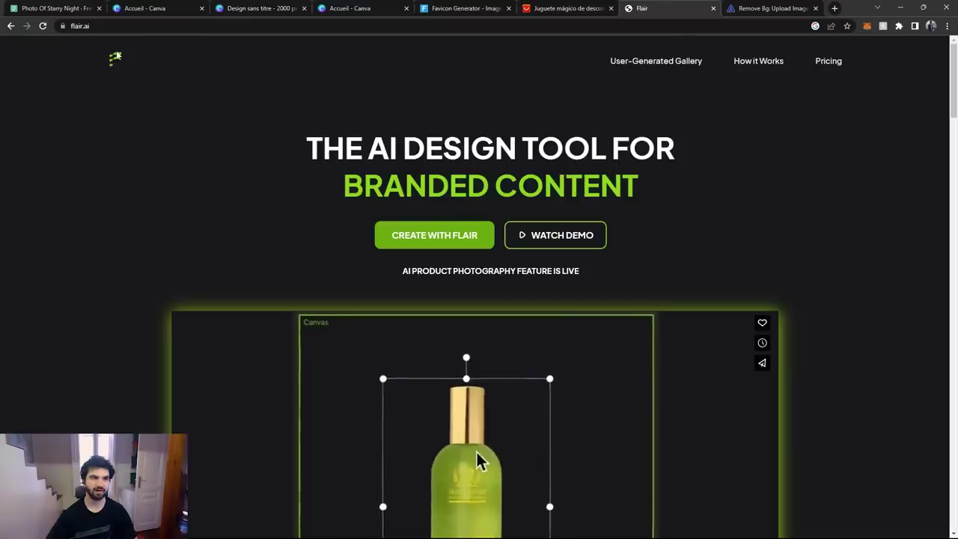
left_click(138, 27)
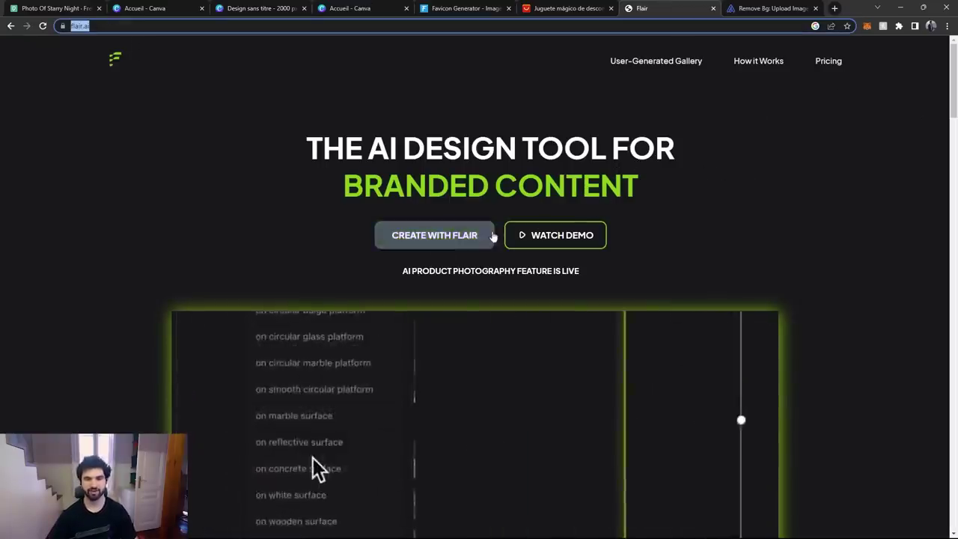
left_click(443, 232)
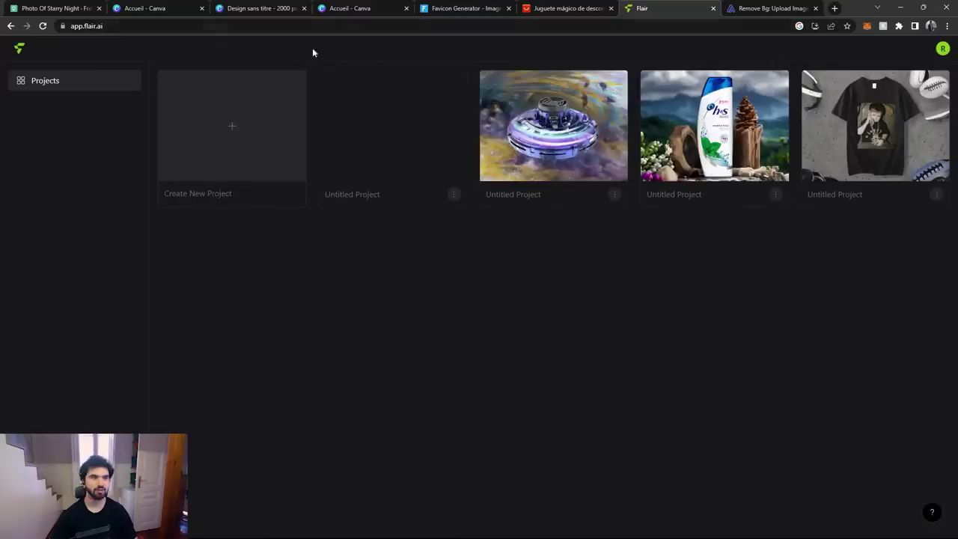
left_click(242, 120)
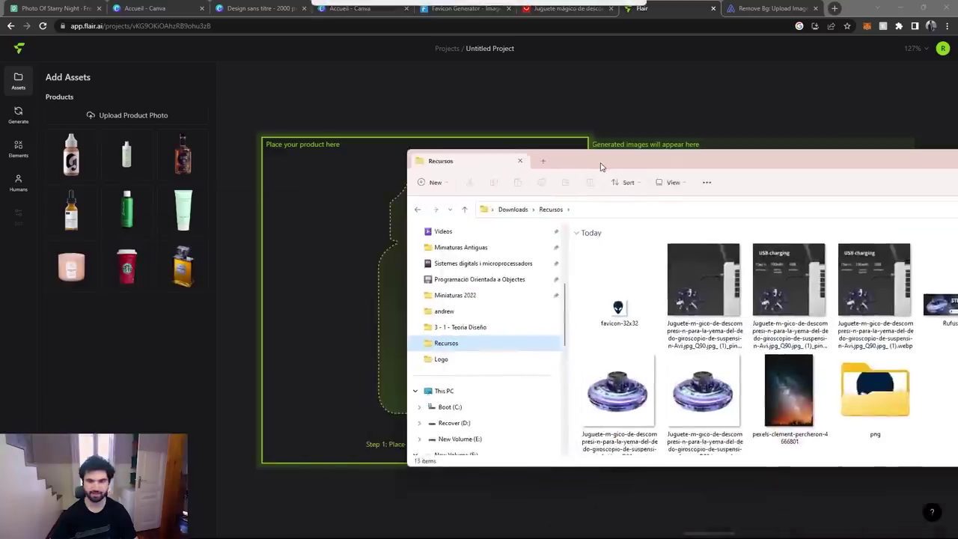
- Add the drone photo, remove its background and describe it as 'Flying Toy'
left_click_drag(601, 165, 426, 100)
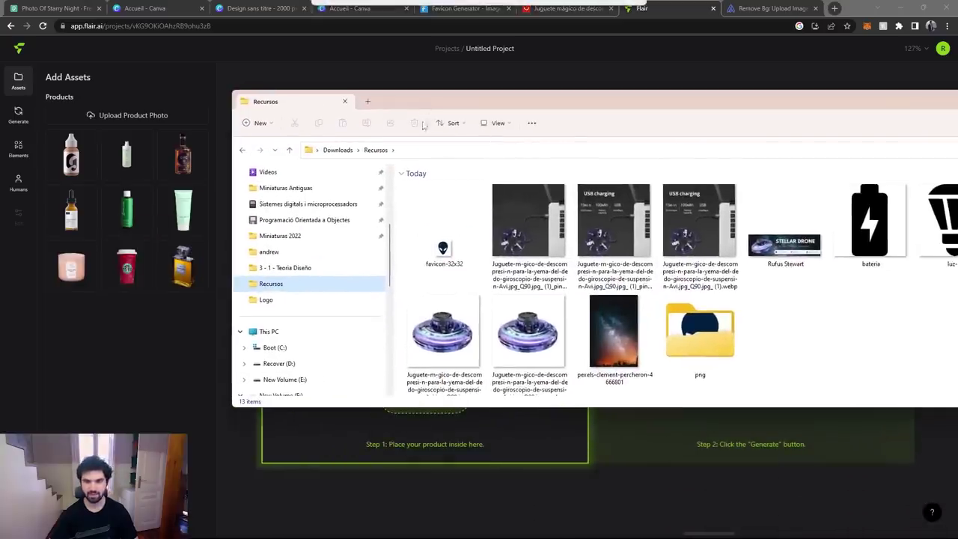
left_click(433, 320)
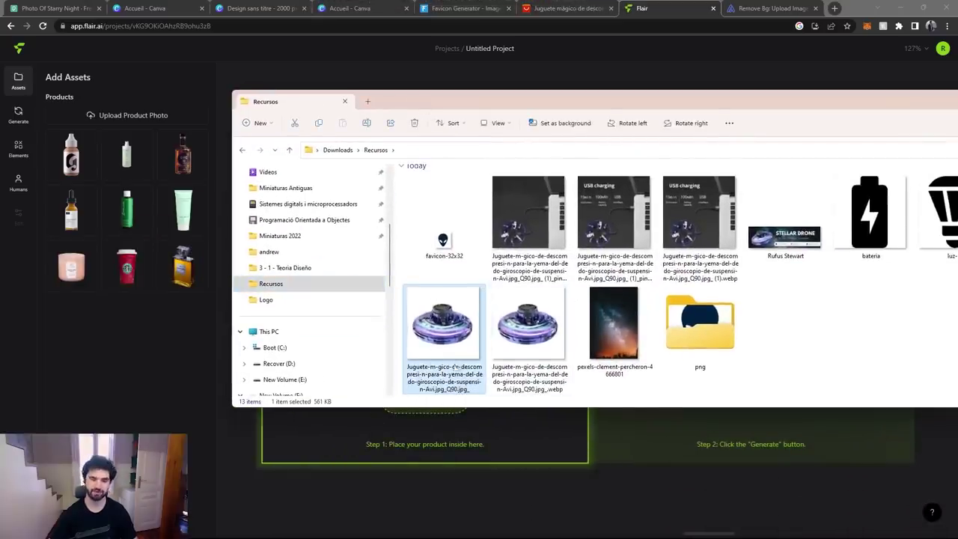
left_click_drag(529, 108, 741, 119)
left_click_drag(659, 329, 378, 285)
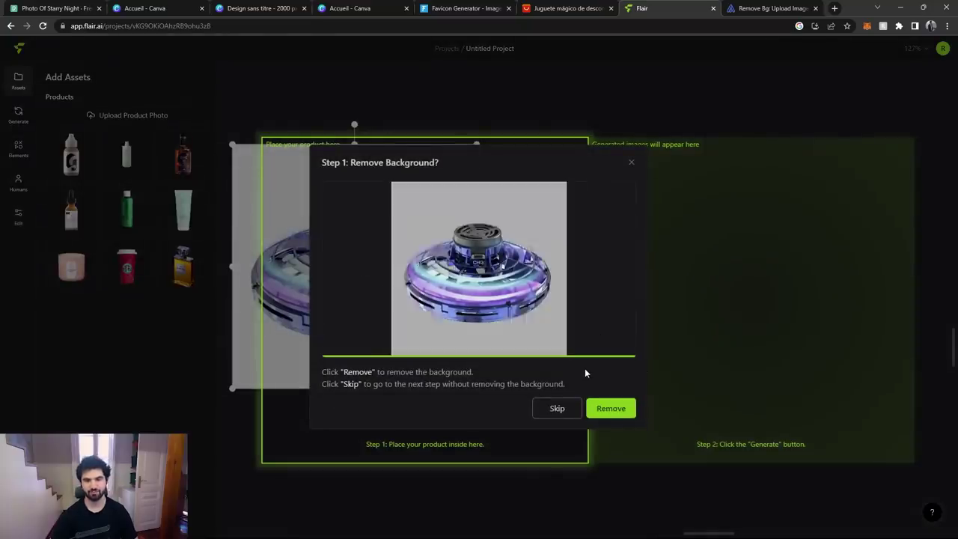
left_click(613, 410)
left_click(534, 338)
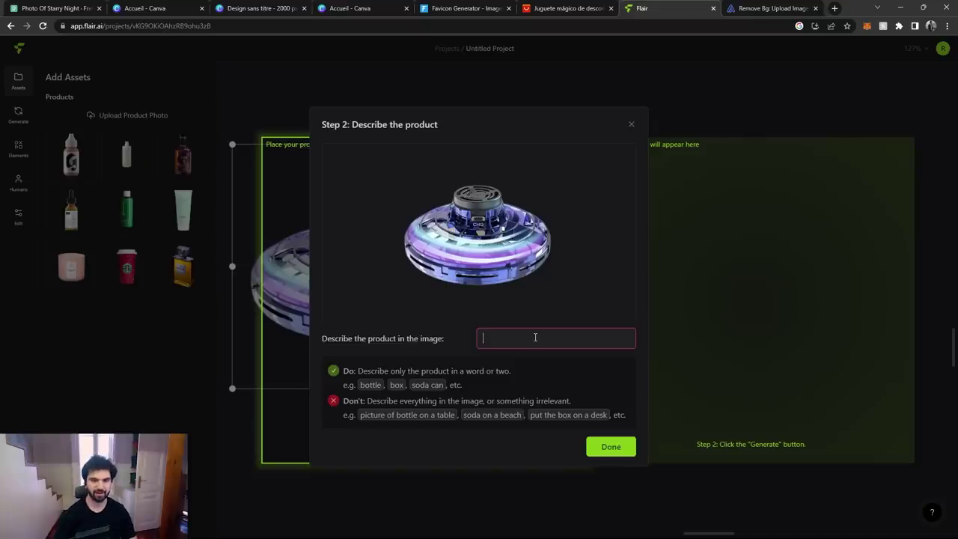
type("Flying Toy")
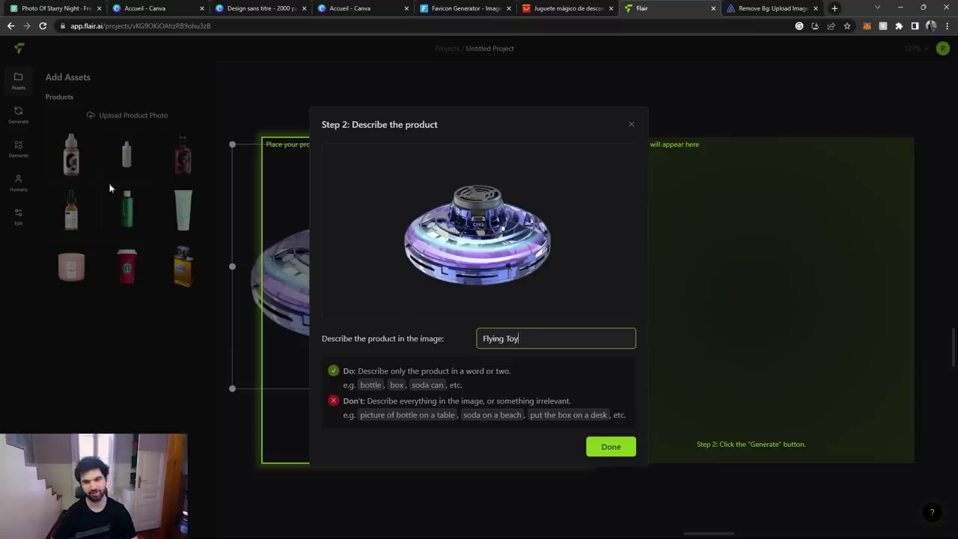
left_click(617, 448)
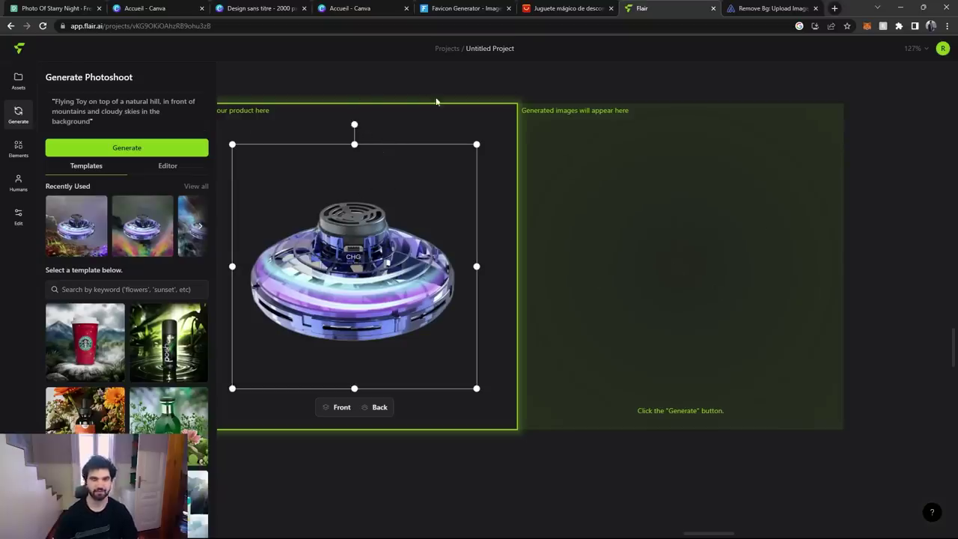
- Apply the circular gradient platform template and generate the flying toy photoshoot
mouse_move(169, 343)
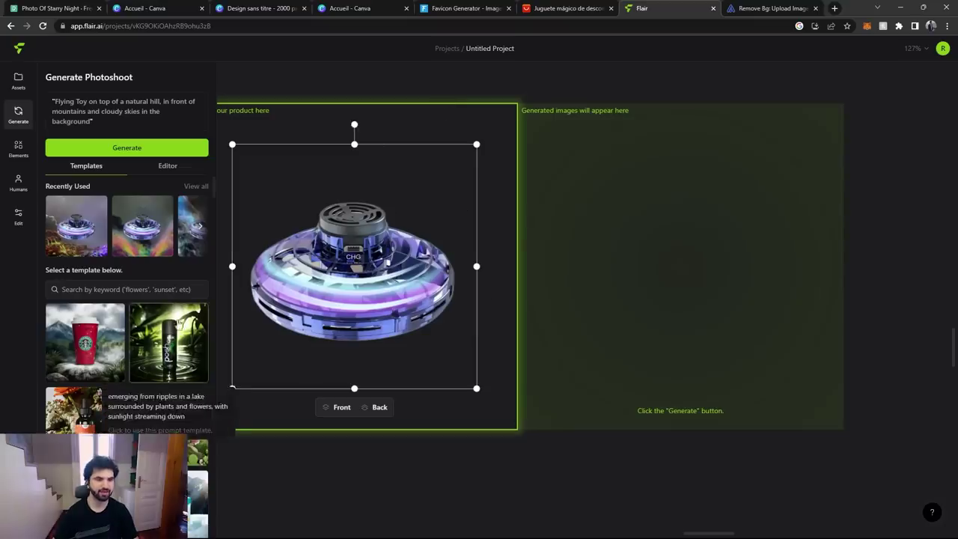
scroll(176, 270, "down", 5)
scroll(168, 258, "down", 3)
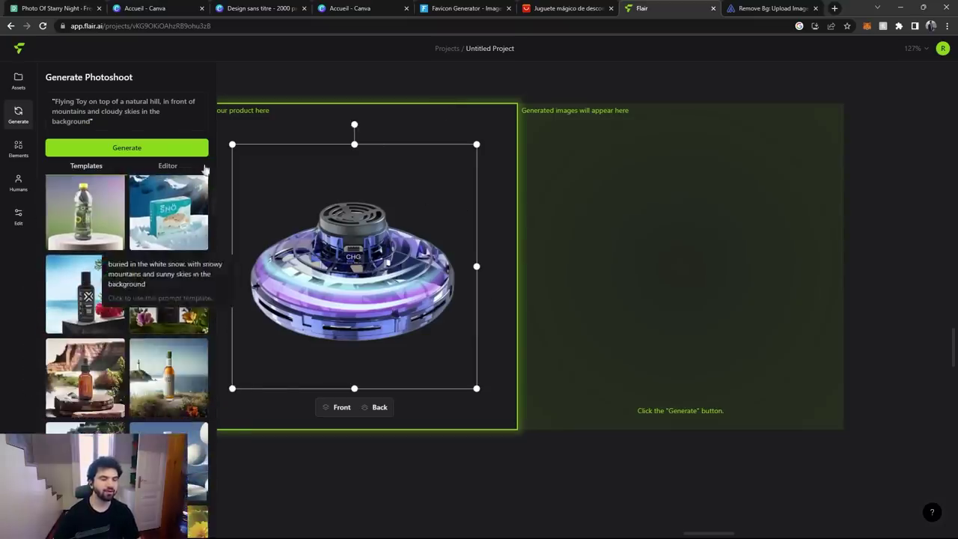
scroll(188, 307, "down", 3)
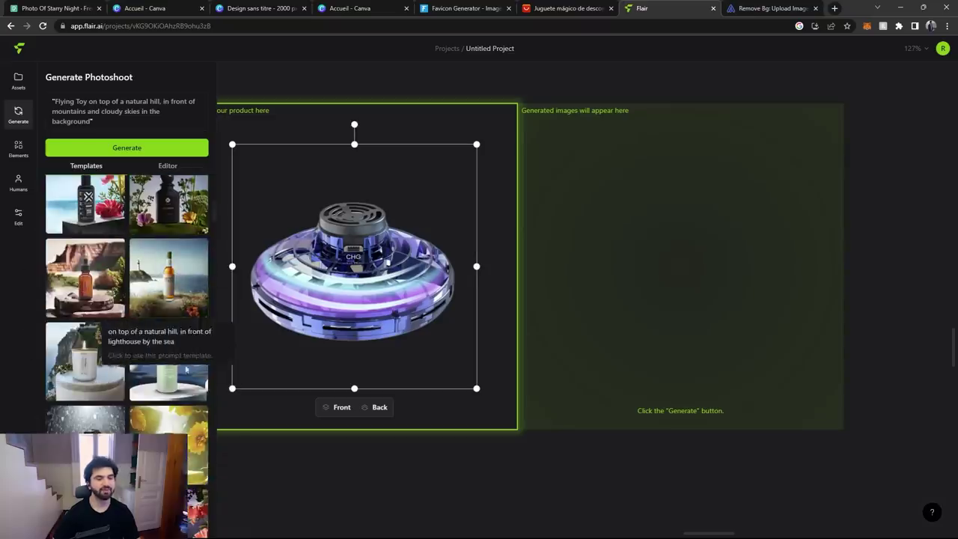
scroll(168, 370, "down", 3)
scroll(168, 370, "down", 6)
scroll(140, 362, "down", 3)
scroll(140, 362, "down", 5)
scroll(141, 362, "down", 3)
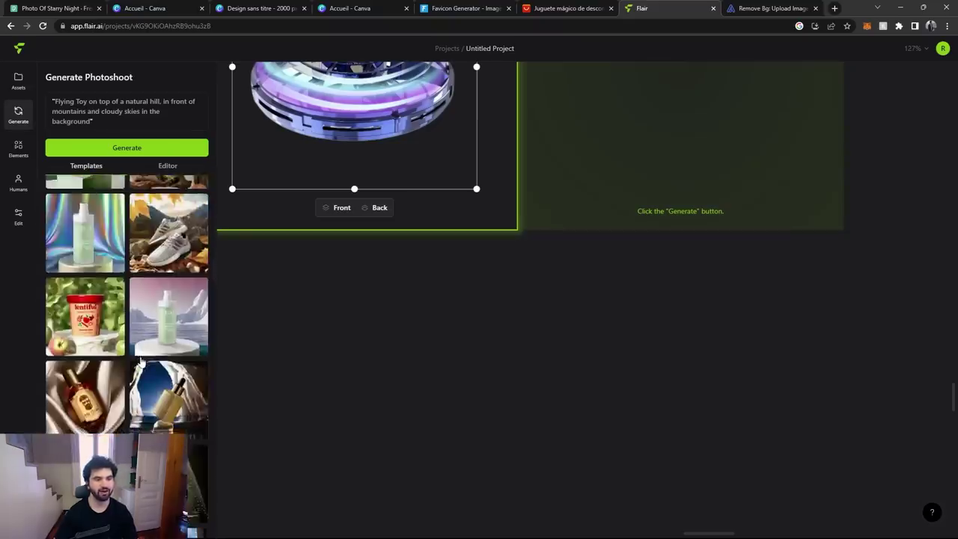
scroll(141, 362, "down", 3)
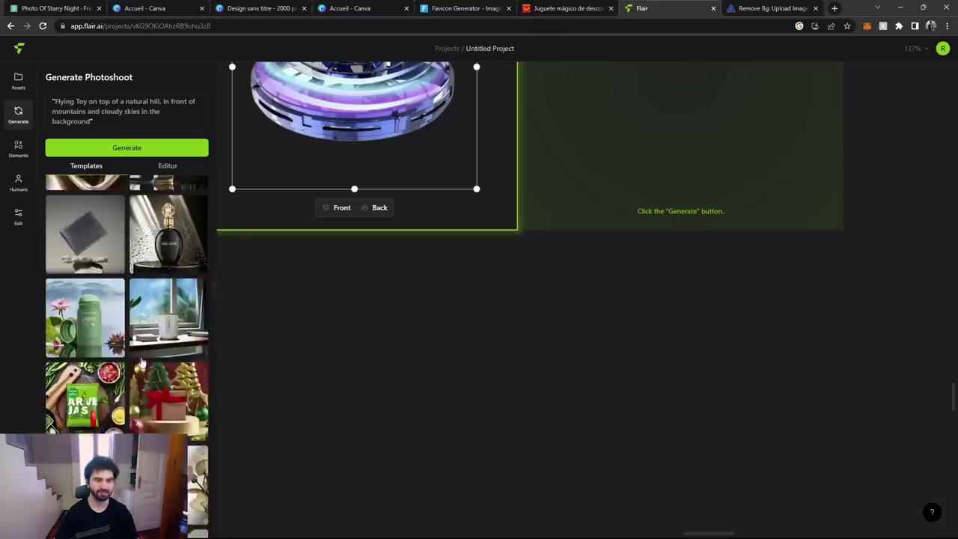
scroll(141, 362, "down", 8)
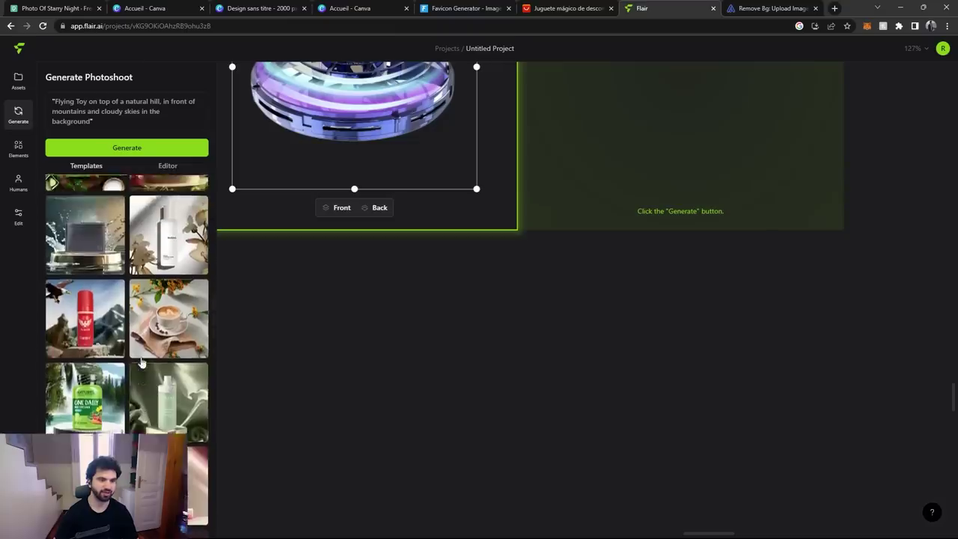
scroll(140, 363, "down", 4)
scroll(146, 352, "down", 5)
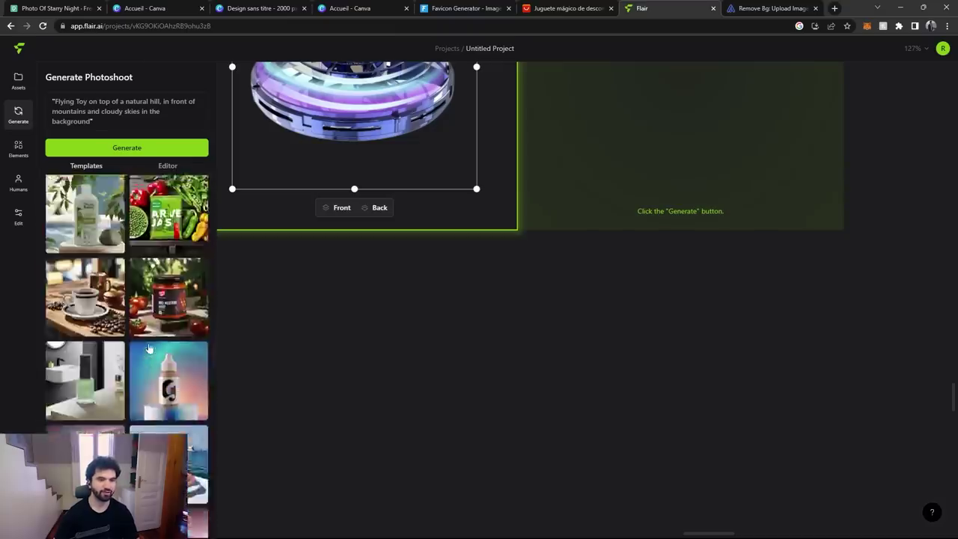
scroll(149, 348, "down", 10)
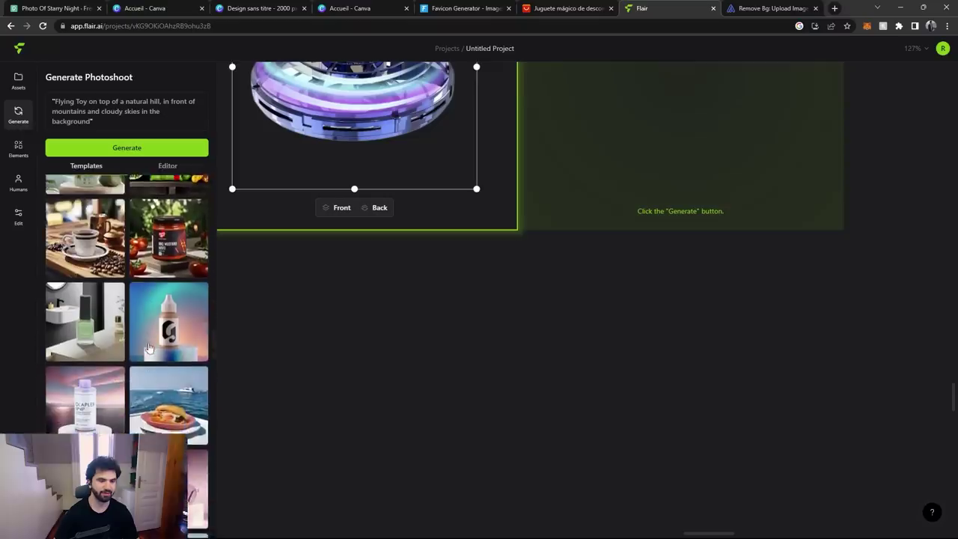
scroll(180, 290, "down", 1)
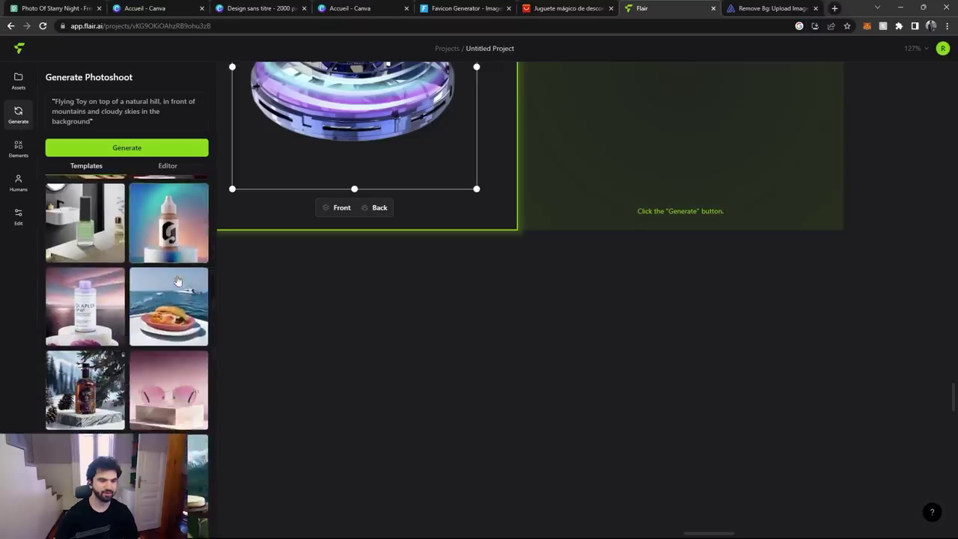
left_click(171, 236)
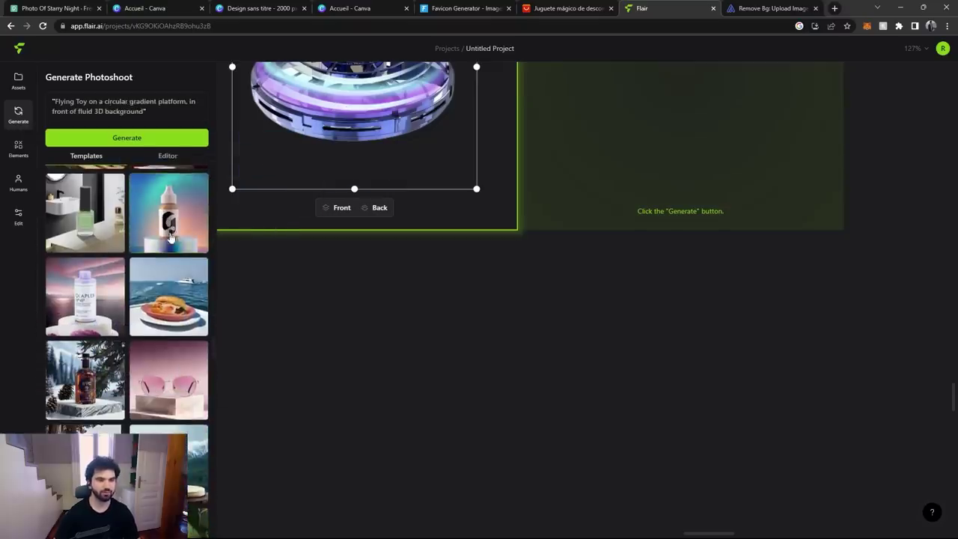
scroll(284, 217, "up", 3)
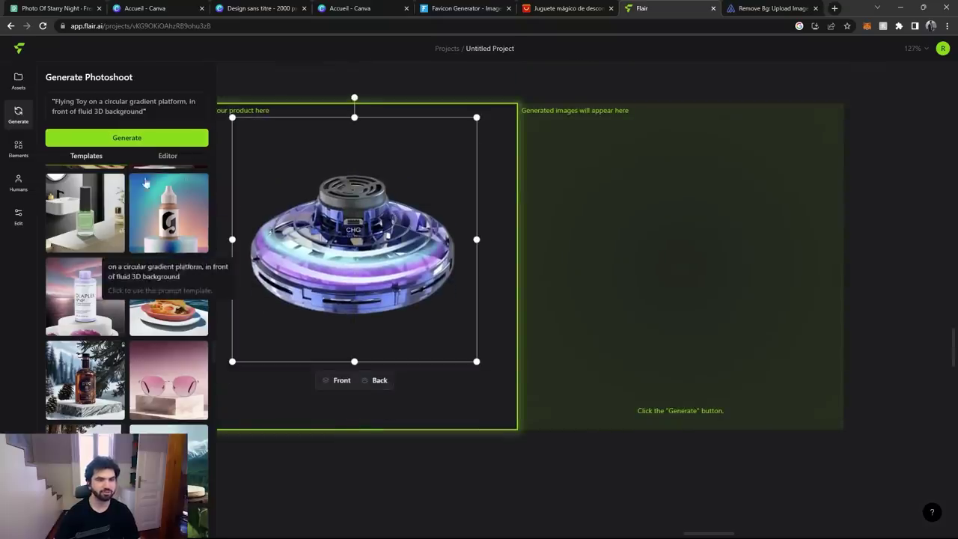
left_click(145, 142)
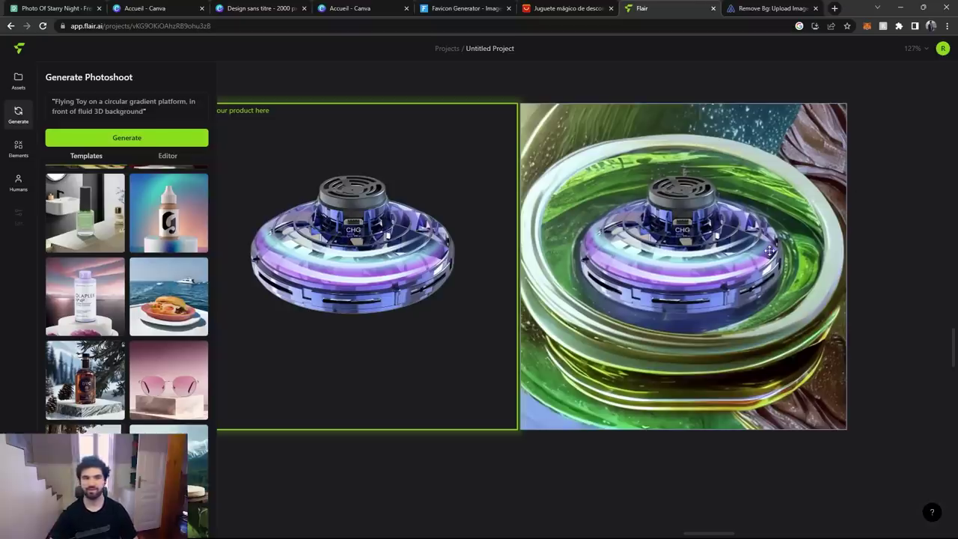
- Set the number of results to 4 and tilt and enlarge the flying toy
left_click(178, 160)
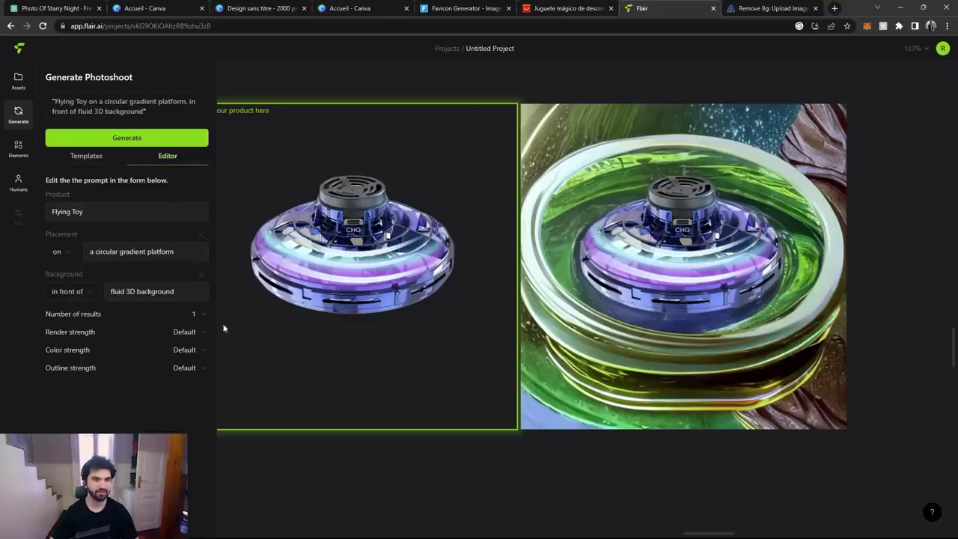
left_click(199, 321)
left_click(199, 393)
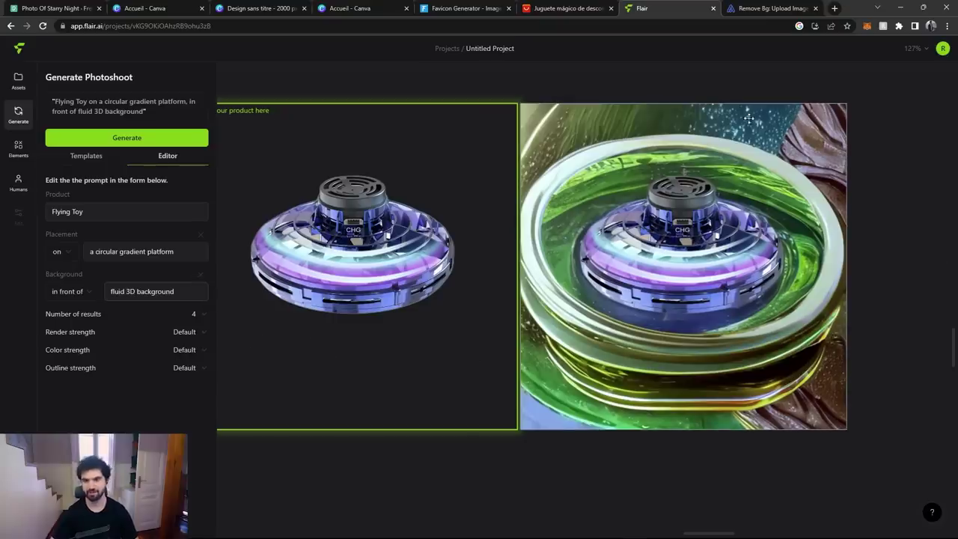
left_click(380, 130)
left_click_drag(354, 97, 334, 98)
left_click_drag(492, 343, 510, 370)
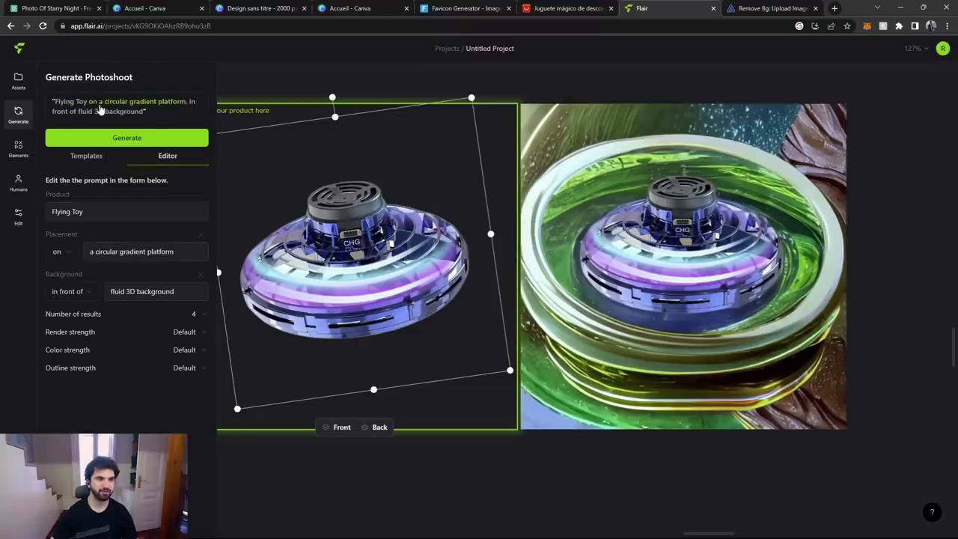
- Change the placement text to 'on a futuristic launcher'
left_click(129, 218)
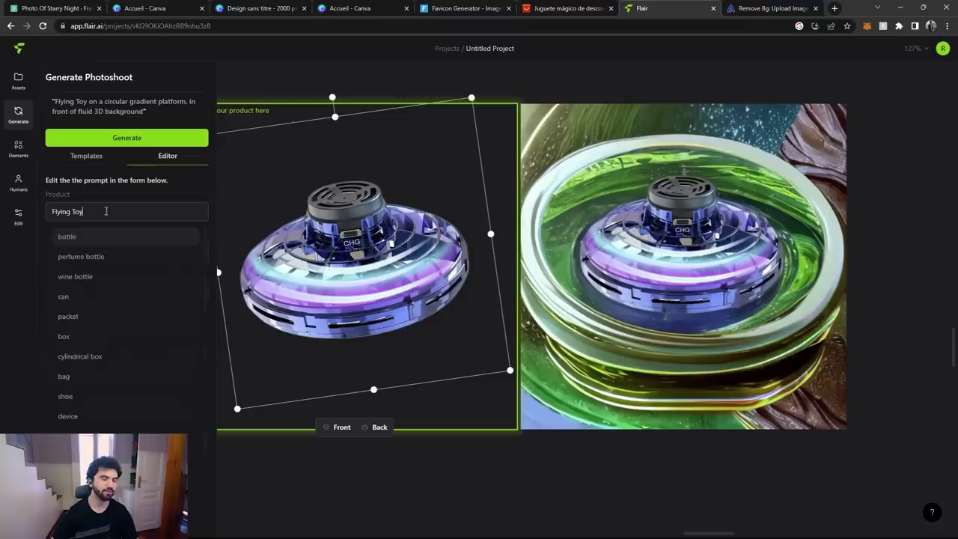
left_click(148, 215)
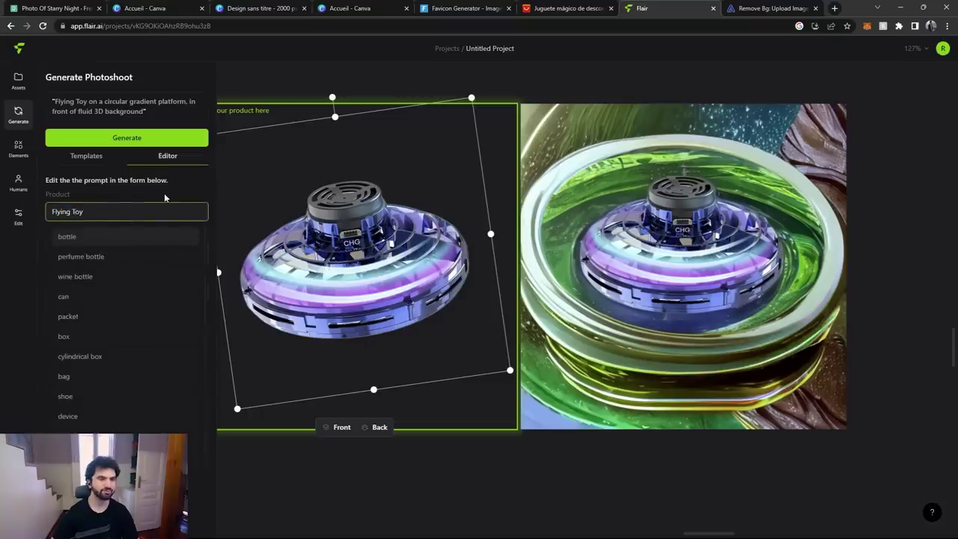
left_click(164, 198)
left_click_drag(191, 251, 87, 254)
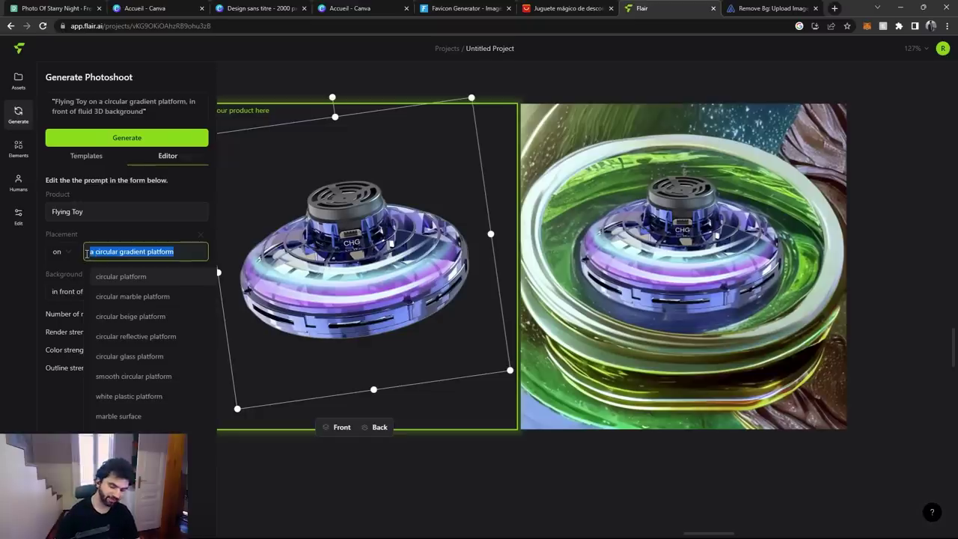
type("on a futuristic plato")
key("BackSpace")
type("form")
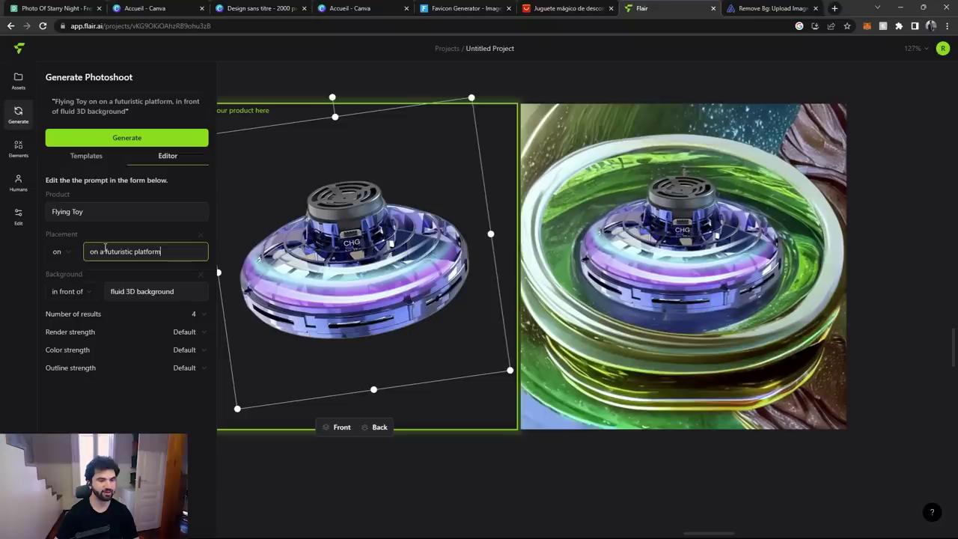
left_click_drag(161, 251, 138, 252)
double_click(143, 250)
type("launcher")
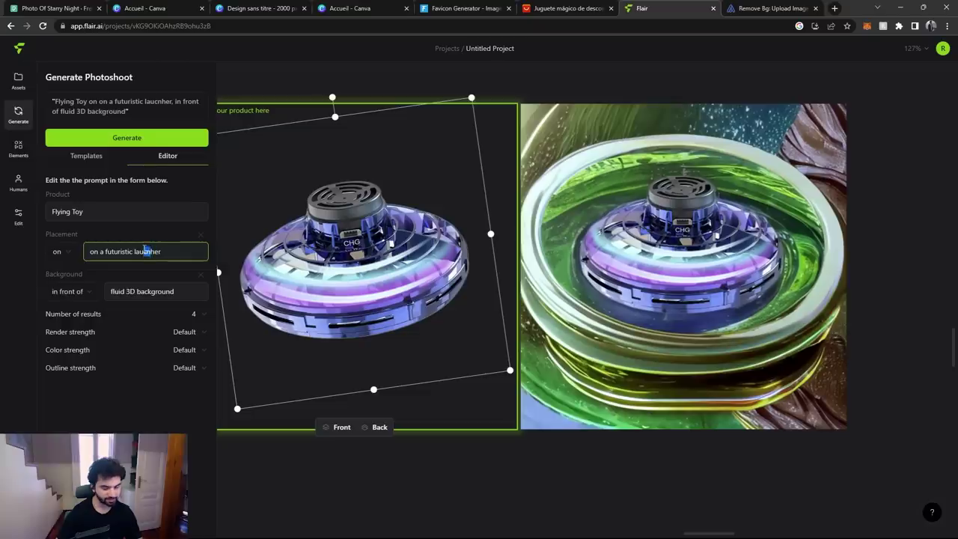
type("c")
- Replace the background text with 'a galaxy full of stars'
left_click(179, 292)
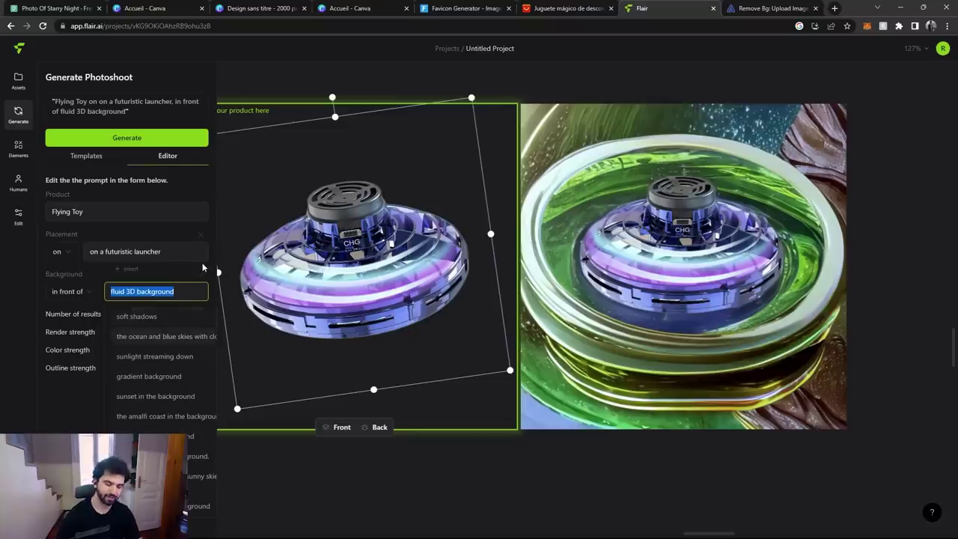
type("a galaxy with")
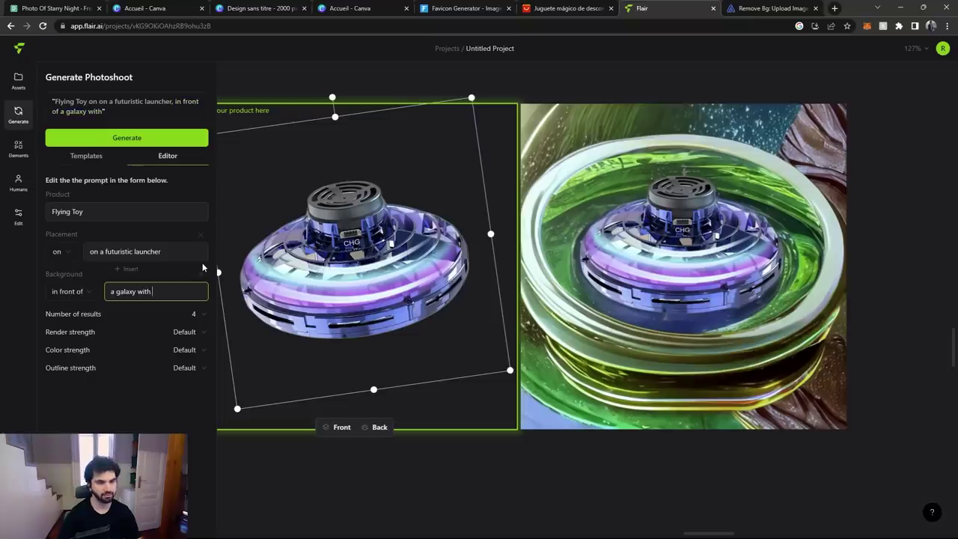
key("BackSpace")
key("BackSpace")
key("BackSpace")
key("BackSpace")
key("BackSpace")
type("full of stars")
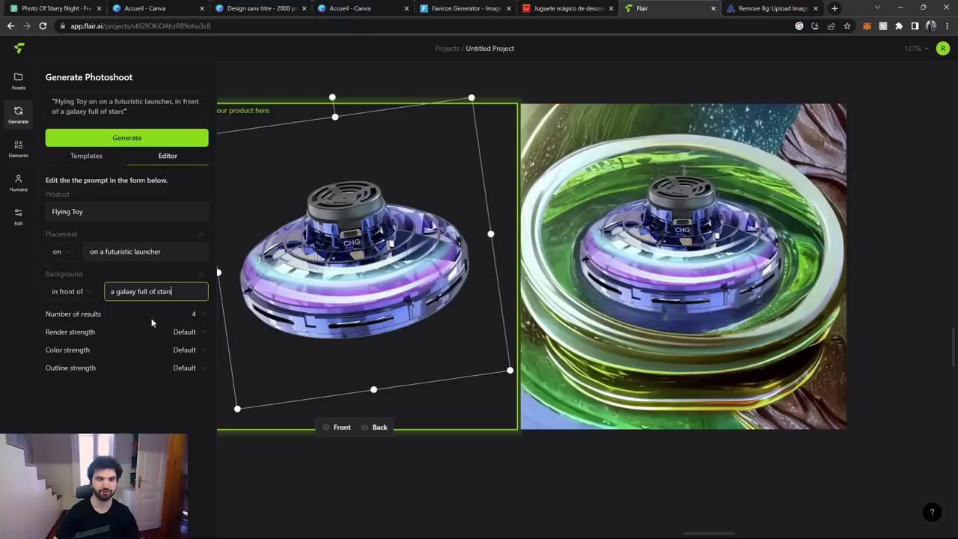
- Generate the galaxy shots, browse the results, and download the toy-on-launcher image
left_click(175, 139)
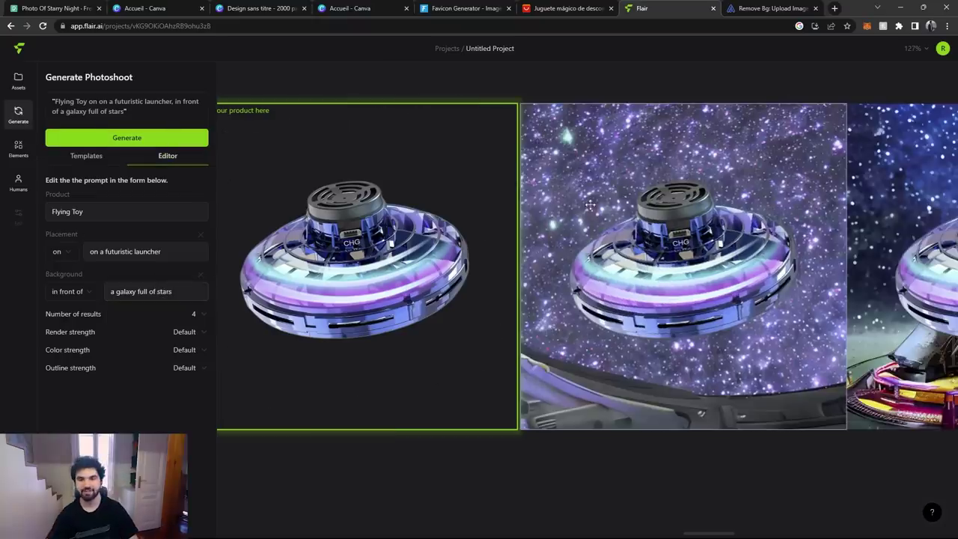
scroll(599, 202, "down", 2)
scroll(558, 197, "down", 5)
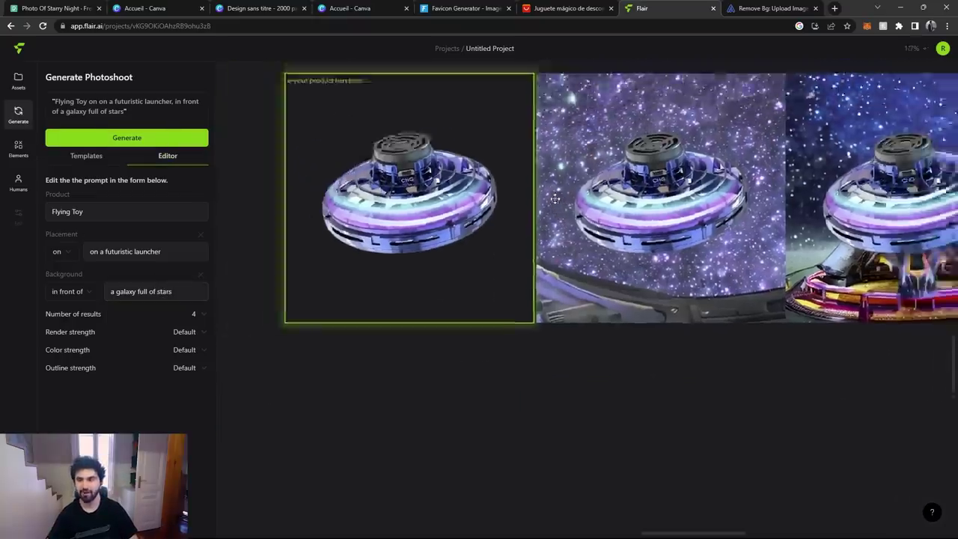
left_click_drag(778, 533, 954, 534)
scroll(506, 192, "up", 3)
scroll(506, 192, "up", 3)
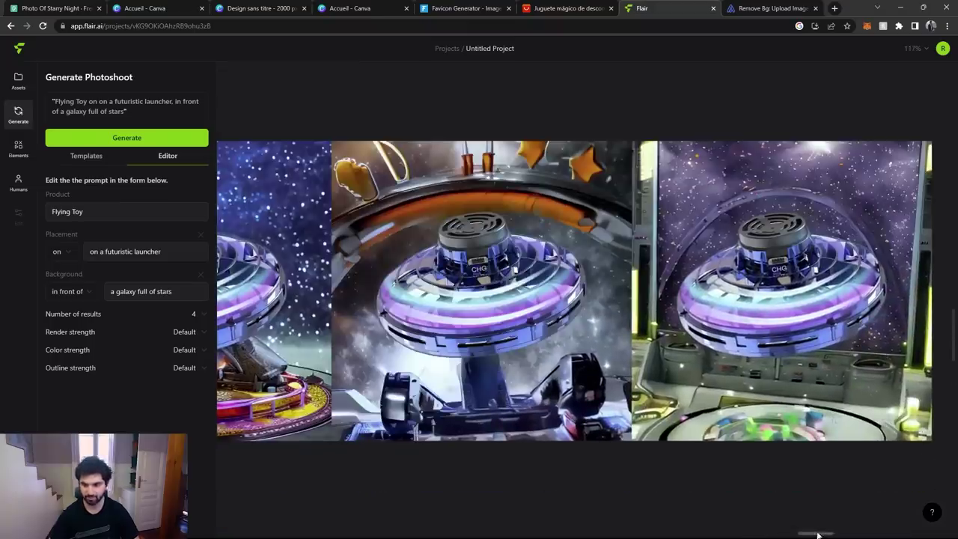
left_click_drag(819, 535, 720, 535)
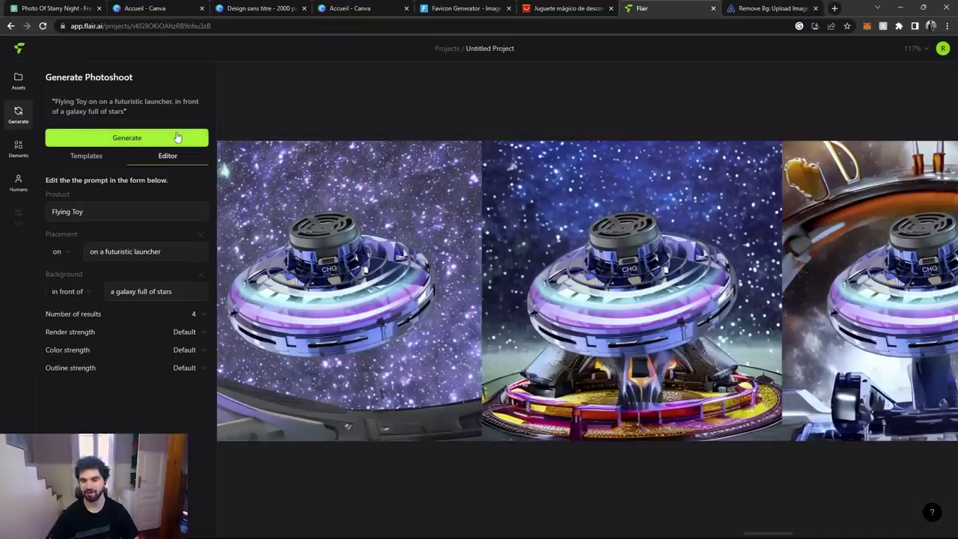
left_click(666, 218)
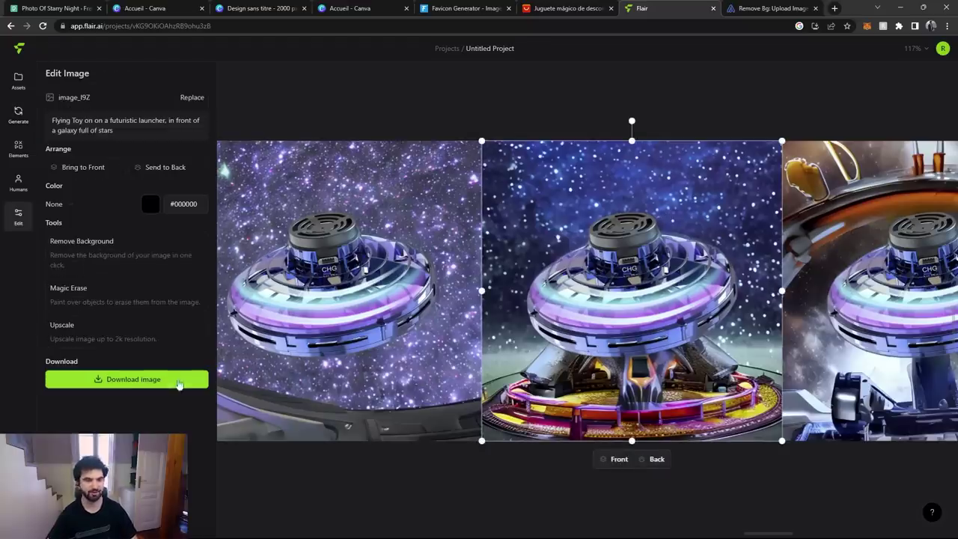
left_click(146, 379)
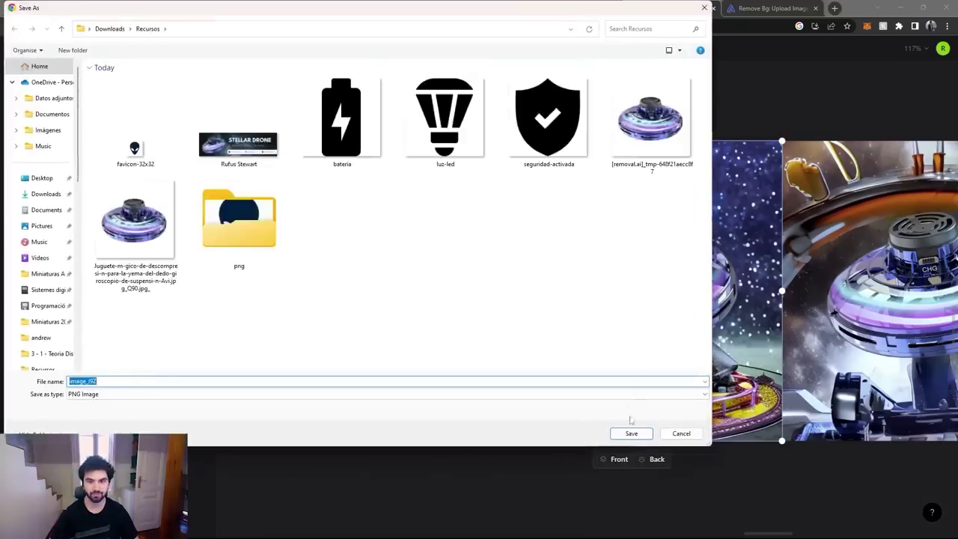
- Save the launcher image as a PNG and generate another batch of galaxy shots
left_click(631, 433)
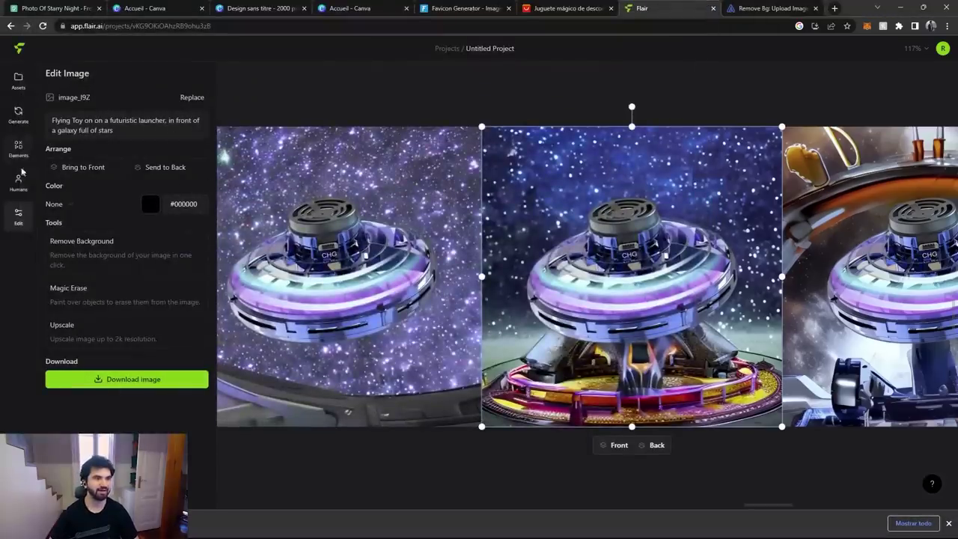
left_click(18, 116)
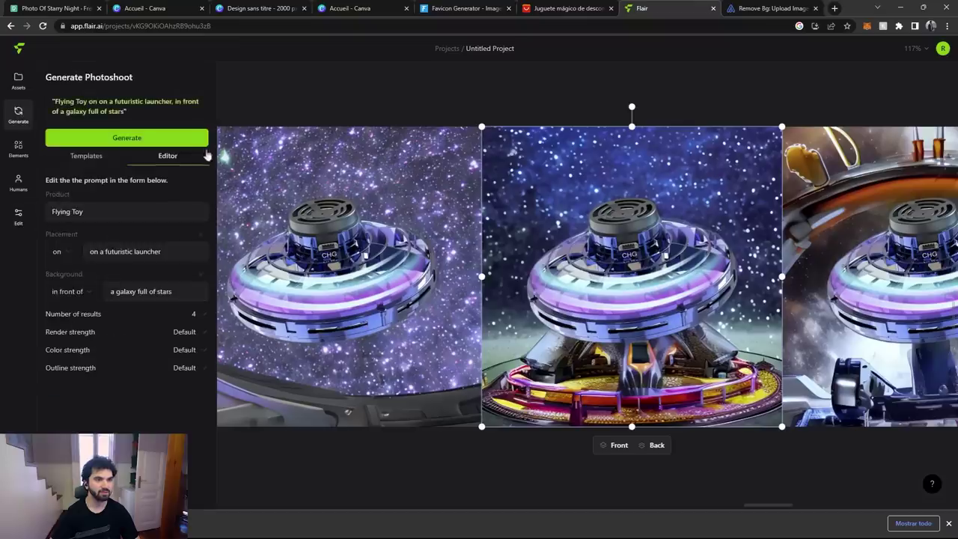
left_click(158, 139)
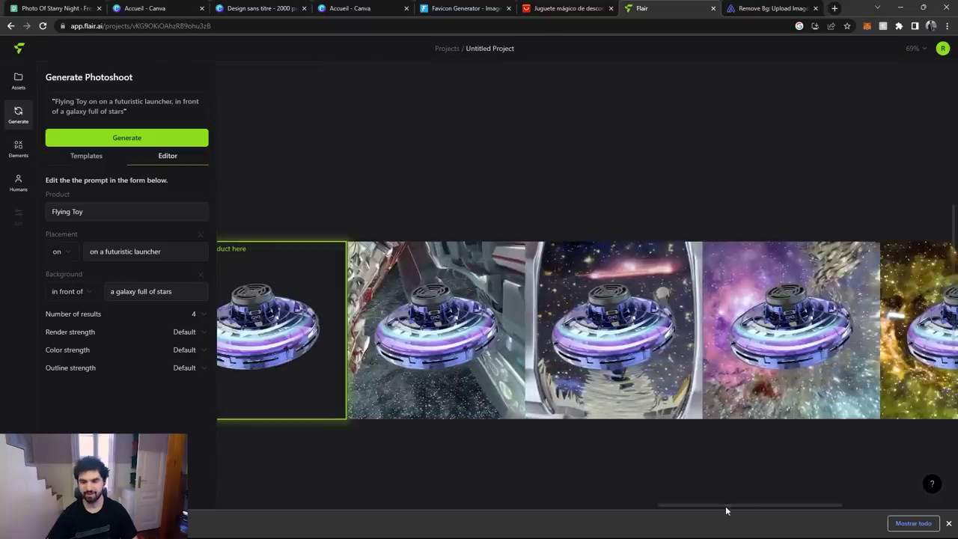
- Review the new batch, close the image preview, and go to the AliExpress toy listing
left_click_drag(726, 506, 852, 377)
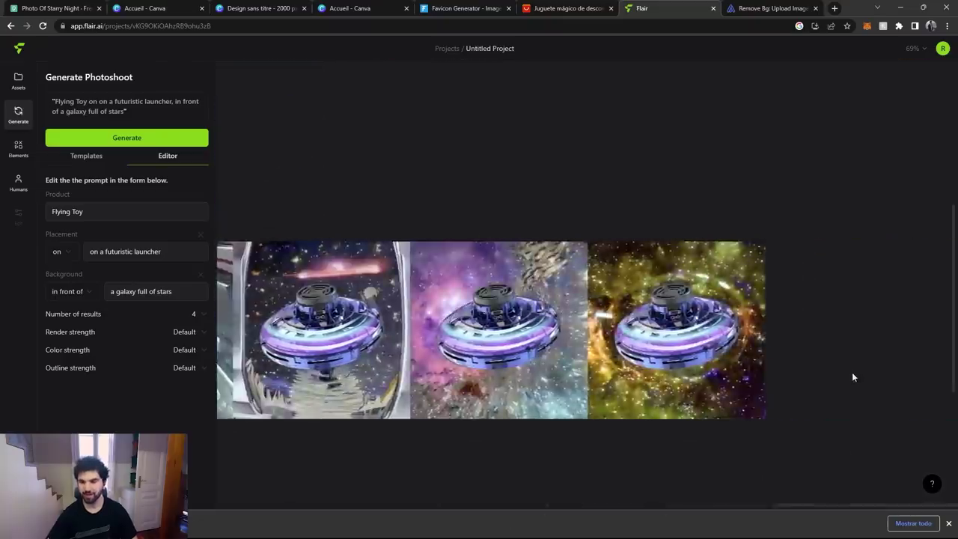
scroll(854, 375, "up", 5)
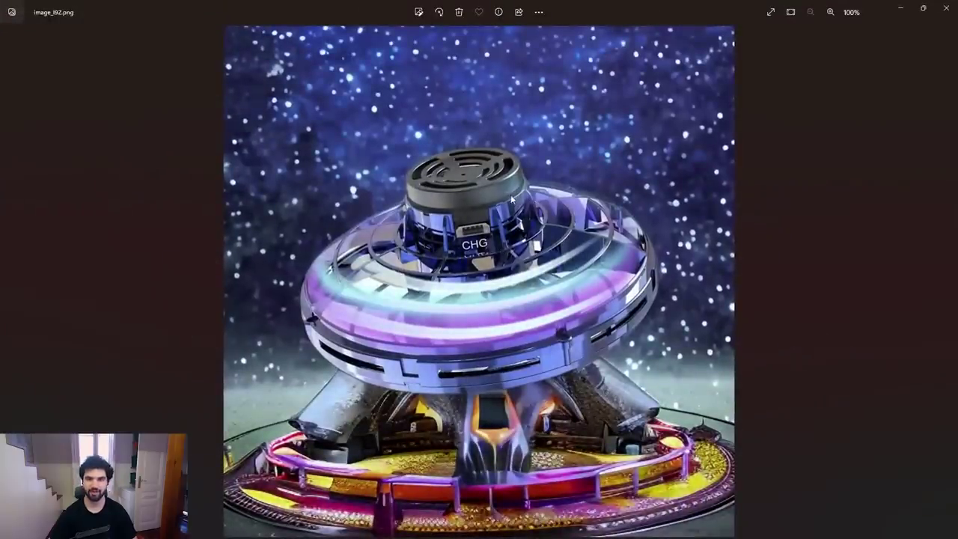
left_click(946, 8)
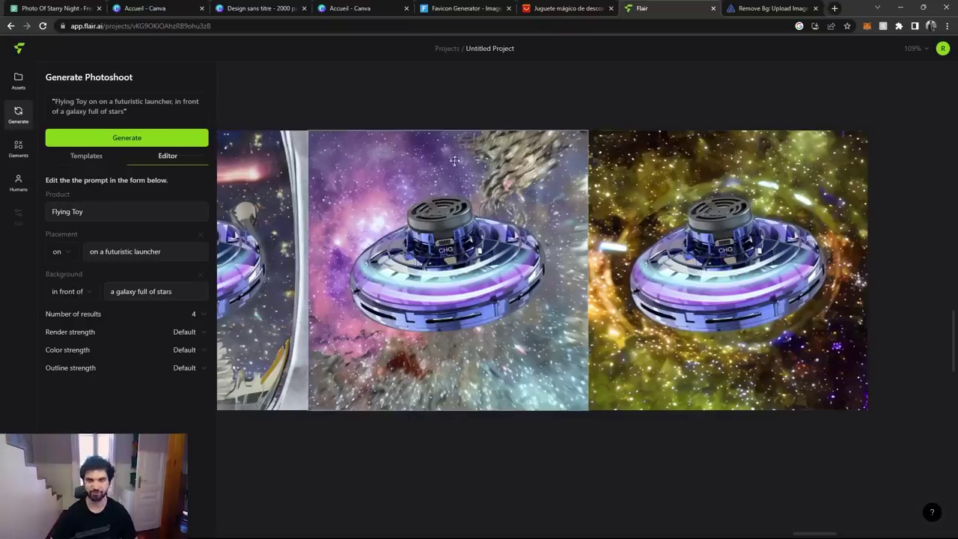
left_click(554, 9)
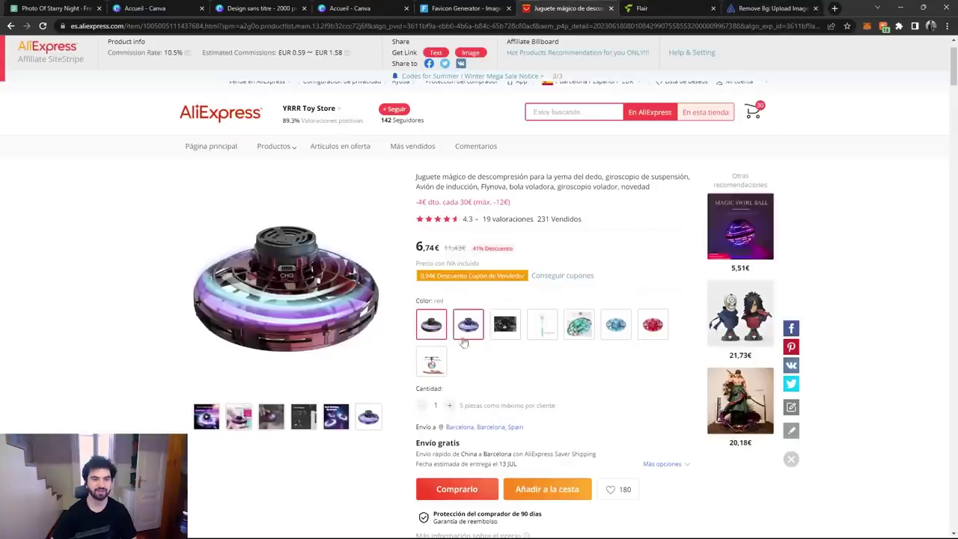
- Save two gyroscope product photos from the listing using 'Guardar imagen como...'
mouse_move(237, 420)
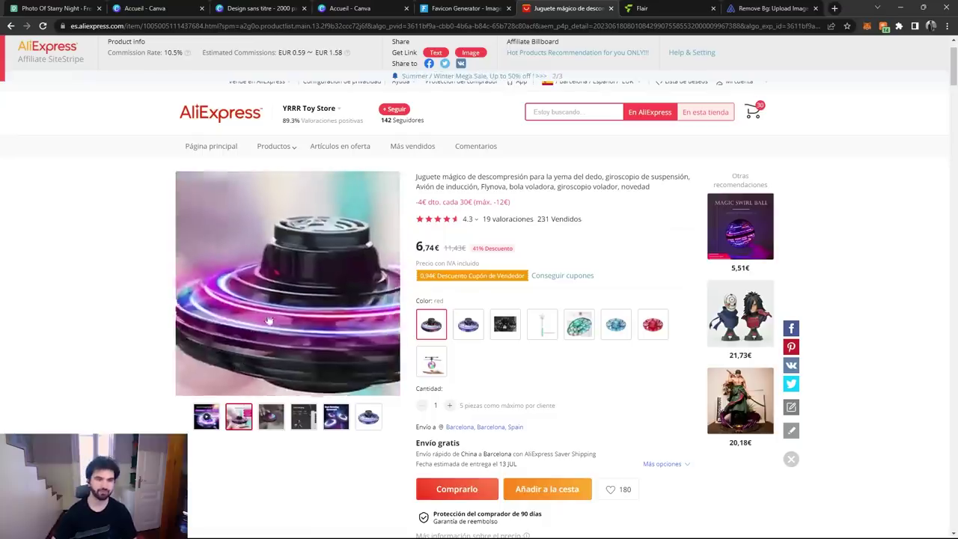
right_click(308, 291)
left_click(376, 311)
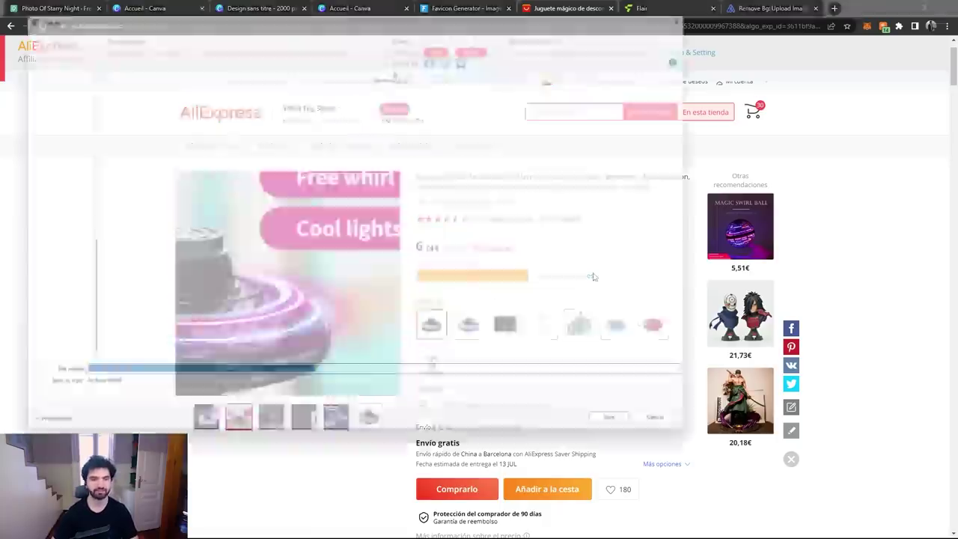
left_click(631, 434)
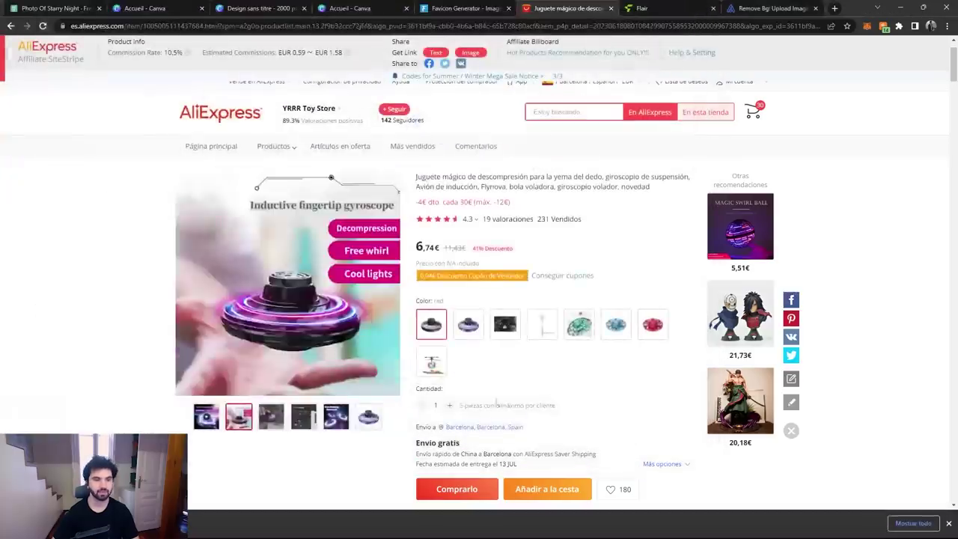
right_click(310, 347)
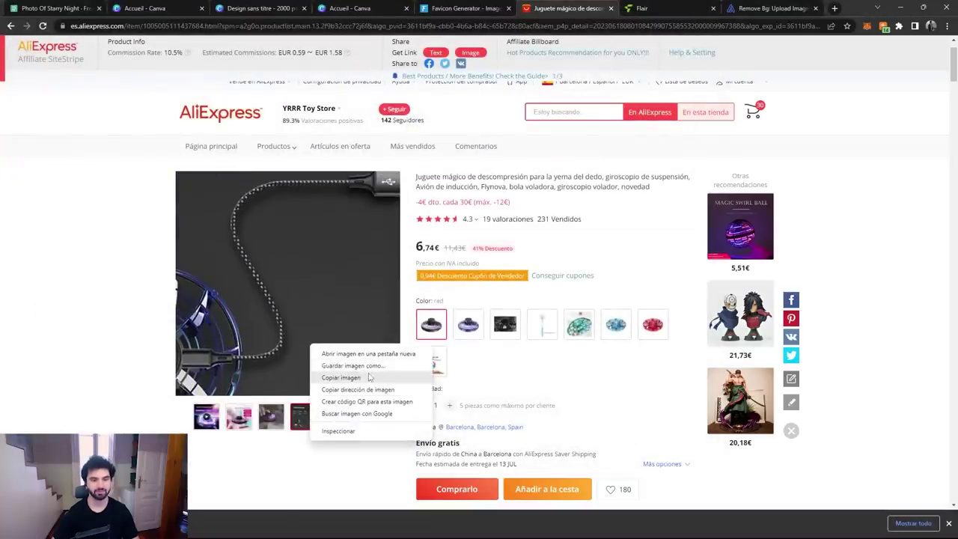
left_click(382, 367)
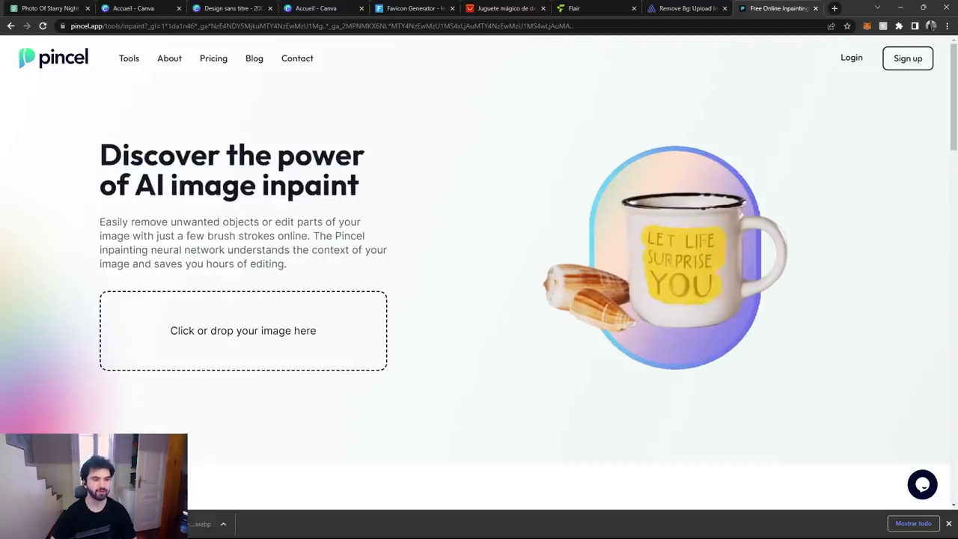
- Upload the gyroscope webp to Pincel (free version) and brush over the title and Decompression labels
left_click_drag(199, 524, 249, 322)
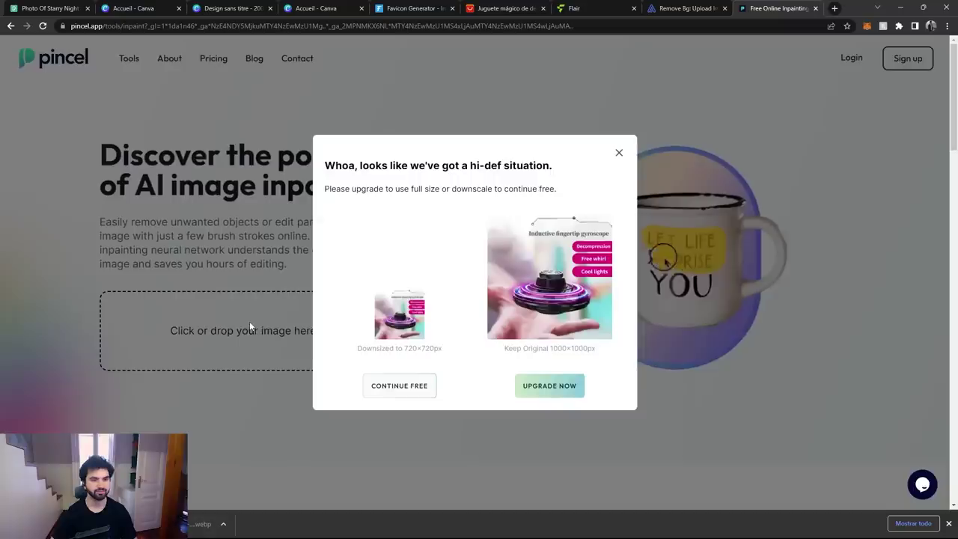
left_click(394, 387)
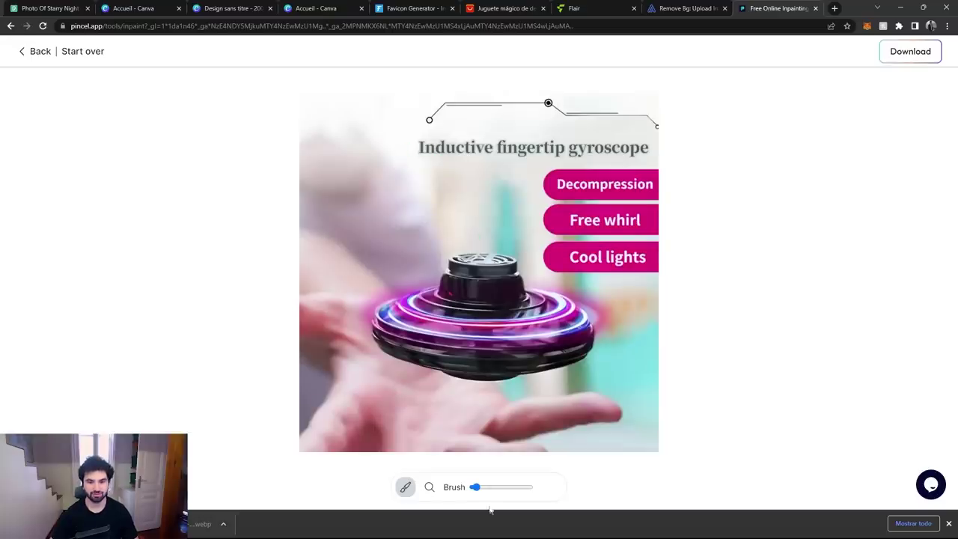
left_click_drag(477, 488, 487, 487)
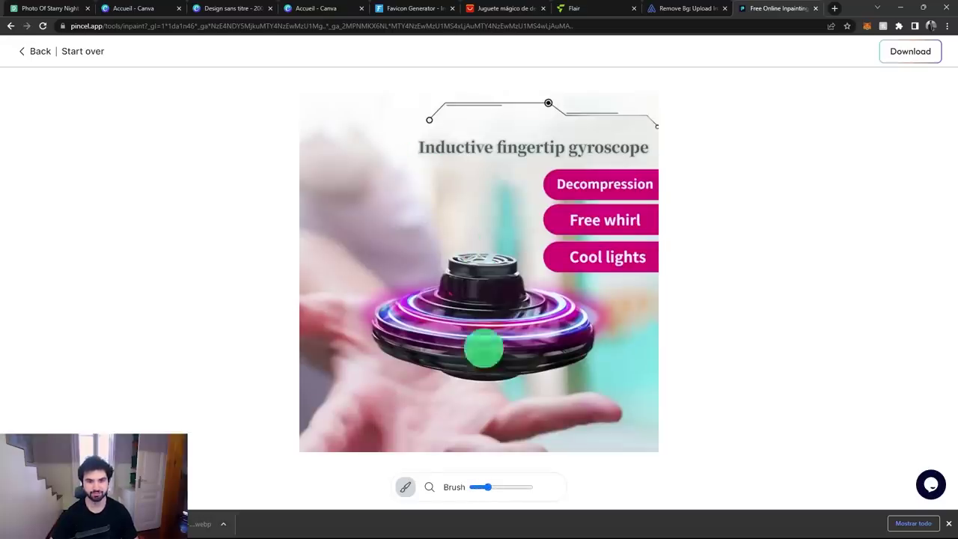
left_click_drag(426, 147, 652, 147)
mouse_move(655, 184)
left_mouse_down()
mouse_move(551, 180)
mouse_move(659, 196)
mouse_move(603, 217)
mouse_move(550, 218)
mouse_move(556, 250)
mouse_move(646, 254)
mouse_move(646, 102)
mouse_move(517, 97)
mouse_move(416, 109)
left_mouse_up()
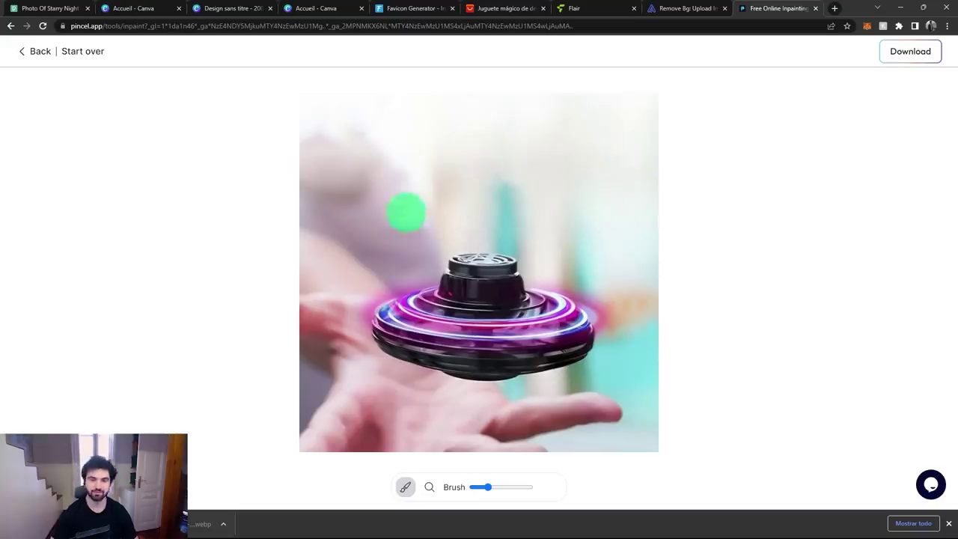
- Download and save the cleaned image as a WEBP file
left_click(911, 52)
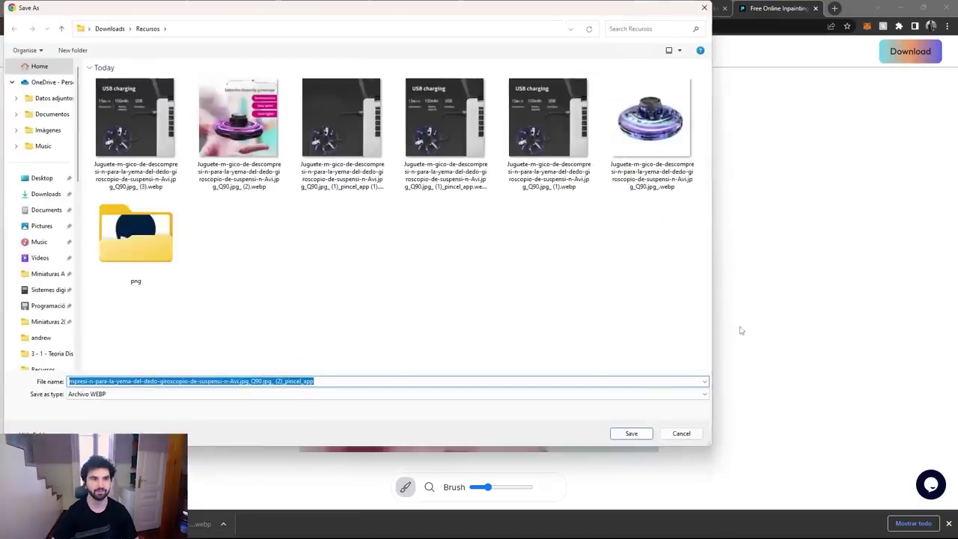
left_click(638, 434)
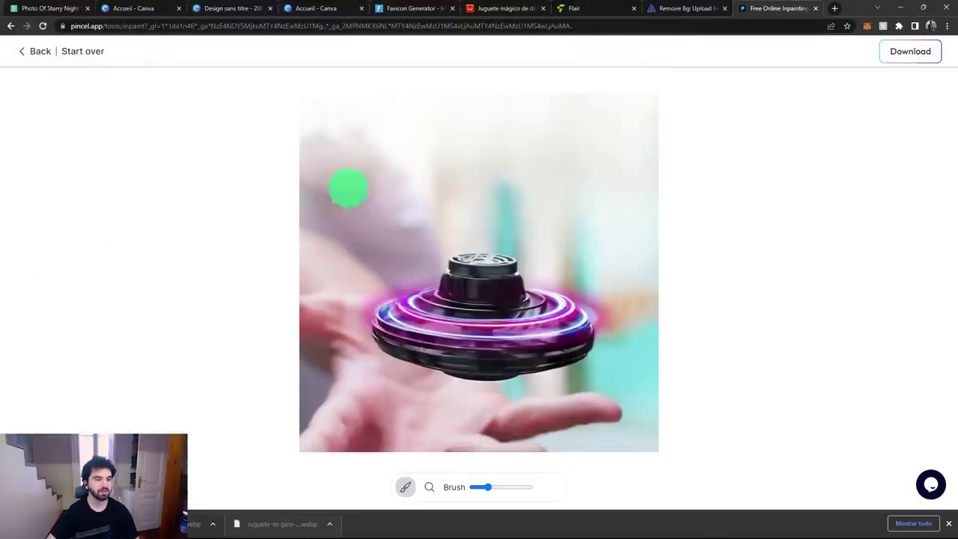
left_click(154, 6)
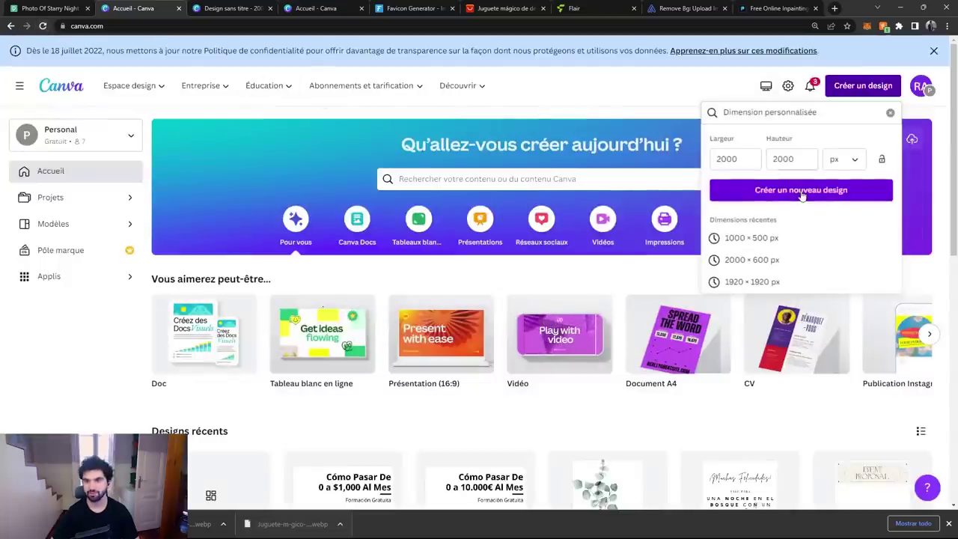
- Create a blank 2000 × 2000 px design and dismiss the error when the webp fails to import
left_click(801, 192)
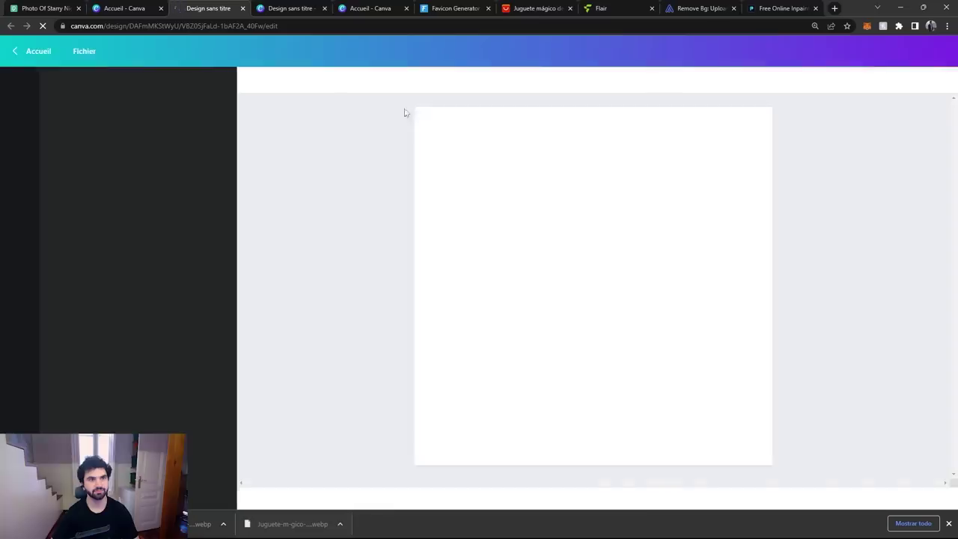
left_click_drag(292, 524, 633, 261)
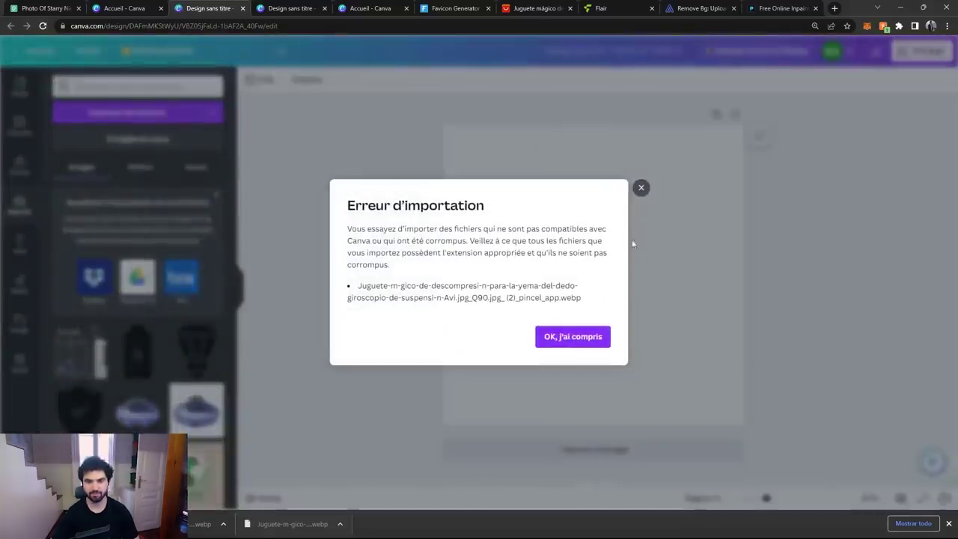
left_click(576, 342)
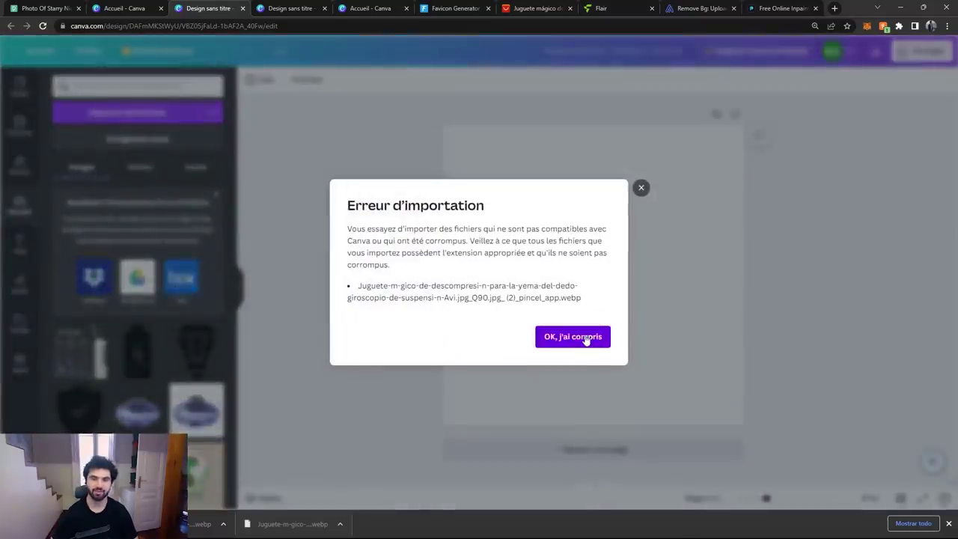
left_click(587, 338)
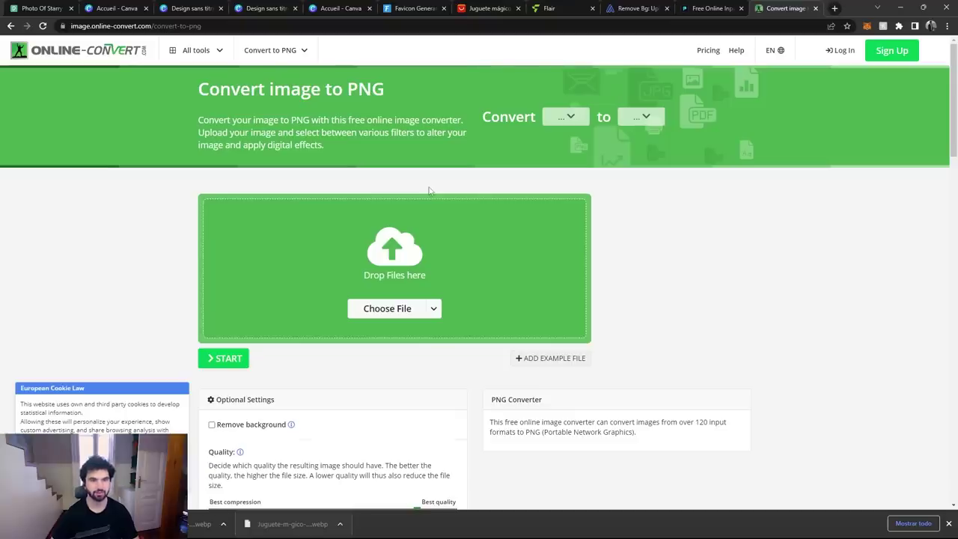
- Convert the cleaned gyroscope webp image to PNG and save the 380.95 KB download
scroll(430, 191, "down", 4)
left_click(225, 59)
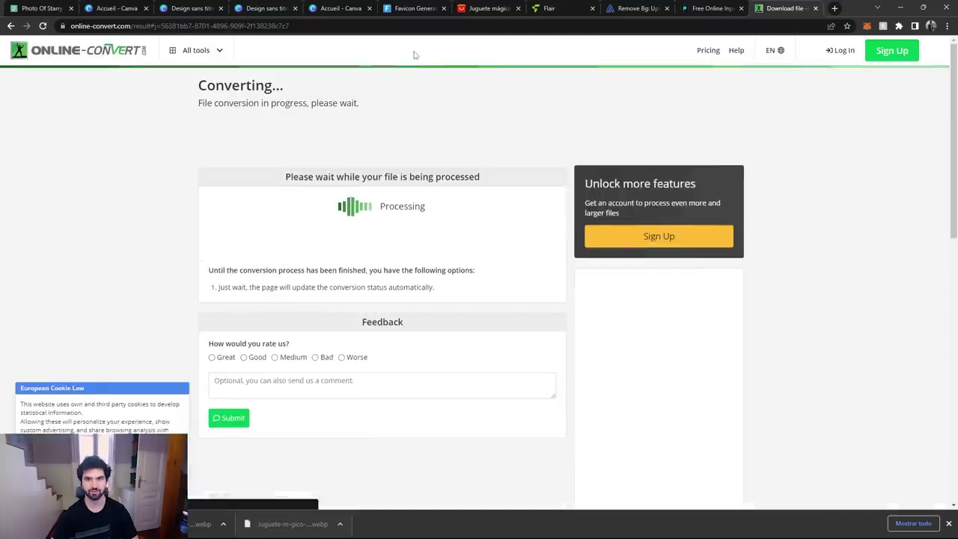
left_click(632, 432)
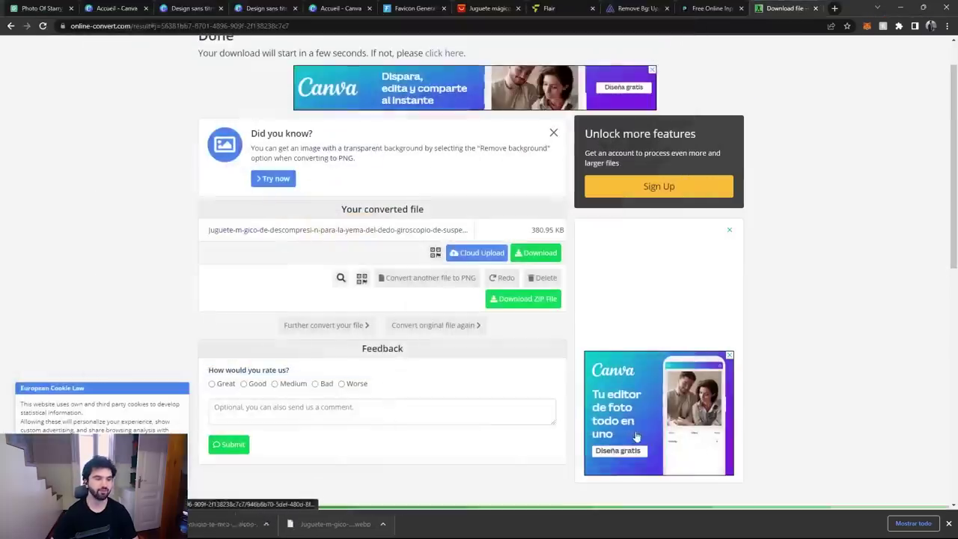
- Upload the converted gyroscope PNG into the blank Canva design's images
left_click(248, 11)
left_click(171, 7)
left_click_drag(202, 524, 107, 363)
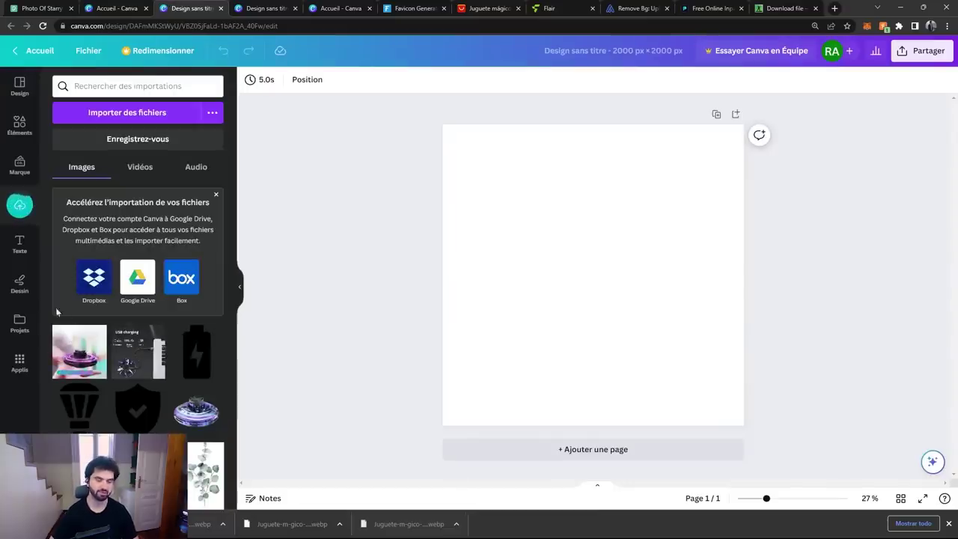
- Place the uploaded gyroscope photo on the page and enlarge it to fill 2000 × 2000 px
left_click_drag(72, 358, 425, 109)
left_click_drag(695, 404, 720, 426)
left_click_drag(670, 394, 697, 394)
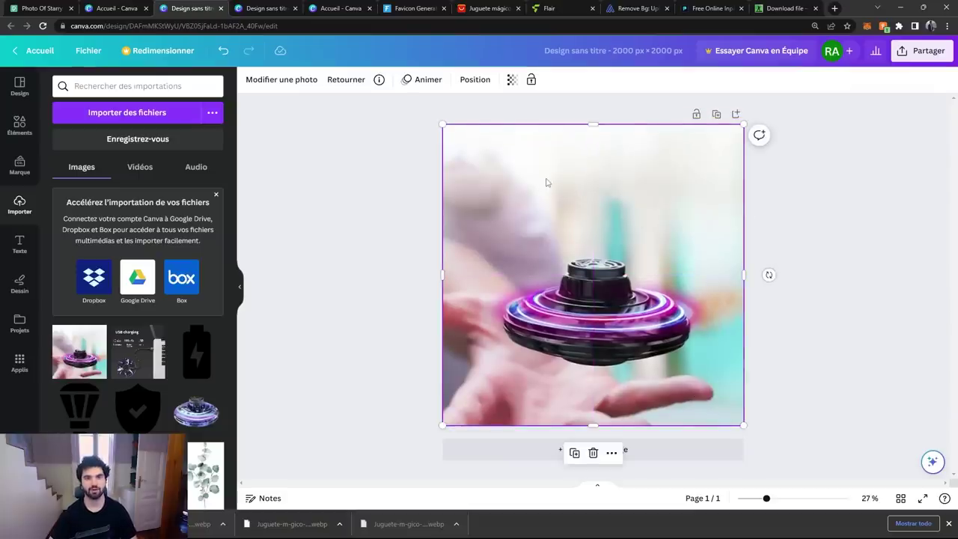
- Arrange the AliExpress listing on the left half and the Canva design on the right, widening Canva
left_click(498, 6)
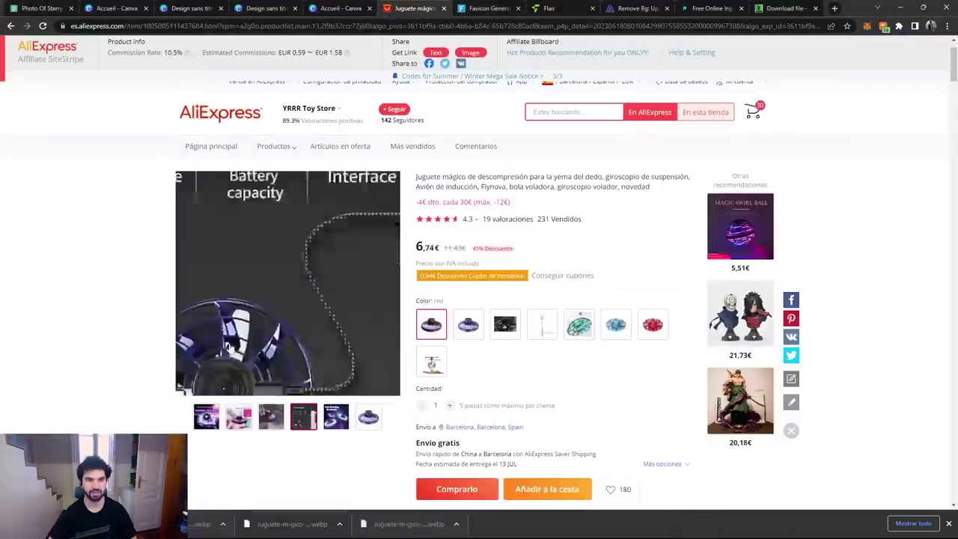
mouse_move(247, 421)
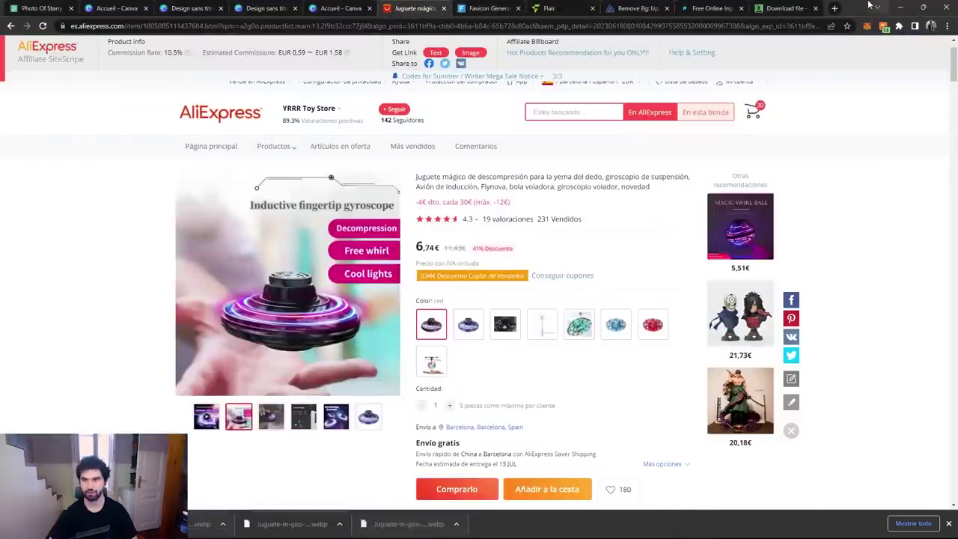
left_click_drag(869, 4, 19, 142)
left_click(142, 17)
left_click(77, 19)
left_click_drag(77, 21, 954, 146)
left_click(152, 15)
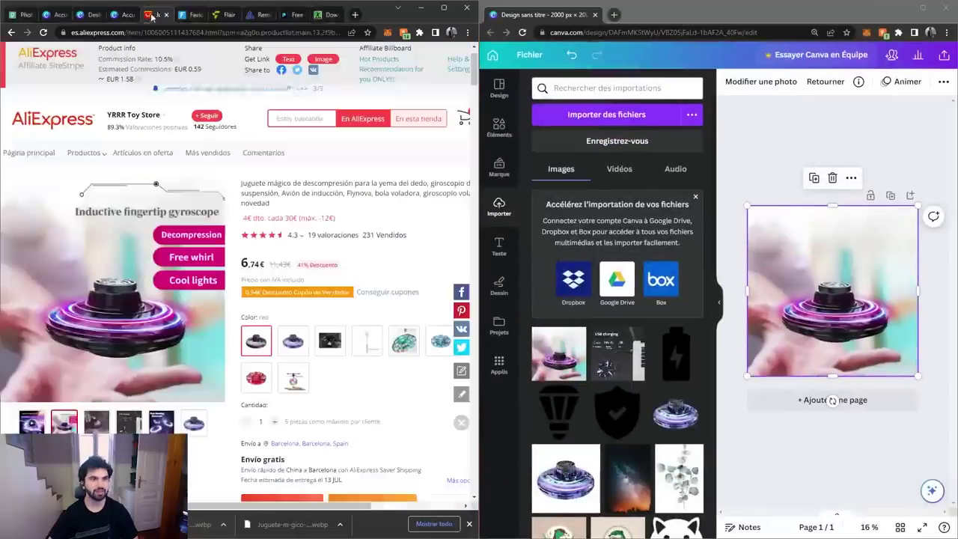
left_click_drag(477, 209, 297, 207)
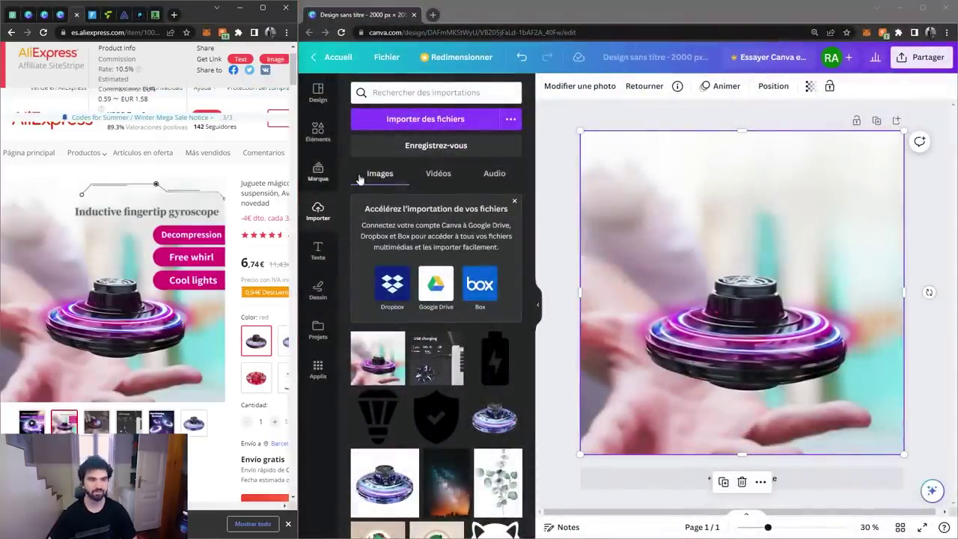
- Add the GLOW text combination at the top of the photo and colour it bright pink #F317FF
left_click(313, 253)
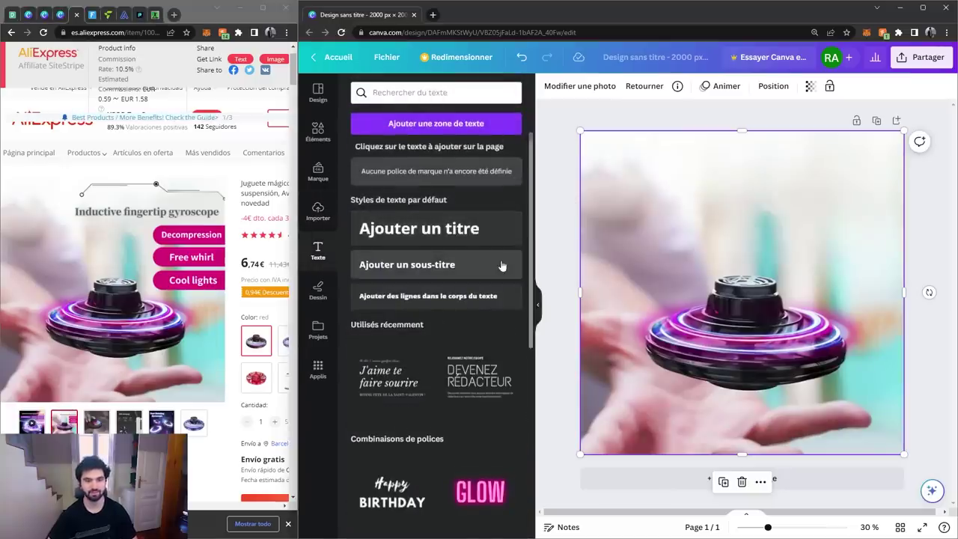
scroll(495, 337, "down", 1)
scroll(488, 453, "down", 1)
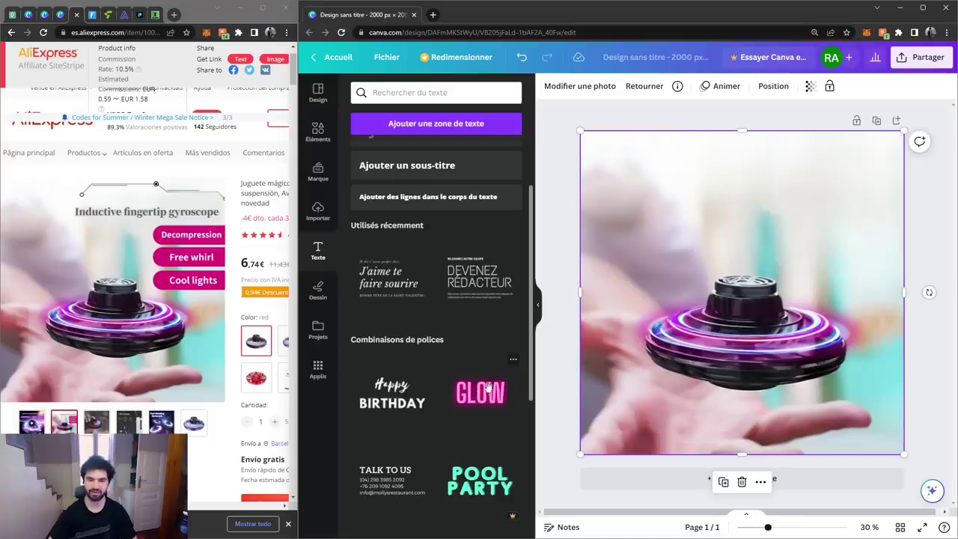
left_click(479, 392)
left_click_drag(727, 269, 727, 170)
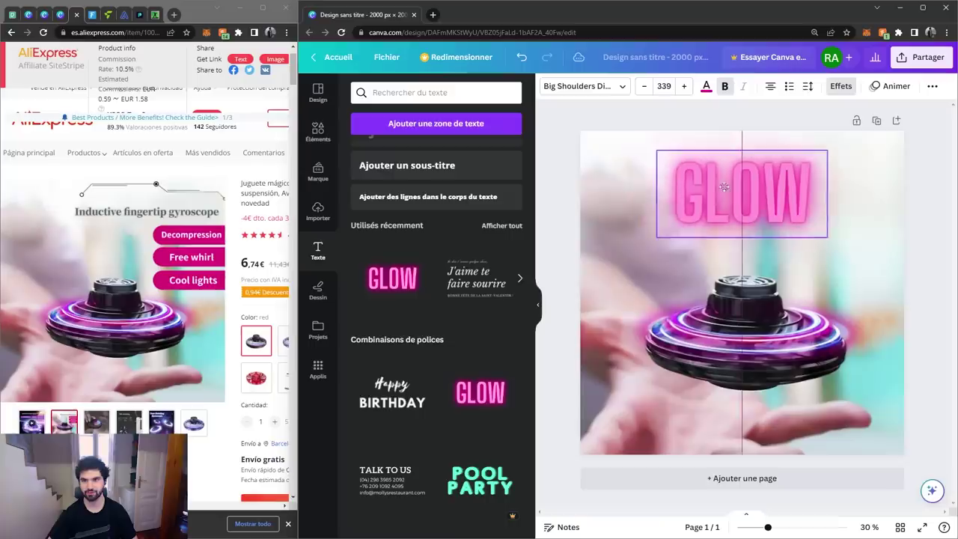
left_click(706, 86)
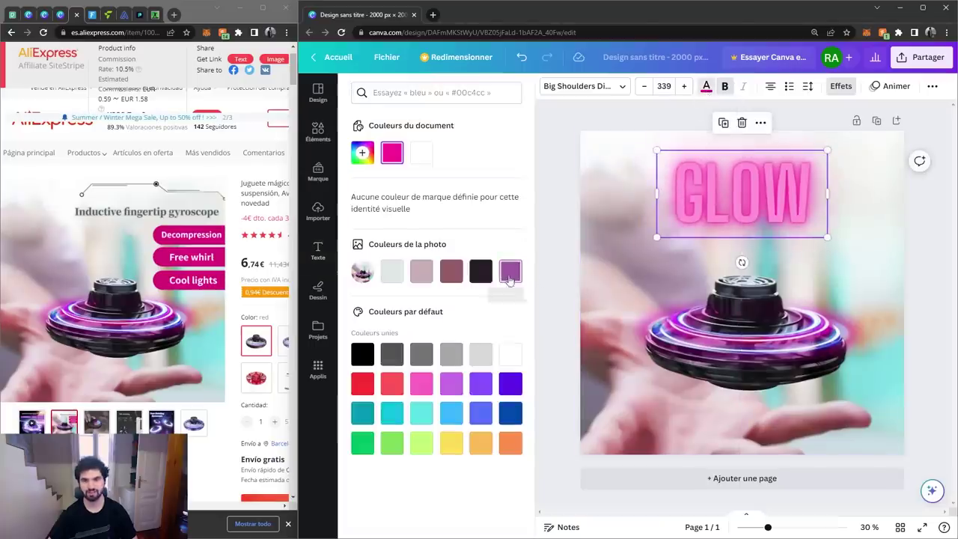
left_click(510, 271)
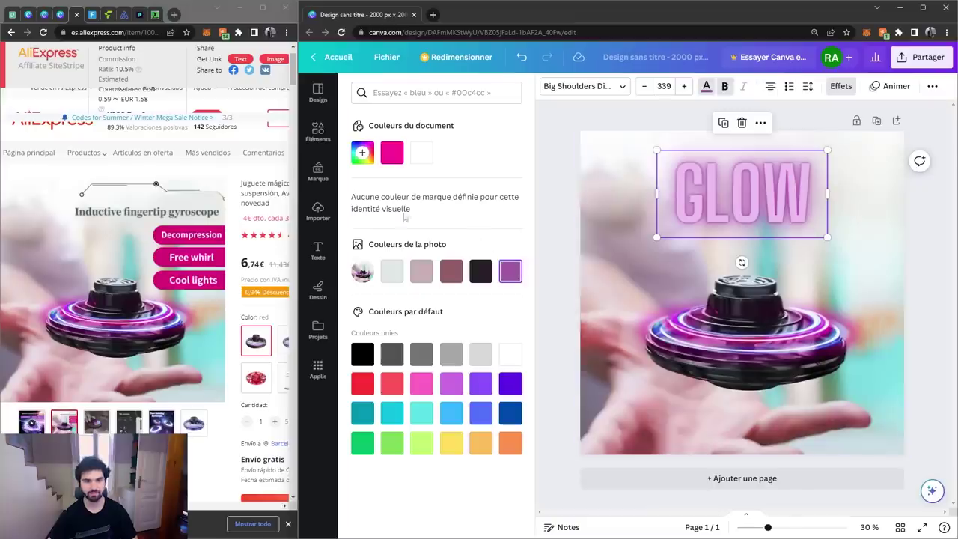
left_click(362, 153)
left_click_drag(477, 223, 499, 181)
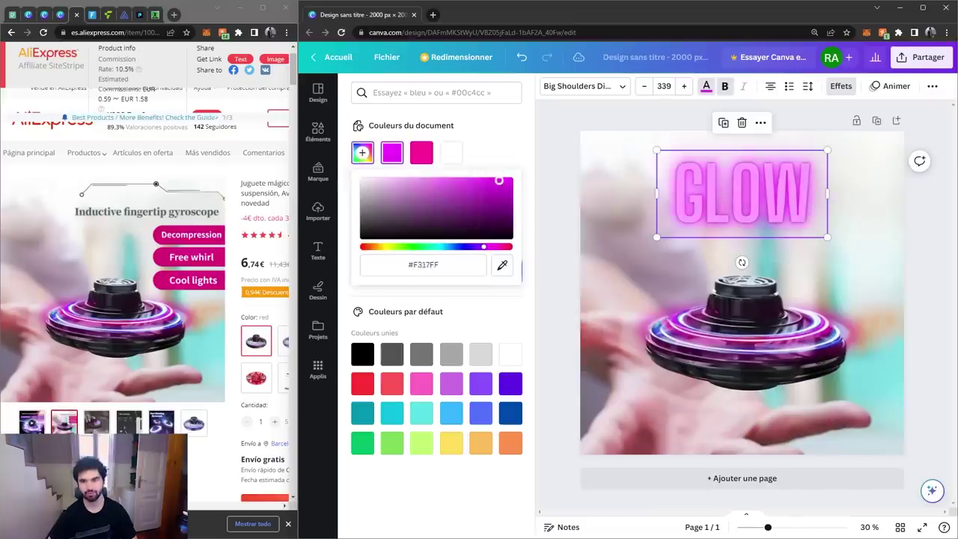
- Retype the heading as 'JUGUETE VOLADOR' and raise its font size through 50 and 90 to 150
double_click(749, 190)
key("BackSpace")
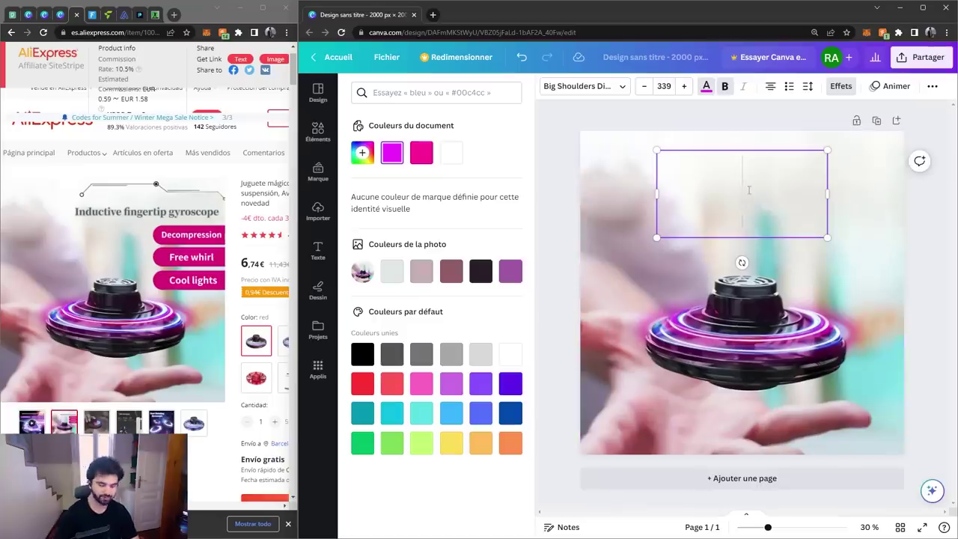
type("JUGUETE V")
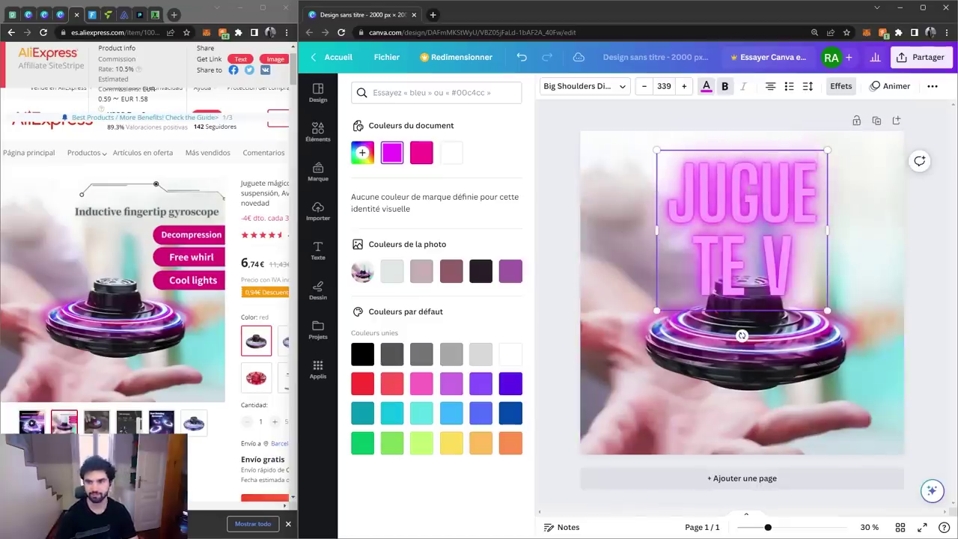
type("OLADOR")
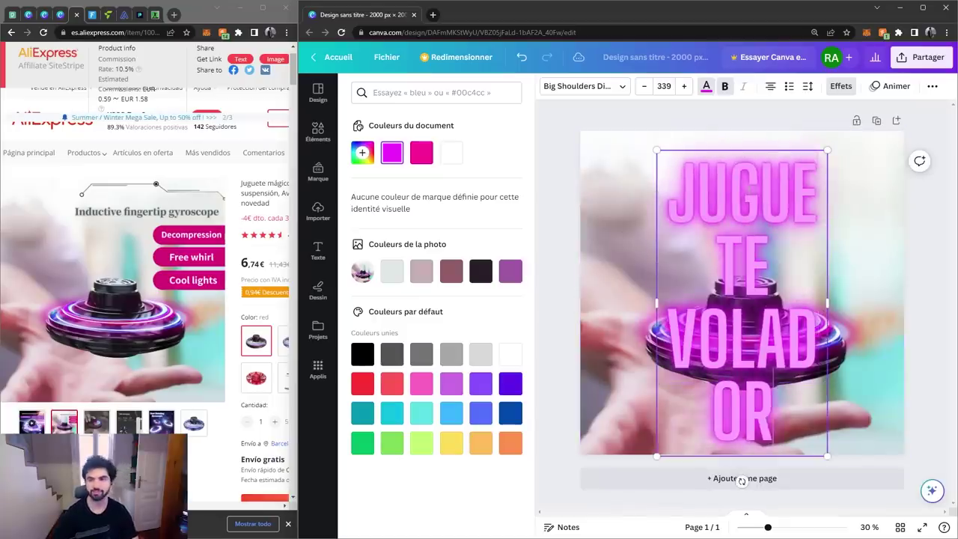
left_click(667, 86)
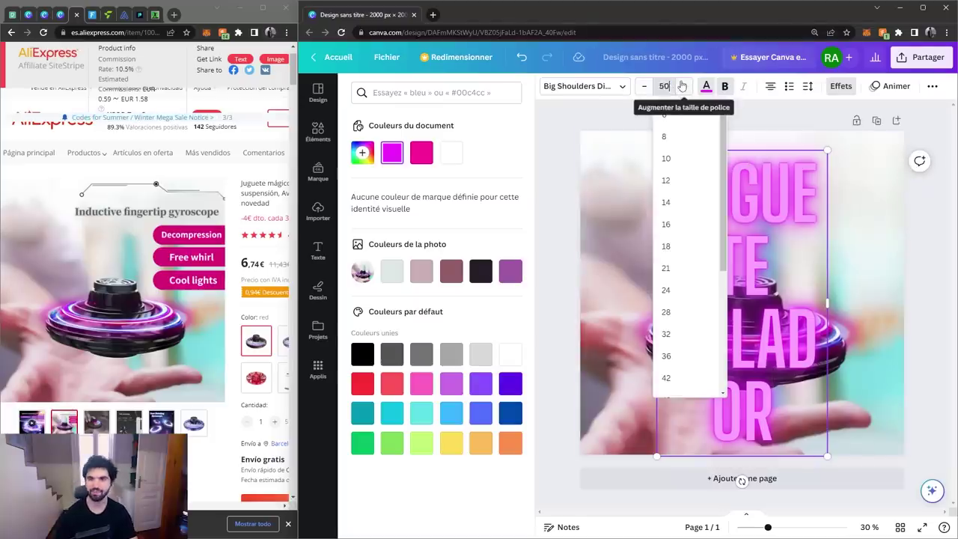
key("Return")
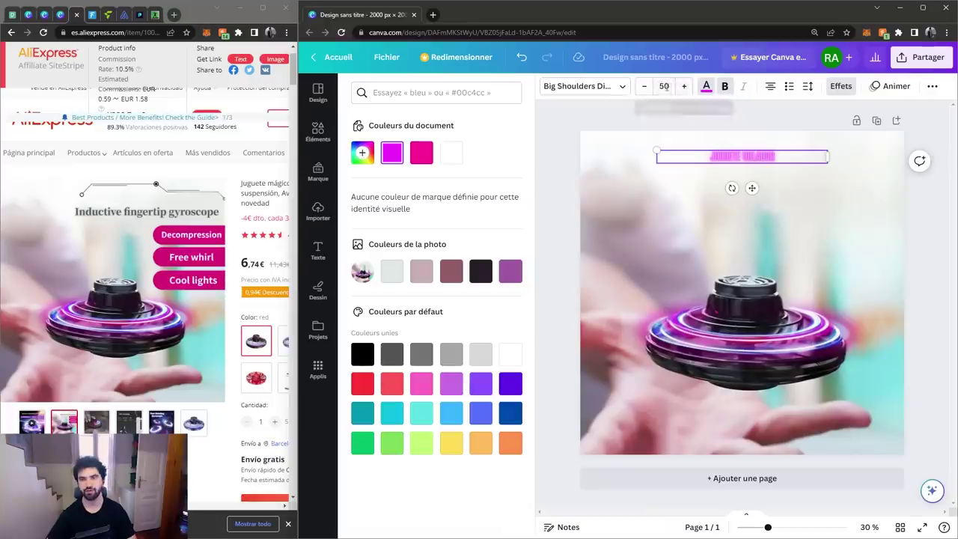
left_click(684, 86)
left_click(665, 86)
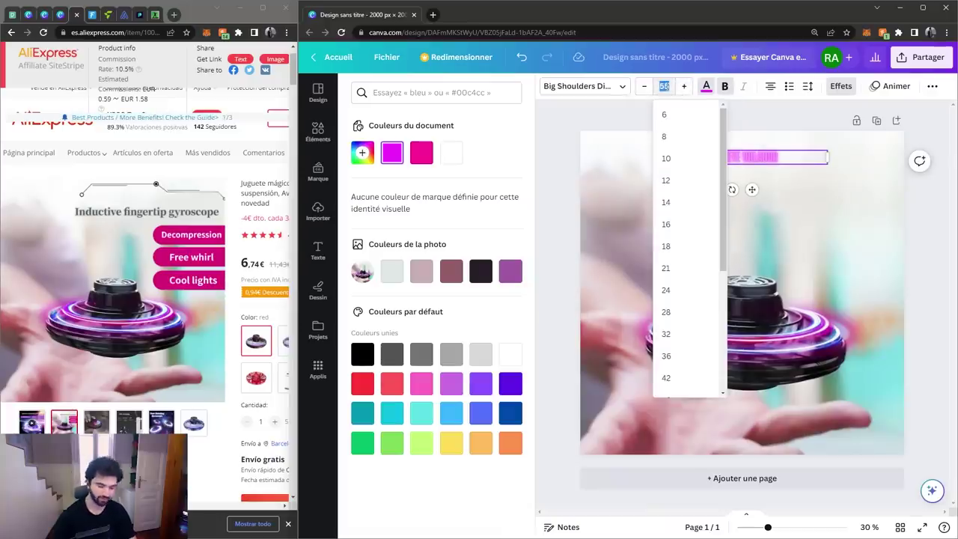
key("Return")
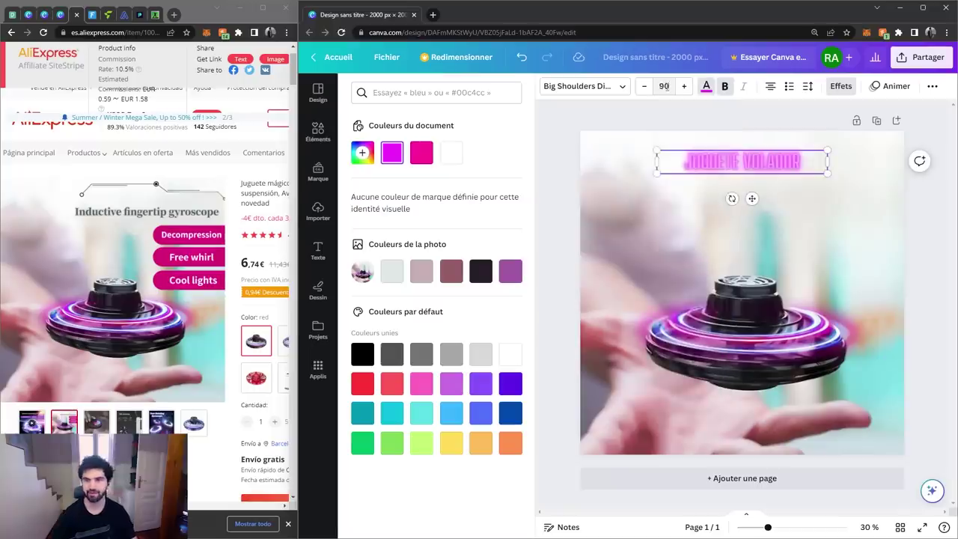
left_click(664, 87)
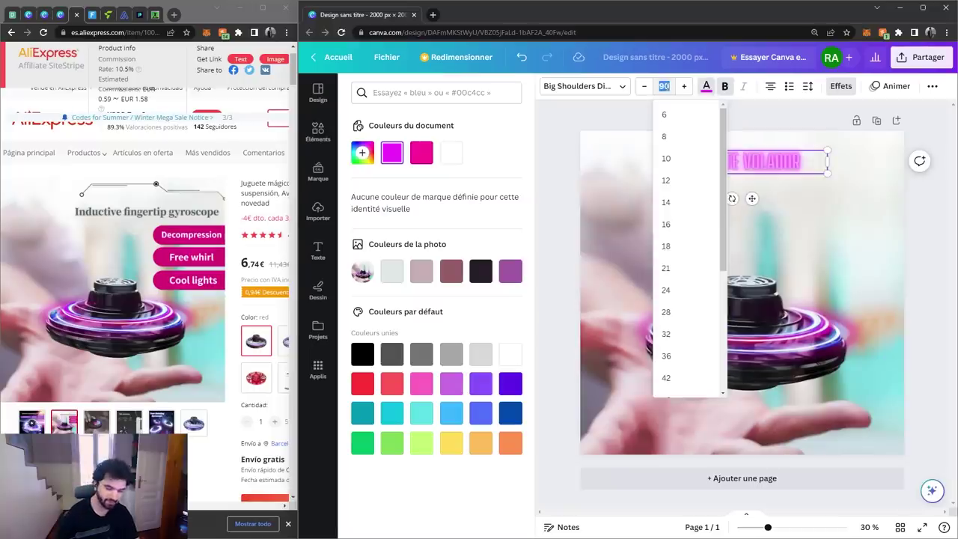
key("Return")
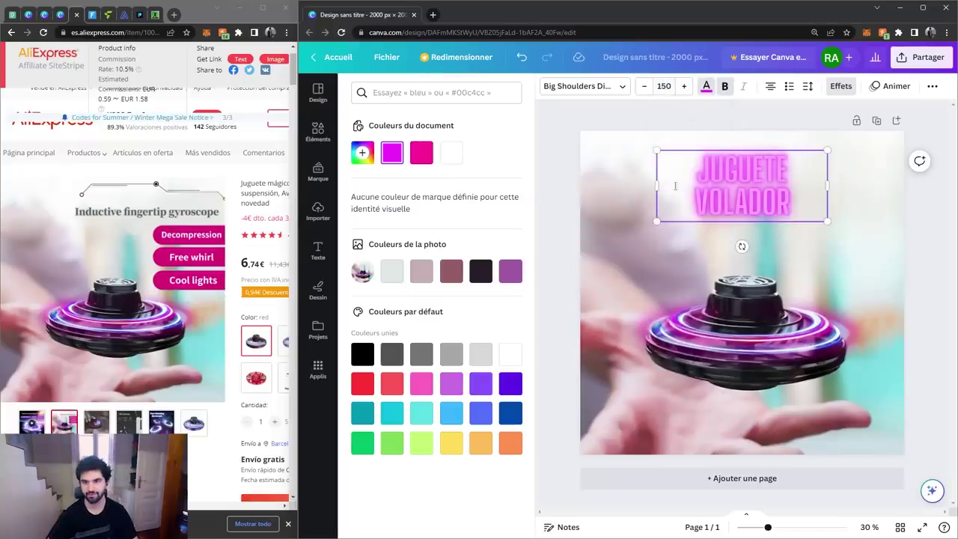
- Stretch the heading box to full page width, set the size to about 160, and move it to the top
left_click_drag(654, 185, 581, 169)
left_click_drag(720, 169, 757, 169)
key("Escape")
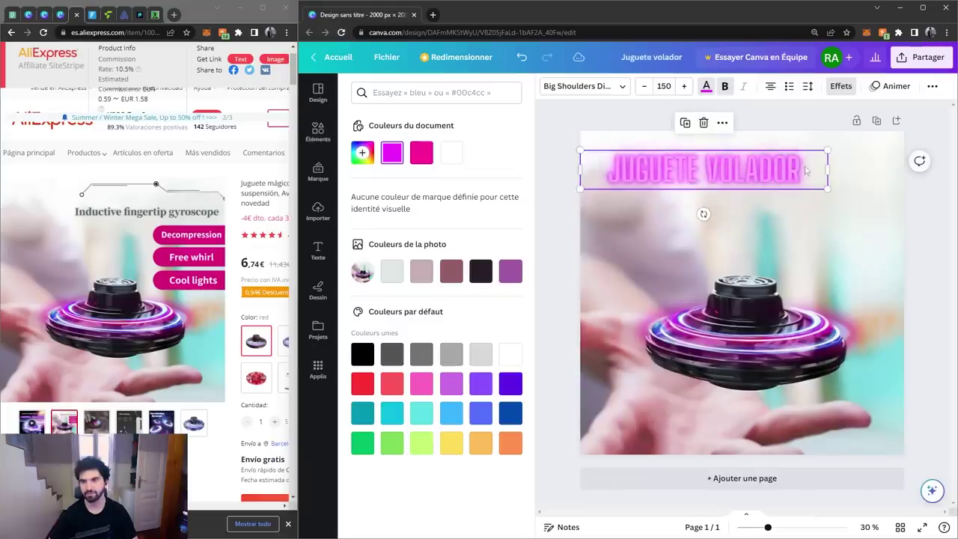
left_click_drag(831, 171, 904, 171)
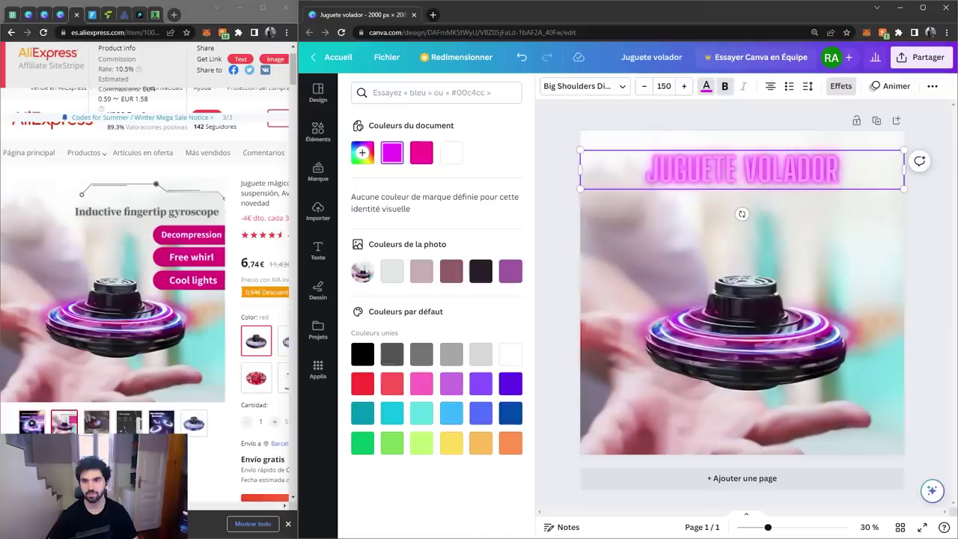
key("Return")
left_click(685, 86)
left_click(685, 87)
left_click(685, 87)
left_click(685, 86)
left_click(685, 86)
left_click(686, 86)
left_click(686, 86)
left_click(685, 86)
left_click(686, 86)
left_click(686, 86)
left_click(685, 86)
left_click(644, 86)
key("Escape")
left_click_drag(811, 173, 811, 166)
left_click(749, 247)
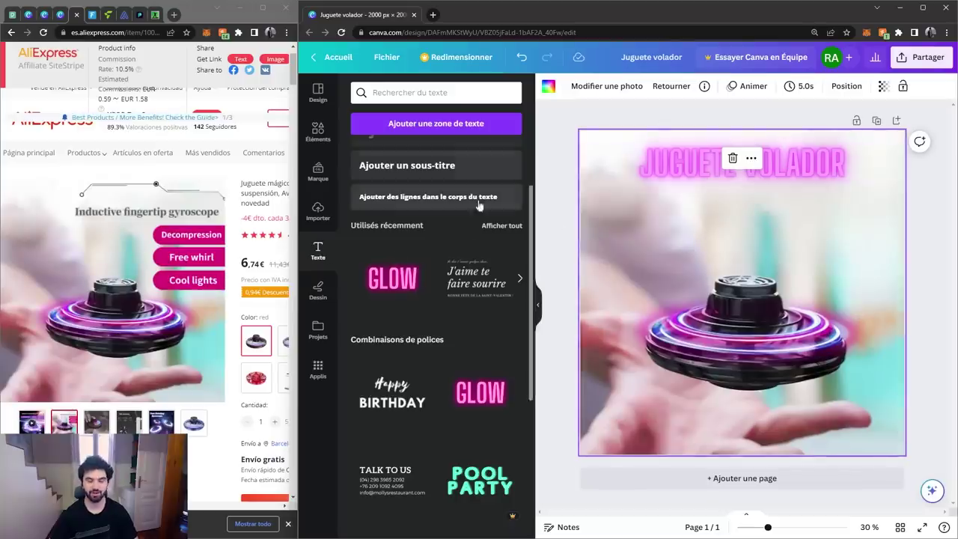
- Add a rounded rectangle from Lines and Shapes, flatten it into a bar, and move it under the title
left_click(315, 130)
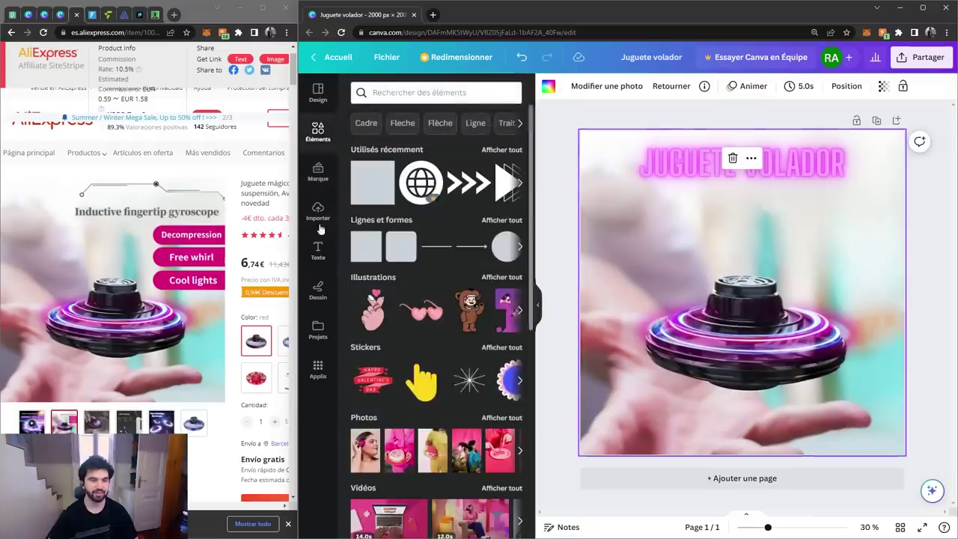
left_click(503, 220)
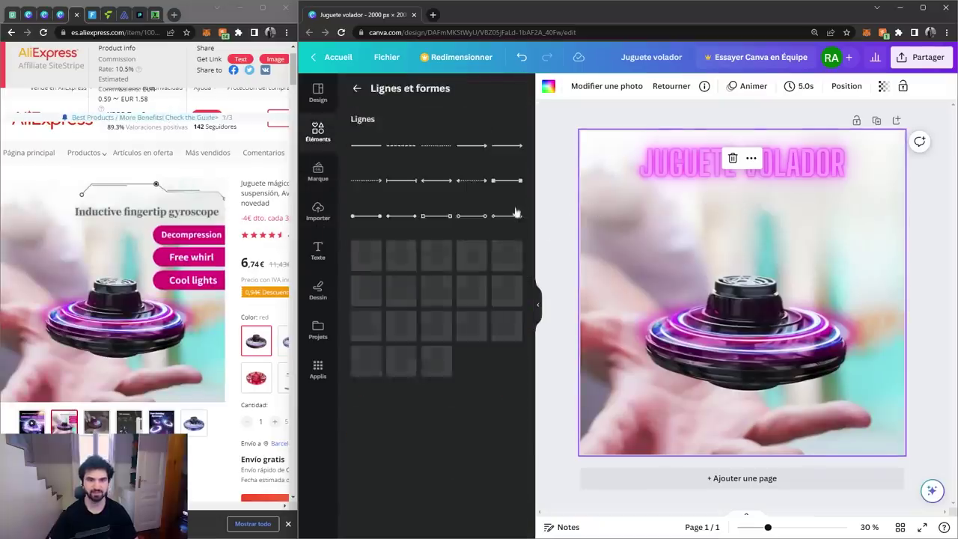
scroll(501, 249, "down", 1)
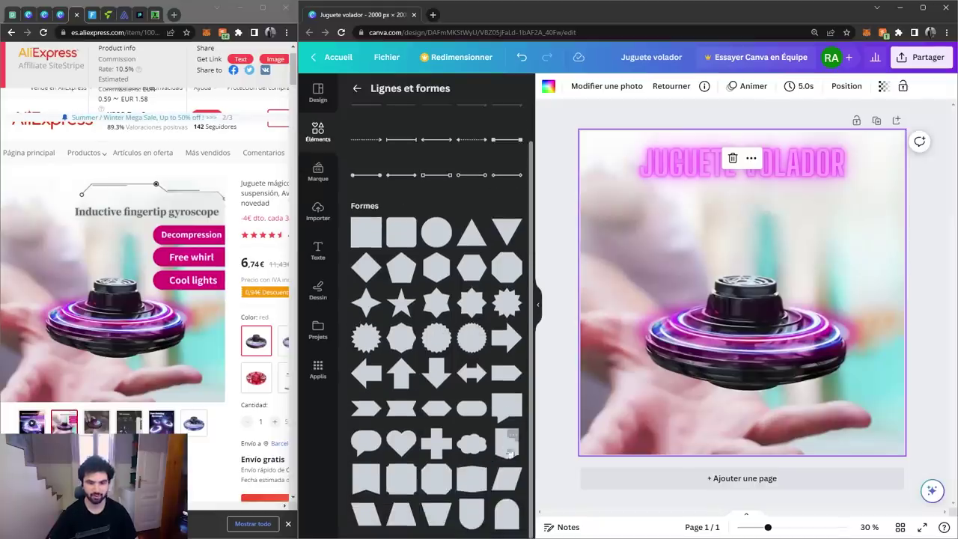
left_click(403, 231)
left_click_drag(746, 240, 942, 323)
left_click(860, 373)
left_click(838, 330)
left_click_drag(838, 329, 827, 213)
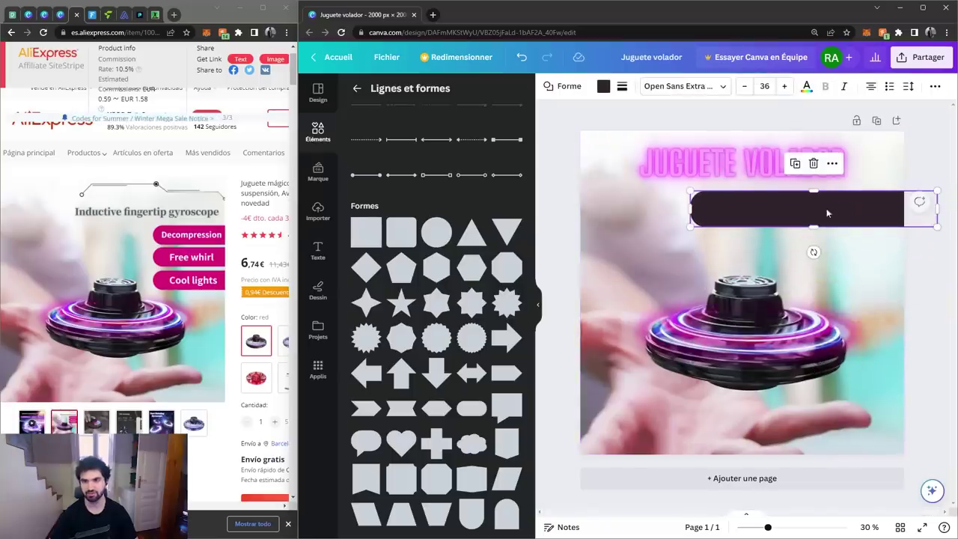
- Colour the bar black and shift and shorten it to sit at the right edge
left_click(603, 88)
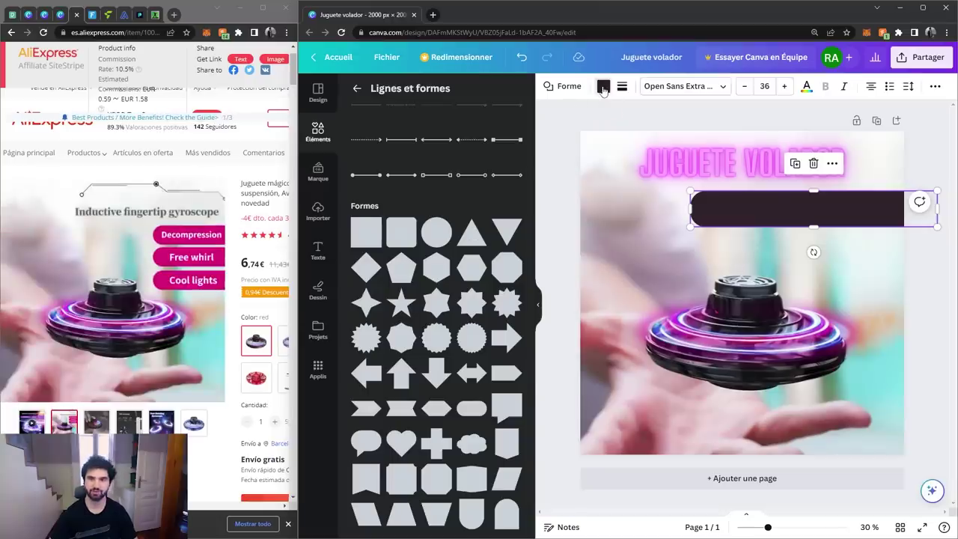
left_click(481, 152)
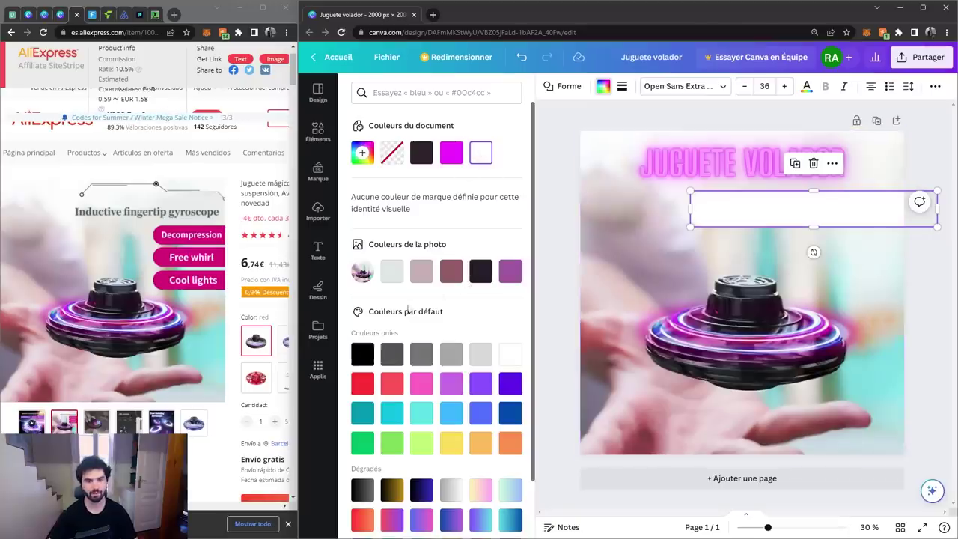
left_click(360, 354)
left_click(792, 279)
left_click(770, 207)
left_click_drag(769, 207, 807, 220)
left_click_drag(683, 203, 723, 205)
left_click_drag(793, 207, 808, 217)
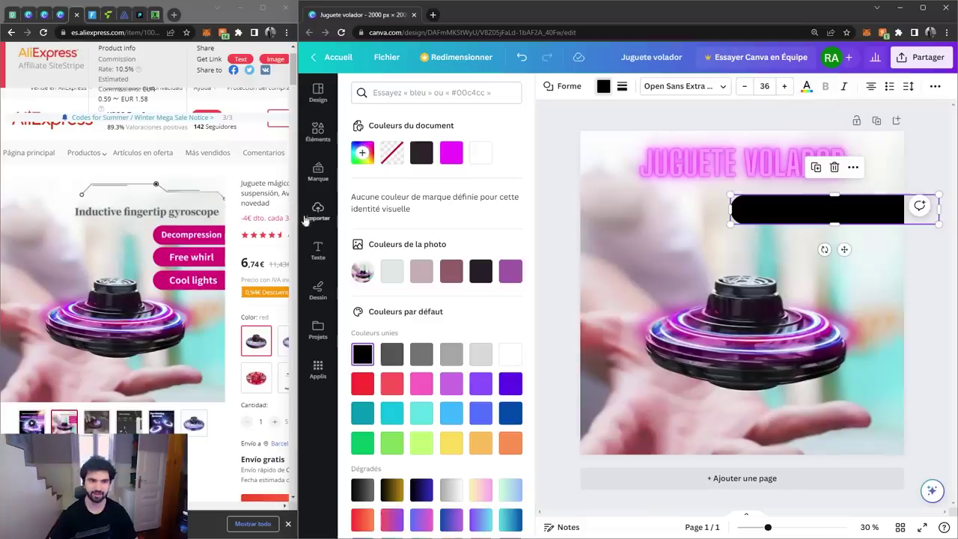
left_click(317, 251)
scroll(449, 311, "down", 10)
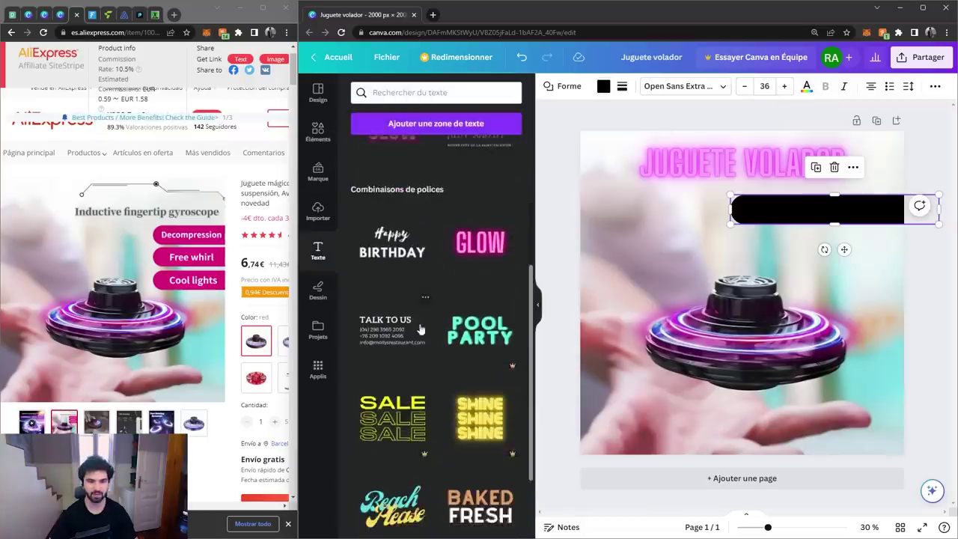
- Add a heading text box on the black bar reading 'DIVERSION SIN LIMITES'
scroll(428, 315, "down", 2)
scroll(431, 299, "up", 12)
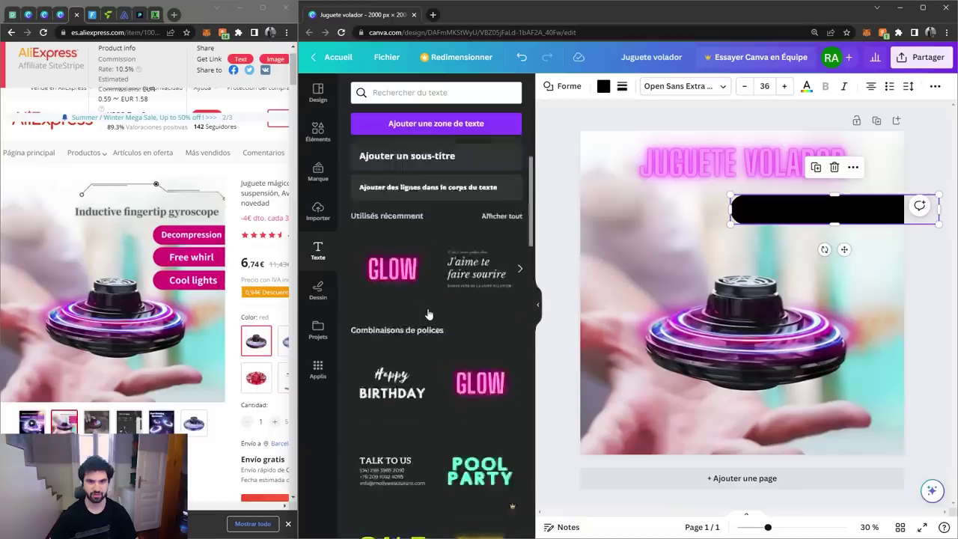
left_click(440, 244)
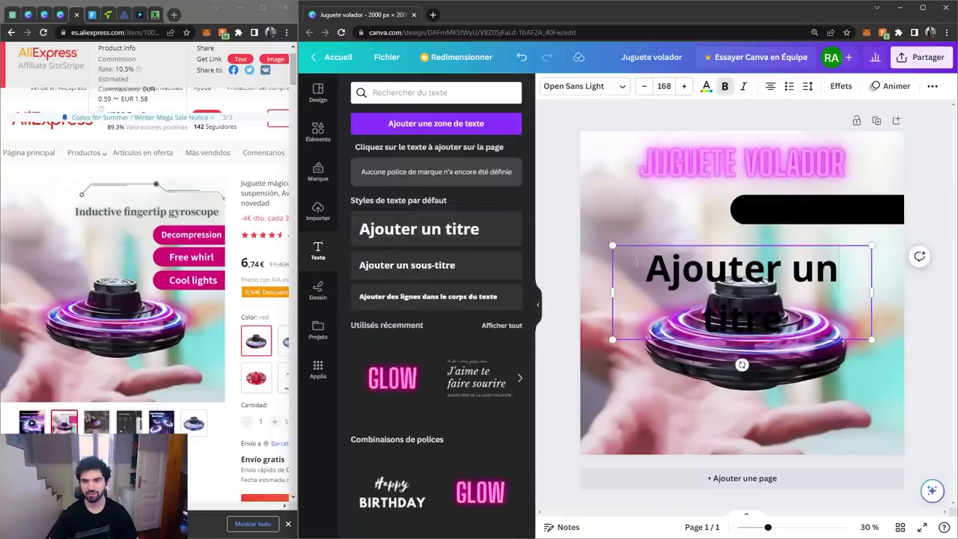
left_click_drag(759, 275, 826, 224)
double_click(811, 231)
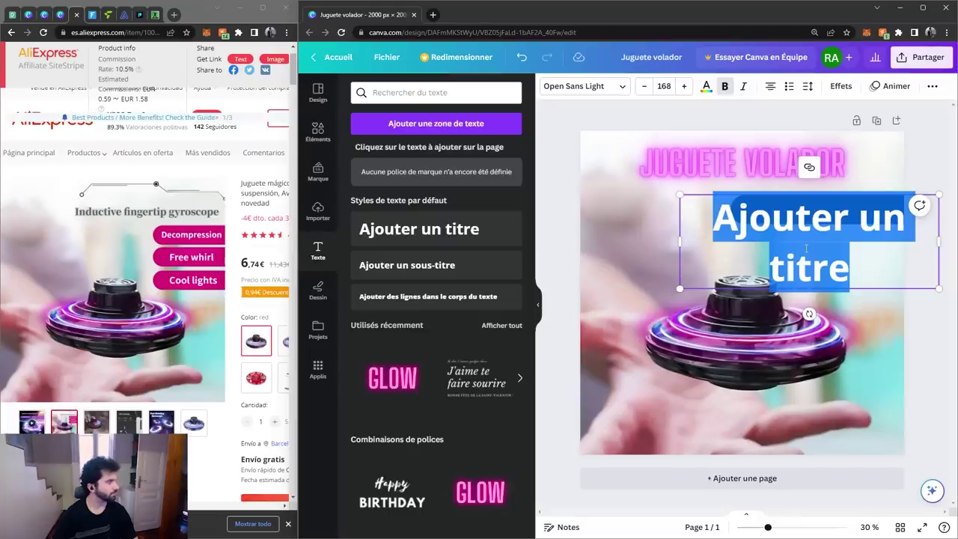
type("DIVERS")
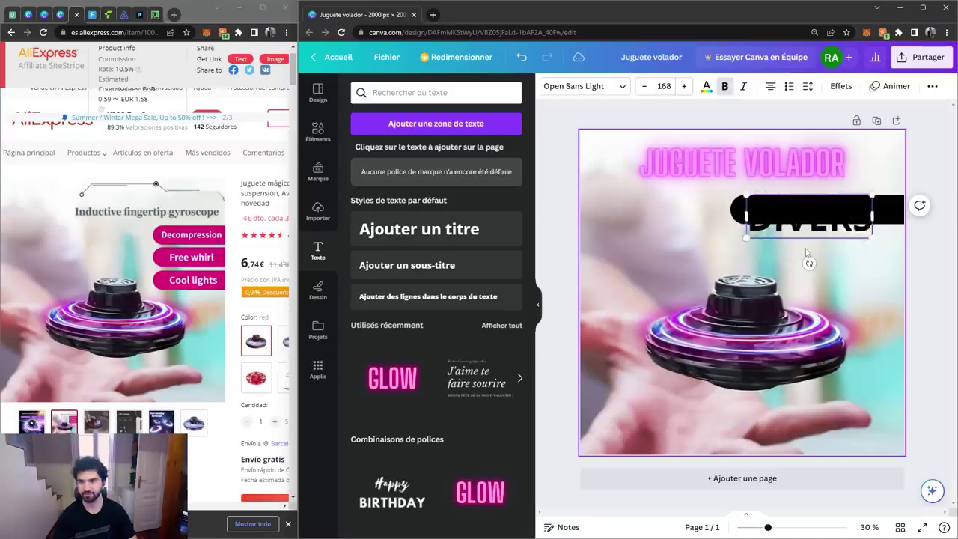
type("ION SIN LIMITES")
- Make the caption white and correct DIVERSION to 'DIVERSIÓN' with the accent
key("ctrl+a")
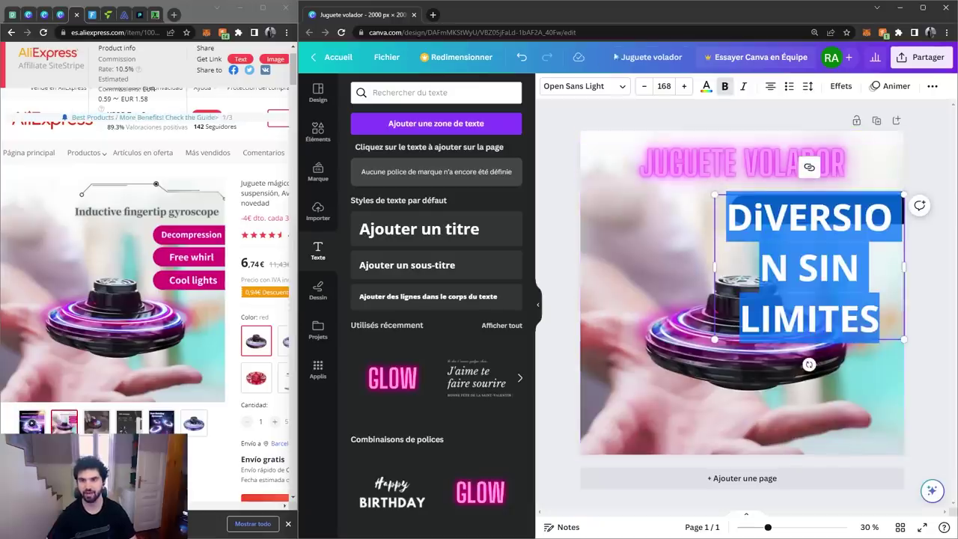
left_click(706, 86)
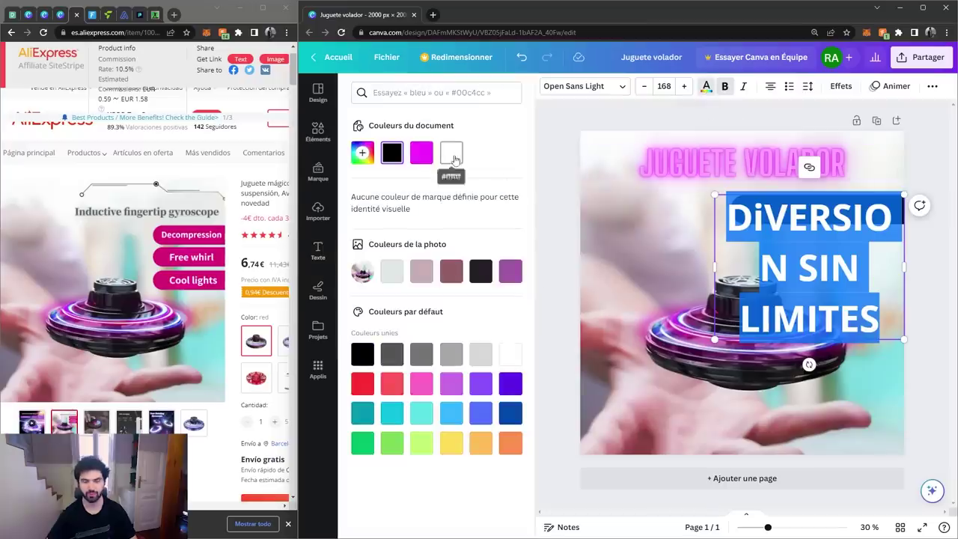
key("Escape")
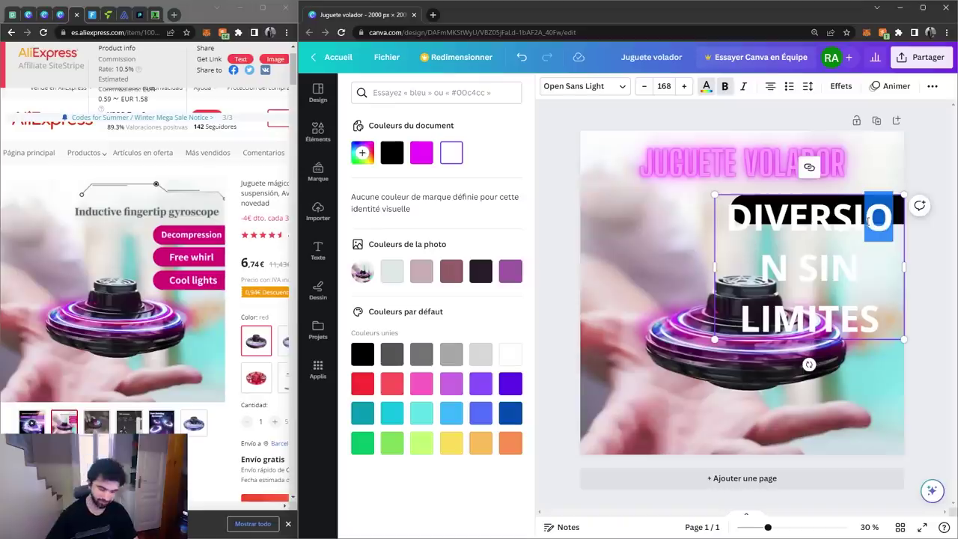
key("BackSpace")
type("Ó")
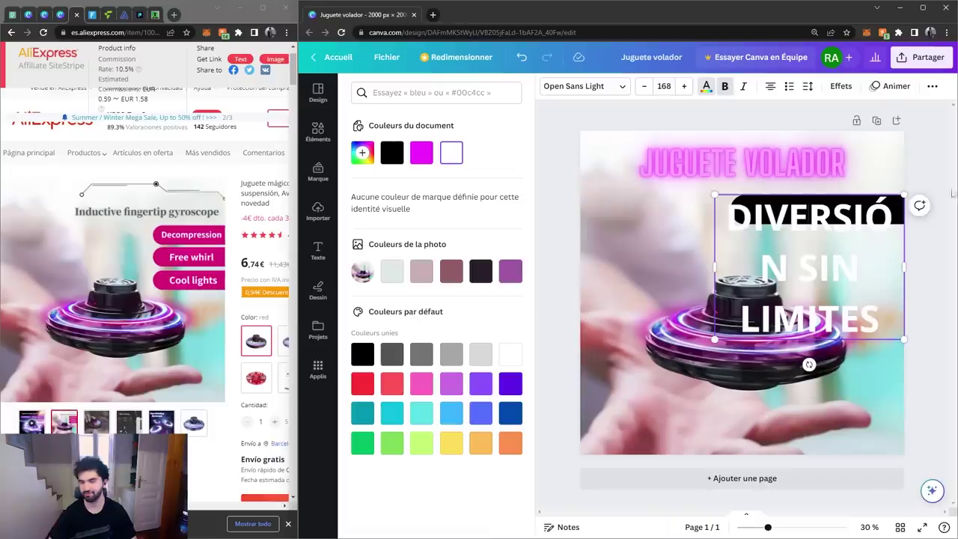
- Set the caption font size to 65 and nudge it slightly right on the bar
key("ctrl+a")
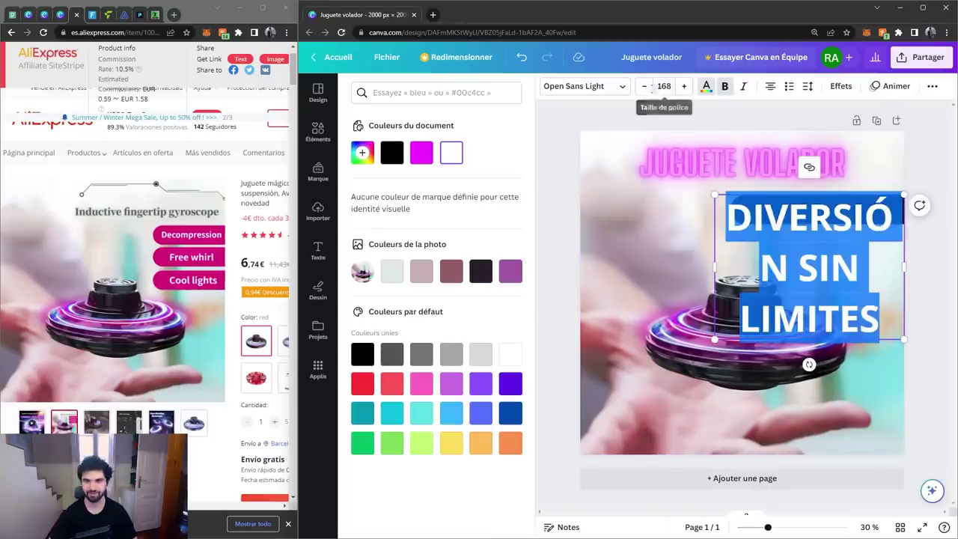
left_click(663, 86)
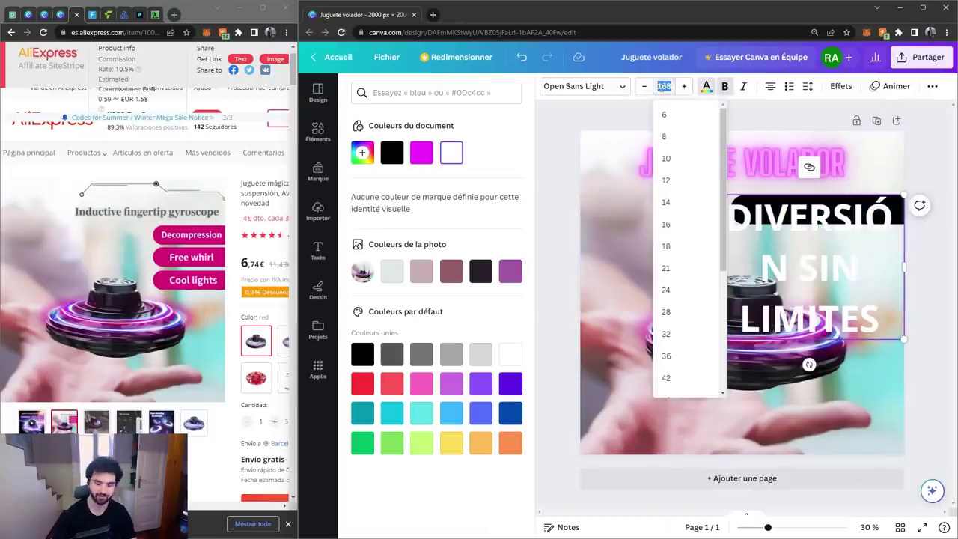
type("50")
key("Return")
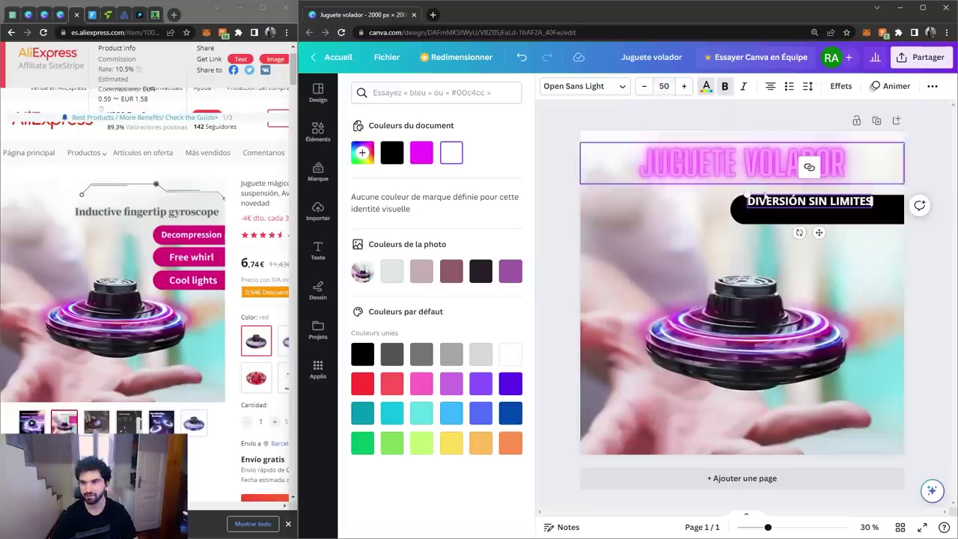
left_click(683, 86)
left_click(683, 86)
left_click(683, 86)
left_click(683, 86)
left_click(683, 86)
left_click(683, 86)
left_click(683, 86)
left_click(664, 86)
type("65")
key("Return")
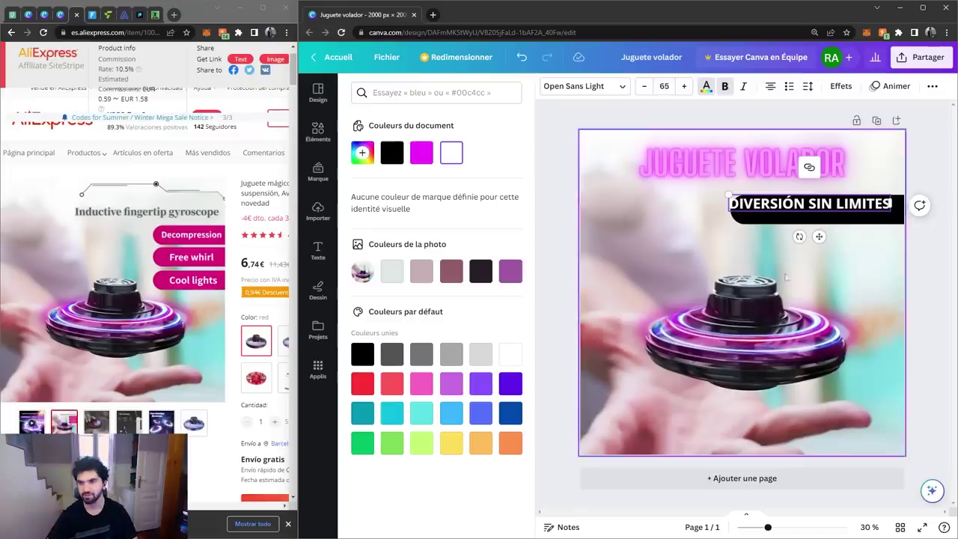
left_click(819, 239)
left_click(845, 211)
left_click_drag(844, 211, 849, 209)
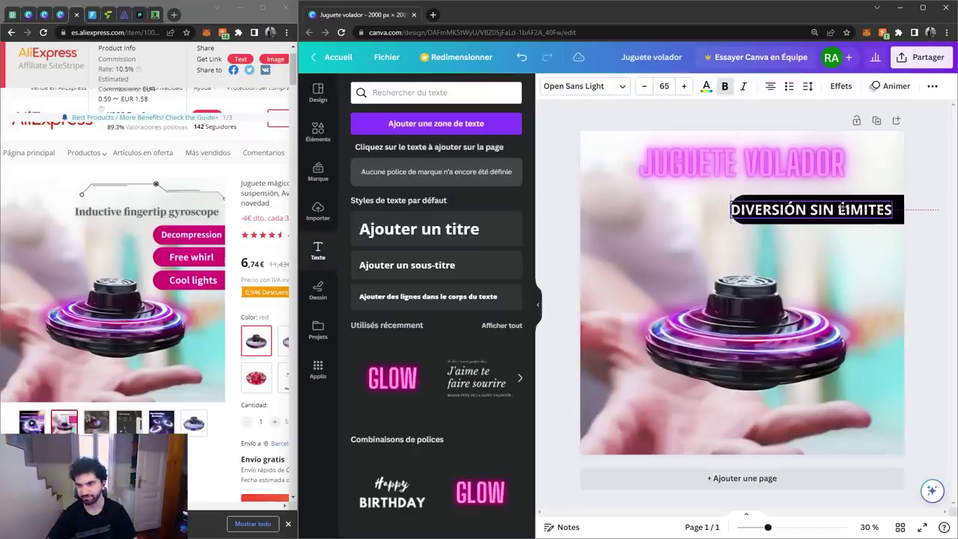
- Widen the first black bar leftward behind the DIVERSIÓN SIN LIMITES caption
left_click(871, 269)
left_click(849, 219)
left_click_drag(731, 211, 716, 210)
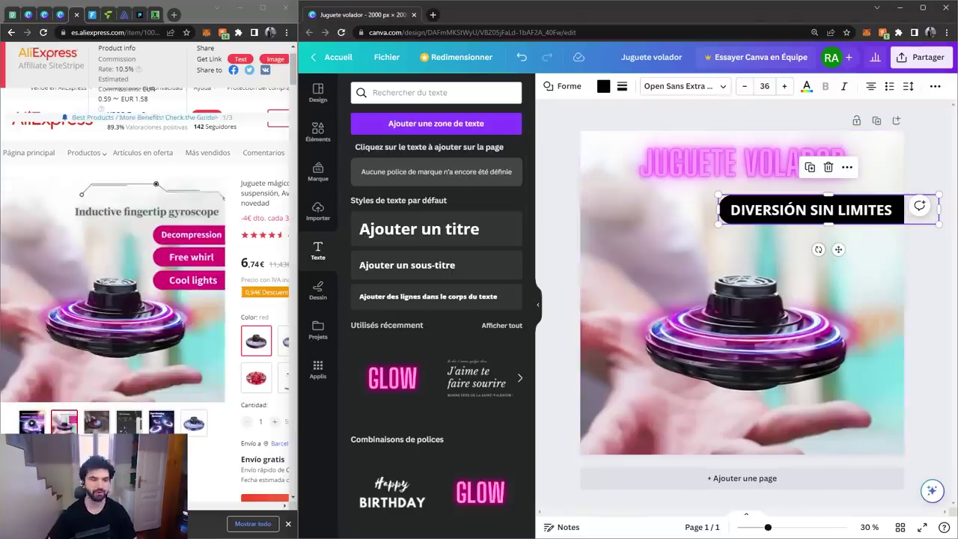
- Copy the black pill, paste it into the design after allowing clipboard access, and move it below
left_click(927, 248)
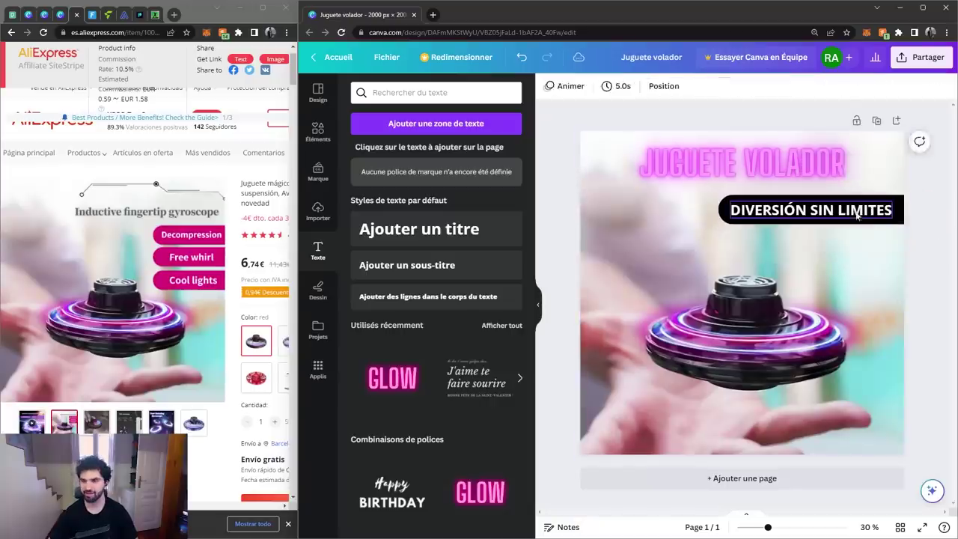
left_click(857, 213)
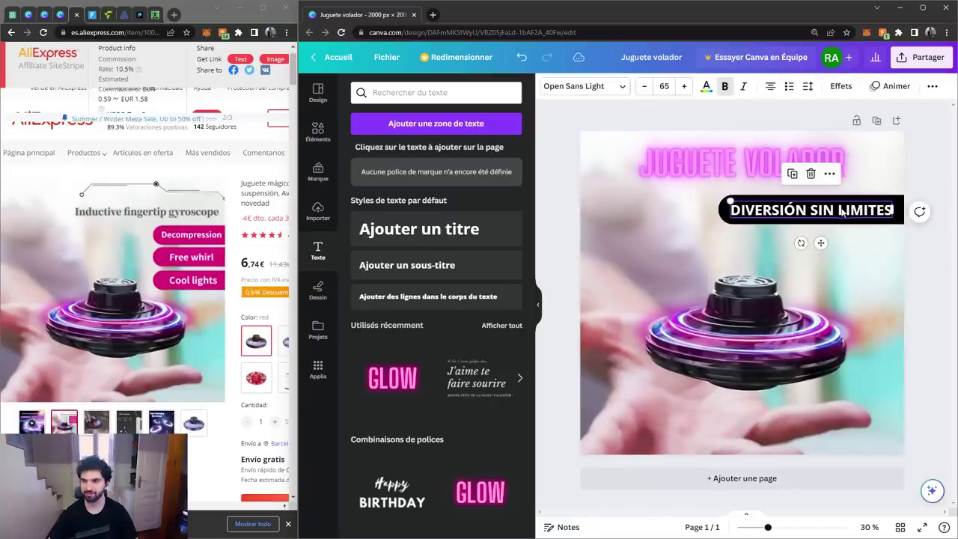
left_click(901, 222)
double_click(872, 220)
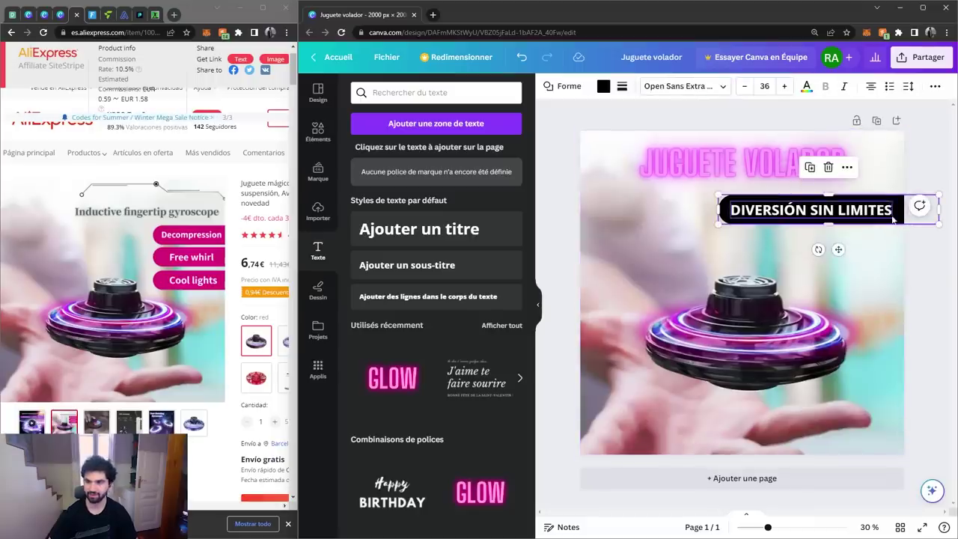
right_click(901, 210)
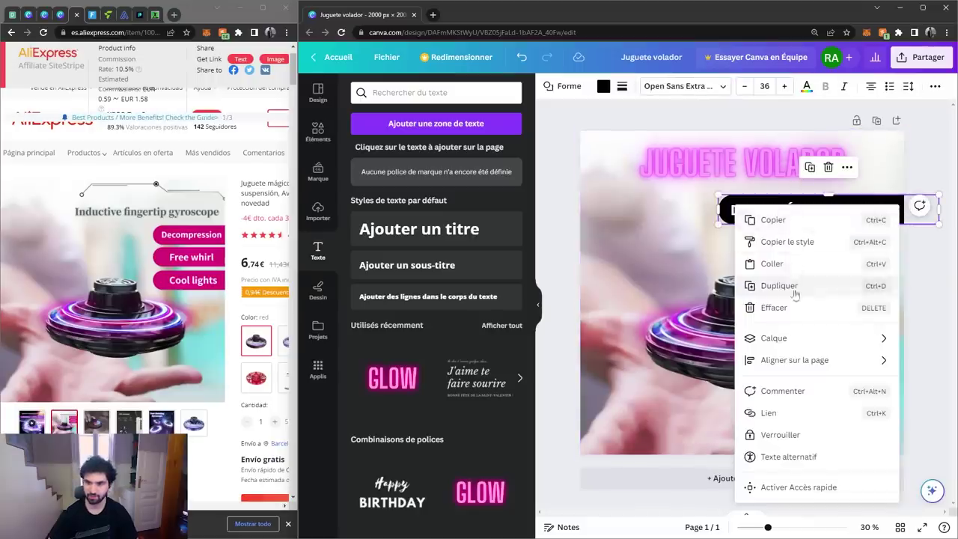
left_click(794, 231)
left_click(599, 259)
right_click(591, 253)
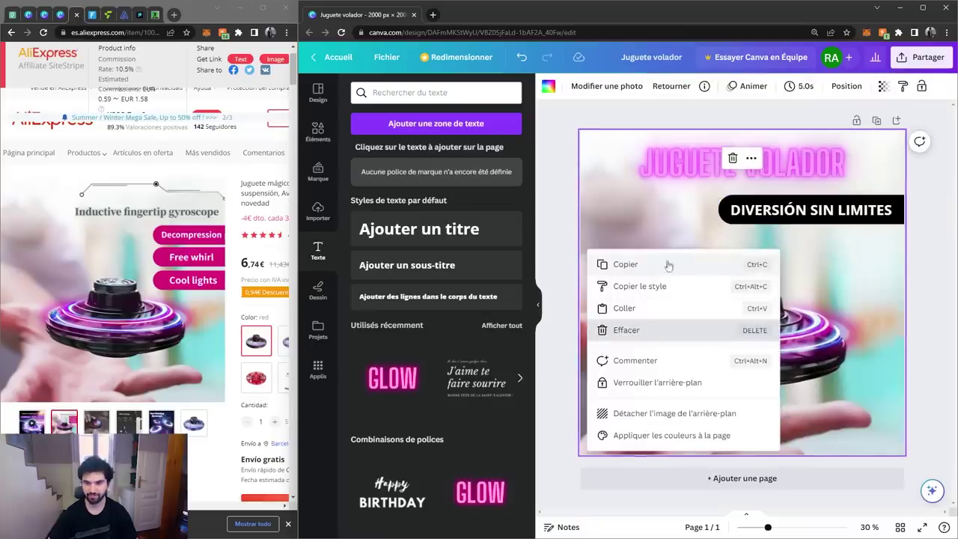
left_click(625, 308)
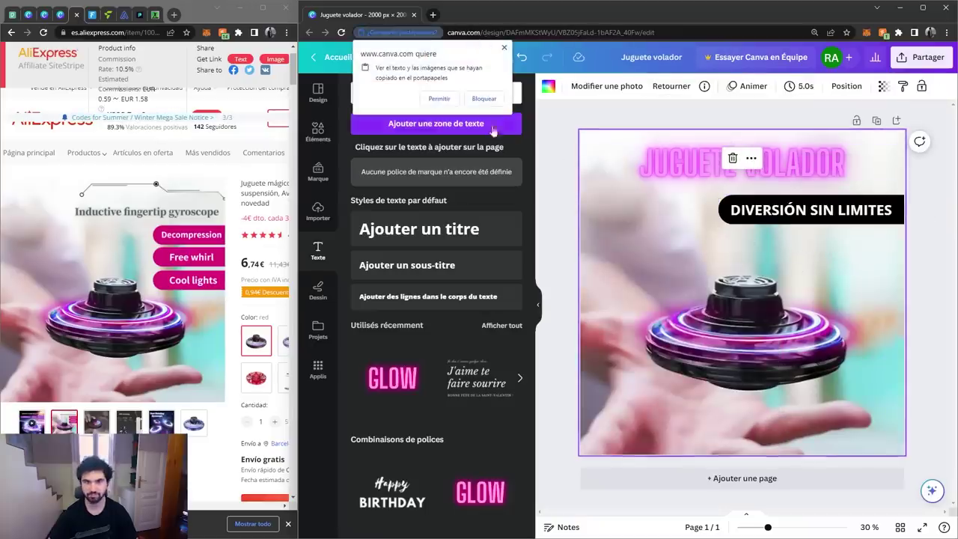
left_click(439, 98)
left_click_drag(771, 214, 766, 239)
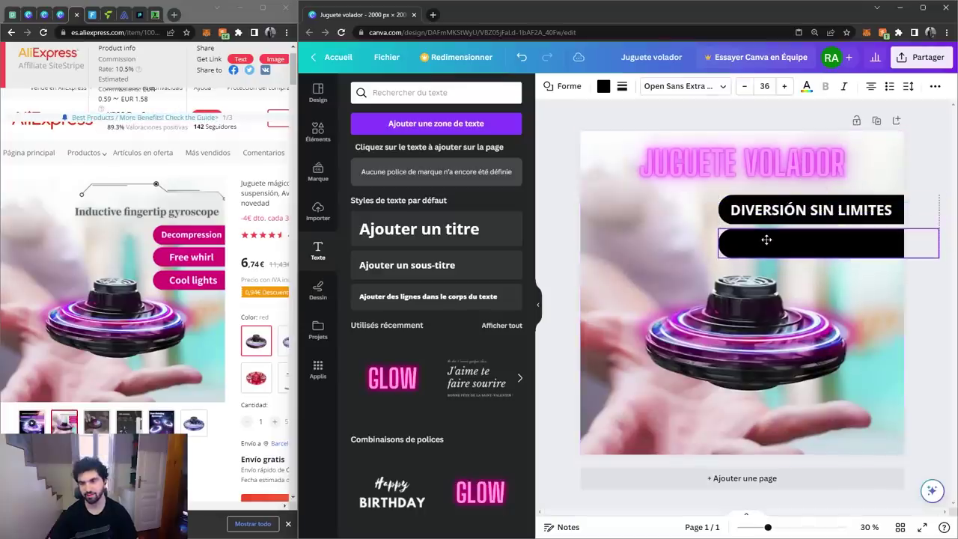
- Copy the DIVERSIÓN SIN LIMITES text and paste it onto the lower pill
left_click(777, 218)
right_click(777, 218)
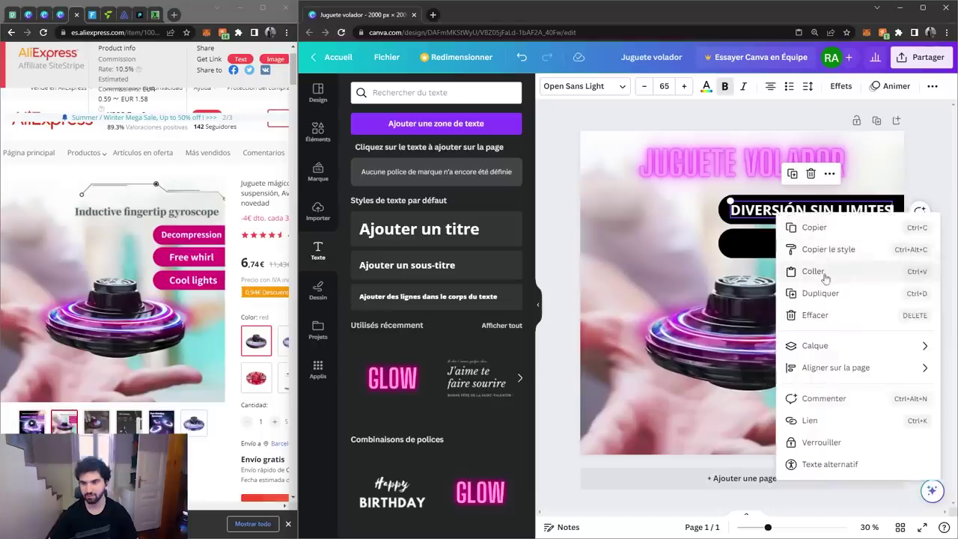
left_click(801, 241)
right_click(801, 243)
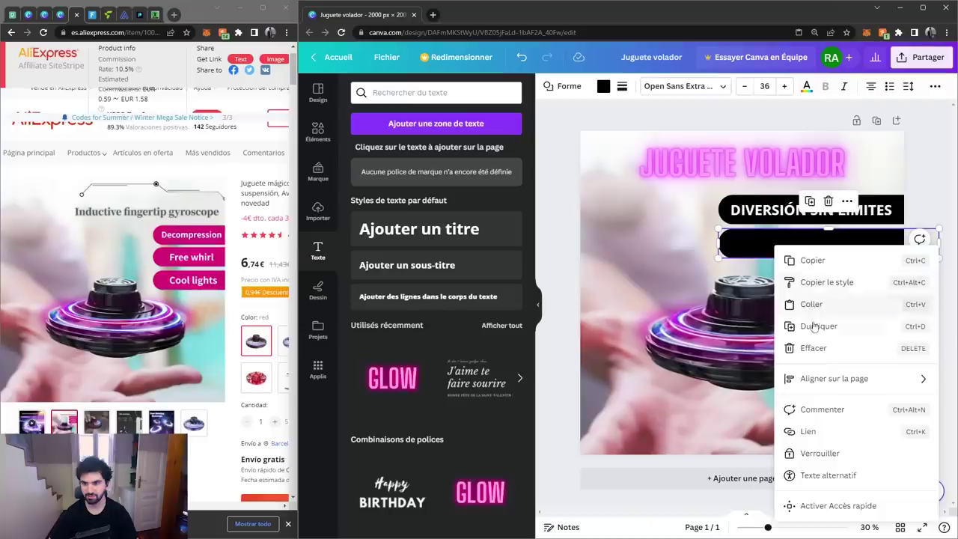
left_click(811, 304)
left_click_drag(785, 210, 786, 251)
- Reword the lower caption to 'LUCES INTERACTIVAS' and narrow its pill from the left side
double_click(787, 246)
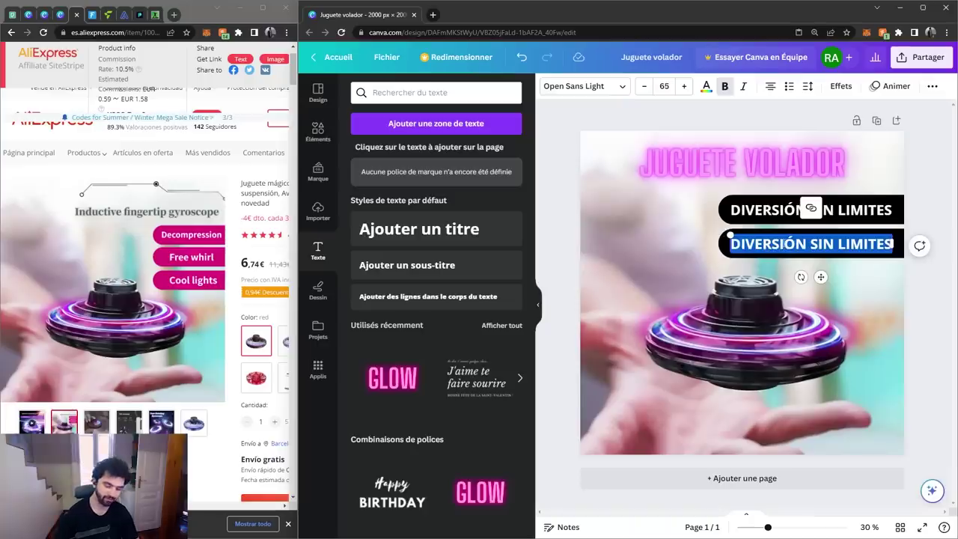
type("U")
type("UC")
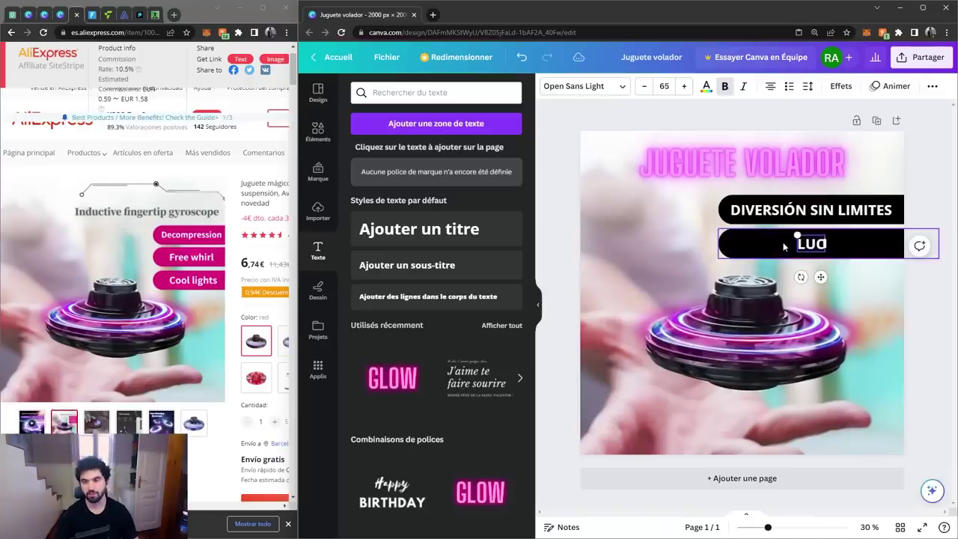
type("ES INTERACTI")
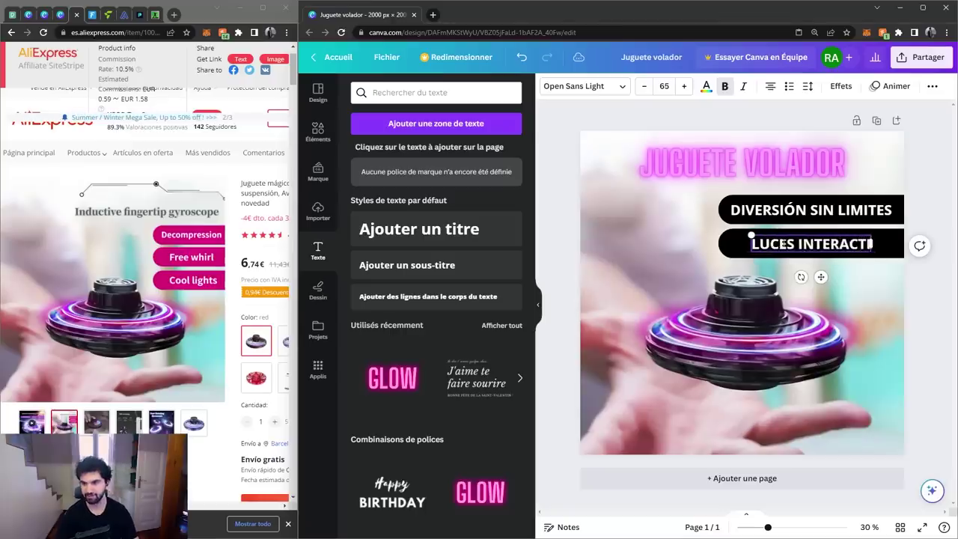
type("VAS")
left_click(862, 290)
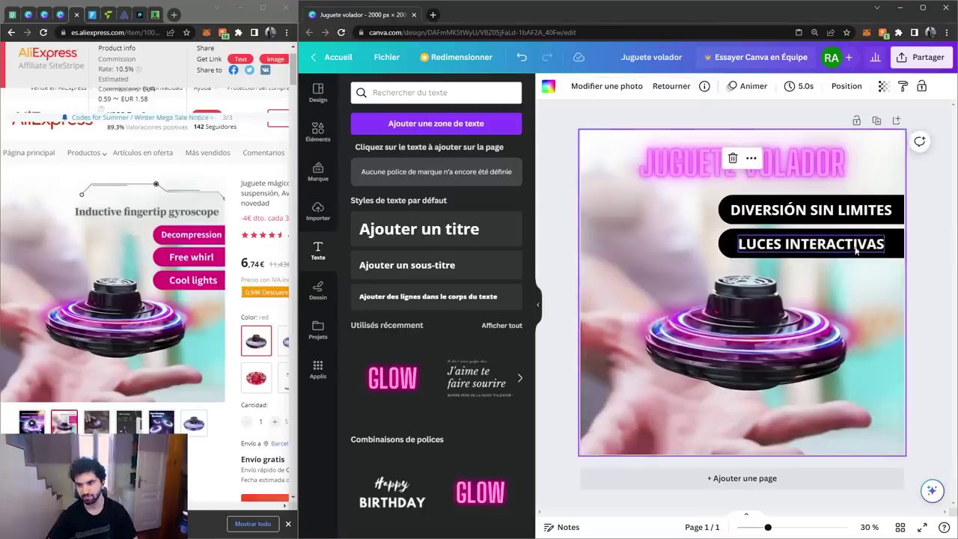
left_click(855, 251)
left_click(712, 247)
left_click(717, 247)
left_click_drag(715, 247, 730, 247)
left_click(896, 322)
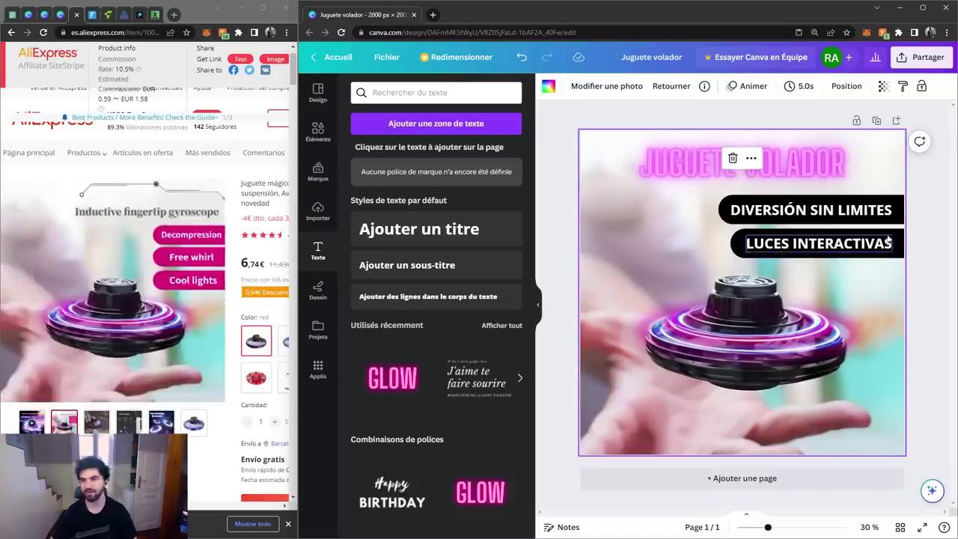
- Nudge the JUGUETE VOLADOR title slightly down and open the design's Share panel
left_click(914, 198)
left_click_drag(793, 177, 790, 181)
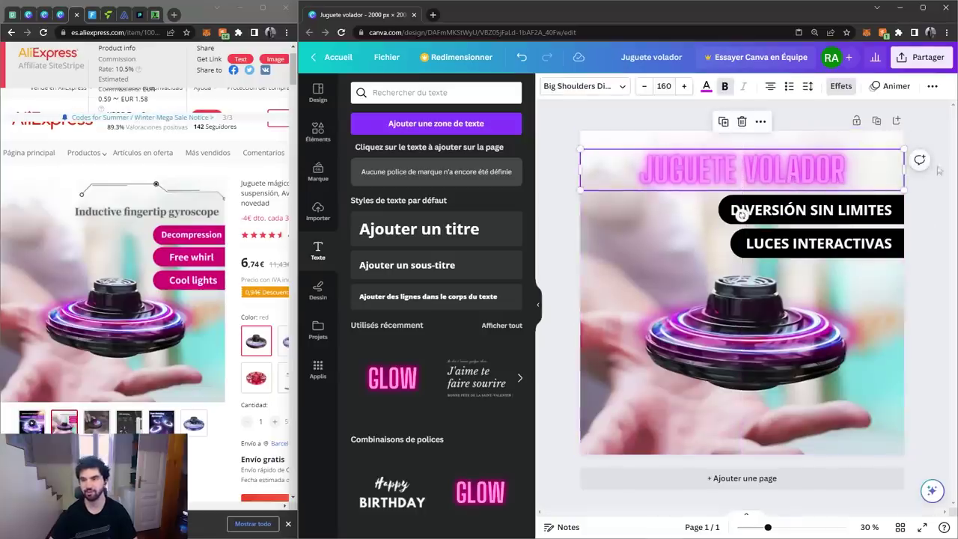
left_click(940, 238)
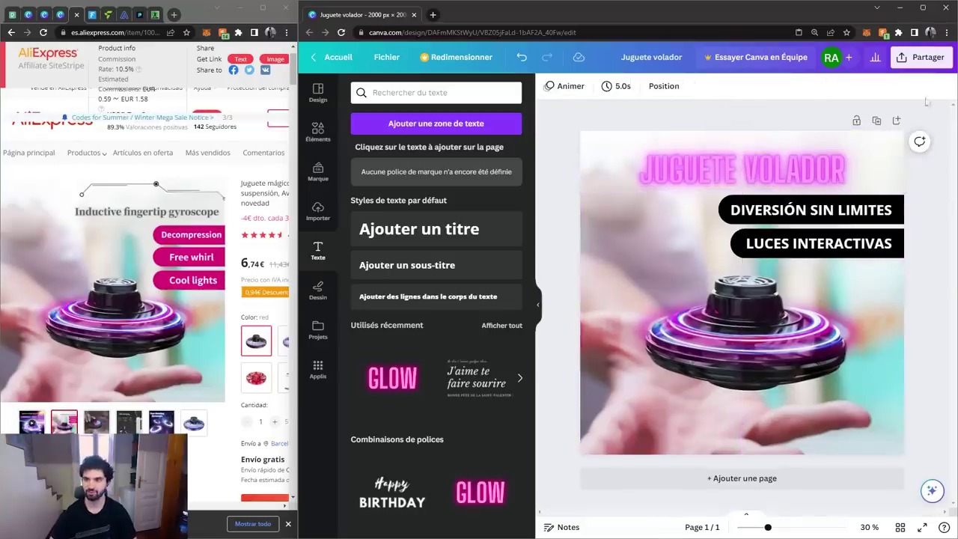
left_click(924, 60)
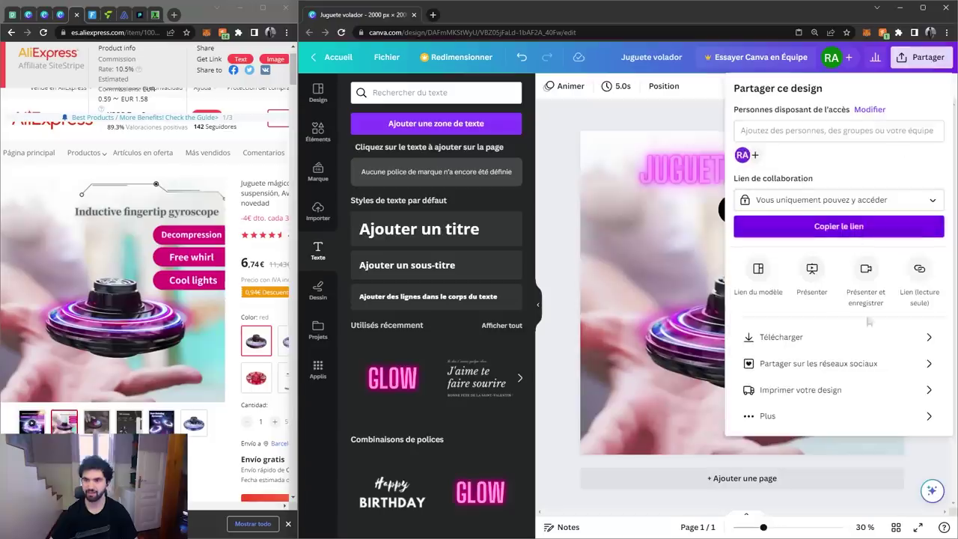
- Download the design as PNG, saving Juguete volador.png into the Recursos folder
left_click(817, 342)
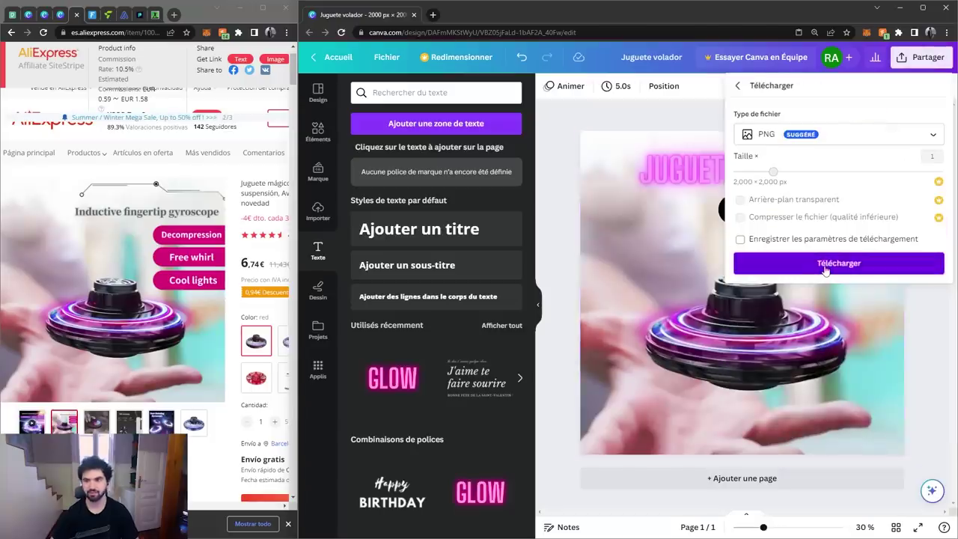
left_click(825, 266)
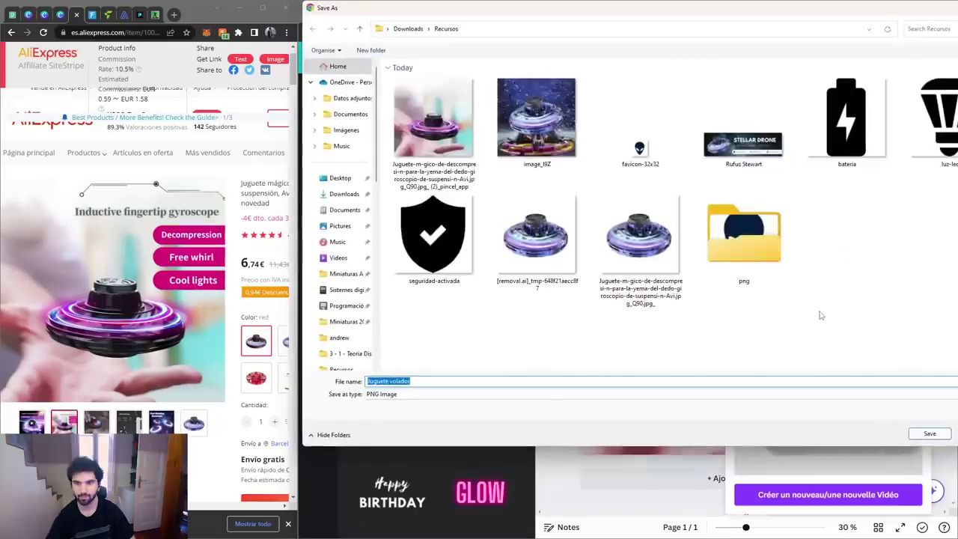
left_click(929, 434)
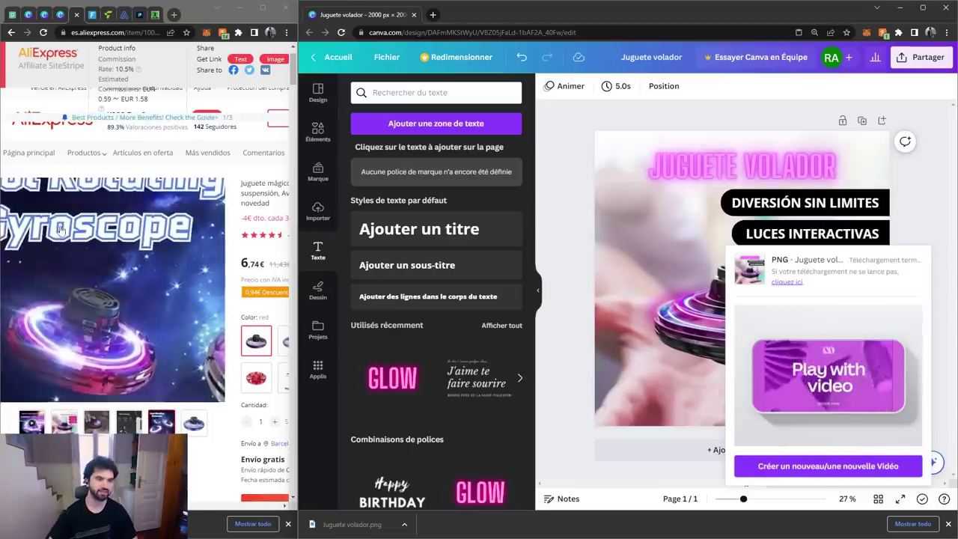
mouse_move(201, 426)
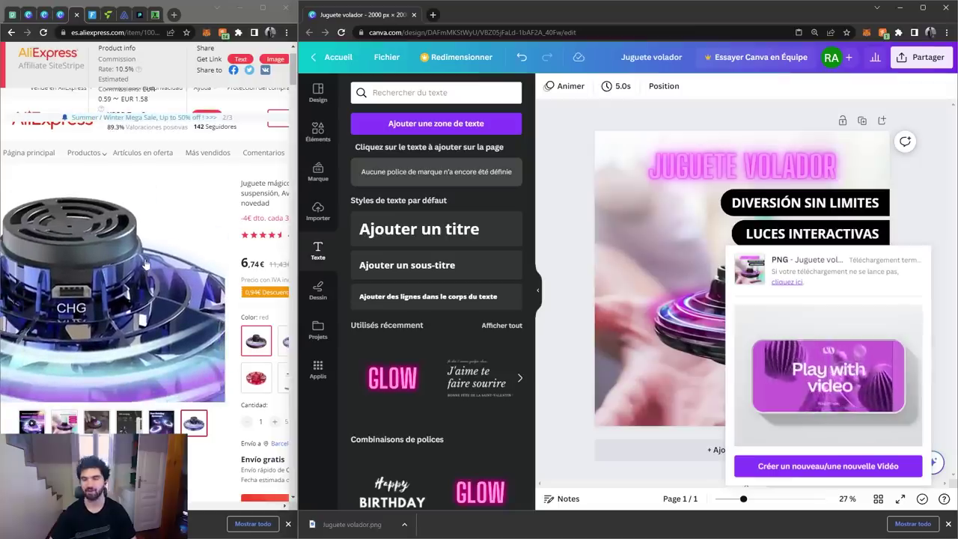
- Bring up the StellarDrone – Mi tienda store page and enlarge its product photo to inspect it
left_click(581, 297)
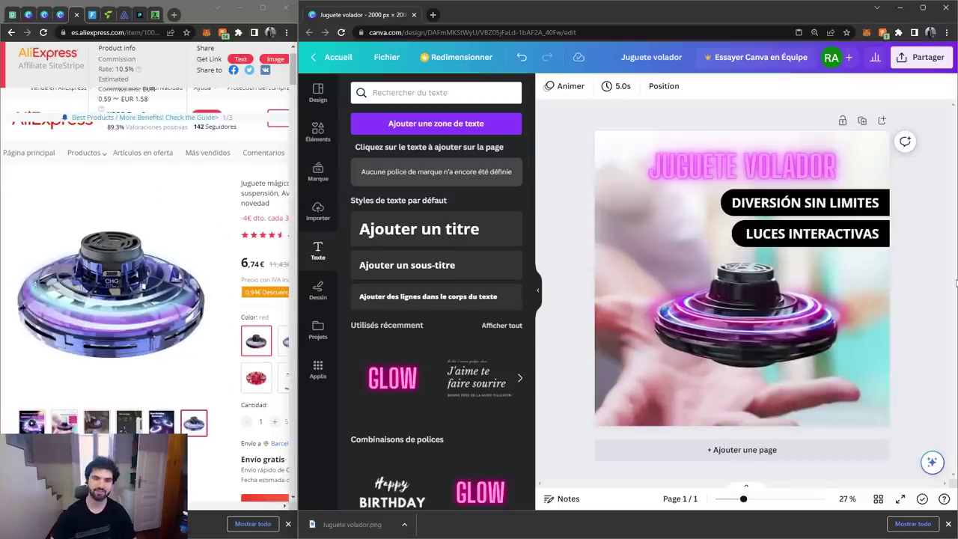
key("alt+Tab")
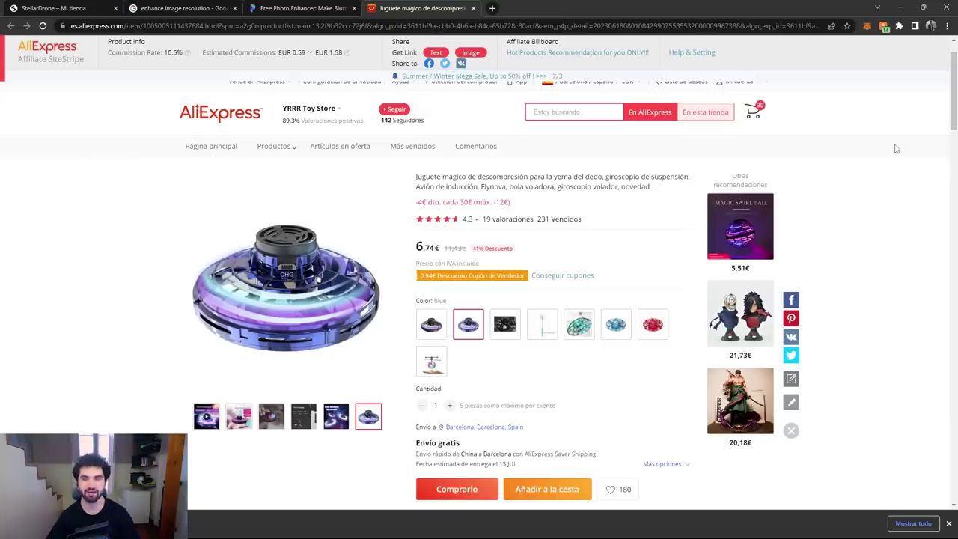
left_click(100, 5)
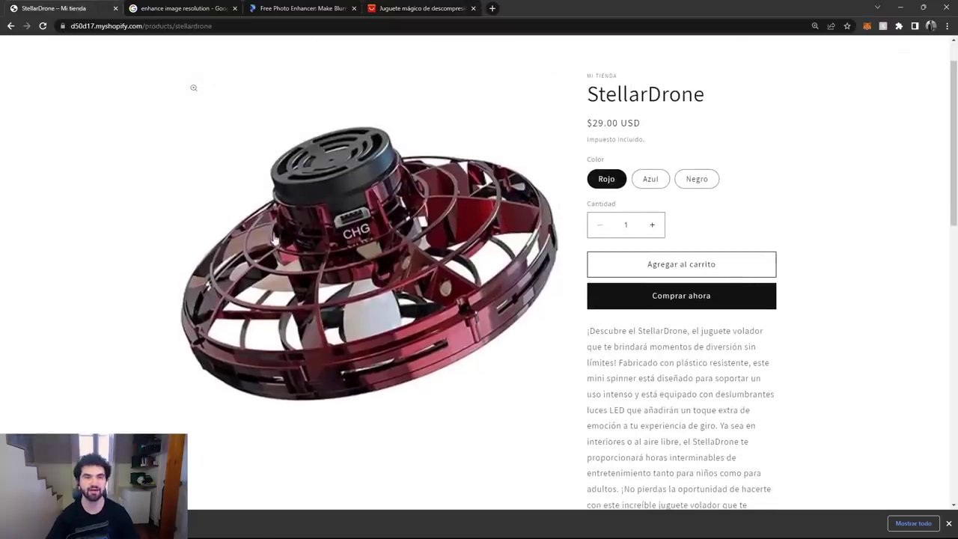
scroll(194, 120, "up", 1)
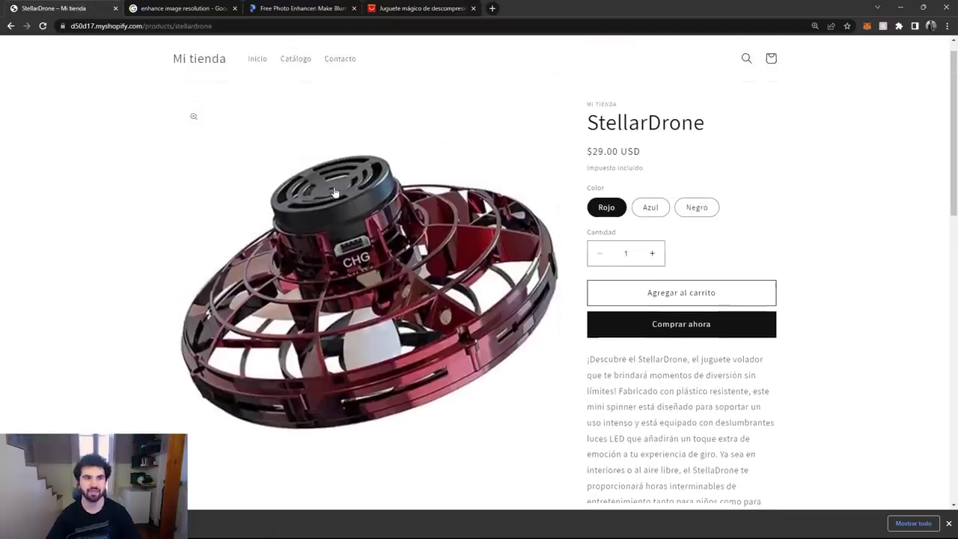
left_click(256, 173)
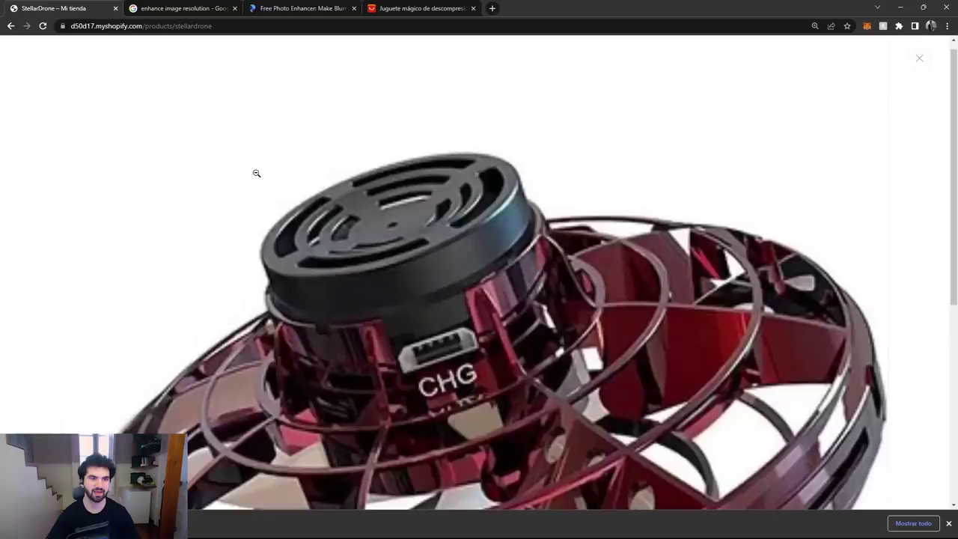
scroll(393, 358, "down", 6)
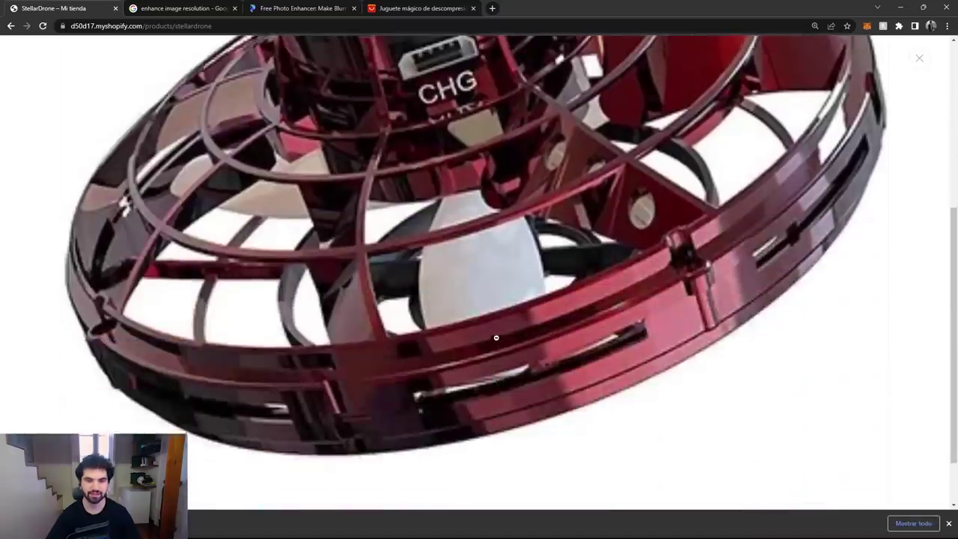
scroll(513, 357, "up", 5)
scroll(513, 357, "down", 3)
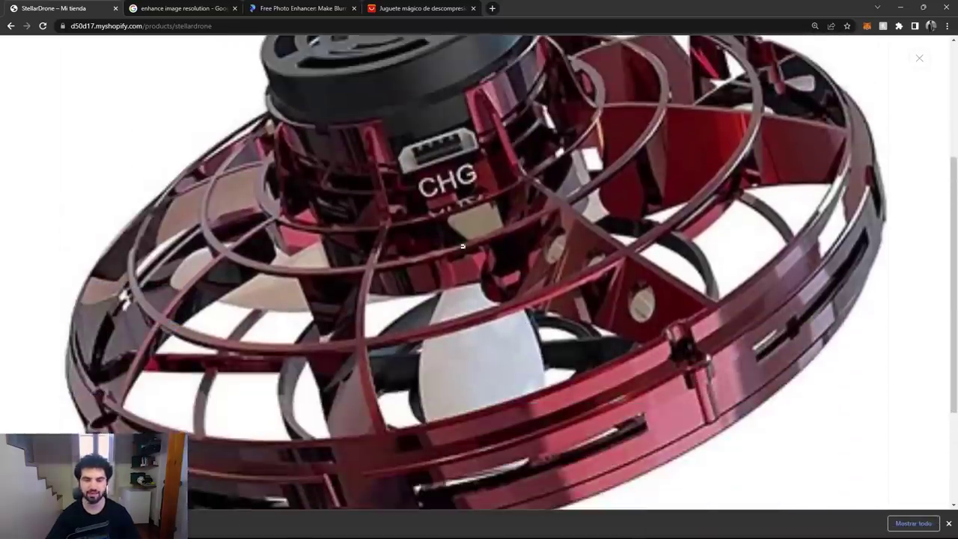
left_click(462, 246)
- Save the red drone product photo into the Recursos folder with Save image as
left_click(951, 524)
right_click(409, 253)
left_click(491, 286)
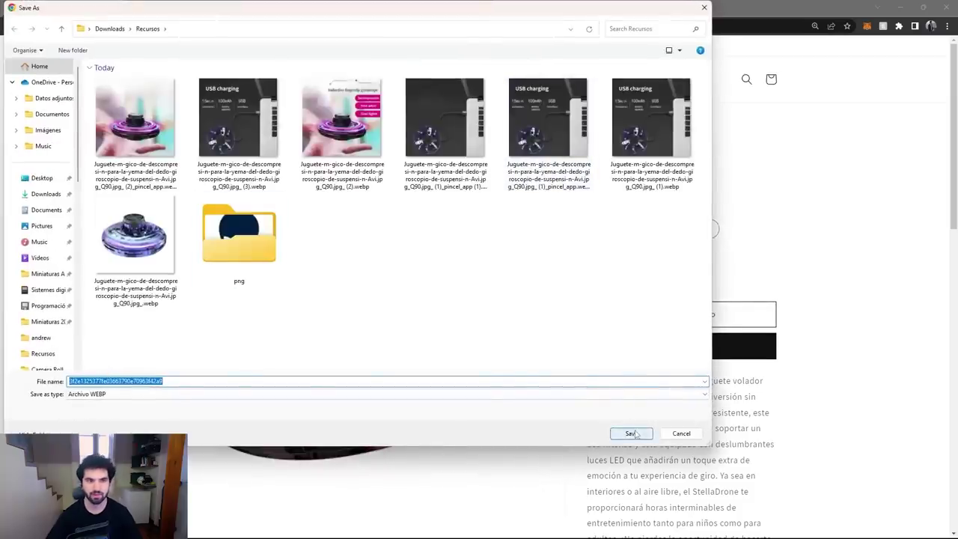
left_click(632, 434)
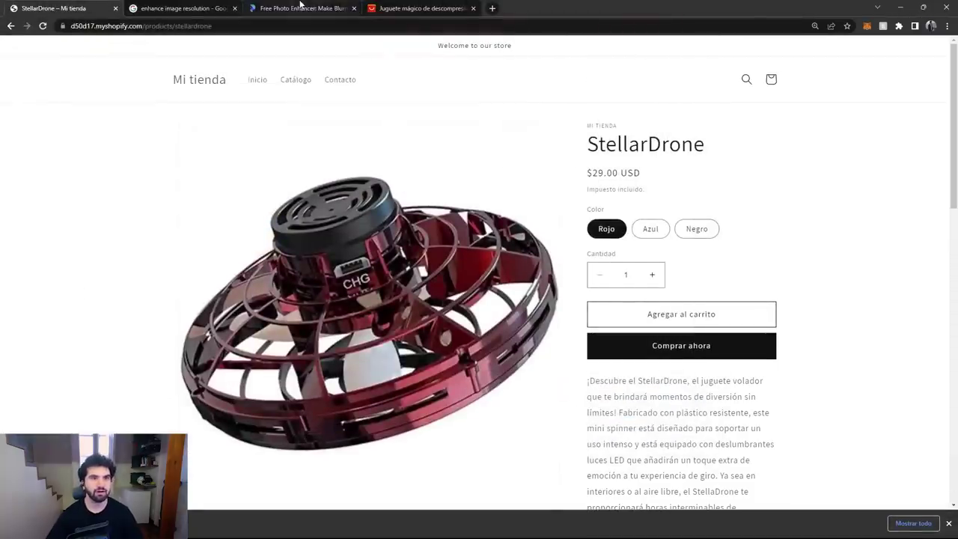
left_click(300, 7)
- Upload the red drone photo to PicWish, compare before and after, and download the enhanced image
key("ctrl+l")
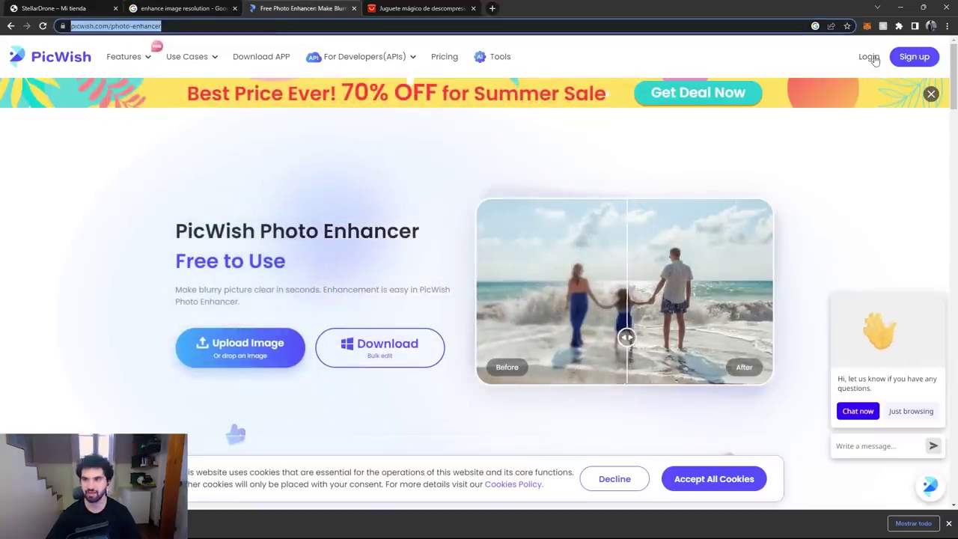
left_click(253, 346)
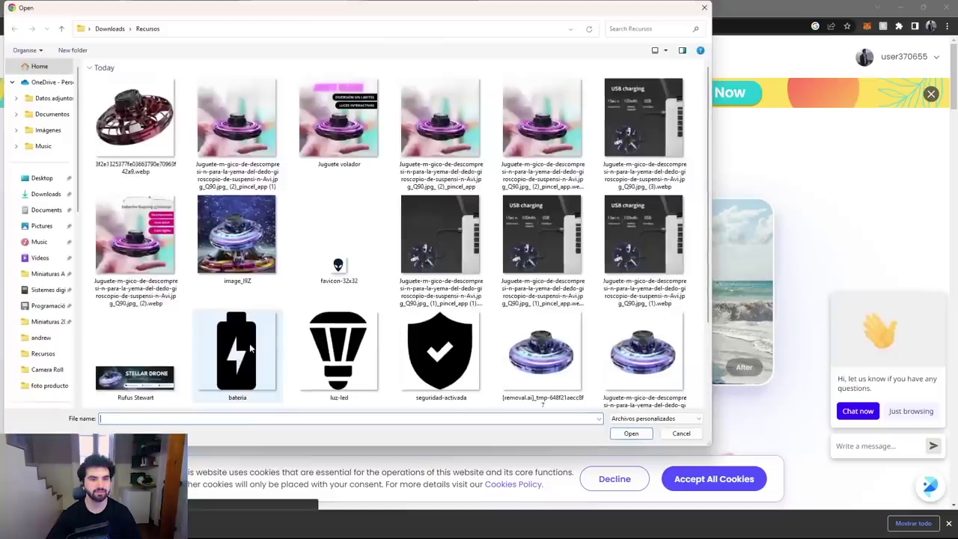
double_click(144, 108)
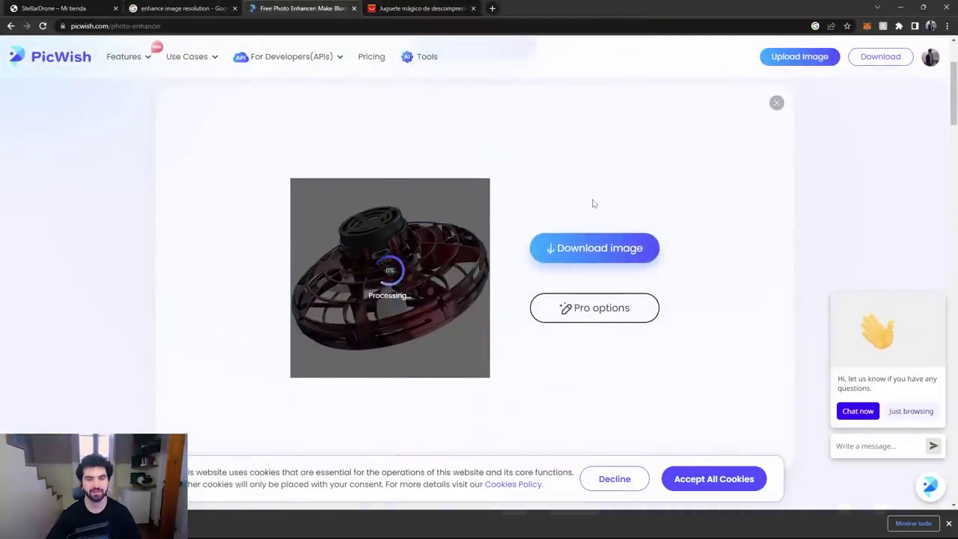
left_click_drag(395, 366, 312, 347)
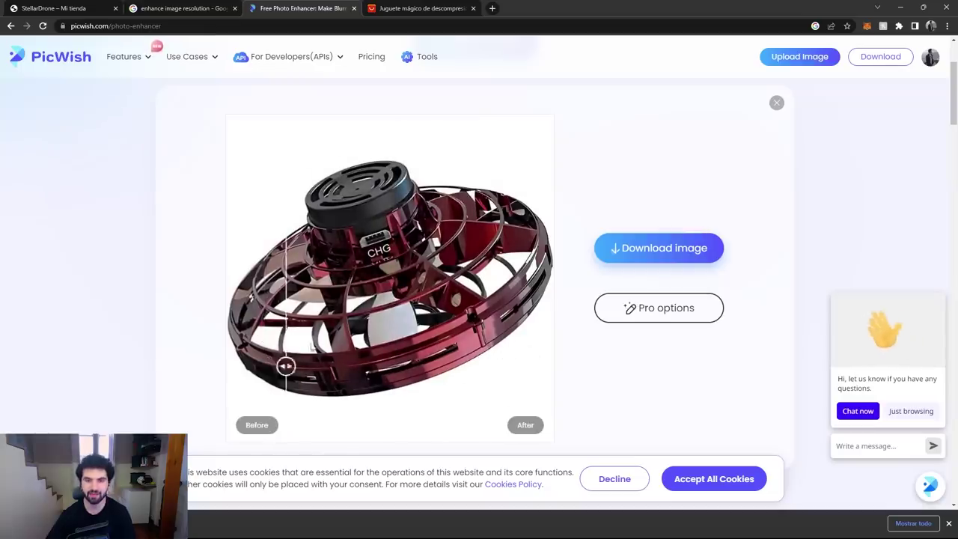
left_click(674, 248)
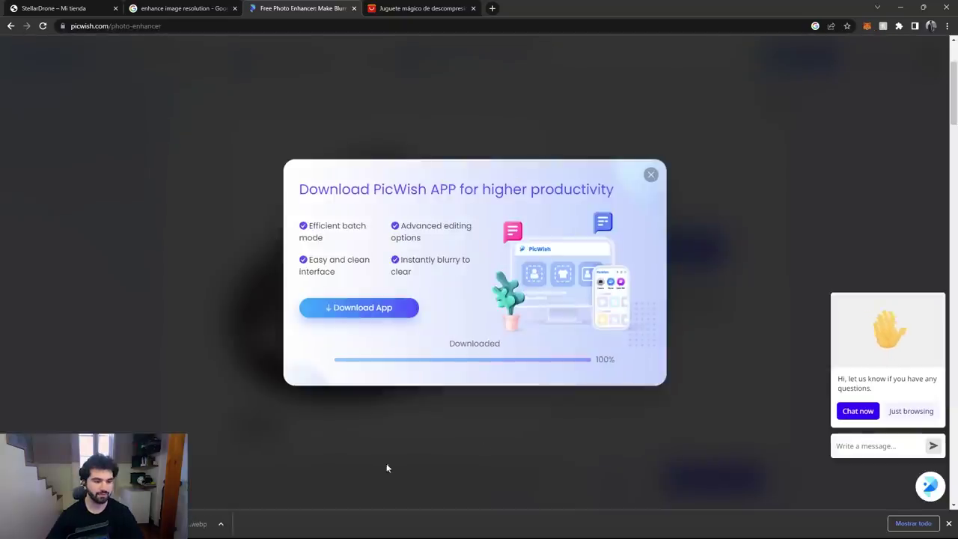
- Open the downloaded .webp in Photos just once and snap the two photos left and right
left_click(201, 523)
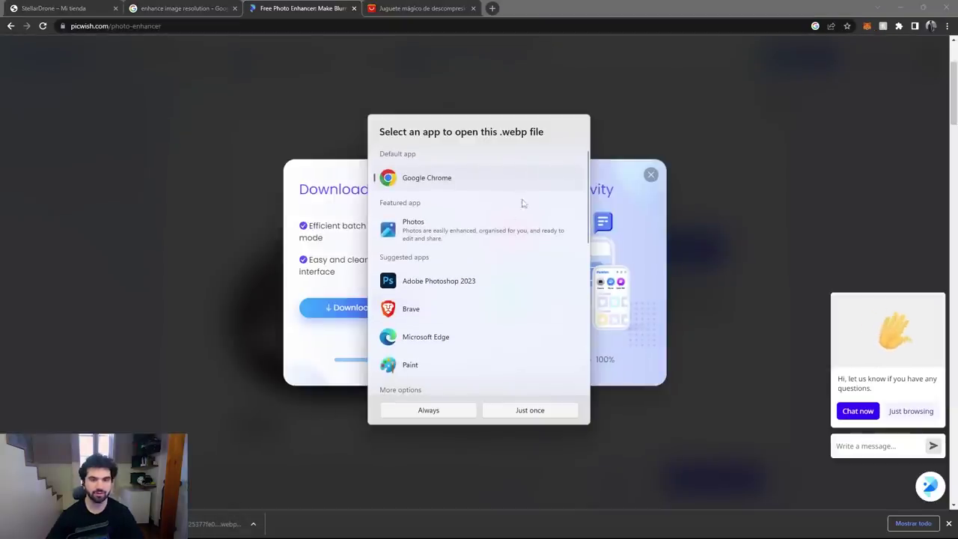
left_click(529, 412)
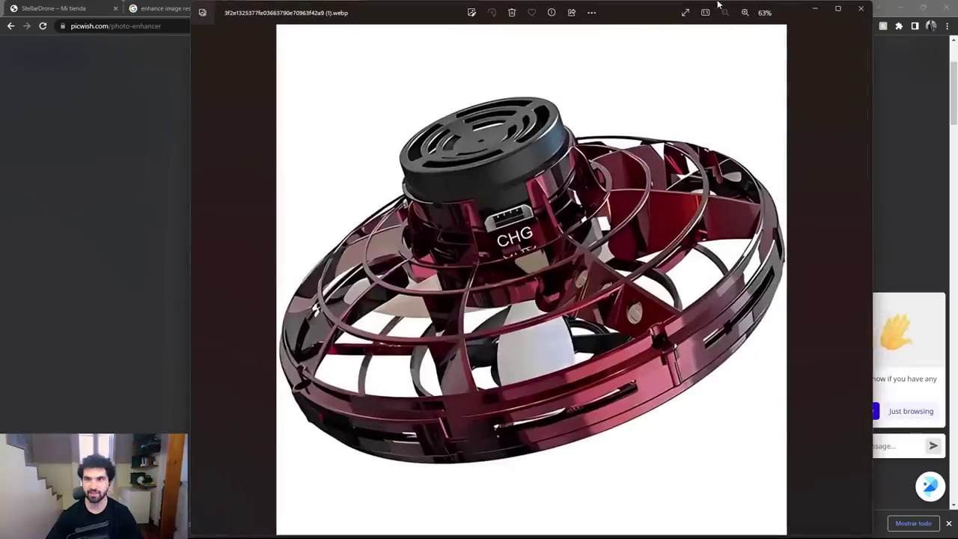
left_click_drag(787, 15, 24, 155)
left_click_drag(674, 13, 936, 123)
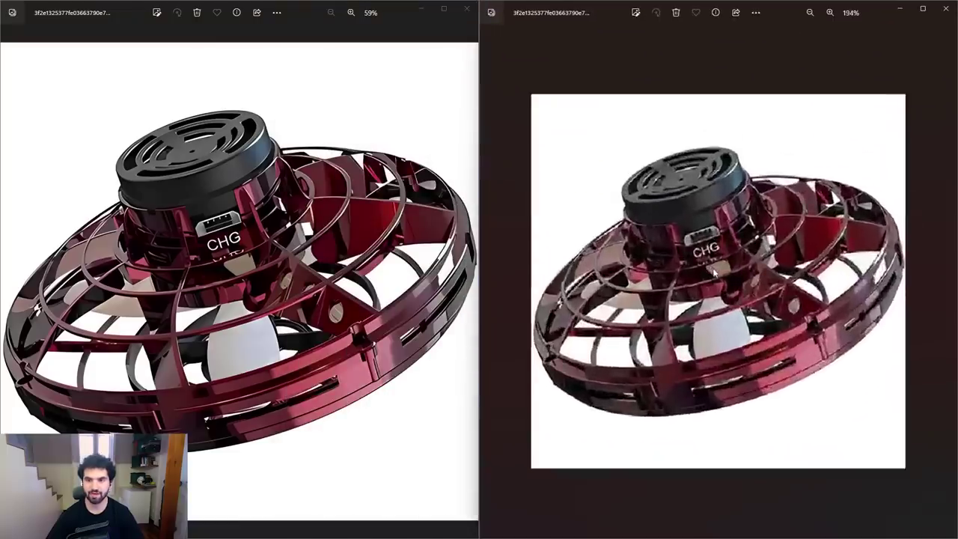
- Zoom and pan both photos to compare detail around the drone's CHG port
scroll(697, 268, "up", 5)
scroll(199, 231, "up", 5)
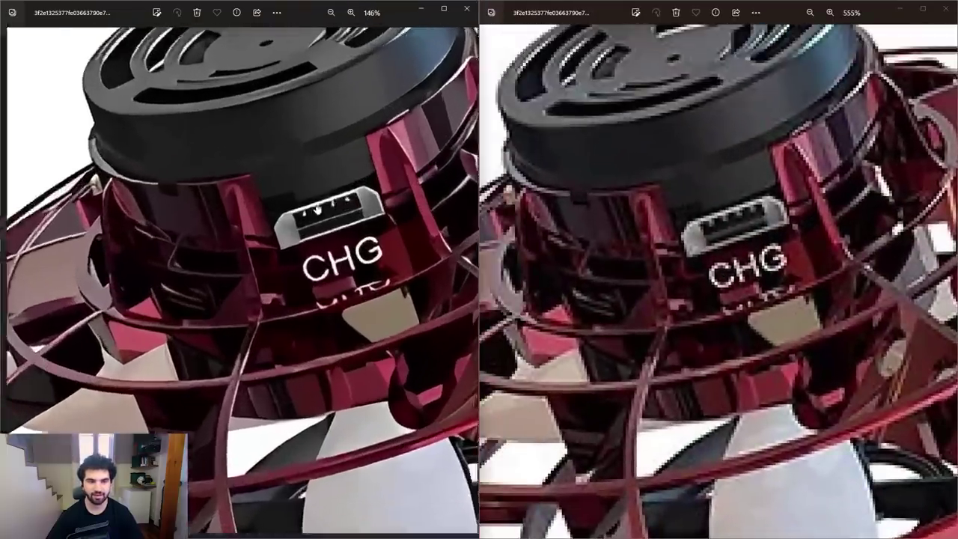
scroll(244, 198, "down", 1)
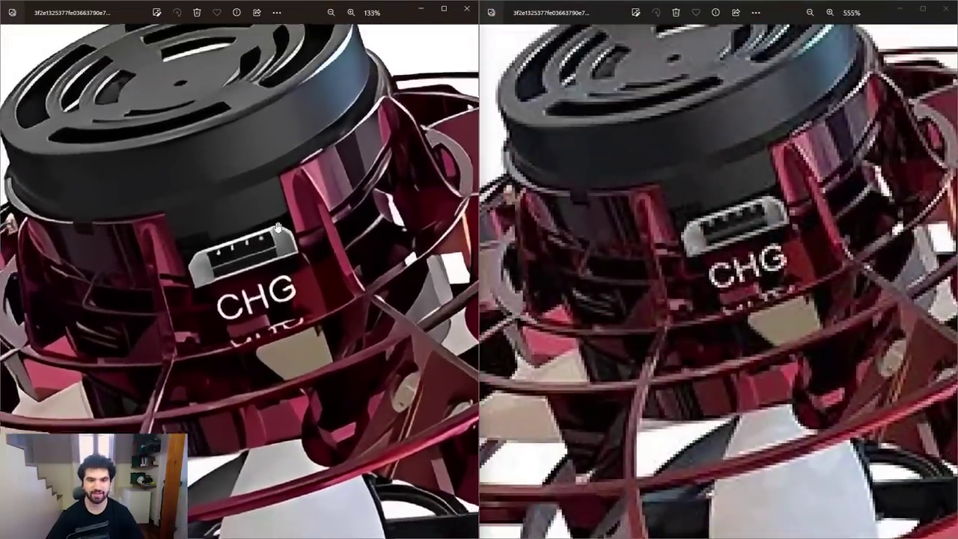
scroll(667, 241, "down", 1)
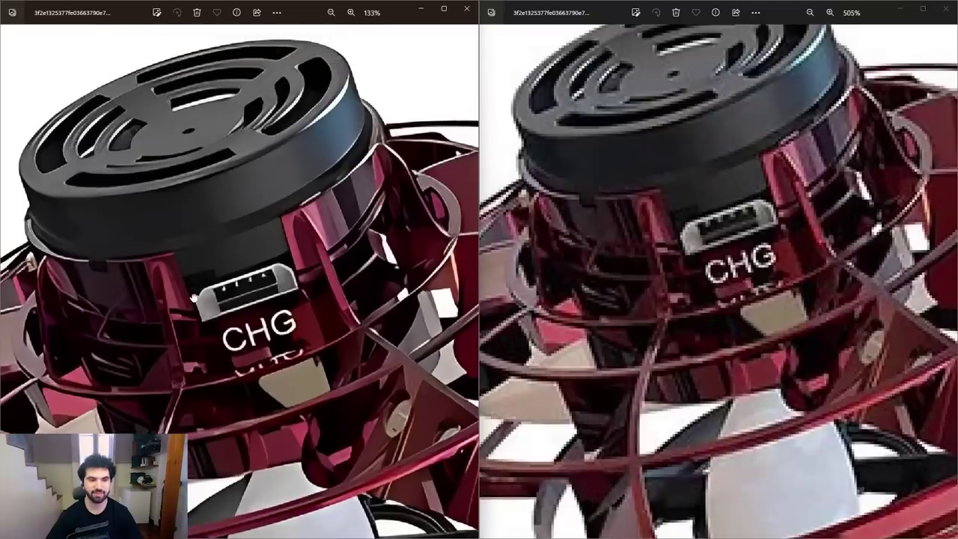
left_click_drag(192, 262, 193, 300)
scroll(658, 225, "down", 2)
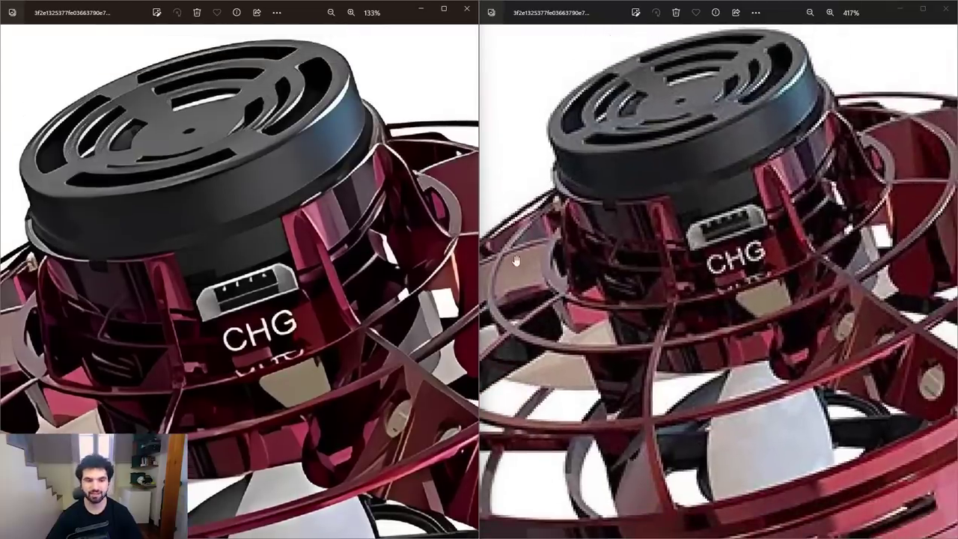
scroll(426, 253, "down", 2)
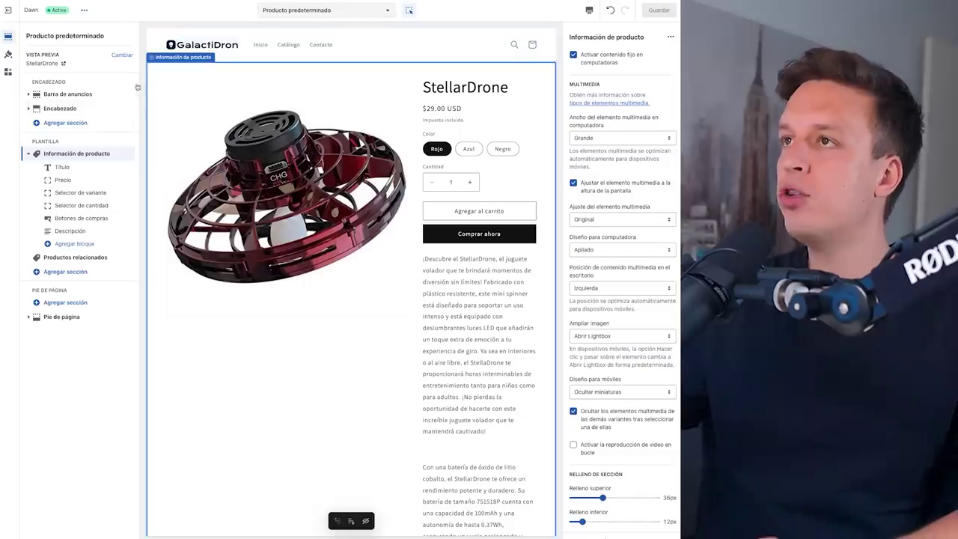
- Follow the StellarDrone product link under Vista previa to its Shopify admin edit page
scroll(177, 74, "down", 1)
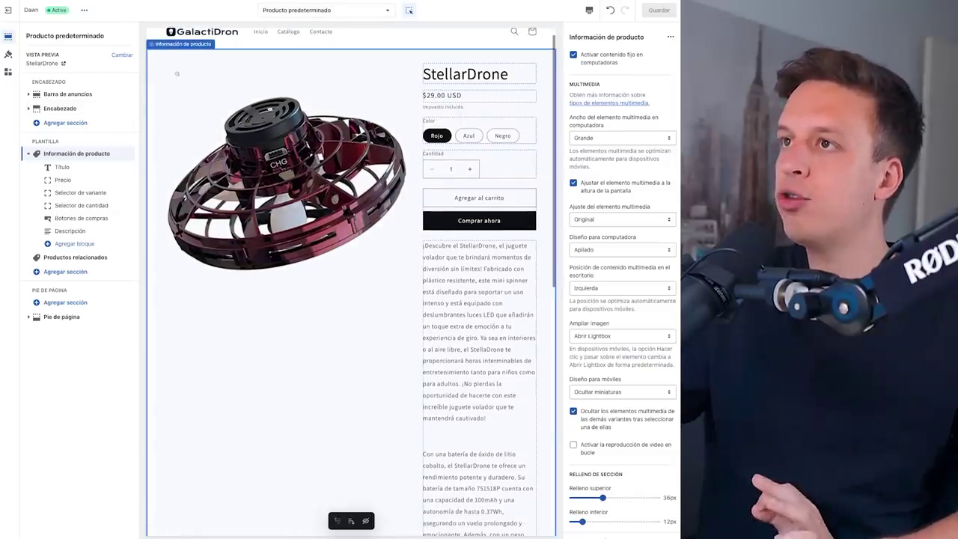
left_click(65, 65)
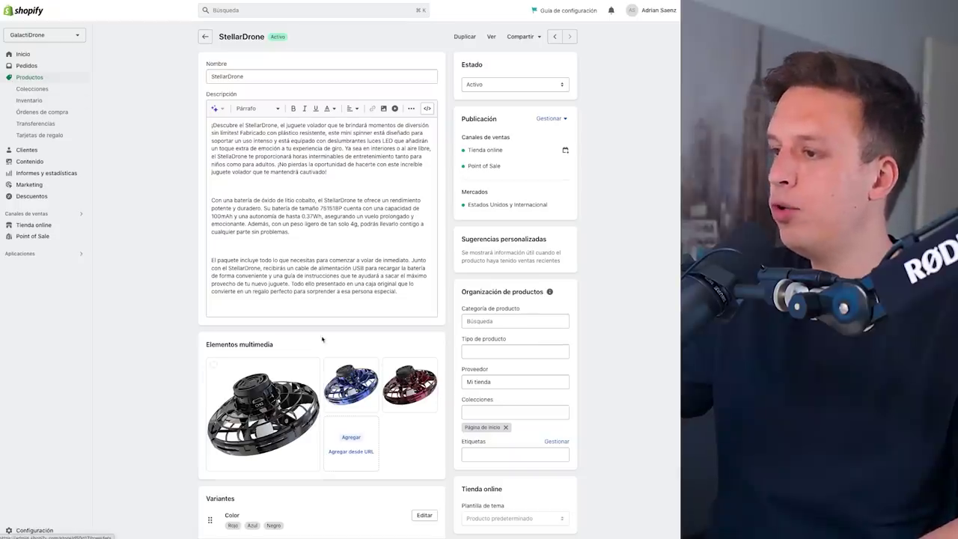
- Select the main, blue and red drone photos and delete all three with Eliminar archivos
scroll(321, 340, "down", 3)
scroll(299, 315, "down", 2)
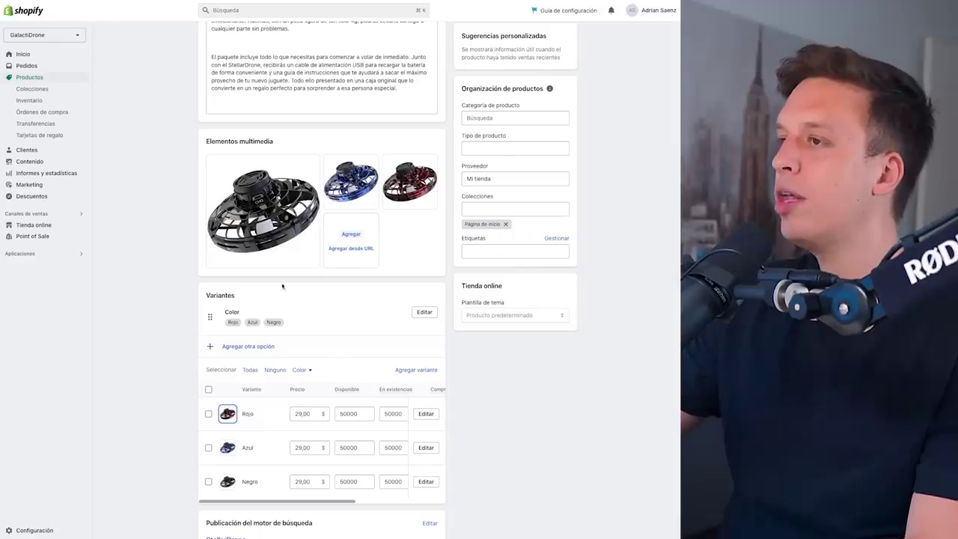
mouse_move(216, 164)
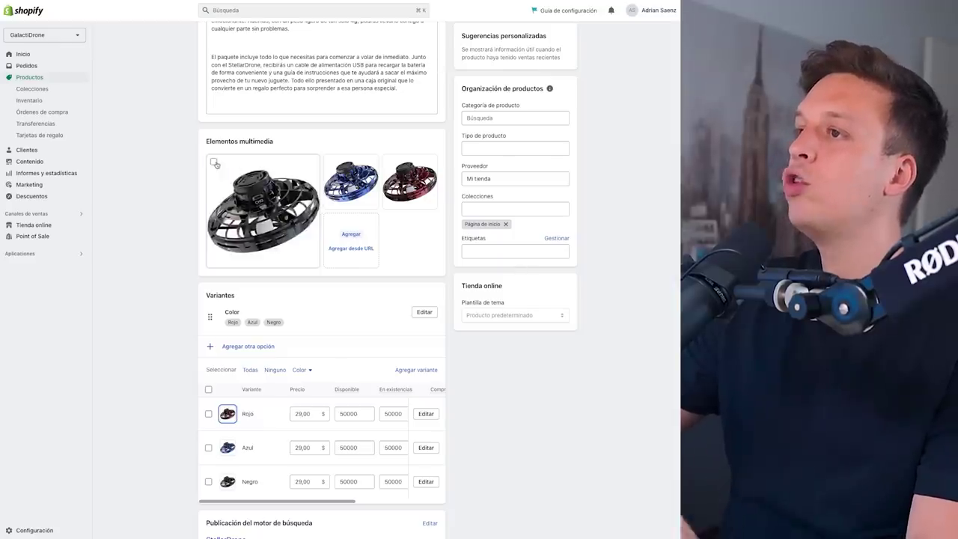
left_click(214, 162)
left_click(331, 162)
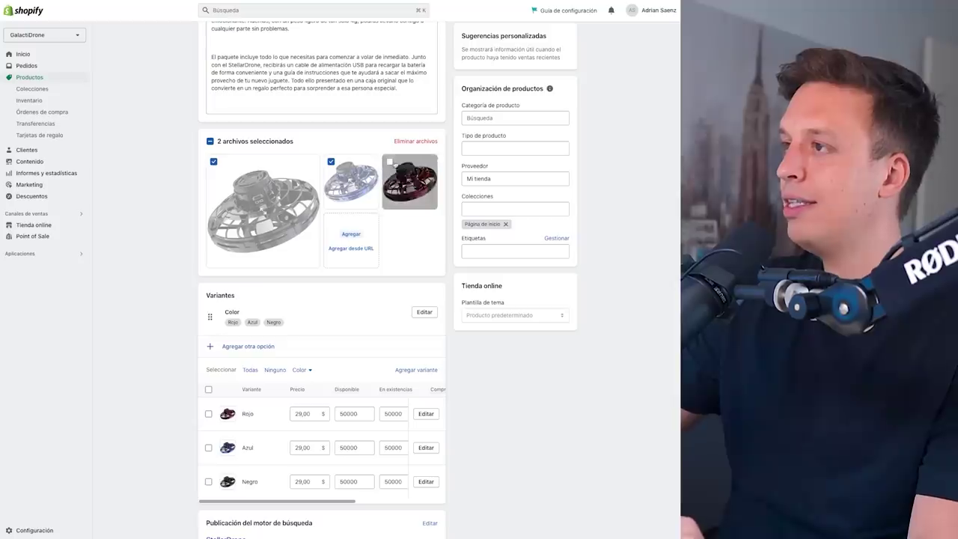
left_click(389, 162)
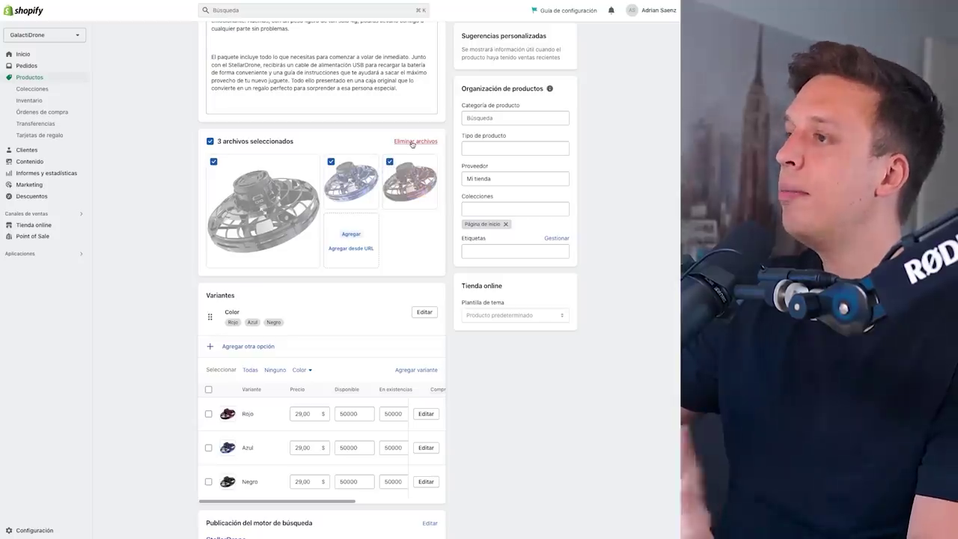
left_click(413, 141)
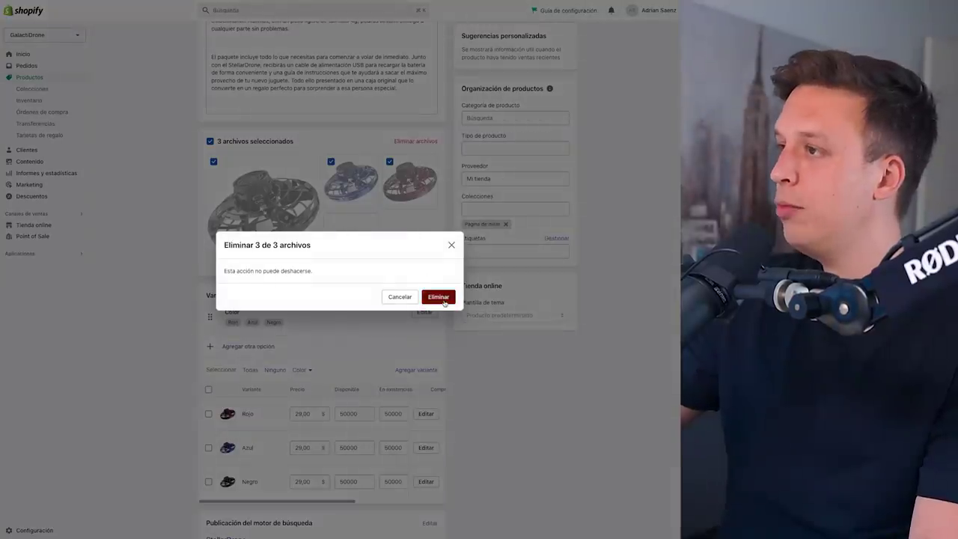
left_click(443, 298)
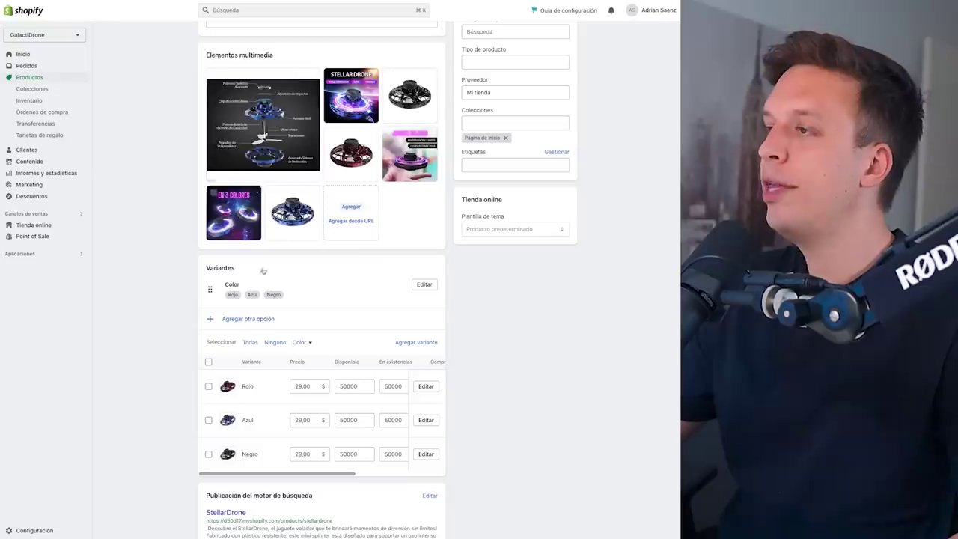
scroll(370, 199, "up", 1)
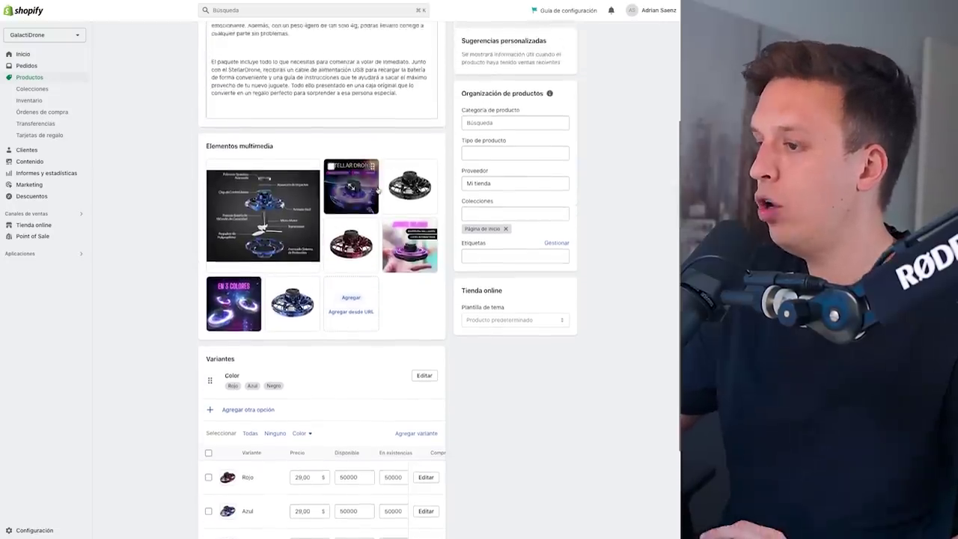
scroll(479, 223, "down", 3)
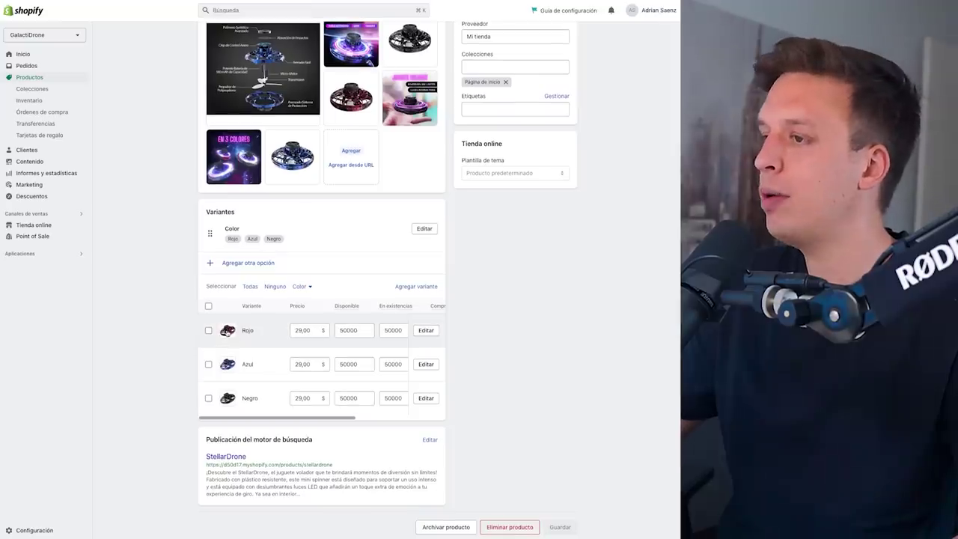
- Assign the red, blue and black drone images to the Rojo, Azul and Negro variants
left_click(227, 330)
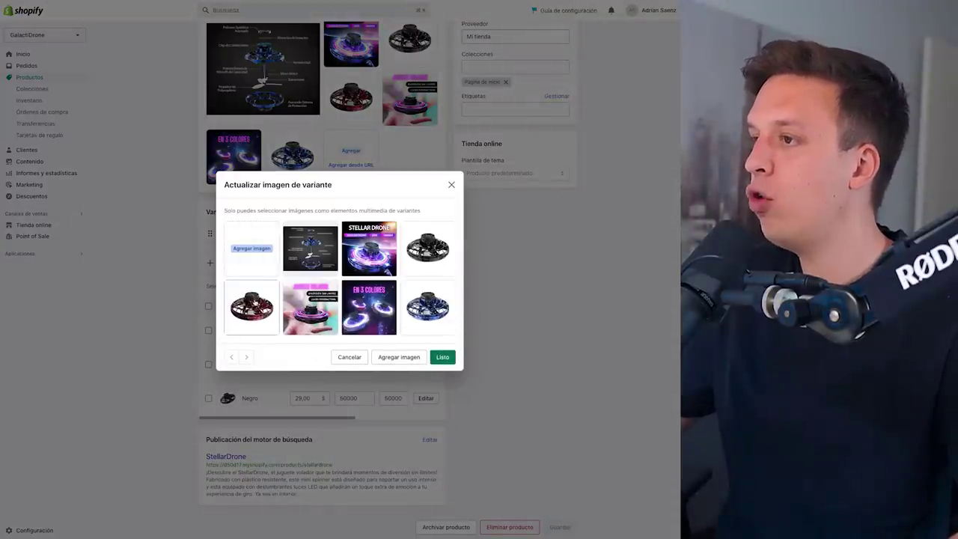
left_click(253, 304)
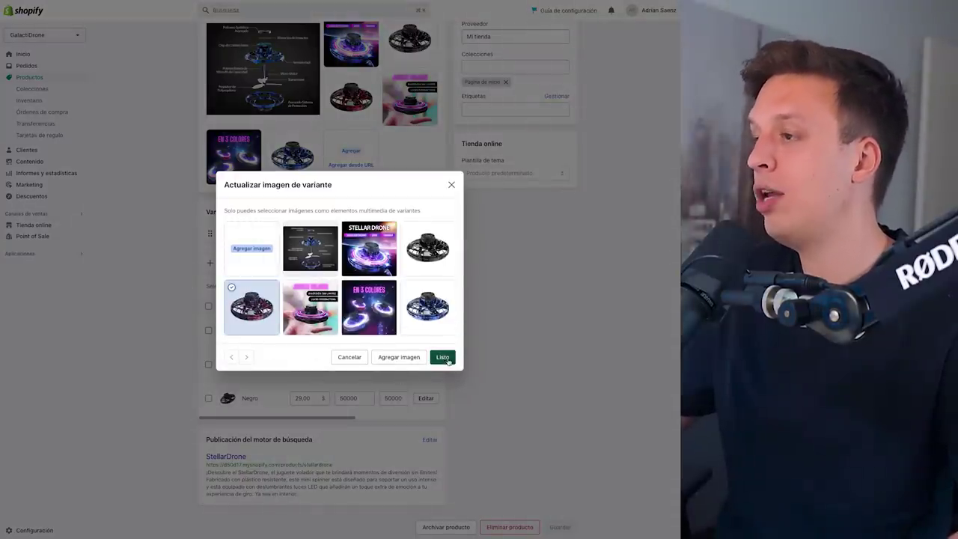
left_click(443, 357)
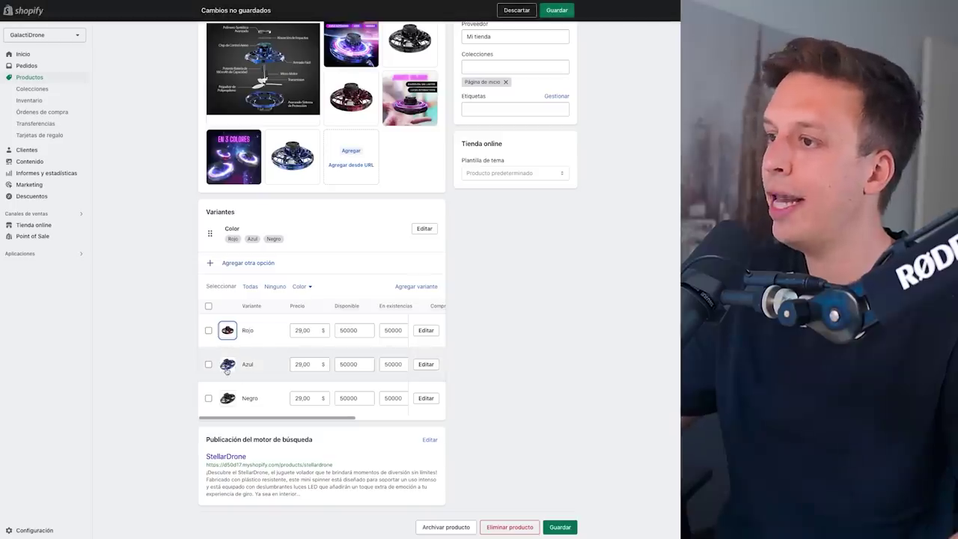
left_click(227, 365)
left_click(447, 330)
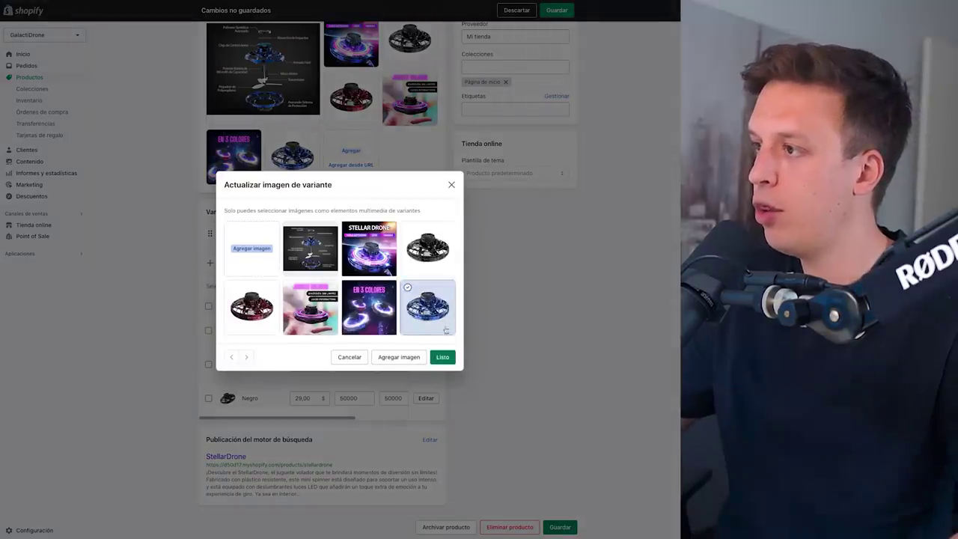
left_click(443, 357)
left_click(244, 399)
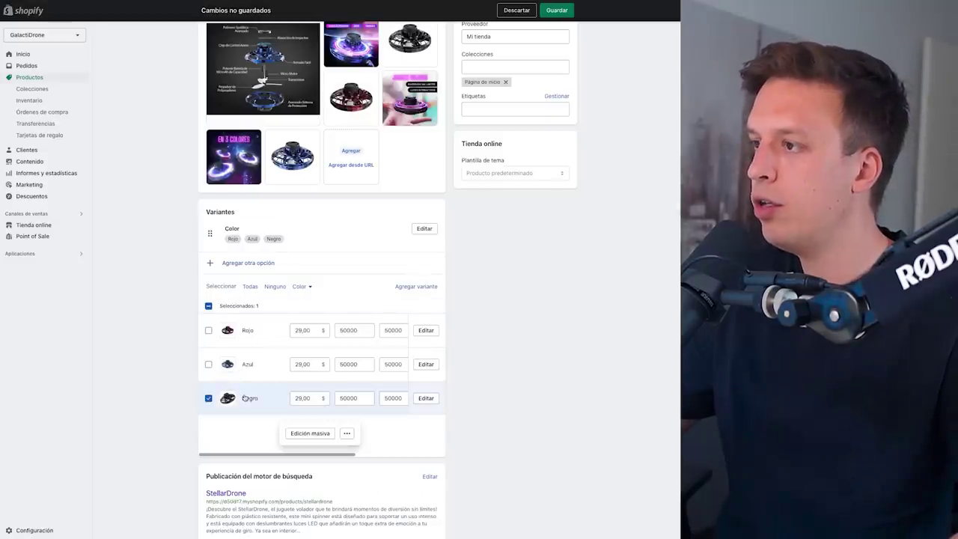
left_click(228, 399)
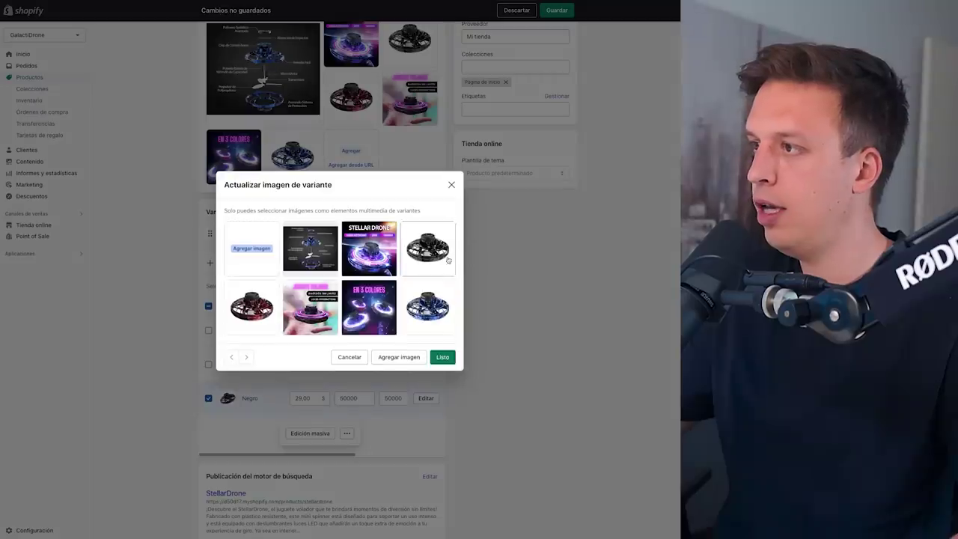
left_click(428, 262)
left_click(442, 358)
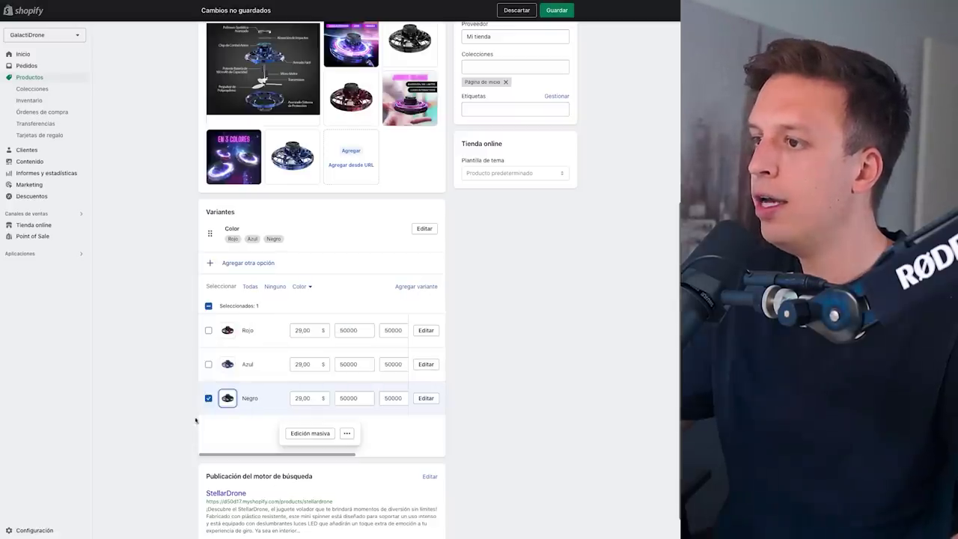
left_click(208, 399)
- Order the media EN 3 COLORES, STELLAR DRONE, pink hand image, then save with Guardar
scroll(338, 206, "up", 4)
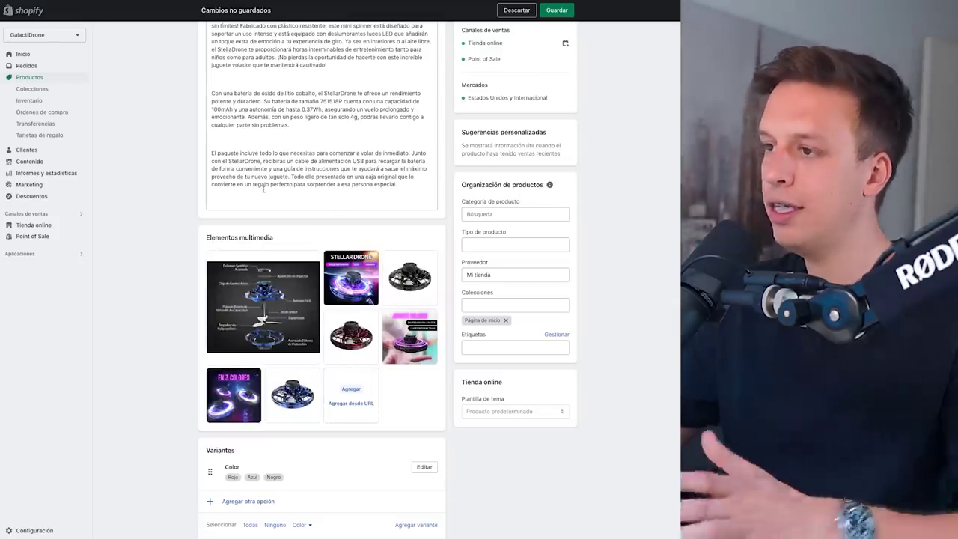
left_click_drag(352, 278, 274, 311)
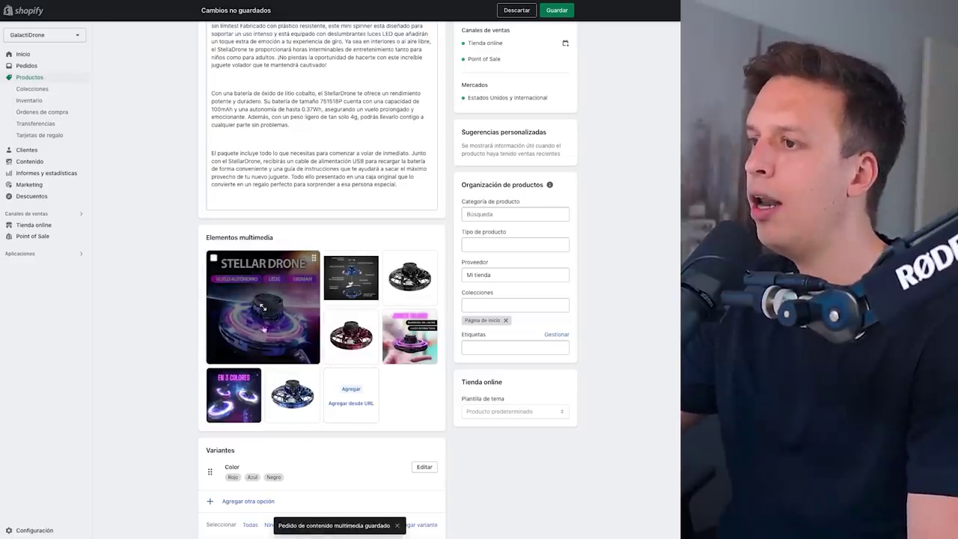
left_click_drag(235, 385, 246, 277)
left_click_drag(233, 395, 411, 279)
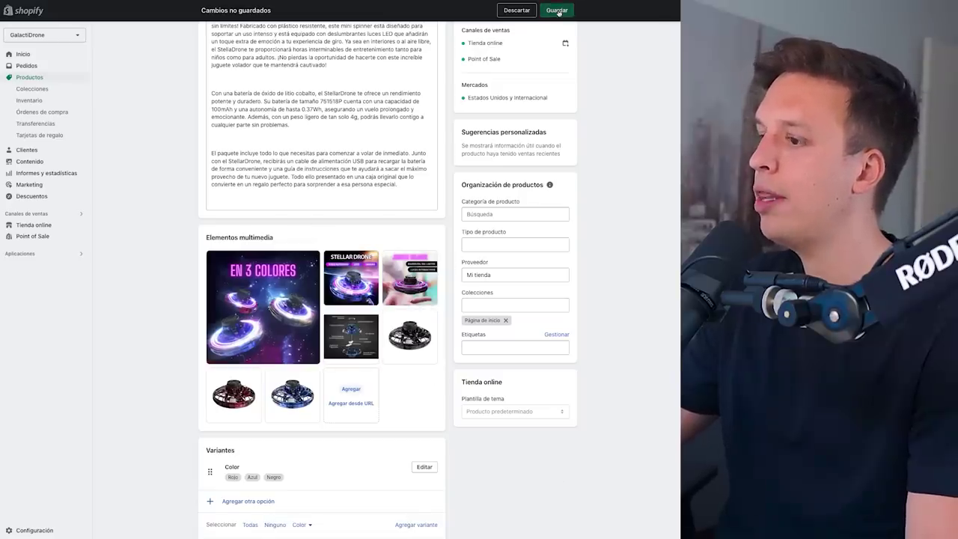
left_click(558, 11)
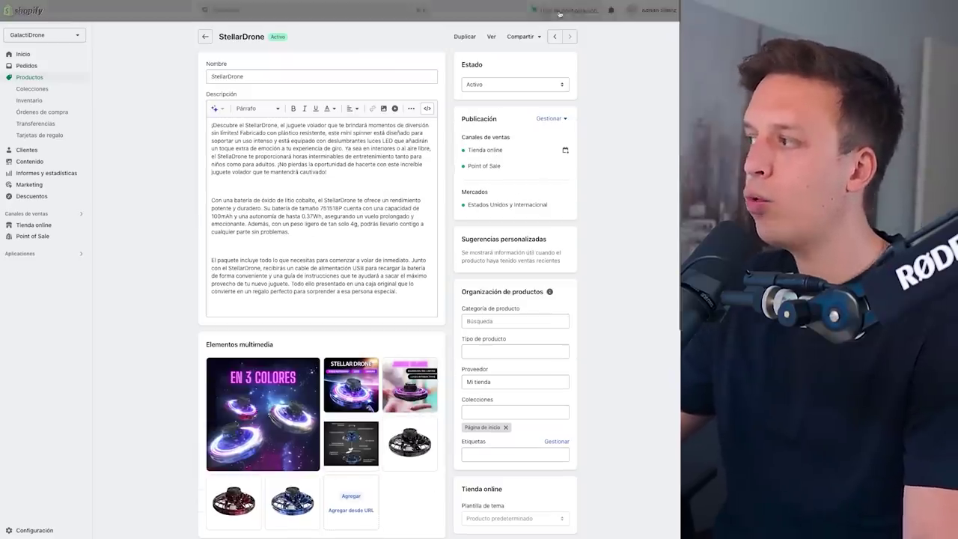
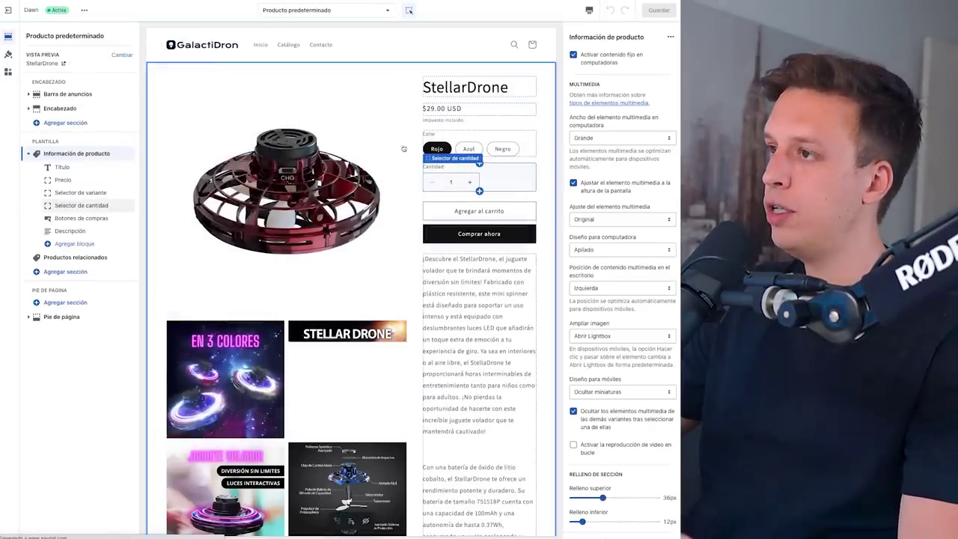
- Switch the StellarDrone preview via Azul to the black Negro variant and scroll the description
left_click(469, 151)
left_click(468, 149)
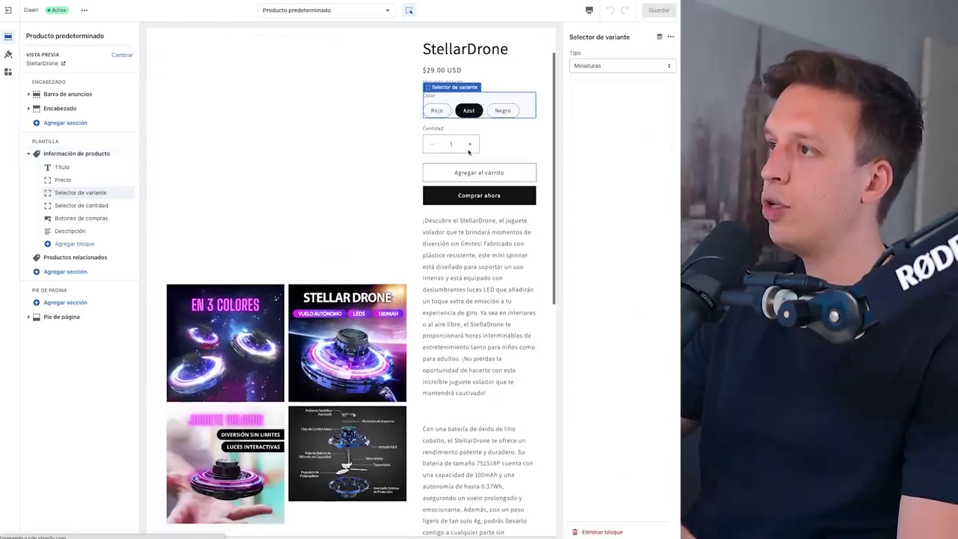
left_click(502, 111)
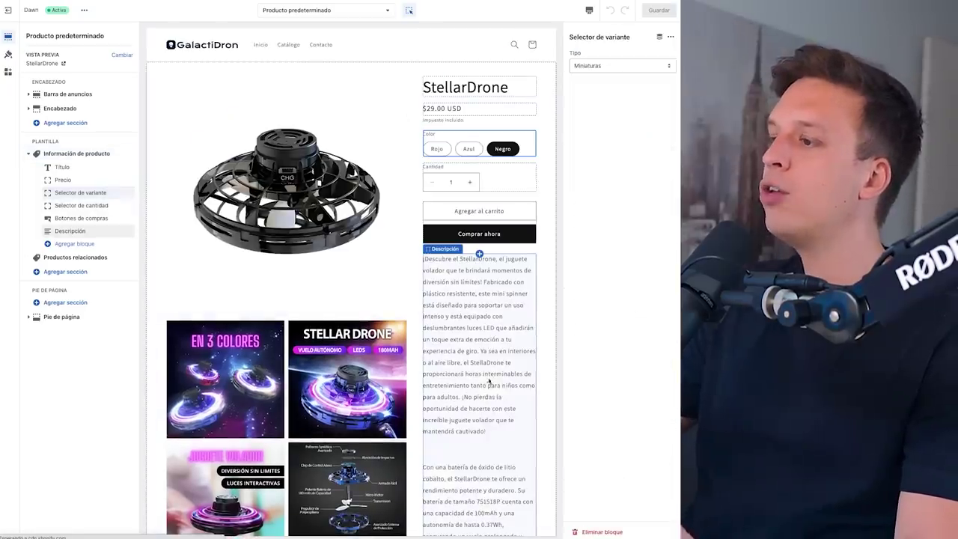
scroll(492, 400, "down", 2)
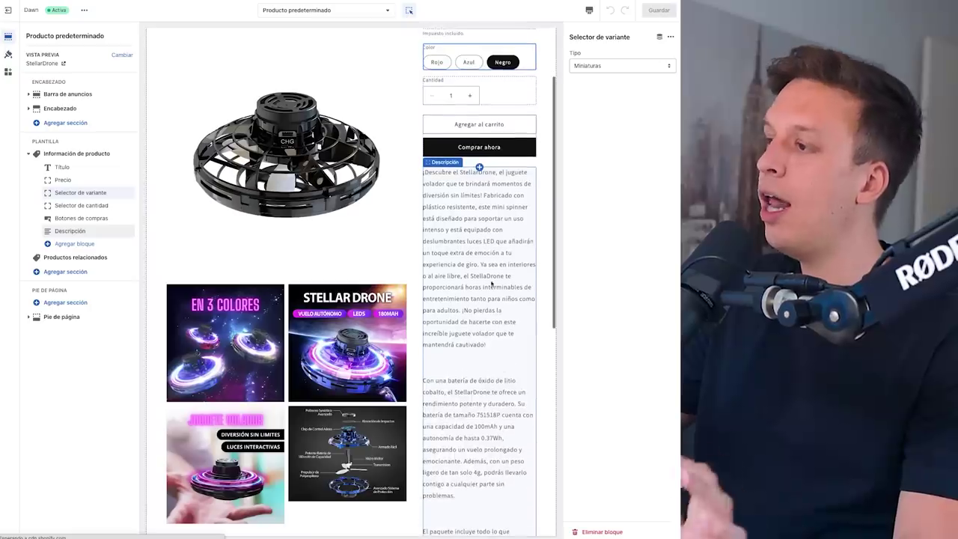
scroll(514, 338, "down", 2)
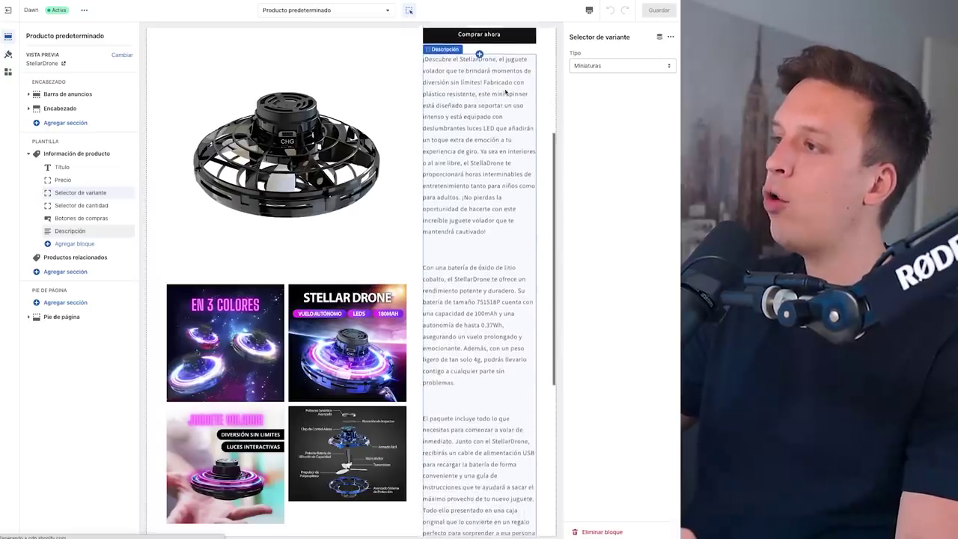
scroll(514, 118, "up", 1)
scroll(513, 150, "up", 2)
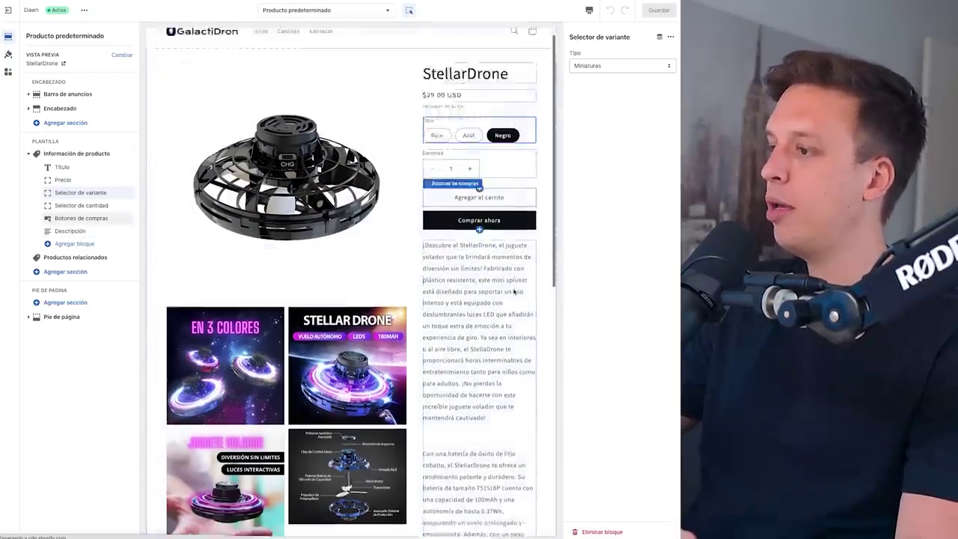
scroll(509, 225, "down", 2)
scroll(505, 295, "up", 2)
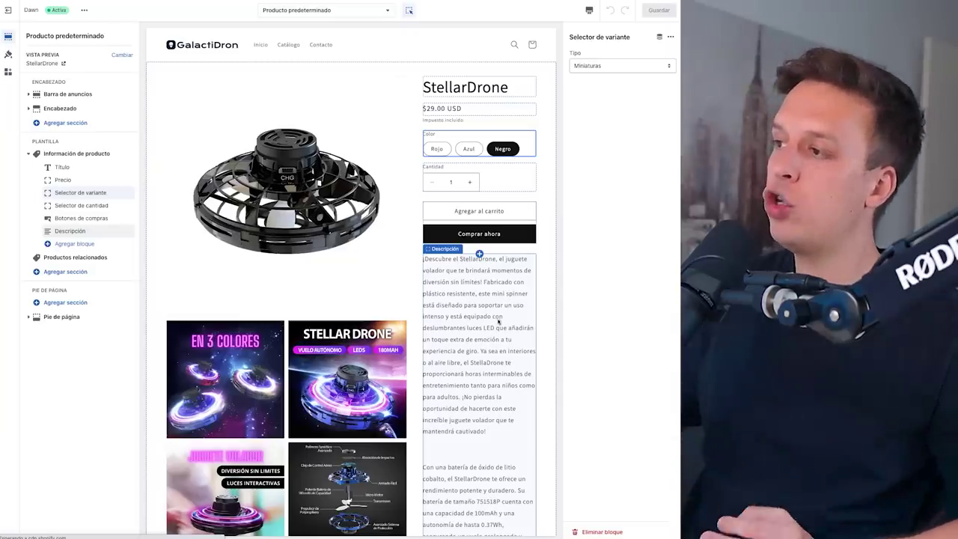
mouse_move(476, 533)
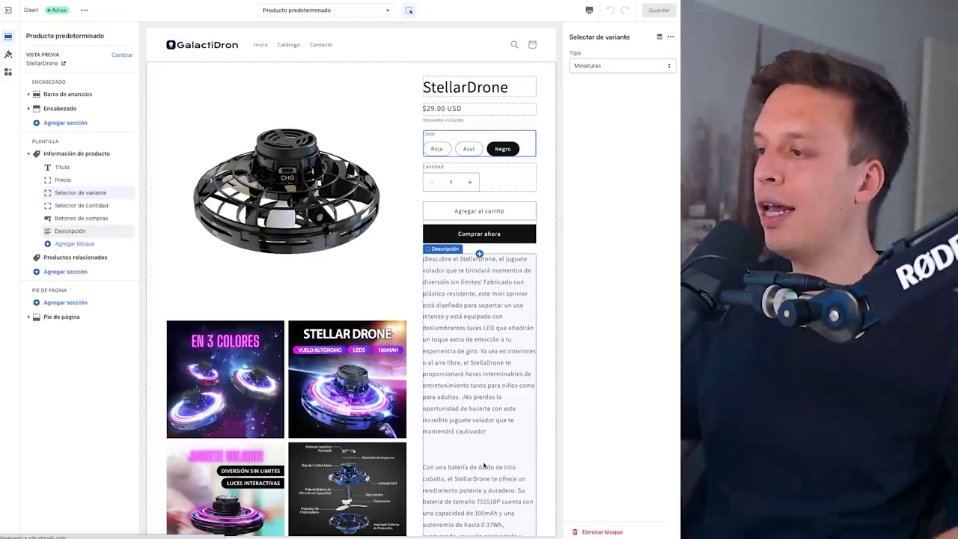
scroll(472, 442, "down", 3)
scroll(467, 431, "down", 4)
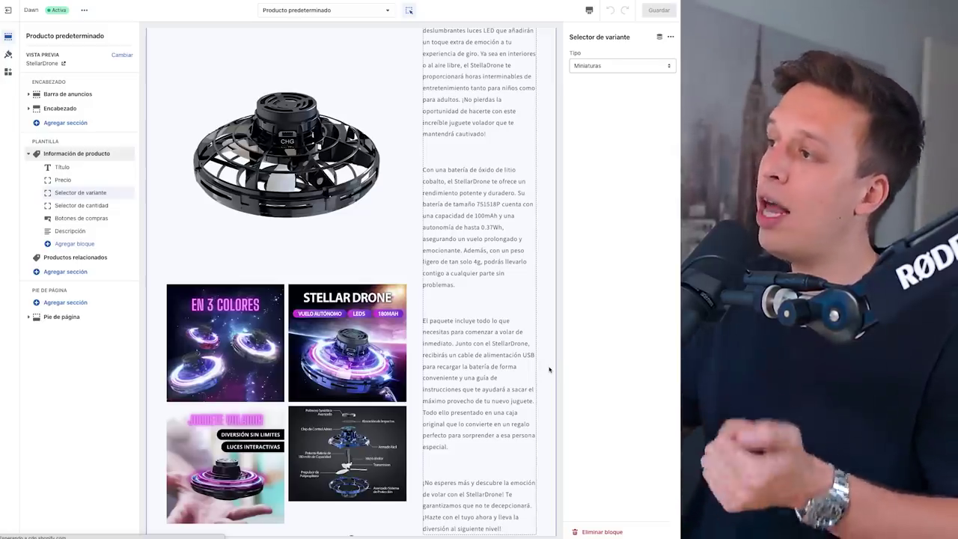
scroll(490, 331, "up", 3)
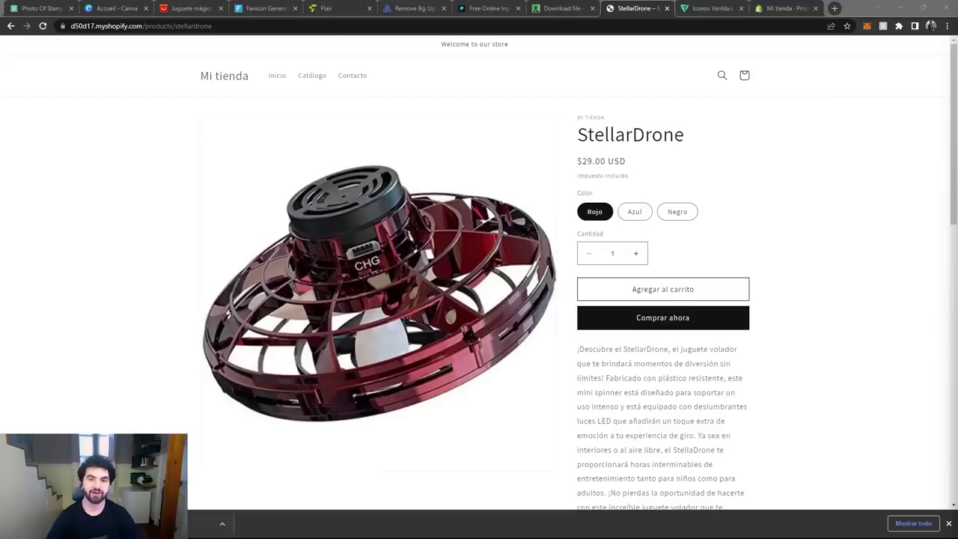
- Read through the StellarDrone description on the live product page, then go to the Canva home page
scroll(813, 242, "down", 3)
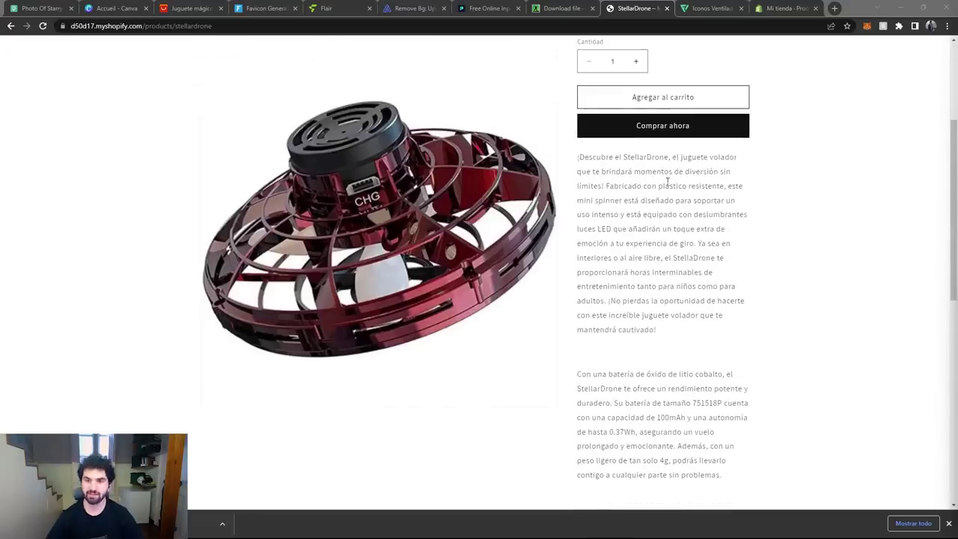
left_click_drag(577, 159, 687, 336)
scroll(758, 194, "down", 4)
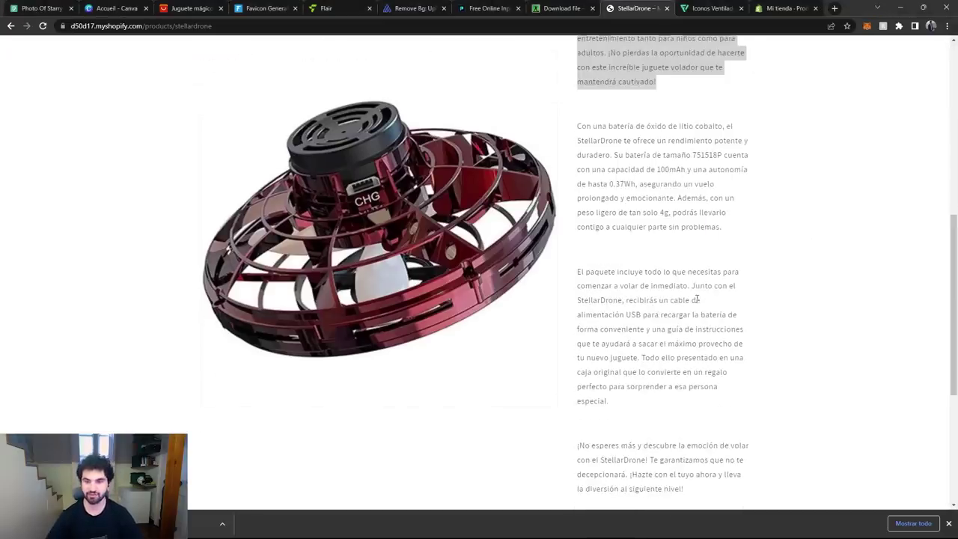
scroll(698, 193, "up", 4)
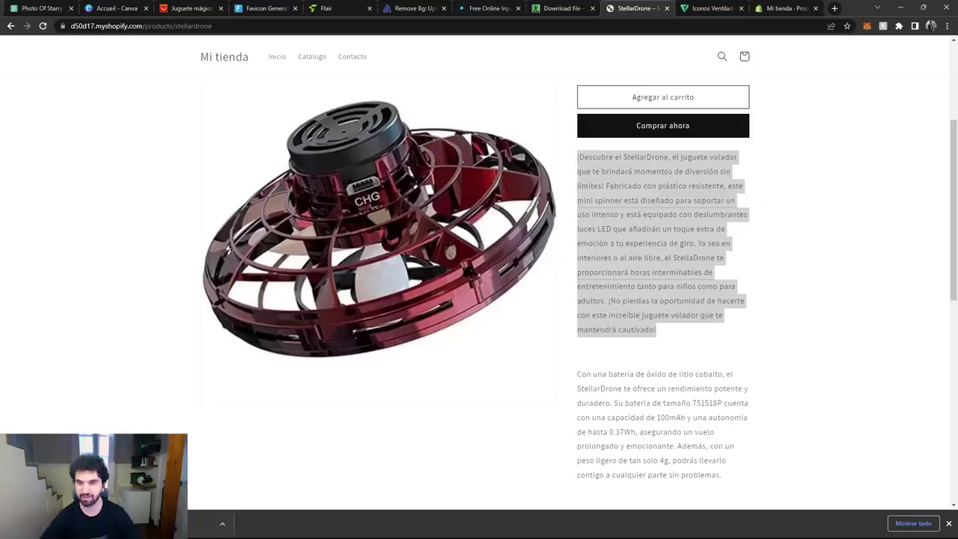
left_click(693, 173)
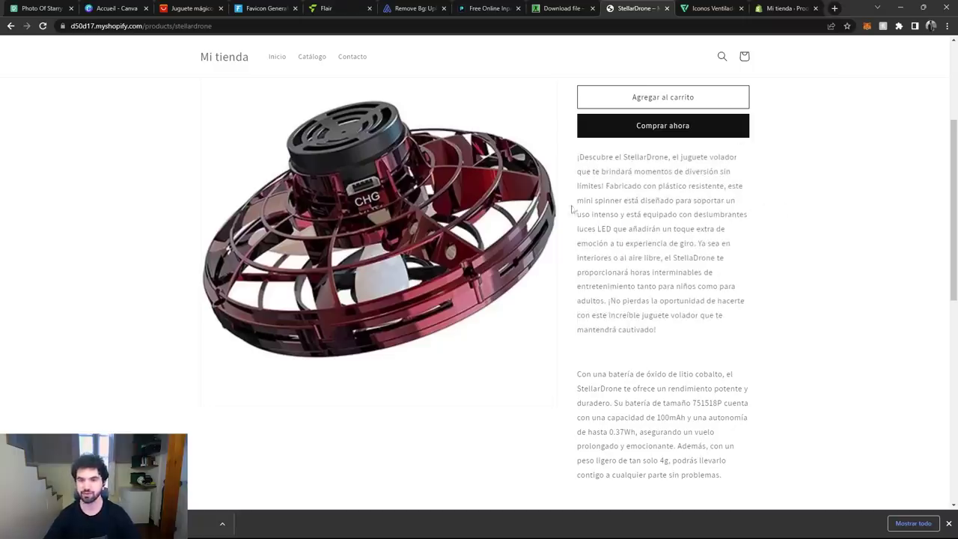
left_click_drag(584, 154, 712, 313)
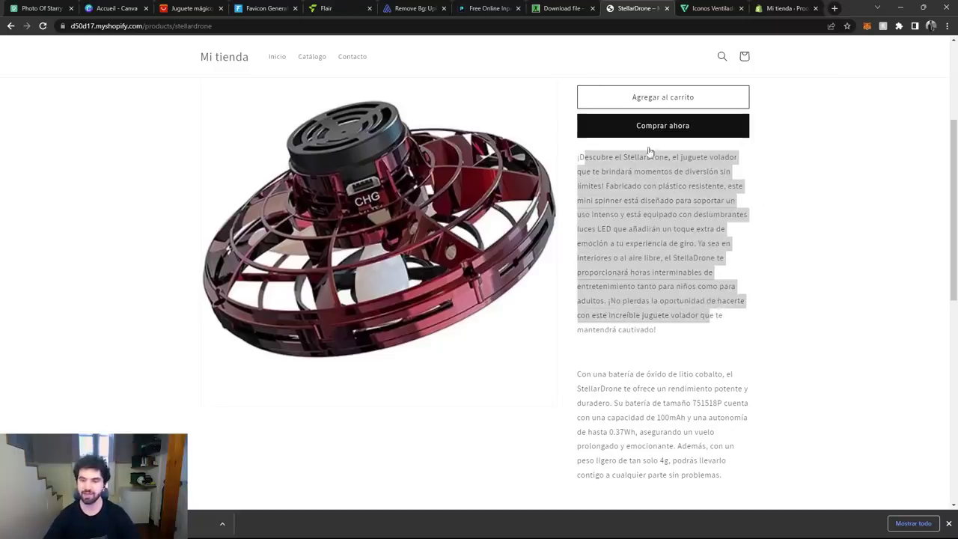
left_click(680, 182)
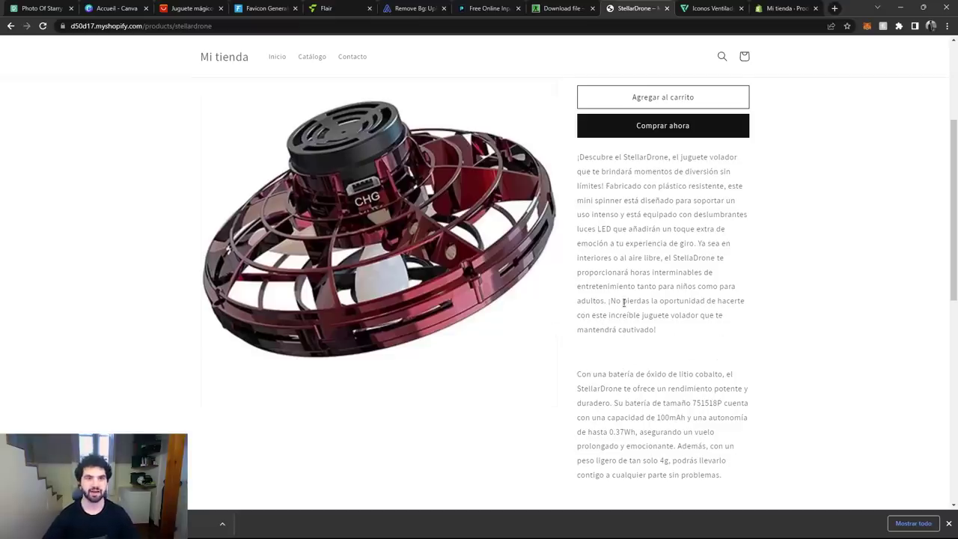
left_click(117, 7)
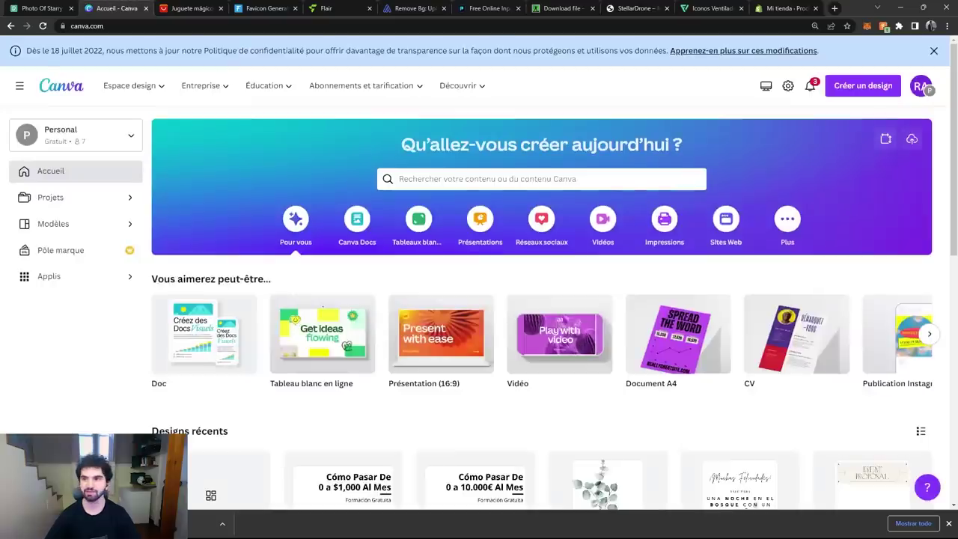
- Create a Dimension personnalisée design with Largeur 1200 and Hauteur 400 px
left_click(853, 86)
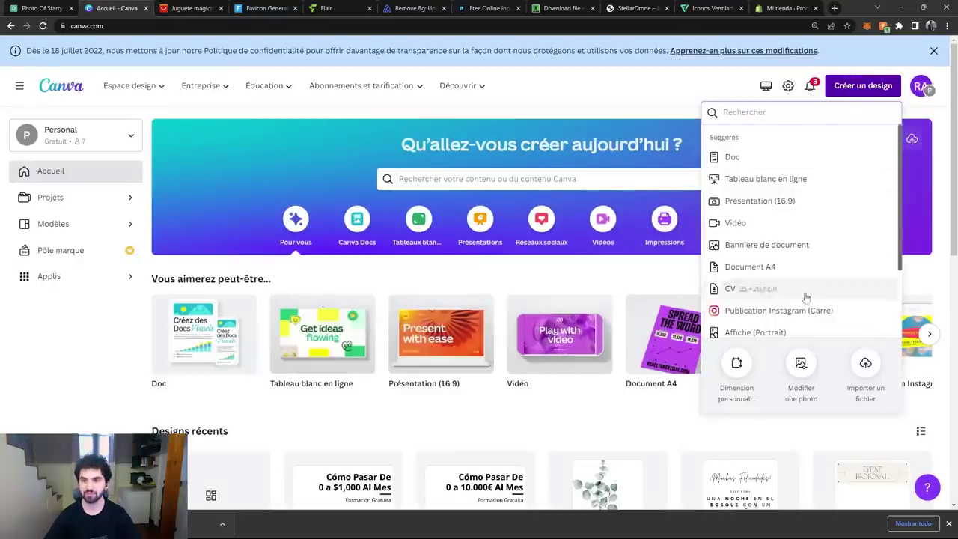
scroll(824, 251, "down", 1)
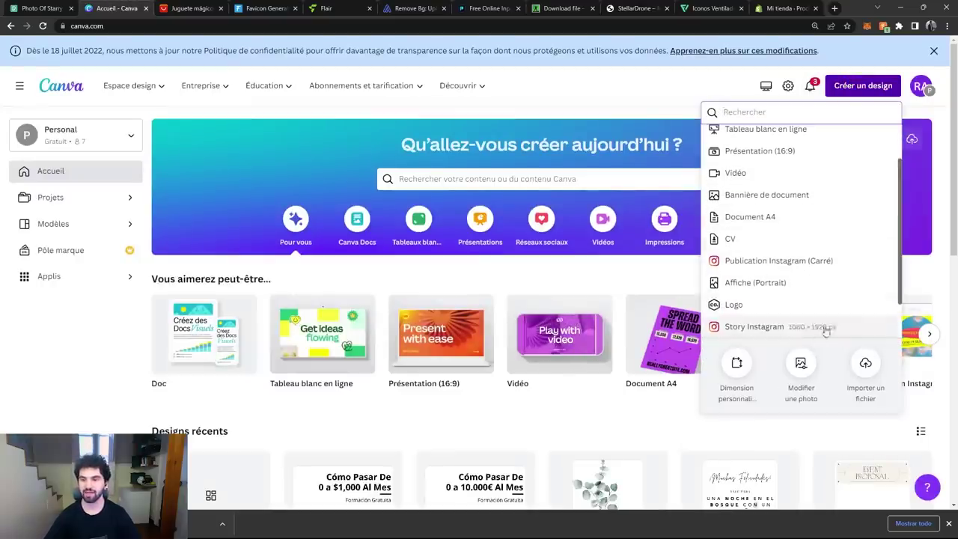
left_click(737, 367)
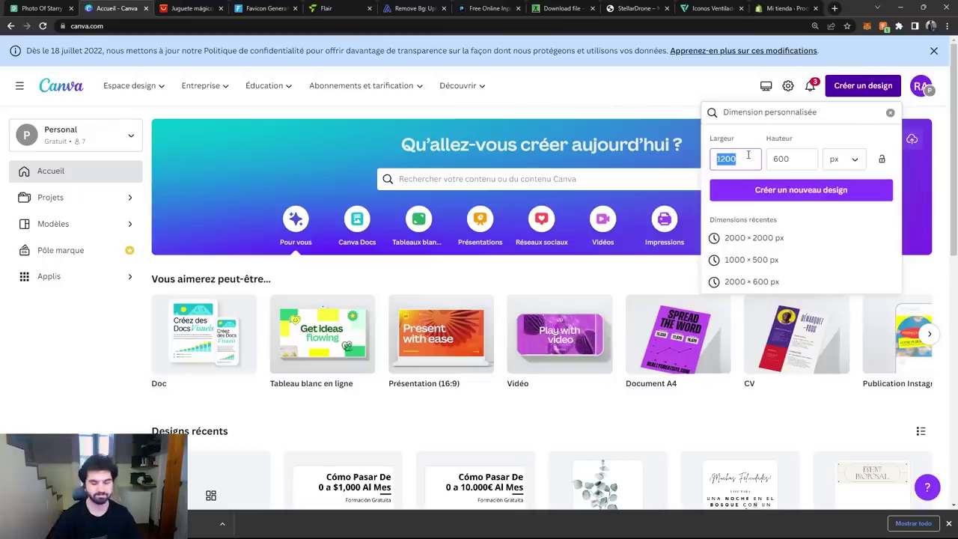
type("900")
left_click(793, 159)
type("3")
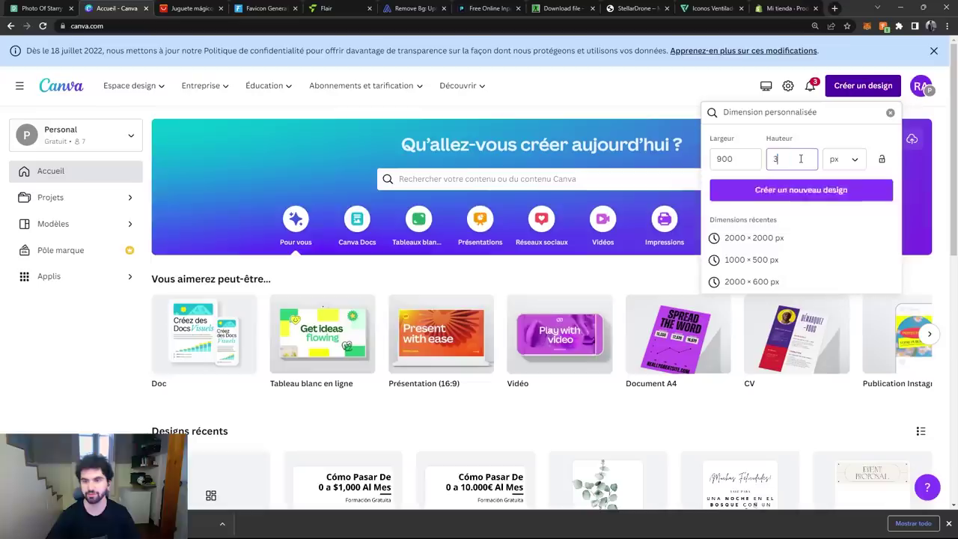
left_click(730, 160)
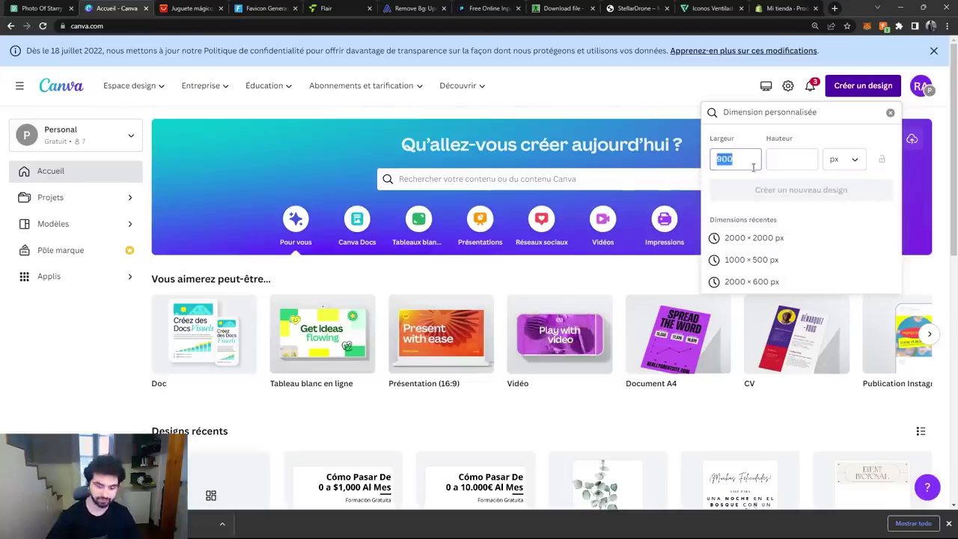
left_click(788, 154)
type("400")
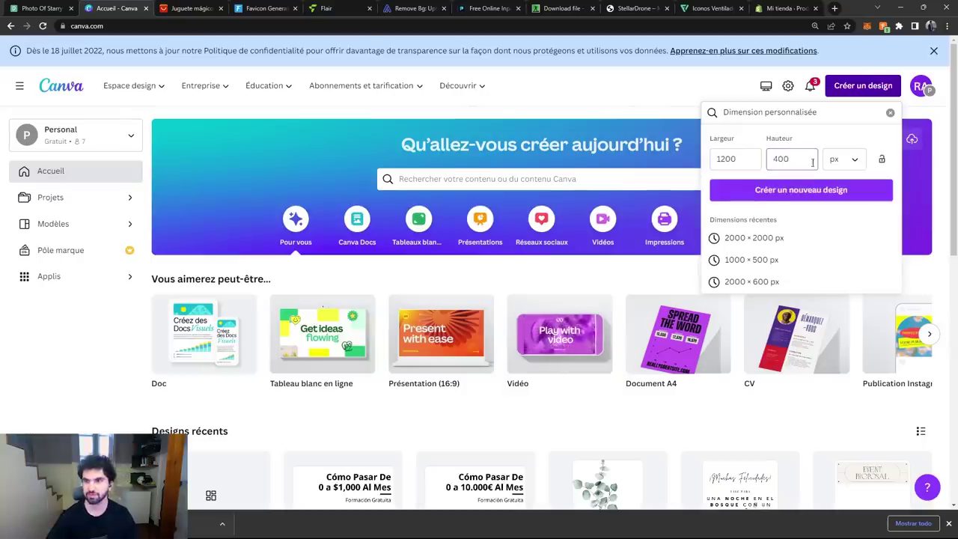
left_click(789, 192)
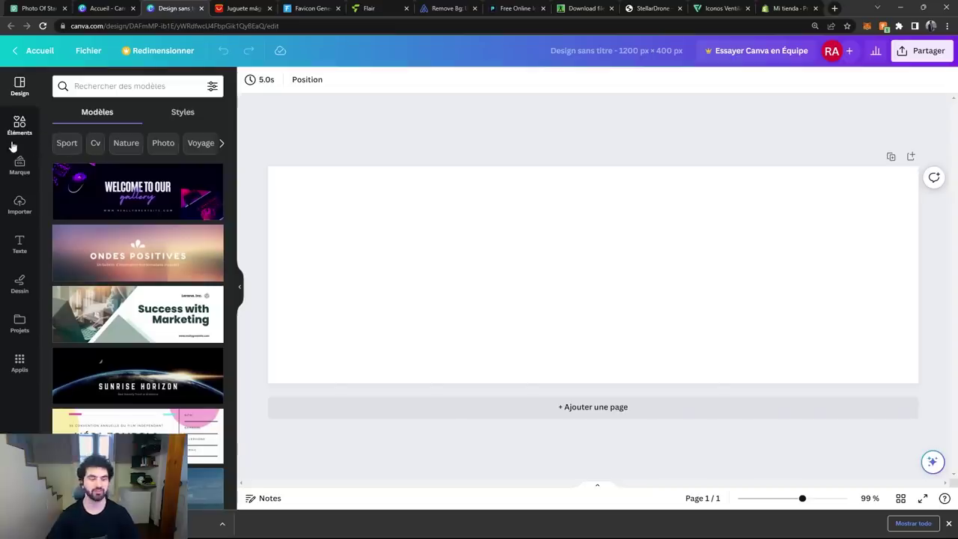
- Place the uploaded fan image on the banner, shrink it and rotate it 45°
left_click(15, 204)
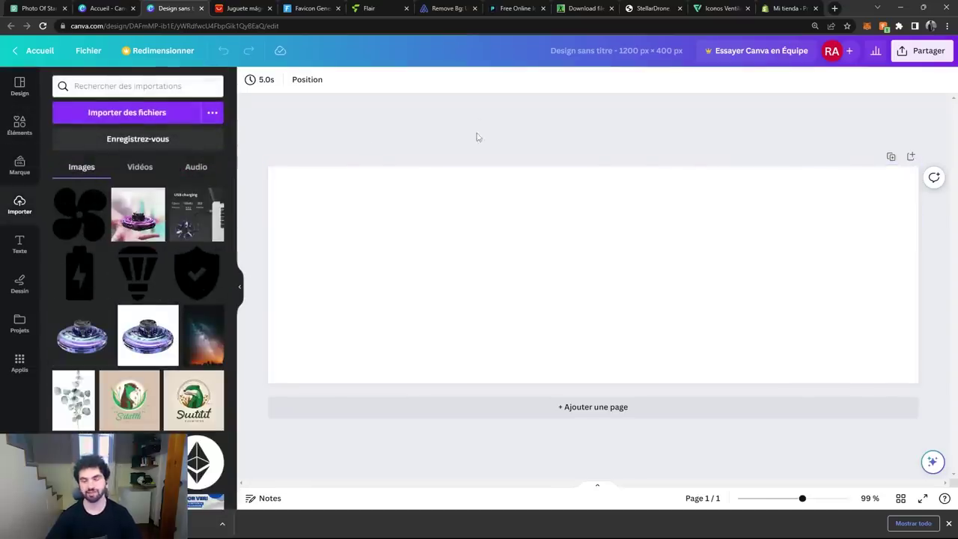
left_click_drag(100, 232, 390, 215)
left_click_drag(447, 183, 396, 233)
left_click_drag(368, 262, 395, 248)
left_click_drag(386, 318, 335, 307)
left_click_drag(397, 263, 395, 241)
left_click(525, 193)
- Add a subtitle reading 'HELICE POTENTE' and move it just below the fan
left_click(20, 243)
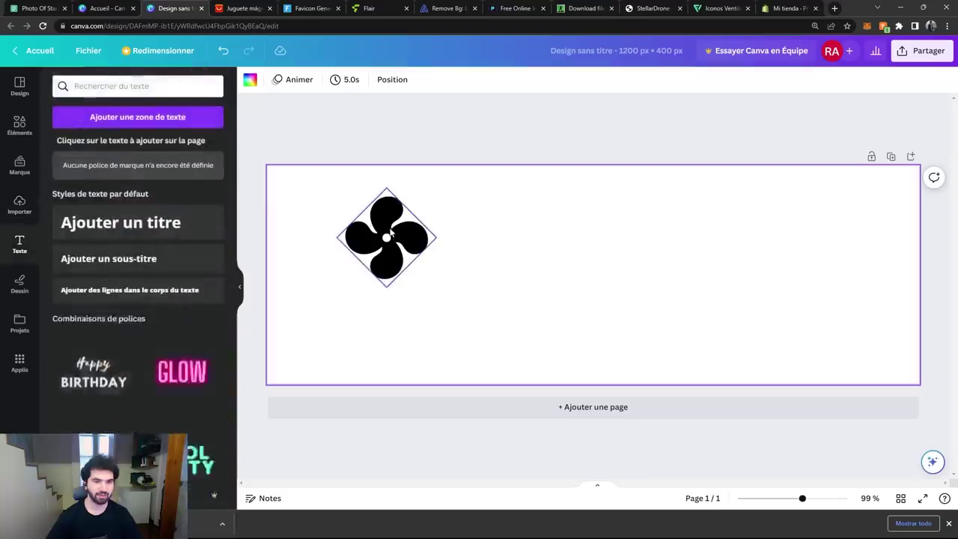
left_click(132, 259)
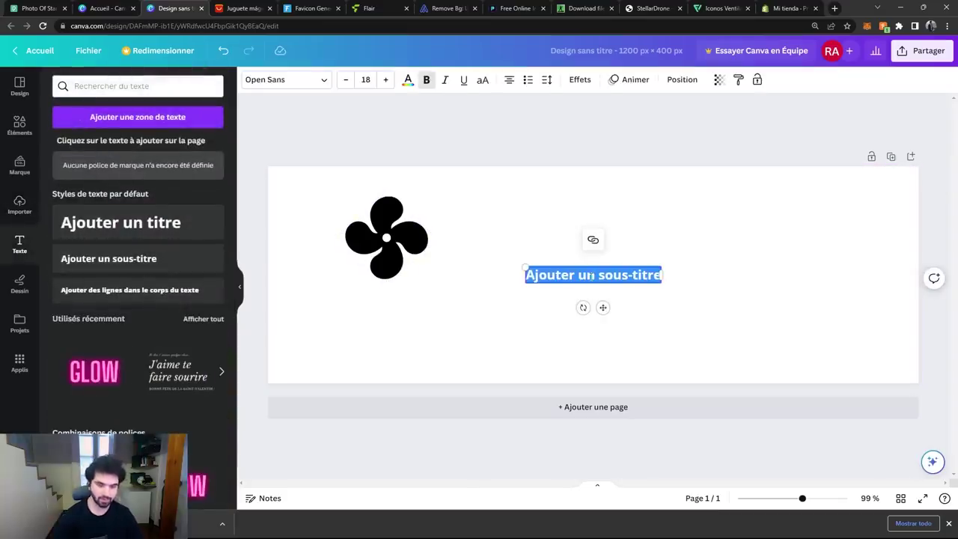
key("BackSpace")
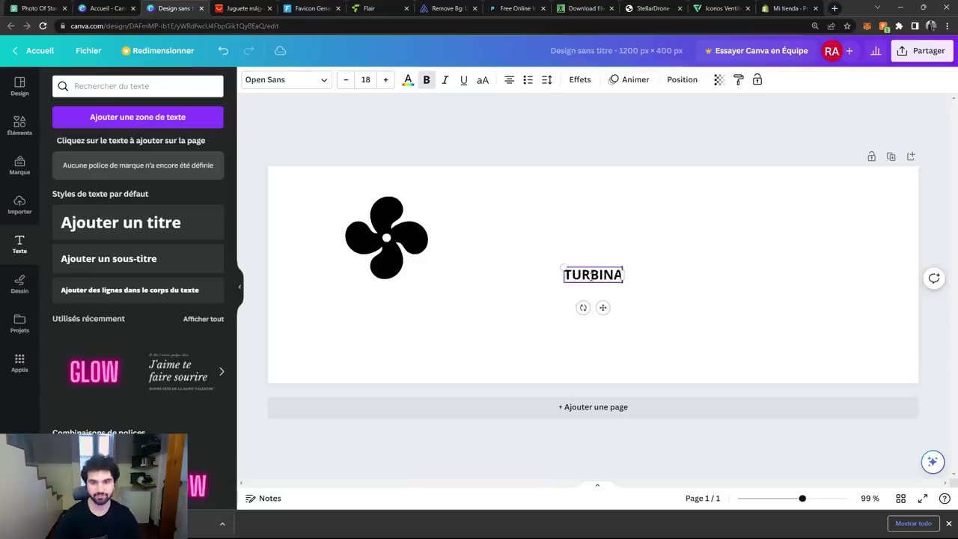
double_click(592, 275)
type("HELICE POTENTE")
left_click(455, 283)
left_click(599, 281)
key("Escape")
left_click_drag(599, 292, 392, 312)
- Keep the caption bold, set its Interligne to 1.07, and enlarge it under the fan
left_click(427, 80)
left_click(427, 80)
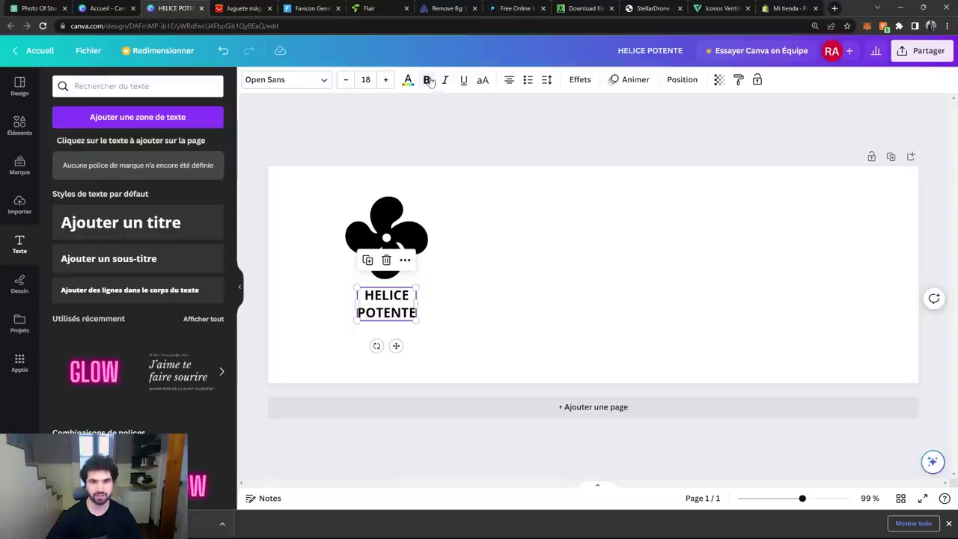
left_click(546, 79)
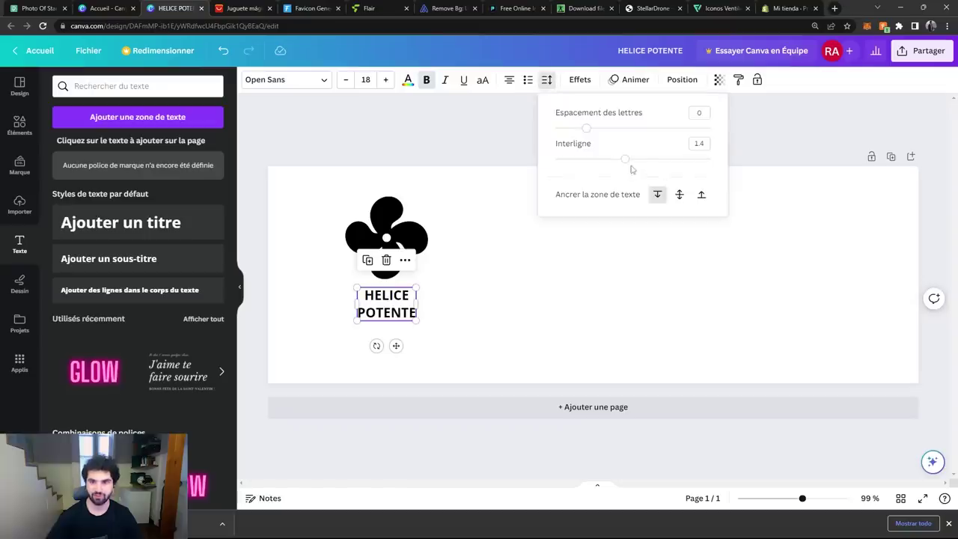
left_click_drag(619, 166, 600, 165)
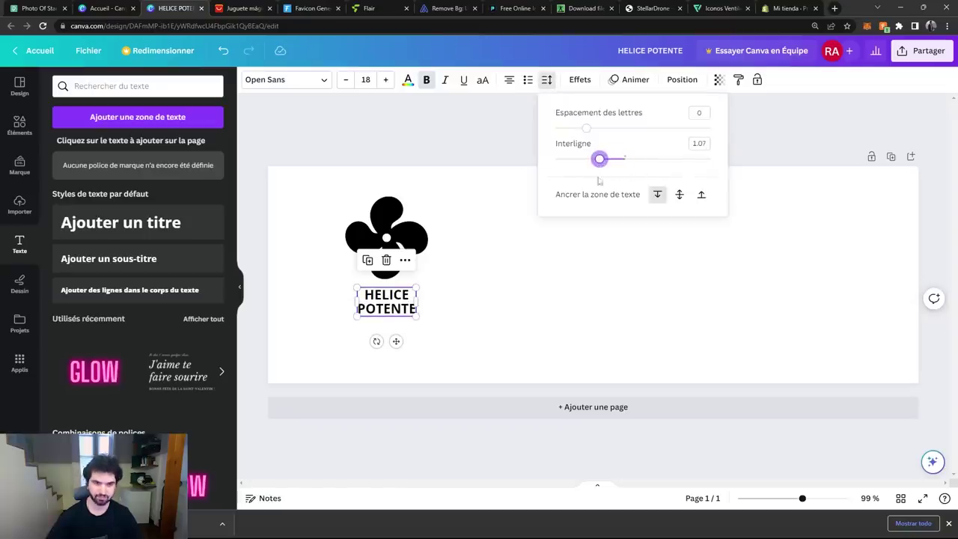
left_click(469, 321)
left_click(416, 315)
mouse_move(416, 315)
left_mouse_down()
mouse_move(482, 344)
mouse_move(400, 323)
left_mouse_up()
- Resize the fan to 140×140 and enlarge the caption text to size 30.6
left_click(404, 238)
left_click_drag(442, 237, 444, 237)
left_click(471, 295)
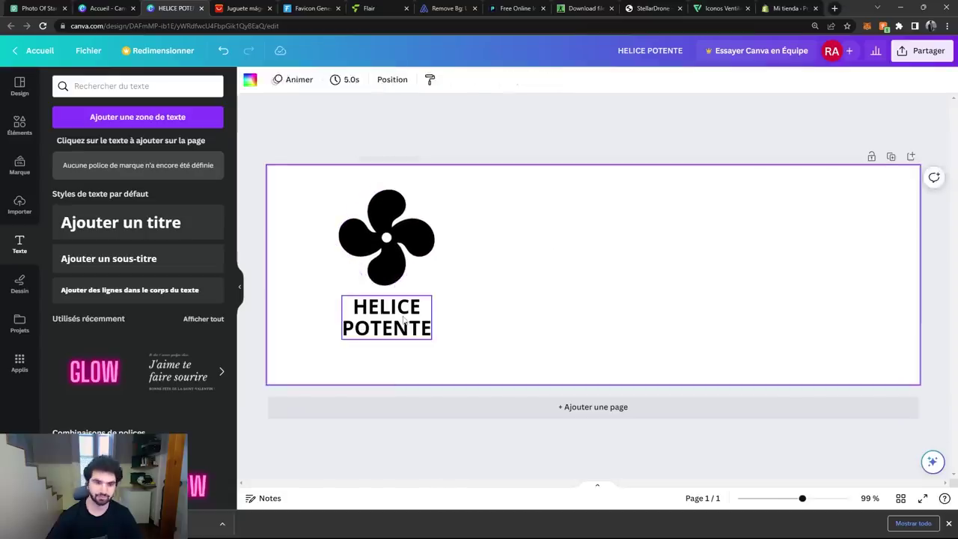
left_click(403, 321)
mouse_move(432, 339)
left_mouse_down()
mouse_move(417, 329)
mouse_move(445, 349)
left_mouse_up()
left_click(500, 295)
left_click(434, 339)
- Place the uploaded bulb image right of the propeller, sized 194×194 to match it
left_click(554, 218)
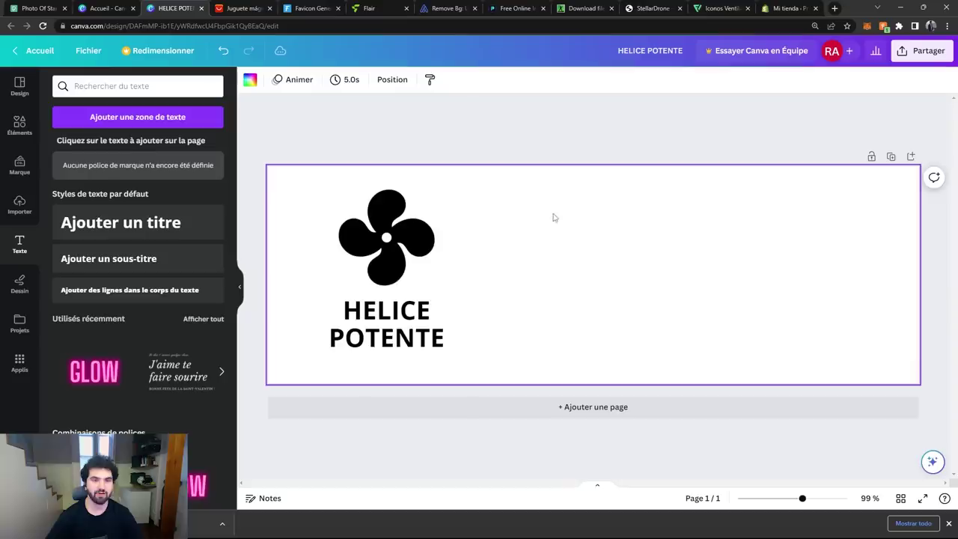
left_click(410, 238)
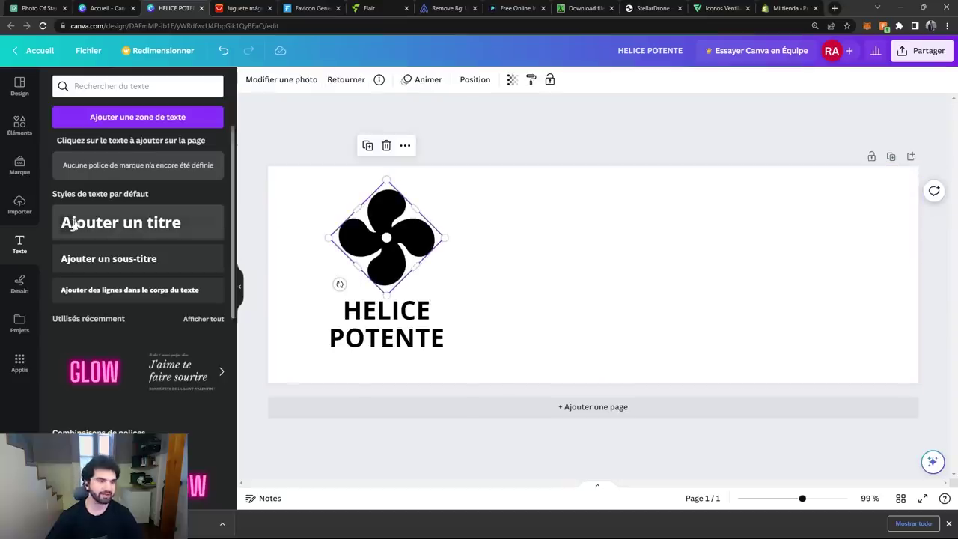
left_click(20, 204)
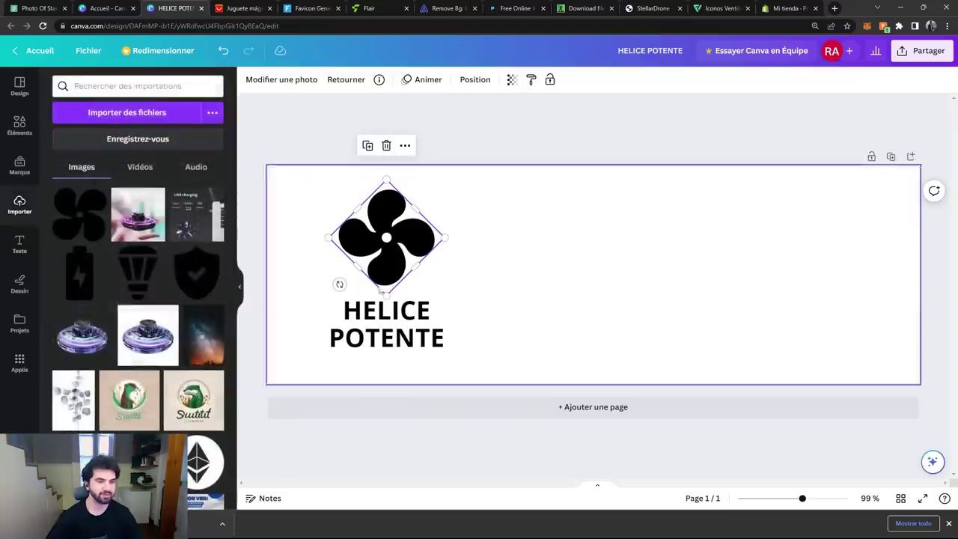
left_click_drag(137, 273, 552, 207)
left_click_drag(640, 182, 627, 197)
left_click_drag(576, 224, 390, 217)
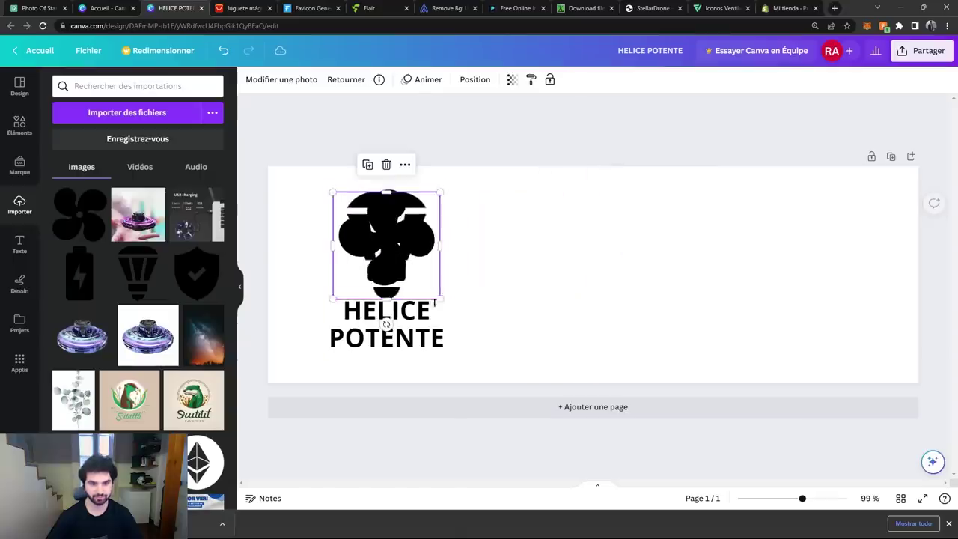
left_click_drag(441, 296, 434, 291)
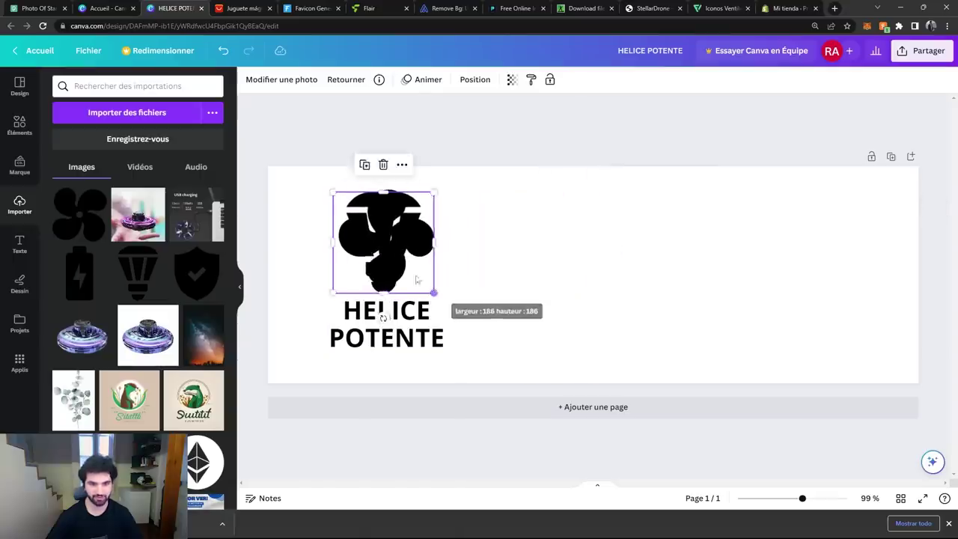
left_click_drag(433, 196, 434, 194)
left_click_drag(381, 224, 588, 226)
- Duplicate the HELICE POTENTE caption under the bulb and shrink the bulb slightly
left_click(405, 329)
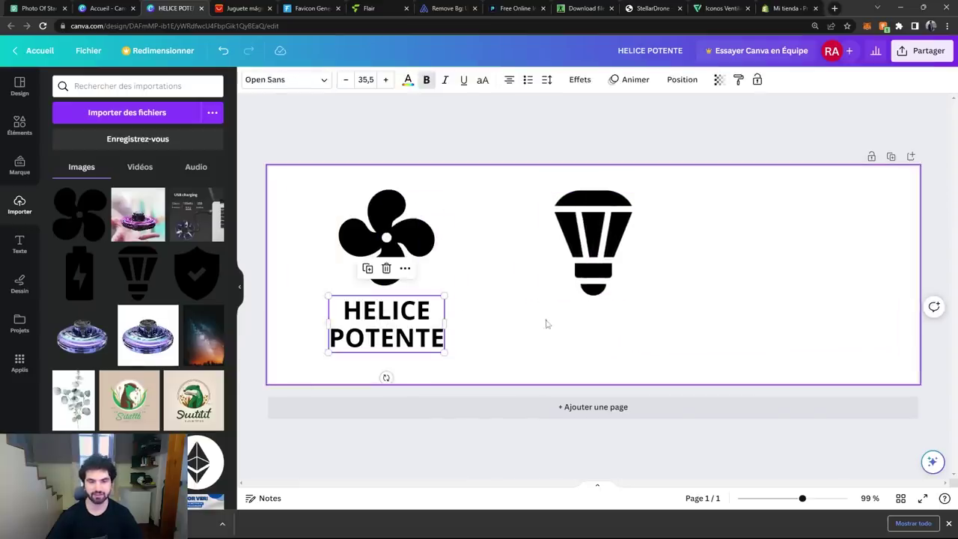
key("ctrl+d")
left_click_drag(436, 339, 616, 324)
left_click(593, 268)
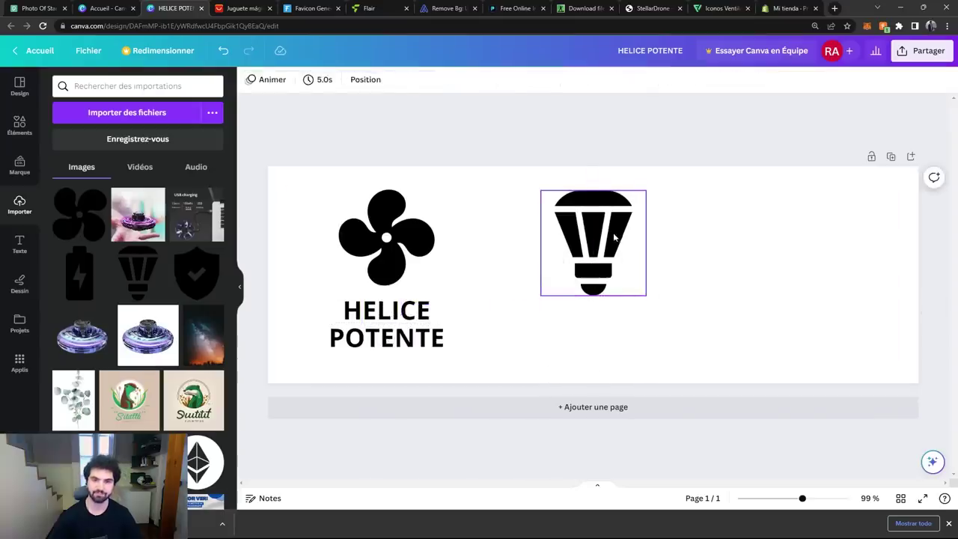
left_click(617, 239)
key("ctrl+z")
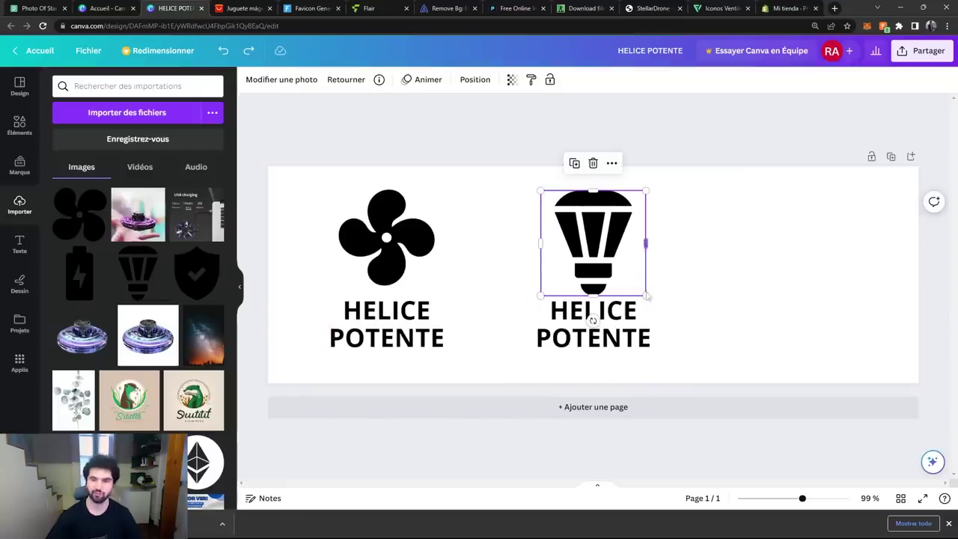
left_click_drag(645, 295, 621, 272)
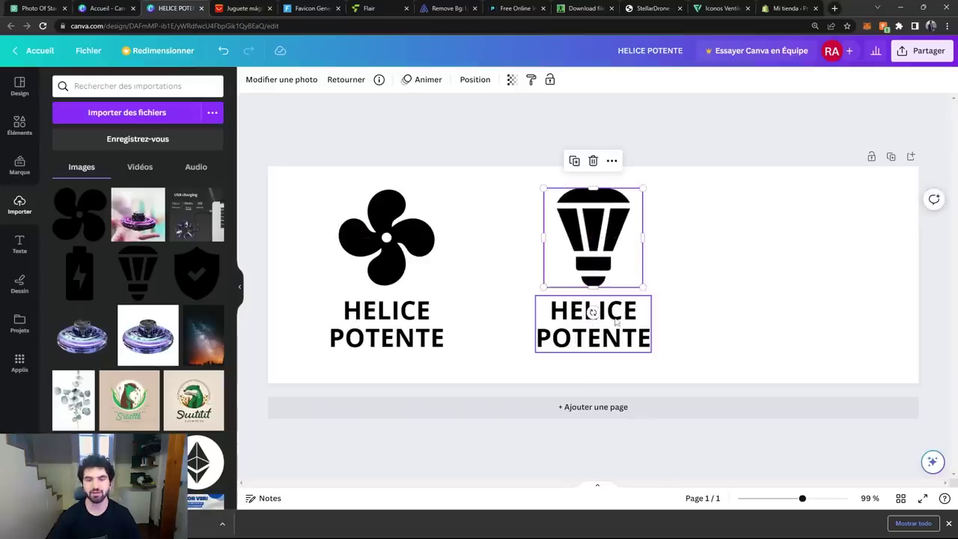
- Retype the copied caption as 'LEDS' / 'INTERACTIVOS' on two lines
left_click(615, 321)
double_click(598, 327)
type("LEDS")
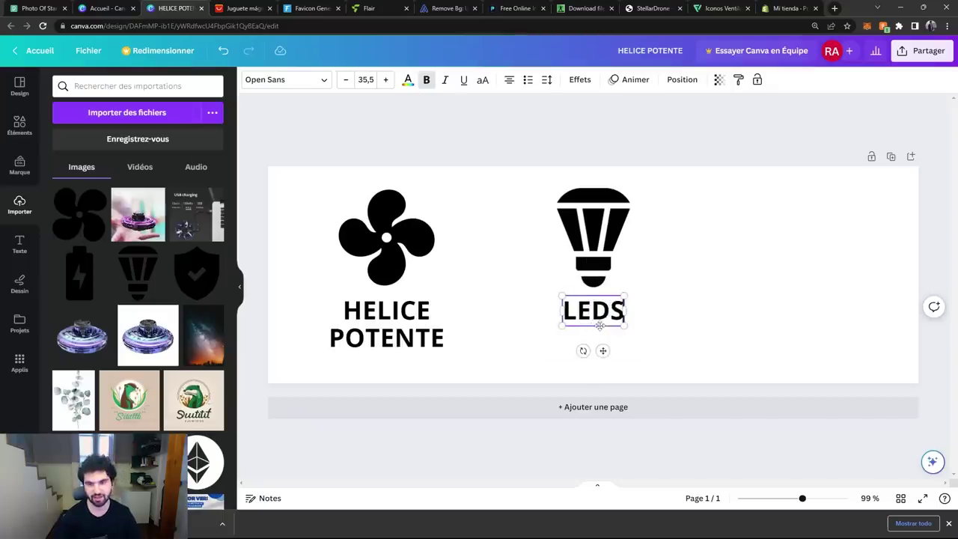
key("Return")
type("INTERACTIVOS")
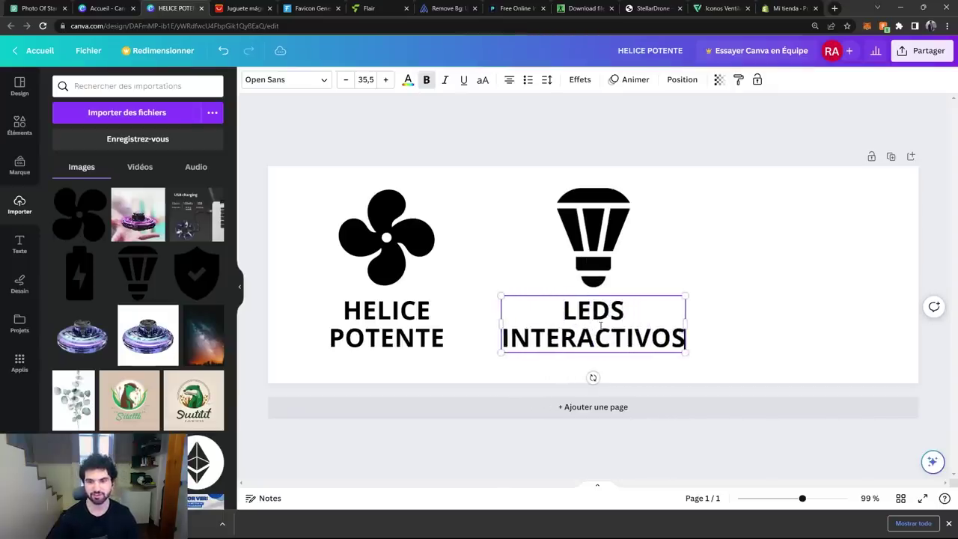
left_click(748, 230)
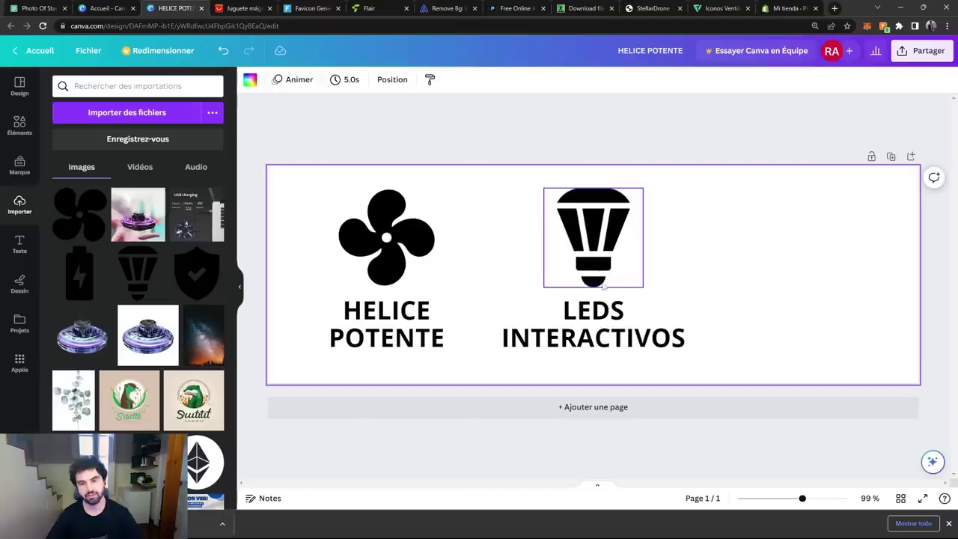
- Drag the shield image onto the right side of the banner
left_click(620, 341)
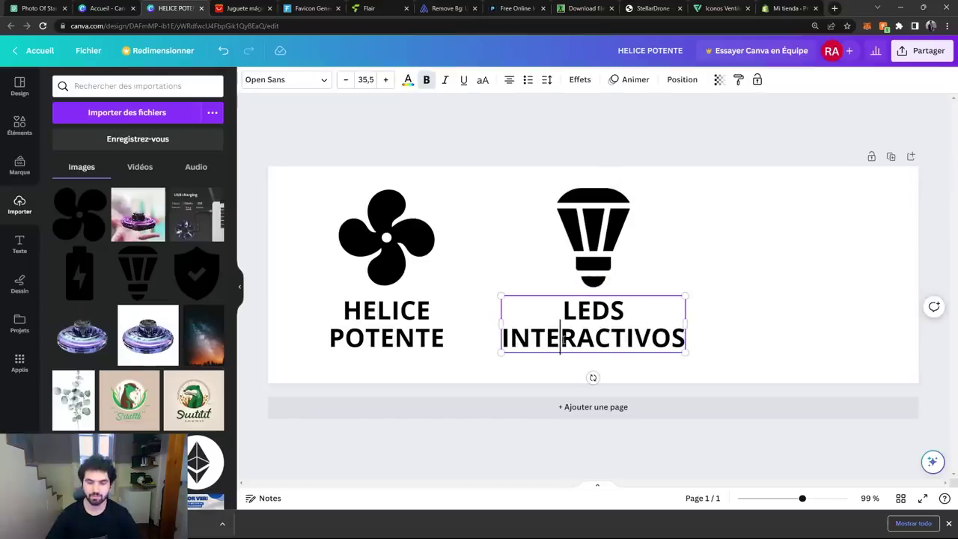
left_click(721, 252)
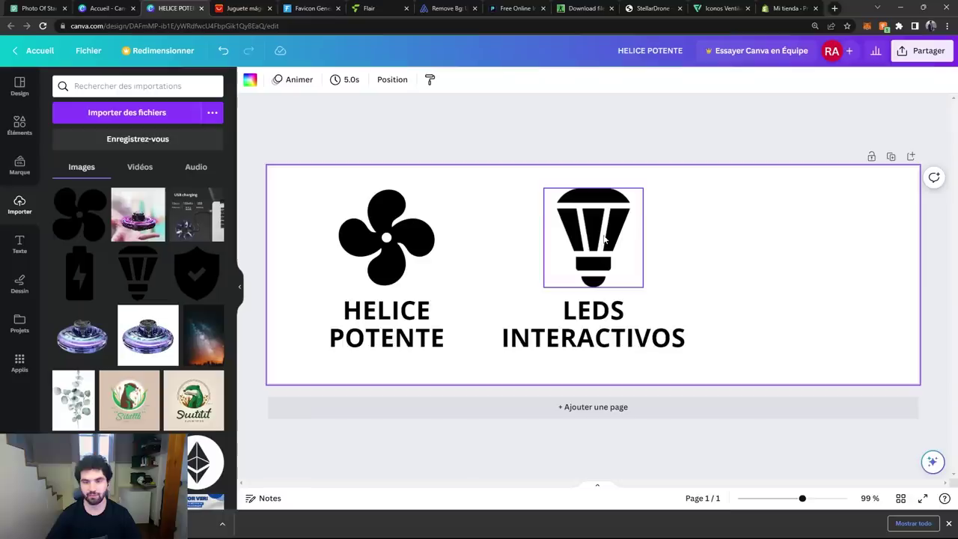
left_click_drag(201, 280, 768, 228)
- Resize the shield, move it right, and copy the LEDS INTERACTIVOS caption centred beneath it
left_click_drag(854, 316, 834, 296)
left_click_drag(834, 193, 838, 188)
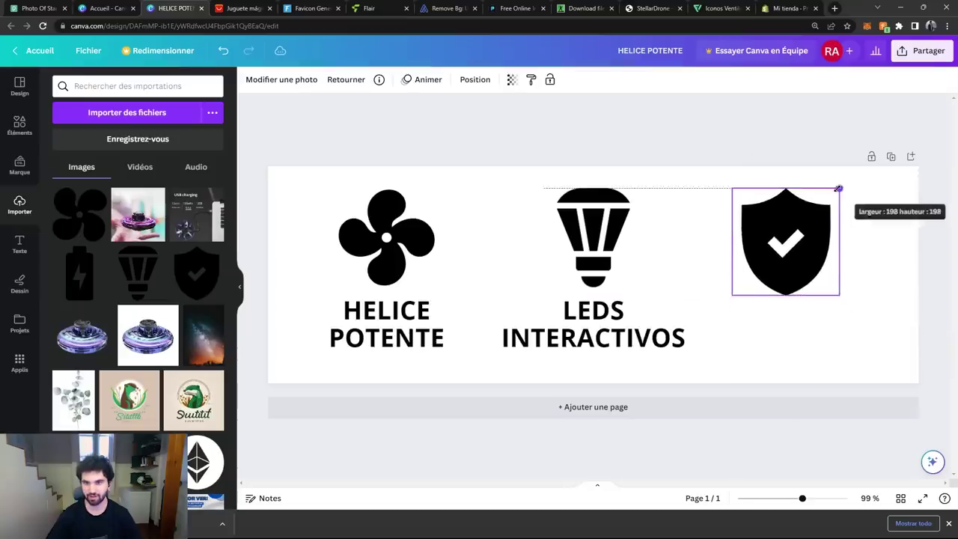
left_click_drag(809, 218, 830, 220)
left_click(634, 312)
left_click_drag(633, 312, 835, 323)
key("ctrl+z")
left_click(805, 271)
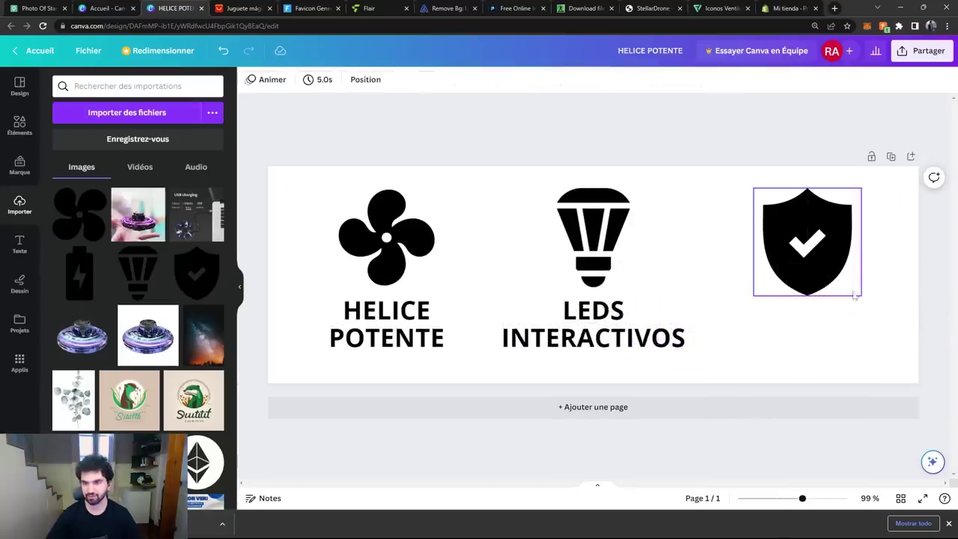
key("ctrl+z")
left_click(824, 273)
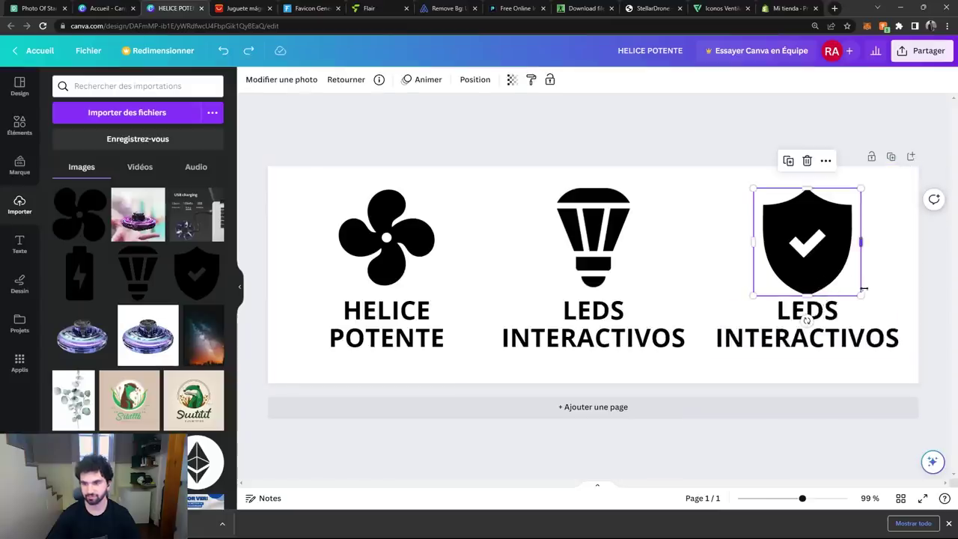
left_click_drag(812, 288, 833, 278)
- Retype the shield's caption as 'PLÁSTICO' / 'RESISTENTE' on two lines
double_click(801, 331)
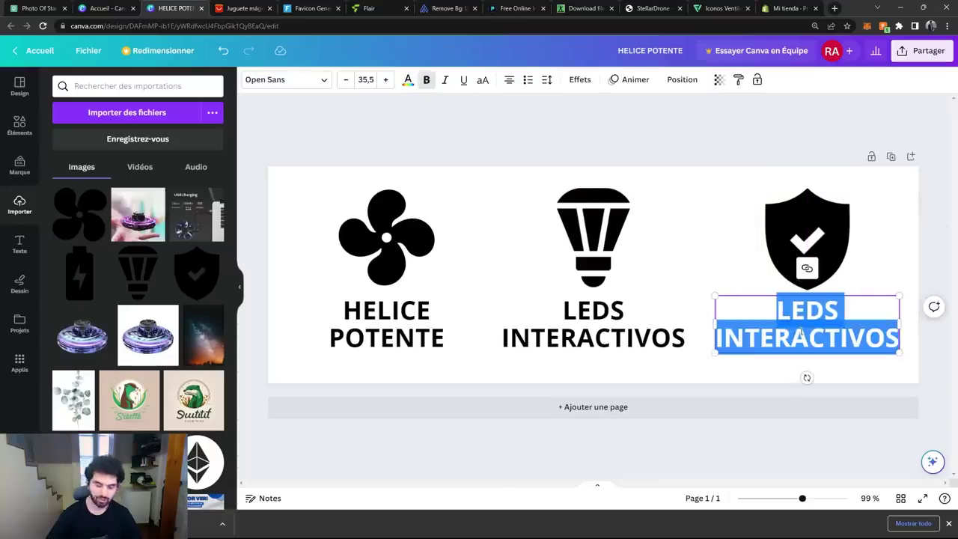
type("PAS")
key("BackSpace")
key("BackSpace")
type("K")
key("BackSpace")
type("LÁSTICO")
key("Return")
type("RESISTENTE")
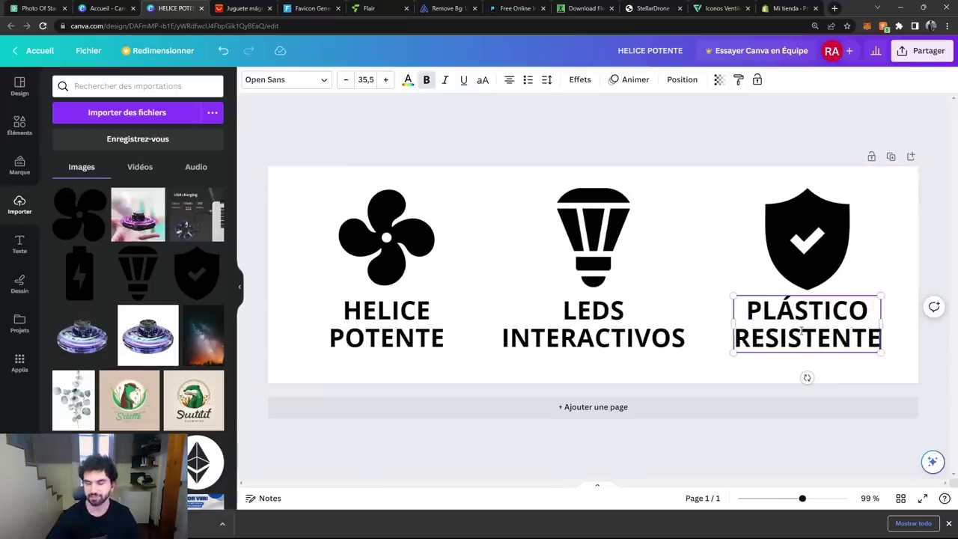
left_click(715, 259)
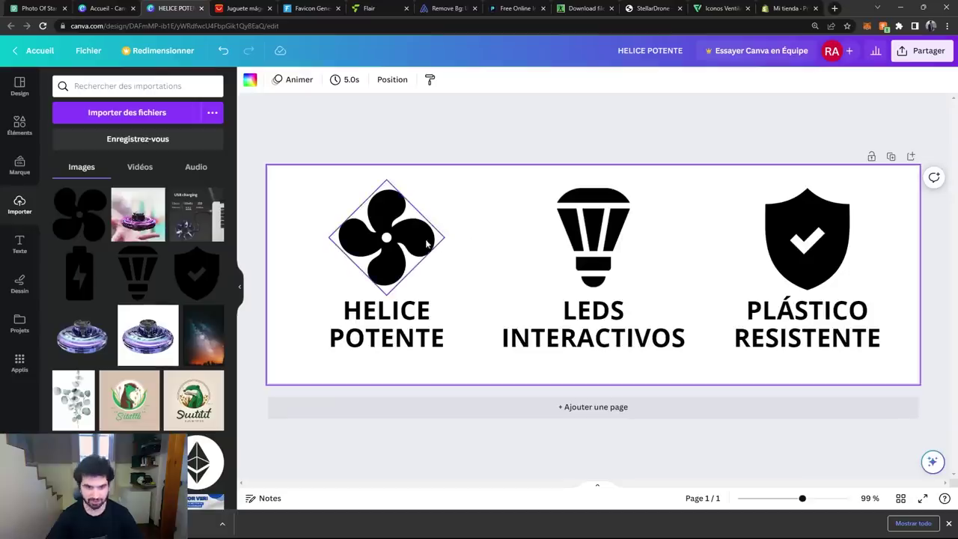
- Shrink the shield to 177×177, then scale all icons and captions together to 1200×375
left_click(796, 239)
left_click_drag(859, 289, 855, 284)
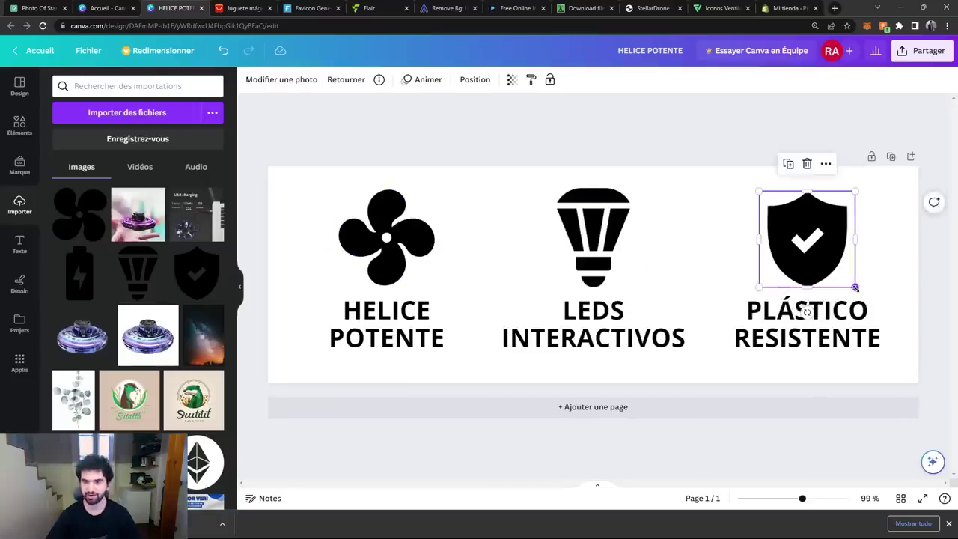
key("ctrl+a")
left_click_drag(881, 351, 919, 365)
left_click_drag(328, 364, 263, 384)
left_click(536, 119)
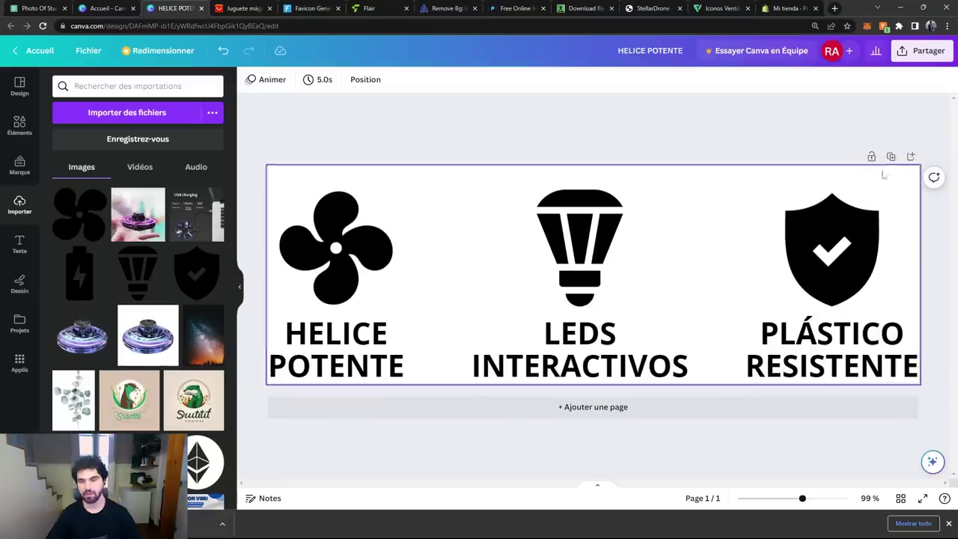
left_click_drag(256, 151, 866, 352)
left_click(929, 126)
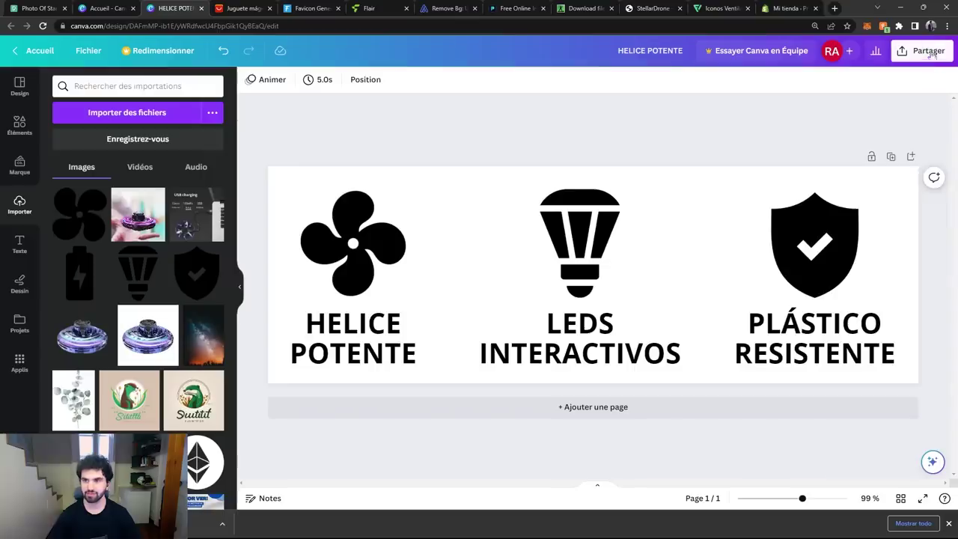
- Download the banner as a 1200 × 400 PNG named HELICE POTENTE into Downloads > Recursos
left_click(928, 51)
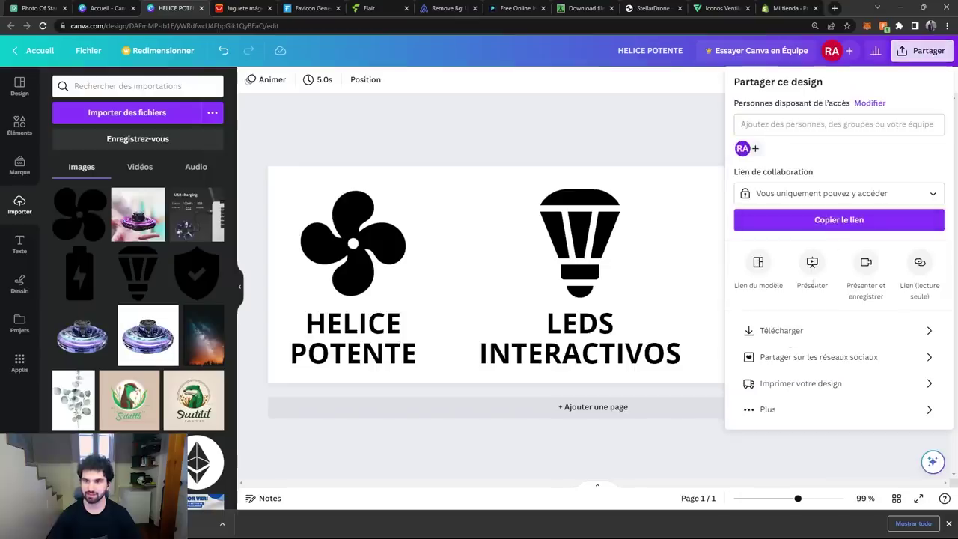
left_click(805, 330)
left_click(819, 255)
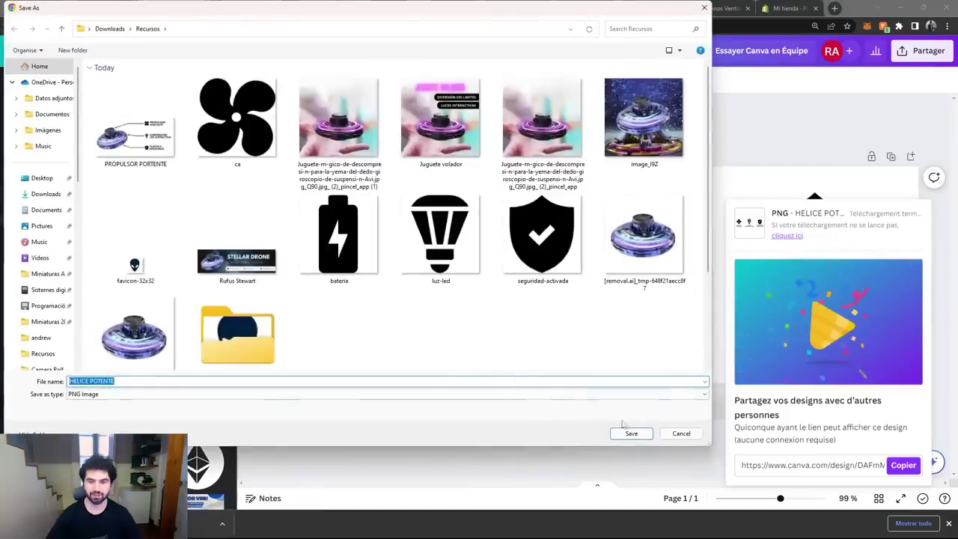
left_click(629, 434)
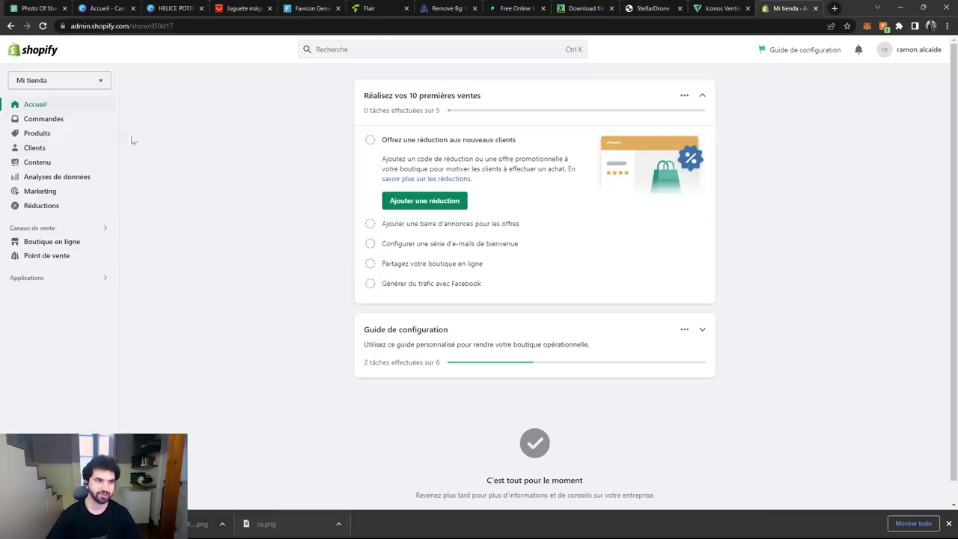
- Upload the HELICE POTENTE image and insert it into the StellarDrone description's empty line
left_click(54, 136)
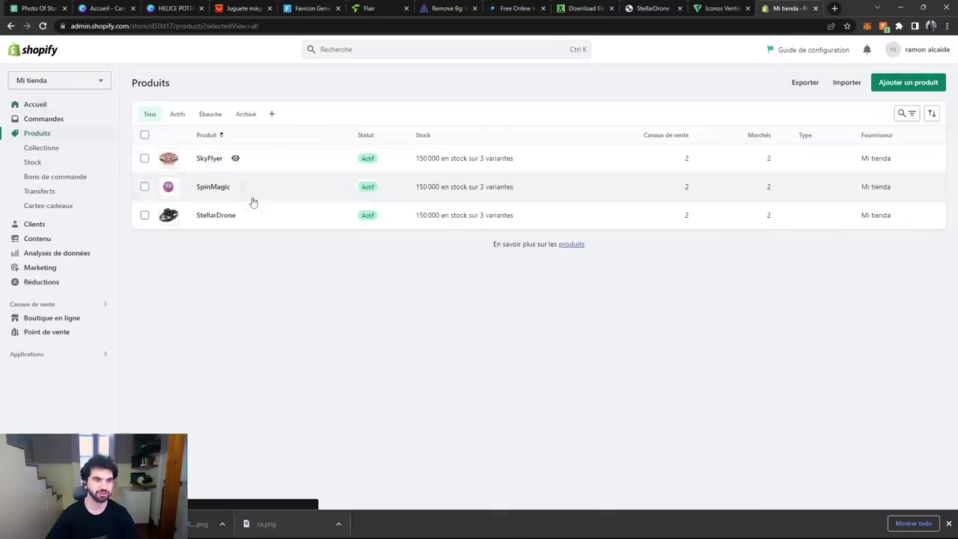
left_click(210, 217)
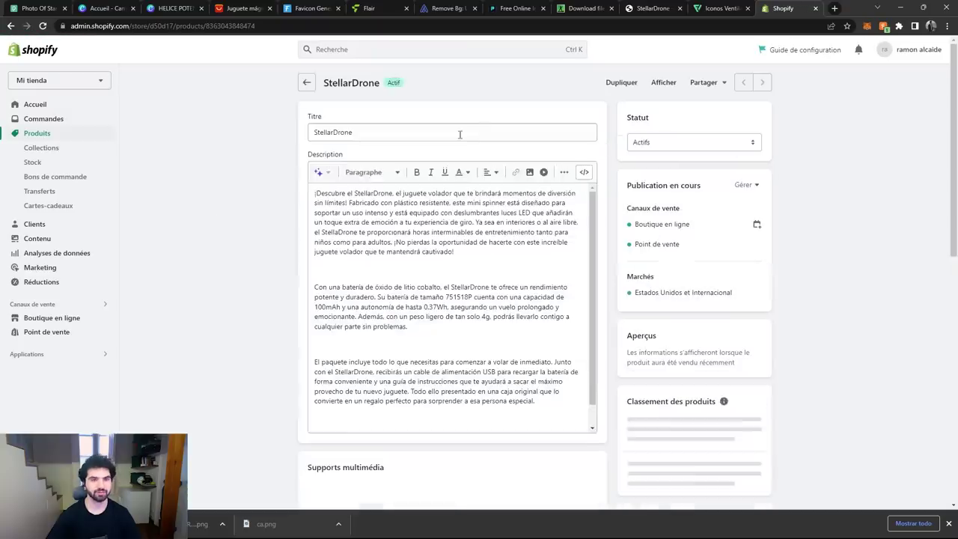
left_click(378, 271)
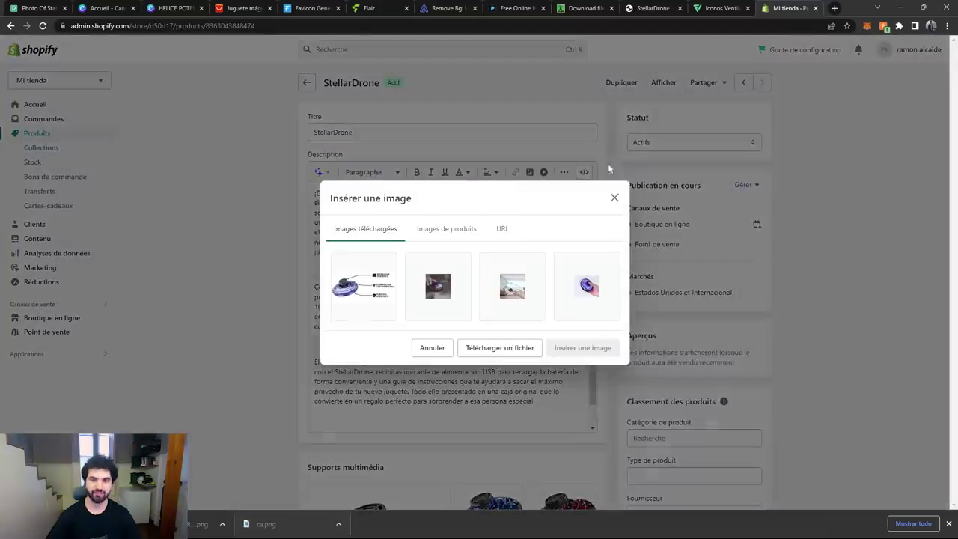
left_click(530, 172)
left_click(447, 229)
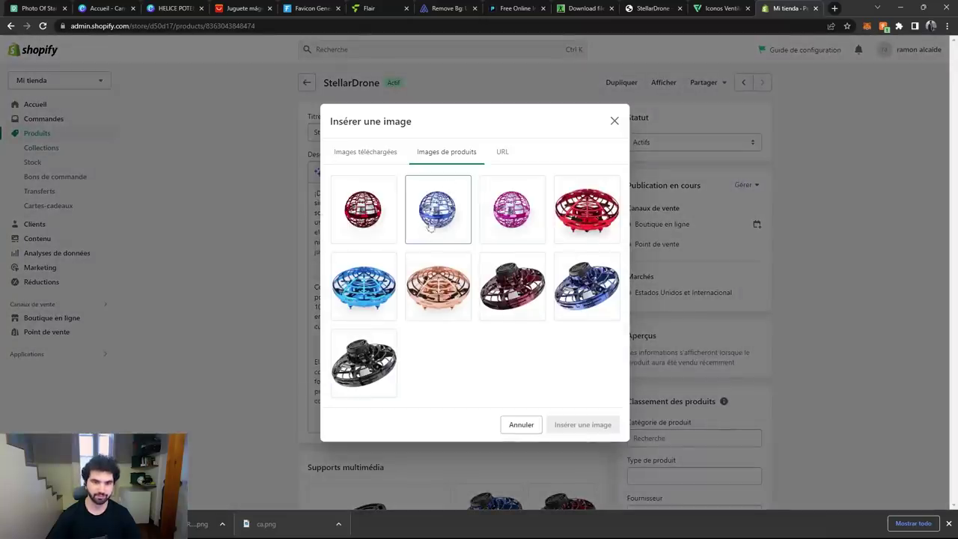
left_click(366, 153)
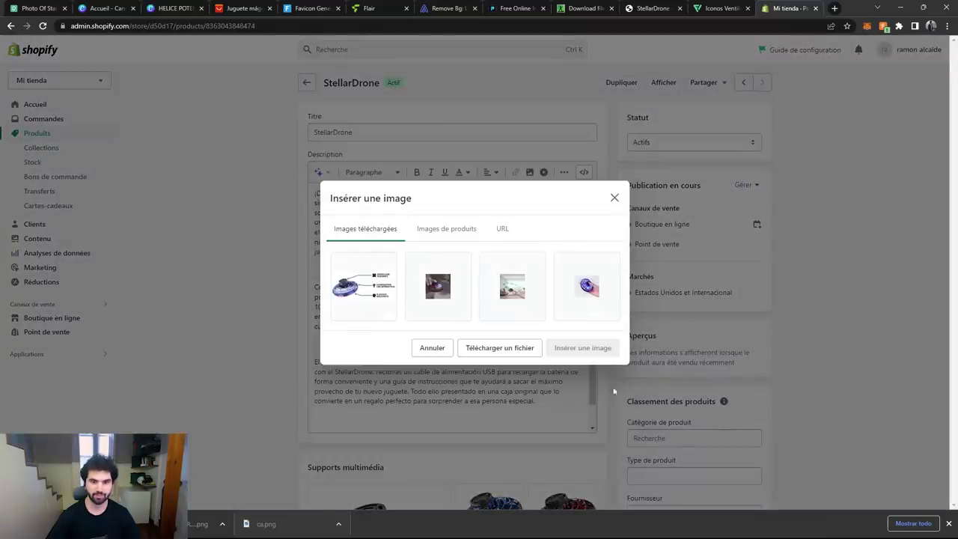
left_click(496, 347)
double_click(134, 124)
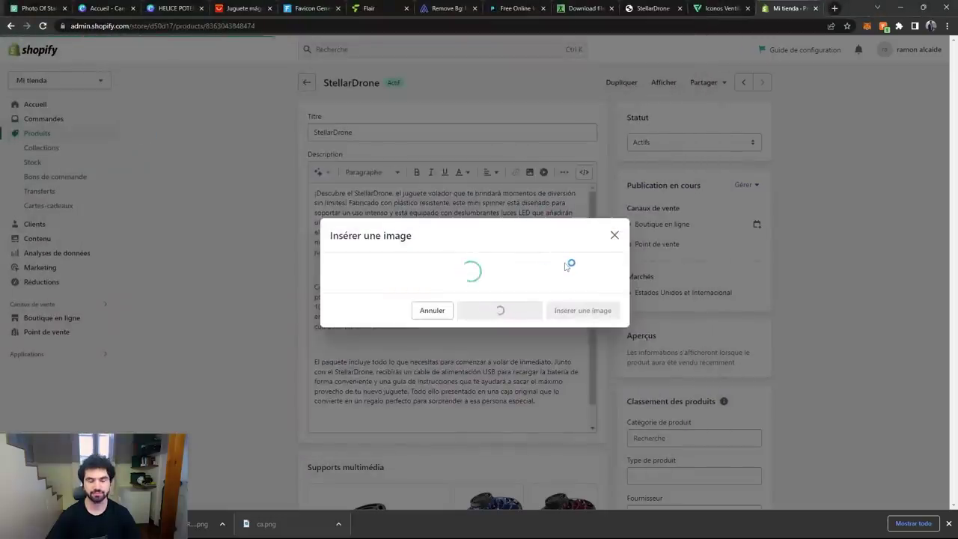
left_click(382, 279)
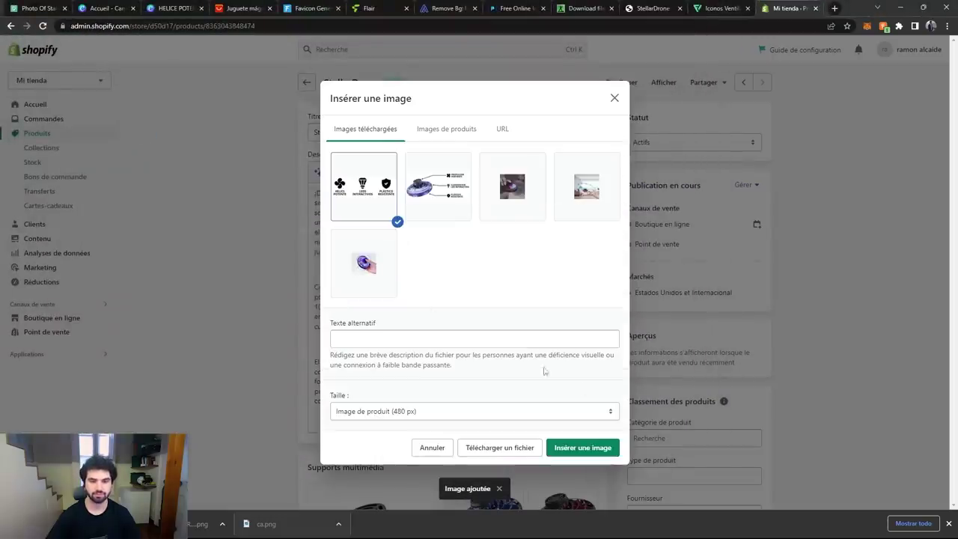
left_click(583, 448)
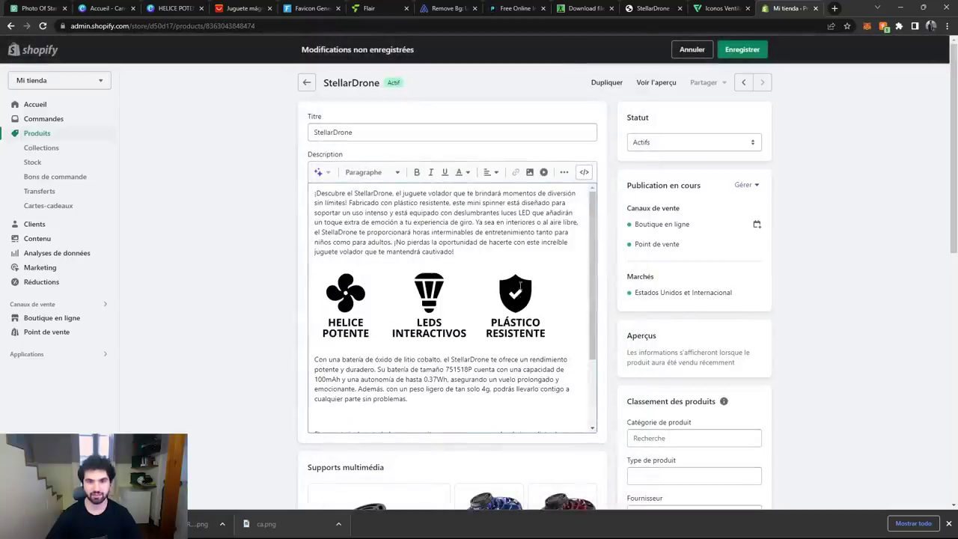
- Centre-align the inserted icons image and save the product
left_click(533, 294)
left_click(491, 172)
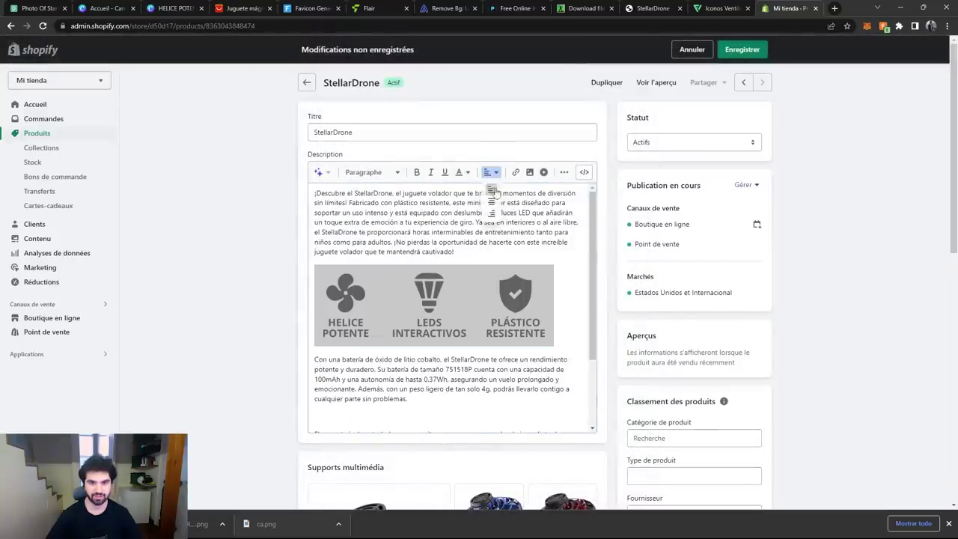
left_click(496, 209)
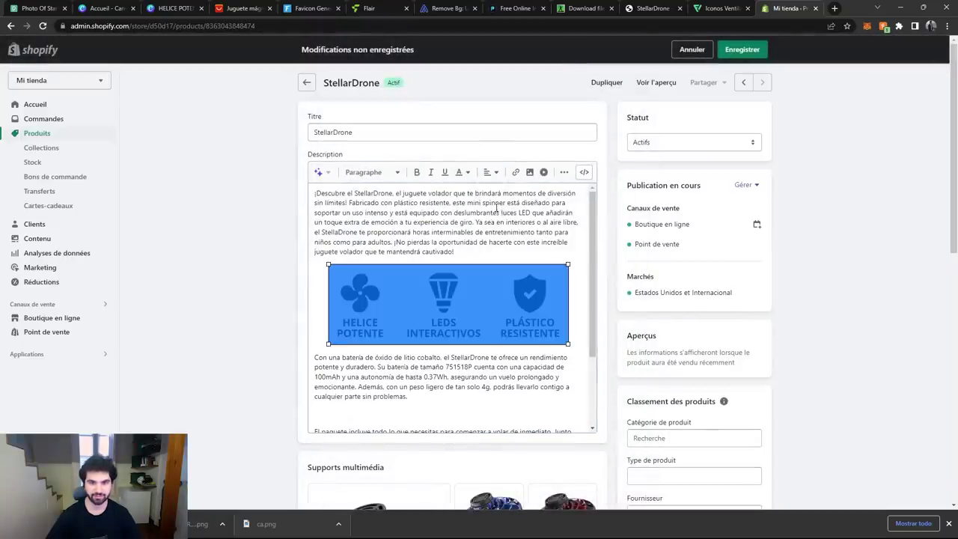
left_click(580, 279)
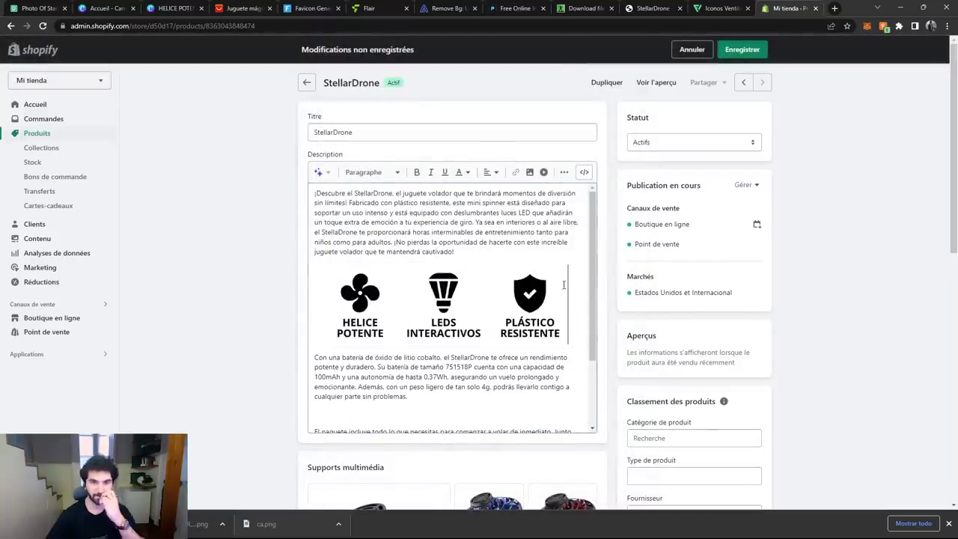
left_click(735, 52)
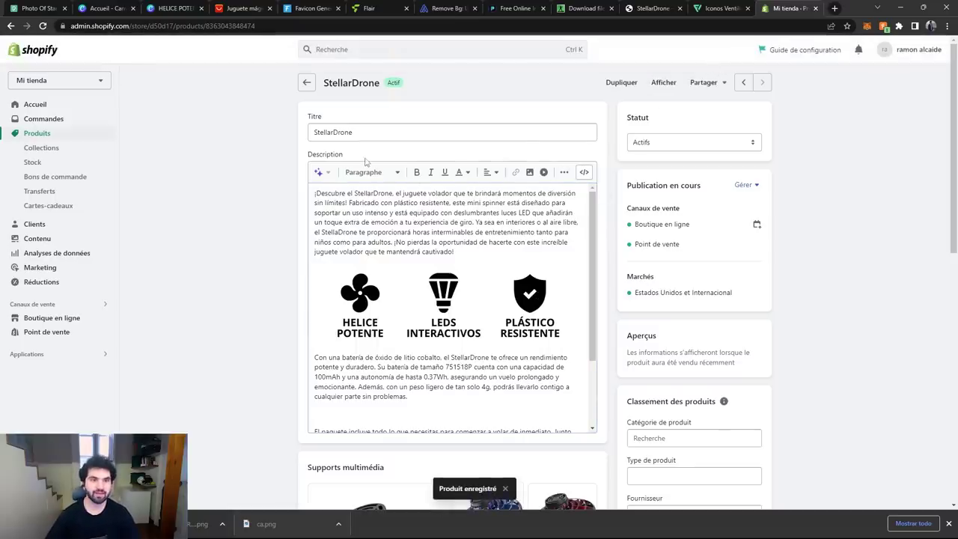
- Reload the StellarDrone storefront page and scroll to confirm the feature icon banner appears
left_click(657, 8)
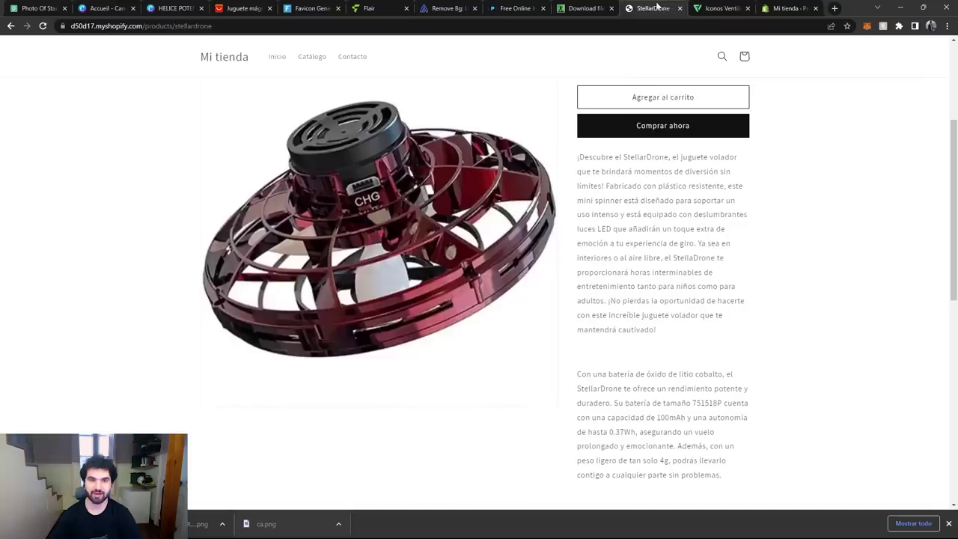
left_click(42, 25)
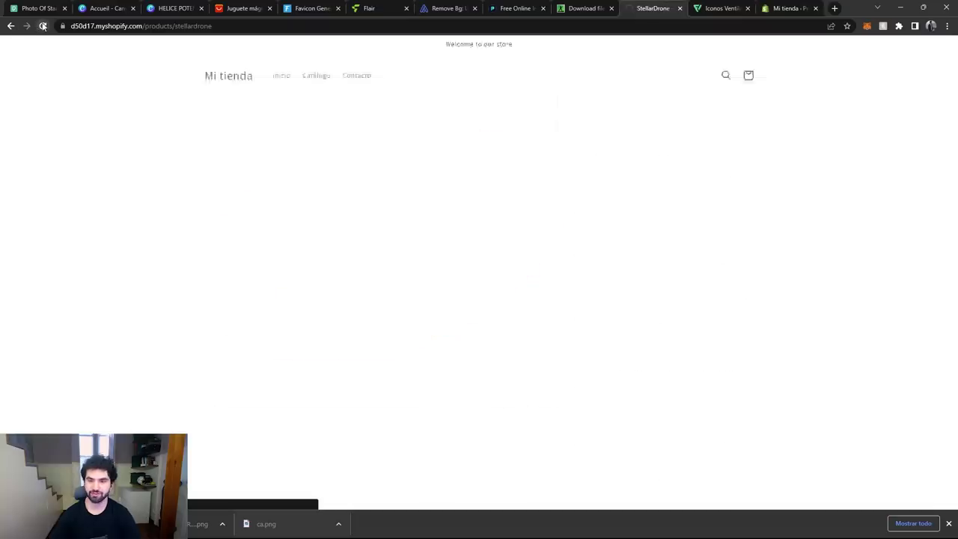
scroll(851, 365, "up", 3)
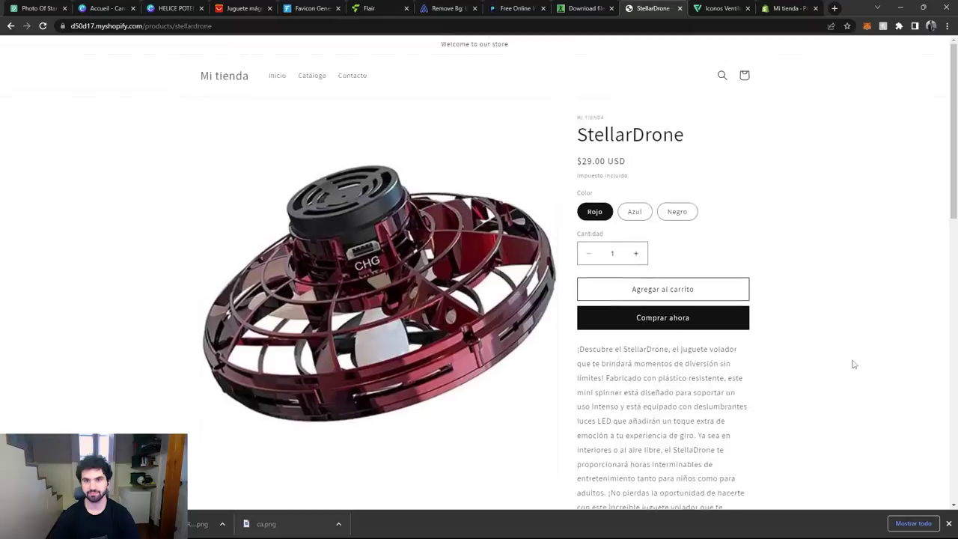
scroll(859, 357, "down", 5)
scroll(850, 355, "up", 5)
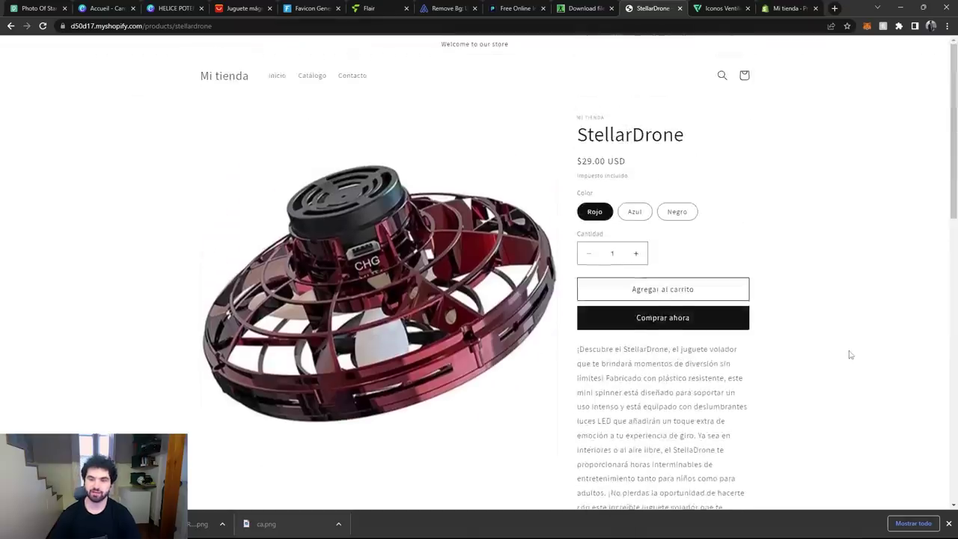
scroll(849, 355, "down", 3)
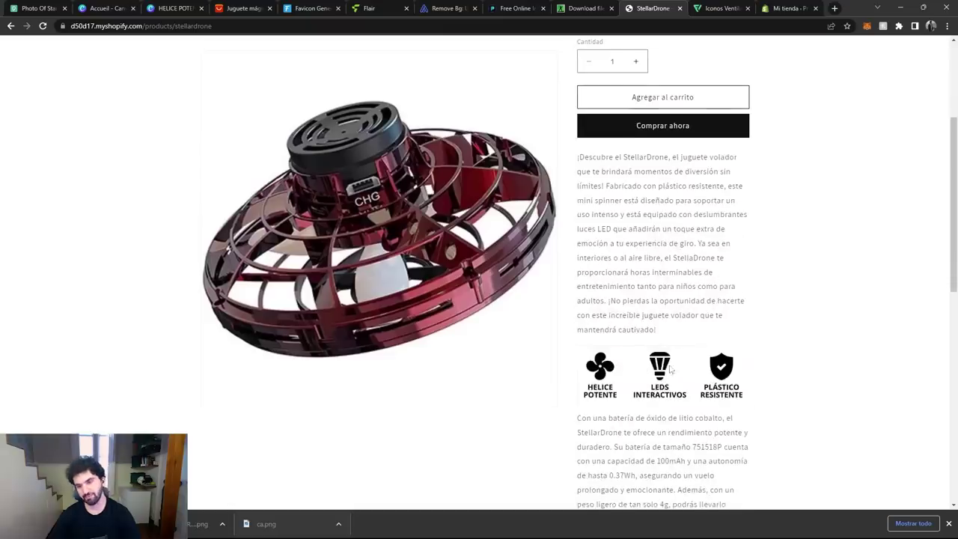
scroll(702, 362, "down", 2)
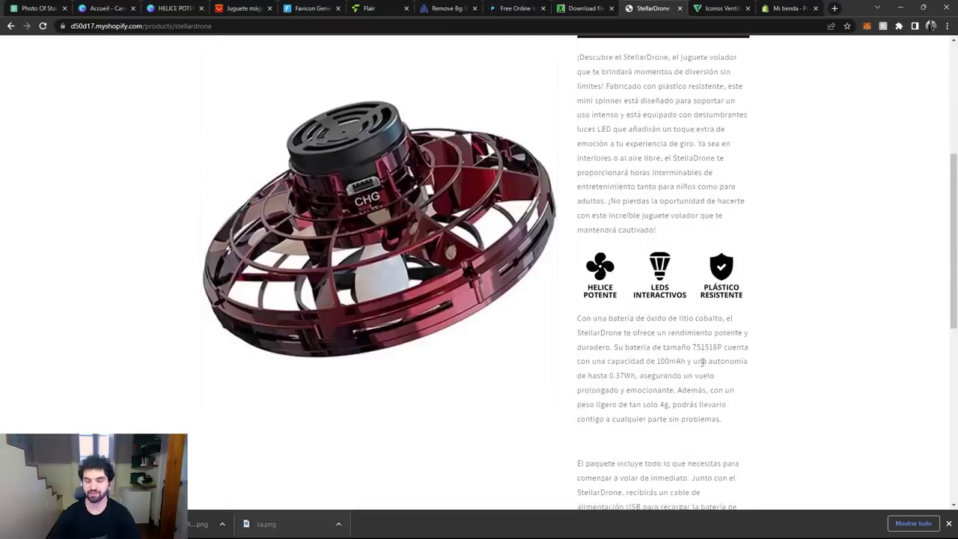
scroll(690, 257, "down", 3)
- Highlight the battery paragraph, then bring up the AliExpress 'Juguete mágico' listing
left_click_drag(576, 172, 744, 278)
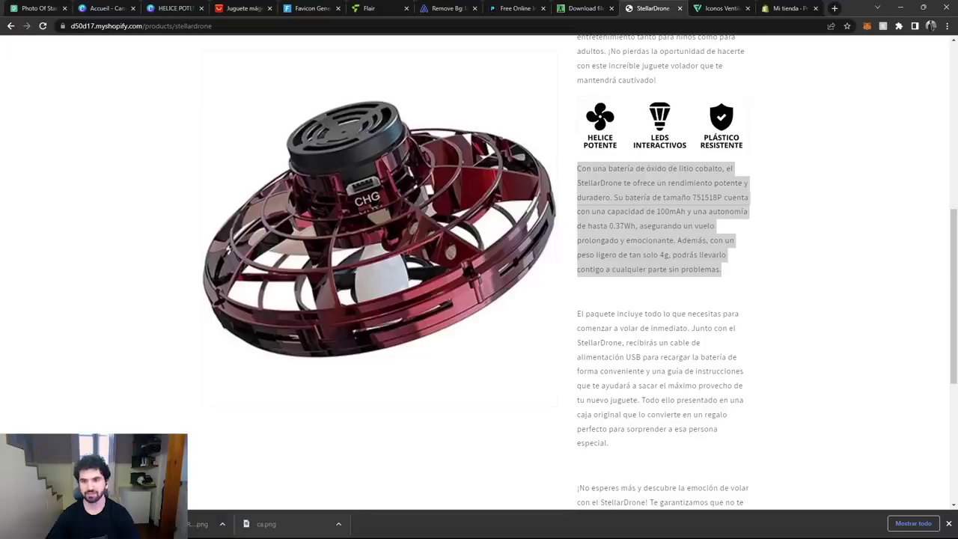
left_click(725, 185)
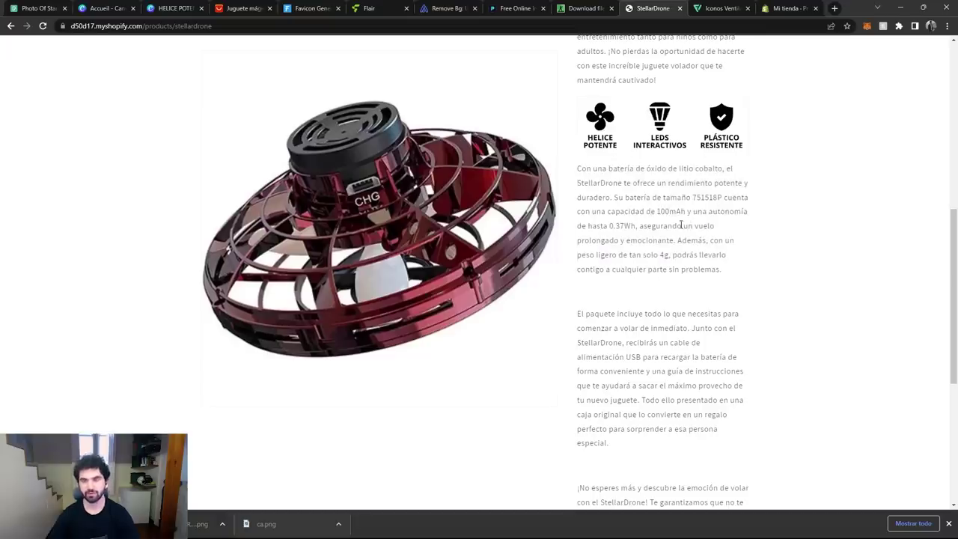
left_click(269, 6)
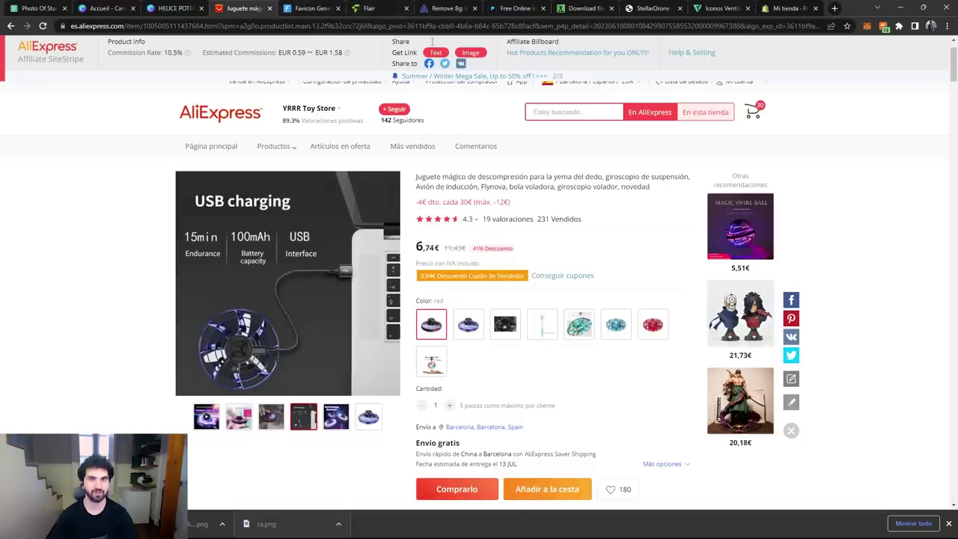
- Duplicate the HELICE POTENTE design with Fichier > Dupliquer and close the original's tab
left_click(313, 7)
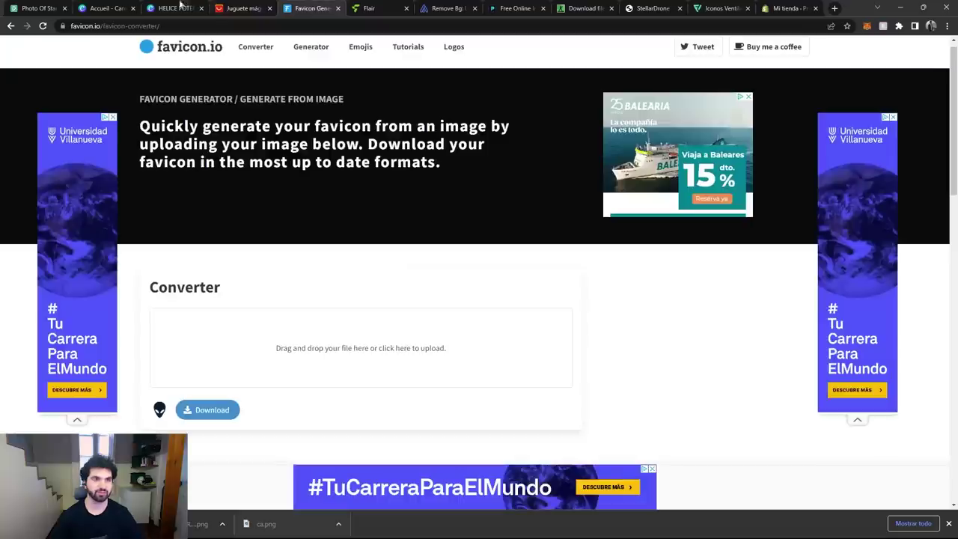
left_click(176, 8)
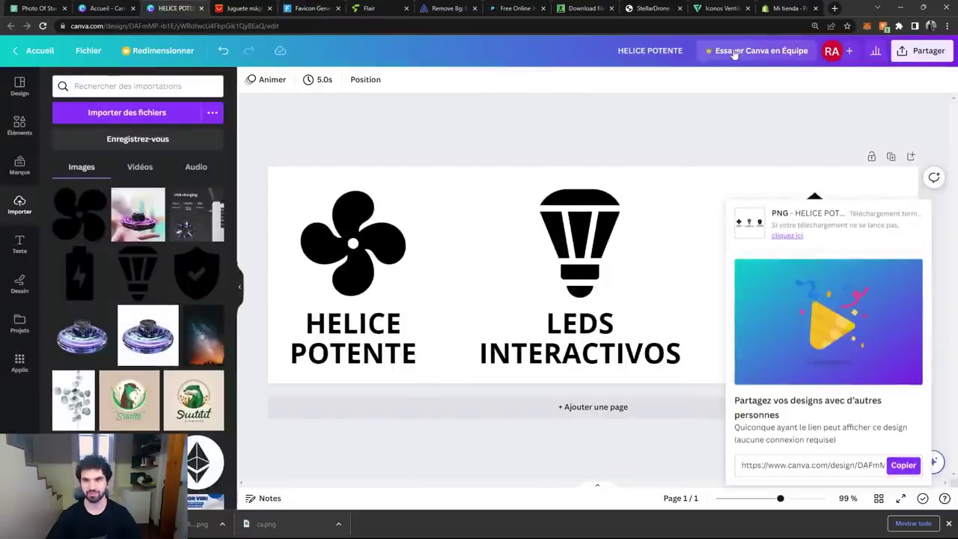
left_click(86, 49)
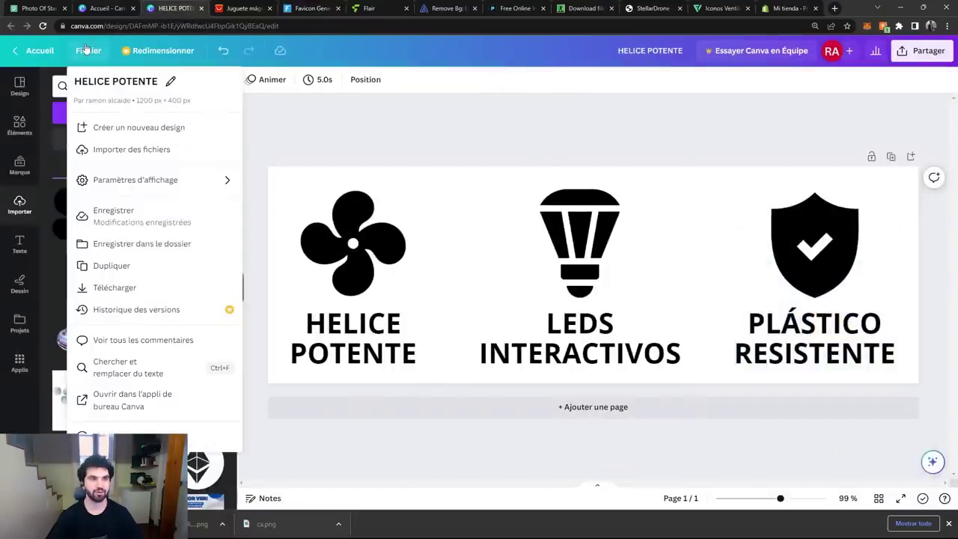
left_click(131, 264)
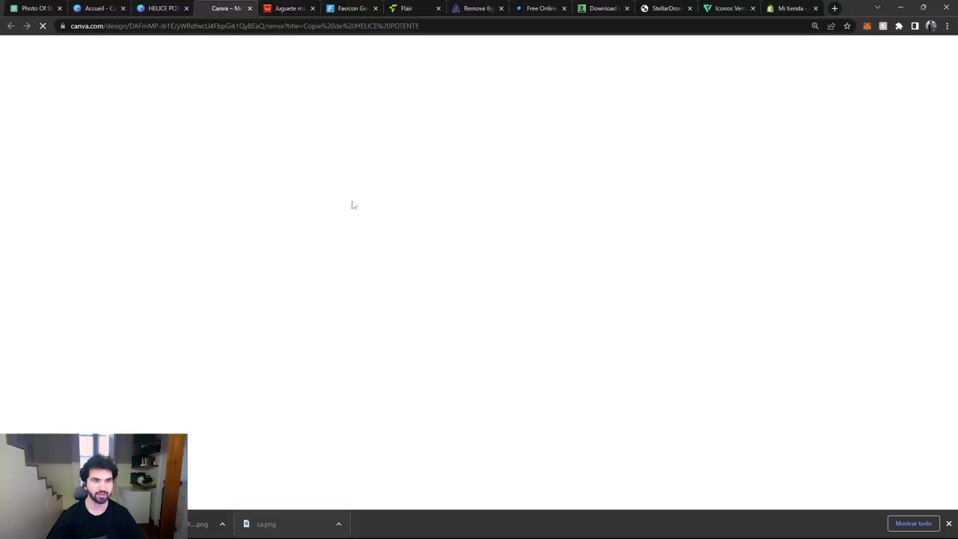
left_click(186, 8)
left_click(349, 226)
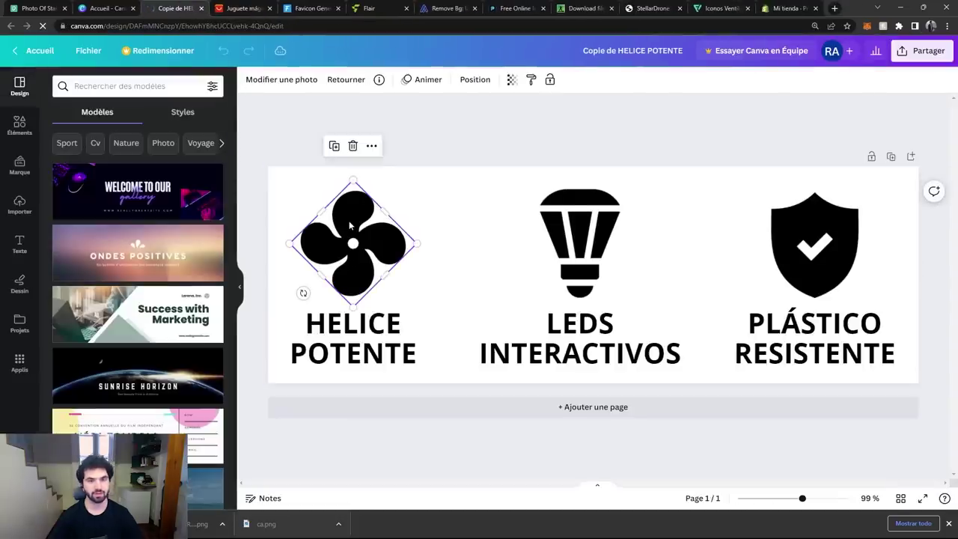
- Delete the fan icon and snap the AliExpress listing into the left half of the screen
key("Delete")
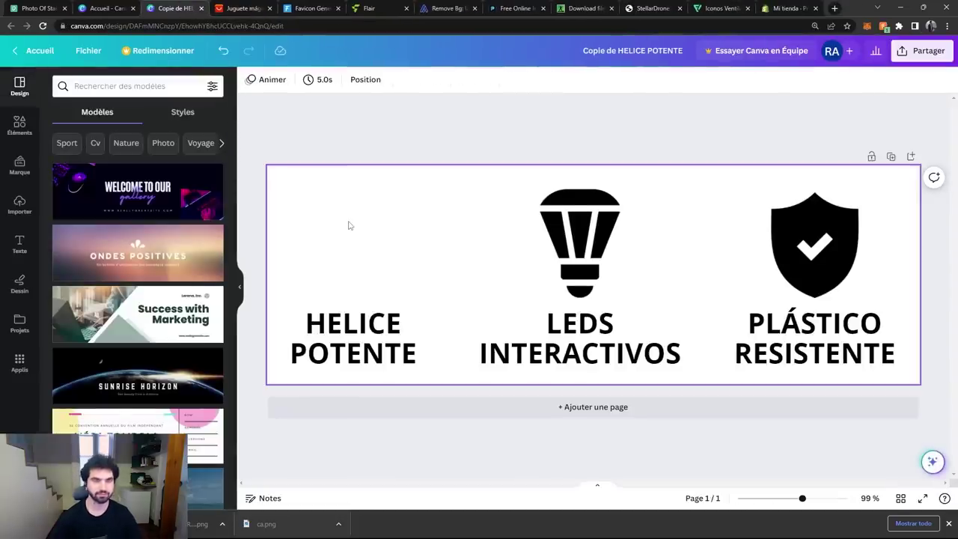
left_click(239, 7)
left_click_drag(240, 7, 0, 160)
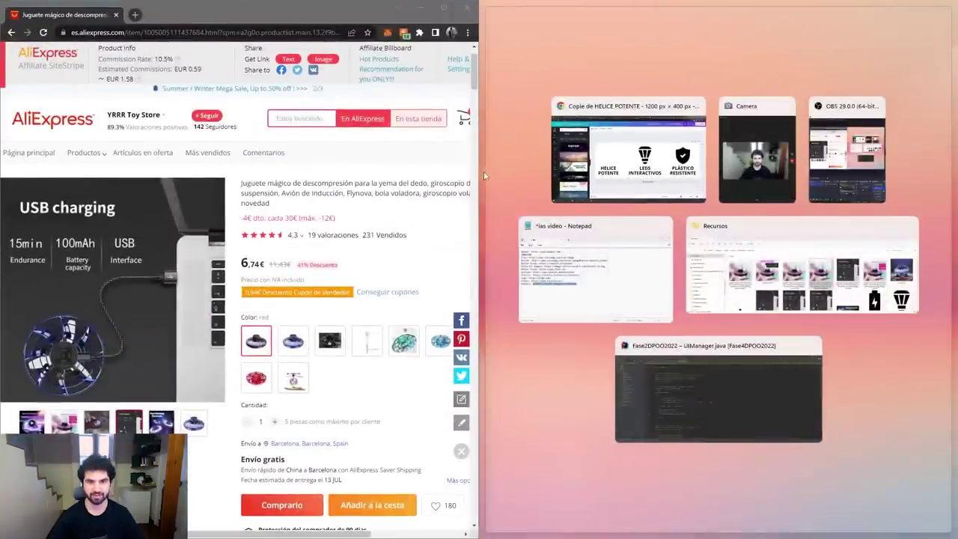
left_click(629, 150)
- Re-snap and widen the Canva window in the right half beside AliExpress
left_click_drag(479, 175, 271, 175)
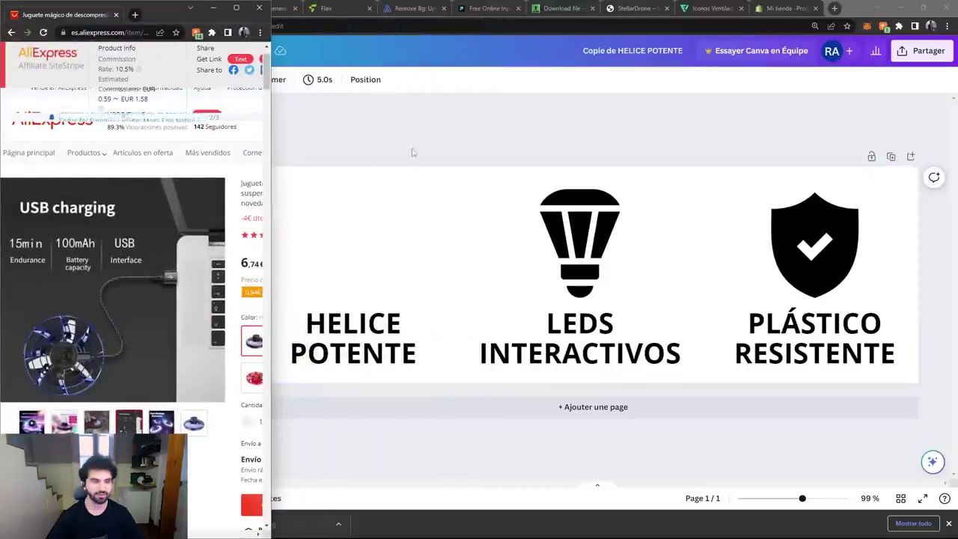
left_click_drag(844, 5, 915, 45)
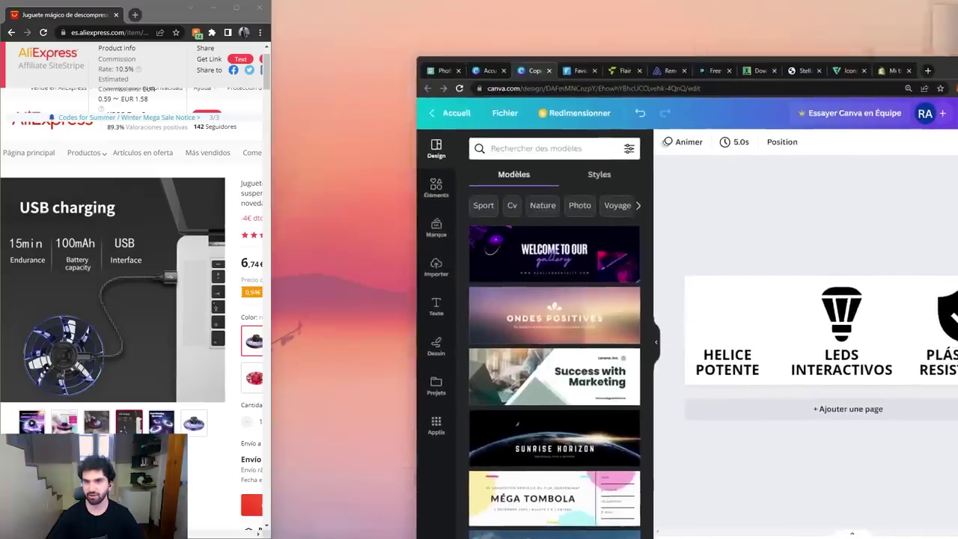
left_click_drag(928, 524, 957, 172)
left_click_drag(480, 236, 271, 235)
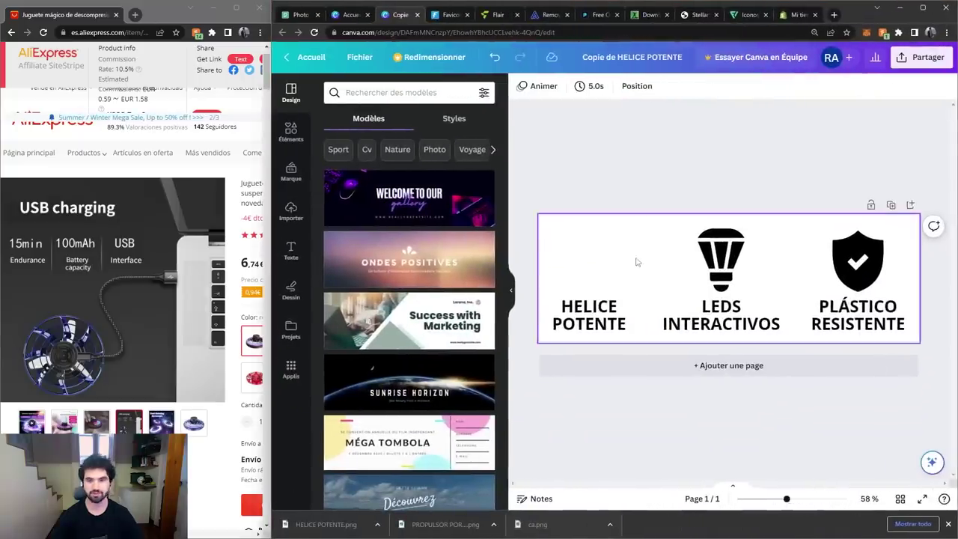
left_click(583, 320)
- Replace the HELICE POTENTE text with AUTONOMÍA on one line at size 34,9
left_click(590, 321)
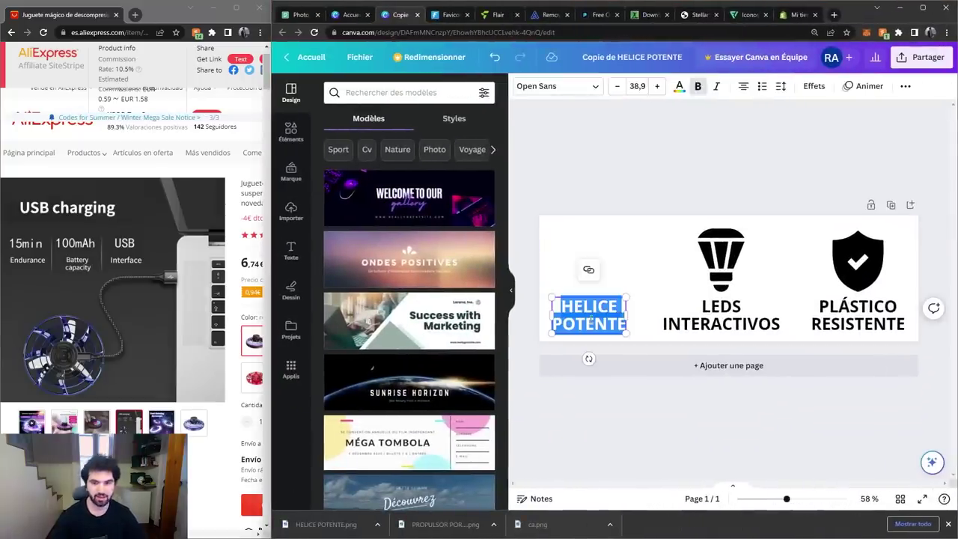
key("BackSpace")
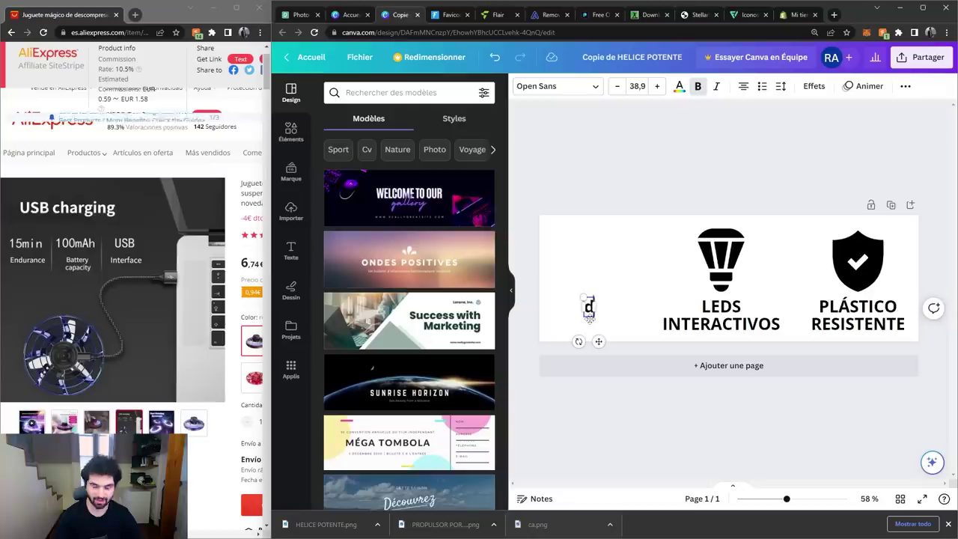
type("DE")
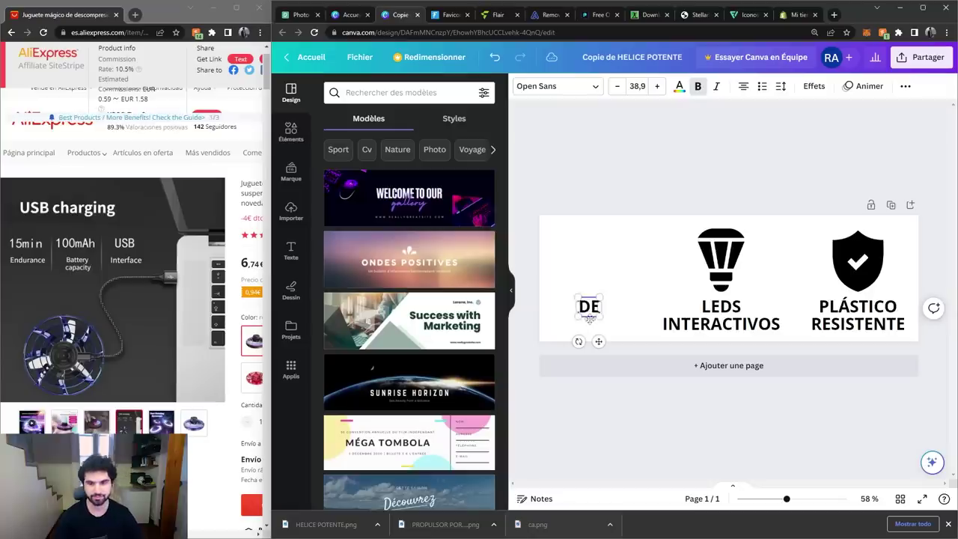
key("BackSpace")
key("BackSpace")
type("AUTONOMÍOA")
key("BackSpace")
key("BackSpace")
type("A")
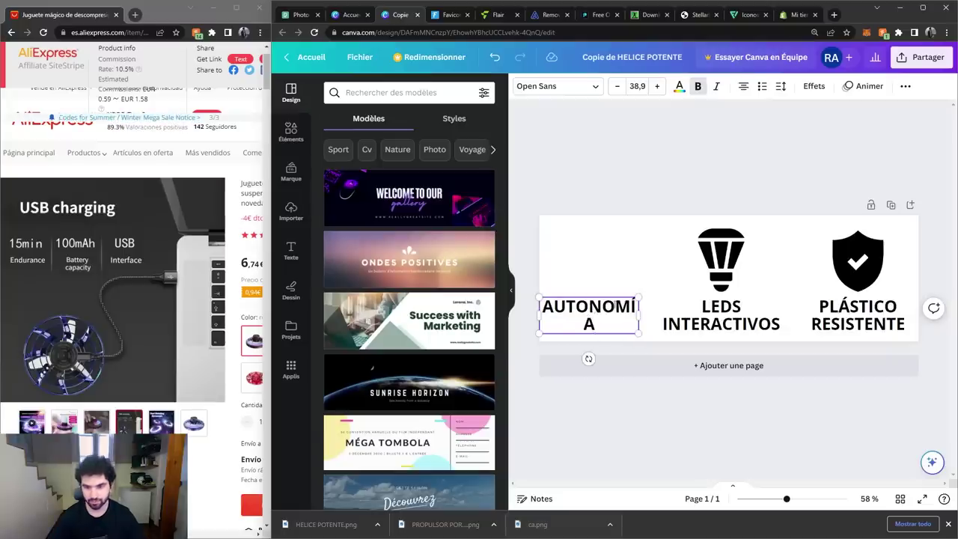
left_click_drag(640, 311, 615, 302)
left_click(617, 86)
left_click(618, 86)
left_click(617, 86)
left_click(618, 86)
left_click(636, 299)
- Type 15 MIN into the copied text box
double_click(614, 289)
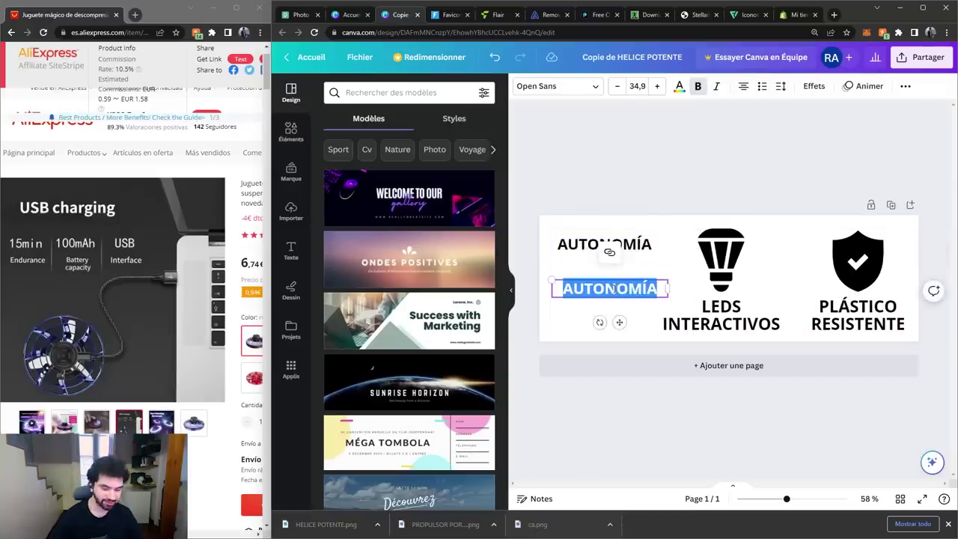
type("15MIN")
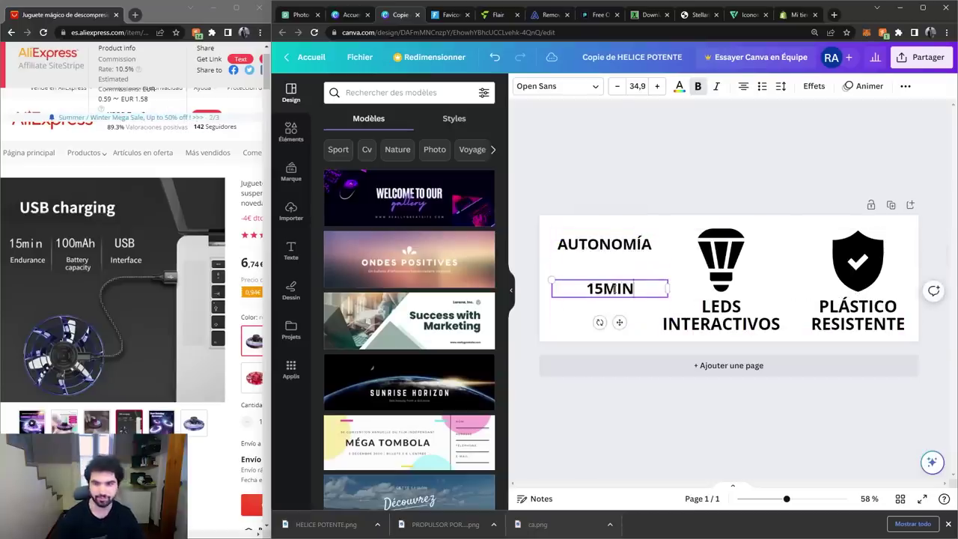
key("ctrl+a")
- Set 15 MIN to font size 80 and move it under AUTONOMÍA
left_click(657, 87)
left_click(657, 86)
left_click(657, 86)
left_click(657, 86)
left_click(657, 86)
left_click(657, 86)
left_click(658, 86)
left_click(657, 86)
left_click(637, 86)
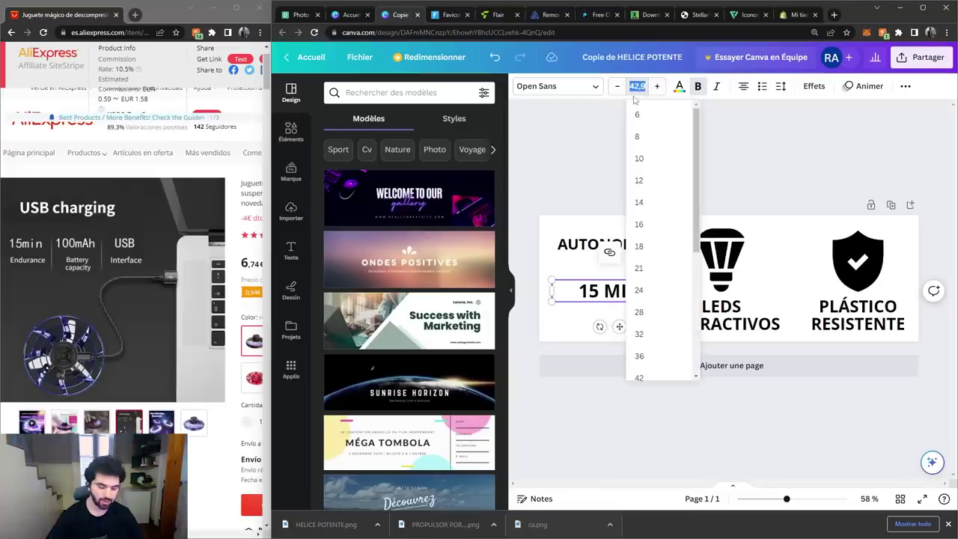
type("8")
key("Return")
left_click(640, 87)
left_click(642, 87)
type("0")
key("Return")
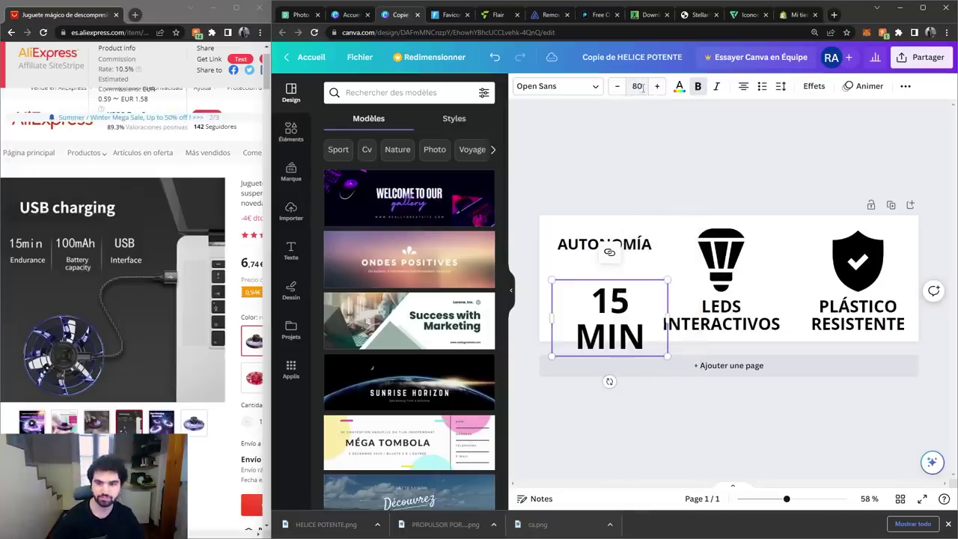
left_click(696, 279)
left_click_drag(617, 310, 619, 288)
- Delete the LEDS INTERACTIVOS caption
left_click(720, 323)
key("Delete")
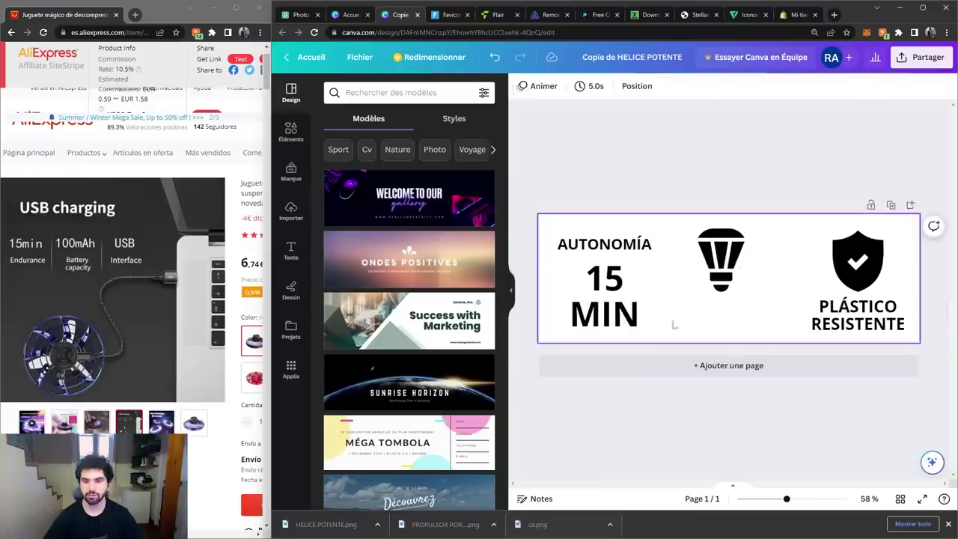
left_click(730, 251)
- Delete the lightbulb icon and add a CAPACIDAD heading copied from AUTONOMÍA
key("Delete")
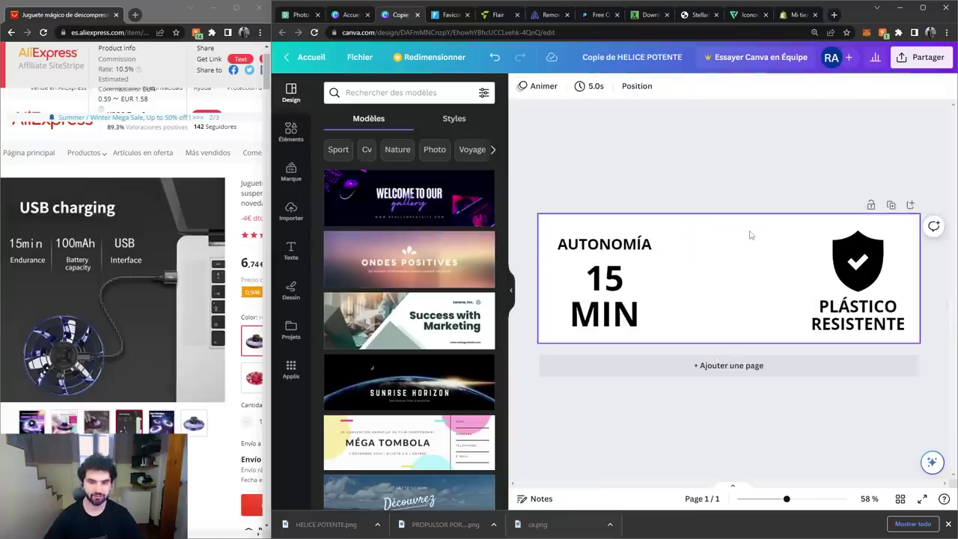
left_click(649, 244)
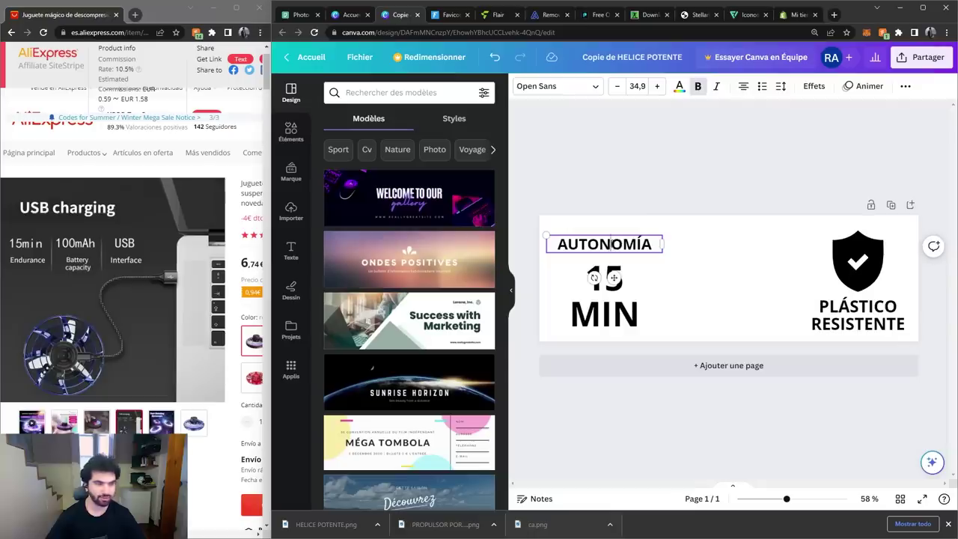
left_click_drag(631, 244, 747, 252)
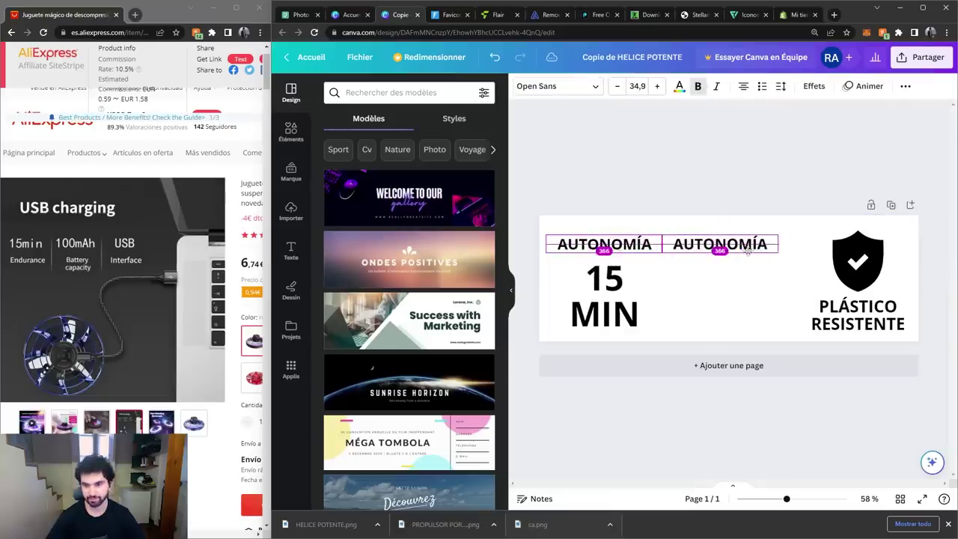
double_click(741, 247)
type("CA")
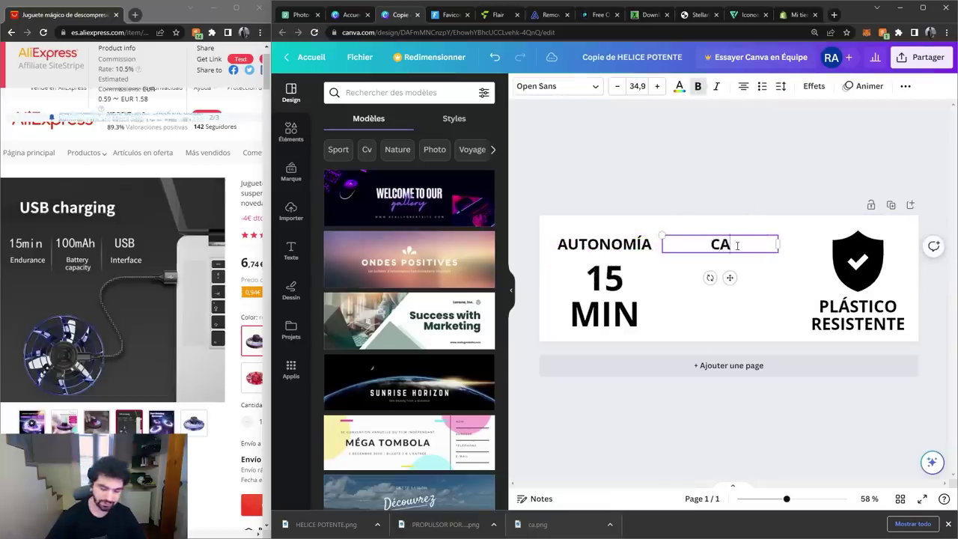
type("PACIDAD")
left_click(711, 272)
- Copy 15 MIN under CAPACIDAD and change it to 100 MAH
left_click(610, 299)
left_click_drag(610, 300, 726, 298)
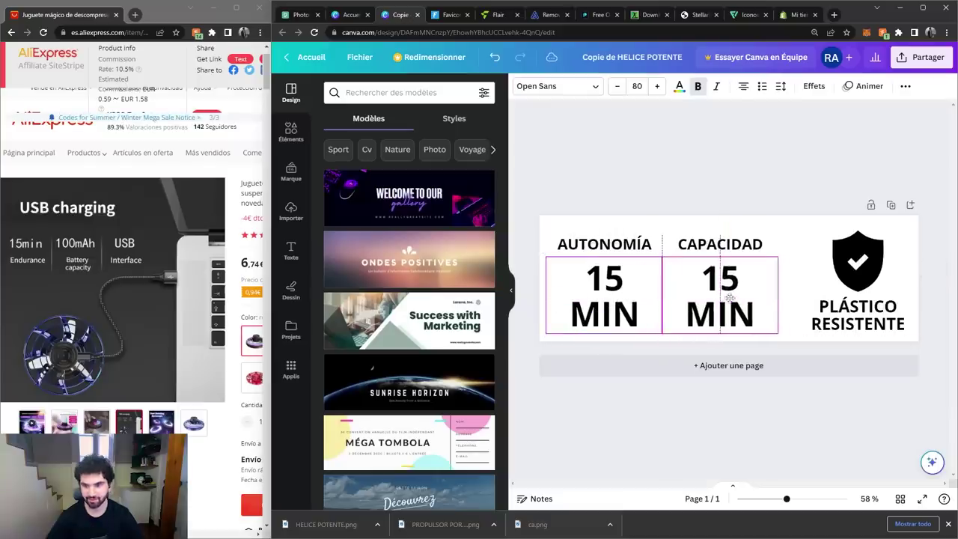
left_click(708, 277)
left_click(704, 274)
left_click(736, 276)
key("BackSpace")
type("00")
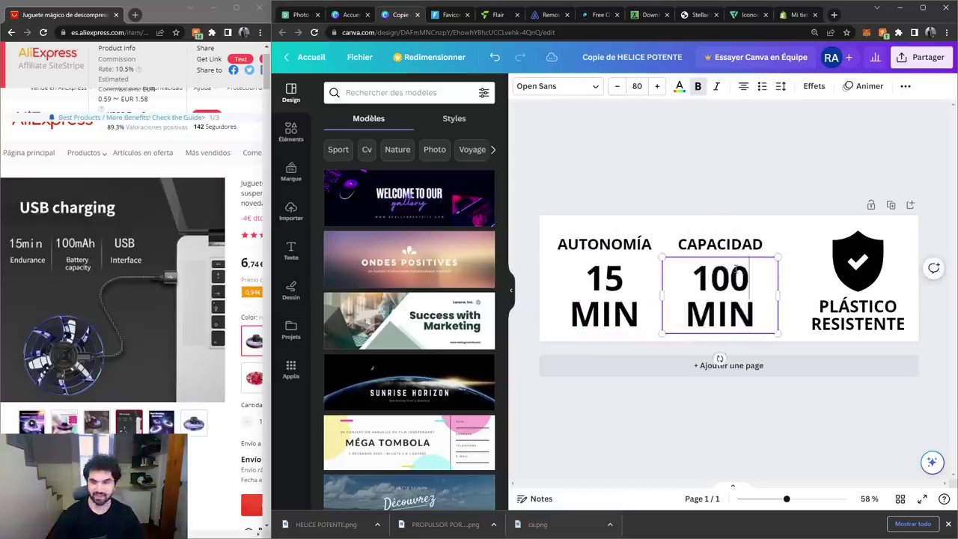
left_click_drag(756, 318, 660, 321)
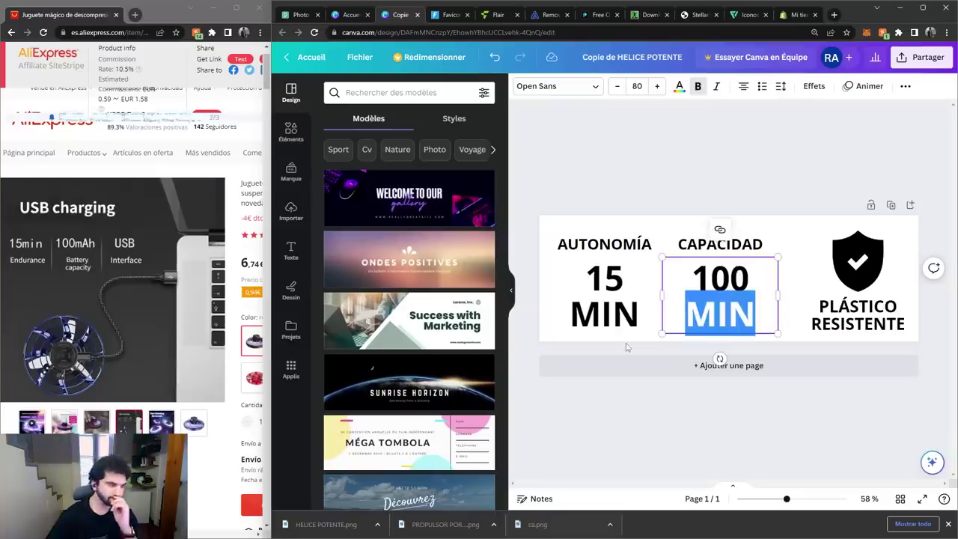
type("MAH")
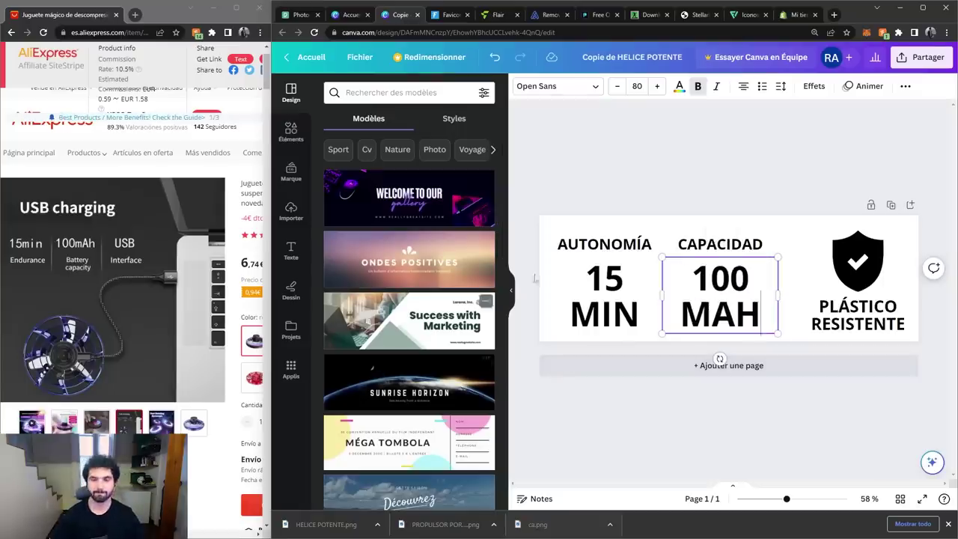
left_click(771, 237)
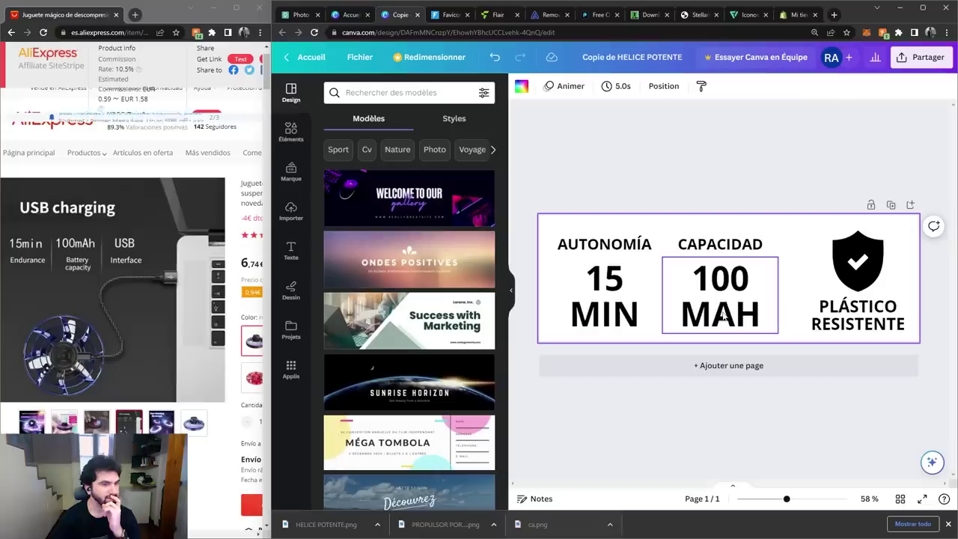
- Delete the shield icon and the PLÁSTICO RESISTENTE caption
left_click(856, 256)
key("Delete")
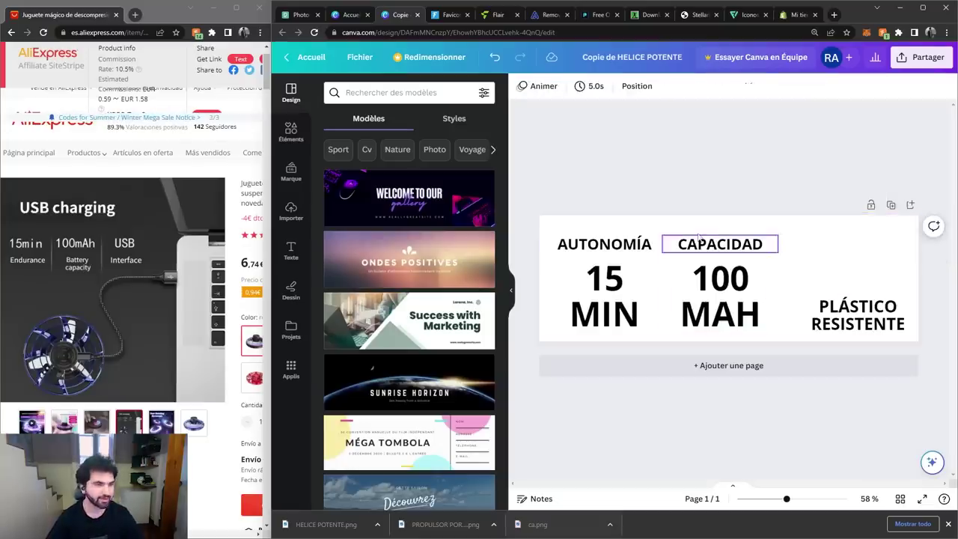
left_click(859, 313)
key("Delete")
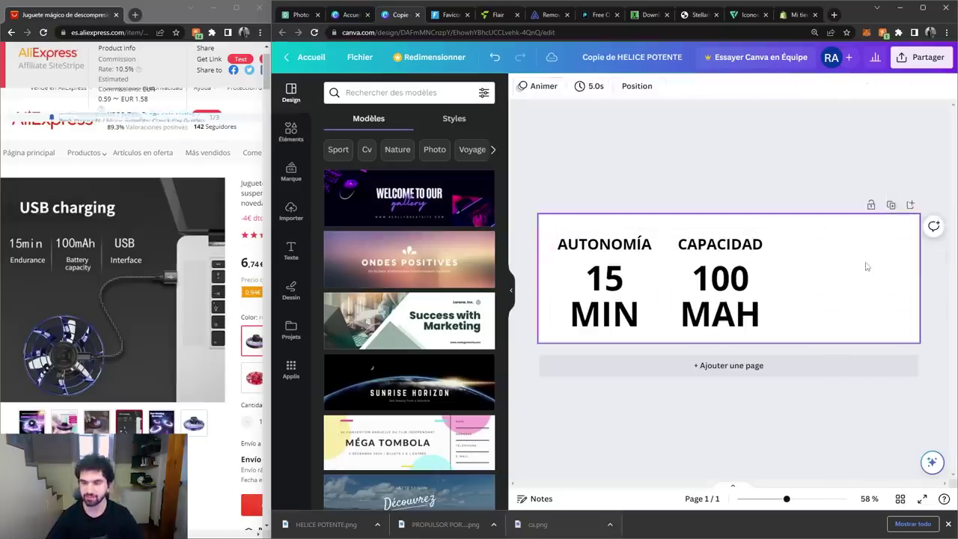
- Copy CAPACIDAD into the right column and retype it as INTERFAZ
left_click(759, 247)
left_click_drag(760, 247, 872, 242)
double_click(873, 242)
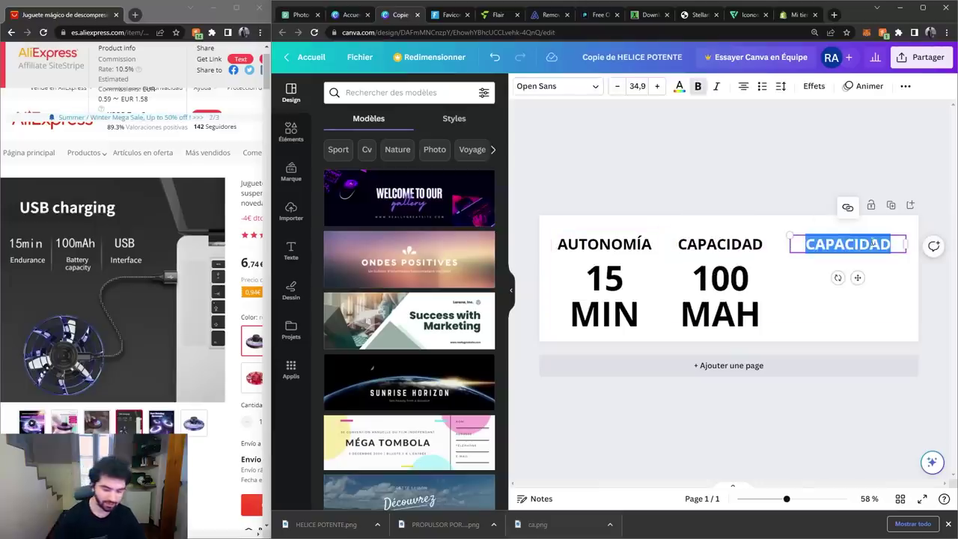
type("INTERFAZ")
- Copy 100 MAH under INTERFAZ, change it to USB, and lower it slightly
left_click(848, 263)
left_click_drag(739, 283, 867, 280)
double_click(867, 283)
type("USB")
left_click(862, 321)
left_click_drag(865, 291, 868, 322)
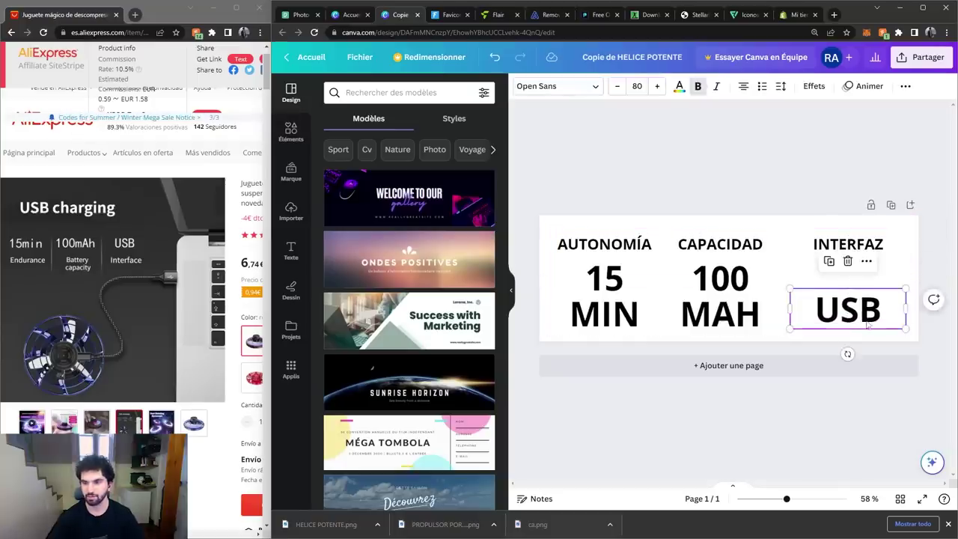
- Add a CABLE text above USB, copied from the INTERFAZ heading
left_click(866, 247)
left_click_drag(866, 247, 859, 281)
double_click(859, 281)
type("CABLE")
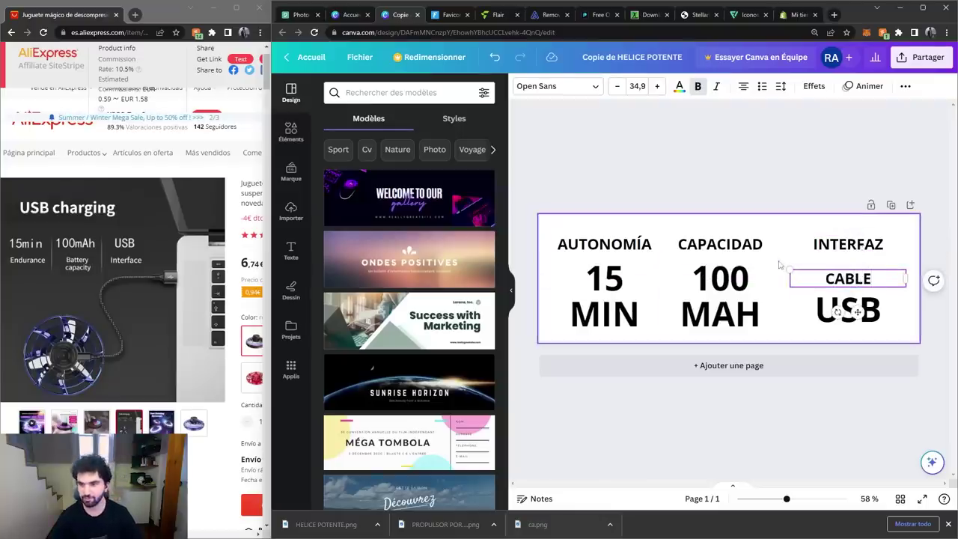
left_click(876, 320)
- Enlarge the CABLE text by four size steps
left_click(869, 278, "shift")
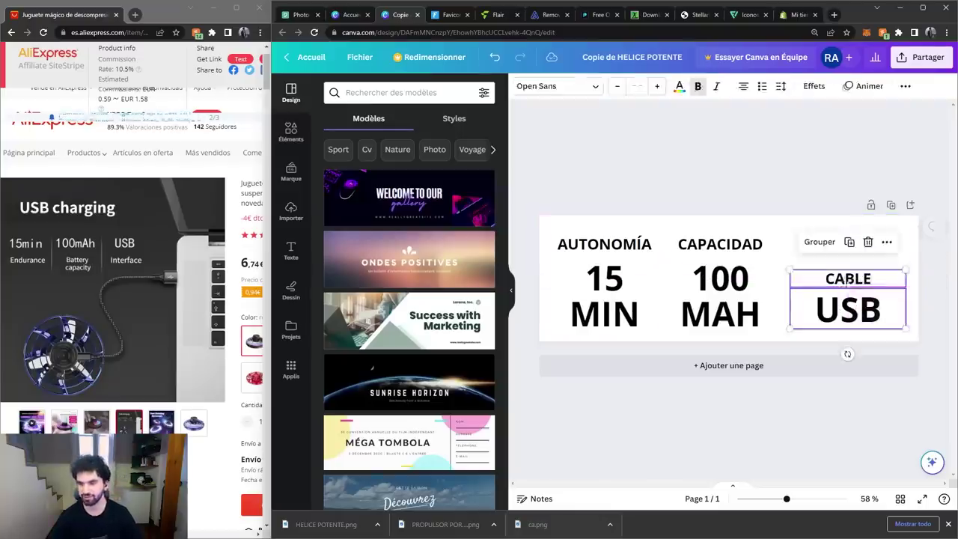
left_click(921, 266)
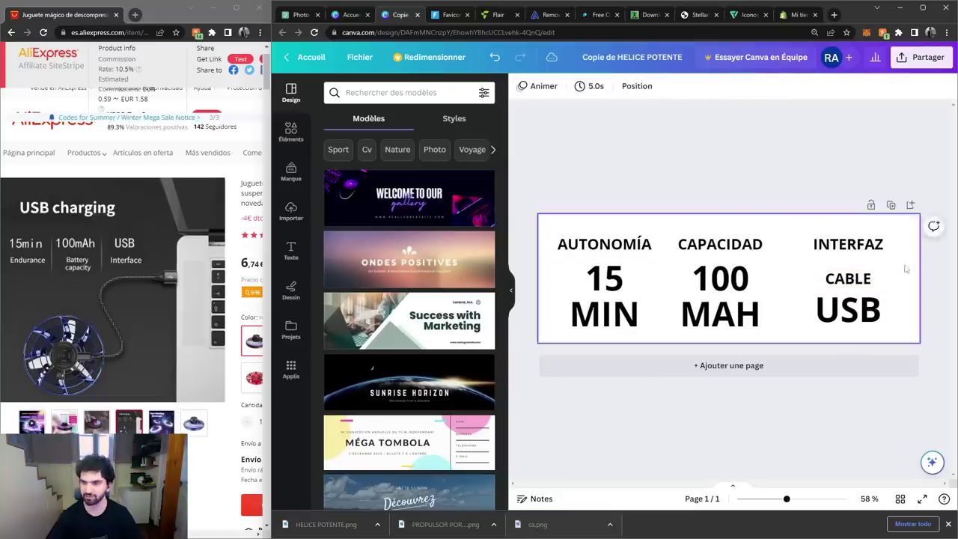
left_click(894, 279)
left_click(657, 86)
left_click(657, 86)
left_click(657, 86)
left_click(657, 86)
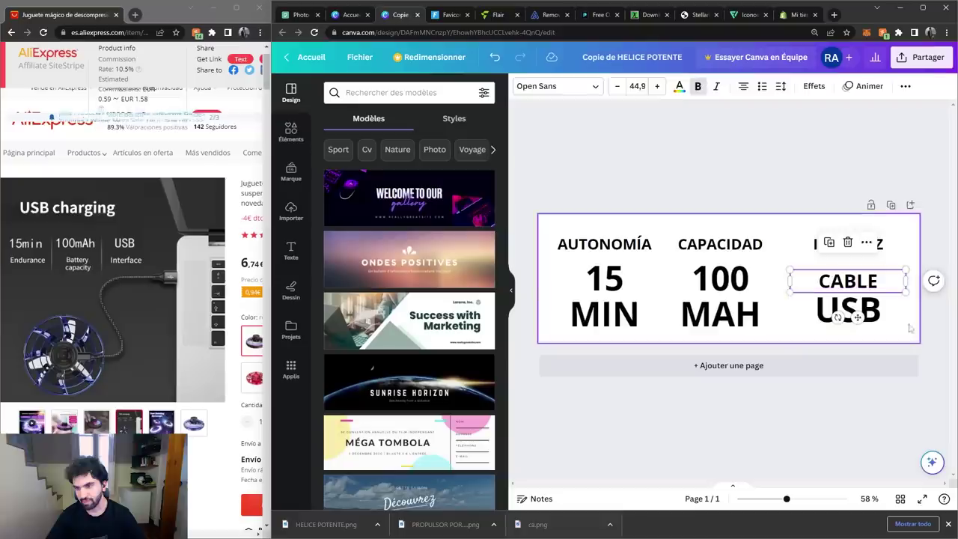
- Resize and reposition the CABLE and USB pair as one group
left_click(860, 261)
left_click(852, 307)
left_click(852, 283, "shift")
left_click_drag(852, 298, 852, 294)
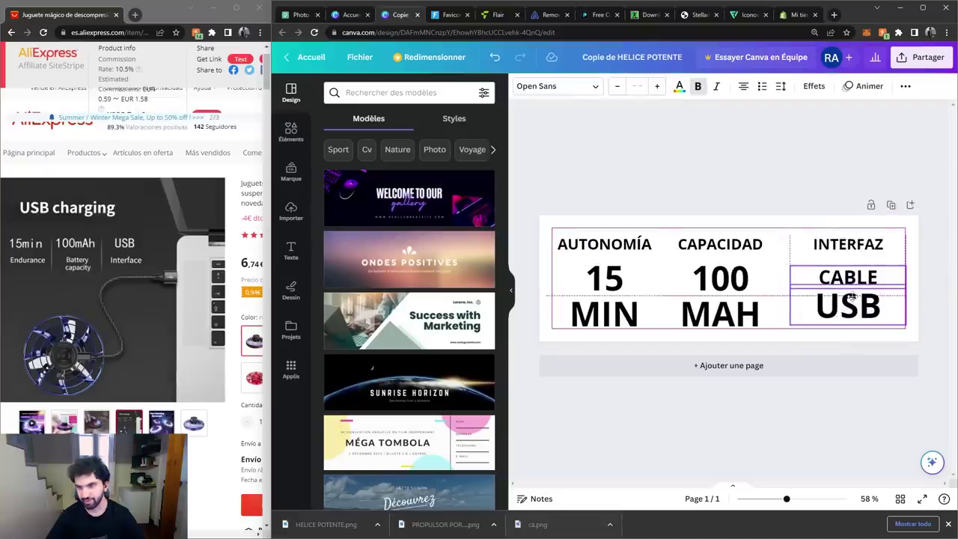
left_click(907, 283)
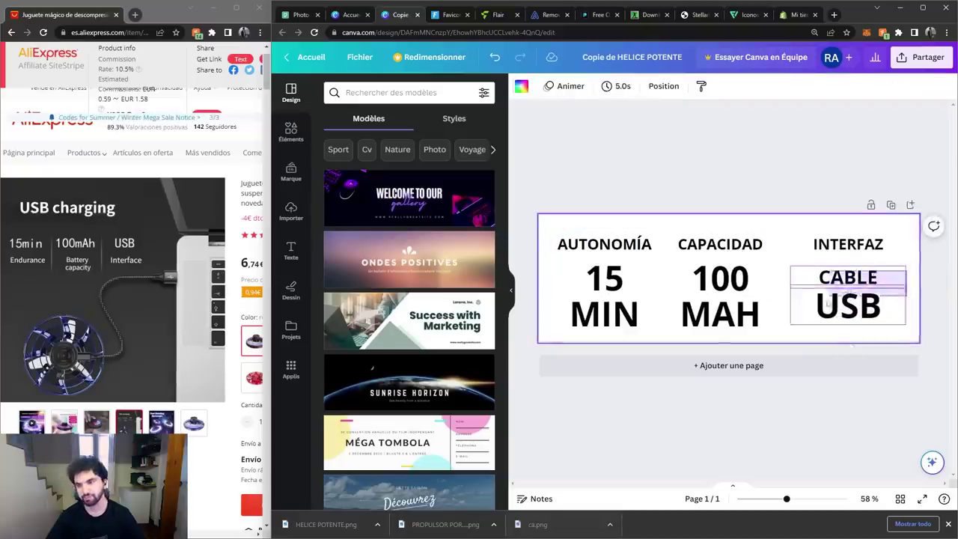
left_click(846, 299)
left_click_drag(790, 323, 783, 329)
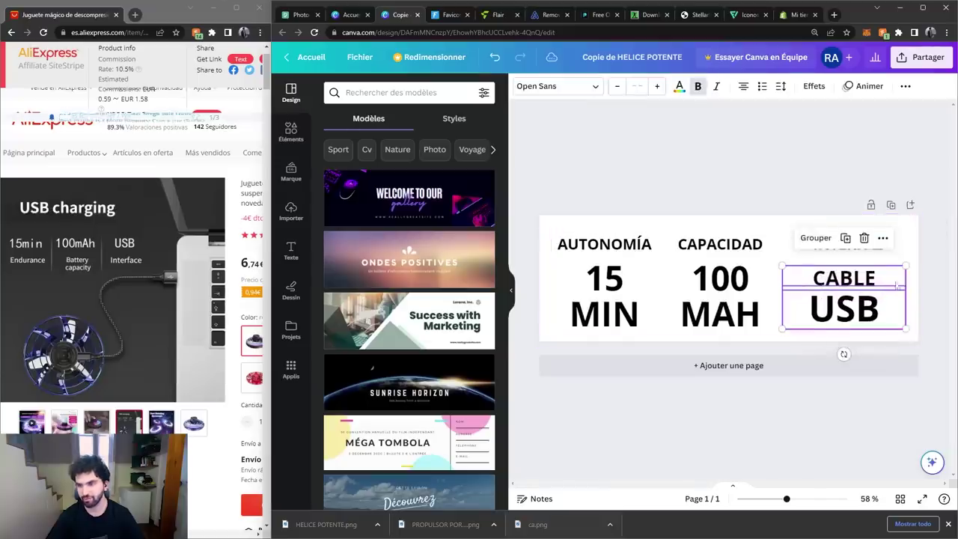
left_click_drag(876, 295, 871, 295)
left_click_drag(851, 307, 827, 306)
right_click(827, 305)
left_click(758, 222)
- Line up INTERFAZ with the other headings and compare the three columns' alignment
left_click_drag(843, 245, 821, 247)
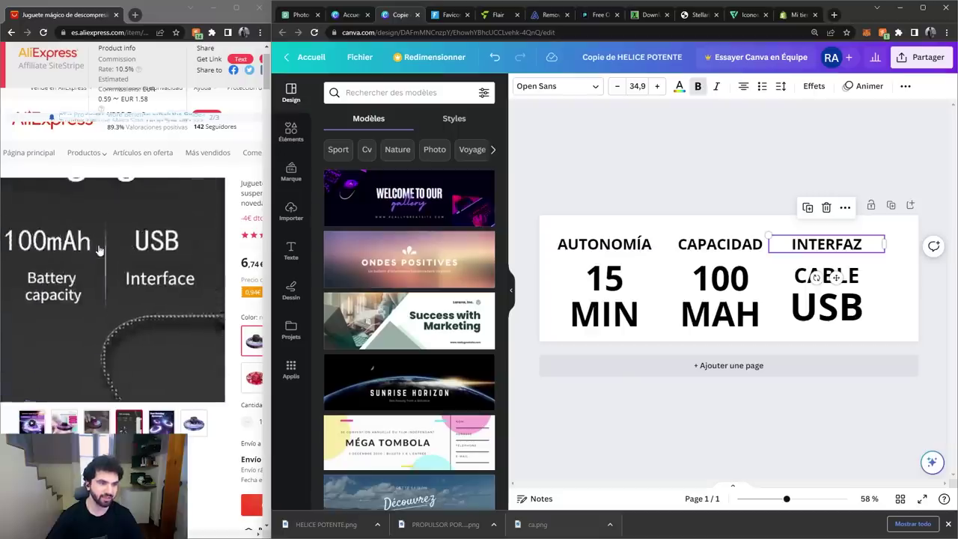
left_click_drag(815, 171, 868, 314)
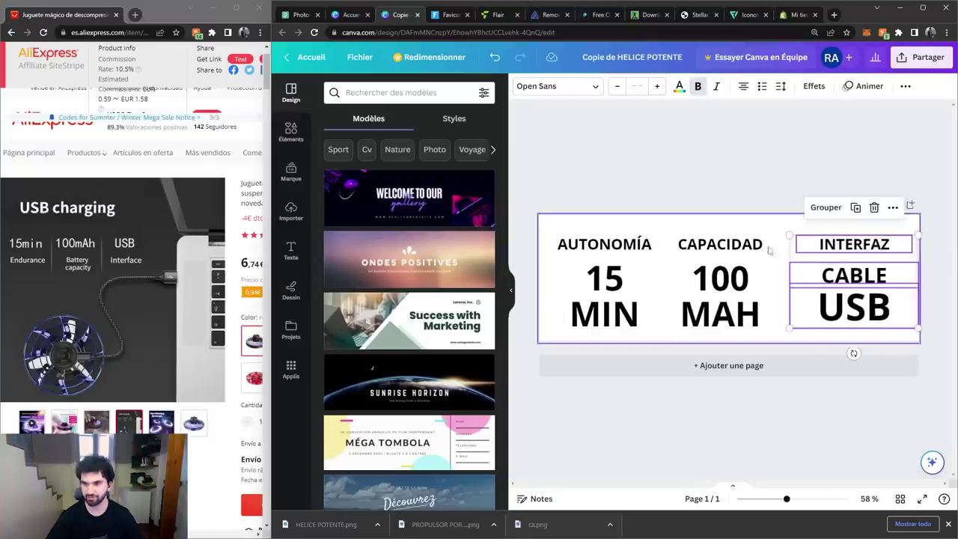
left_click_drag(524, 187, 663, 336)
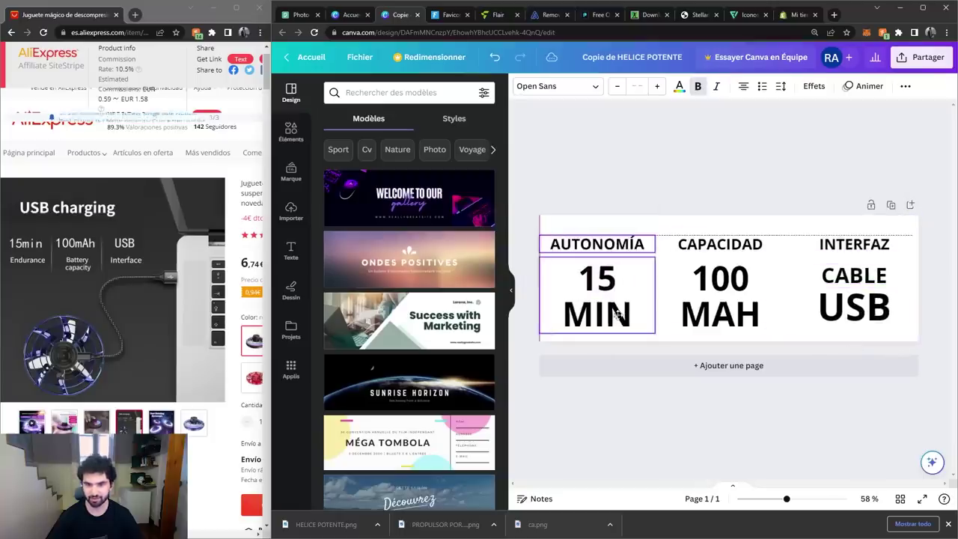
left_click(637, 176)
left_click_drag(679, 188, 747, 314)
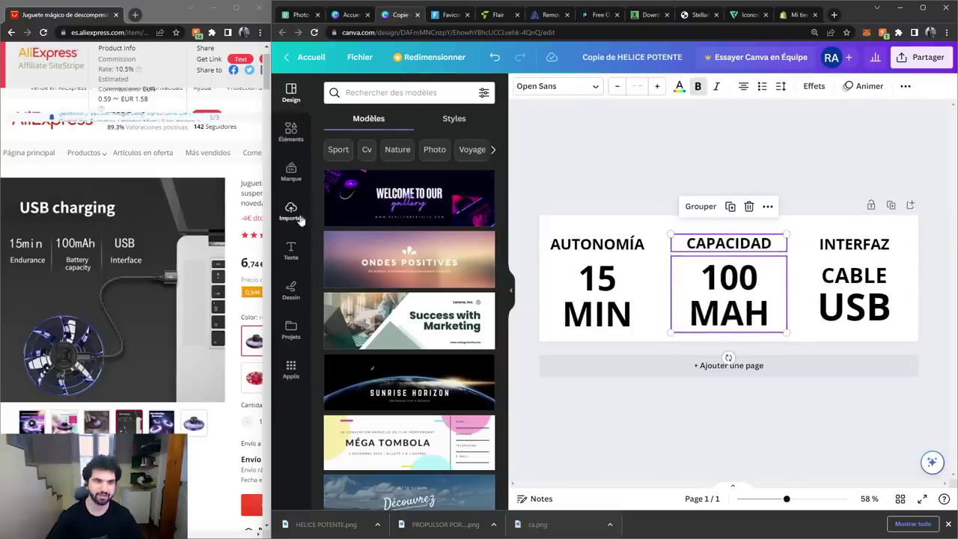
left_click(291, 134)
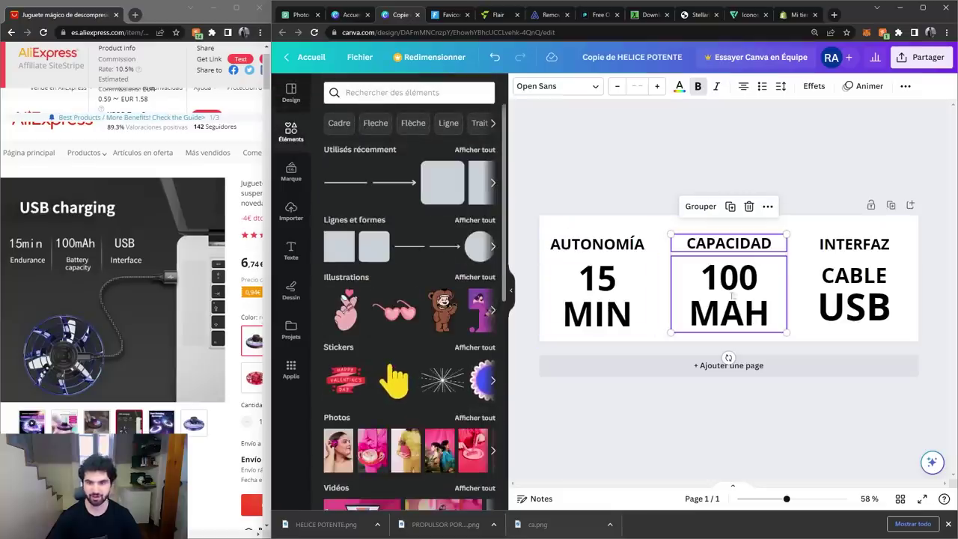
- Add vertical divider lines of weight 5 between the three spec columns
left_click_drag(540, 263, 667, 289)
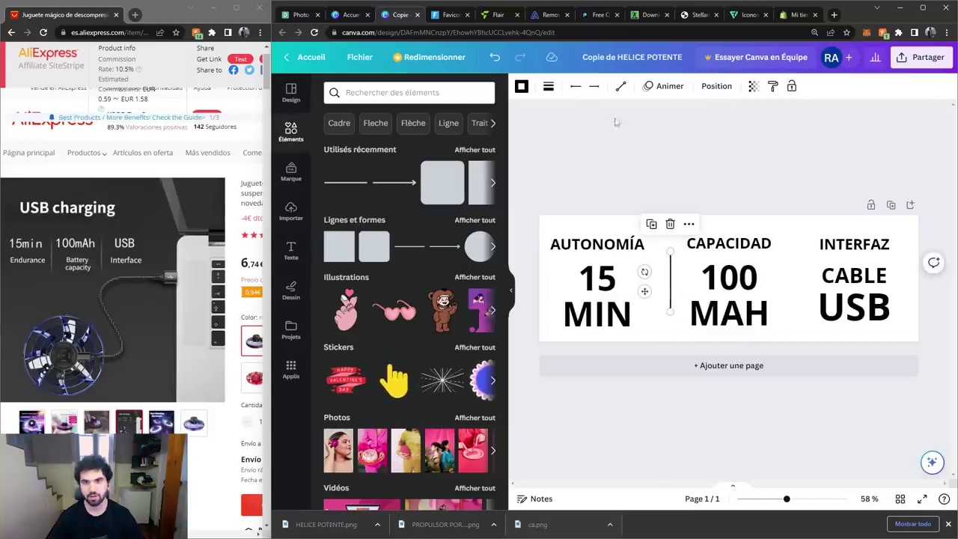
left_click(549, 87)
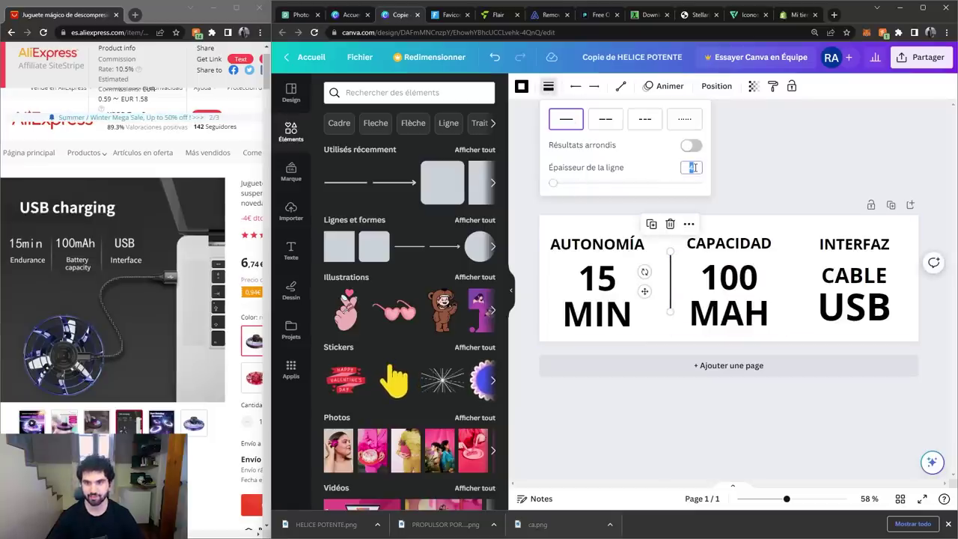
type("5")
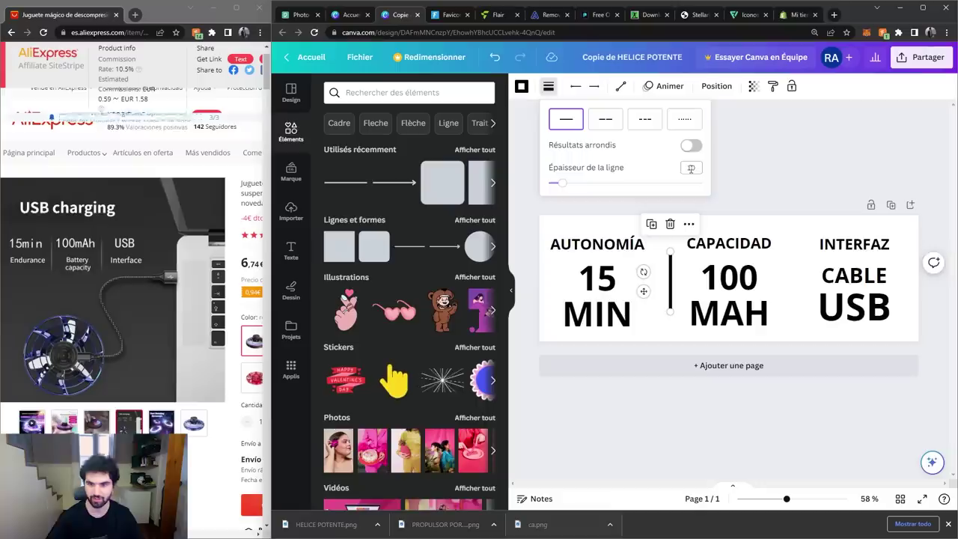
left_click(673, 320)
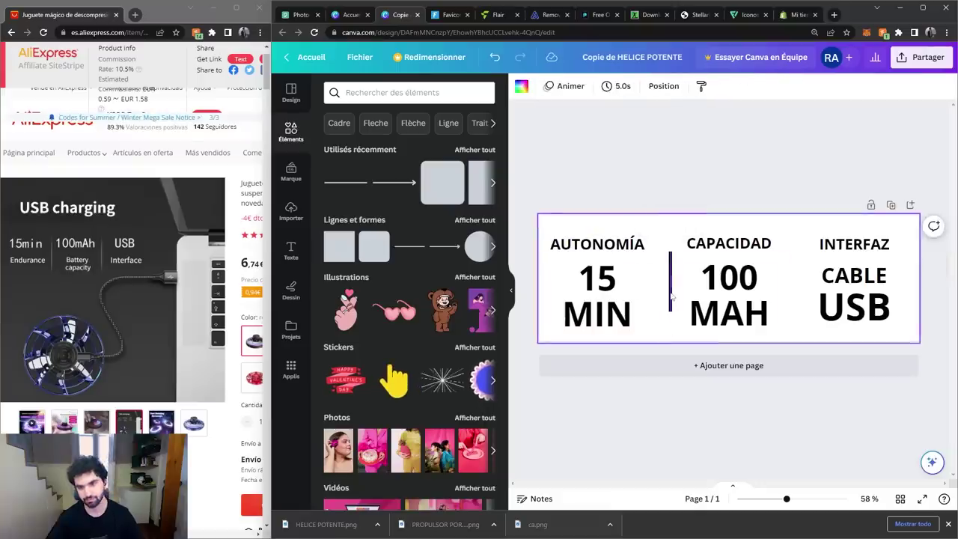
left_click(672, 299)
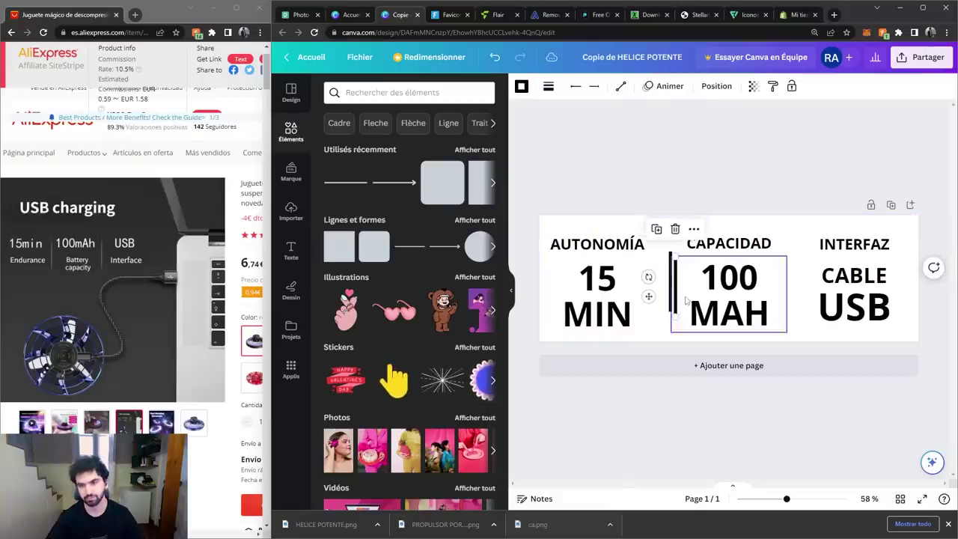
left_click_drag(674, 284, 798, 277)
left_click(776, 222)
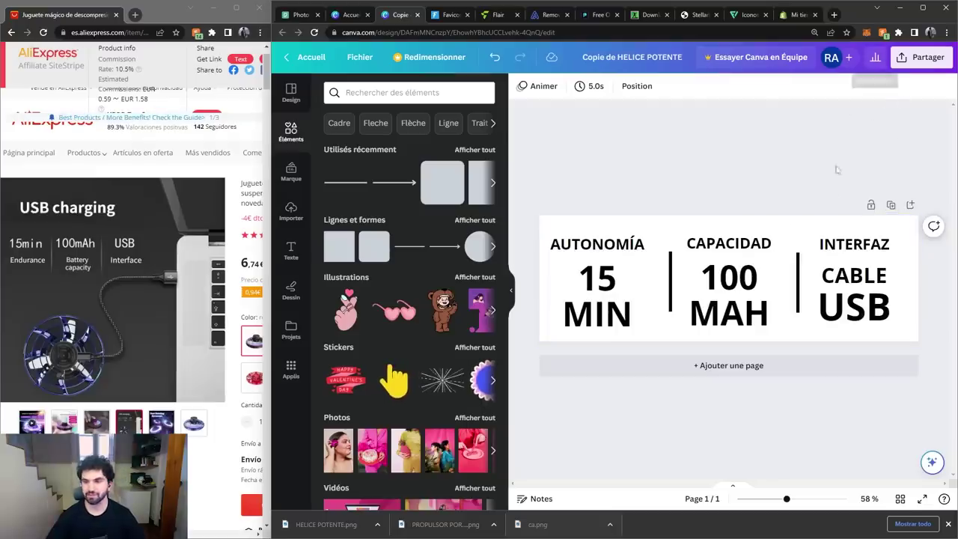
- Centre all specs and dividers in the design, then open Partager > Télécharger
left_click_drag(560, 202, 901, 316)
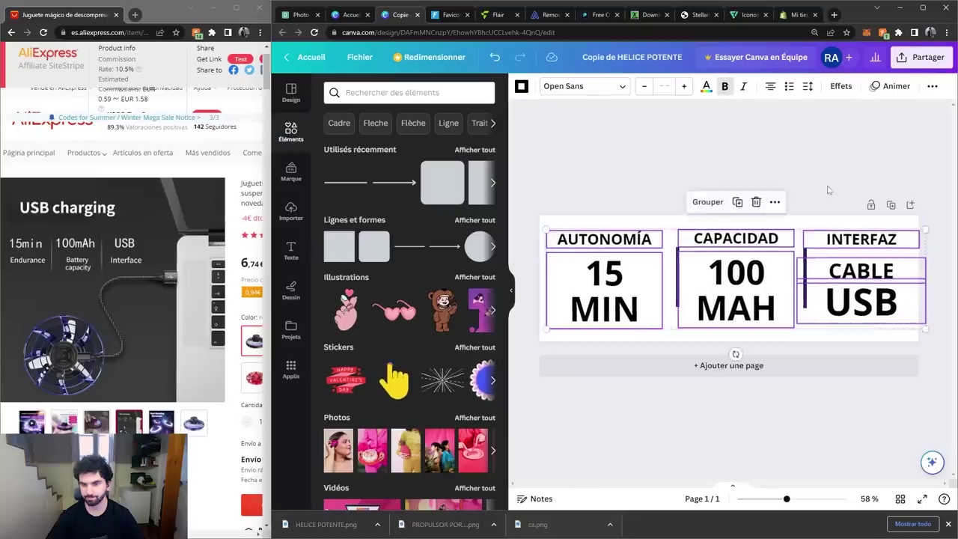
left_click(858, 189)
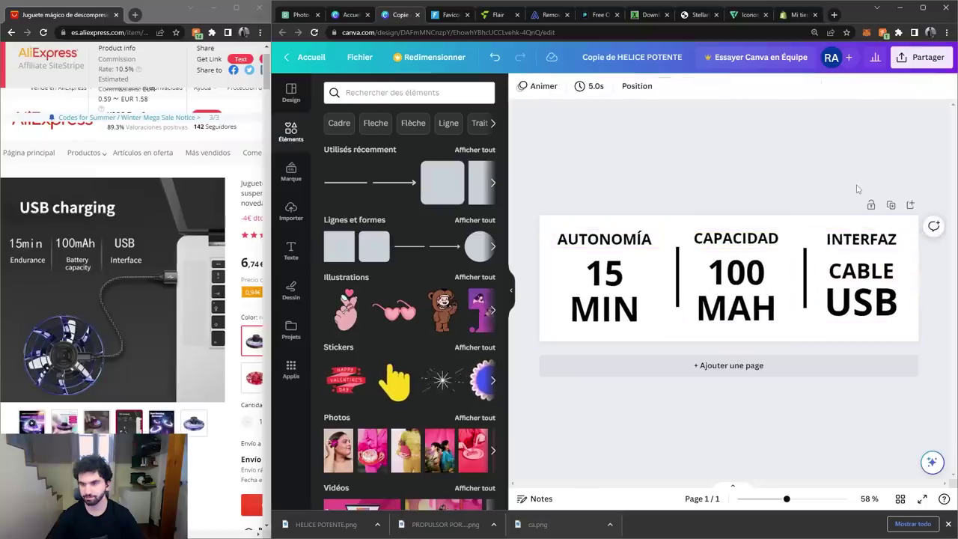
left_click(926, 60)
left_click(779, 337)
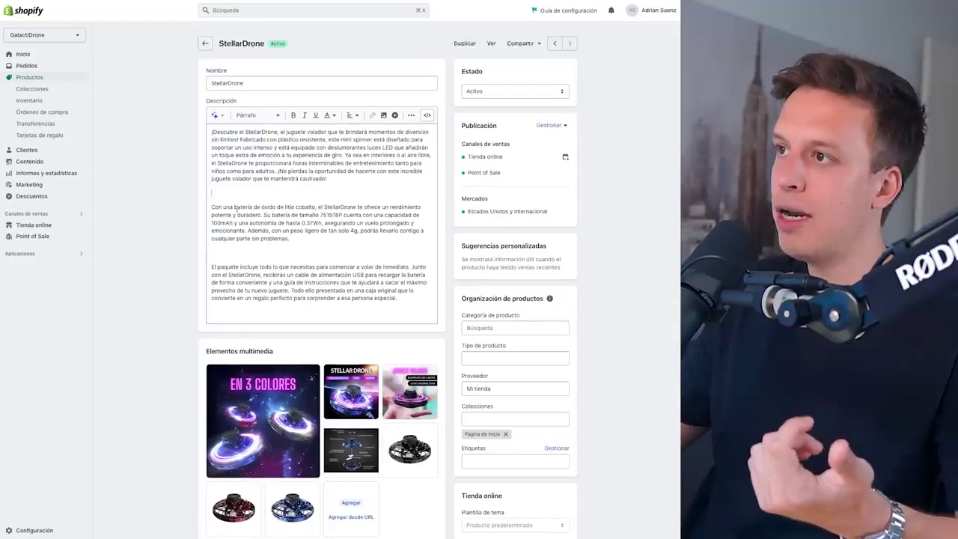
- Insert the three-icon HELICE POTENTE image at Tamaño original into the StellarDrone description
left_click(384, 108)
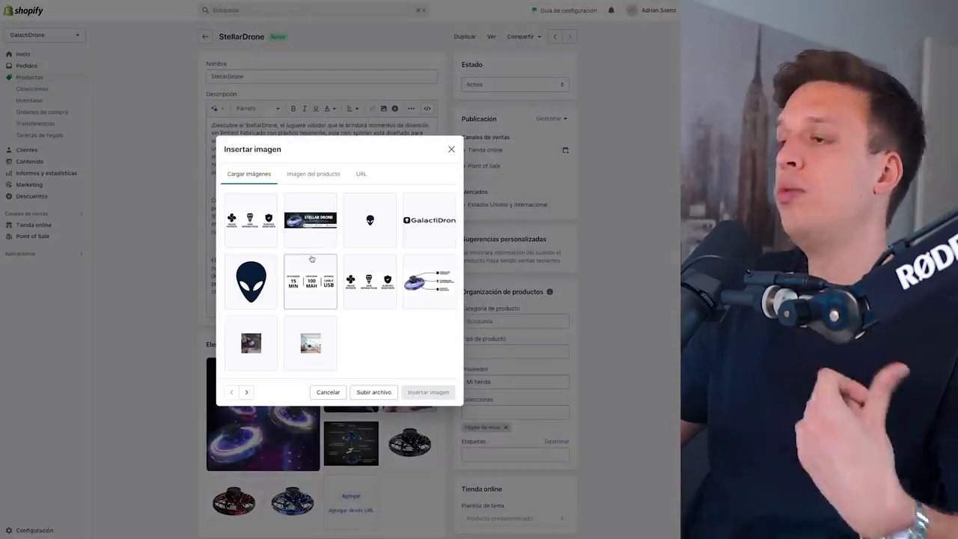
left_click(251, 220)
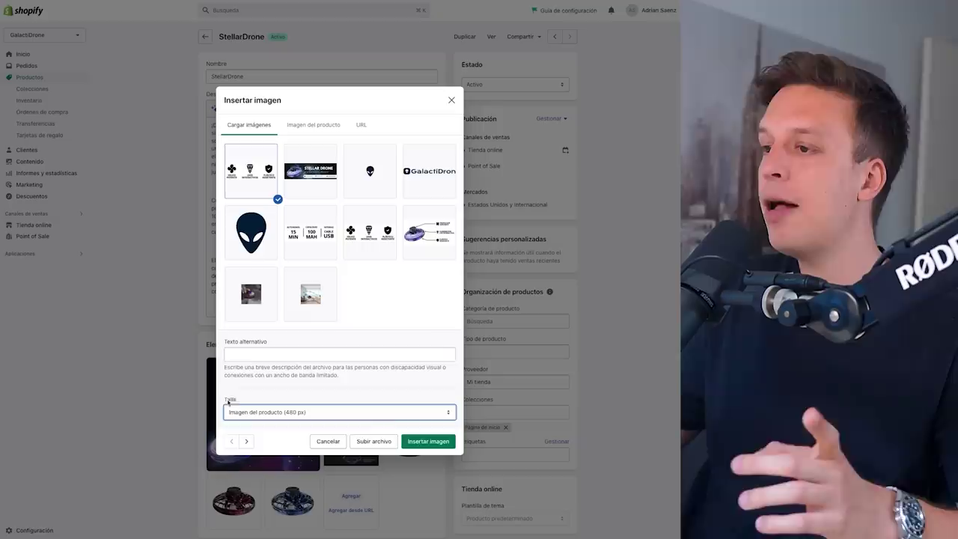
left_click(233, 410)
left_click(257, 360)
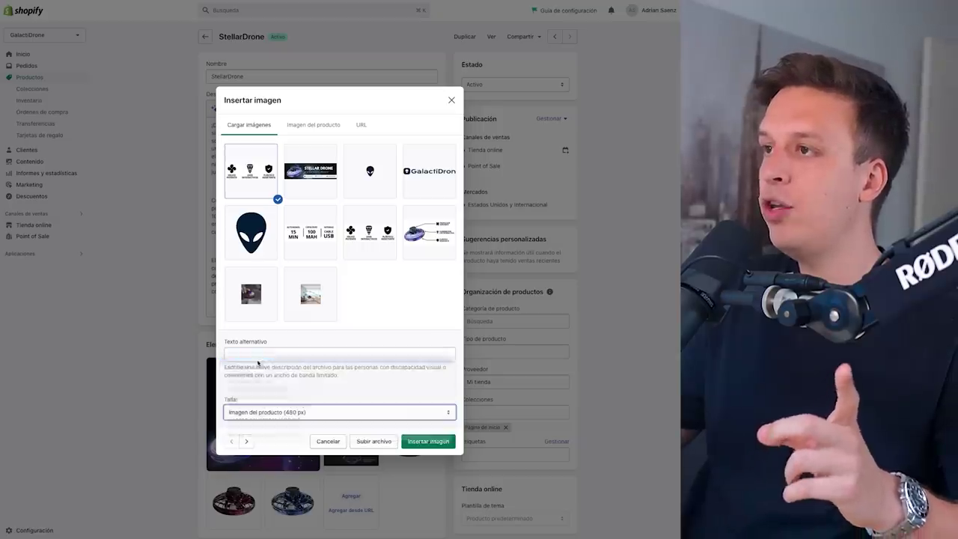
left_click(429, 442)
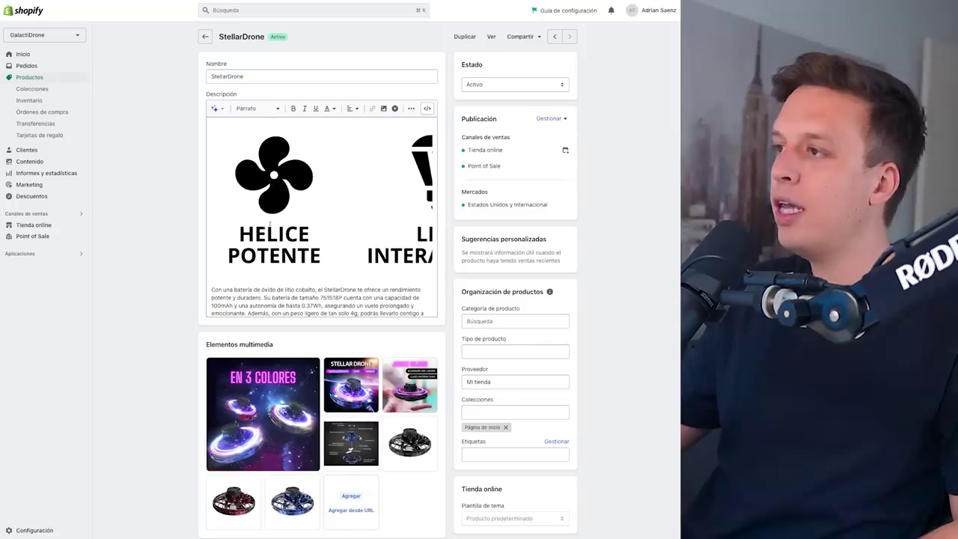
scroll(337, 235, "up", 2)
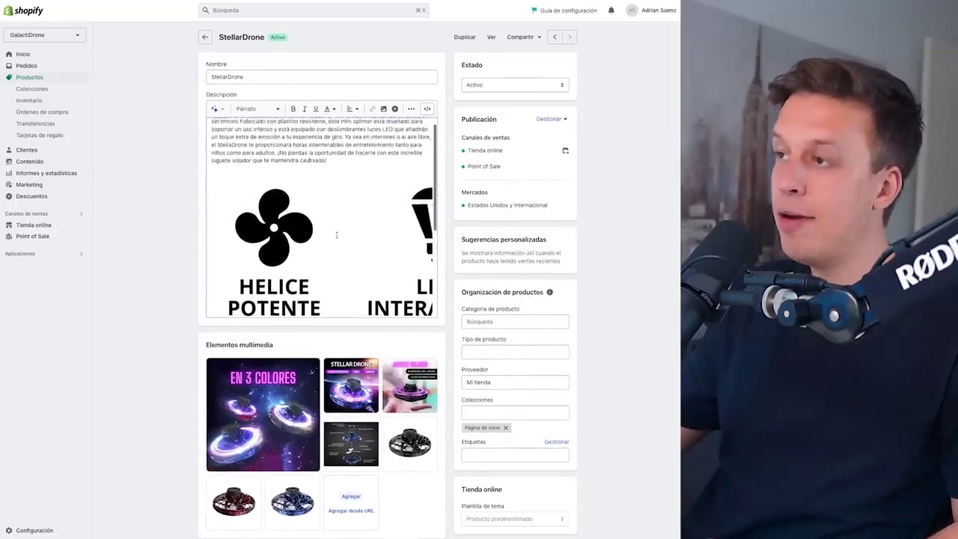
scroll(337, 235, "down", 1)
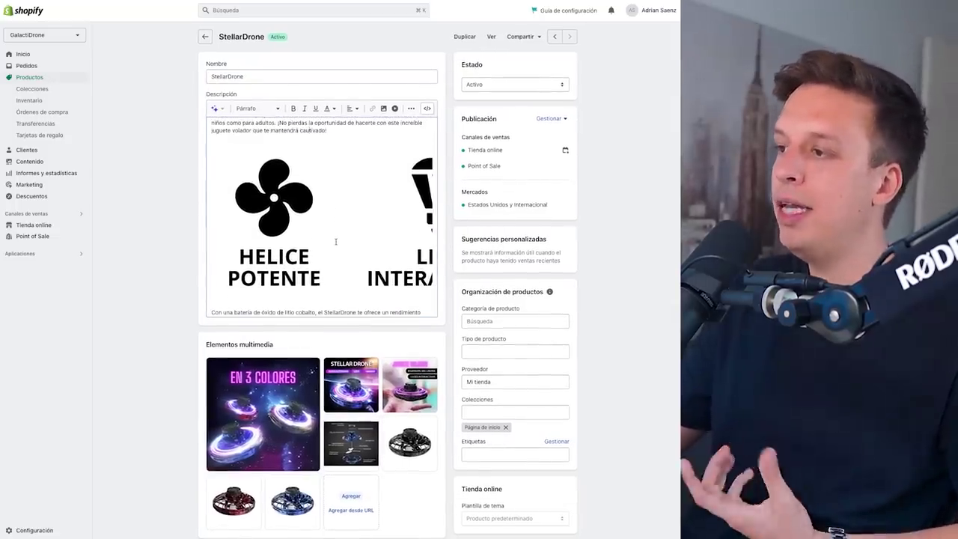
scroll(369, 277, "down", 3)
scroll(369, 277, "down", 2)
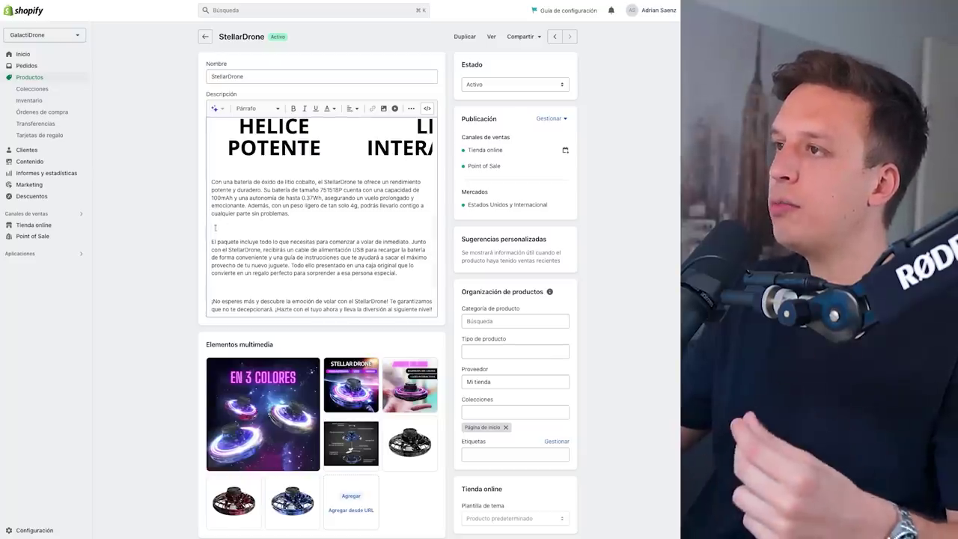
- Insert the 15 MIN / 100 MAH specs image at original size, then save the product
left_click(383, 109)
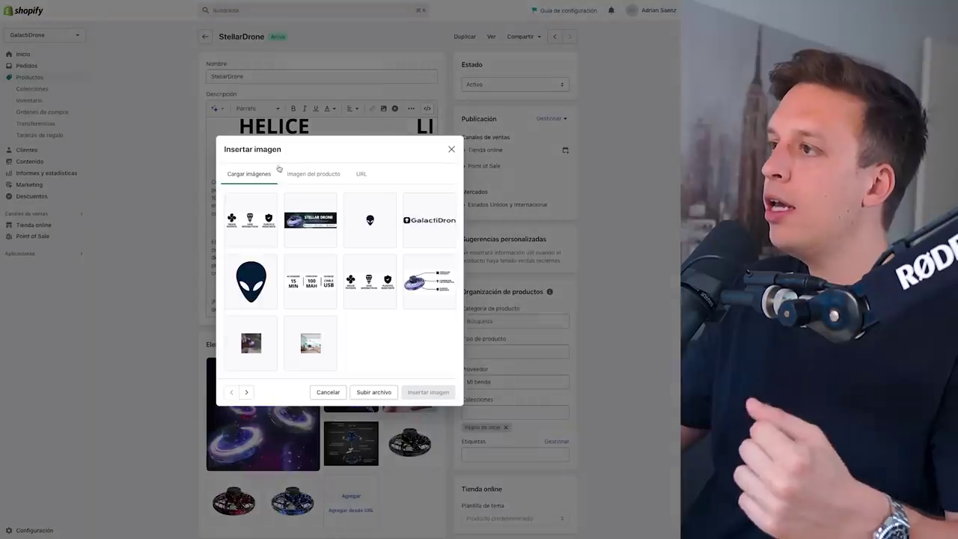
left_click(307, 305)
left_click(355, 412)
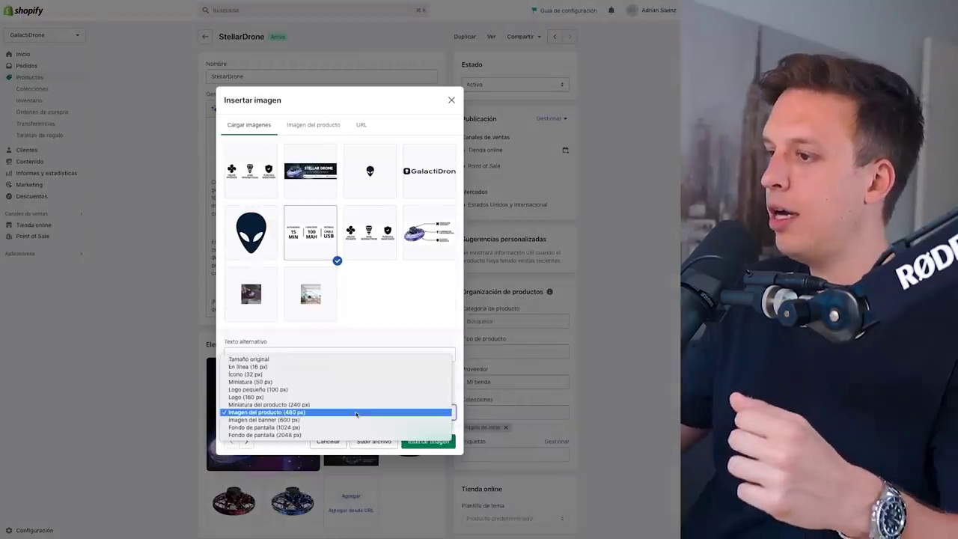
left_click(249, 359)
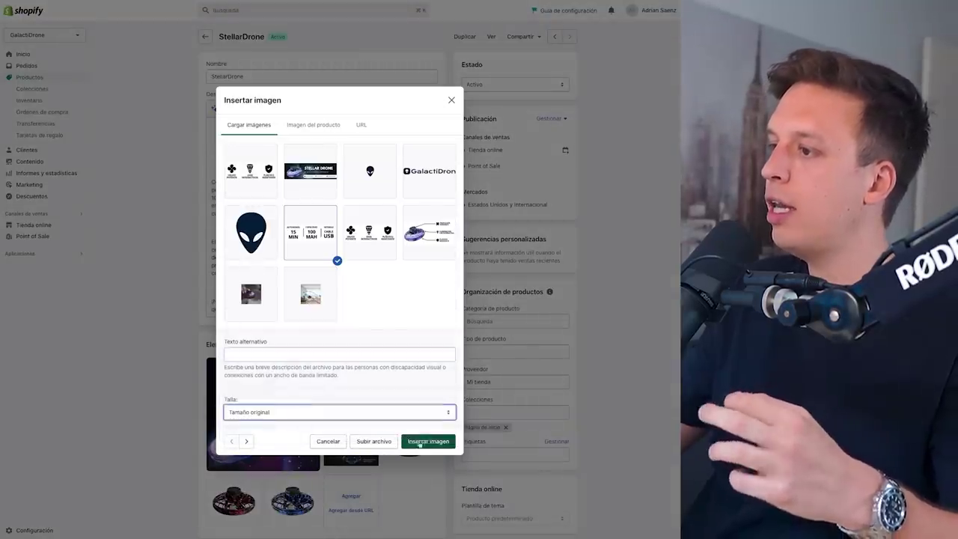
left_click(428, 441)
scroll(302, 225, "down", 6)
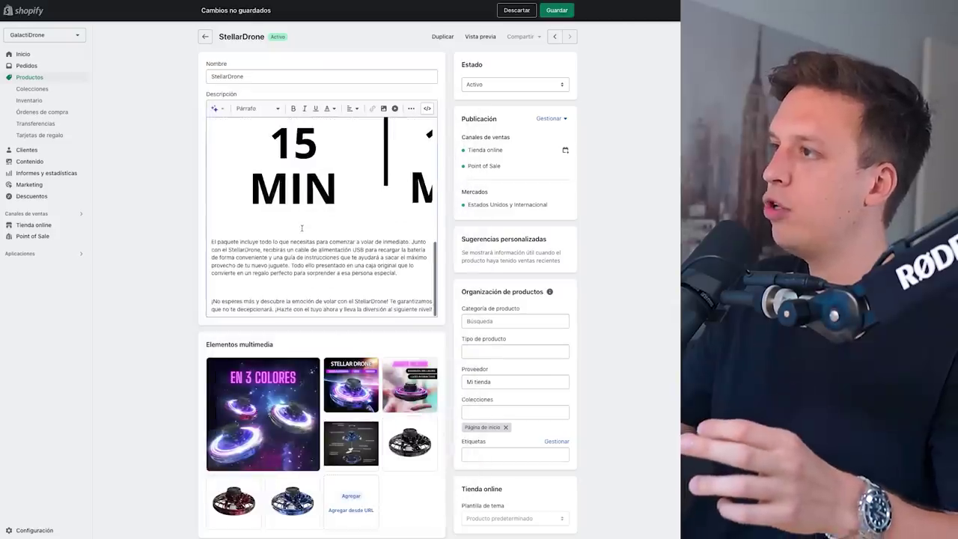
scroll(324, 157, "up", 5)
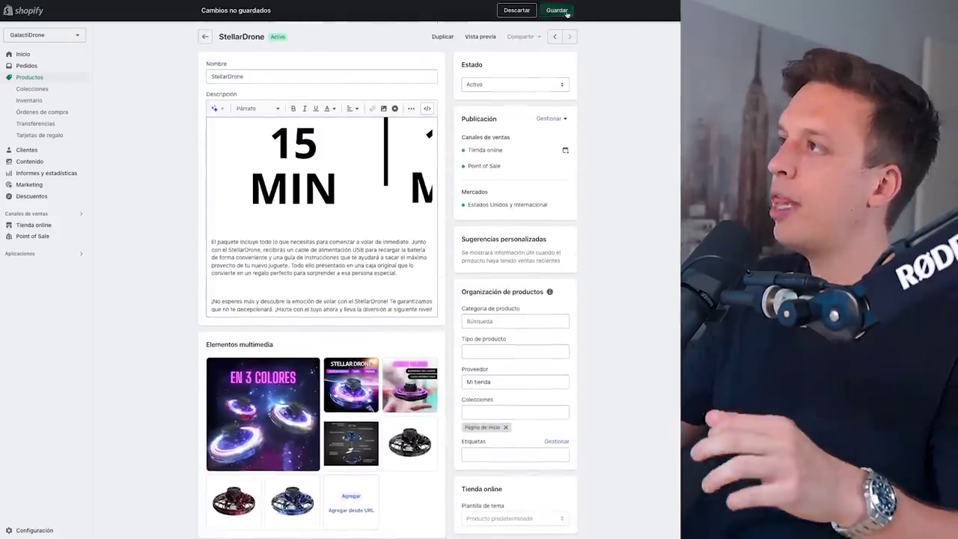
left_click(557, 11)
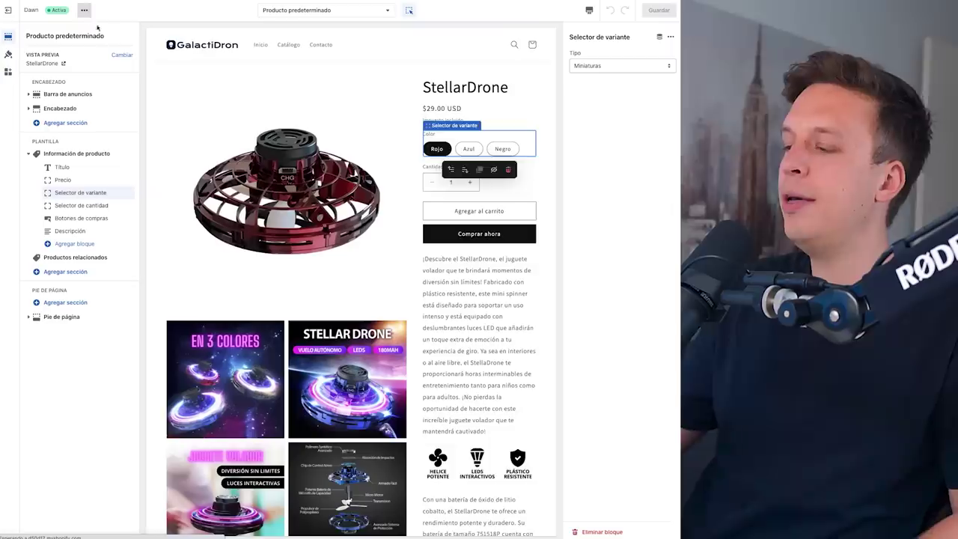
- Review the StellarDrone product page preview, then switch the theme editor to Página de inicio
scroll(415, 187, "down", 2)
scroll(416, 188, "down", 6)
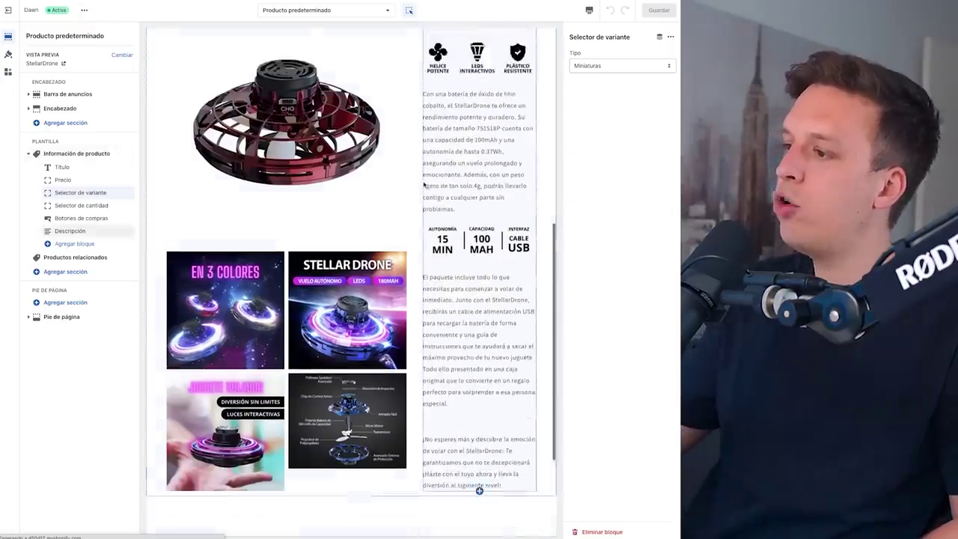
scroll(397, 112, "up", 3)
scroll(408, 116, "up", 5)
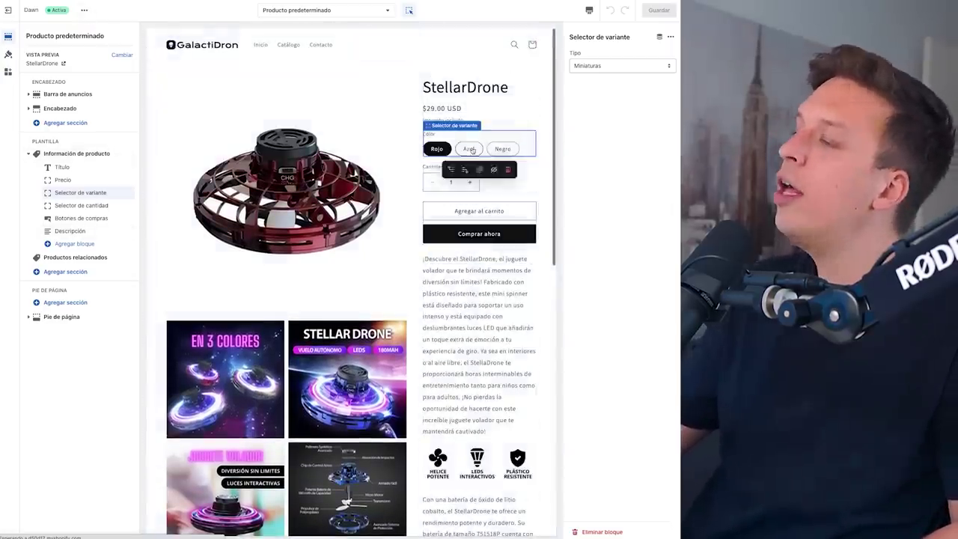
scroll(315, 217, "down", 4)
scroll(315, 217, "down", 5)
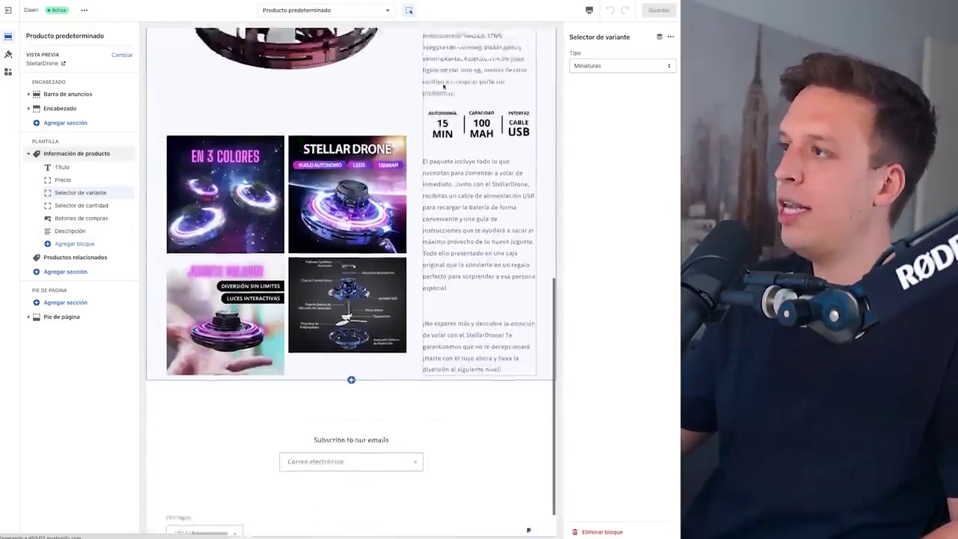
scroll(479, 150, "up", 6)
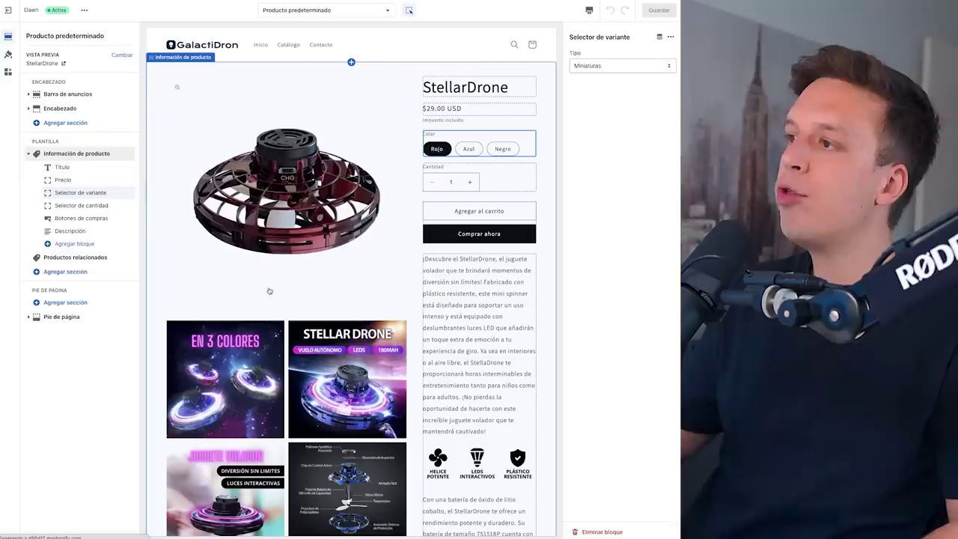
left_click(307, 11)
left_click(301, 54)
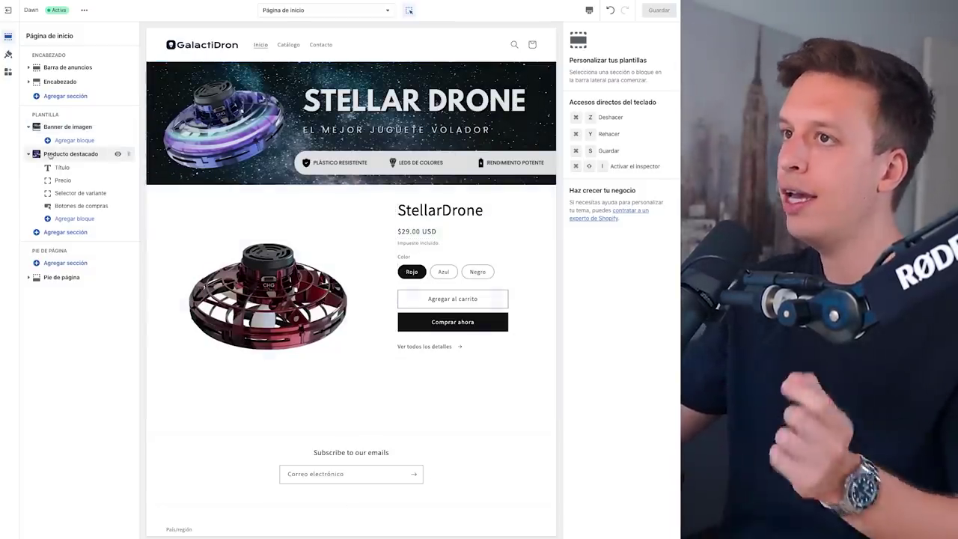
- Add a Colección destacada section to the home page titled 'Nuestros productos'
left_click(28, 128)
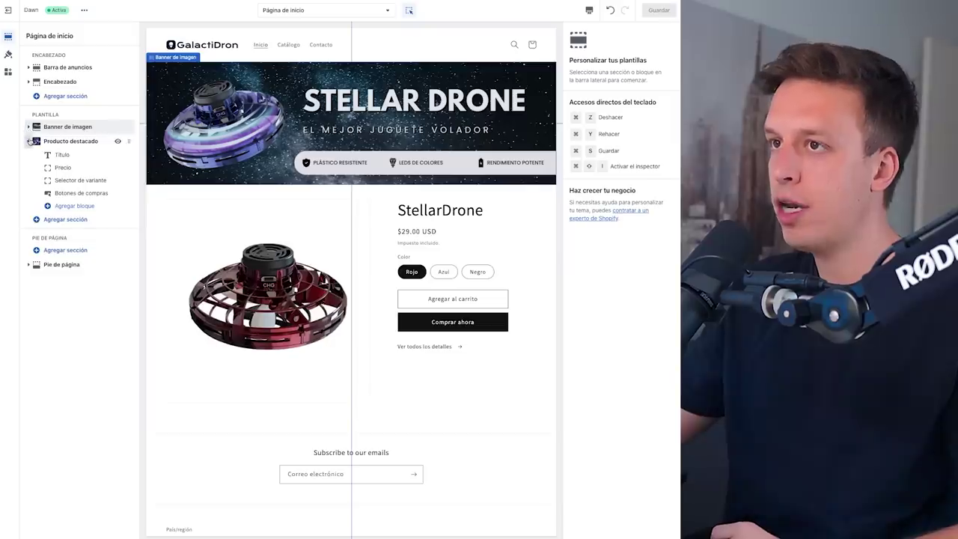
left_click(29, 141)
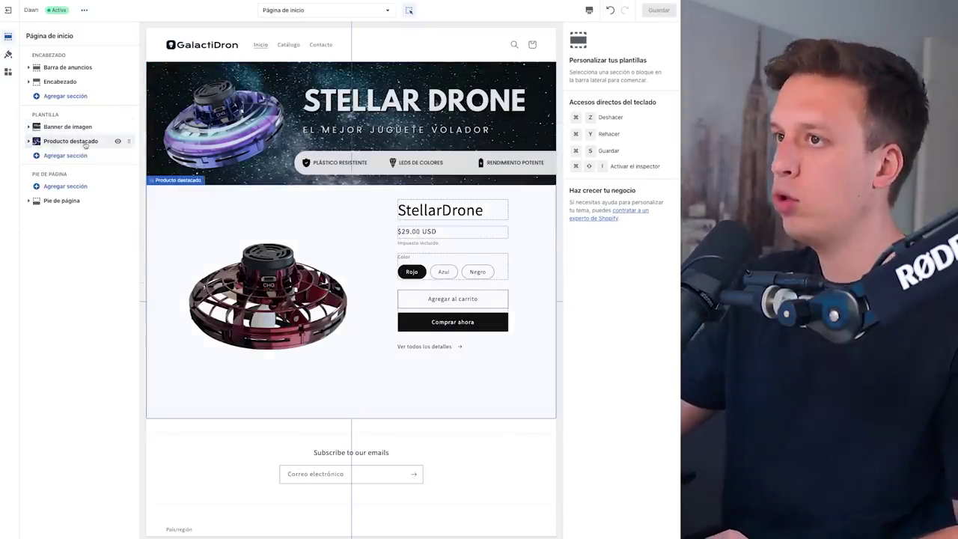
left_click(82, 154)
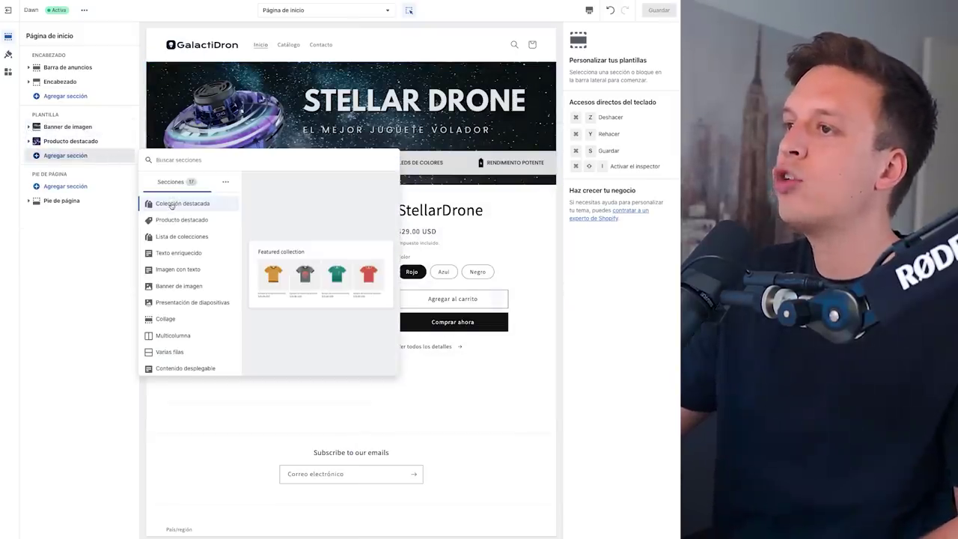
key("Escape")
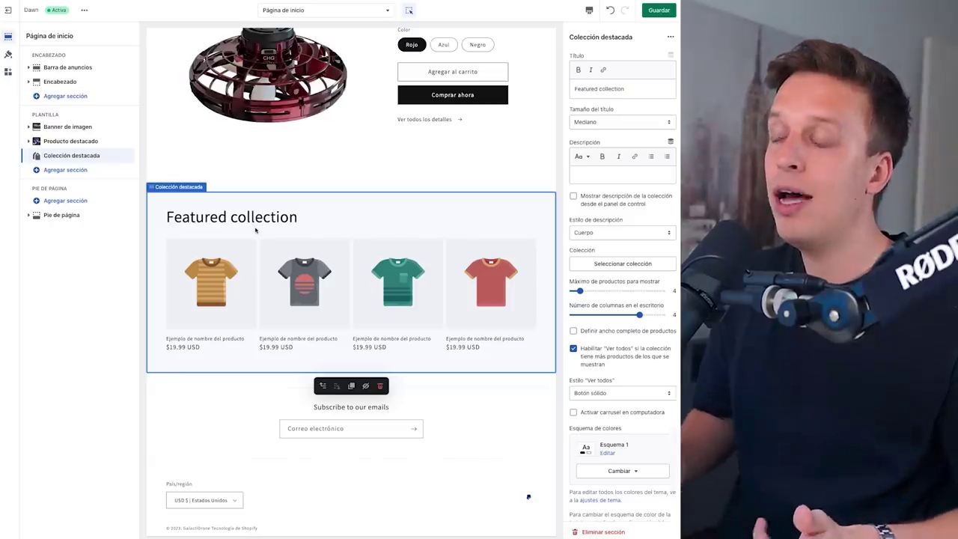
scroll(255, 231, "up", 2)
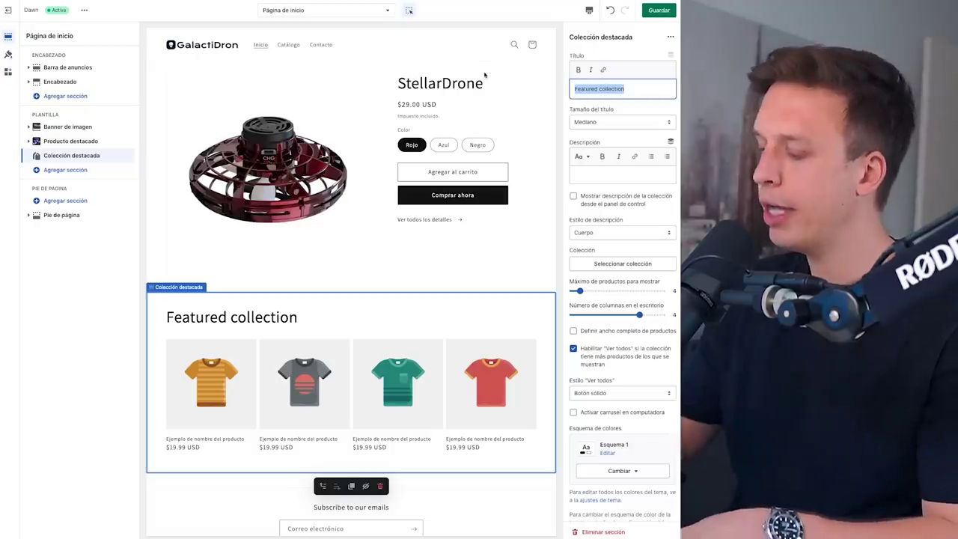
type("Nuestros productos")
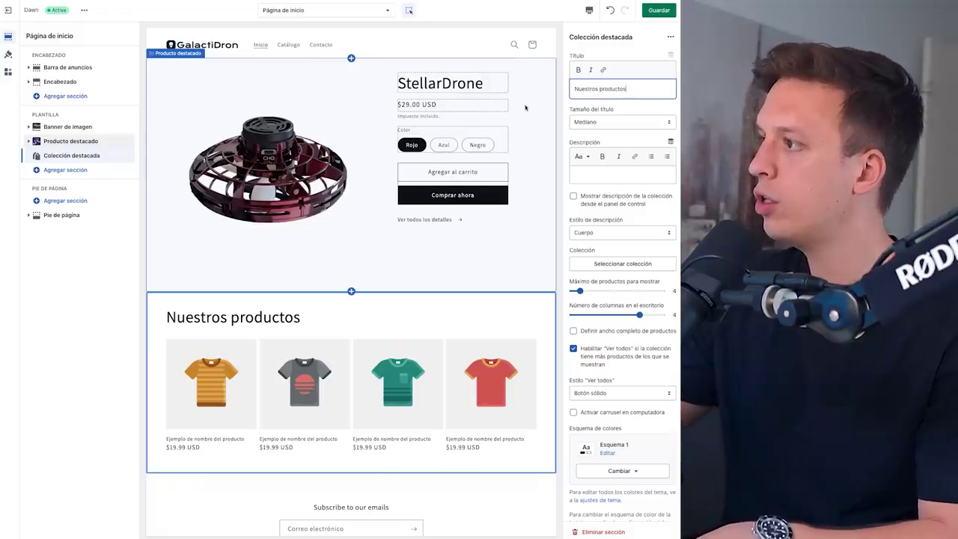
- Begin creating a new collection from the section's collection picker
scroll(621, 262, "down", 3)
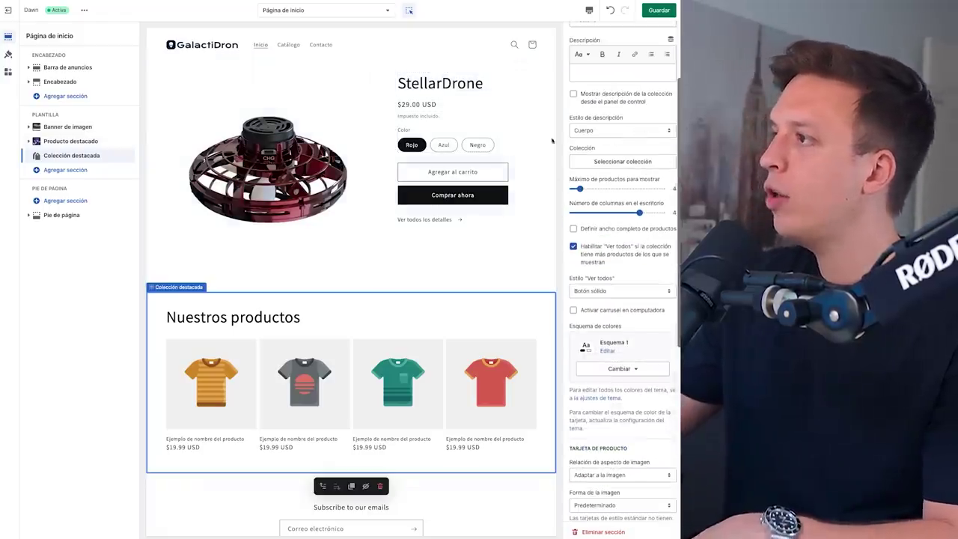
left_click(616, 163)
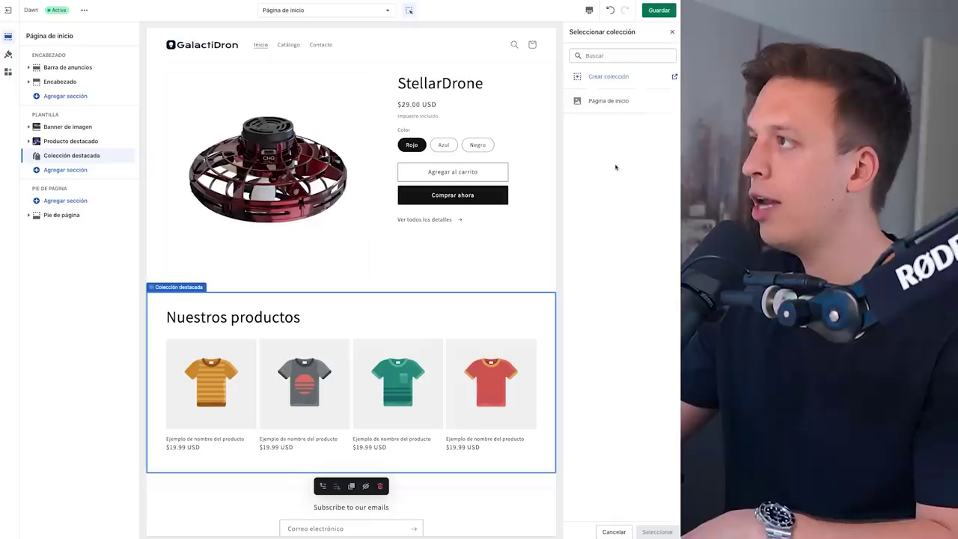
left_click(592, 78)
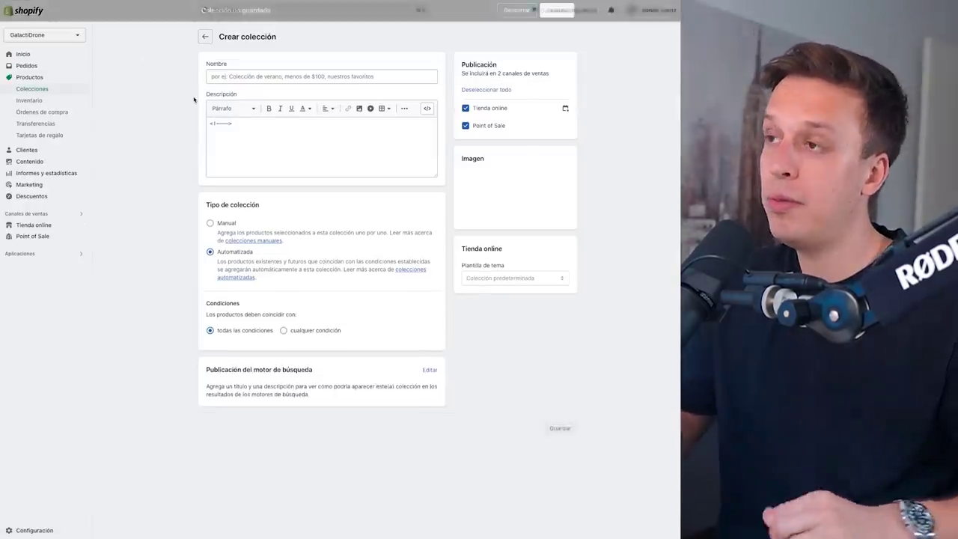
- Name the collection 'Nuestros productos' and make it automated for products priced greater than 1
left_click(271, 75)
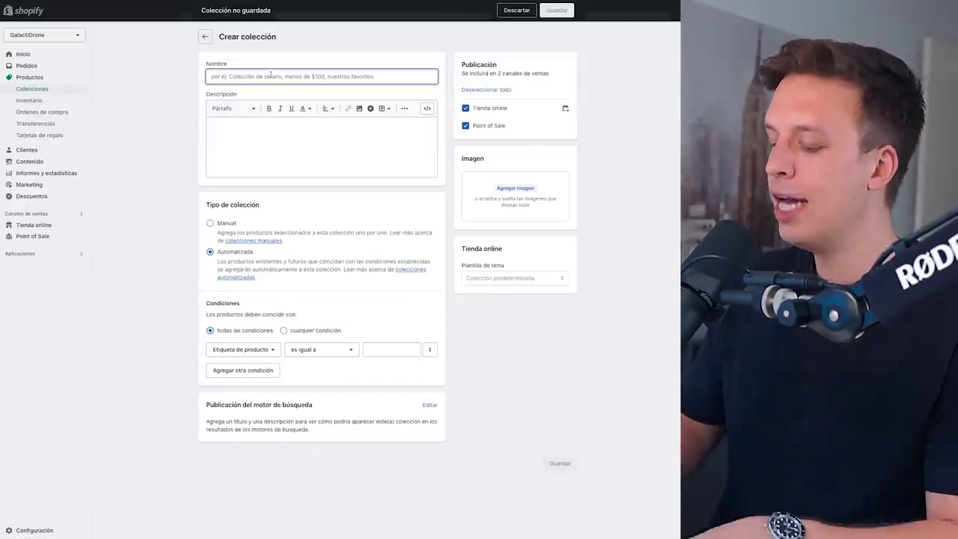
type("Nuestros productos")
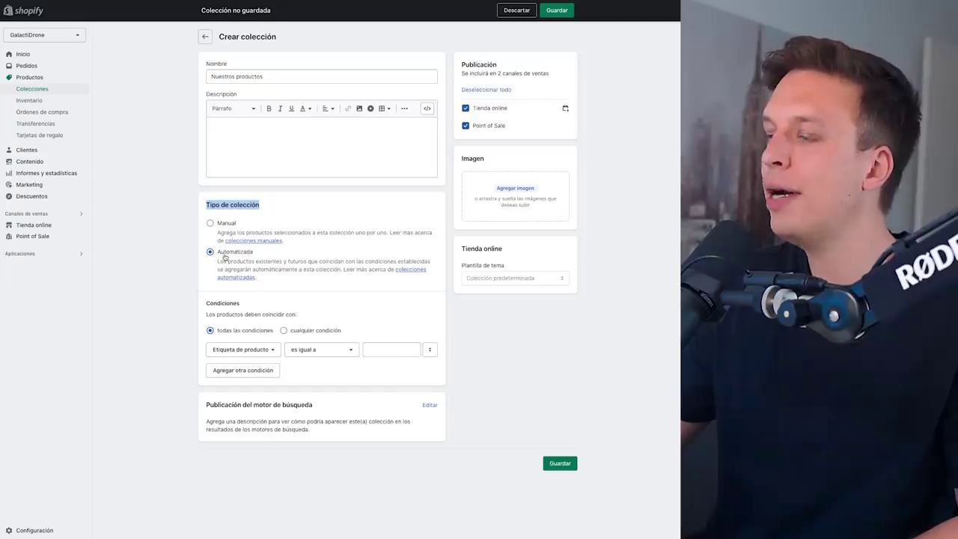
left_click(425, 298)
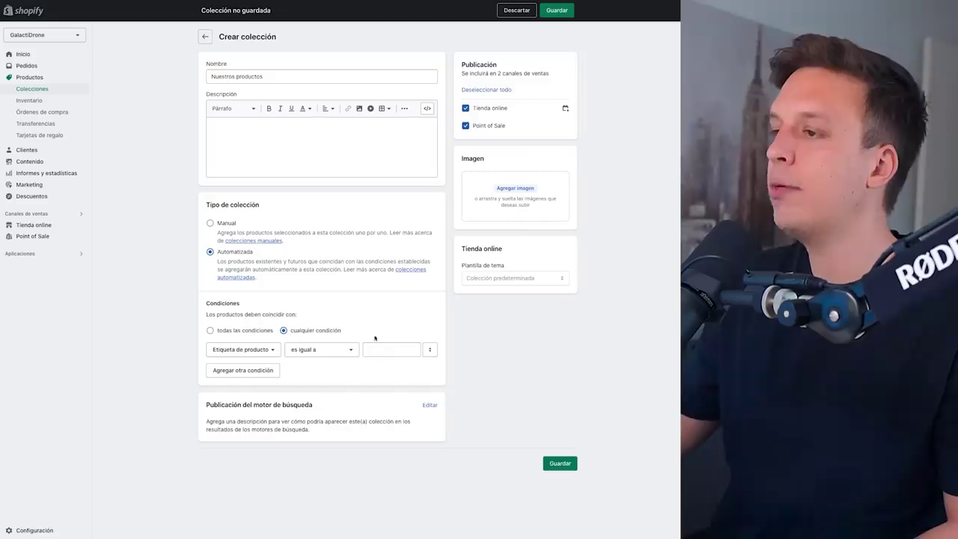
left_click(279, 338)
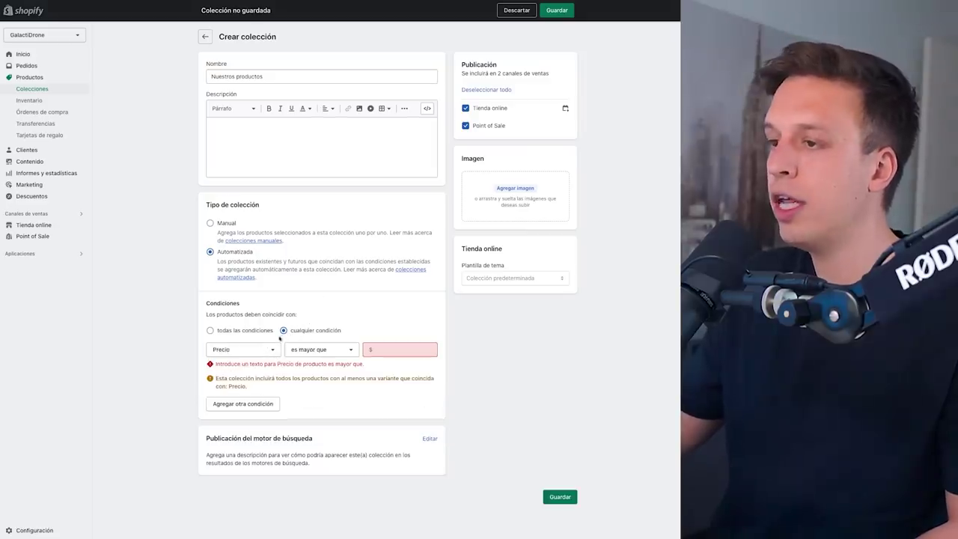
left_click(303, 352)
left_click(307, 395)
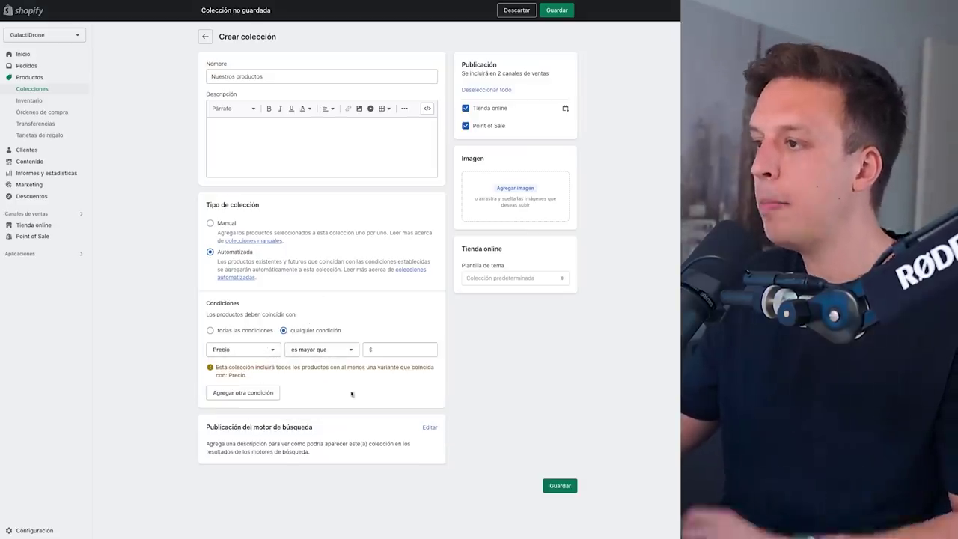
left_click(388, 350)
type("1")
left_click(465, 402)
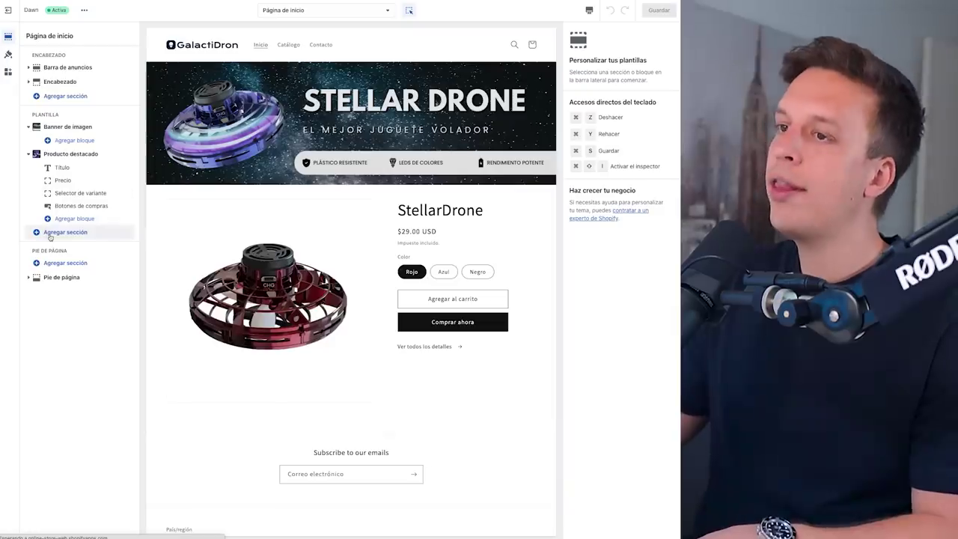
- Add a featured collection section showing Nuestros productos, titled accordingly, with three products per row
left_click(50, 234)
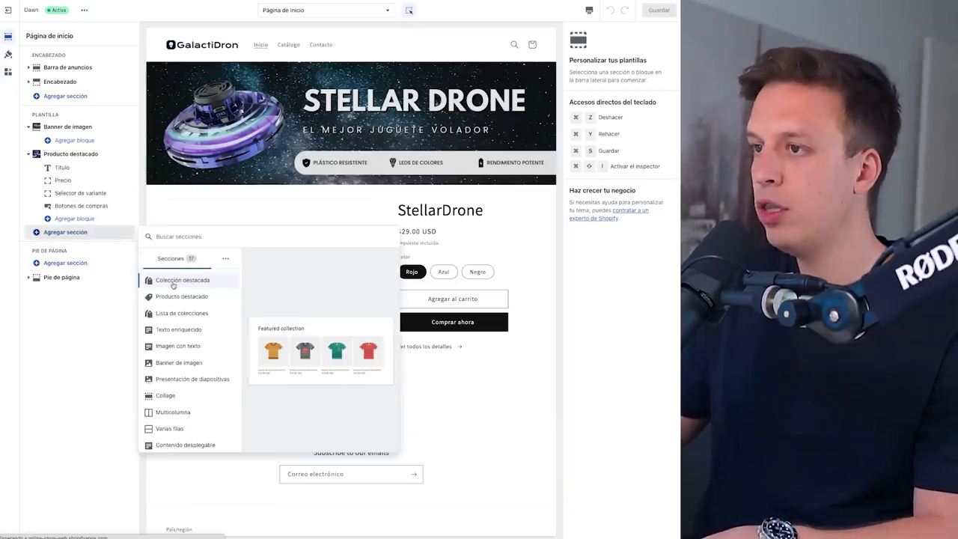
left_click(173, 281)
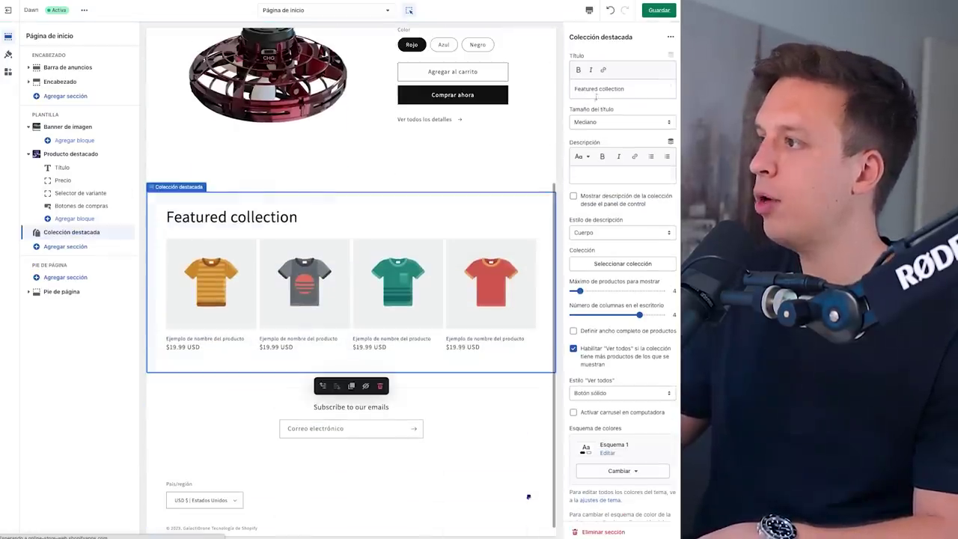
left_click(620, 264)
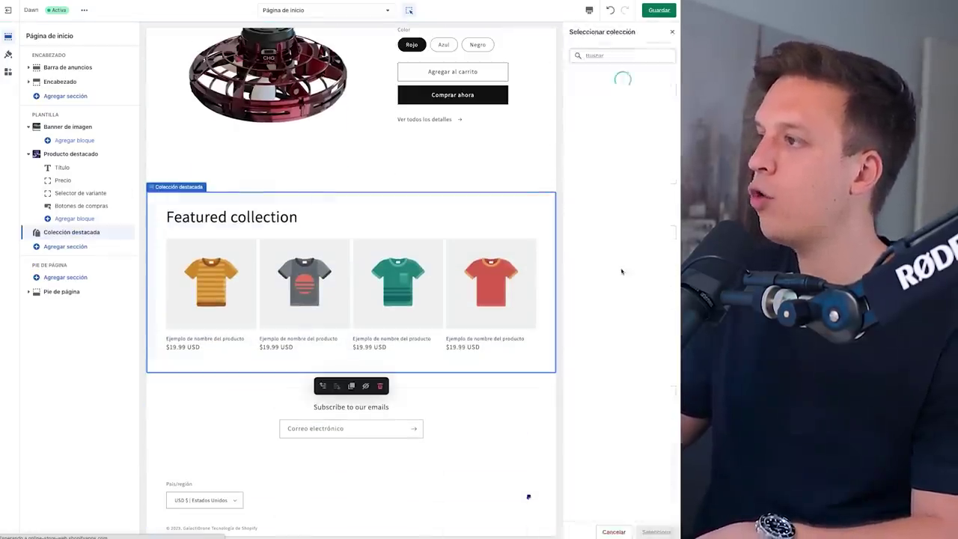
left_click(582, 105)
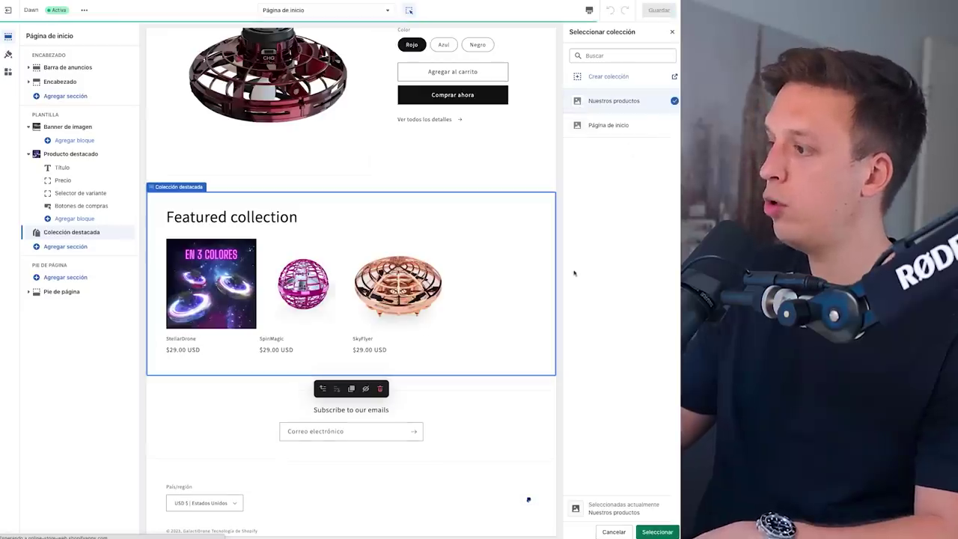
left_click(657, 533)
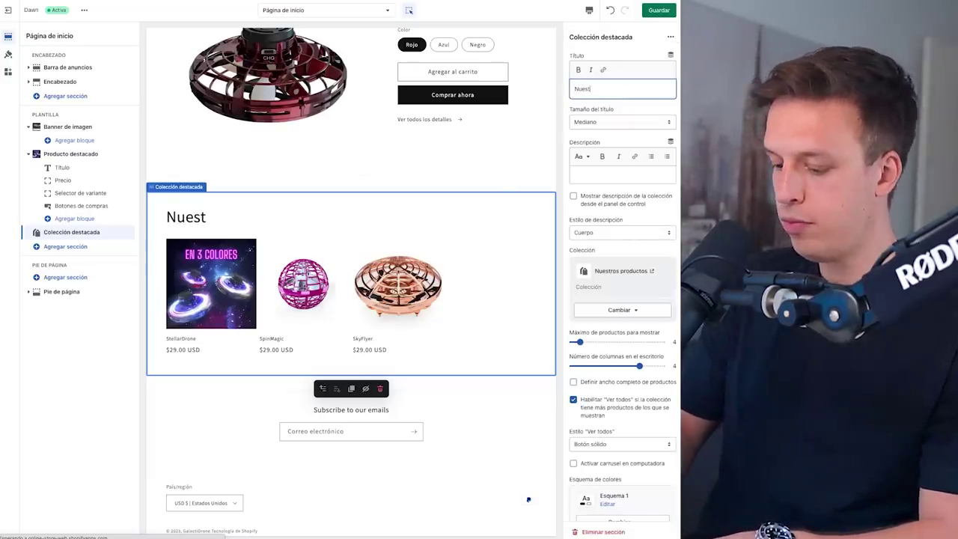
type("os productos")
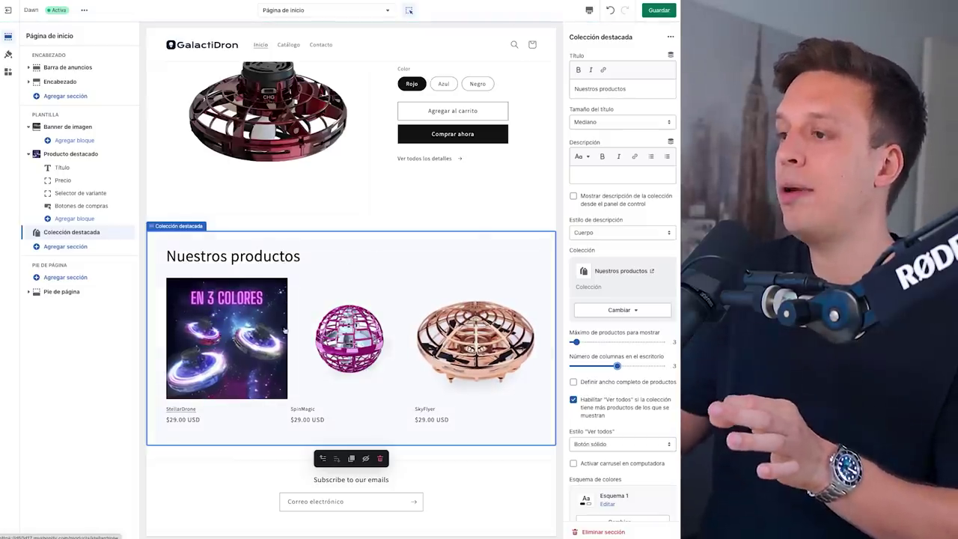
left_click(511, 493)
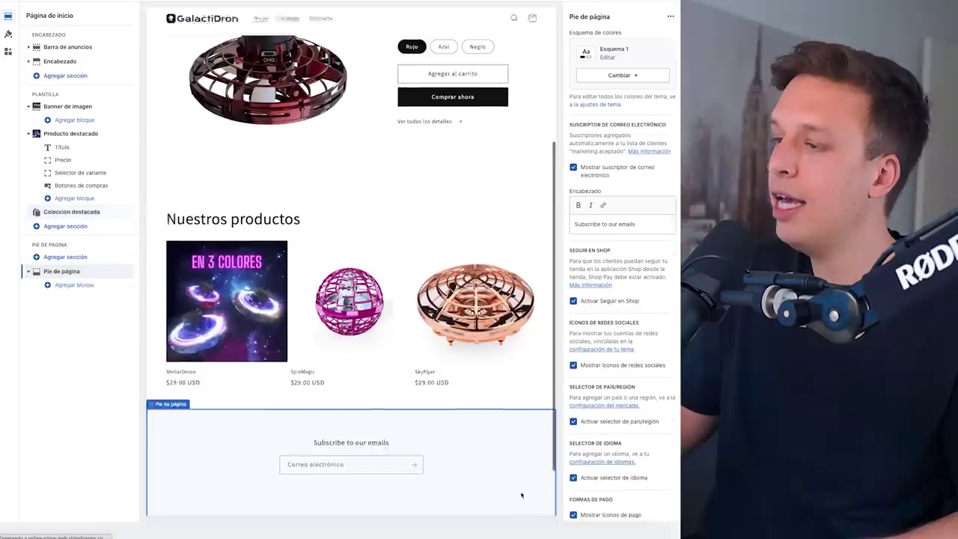
left_click(421, 197)
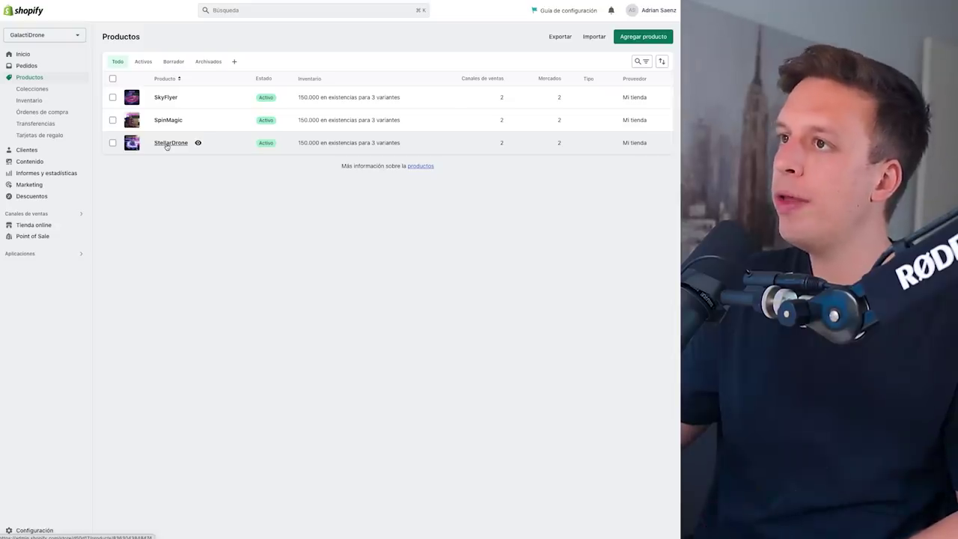
- Review the StellarDrone and SpinMagic product pages in turn
left_click(167, 144)
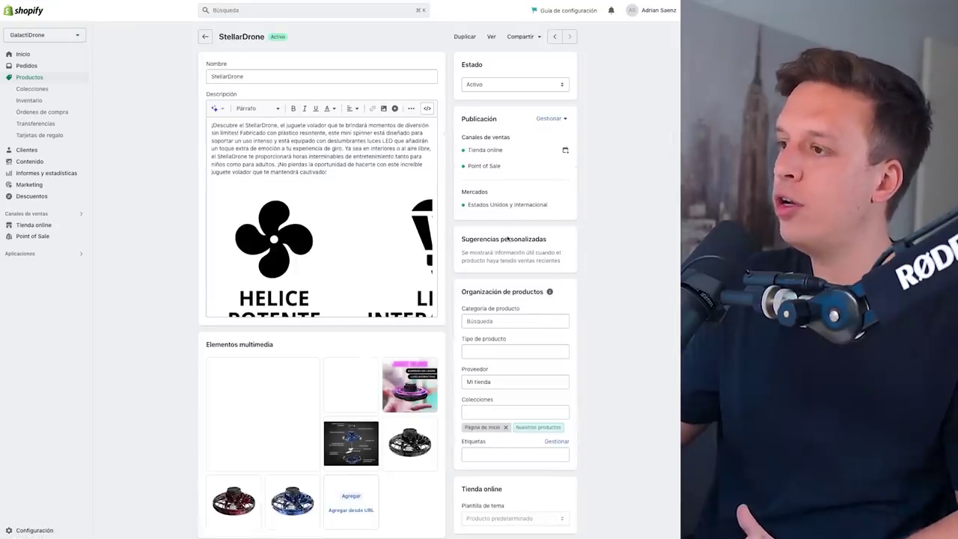
scroll(565, 349, "down", 1)
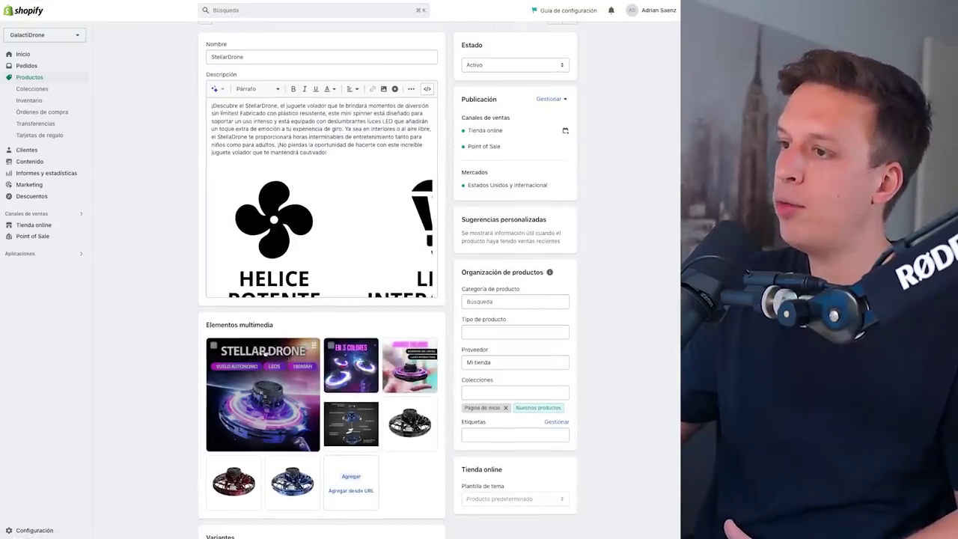
scroll(180, 176, "down", 3)
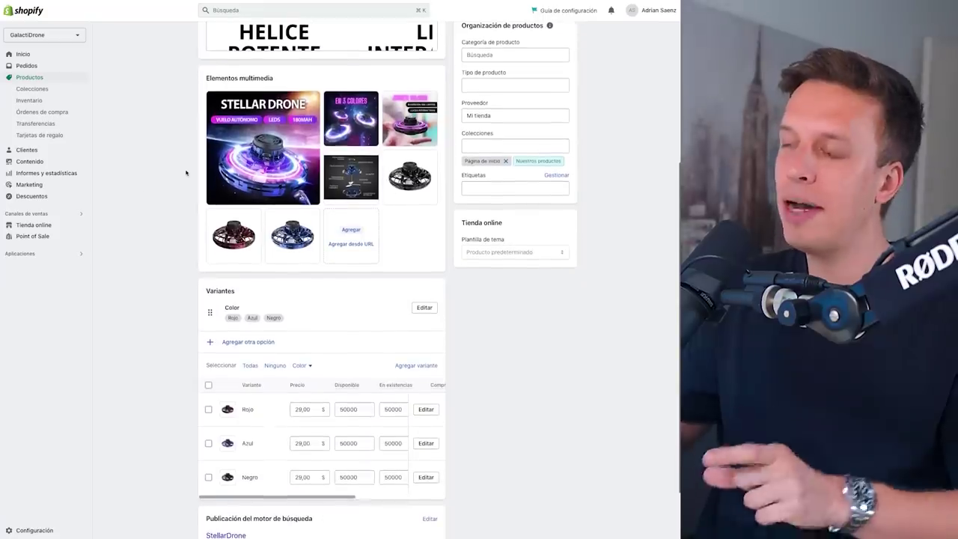
scroll(187, 35, "up", 4)
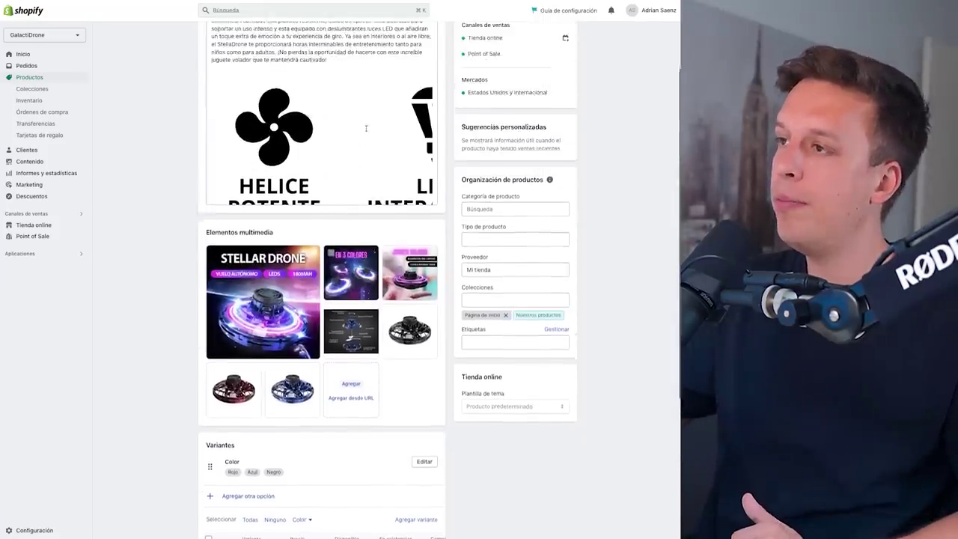
left_click(205, 37)
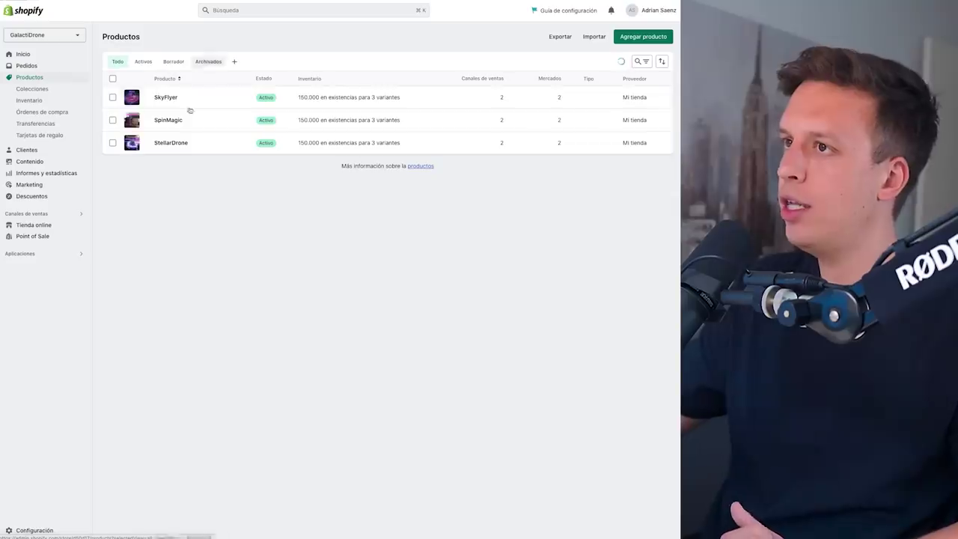
left_click(165, 122)
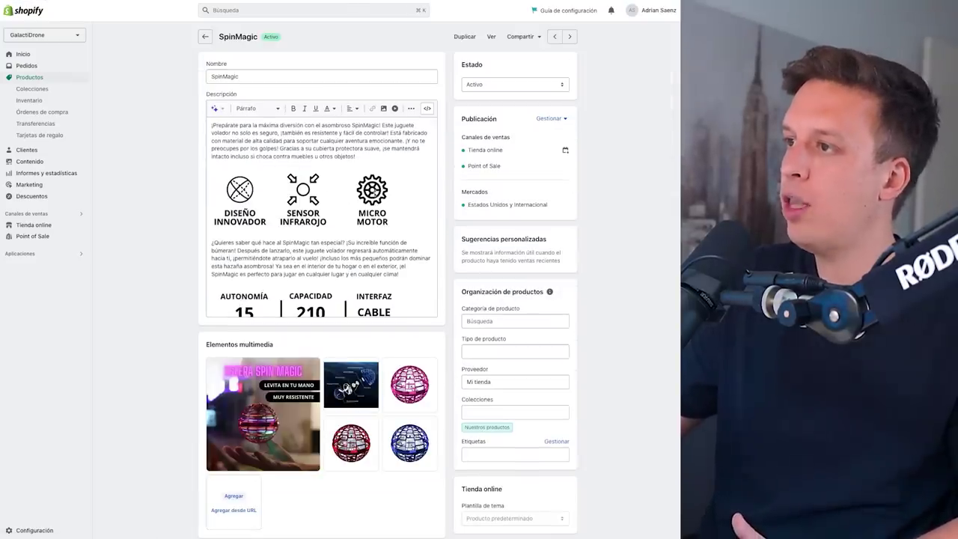
scroll(324, 214, "down", 2)
scroll(368, 251, "down", 5)
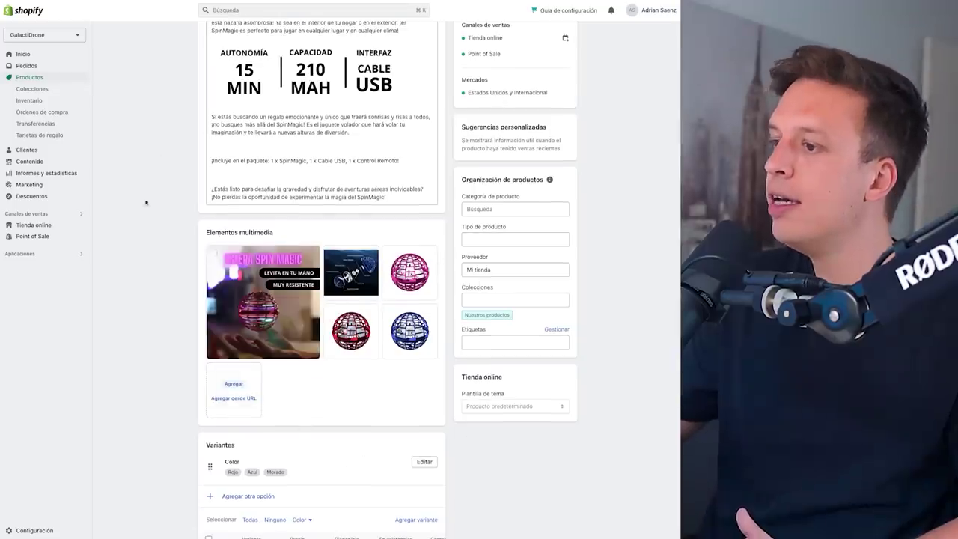
scroll(146, 202, "down", 3)
scroll(171, 208, "up", 10)
left_click(204, 37)
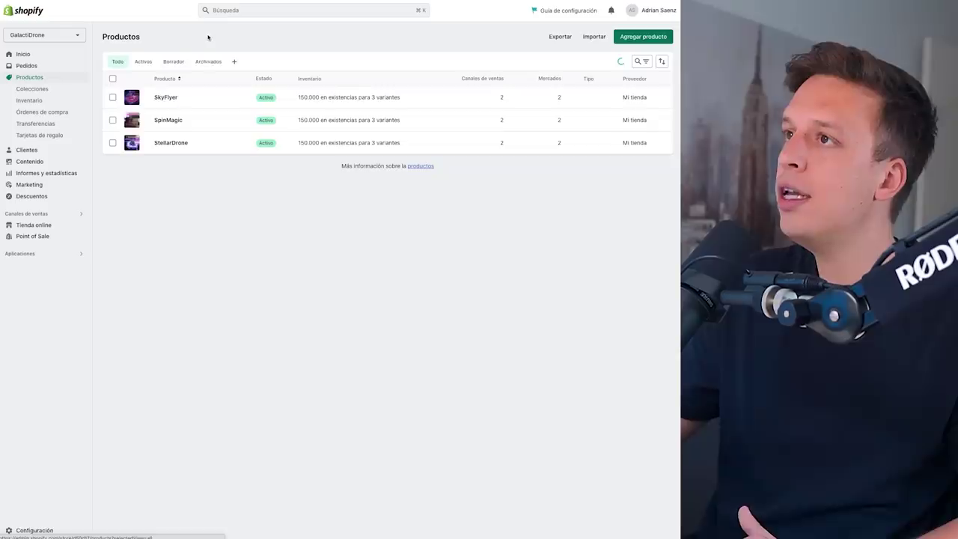
- Move SkyFlyer's diagram image to second place in its Elementos multimedia gallery
left_click(163, 100)
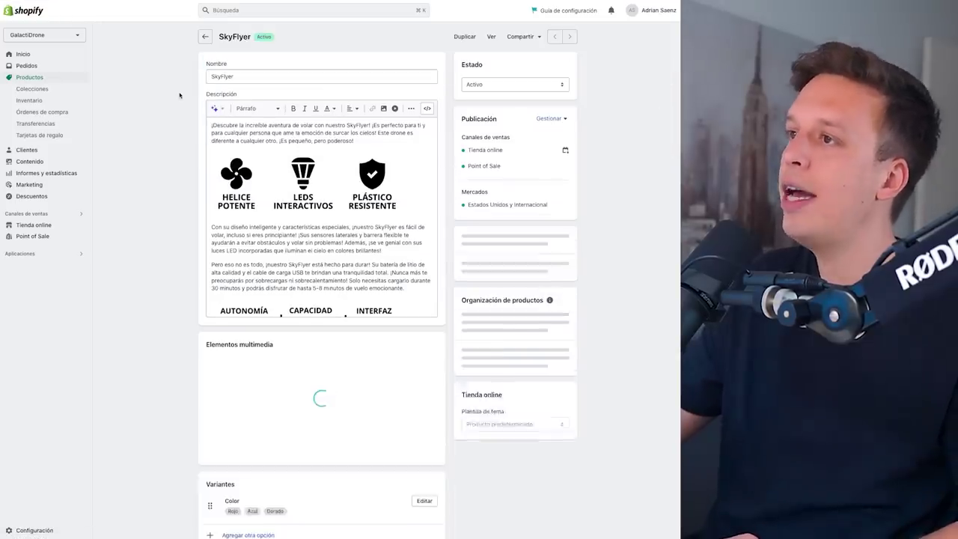
scroll(219, 169, "down", 10)
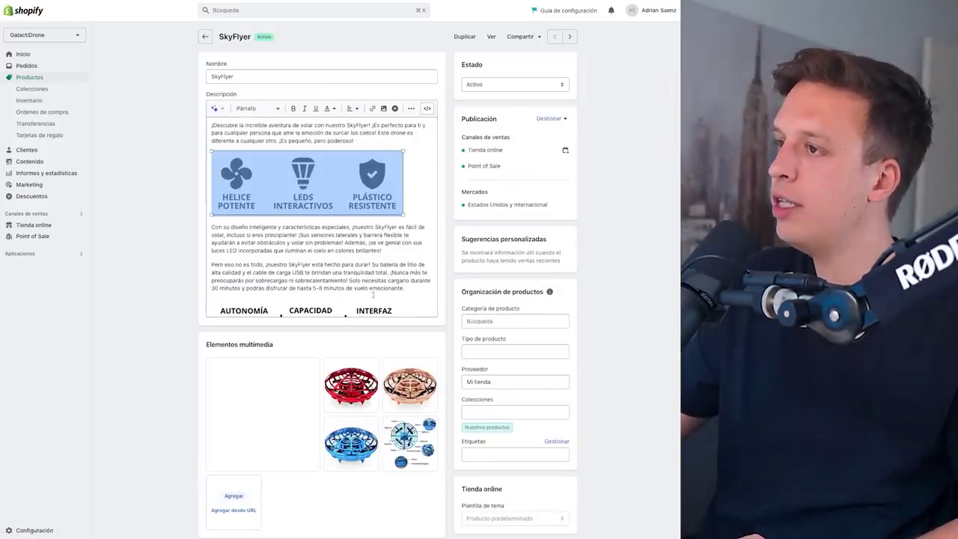
scroll(322, 299, "down", 1)
left_click_drag(409, 290, 343, 257)
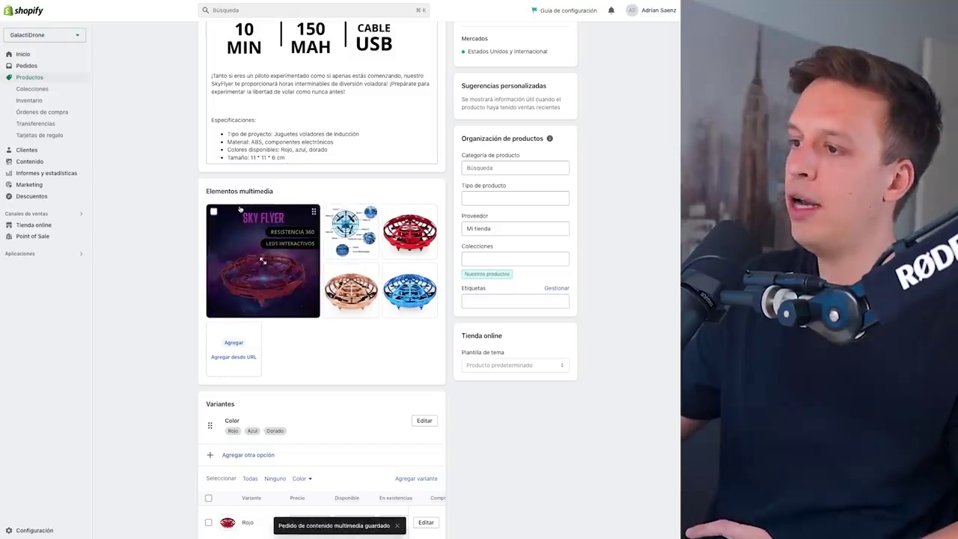
scroll(313, 226, "down", 5)
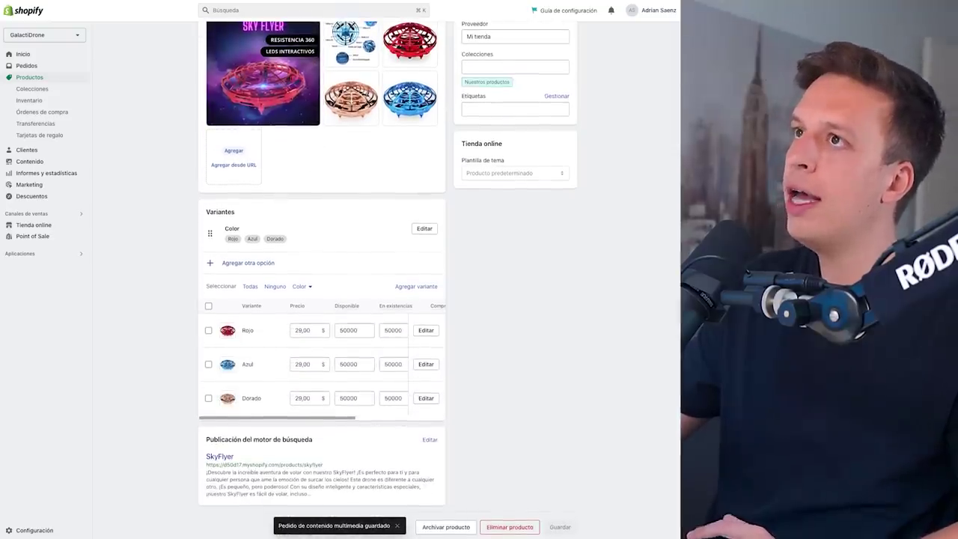
scroll(321, 285, "up", 10)
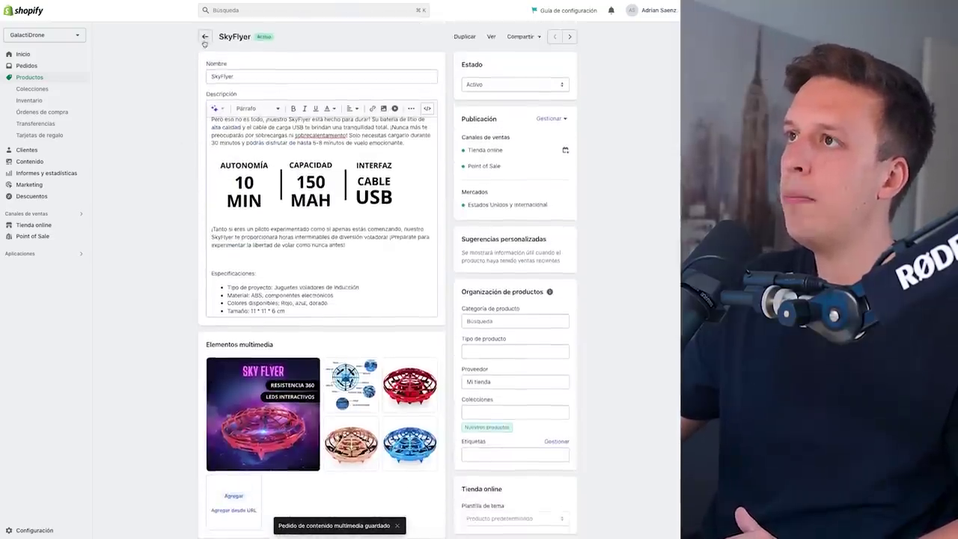
left_click(203, 37)
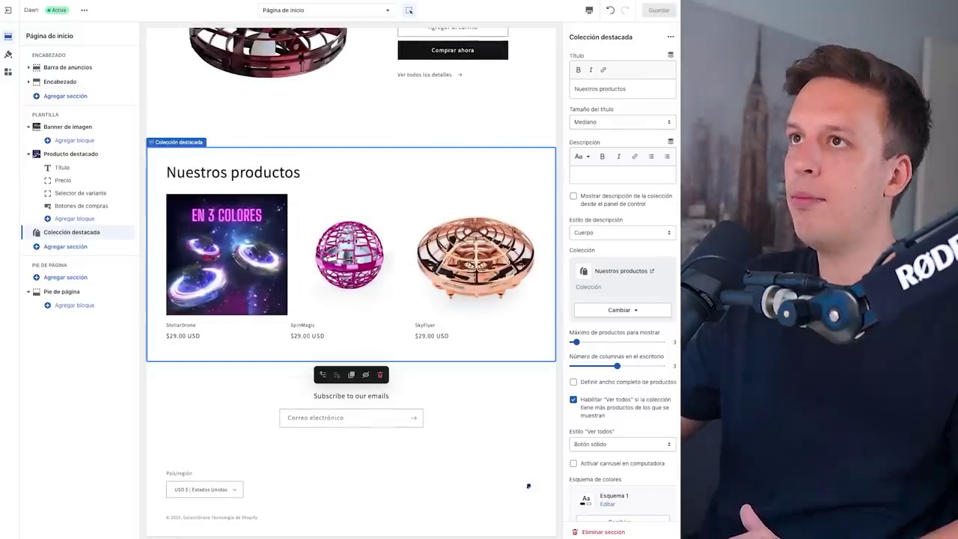
- Reload the preview, check the Nuestros productos products, and open the Pie de página settings
key("ctrl+r")
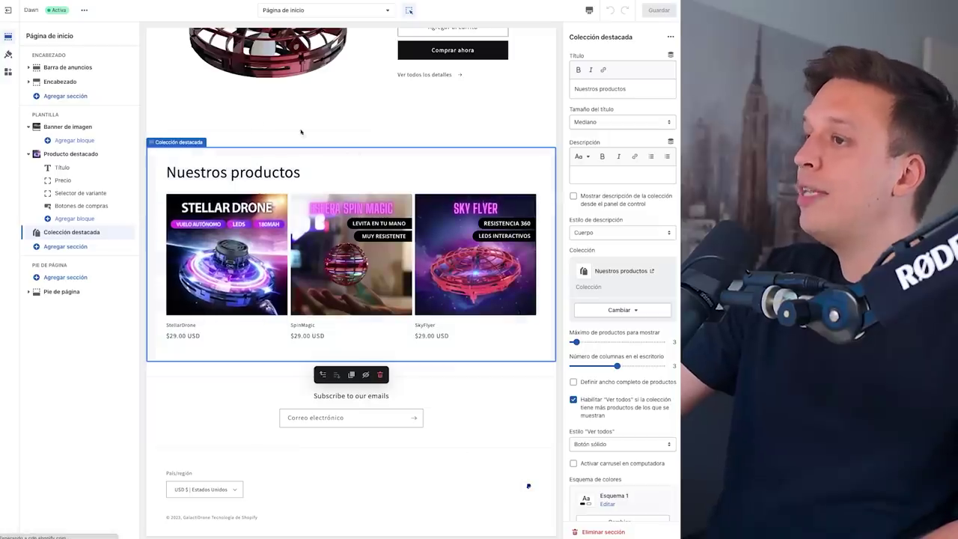
scroll(284, 255, "up", 2)
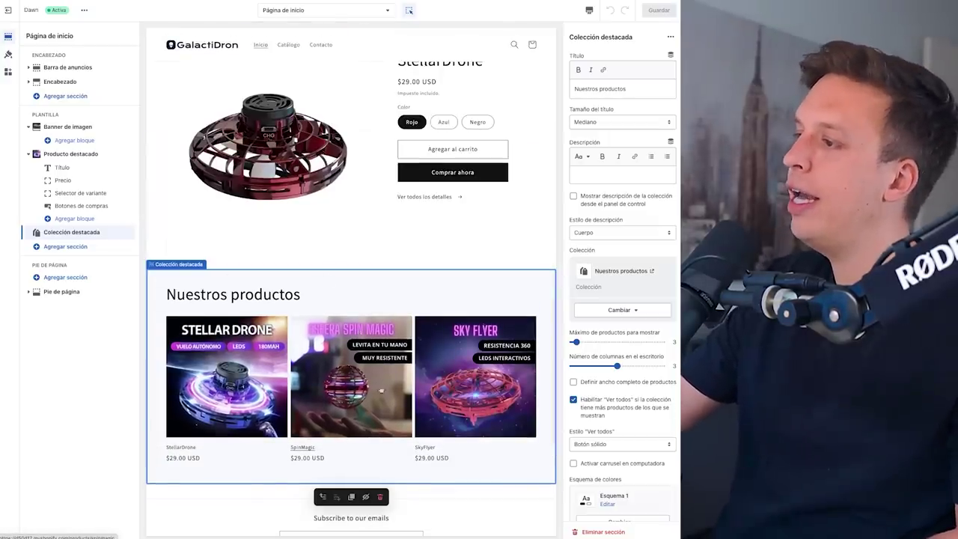
scroll(427, 374, "down", 2)
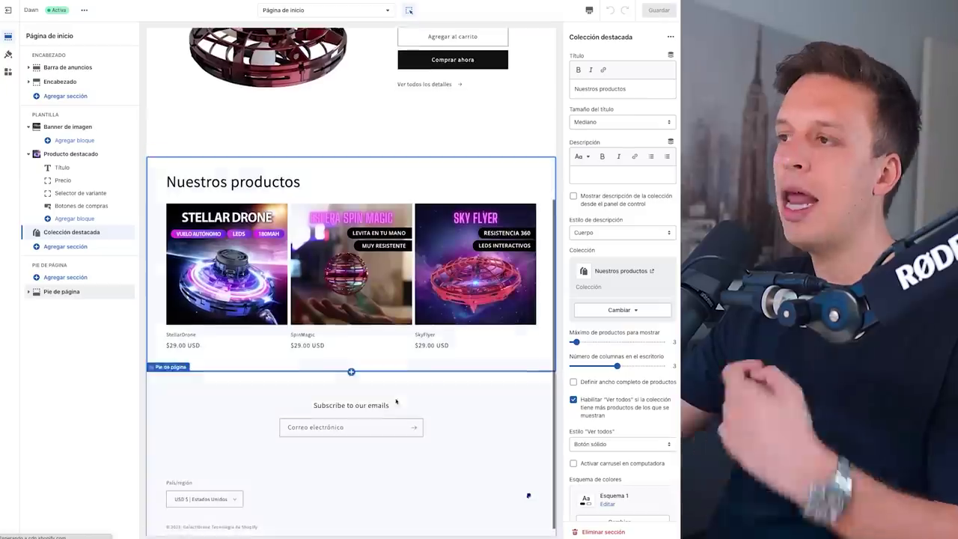
scroll(431, 337, "up", 3)
scroll(430, 338, "up", 1)
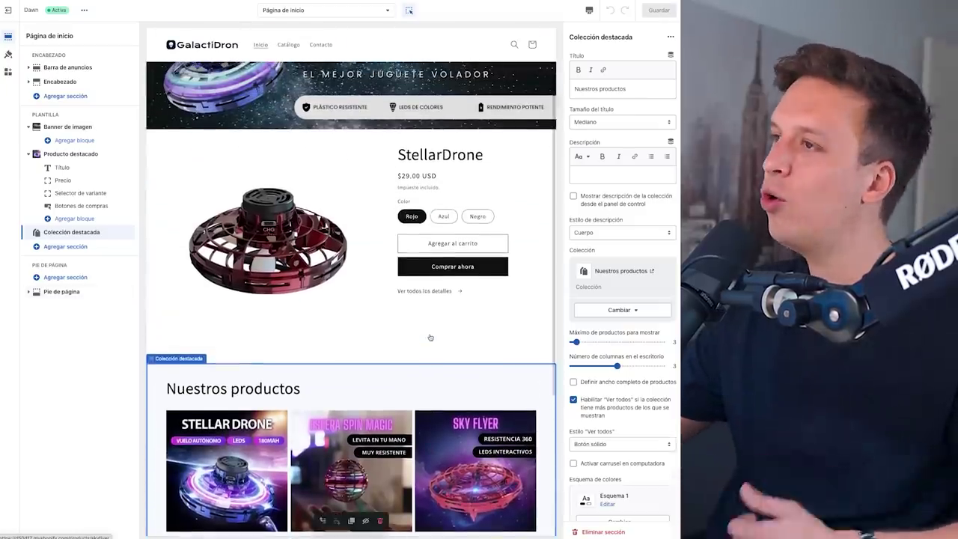
scroll(428, 334, "up", 2)
scroll(457, 325, "down", 3)
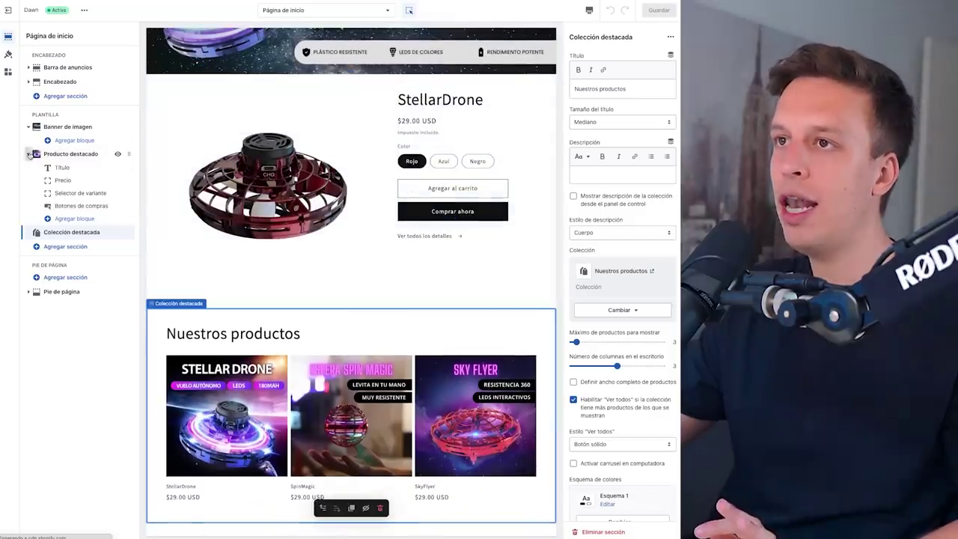
left_click(28, 154)
scroll(337, 225, "up", 3)
scroll(579, 419, "down", 1)
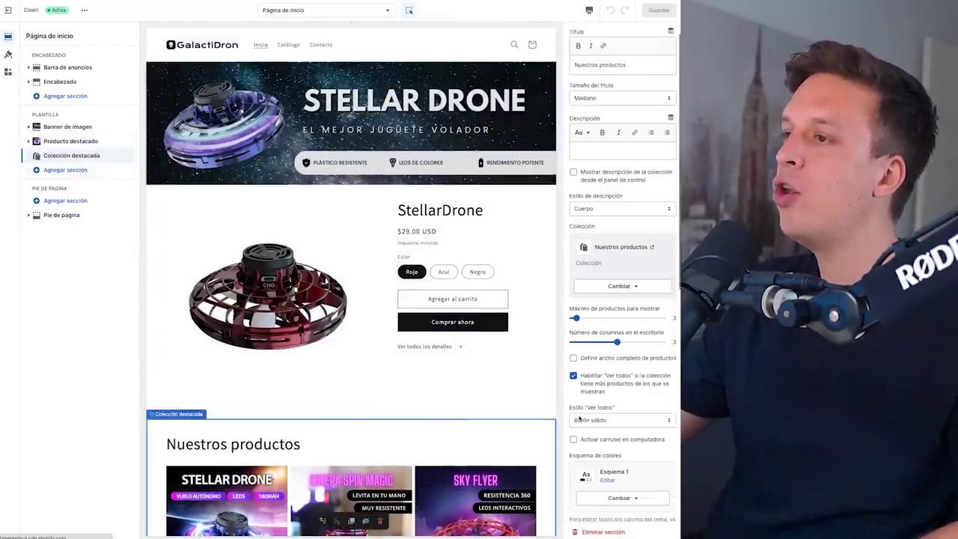
scroll(449, 299, "down", 7)
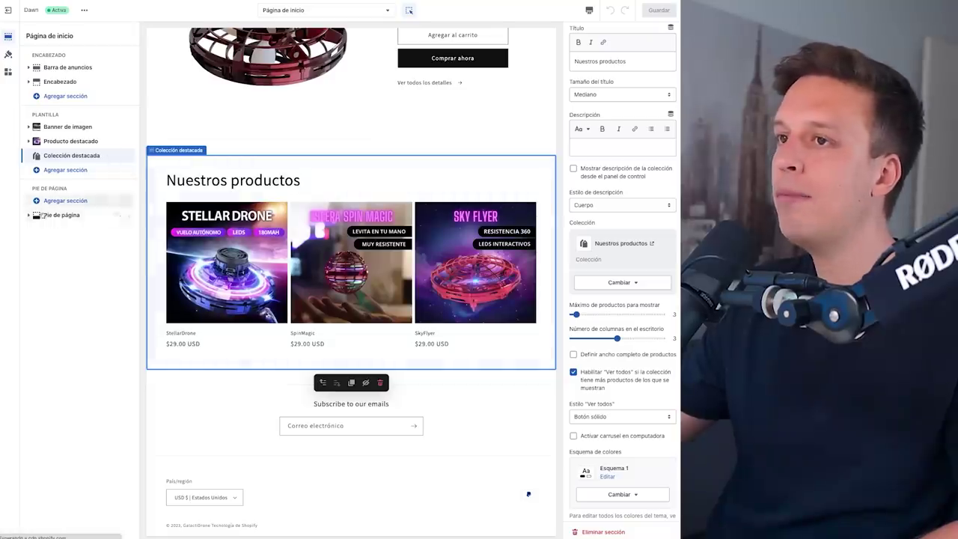
left_click(60, 215)
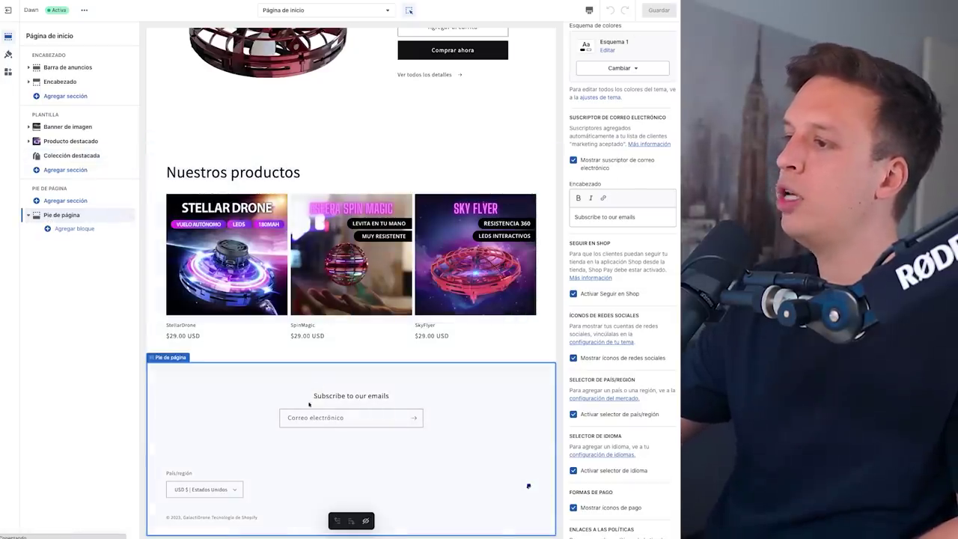
- Turn off the footer email signup and add a Menú block with an empty heading
left_click(573, 160)
scroll(573, 149, "up", 1)
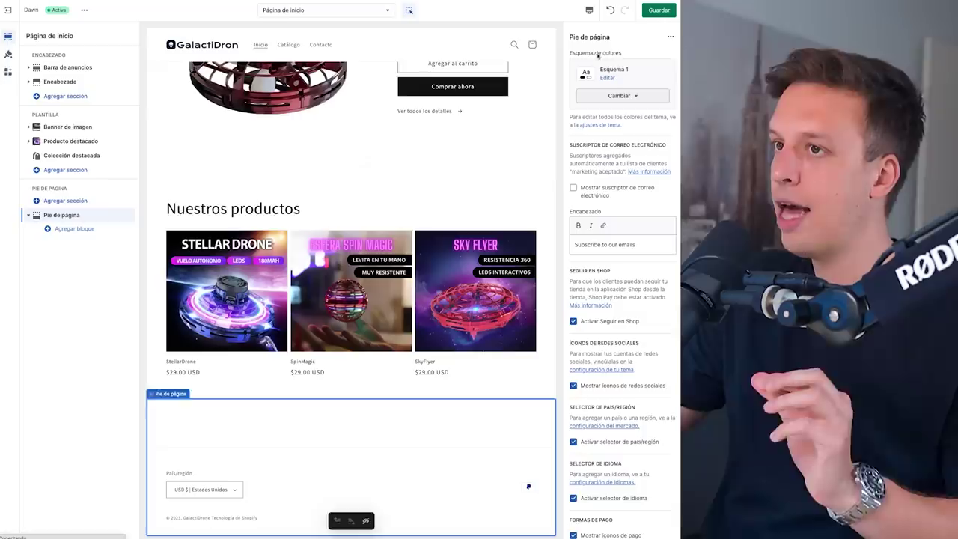
left_click(69, 231)
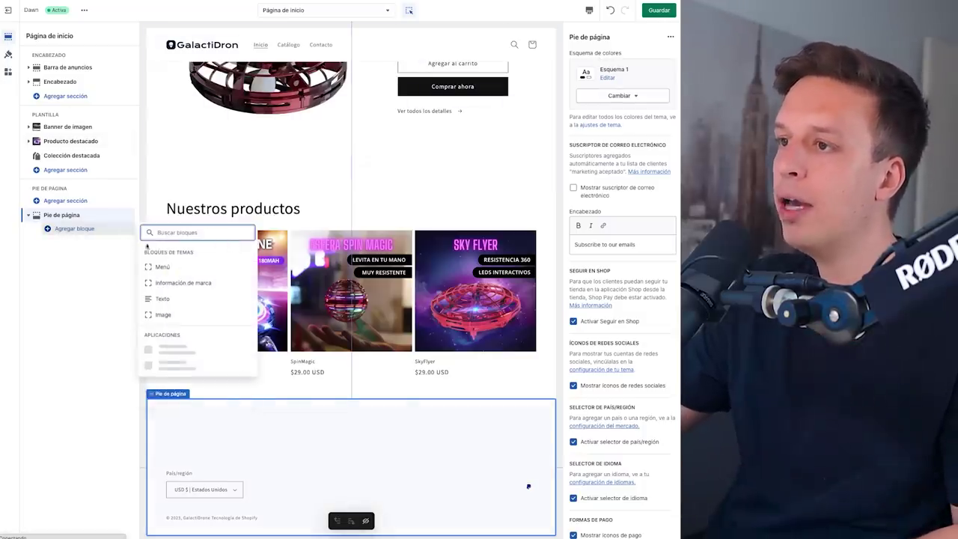
left_click(160, 269)
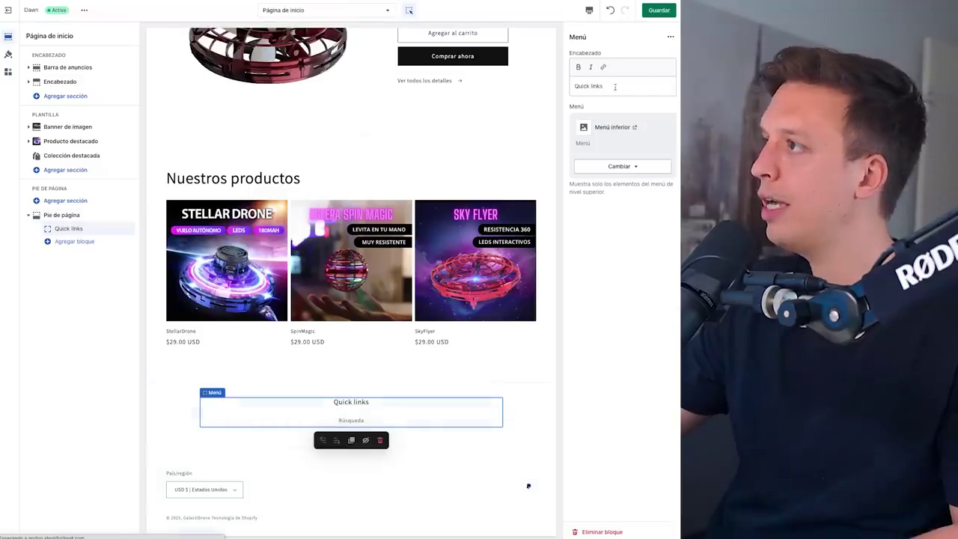
left_click(622, 281)
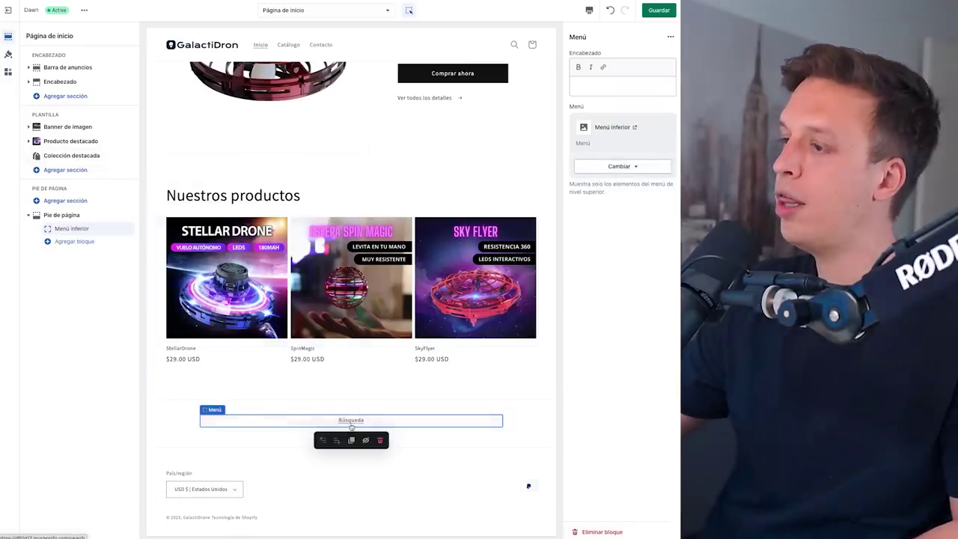
- Save the theme changes and return to the Tienda online admin area
left_click(659, 10)
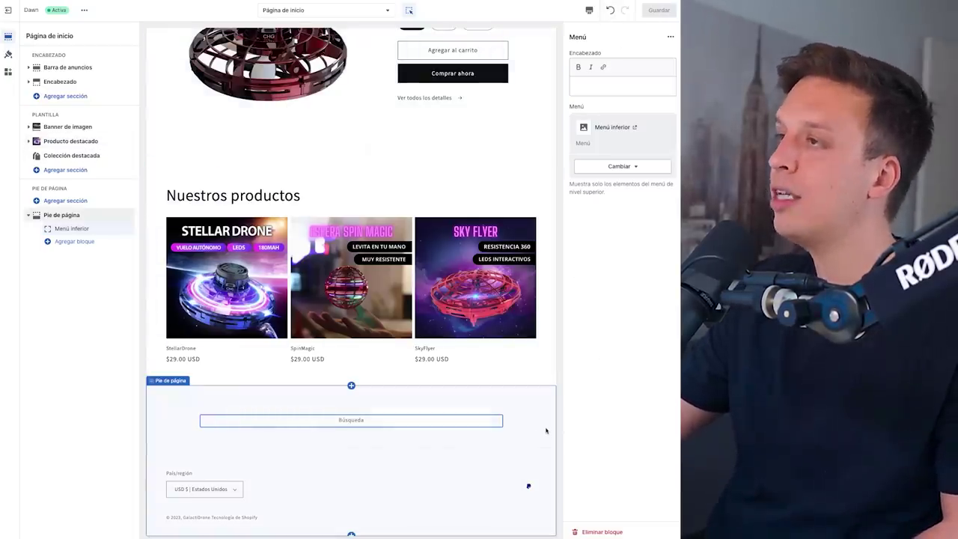
scroll(546, 431, "up", 5)
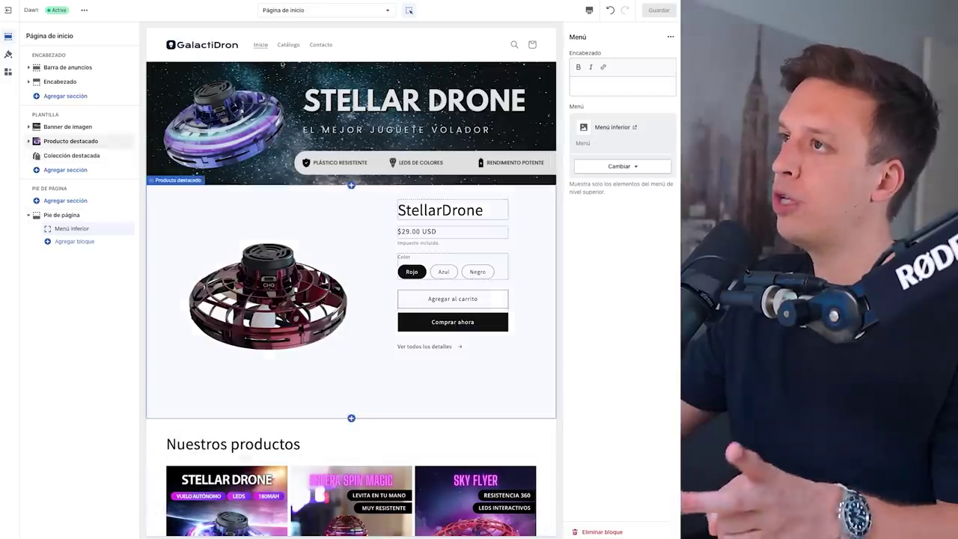
scroll(370, 378, "down", 3)
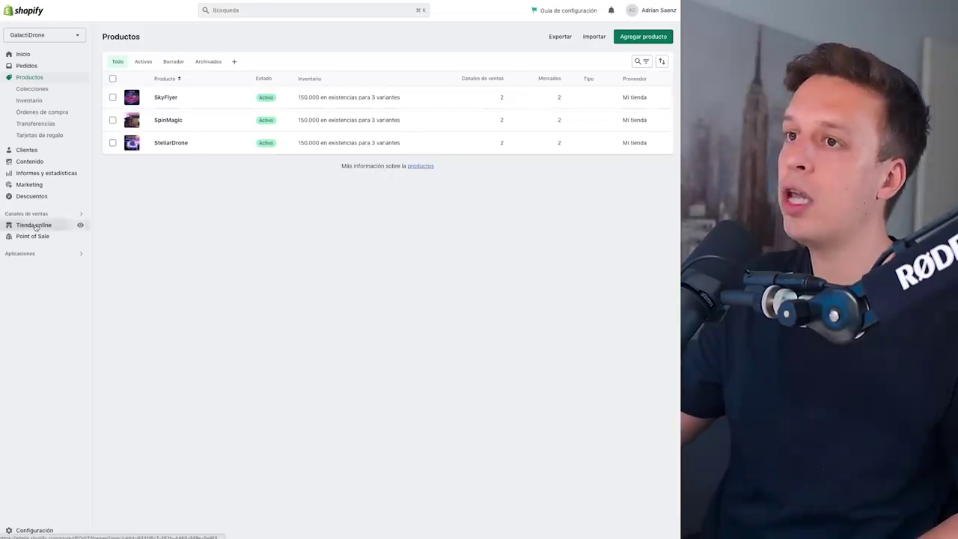
left_click(35, 226)
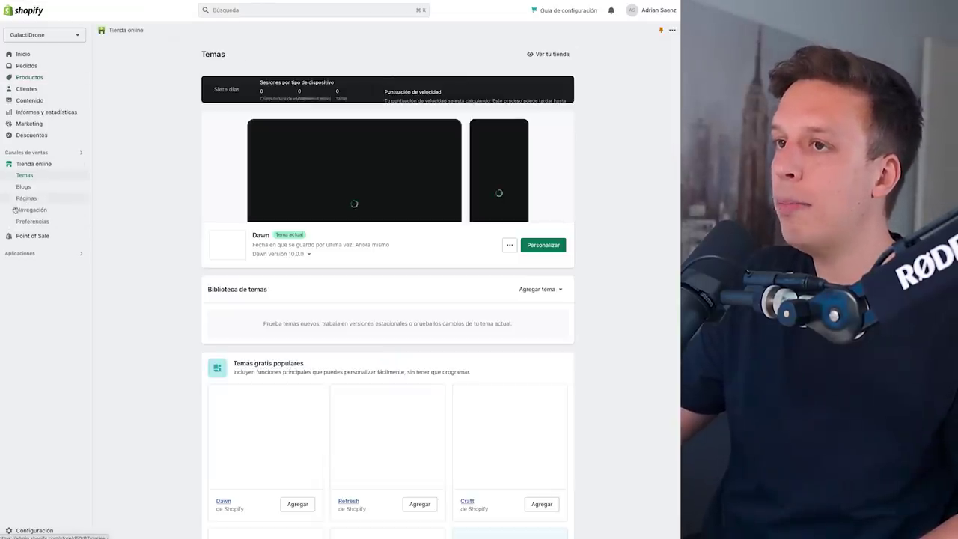
- Delete the Catálogo item from Menú principal, leaving Inicio and Contacto
left_click(29, 210)
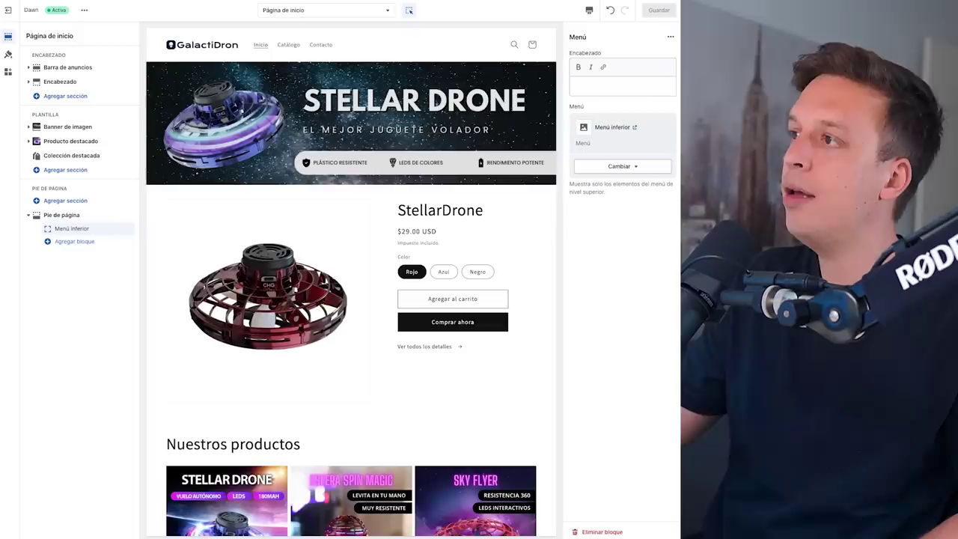
scroll(349, 297, "down", 4)
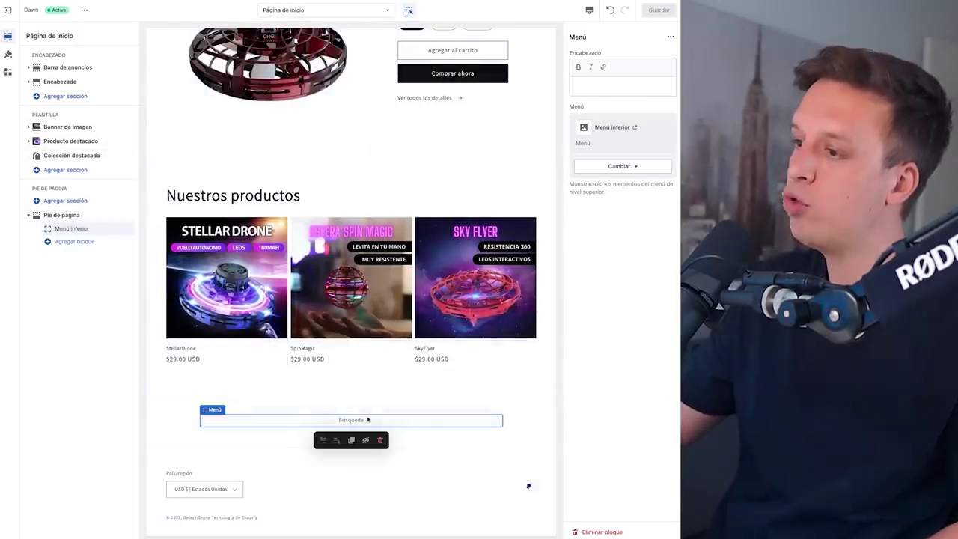
scroll(449, 389, "up", 2)
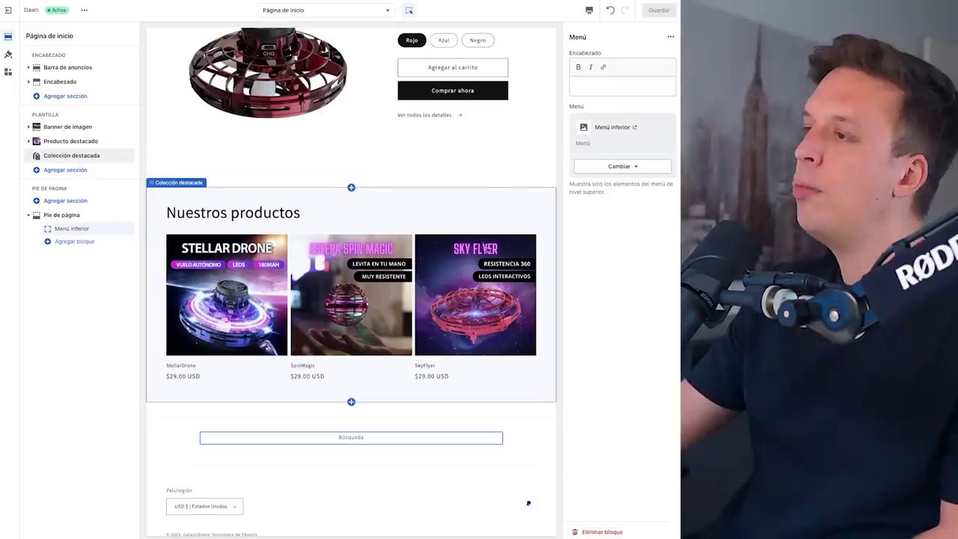
scroll(445, 168, "up", 5)
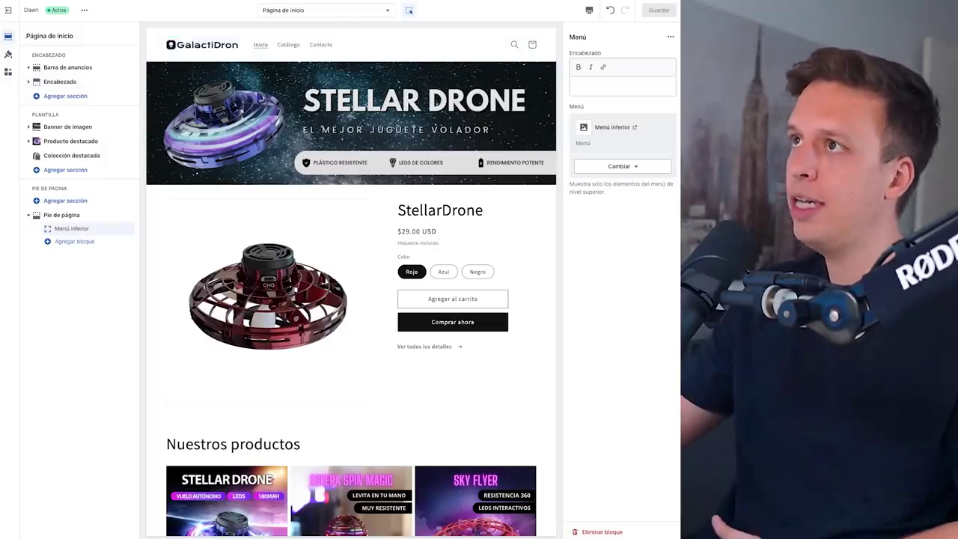
left_click(224, 2)
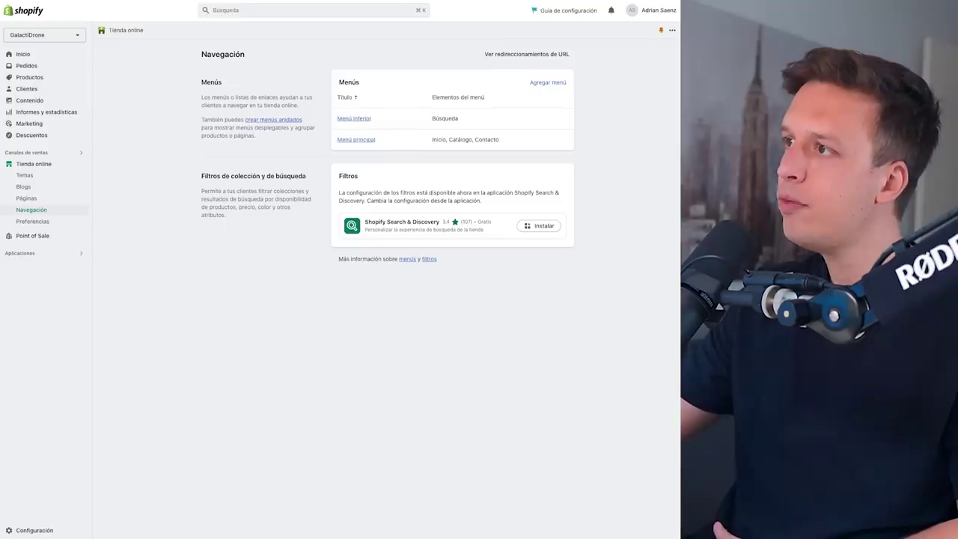
left_click(346, 140)
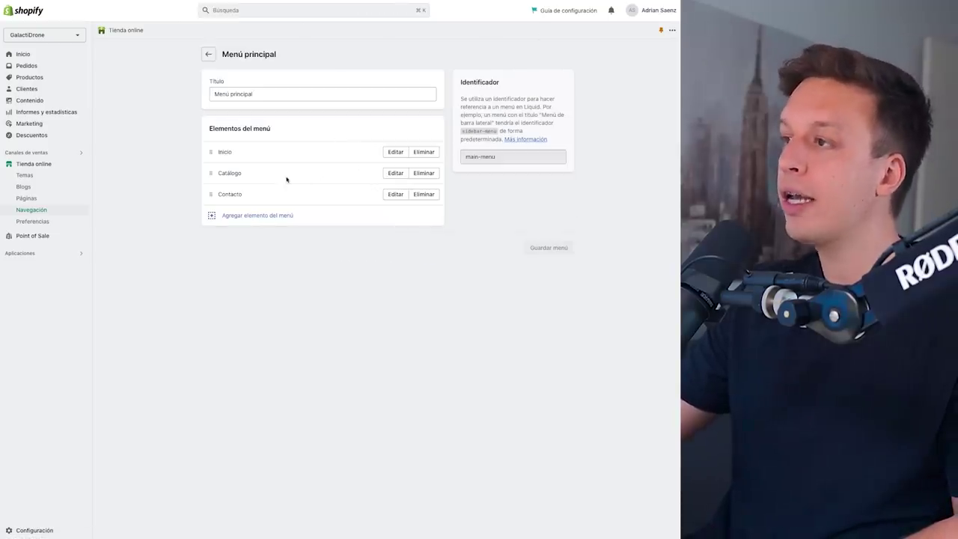
left_click(421, 173)
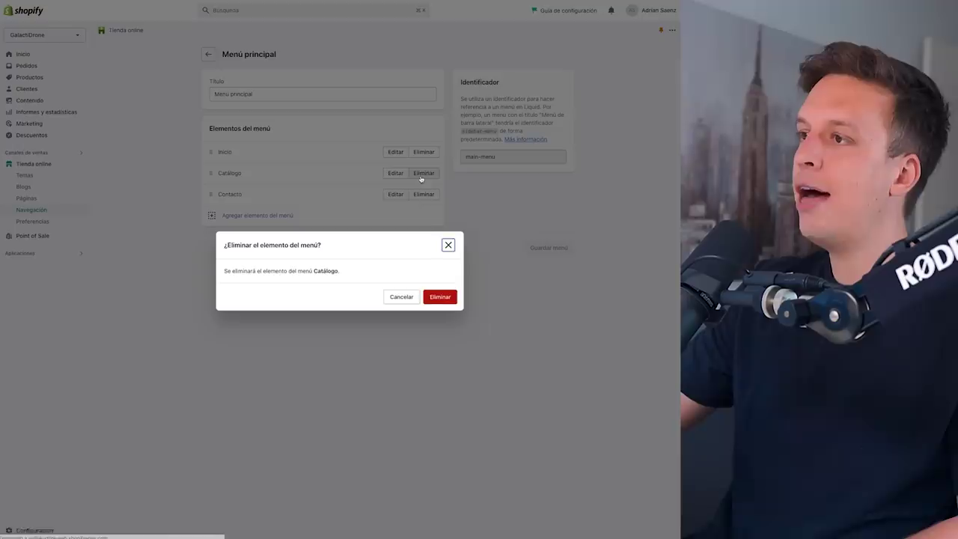
left_click(440, 296)
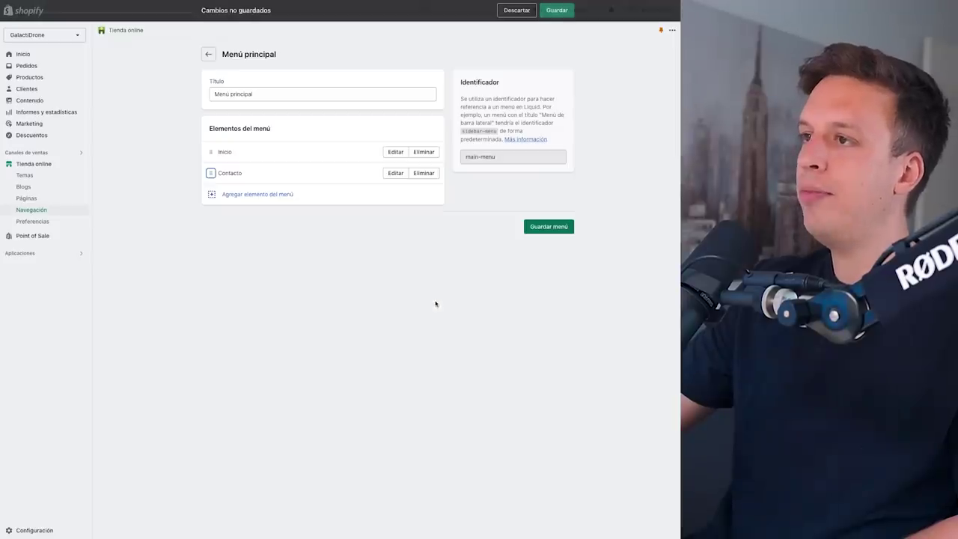
- Add a 'Productos' menu item linked to the Nuestros productos collection, placed above Contacto
left_click(261, 194)
left_click(619, 68)
type("Prod")
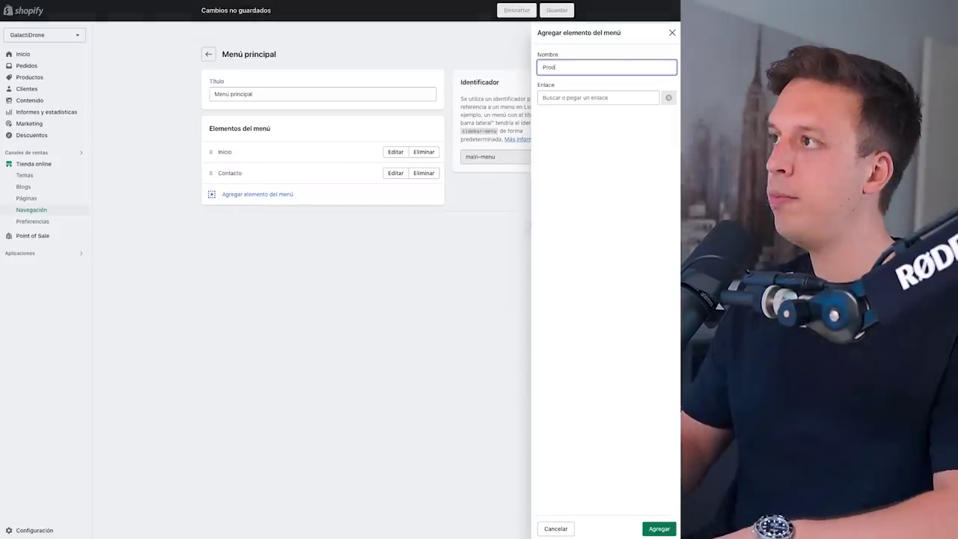
type("uctos")
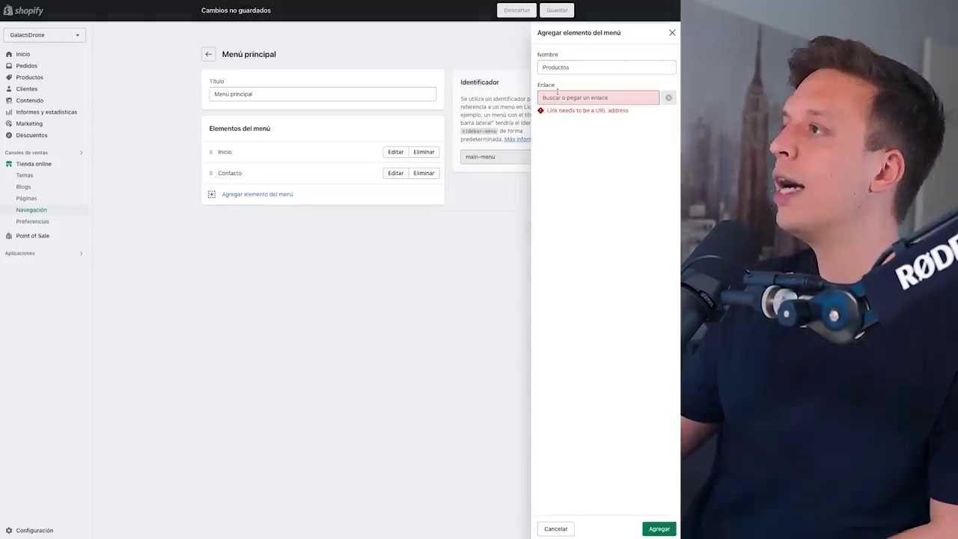
left_click(552, 97)
left_click(563, 150)
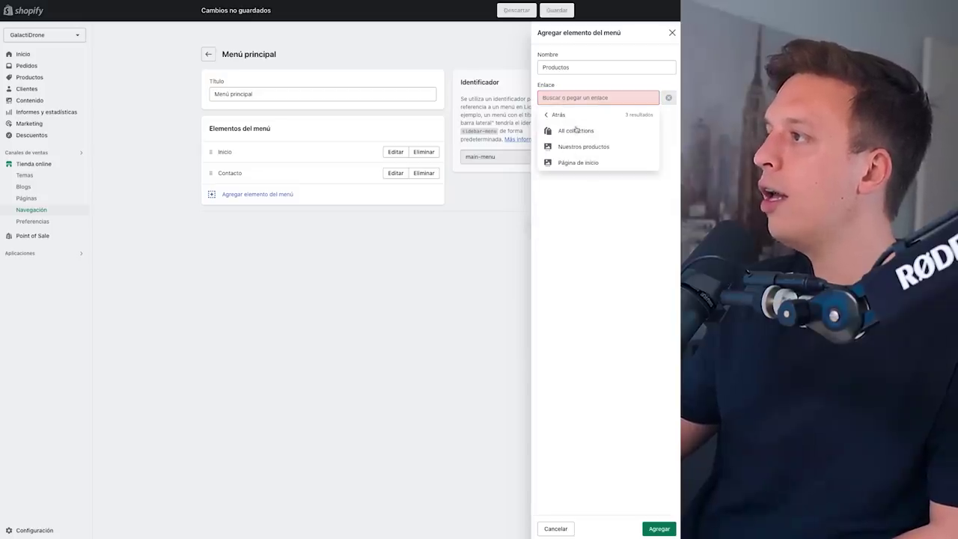
left_click(579, 149)
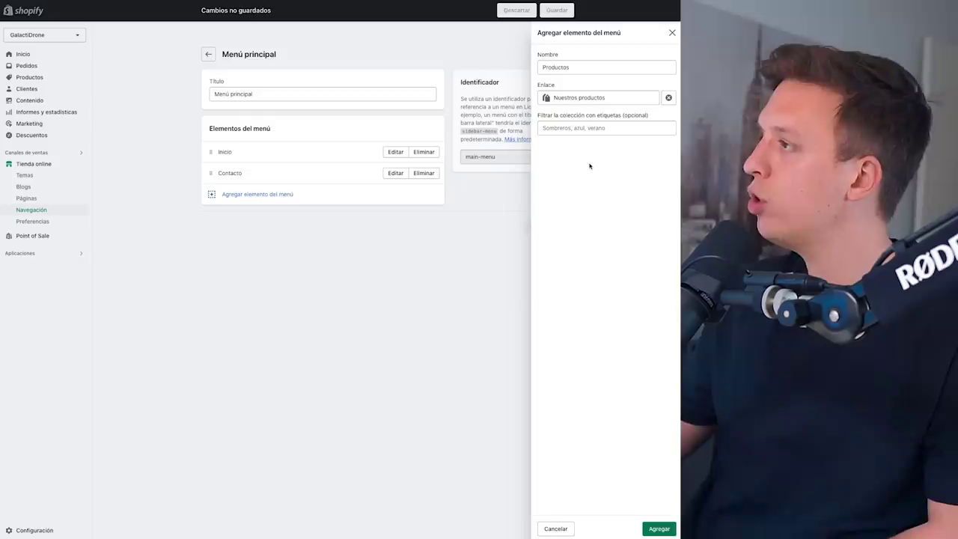
left_click(658, 530)
mouse_move(212, 192)
left_mouse_down()
mouse_move(212, 159)
mouse_move(212, 177)
left_mouse_up()
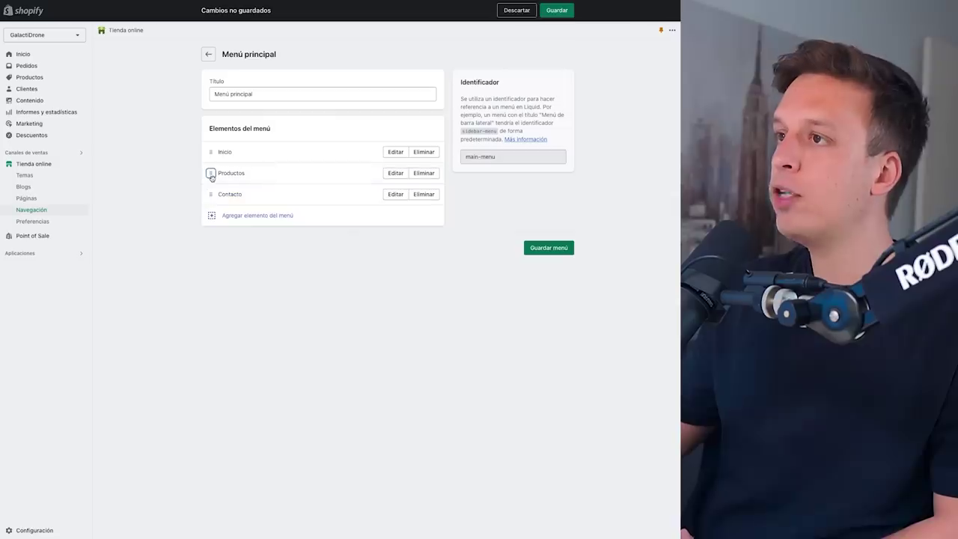
- Add a 'StellarDrone' menu item linked to the StellarDrone product
left_click(243, 217)
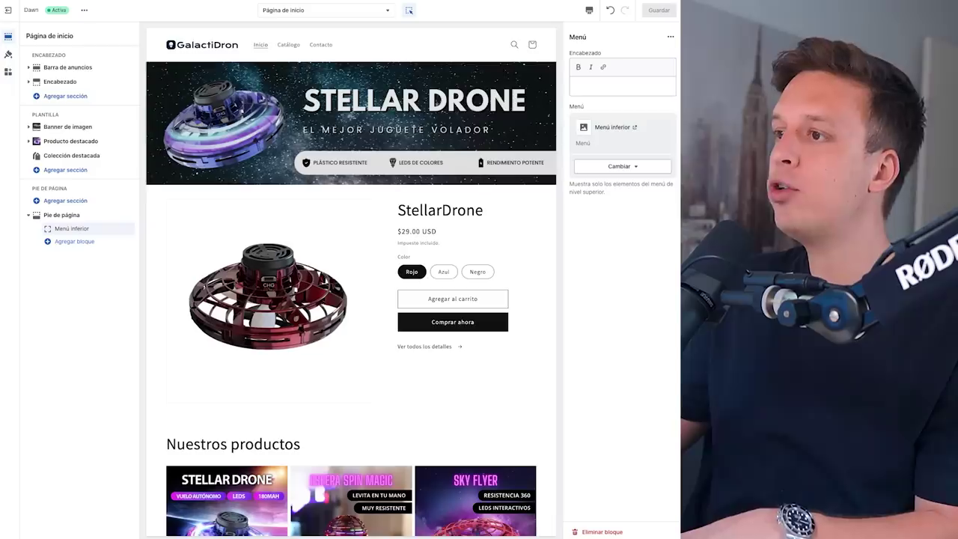
scroll(351, 284, "down", 3)
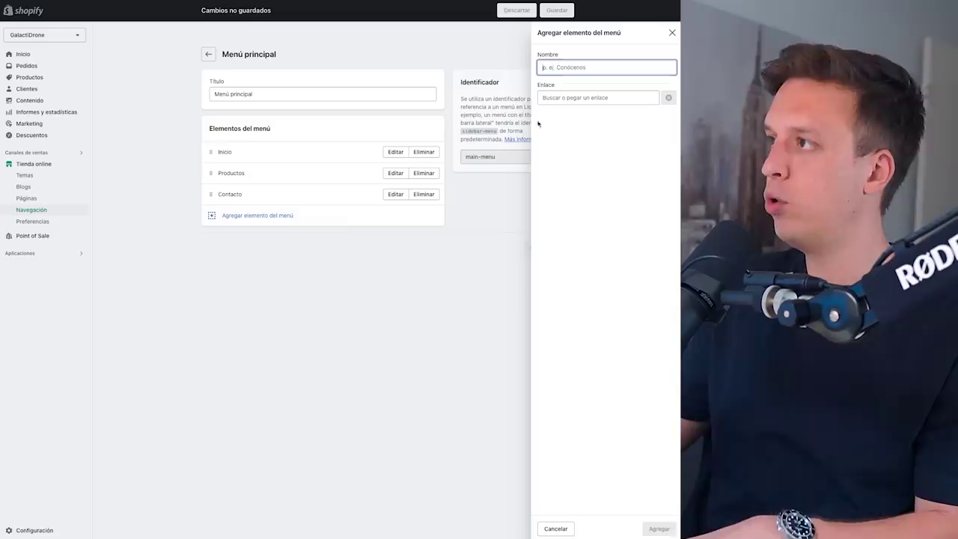
type("Stell")
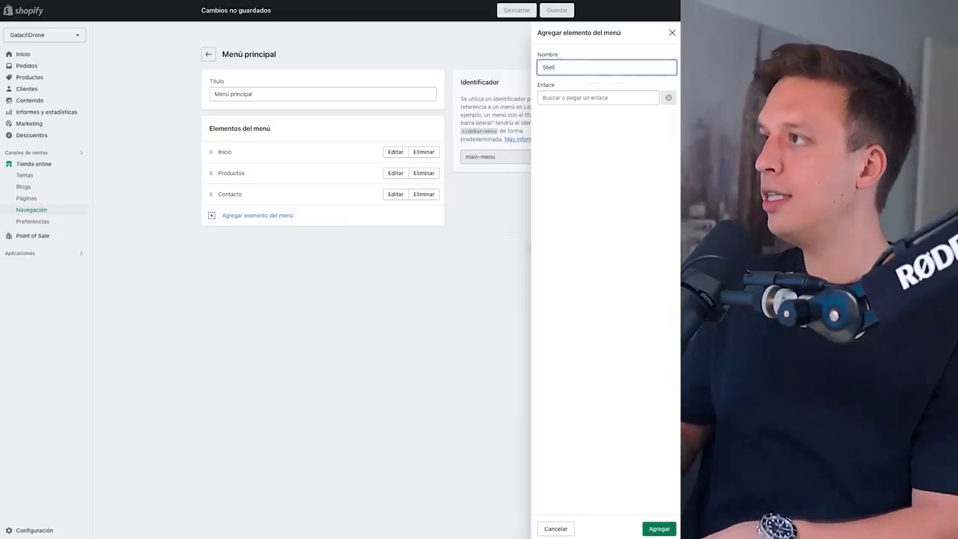
type("arDrone")
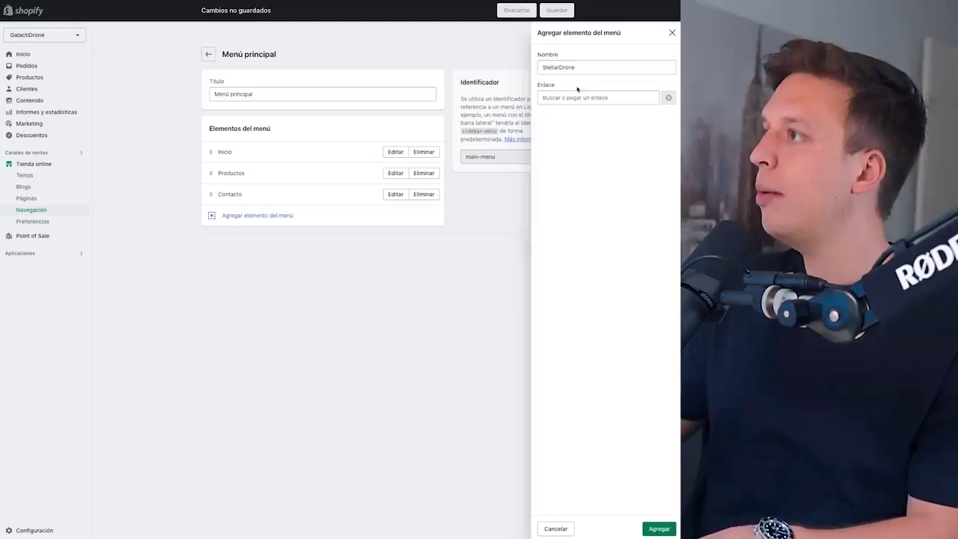
left_click(580, 98)
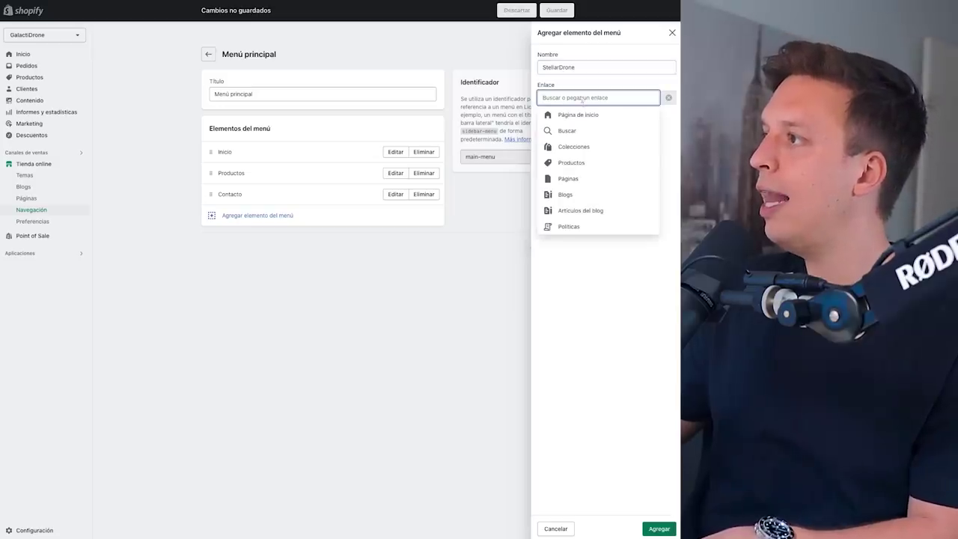
left_click(571, 163)
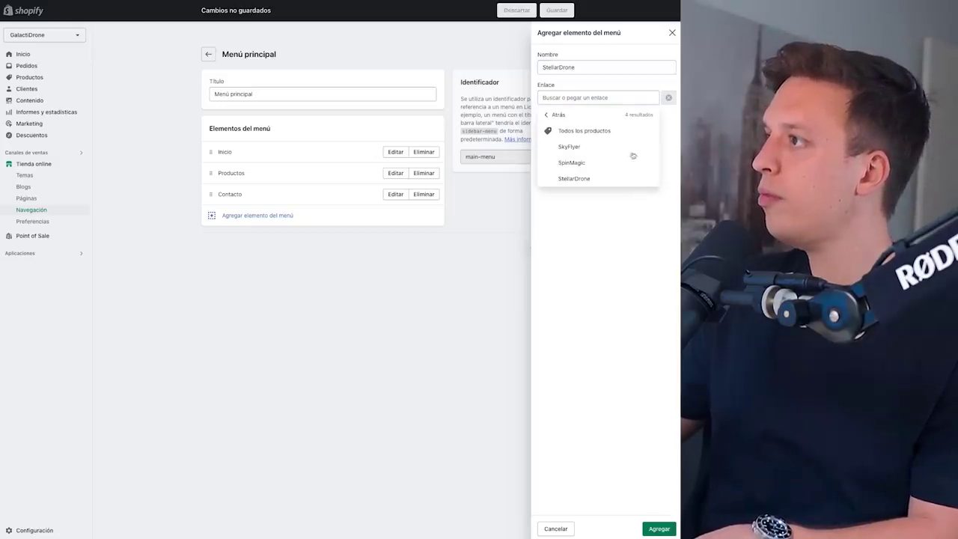
left_click(583, 180)
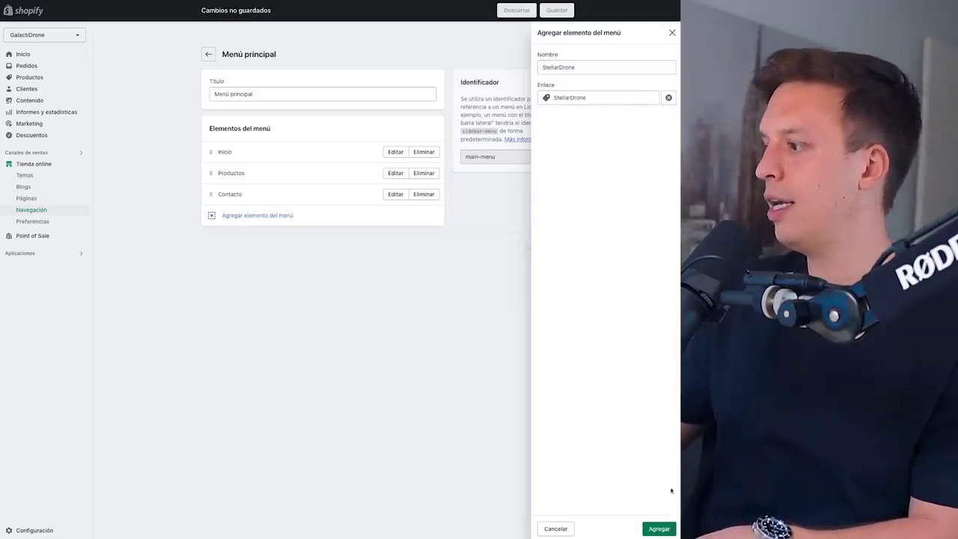
left_click(660, 529)
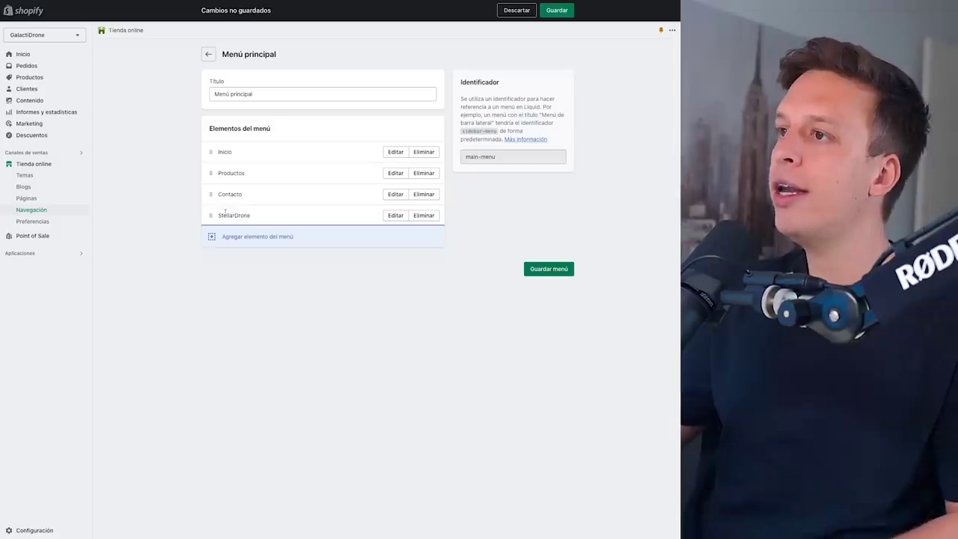
- Nest StellarDrone under Productos and add a SkyFlyer product link beneath it
left_click_drag(212, 216, 233, 200)
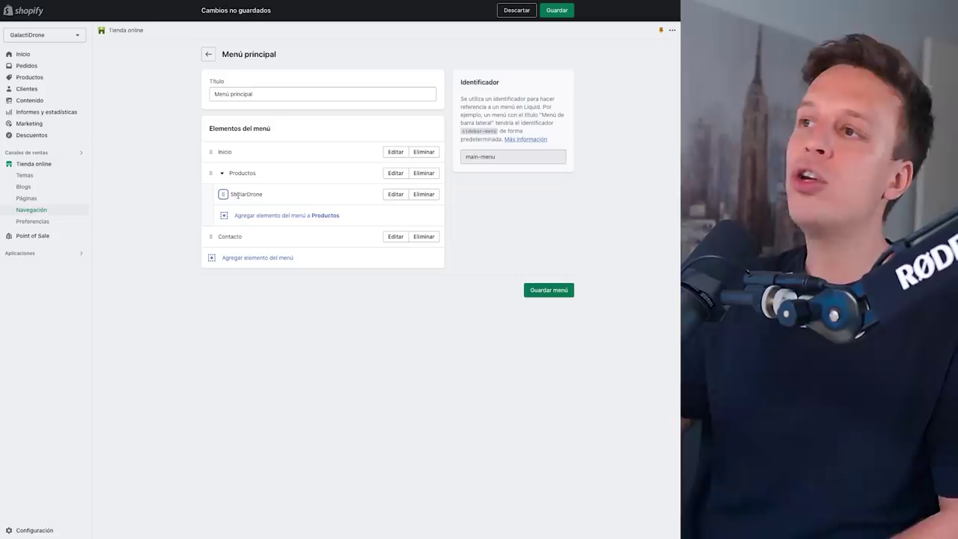
left_click(279, 215)
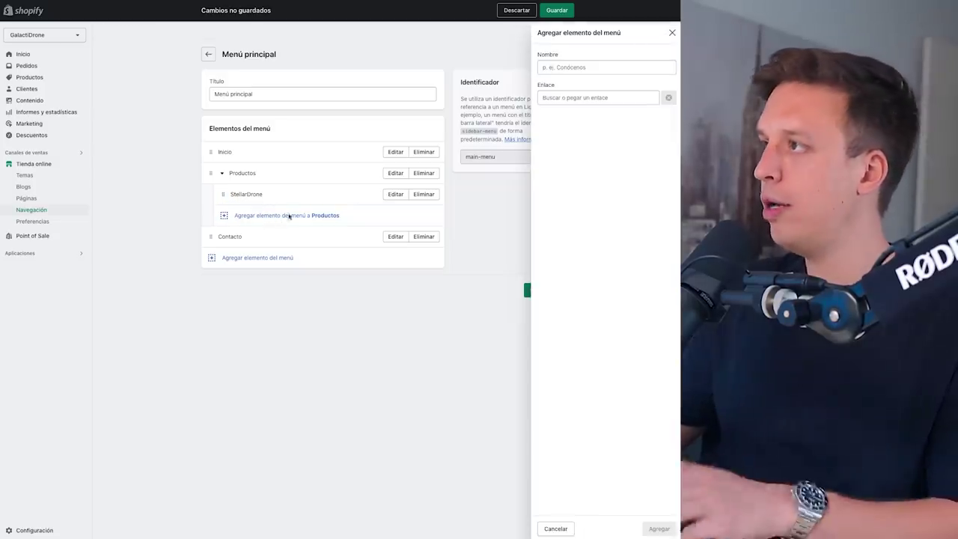
left_click(565, 104)
left_click(581, 163)
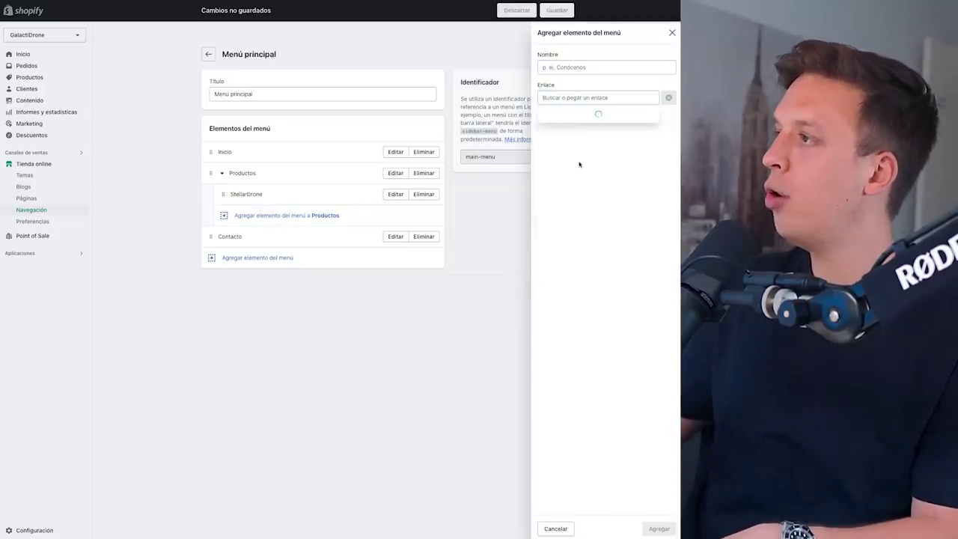
left_click(586, 153)
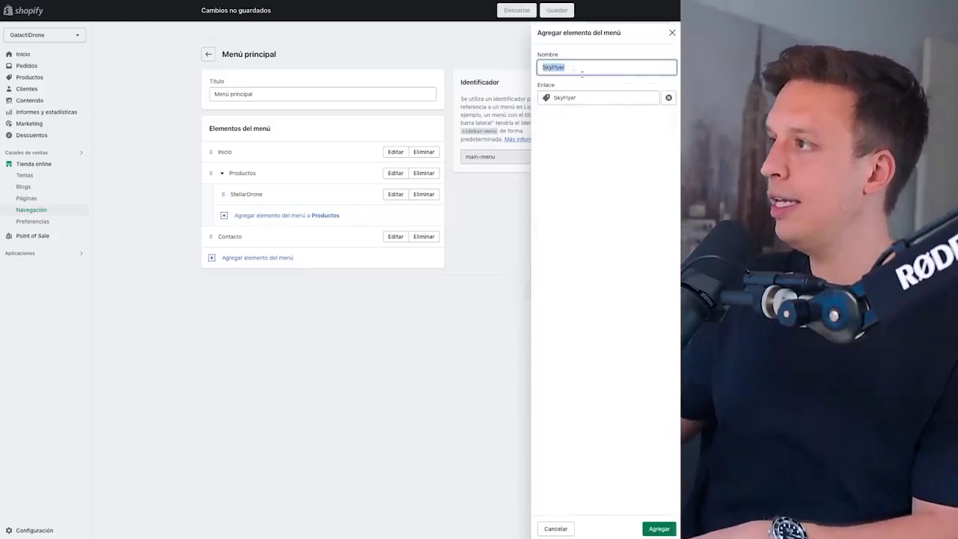
left_click(658, 529)
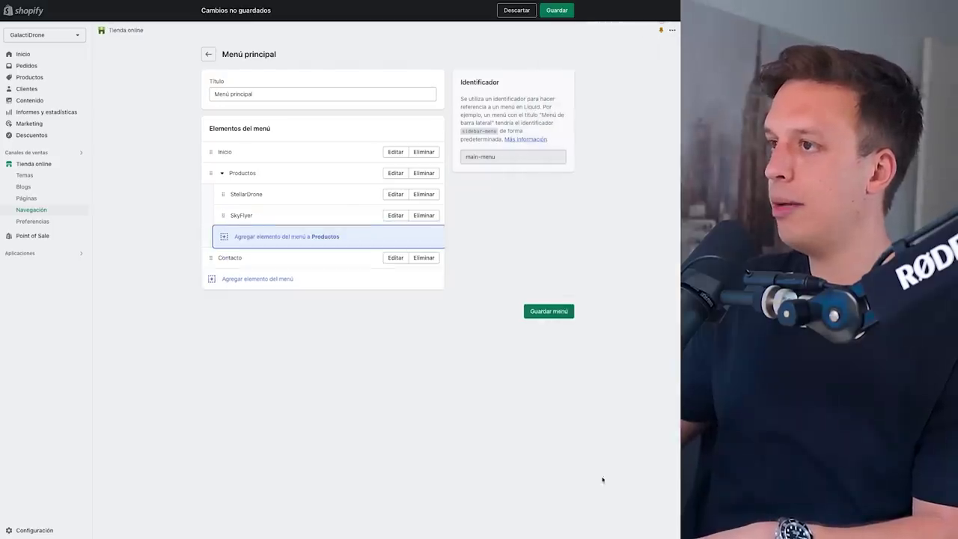
- Add a SpinMagic product link under Productos, save the main menu, and view the live store
left_click(269, 237)
left_click(577, 98)
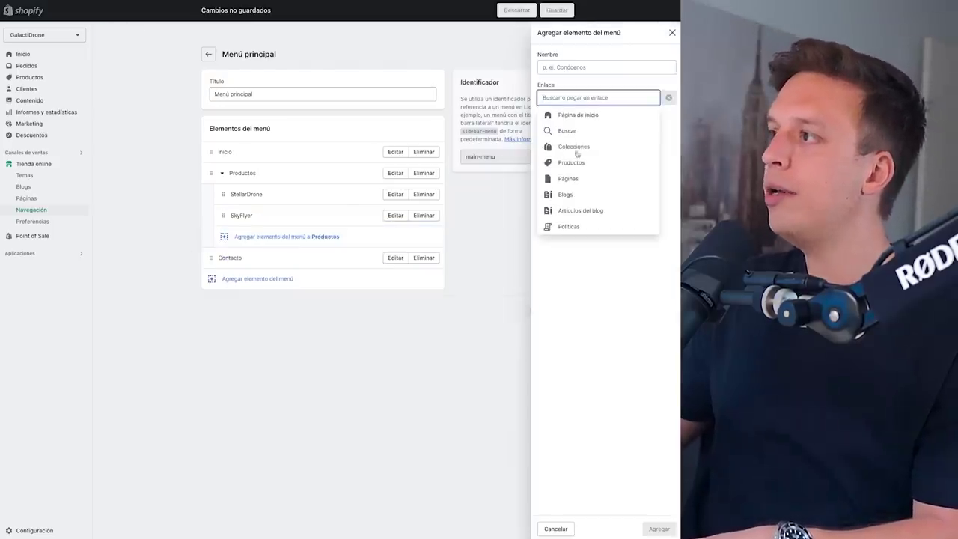
left_click(575, 161)
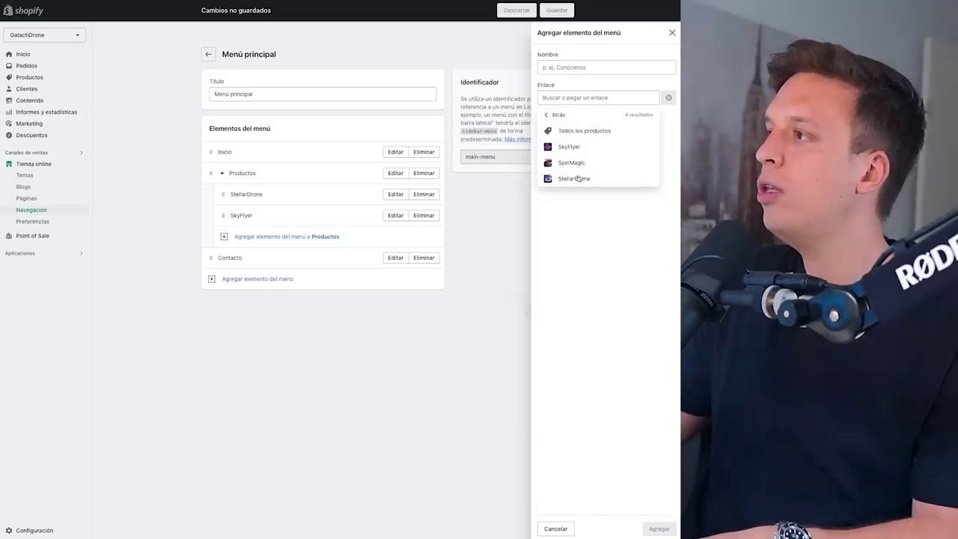
left_click(583, 165)
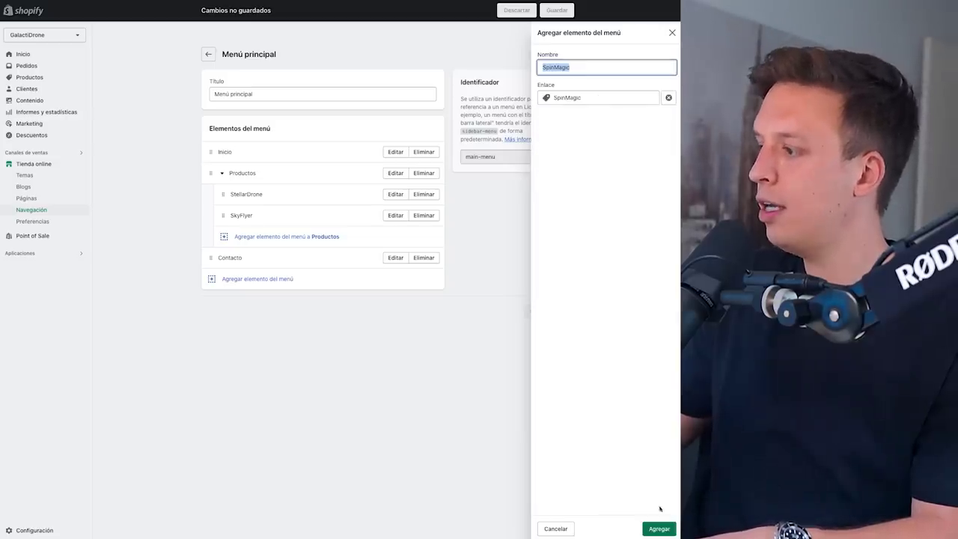
left_click(662, 534)
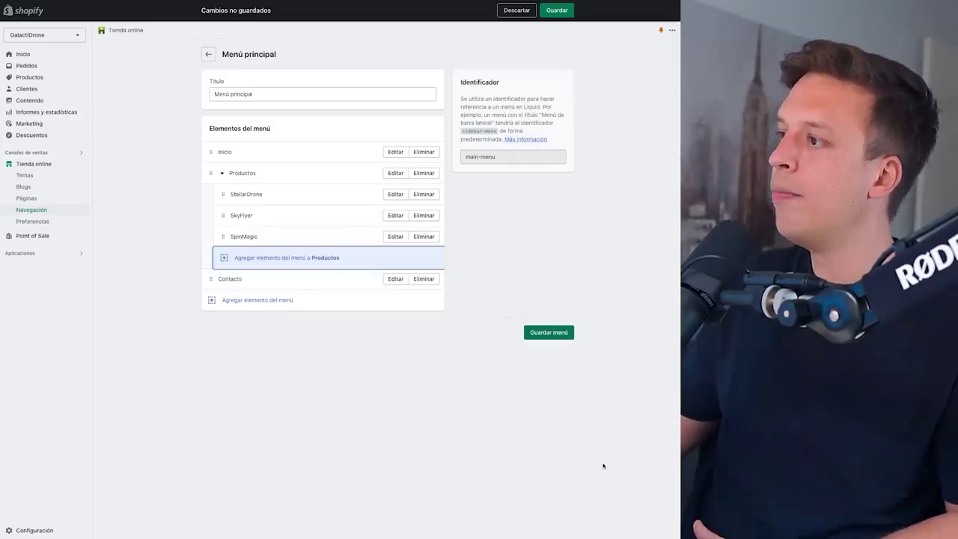
left_click(547, 332)
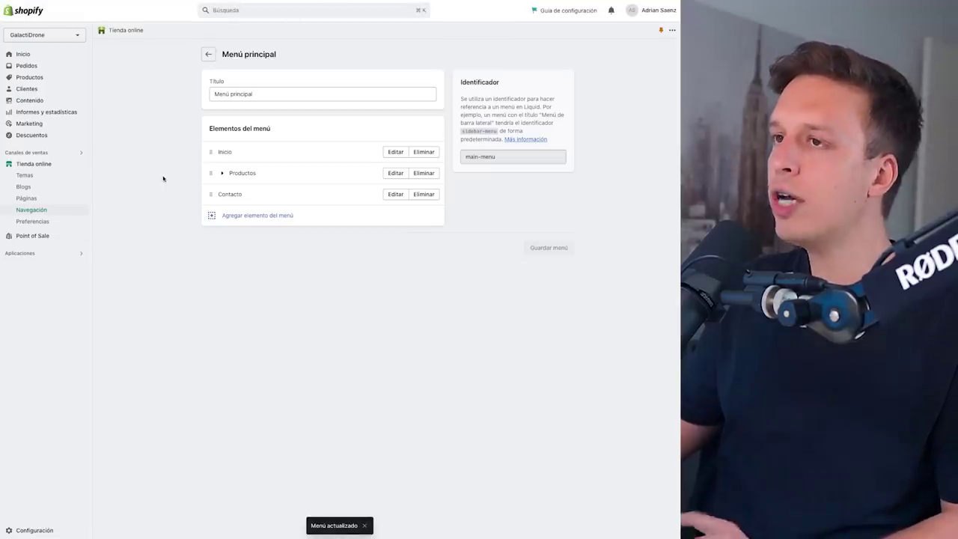
left_click(80, 164)
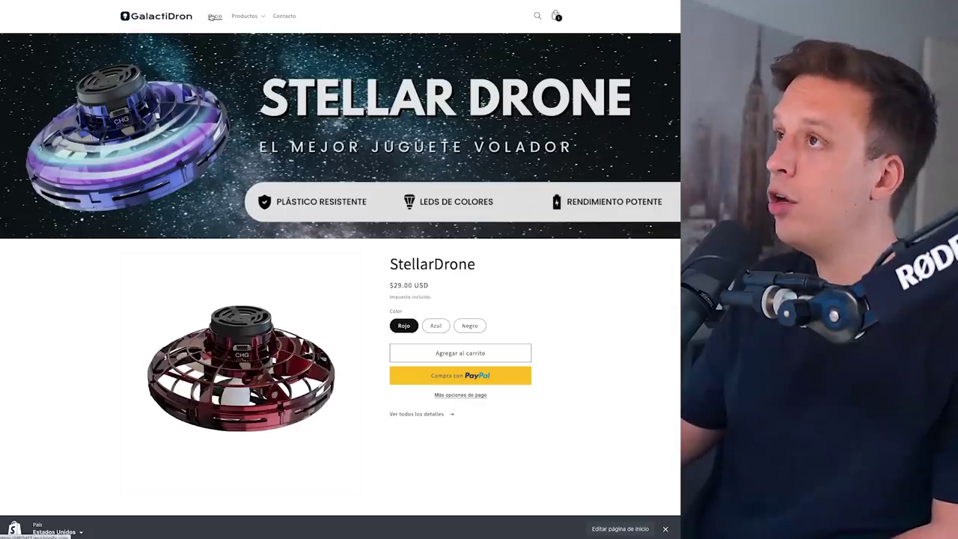
- Open StellarDrone from the storefront's Productos dropdown, then go to the Contacto page
left_click(257, 18)
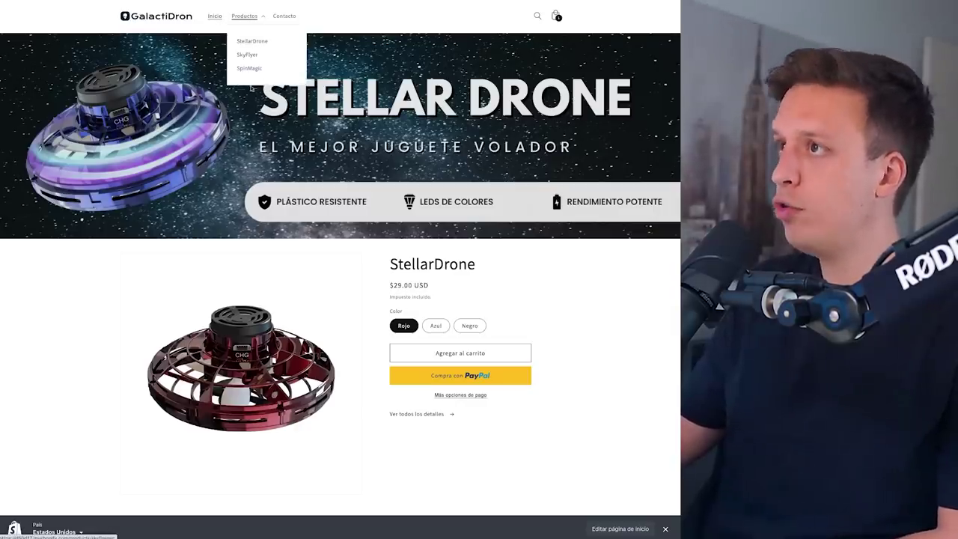
left_click(248, 43)
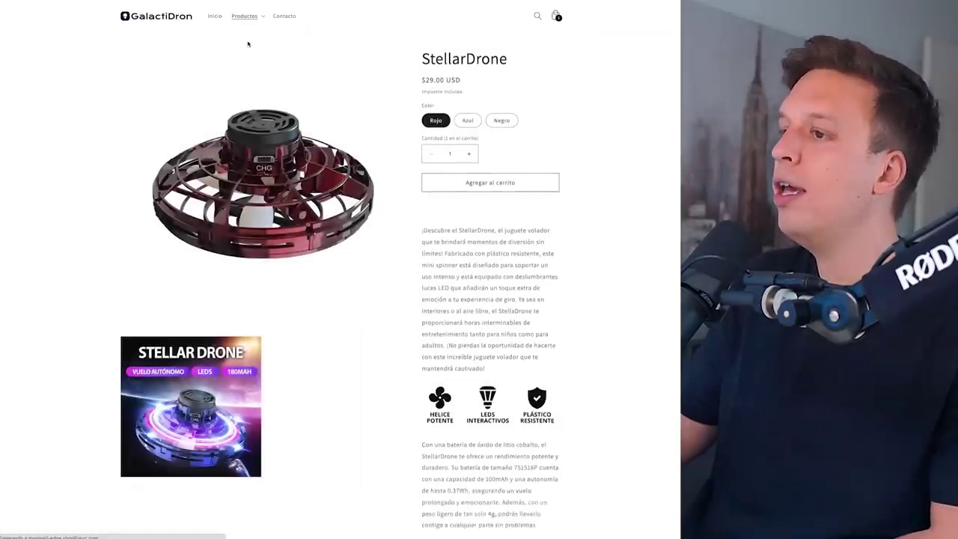
scroll(405, 283, "down", 3)
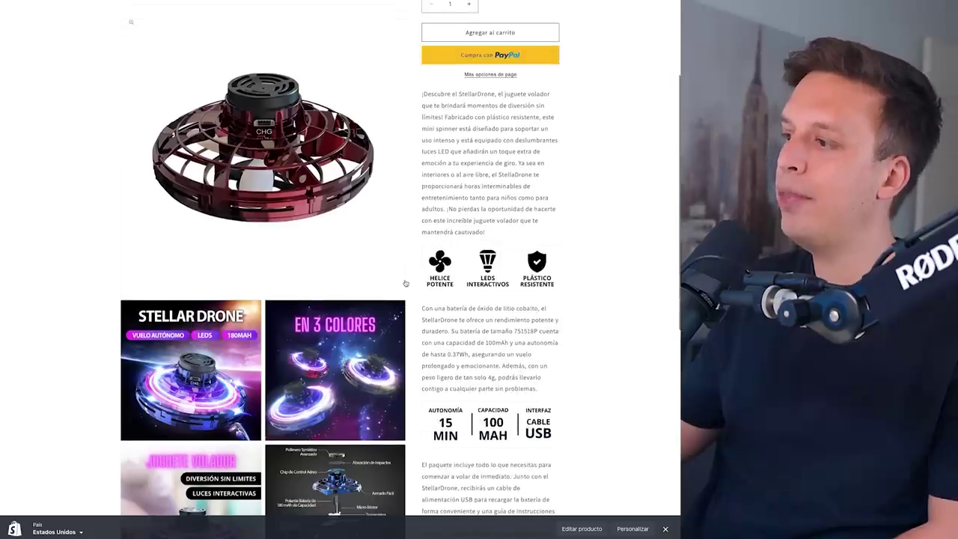
scroll(171, 81, "up", 3)
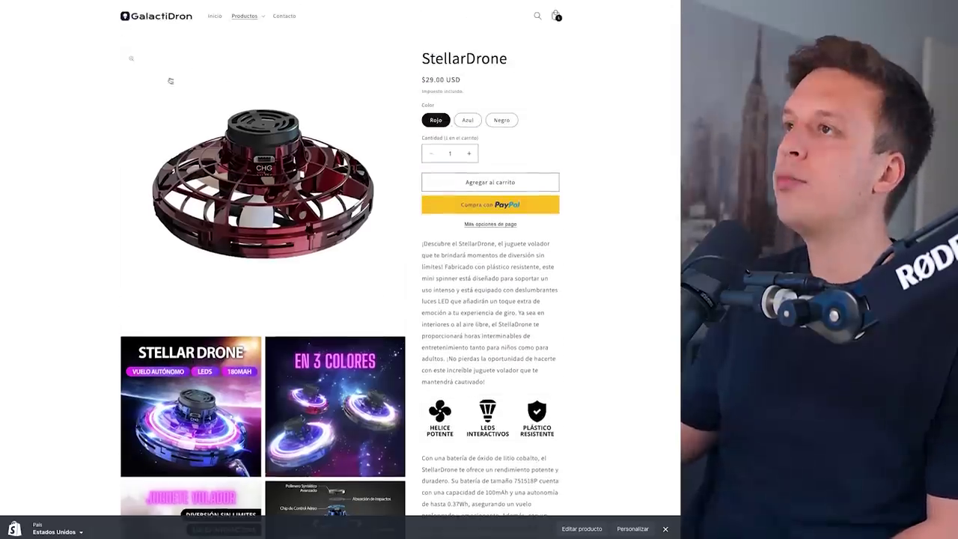
left_click(284, 16)
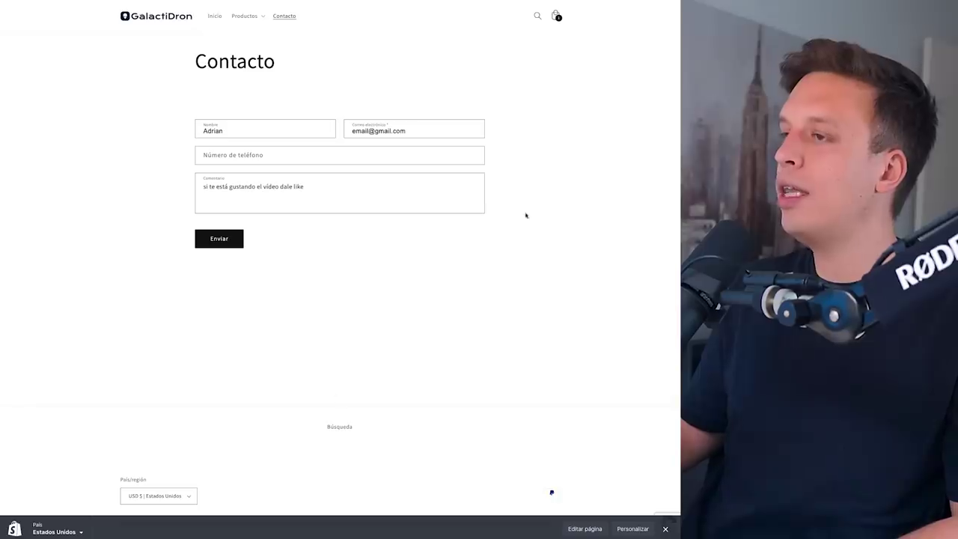
- Send the contact form with the comment 'si te está gustando el video dale like'
left_click(219, 239)
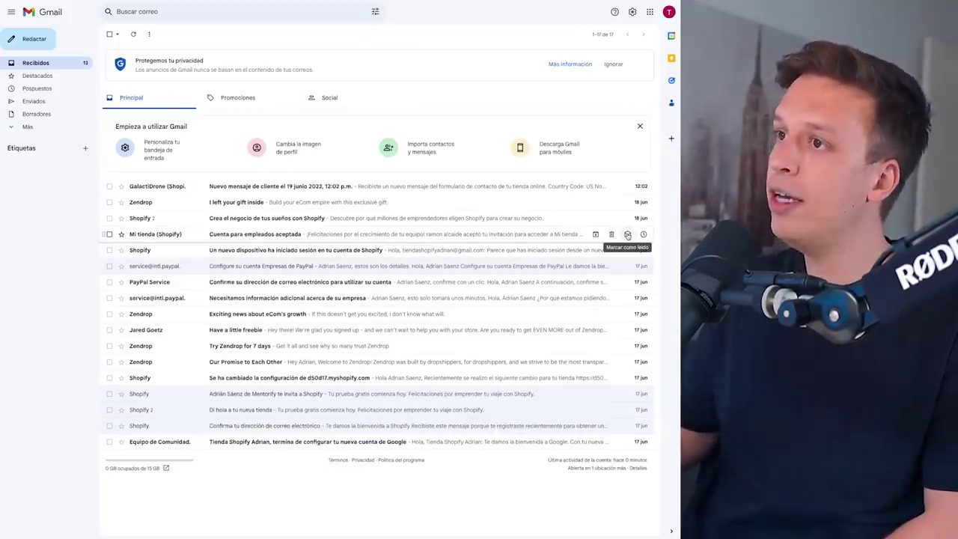
- Open the 'Nuevo mensaje de cliente' e-mail and check the submitted name, e-mail and comment
left_click(362, 188)
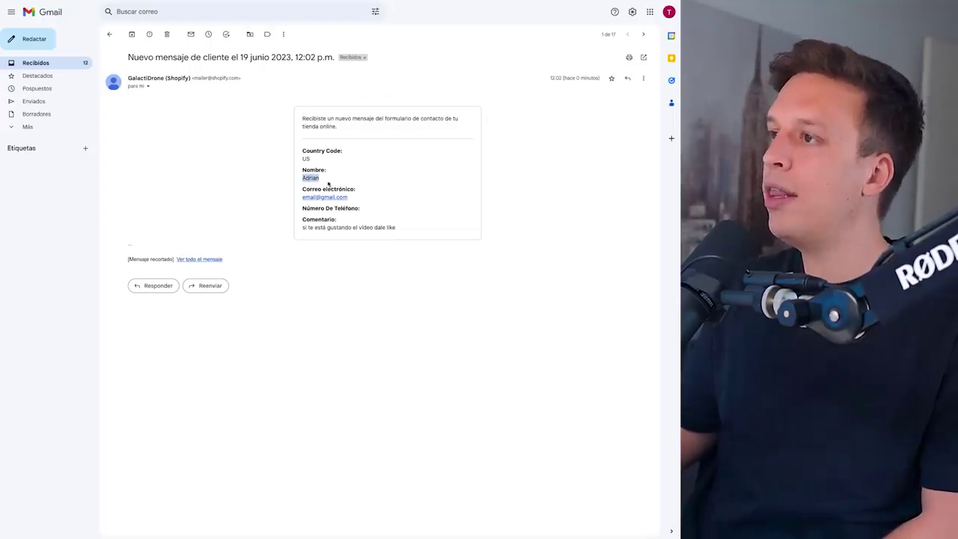
left_click_drag(373, 202, 273, 195)
left_click_drag(298, 232, 466, 246)
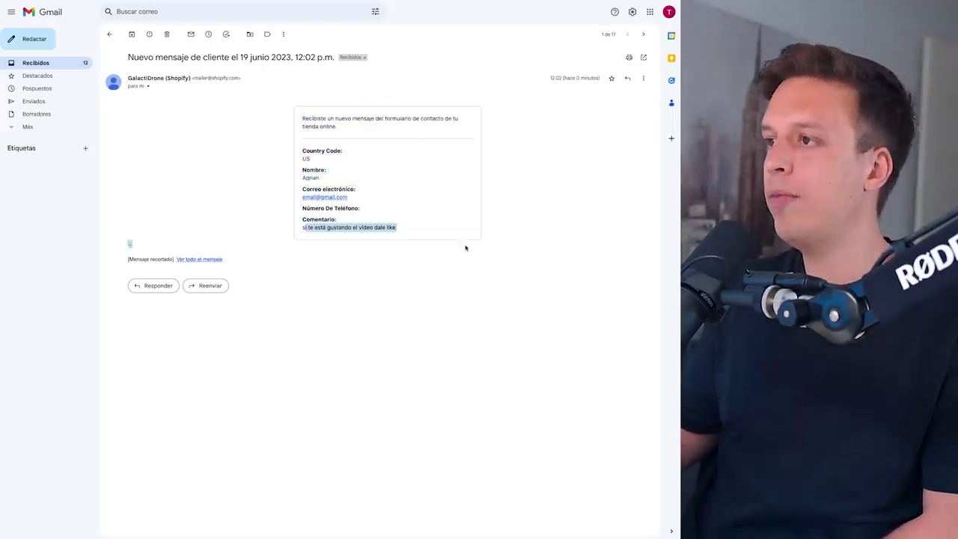
left_click(592, 298)
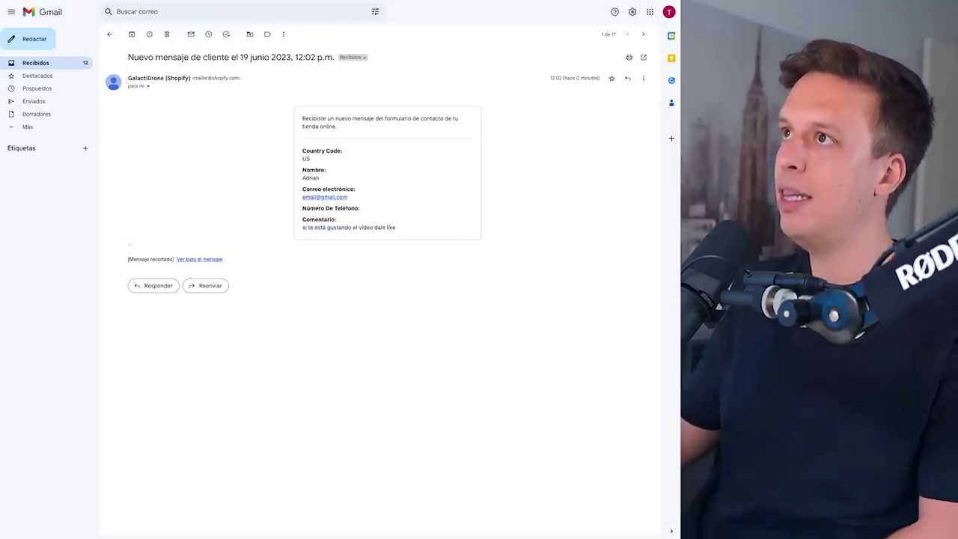
key("ctrl+Tab")
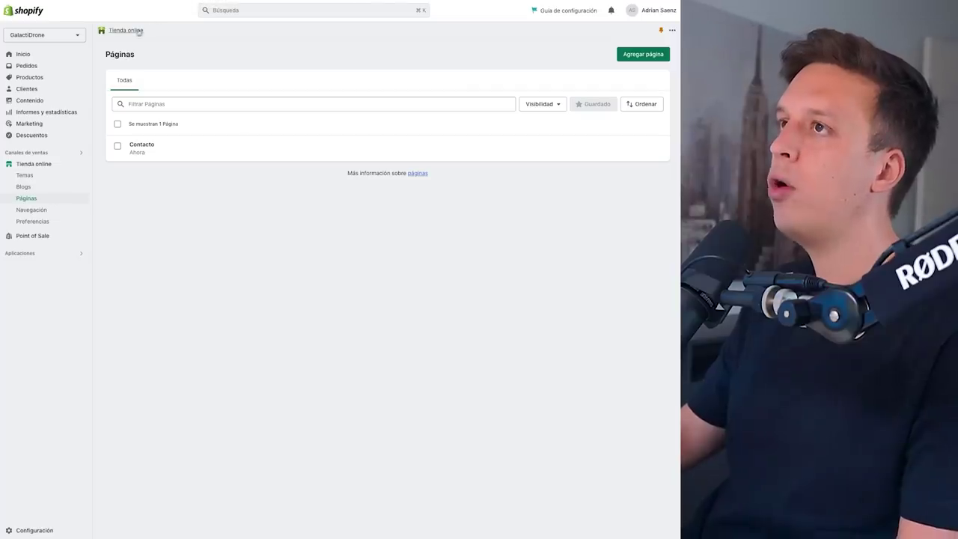
- Go to Navegación in the Shopify admin and open the Menú inferior footer menu
key("ctrl+Tab")
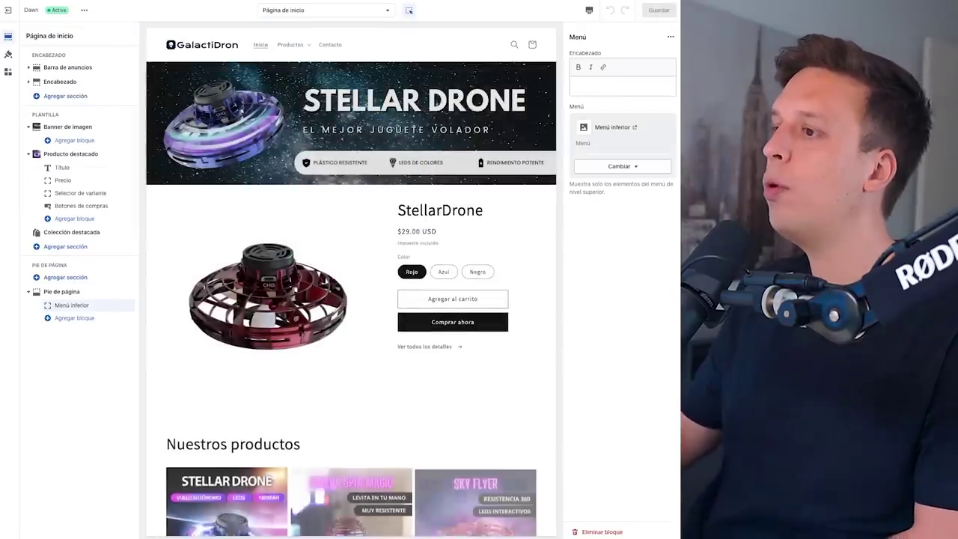
scroll(331, 207, "down", 3)
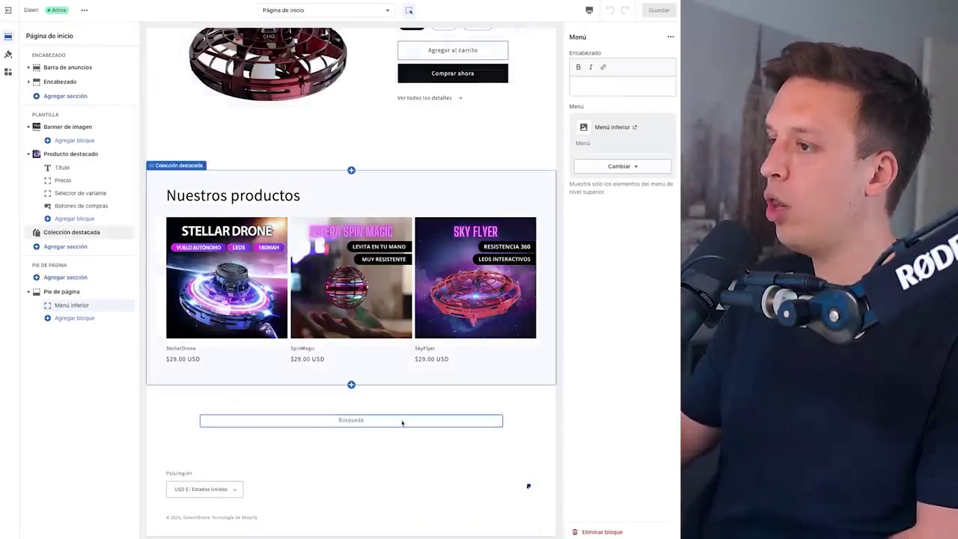
key("ctrl+shift+Tab")
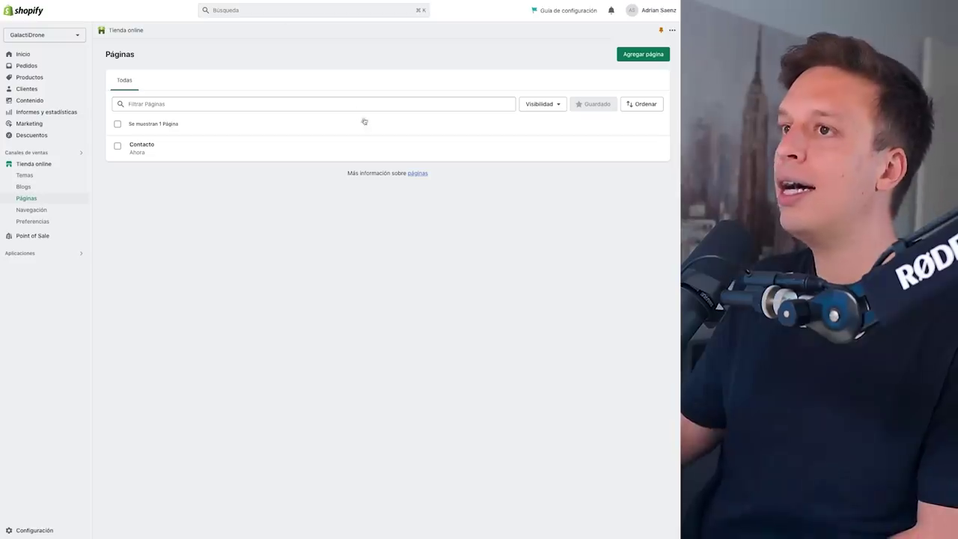
left_click(32, 211)
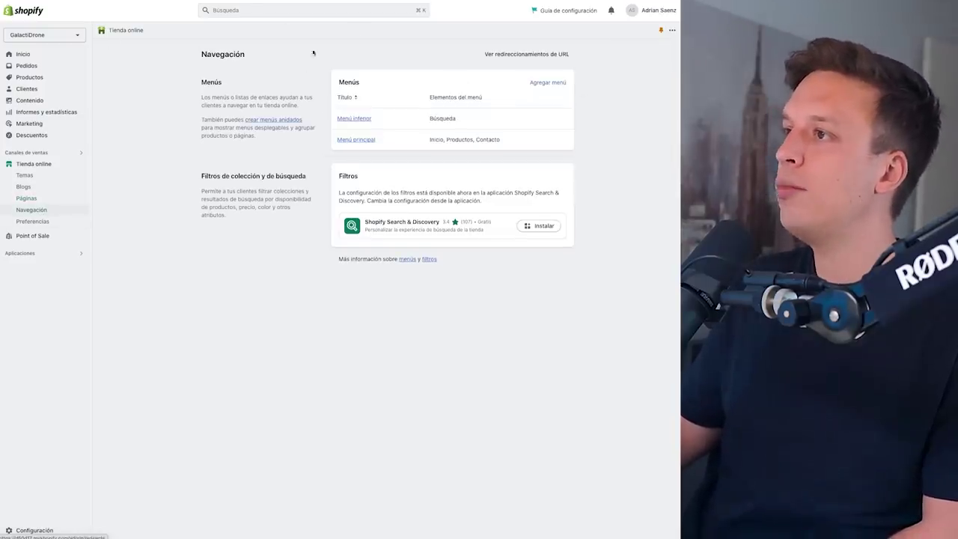
left_click(355, 119)
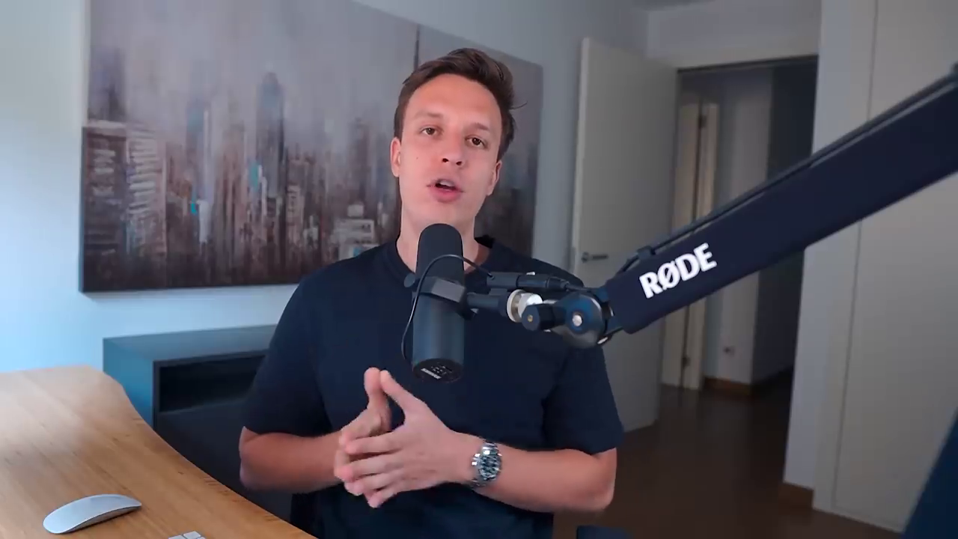
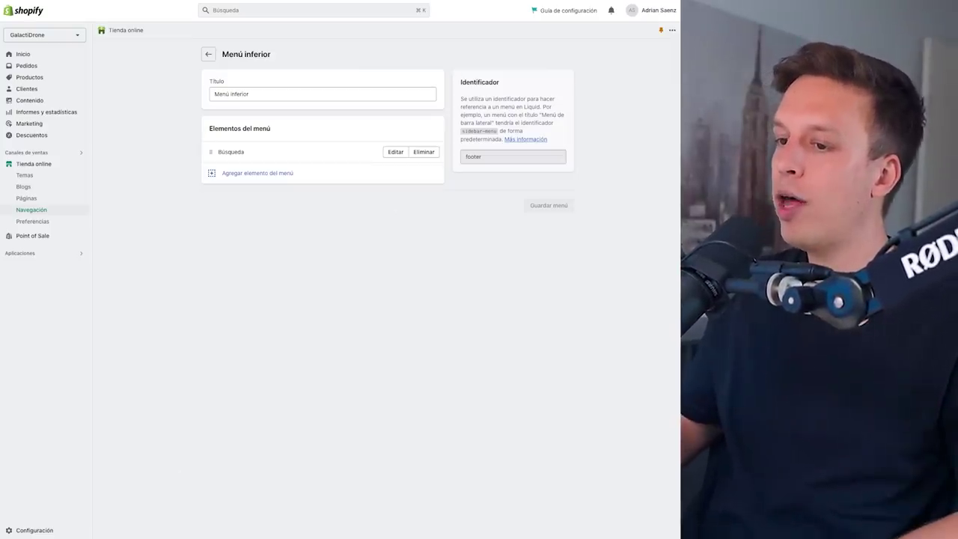
- Open the store's Políticas settings and review the empty policy editors down to Aviso Legal
left_click(45, 529)
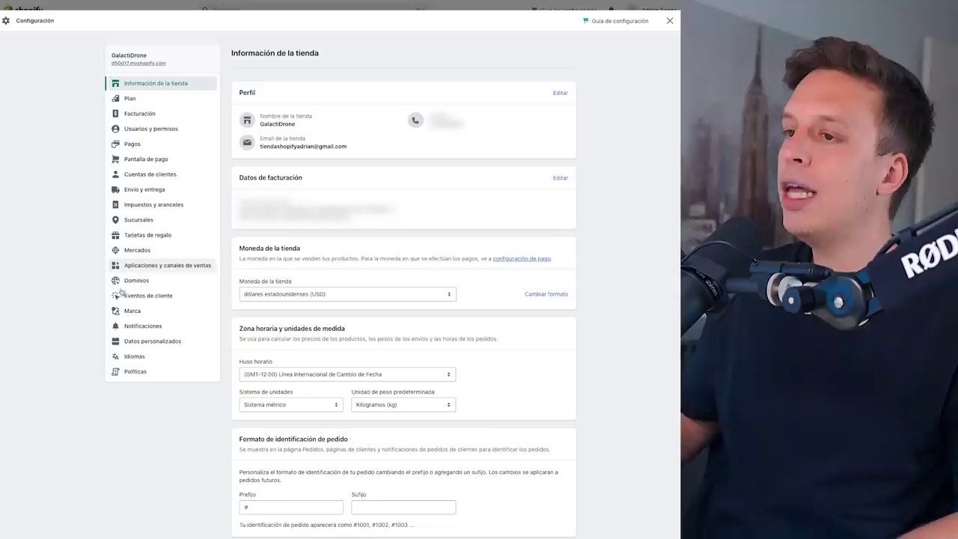
left_click(126, 378)
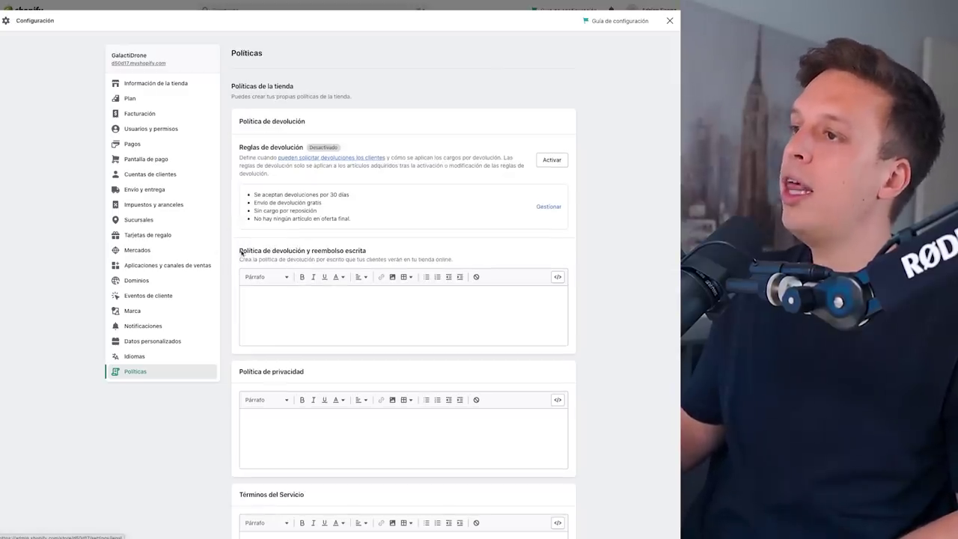
scroll(359, 371, "down", 3)
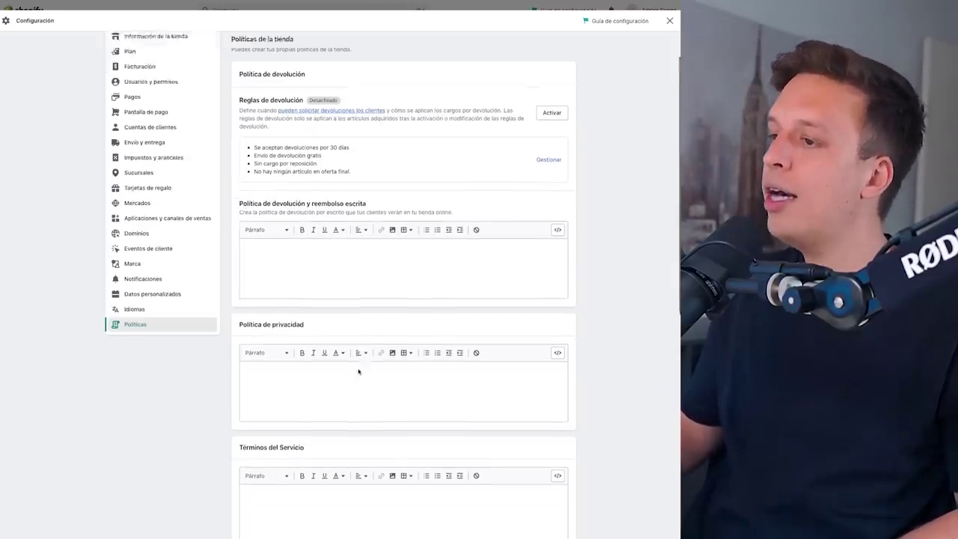
scroll(375, 396, "down", 5)
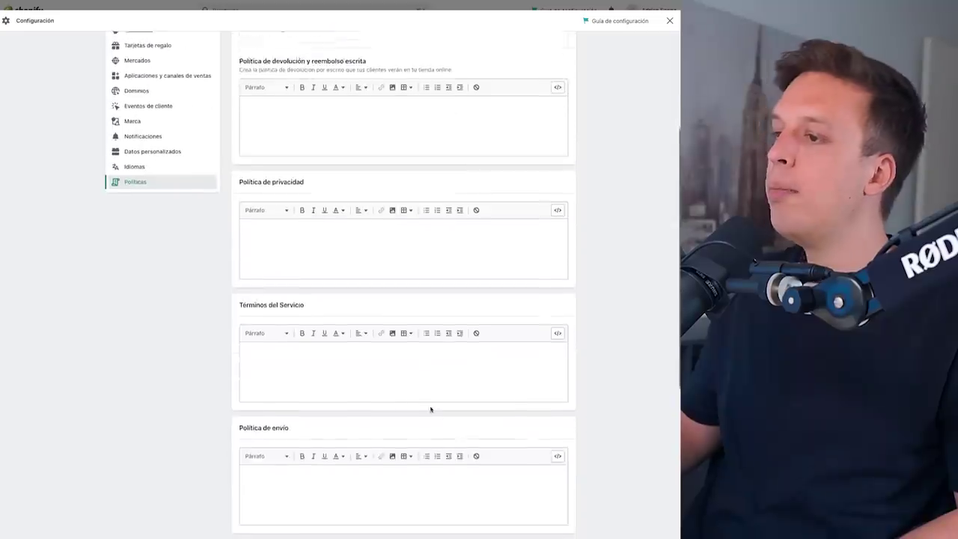
scroll(256, 447, "down", 3)
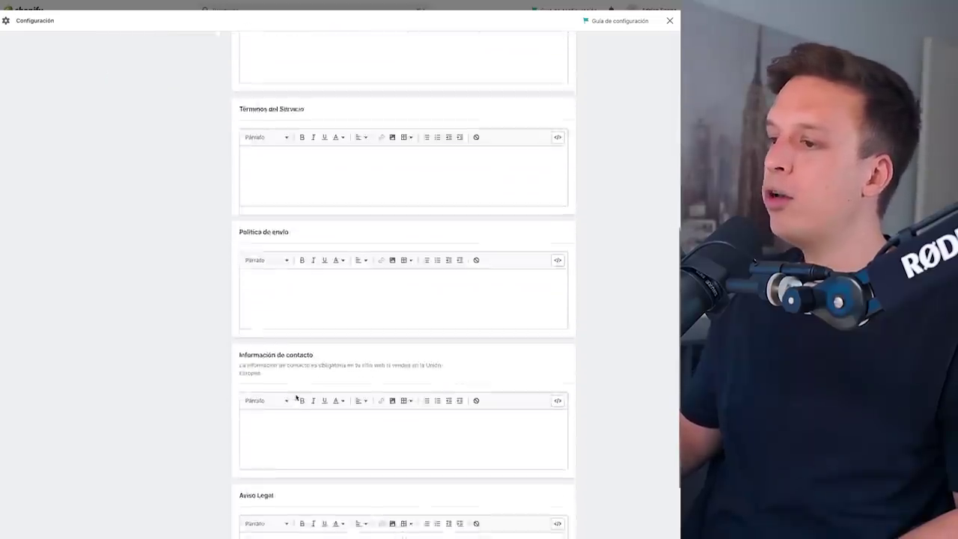
left_click_drag(237, 391, 300, 396)
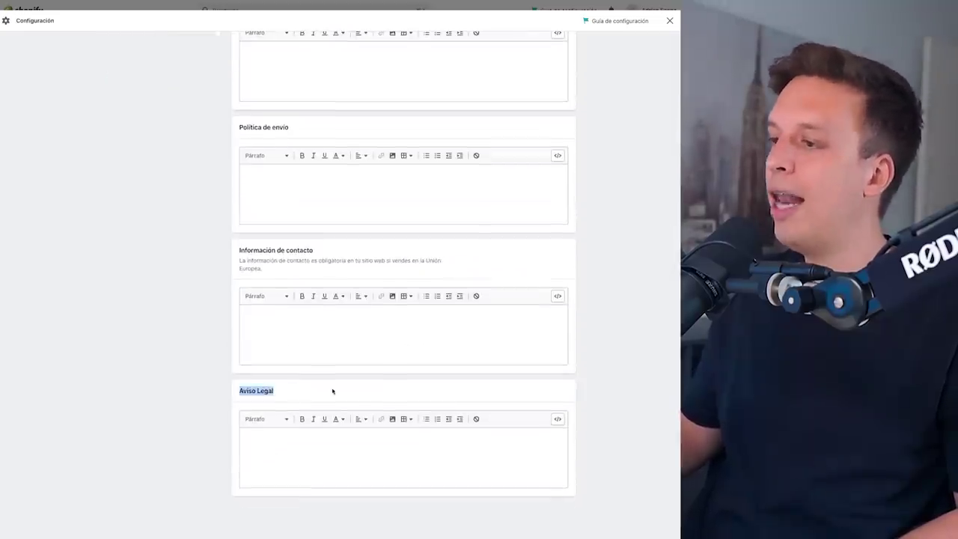
scroll(333, 391, "up", 10)
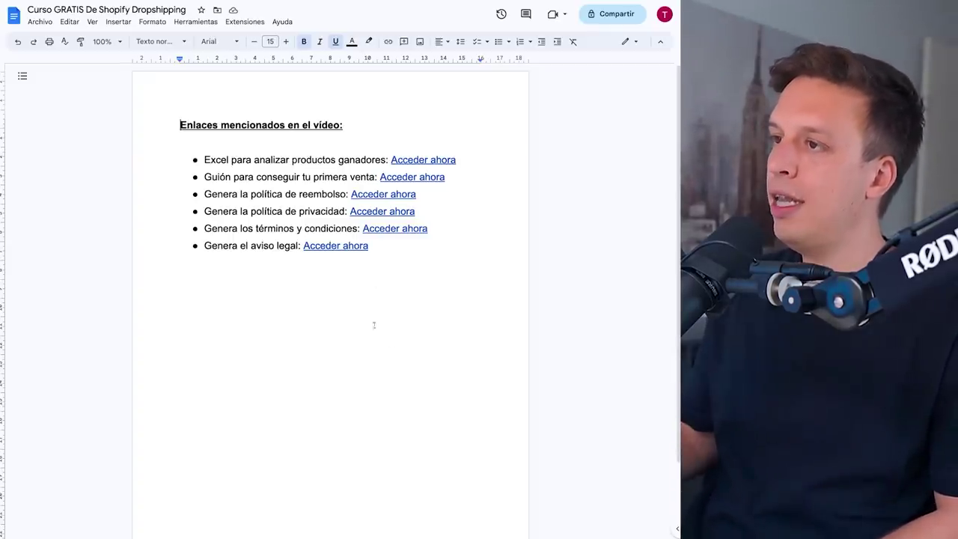
- Highlight the refund, privacy, terms and legal notice generator lines in the Google Doc
left_click_drag(223, 194, 332, 194)
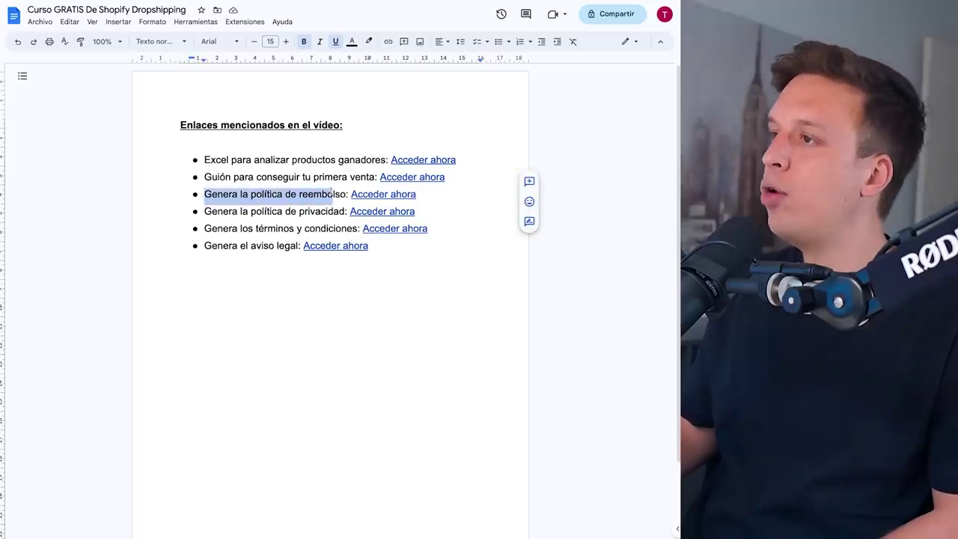
left_click_drag(213, 211, 349, 212)
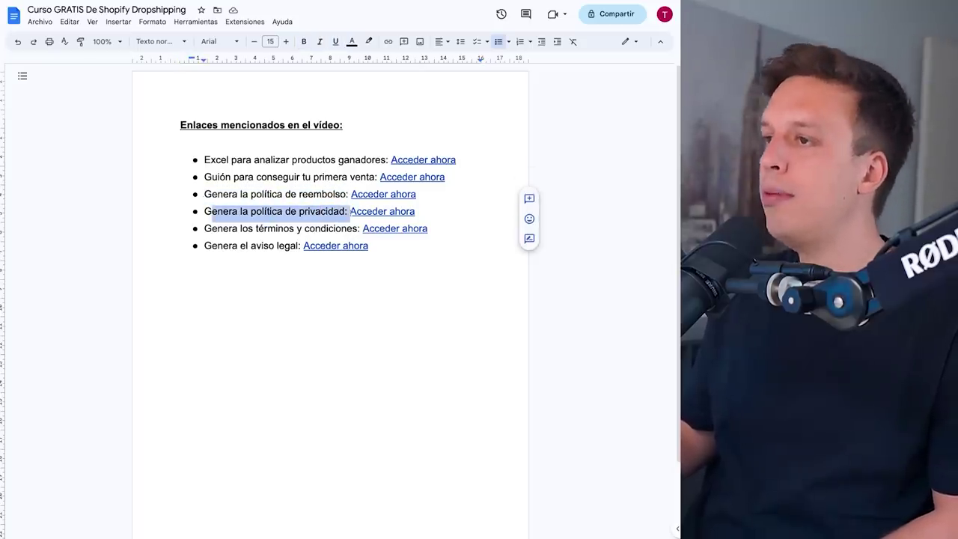
left_click_drag(205, 229, 343, 229)
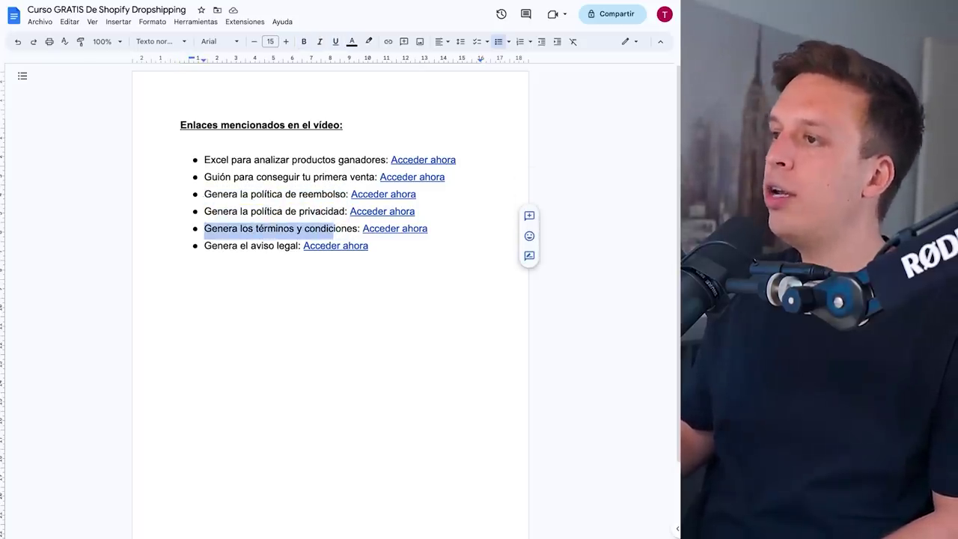
left_click_drag(204, 246, 247, 245)
left_click(278, 311)
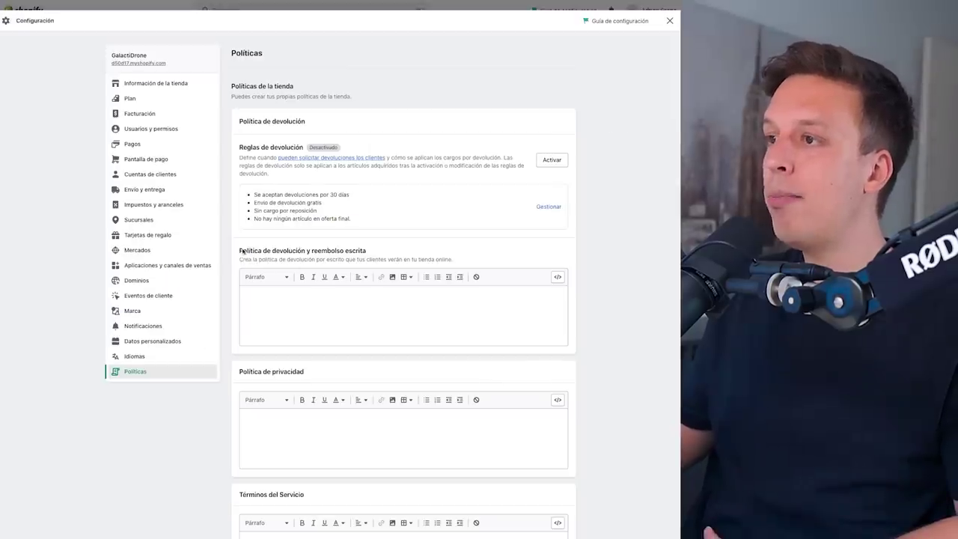
- Open the refund policy generator link from the written refund policy entry
left_click_drag(242, 252, 366, 252)
left_click(393, 210)
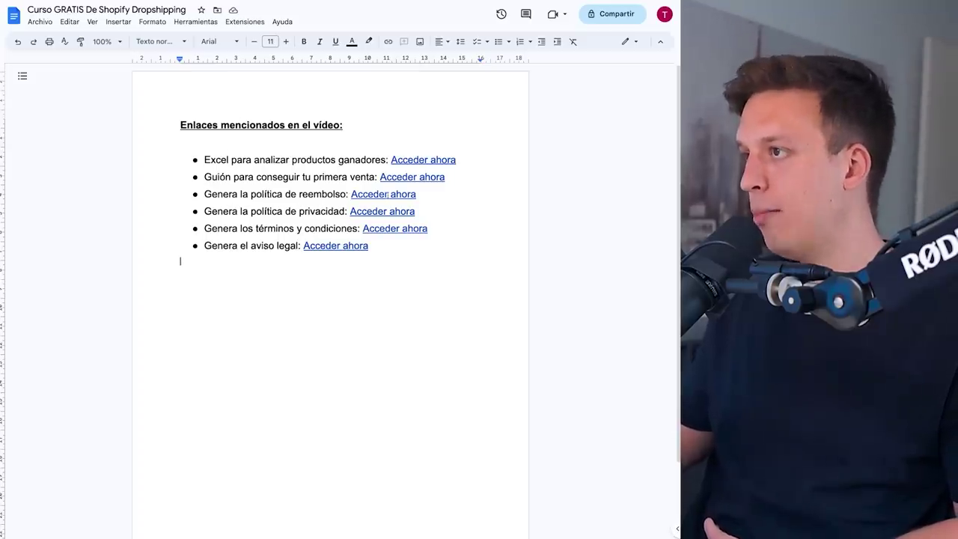
left_click(383, 194)
left_click(399, 212)
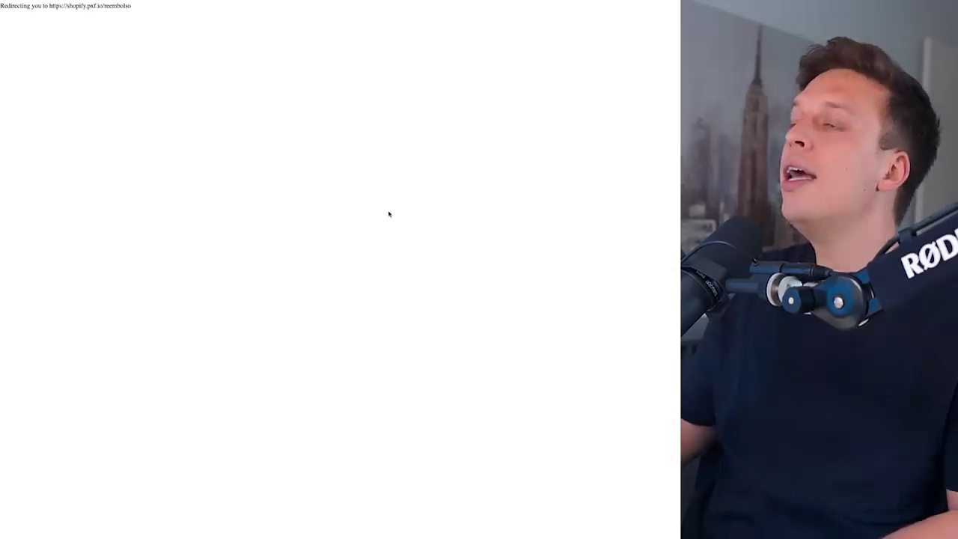
- Enter the company name and paste the contact e-mail into the refund policy generator
scroll(388, 211, "up", 4)
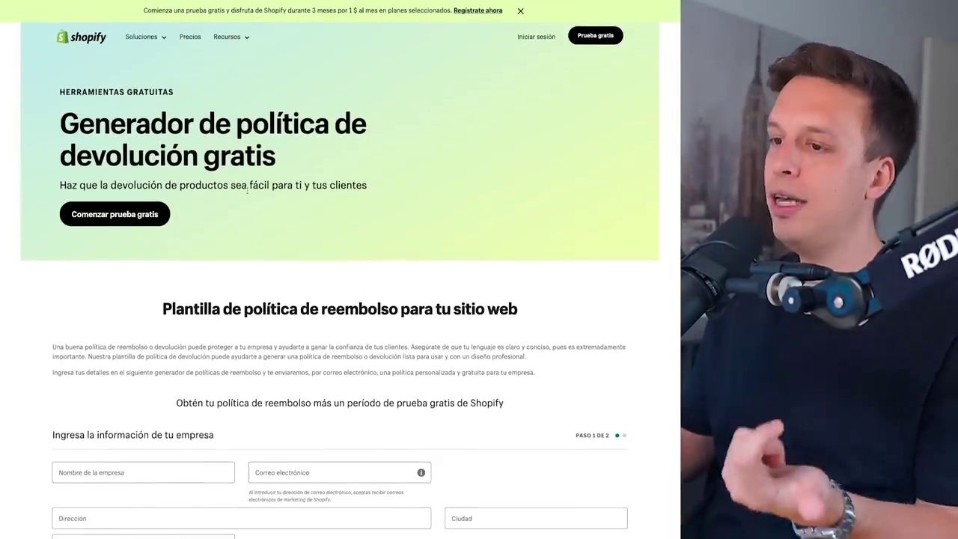
scroll(248, 190, "down", 2)
scroll(225, 247, "down", 1)
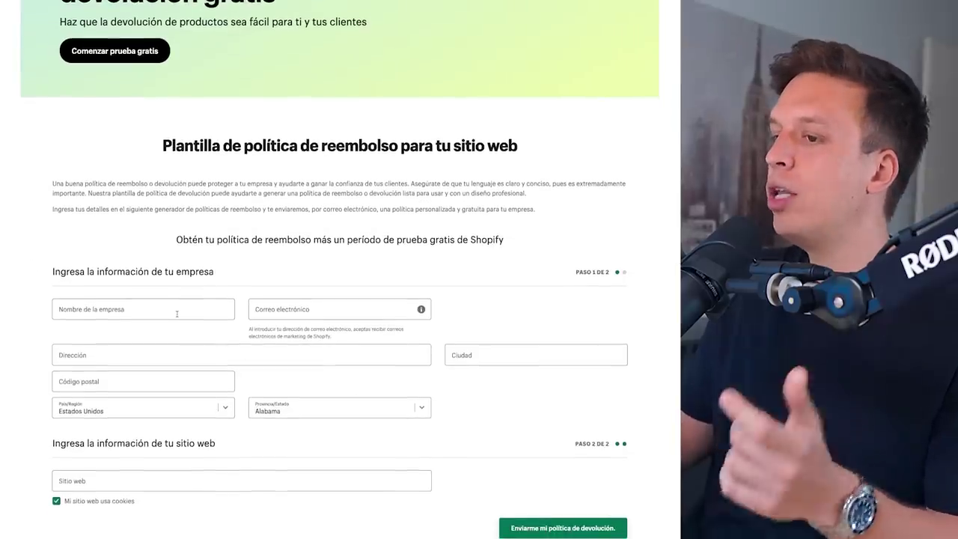
scroll(196, 324, "down", 1)
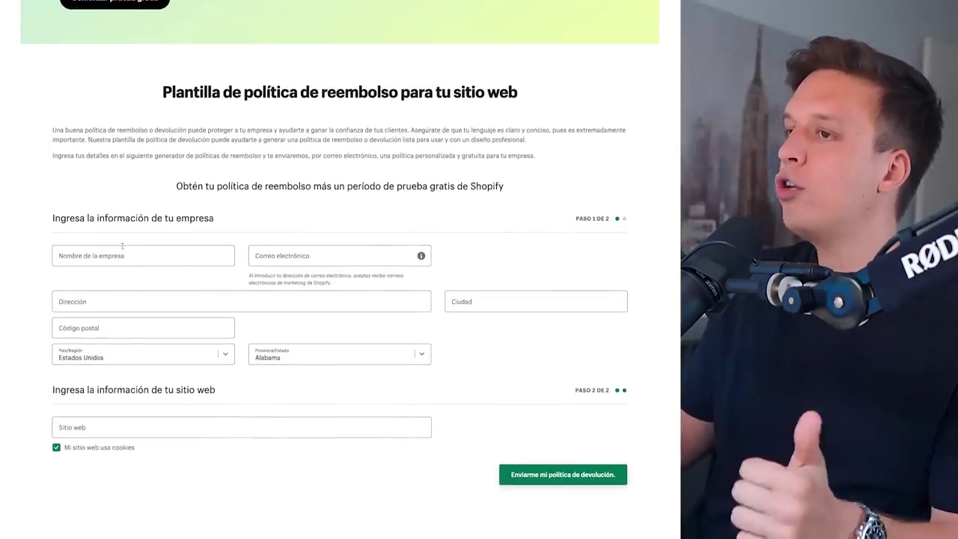
left_click(116, 256)
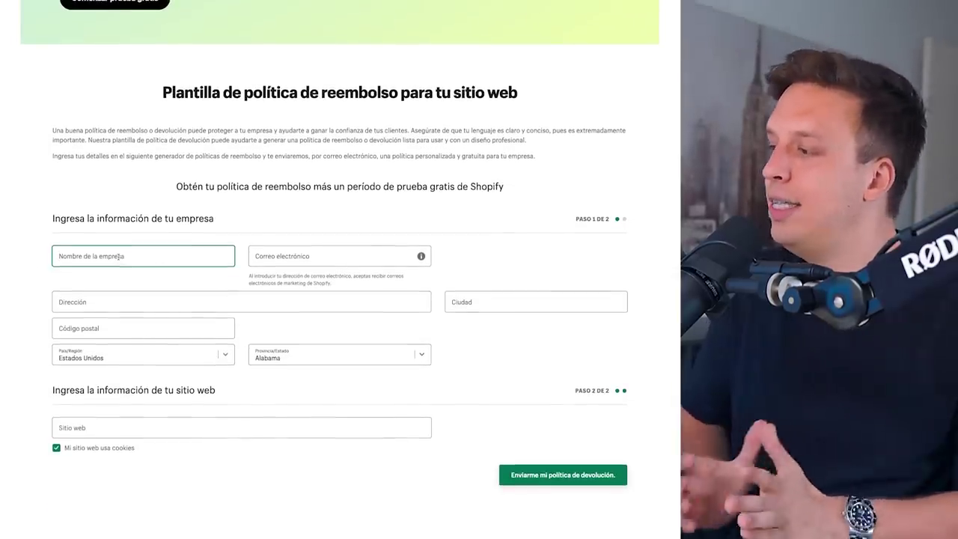
type("Adrian Sa")
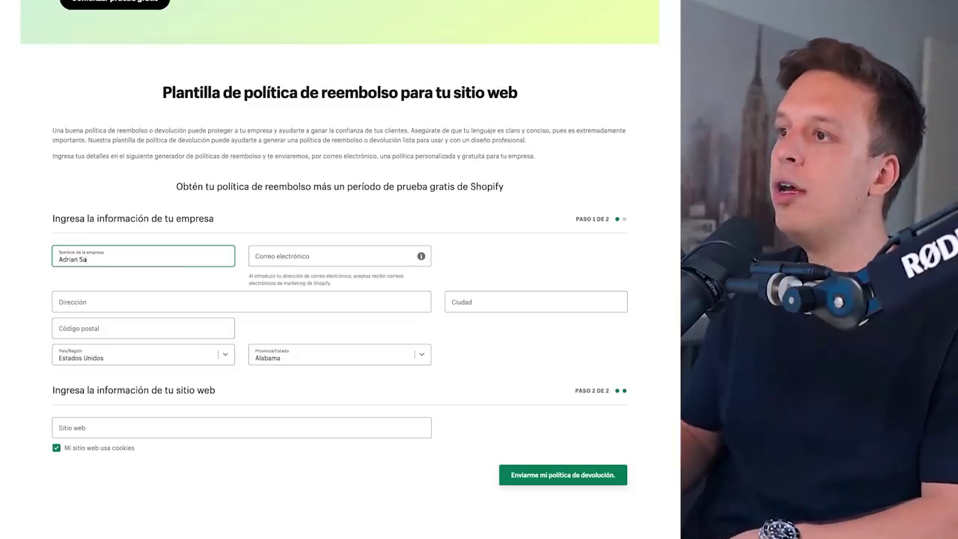
type("enz")
key("Tab")
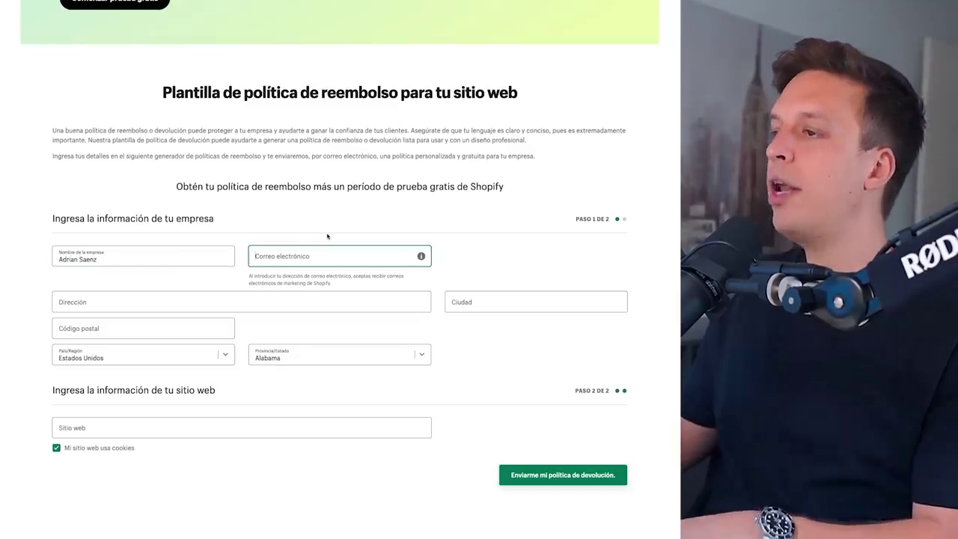
key("ctrl+v")
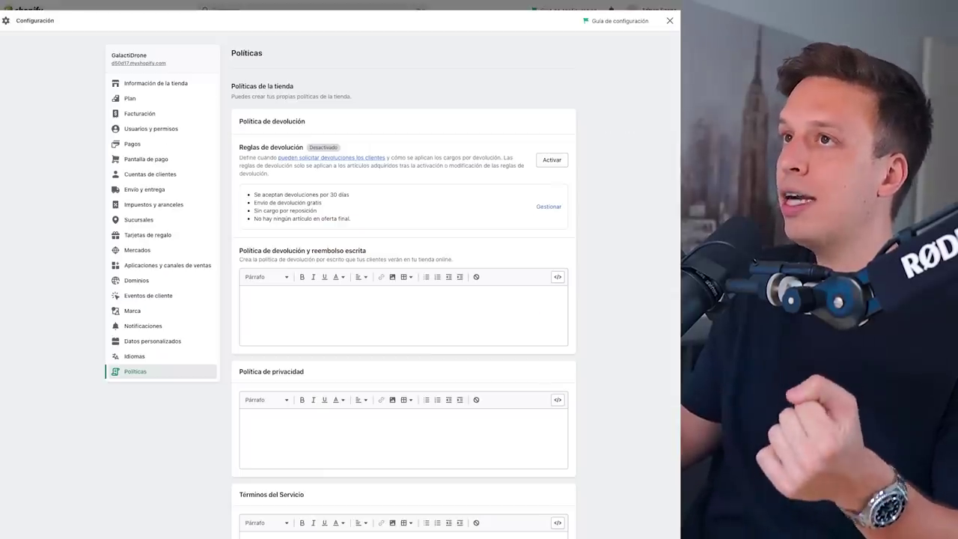
- Get the store's web address from the live online store and generate the refund policy
left_click(670, 20)
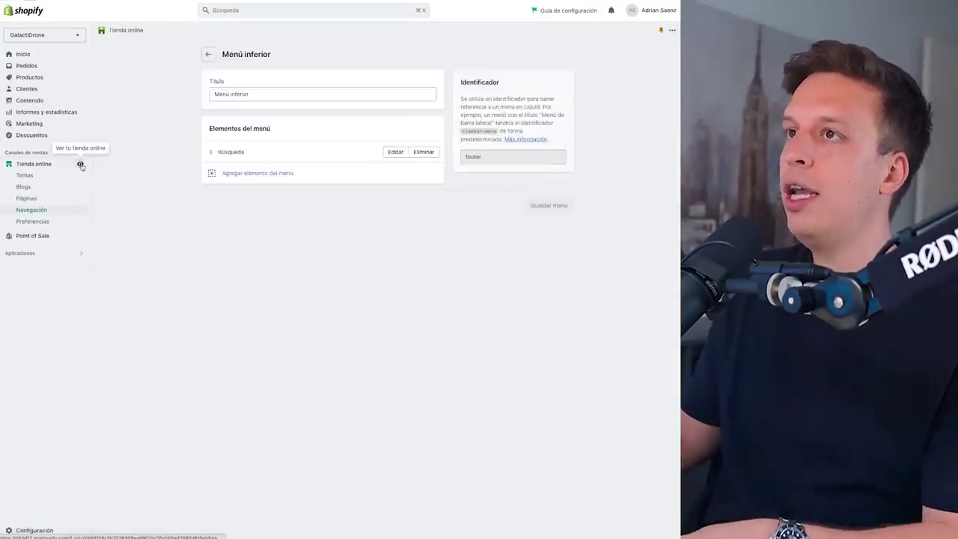
left_click(79, 164)
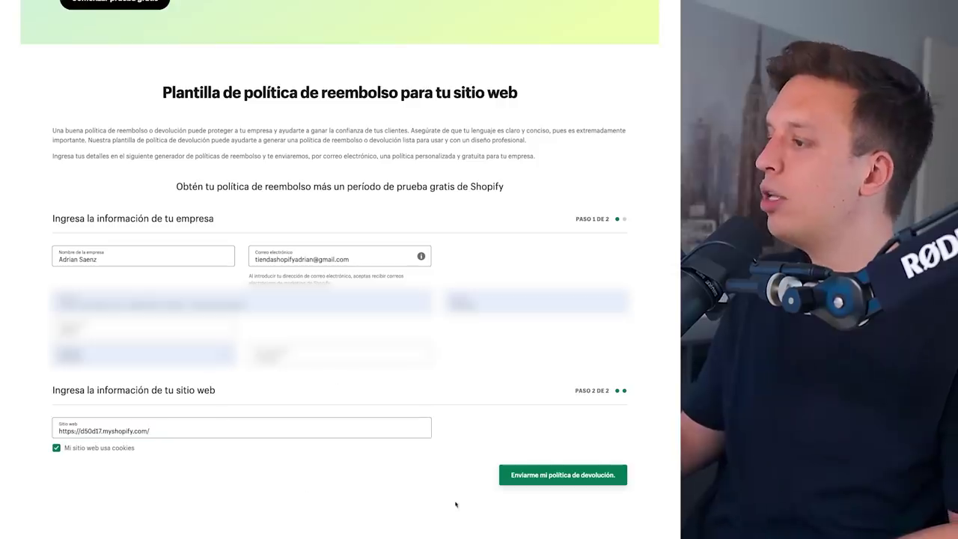
left_click(530, 479)
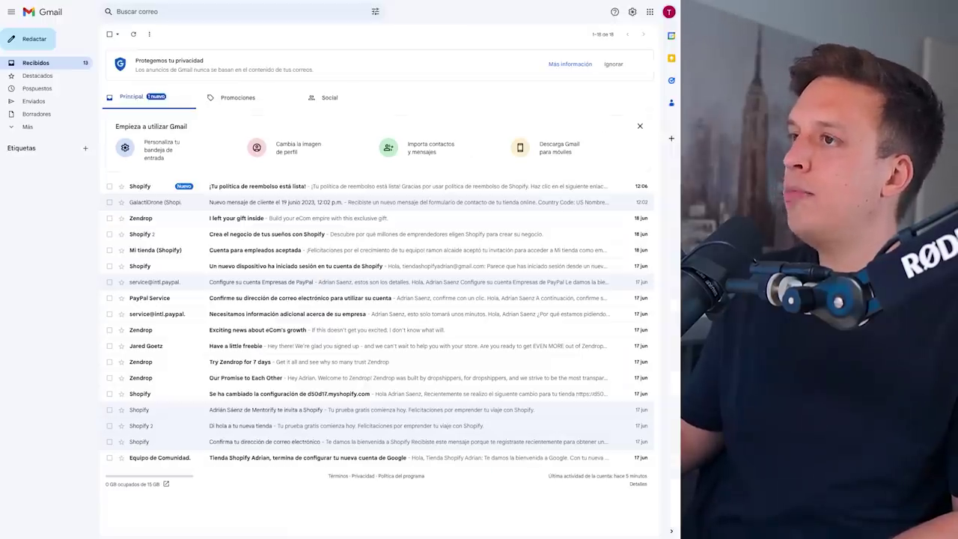
- Open the '¡Tu política de reembolso está lista!' email and copy the generated refund policy text
left_click(284, 187)
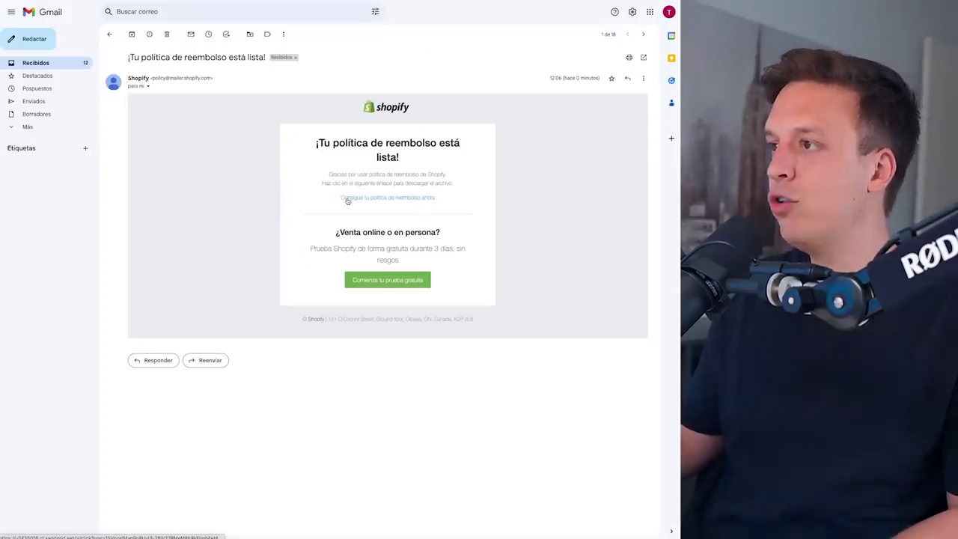
left_click(381, 199)
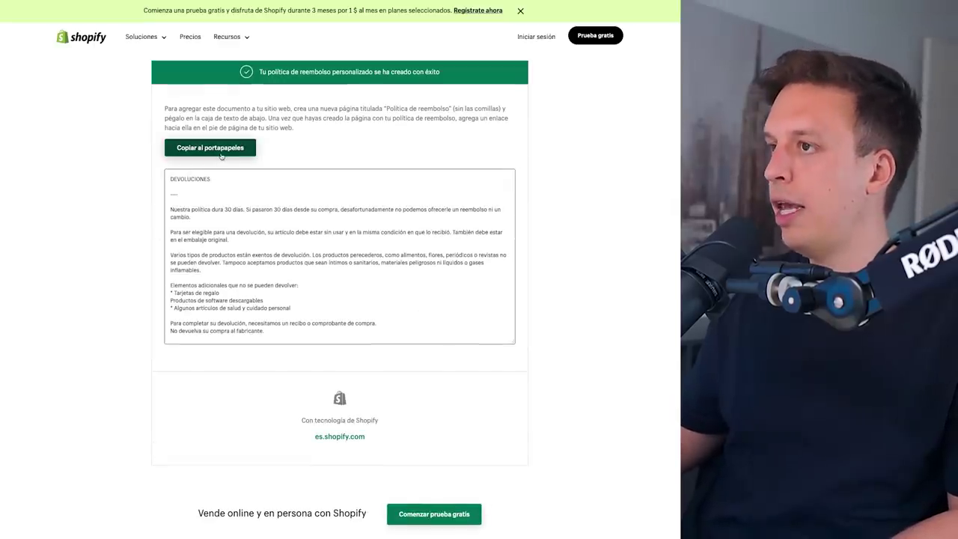
left_click(197, 148)
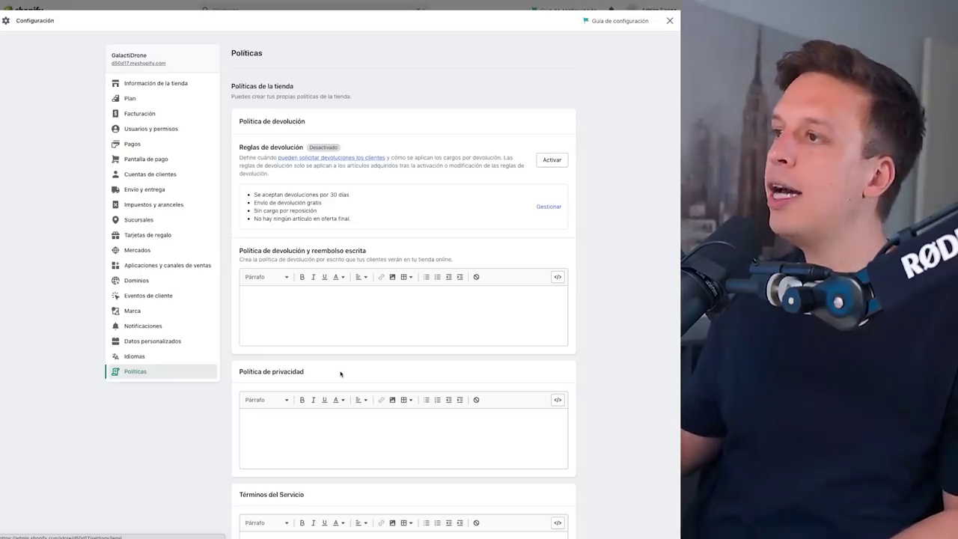
- Paste the generated DEVOLUCIONES text into the written refund policy and mark its 30 días period
left_click(334, 314)
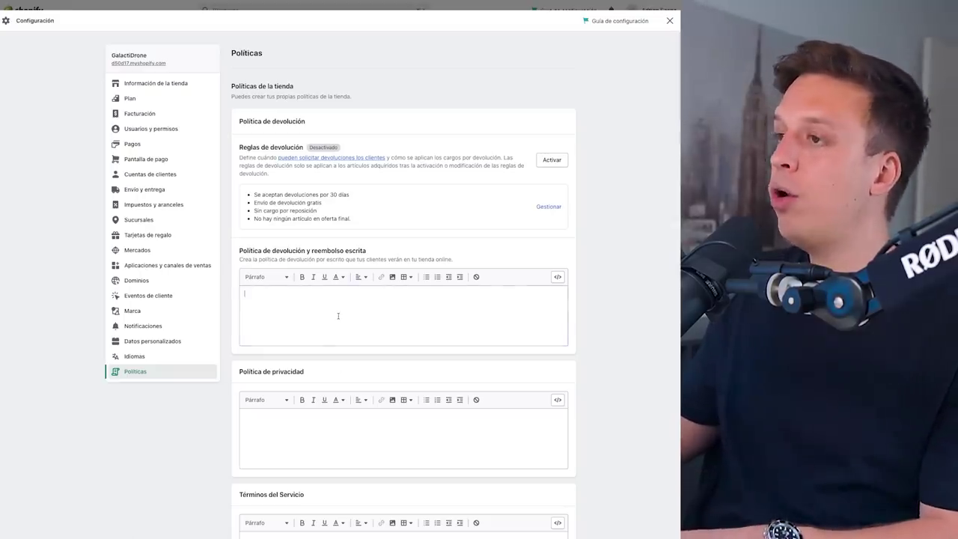
key("ctrl+v")
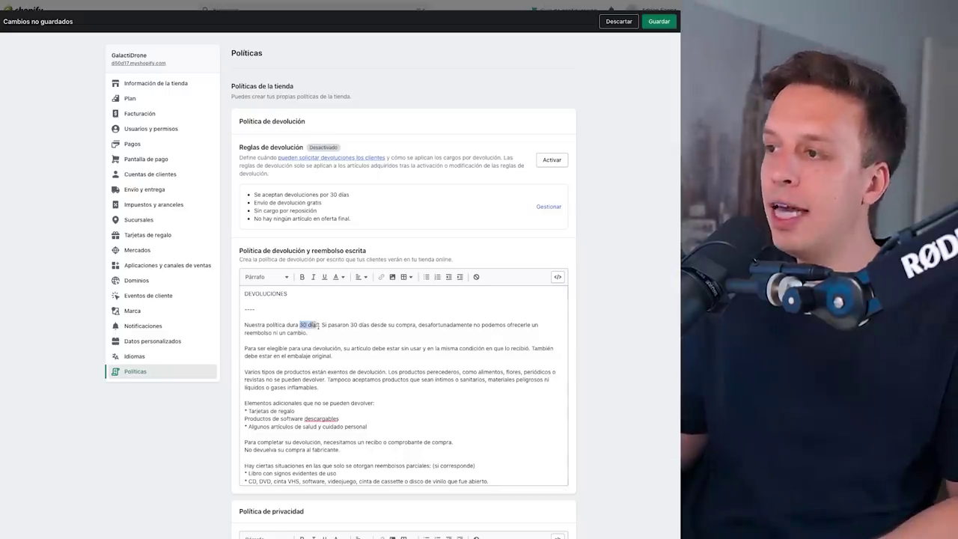
left_click_drag(361, 325, 369, 320)
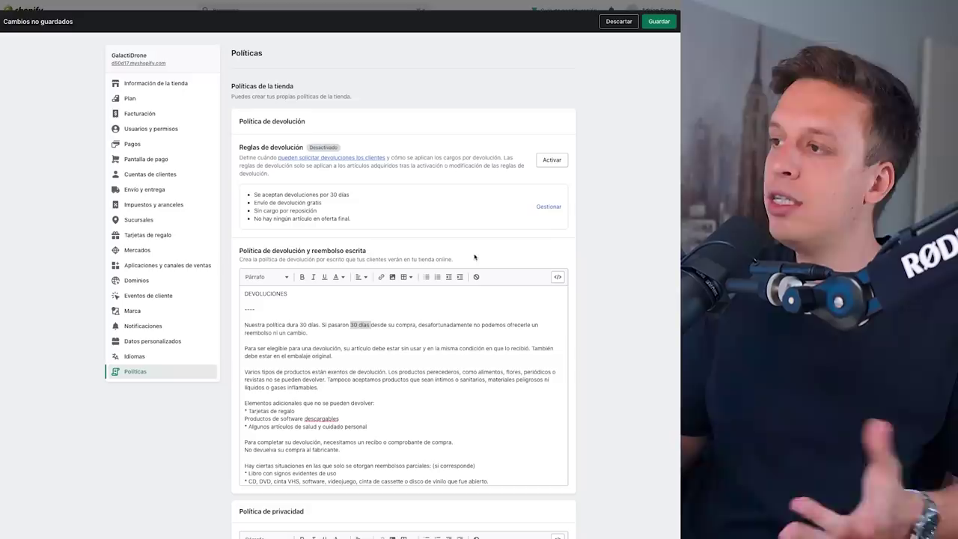
left_click(422, 341)
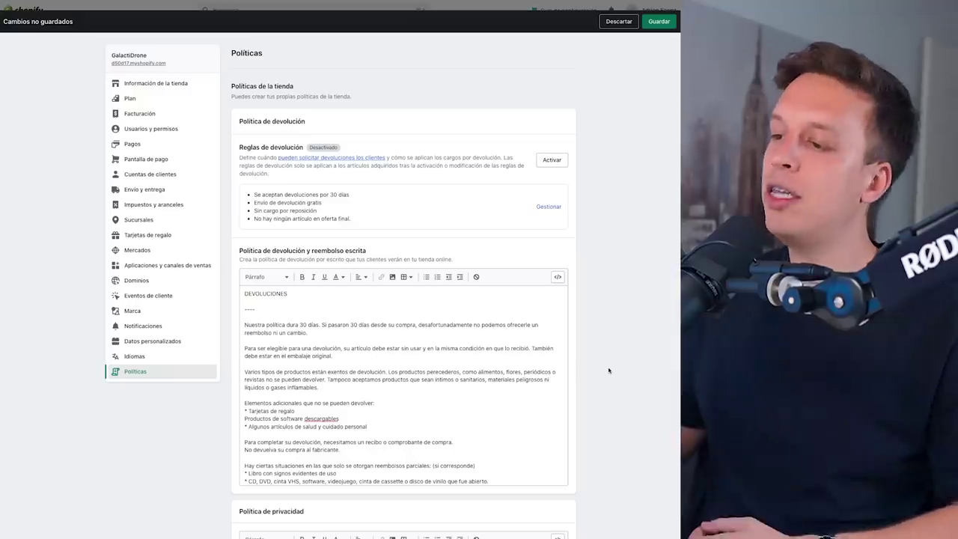
- Scroll through the filled privacy, terms of service and shipping policy texts
scroll(609, 369, "down", 3)
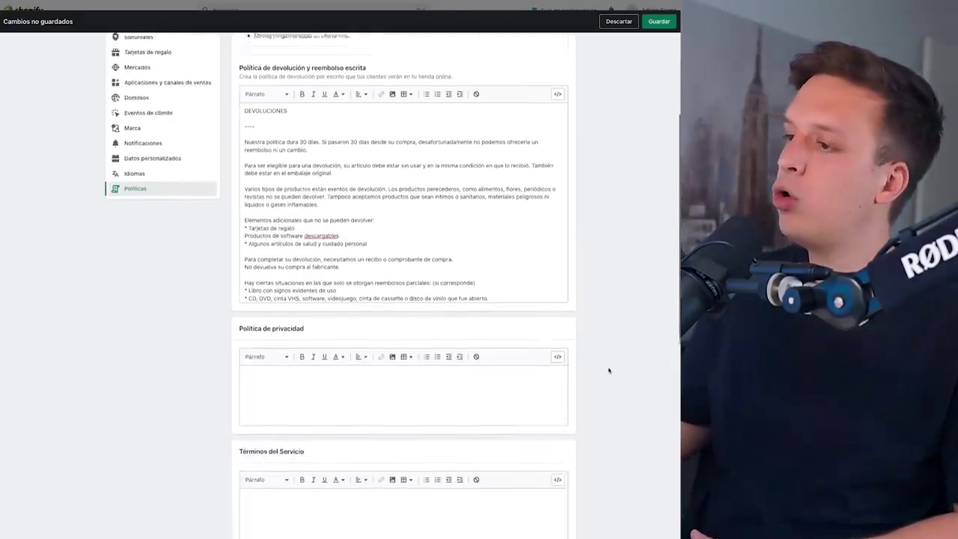
scroll(608, 370, "down", 3)
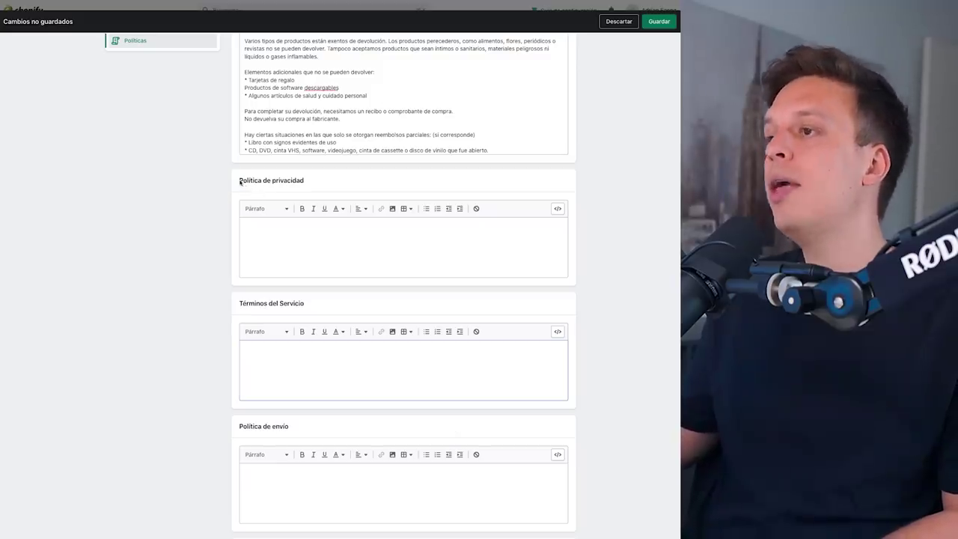
scroll(306, 318, "down", 4)
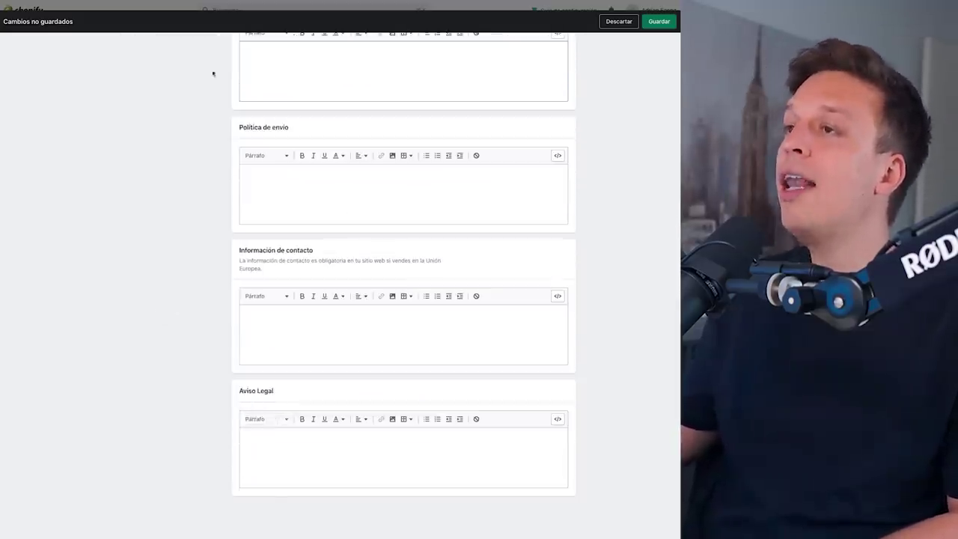
scroll(220, 119, "up", 1)
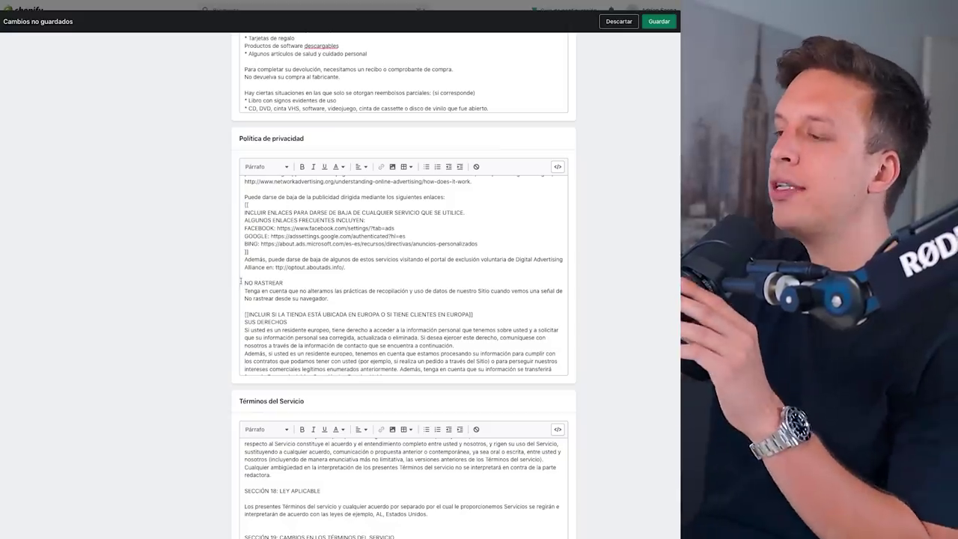
scroll(240, 280, "down", 12)
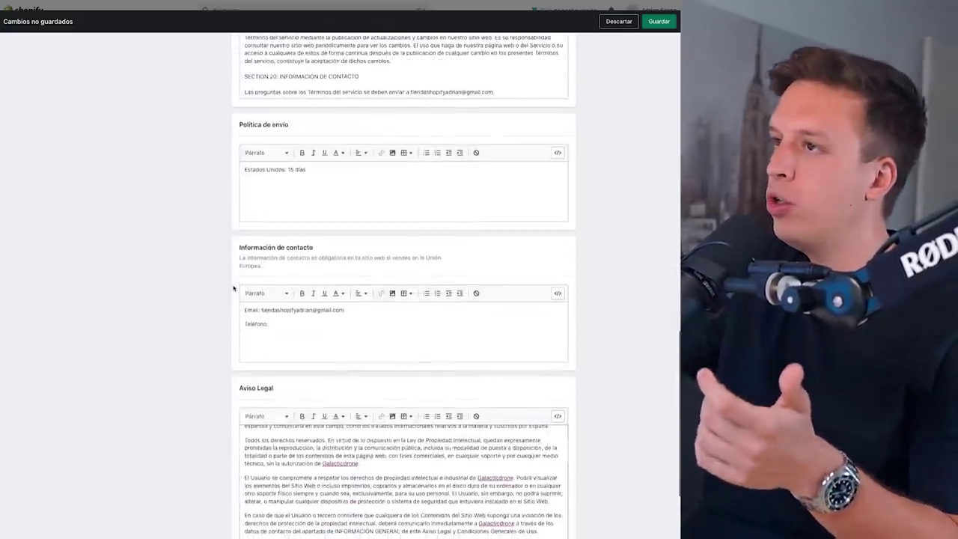
scroll(234, 288, "down", 2)
scroll(404, 390, "down", 5)
scroll(360, 373, "up", 10)
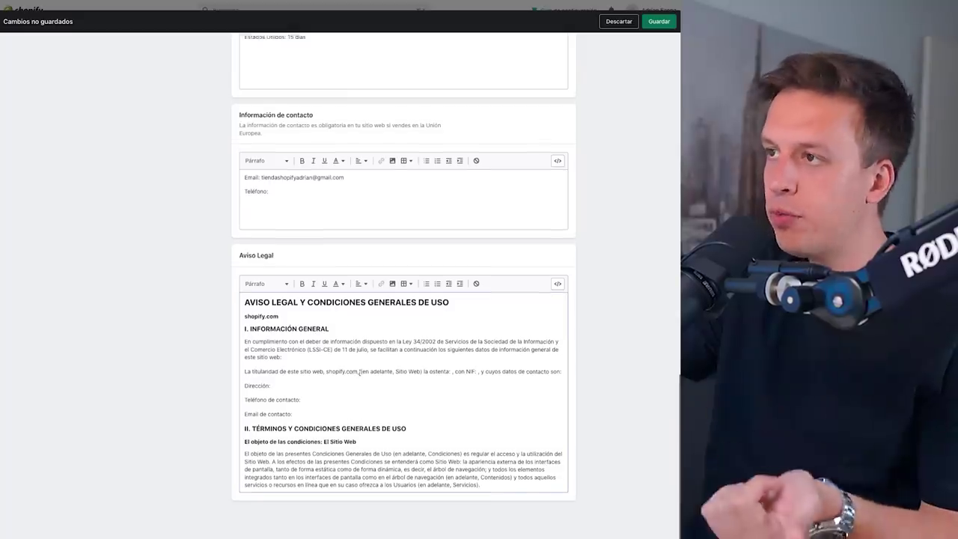
scroll(360, 373, "up", 3)
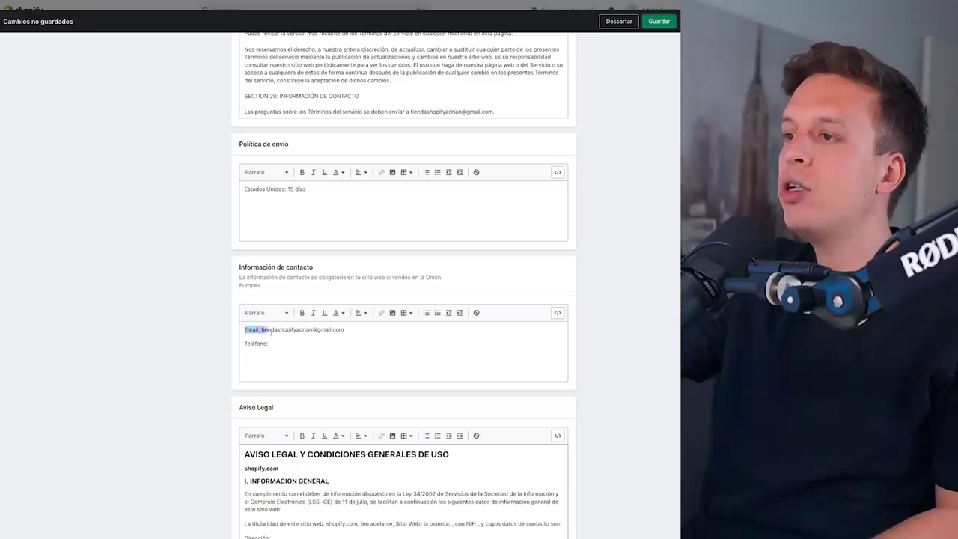
- Point out the e-mail and Teléfono lines in the contact information policy
left_click_drag(271, 331, 350, 339)
left_click(323, 351)
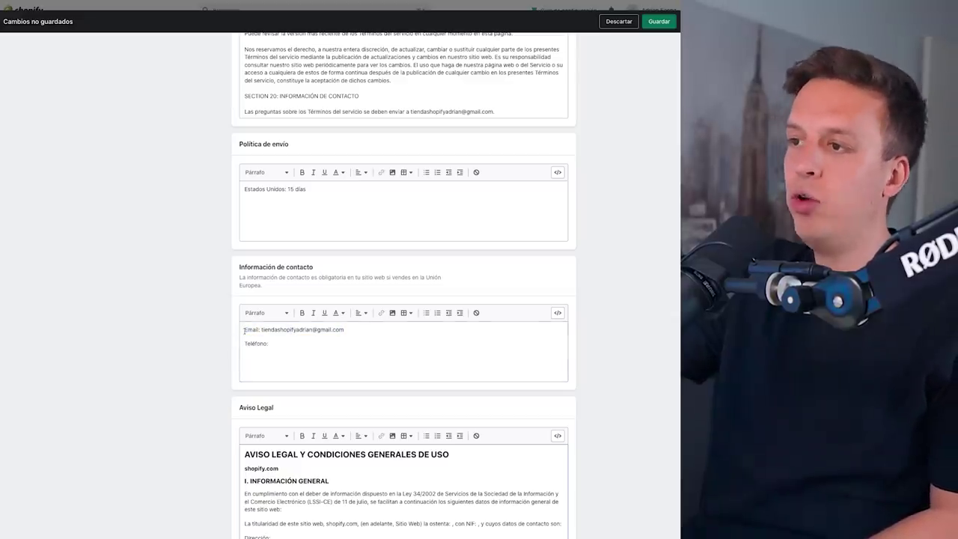
left_click_drag(280, 342, 225, 343)
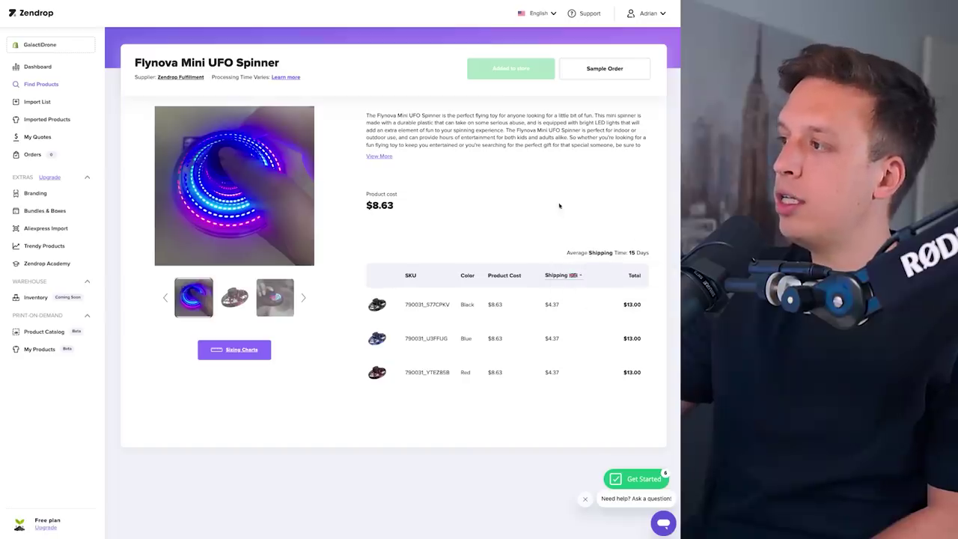
- Set the Zendrop shipping country to United States and note the 15-day average shipping time
left_click(571, 276)
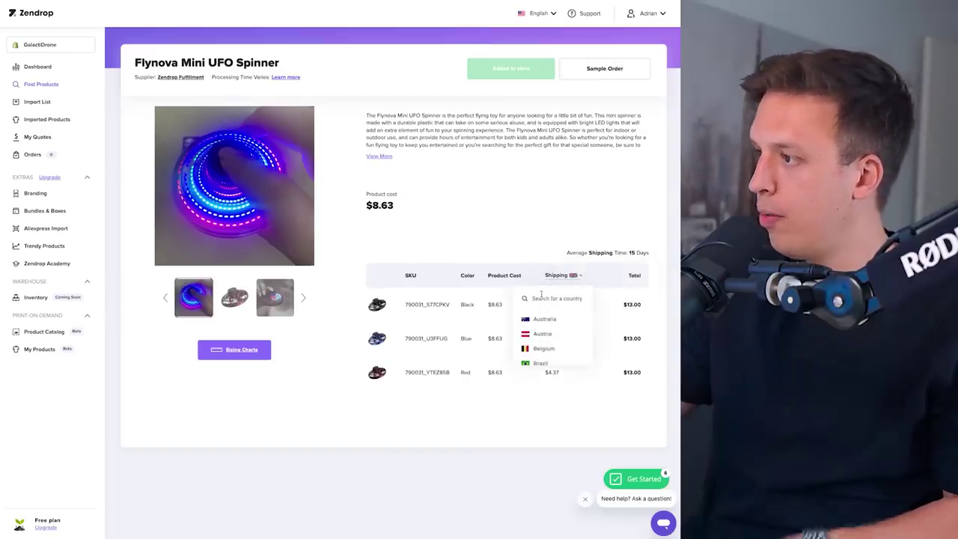
type("united")
left_click(550, 334)
left_click_drag(630, 255, 649, 253)
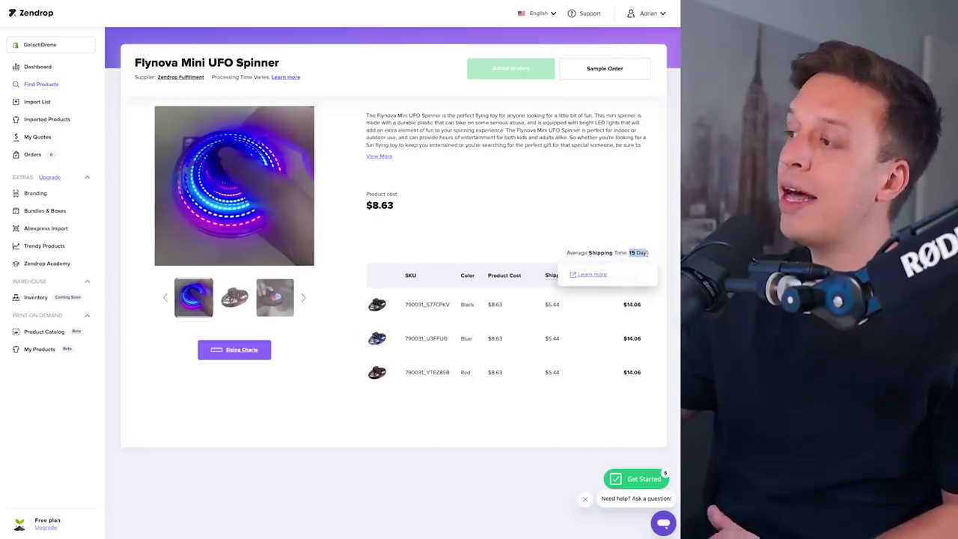
left_click(625, 235)
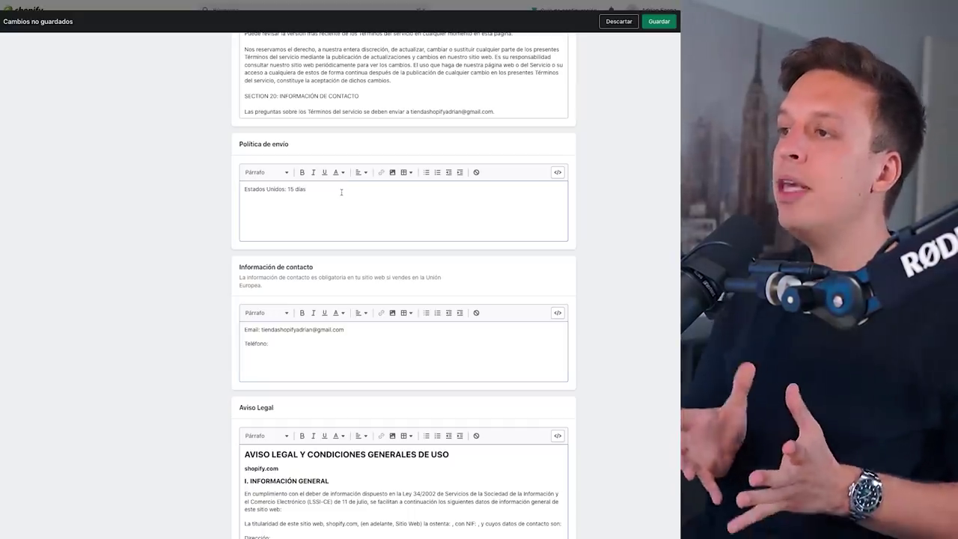
- Save all the store policies with Guardar and close Settings
scroll(340, 214, "up", 3)
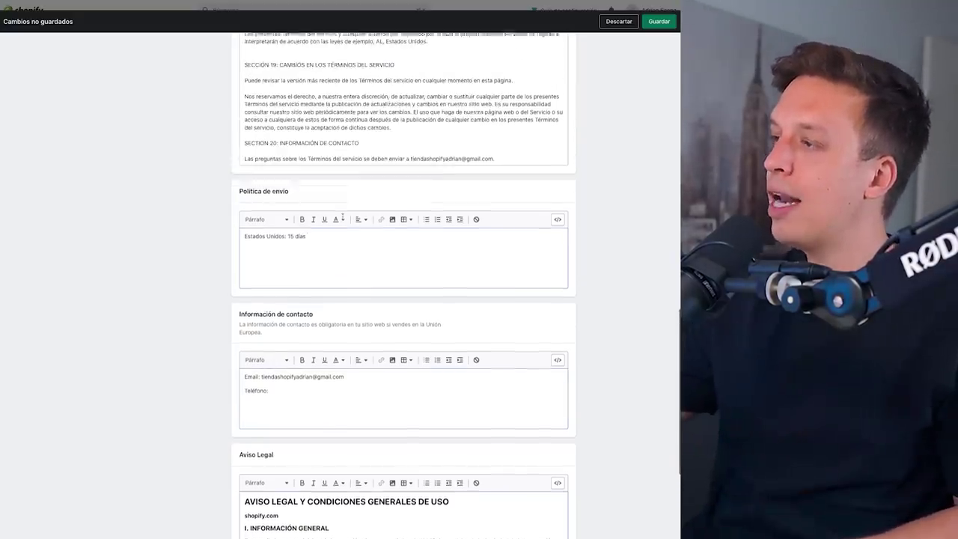
scroll(189, 295, "up", 3)
scroll(384, 184, "up", 5)
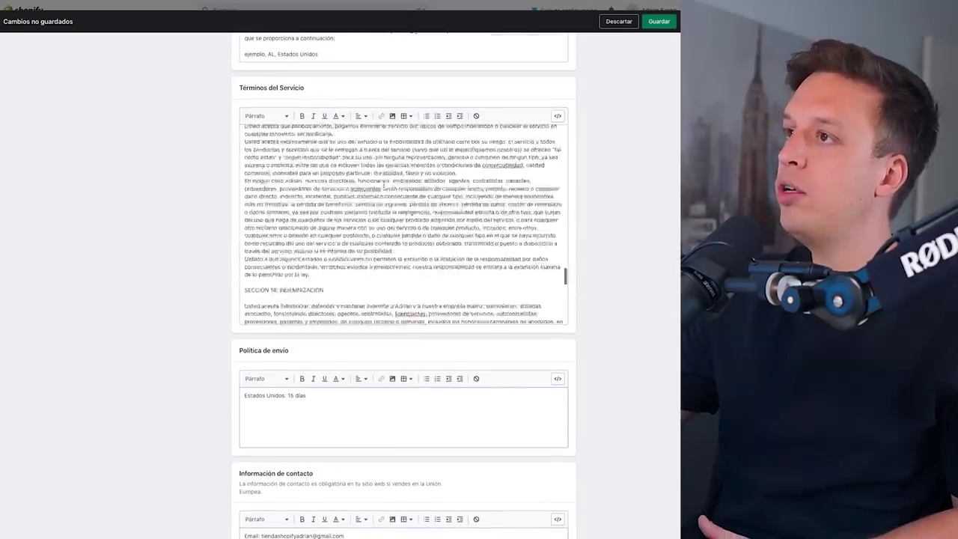
scroll(384, 184, "up", 5)
scroll(466, 193, "up", 3)
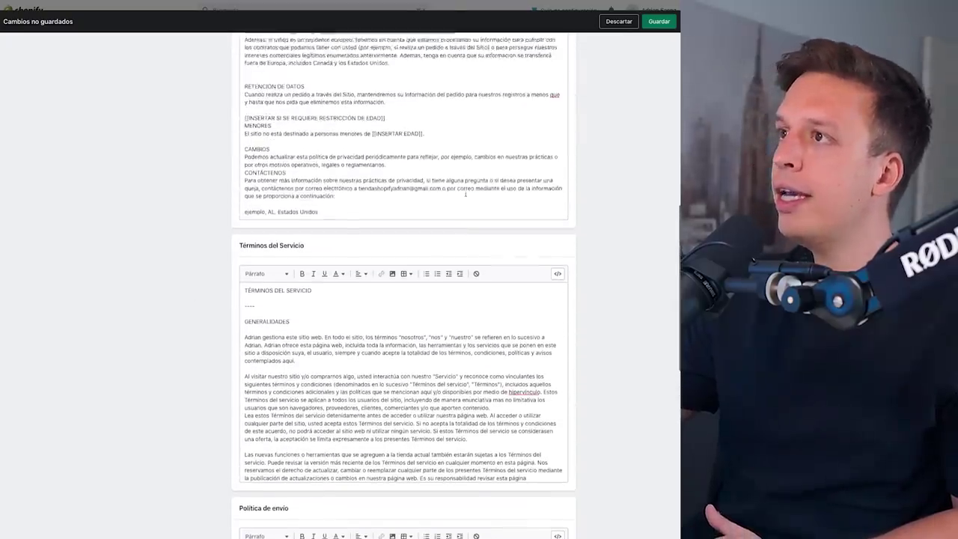
scroll(573, 165, "up", 9)
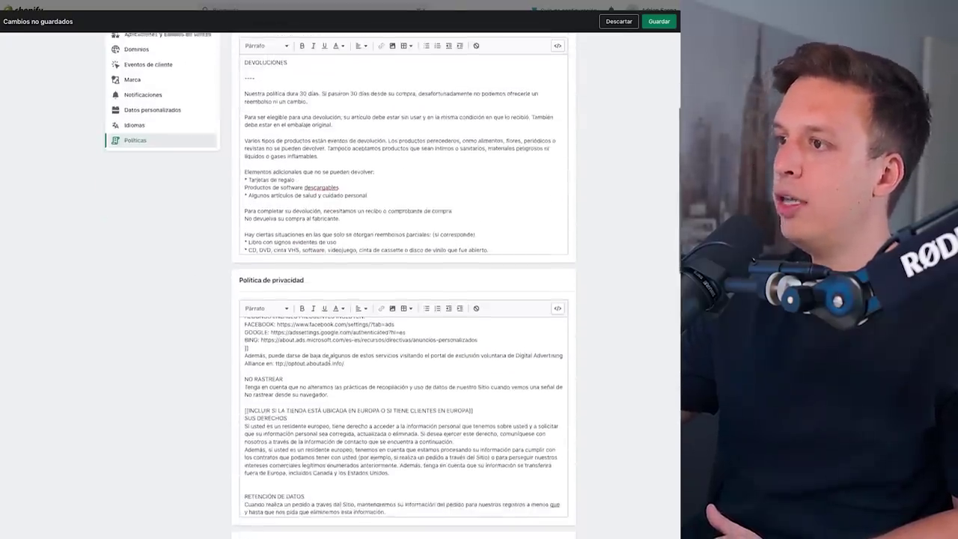
scroll(588, 218, "up", 7)
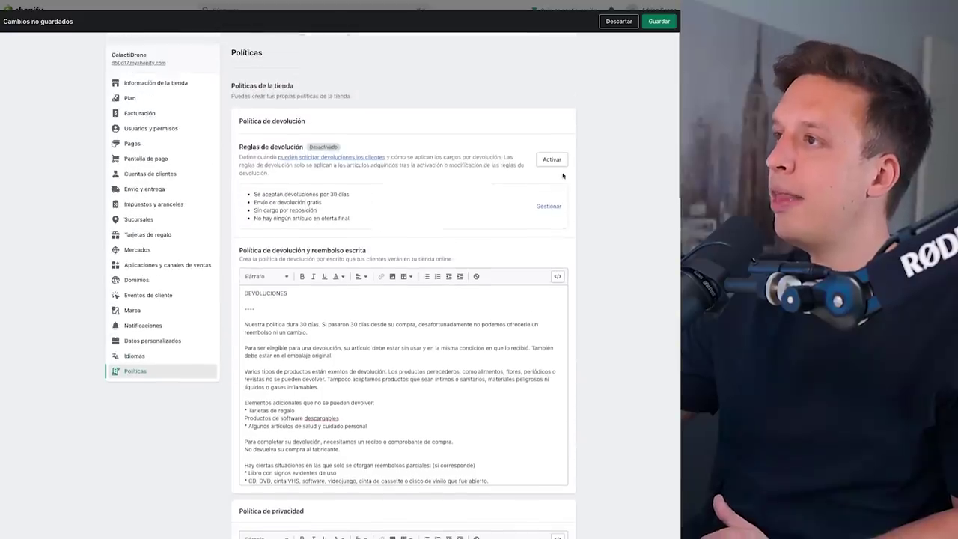
key("End")
key("Home")
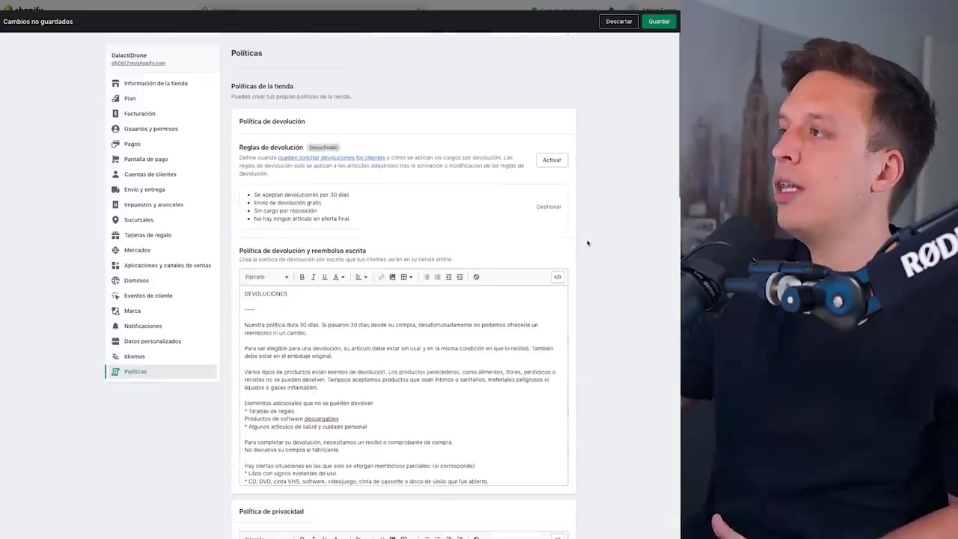
left_click(660, 24)
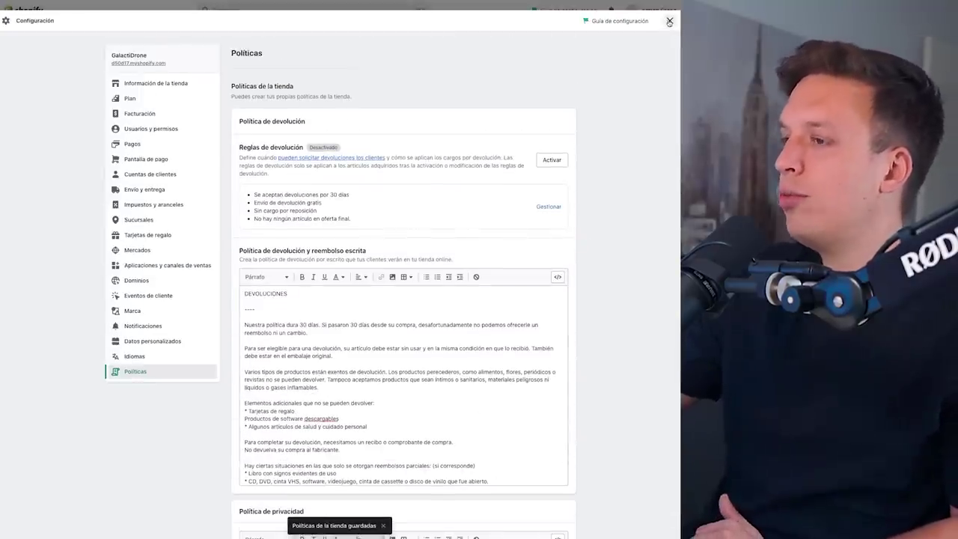
left_click(666, 20)
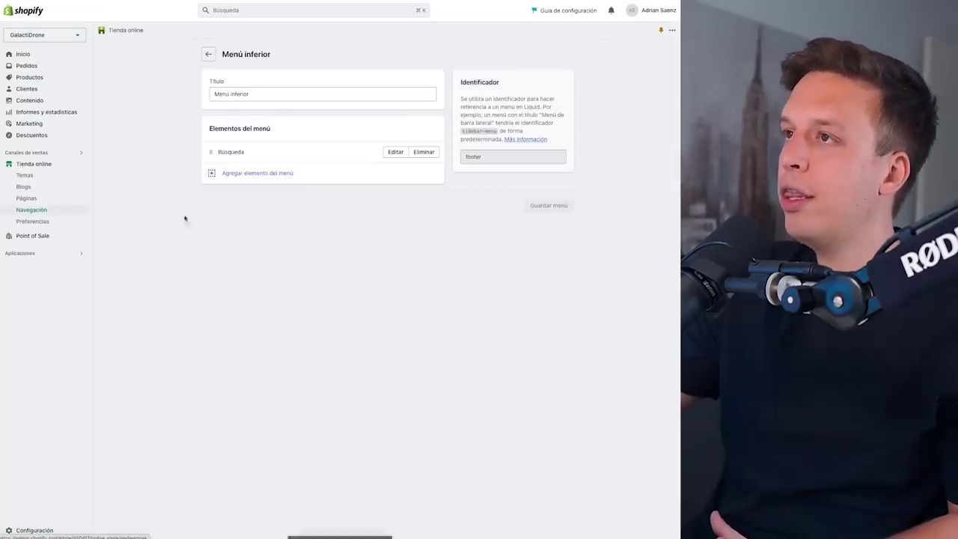
- Open the Menú inferior footer menu and delete its Búsqueda item
left_click(208, 54)
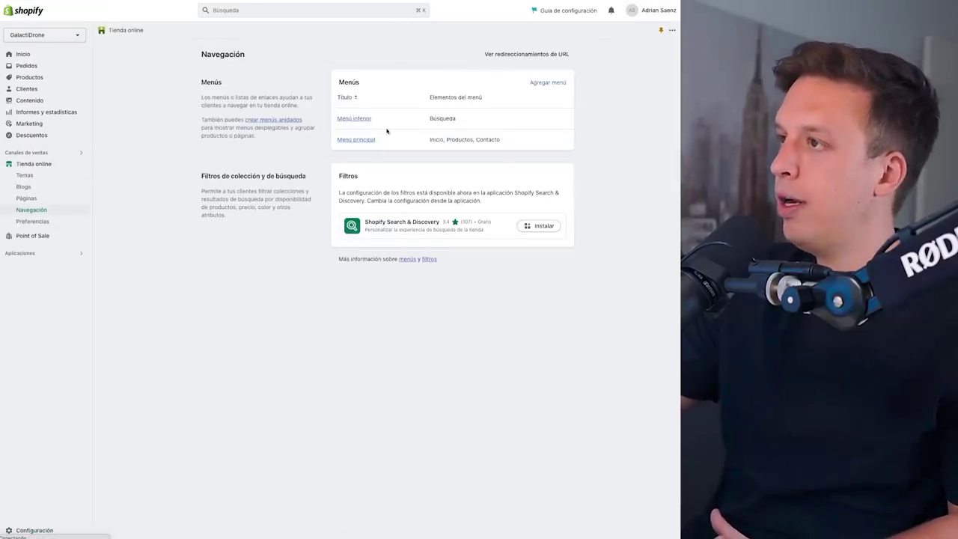
left_click(358, 120)
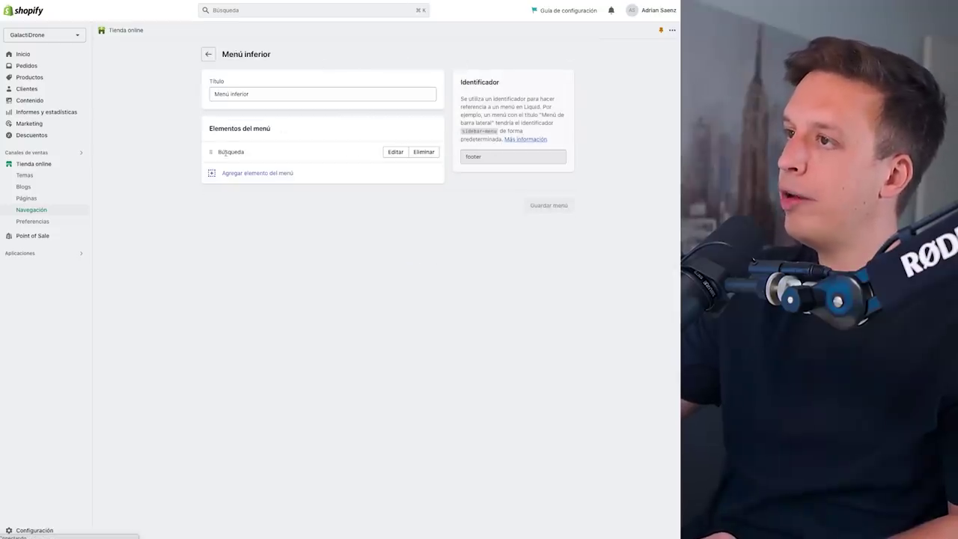
left_click(423, 152)
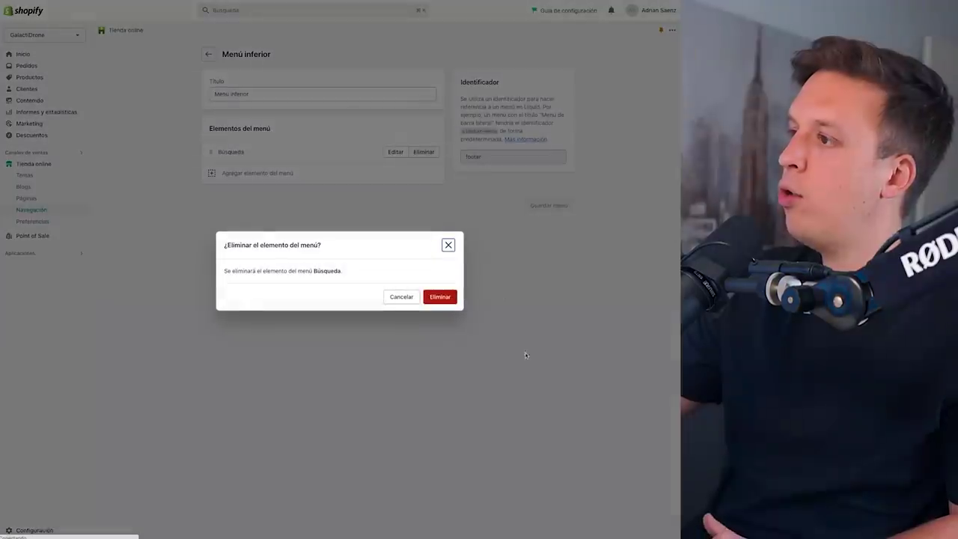
left_click(450, 299)
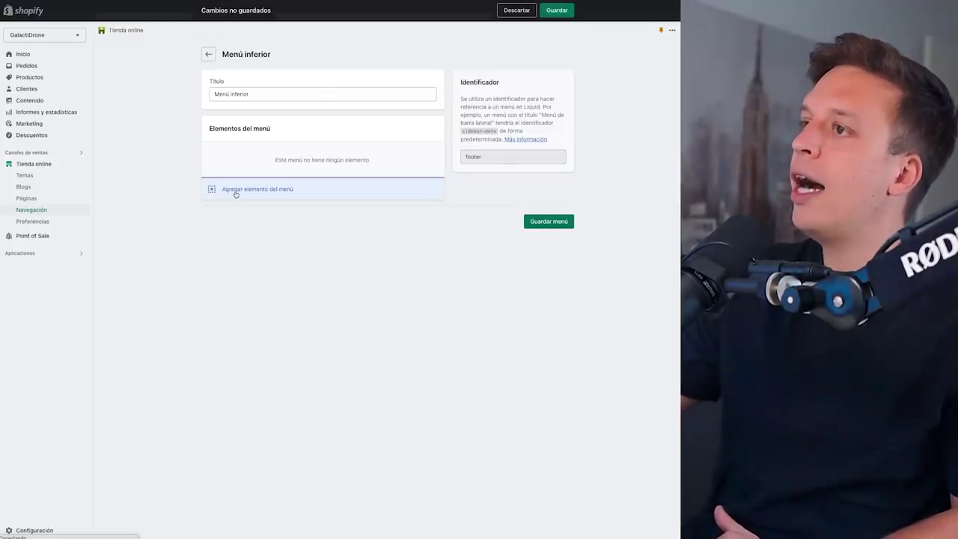
- Add an Información menu item linked to the Contact Information policy
left_click(243, 192)
left_click(592, 98)
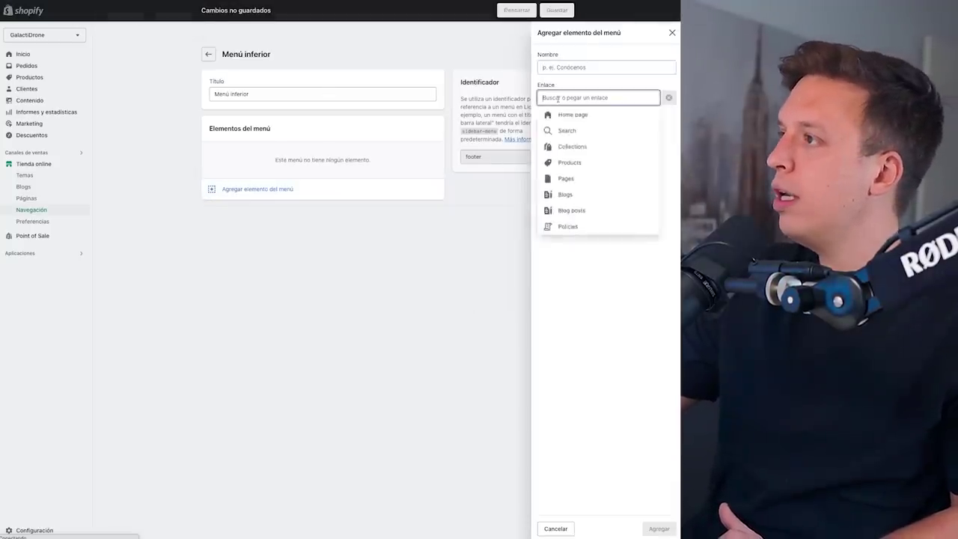
left_click(583, 227)
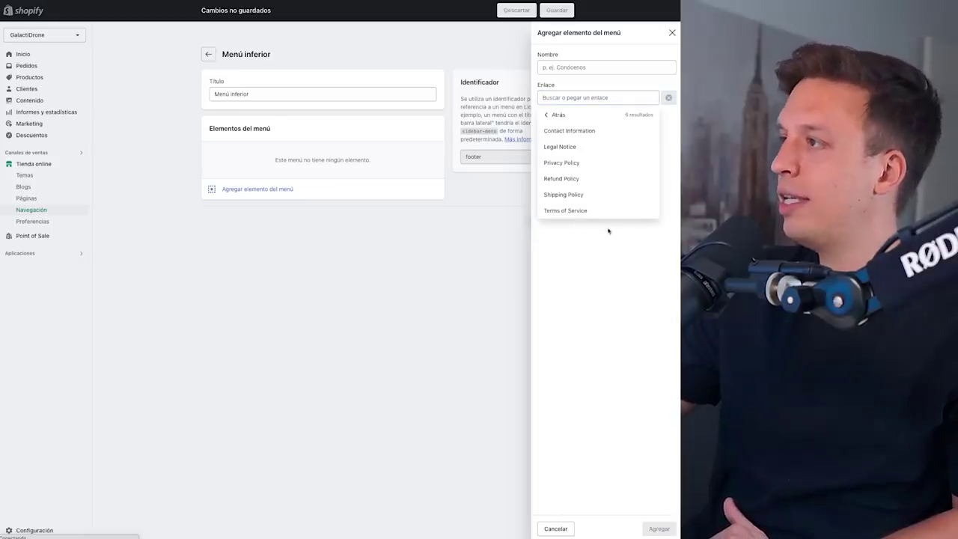
left_click(569, 131)
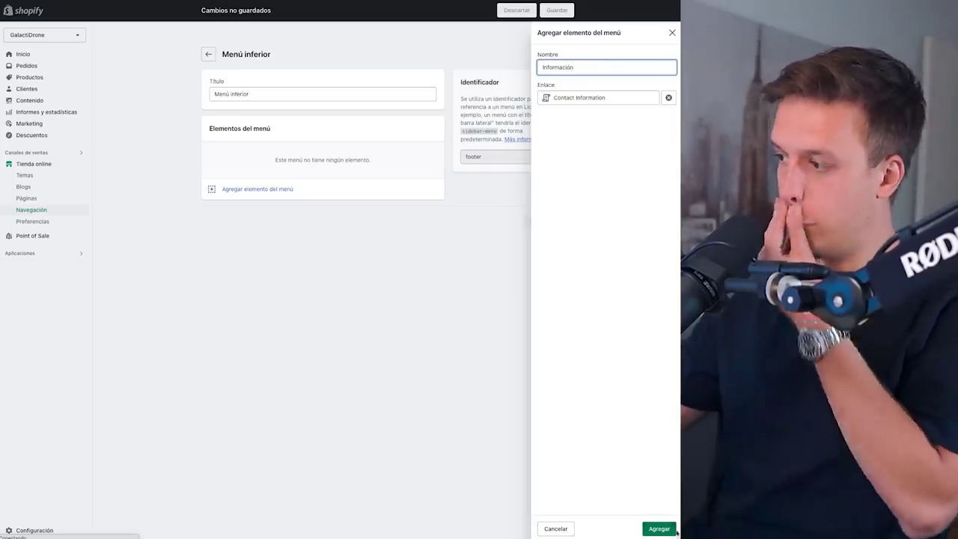
left_click(658, 529)
- Add an Aviso Legal menu item linked to the Legal Notice policy
left_click(242, 180)
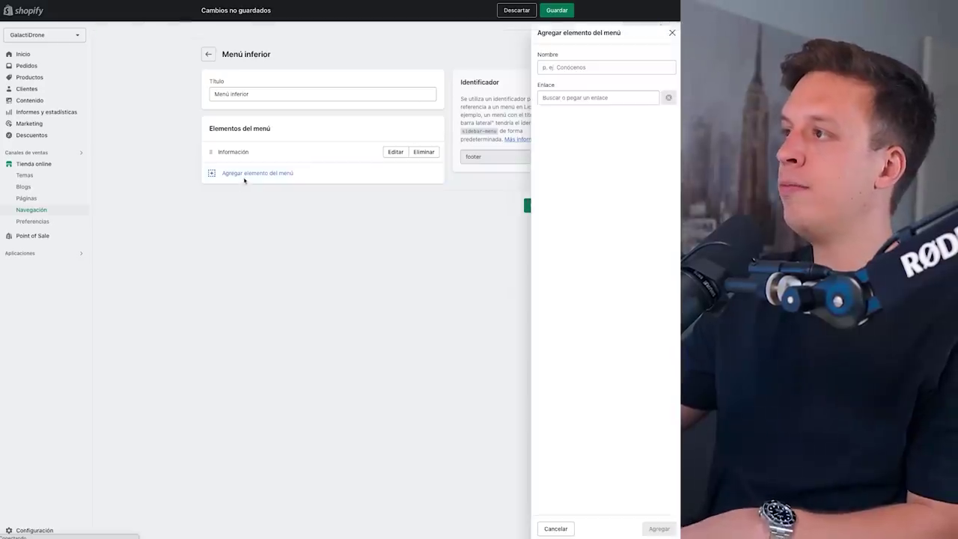
left_click(595, 98)
left_click(595, 228)
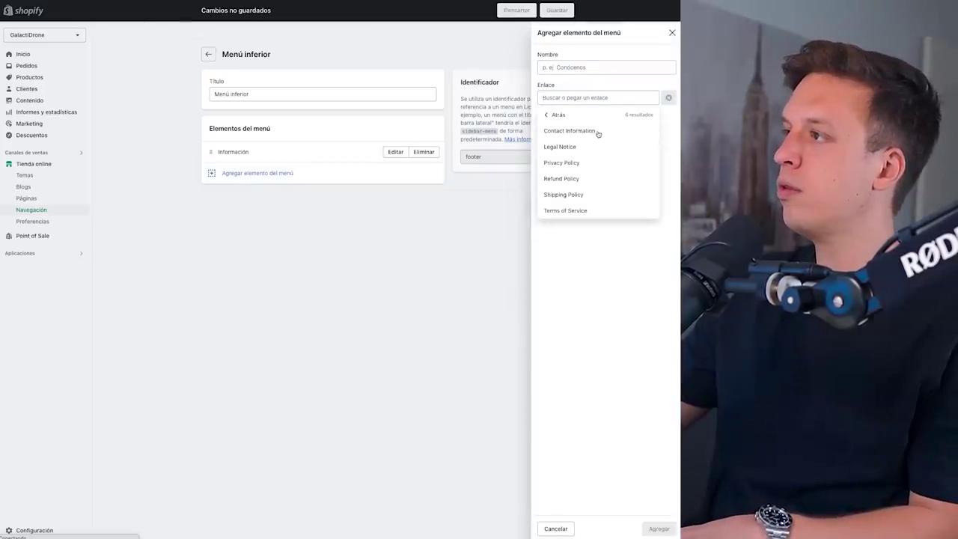
left_click(583, 146)
type("Aviso Legal")
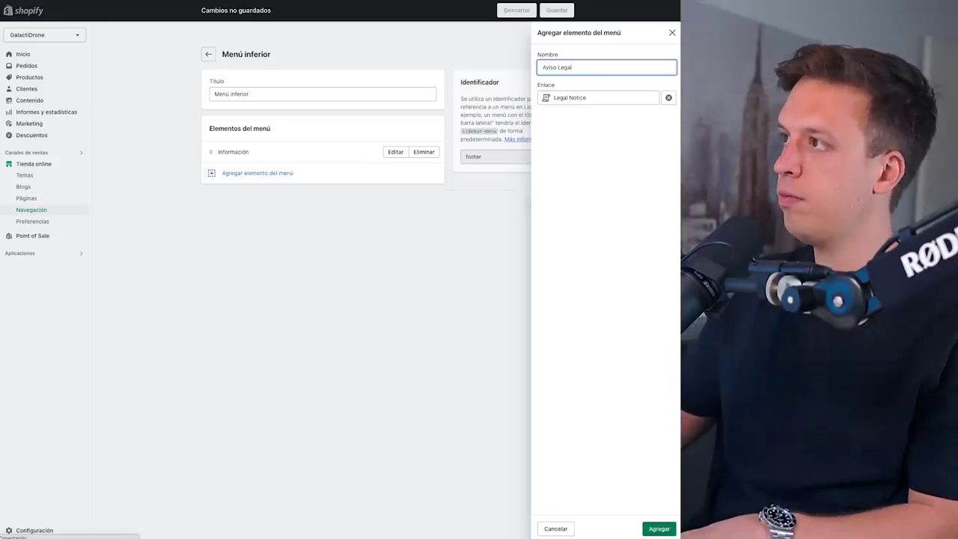
left_click(659, 529)
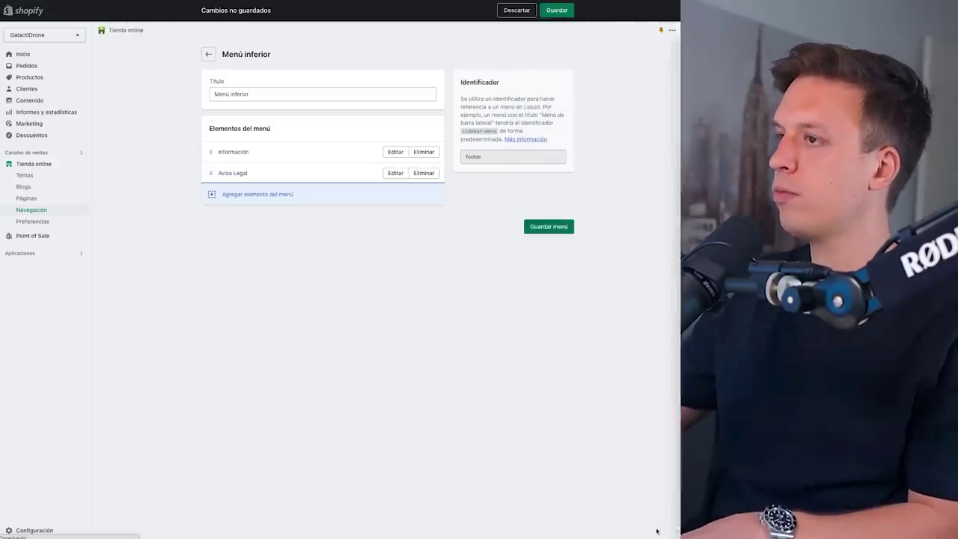
left_click(326, 195)
- Add Política de privacidad and Devoluciones items linked to the Privacy and Refund policies
left_click(561, 96)
left_click(565, 227)
left_click(590, 165)
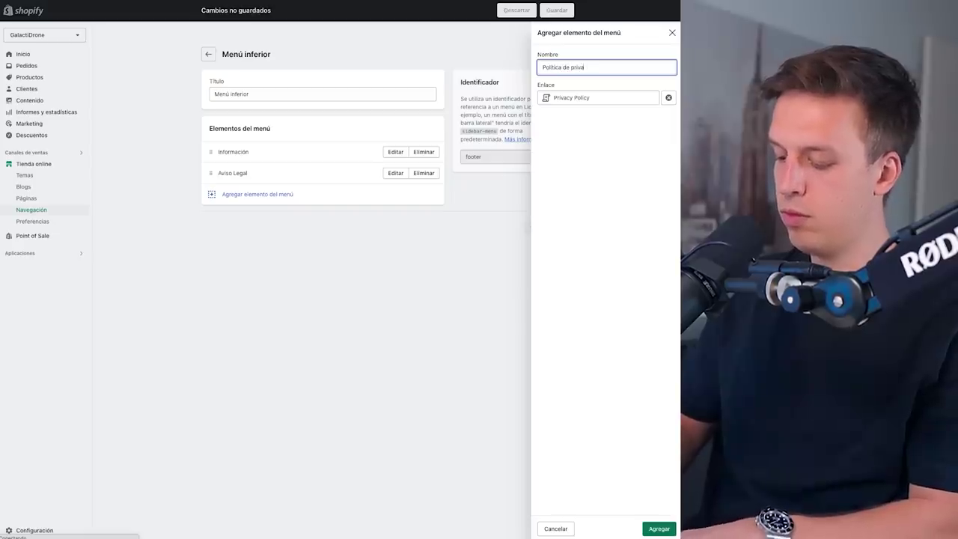
type("dad")
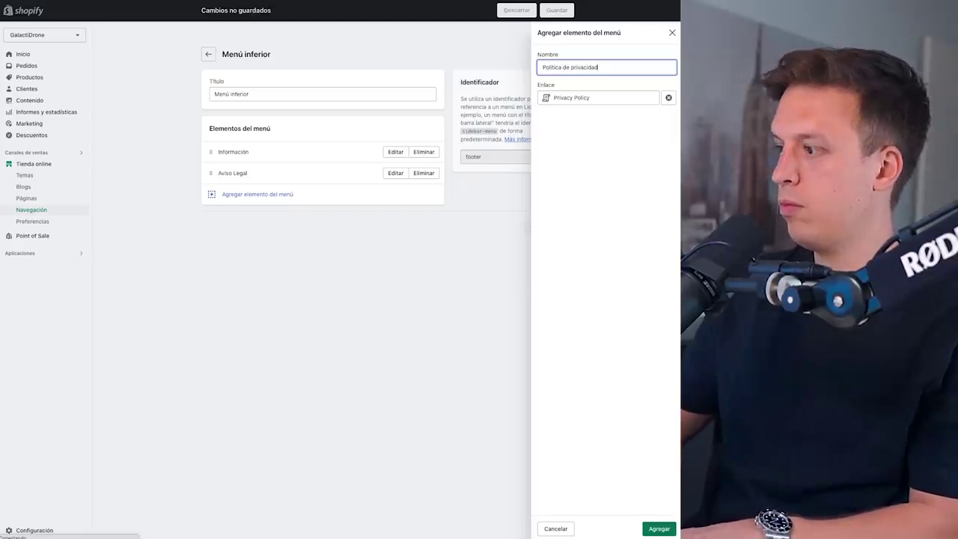
left_click(659, 529)
left_click(278, 215)
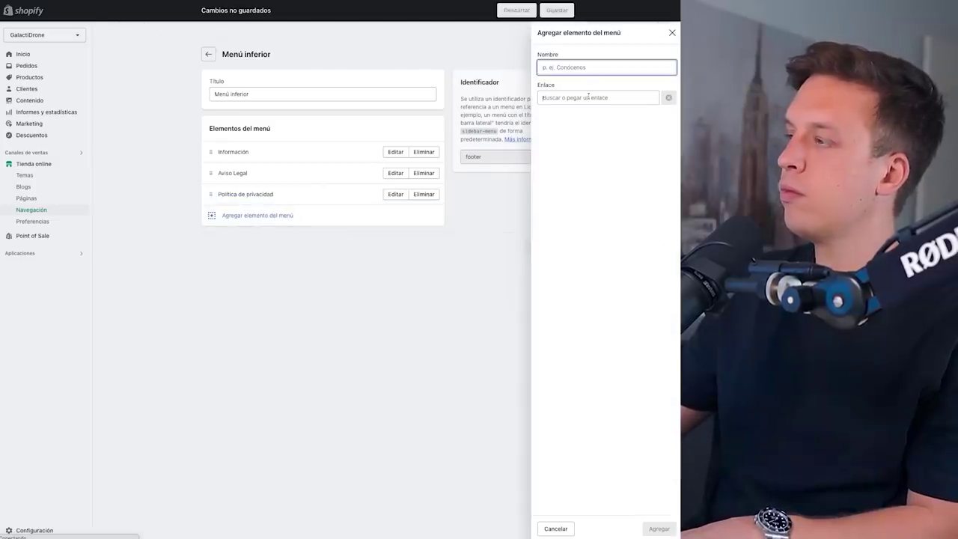
left_click(588, 96)
left_click(570, 226)
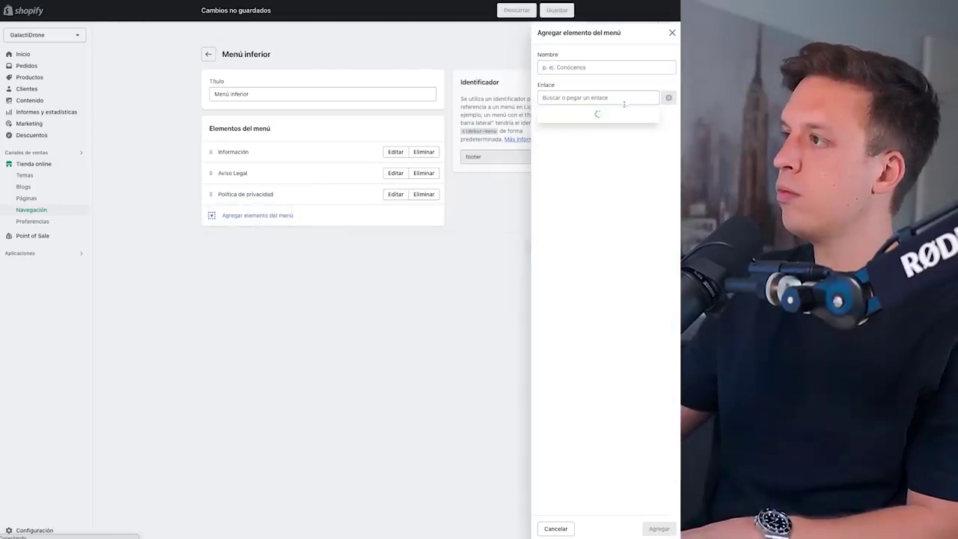
left_click(561, 179)
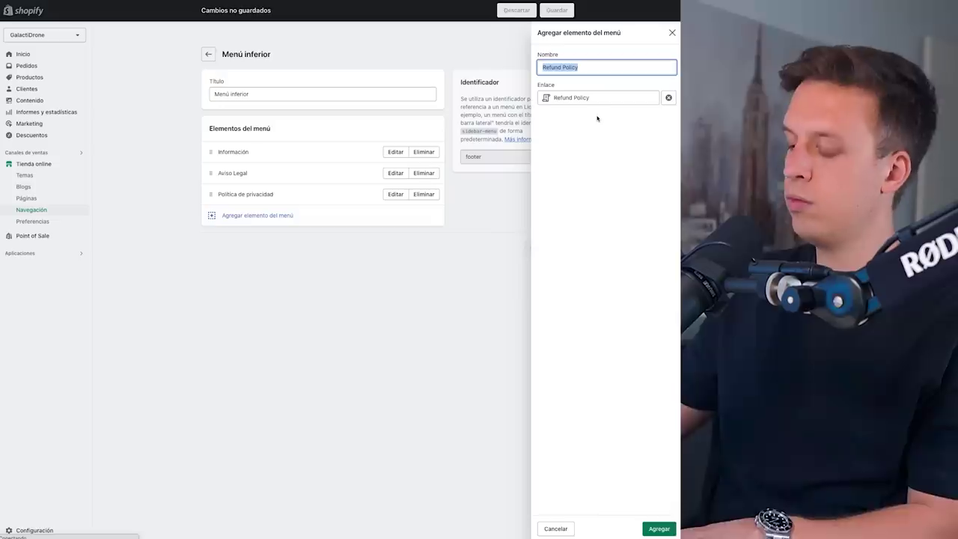
type("R")
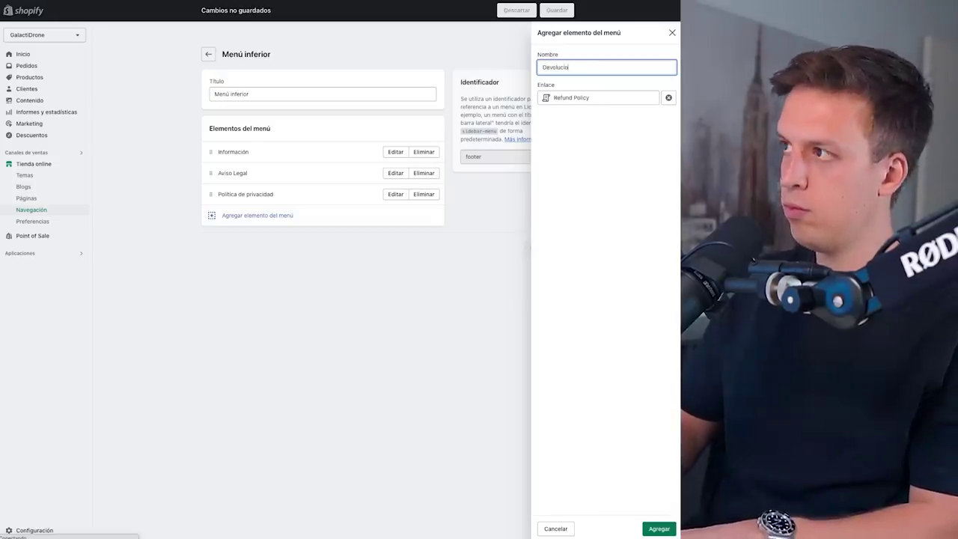
left_click(657, 530)
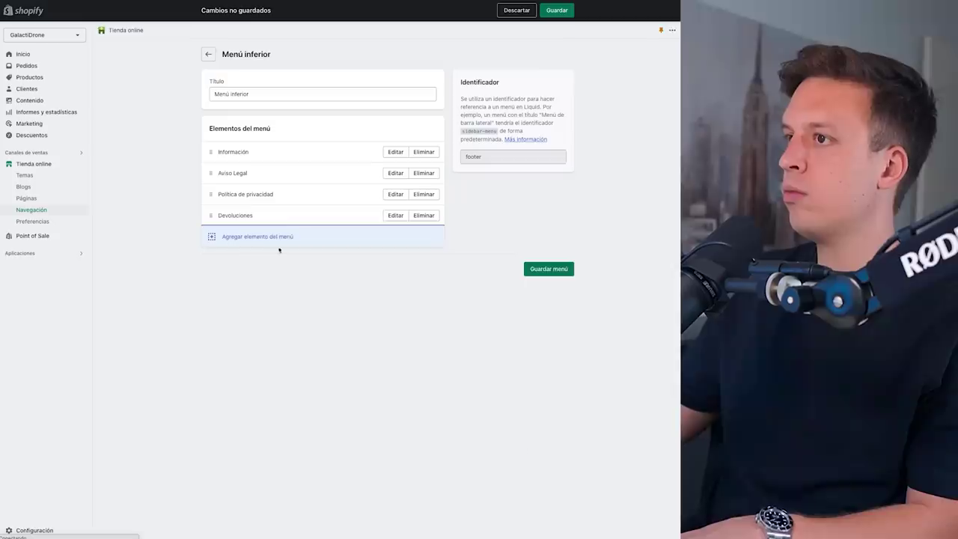
- Add Envio and Terminos y condiciones items linked to Shipping and Terms of Service, then save the menu
left_click(255, 237)
left_click(578, 97)
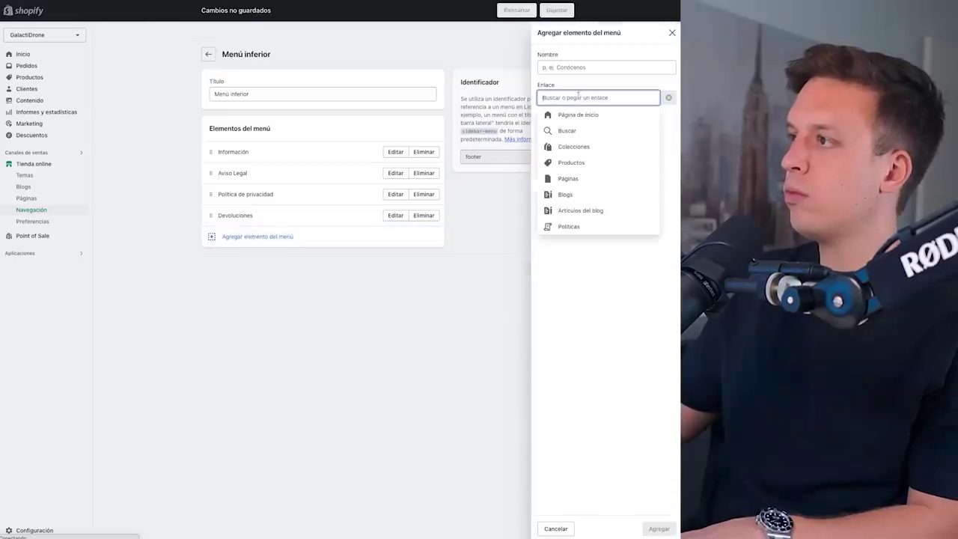
left_click(567, 226)
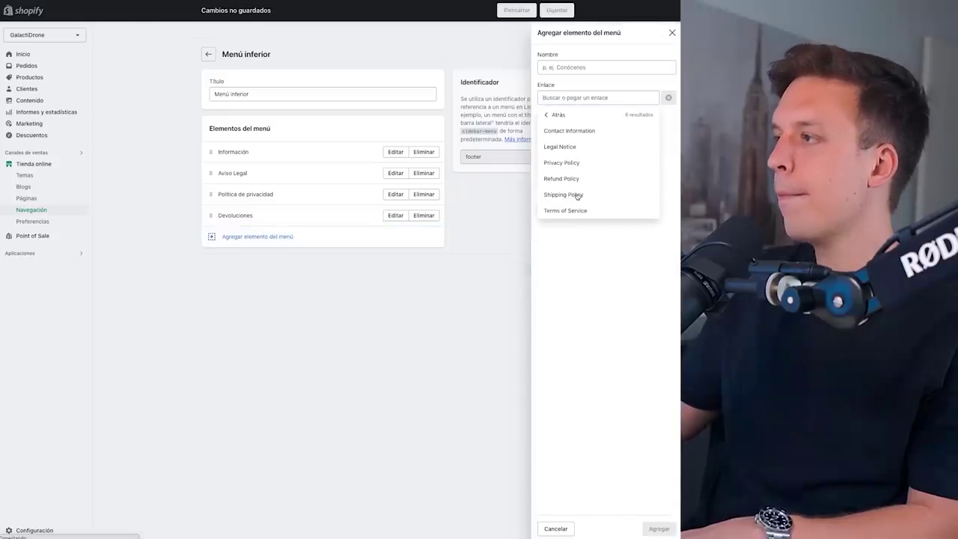
left_click(577, 195)
type("Envío")
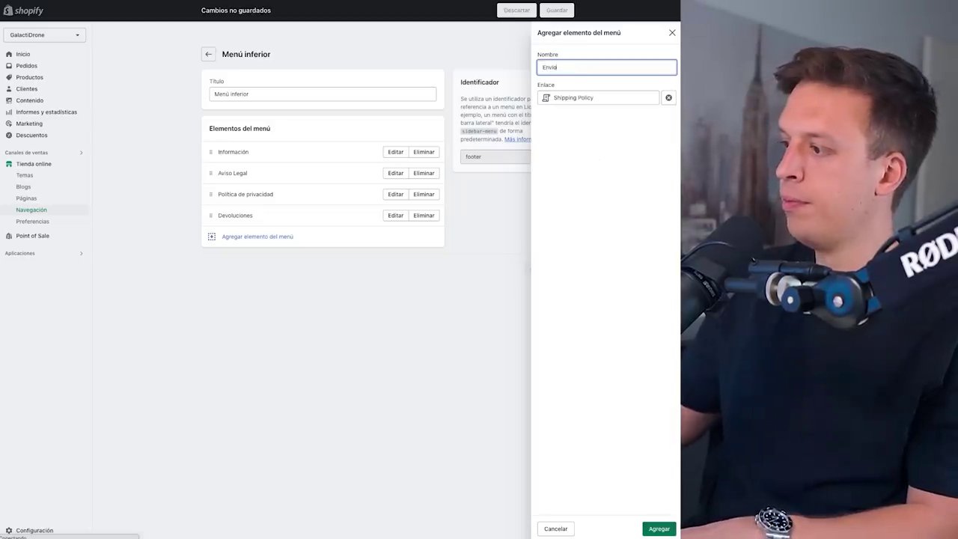
left_click(645, 529)
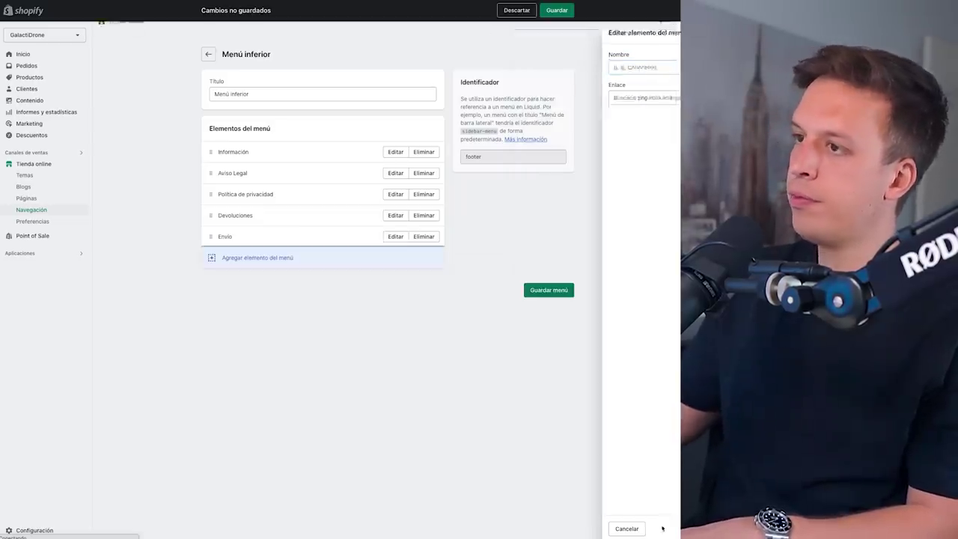
left_click(309, 259)
left_click(595, 98)
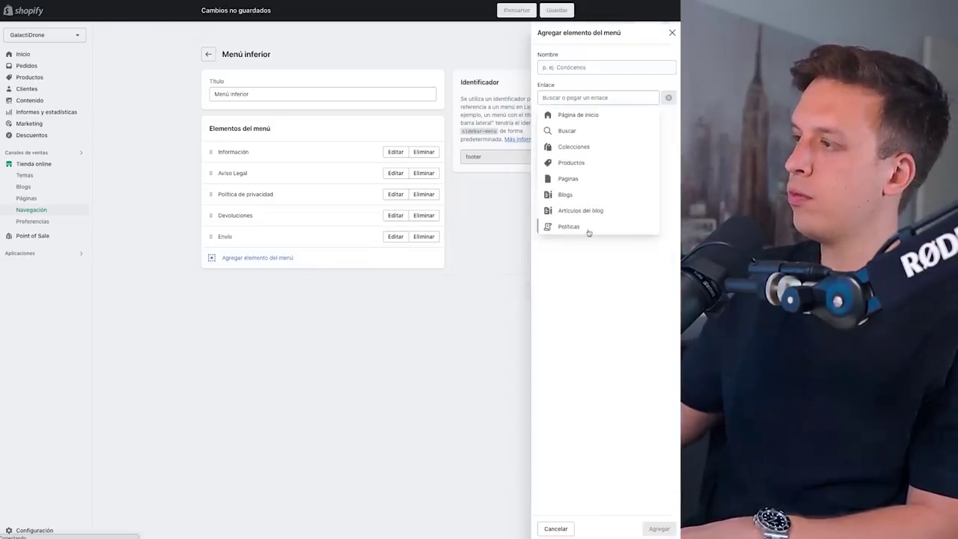
left_click(588, 229)
left_click(578, 209)
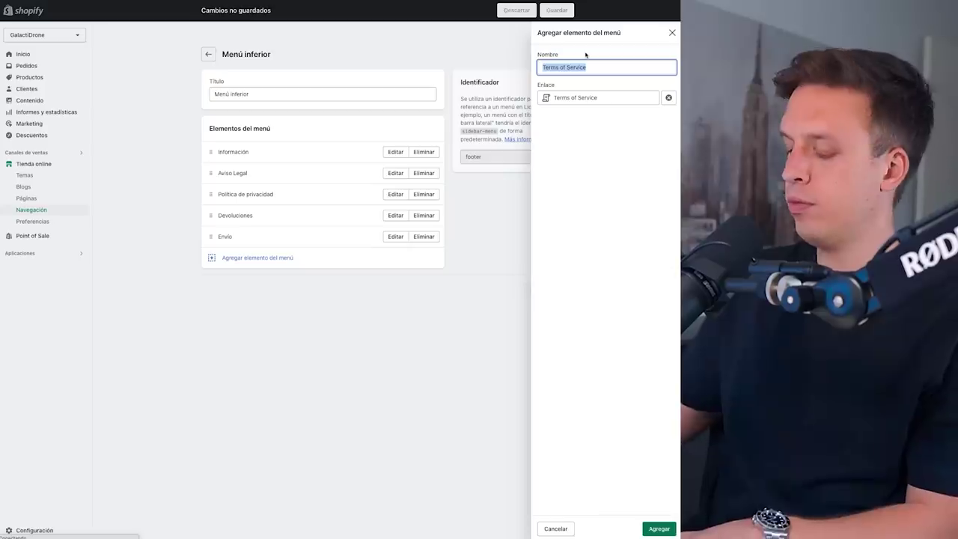
type("Terminio")
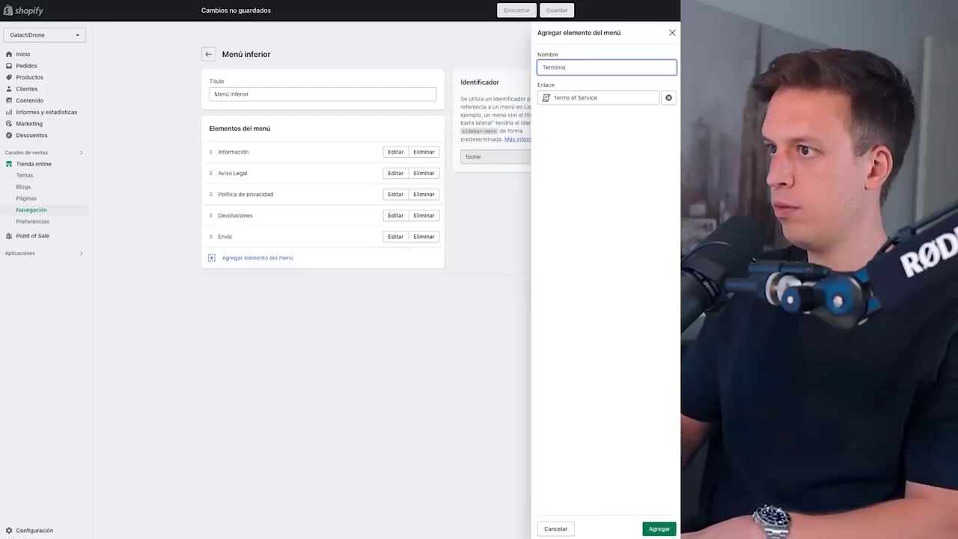
type("s y condiciones")
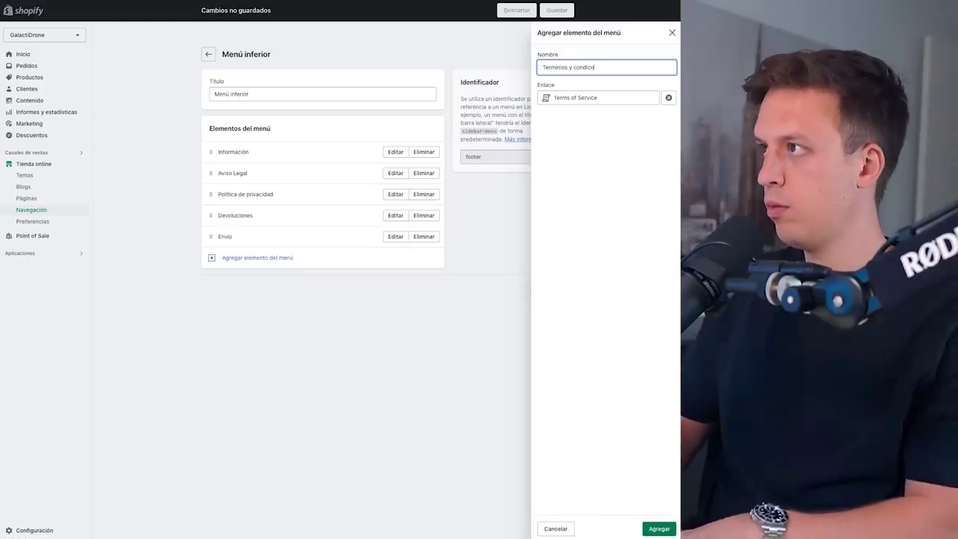
left_click(659, 528)
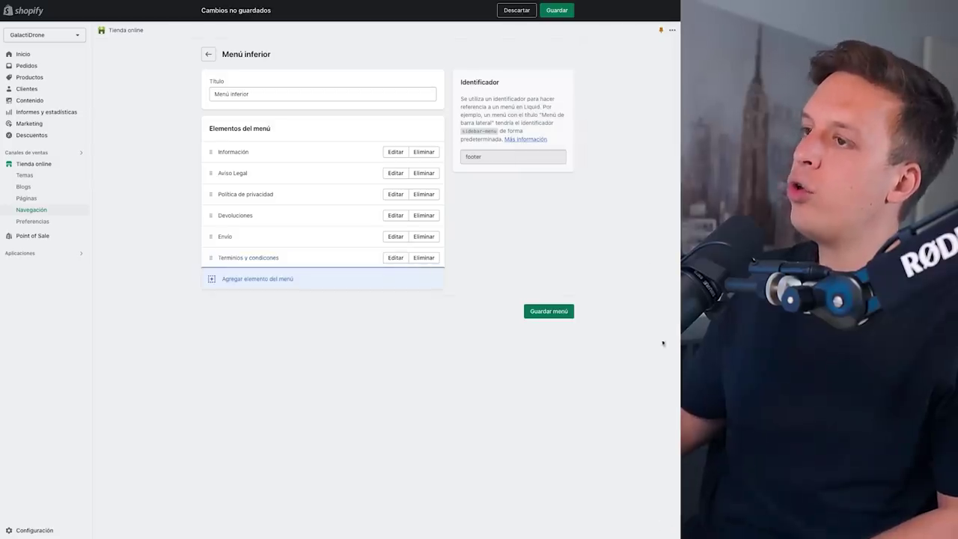
left_click(558, 16)
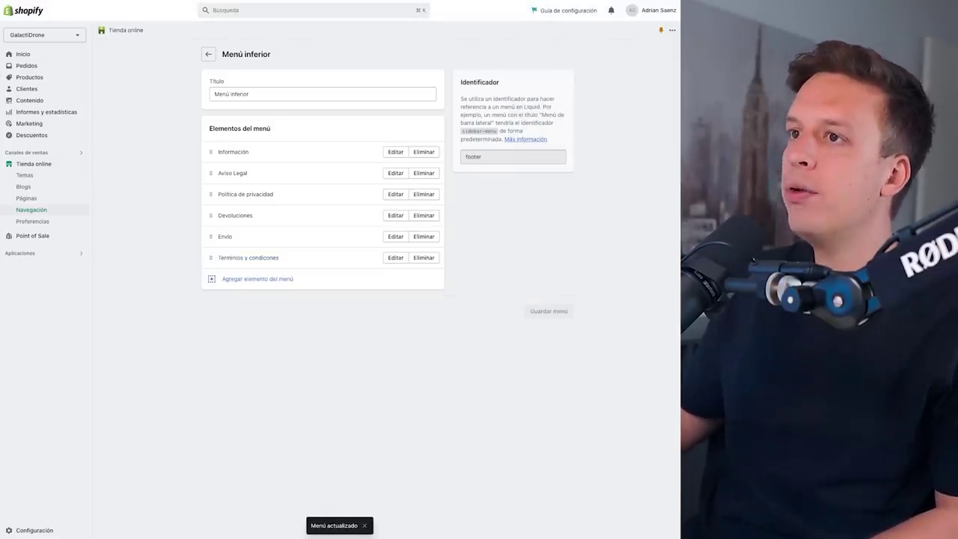
left_click(79, 163)
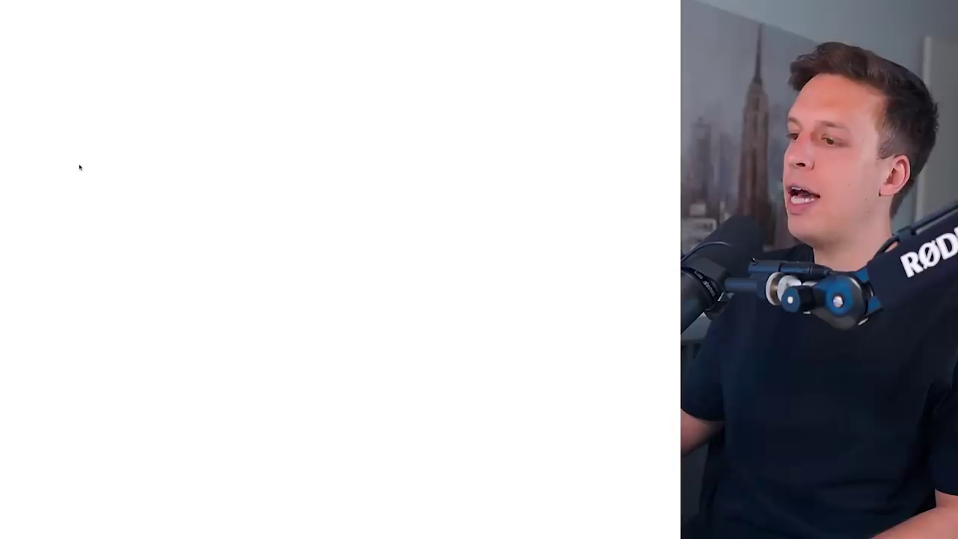
scroll(426, 269, "down", 10)
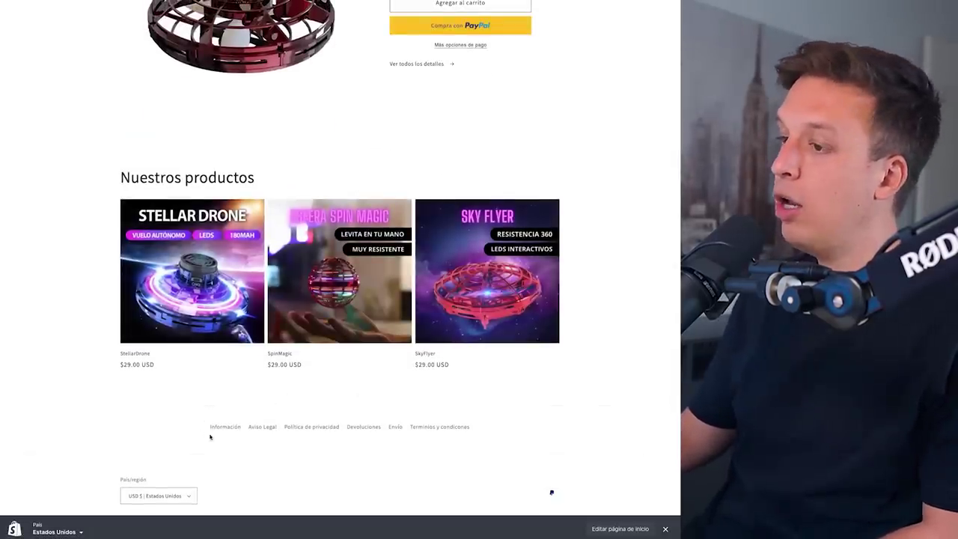
left_click(265, 429)
left_click(153, 16)
scroll(366, 320, "down", 3)
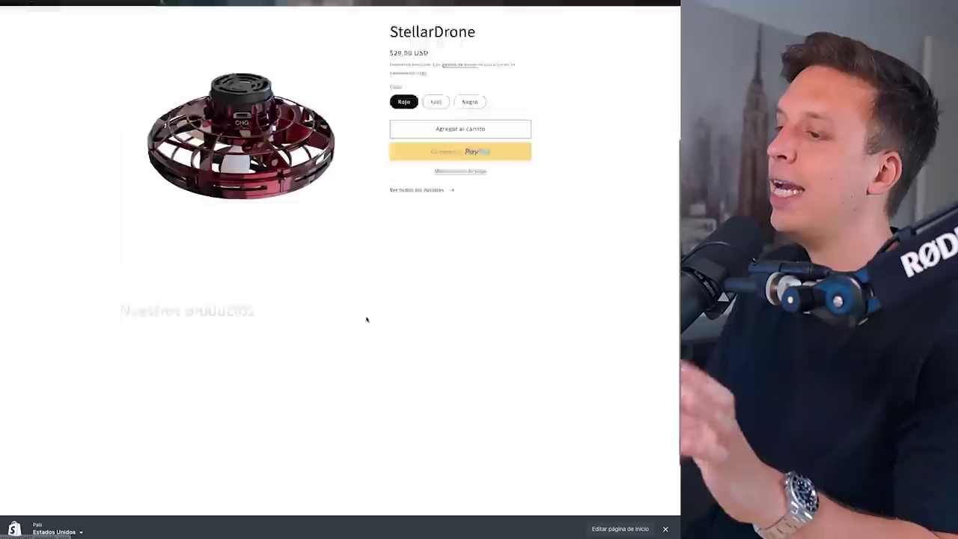
scroll(366, 319, "down", 2)
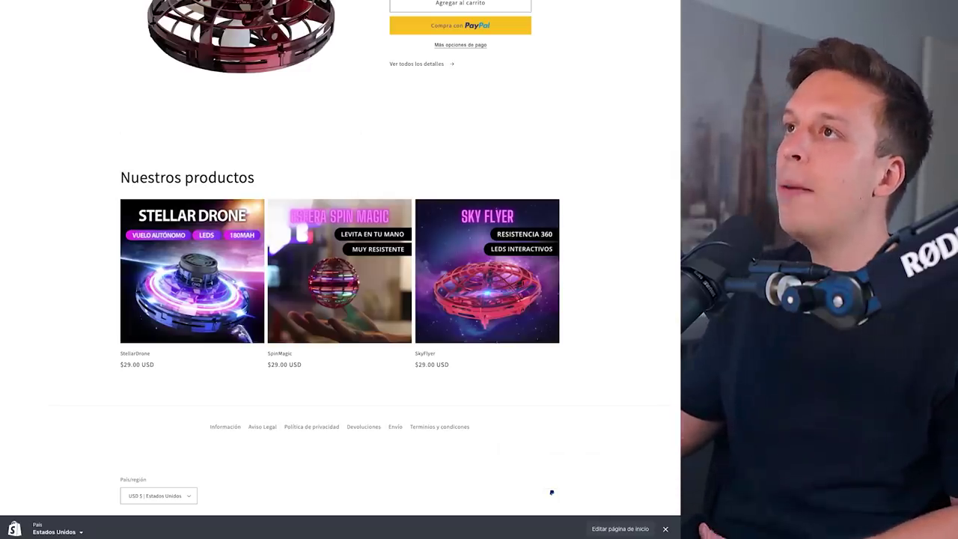
- Return to the admin and open the theme editor for the Dawn theme
left_click(202, 1)
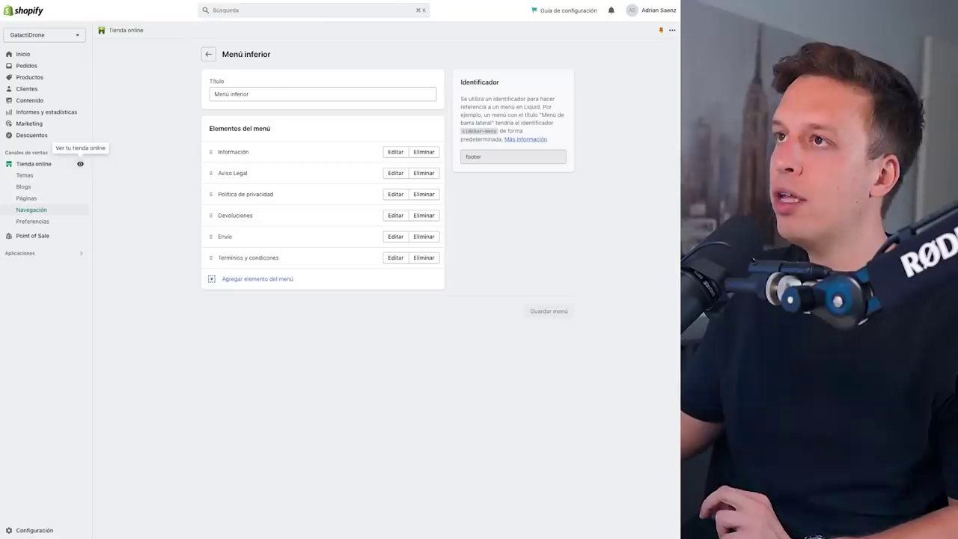
left_click(43, 165)
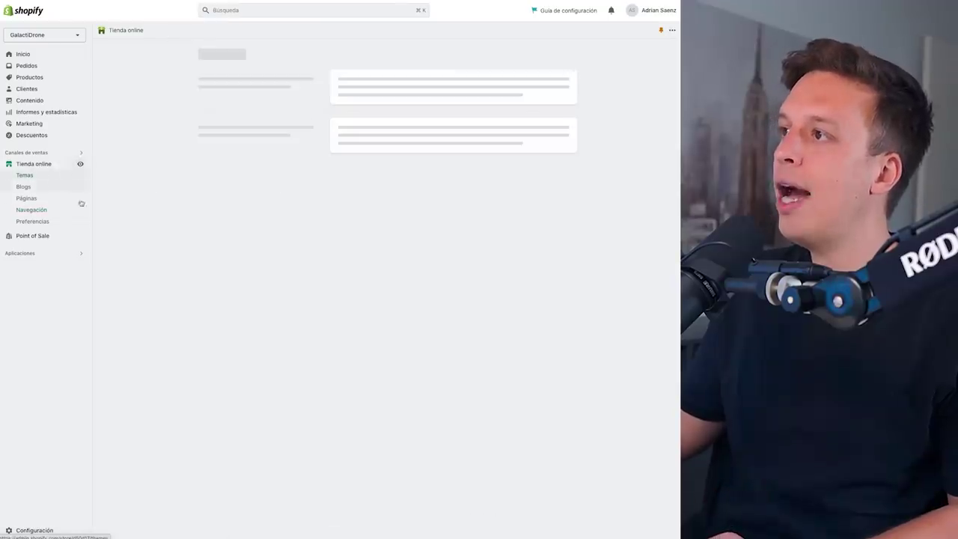
left_click(551, 249)
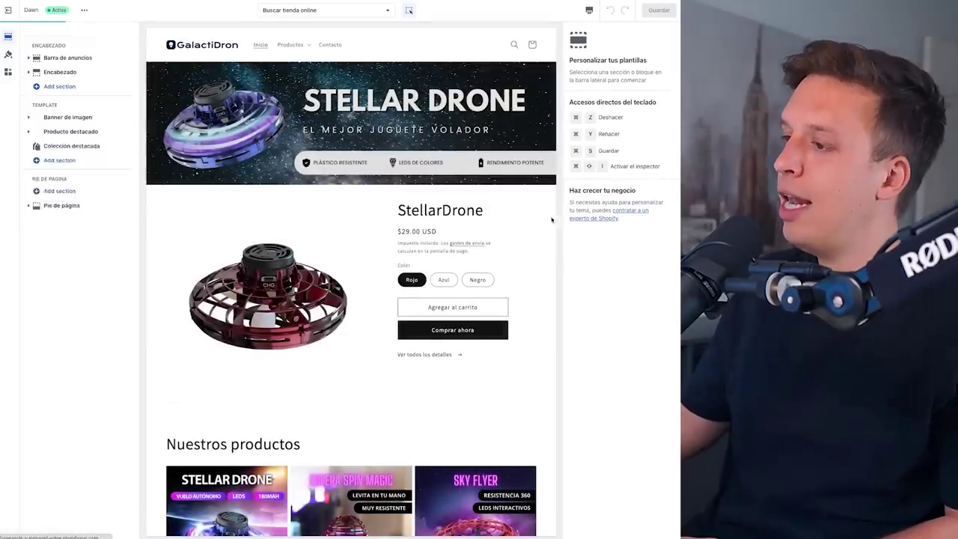
- Add a Video section to the cart page template
left_click(273, 13)
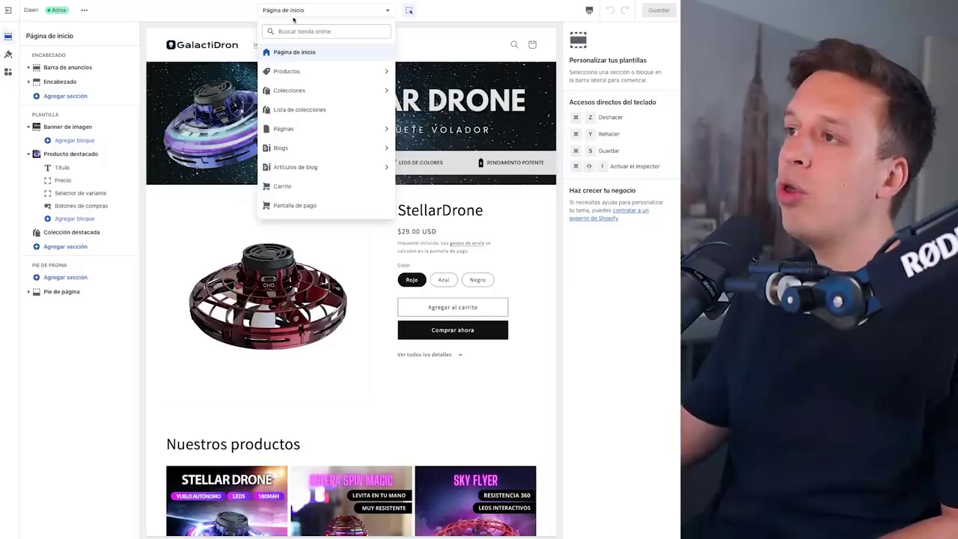
left_click(304, 188)
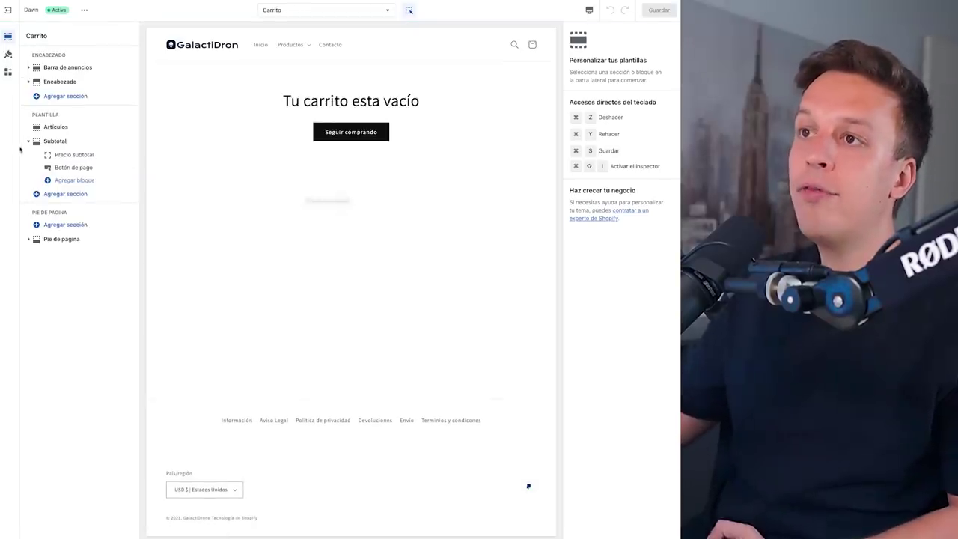
left_click(28, 142)
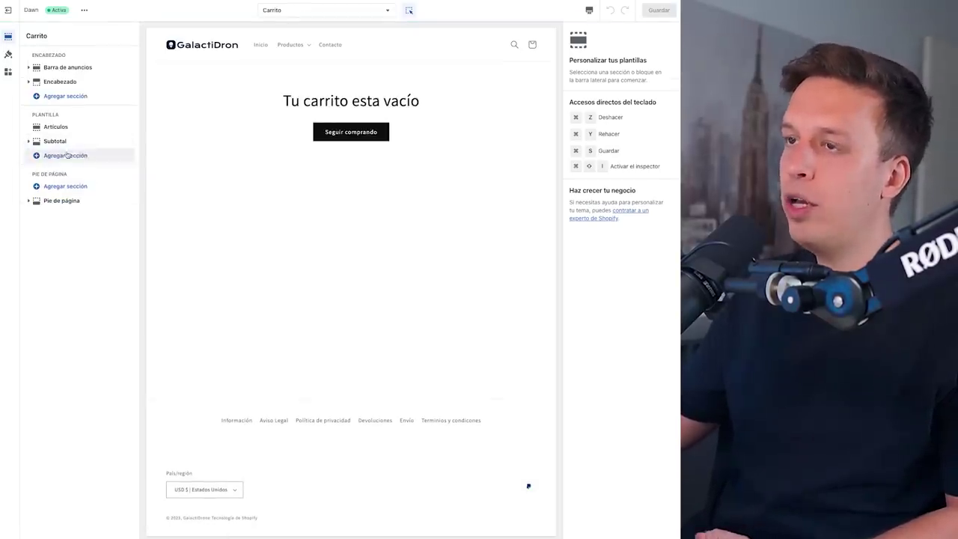
left_click(64, 158)
scroll(187, 285, "down", 5)
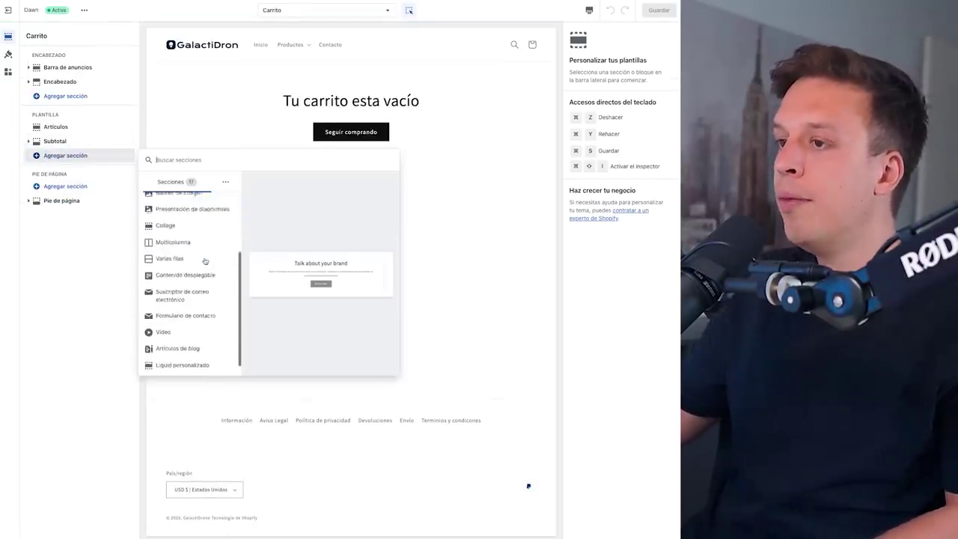
left_click(164, 317)
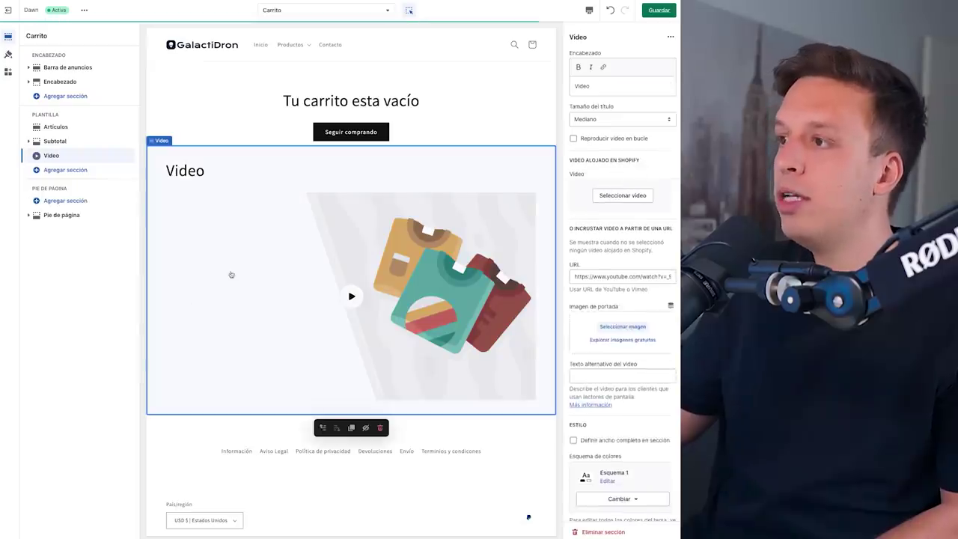
left_click(69, 170)
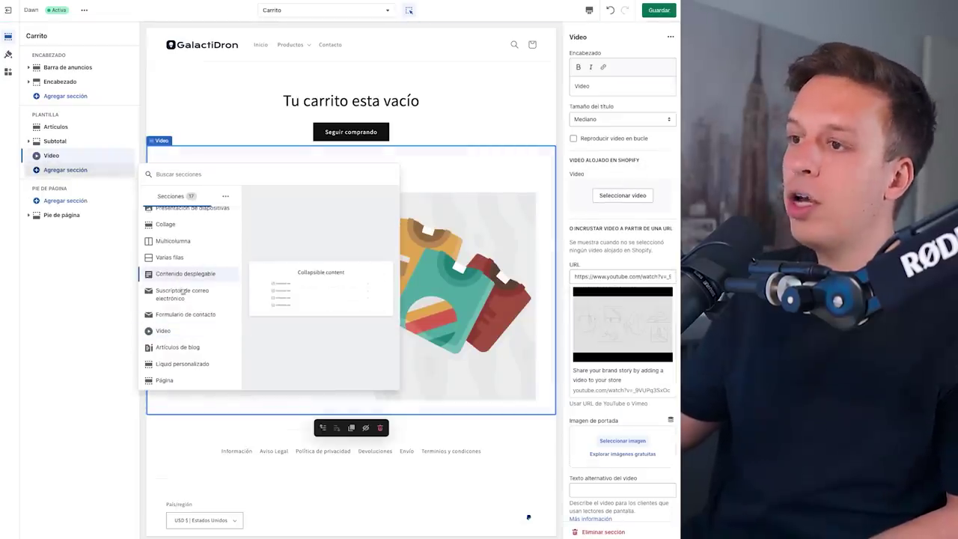
scroll(187, 292, "up", 5)
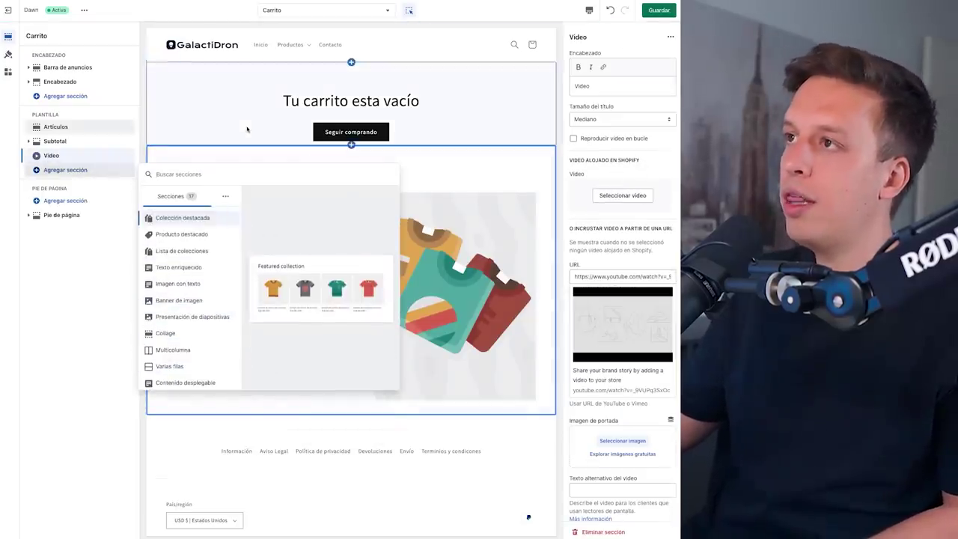
left_click(248, 130)
- Hide the Productos relacionados section on the default product template and save the theme
left_click(291, 45)
left_click(299, 66)
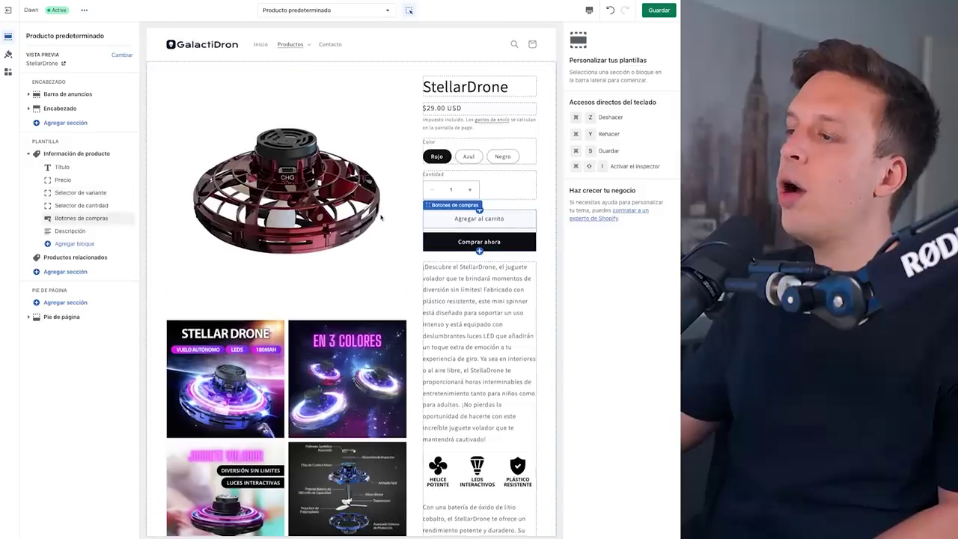
scroll(381, 217, "down", 10)
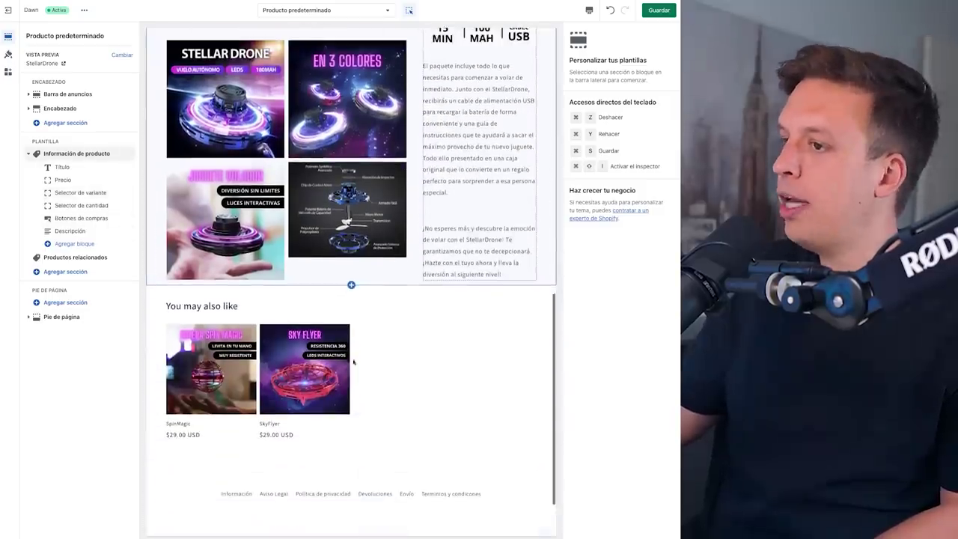
left_click(78, 258)
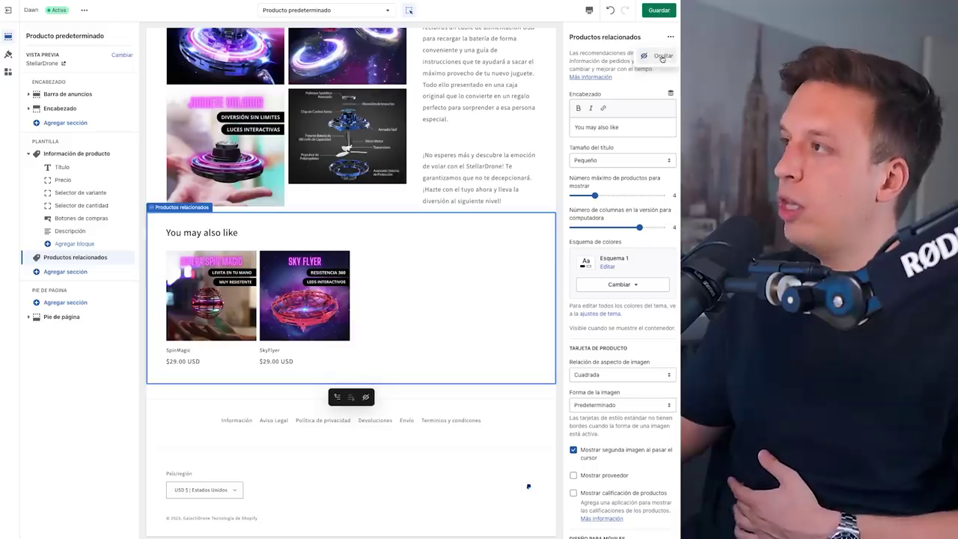
left_click(663, 58)
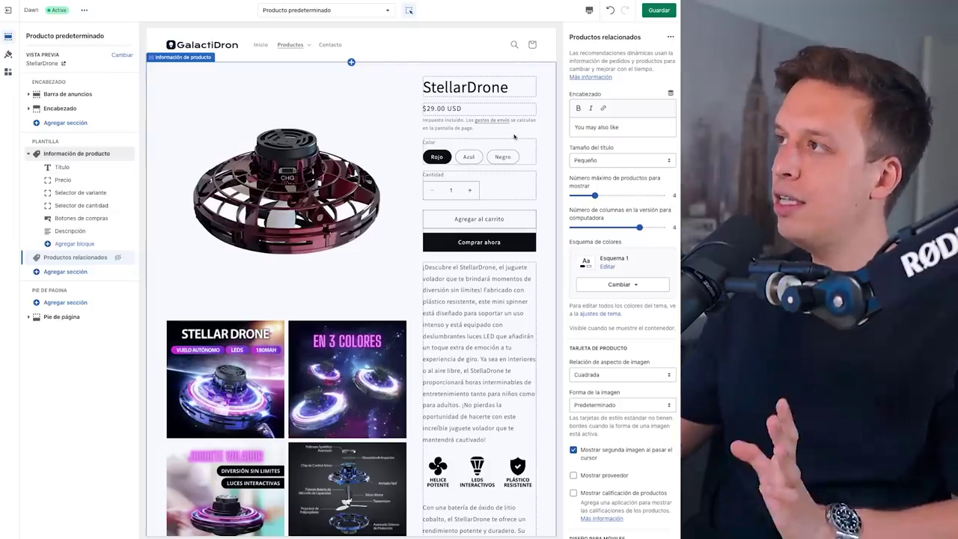
left_click(665, 15)
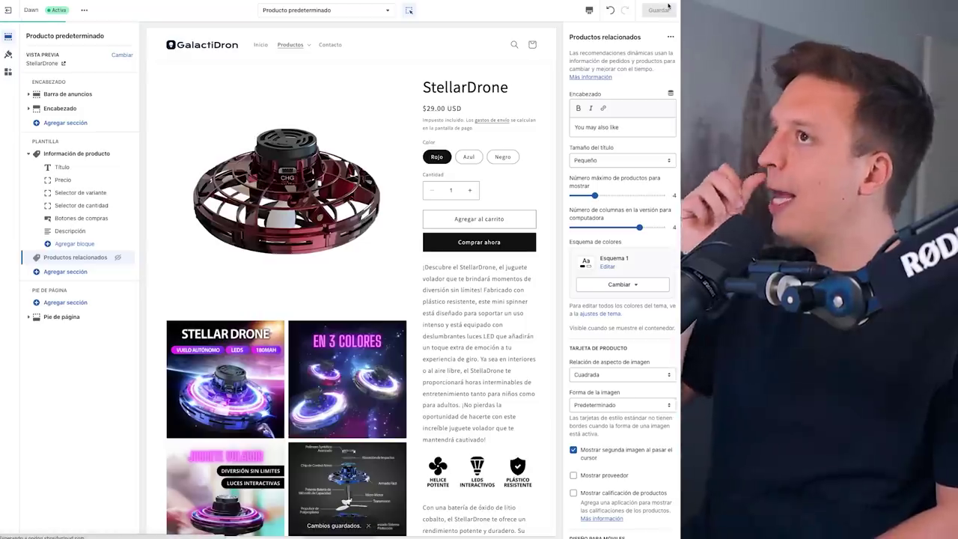
- Exit the editor to Temas and preview the live storefront
left_click(8, 10)
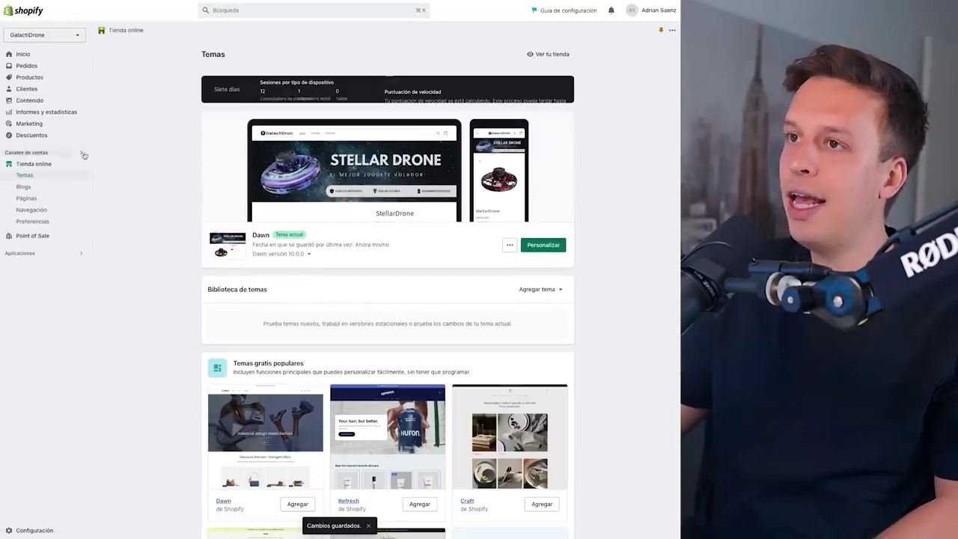
left_click(81, 165)
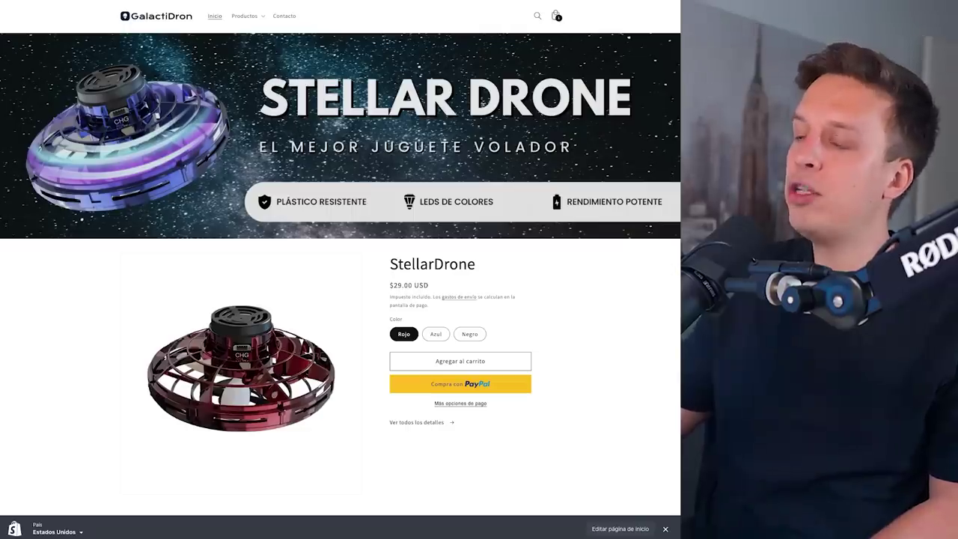
left_click(187, 2)
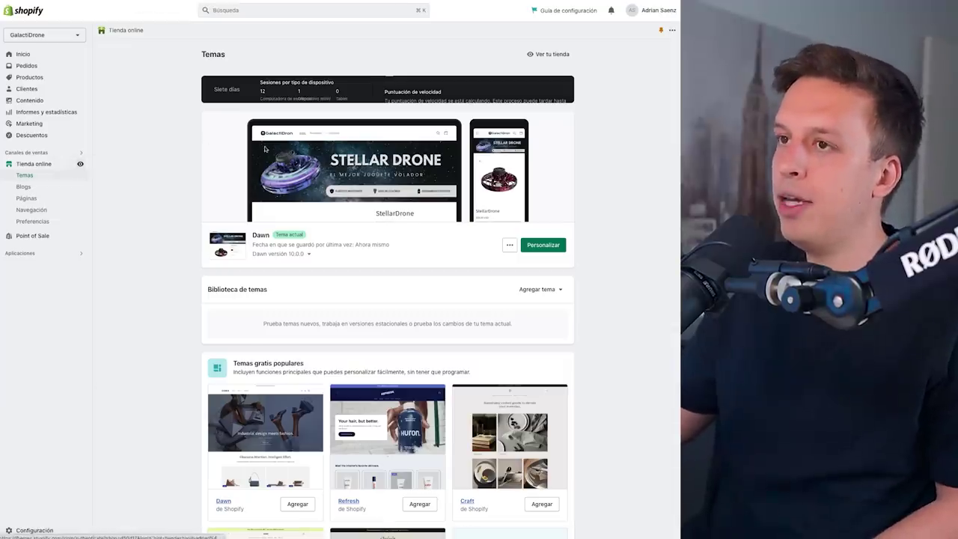
left_click(34, 531)
- Buy GalactiDrone.com for 15,00 $/año and check its e-mail forwarding address to Gmail
left_click(138, 280)
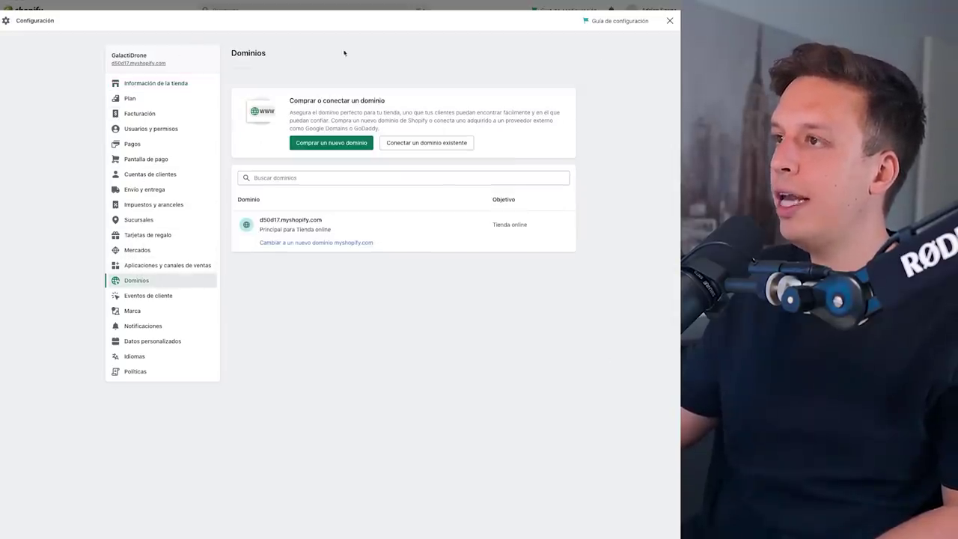
left_click(311, 145)
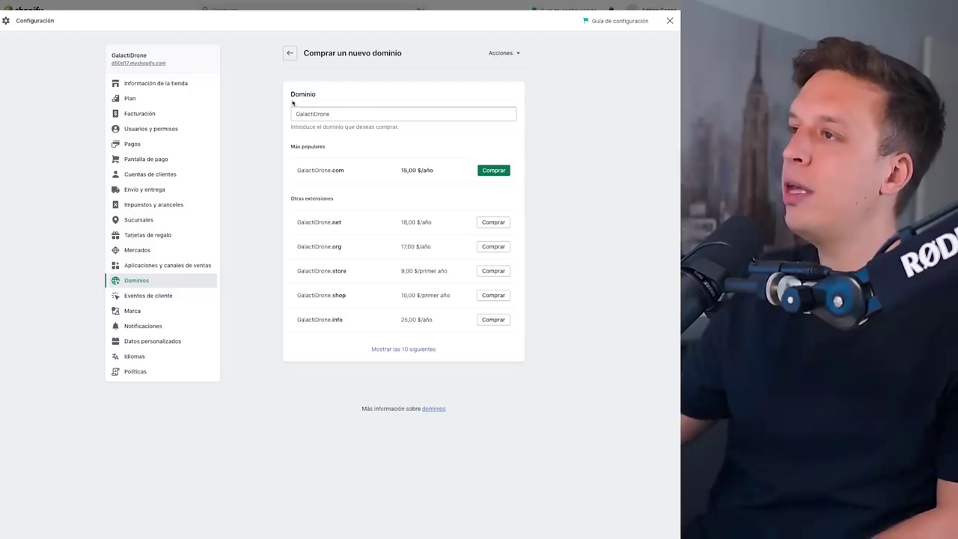
left_click_drag(294, 113, 357, 117)
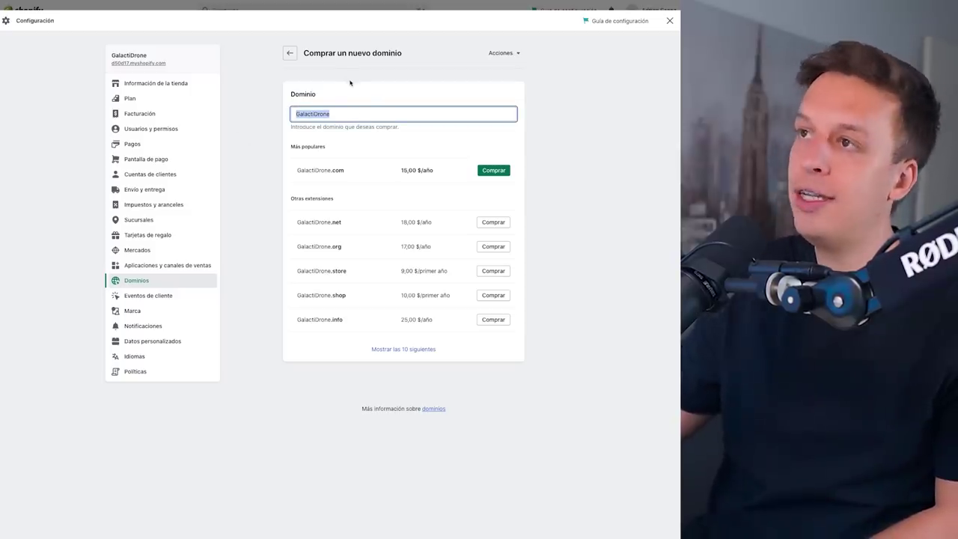
left_click(352, 84)
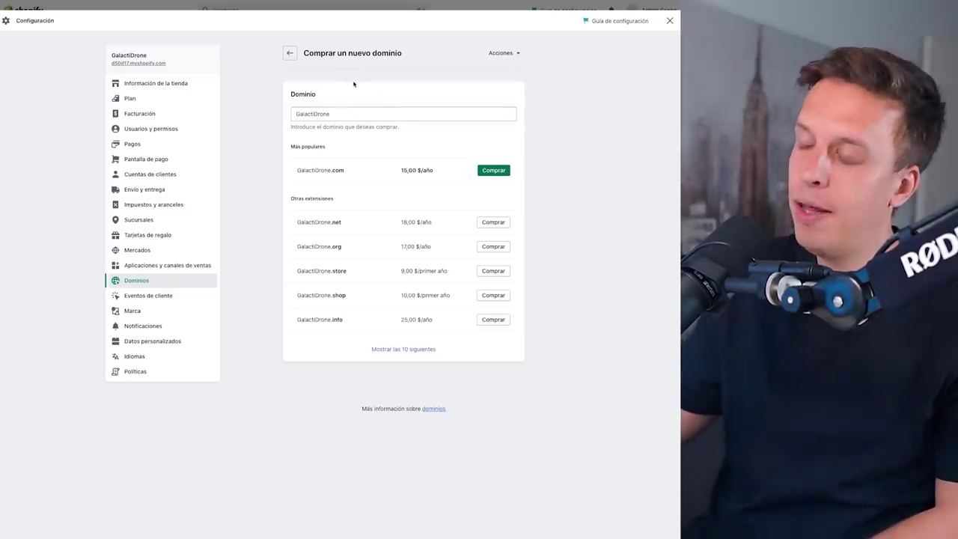
left_click(362, 171)
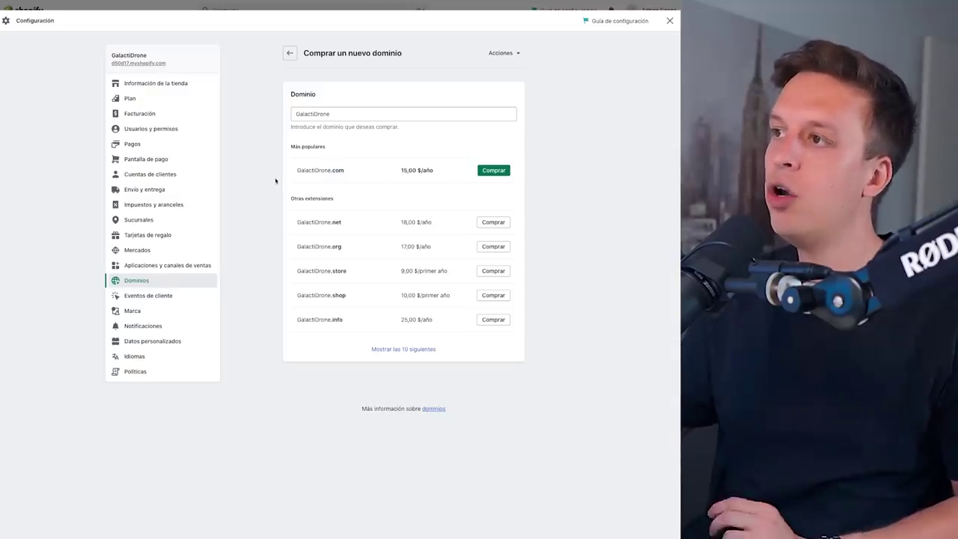
left_click_drag(296, 171, 353, 176)
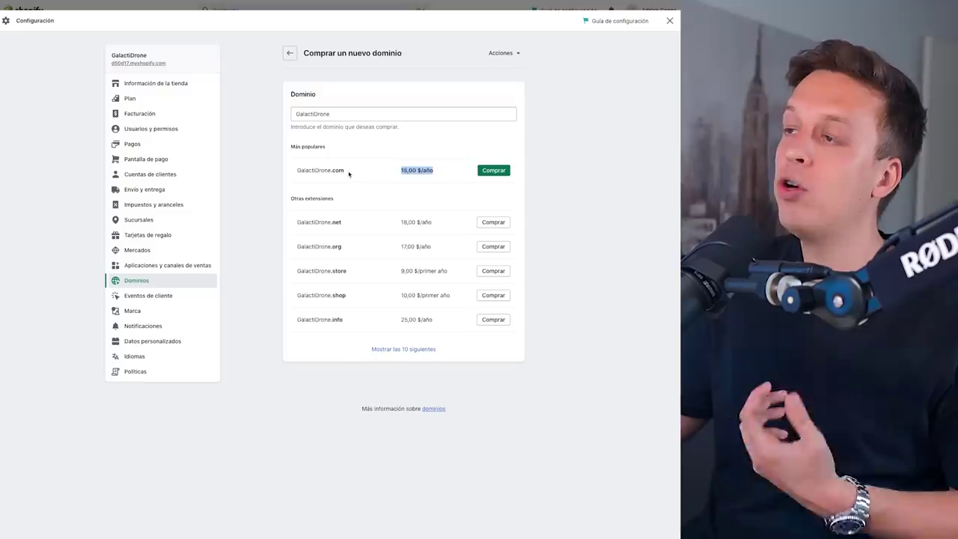
left_click(494, 170)
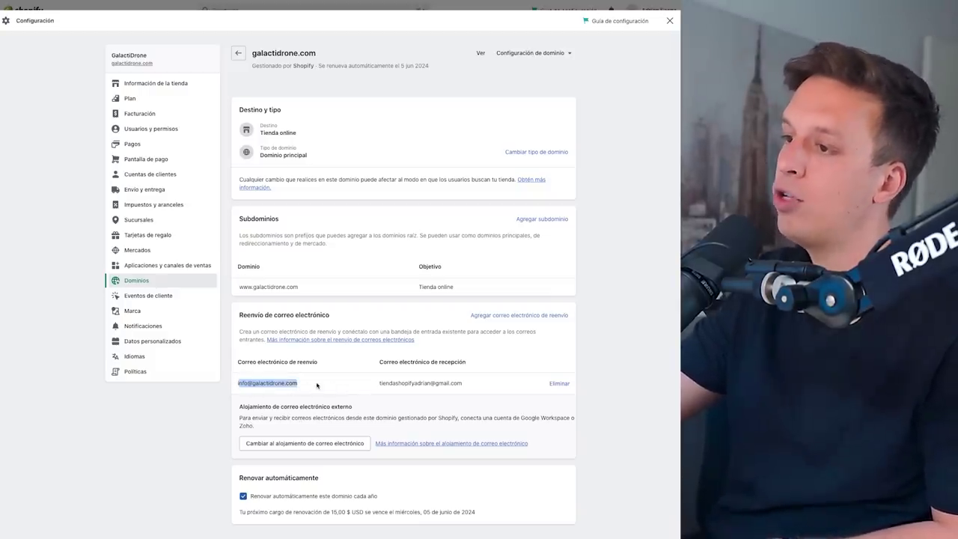
left_click_drag(304, 387, 239, 383)
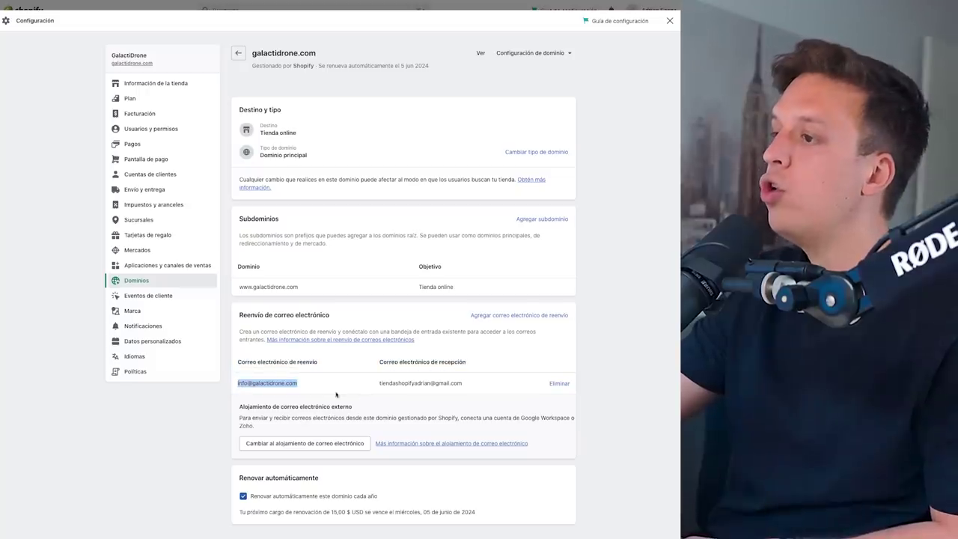
left_click(483, 385)
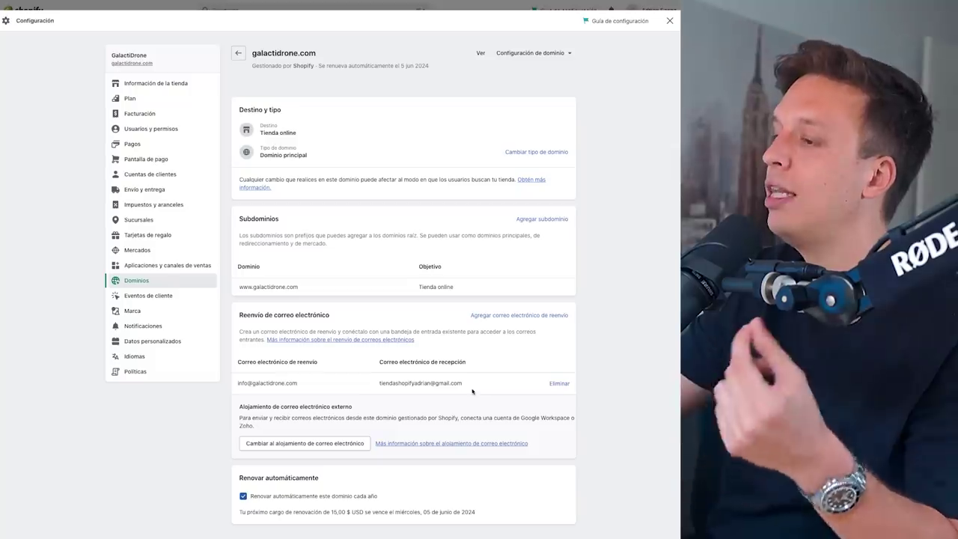
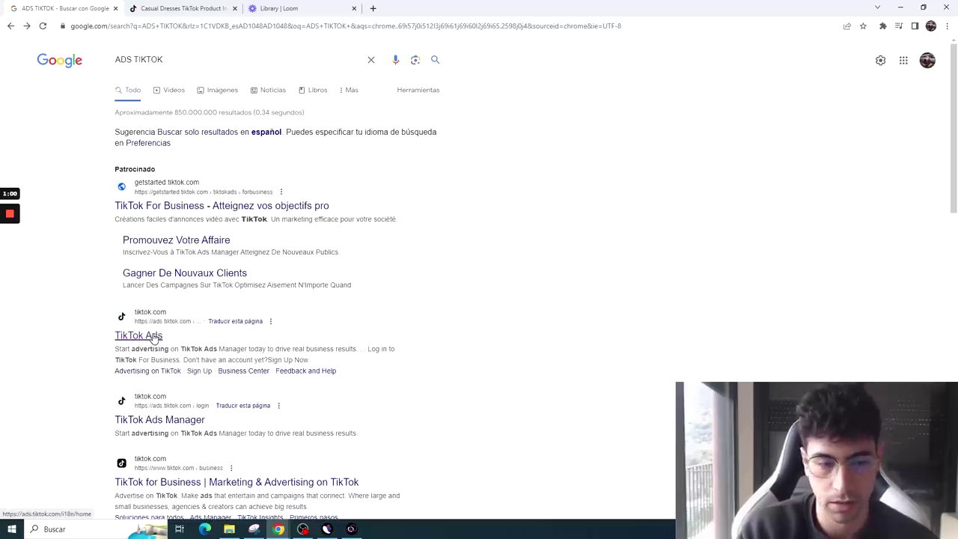
- Follow the TikTok Ads Google result to the TikTok For Business log-in page at ads.tiktok.com
left_click(154, 337)
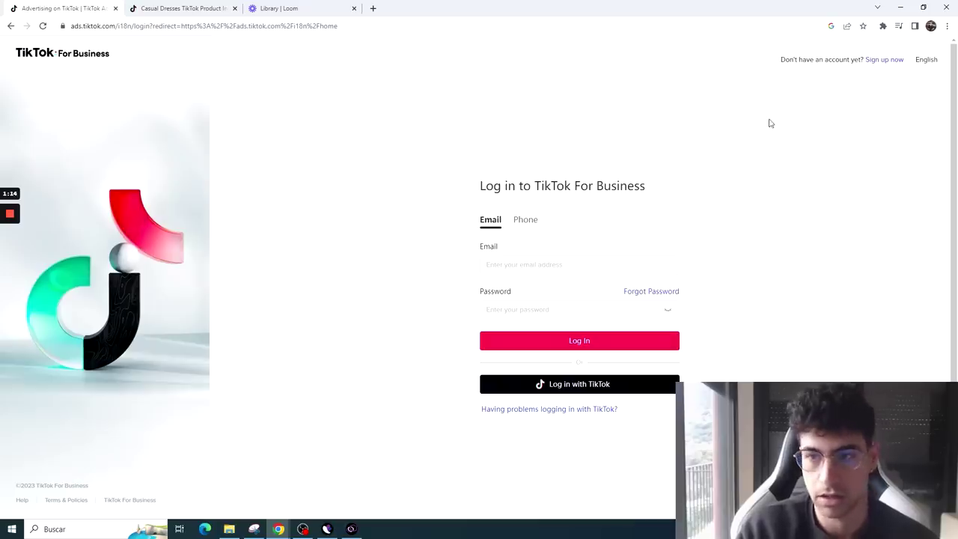
- Leave the email and password fields blank and go to 'Sign up now' for a new account
left_click(494, 265)
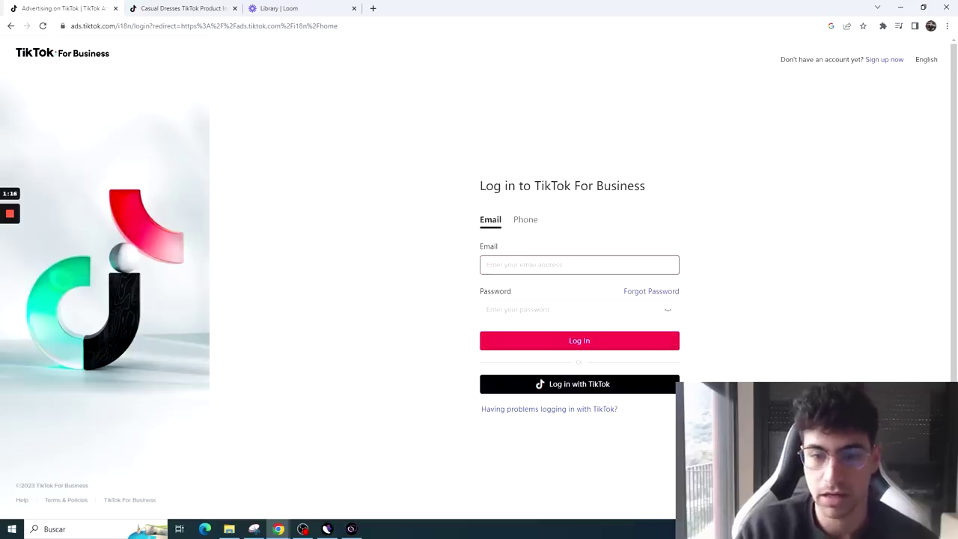
key("Tab")
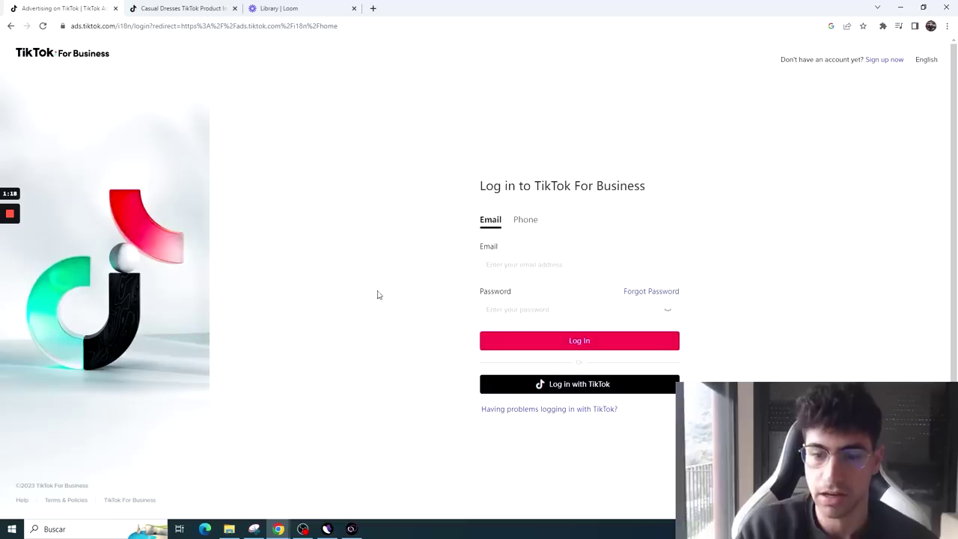
left_click(500, 296)
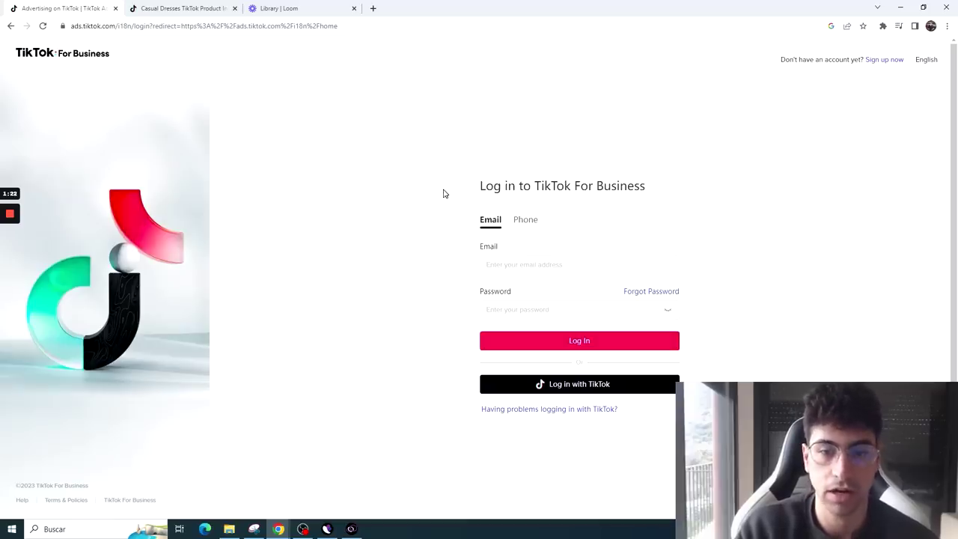
left_click(880, 60)
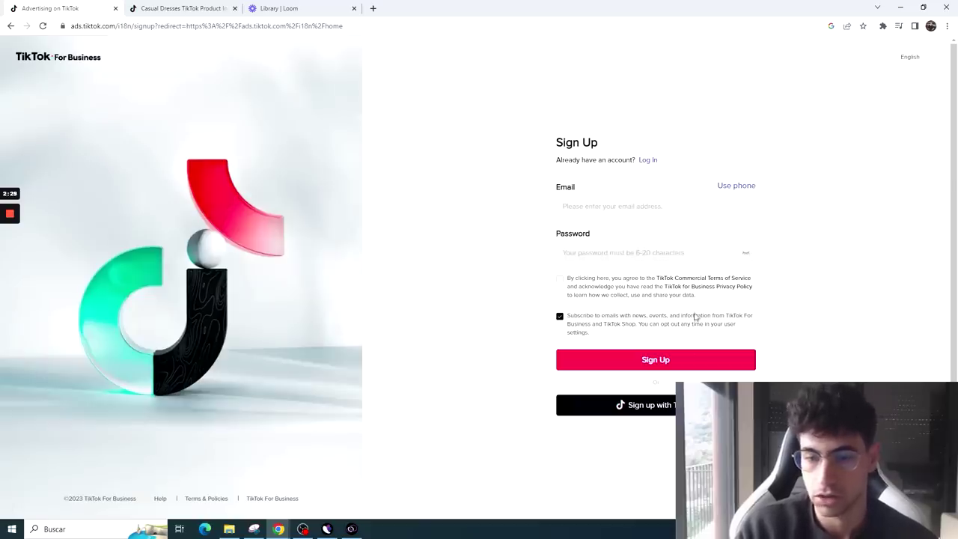
- Tick the Terms of Service checkbox on the Sign Up form
left_click(561, 280)
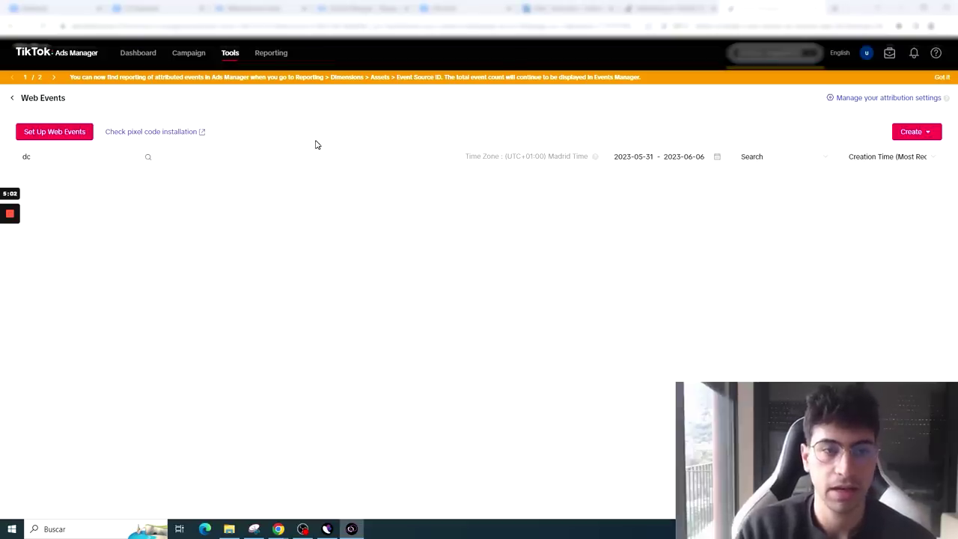
- From the Campaign tab, go to Assets > Events and start Set Up Web Events
key("ctrl+shift+Tab")
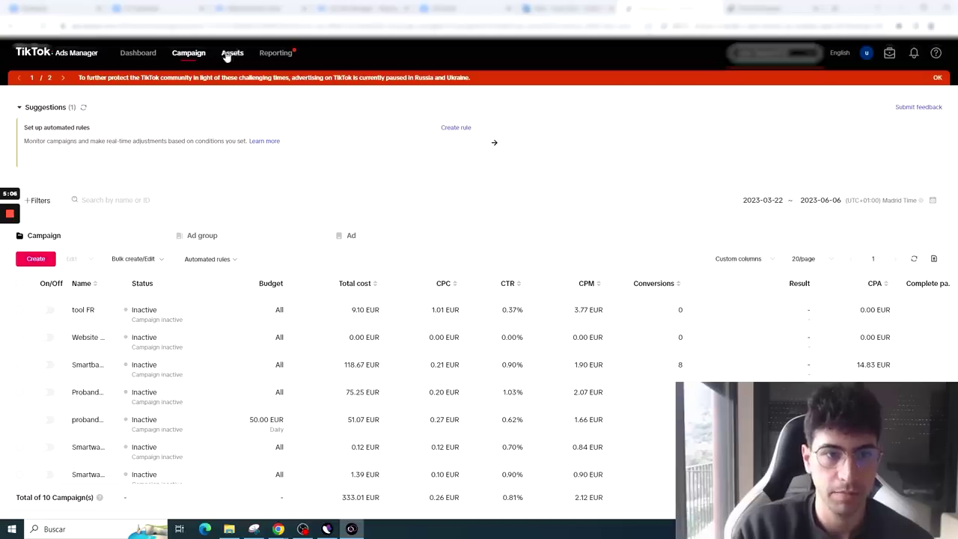
mouse_move(231, 60)
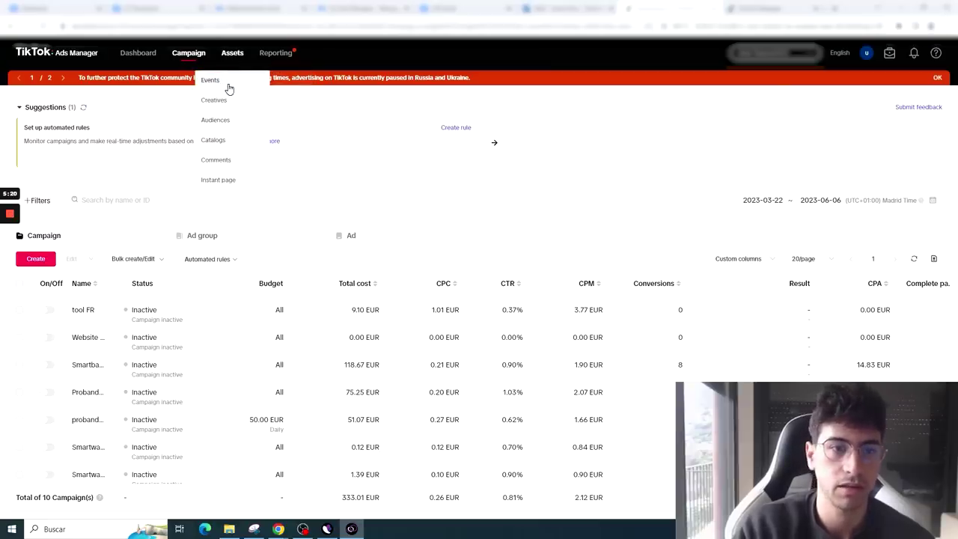
left_click(230, 85)
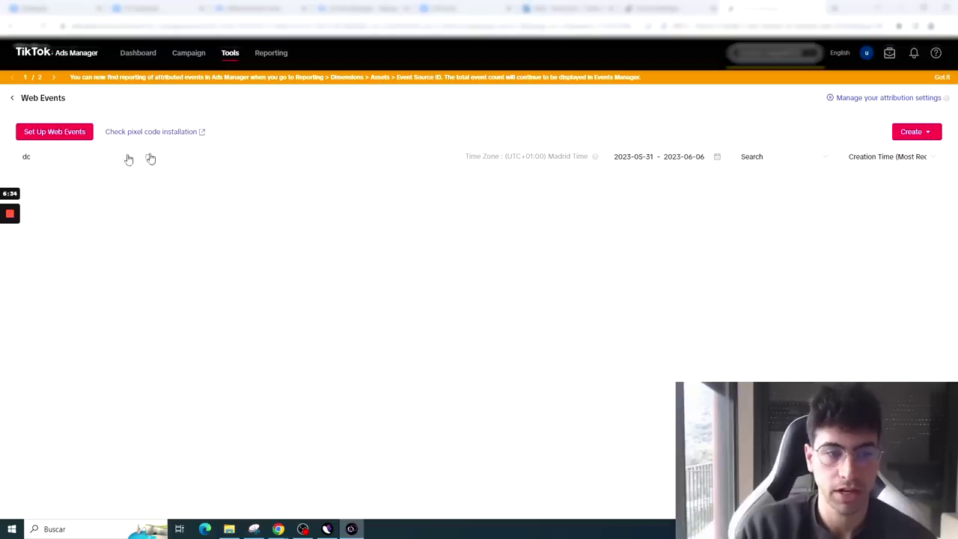
left_click(60, 135)
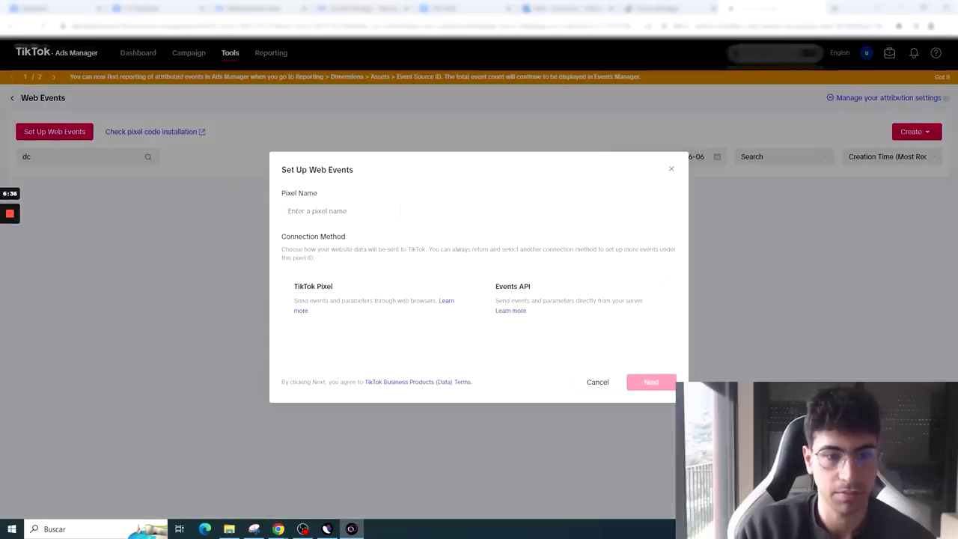
- Name the pixel 'Curso gratis tiktok', pick TikTok Pixel, and choose automatic partner-platform setup
left_click(321, 217)
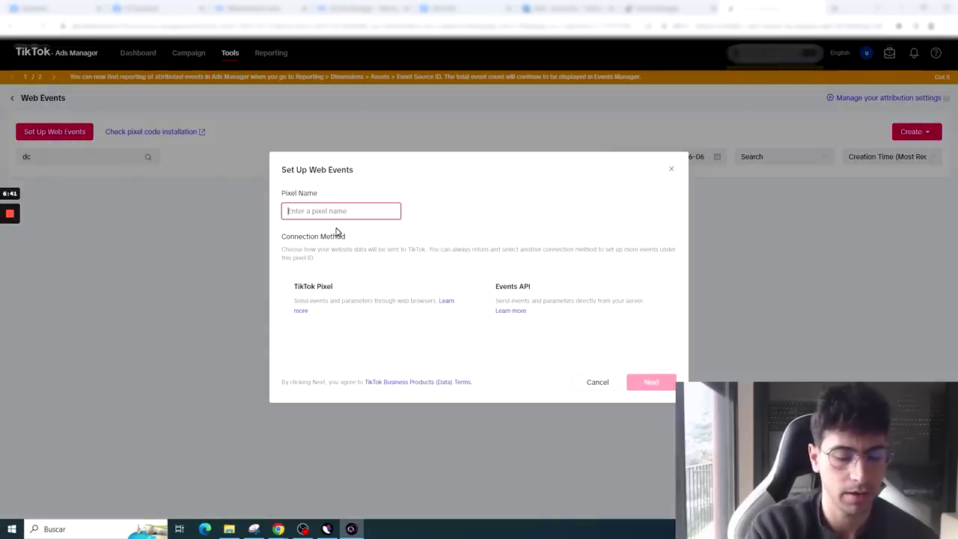
type("Curso gr")
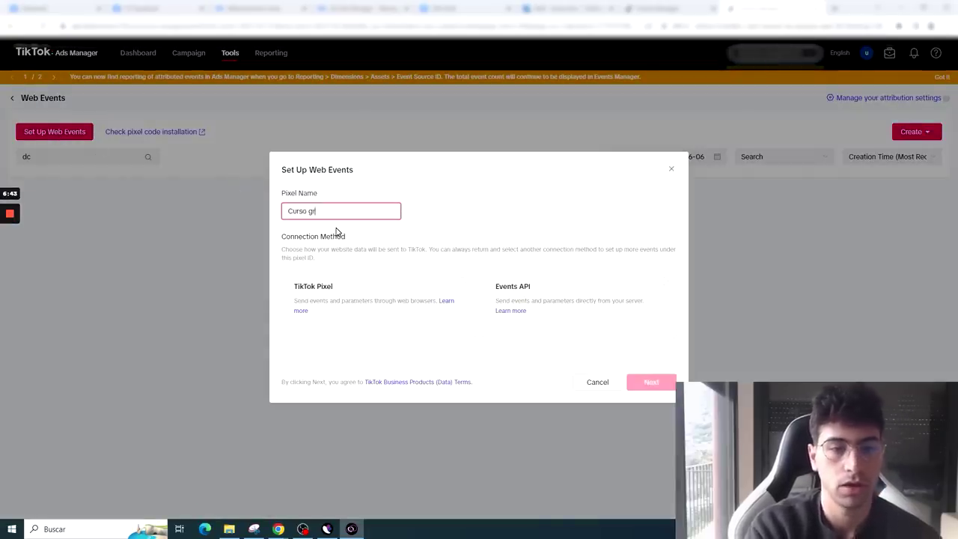
type("atis tiktok")
left_click(337, 232)
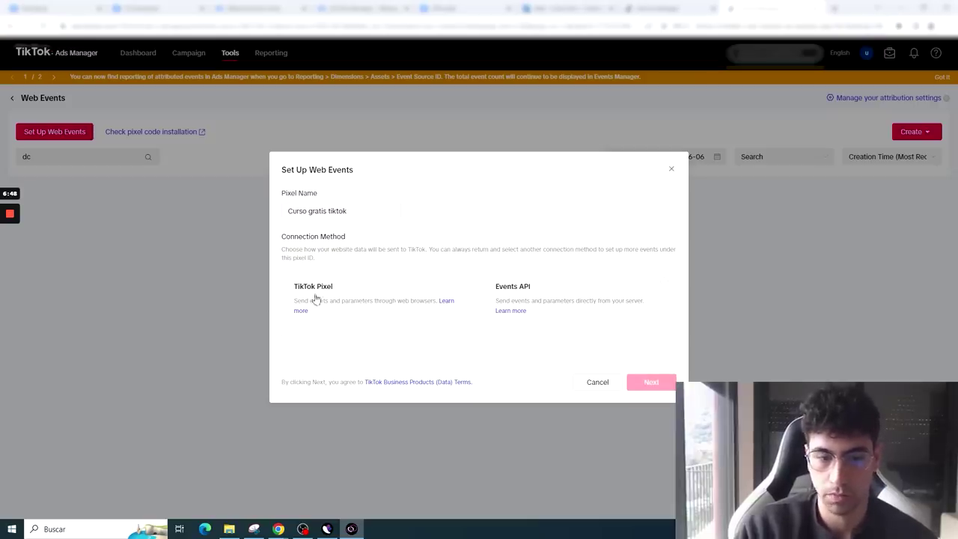
left_click(443, 314)
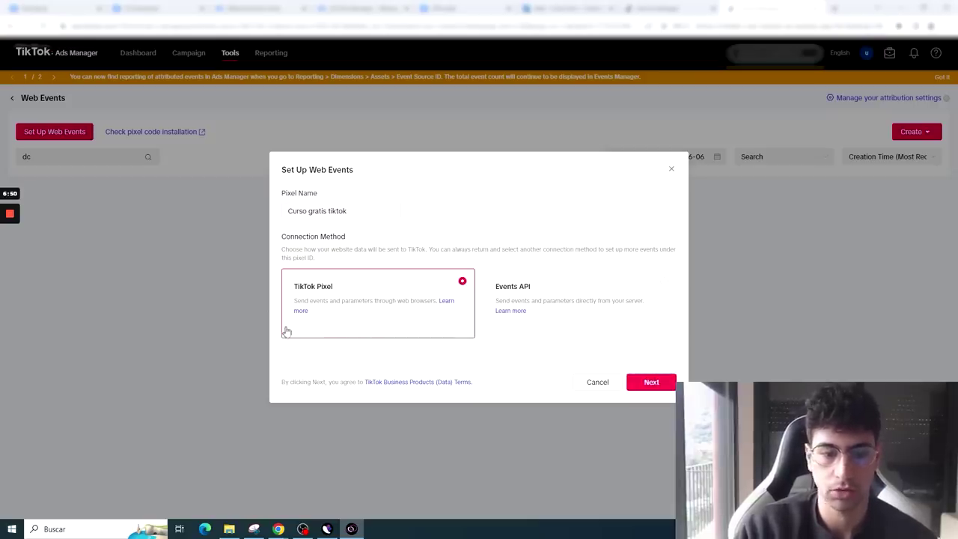
left_click(652, 382)
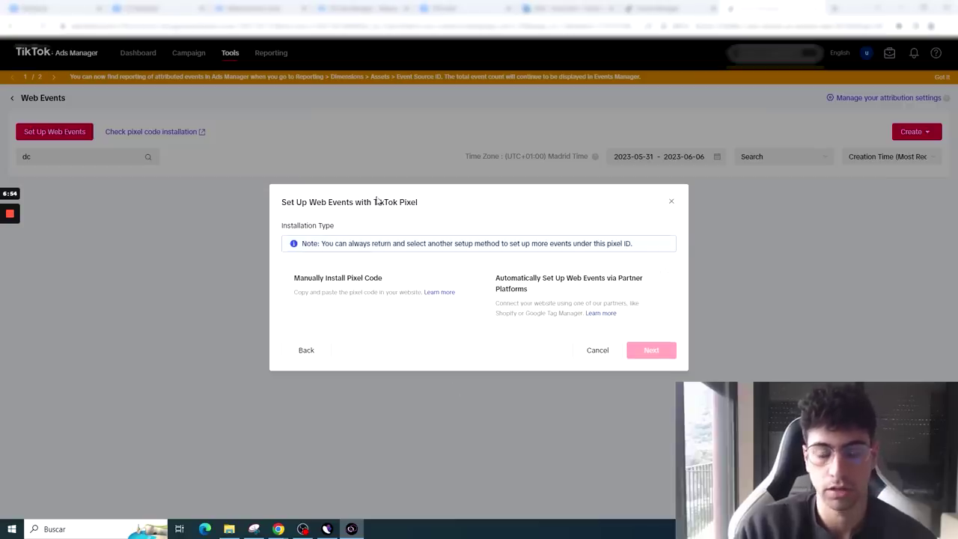
left_click(595, 289)
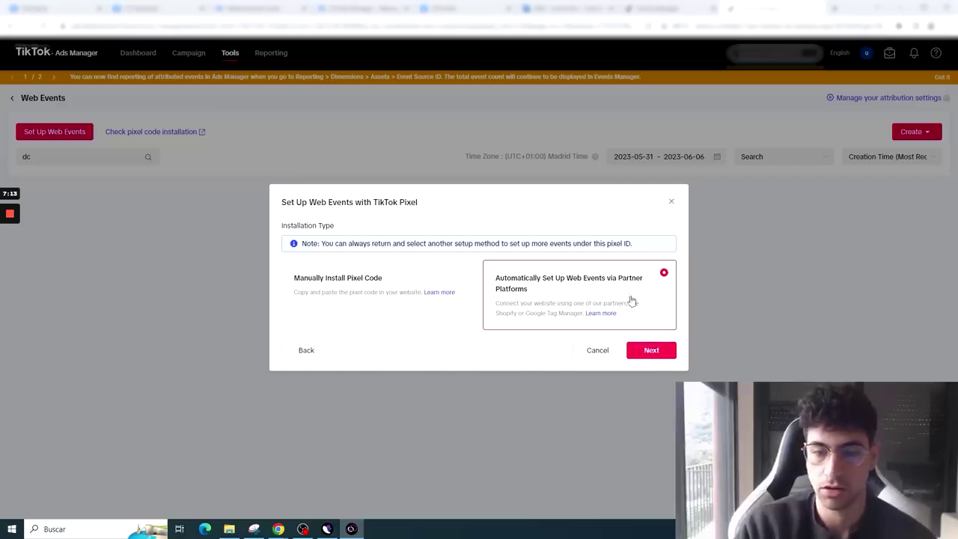
left_click(656, 351)
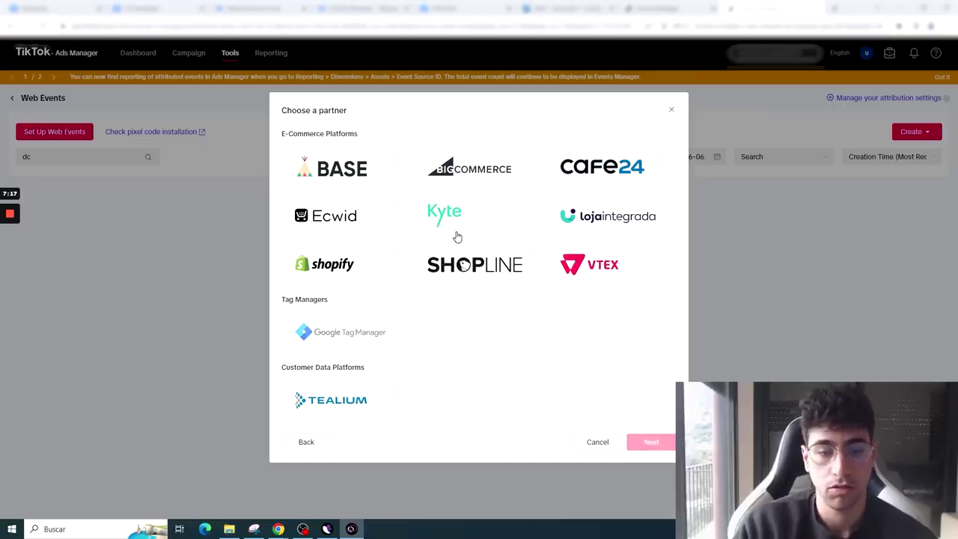
left_click(384, 265)
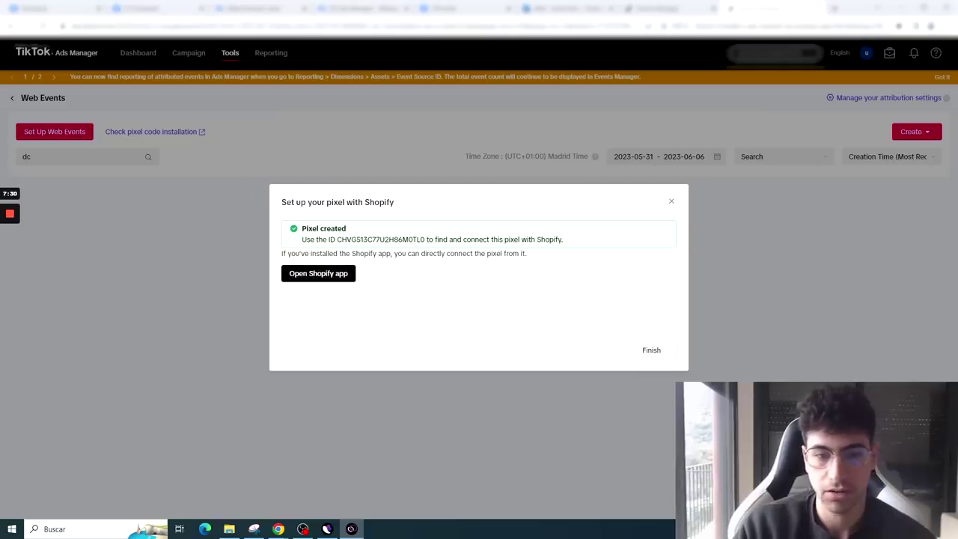
double_click(422, 240)
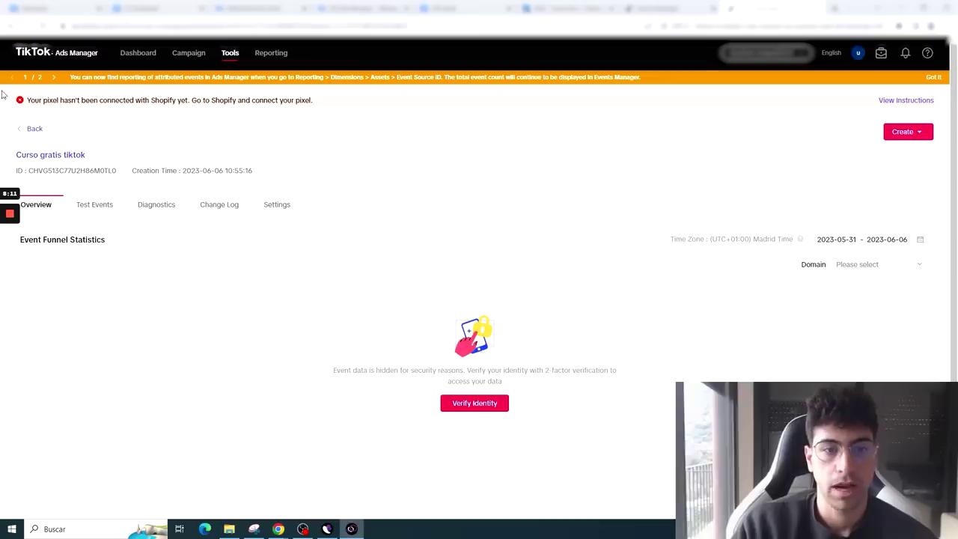
left_click_drag(136, 155, 20, 156)
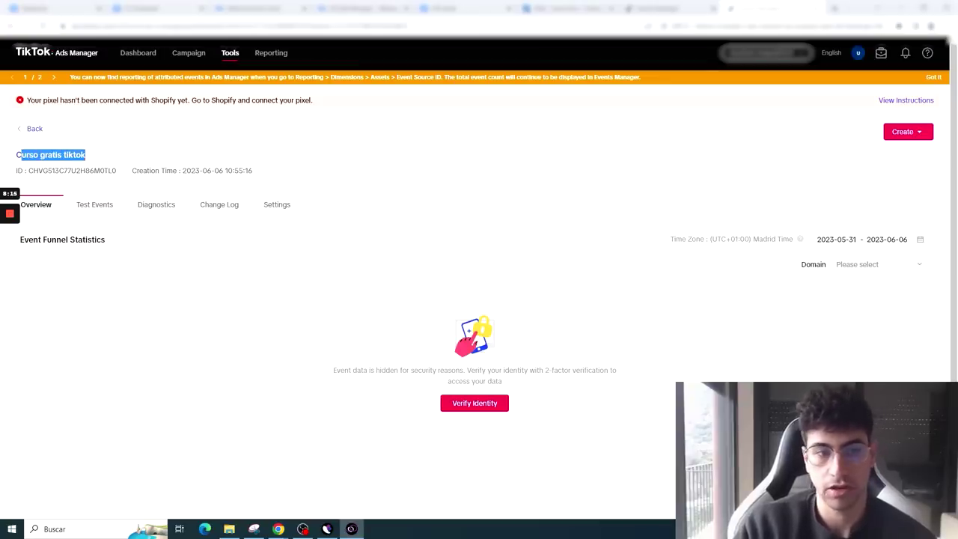
left_click_drag(309, 103, 278, 101)
left_click(278, 102)
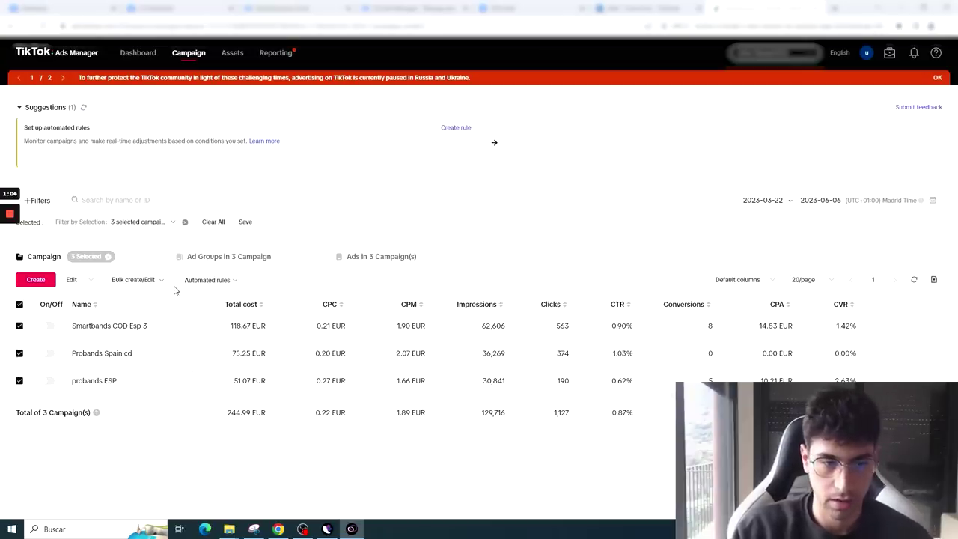
- Narrow the Name column so the Result column of the three campaigns fits
left_click_drag(190, 304, 91, 306)
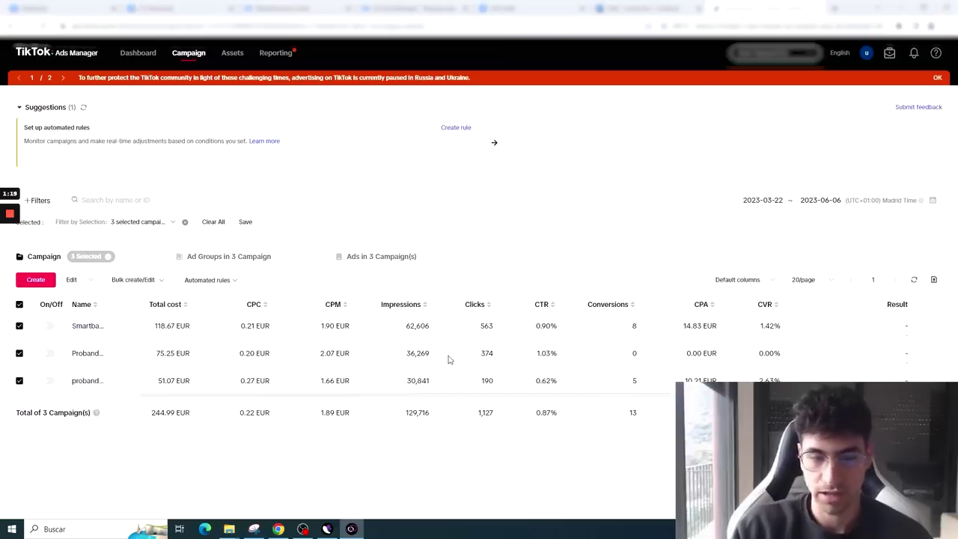
scroll(572, 402, "left", 1)
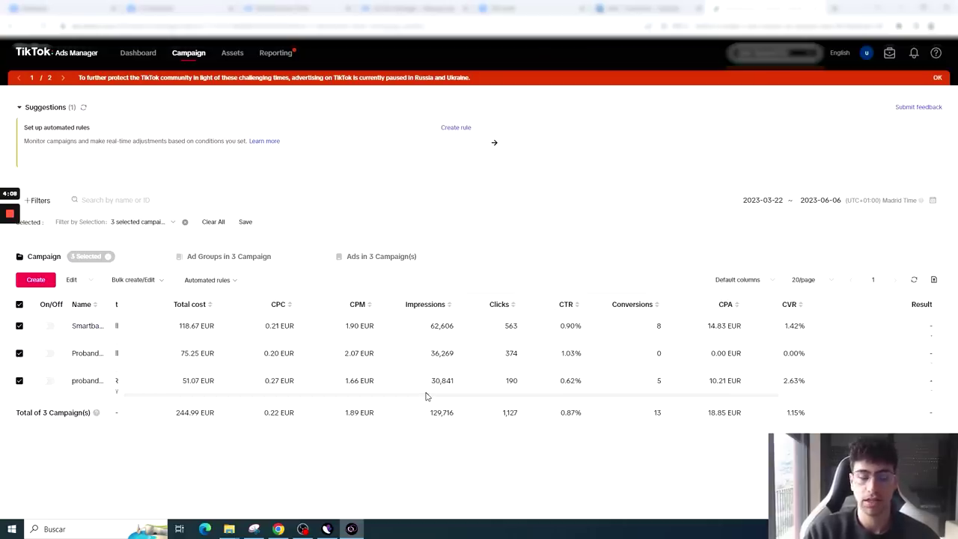
scroll(426, 397, "left", 1)
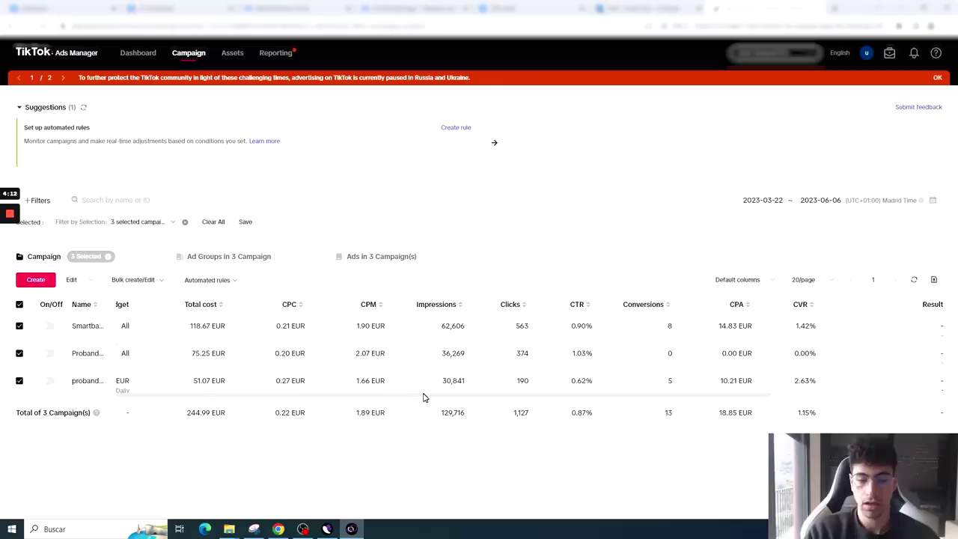
scroll(423, 398, "right", 1)
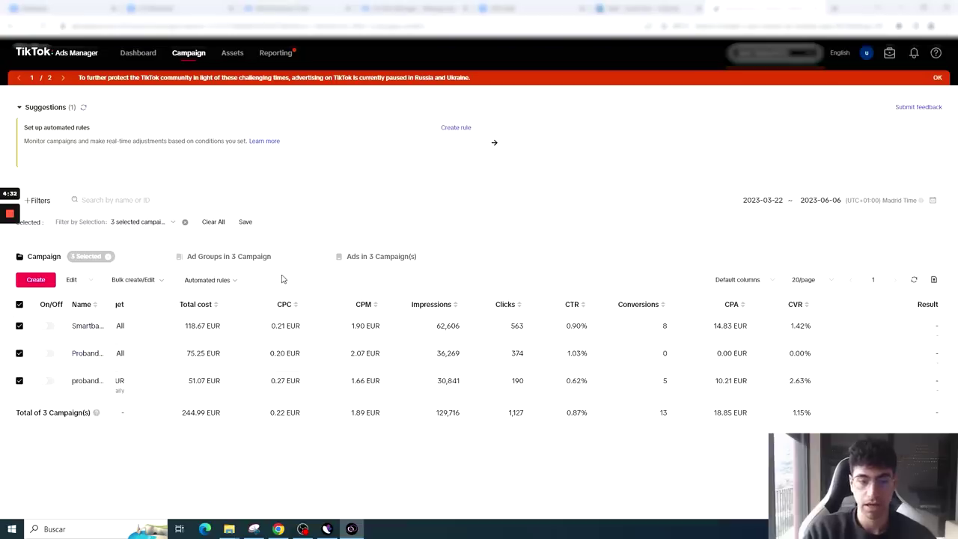
left_click_drag(325, 309, 449, 353)
left_click(332, 278)
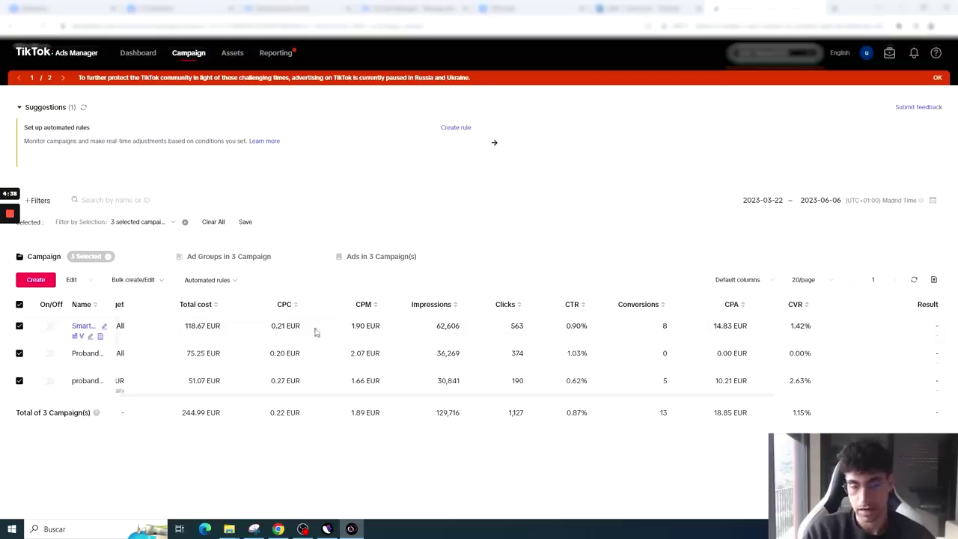
double_click(276, 327)
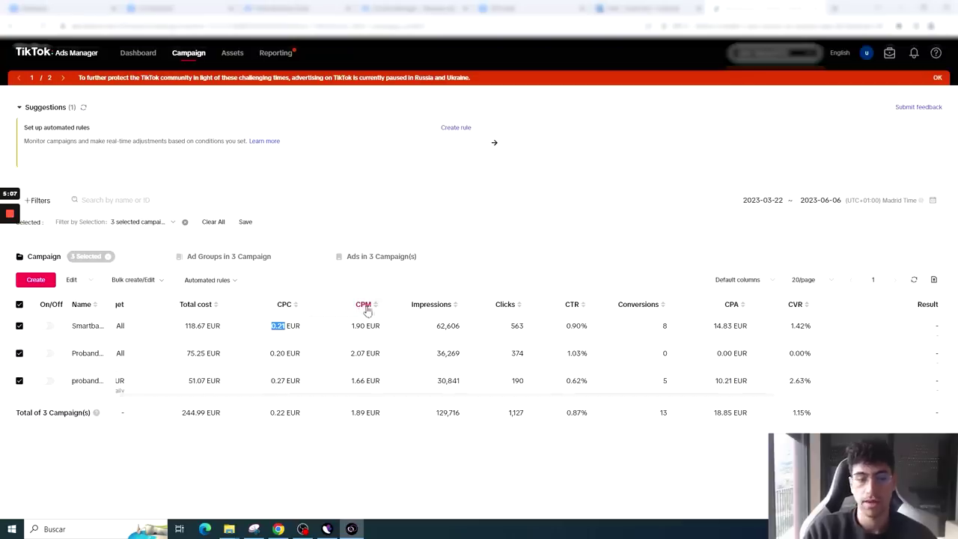
double_click(353, 327)
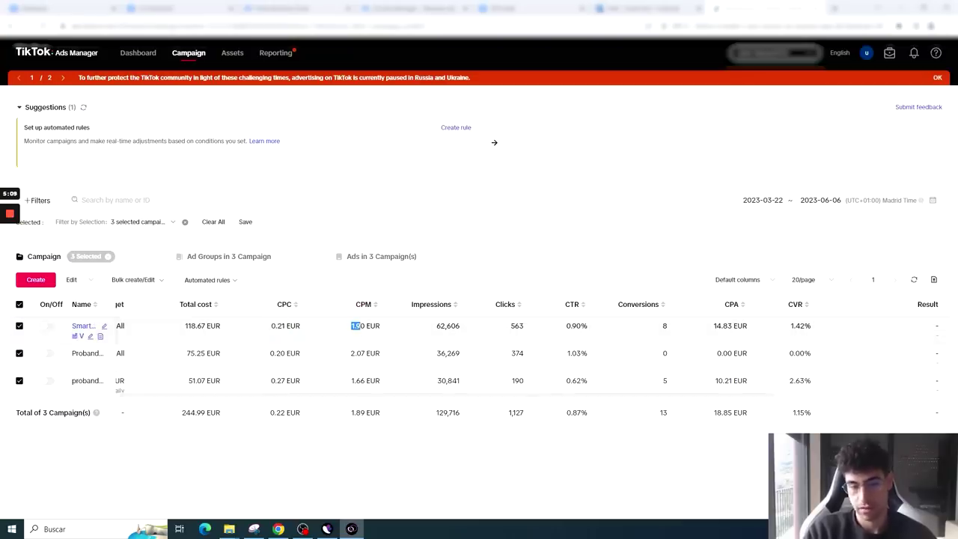
double_click(277, 326)
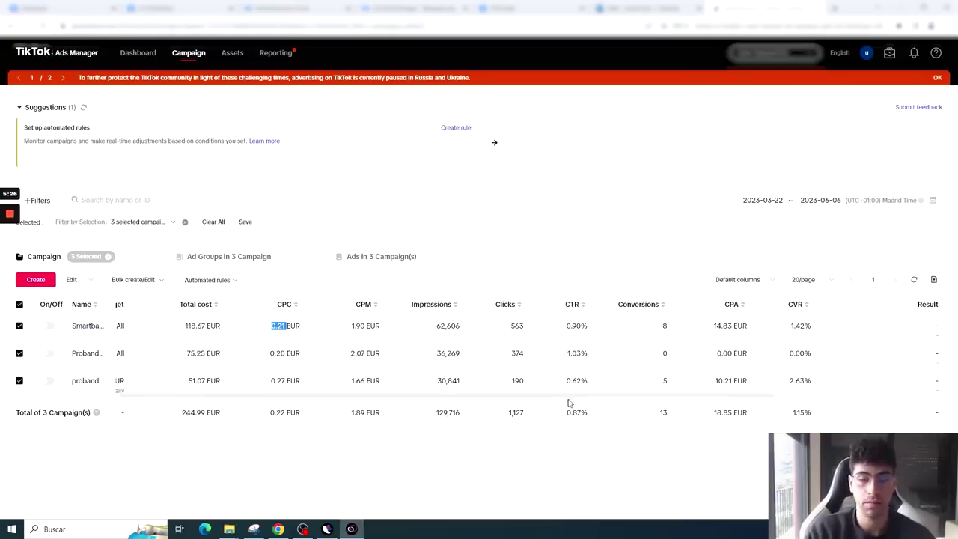
scroll(576, 398, "left", 1)
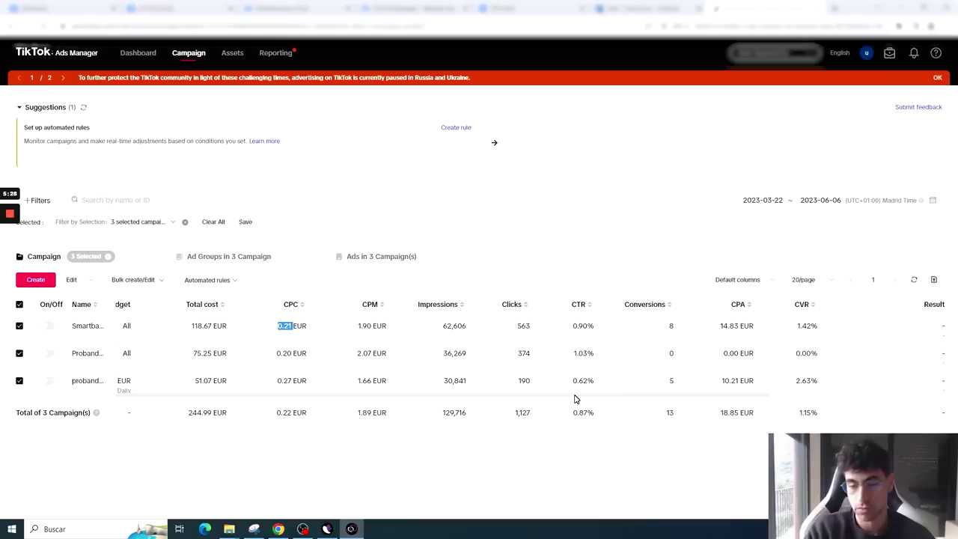
scroll(483, 399, "right", 3)
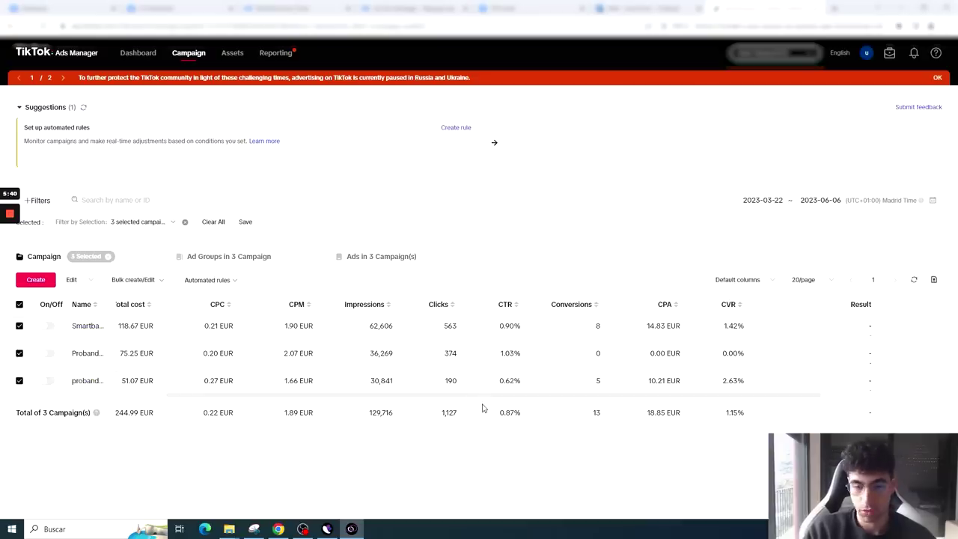
scroll(483, 399, "left", 1)
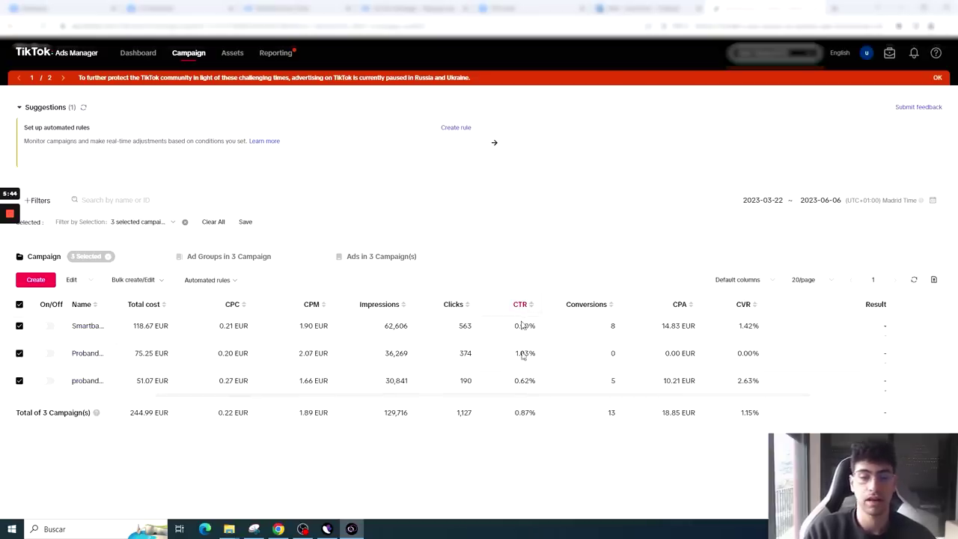
scroll(524, 399, "left", 1)
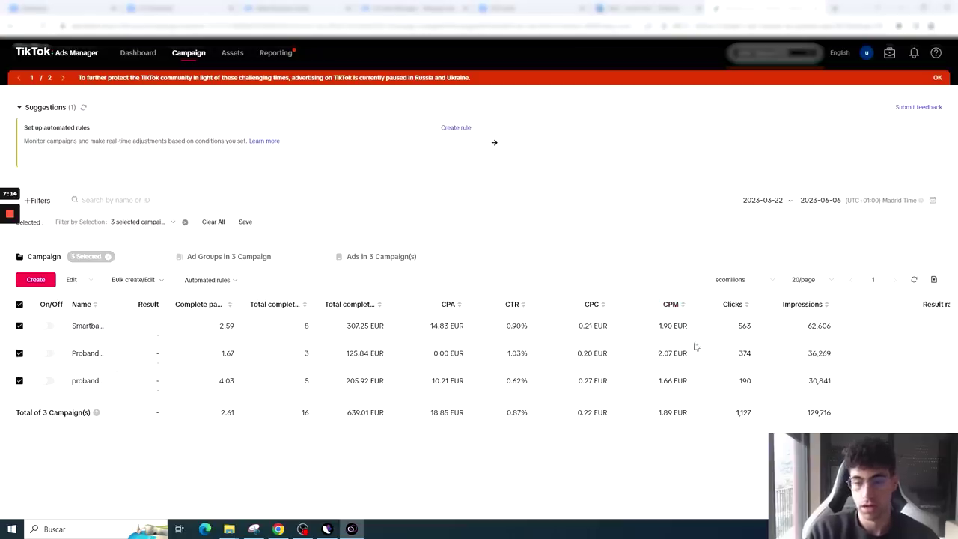
scroll(615, 400, "right", 2)
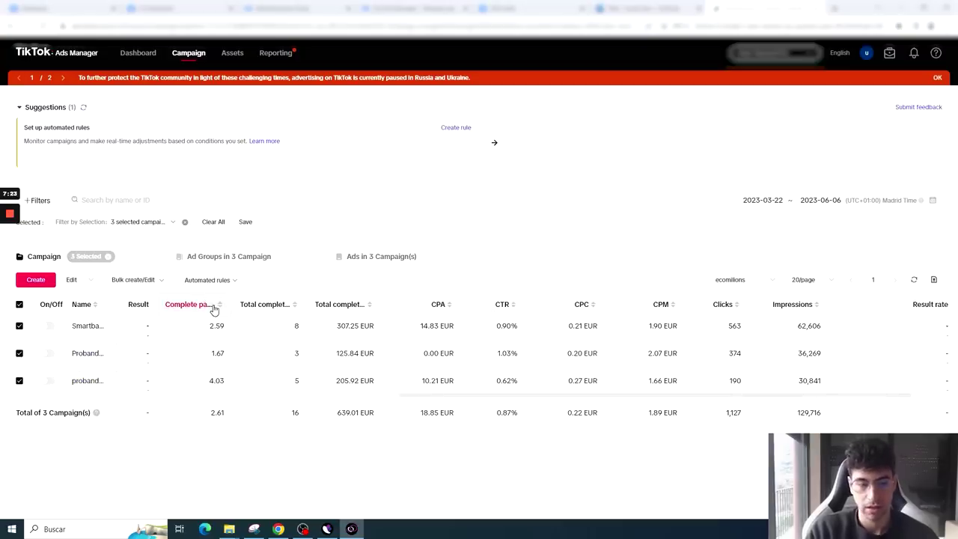
- Highlight the third campaign's 4.03 value, 0.62% CTR and 1.66 EUR CPM
left_click_drag(226, 380, 207, 382)
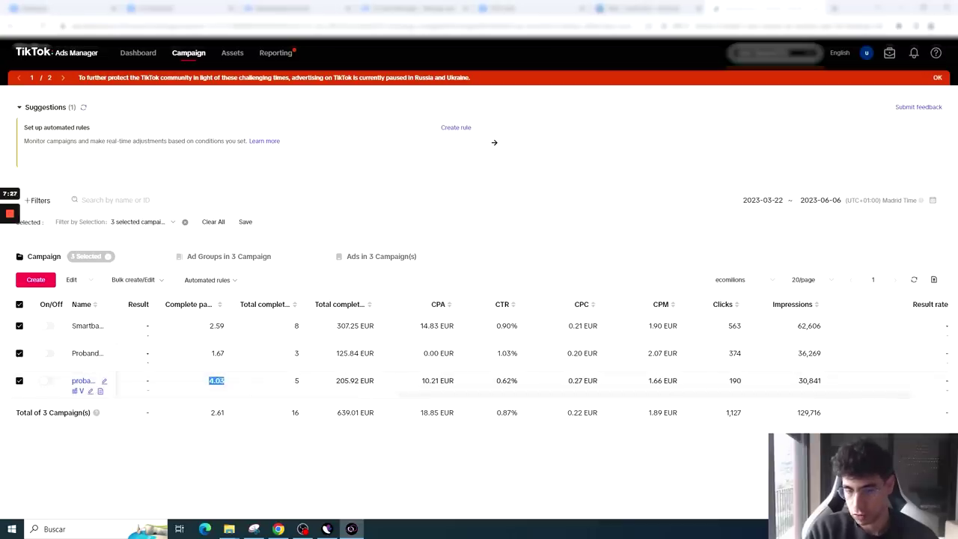
left_click_drag(519, 380, 494, 385)
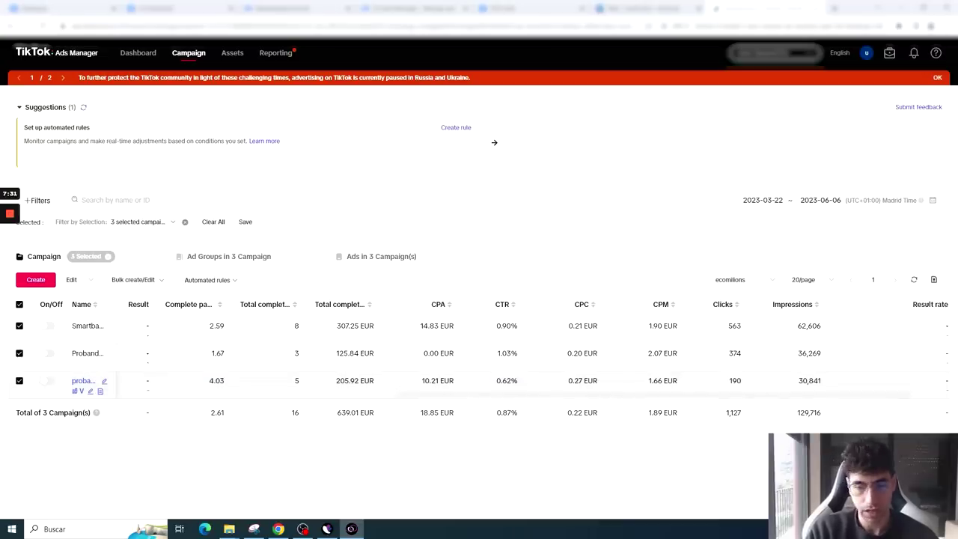
left_click_drag(676, 380, 659, 382)
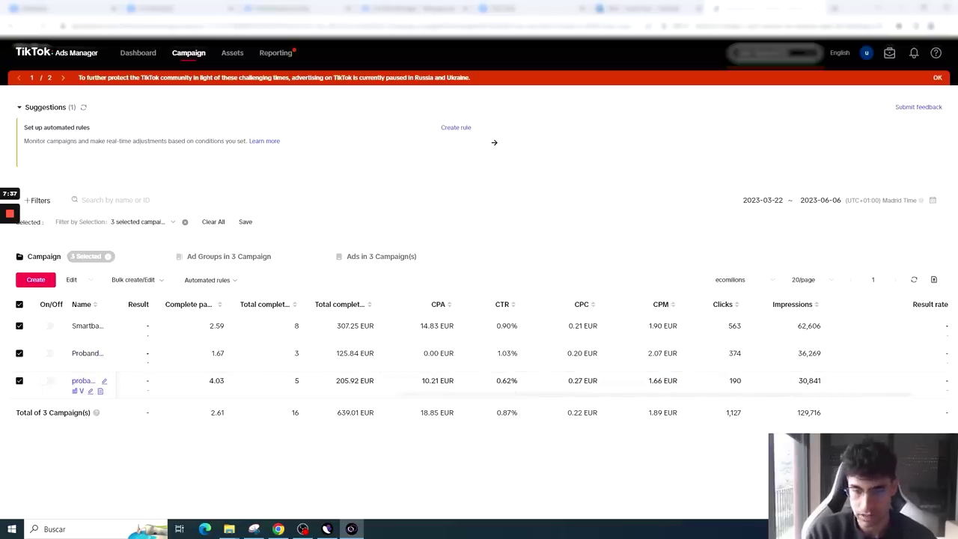
- Drag the horizontal scrollbar left until the Total cost and Total add-to-cart columns appear
scroll(598, 397, "left", 1)
scroll(598, 397, "right", 1)
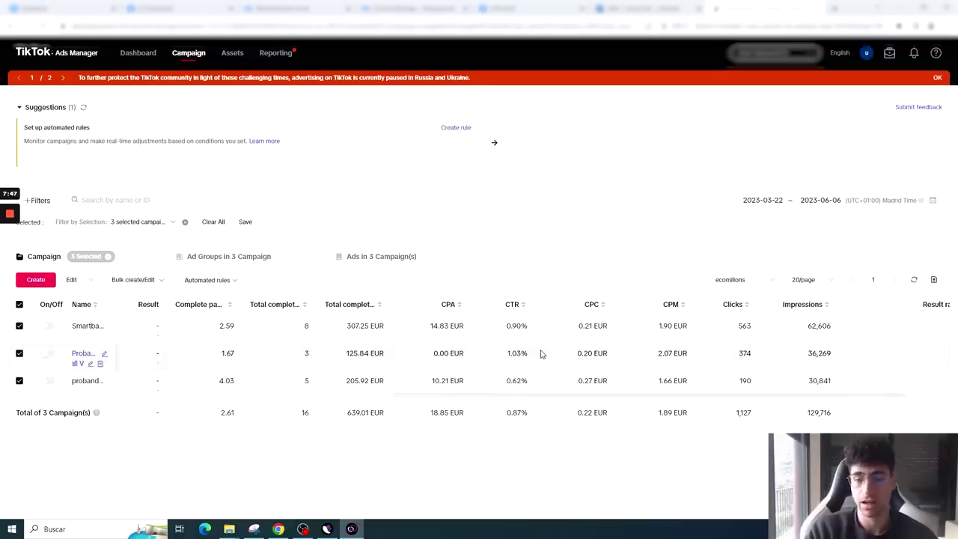
scroll(545, 399, "left", 1)
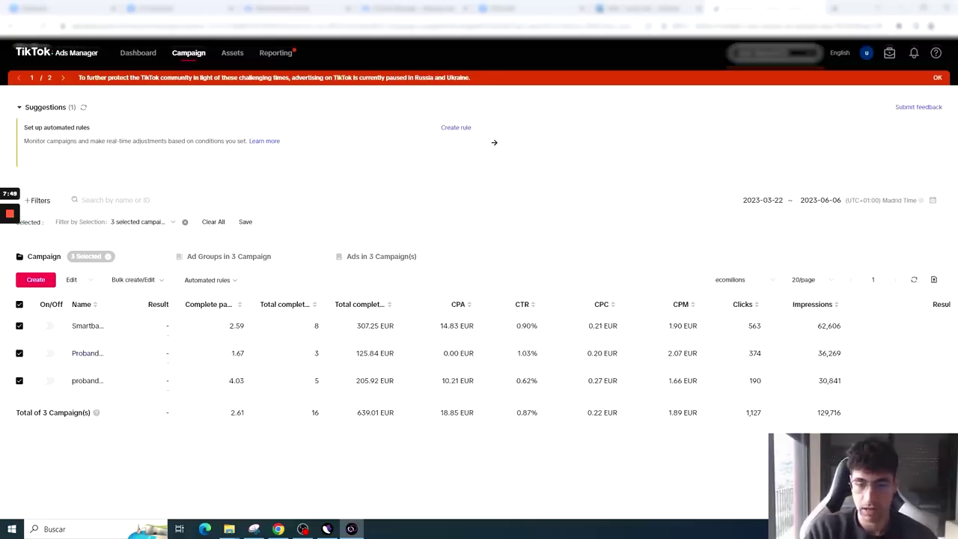
left_click_drag(533, 398, 507, 394)
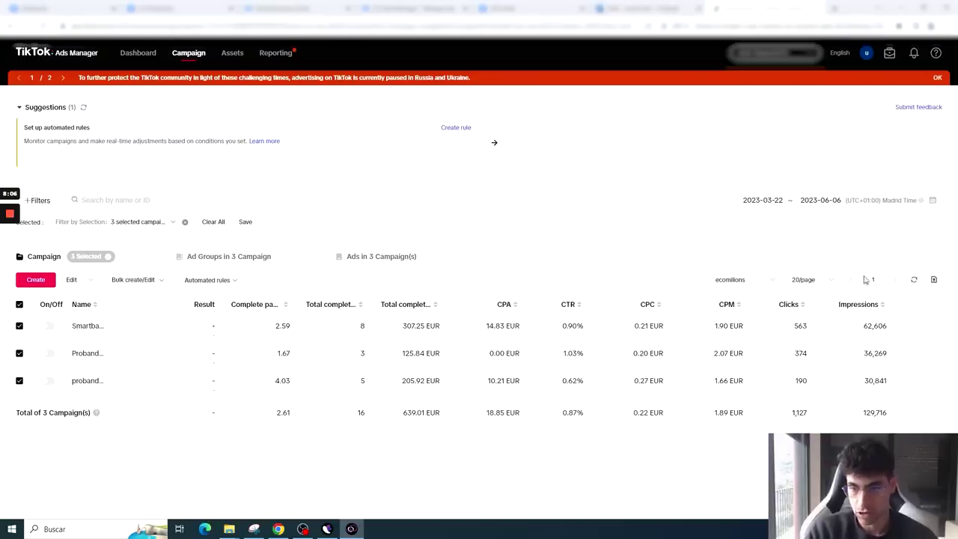
left_click_drag(567, 398, 497, 394)
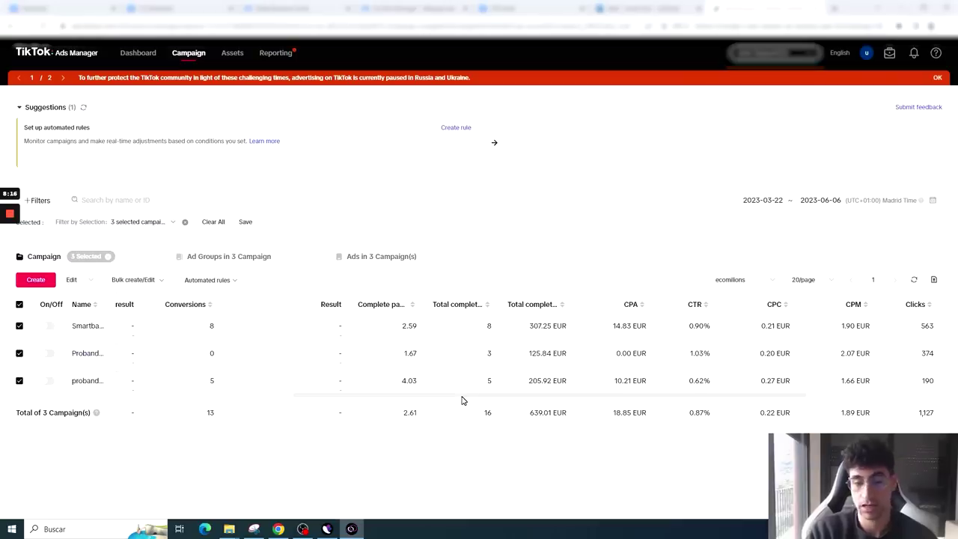
left_click_drag(462, 400, 292, 405)
mouse_move(214, 309)
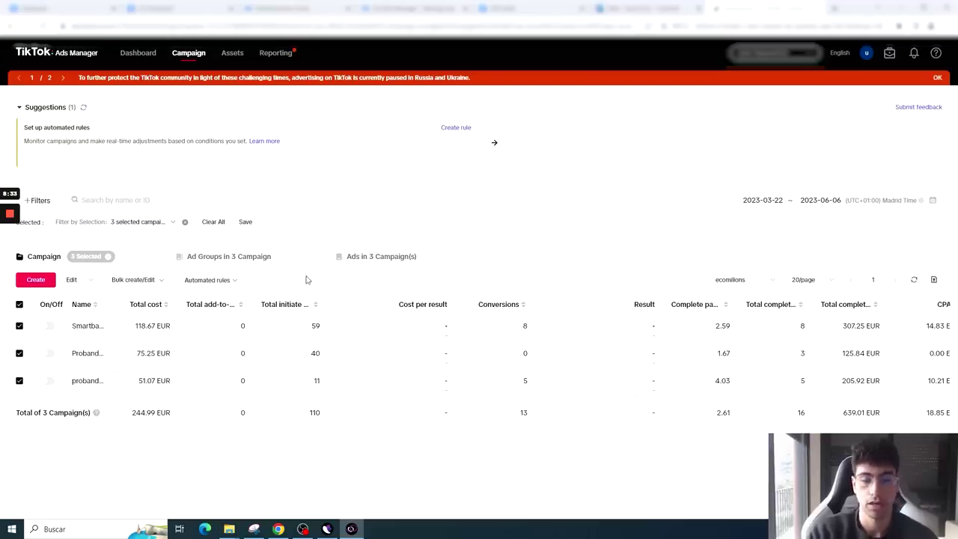
- Scroll right to reveal the CPA, CTR, CPC, CPM and Clicks columns beside Conversions
scroll(352, 399, "right", 2)
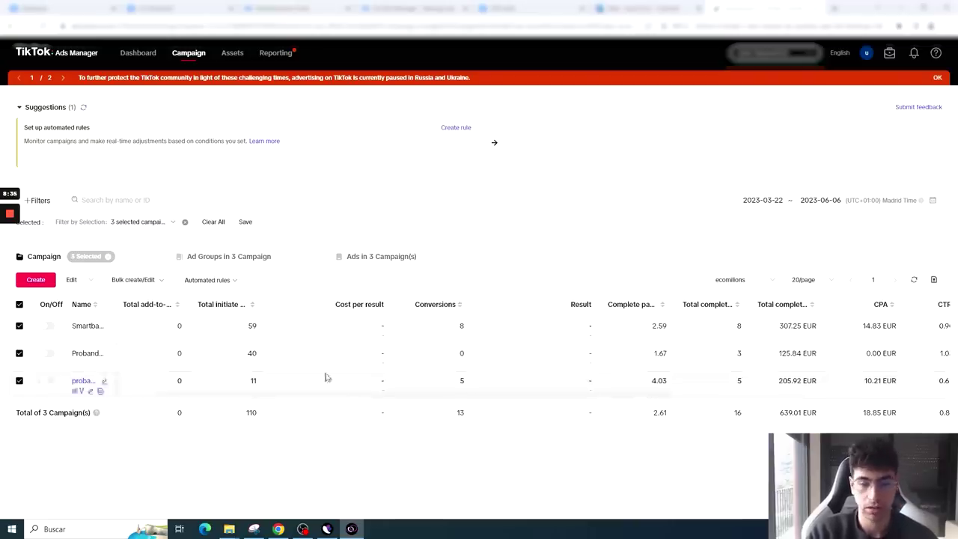
scroll(378, 401, "right", 1)
scroll(383, 401, "right", 1)
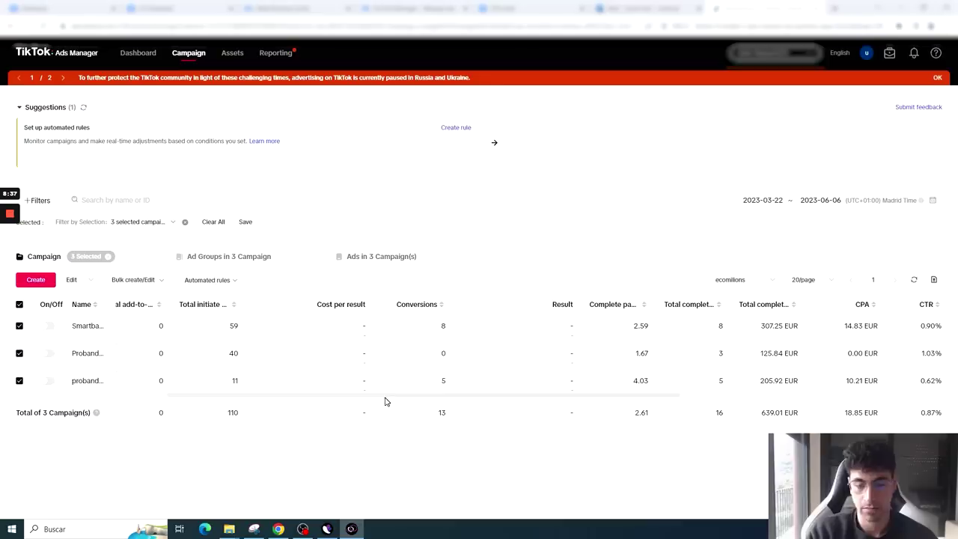
scroll(386, 402, "right", 3)
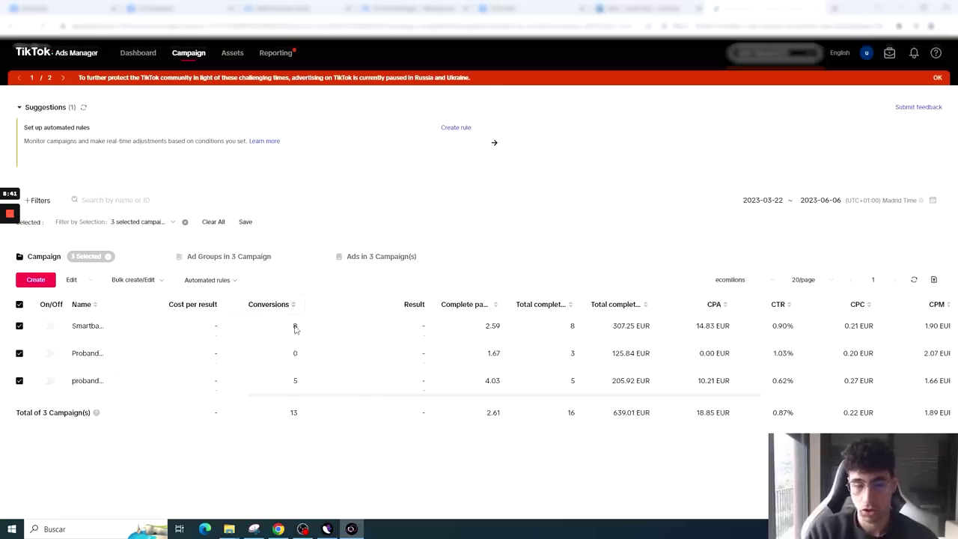
scroll(367, 404, "right", 3)
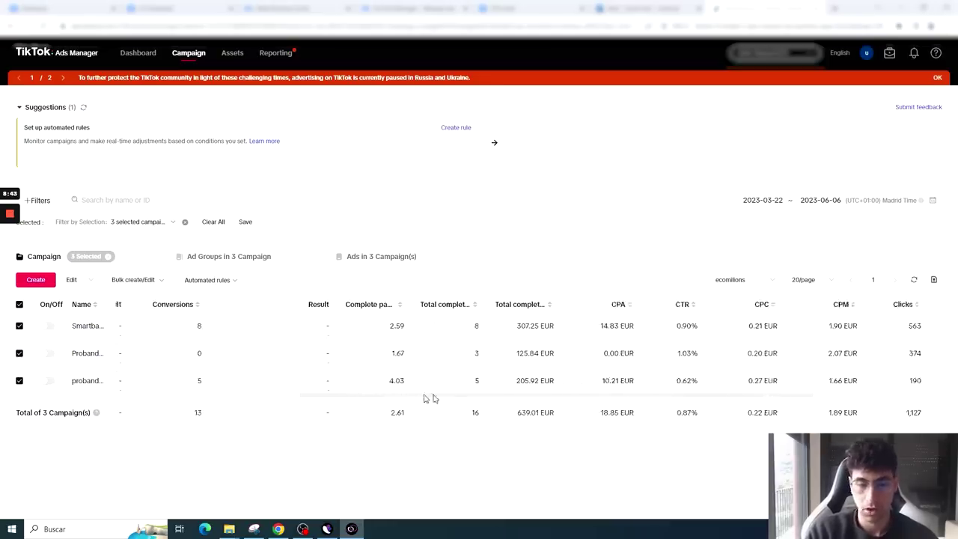
left_click_drag(566, 271, 589, 392)
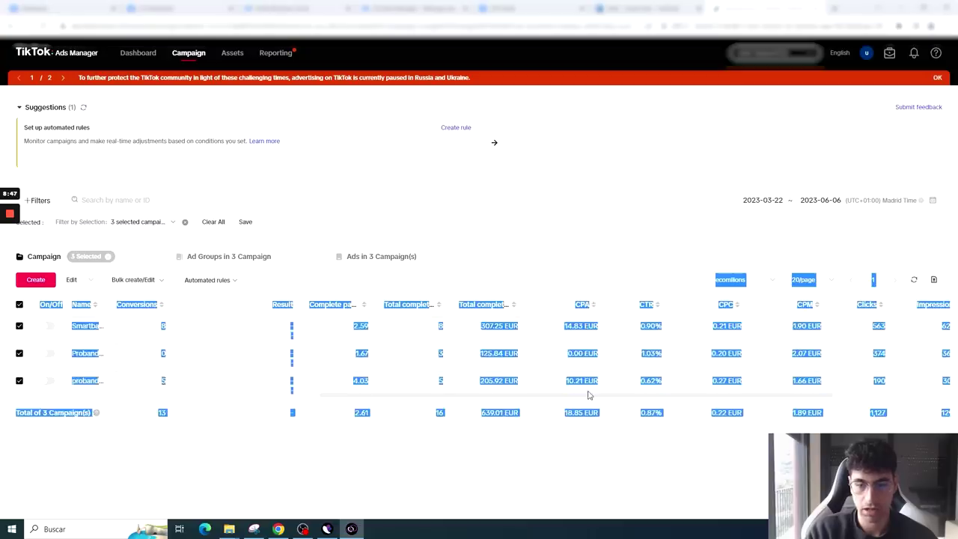
left_click(567, 235)
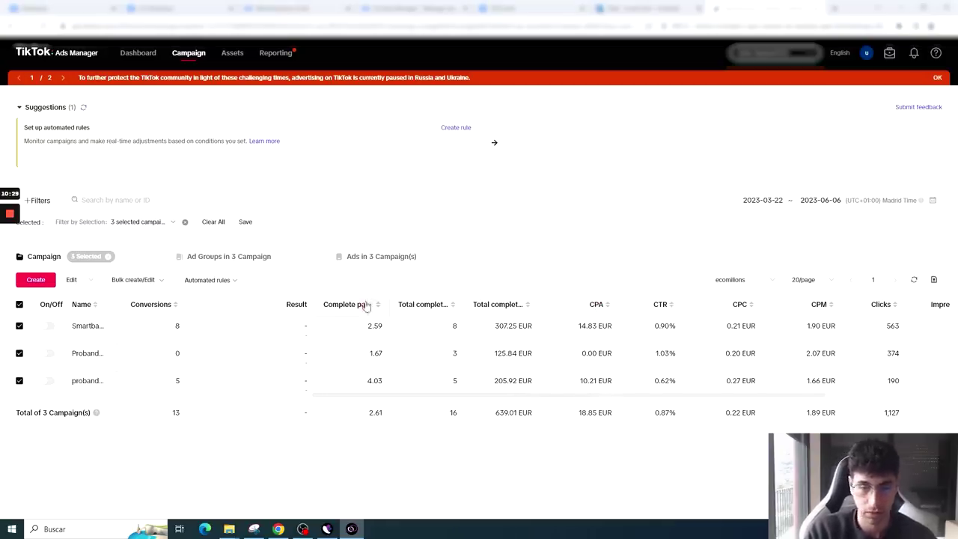
- Scroll to the Complete payment columns and select the third campaign's 205.92 EUR value
mouse_move(373, 309)
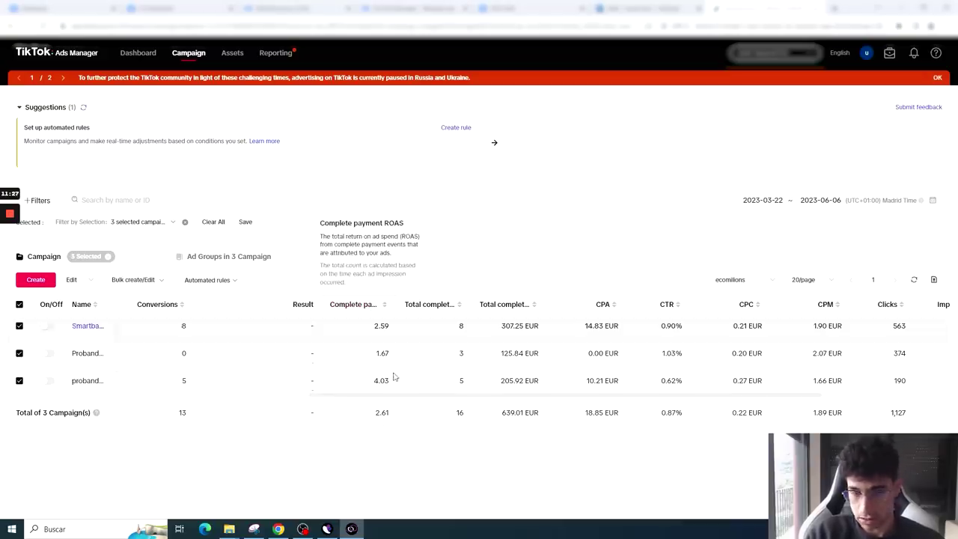
scroll(383, 397, "left", 1)
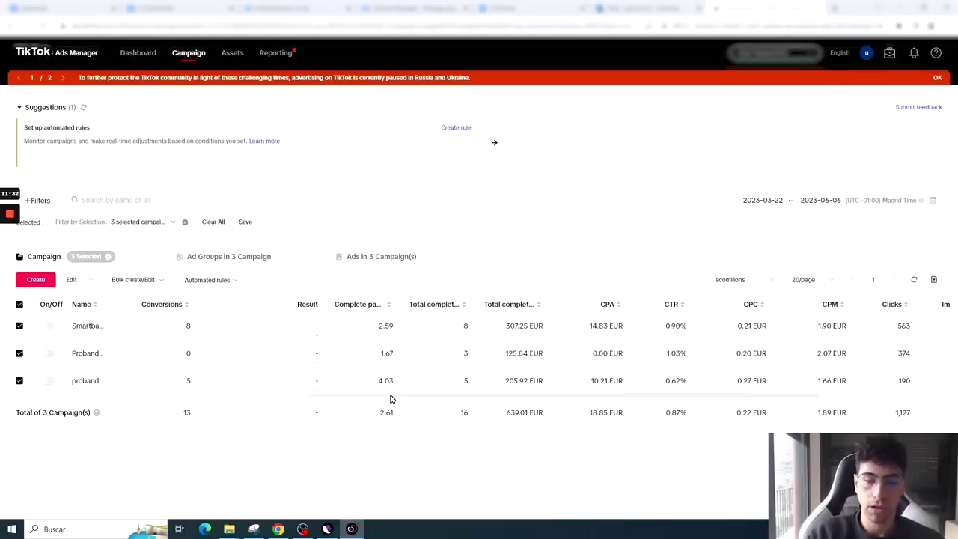
scroll(389, 397, "left", 1)
scroll(388, 394, "left", 10)
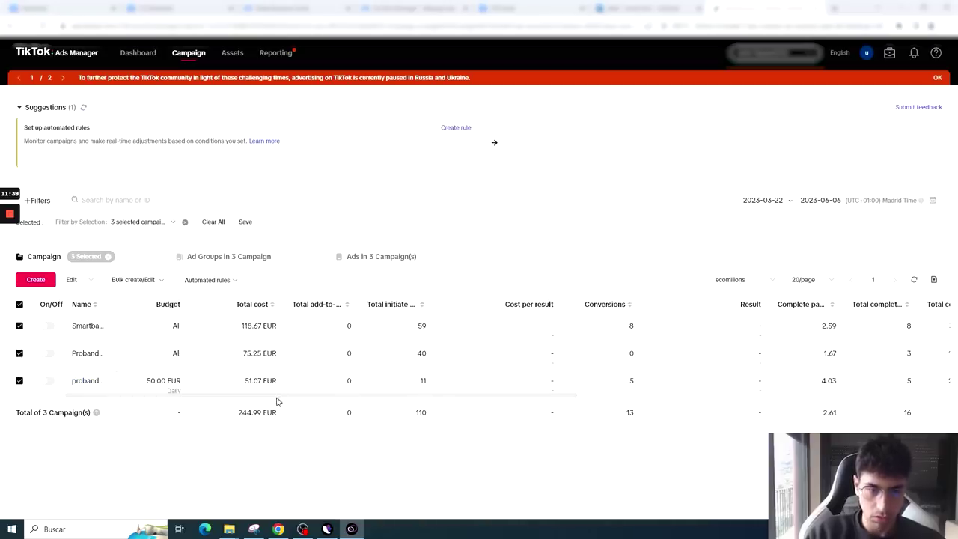
scroll(333, 399, "right", 3)
scroll(366, 395, "right", 8)
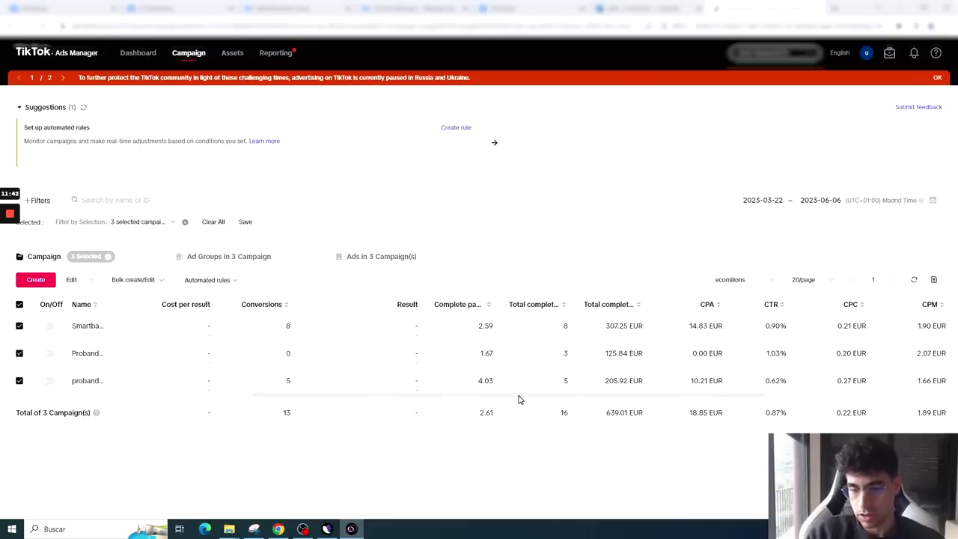
left_click_drag(604, 381, 628, 381)
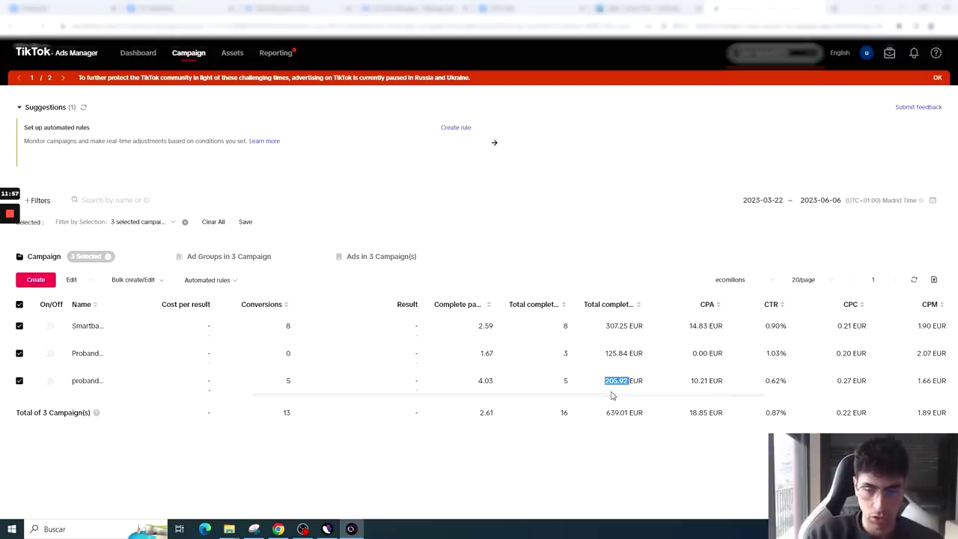
scroll(578, 400, "left", 2)
scroll(601, 400, "right", 4)
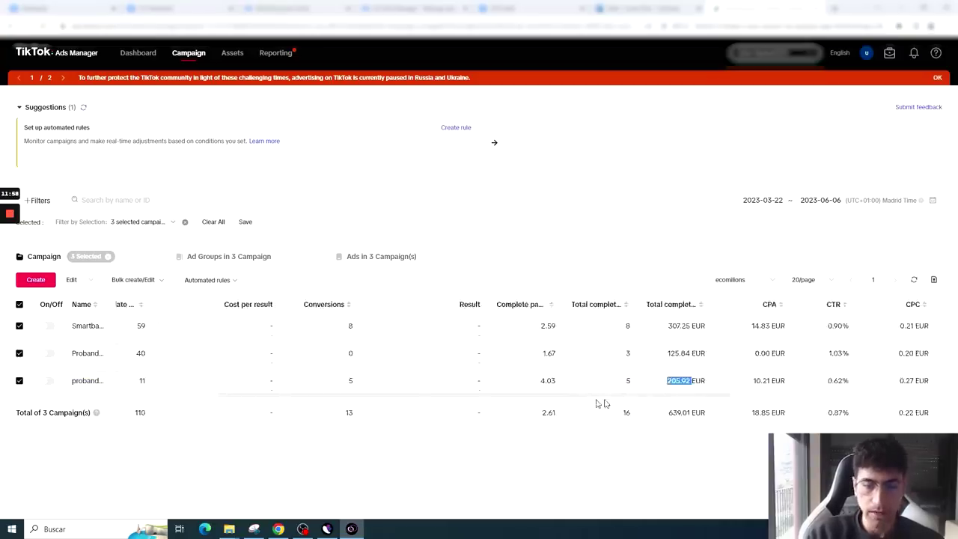
scroll(676, 402, "right", 5)
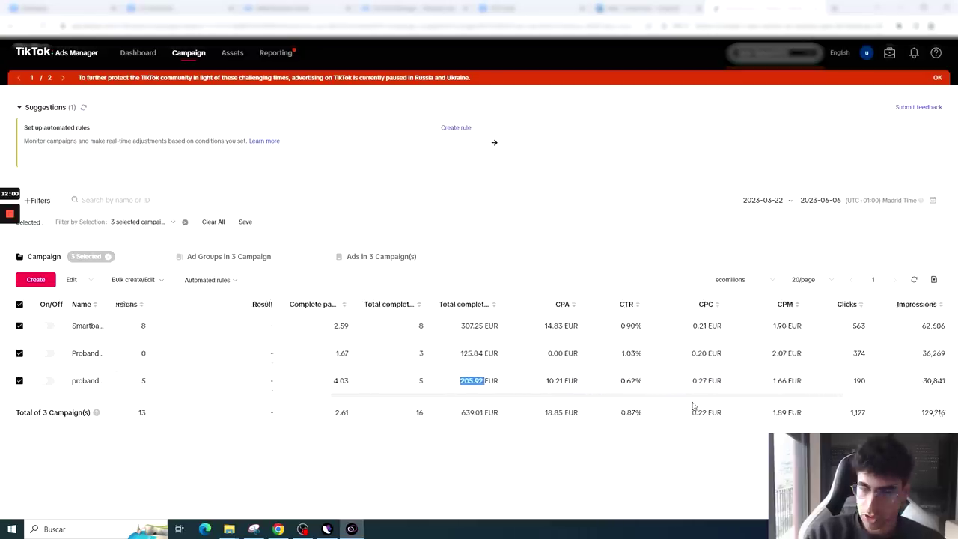
scroll(748, 400, "left", 5)
left_click(551, 400)
scroll(549, 401, "right", 5)
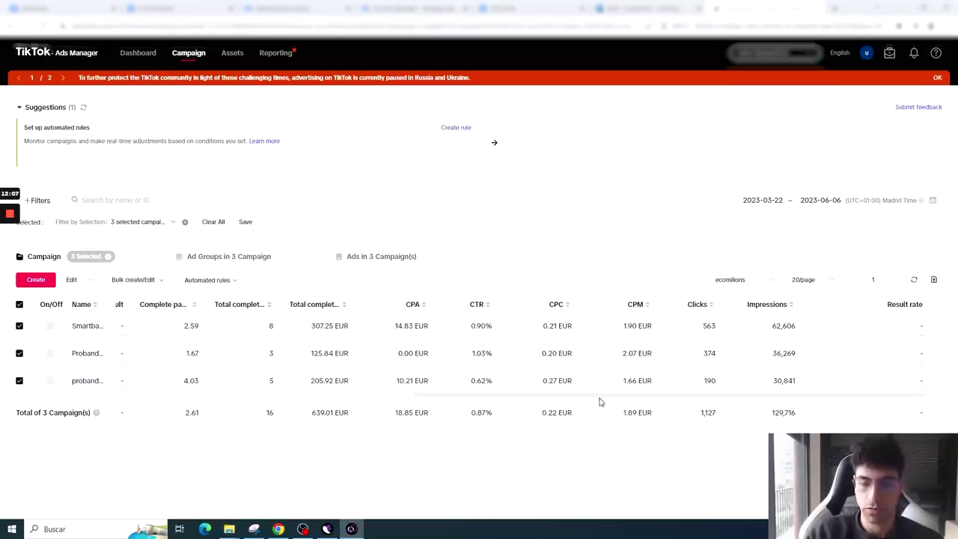
scroll(567, 402, "left", 3)
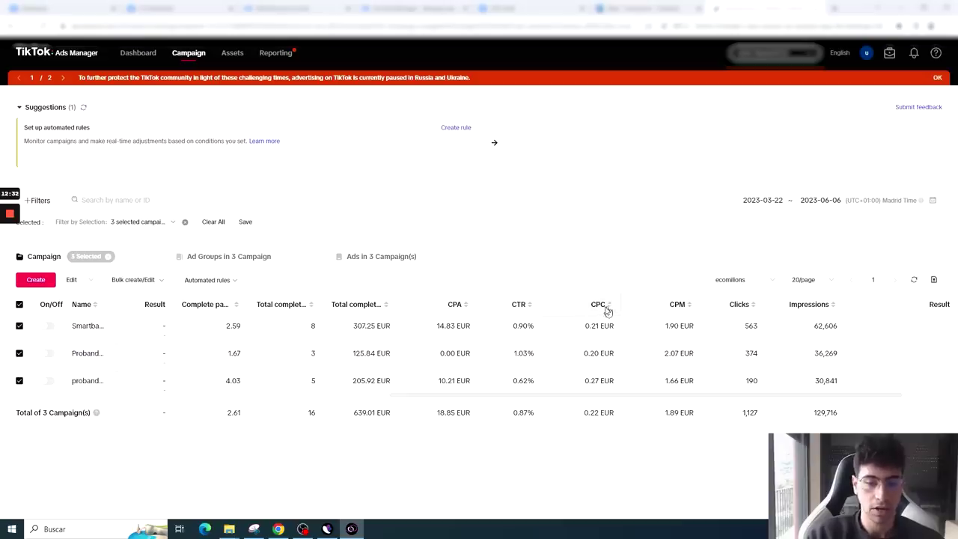
scroll(606, 396, "right", 1)
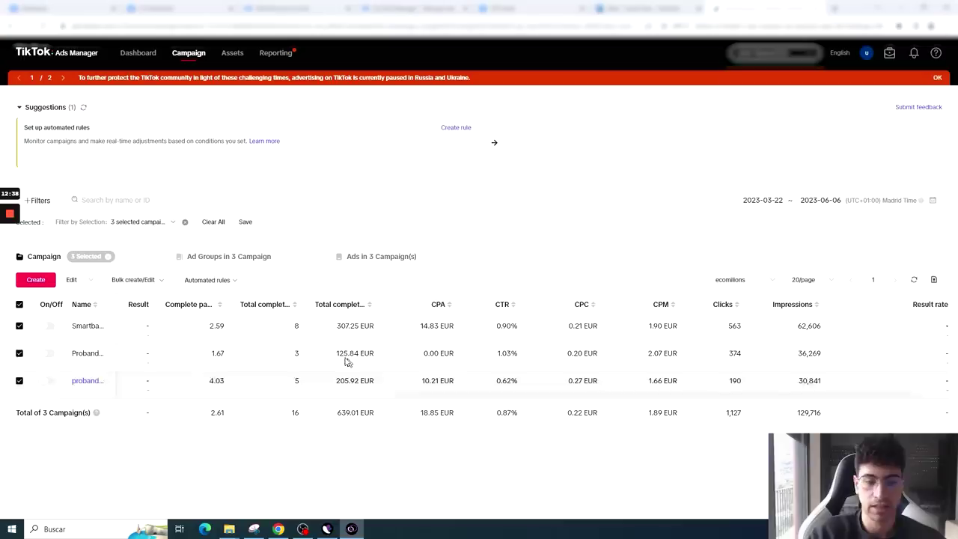
scroll(552, 395, "left", 1)
scroll(551, 401, "right", 1)
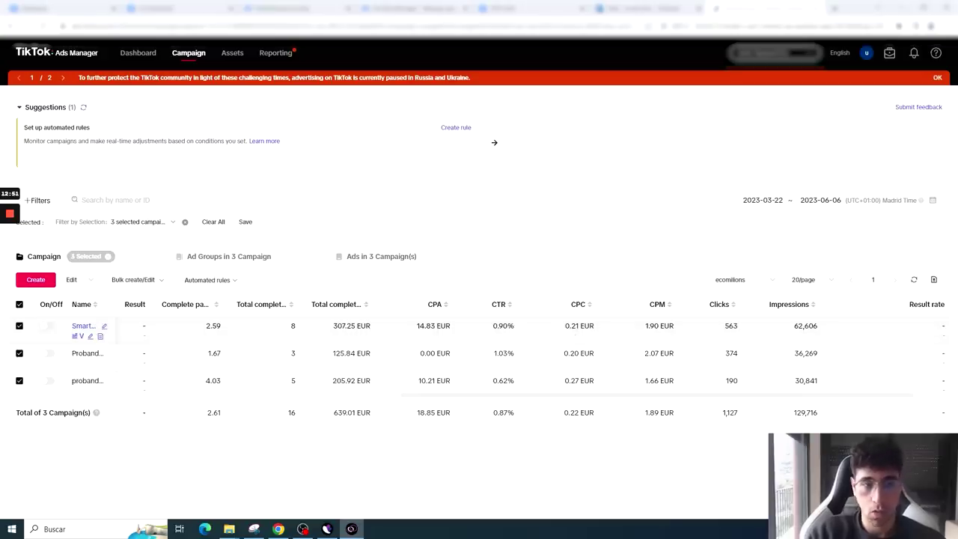
scroll(577, 396, "left", 3)
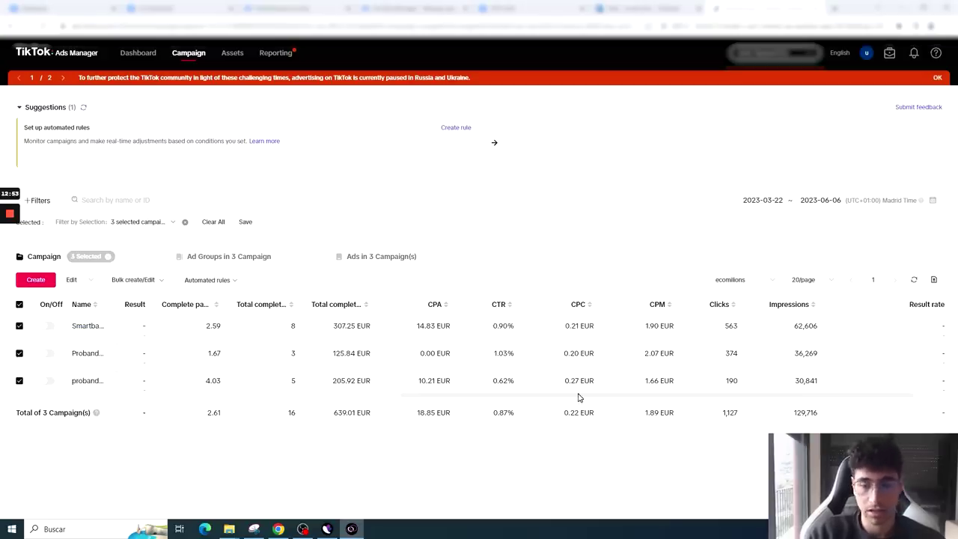
scroll(545, 401, "right", 6)
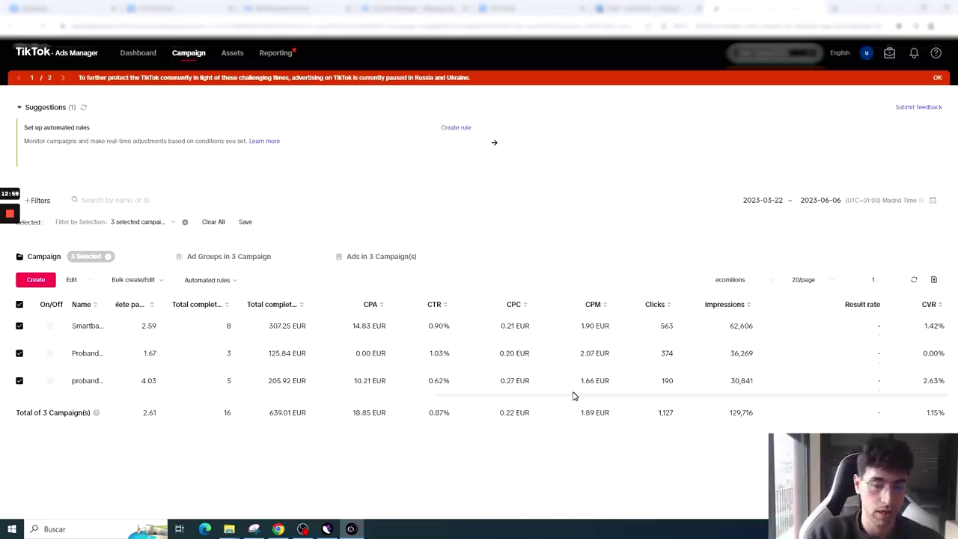
scroll(569, 400, "left", 3)
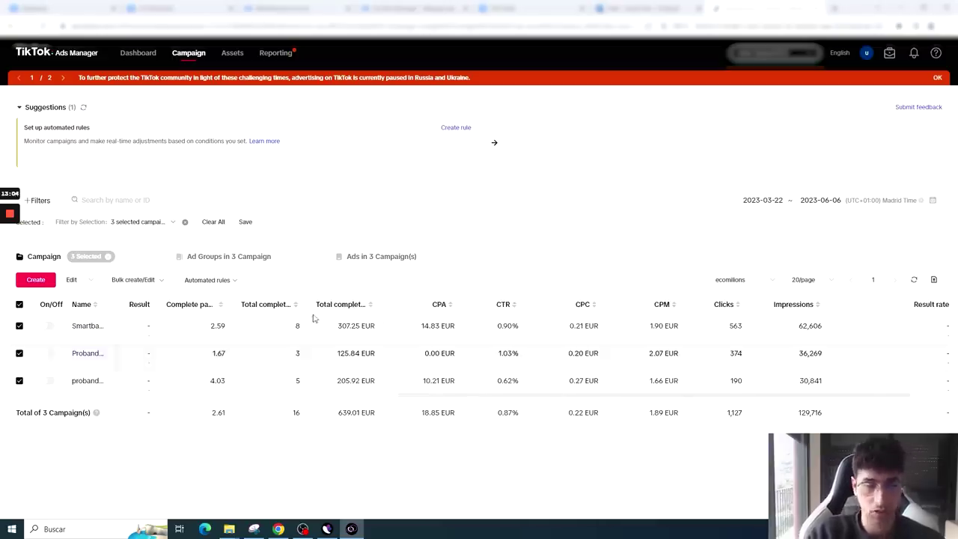
scroll(539, 399, "right", 1)
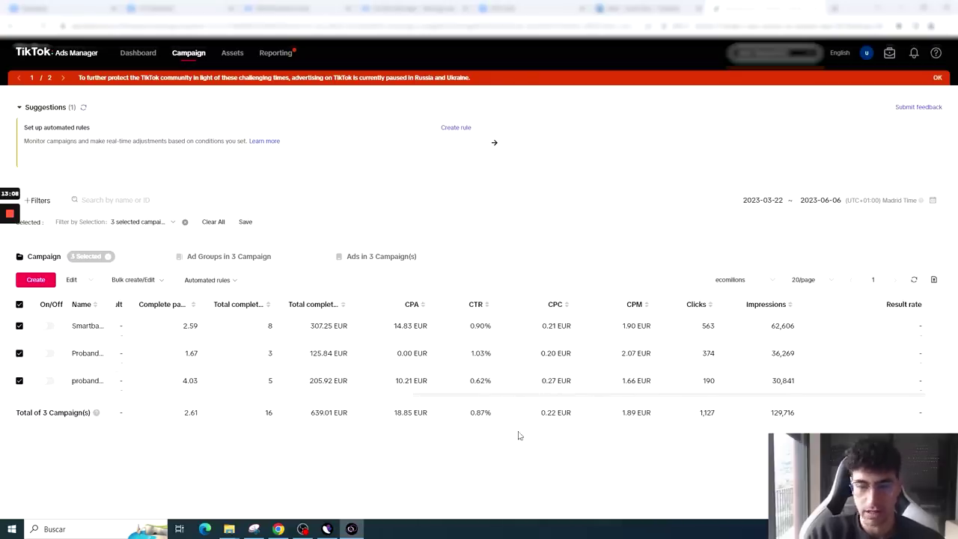
scroll(523, 399, "left", 1)
scroll(523, 400, "right", 1)
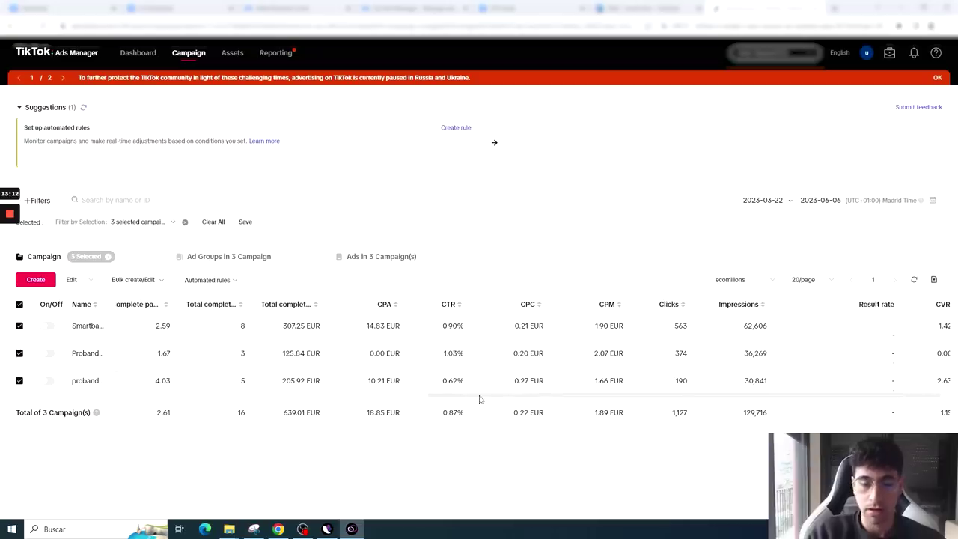
scroll(480, 398, "left", 1)
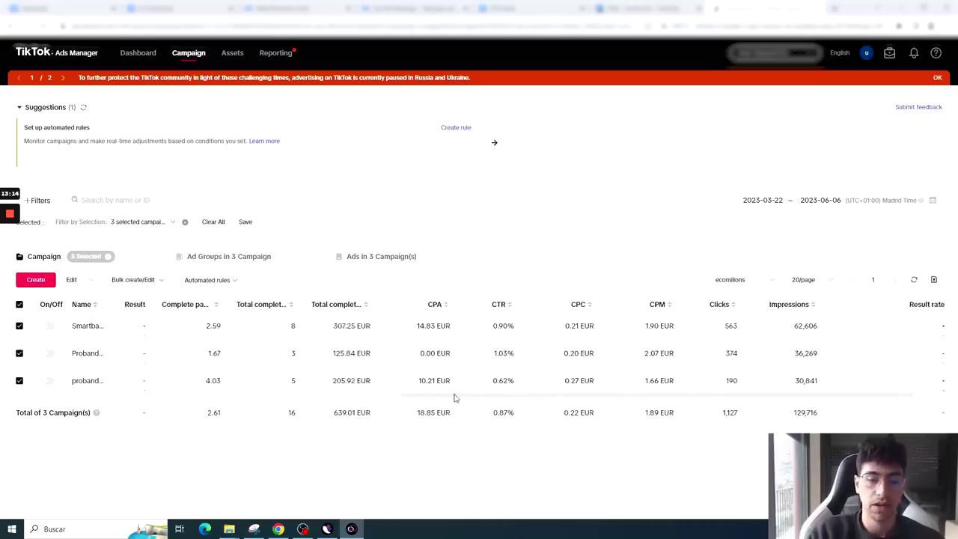
scroll(482, 398, "left", 5)
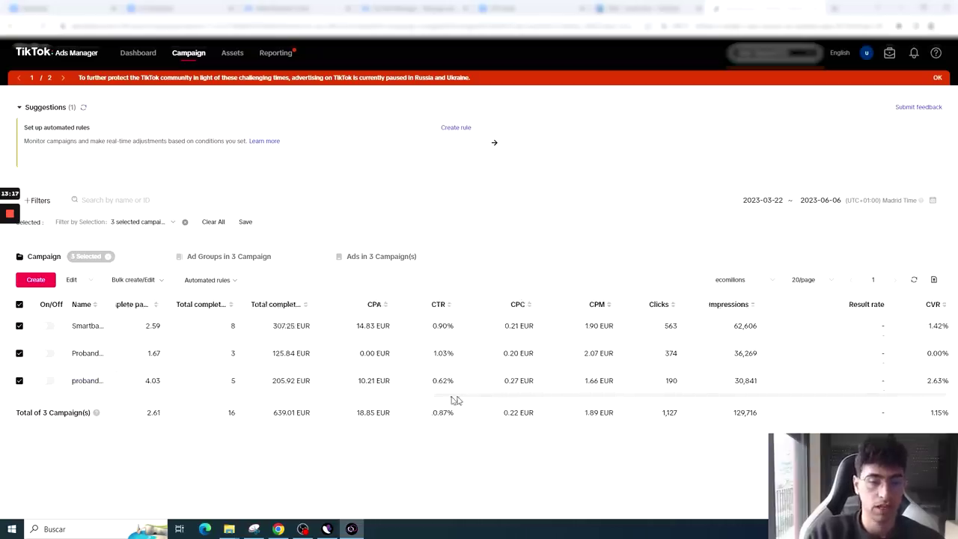
scroll(438, 400, "right", 5)
scroll(426, 400, "left", 3)
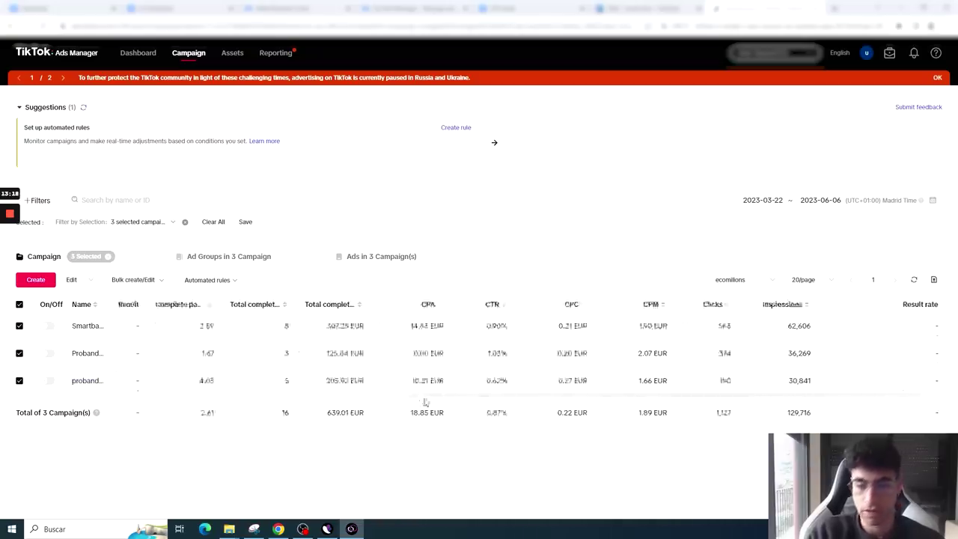
scroll(420, 400, "right", 1)
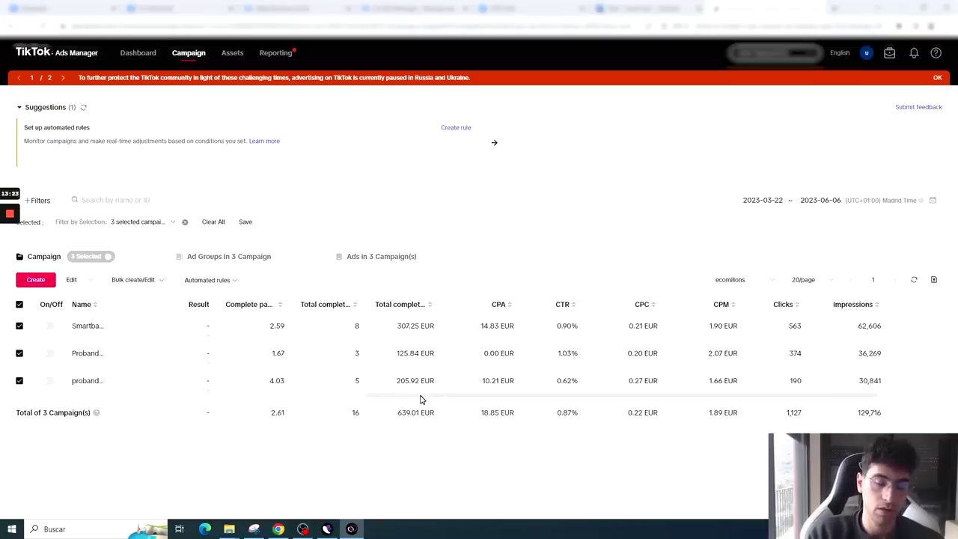
scroll(421, 399, "left", 3)
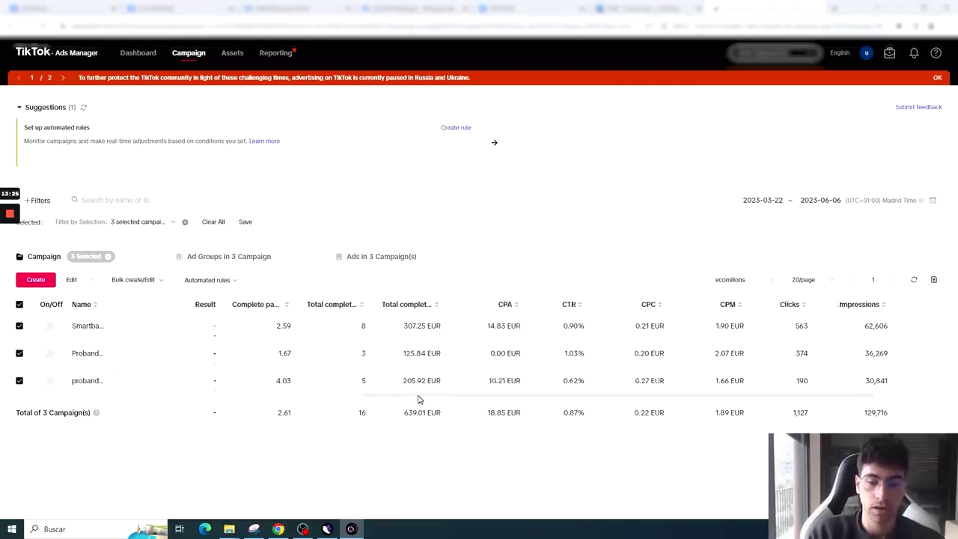
scroll(419, 401, "right", 3)
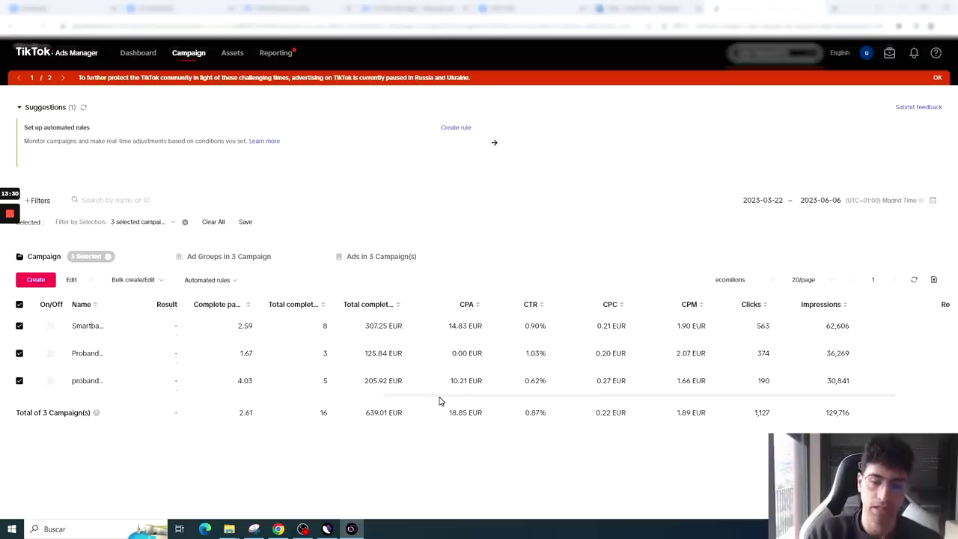
scroll(434, 400, "left", 3)
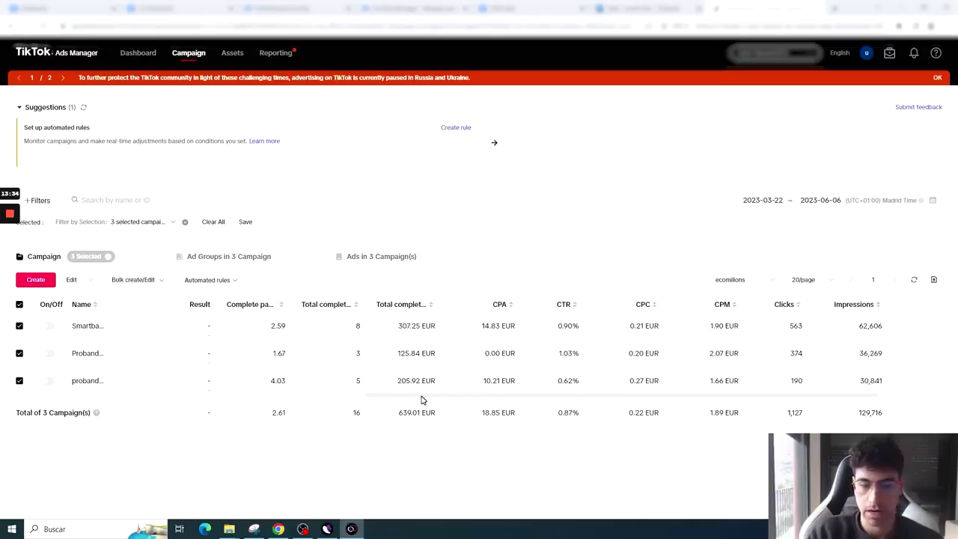
scroll(422, 401, "right", 6)
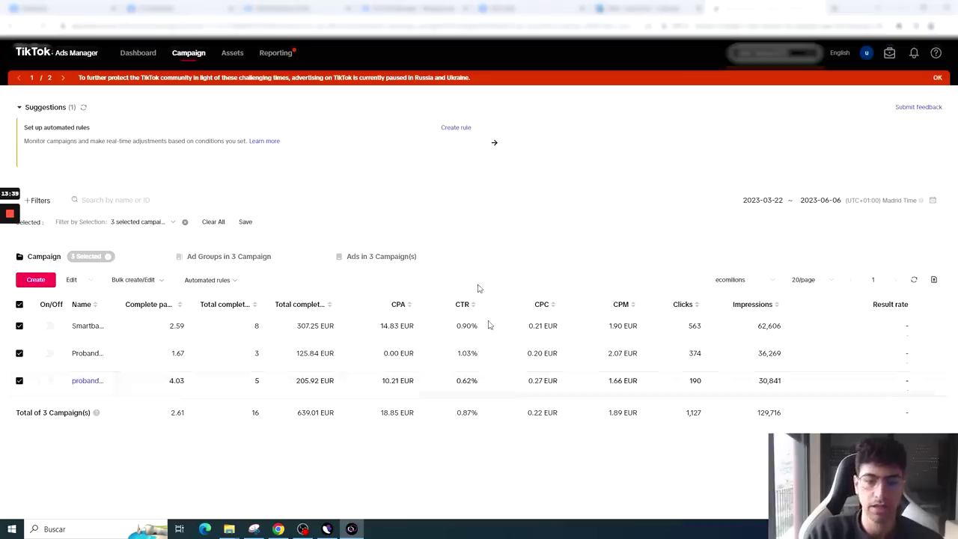
scroll(471, 402, "left", 2)
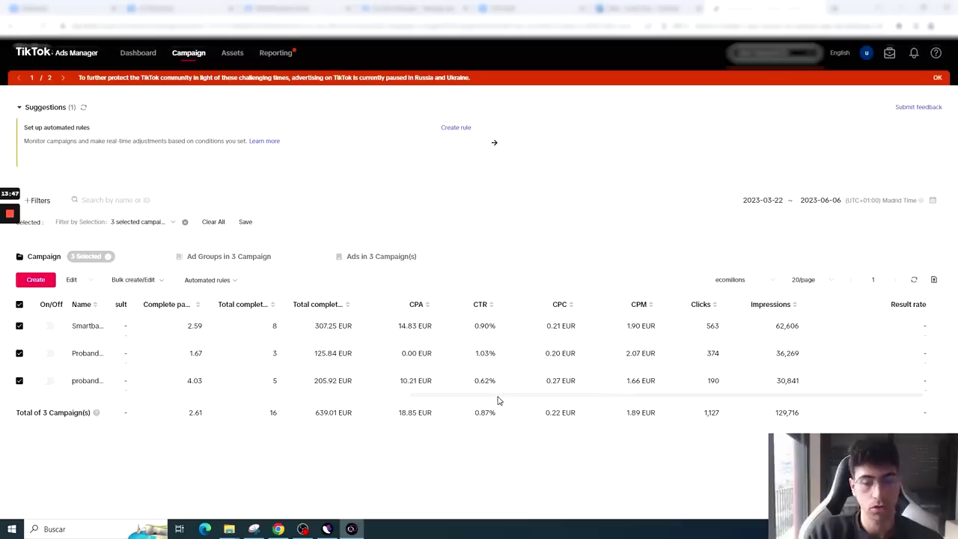
scroll(494, 401, "left", 2)
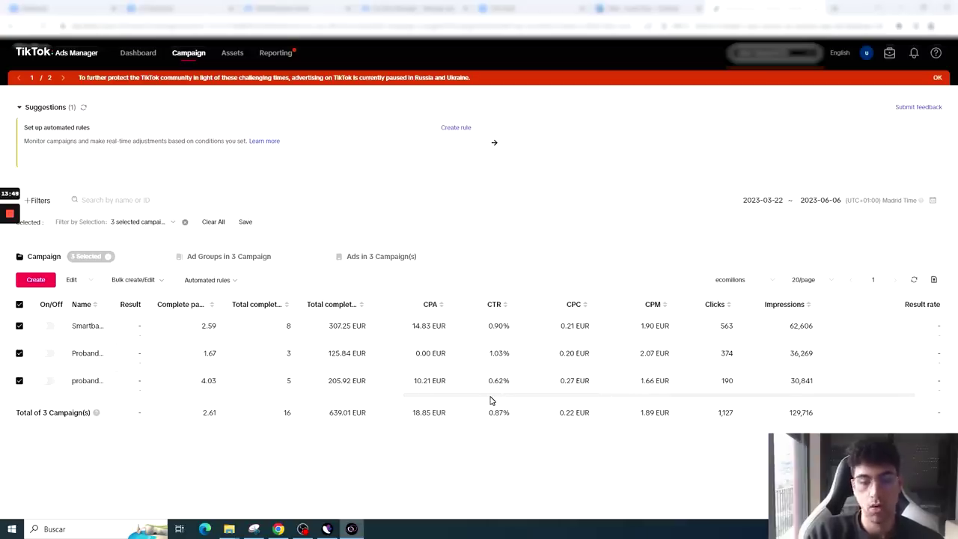
scroll(491, 400, "left", 3)
scroll(478, 400, "right", 1)
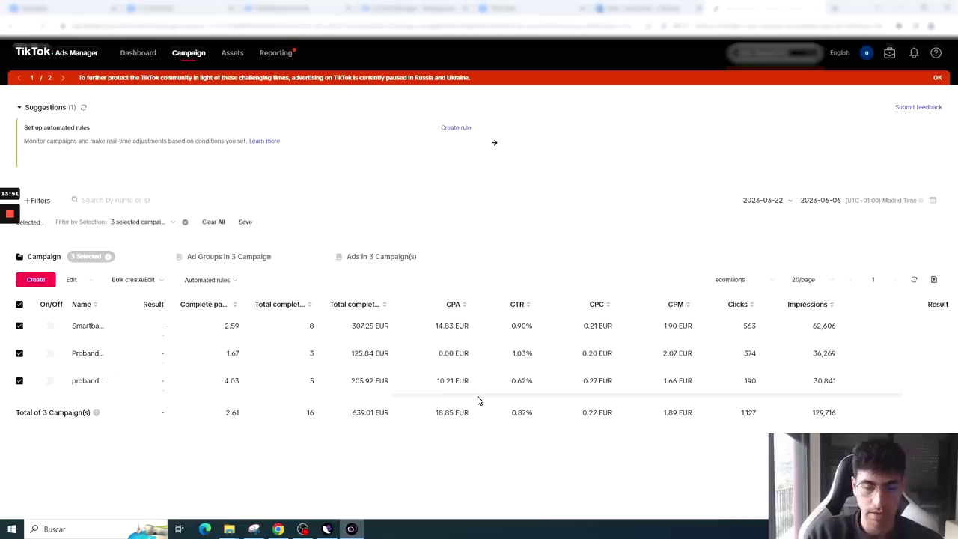
scroll(479, 403, "left", 2)
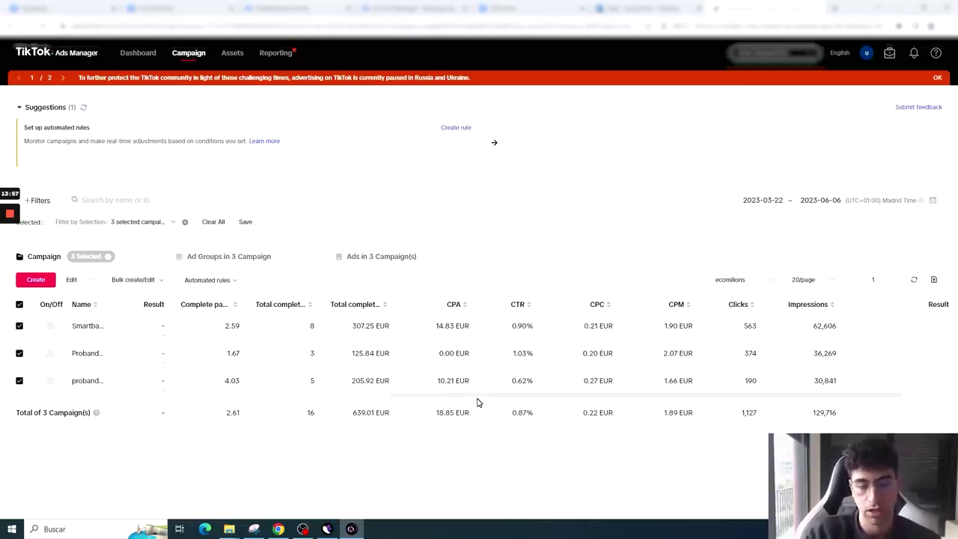
scroll(464, 401, "left", 3)
scroll(462, 402, "left", 1)
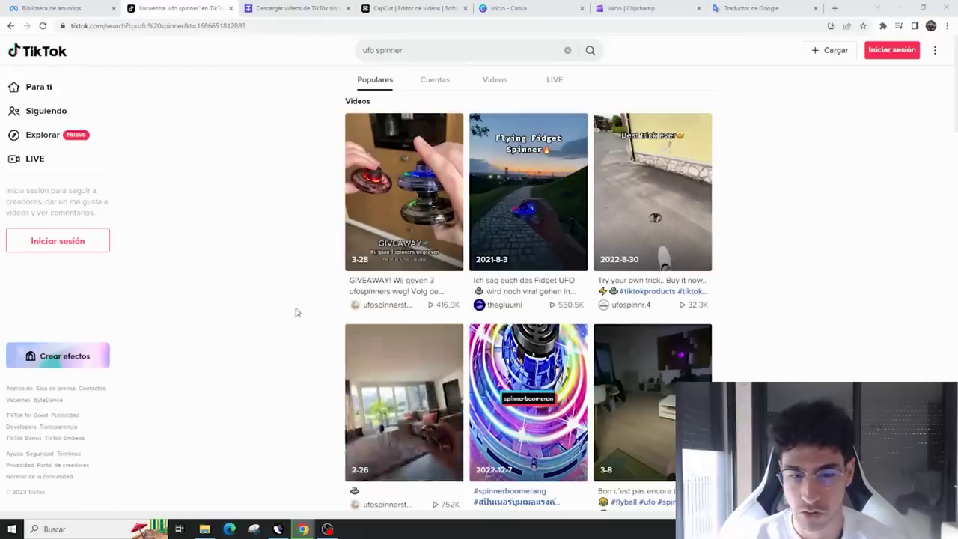
left_click(417, 50)
left_click_drag(419, 49, 310, 60)
left_click(291, 122)
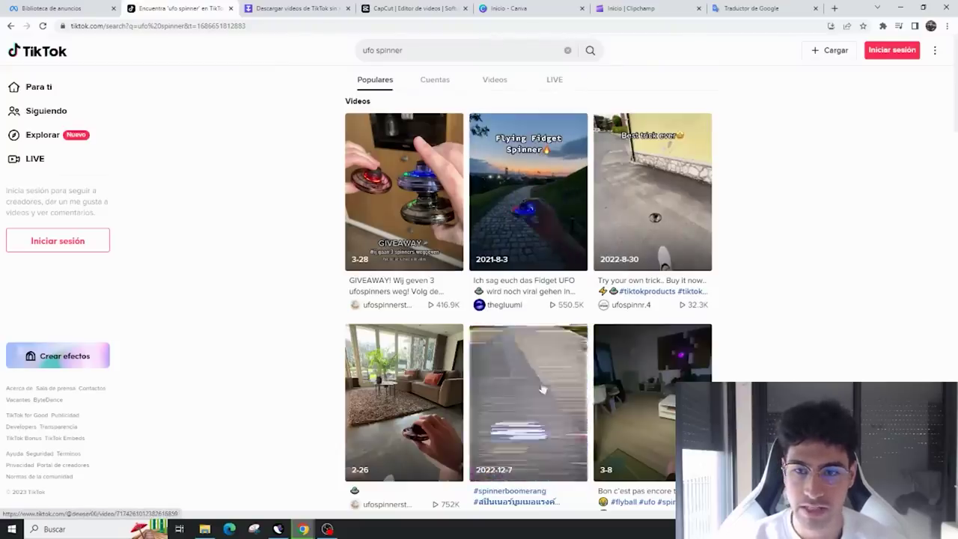
scroll(537, 387, "down", 1)
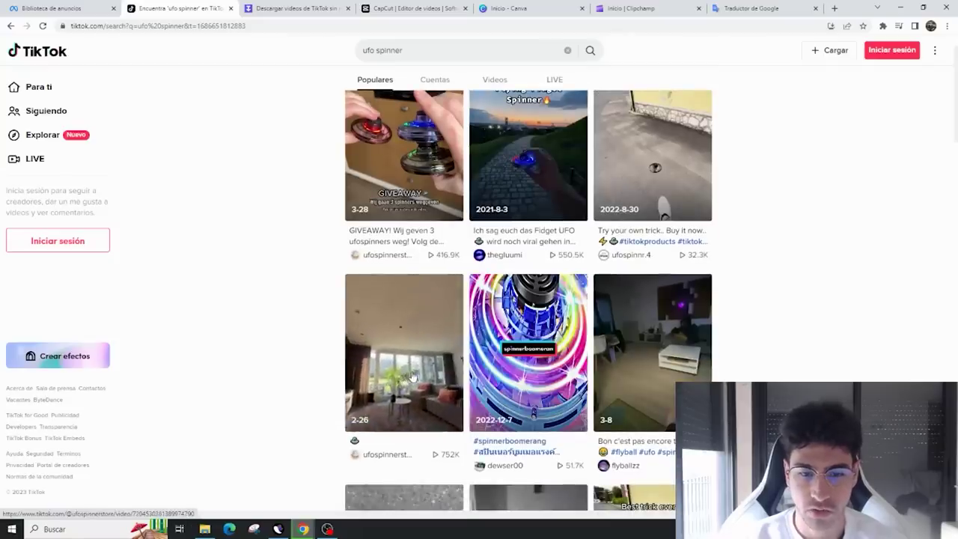
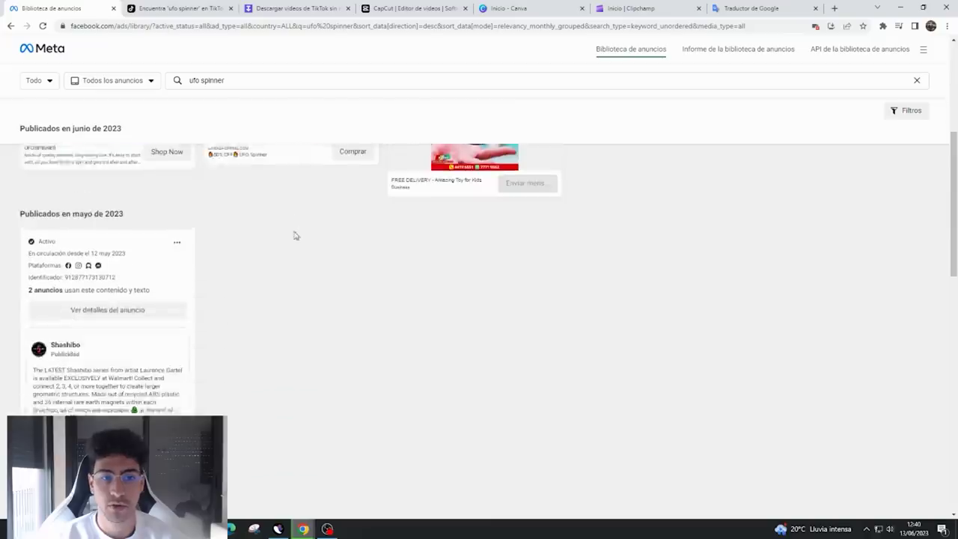
scroll(295, 269, "down", 8)
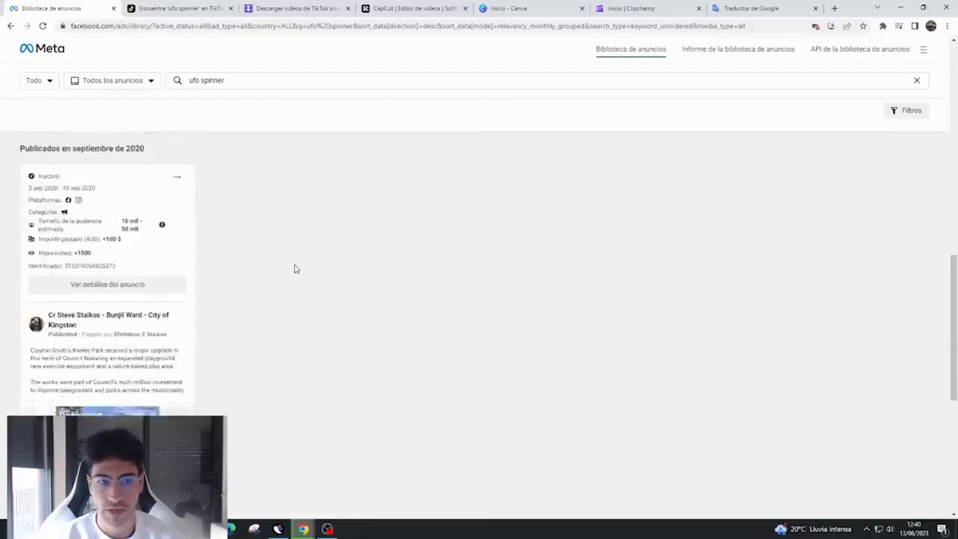
- Delete 'spinner' from the ad search, leaving just 'ufo'
scroll(294, 345, "up", 12)
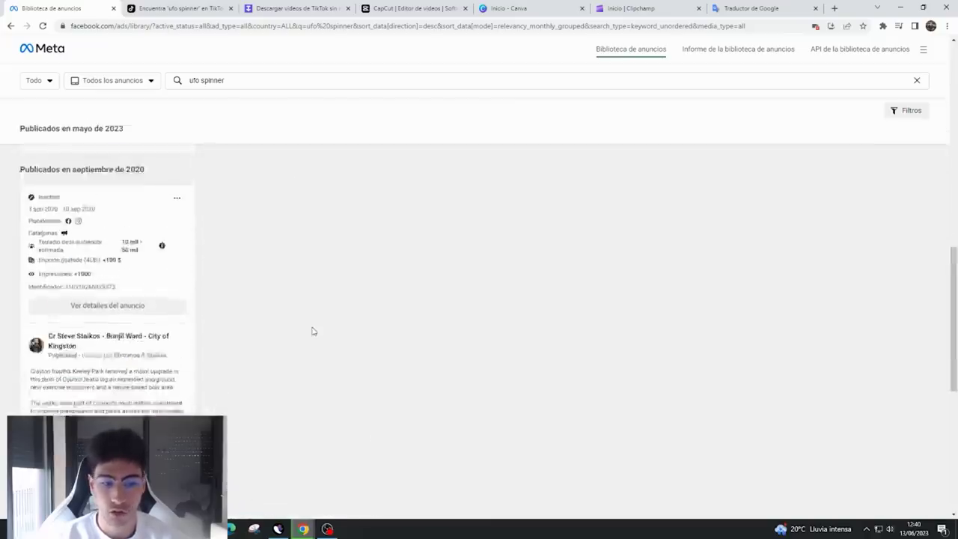
left_click(210, 81)
double_click(211, 81)
key("BackSpace")
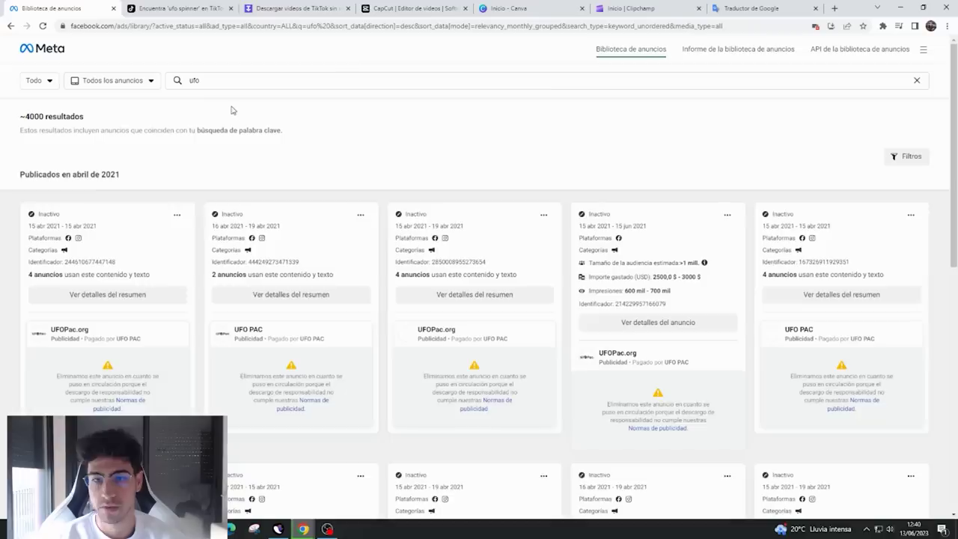
- Add 'TOY' to the query and search for 'ufo TOY' ads
scroll(286, 197, "down", 3)
scroll(355, 331, "down", 10)
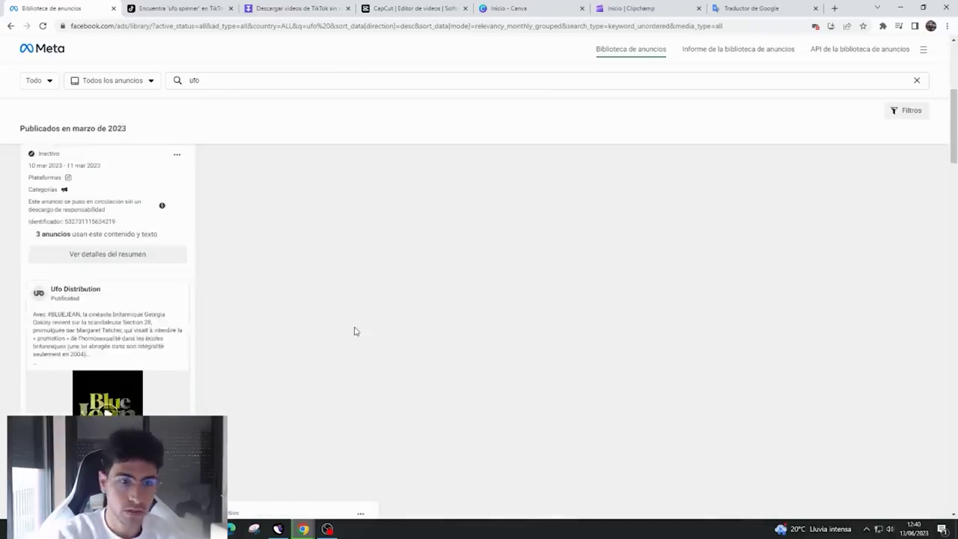
scroll(858, 395, "down", 10)
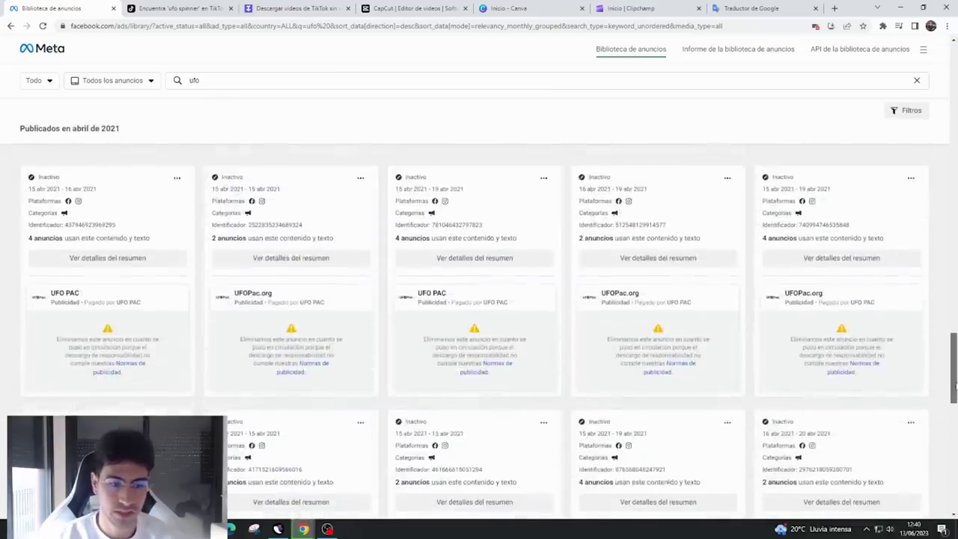
scroll(955, 385, "down", 5)
left_click_drag(954, 389, 909, 73)
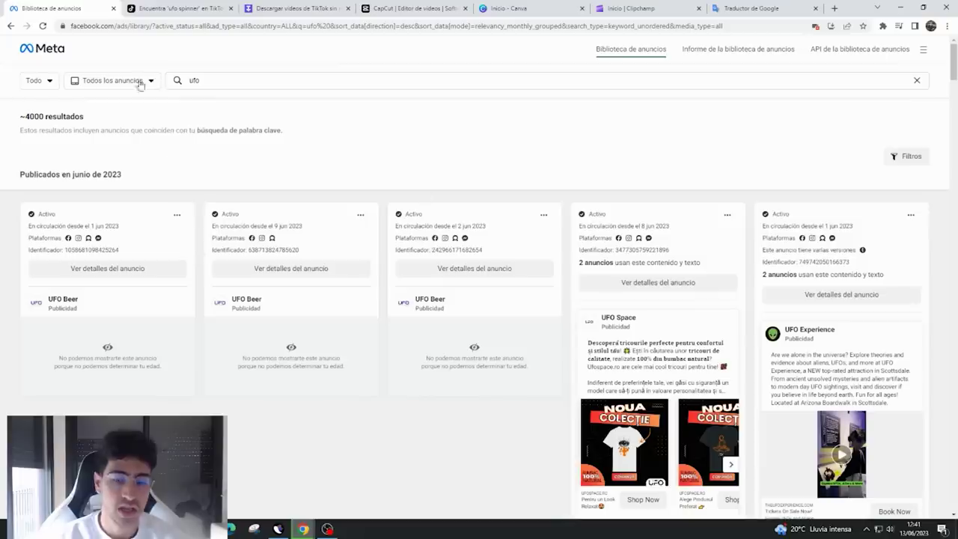
left_click(245, 83)
type("TOY")
key("Return")
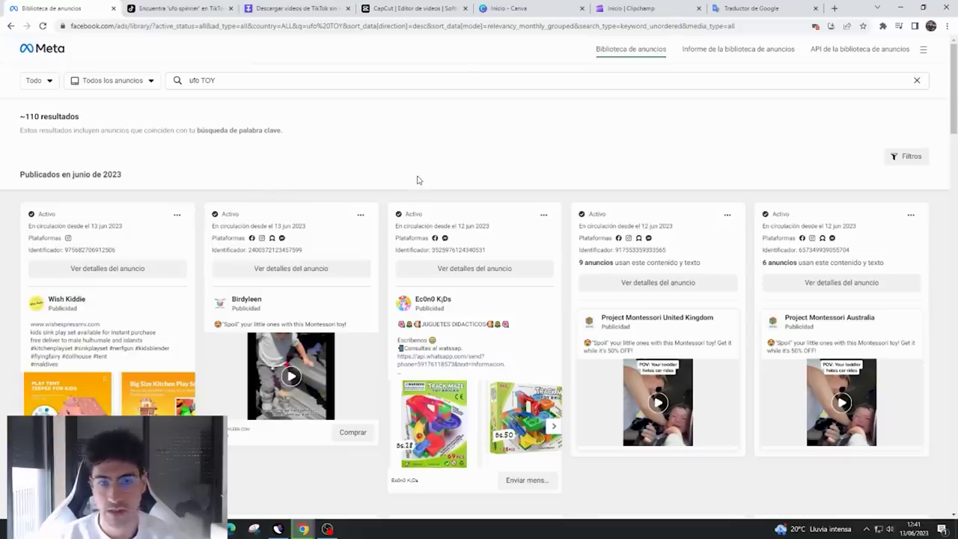
- Scroll through the TikTok 'ufo spinner' video results
left_click(183, 9)
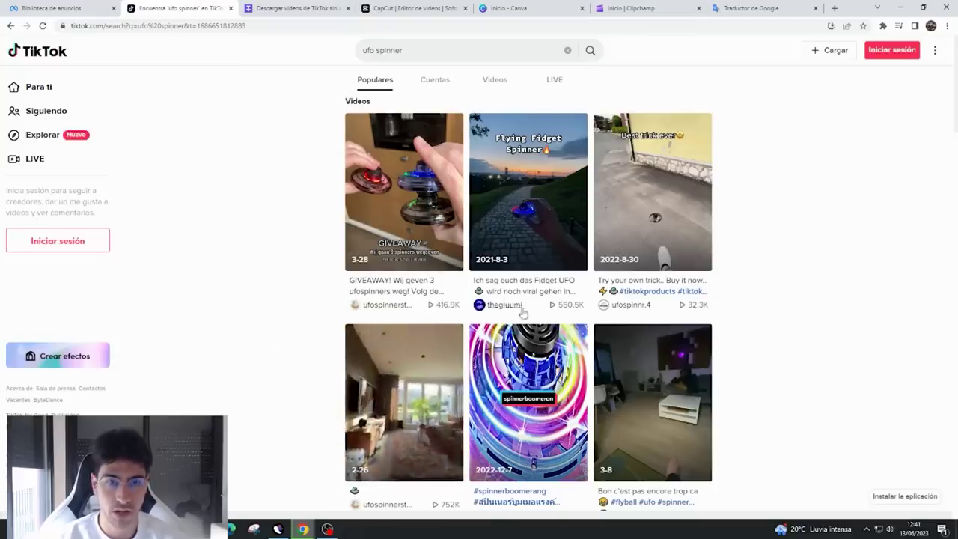
scroll(456, 338, "down", 2)
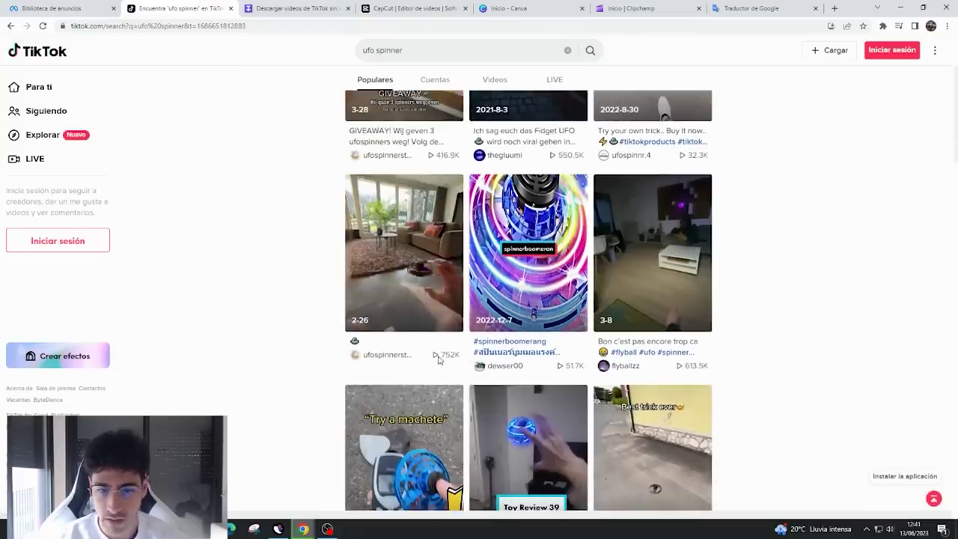
scroll(438, 360, "down", 1)
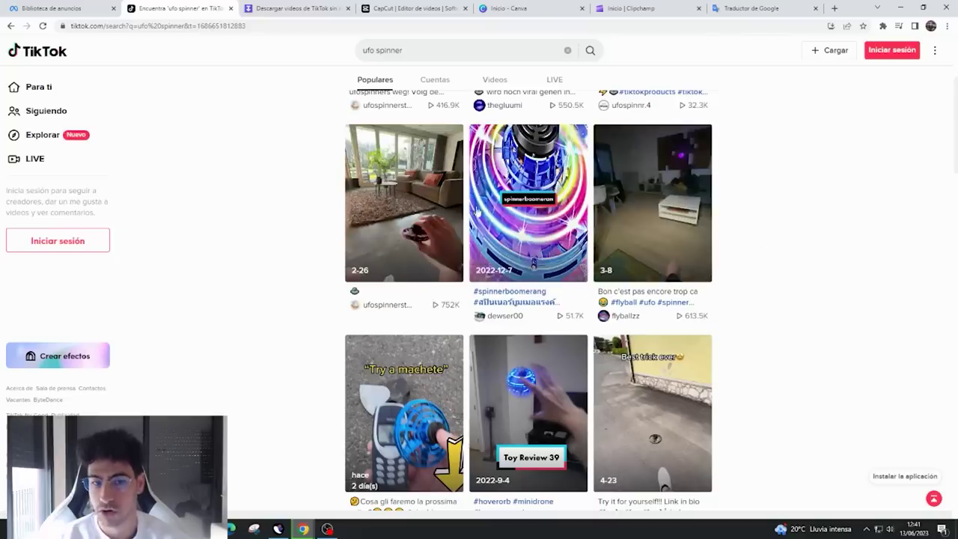
scroll(374, 259, "down", 1)
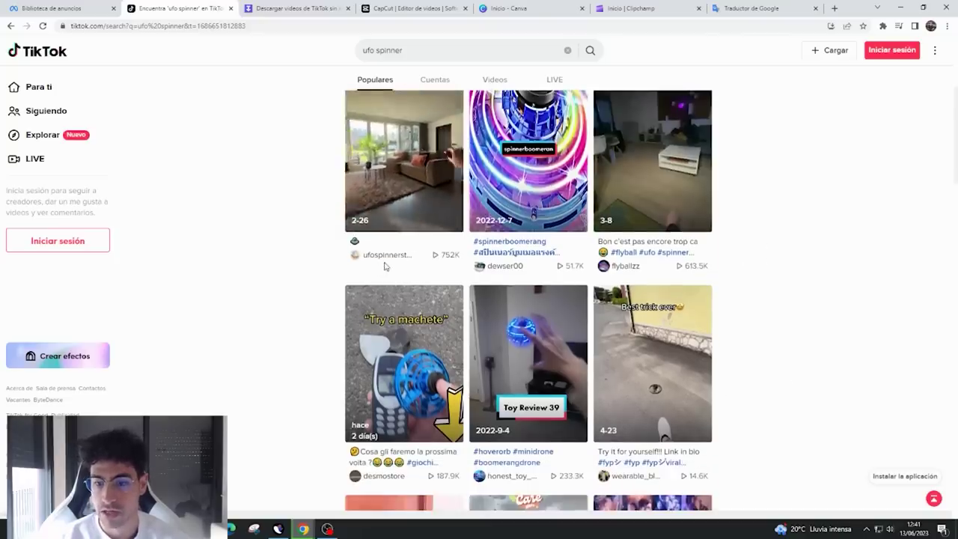
scroll(384, 266, "down", 7)
scroll(380, 279, "up", 4)
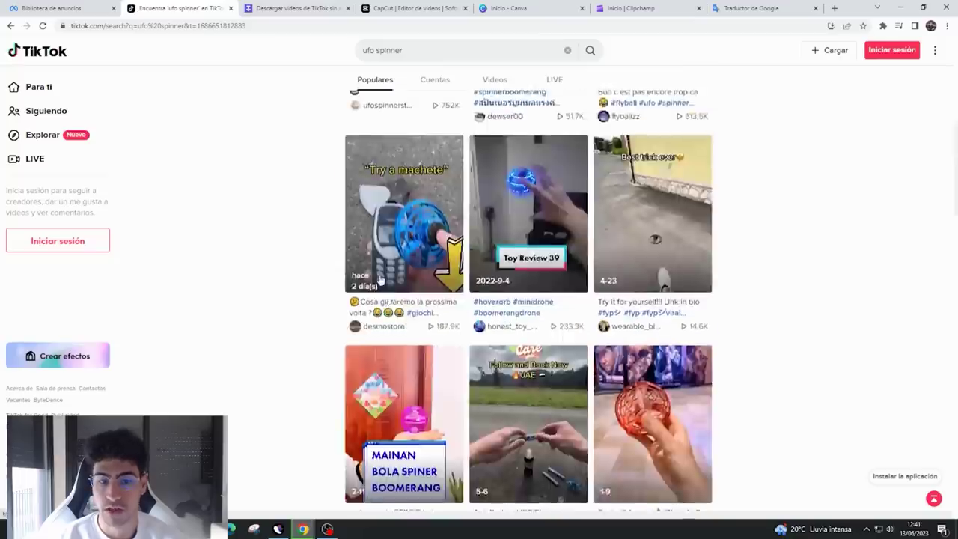
scroll(380, 280, "up", 5)
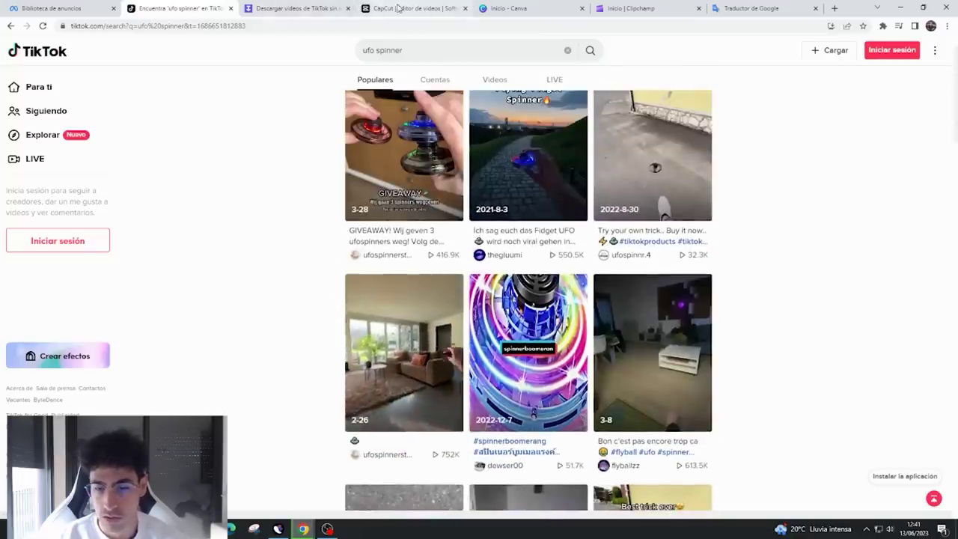
- Glance back at the 'ufo TOY' ads, then return to the TikTok results
left_click(52, 8)
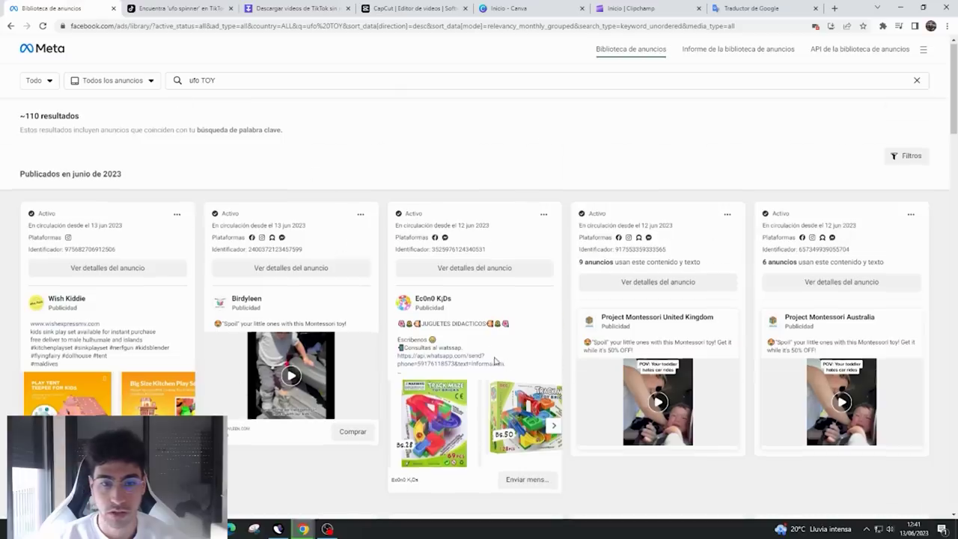
scroll(494, 362, "down", 15)
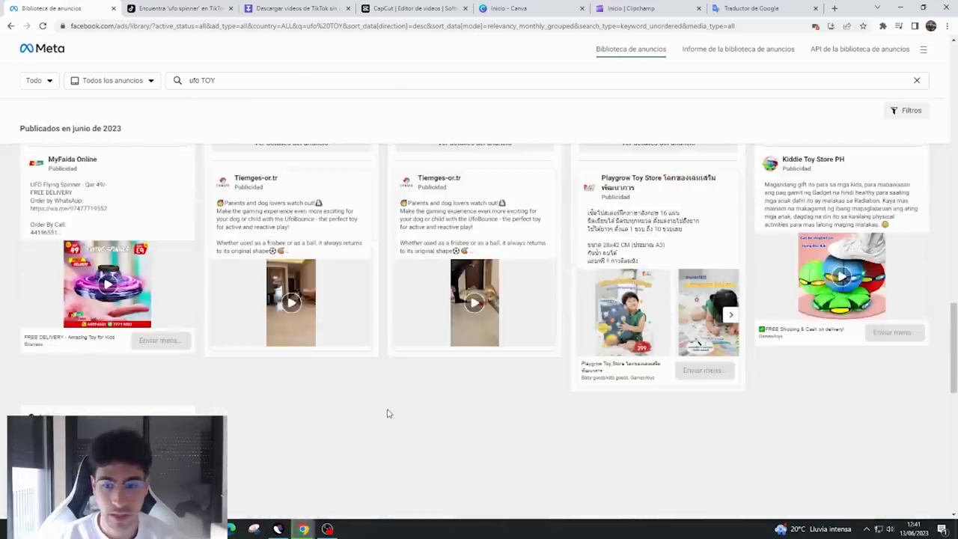
scroll(389, 413, "up", 20)
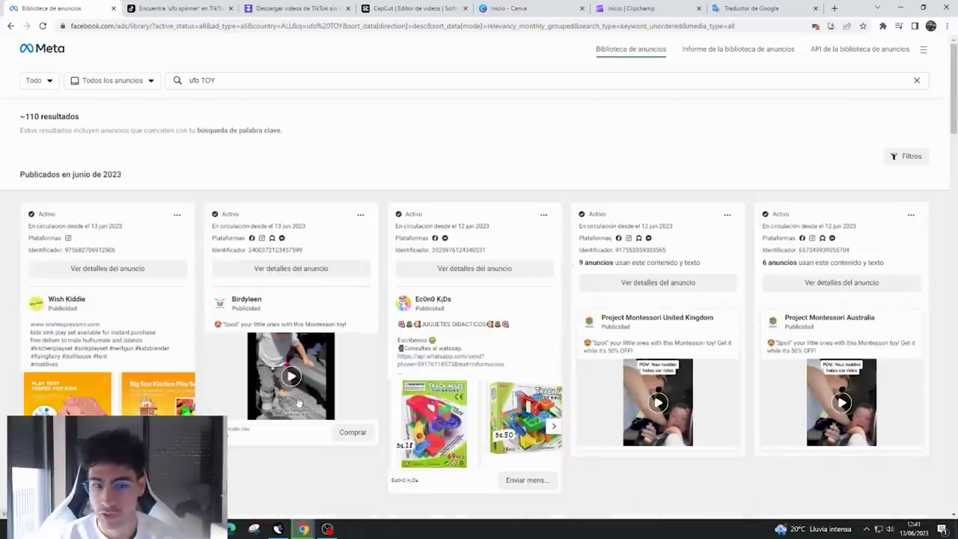
left_click(159, 10)
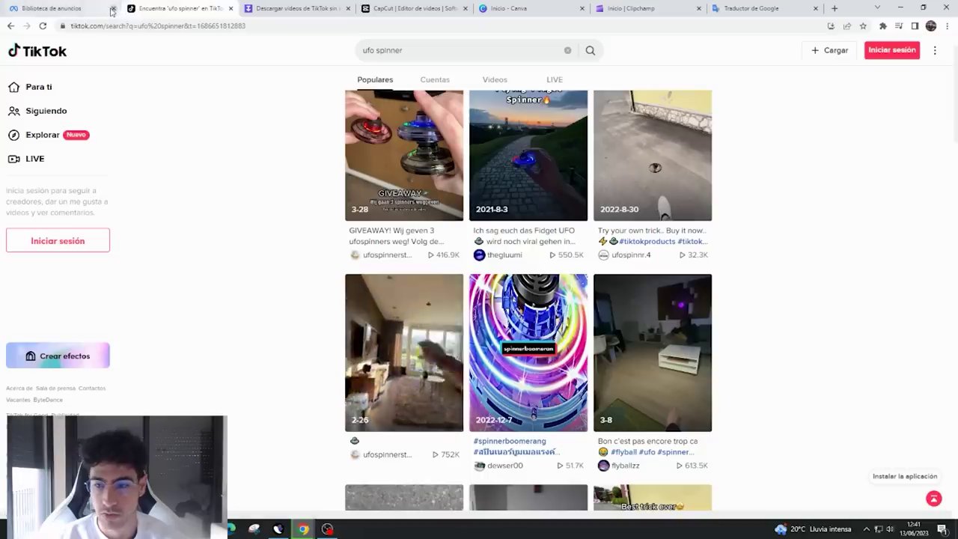
- Close the 'Biblioteca de anuncios' tab and browse the spinner clips with 752K to 416.9K views
left_click(112, 9)
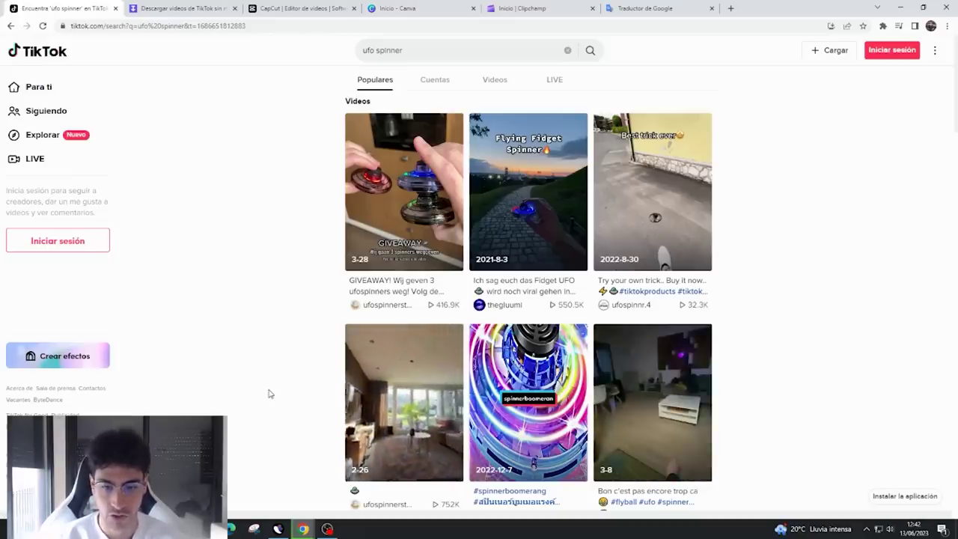
scroll(414, 381, "down", 1)
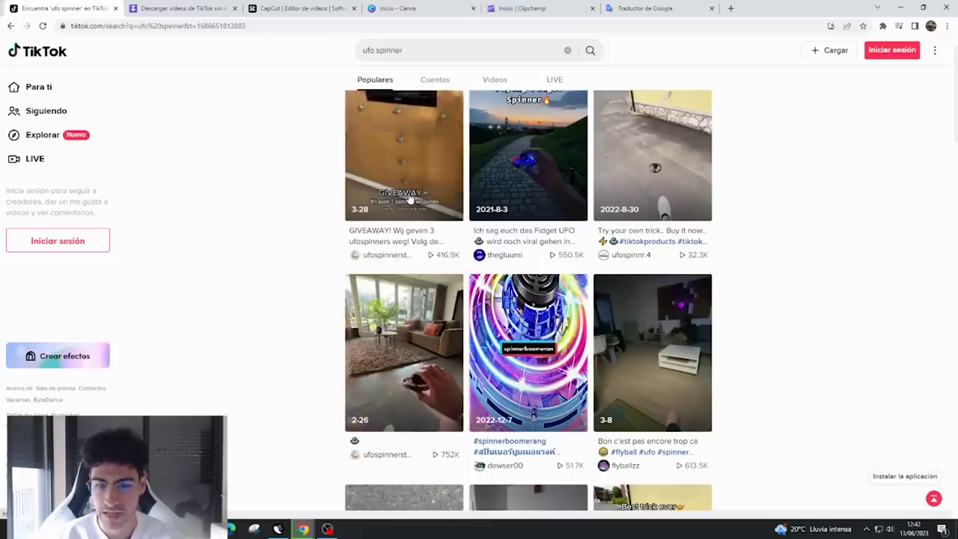
scroll(410, 198, "up", 1)
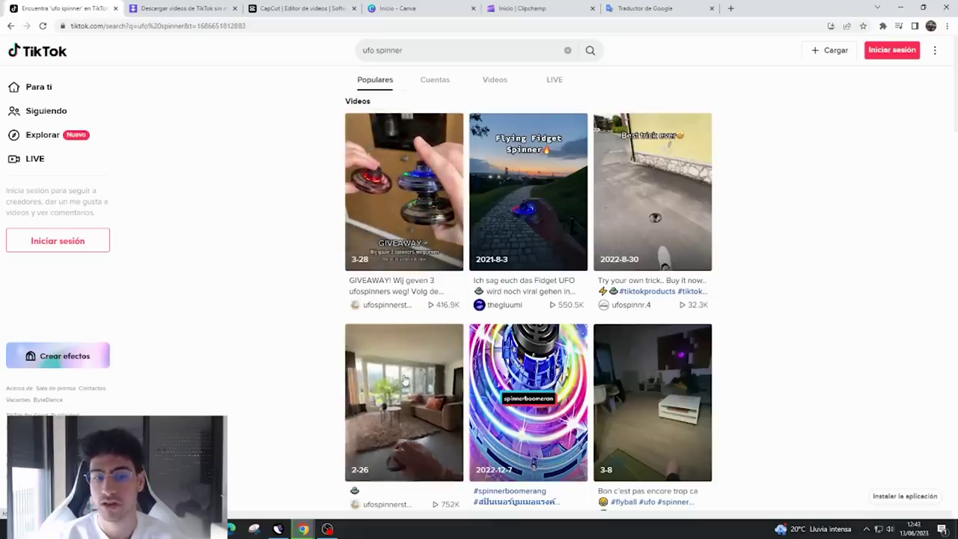
scroll(403, 374, "down", 1)
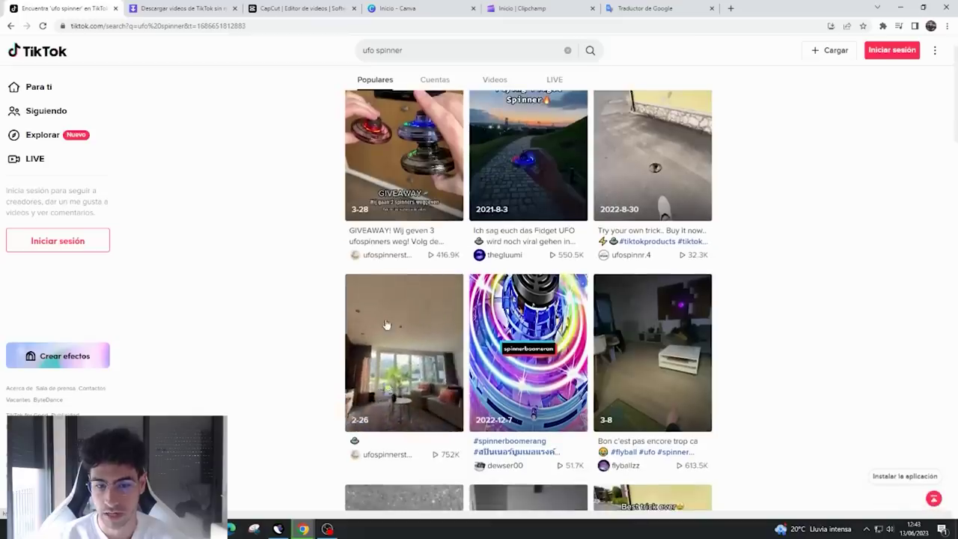
scroll(387, 324, "down", 2)
scroll(396, 337, "down", 4)
scroll(456, 365, "up", 7)
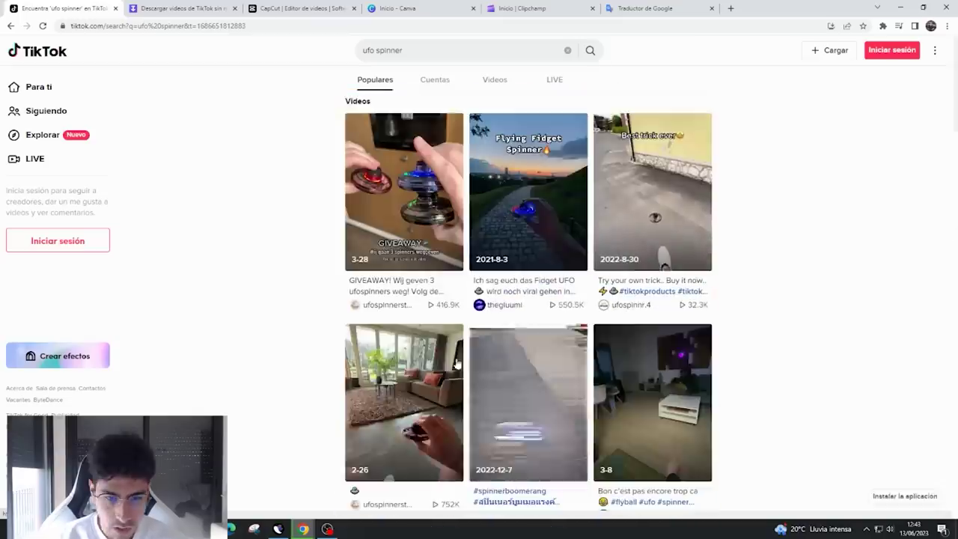
scroll(419, 359, "down", 2)
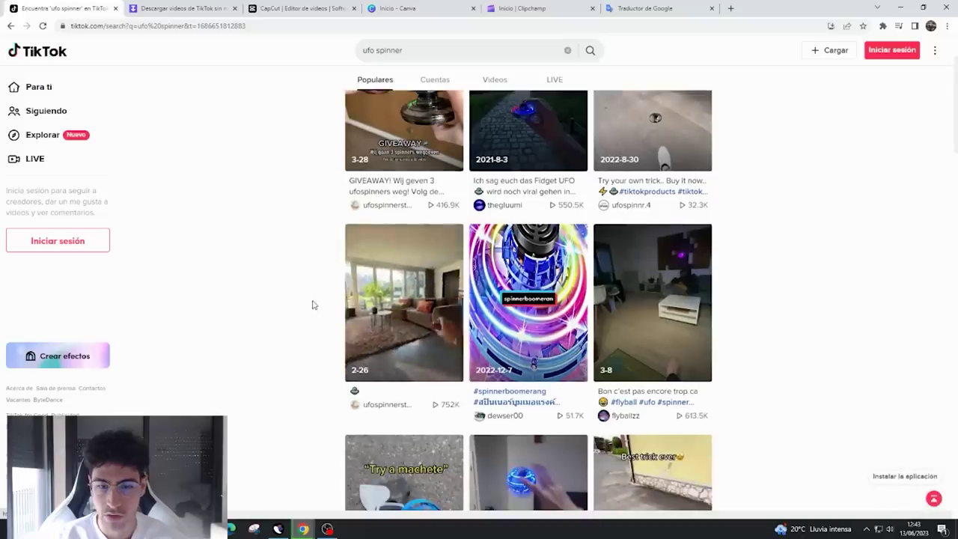
- Browse the TikTok results briefly, then switch to the CapCut editor tab with Ctrl+3
scroll(352, 322, "up", 2)
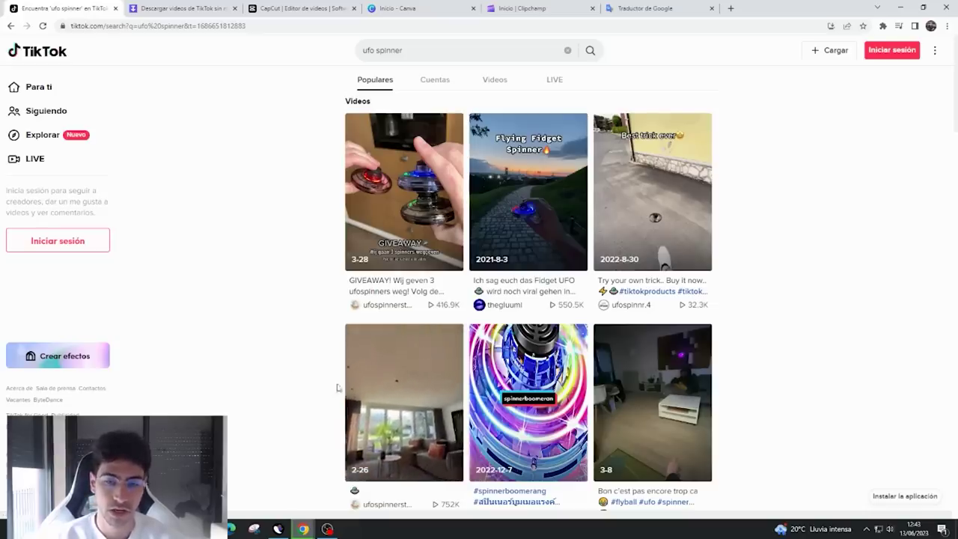
scroll(466, 418, "down", 1)
scroll(419, 374, "up", 1)
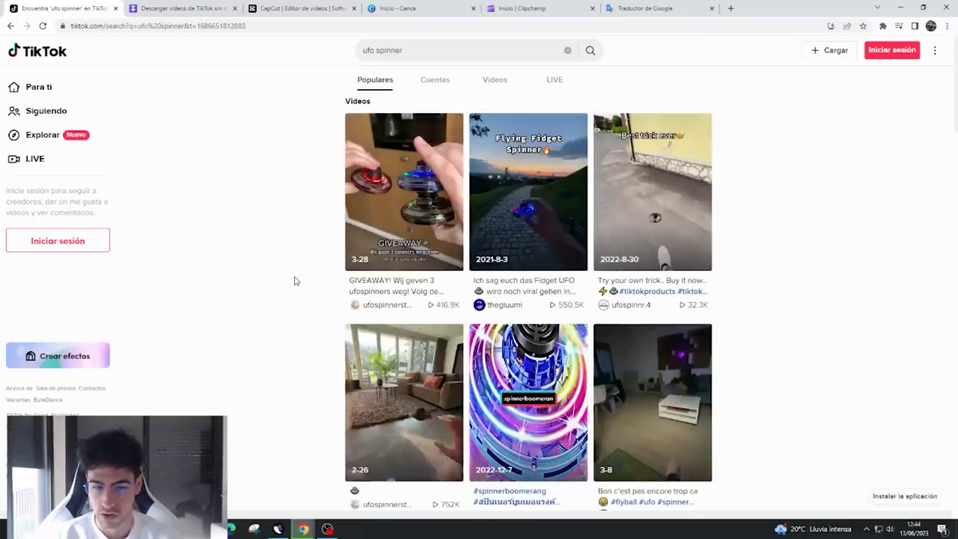
key("ctrl+3")
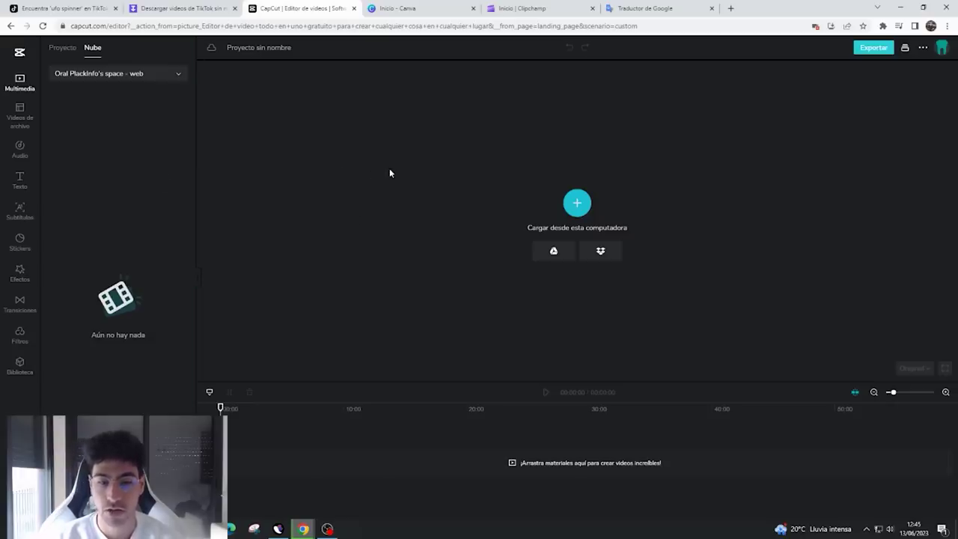
left_click(390, 8)
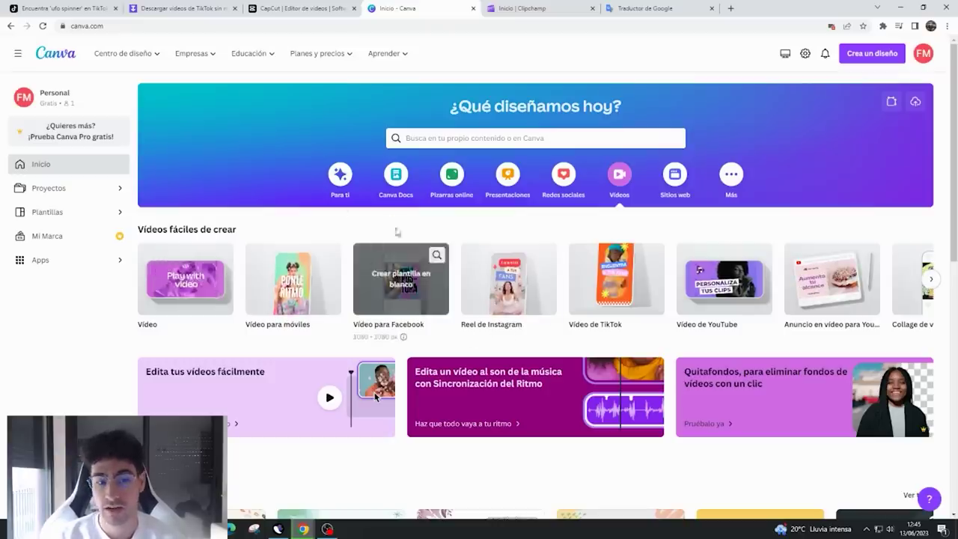
scroll(375, 303, "down", 5)
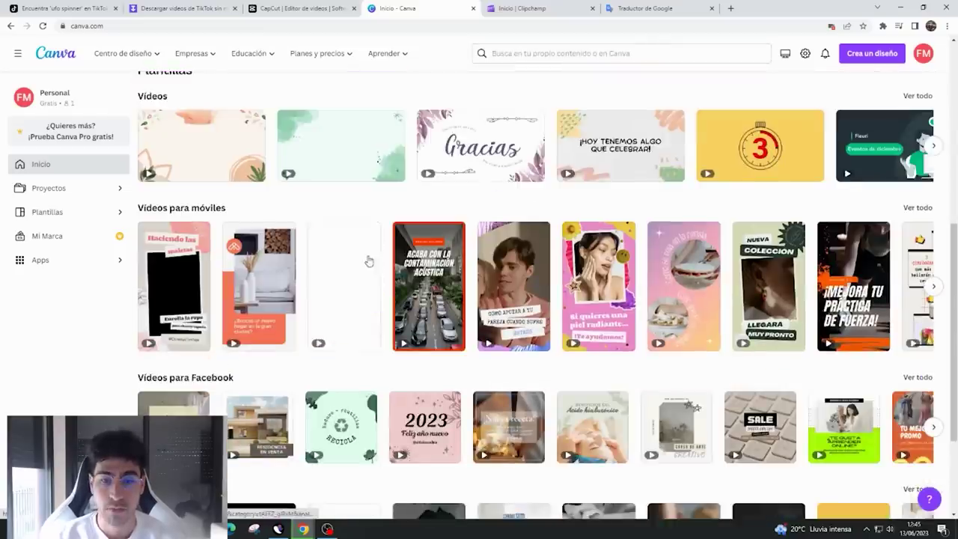
scroll(367, 258, "down", 2)
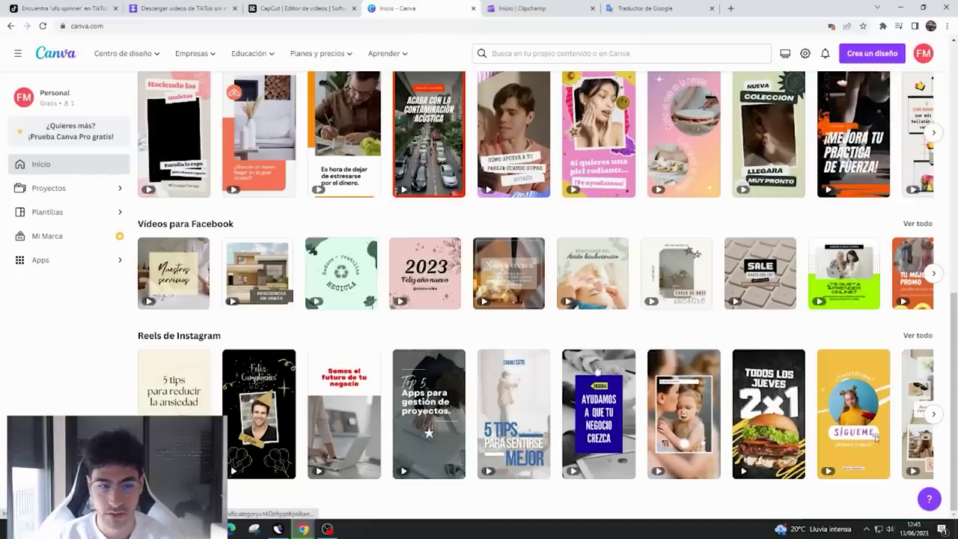
scroll(581, 441, "up", 4)
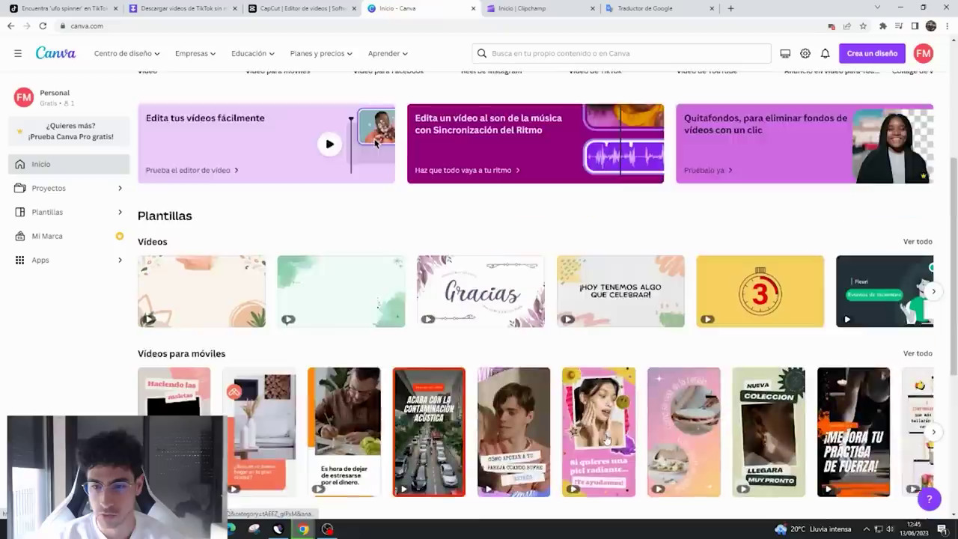
scroll(524, 419, "down", 2)
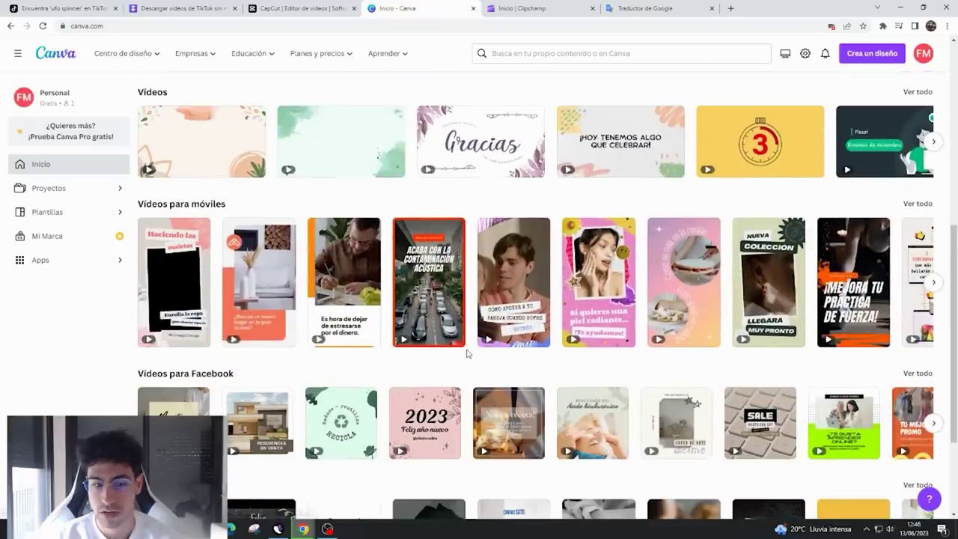
scroll(527, 349, "up", 2)
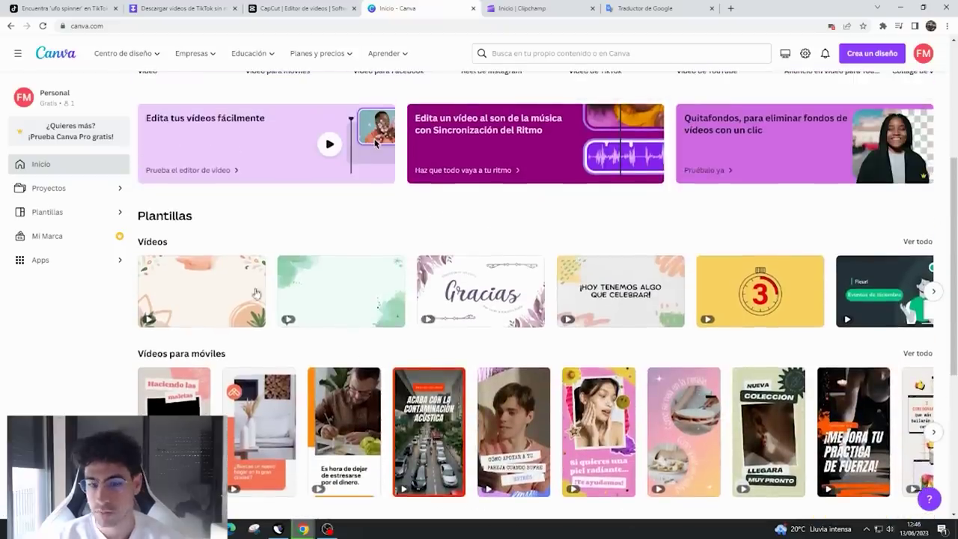
scroll(382, 329, "up", 3)
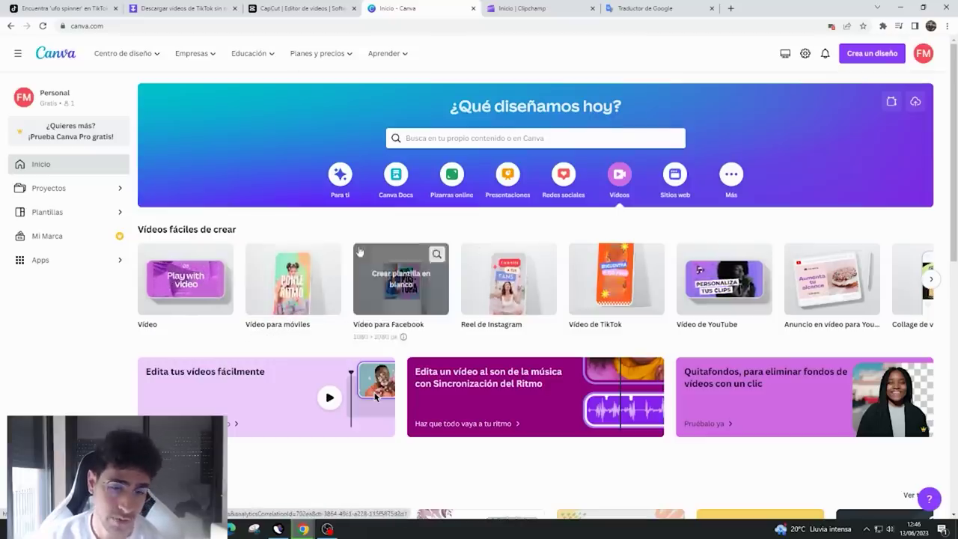
- Move from the Canva tab to the neighbouring browser tab with Ctrl+Tab
key("ctrl+Tab")
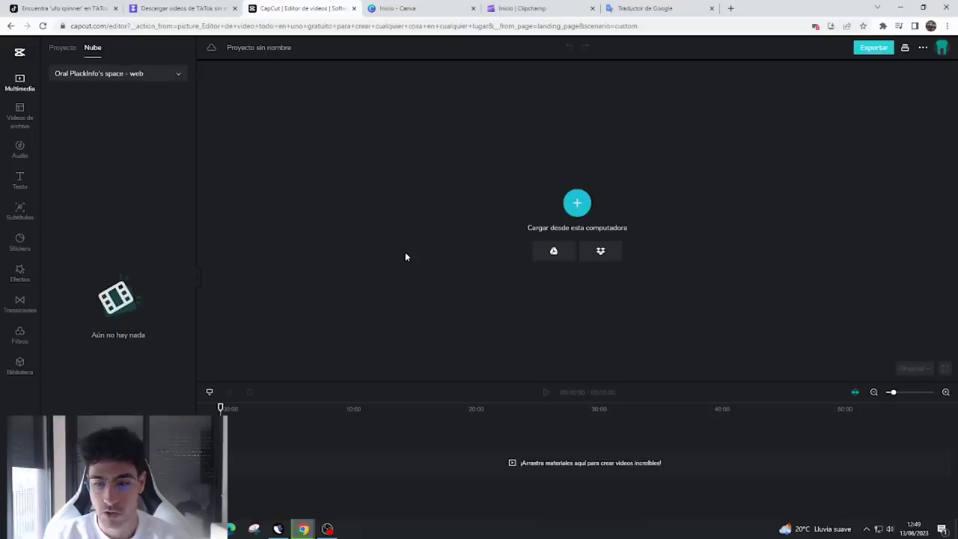
- Jump back to the TikTok 'ufo spinner' results tab with Ctrl+1
key("ctrl+1")
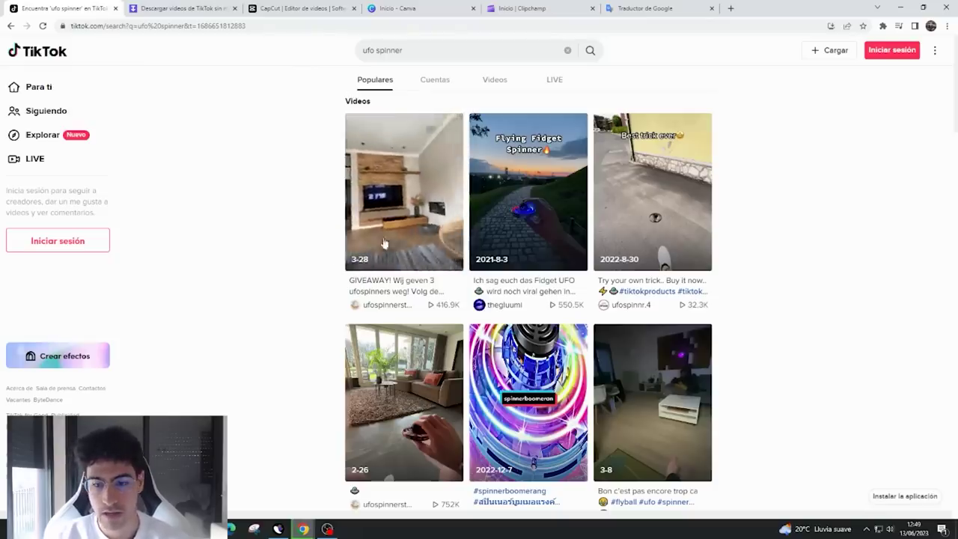
- Copy the link of the ufospinnerstore GIVEAWAY video and switch to the ssstik.io tab
scroll(662, 361, "down", 1)
scroll(662, 361, "down", 5)
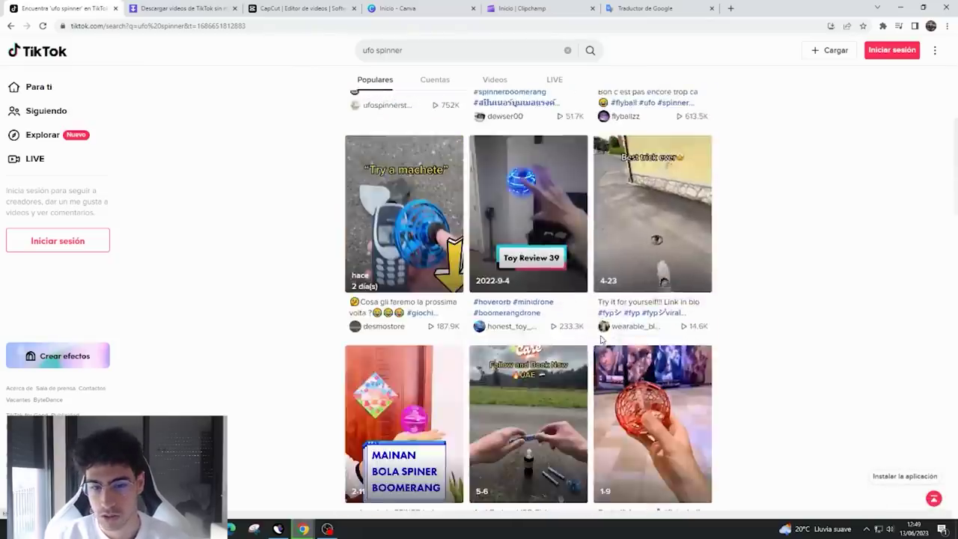
scroll(603, 341, "up", 5)
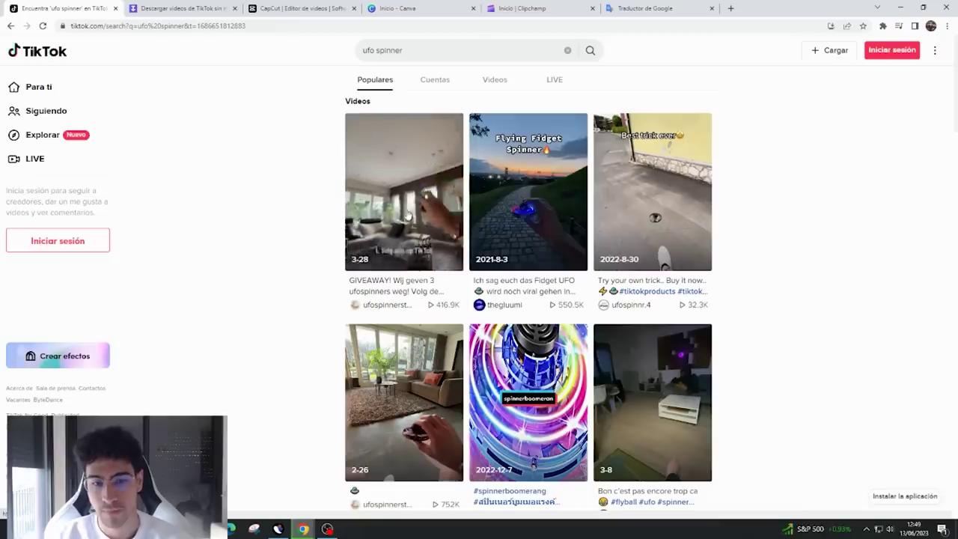
left_click(387, 288)
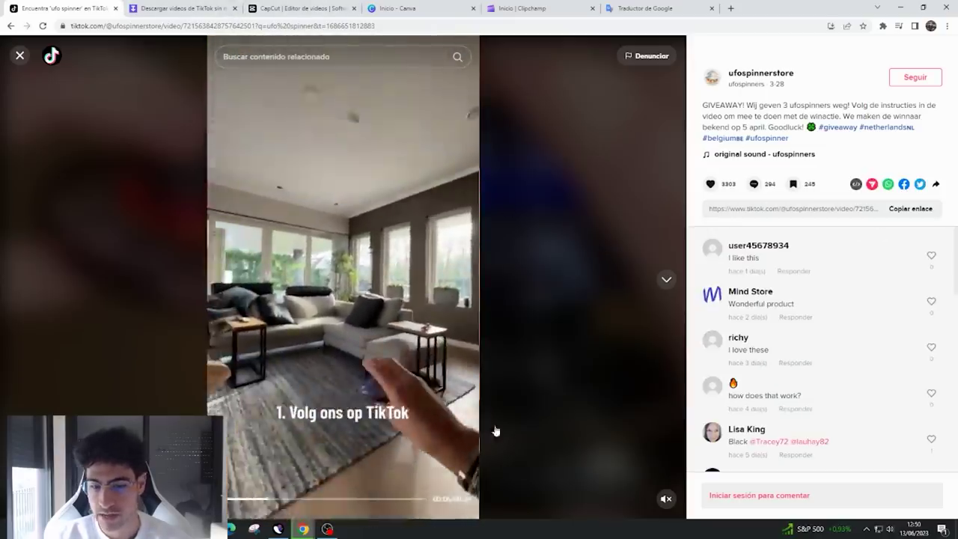
left_click(911, 209)
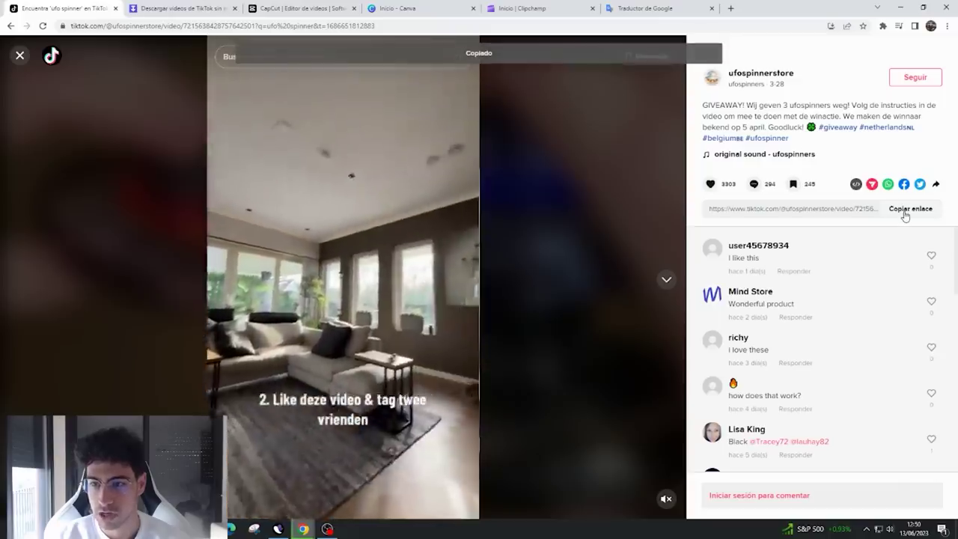
left_click(212, 6)
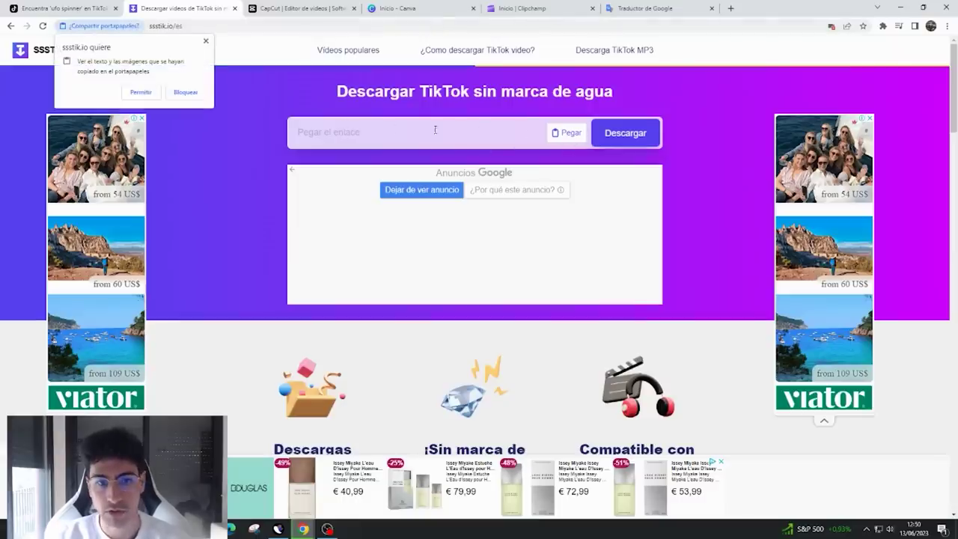
- Paste the GIVEAWAY link into SSSTik, save the watermark-free video, and return to TikTok
left_click(206, 42)
right_click(385, 133)
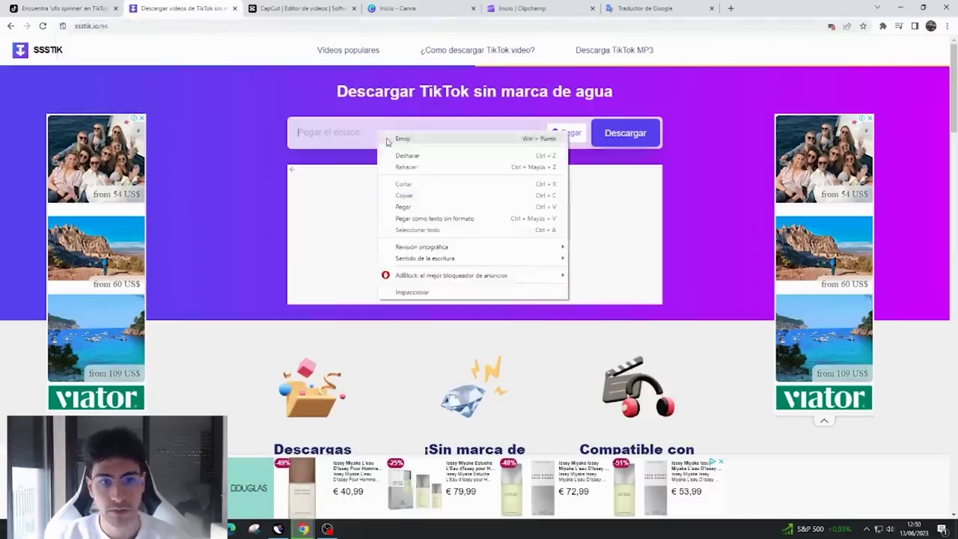
left_click(422, 205)
left_click(629, 139)
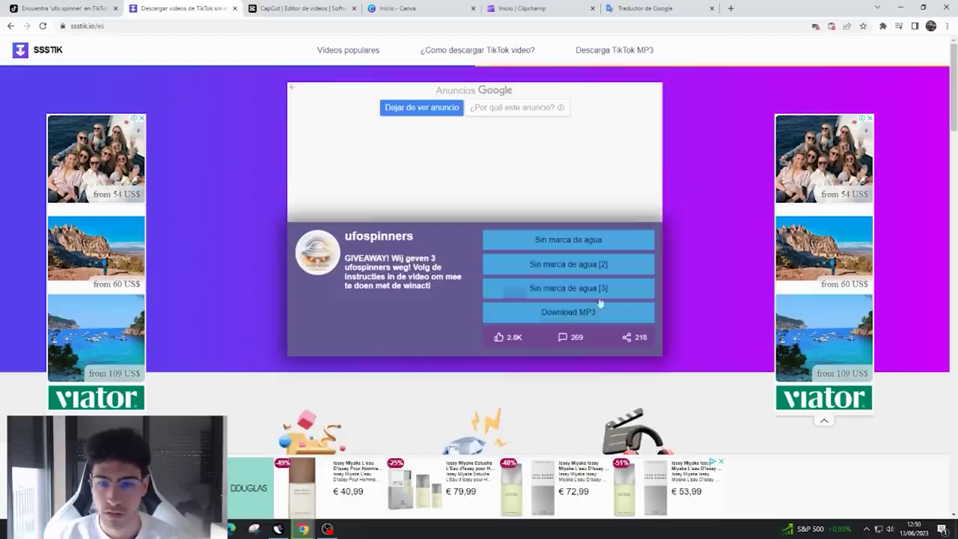
left_click(552, 292)
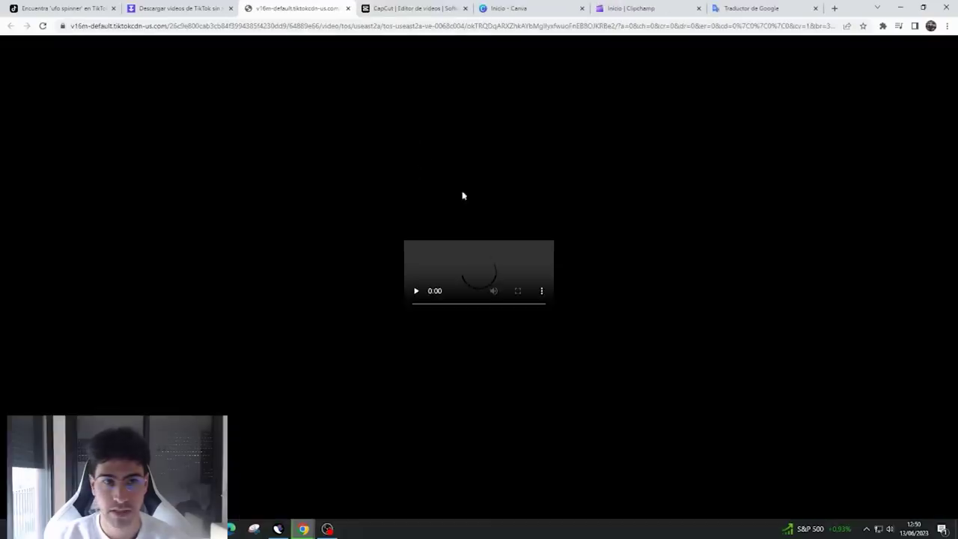
left_click(602, 495)
left_click(550, 447)
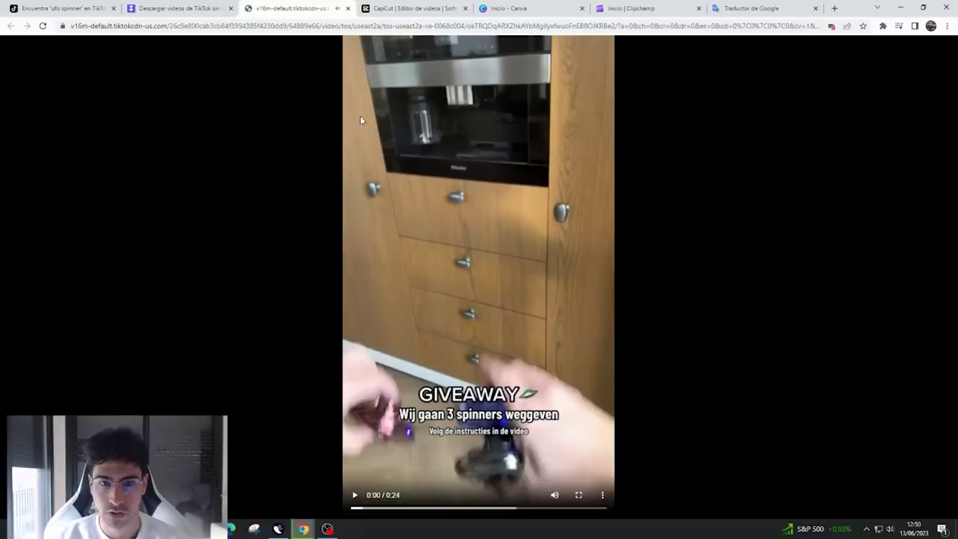
left_click(348, 8)
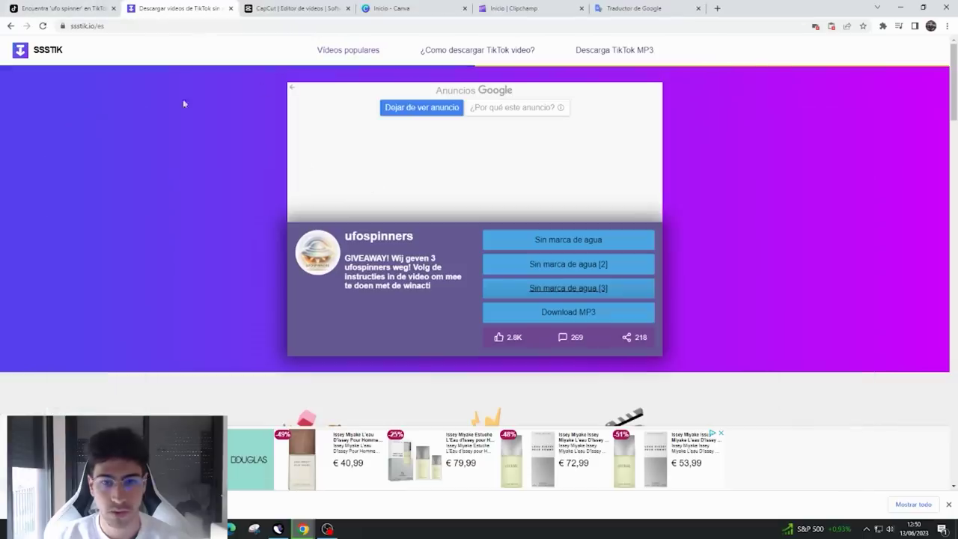
left_click(52, 8)
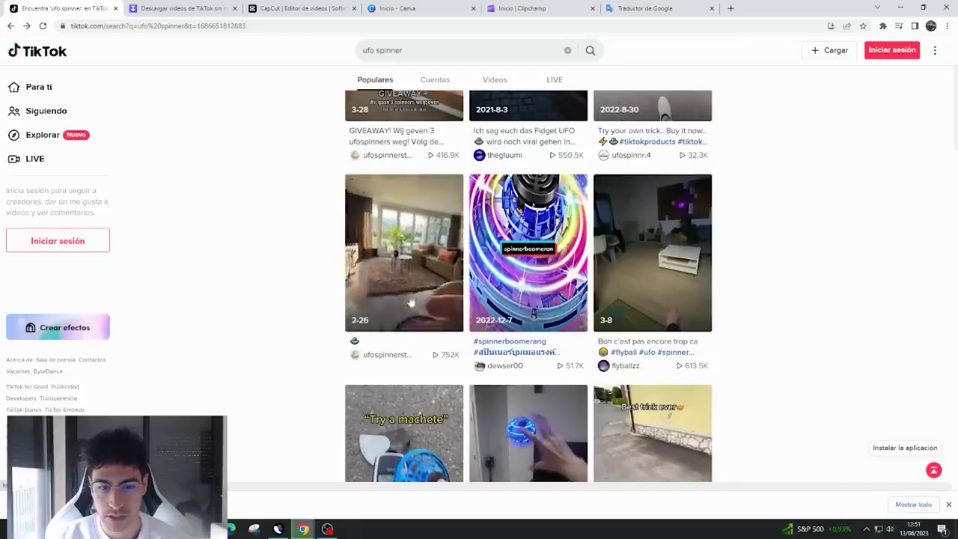
- Open the ufospinnerstore profile and scroll through its spinner videos
left_click(395, 358)
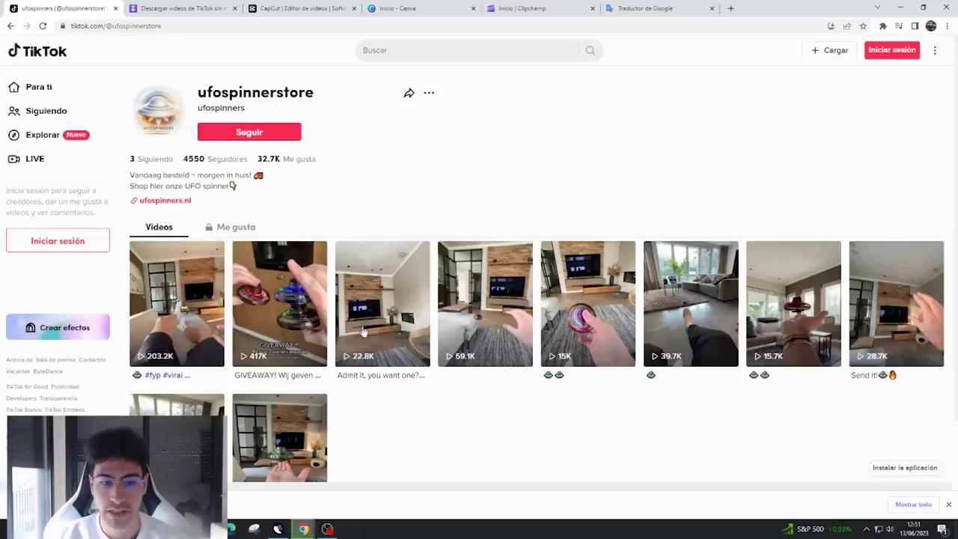
scroll(241, 268, "down", 1)
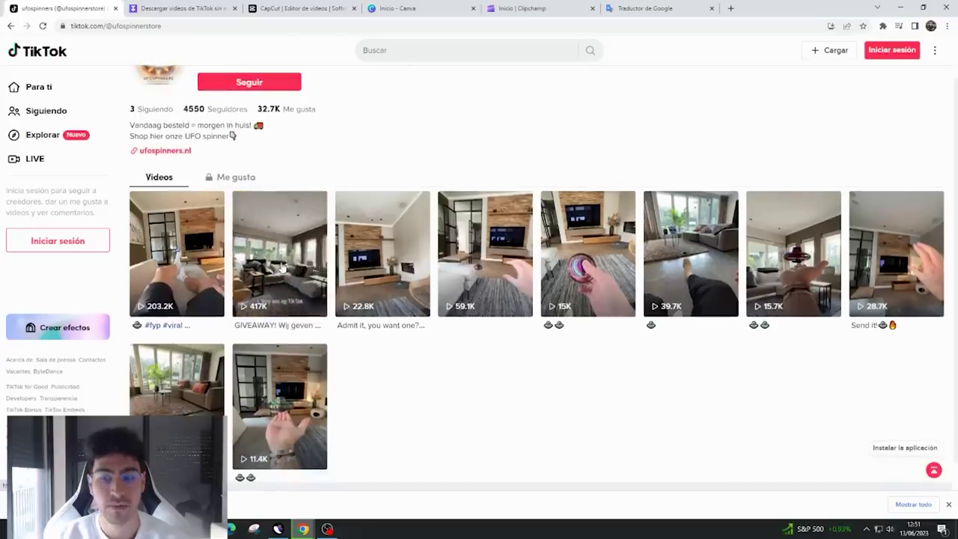
scroll(273, 337, "down", 1)
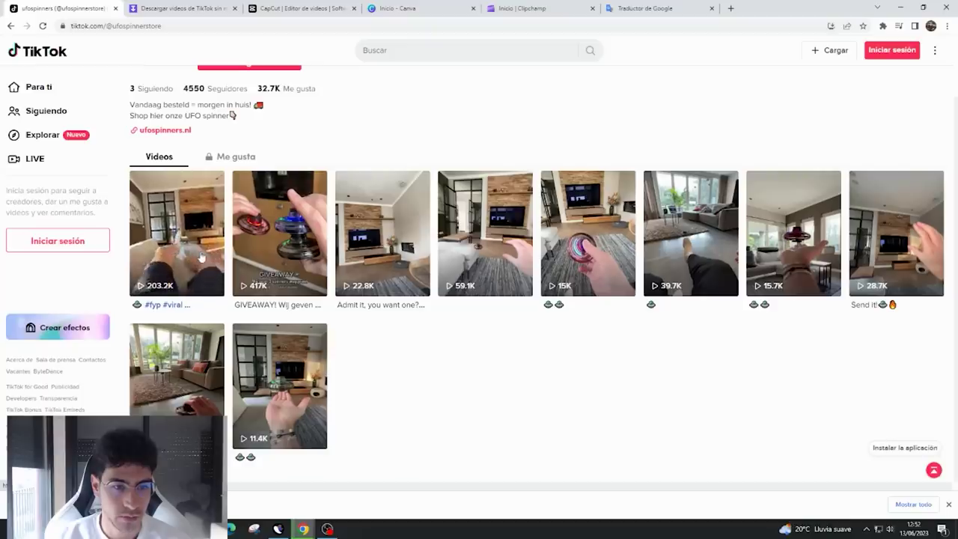
- Copy the links of the living-room and wooden-ceiling spinner videos from the profile
left_click(171, 400)
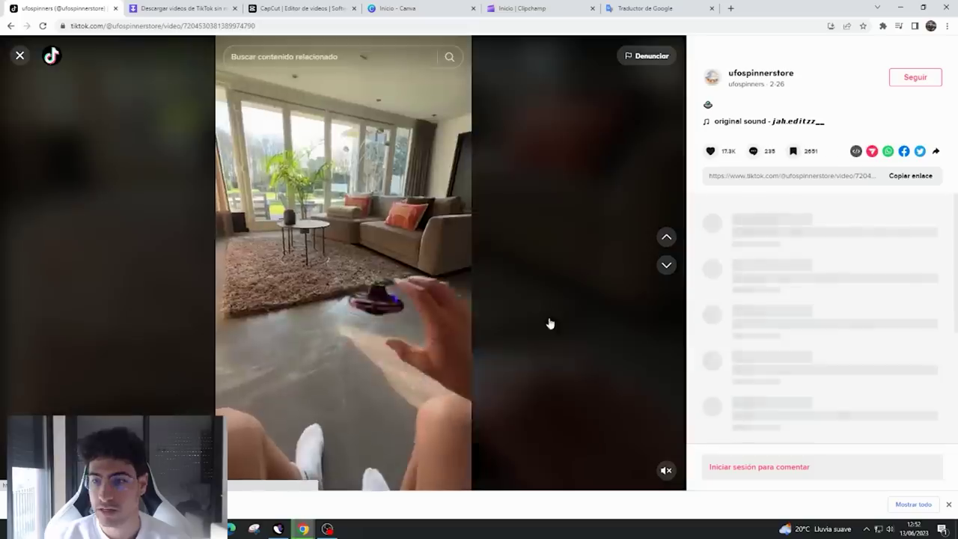
left_click(902, 177)
key("Escape")
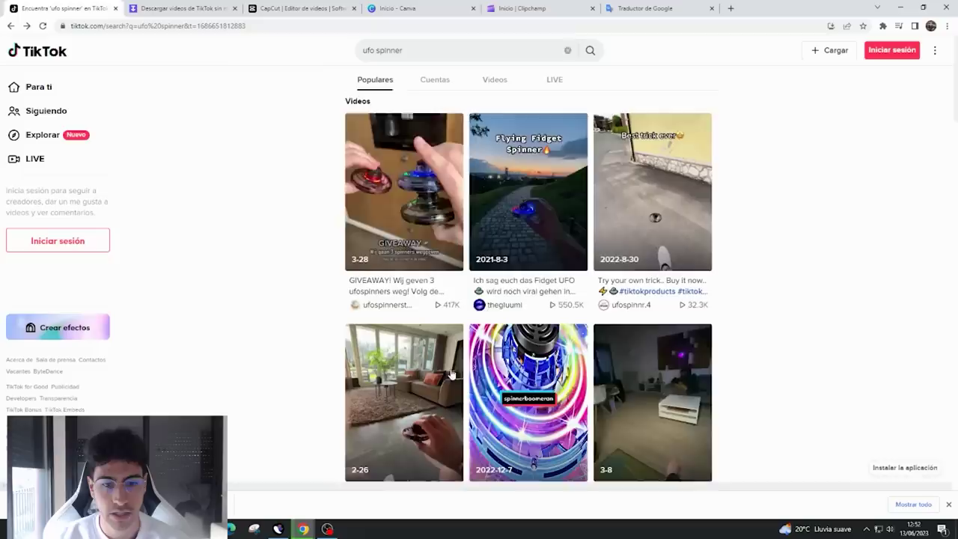
scroll(627, 392, "down", 6)
scroll(627, 392, "down", 6)
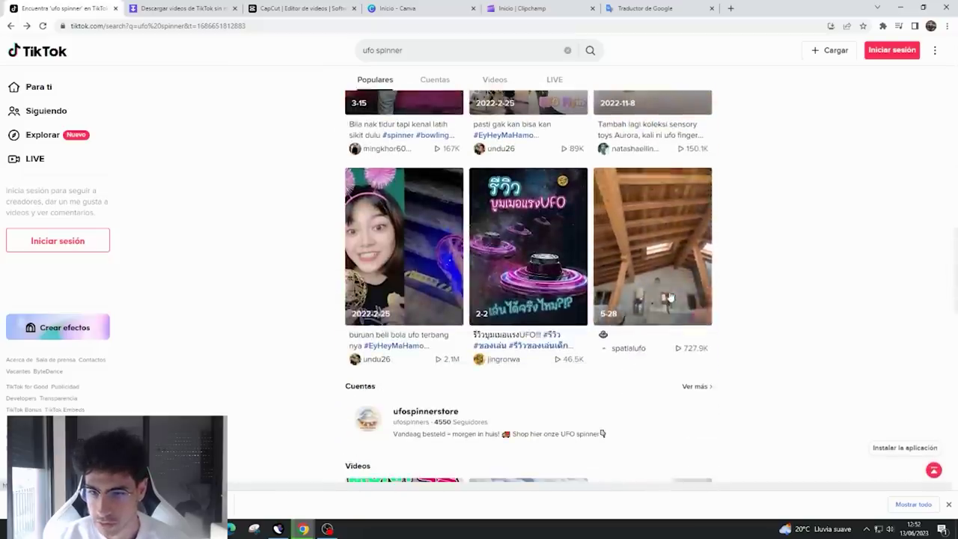
left_click(670, 298)
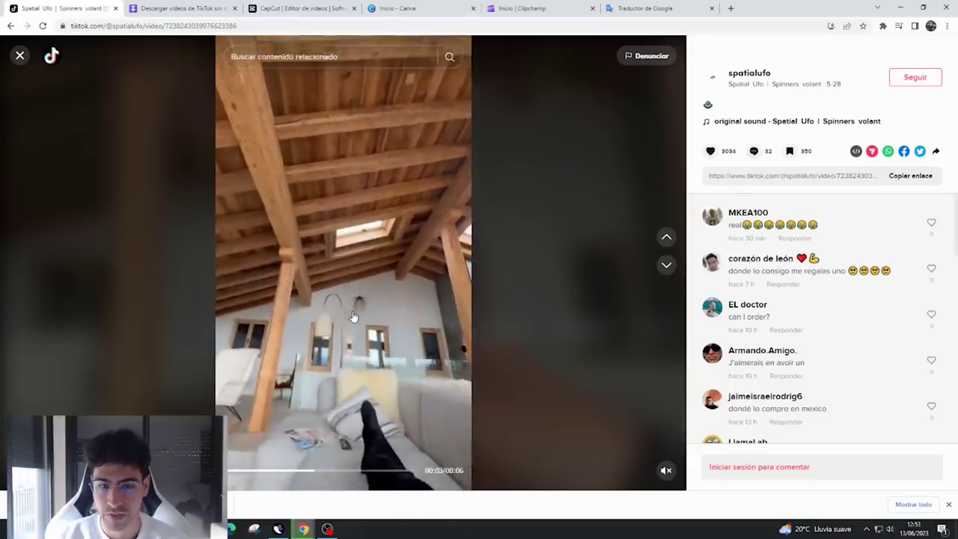
left_click(402, 375)
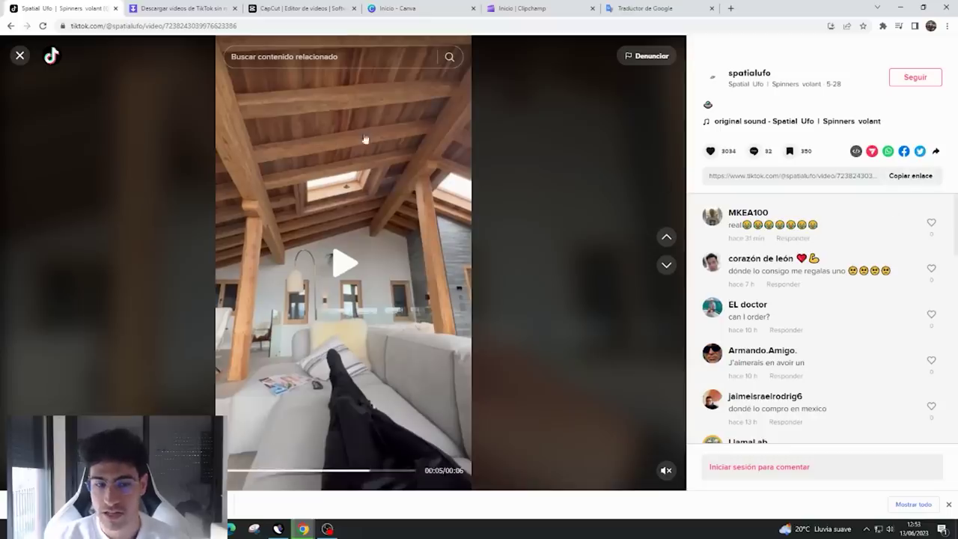
left_click(912, 176)
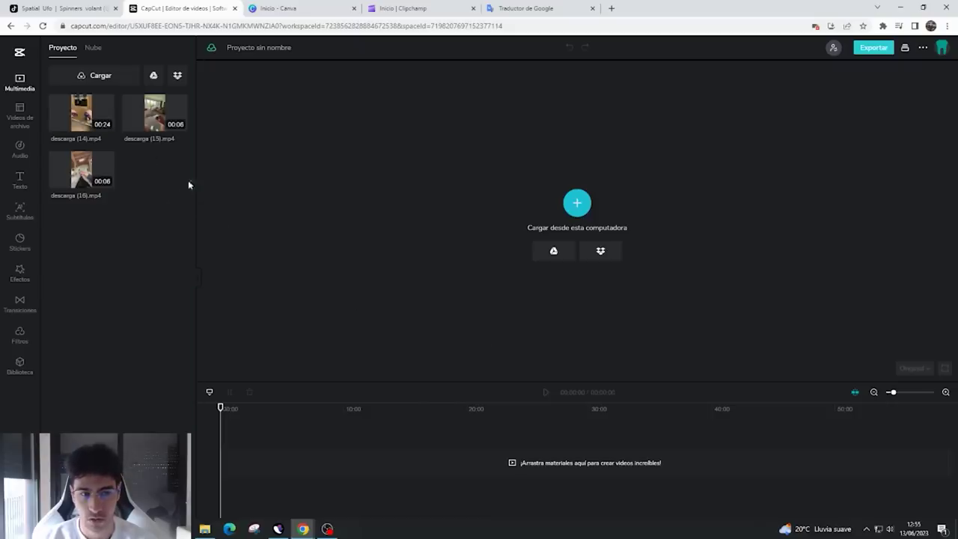
- Add descarga (14).mp4 from the Media panel to the empty timeline
mouse_move(171, 119)
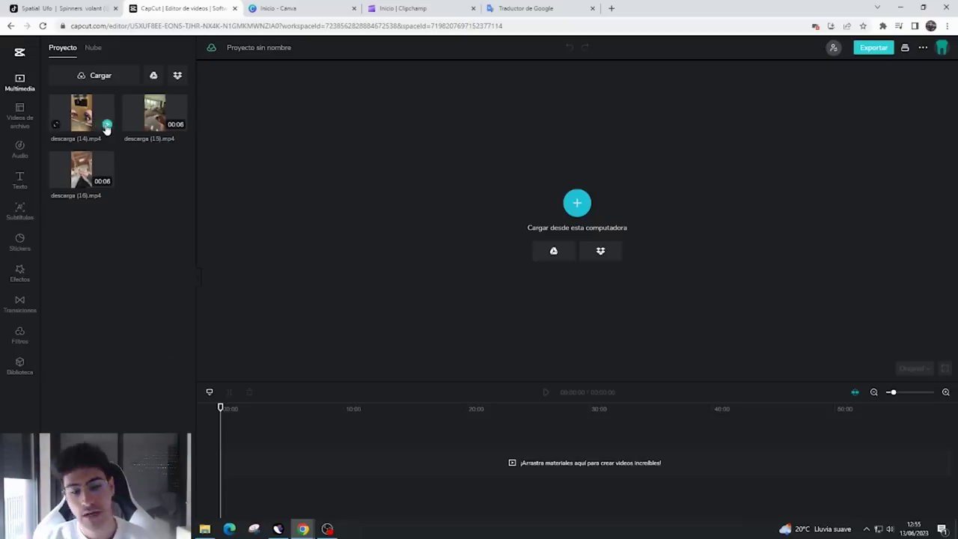
left_click(107, 125)
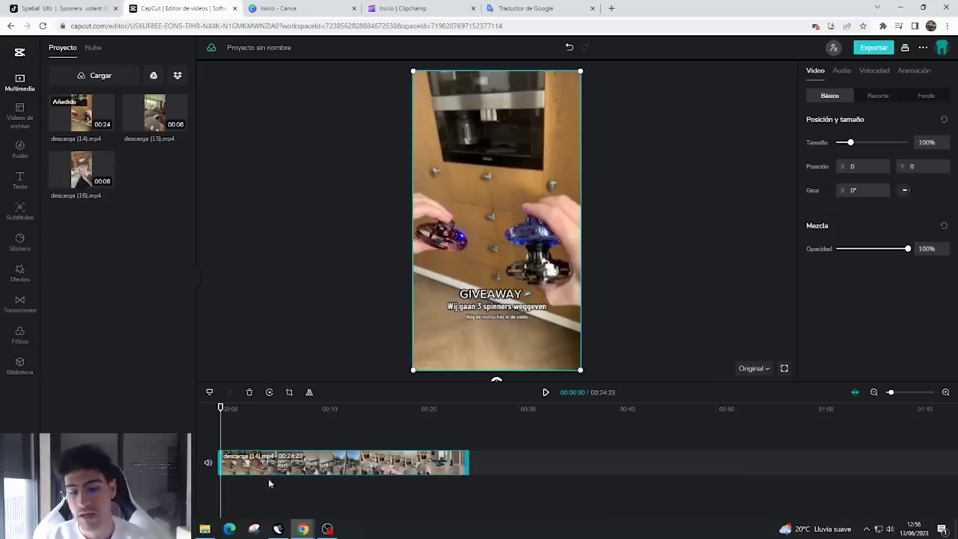
- Trim the opening off descarga (14) and find the end point near the Goodluck! scene
left_click_drag(221, 465, 321, 464)
mouse_move(221, 405)
left_mouse_down()
mouse_move(290, 409)
mouse_move(220, 409)
left_mouse_up()
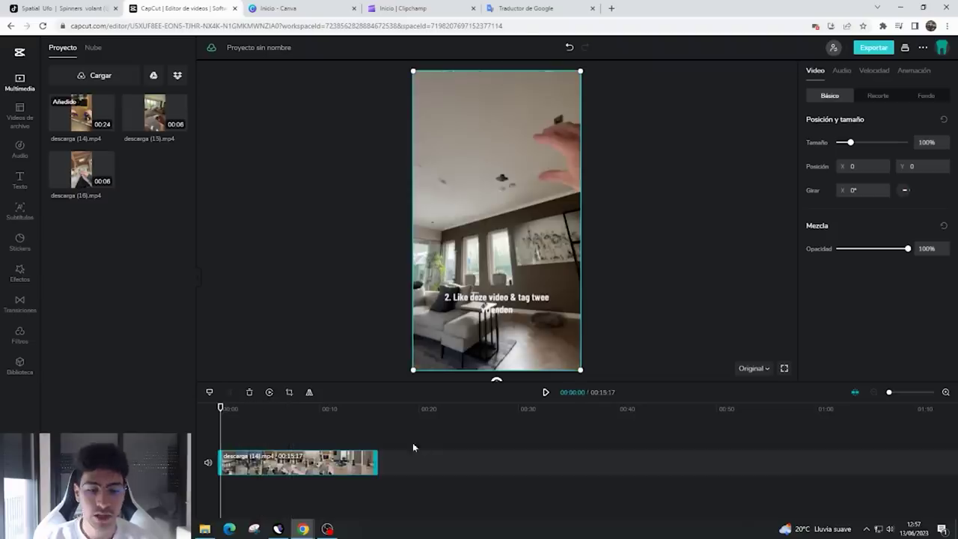
left_click_drag(220, 406, 324, 406)
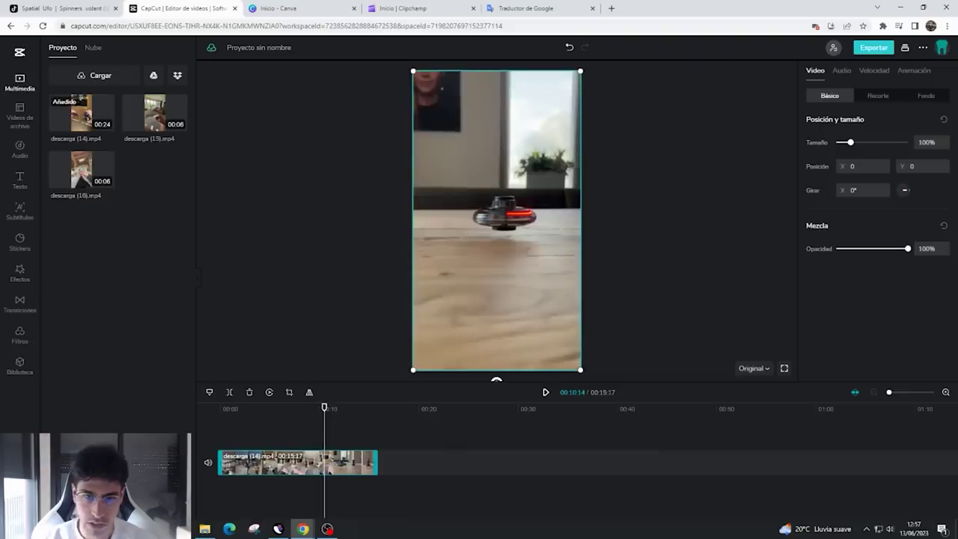
left_click_drag(219, 463, 334, 469)
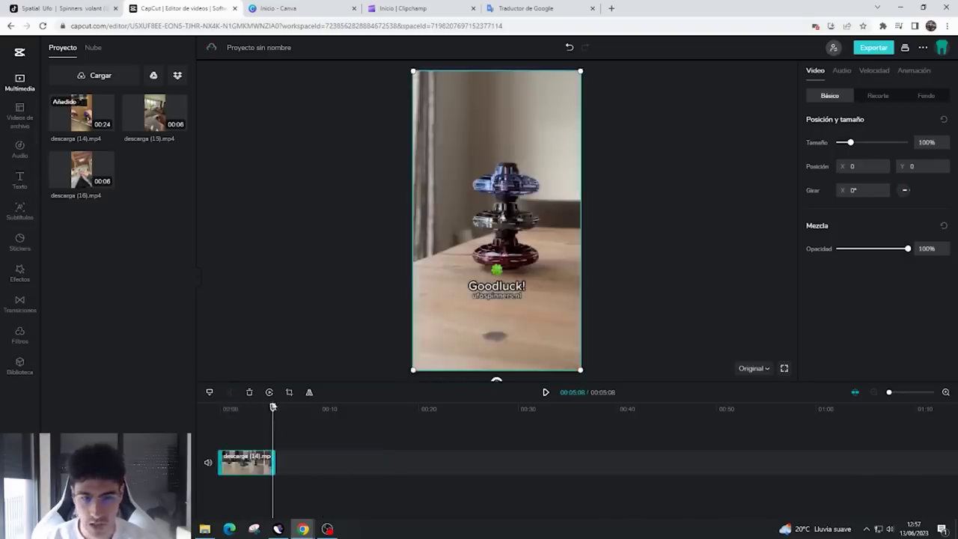
left_click_drag(272, 407, 224, 408)
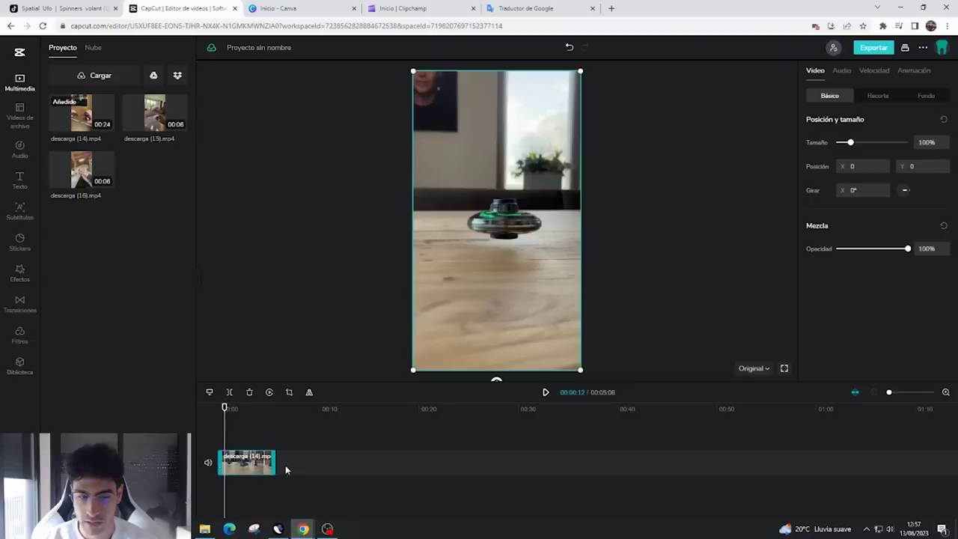
left_click_drag(223, 407, 247, 409)
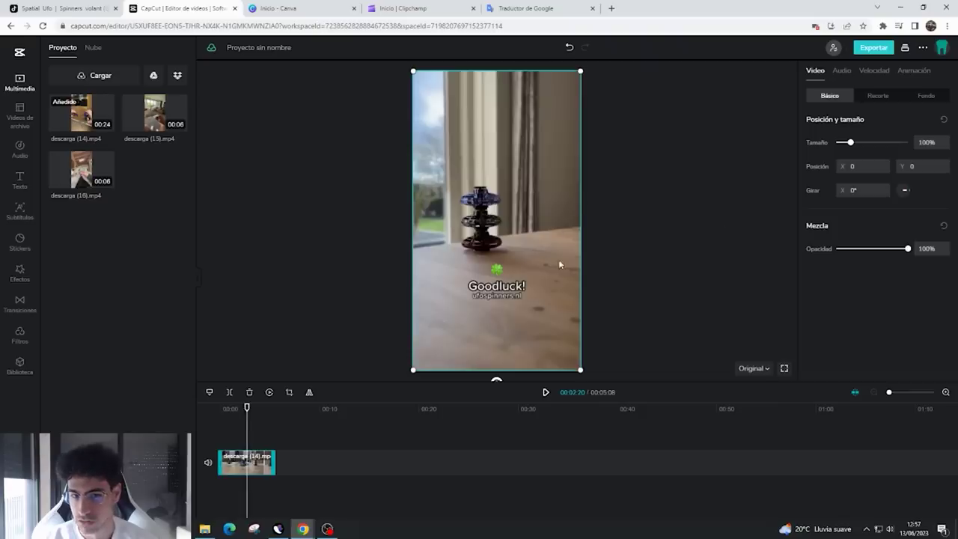
mouse_move(246, 407)
left_mouse_down()
mouse_move(236, 408)
mouse_move(273, 408)
mouse_move(242, 410)
left_mouse_up()
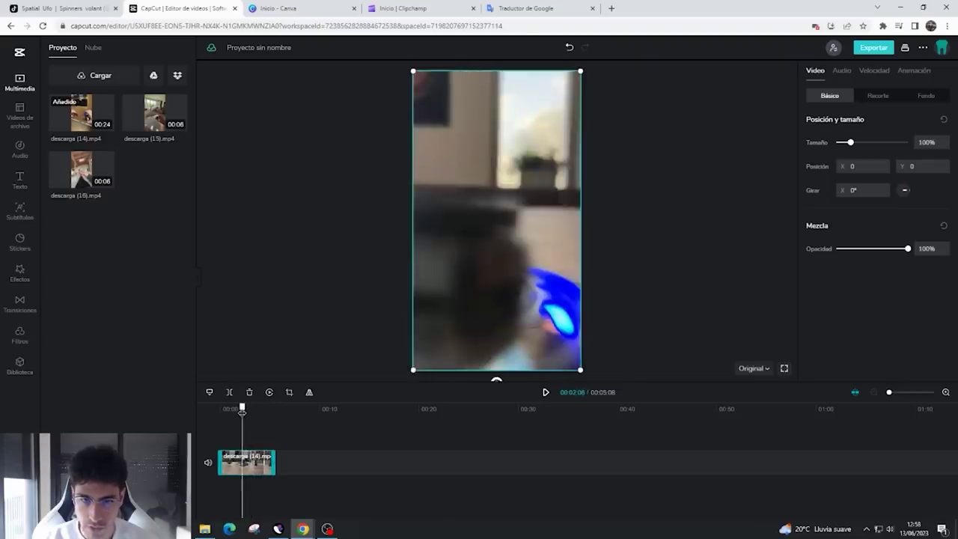
- Split the clip at 00:02:06, delete the right piece, and move the short clip to about 22 seconds
left_click(229, 393)
left_click(255, 465)
key("Delete")
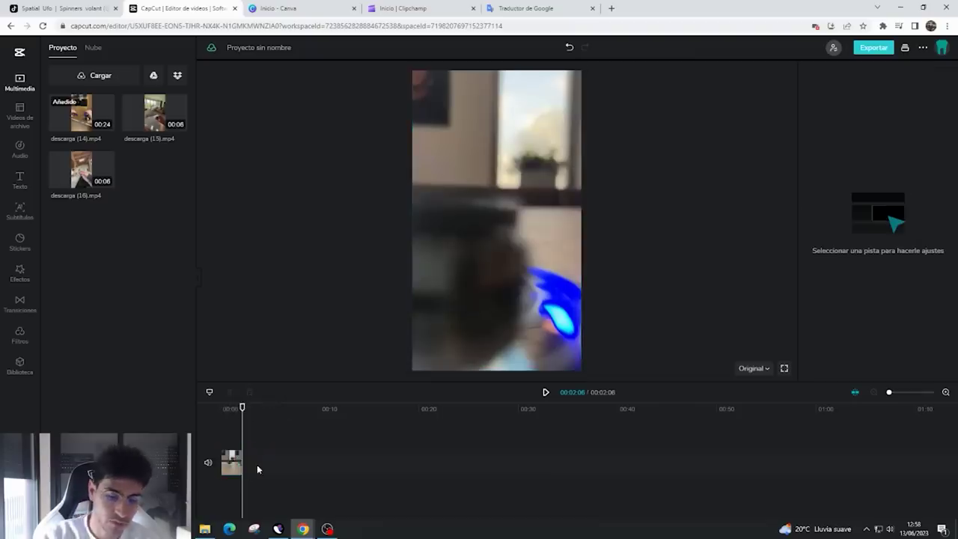
left_click(232, 462)
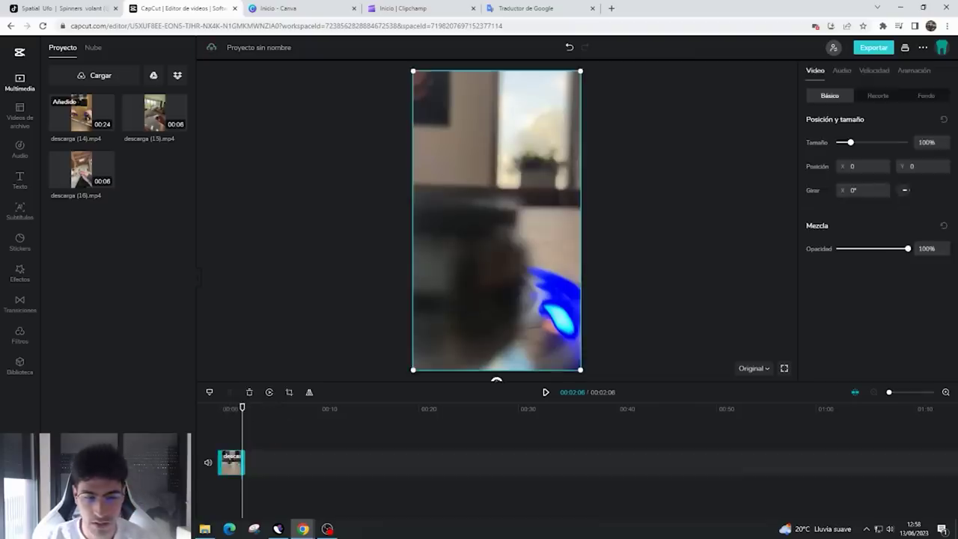
left_click(274, 438)
left_click(232, 465)
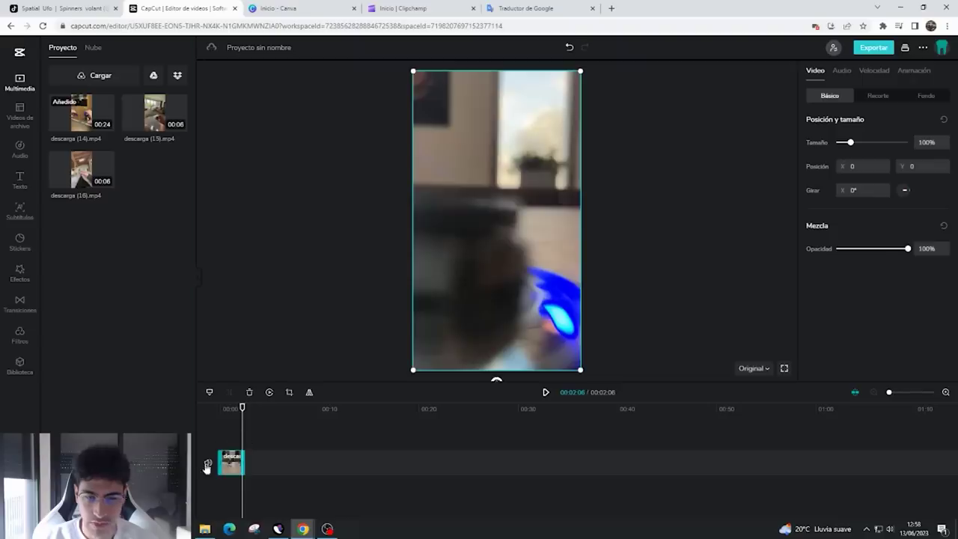
left_click_drag(224, 457, 459, 454)
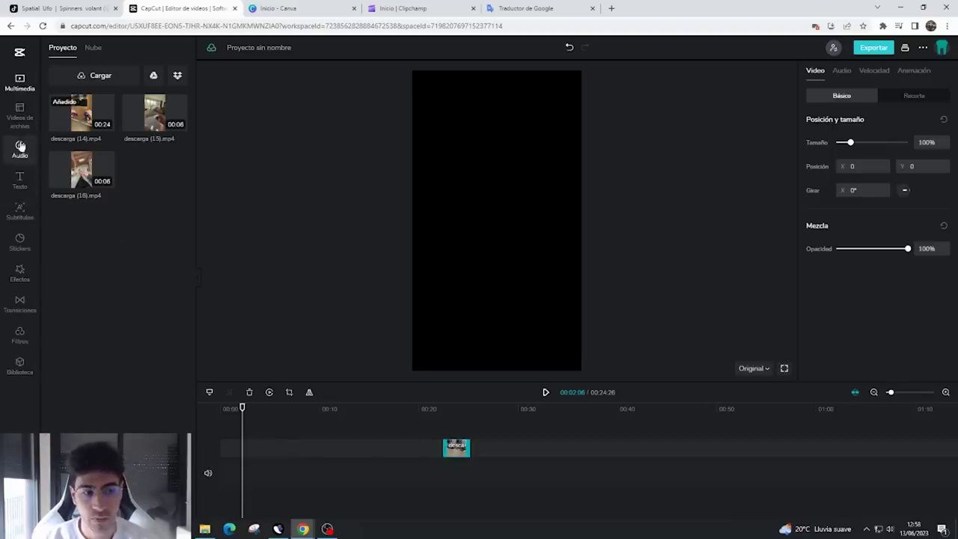
left_click(21, 147)
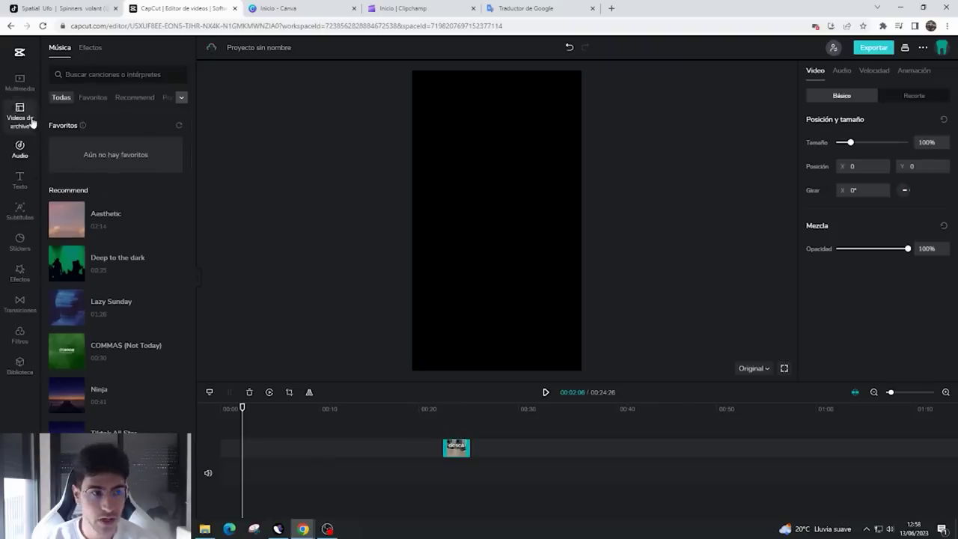
left_click(20, 180)
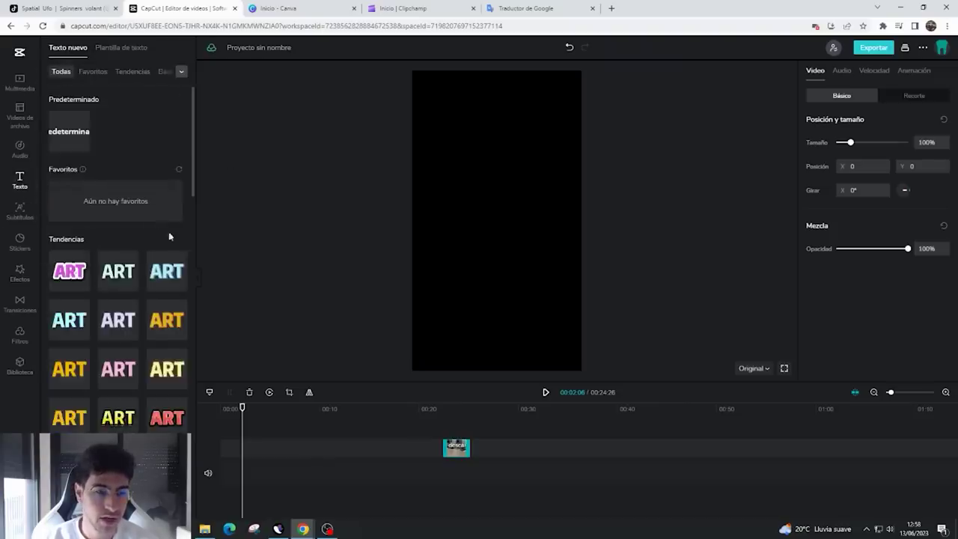
scroll(169, 231, "down", 10)
scroll(139, 310, "up", 10)
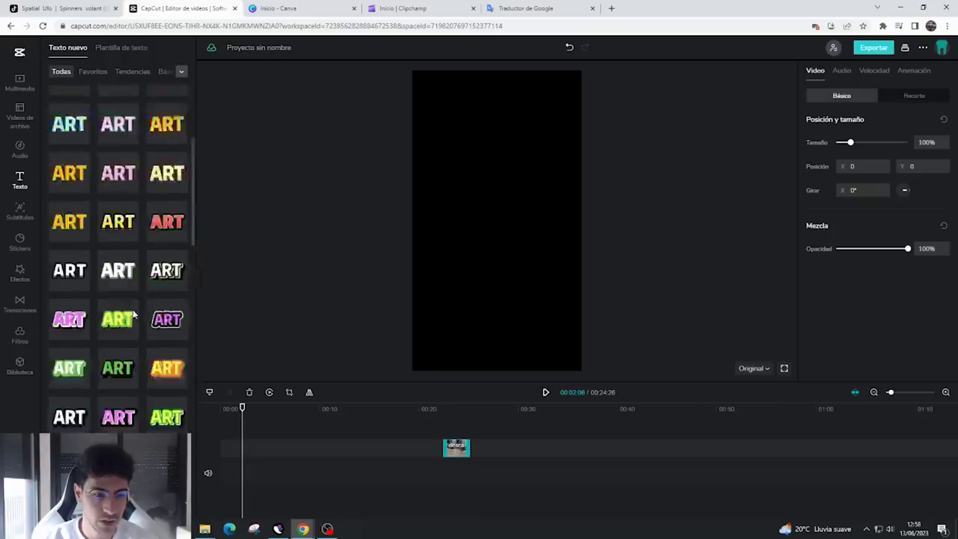
left_click(34, 214)
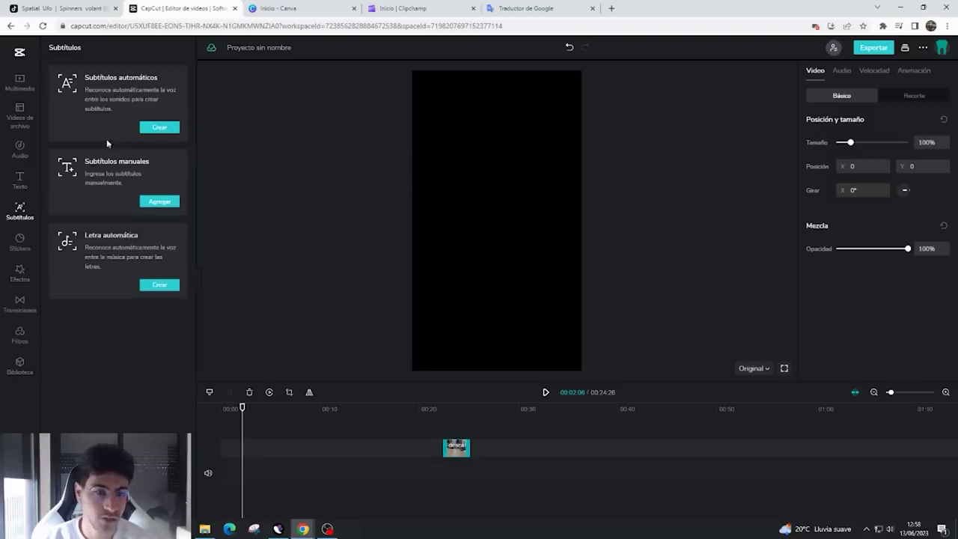
left_click(21, 243)
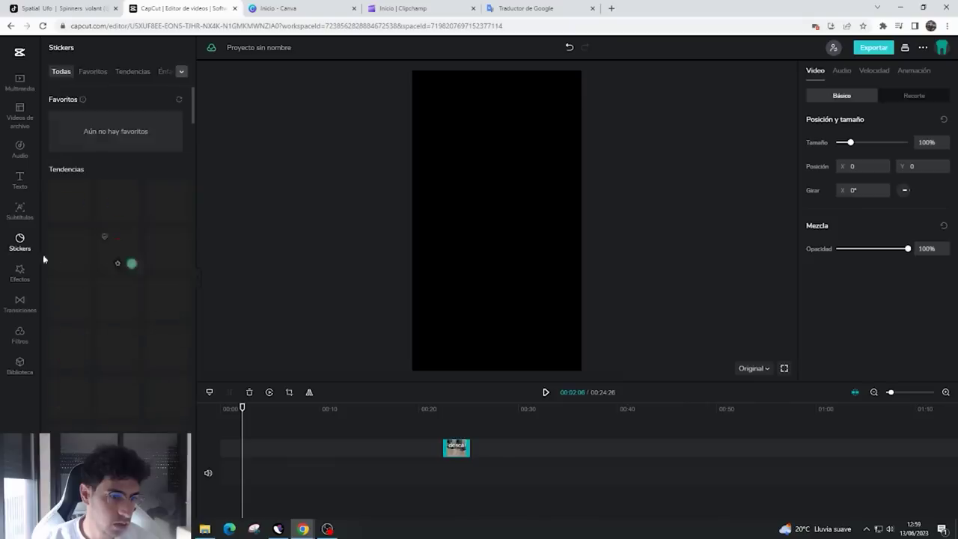
left_click(23, 303)
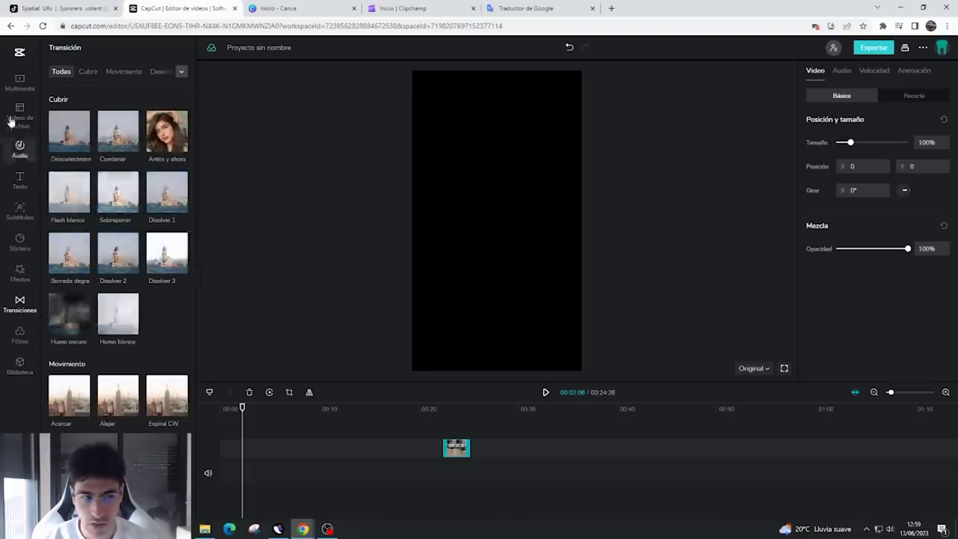
left_click(15, 120)
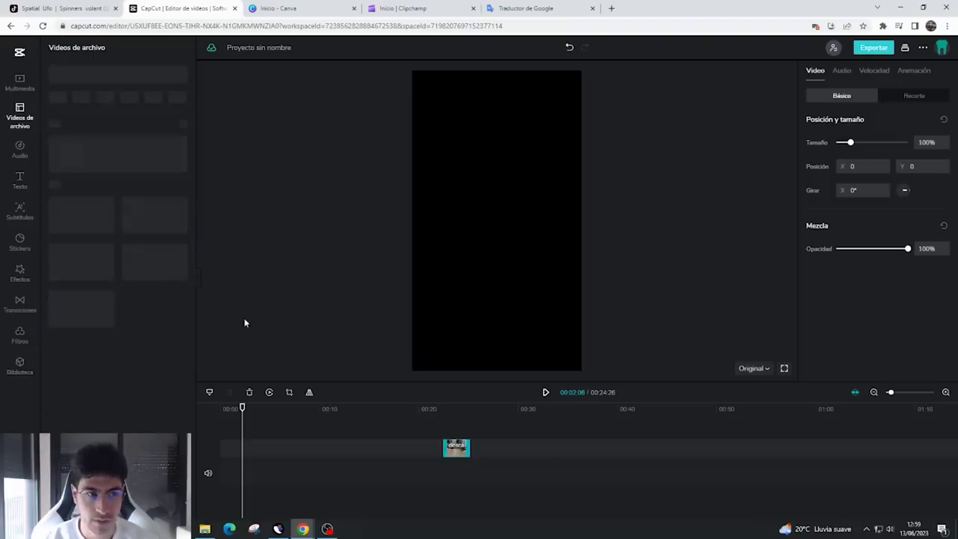
left_click(20, 83)
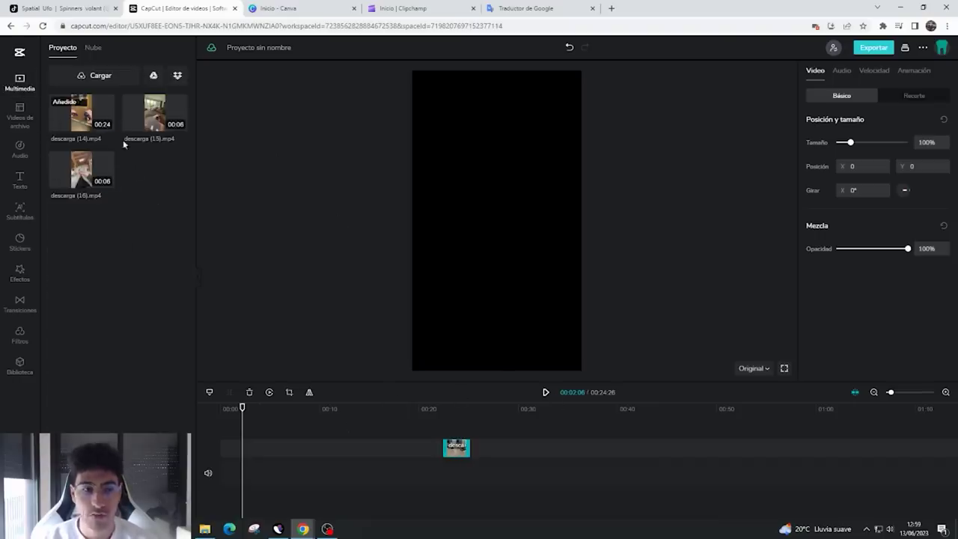
- Place the short spinner clip on the main track directly after descarga (16) and check the cut
mouse_move(107, 184)
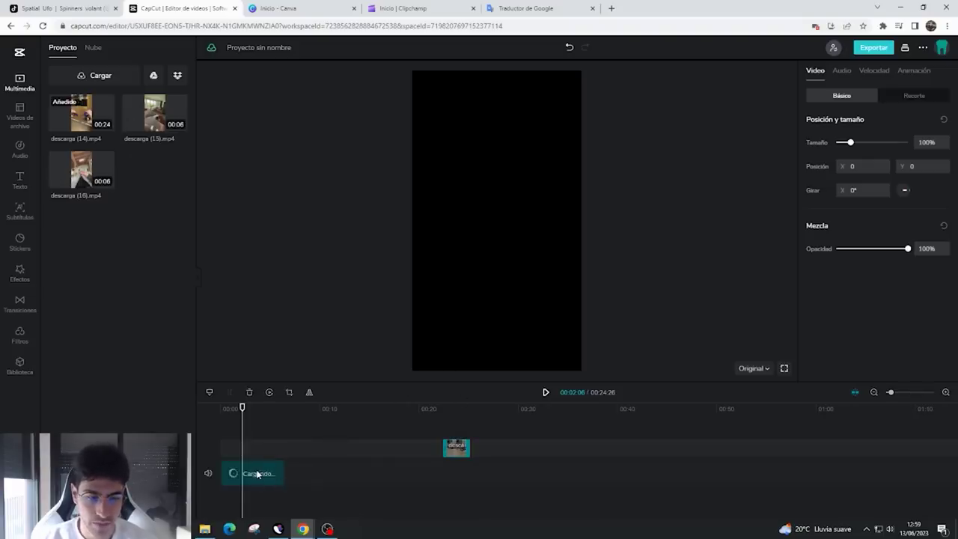
left_click_drag(244, 406, 285, 408)
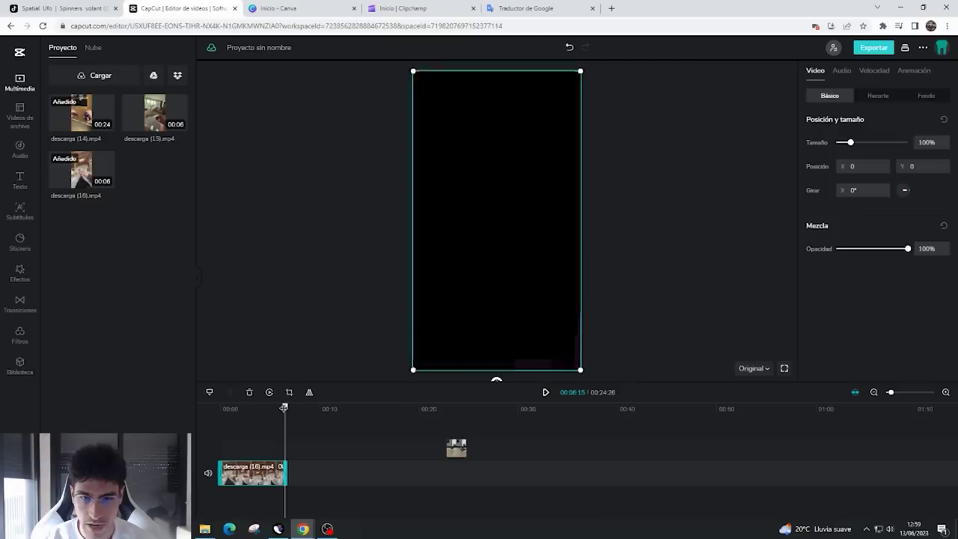
left_click(458, 449)
left_click_drag(458, 454, 297, 474)
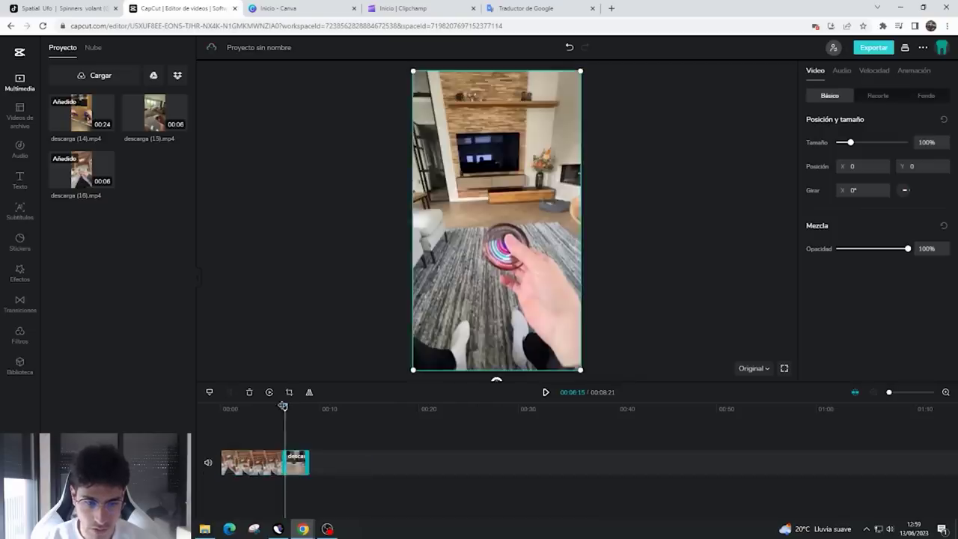
mouse_move(286, 422)
left_mouse_down()
mouse_move(278, 423)
mouse_move(289, 424)
left_mouse_up()
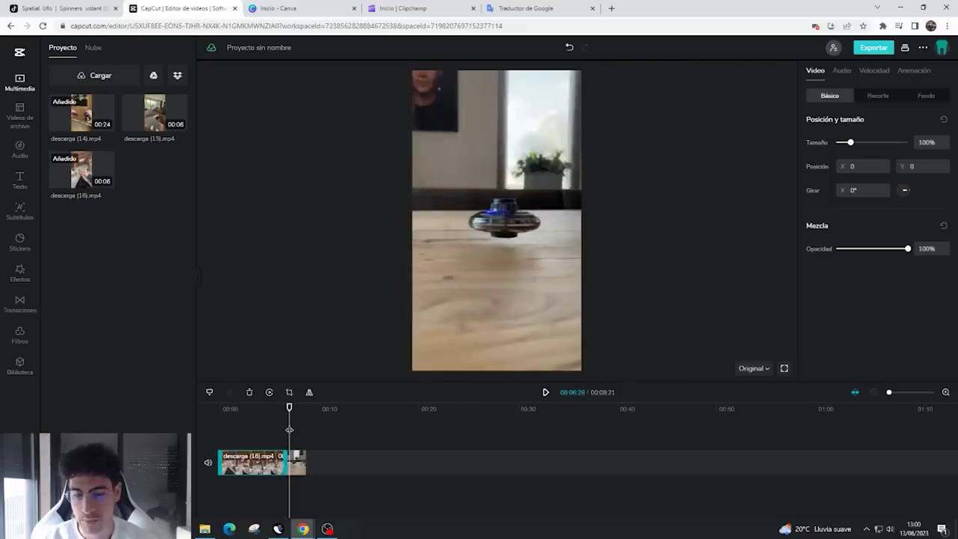
left_click(296, 462)
mouse_move(290, 408)
left_mouse_down()
mouse_move(275, 409)
mouse_move(292, 409)
left_mouse_up()
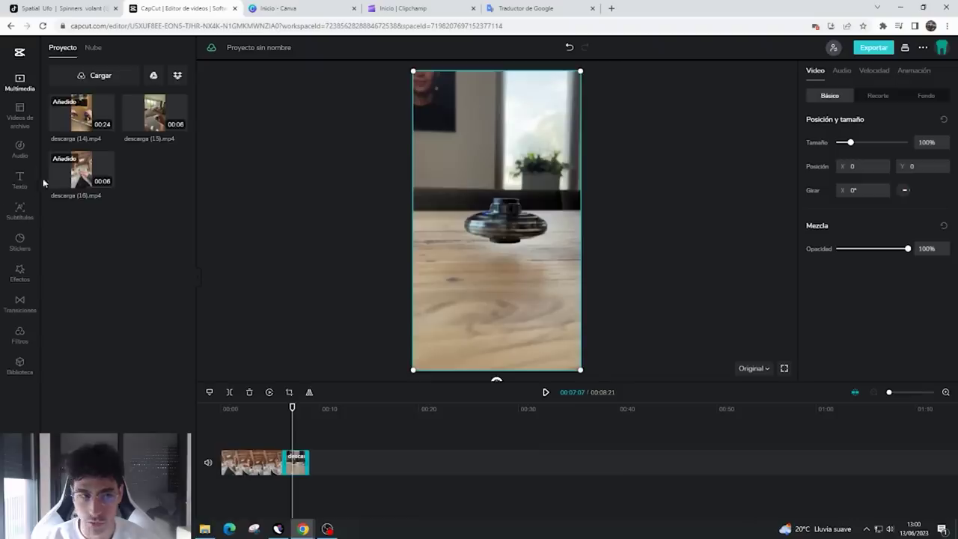
- Add a default text caption from the Text presets at the end of the first clip
left_click(21, 180)
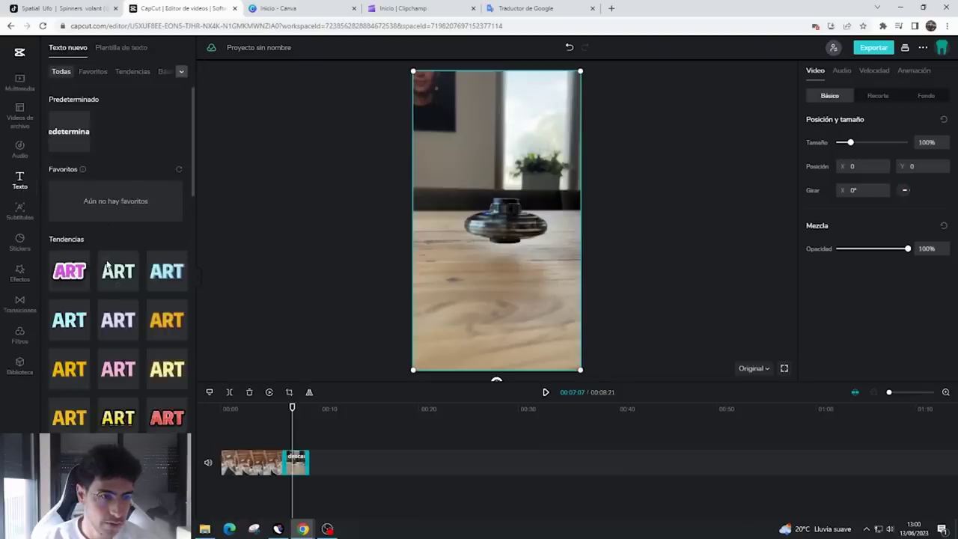
scroll(94, 185, "down", 8)
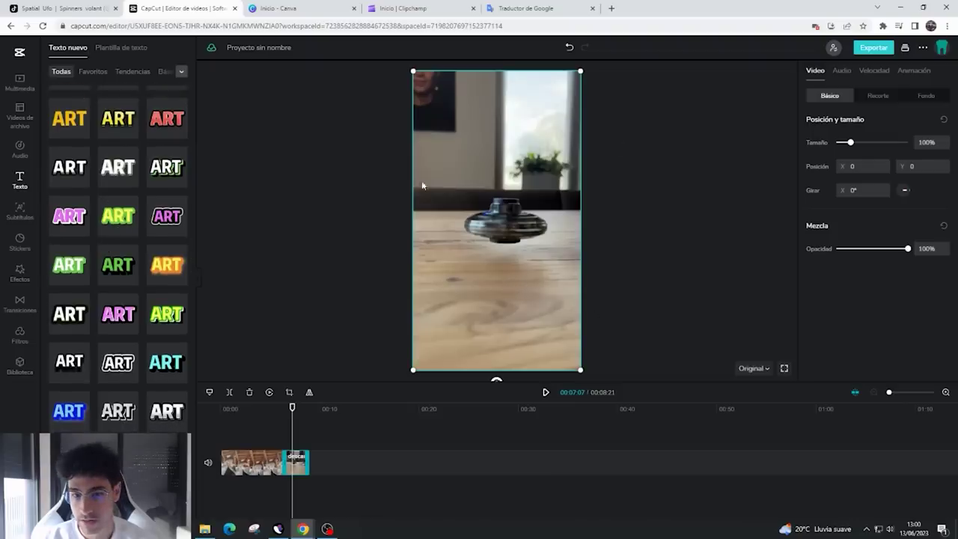
mouse_move(293, 407)
left_mouse_down()
mouse_move(280, 408)
mouse_move(290, 408)
left_mouse_up()
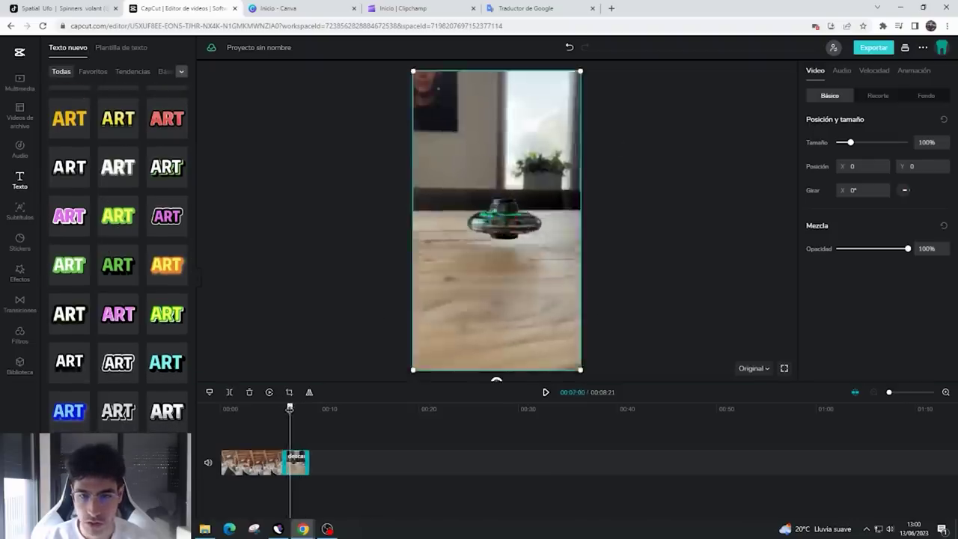
scroll(135, 291, "up", 4)
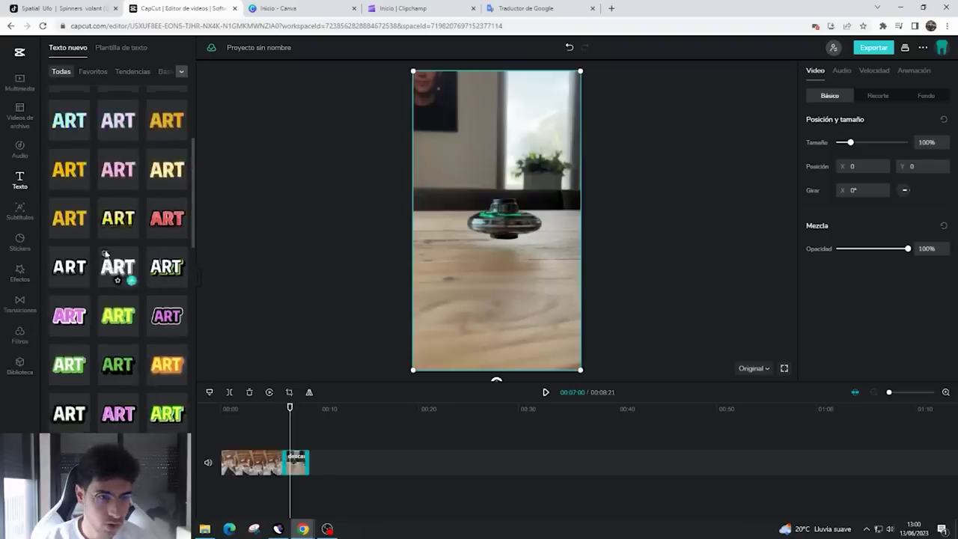
scroll(133, 289, "up", 4)
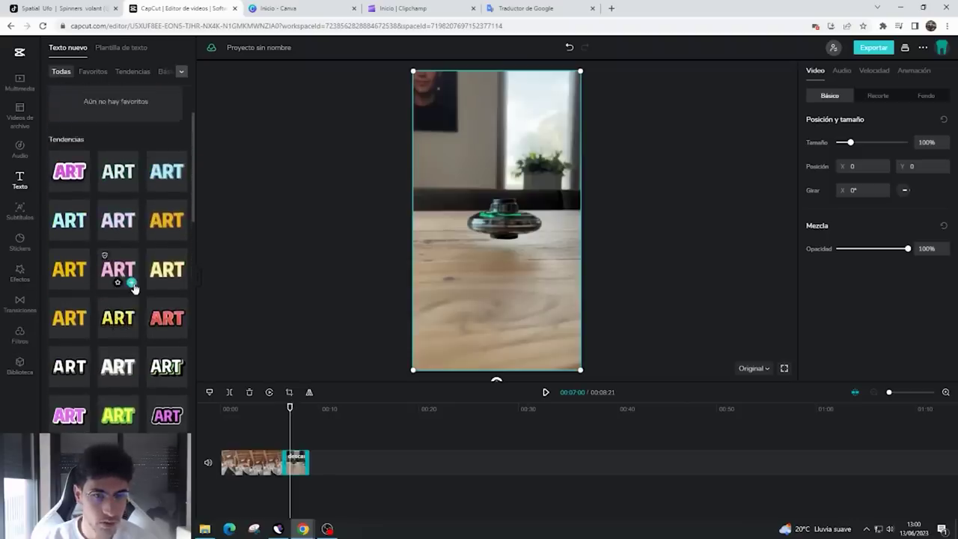
scroll(124, 283, "down", 5)
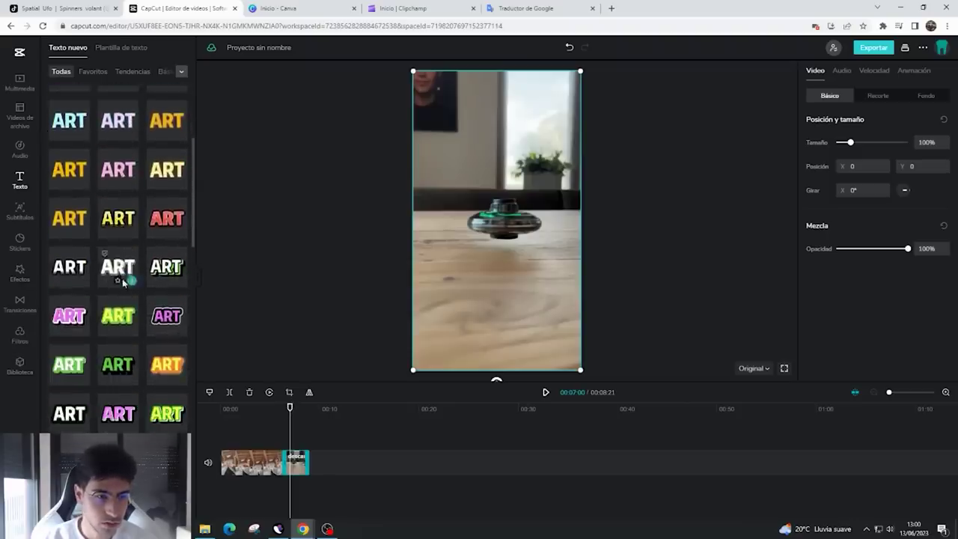
left_click(180, 234)
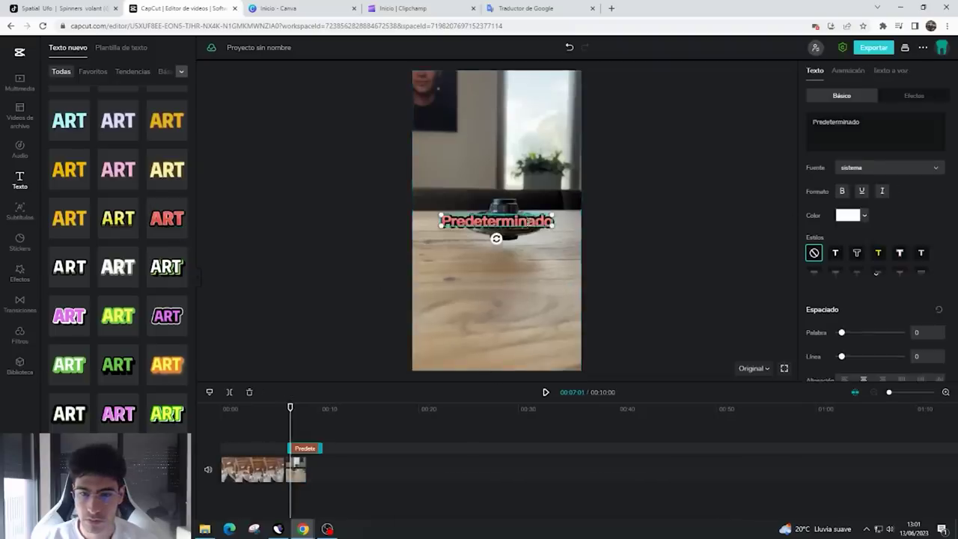
- Change the caption to '50% DE DESCUENTO' and move it near the top of the frame
double_click(847, 123)
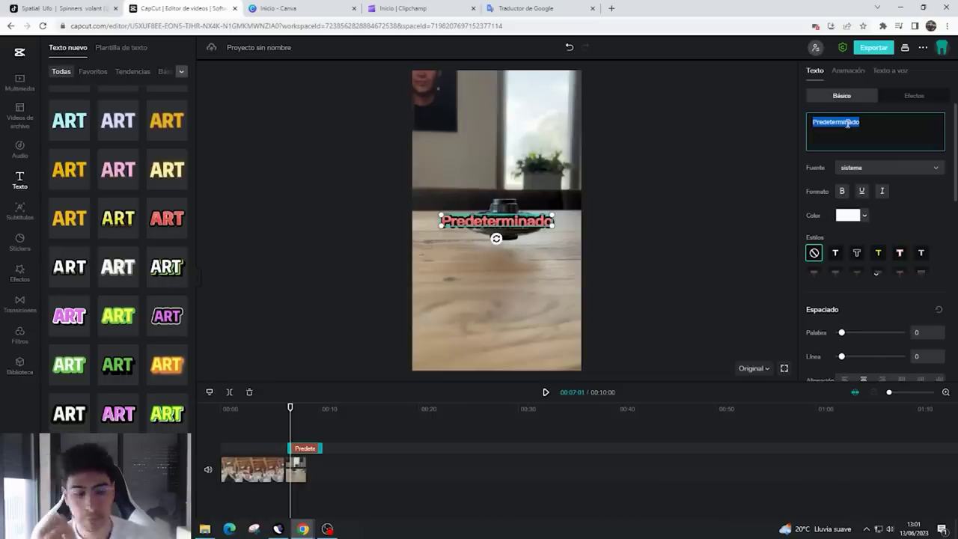
type("50")
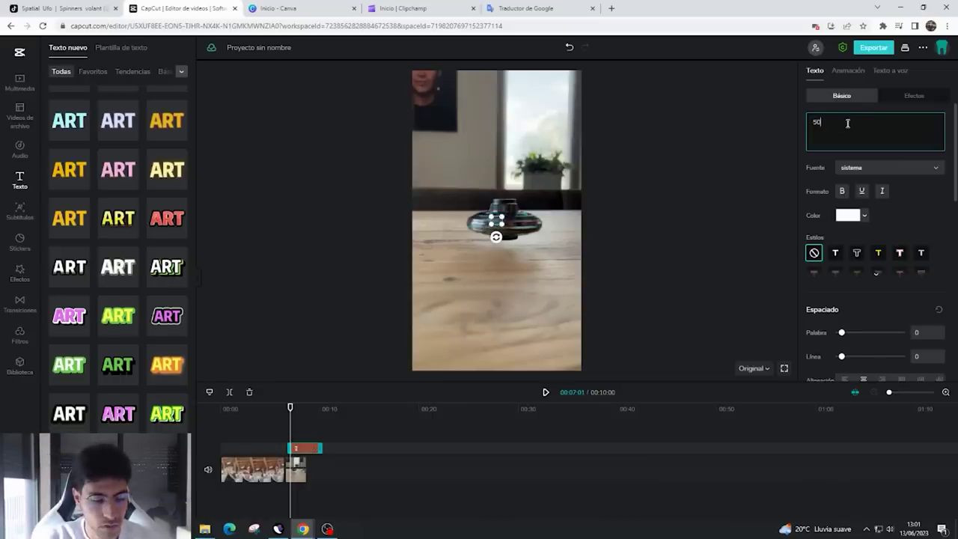
type("%")
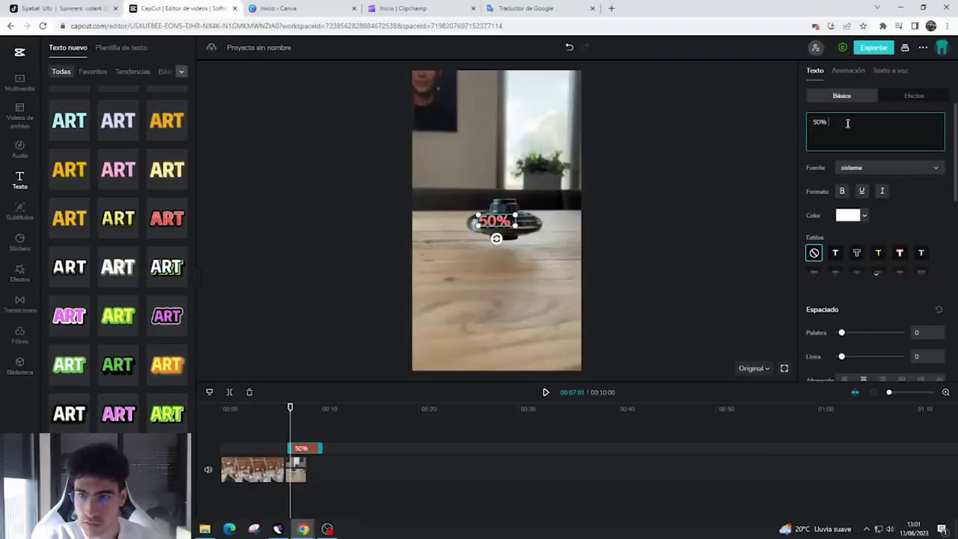
type("DE DESCUENTO")
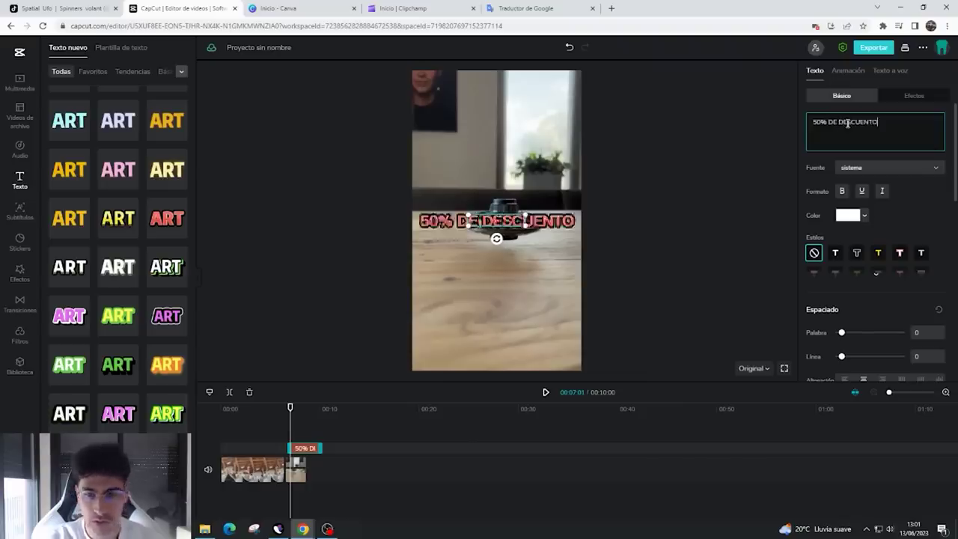
left_click_drag(545, 223, 545, 137)
left_click(631, 206)
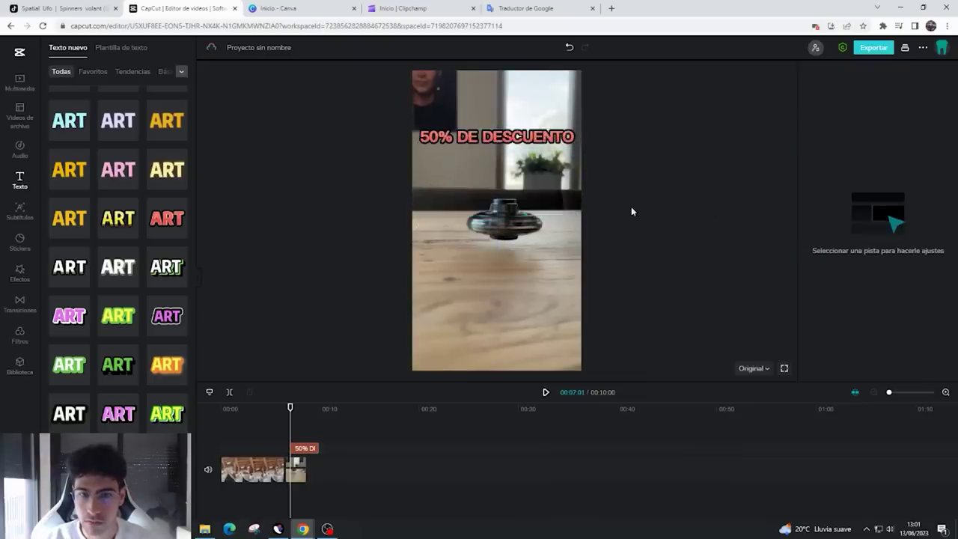
left_click(542, 142)
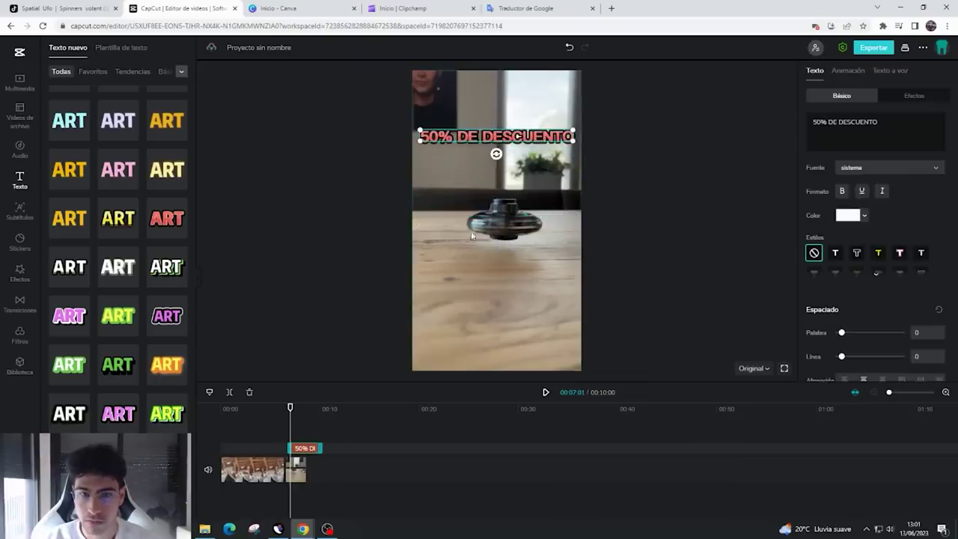
- Duplicate the caption clip and move the copy toward the bottom of the frame
right_click(305, 450)
left_click(324, 461)
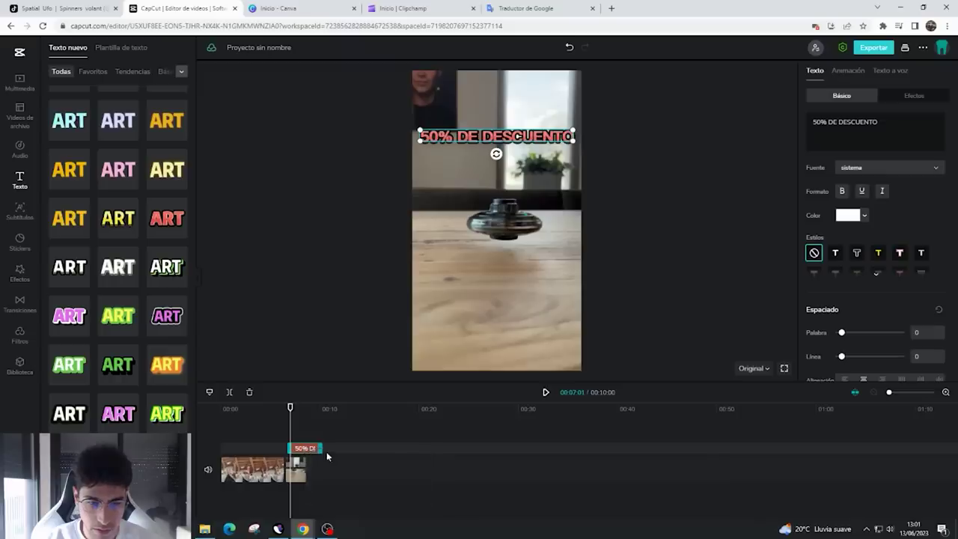
key("ctrl+v")
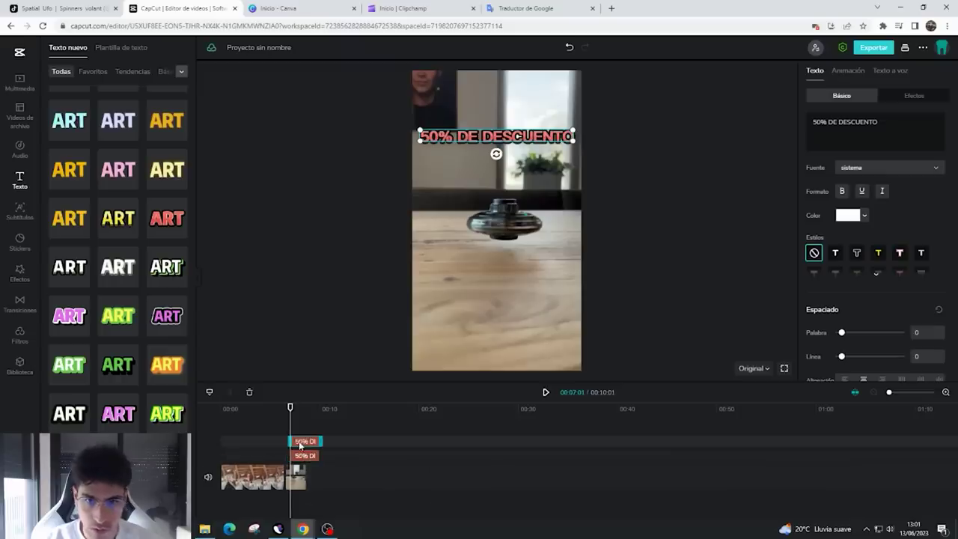
left_click(305, 456)
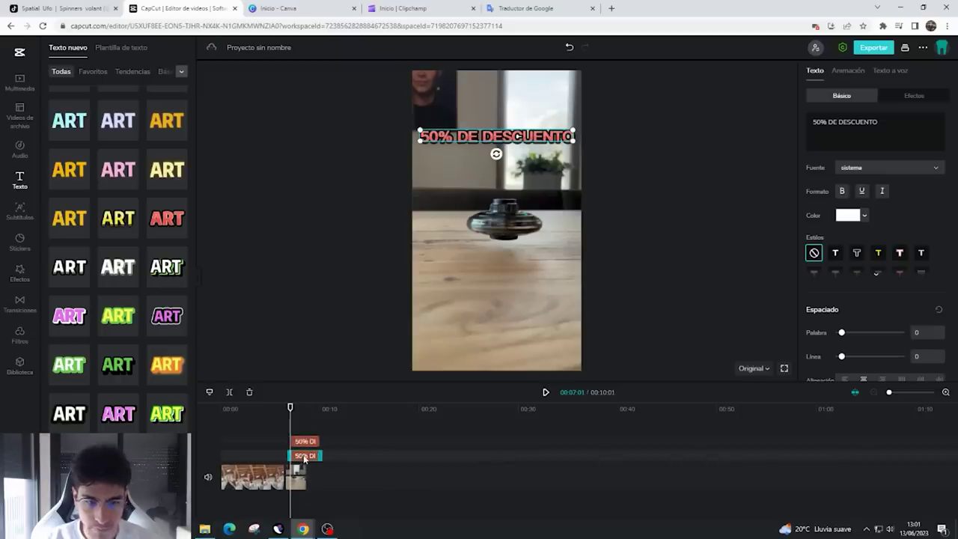
left_click_drag(522, 145, 522, 289)
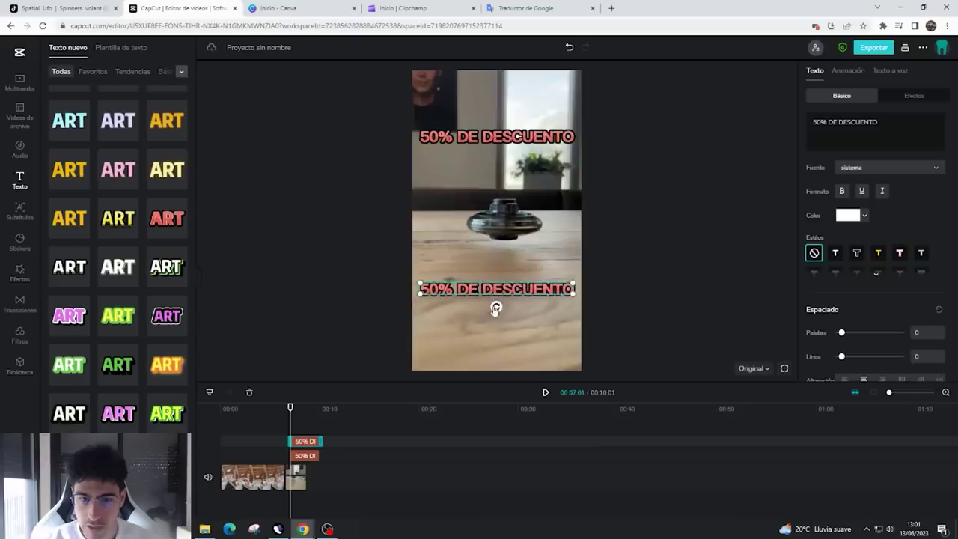
- Retype the copy as 'Últimas unidades' and centre it horizontally in the frame
triple_click(847, 132)
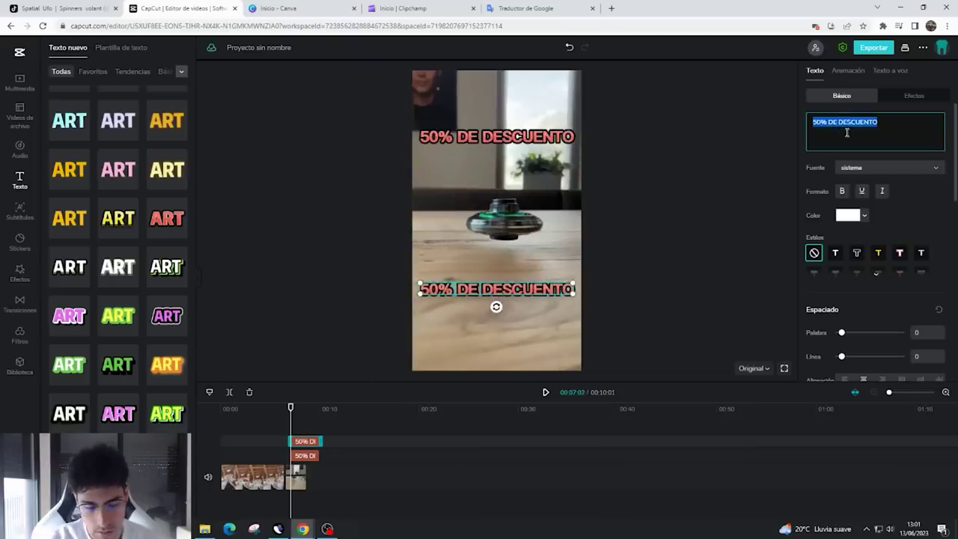
type("ÚL")
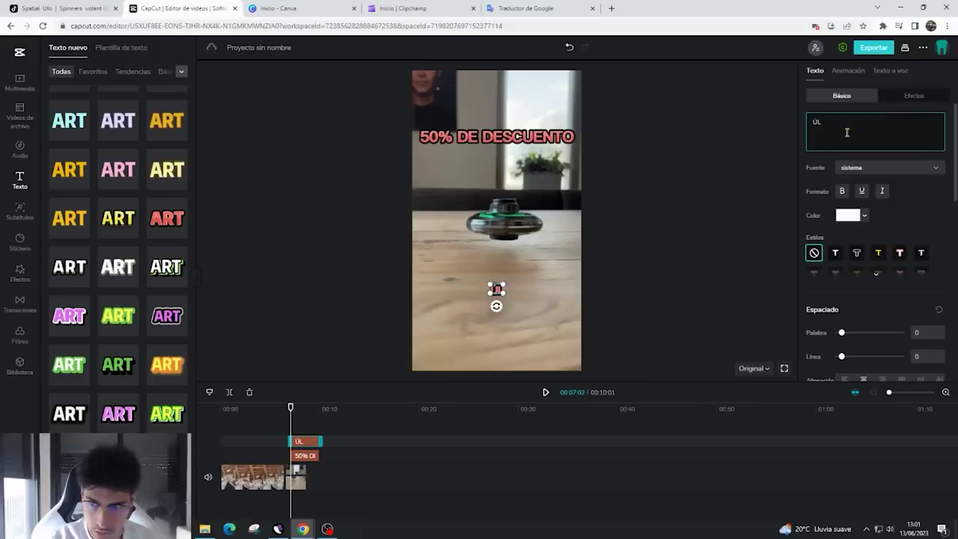
type("ltimas unidades")
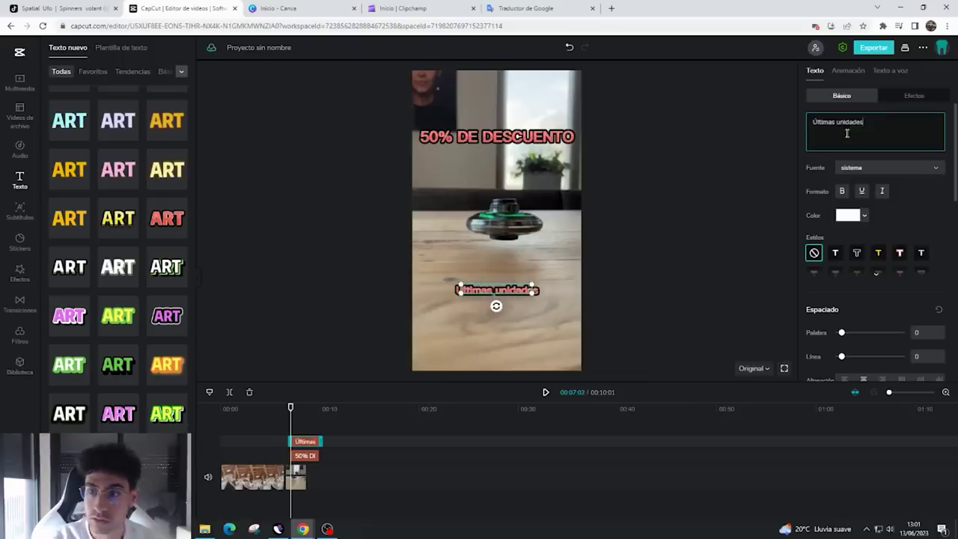
left_click(644, 342)
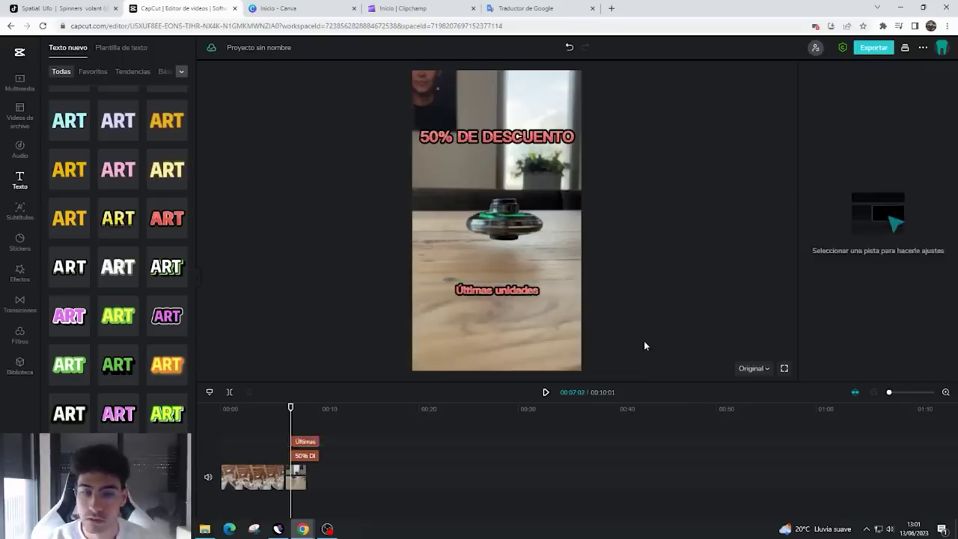
left_click(518, 292)
left_click_drag(519, 293, 519, 293)
left_click(522, 137)
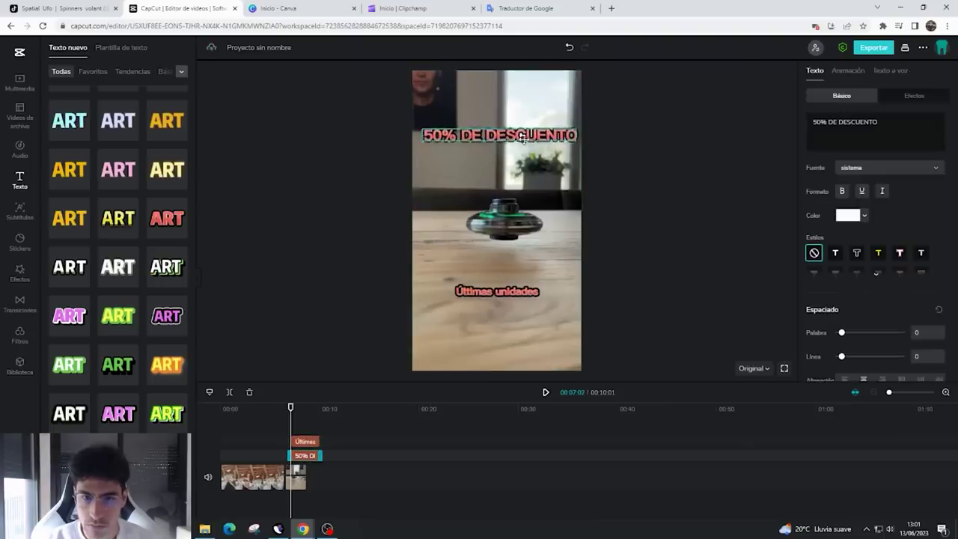
- Nudge both captions into alignment and shorten the caption clips on the timeline
left_click_drag(522, 137, 522, 133)
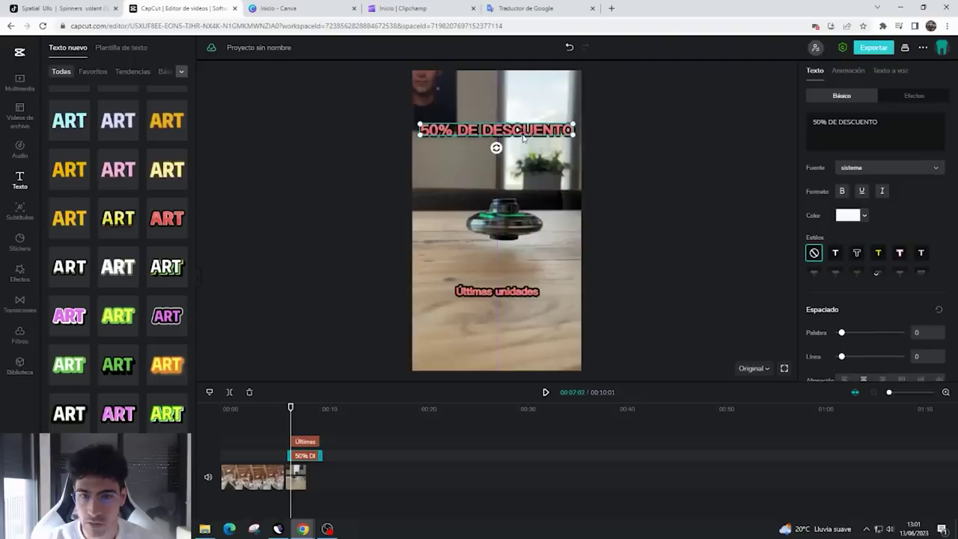
left_click_drag(498, 296, 494, 297)
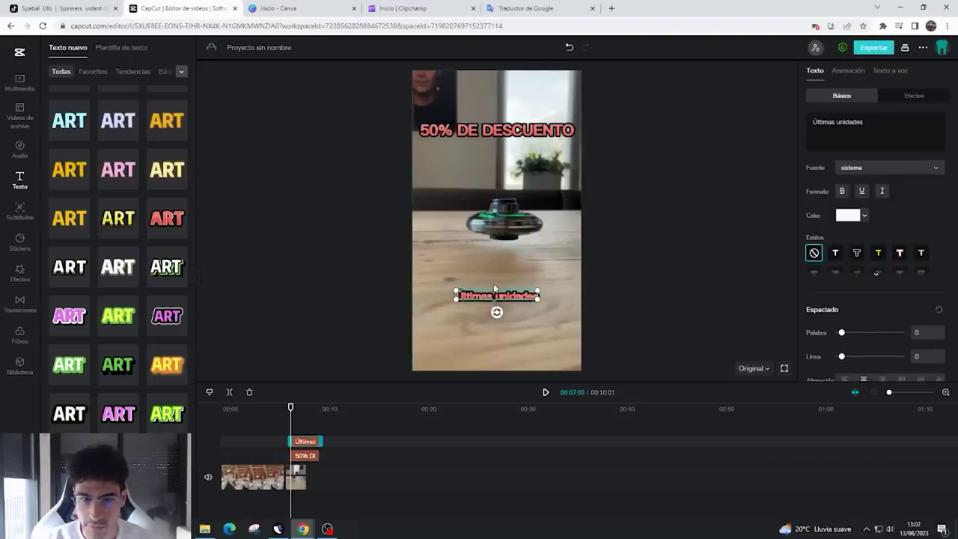
left_click(314, 456)
mouse_move(319, 456)
left_mouse_down()
mouse_move(307, 456)
mouse_move(328, 441)
left_mouse_up()
left_click(313, 456)
left_click(306, 440)
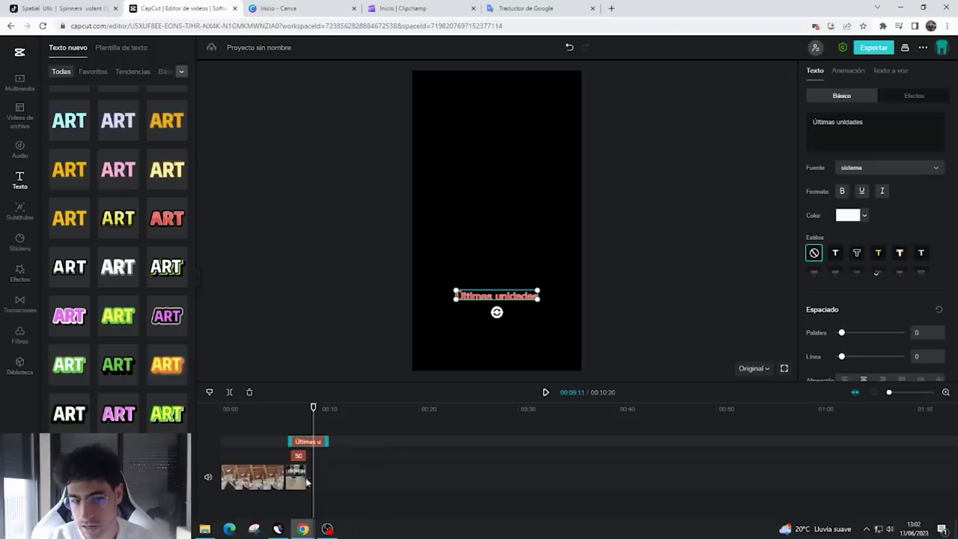
- Review the closing frames, then play the project from the start
left_click_drag(312, 407, 309, 441)
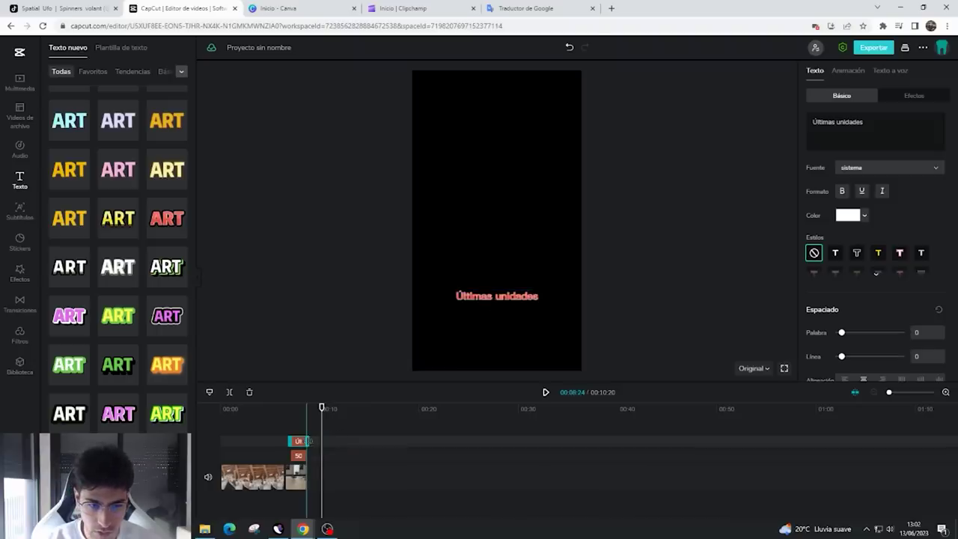
left_click_drag(306, 406, 284, 408)
left_click(303, 455)
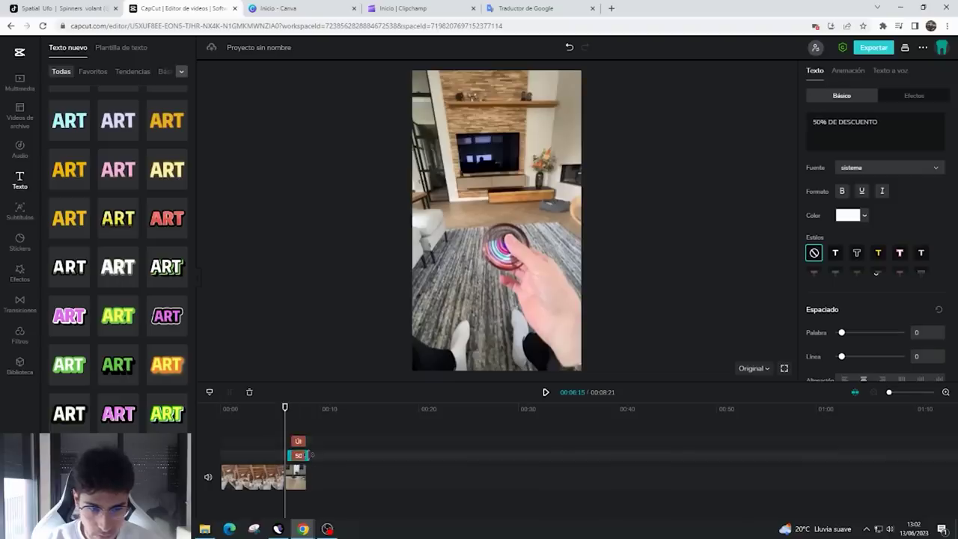
left_click(224, 408)
left_click(546, 393)
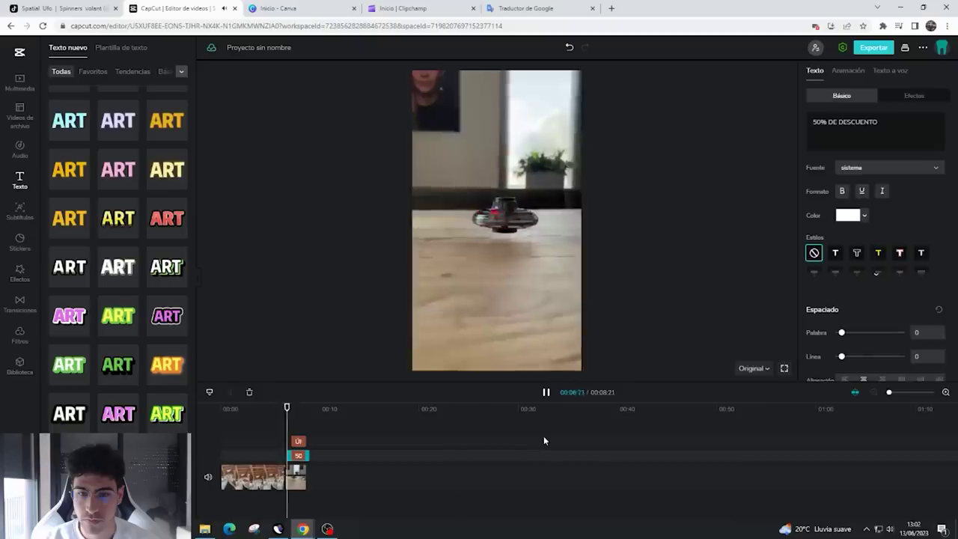
- Add a Combinar transition between the two clips and preview it
left_click(544, 436)
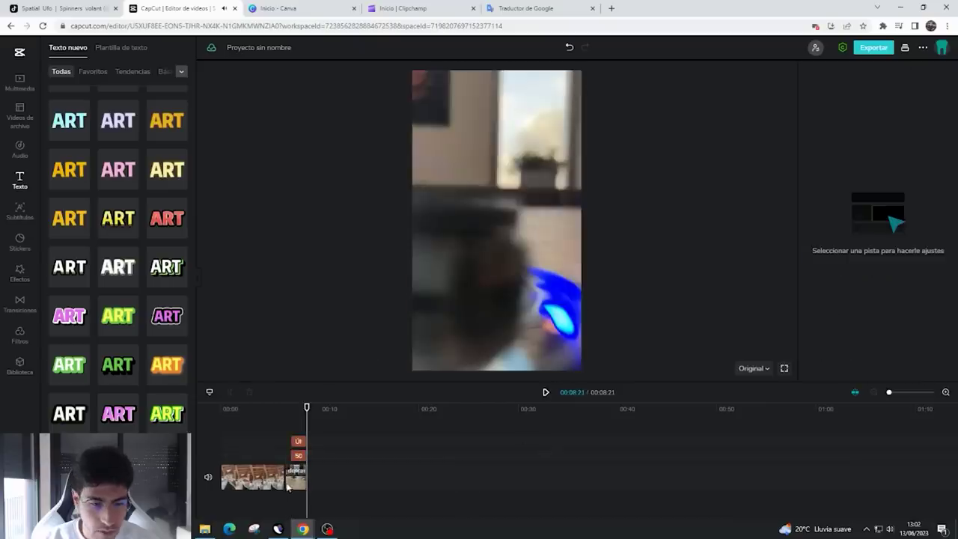
left_click(22, 302)
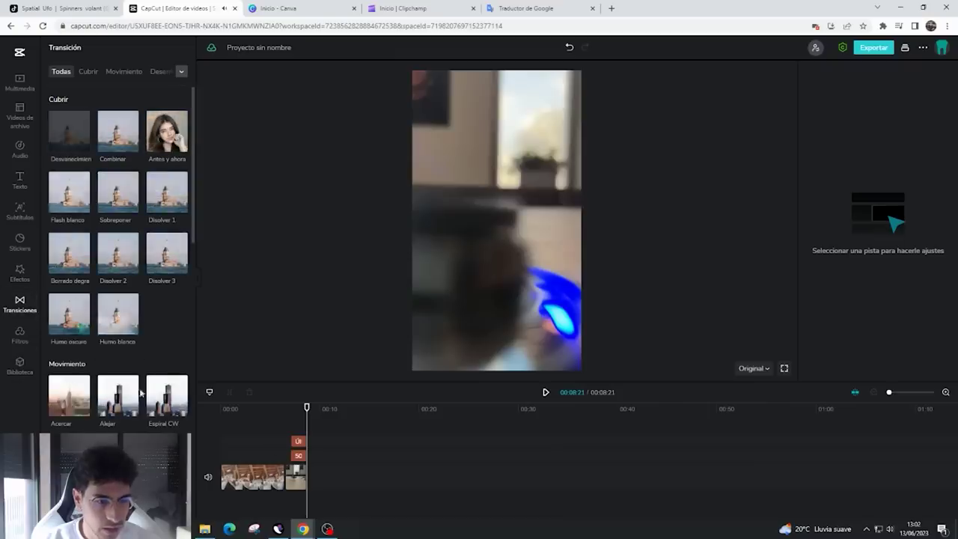
left_click_drag(305, 406, 285, 407)
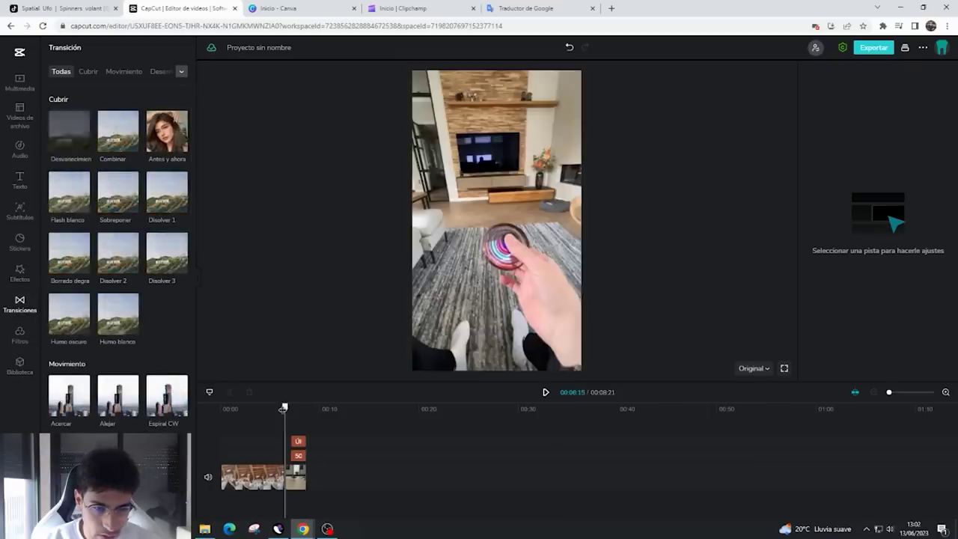
left_click(283, 479)
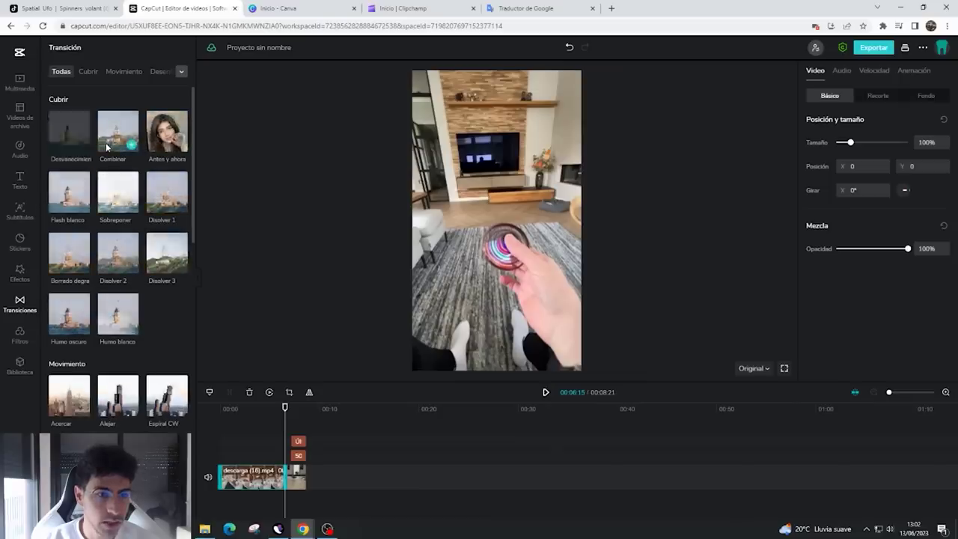
left_click(130, 147)
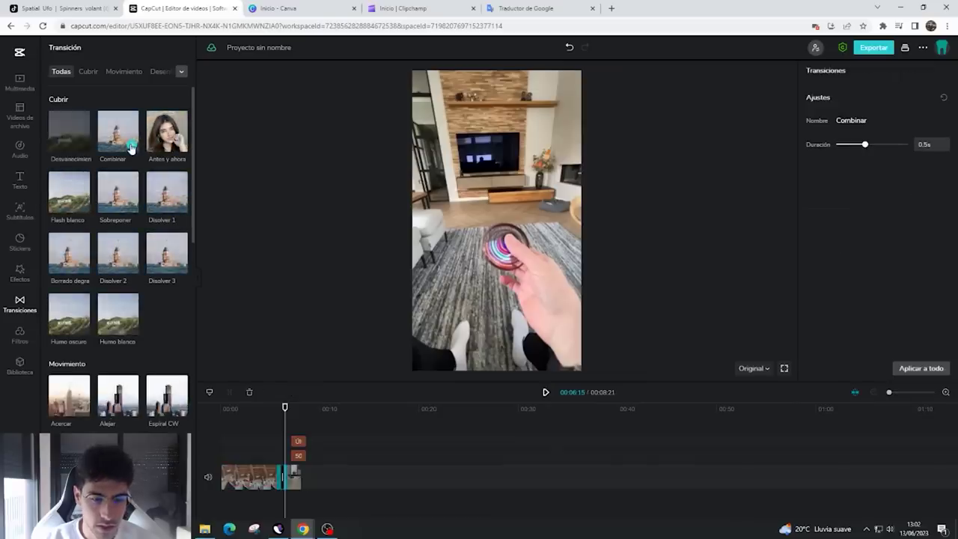
left_click_drag(281, 408, 274, 408)
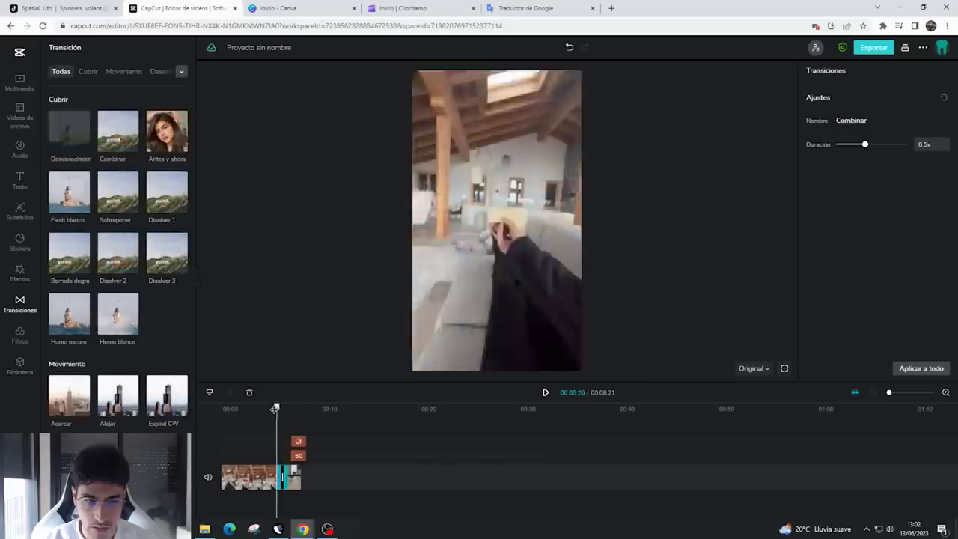
left_click(545, 392)
key("space")
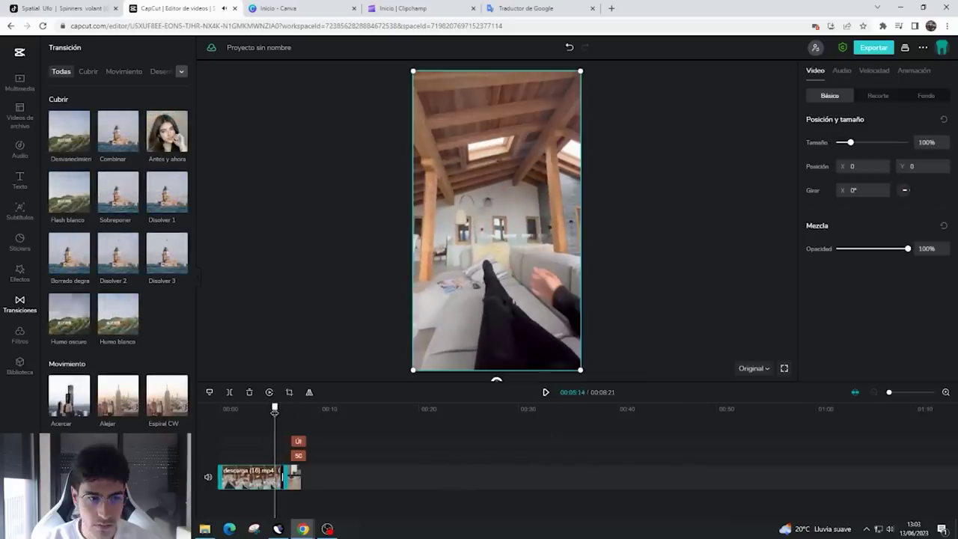
left_click(287, 476)
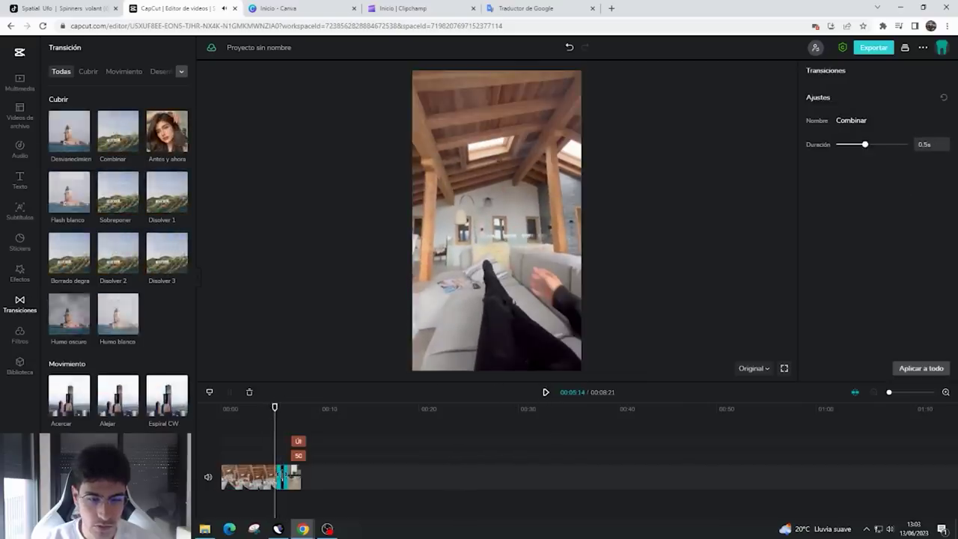
left_click(210, 415)
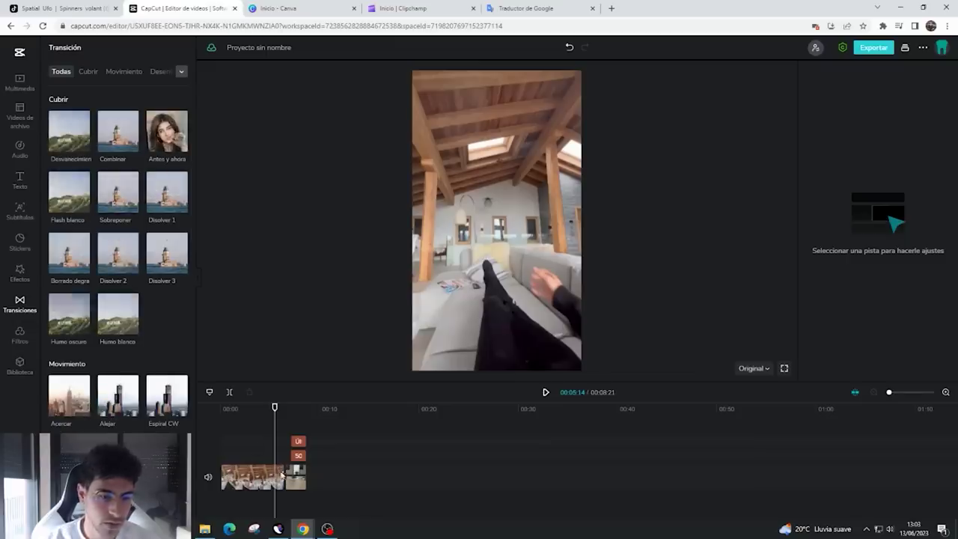
- Try a Flash blanco transition at the clip join, preview it, then delete it
left_click(282, 473)
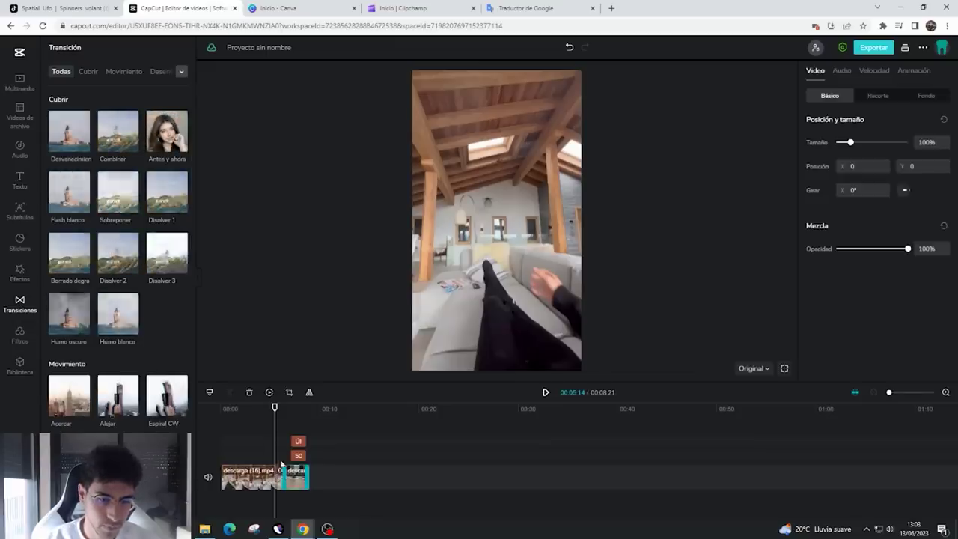
left_click_drag(275, 407, 285, 407)
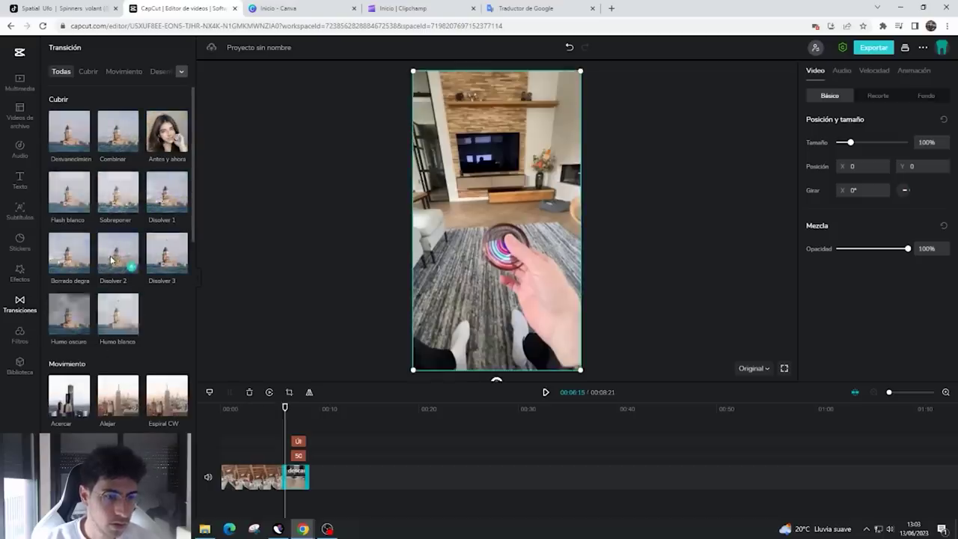
left_click(83, 205)
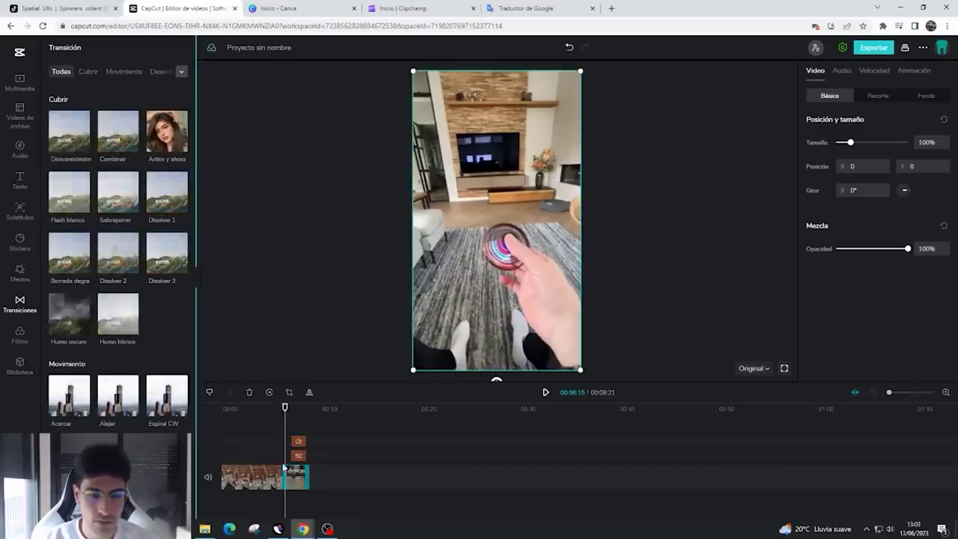
left_click_drag(287, 453, 273, 453)
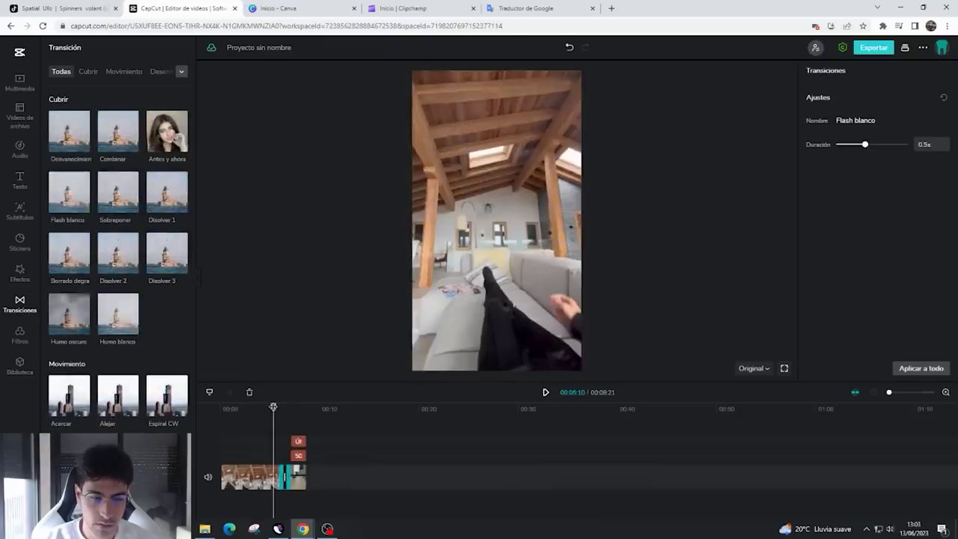
left_click(296, 477)
left_click(546, 394)
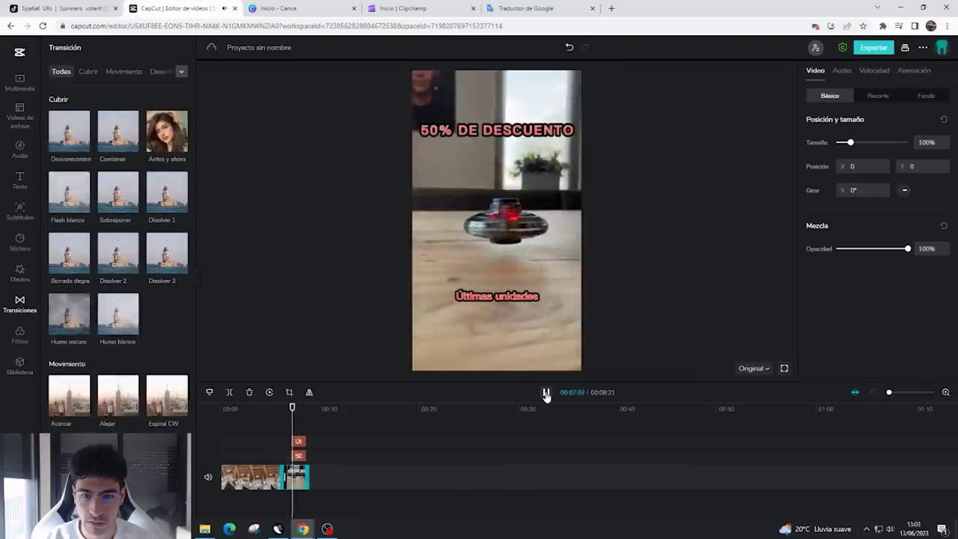
left_click(546, 393)
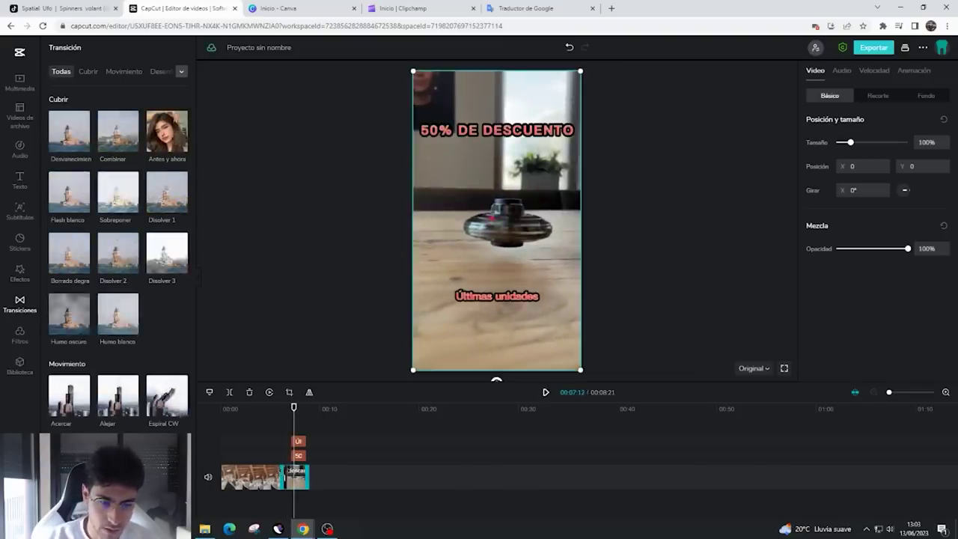
left_click(284, 476)
key("Delete")
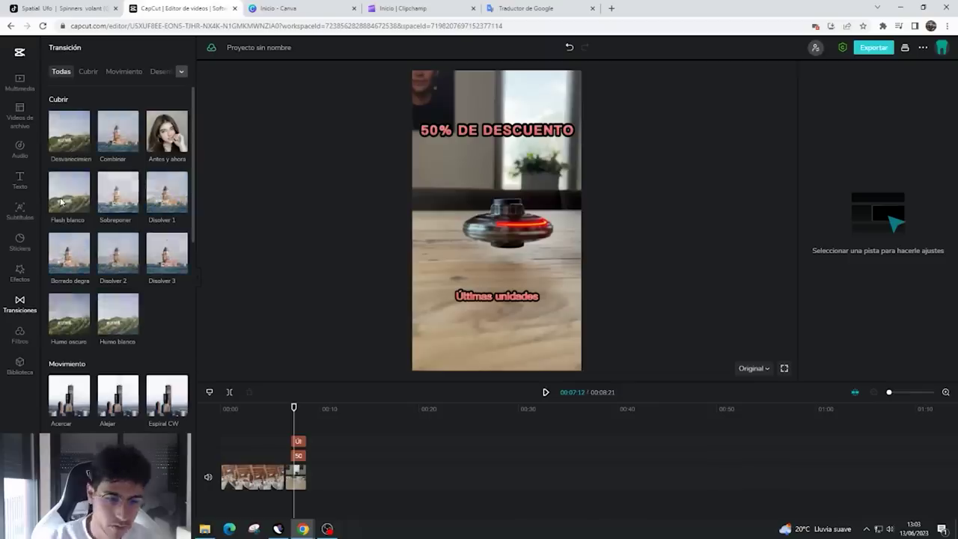
- Re-add the Combinar transition at the join and preview it
left_click(131, 147)
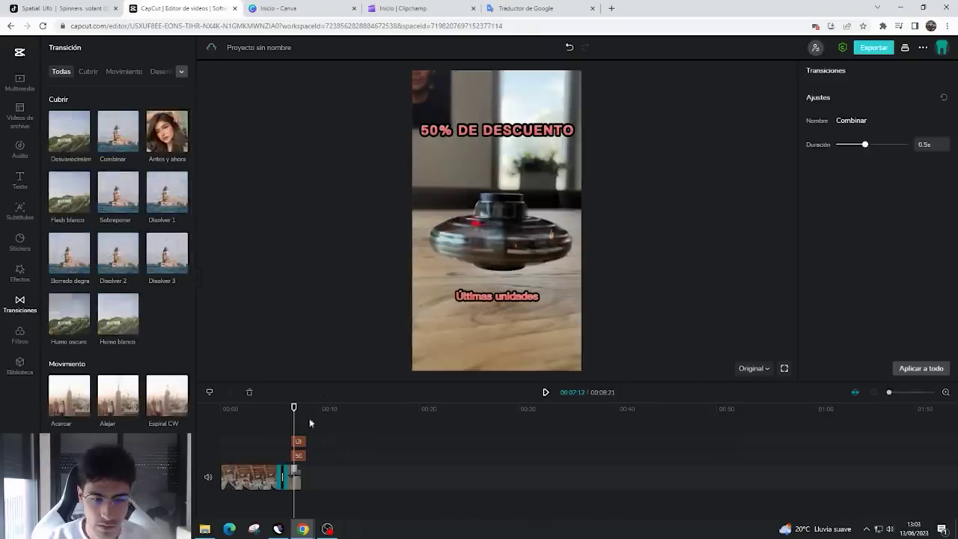
left_click(268, 409)
left_click(546, 392)
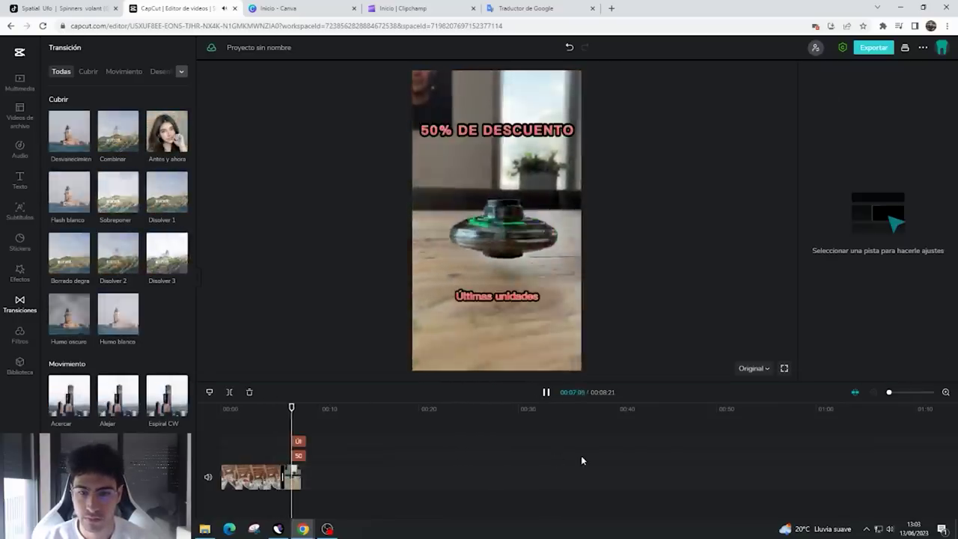
left_click(285, 477)
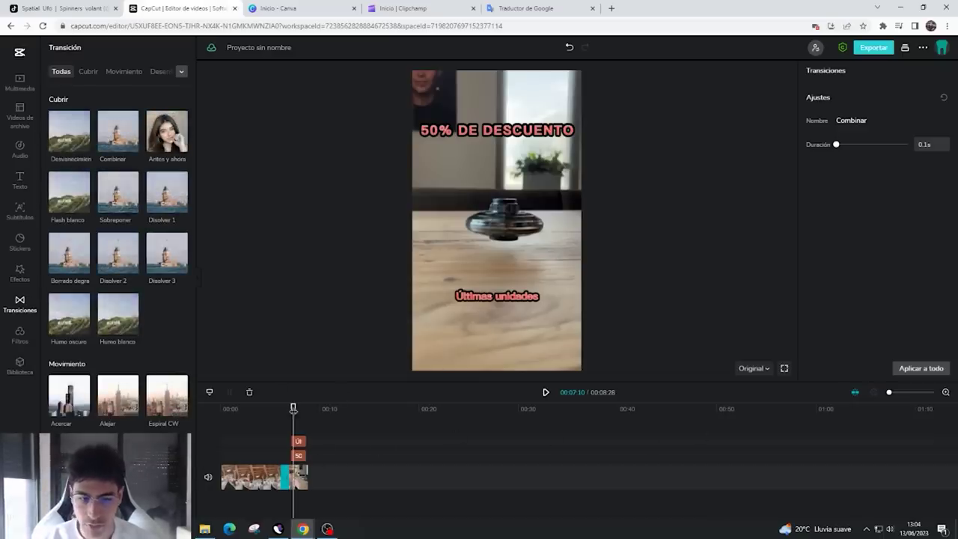
left_click_drag(292, 408, 281, 409)
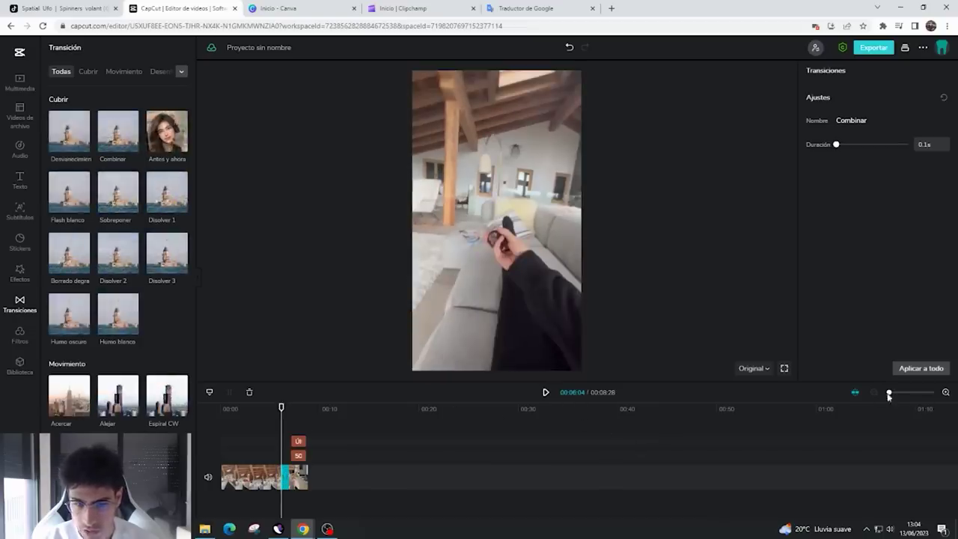
left_click_drag(889, 396, 897, 399)
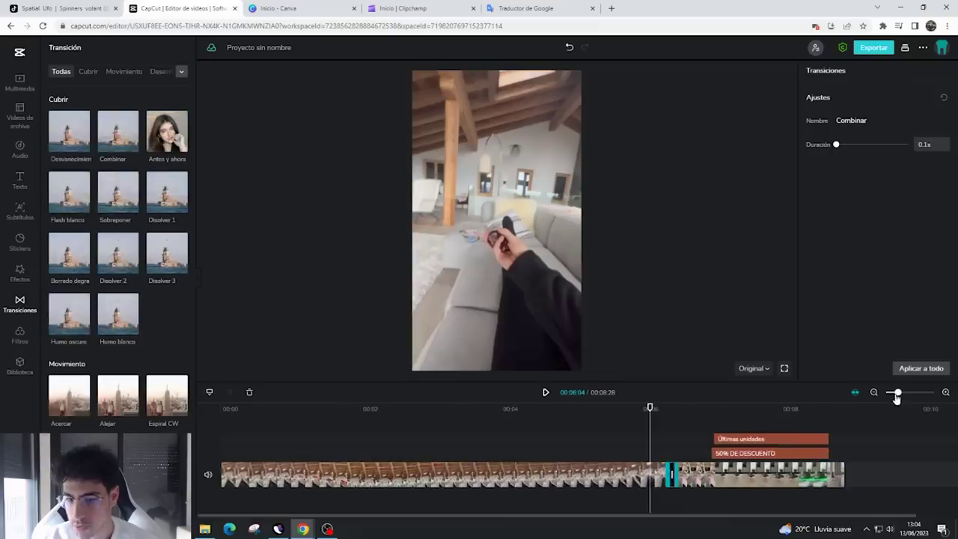
- Put a Combinar transition at the clip join and set its duration to 0.2 s
left_click_drag(659, 515, 727, 516)
left_click(730, 508)
left_click(620, 479)
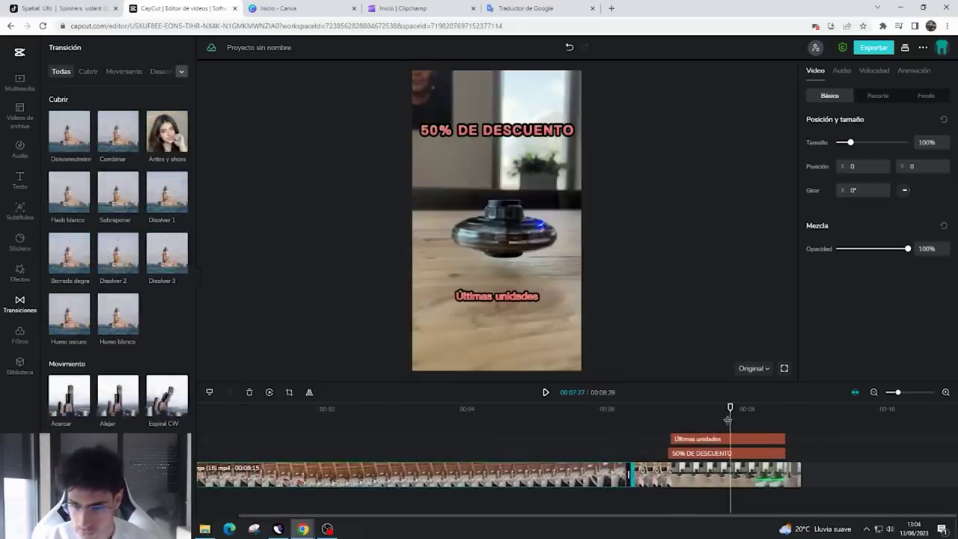
left_click_drag(730, 408, 629, 418)
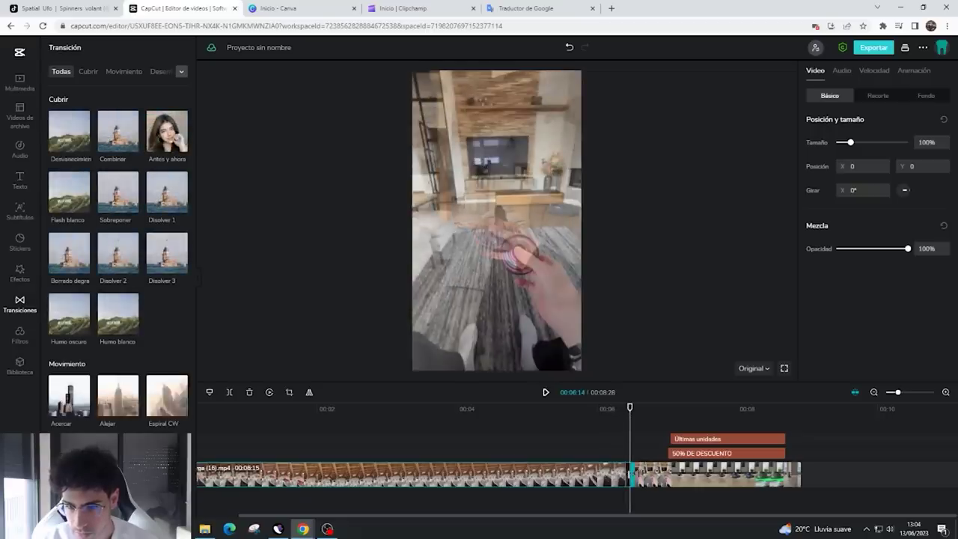
left_click(636, 476)
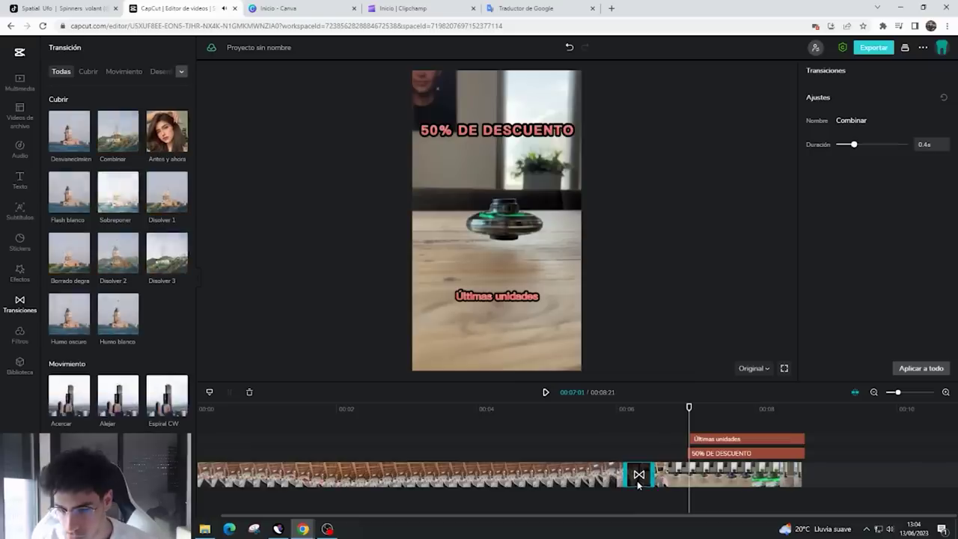
left_click_drag(650, 475, 640, 475)
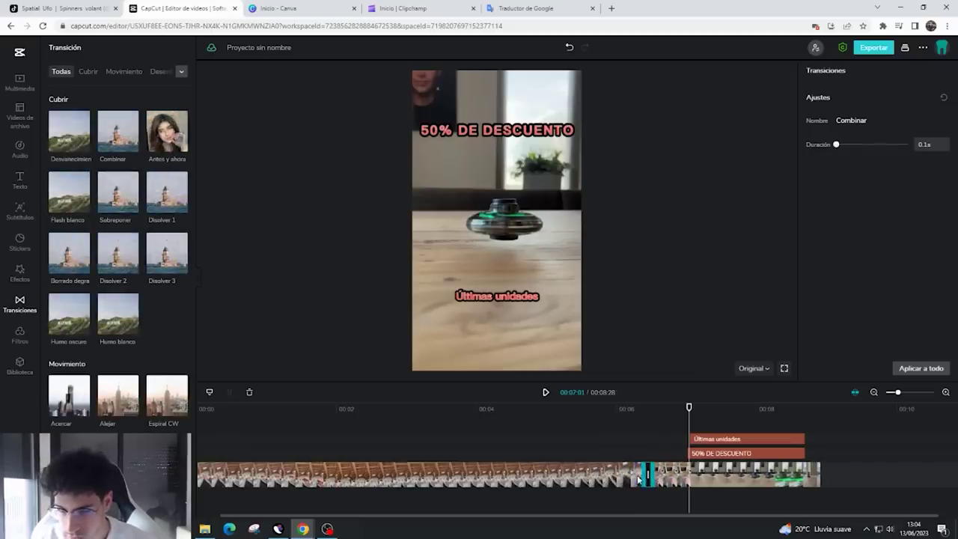
left_click(673, 474)
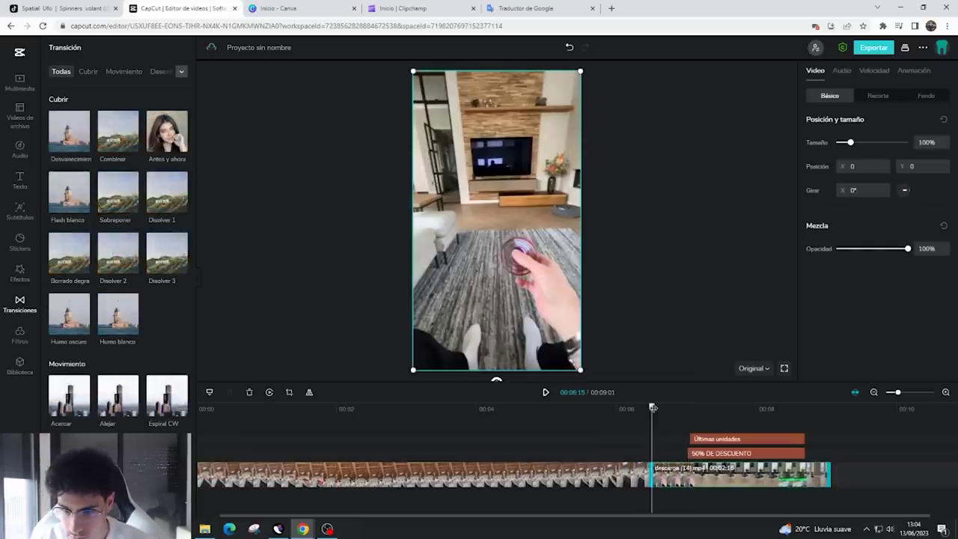
mouse_move(131, 150)
mouse_move(82, 150)
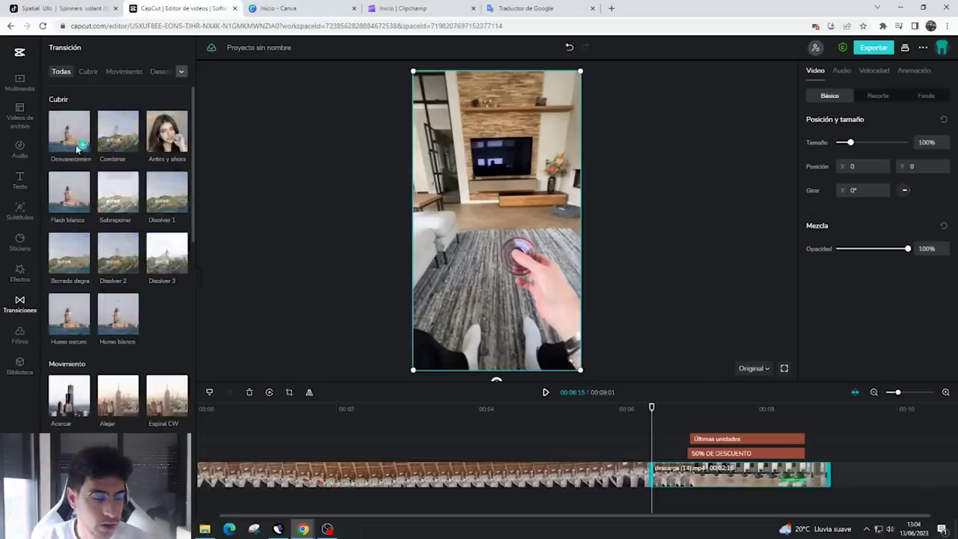
left_click_drag(134, 149, 660, 437)
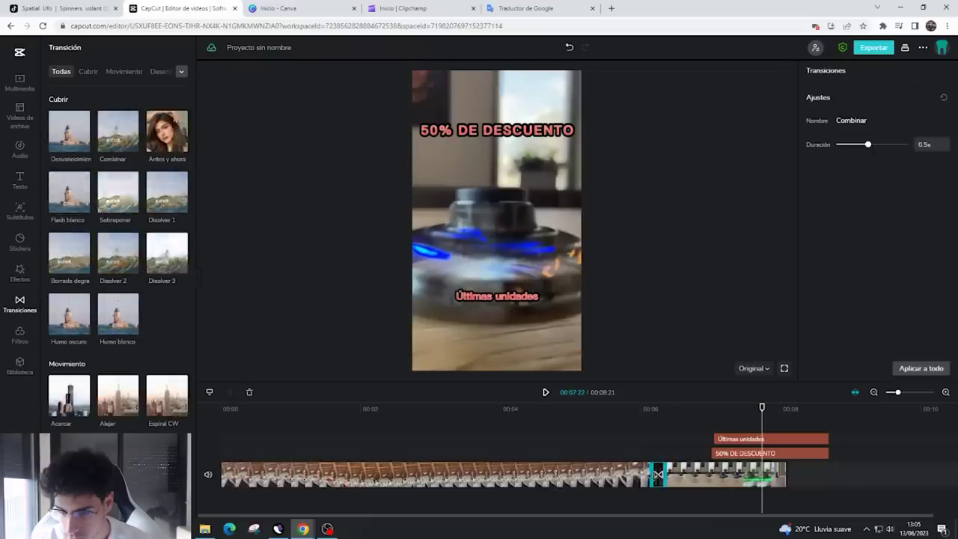
left_click_drag(868, 144, 843, 144)
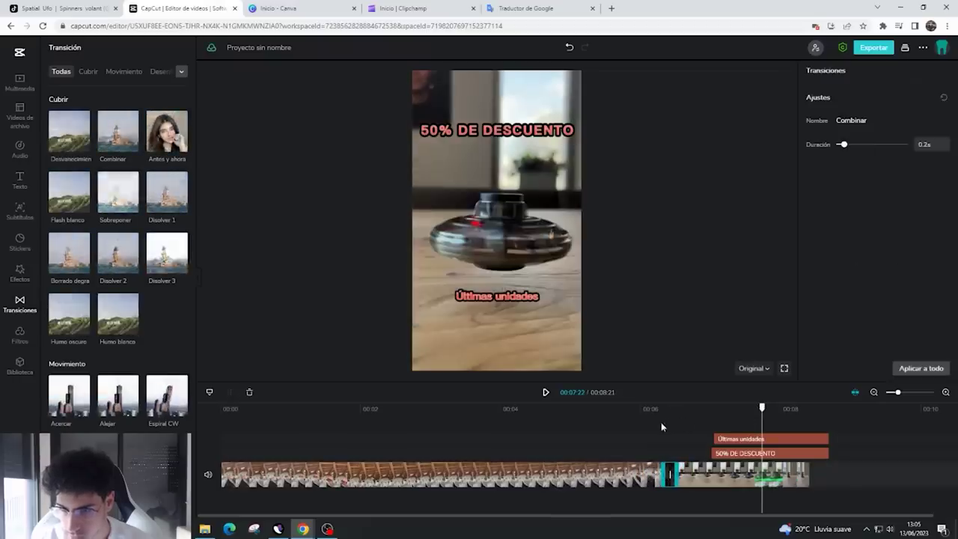
- Trim the 50% DE DESCUENTO and Últimas unidades clips so both end with the video
left_click(827, 419)
left_click(816, 453)
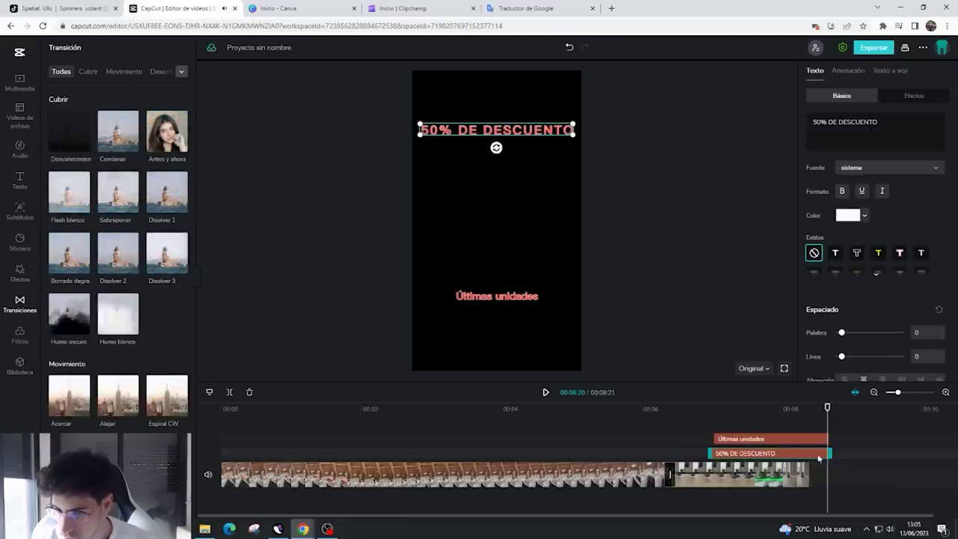
left_click_drag(826, 453, 813, 452)
left_click(821, 441)
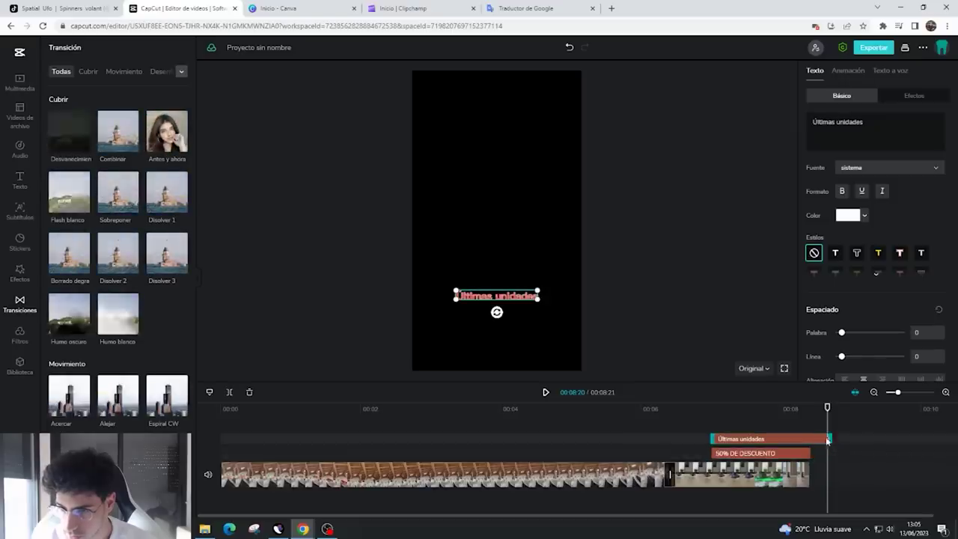
left_click_drag(831, 439, 814, 438)
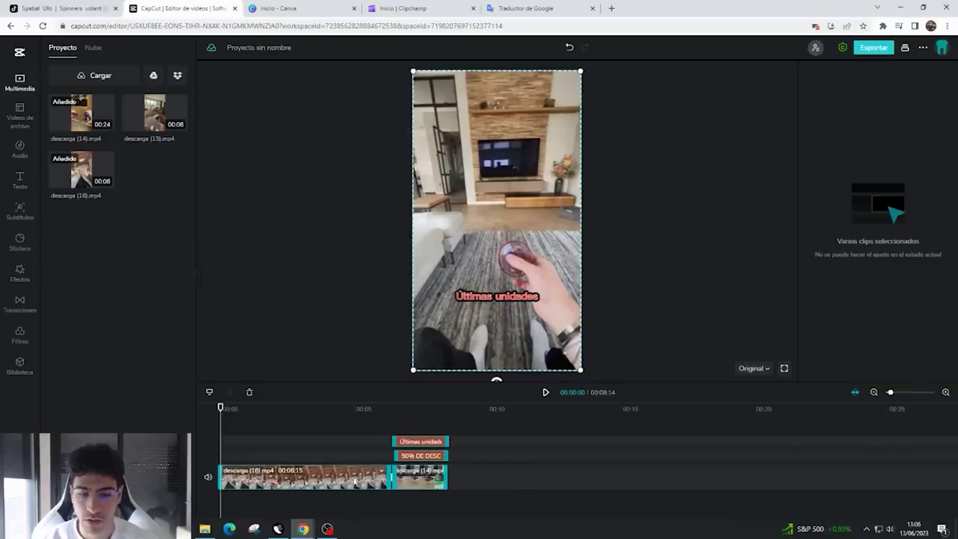
- Rename the output file and export the video, reviewing the advanced export settings
left_click(876, 49)
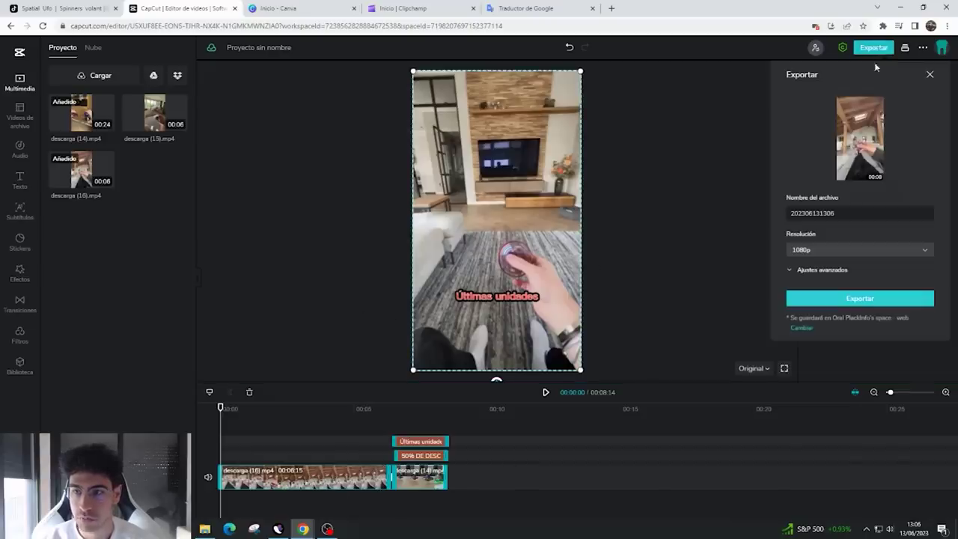
double_click(843, 216)
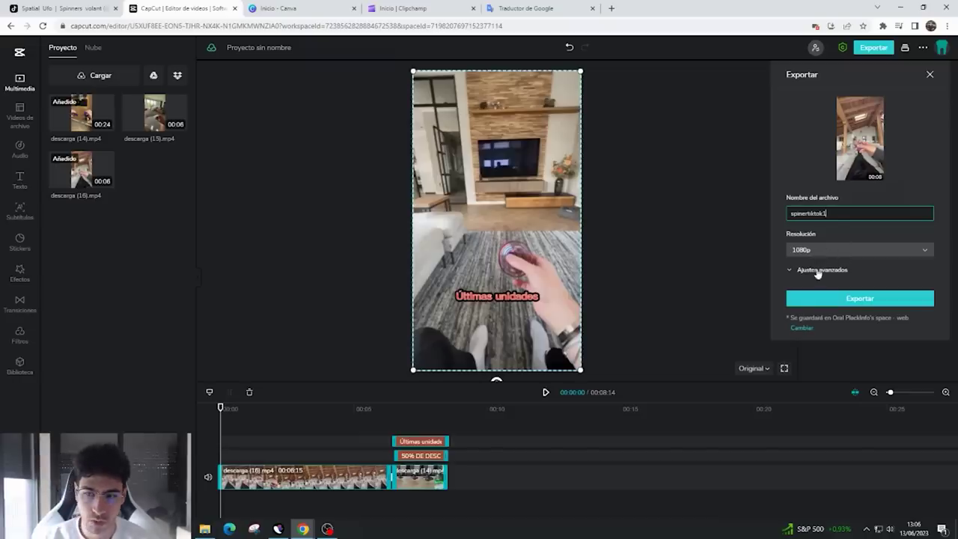
left_click(819, 271)
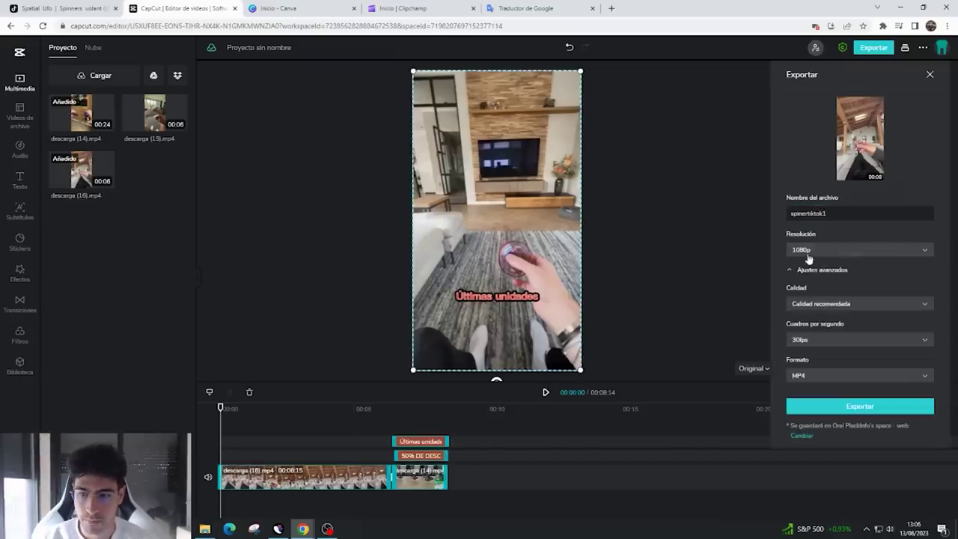
left_click(859, 406)
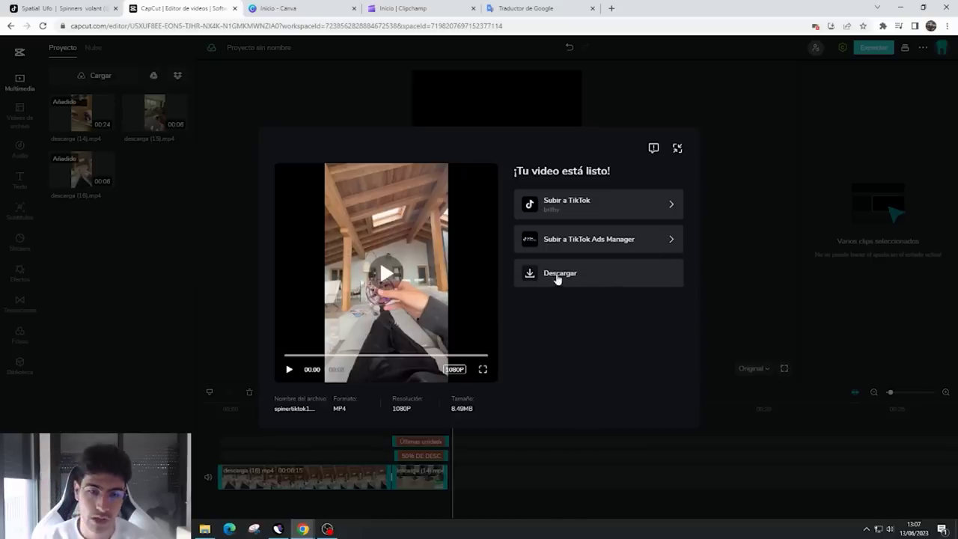
- Close the finished-export dialog and download notice, and clear the timeline selection
left_click(677, 137)
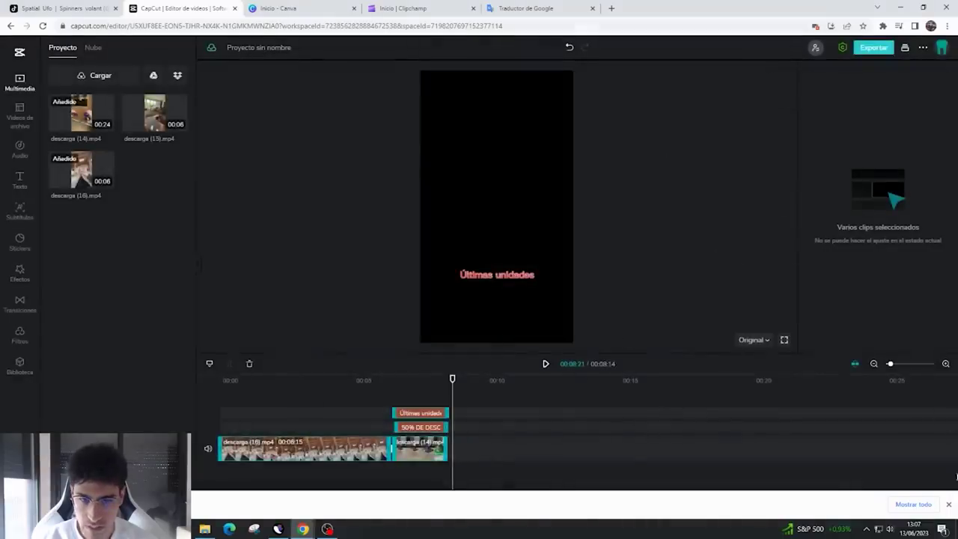
left_click(940, 402)
left_click(949, 505)
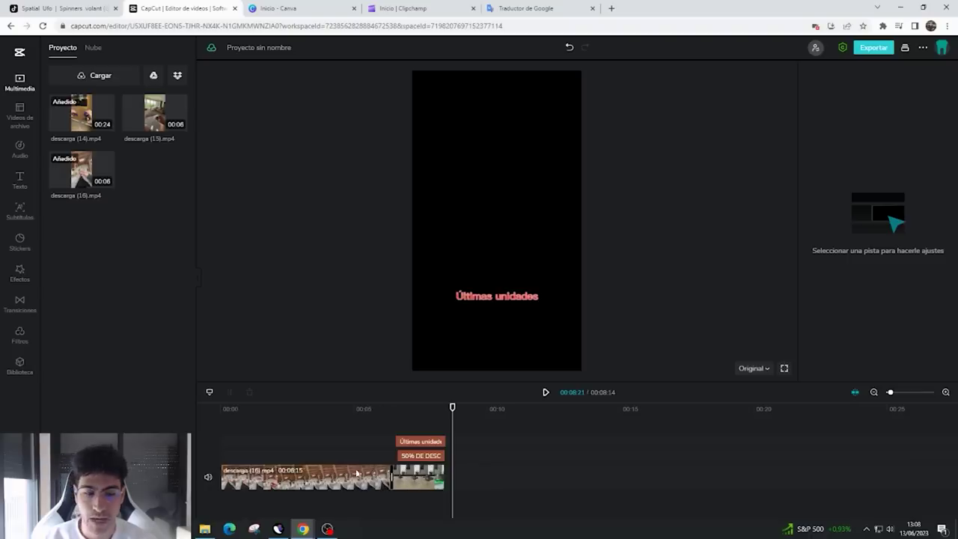
- Delete the opening descarga (16) clip, shift descarga (14) right, and put descarga (15).mp4 first
left_click_drag(453, 407, 231, 408)
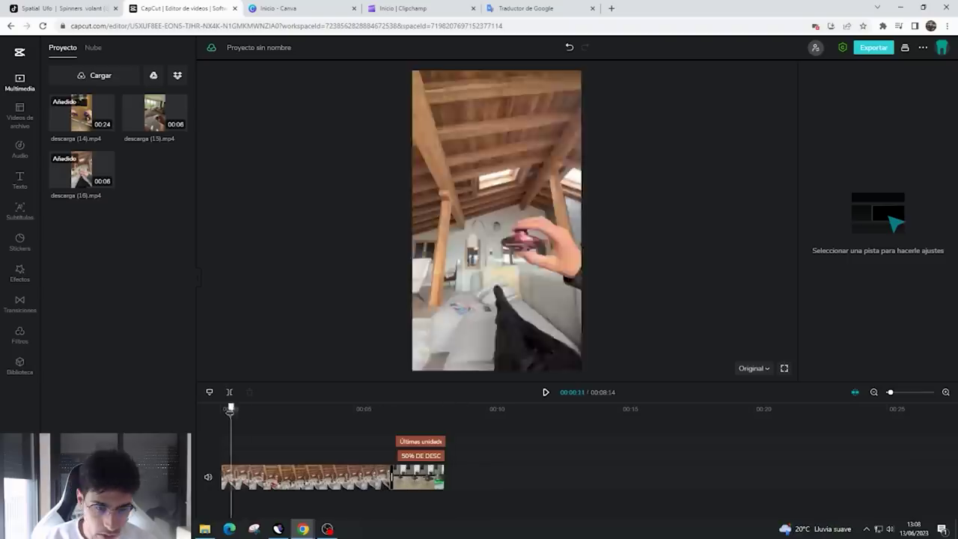
left_click(306, 471)
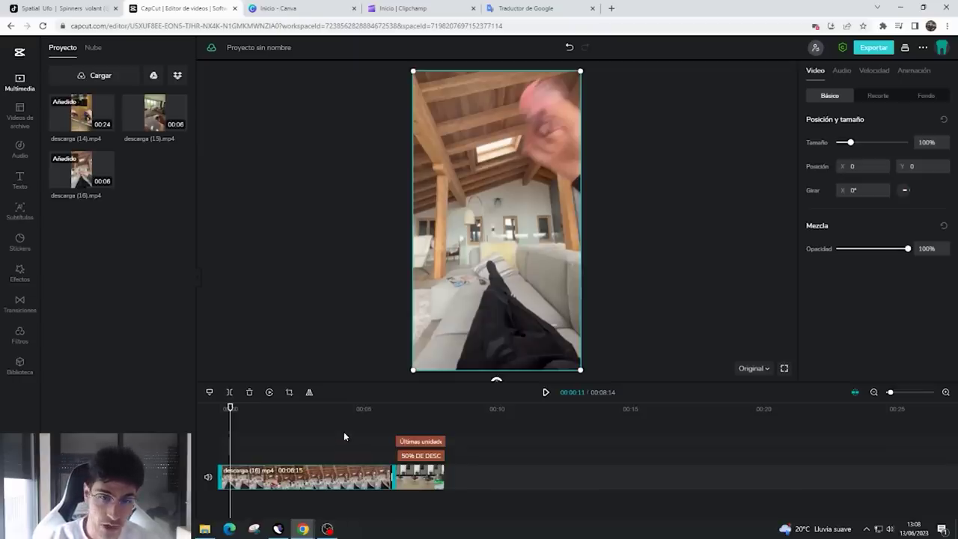
key("Delete")
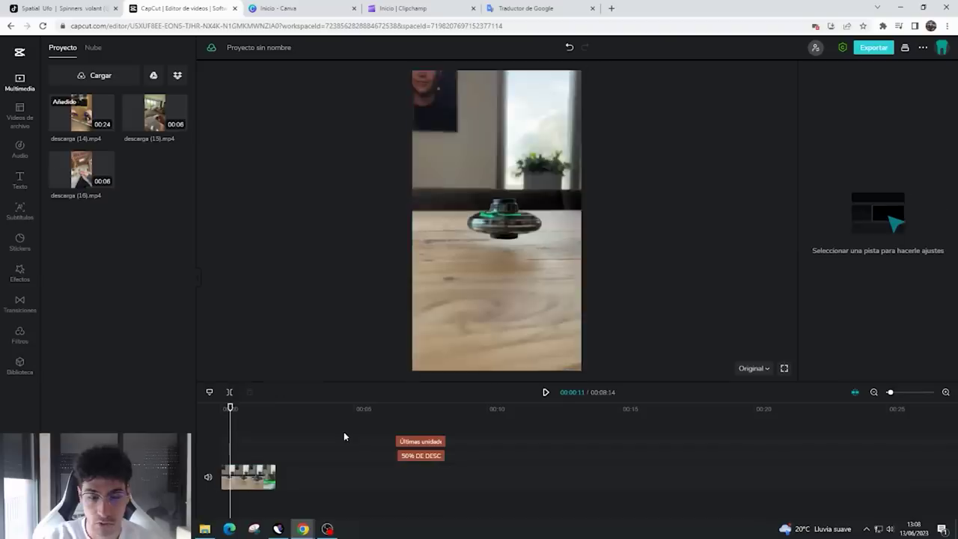
left_click(248, 484)
left_click_drag(247, 484, 423, 470)
left_click_drag(249, 478, 444, 491)
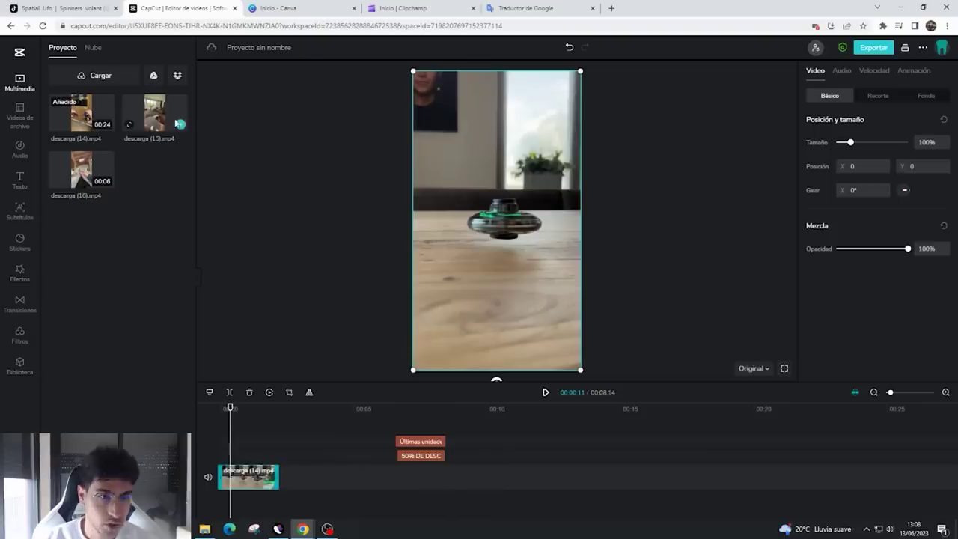
left_click_drag(337, 455, 334, 450)
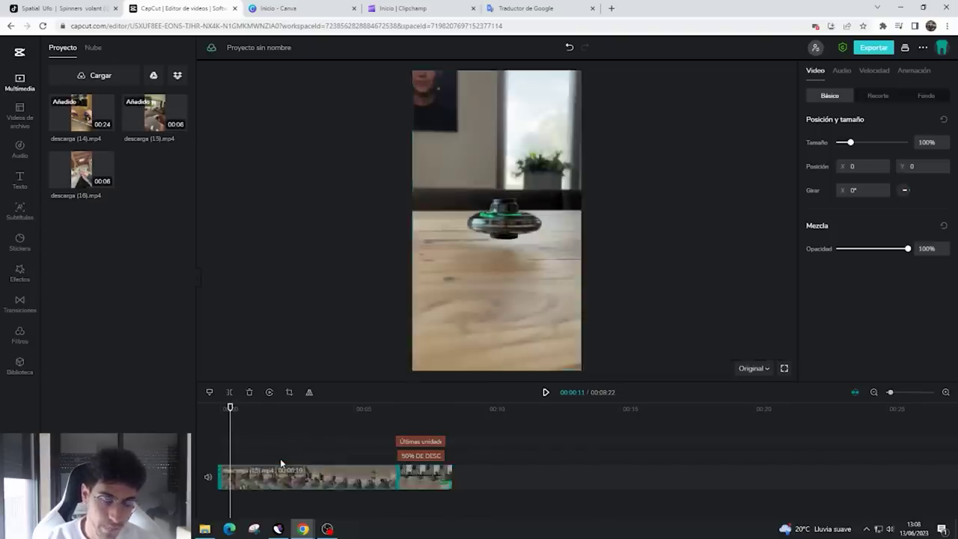
left_click(281, 464)
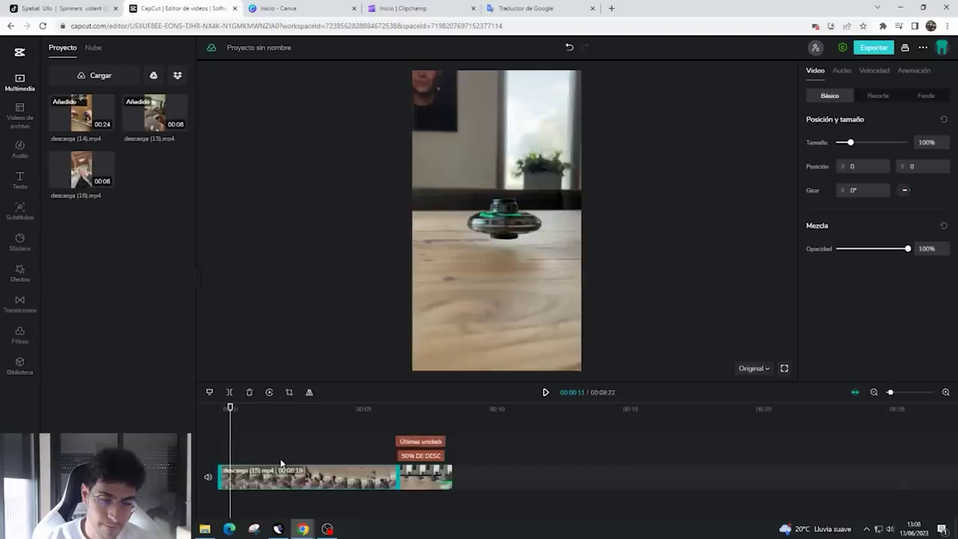
left_click_drag(233, 407, 219, 409)
left_click_drag(243, 421, 343, 442)
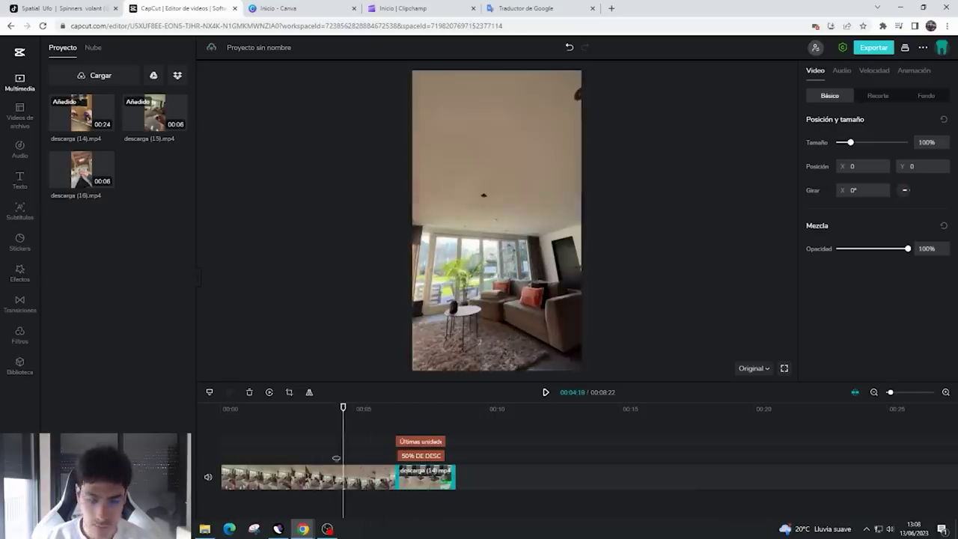
left_click(319, 471)
left_click_drag(342, 409, 428, 407)
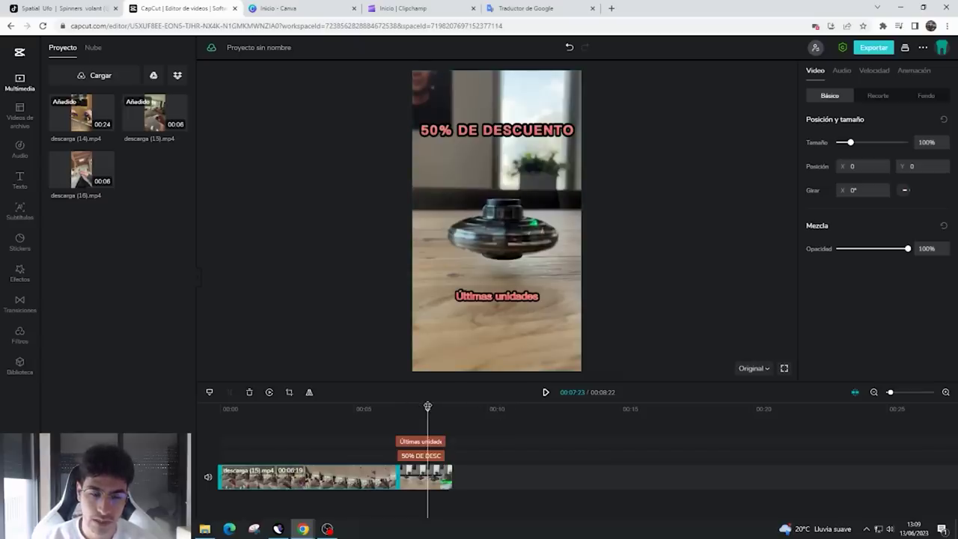
left_click_drag(427, 406, 210, 418)
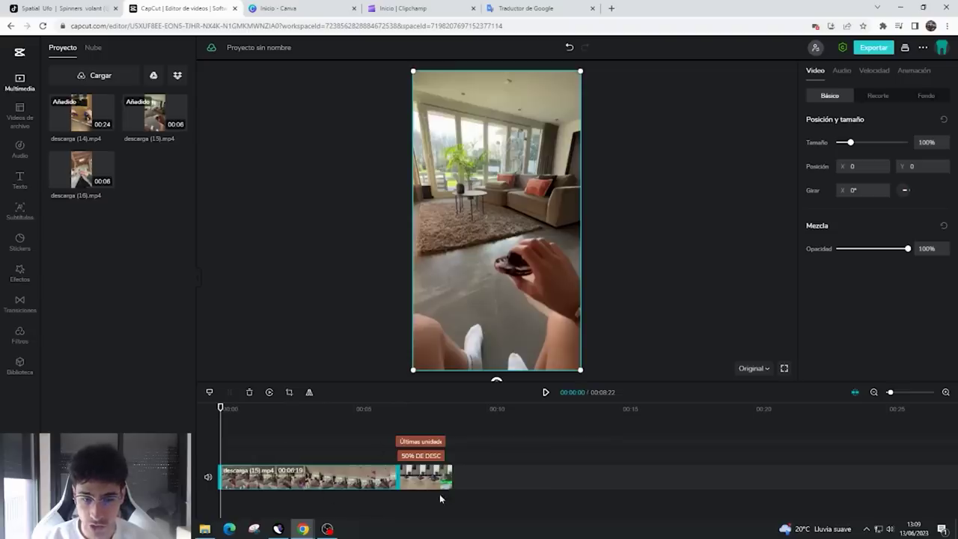
mouse_move(220, 406)
left_mouse_down()
mouse_move(407, 412)
mouse_move(420, 422)
mouse_move(218, 419)
left_mouse_up()
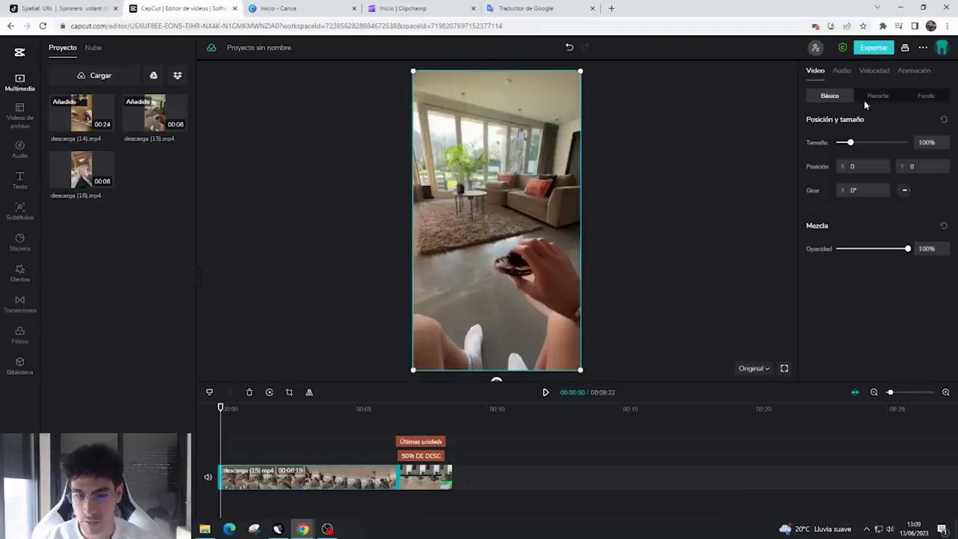
- Export the edit at 1080p under the new file name spinnertiktok2
left_click(874, 47)
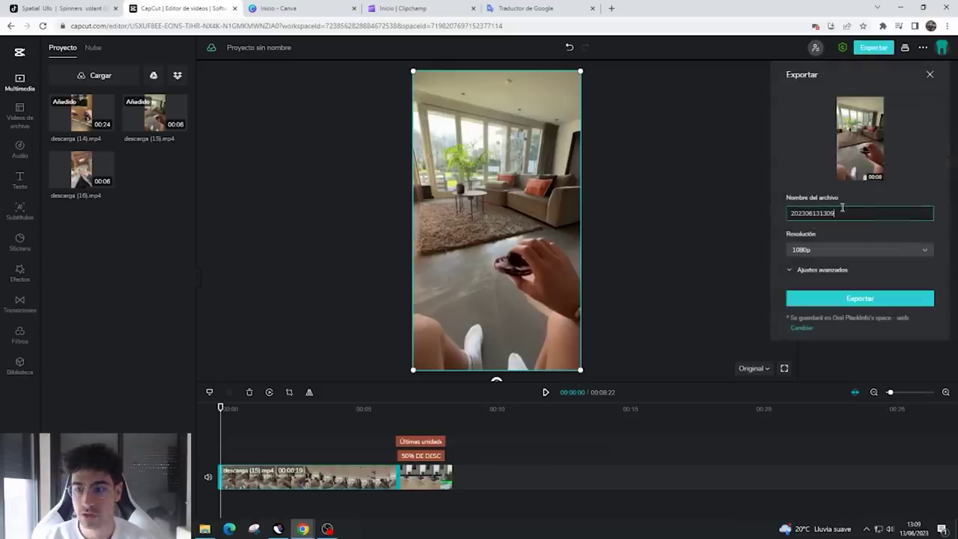
double_click(842, 207)
type("spinnertiktok2")
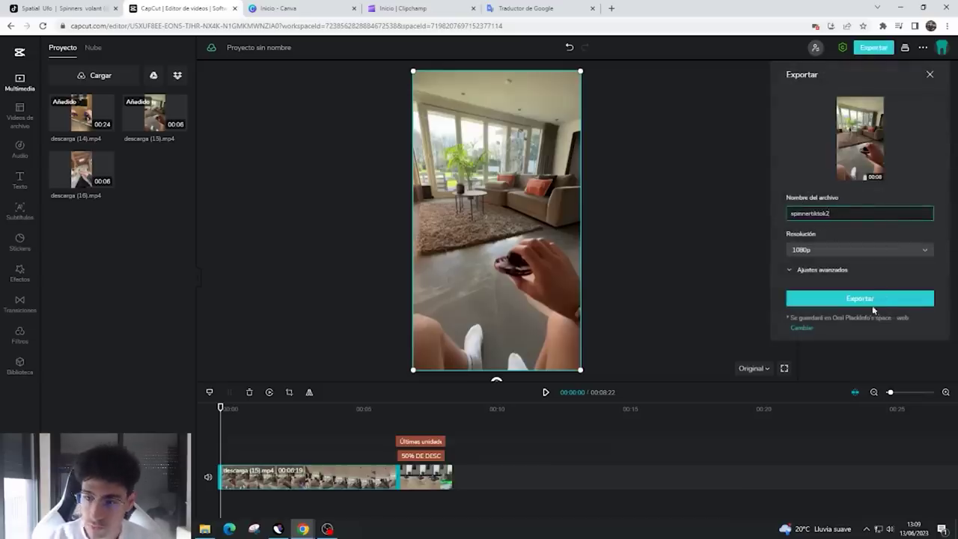
left_click(871, 303)
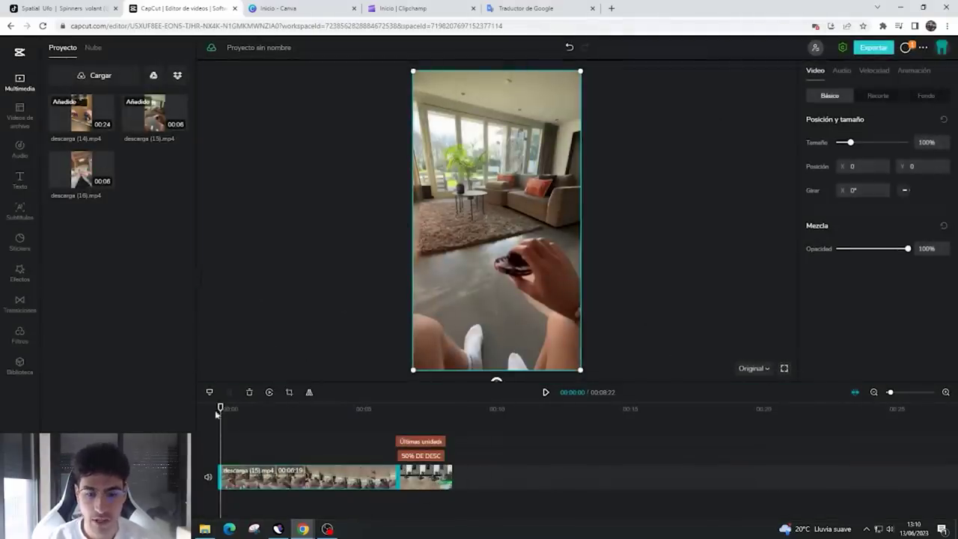
- Delete the descarga (14) clip and the '50% DE DESC' and 'Últimas unidades' captions
left_click(432, 487)
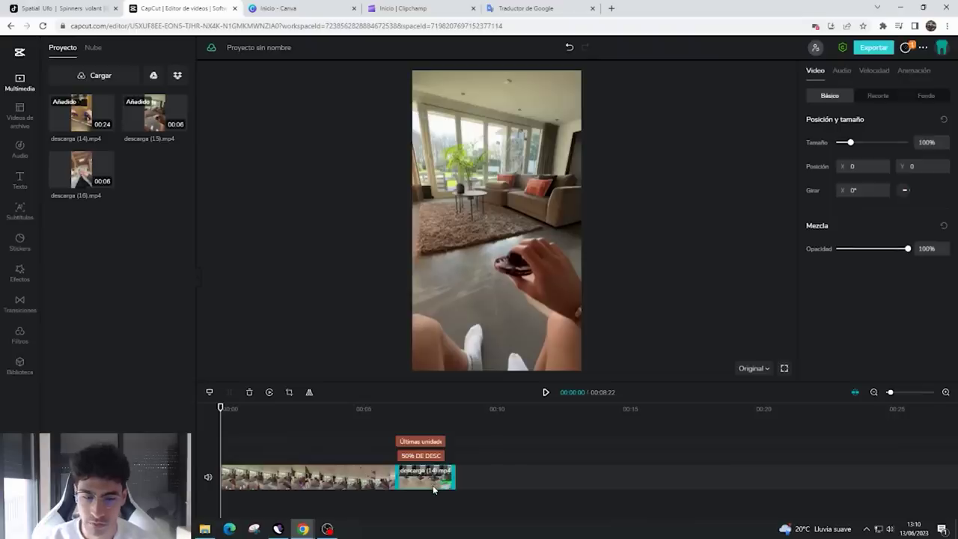
key("Delete")
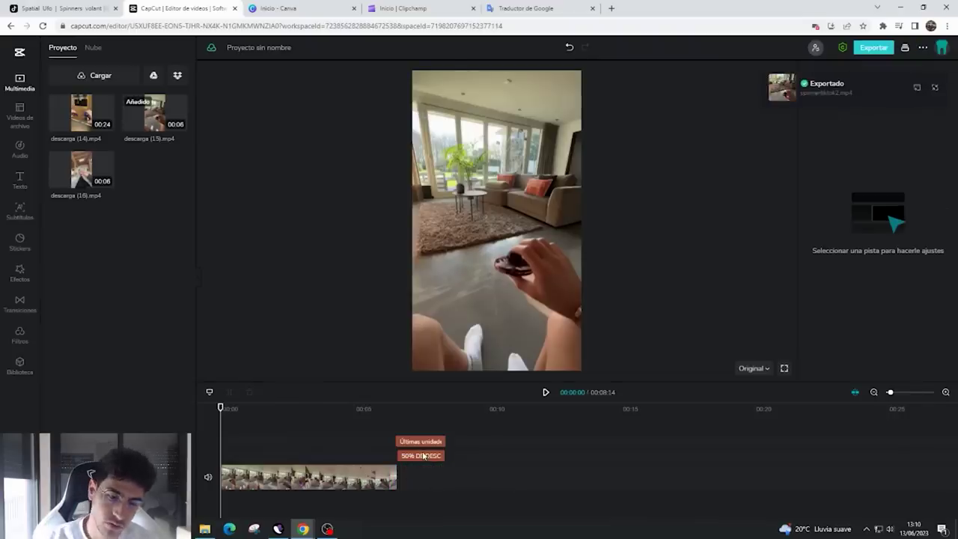
left_click(423, 456)
key("Delete")
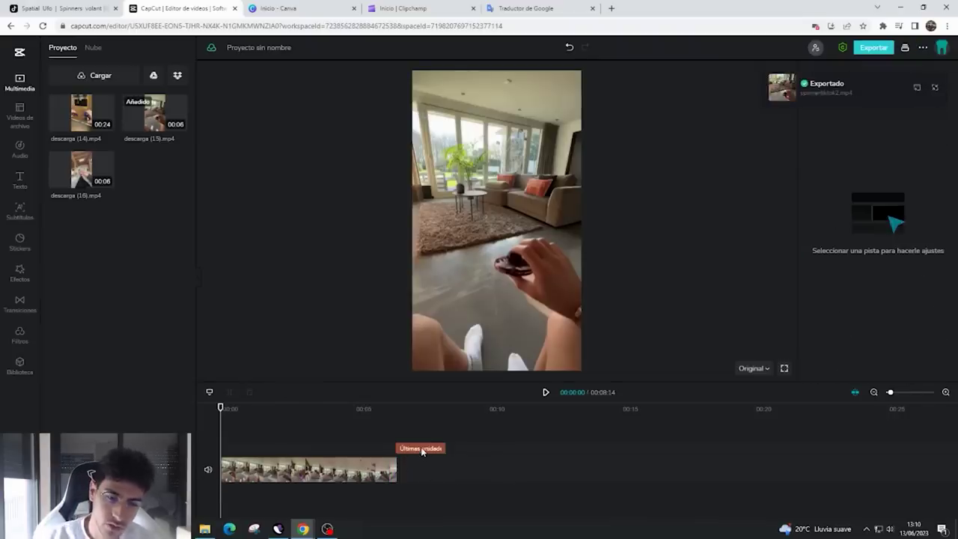
left_click(422, 449)
key("Delete")
- Scrub the playhead through the remaining spinner clip to review it, ending at the start
left_click_drag(220, 408, 398, 419)
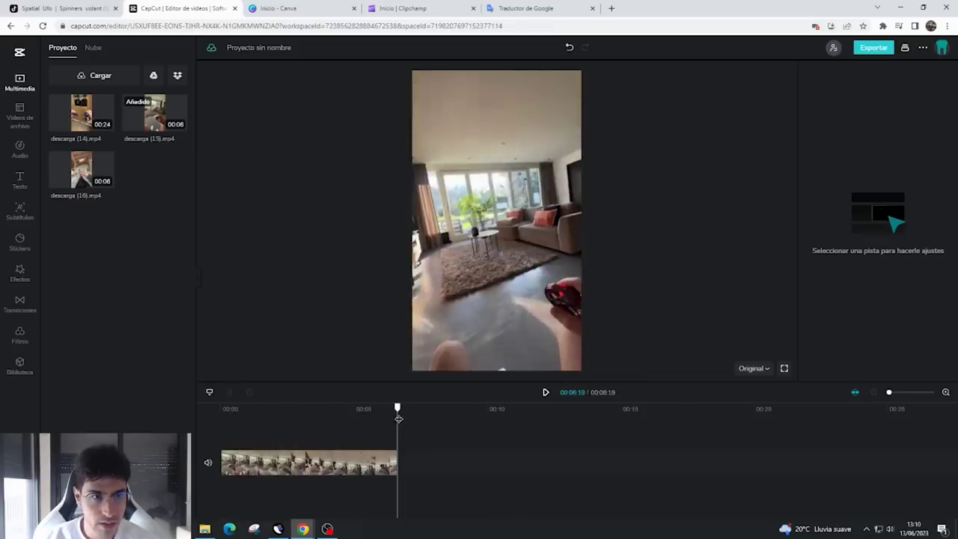
left_click_drag(394, 419, 220, 417)
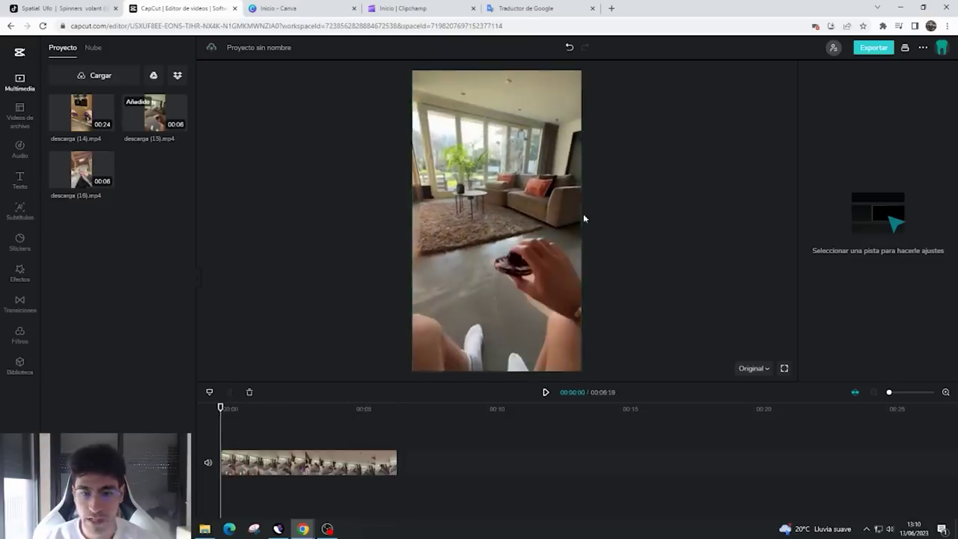
left_click_drag(213, 411, 295, 422)
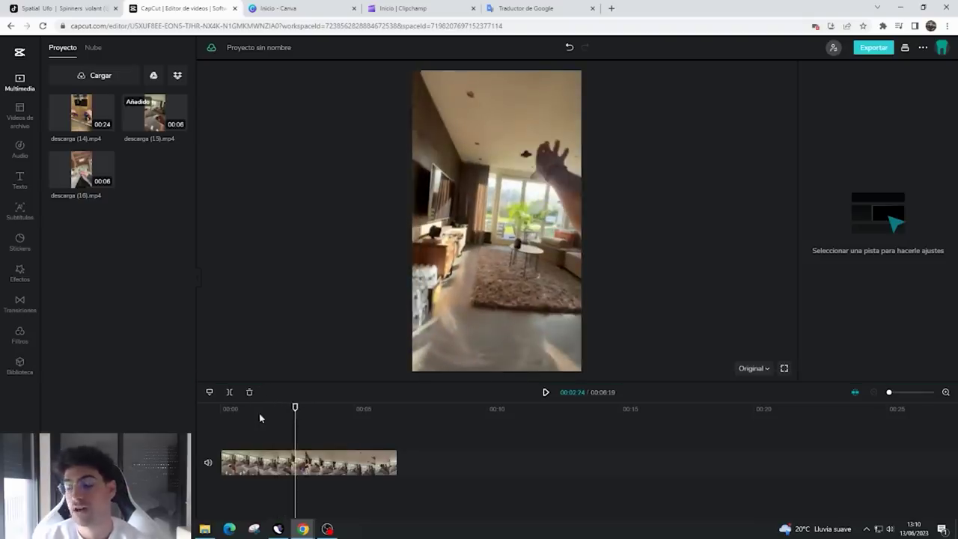
left_click_drag(296, 407, 217, 416)
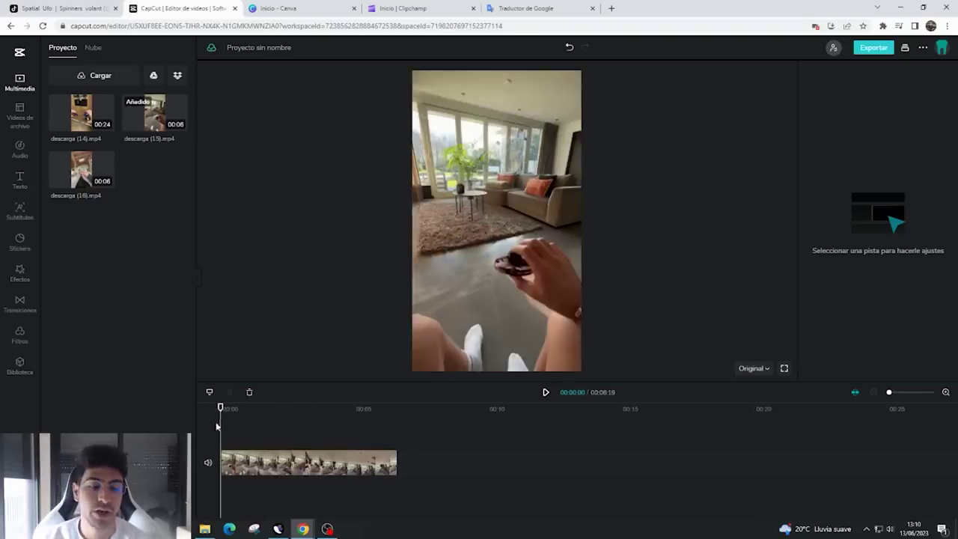
- Add a default text layer to the video from the text presets
left_click(19, 180)
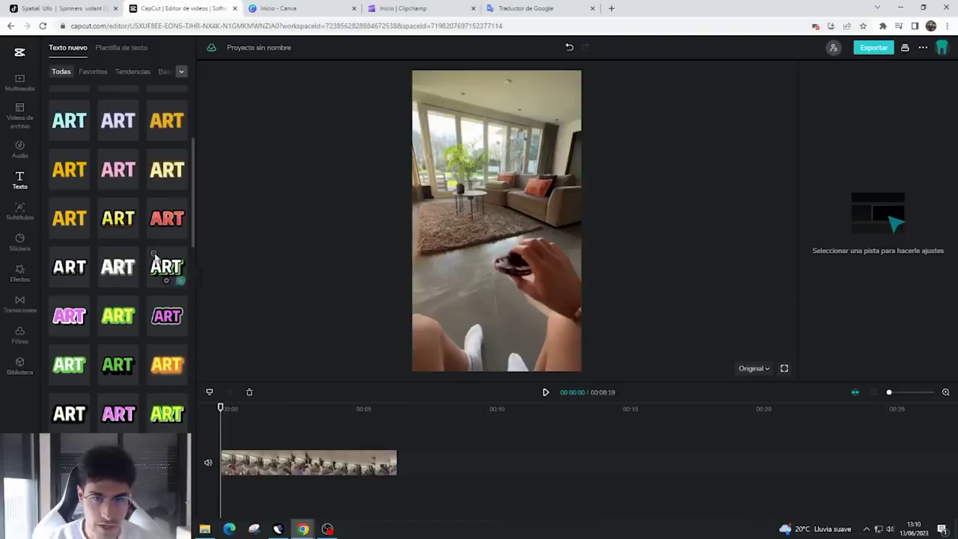
scroll(141, 316, "up", 3)
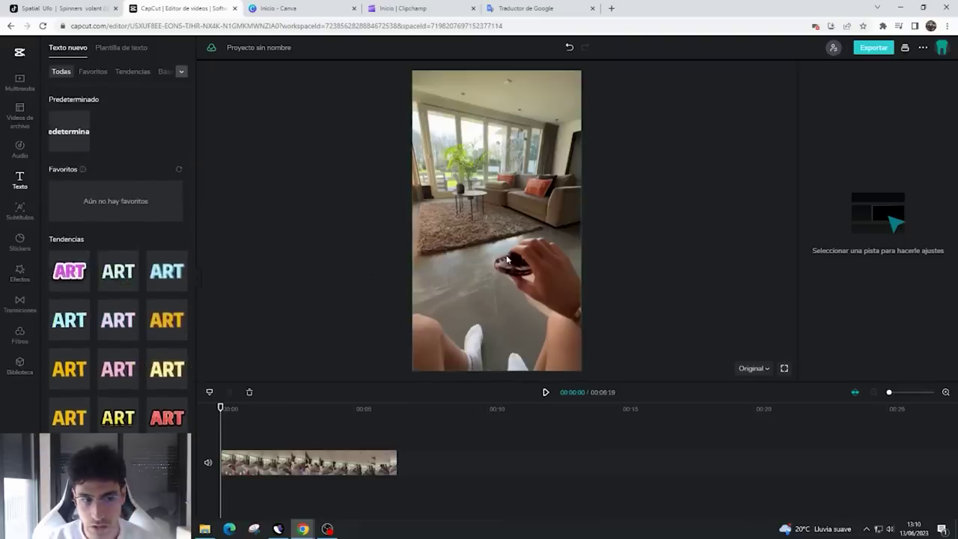
left_click(83, 147)
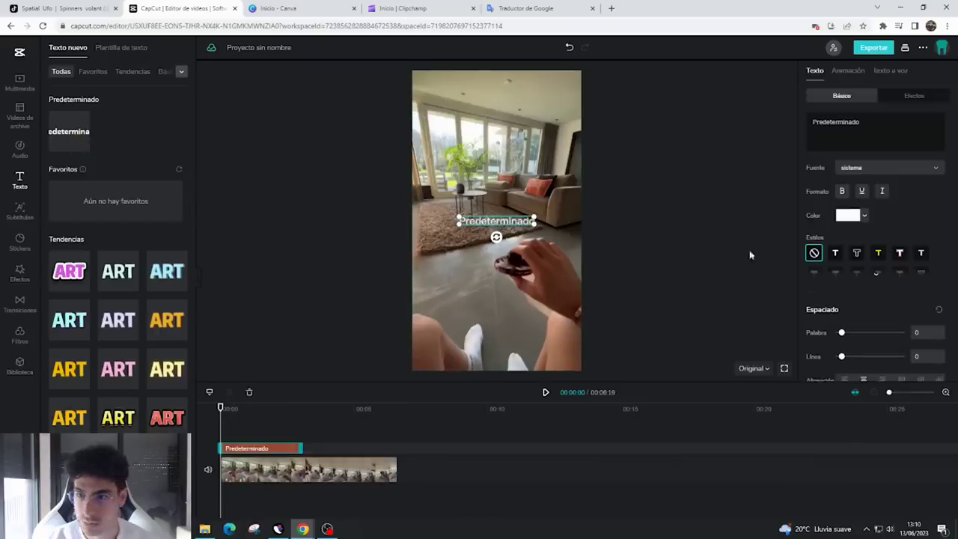
- Try a few outlined styles, then set the caption to no style so it shows plain white
left_click(857, 253)
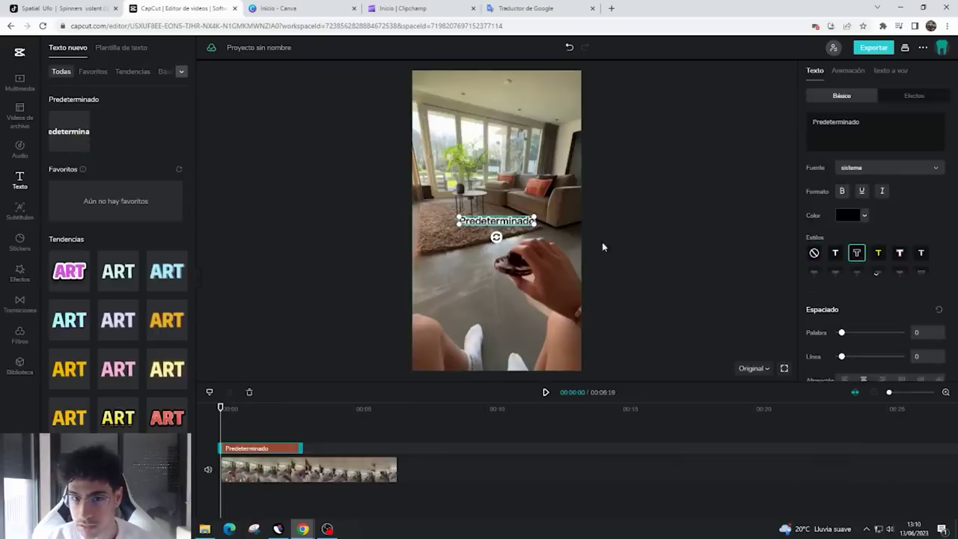
scroll(872, 259, "down", 2)
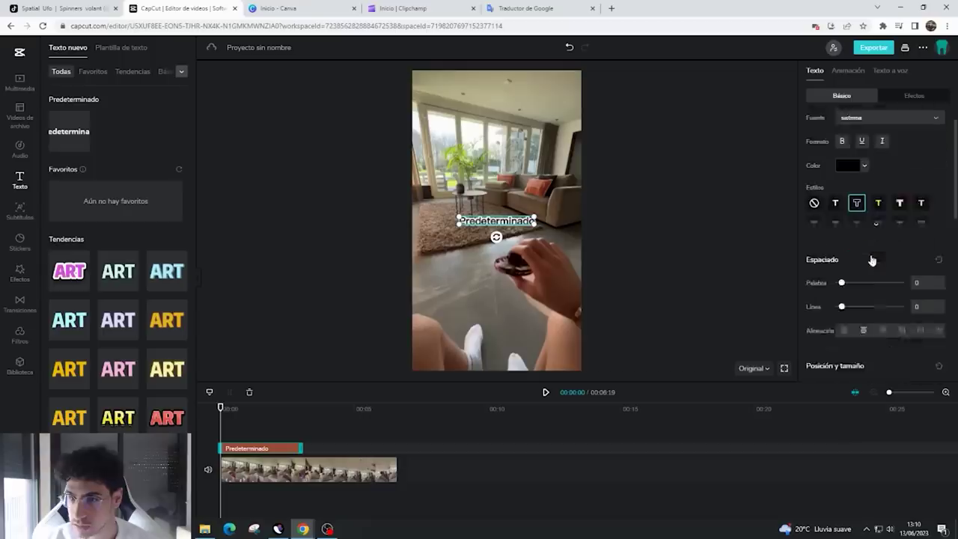
scroll(872, 259, "down", 2)
left_click(876, 173)
left_click(836, 154)
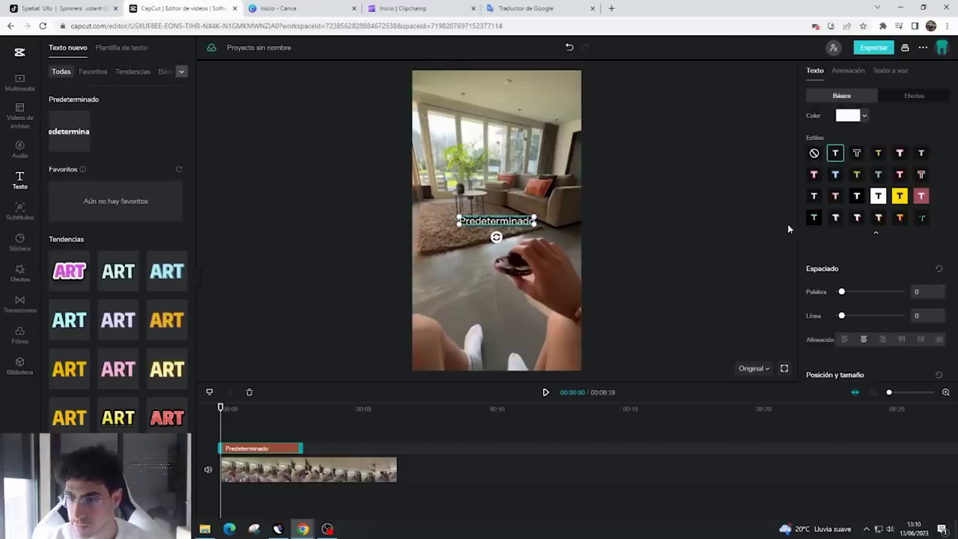
left_click(857, 196)
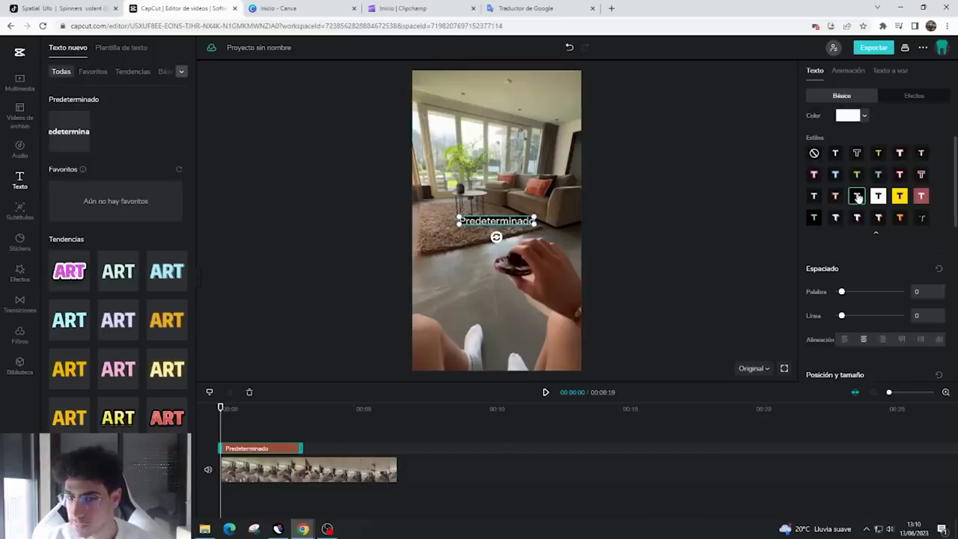
left_click(814, 153)
left_click(626, 203)
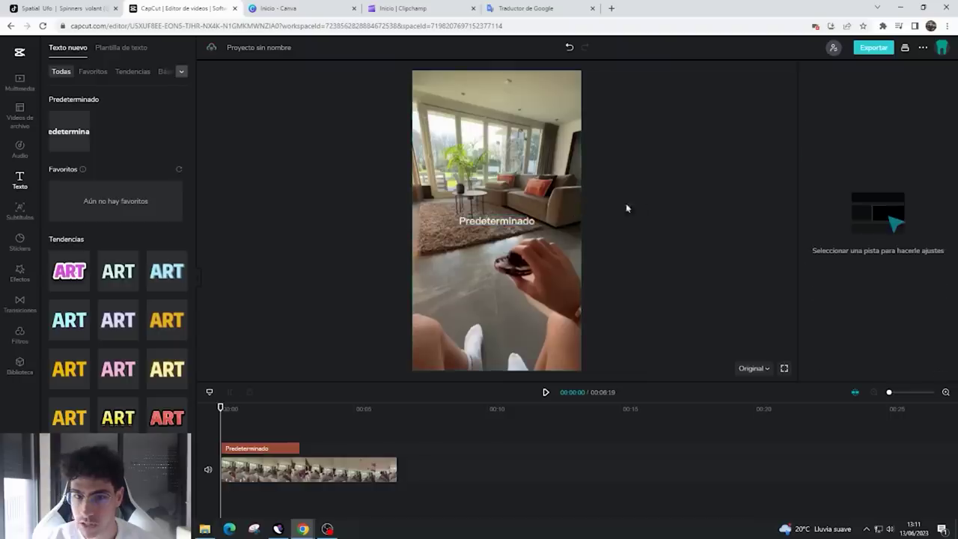
left_click(507, 222)
- Replace the caption text with 'El juguete viral de estas navidades'
triple_click(887, 124)
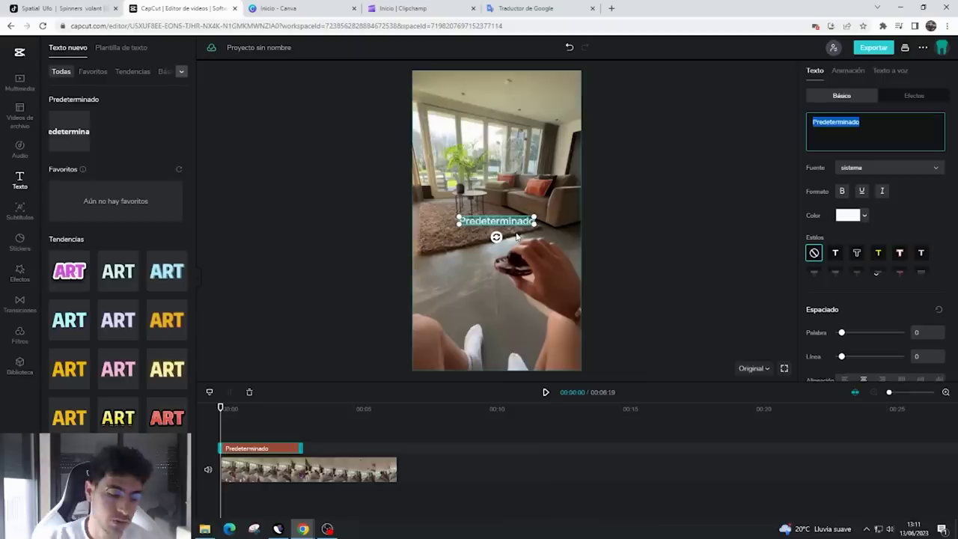
type("E")
type("l jugeute")
key("BackSpace")
key("BackSpace")
key("BackSpace")
key("BackSpace")
type("uete viral de estas navidadwes")
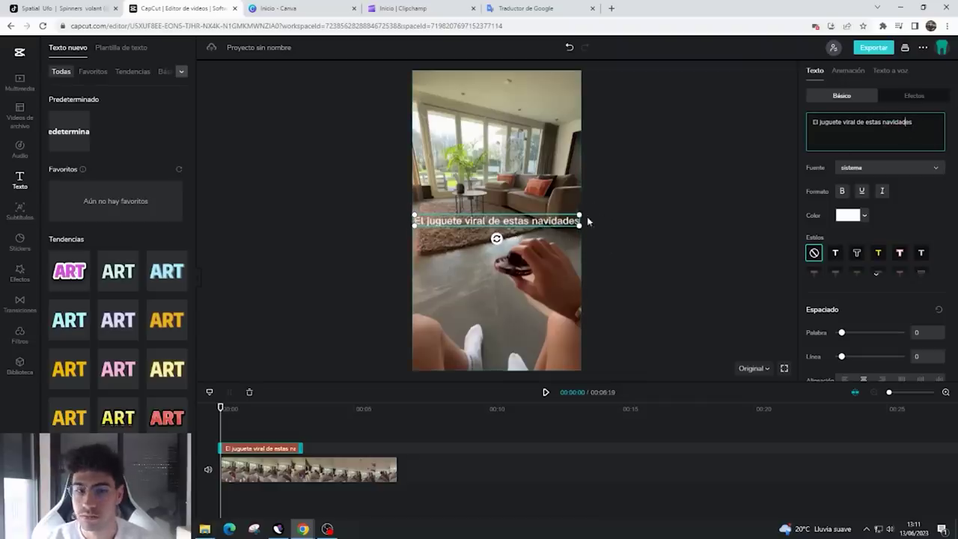
- Shrink the caption and position it lower on the video, below the hand
left_click_drag(579, 224, 517, 347)
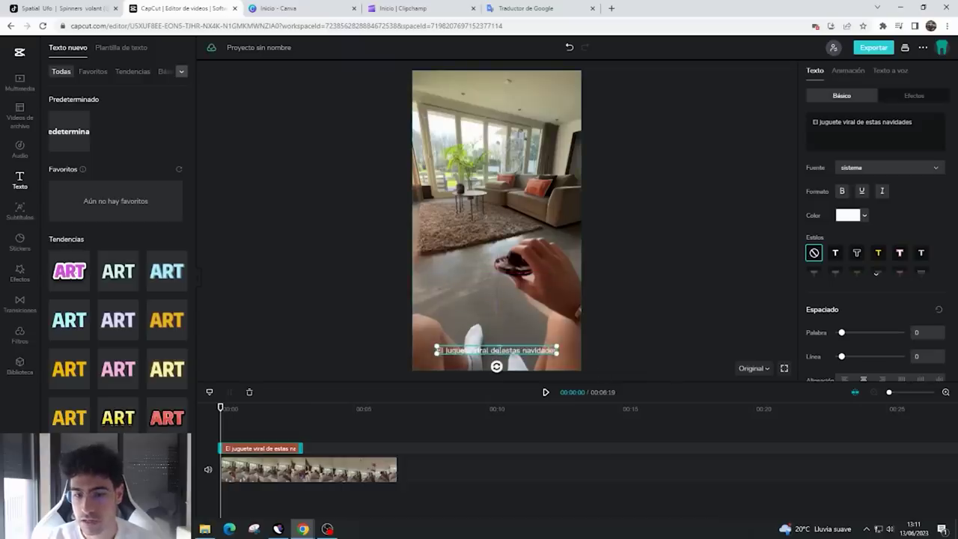
left_click(504, 329)
left_click_drag(519, 352, 537, 345)
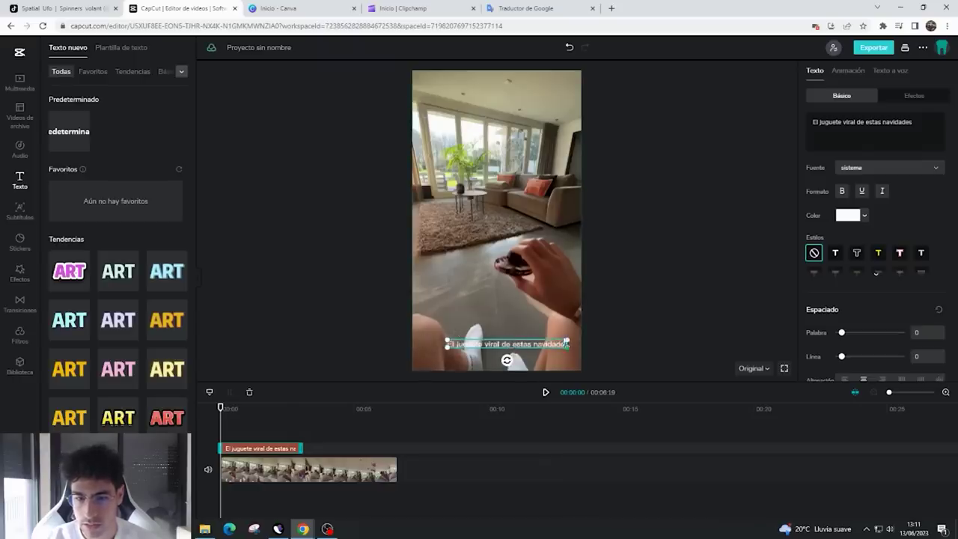
left_click_drag(494, 342, 516, 284)
left_click(678, 245)
left_click(654, 293)
left_click(618, 291)
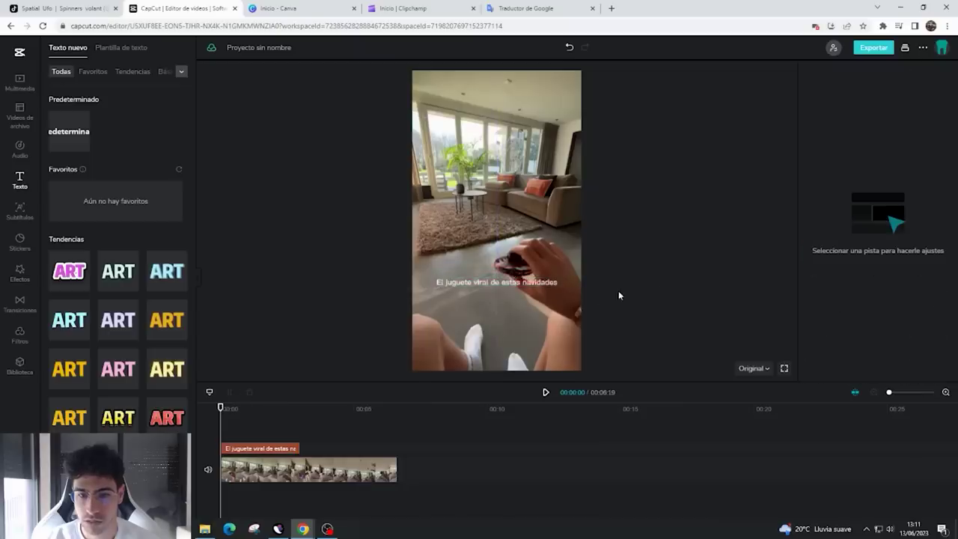
left_click(451, 289)
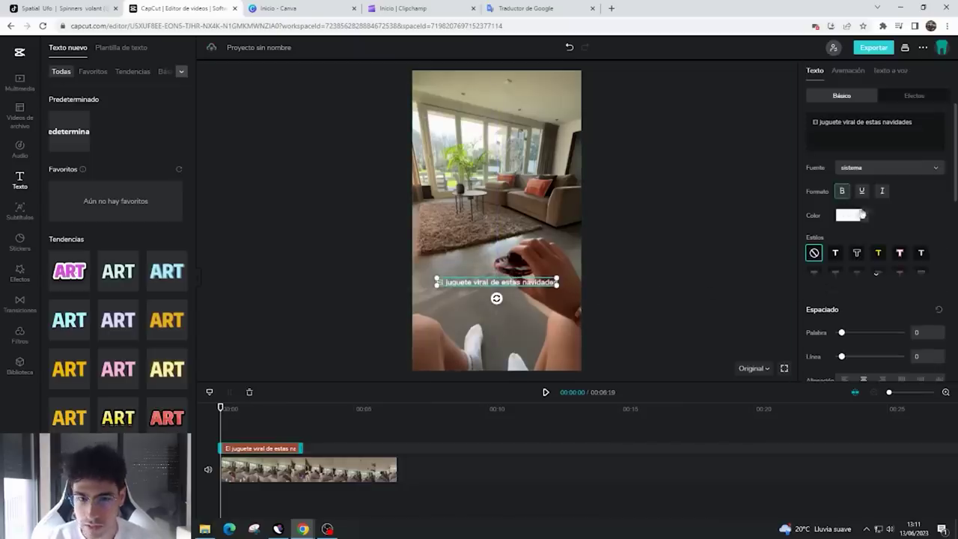
- Apply the outlined T text style to the caption
left_click(857, 253)
left_click(683, 296)
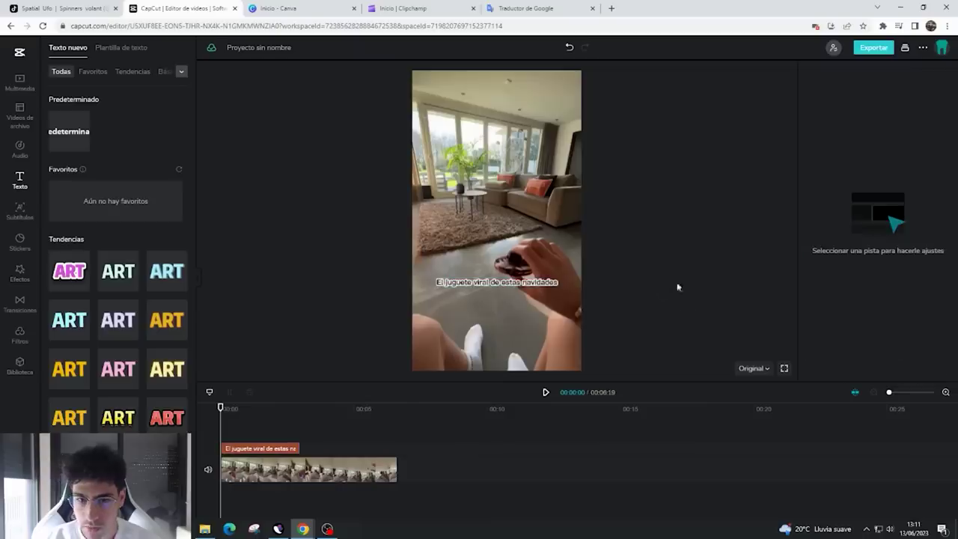
left_click(524, 289)
left_click(836, 253)
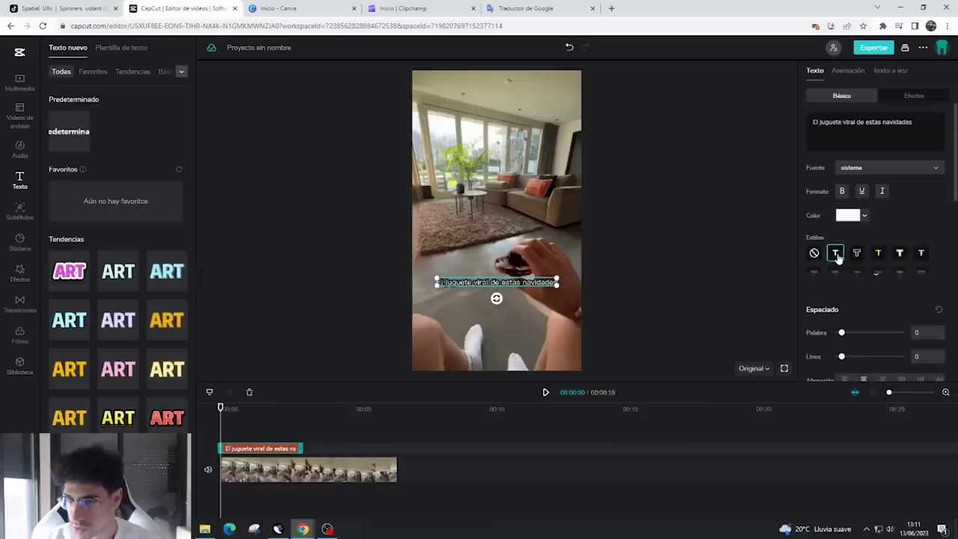
left_click(673, 256)
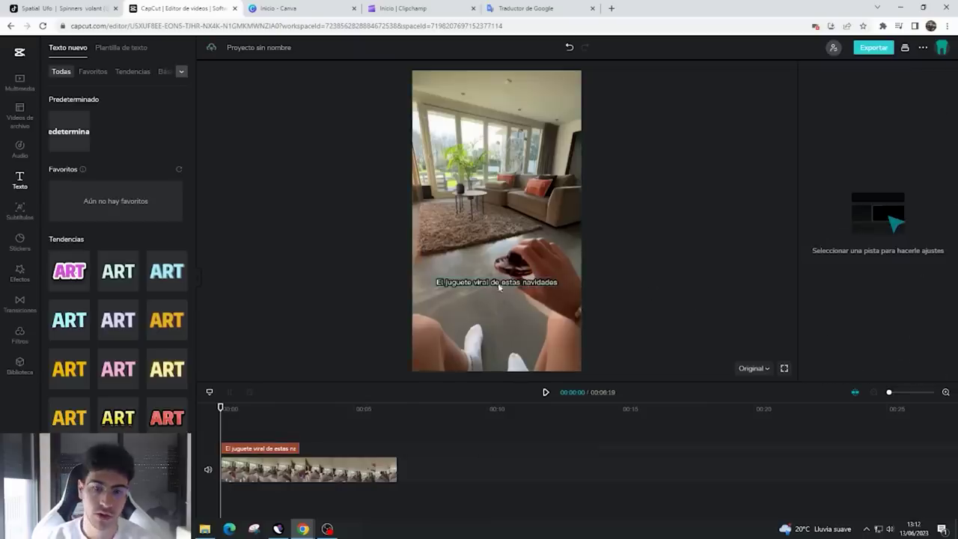
left_click(283, 448)
- Shorten the caption clip to about one second and paste a duplicate of it
left_click_drag(299, 448, 248, 450)
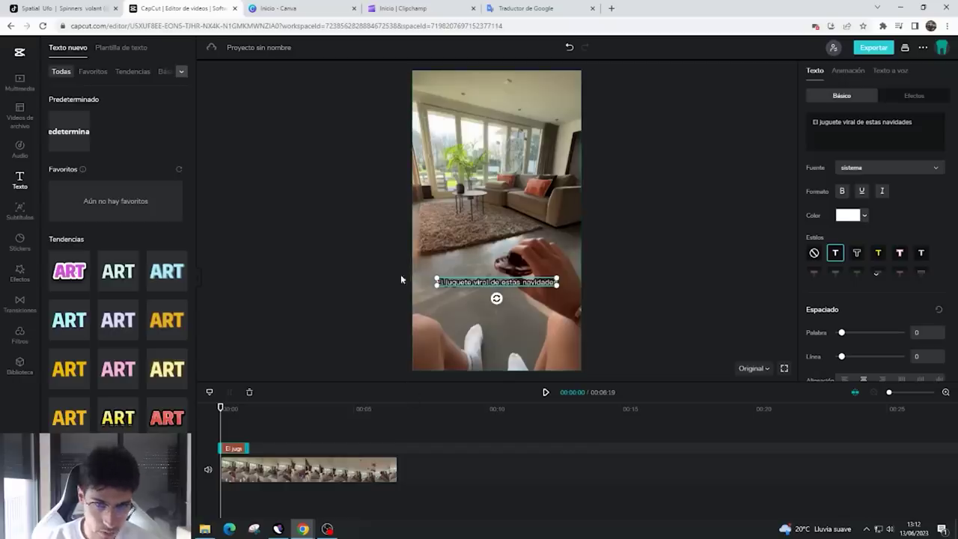
right_click(234, 450)
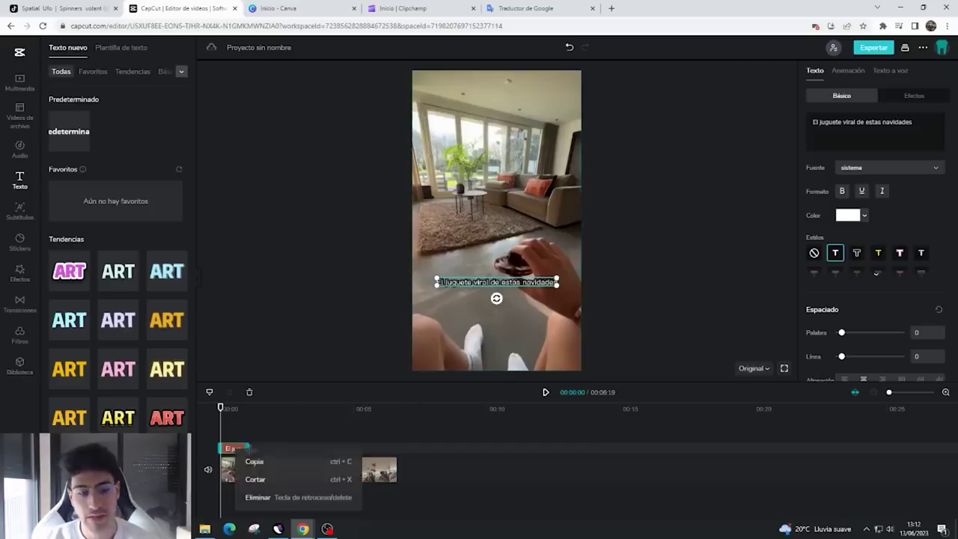
left_click(254, 461)
key("ctrl+v")
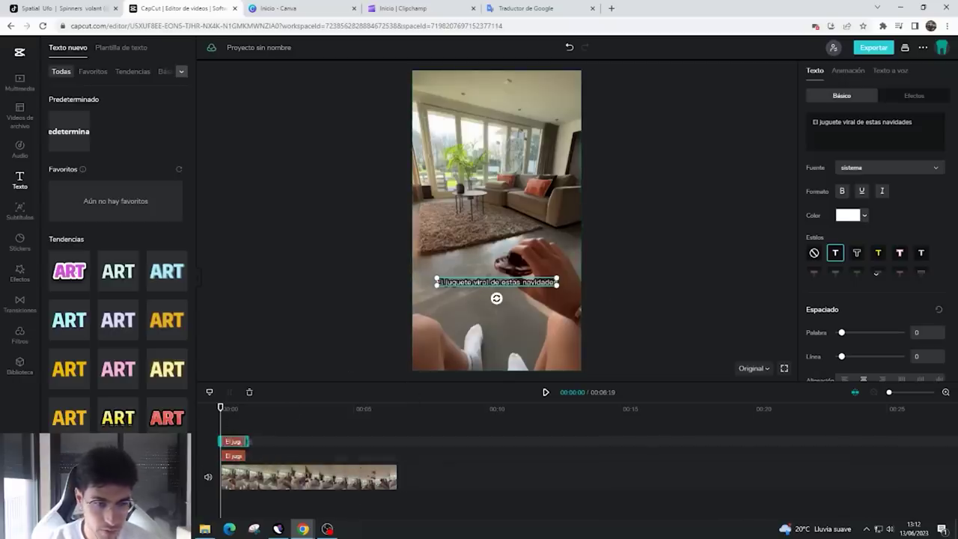
- Place the duplicate caption on the same track right after the first one
left_click_drag(243, 442, 297, 449)
left_click_drag(221, 409, 247, 409)
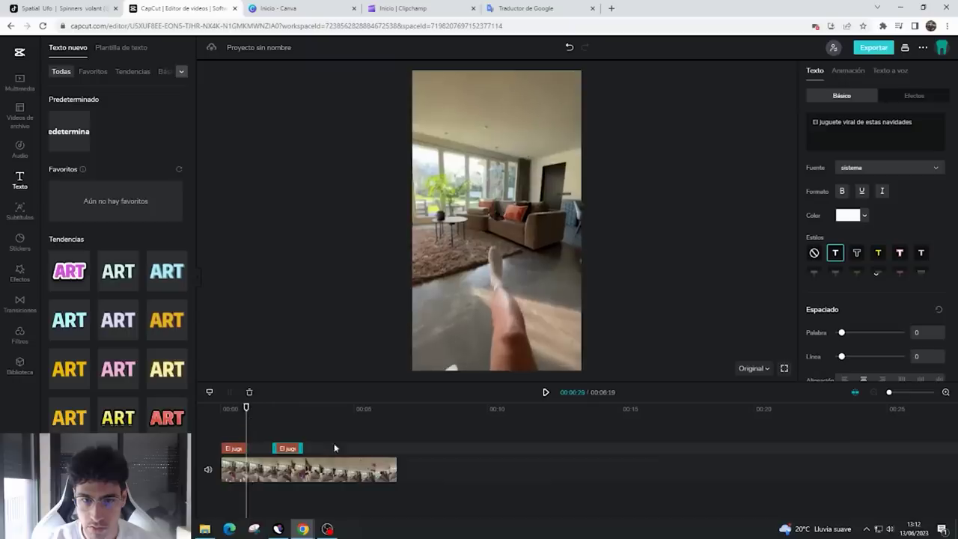
left_click_drag(290, 450, 268, 450)
mouse_move(247, 409)
left_mouse_down()
mouse_move(263, 408)
mouse_move(251, 409)
left_mouse_up()
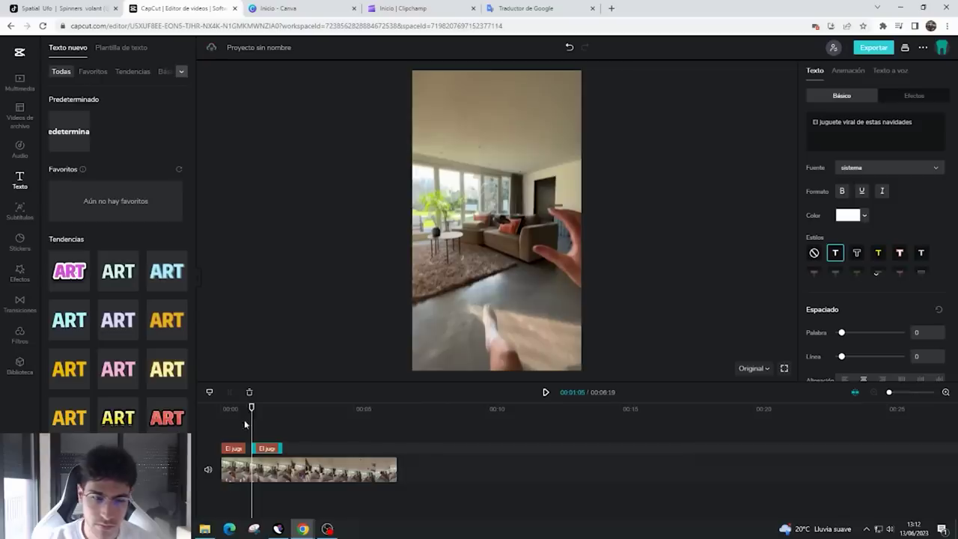
left_click_drag(251, 409, 309, 448)
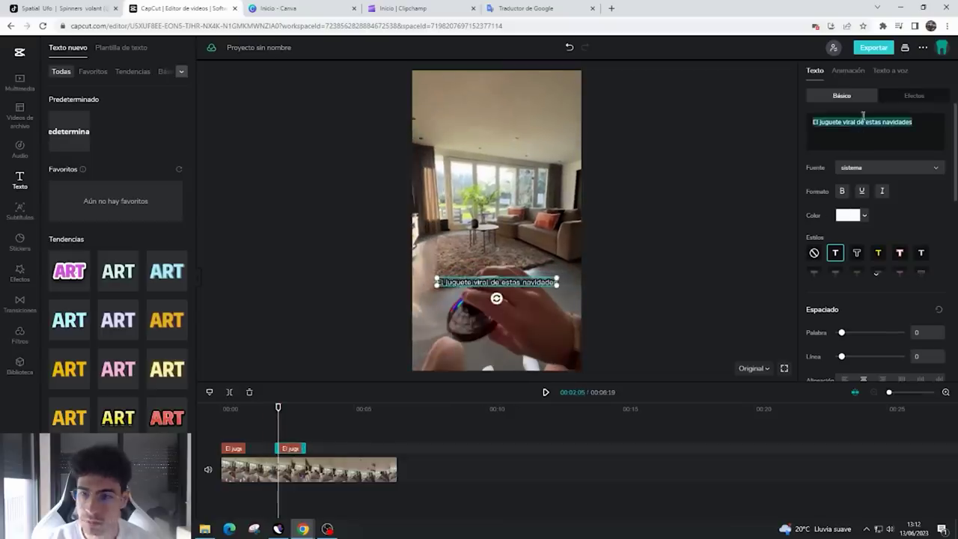
- Change the second caption to 'de los mejores momentos en familia' on two lines, moved up
left_click(884, 129)
key("ctrl+a")
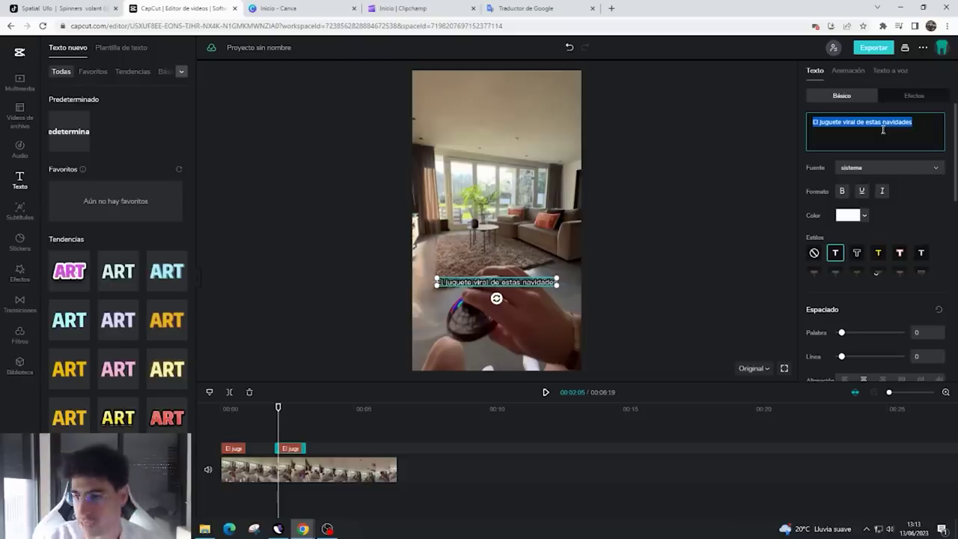
key("BackSpace")
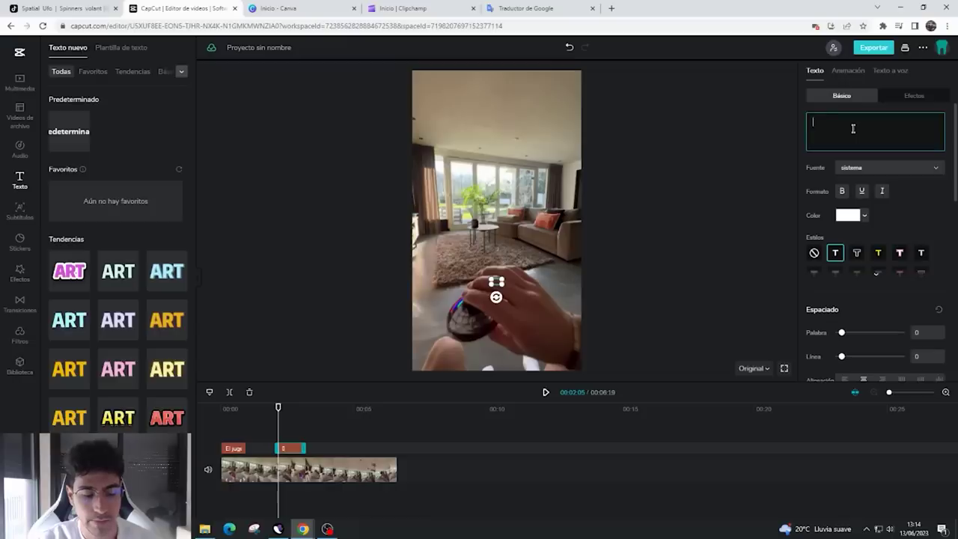
type("de")
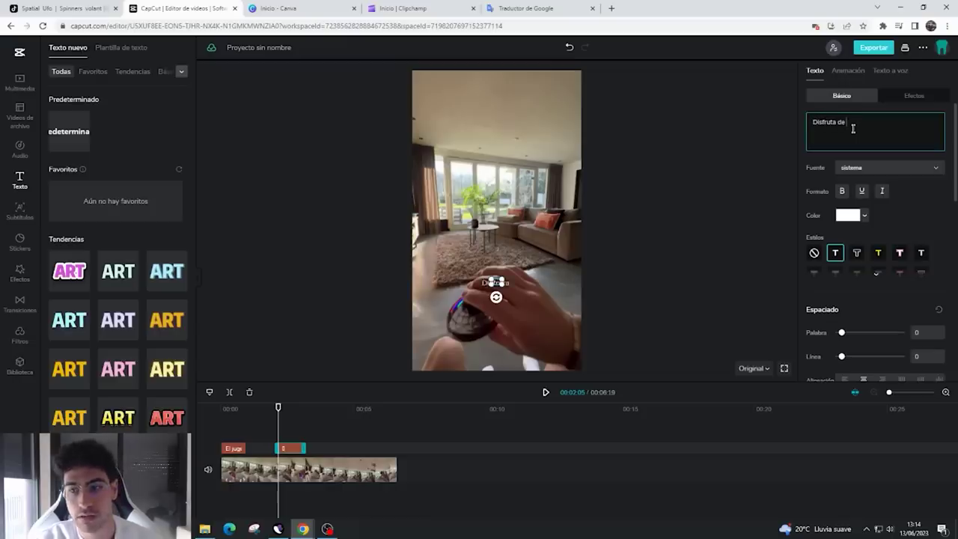
type(" los mejores momen")
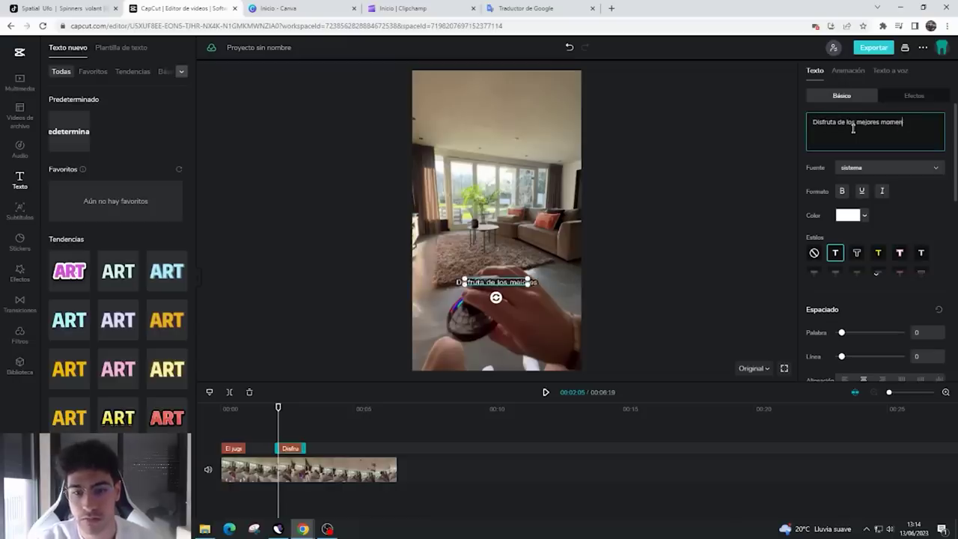
type("tos en familia")
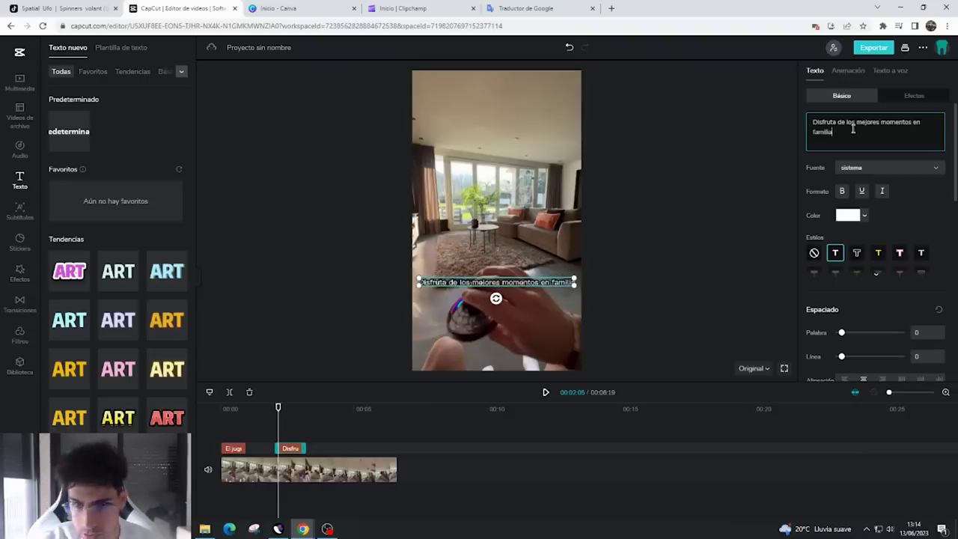
left_click(914, 122)
key("Return")
left_click(658, 233)
left_click_drag(507, 287, 507, 274)
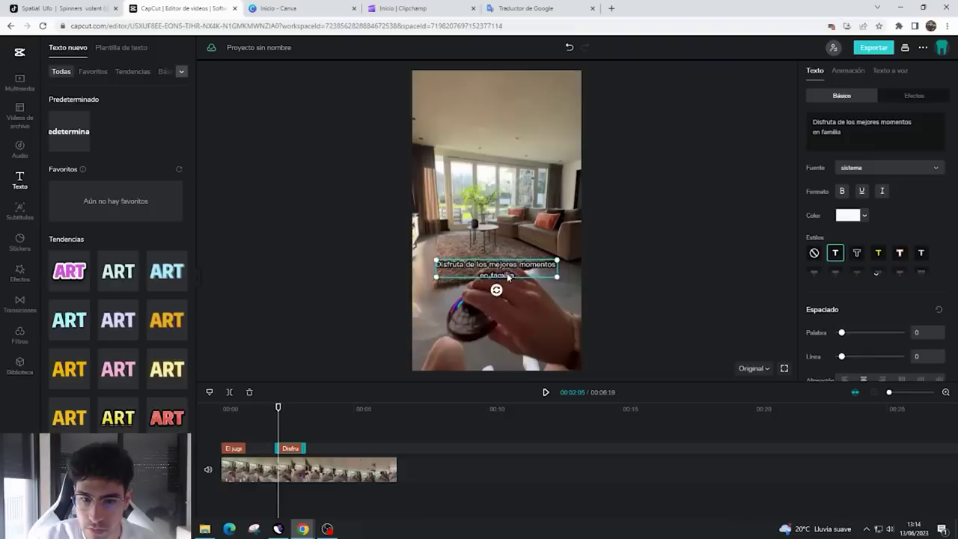
- Try alternative wordings for the second caption, such as 'Sorprende a tu familia'
left_click(855, 135)
key("ctrl+a")
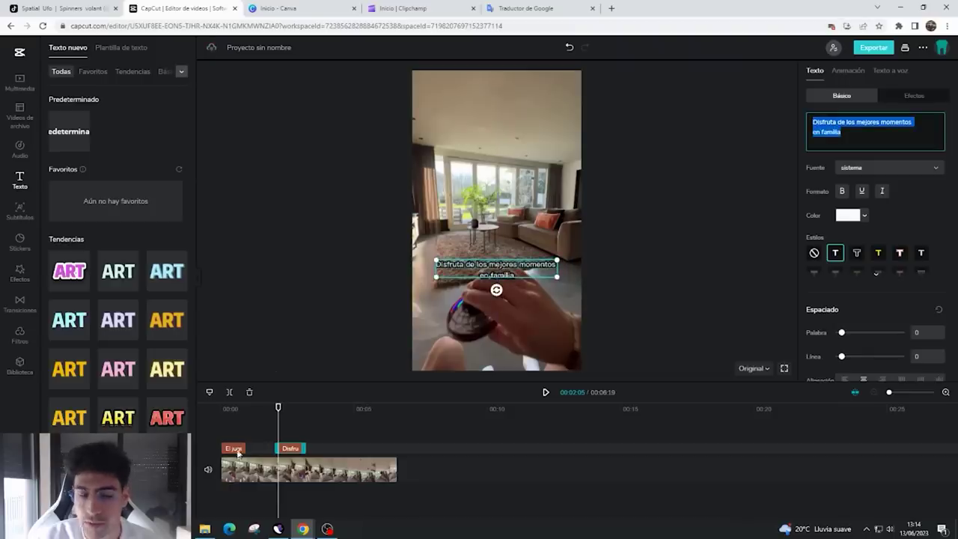
left_click(236, 452)
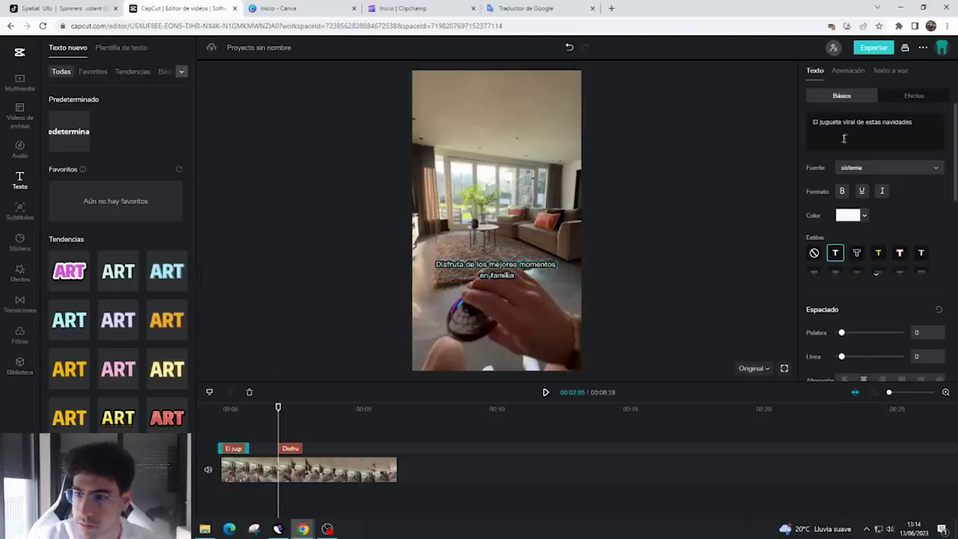
left_click(290, 448)
left_click(835, 132)
key("ctrl+a")
type("Todos se")
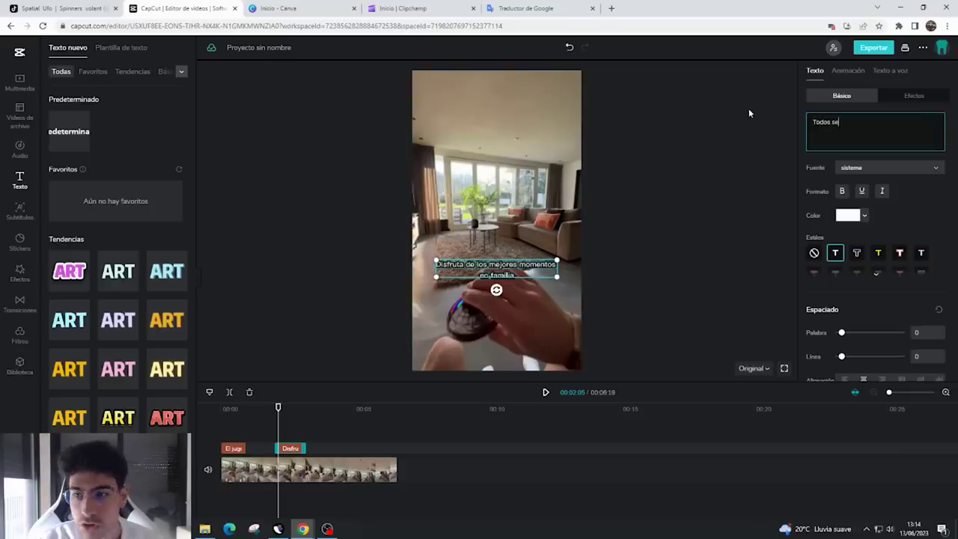
type(" sorprendie")
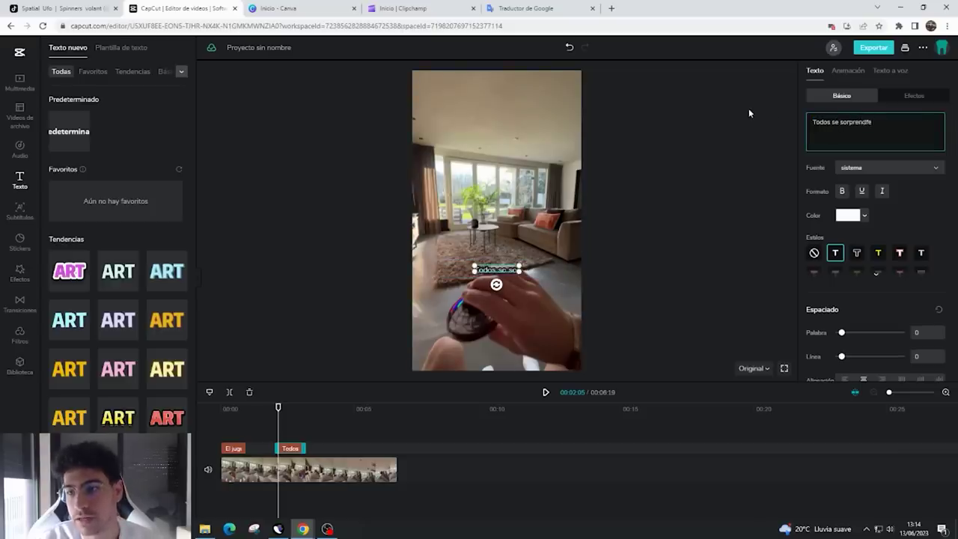
key("ctrl+BackSpace")
key("ctrl+BackSpace")
key("ctrl+BackSpace")
type("S")
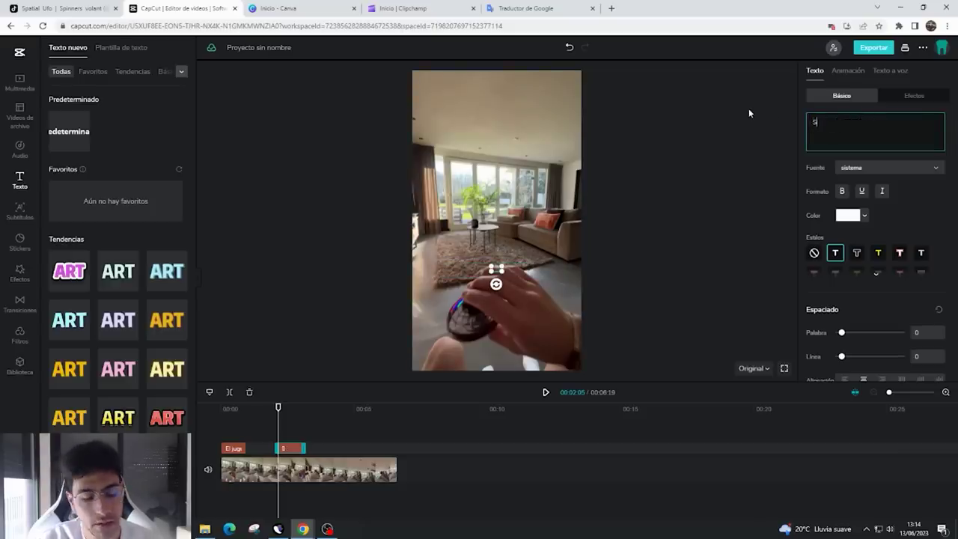
type("orprende ")
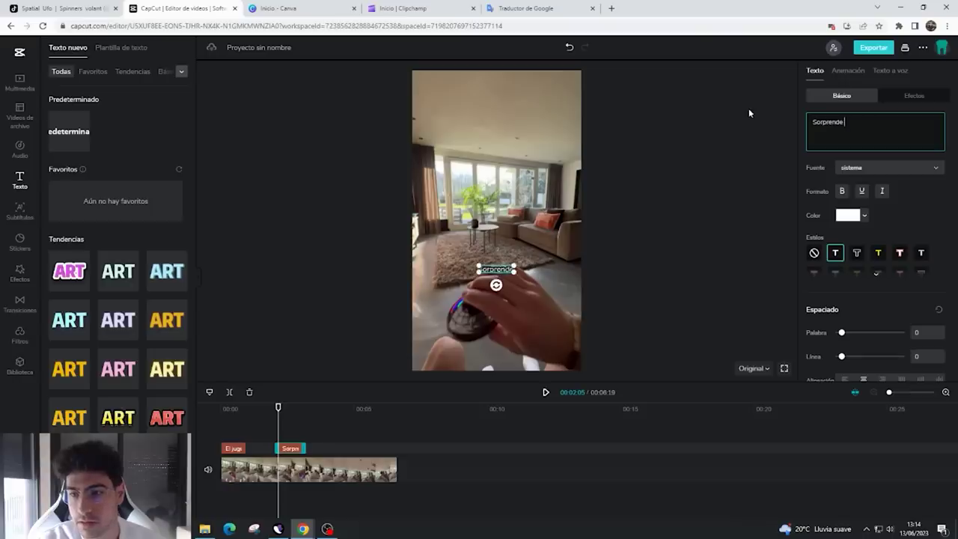
type("a tu familia")
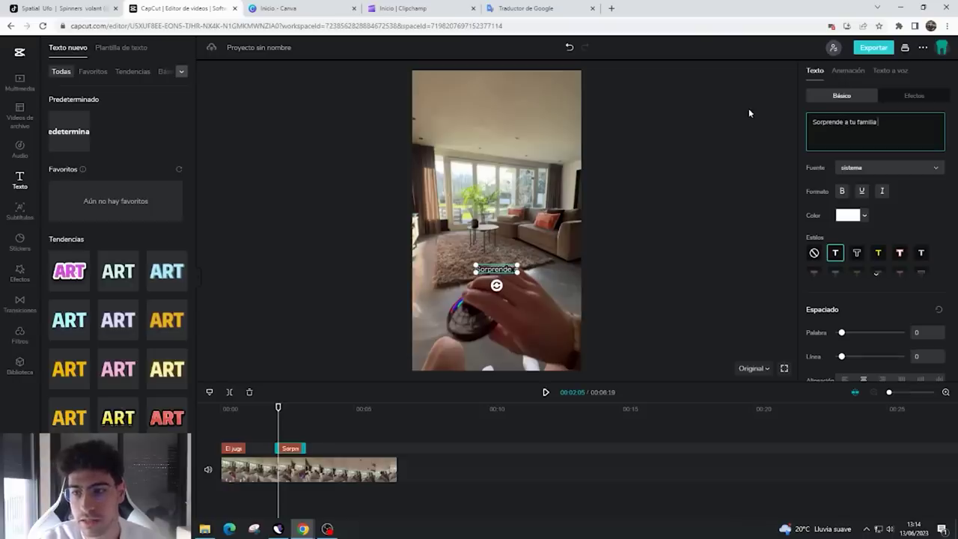
key("BackSpace")
key("BackSpace")
key("BackSpace")
key("BackSpace")
key("BackSpace")
key("BackSpace")
key("BackSpace")
key("BackSpace")
key("BackSpace")
key("BackSpace")
key("BackSpace")
key("BackSpace")
key("BackSpace")
key("BackSpace")
key("BackSpace")
key("BackSpace")
key("BackSpace")
key("BackSpace")
key("BackSpace")
key("BackSpace")
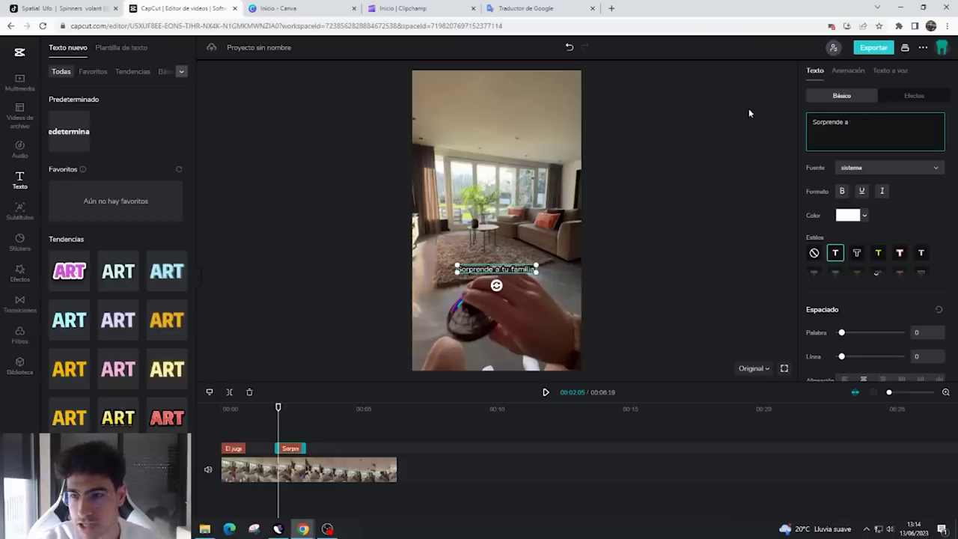
- Finalize the second caption as 'Todos tus primos querrán uno igual' and nudge it slightly lower
left_click(233, 452)
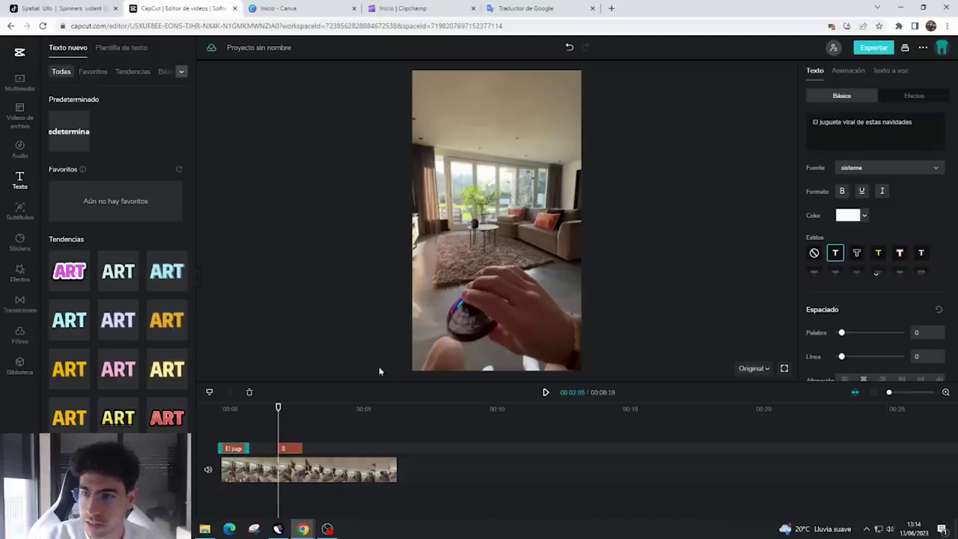
left_click(291, 451)
left_click(848, 124)
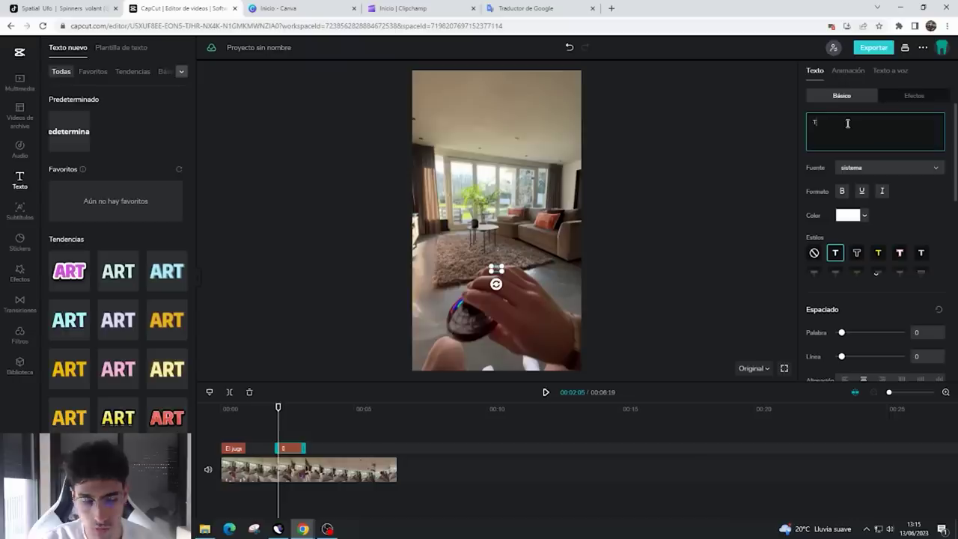
type("prim")
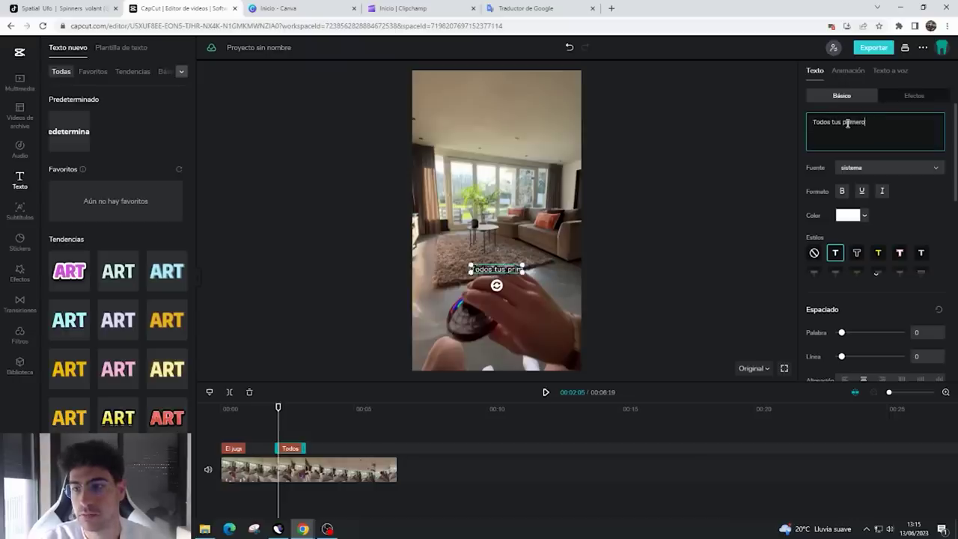
type("os querrán uno igual")
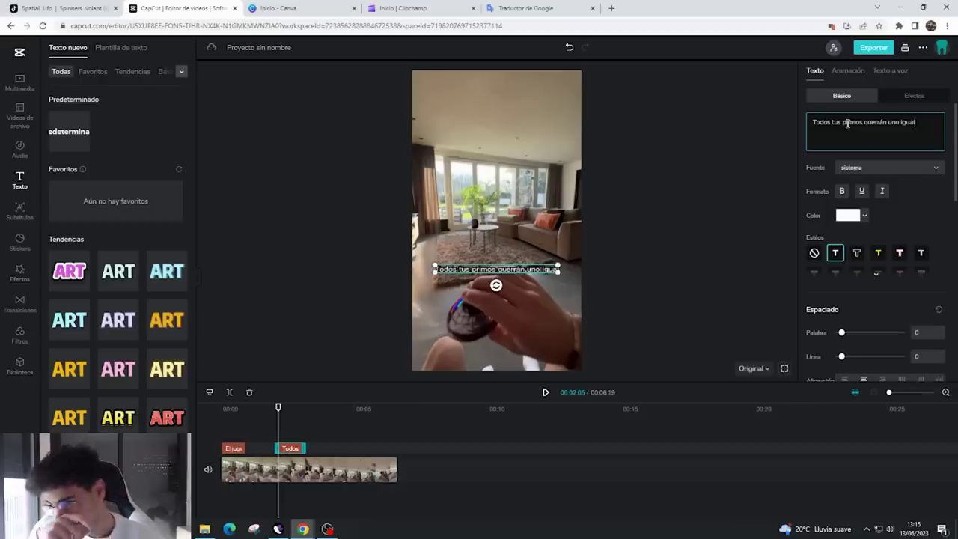
left_click(603, 271)
left_click(512, 276)
left_click_drag(512, 276, 508, 285)
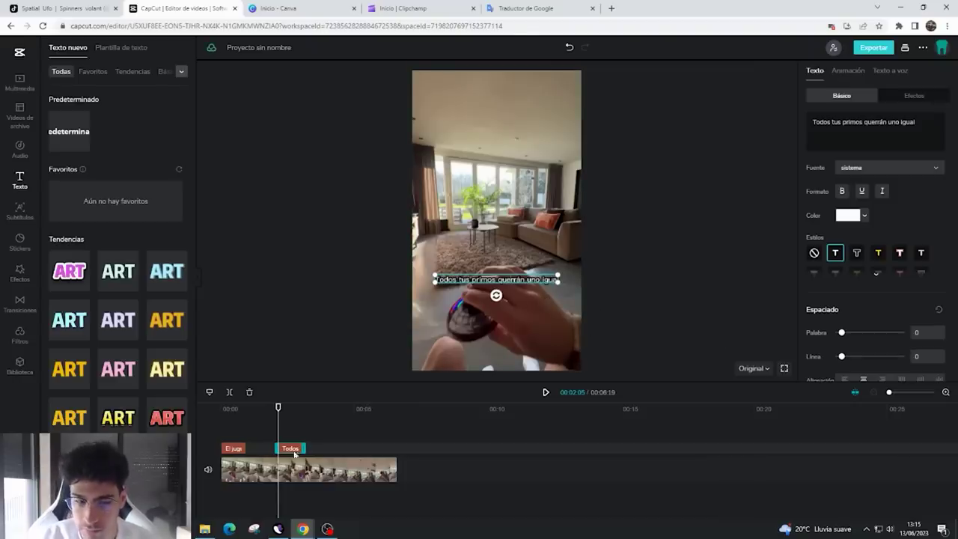
left_click_drag(277, 406, 353, 408)
- Copy the second caption clip and paste a duplicate at the playhead
right_click(297, 450)
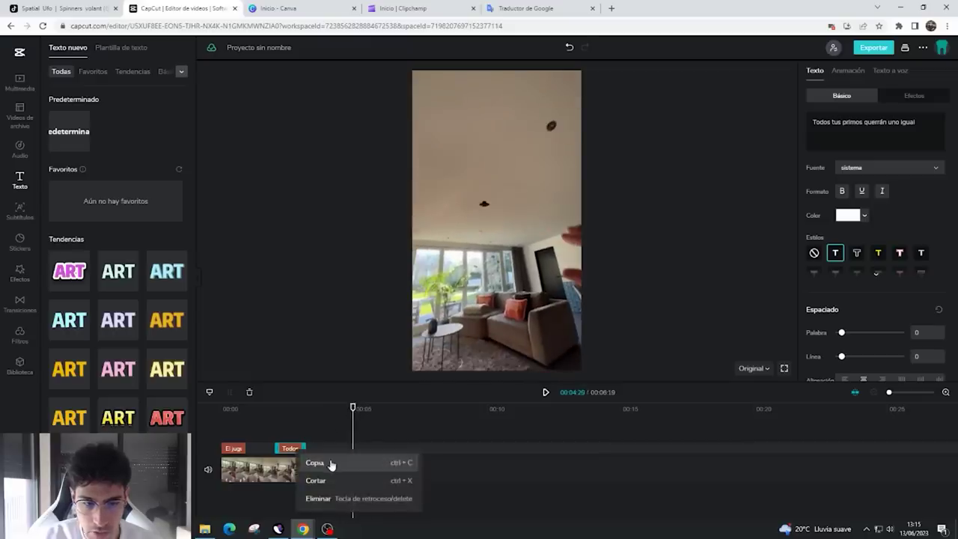
left_click(332, 462)
key("ctrl+v")
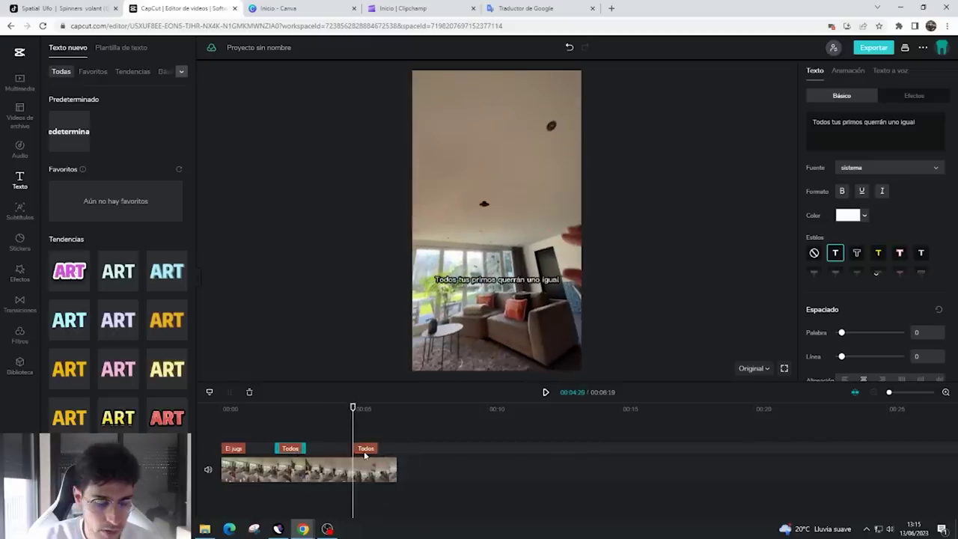
double_click(365, 453)
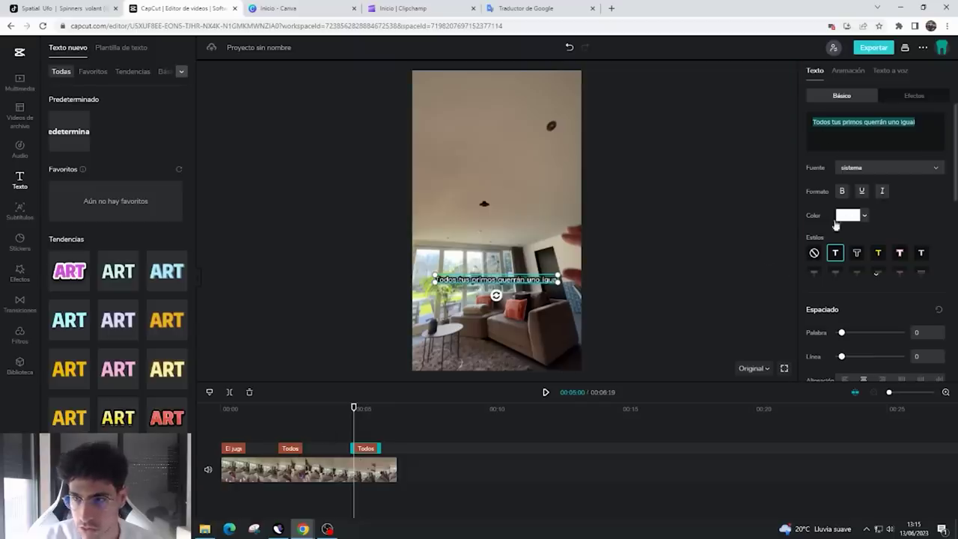
left_click(389, 438)
- Change the copied caption's text to '¡Últimas unidades disponibles!'
triple_click(855, 124)
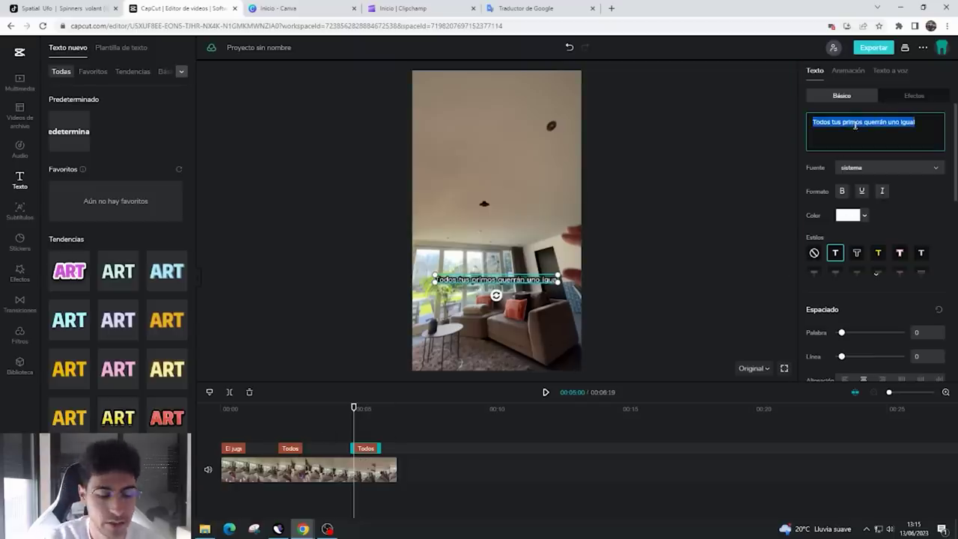
type("Última")
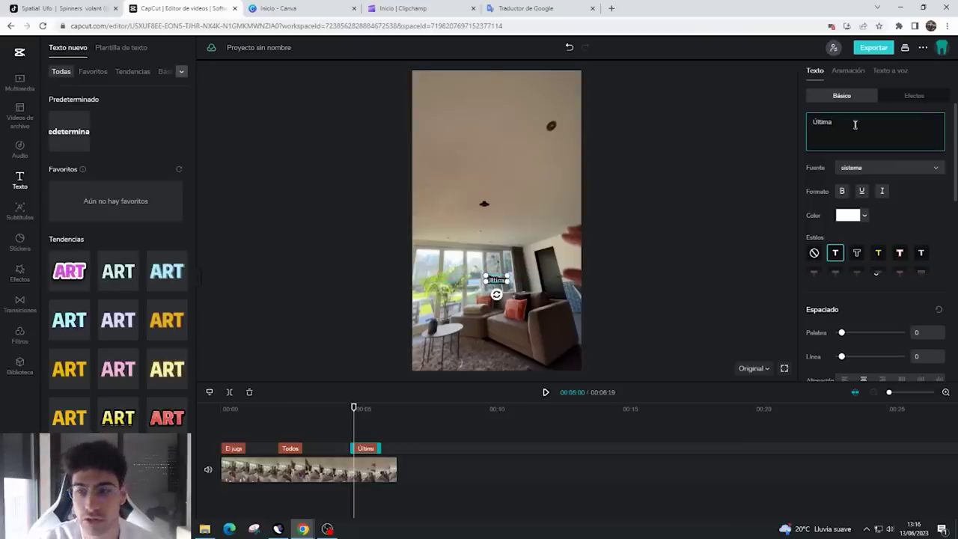
type("s")
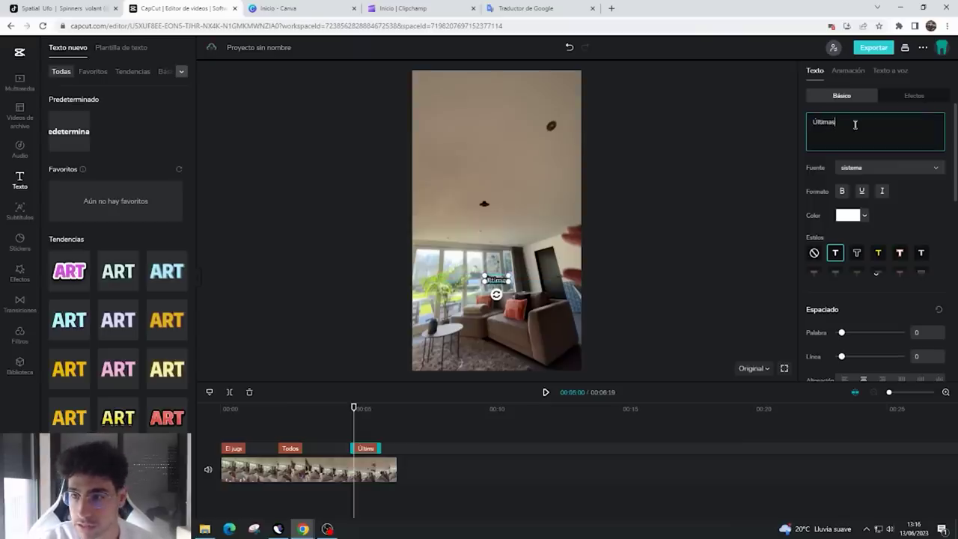
type(" unidades")
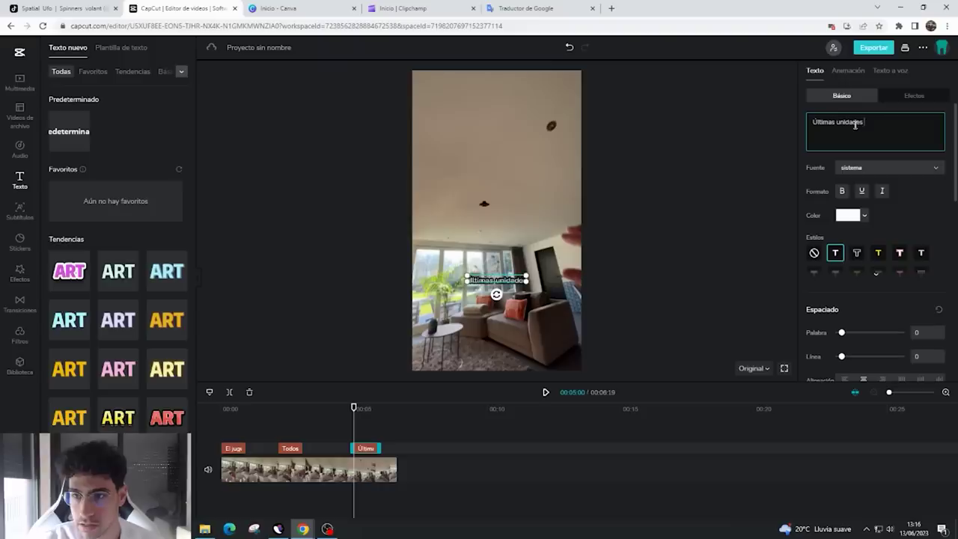
type(" debido a la demanda")
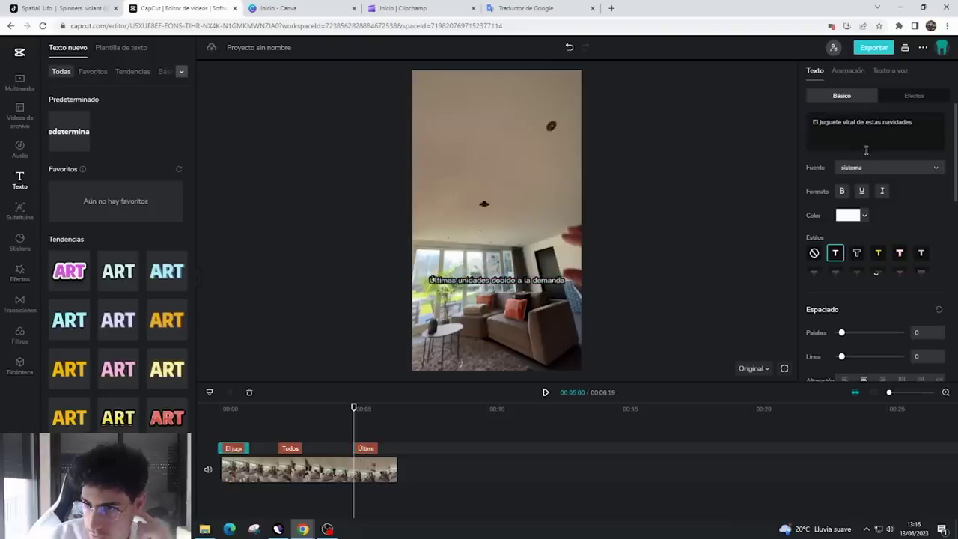
left_click(292, 449)
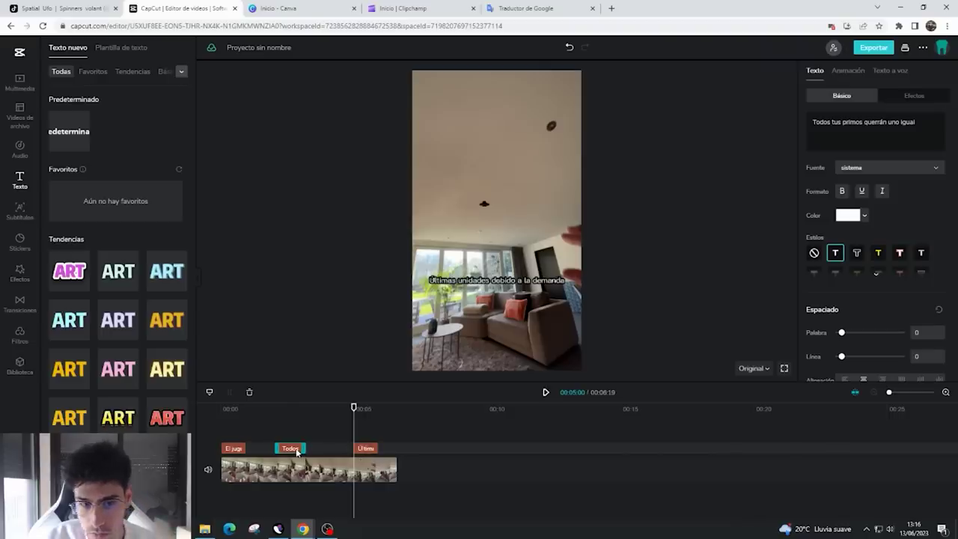
left_click(366, 452)
left_click_drag(864, 123, 941, 127)
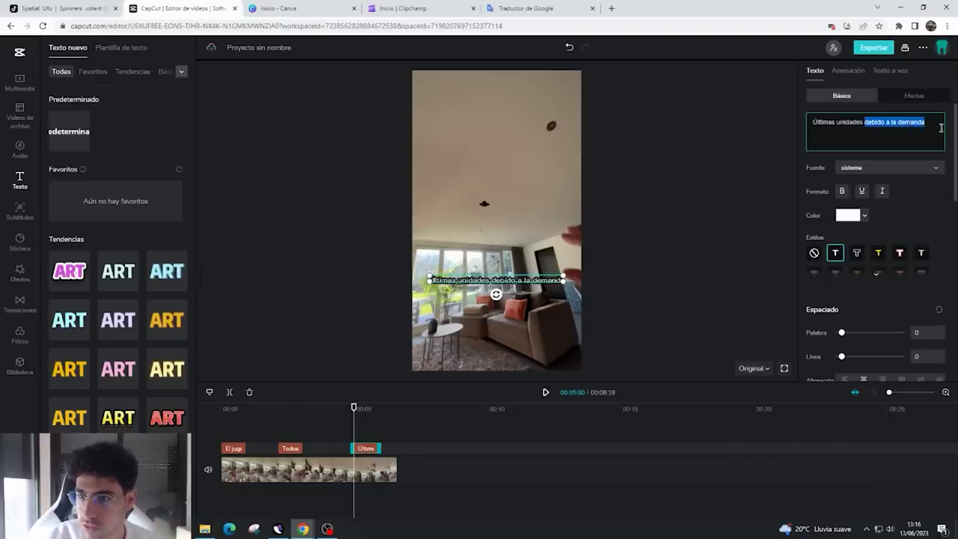
key("BackSpace")
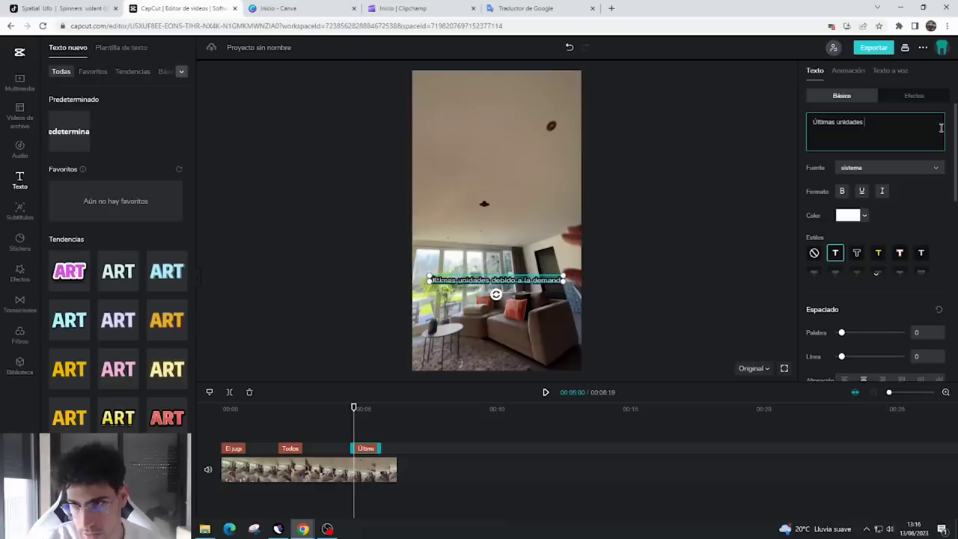
type("disponib")
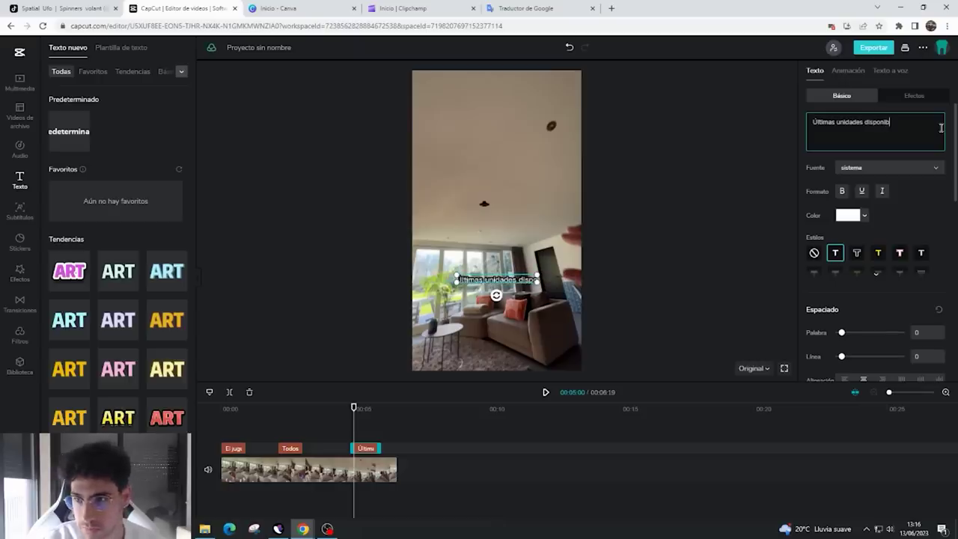
type("les!")
key("Home")
type("¡")
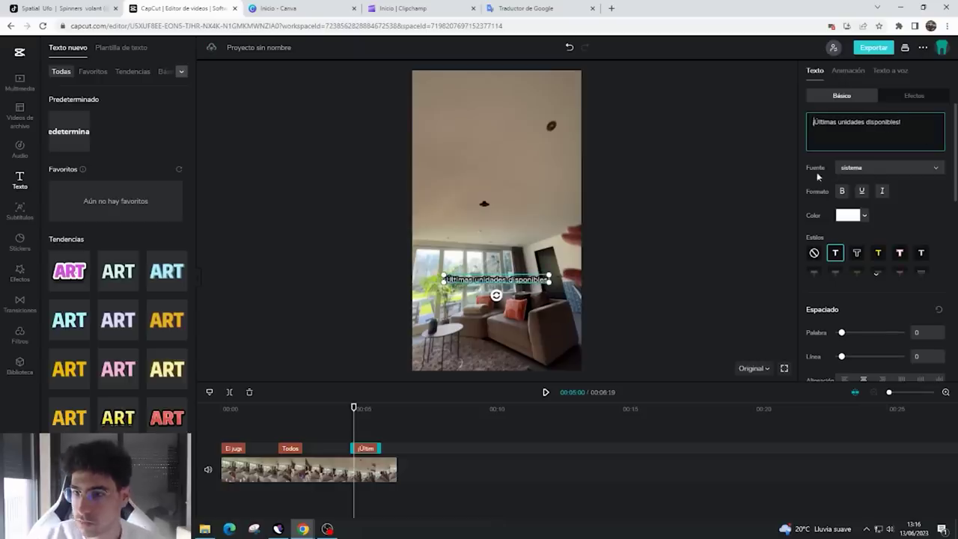
left_click(806, 162)
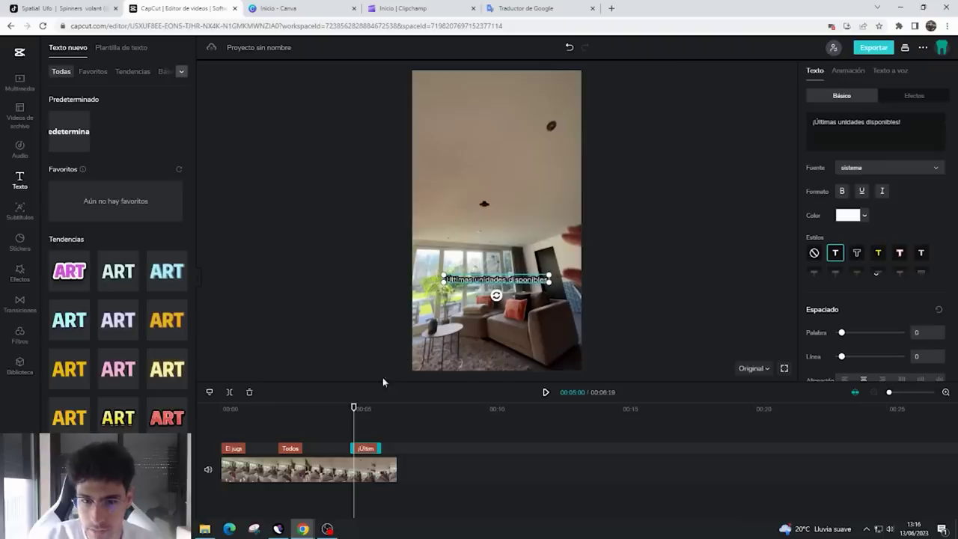
- Preview the captions from the start and marquee-select every clip in the timeline
left_click_drag(354, 408, 211, 416)
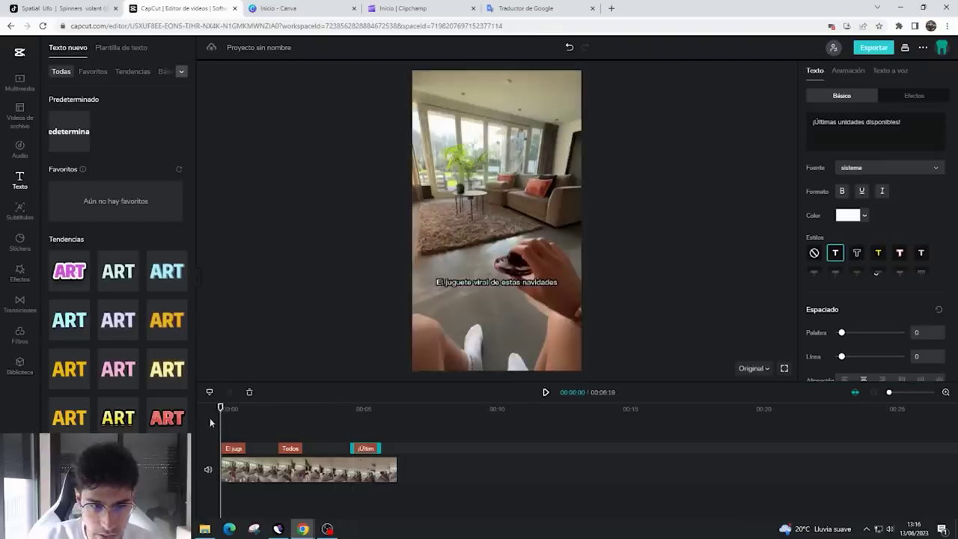
left_click(545, 391)
key("space")
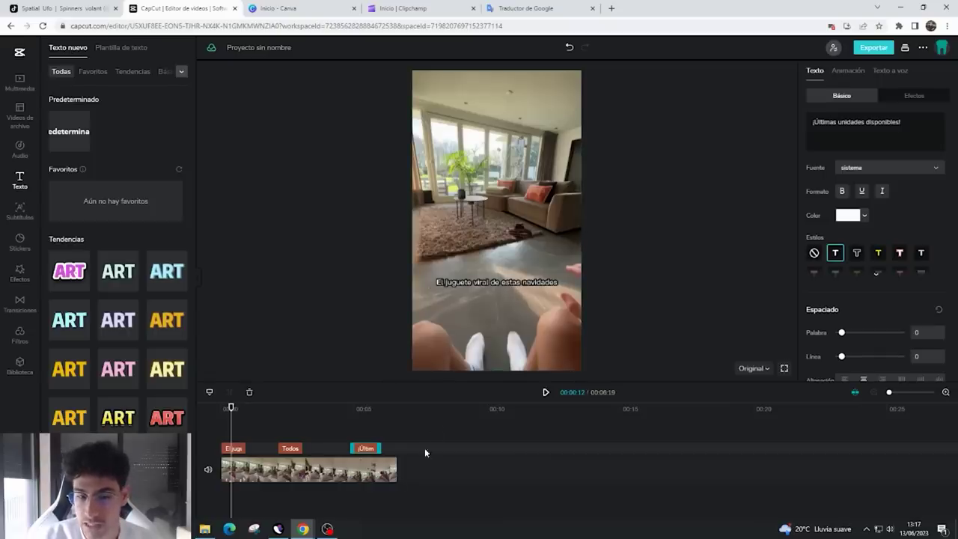
left_click_drag(436, 424, 225, 502)
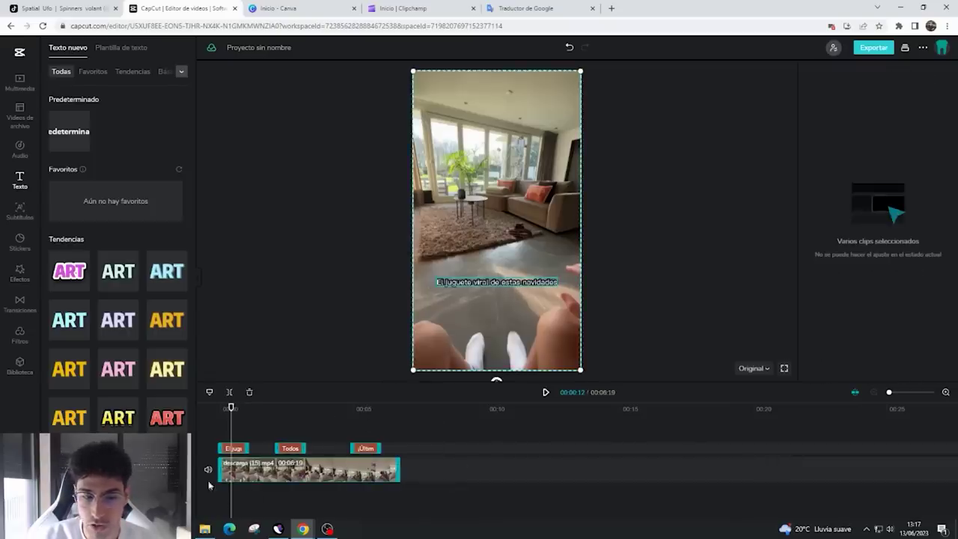
- Export the video at 1080p as spinnertiktok, close the finished-export window and clear the selection
left_click(870, 49)
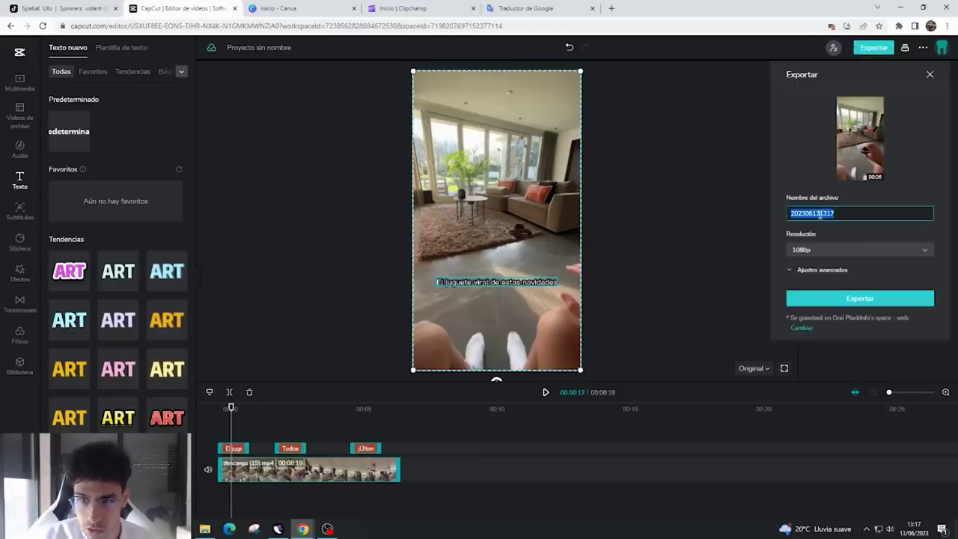
type("spinnertiktok3")
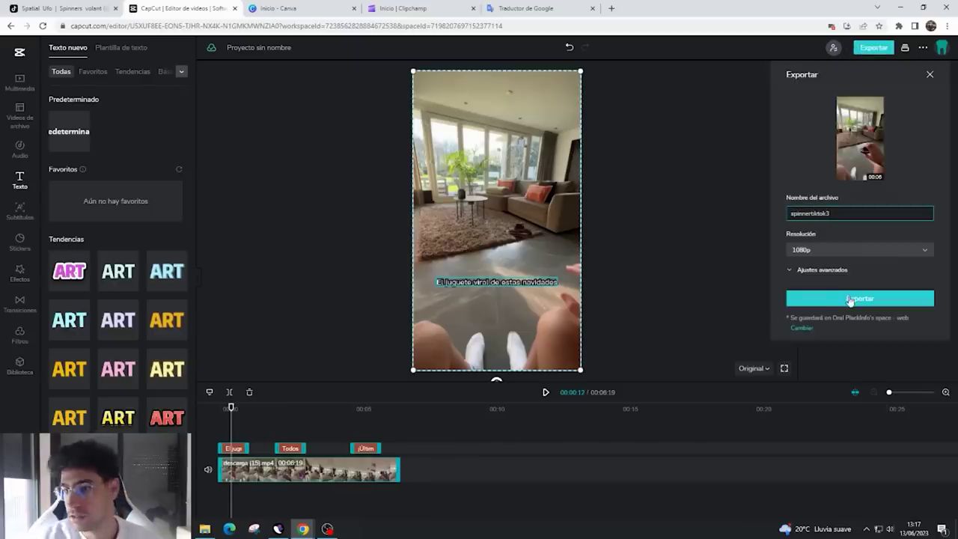
left_click(849, 300)
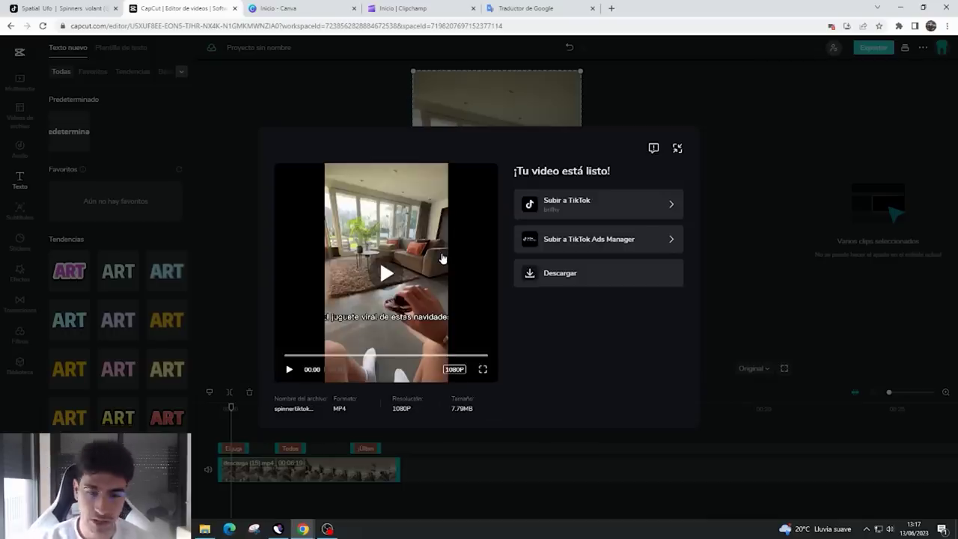
left_click(677, 148)
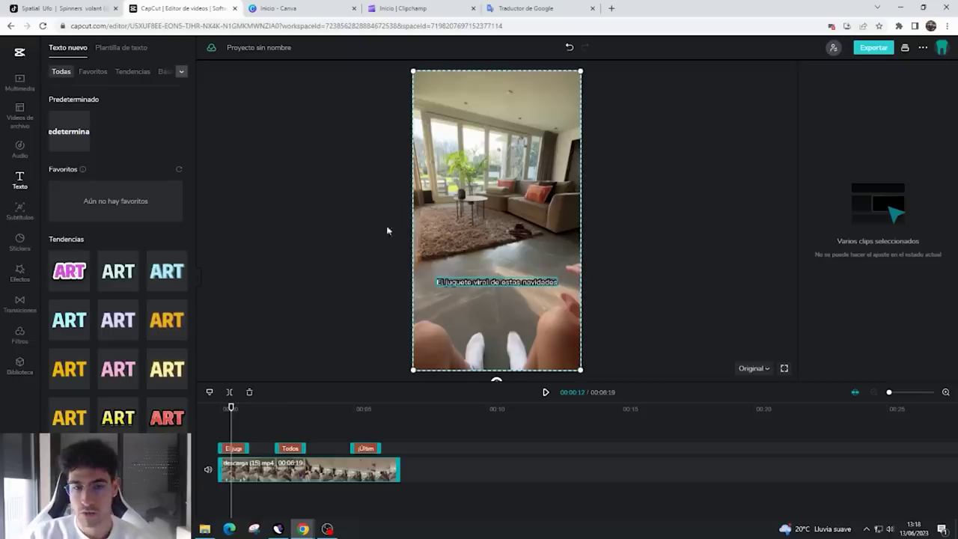
left_click(366, 245)
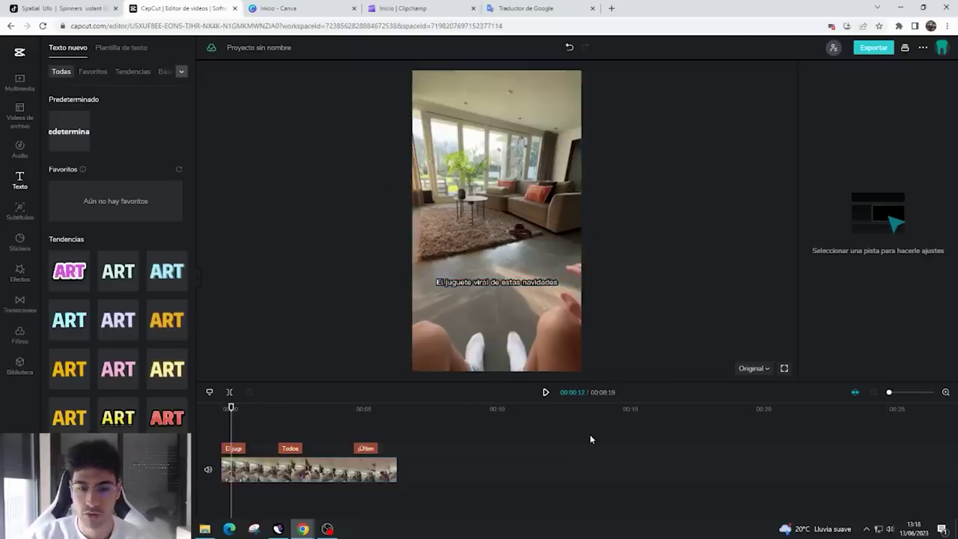
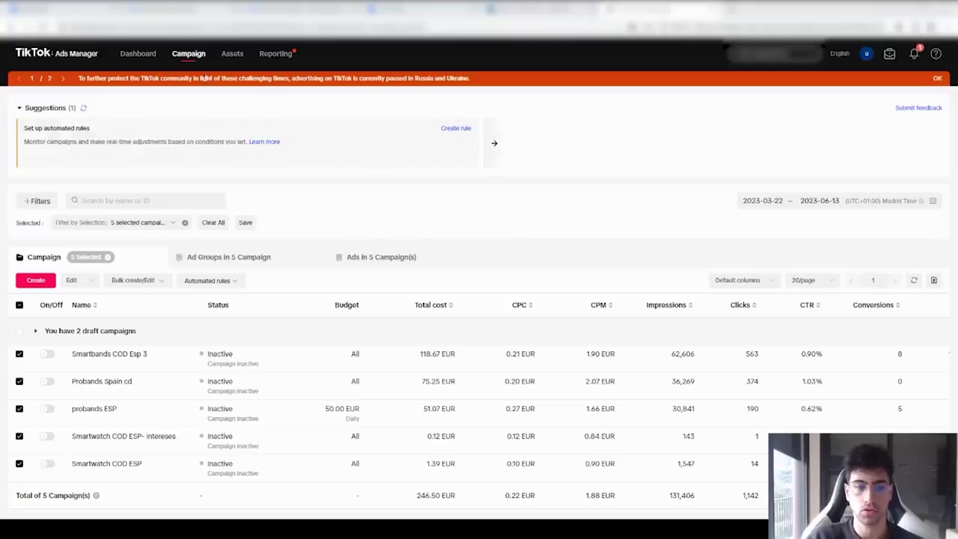
- Start a new campaign to bring up the objectives list, from Reach to Product sales
left_click(35, 283)
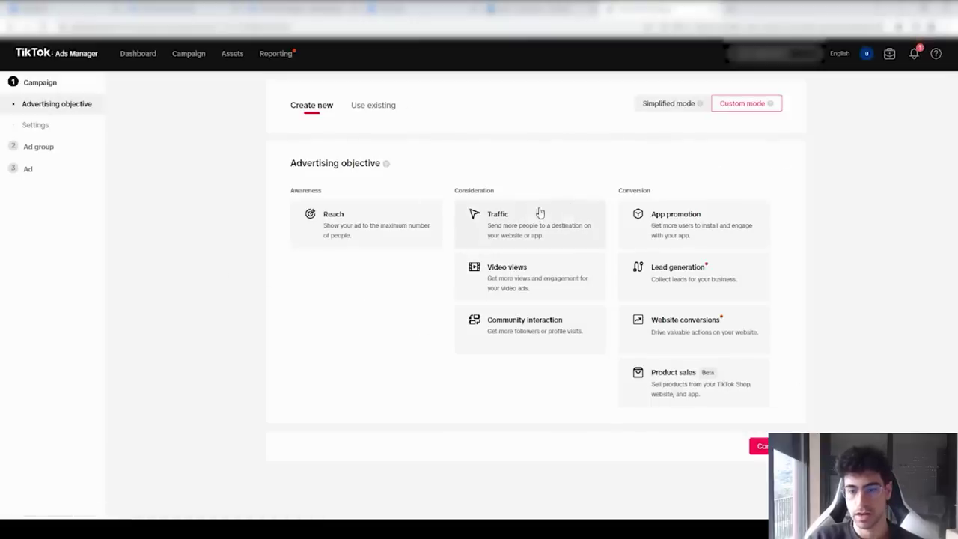
mouse_move(681, 331)
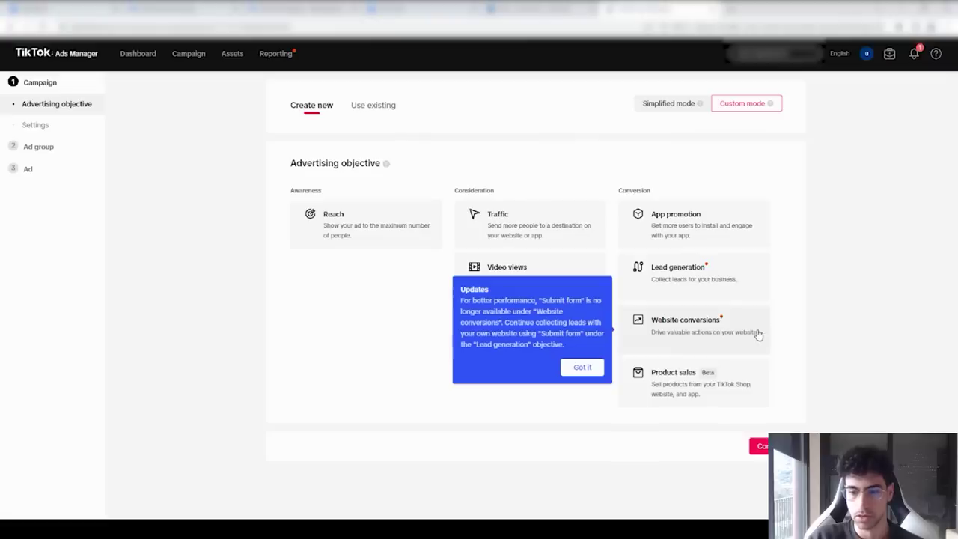
- Choose the Website conversions objective, name the campaign 'Ufo spinner España', and continue
mouse_move(727, 322)
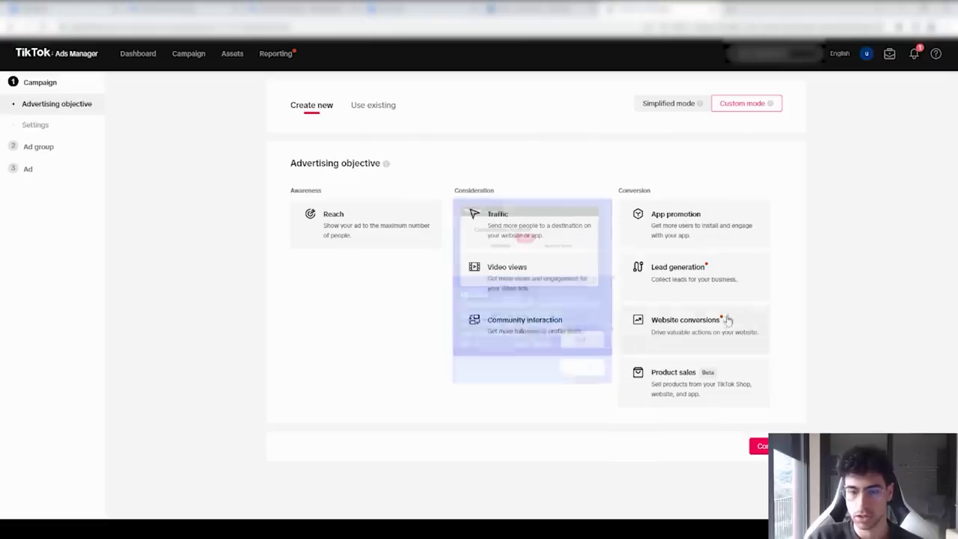
left_click(699, 331)
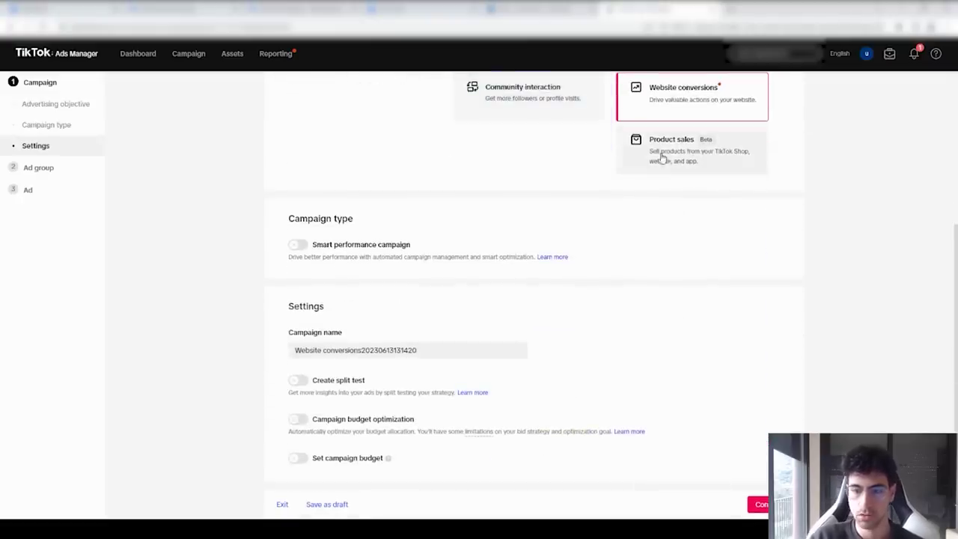
double_click(388, 352)
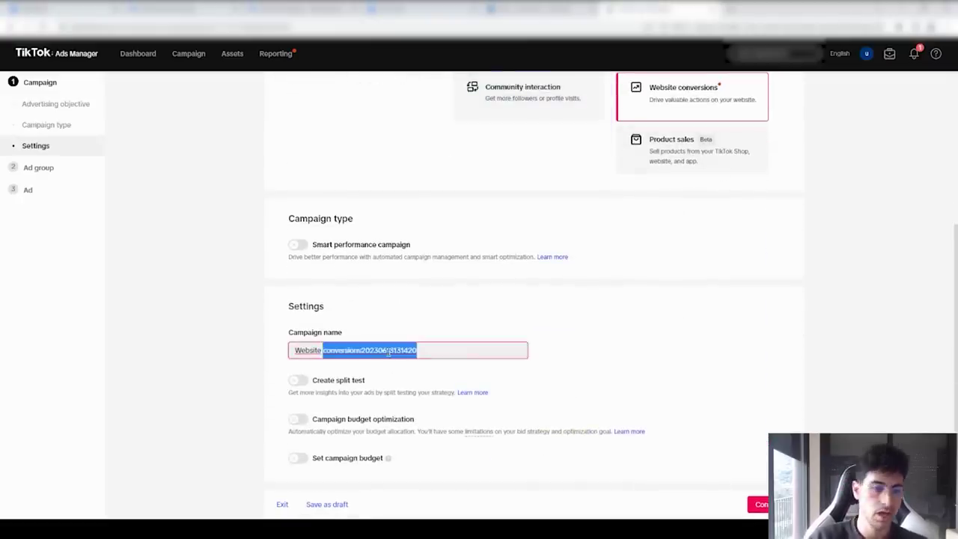
key("ctrl+a")
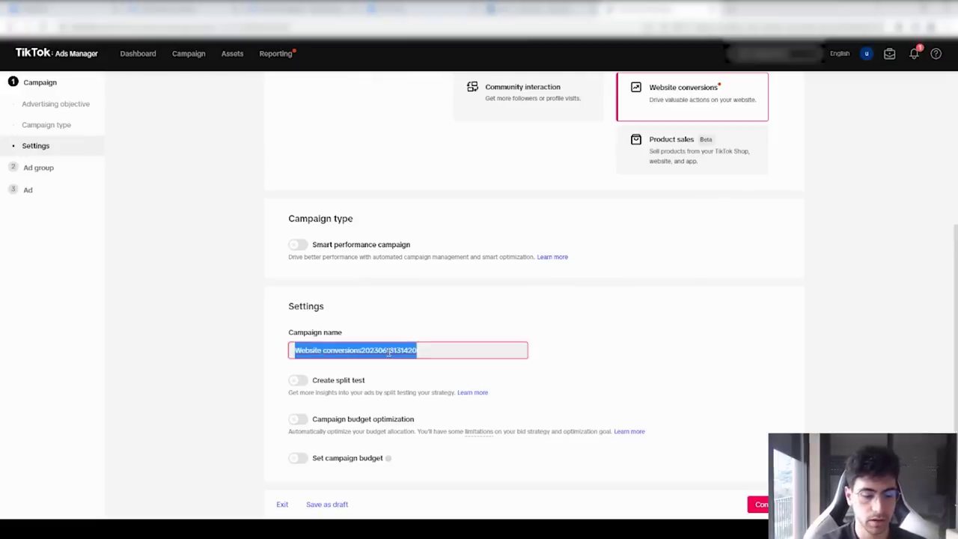
type("Ufo spi")
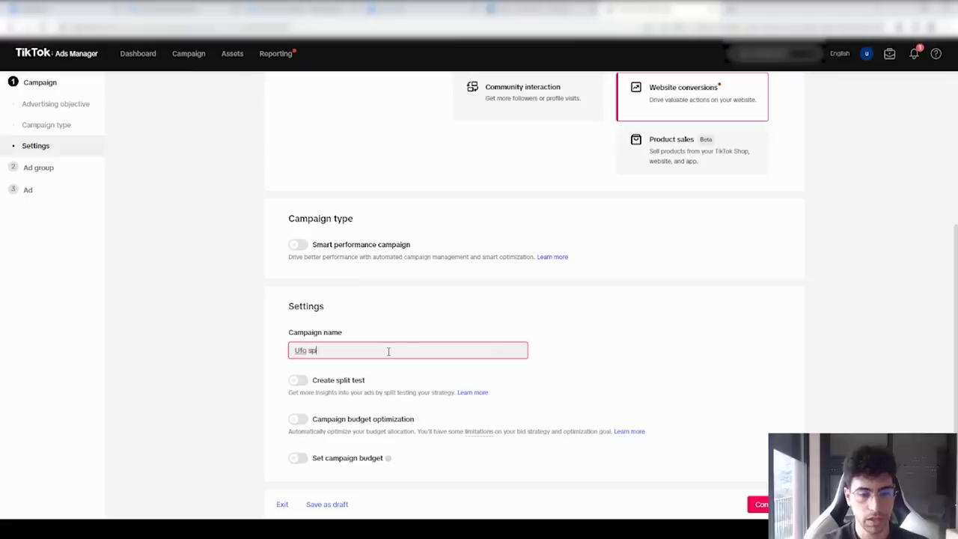
type("nner España")
left_click(247, 365)
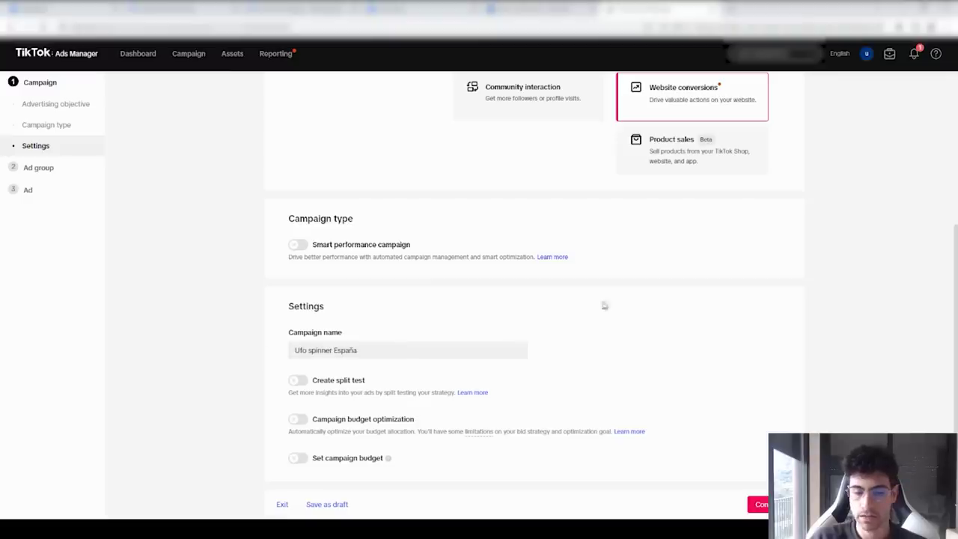
left_click(758, 503)
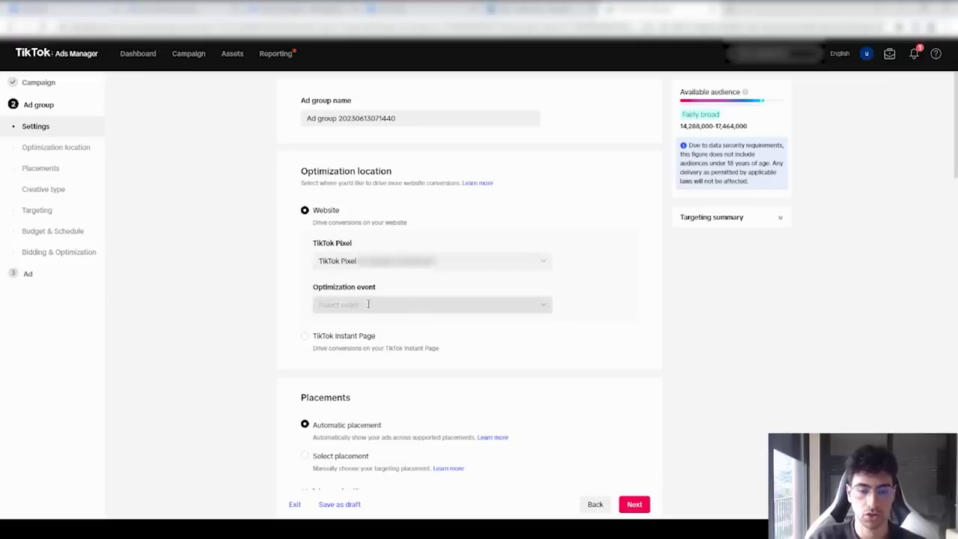
- Pick Complete Payment as the TikTok Pixel's optimization event
left_click(330, 305)
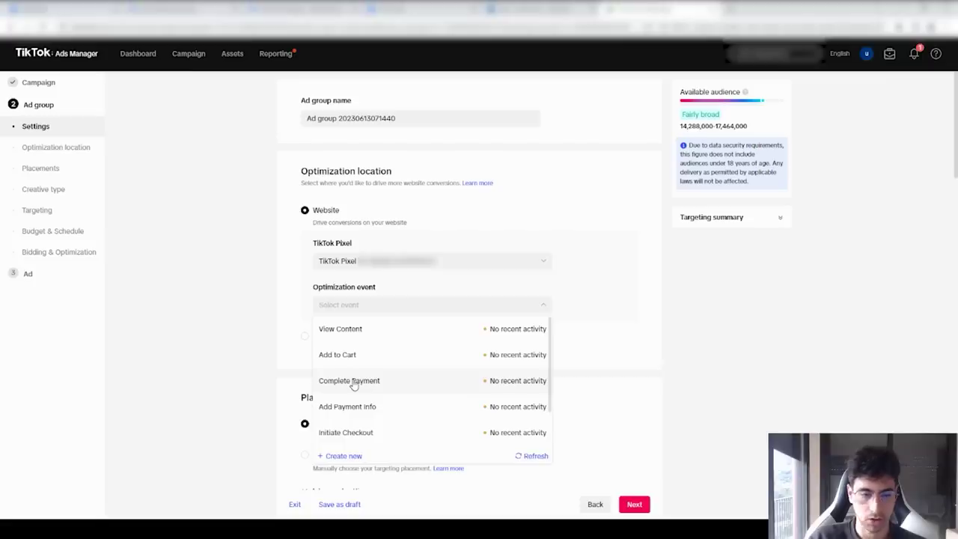
mouse_move(352, 381)
left_mouse_down()
mouse_move(356, 360)
mouse_move(340, 358)
mouse_move(335, 330)
mouse_move(363, 381)
mouse_move(352, 384)
left_mouse_up()
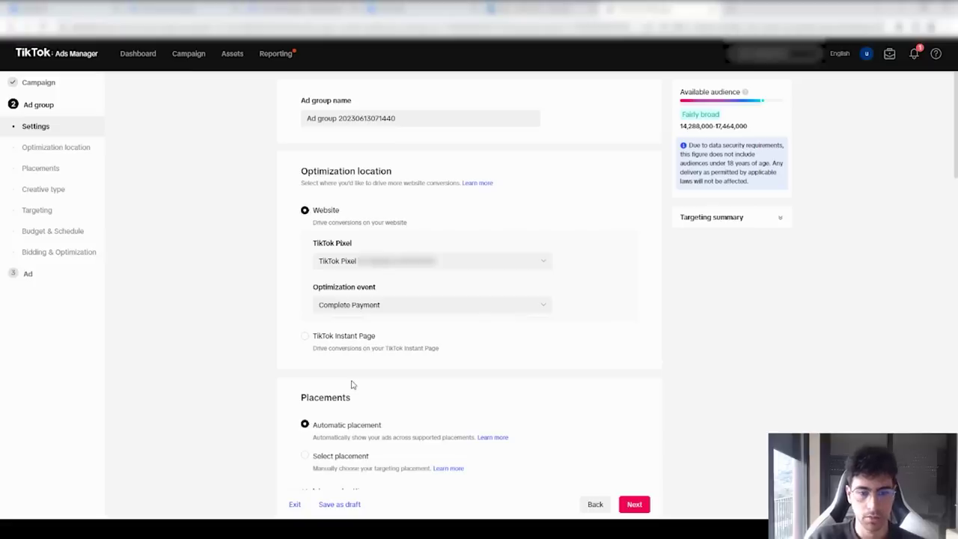
scroll(352, 385, "down", 2)
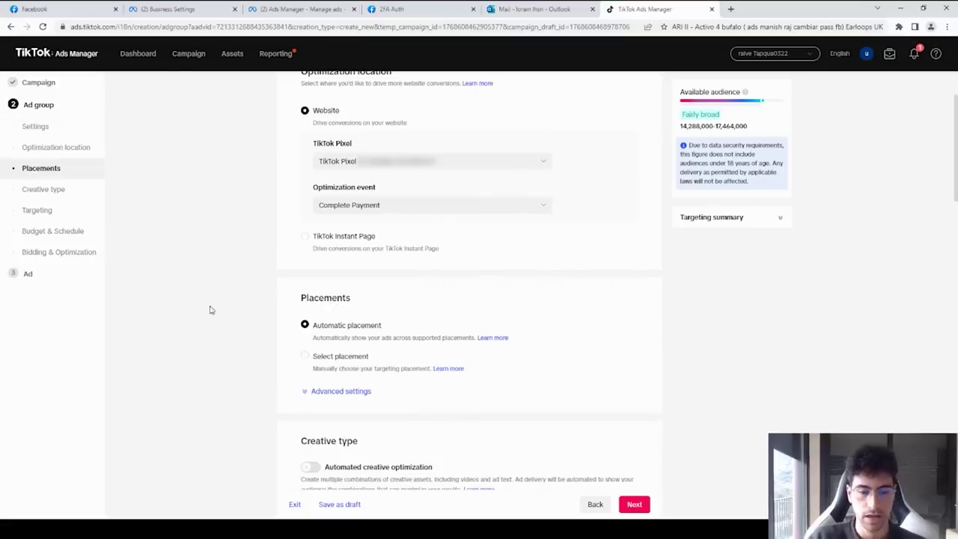
- Switch to manual placement and exclude Pangle so ads run only on TikTok
left_click(315, 361)
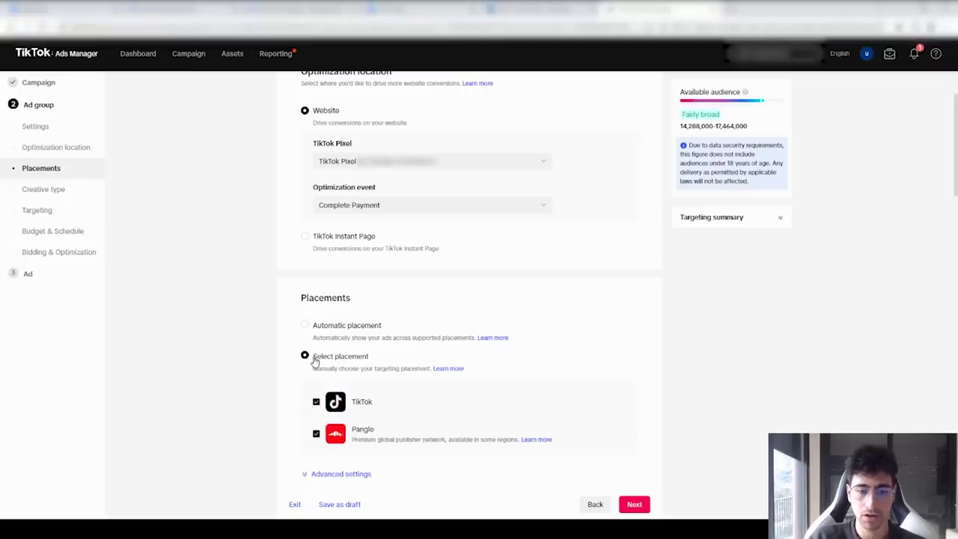
scroll(315, 361, "down", 2)
left_click(316, 335)
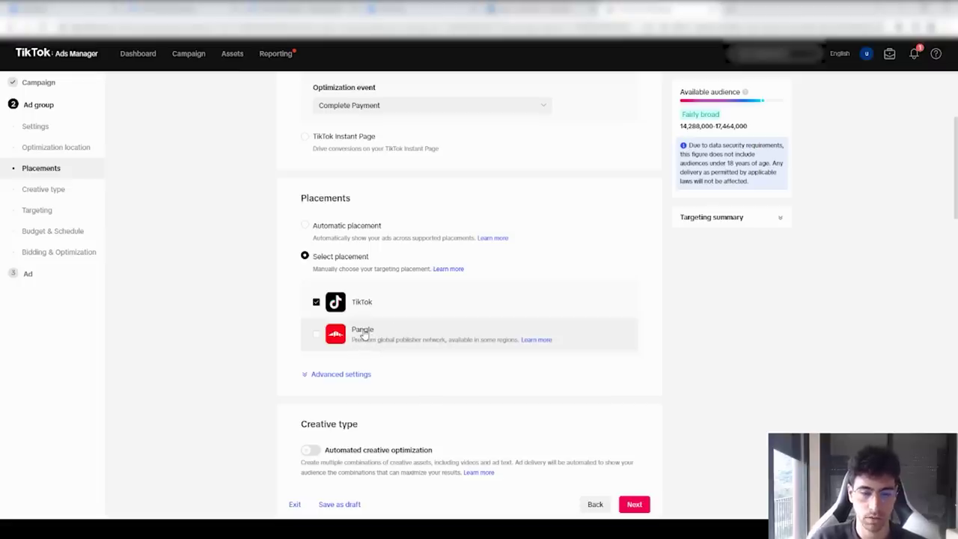
- In advanced settings, turn off user comments and video downloads
left_click(350, 375)
scroll(270, 330, "down", 2)
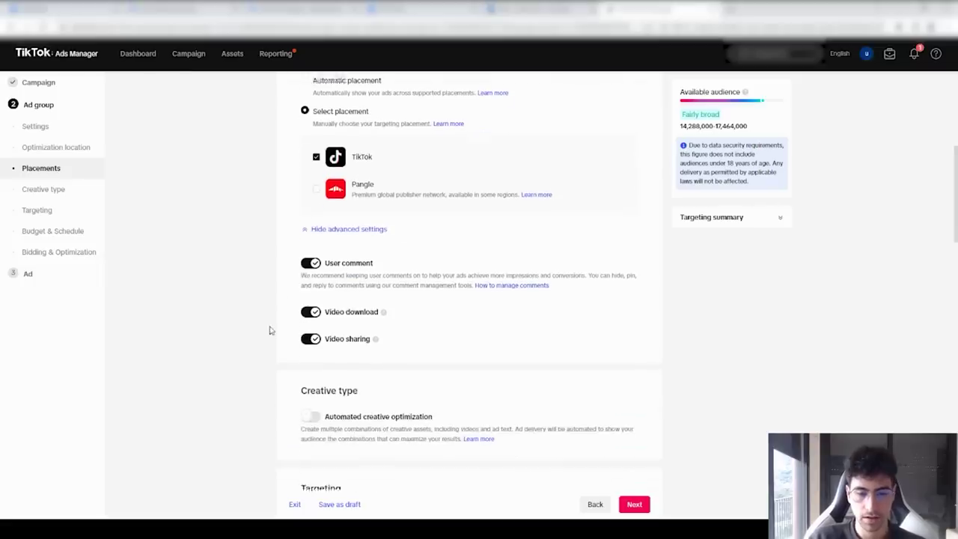
left_click(311, 259)
left_click(509, 314)
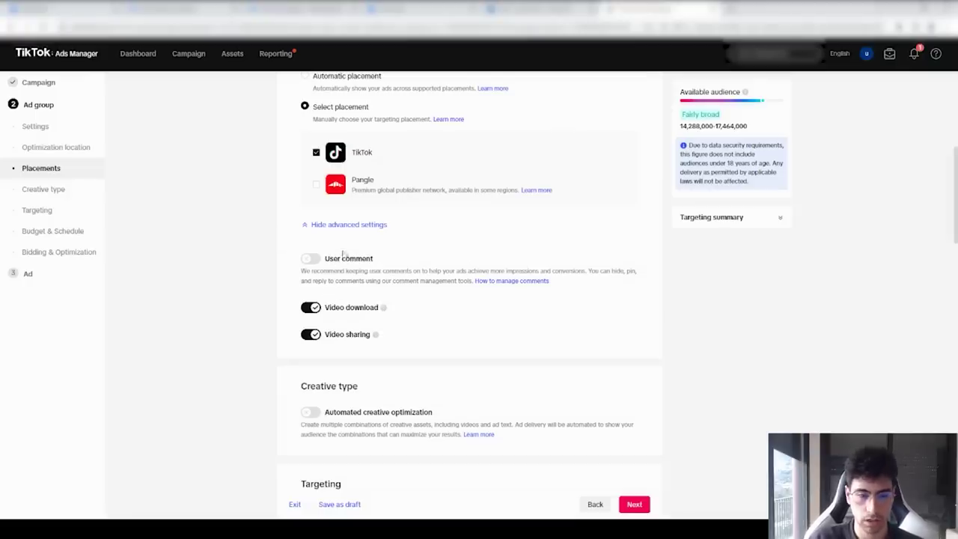
left_click(310, 310)
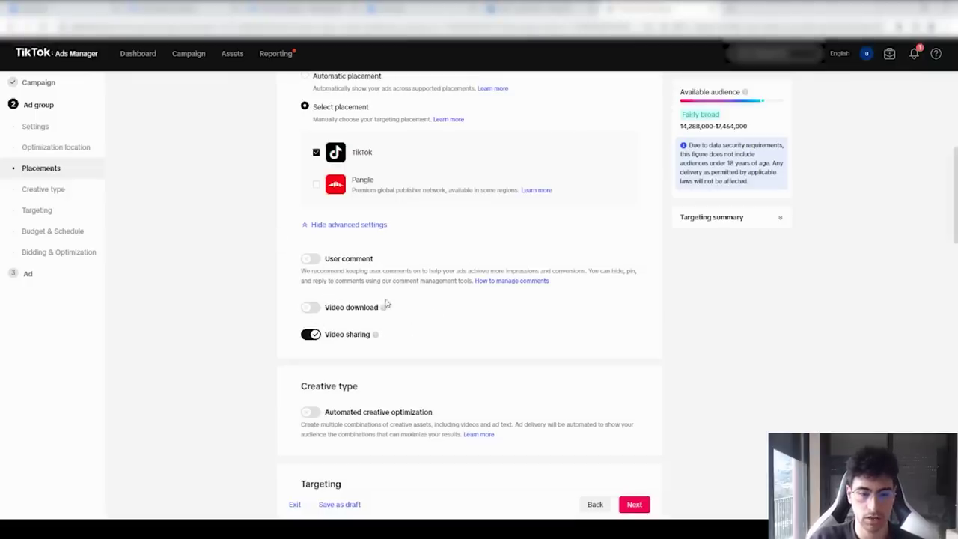
mouse_move(384, 306)
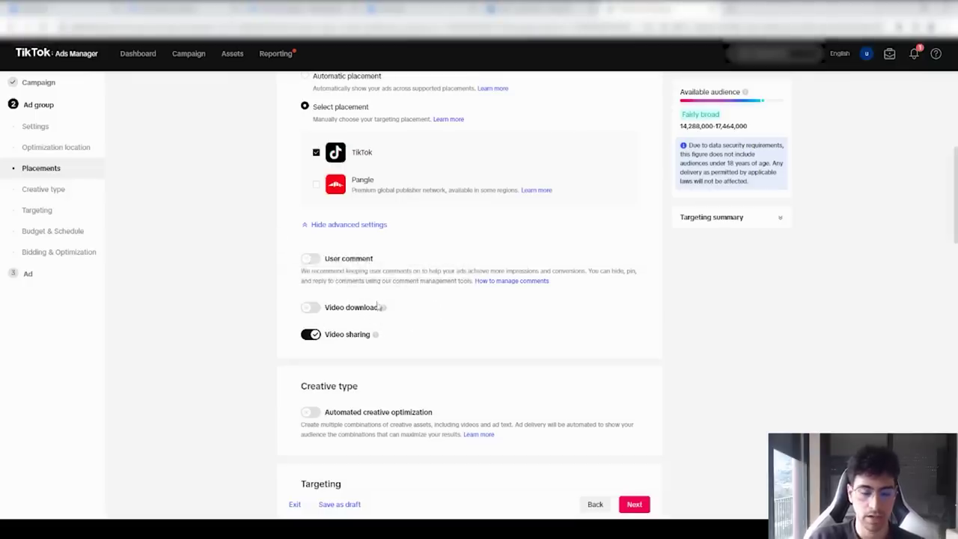
mouse_move(374, 336)
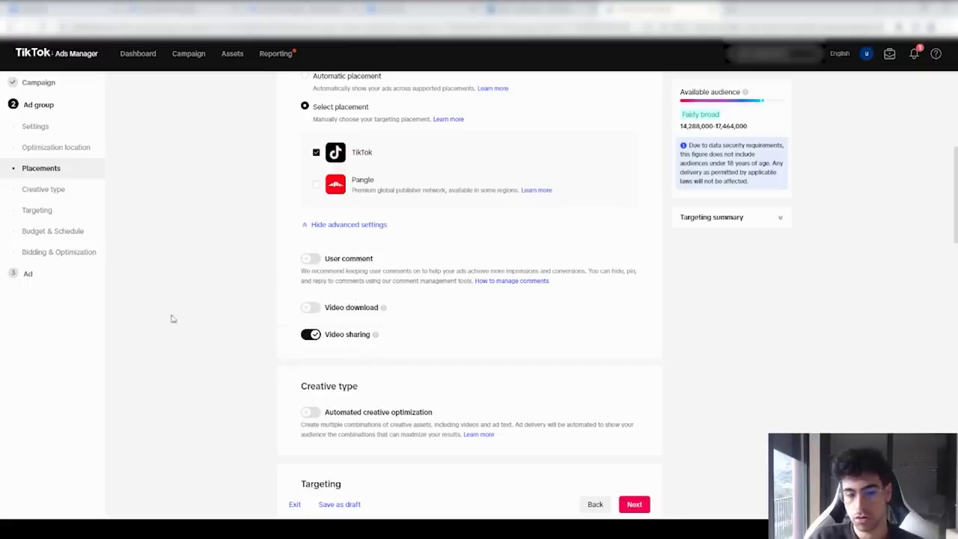
scroll(347, 315, "down", 2)
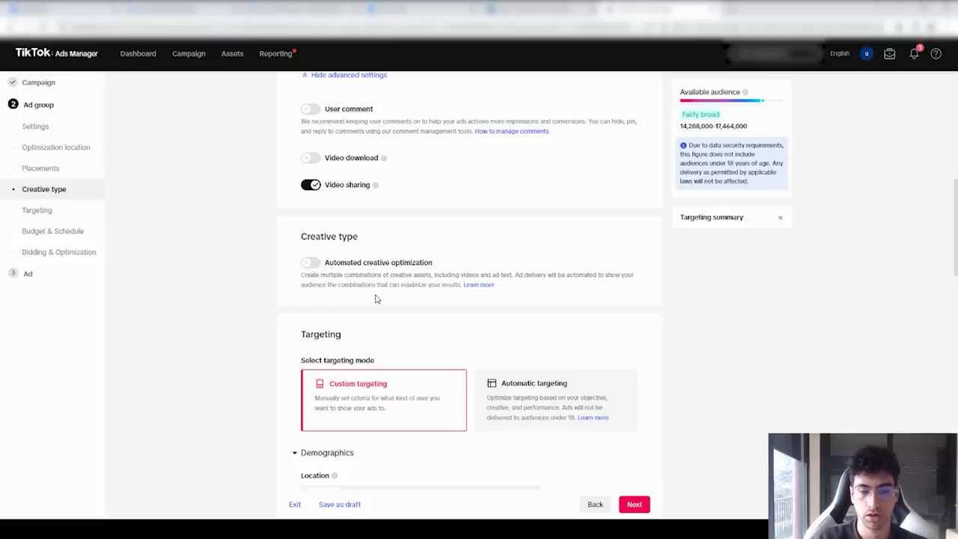
scroll(297, 306, "down", 2)
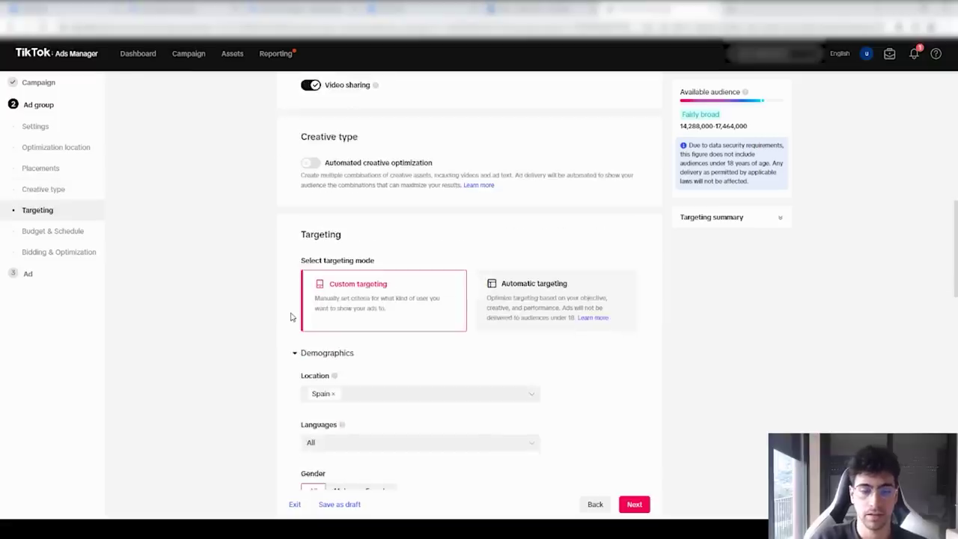
scroll(293, 300, "up", 1)
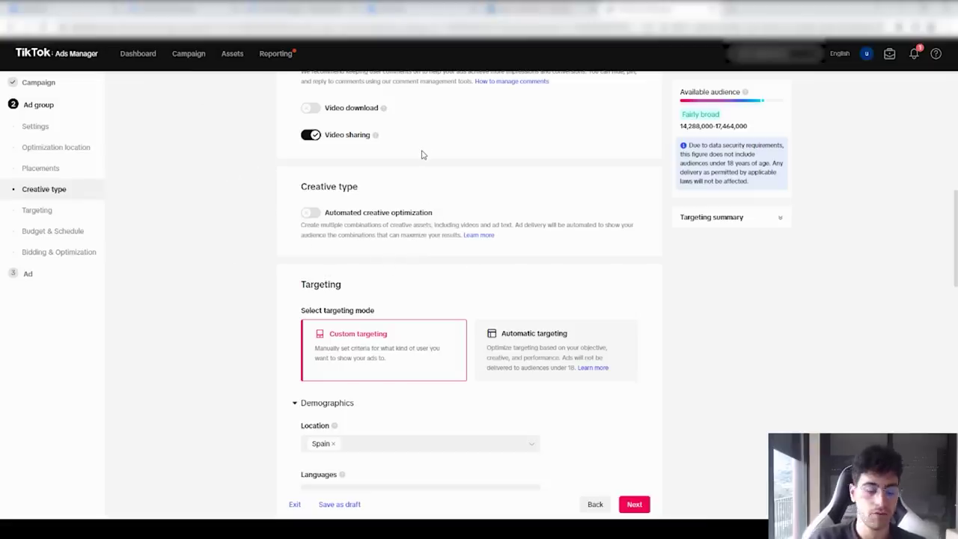
right_click(331, 210)
left_click(310, 207)
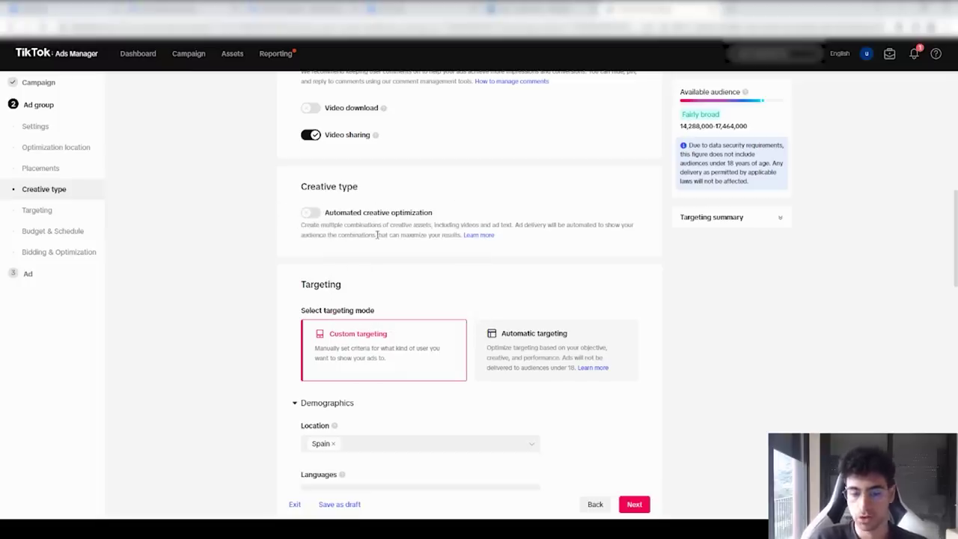
scroll(357, 226, "down", 3)
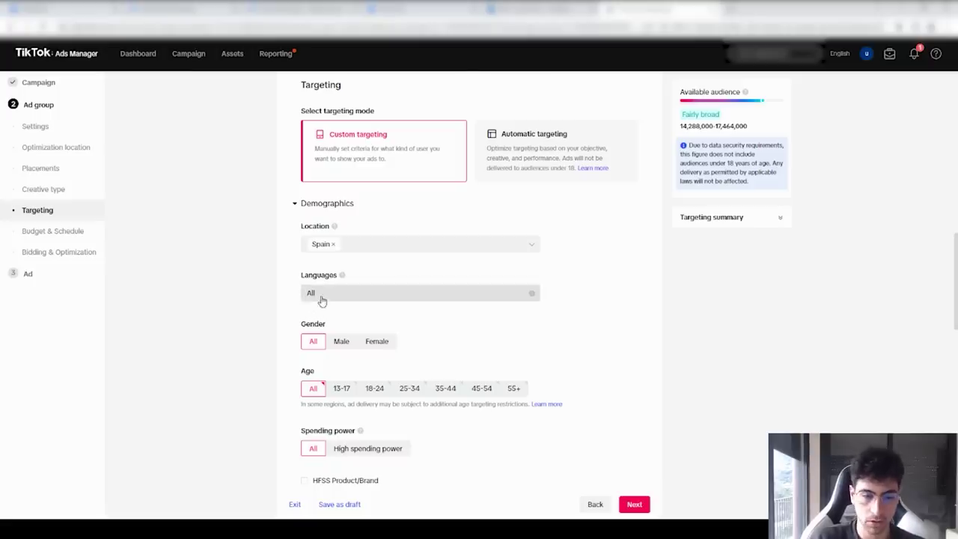
scroll(309, 307, "down", 2)
left_click_drag(288, 224, 329, 225)
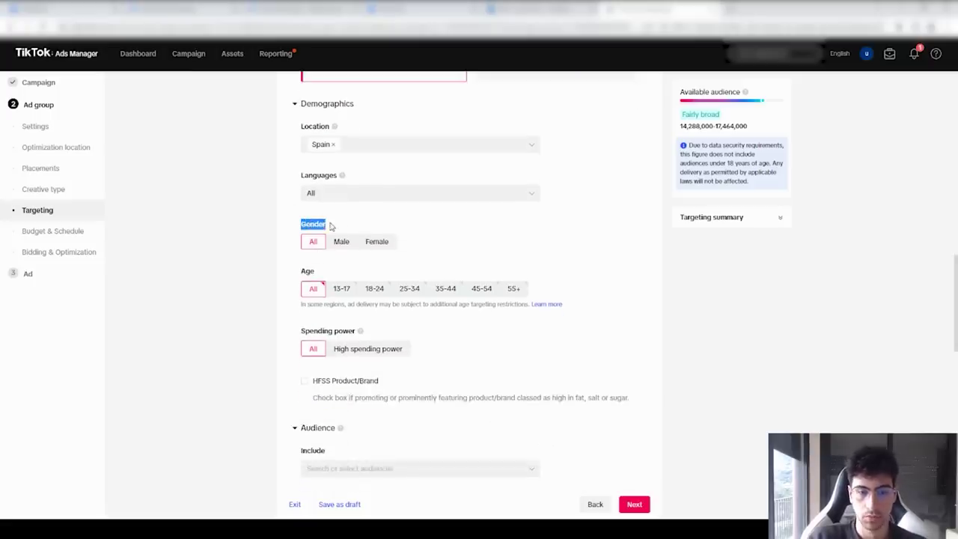
left_click(310, 231)
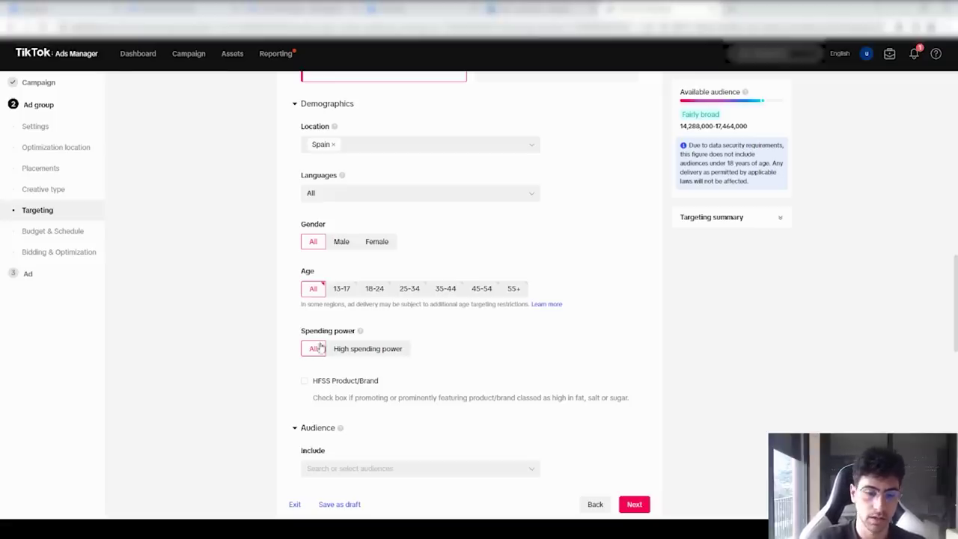
scroll(330, 346, "down", 2)
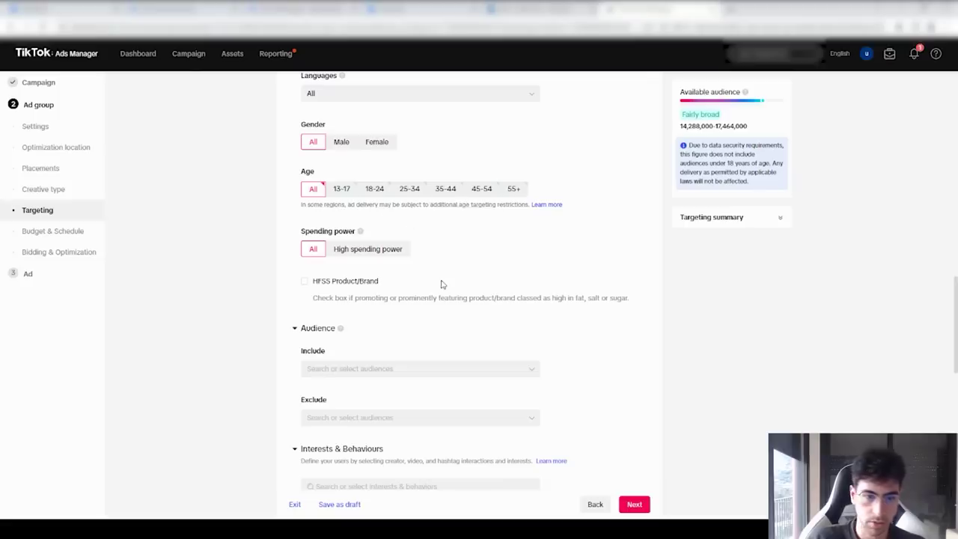
scroll(438, 281, "down", 1)
scroll(365, 211, "down", 2)
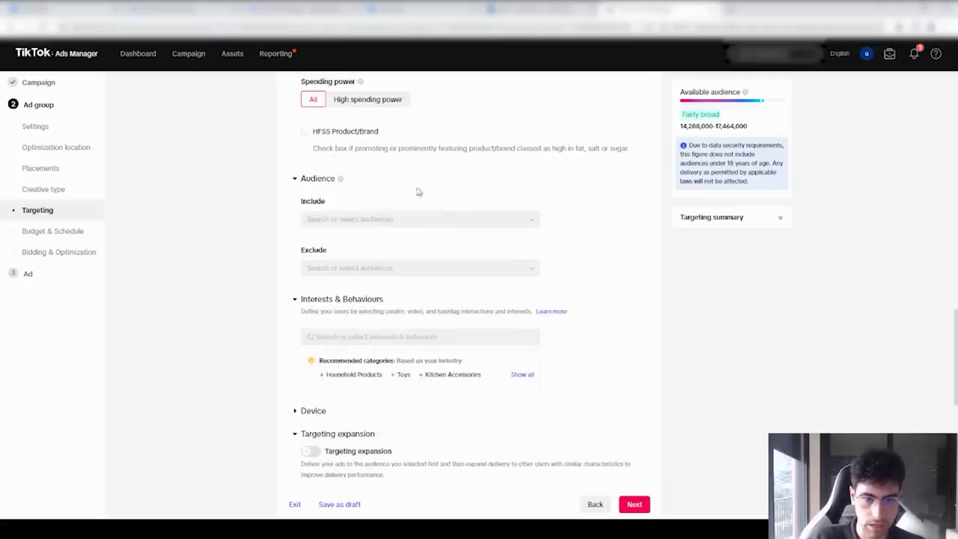
scroll(417, 193, "down", 2)
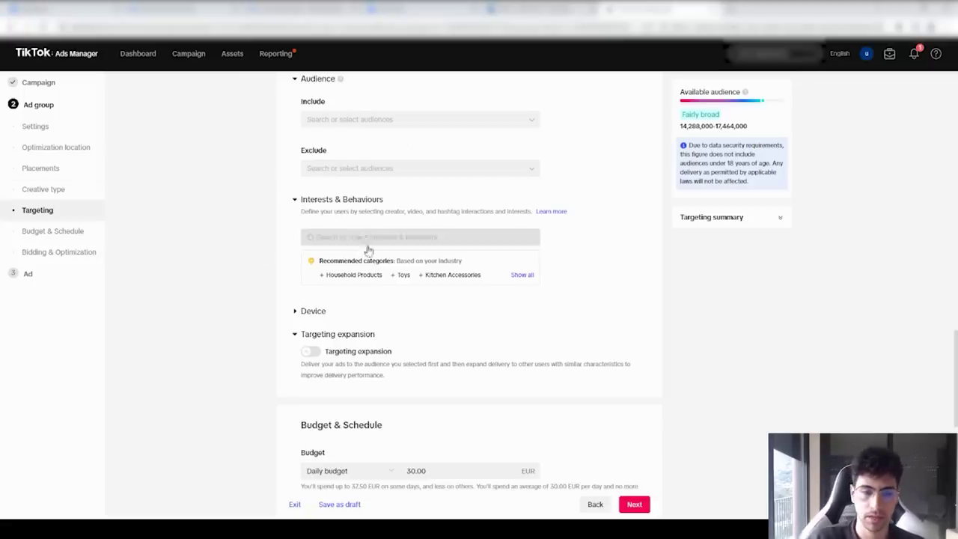
mouse_move(372, 270)
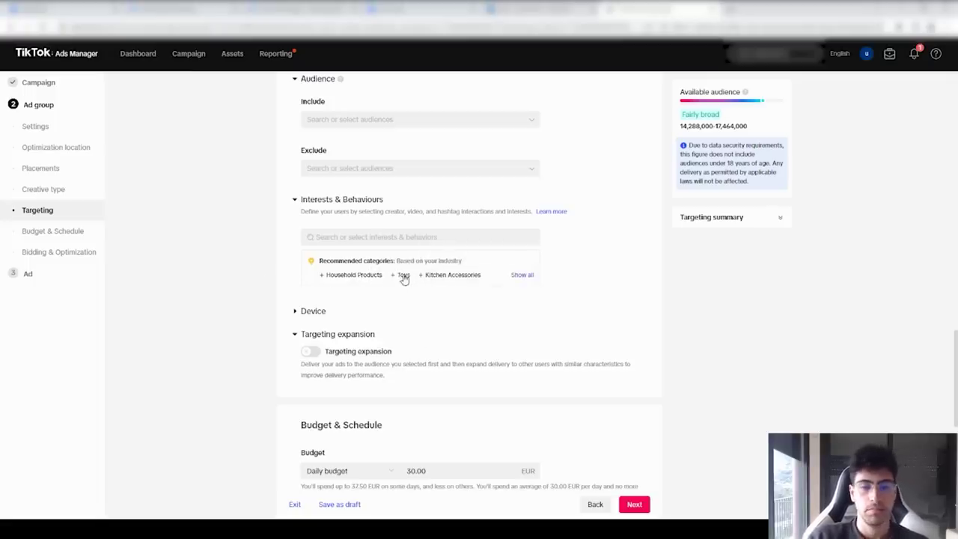
left_click(403, 275)
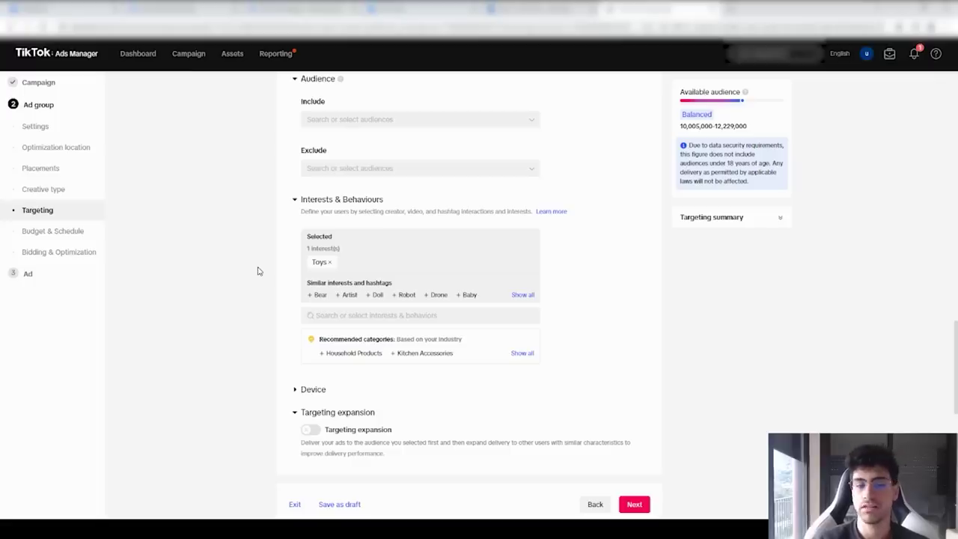
left_click(330, 264)
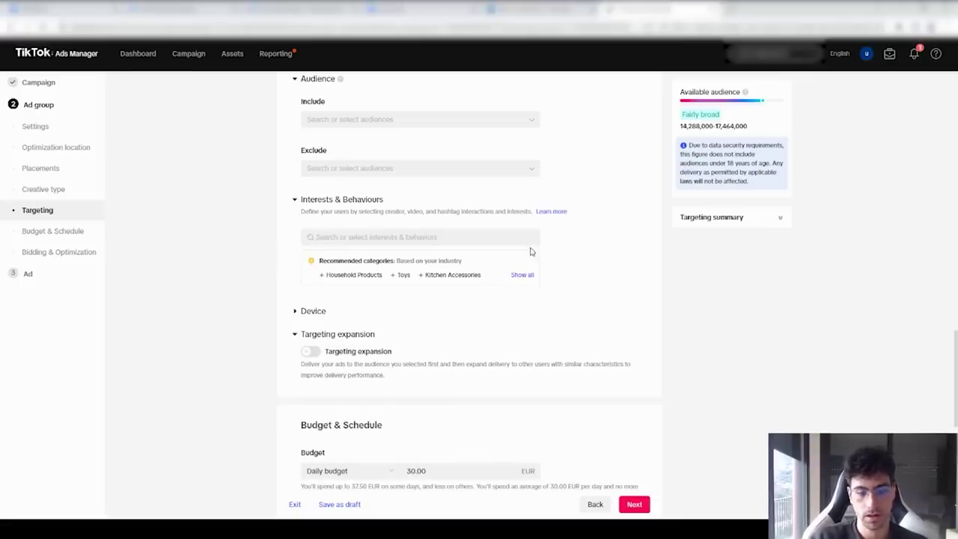
scroll(309, 325, "down", 2)
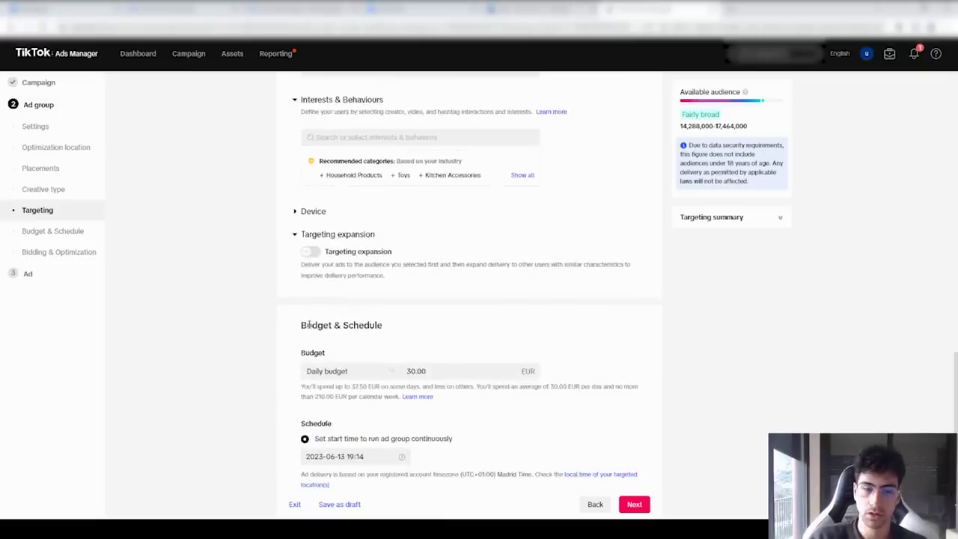
scroll(461, 258, "up", 2)
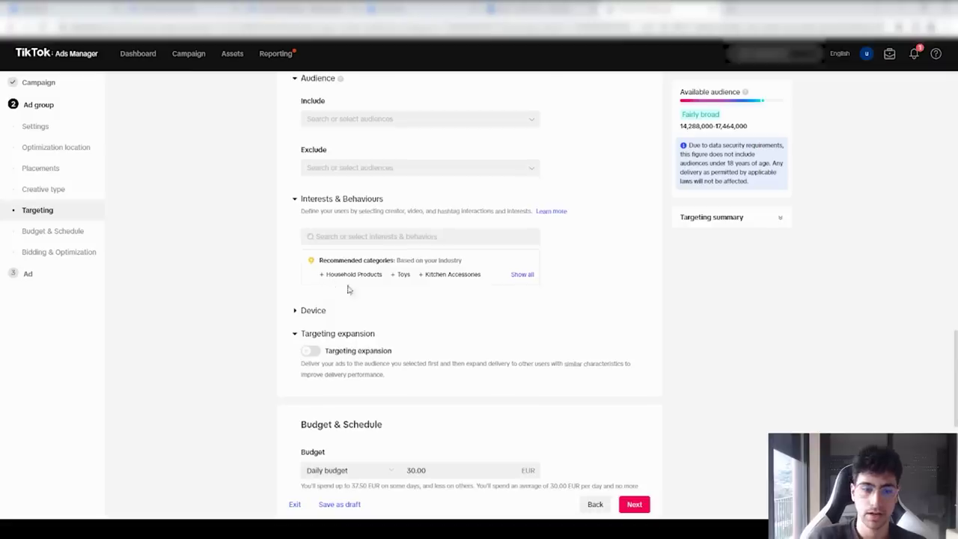
scroll(363, 287, "down", 3)
scroll(396, 278, "up", 3)
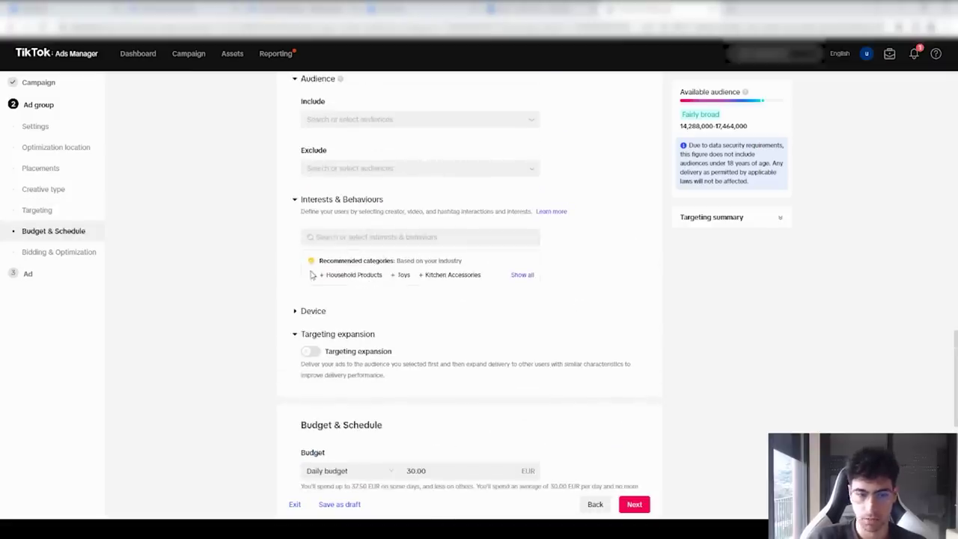
scroll(434, 228, "down", 1)
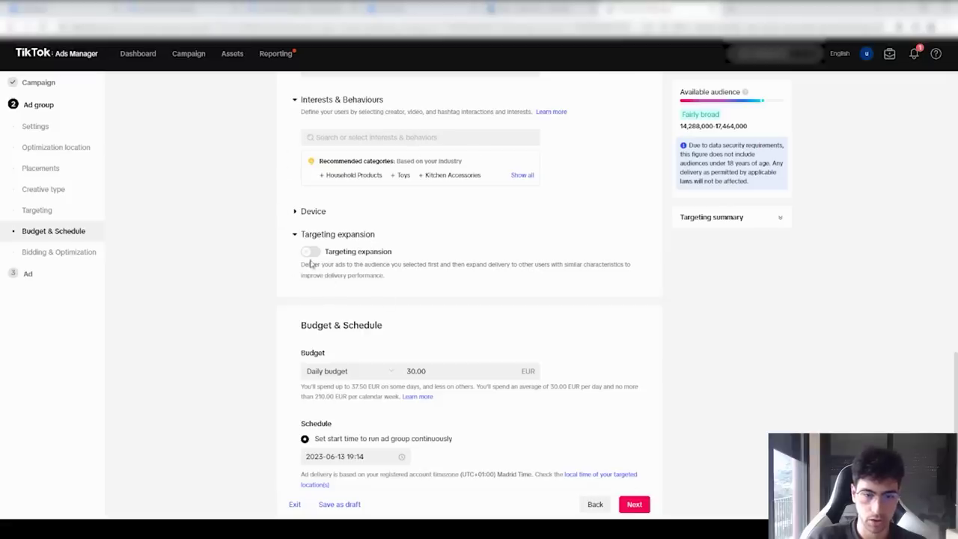
scroll(343, 252, "down", 1)
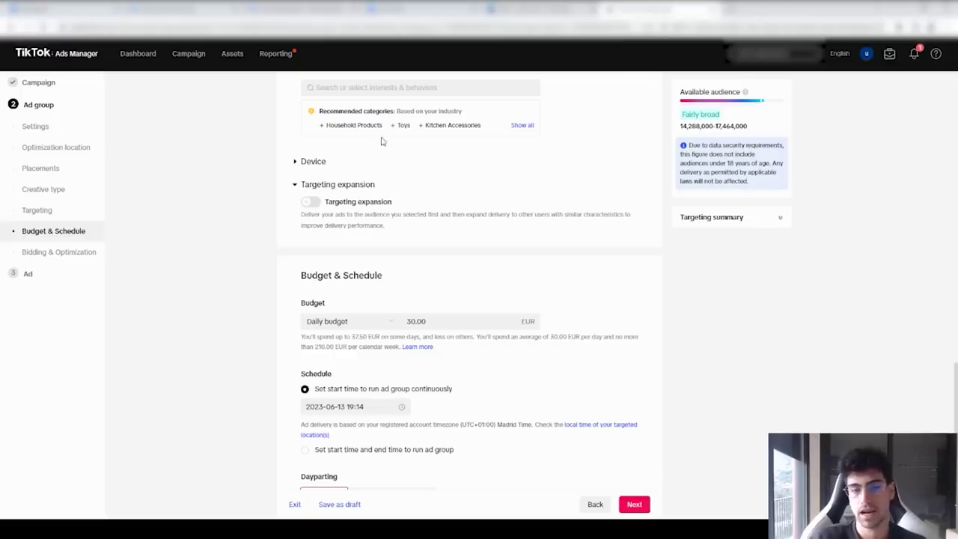
mouse_move(403, 126)
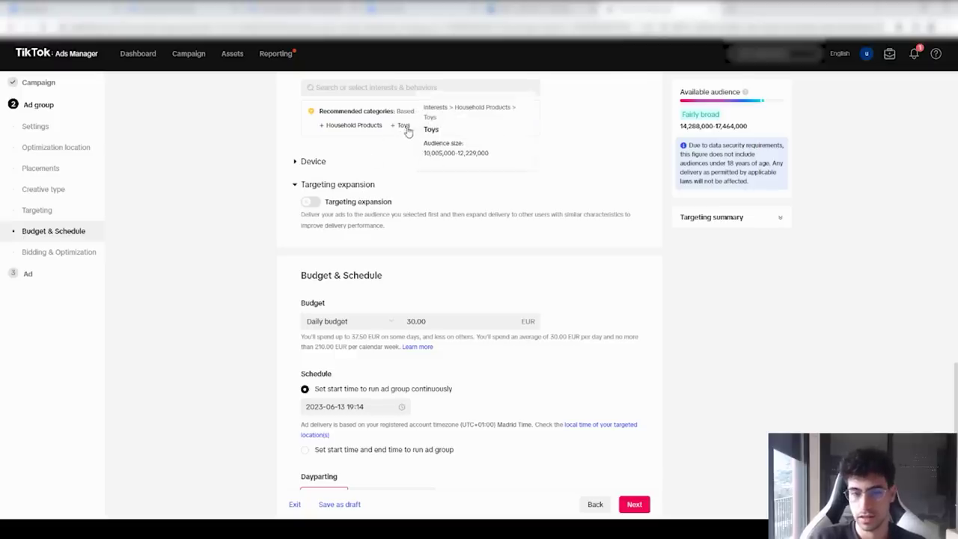
scroll(214, 222, "up", 2)
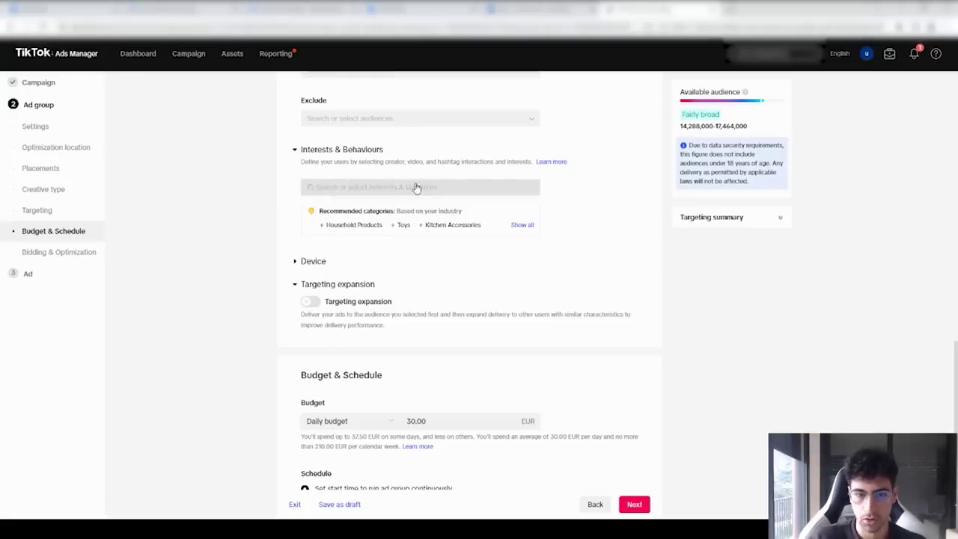
scroll(300, 232, "down", 1)
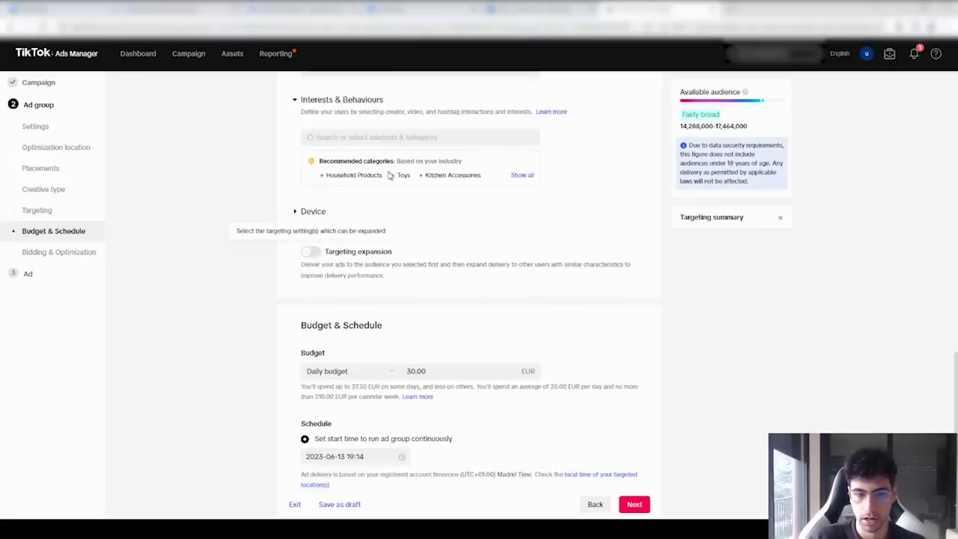
- Try a 10.00 EUR daily budget, which triggers the 20.00 minimum error
scroll(275, 244, "down", 1)
scroll(277, 240, "down", 2)
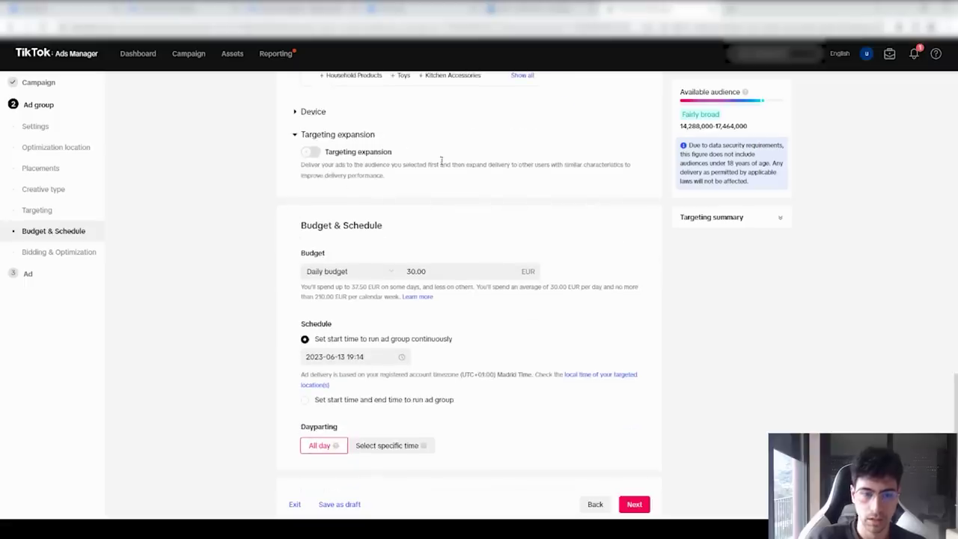
scroll(256, 265, "down", 1)
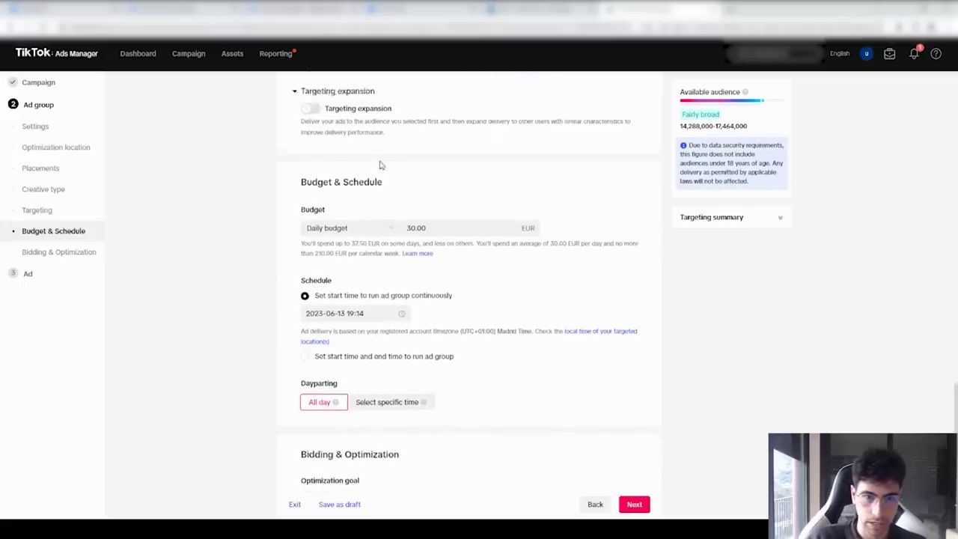
scroll(384, 169, "down", 1)
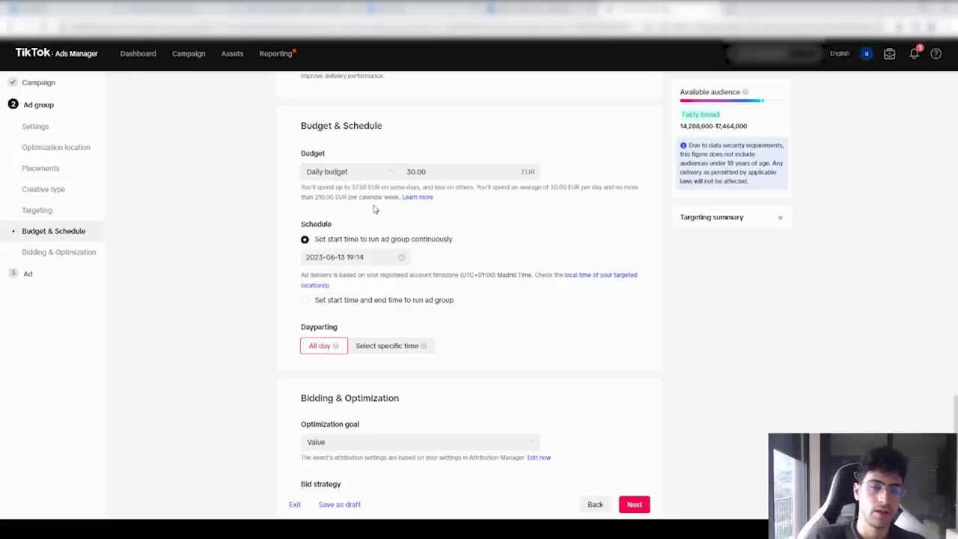
left_click_drag(412, 171, 407, 171)
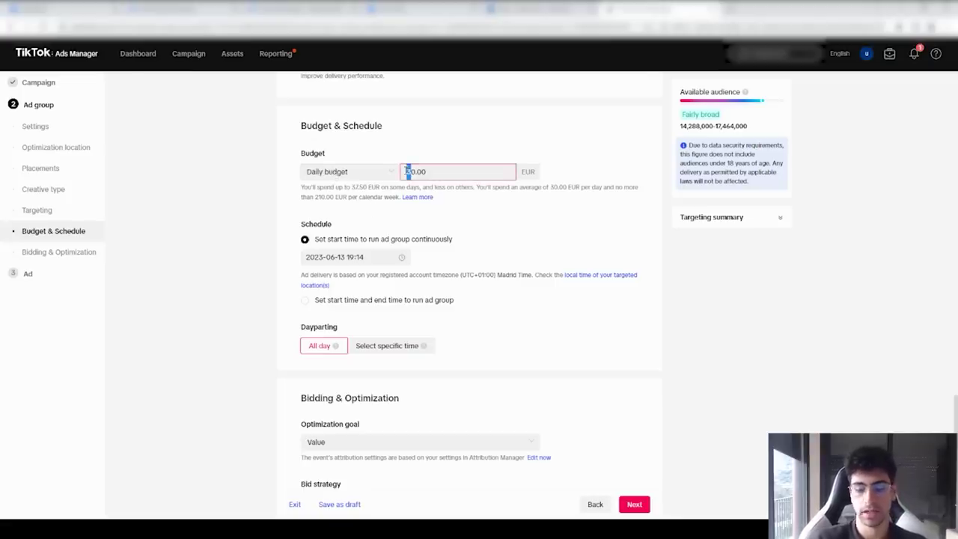
type("1")
left_click(274, 214)
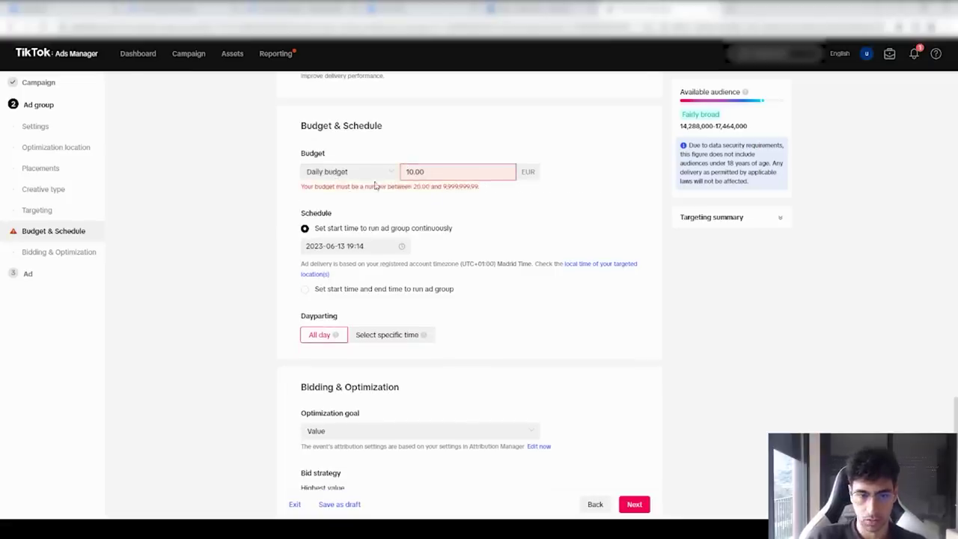
left_click_drag(413, 187, 430, 189)
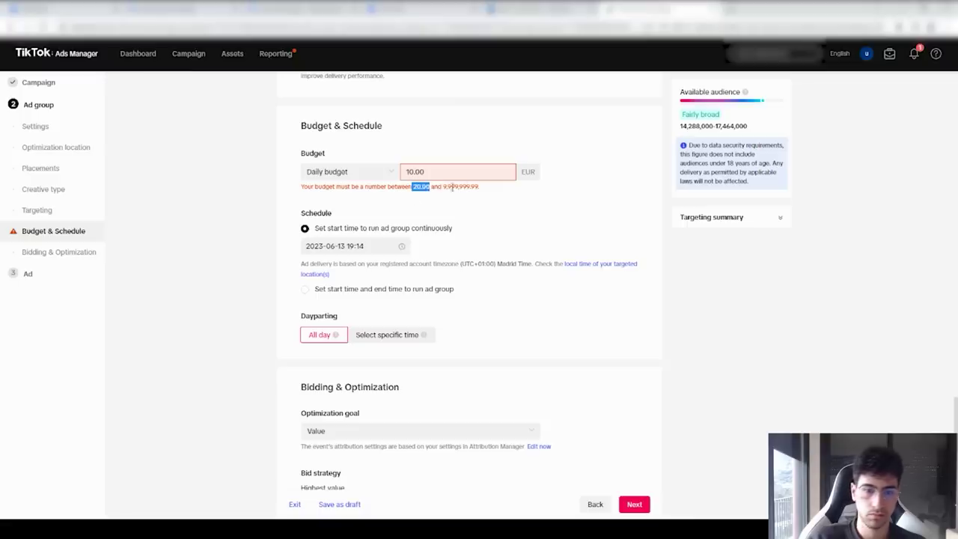
- Set the daily budget to 20.00 EUR
left_click(416, 174)
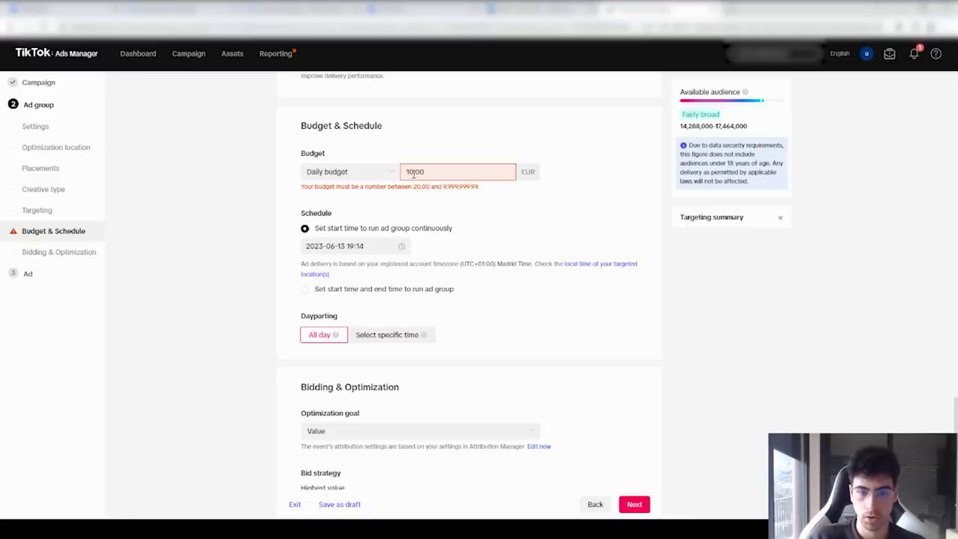
left_click_drag(414, 172, 405, 172)
type("20")
left_click(248, 225)
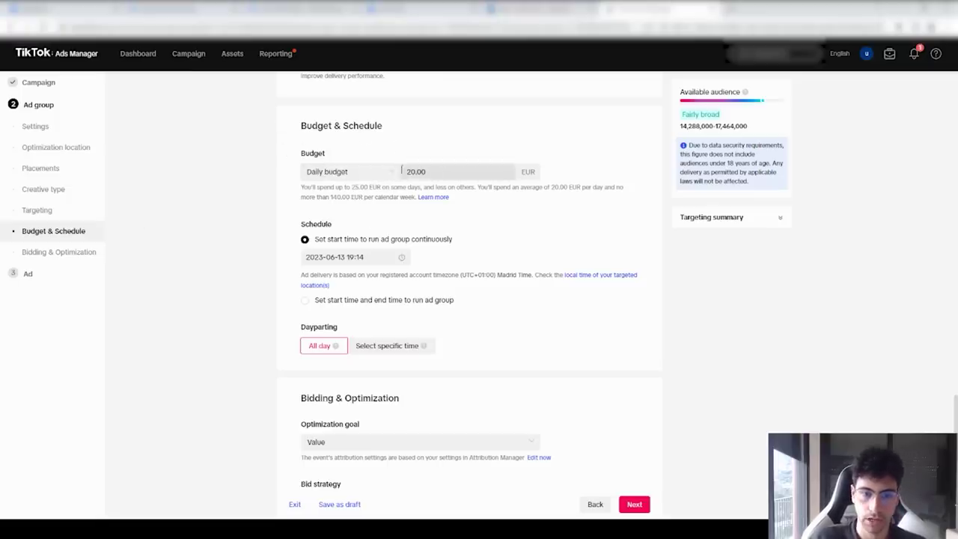
left_click(466, 172)
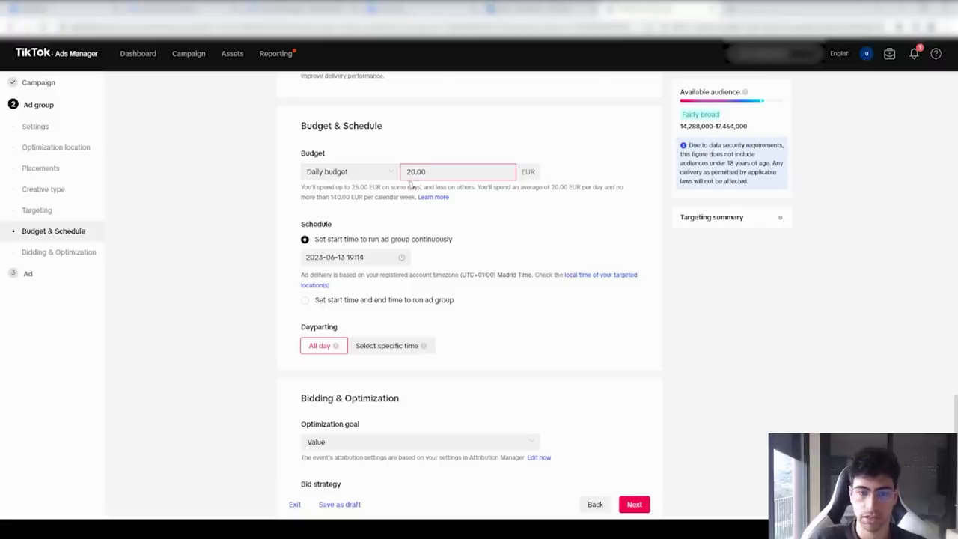
left_click(395, 187)
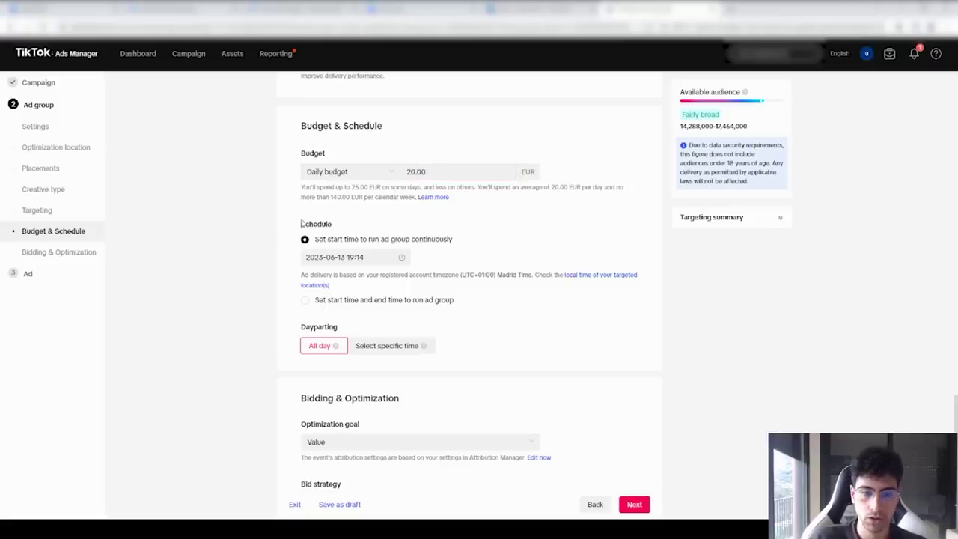
scroll(373, 226, "down", 1)
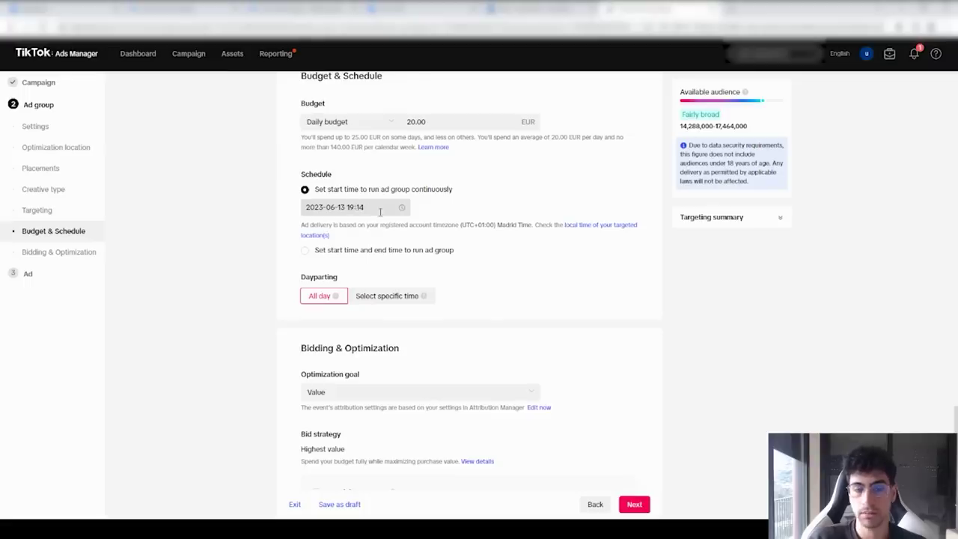
- Set the schedule start time to 2023-06-14 at 06:00
left_click(379, 212)
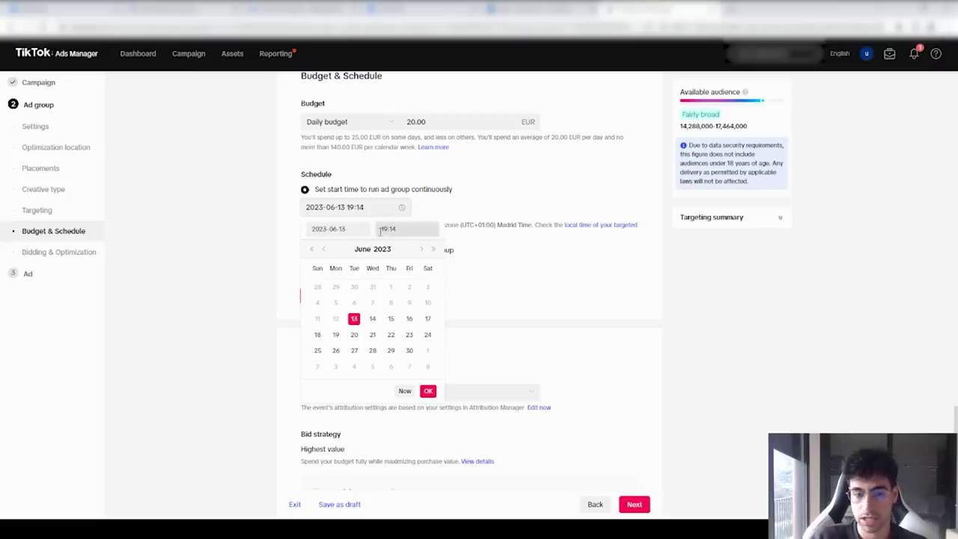
left_click(372, 318)
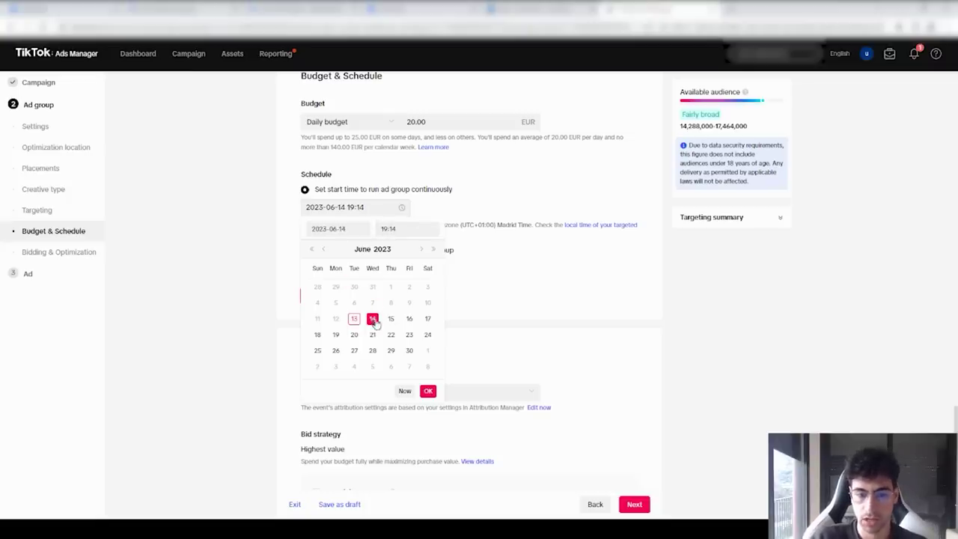
left_click(384, 229)
key("BackSpace")
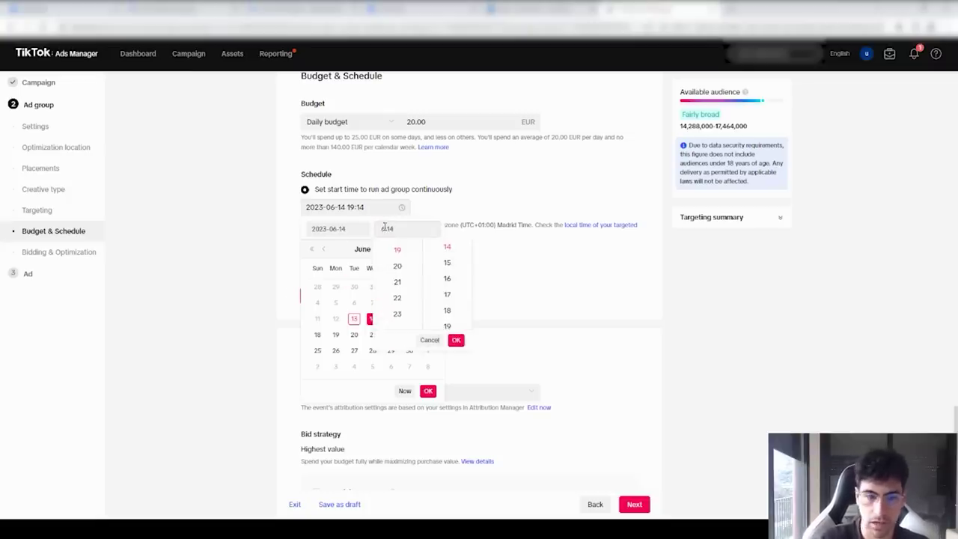
type("06:00")
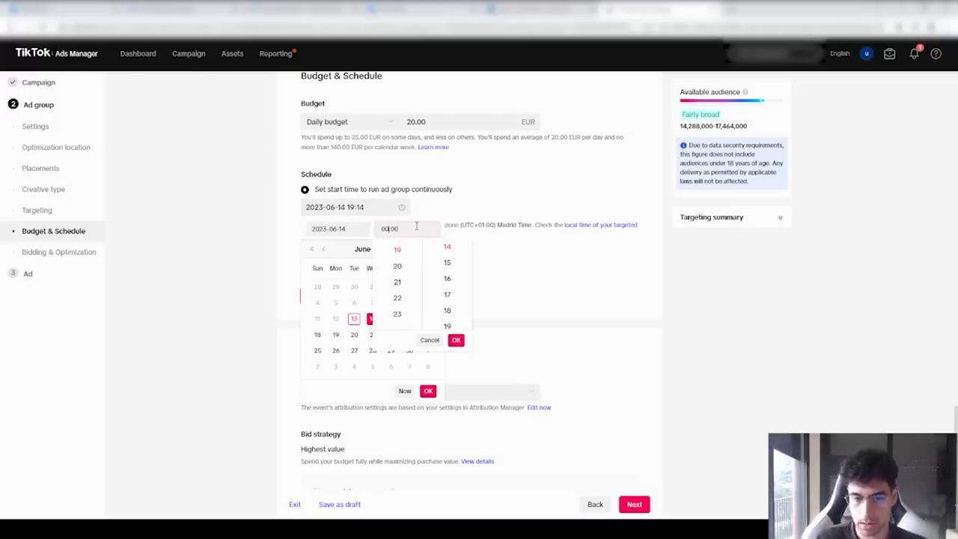
left_click(387, 229)
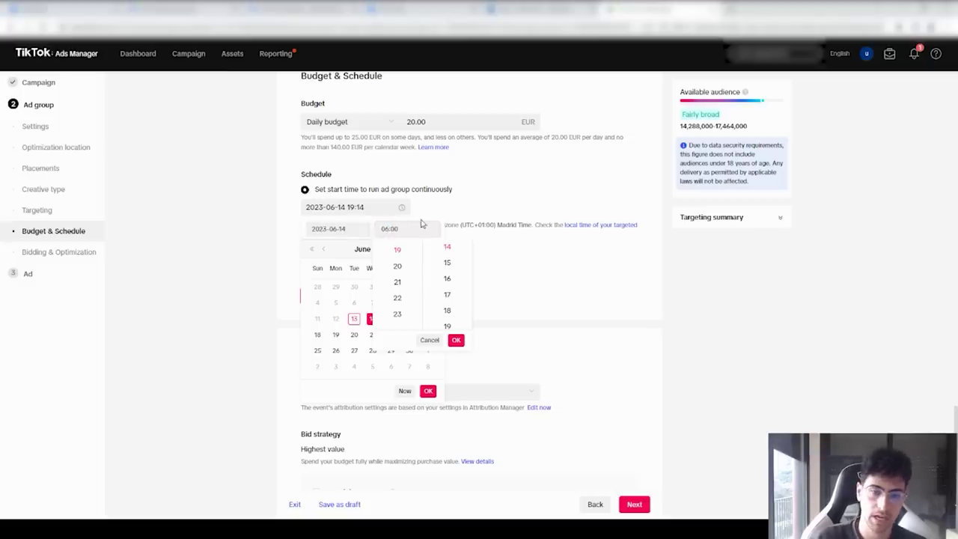
key("Return")
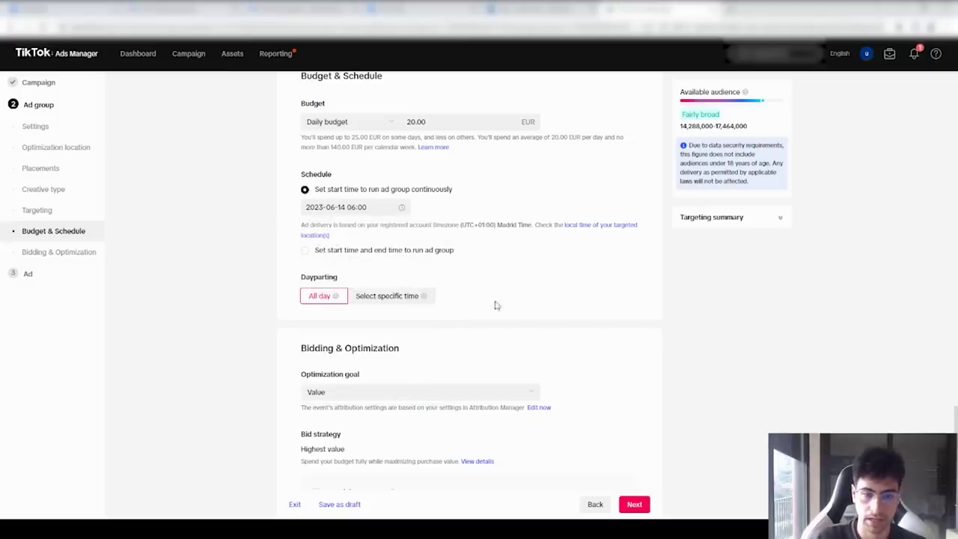
scroll(408, 300, "down", 1)
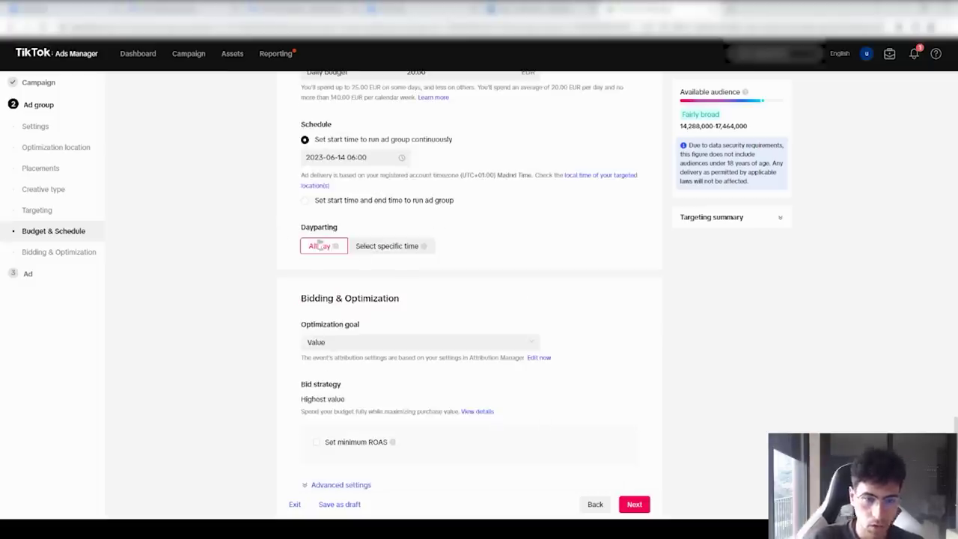
left_click(398, 251)
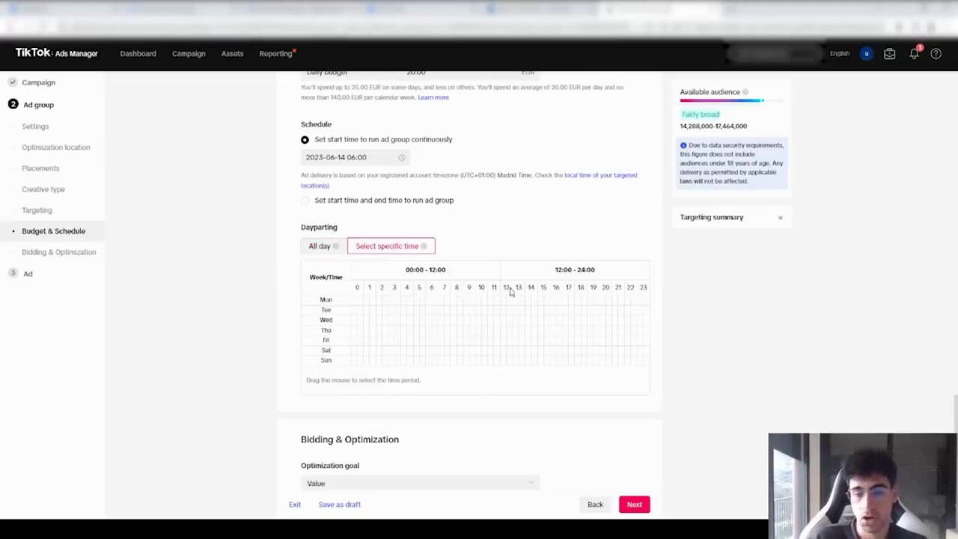
left_click_drag(429, 301, 650, 367)
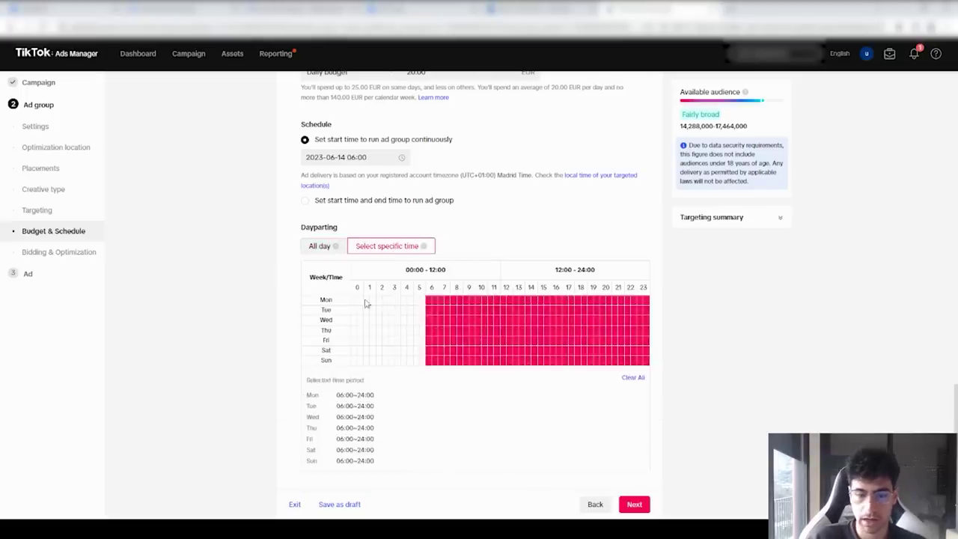
left_click_drag(355, 303, 387, 367)
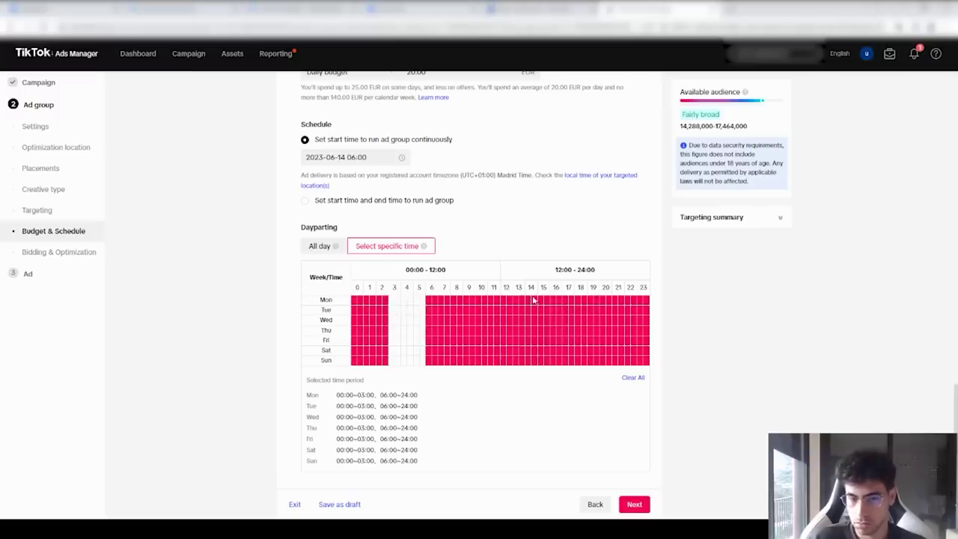
left_click(321, 248)
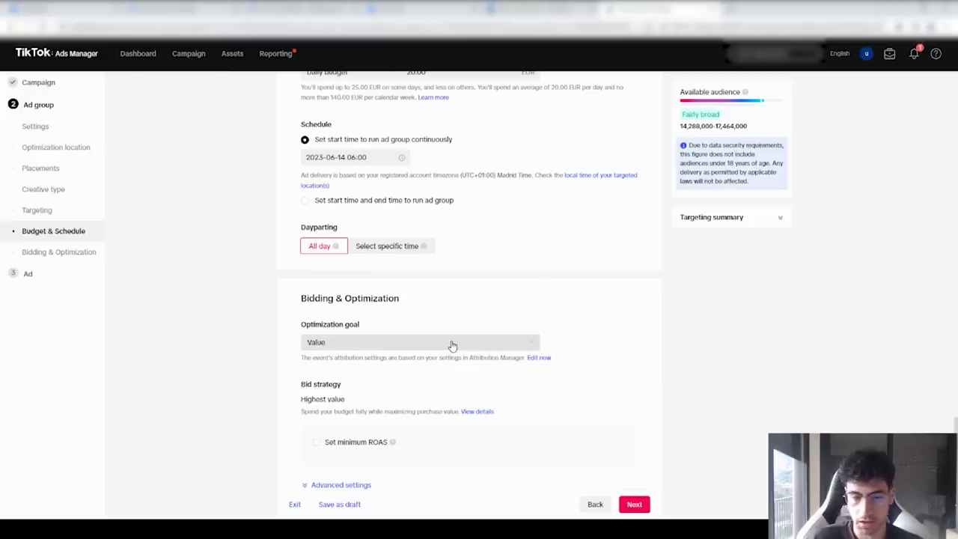
- Change the optimization goal from Value to Conversion
scroll(344, 320, "down", 1)
left_click(382, 322)
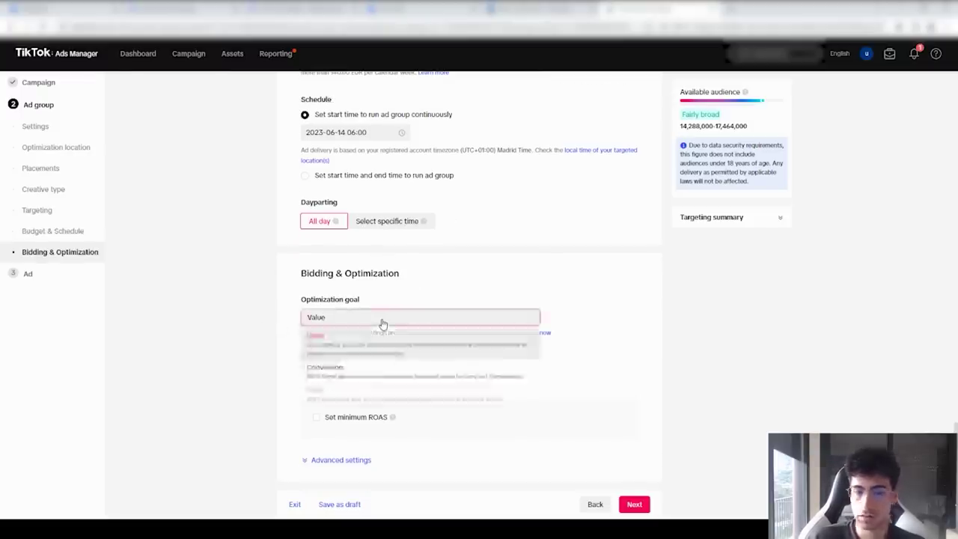
left_click(369, 384)
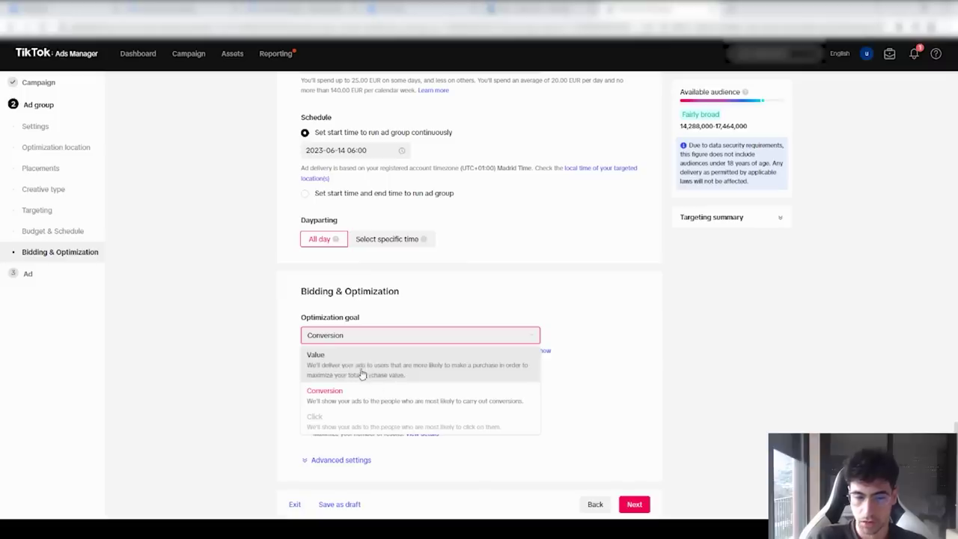
left_click(345, 401)
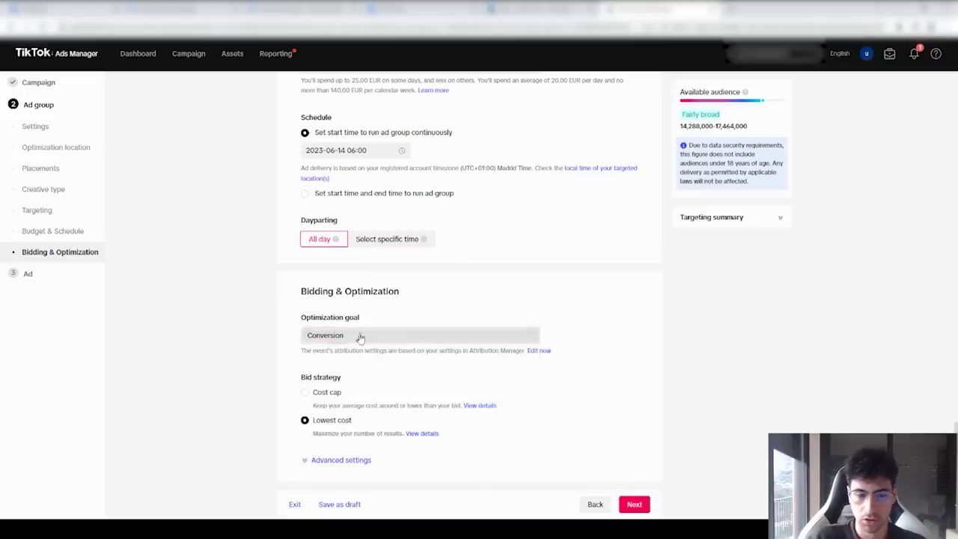
- In advanced bidding settings, try Cost cap, then settle on the Lowest cost bid strategy
left_click(337, 460)
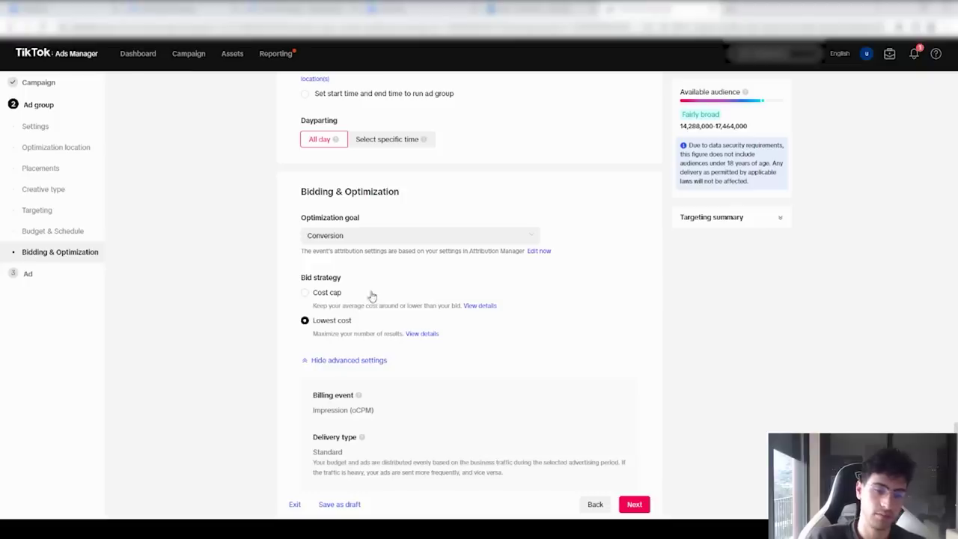
left_click(321, 293)
left_click(379, 340)
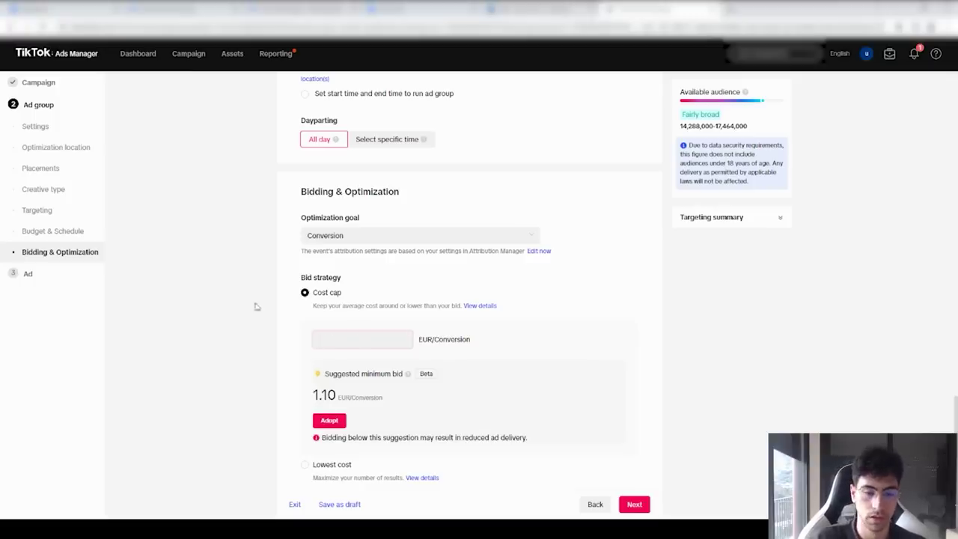
scroll(360, 317, "down", 2)
scroll(404, 281, "down", 2)
scroll(227, 246, "up", 4)
scroll(442, 318, "down", 2)
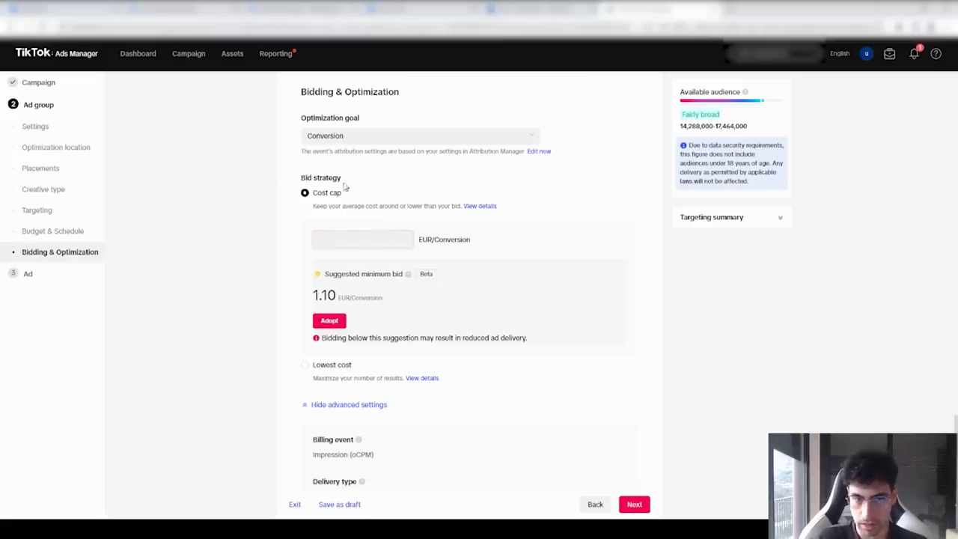
left_click(319, 371)
left_click(304, 376)
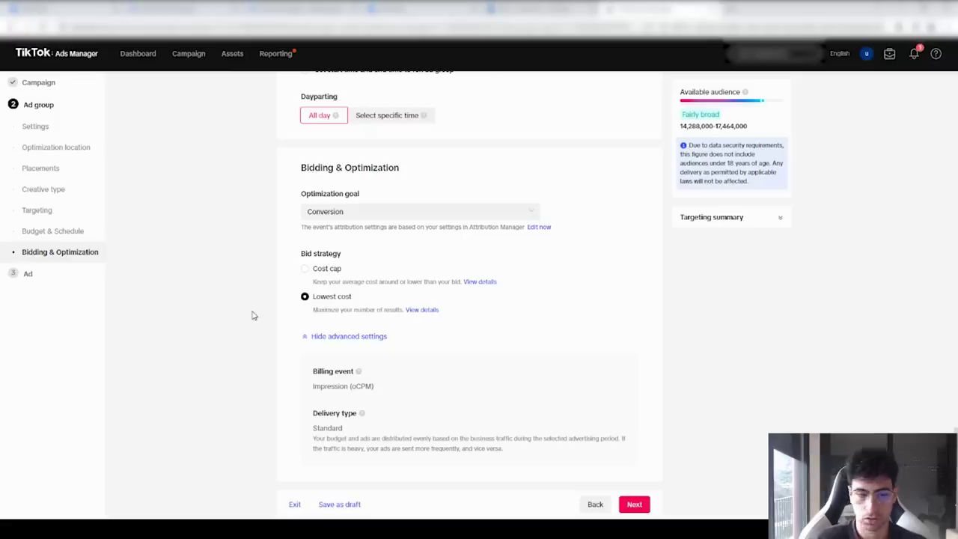
left_click_drag(313, 310, 395, 311)
left_click(364, 310)
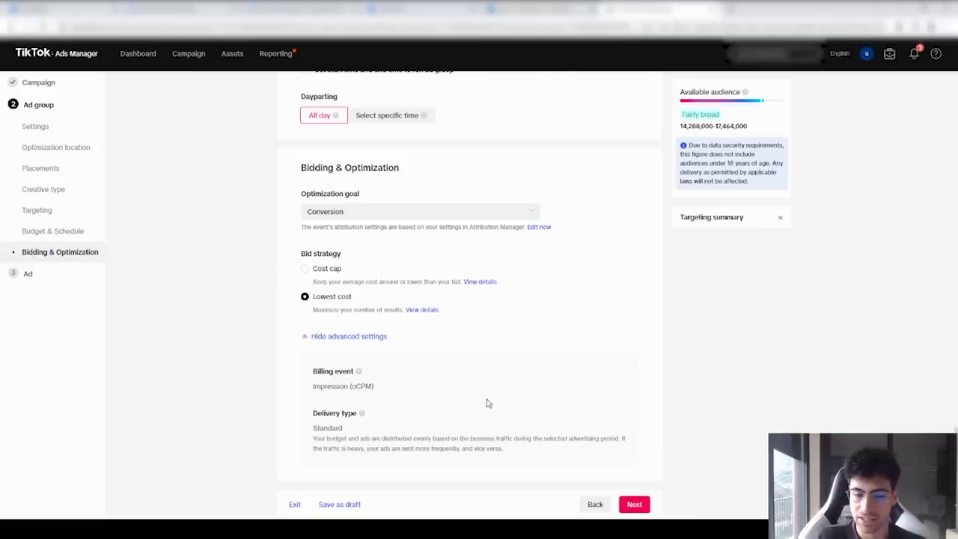
- Review the ad group's Spain targeting and proceed to the Ad step
scroll(455, 384, "up", 10)
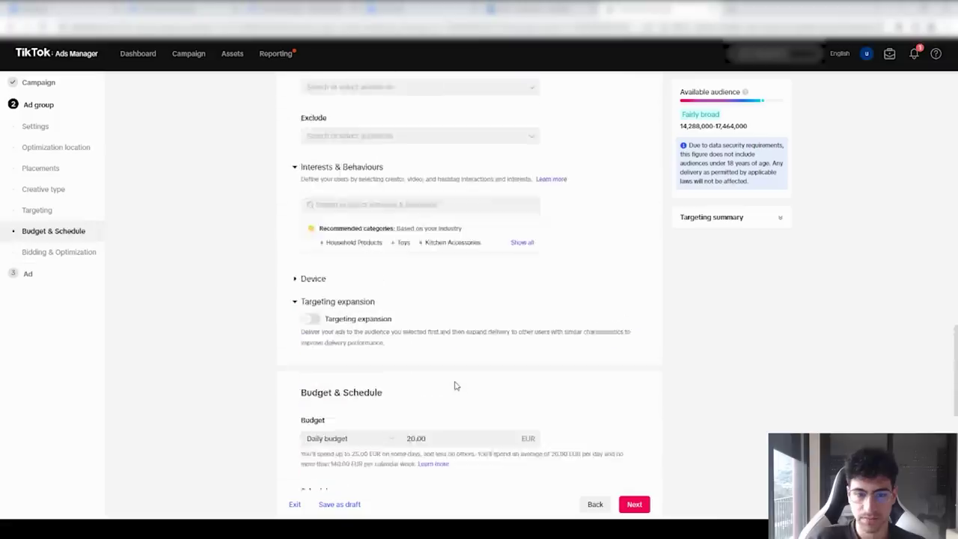
scroll(456, 385, "up", 10)
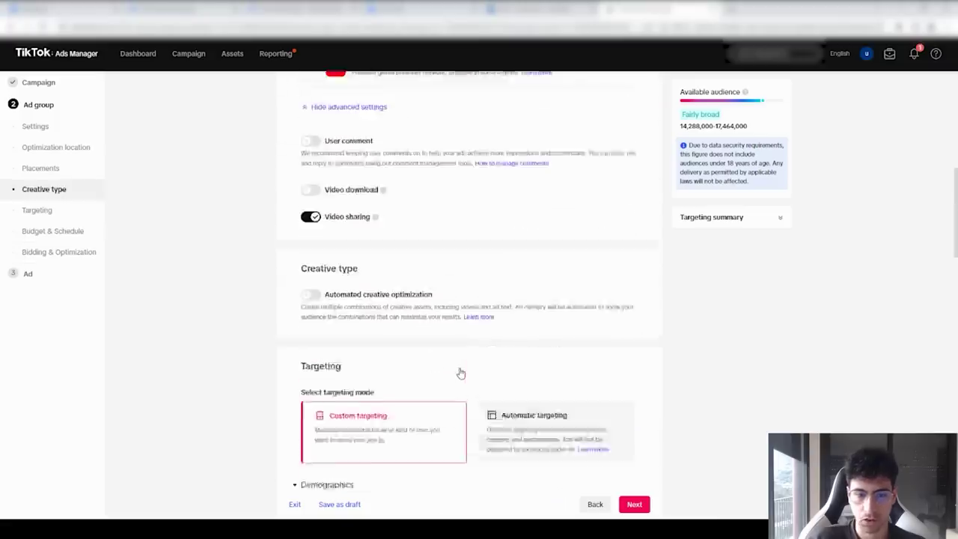
scroll(461, 373, "down", 6)
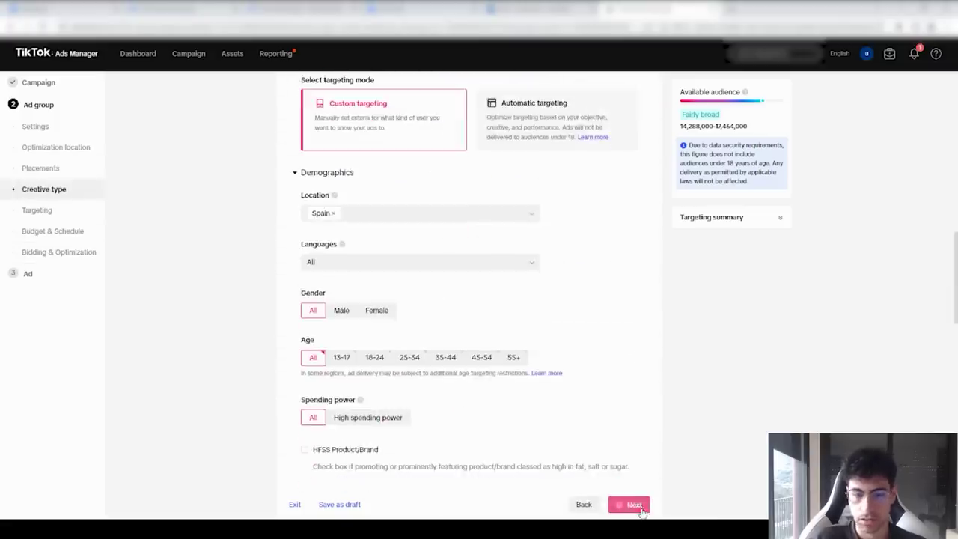
left_click(634, 504)
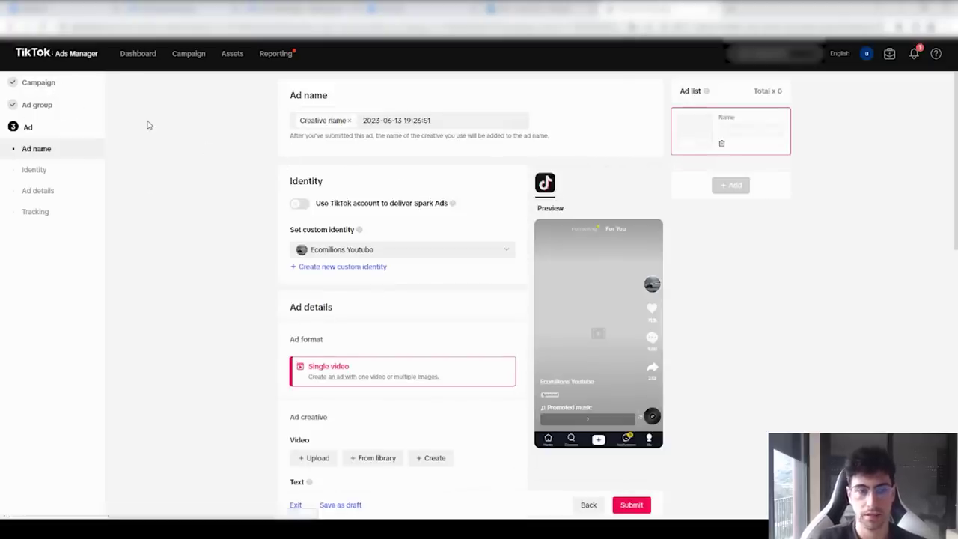
left_click(46, 113)
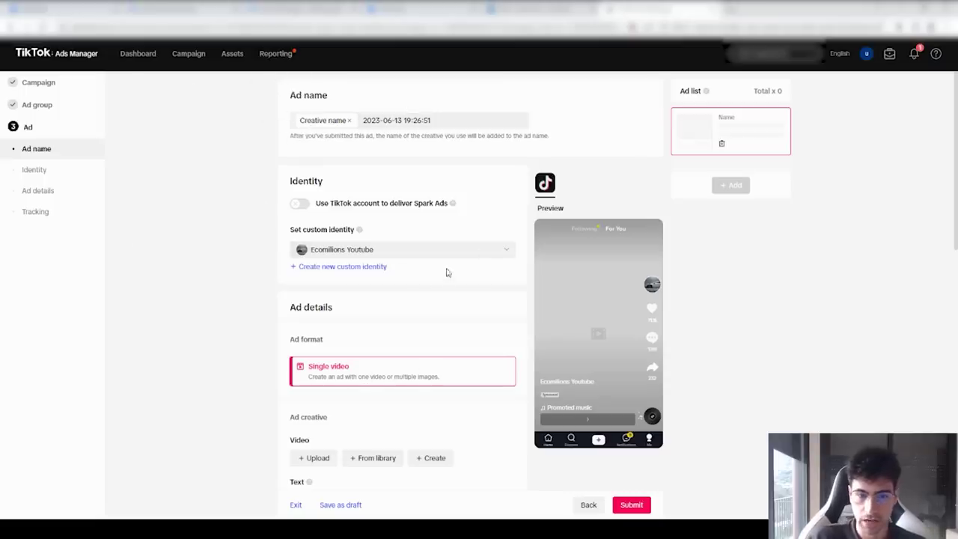
left_click(358, 249)
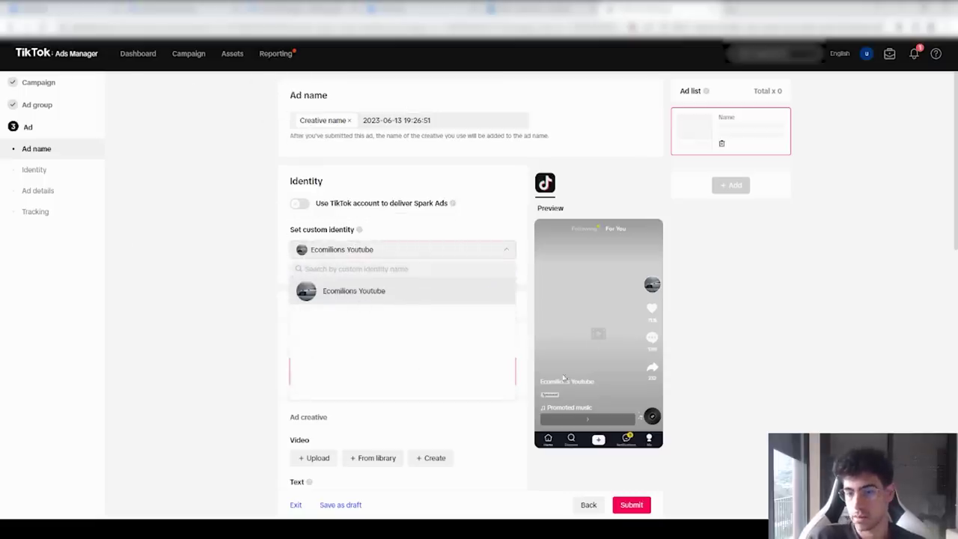
left_click(248, 265)
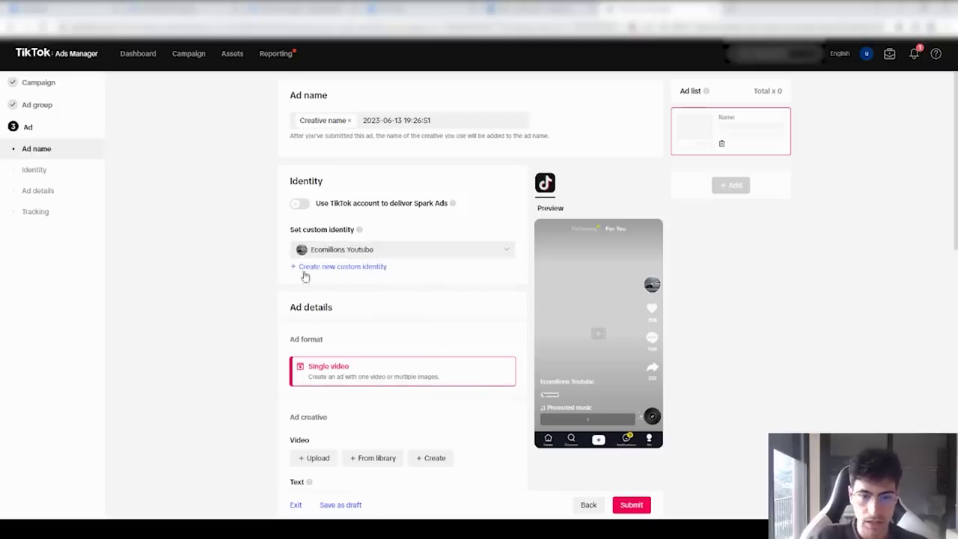
scroll(372, 280, "down", 1)
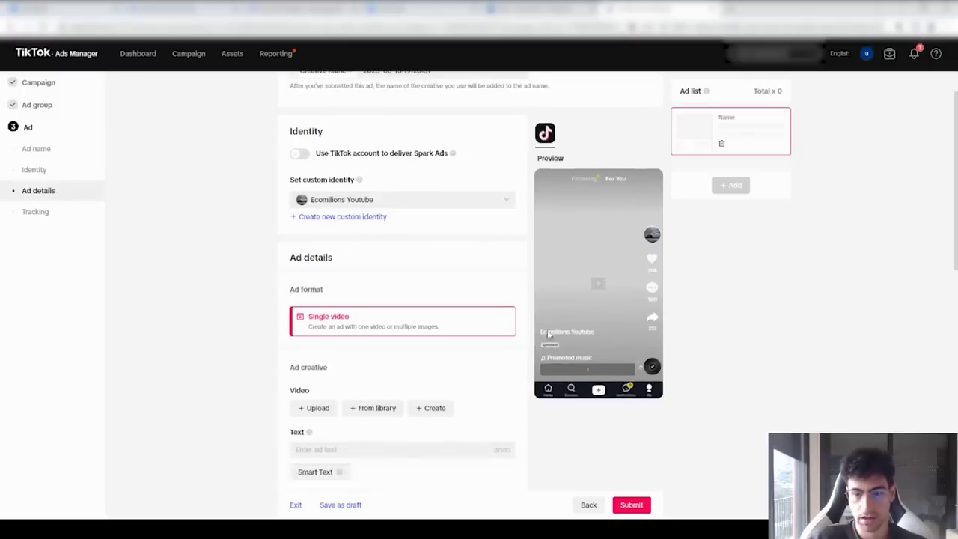
scroll(337, 281, "down", 3)
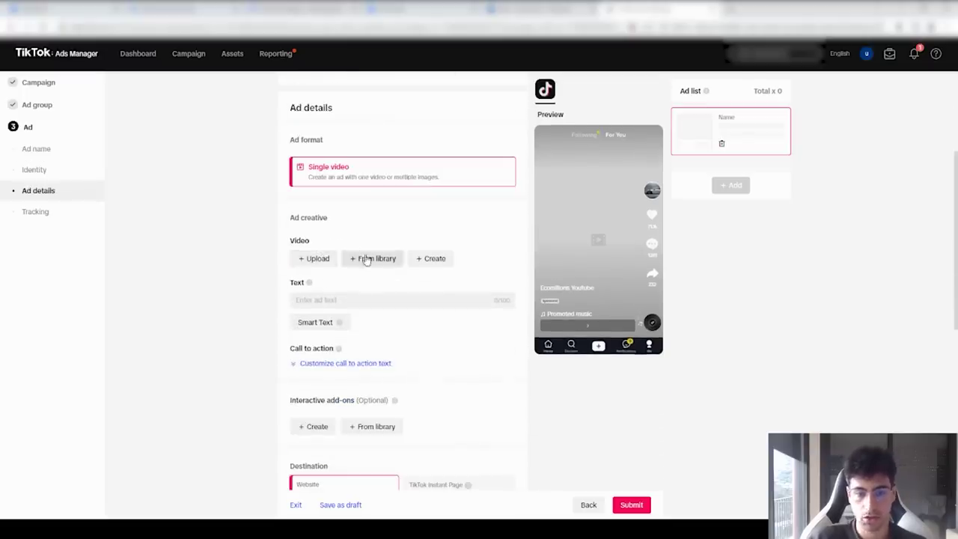
- Upload the three spinnertiktok videos as the ad's video creatives
left_click(317, 258)
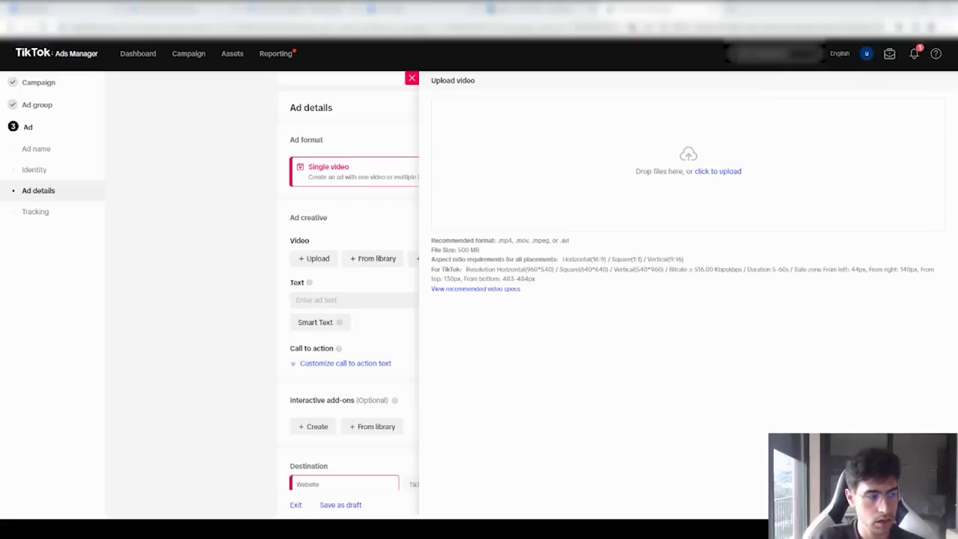
left_click_drag(468, 247, 584, 197)
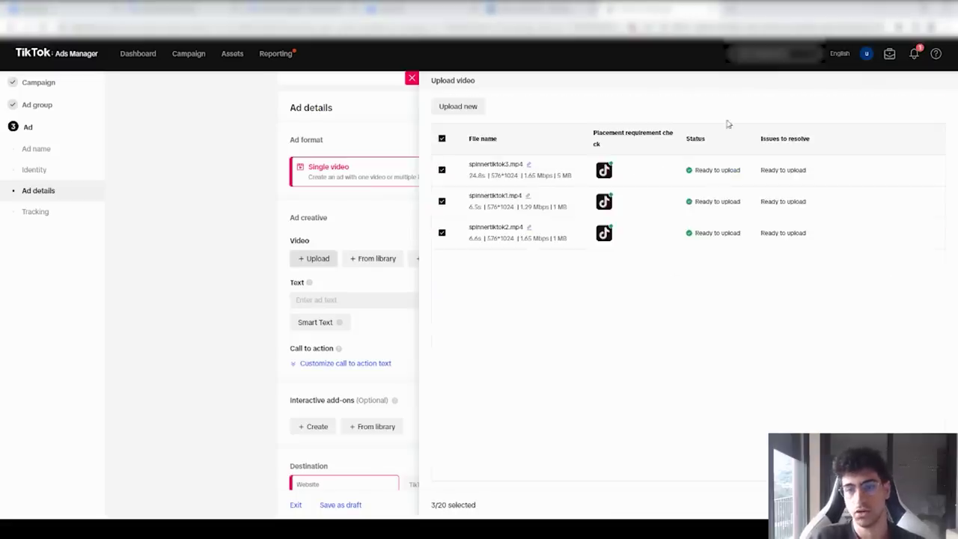
left_click(921, 505)
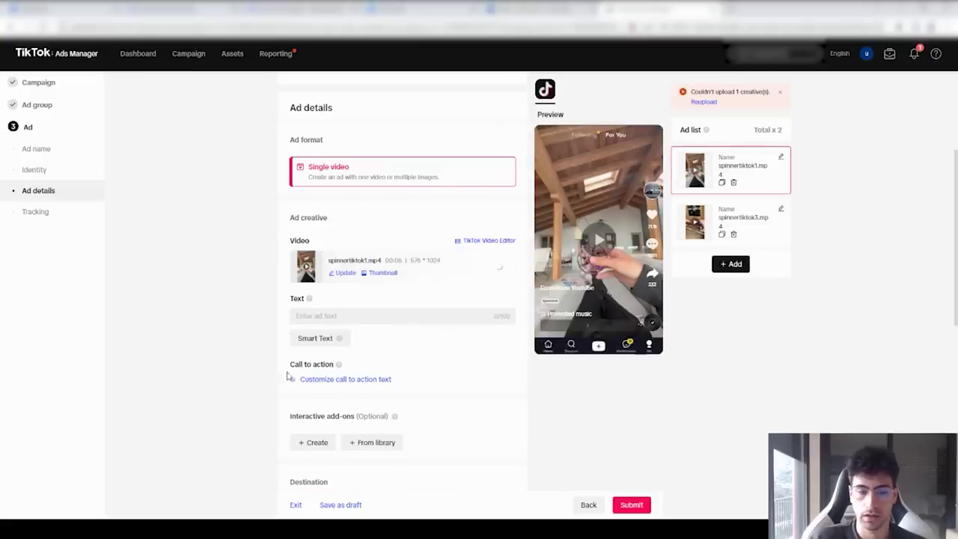
- Rename the failed video to spinnertiktok-2.mp4 and upload it into the ad list
mouse_move(415, 405)
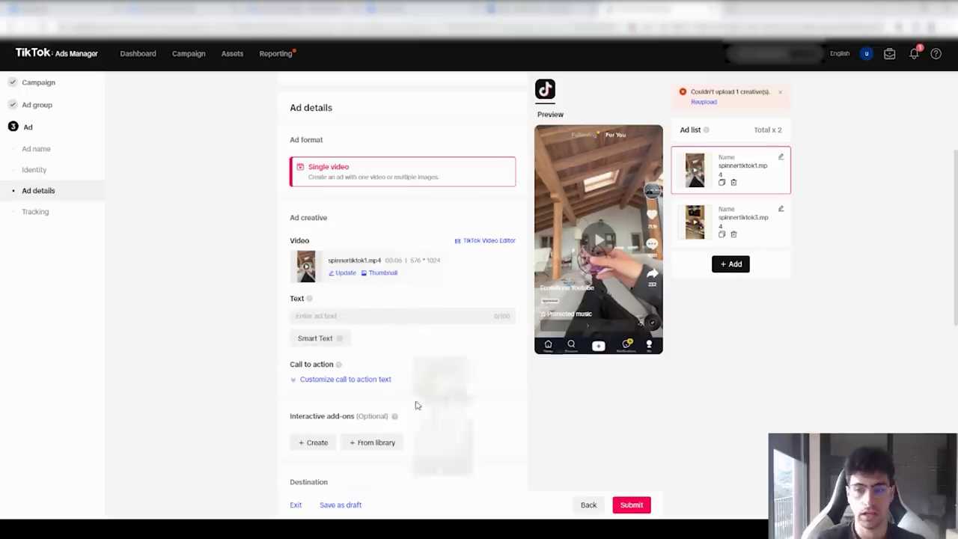
left_click(704, 102)
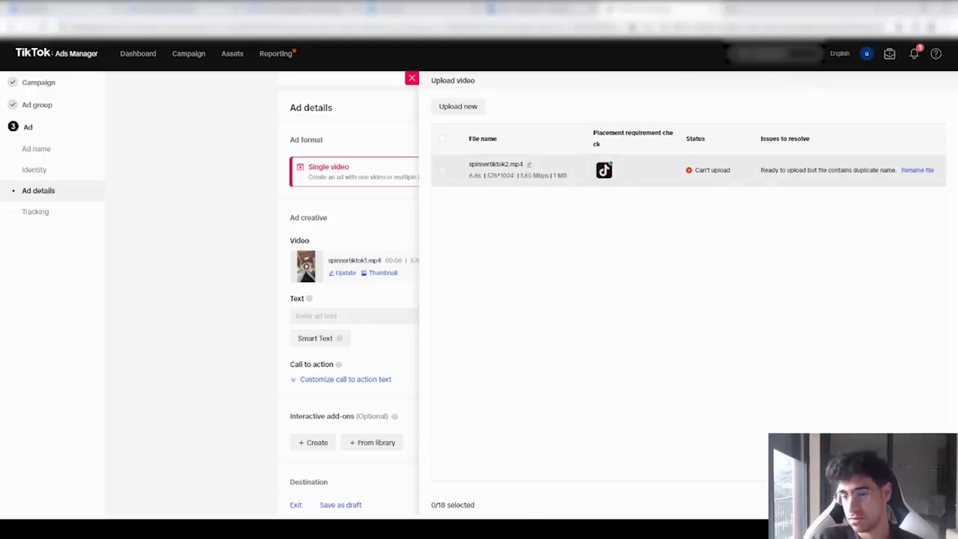
left_click(528, 164)
left_click(508, 184)
type("2")
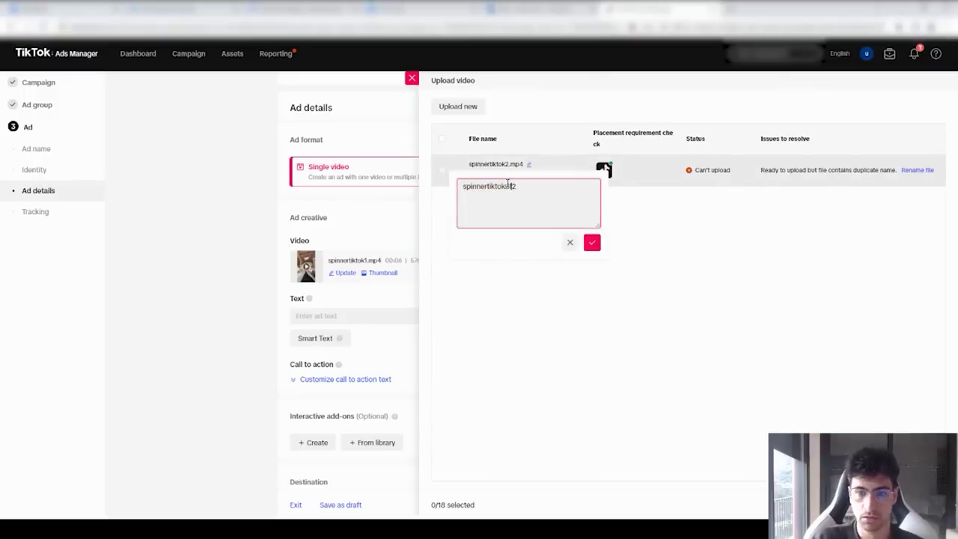
key("ctrl+a")
type("spinnertiktok2")
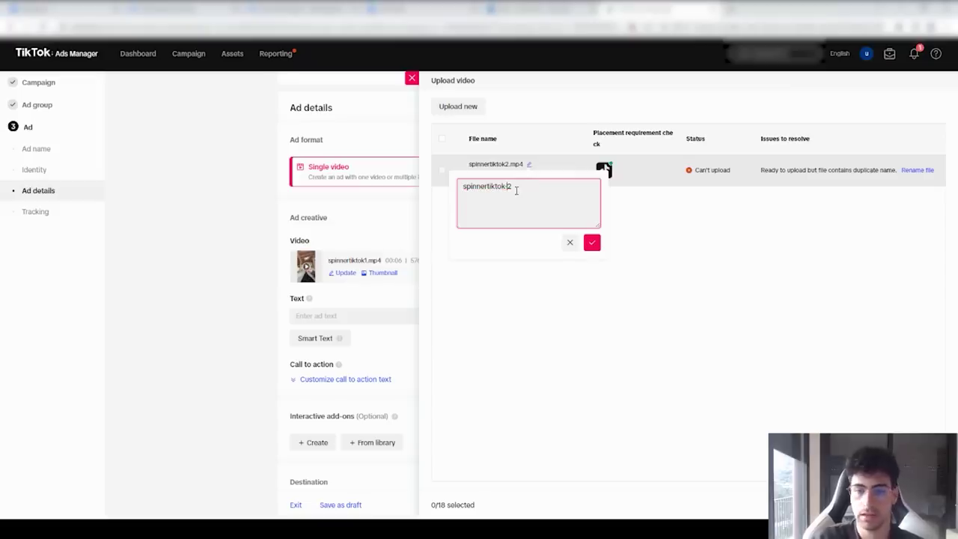
left_click(592, 242)
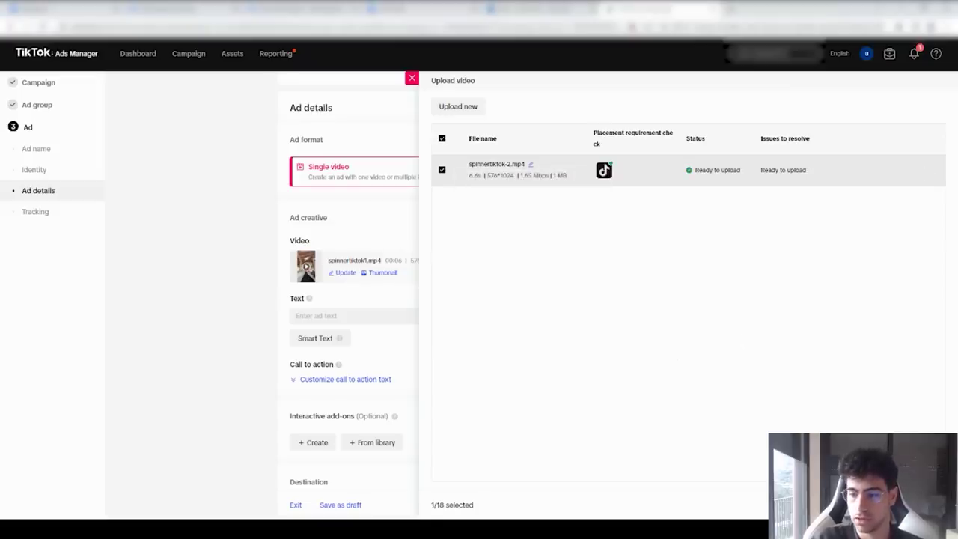
left_click(913, 505)
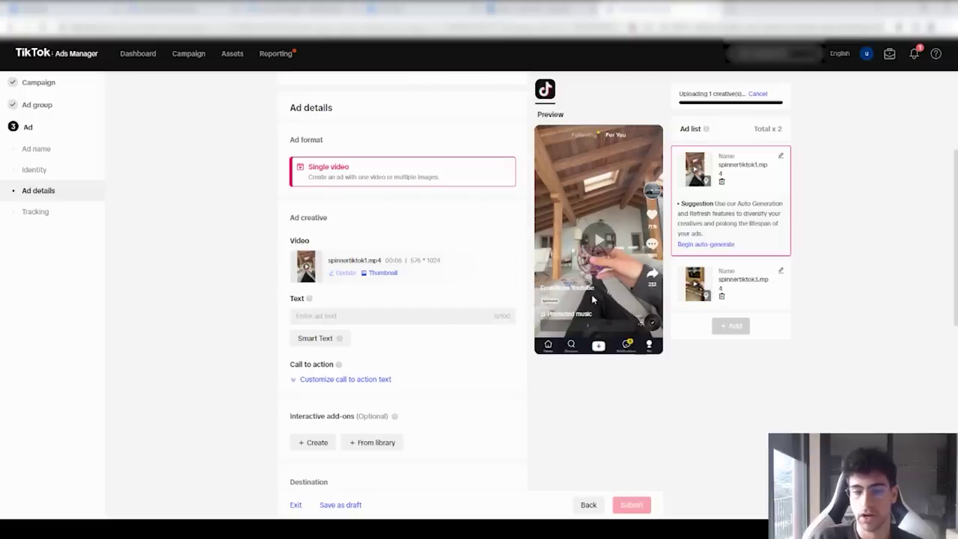
- Replace the first ad's placeholder test text with '¡Envío gratis durante las próximas 24h!'
left_click(319, 318)
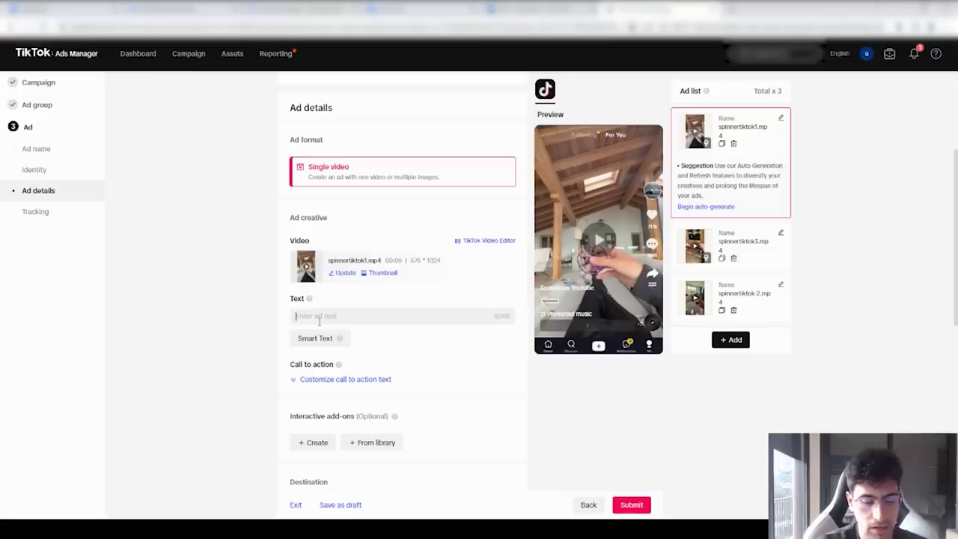
type("sdrjngvjsdngjsdngndu")
type("gn sdnfgjsdnfgjsdn")
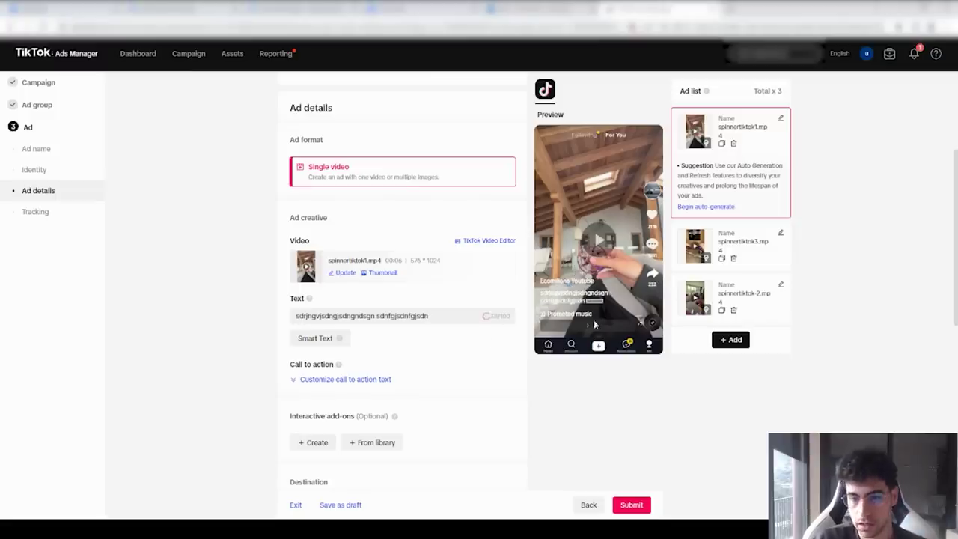
left_click(446, 315)
type("cvbxdvdxfc")
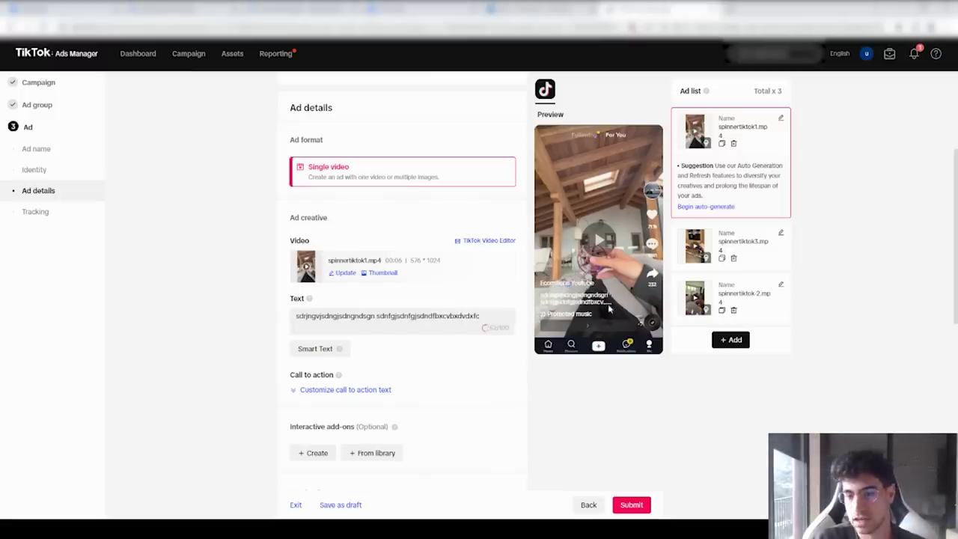
triple_click(398, 318)
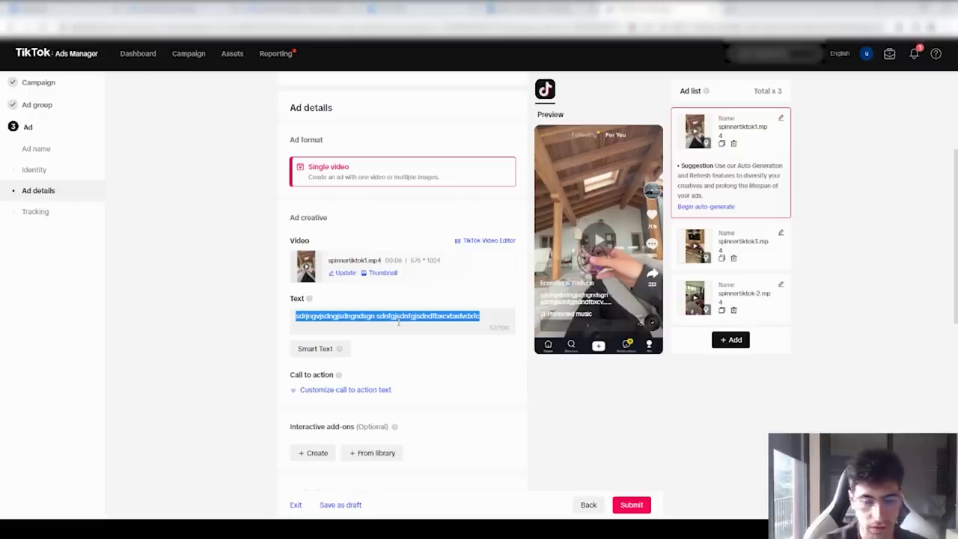
type("E")
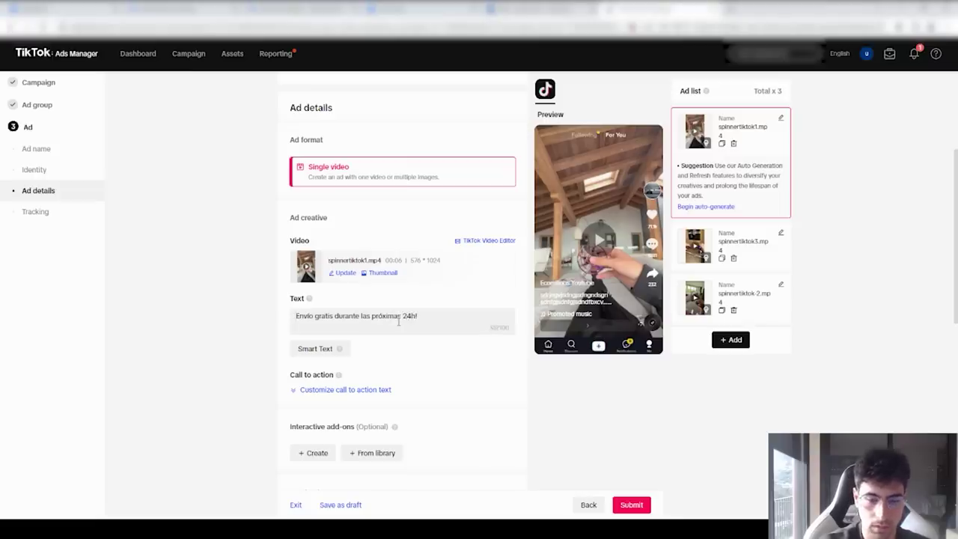
- Switch the first ad's call to action from dynamic to a standard 'Shop now'
left_click(375, 393)
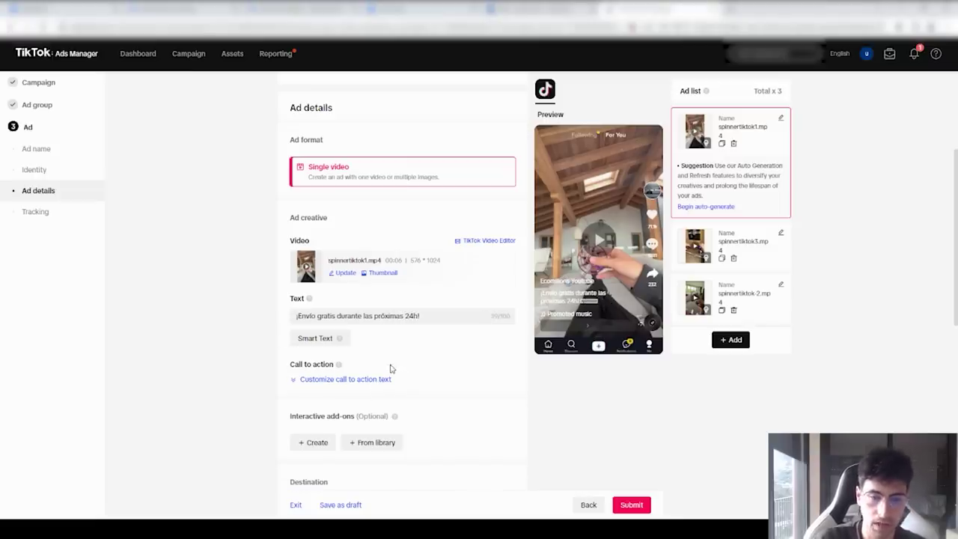
left_click(361, 379)
left_click_drag(291, 364, 311, 365)
left_click(409, 391)
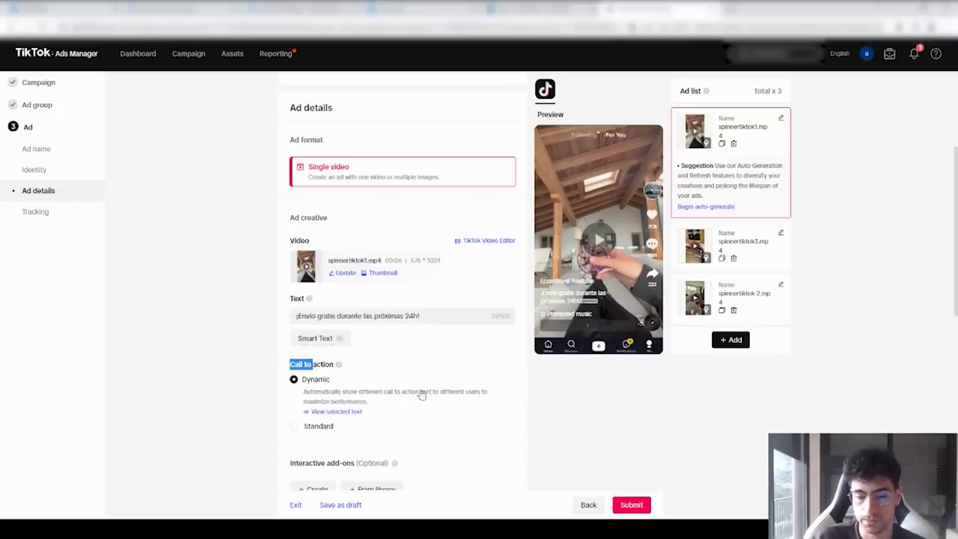
left_click(304, 426)
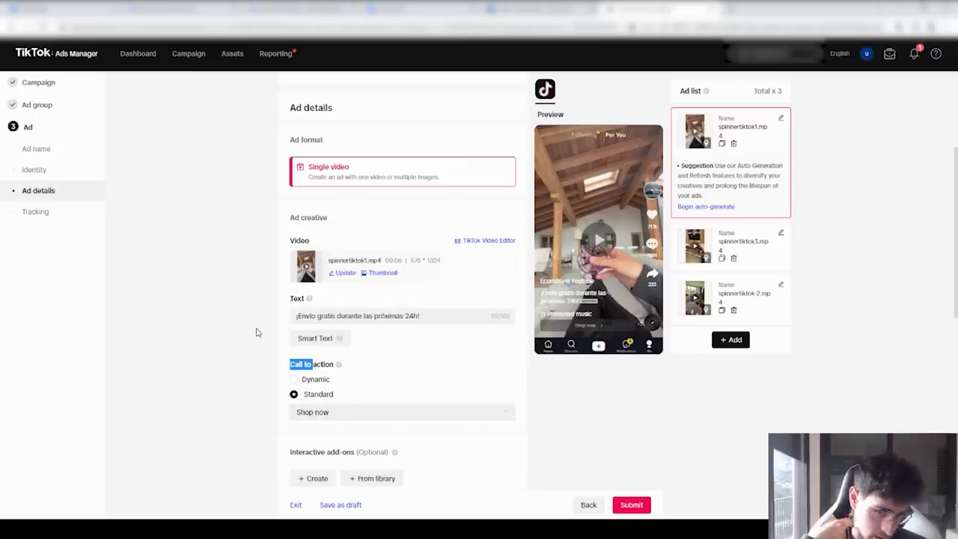
left_click(334, 415)
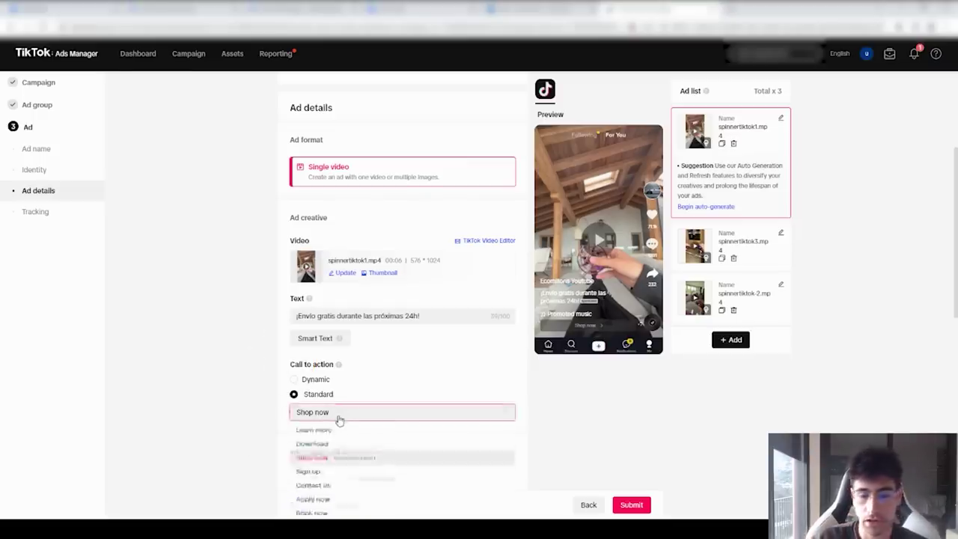
scroll(310, 442, "down", 5)
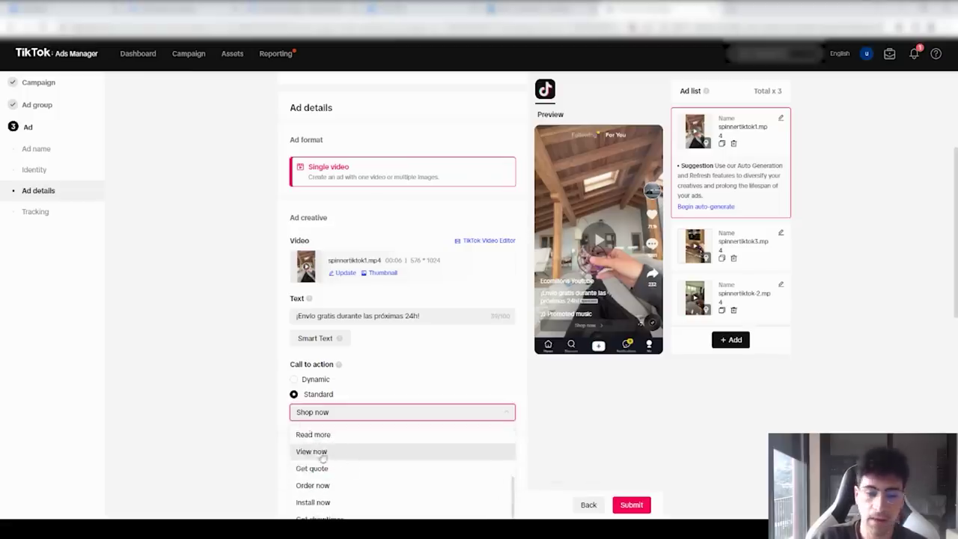
scroll(329, 464, "down", 3)
scroll(330, 487, "up", 8)
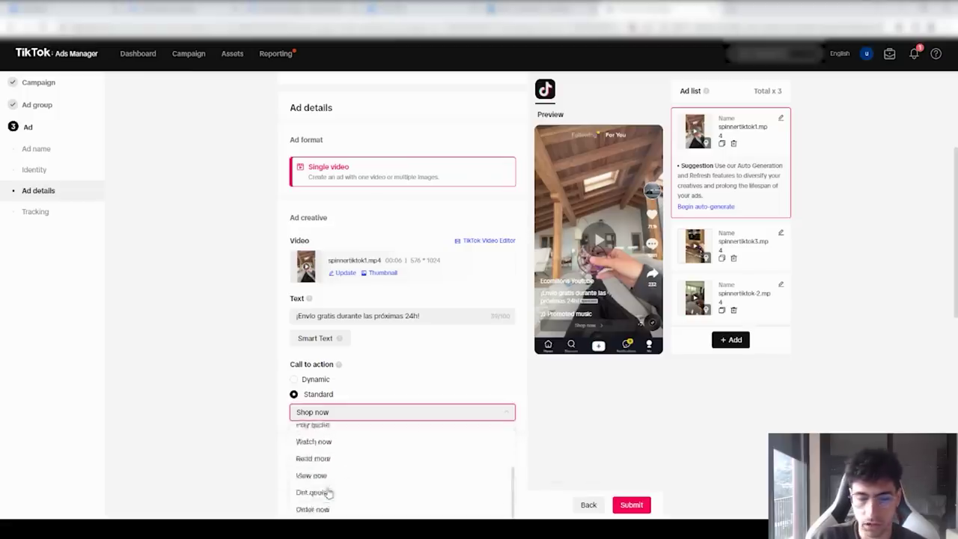
left_click(270, 444)
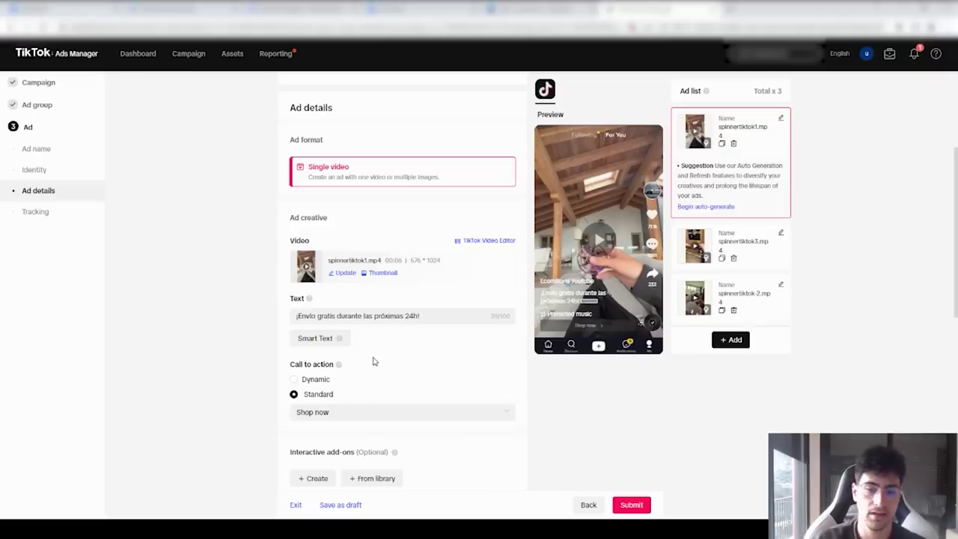
- Scroll through the first ad's setup to review its destination settings
scroll(375, 361, "down", 3)
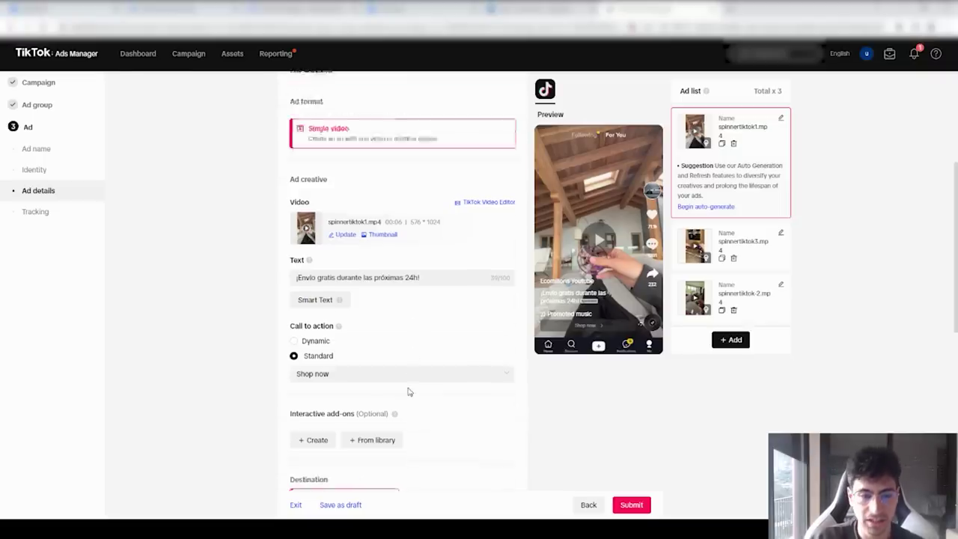
scroll(460, 286, "up", 1)
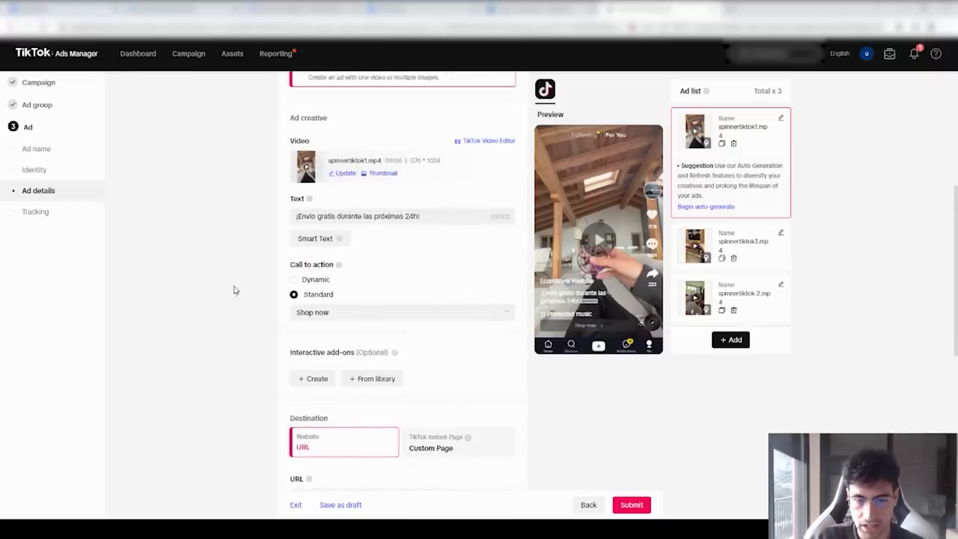
scroll(165, 321, "down", 2)
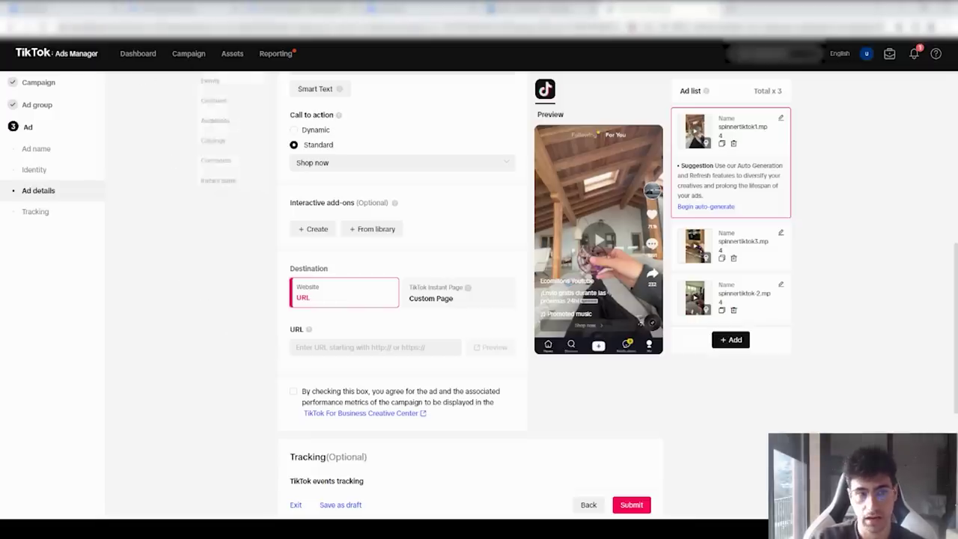
left_click(463, 30)
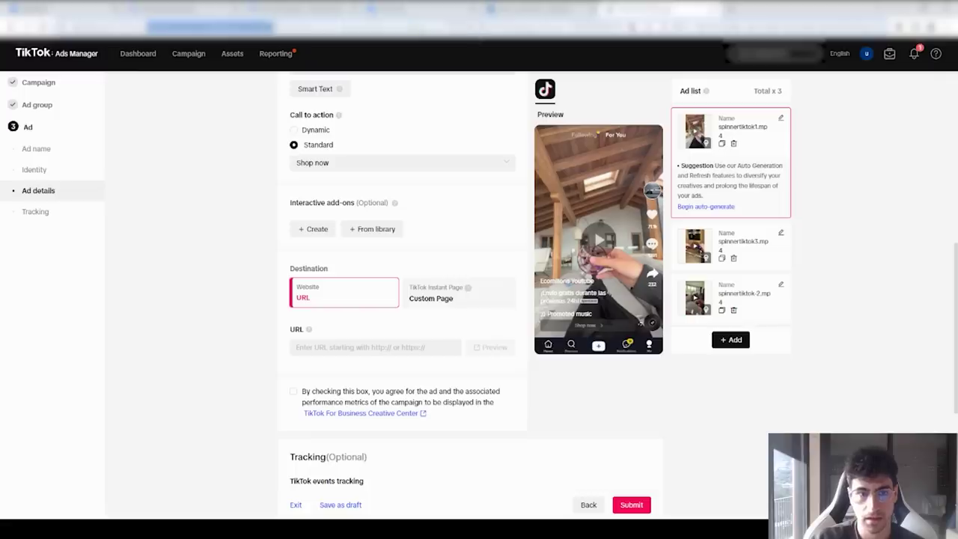
left_click(157, 103)
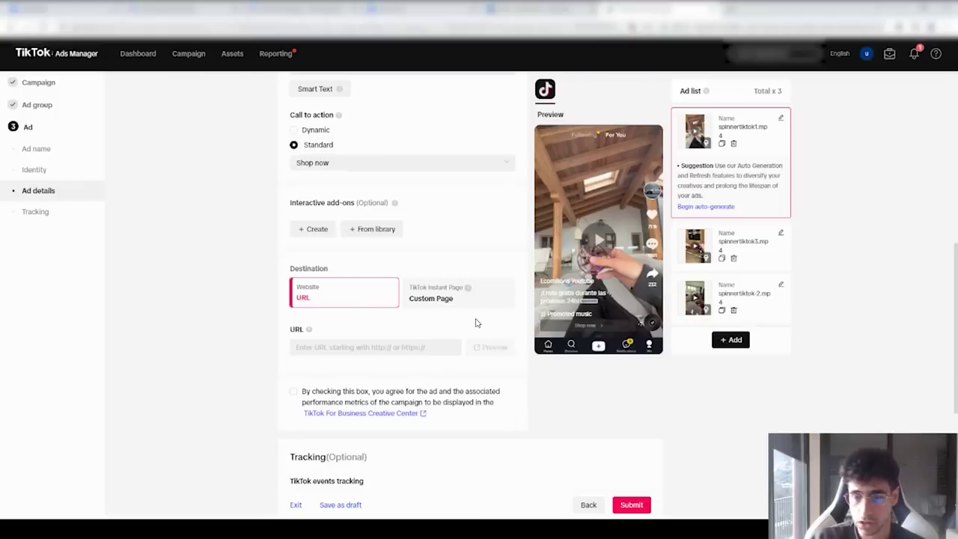
scroll(476, 323, "up", 4)
- Select the spinnertiktok3 ad and give it the text 'Oferta 50% de descuento'
left_click(741, 244)
left_click(374, 339)
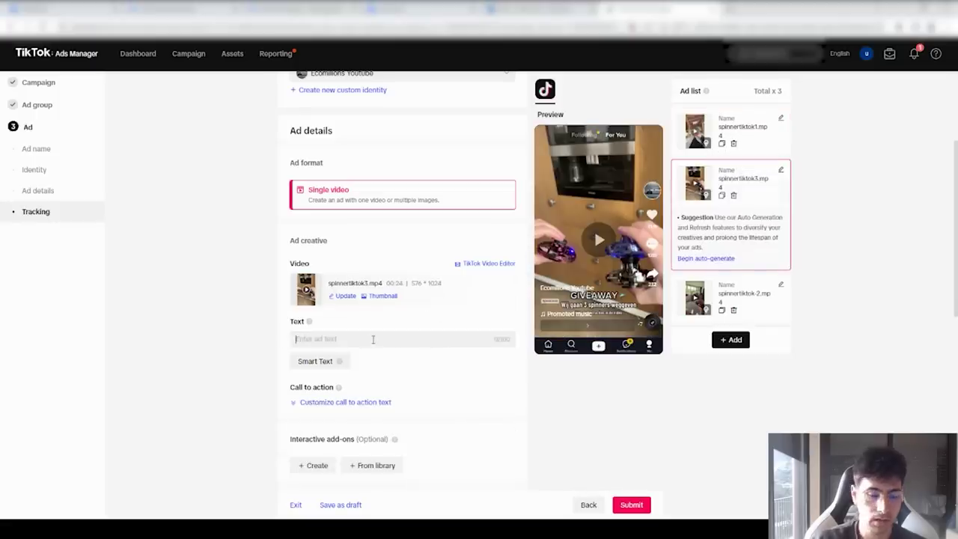
type("Oferta")
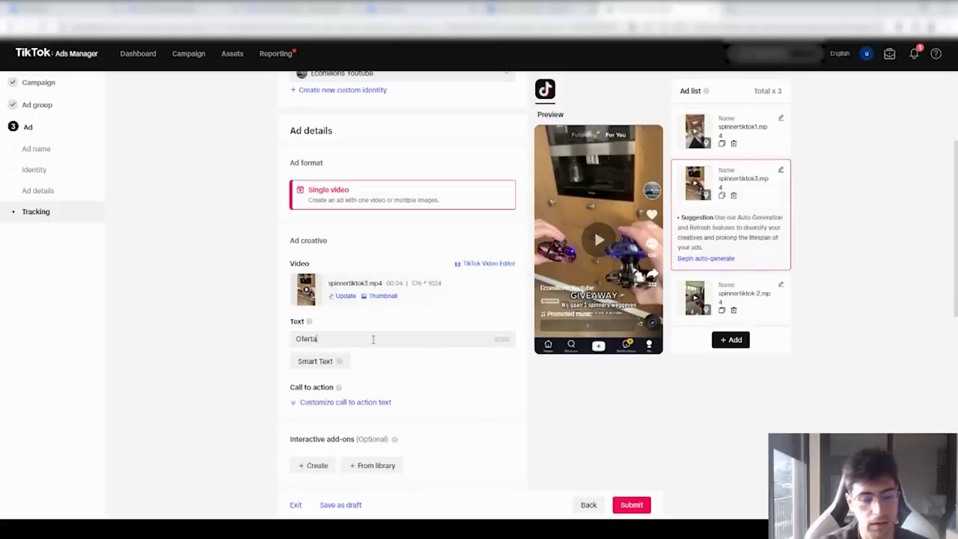
type(" 50% de descuento")
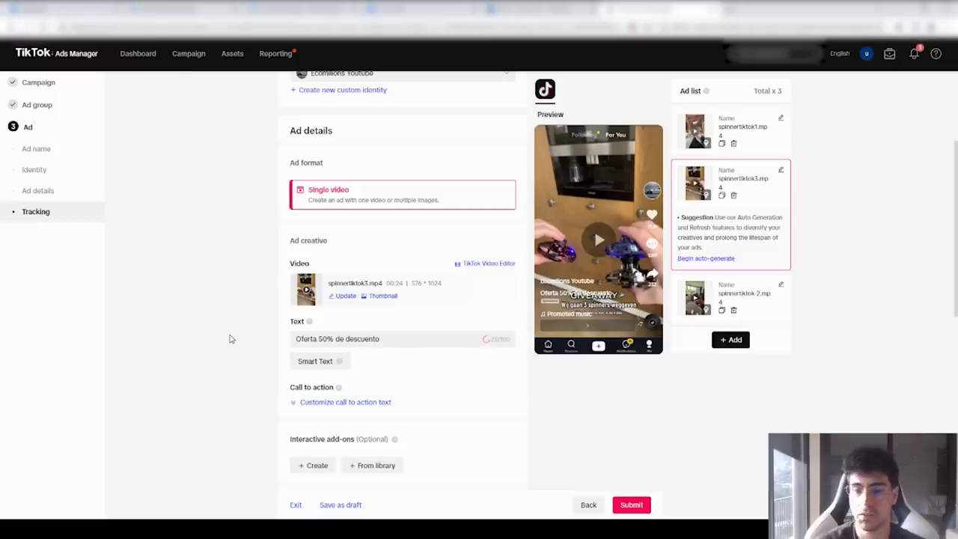
- Change the spinnertiktok3 ad's call to action to a standard 'Shop now'
left_click(373, 402)
left_click(412, 415)
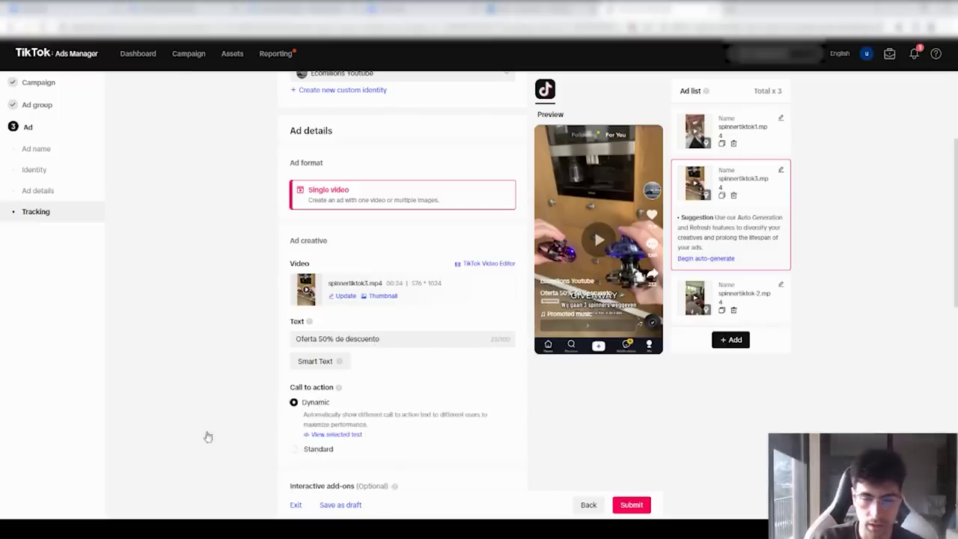
scroll(457, 352, "down", 3)
scroll(443, 352, "up", 3)
scroll(627, 426, "down", 1)
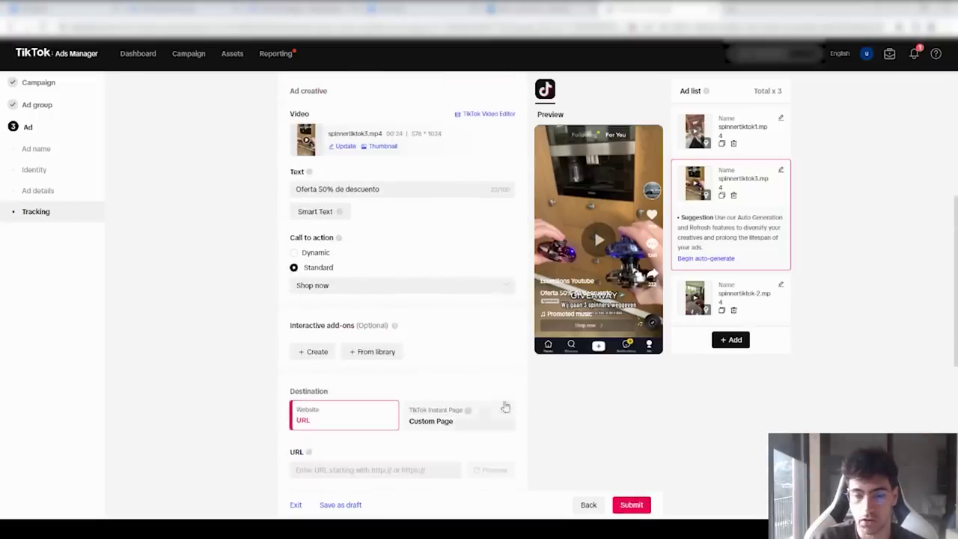
scroll(451, 340, "up", 2)
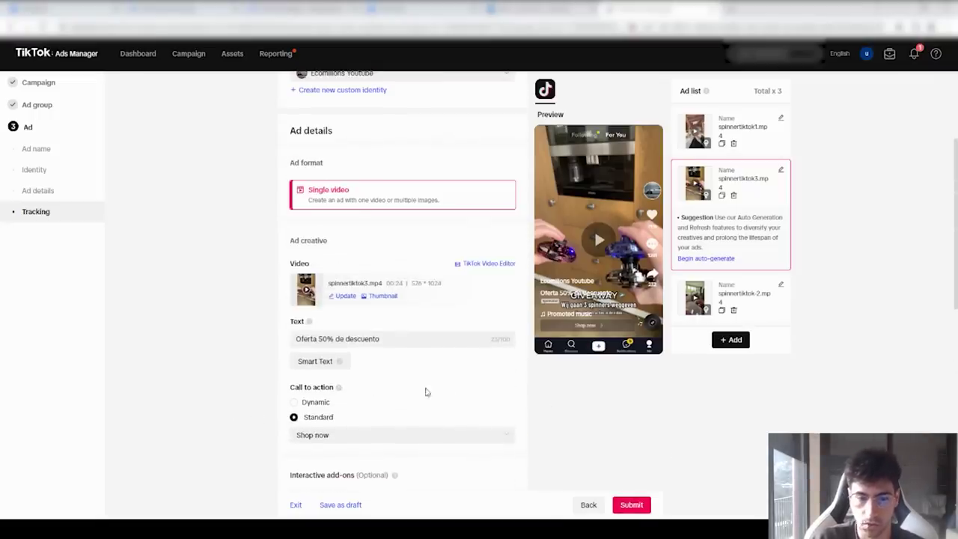
scroll(426, 392, "down", 1)
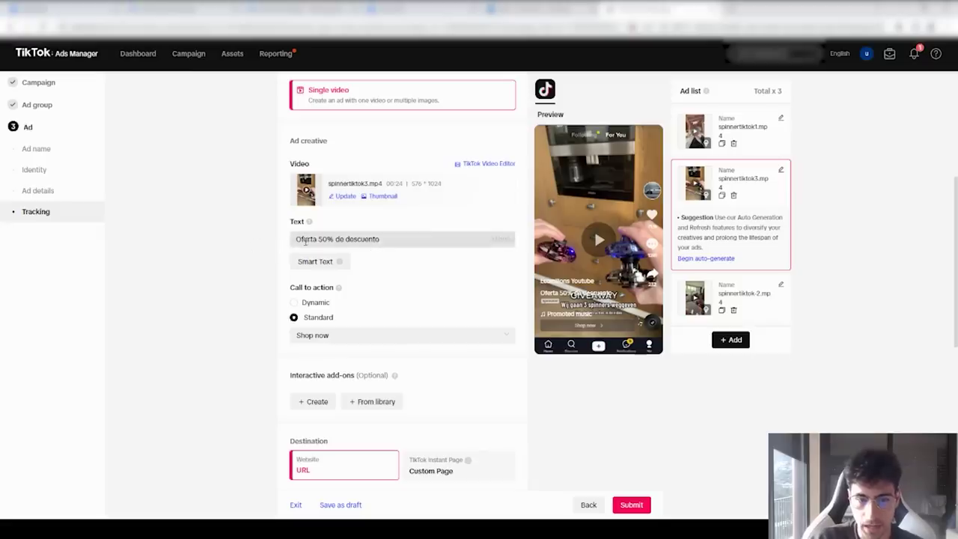
scroll(429, 250, "down", 2)
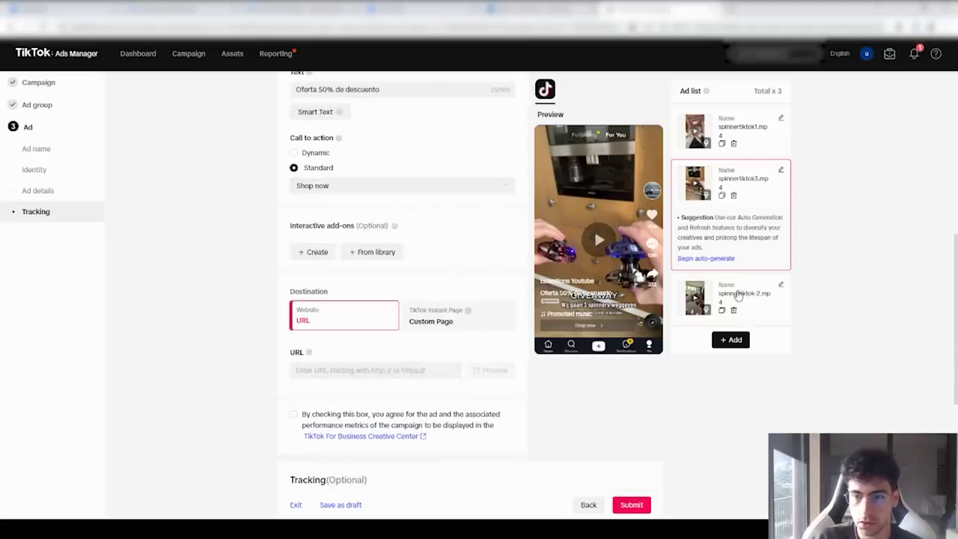
- Give the spinnertiktok-2 ad a standard 'Shop now' call to action
left_click(740, 293)
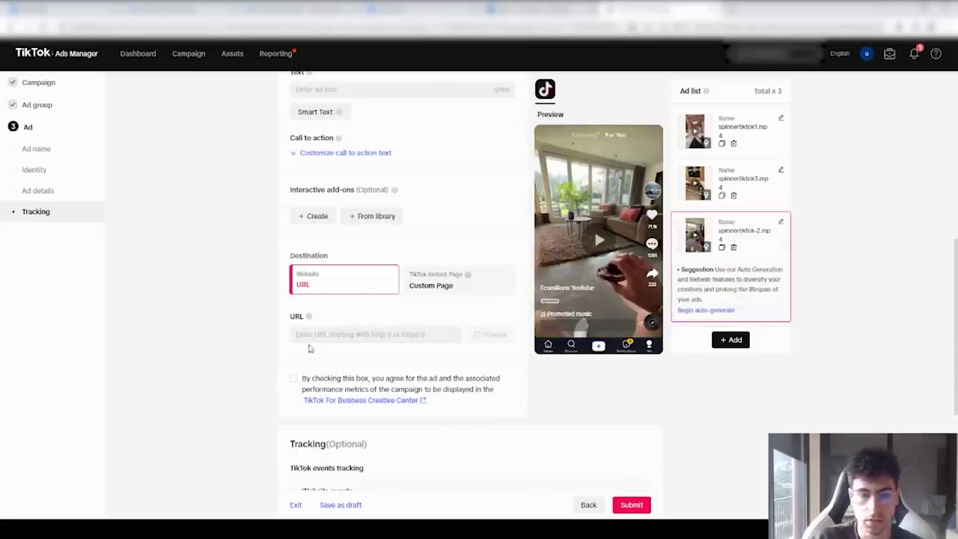
scroll(351, 364, "up", 3)
left_click(344, 401)
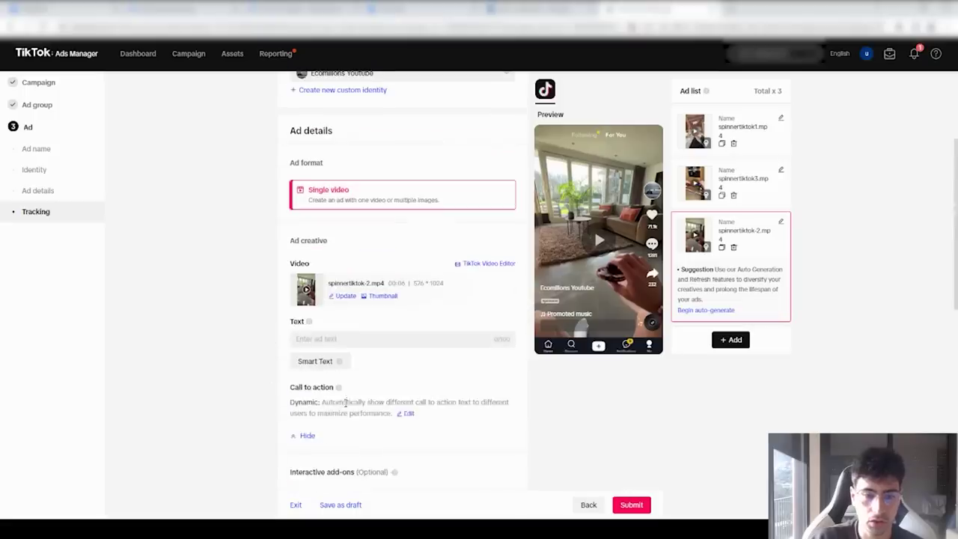
left_click(408, 415)
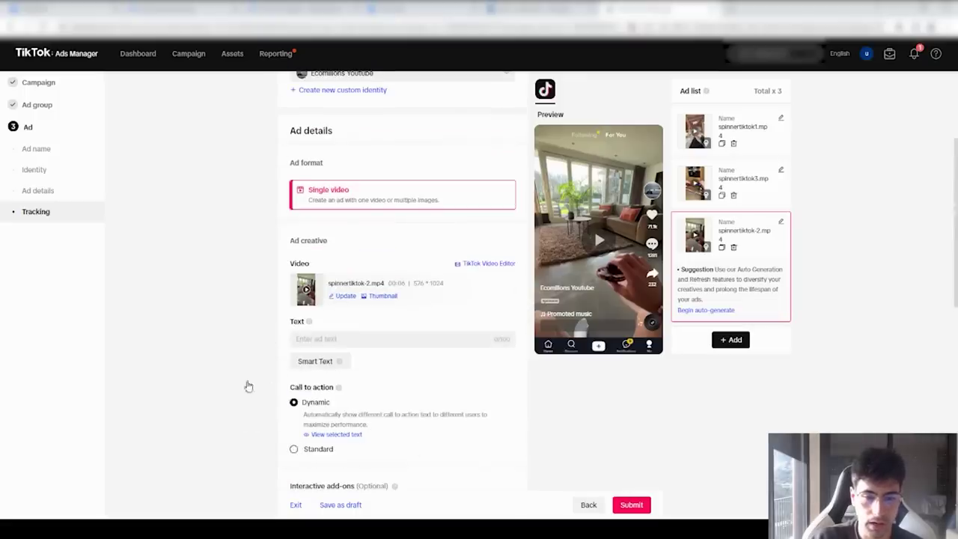
- Enter the ad text 'Ultimas unidades del juguete viral' and submit the ads
left_click(335, 341)
type("Ultimas unidades")
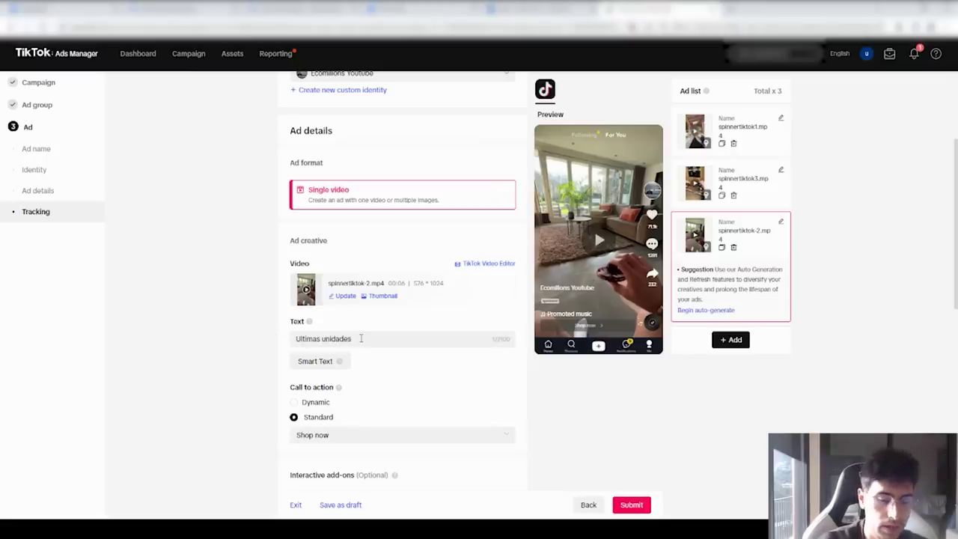
type(" del juguete")
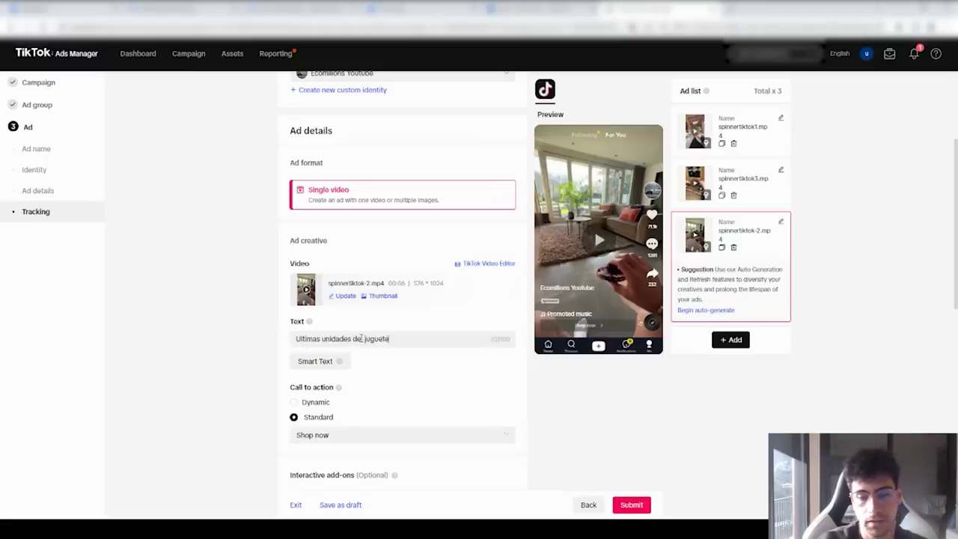
type(" viral")
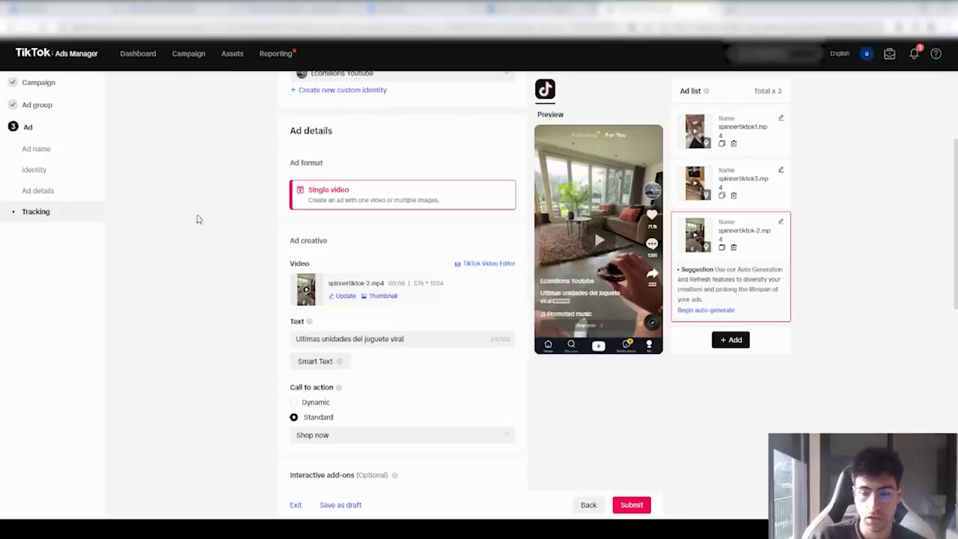
left_click(634, 509)
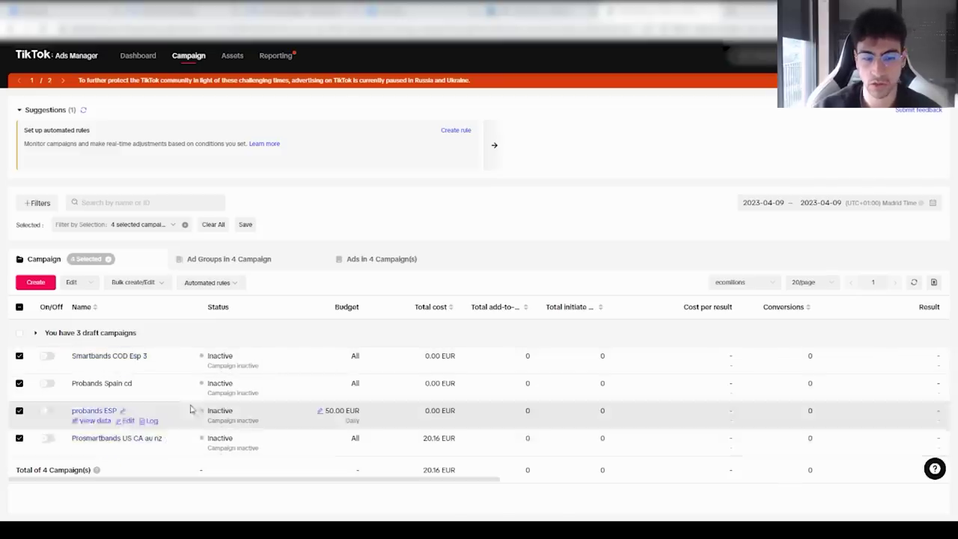
- Scroll the campaign table slightly right and drag the Name column narrower
left_click_drag(293, 484, 349, 489)
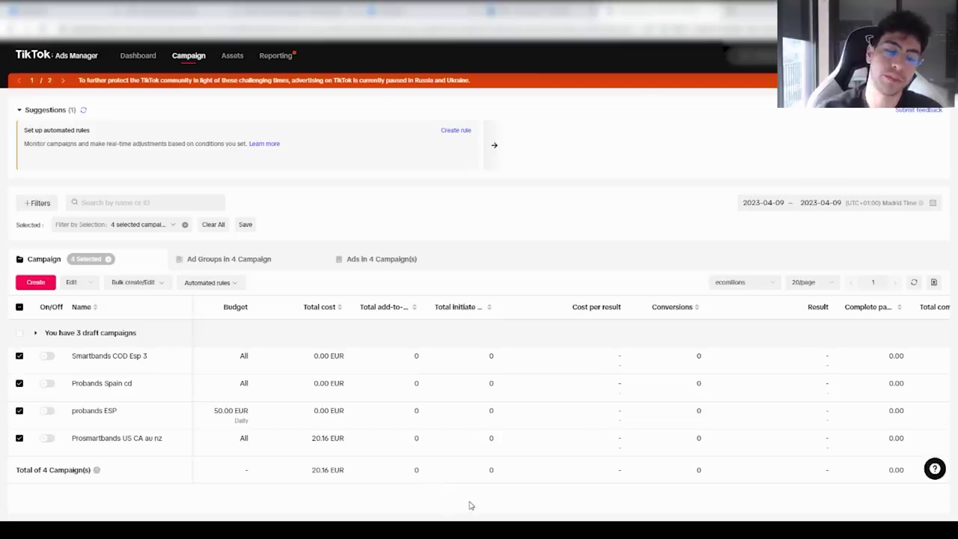
left_click_drag(189, 316, 140, 310)
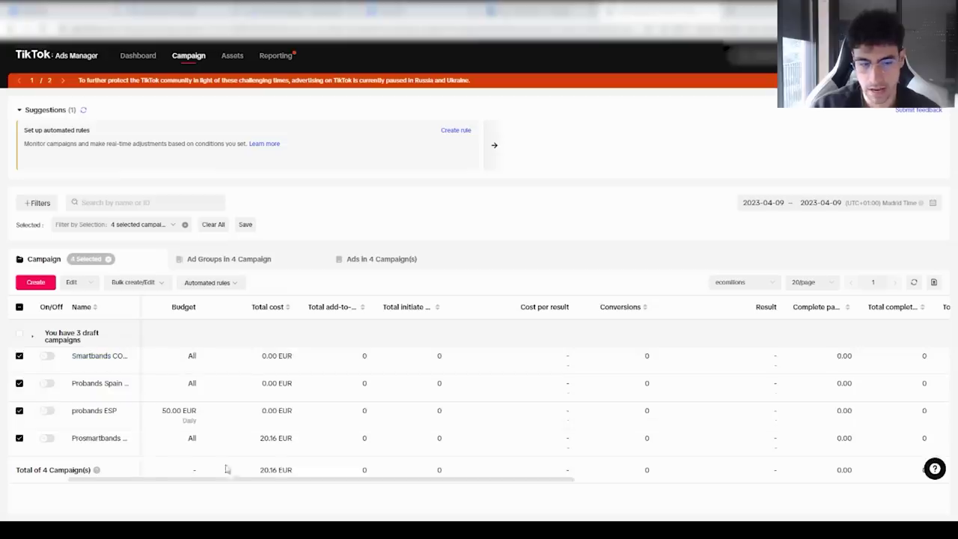
- Scroll across the 2023-04-09 metrics, checking Prosmartbands' 0.59% CTR and 1.12 EUR CPC
left_click(790, 202)
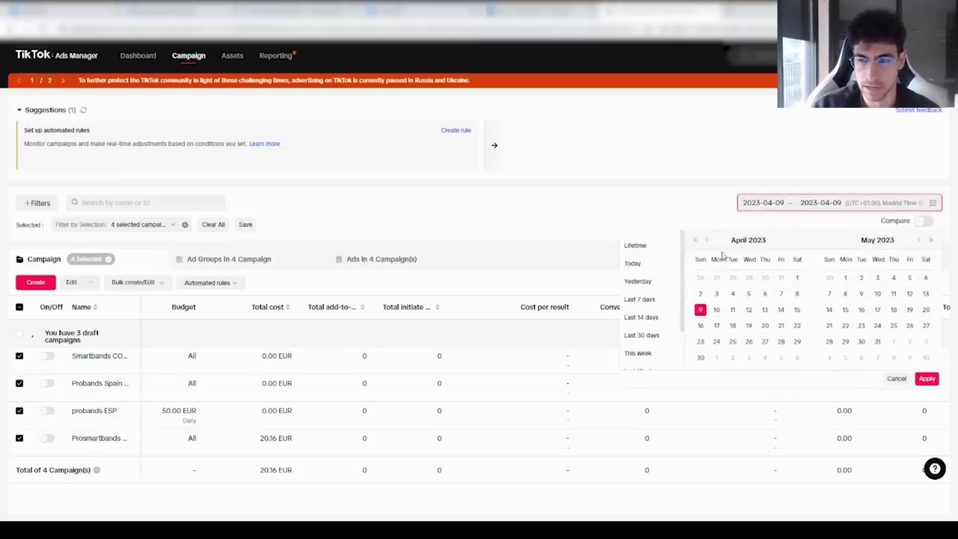
left_click(725, 208)
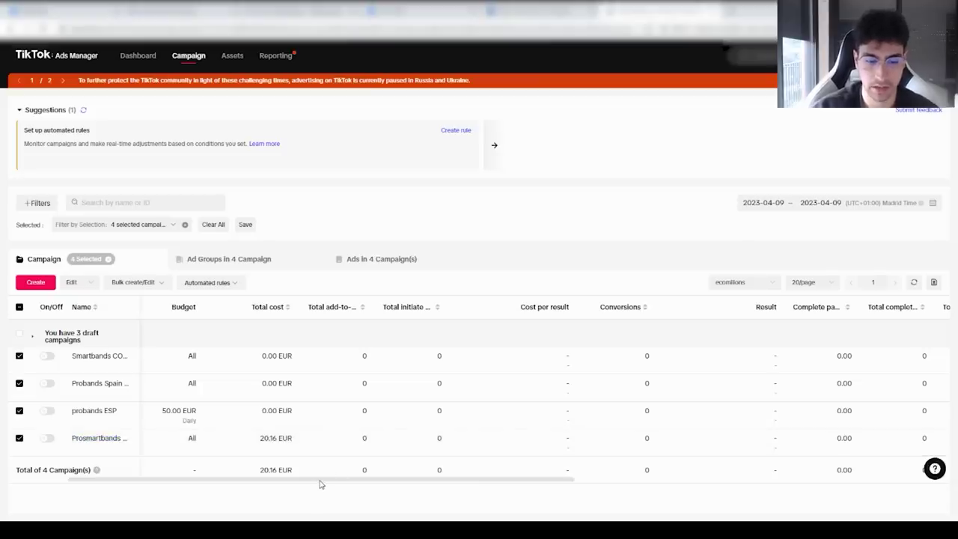
left_click_drag(320, 485, 327, 484)
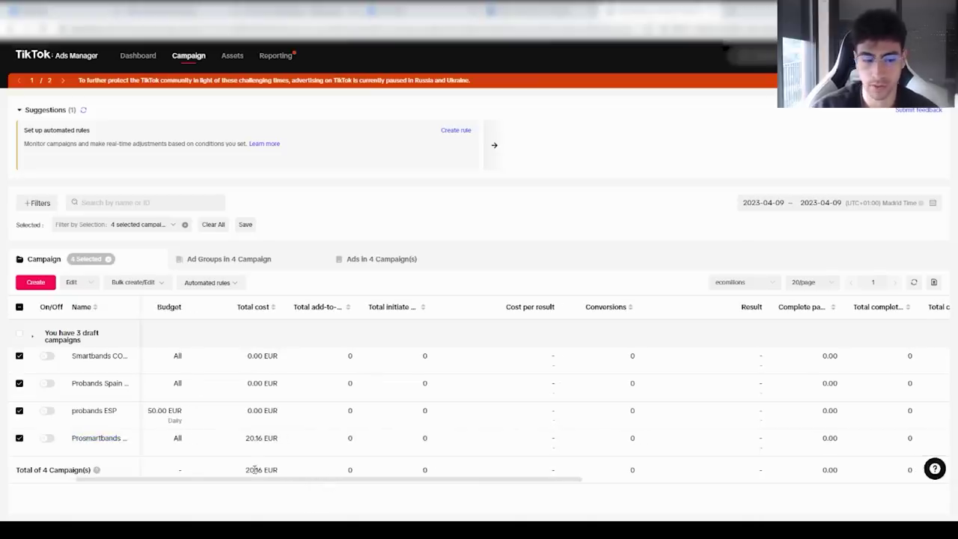
left_click_drag(323, 485, 633, 488)
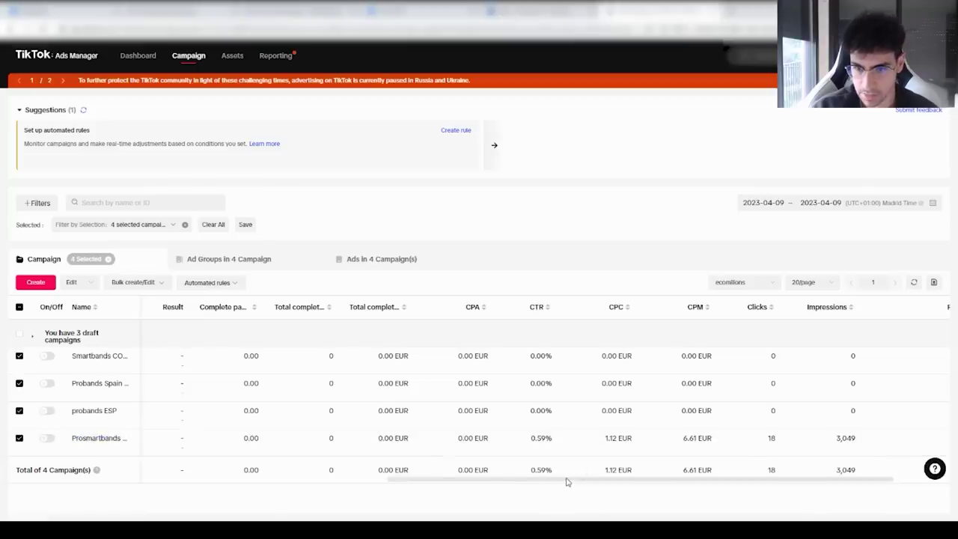
left_click_drag(567, 483, 578, 482)
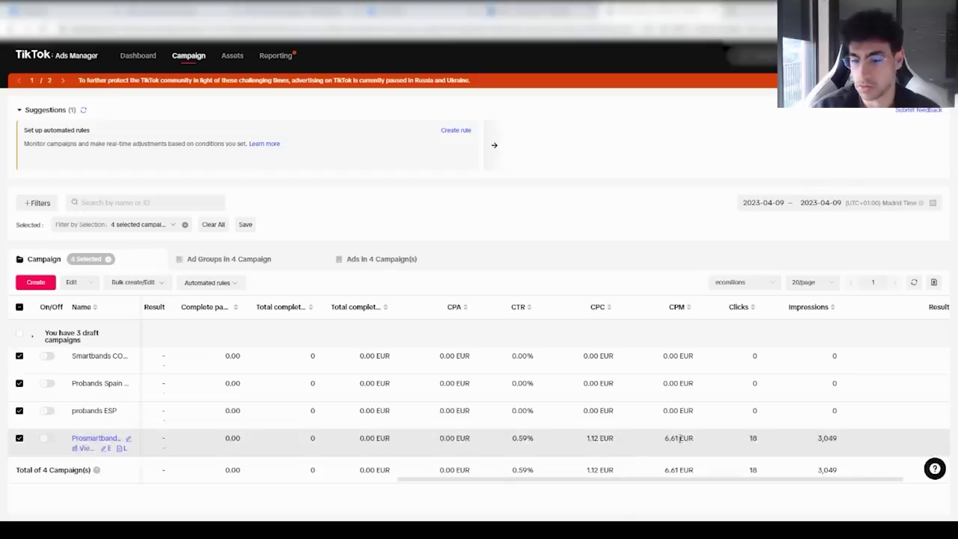
double_click(599, 438)
left_click(593, 441)
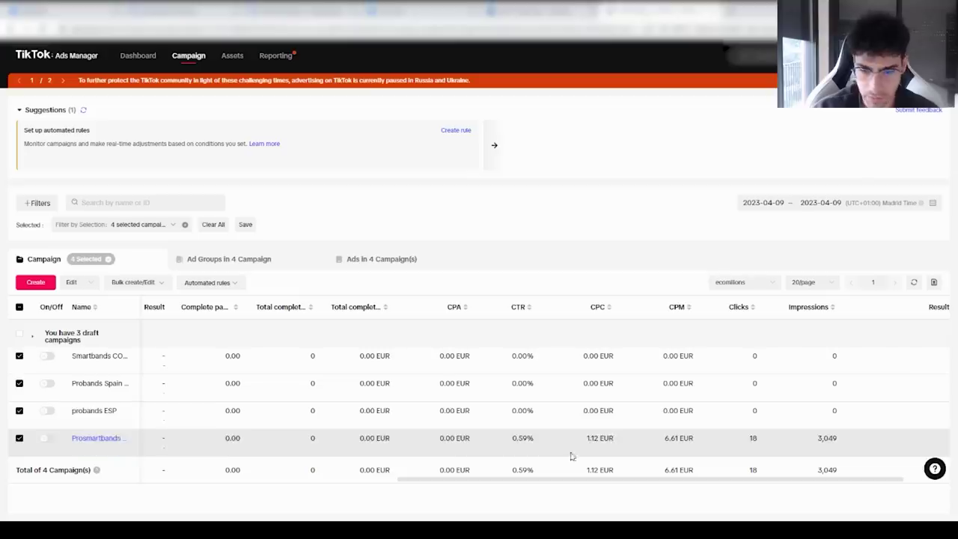
- Set the range to 2023-04-09 – 2023-04-10 and compare Prosmartbands' updated 1.39 EUR CPC
left_click(760, 202)
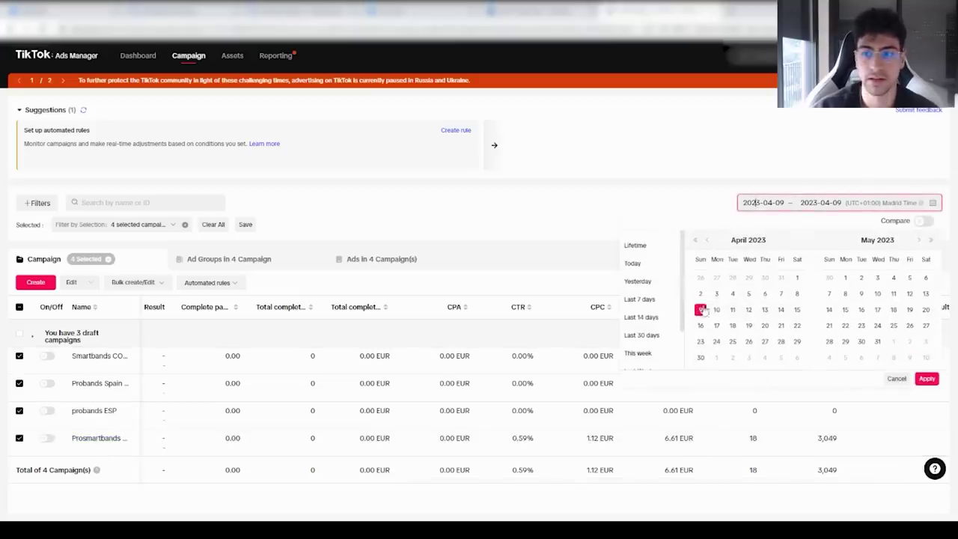
left_click(717, 311)
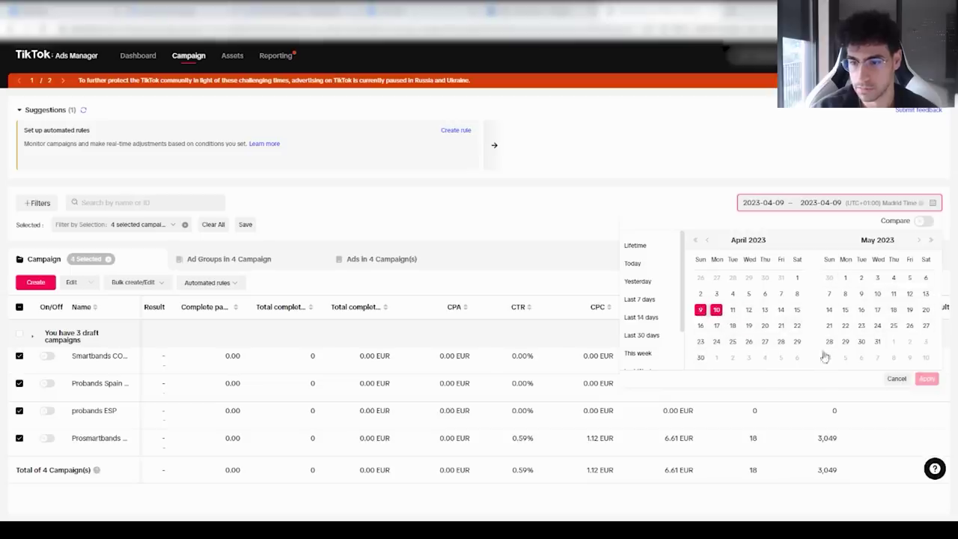
left_click(926, 378)
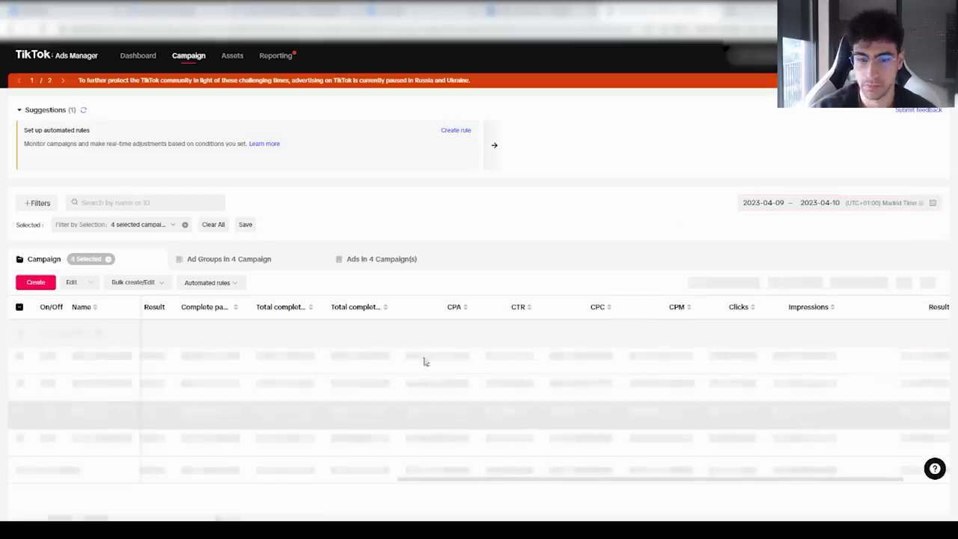
left_click_drag(500, 481, 150, 469)
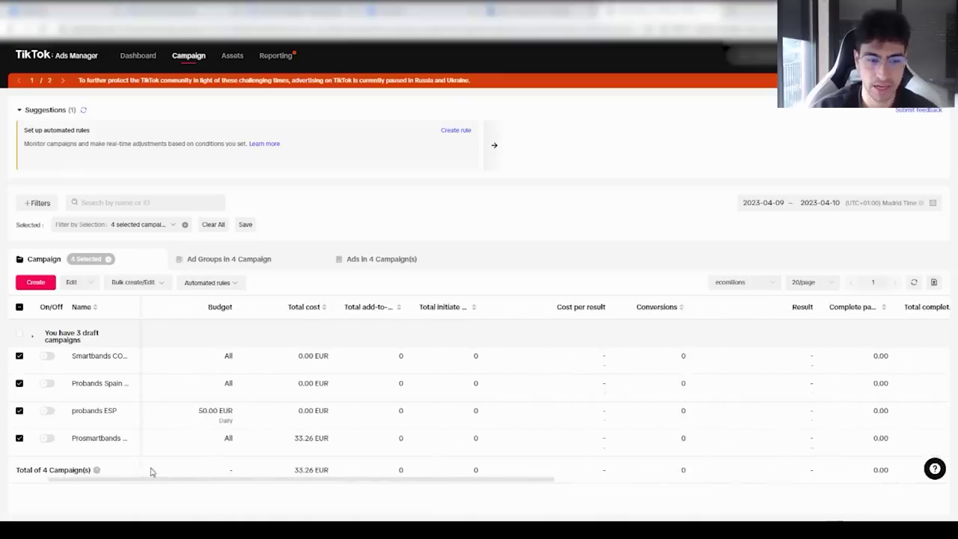
left_click_drag(304, 486, 626, 471)
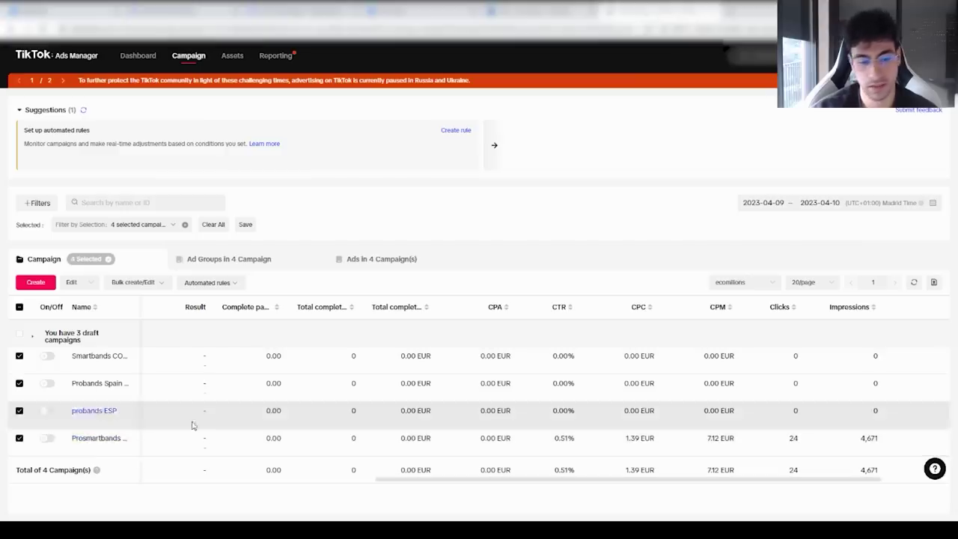
left_click_drag(528, 485, 555, 489)
- Set the report date range to April 9–11, 2023
left_click(831, 201)
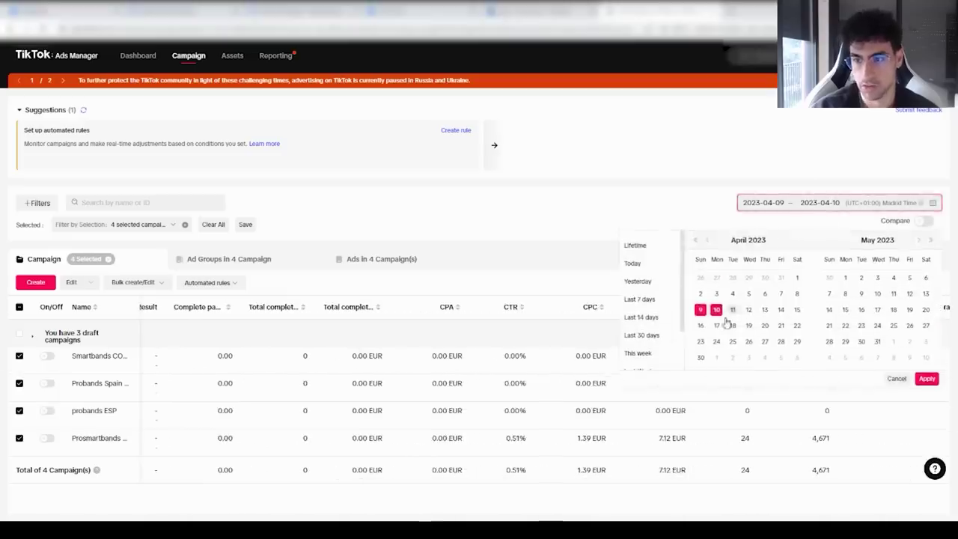
left_click(700, 310)
left_click(733, 310)
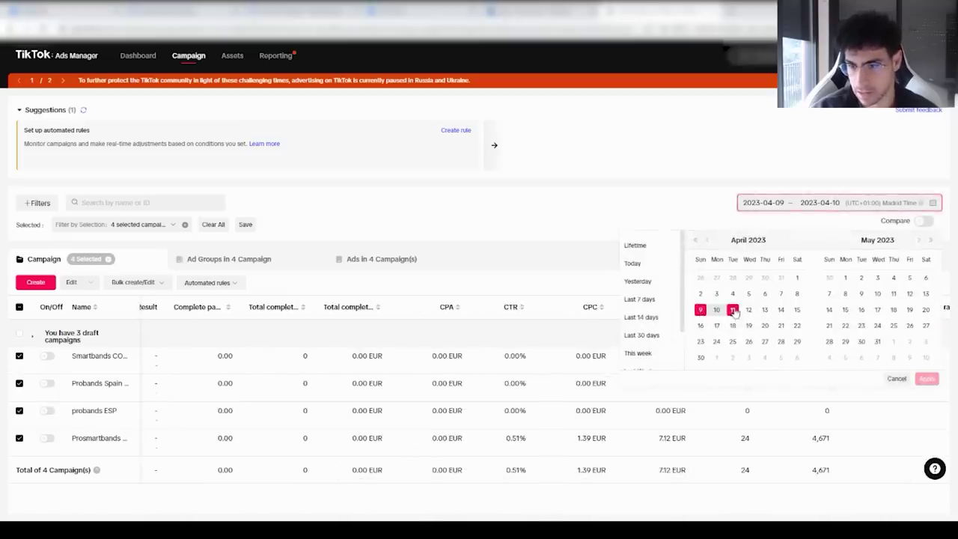
left_click(614, 466)
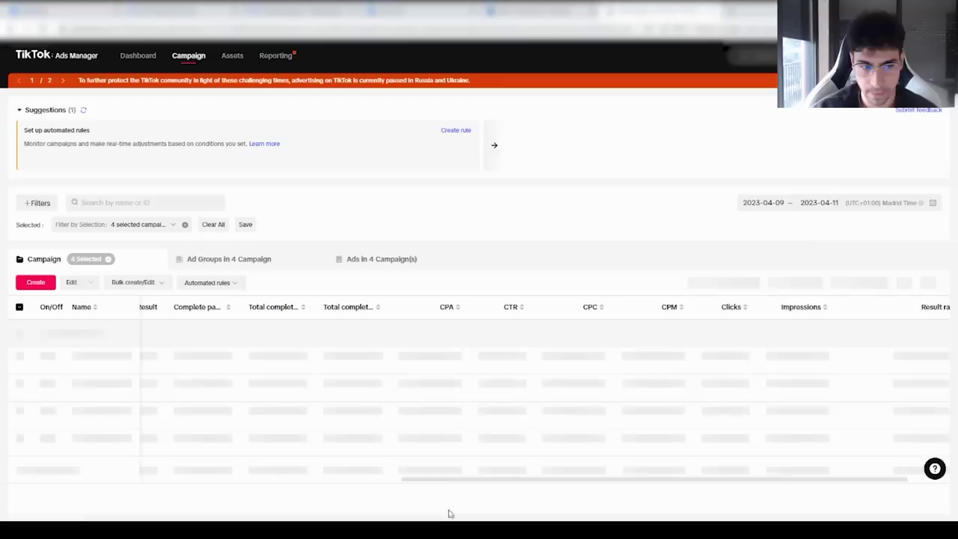
- Scroll across the metric columns, checking probands ESP's CPM and 0.58% CTR
left_click_drag(464, 483, 148, 468)
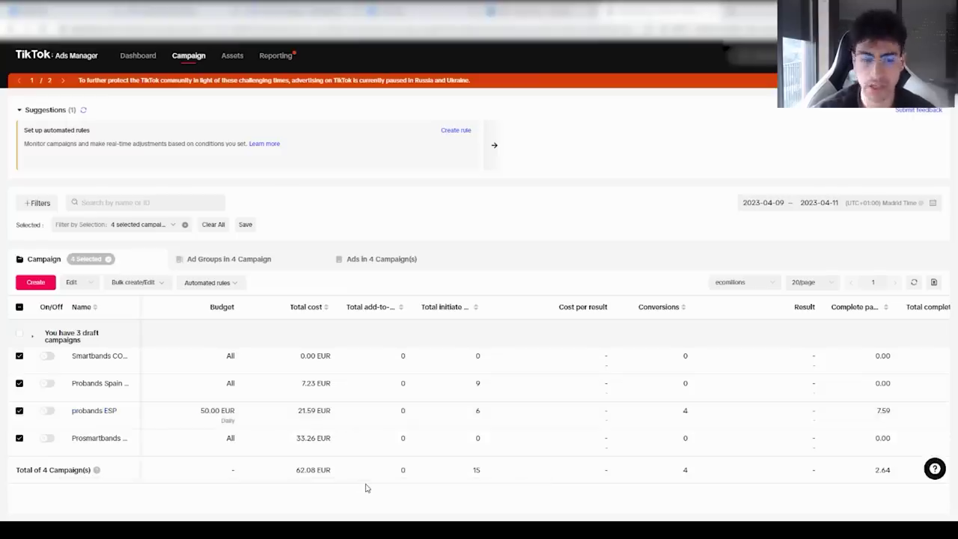
scroll(320, 479, "right", 1)
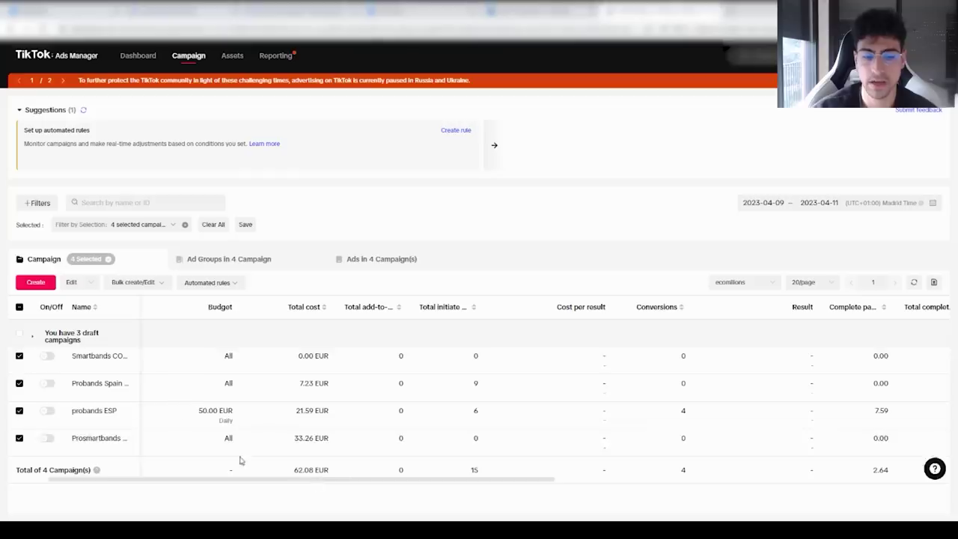
left_click_drag(347, 482, 672, 476)
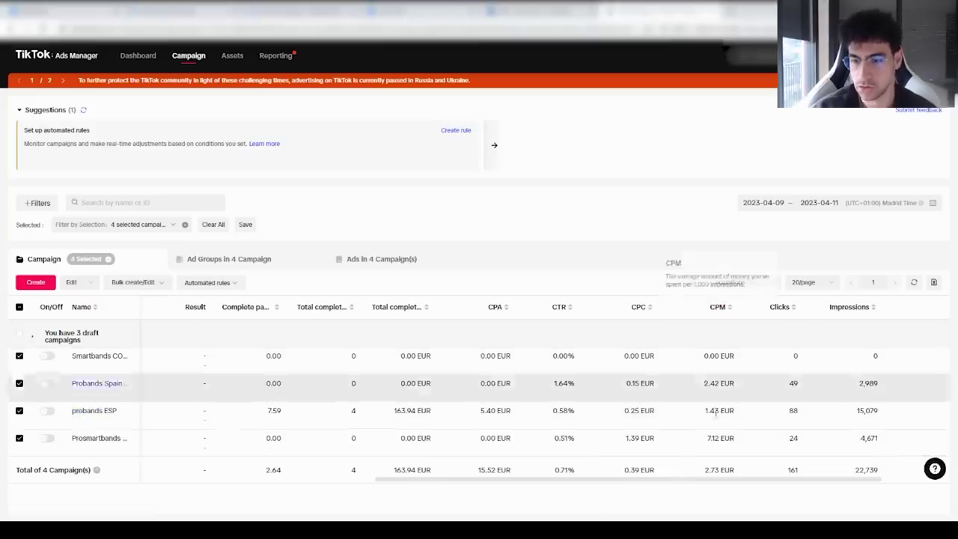
left_click_drag(706, 422, 710, 423)
double_click(563, 410)
left_click(568, 424)
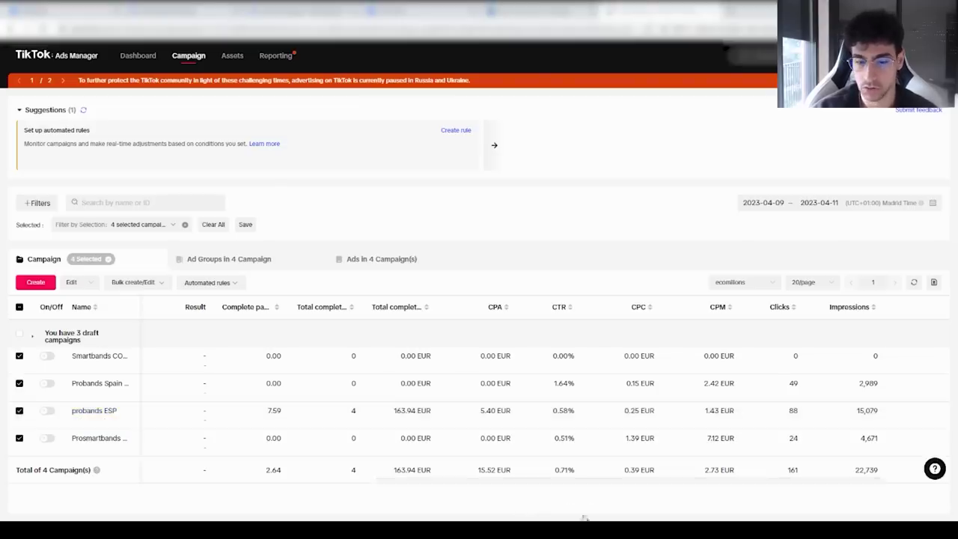
left_click_drag(591, 482, 196, 457)
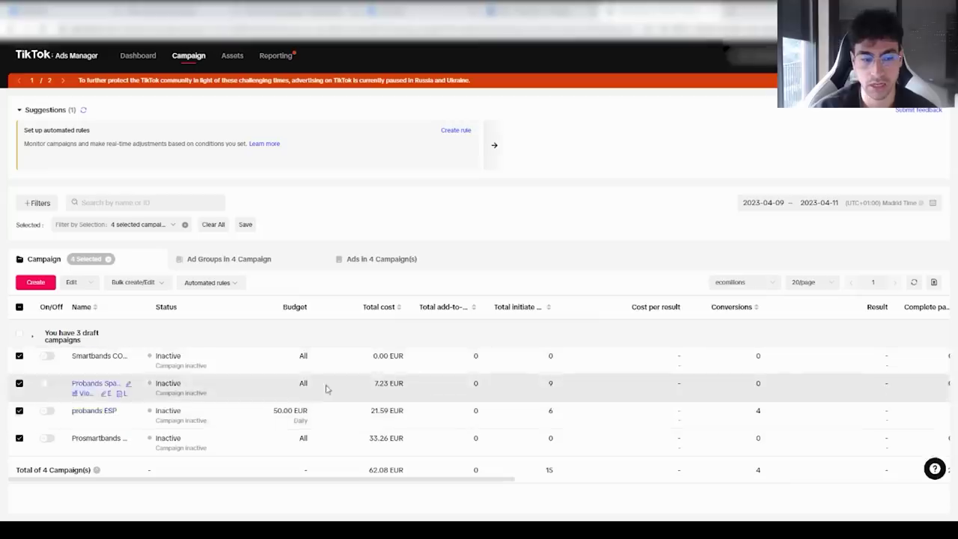
left_click_drag(387, 482, 416, 479)
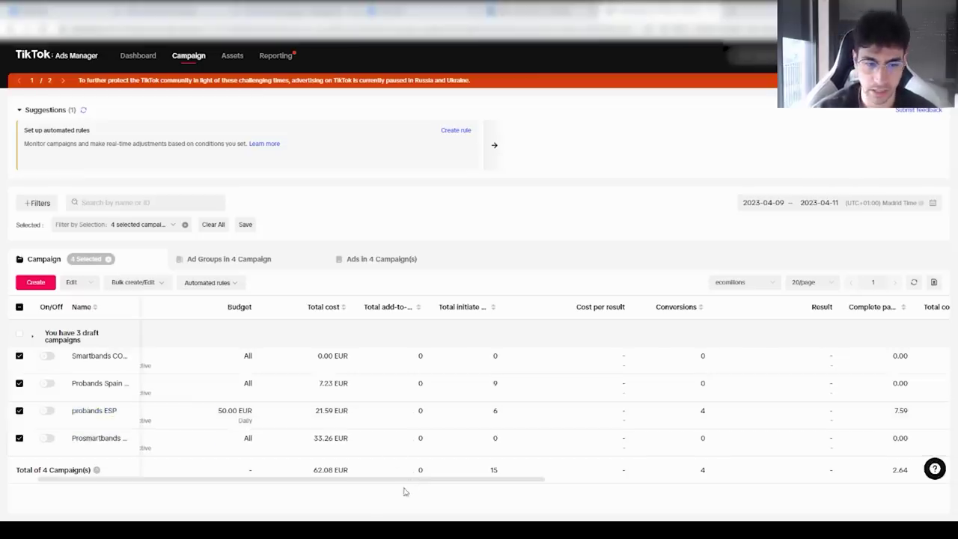
left_click_drag(369, 487, 445, 485)
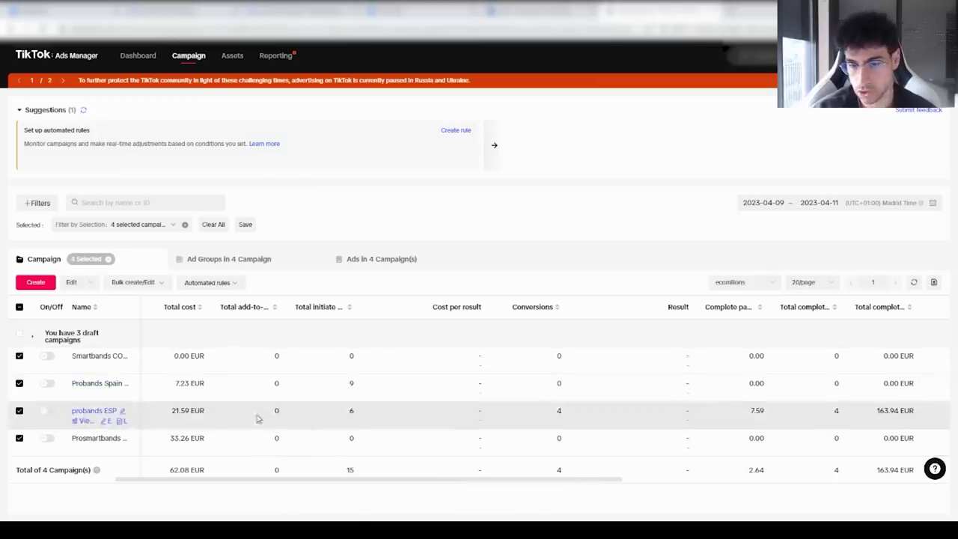
left_click_drag(253, 485, 398, 469)
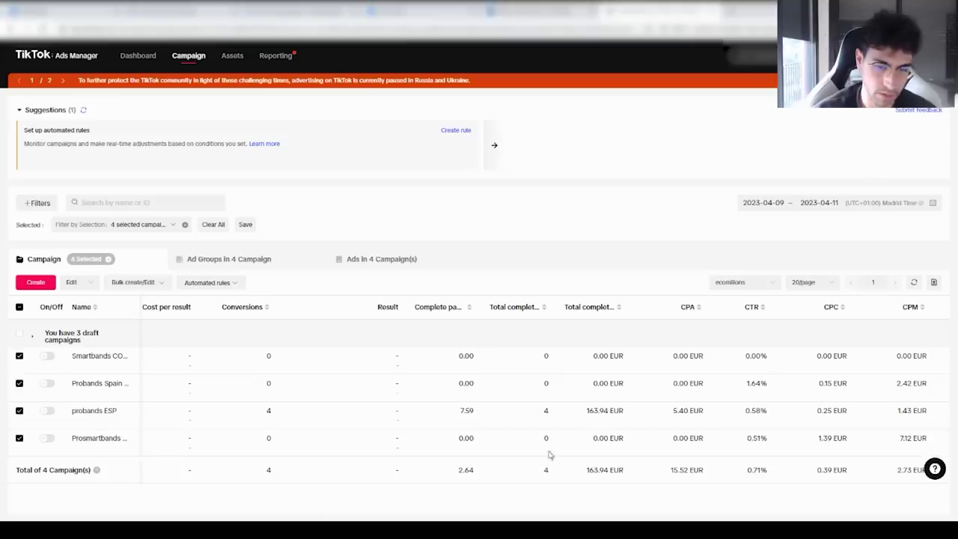
left_click_drag(516, 483, 547, 483)
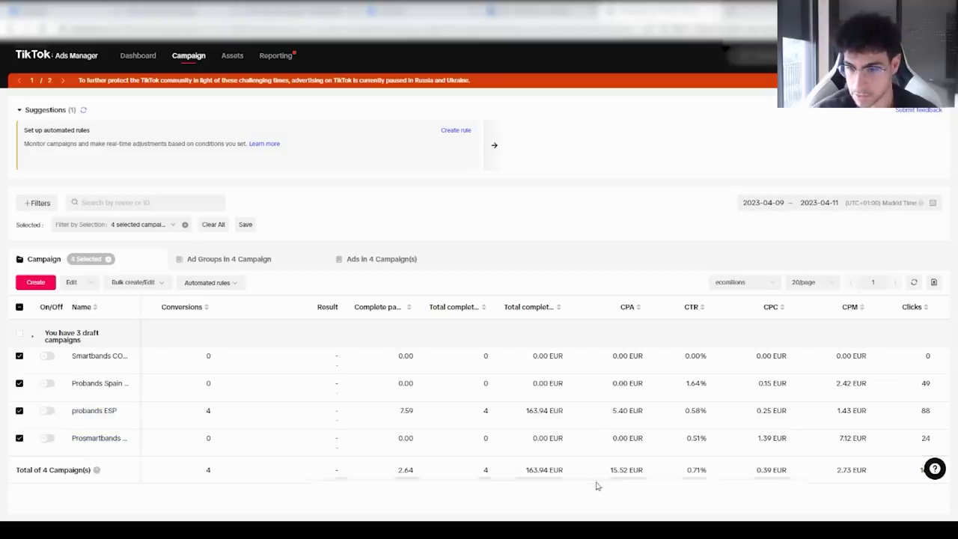
left_click_drag(571, 478, 633, 479)
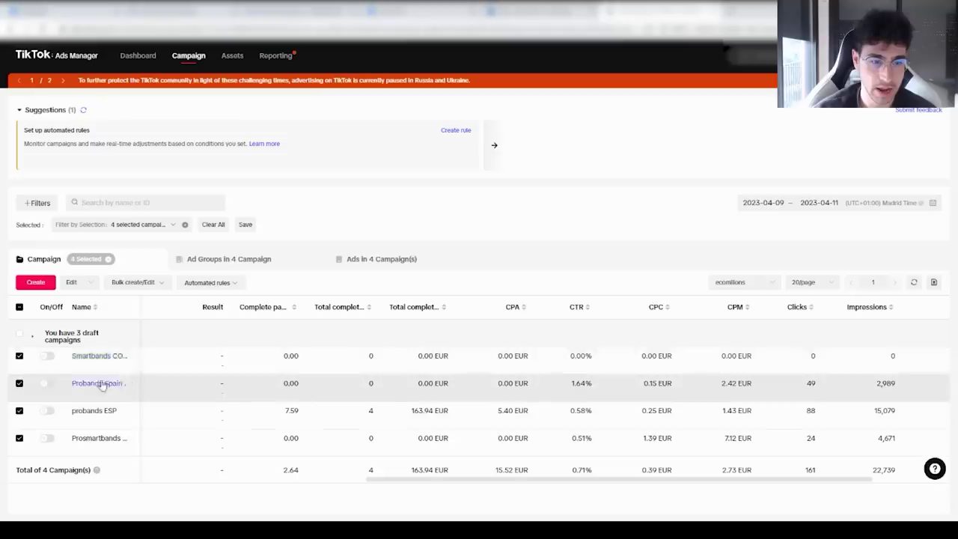
double_click(651, 382)
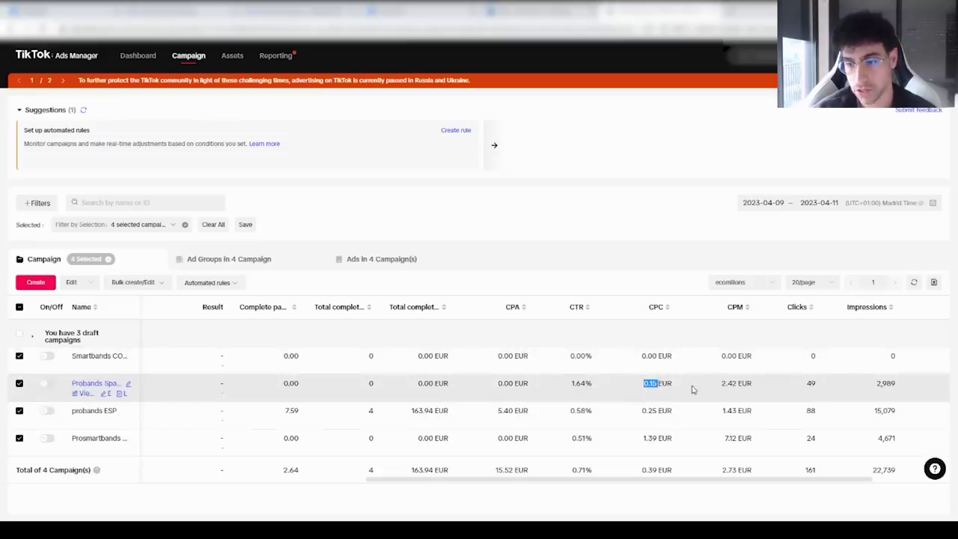
left_click(736, 383)
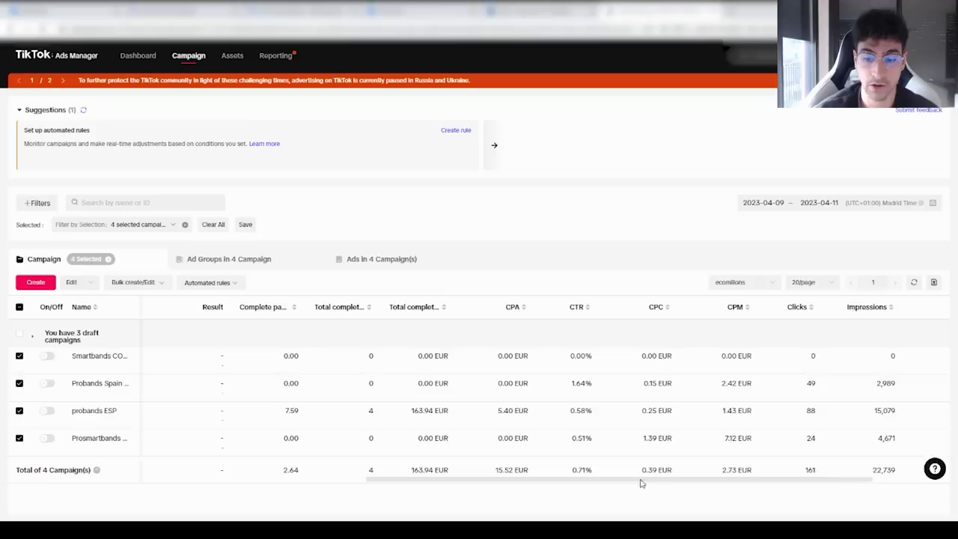
left_click_drag(641, 479, 499, 479)
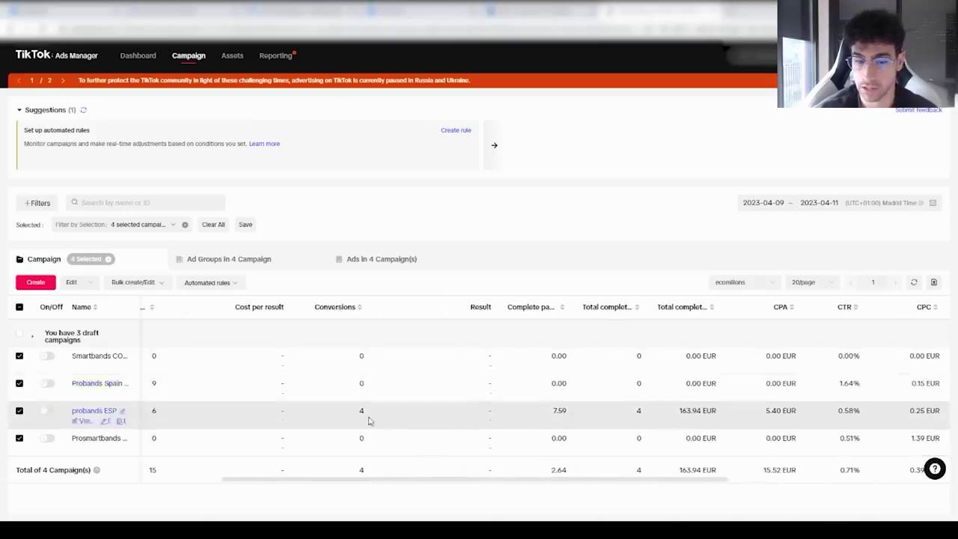
left_click_drag(322, 480, 188, 476)
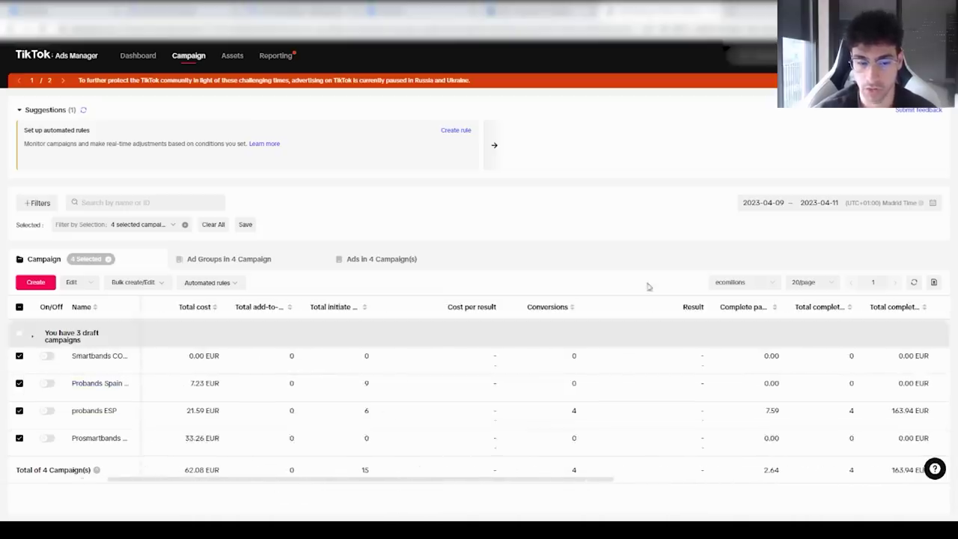
- Set the report date range to 9–12 April 2023
left_click(816, 209)
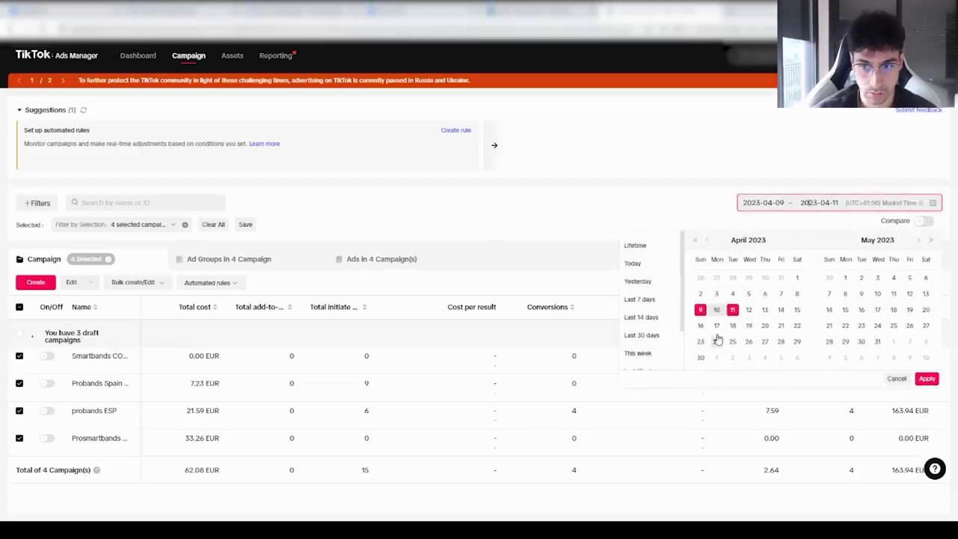
left_click(701, 309)
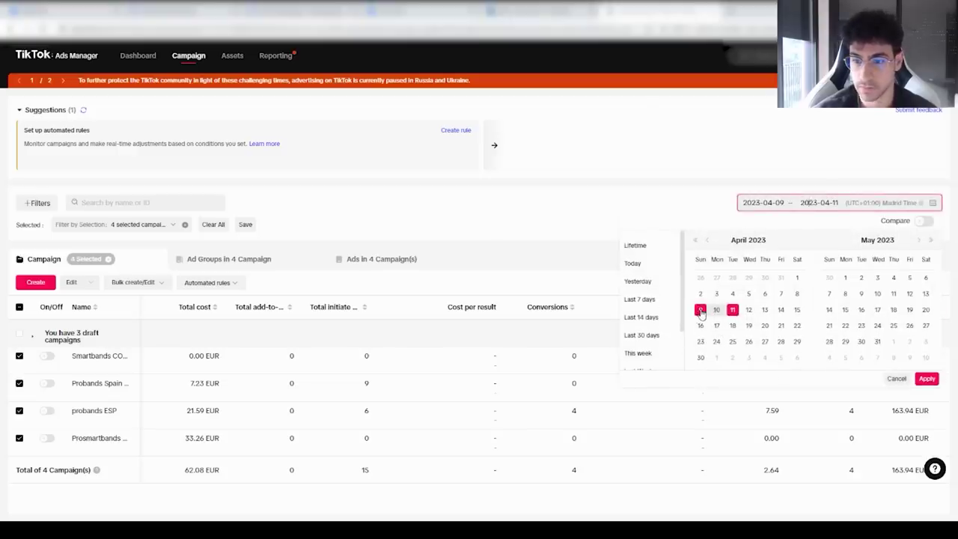
left_click(748, 309)
left_click(927, 379)
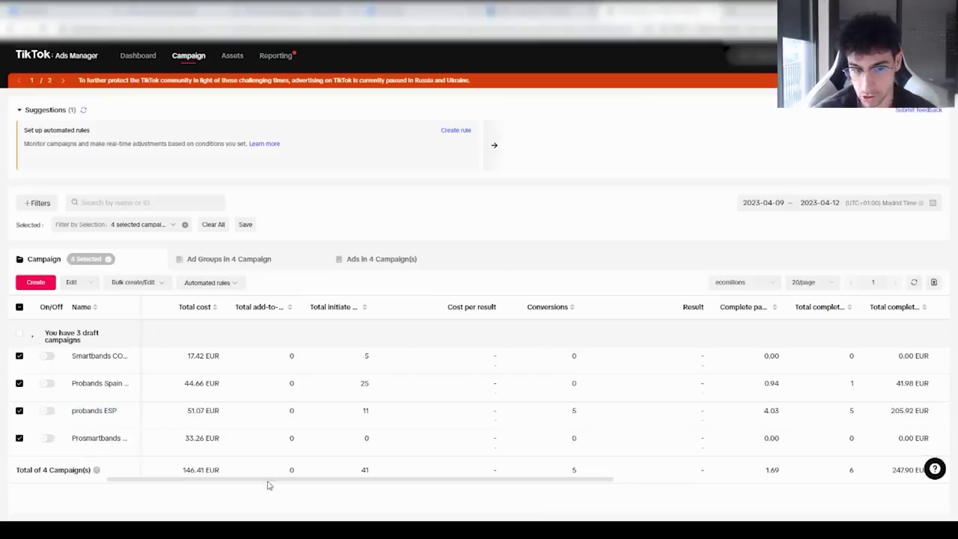
- Scroll the table and compare the Smartbands CTR, CPC and CPM figures
scroll(270, 483, "left", 2)
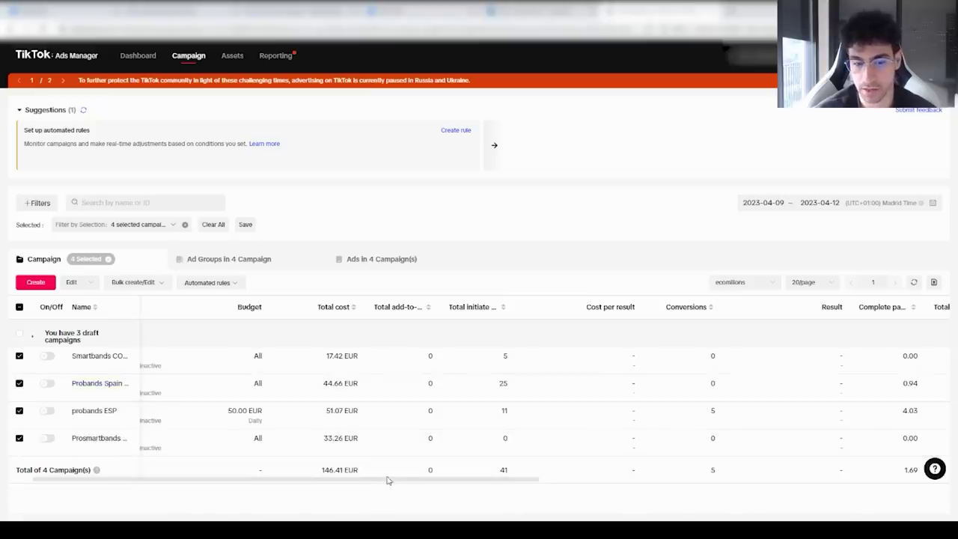
left_click_drag(391, 481, 400, 484)
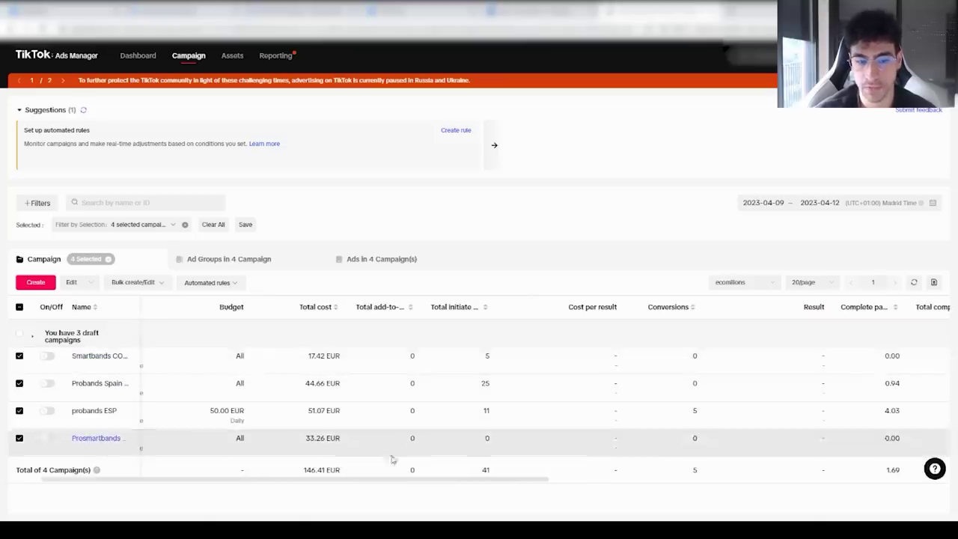
left_click_drag(387, 485, 682, 496)
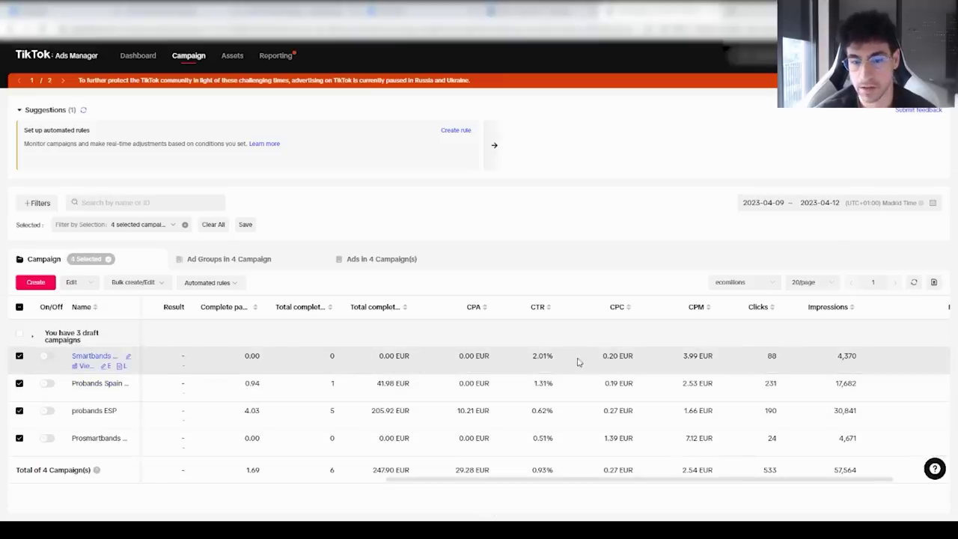
left_click_drag(533, 356, 711, 352)
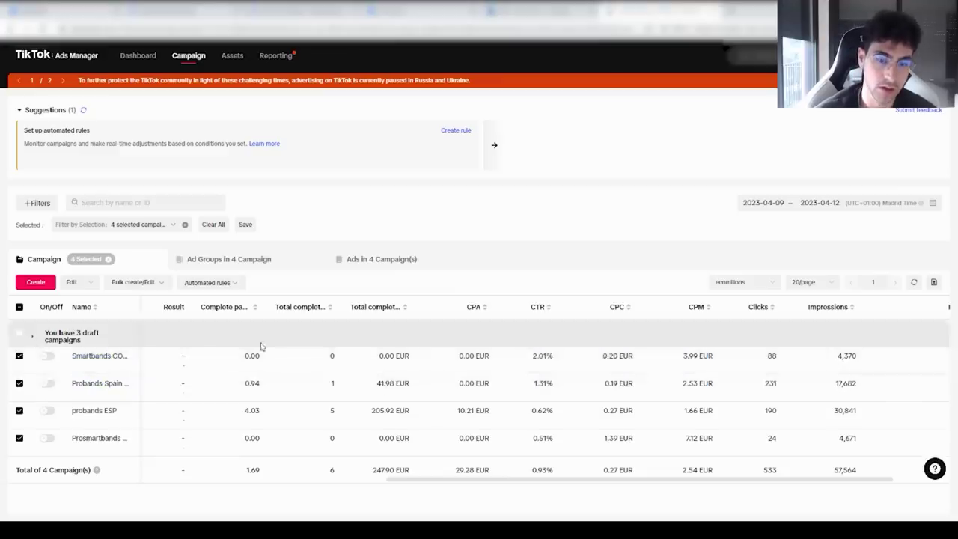
left_click_drag(470, 479, 657, 472)
- Show 13 April 2023 alone as a single-day range
left_click(833, 204)
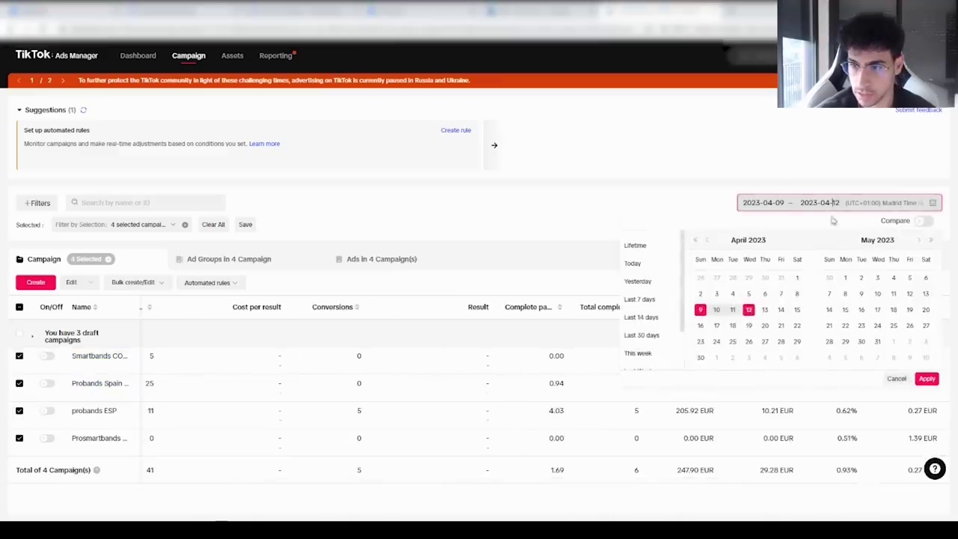
left_click(765, 311)
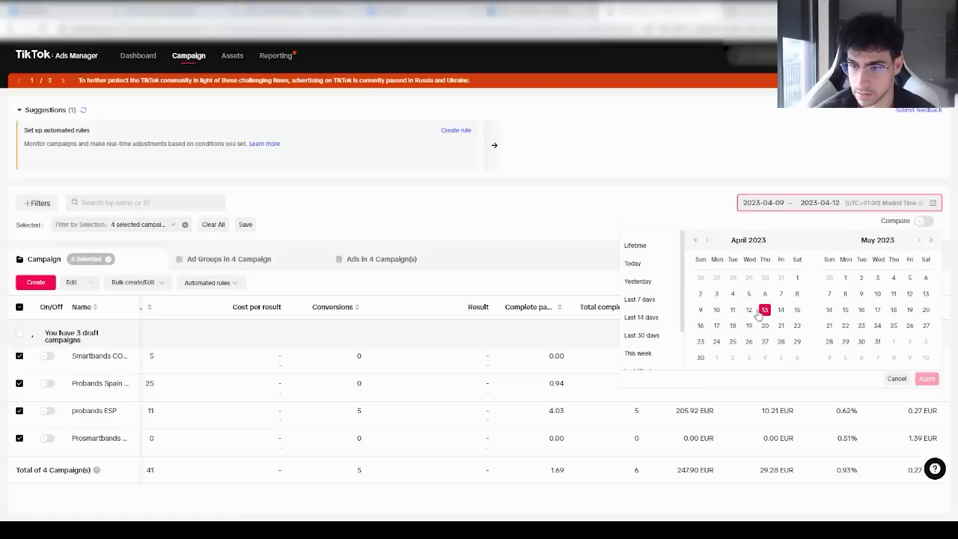
left_click(765, 311)
left_click(929, 380)
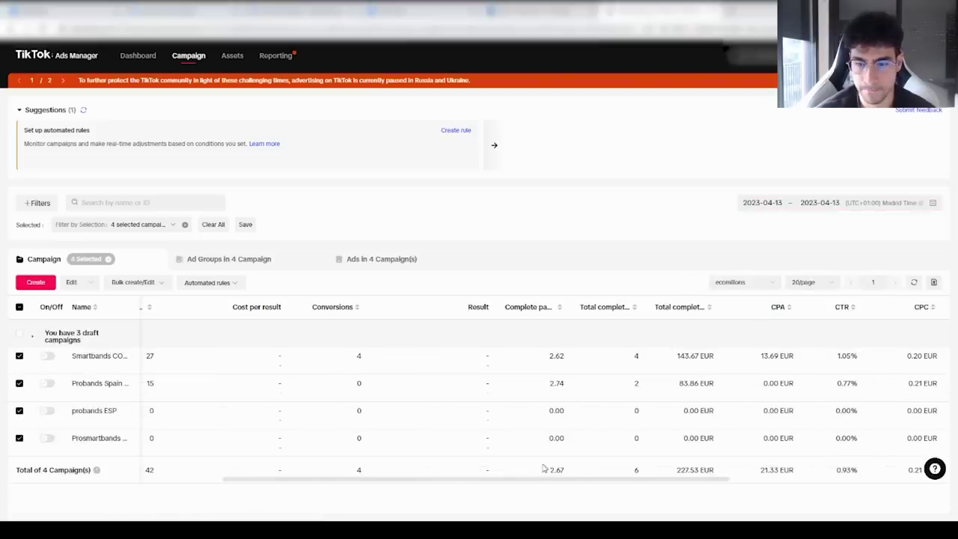
- Change the date range to 9–13 April 2023
left_click(833, 206)
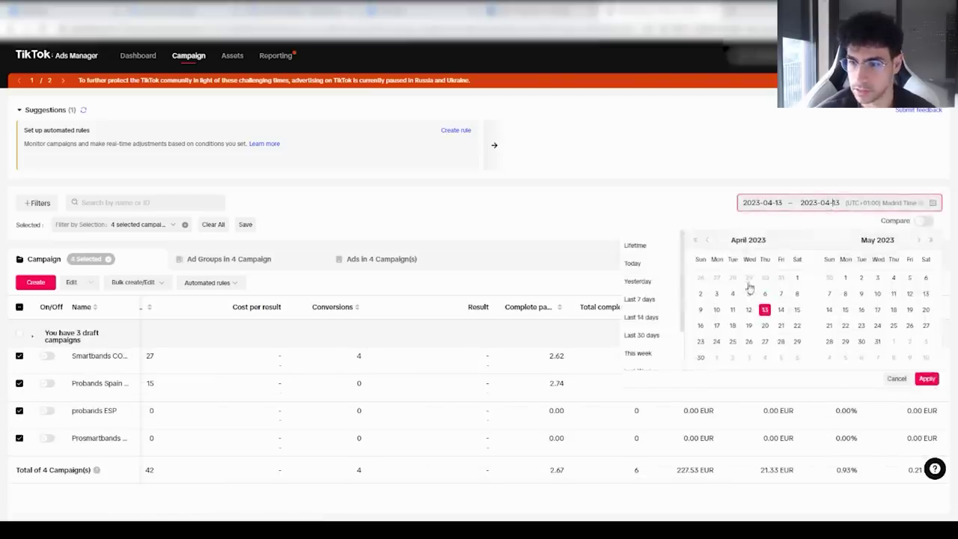
left_click(701, 310)
left_click(765, 312)
left_click(927, 379)
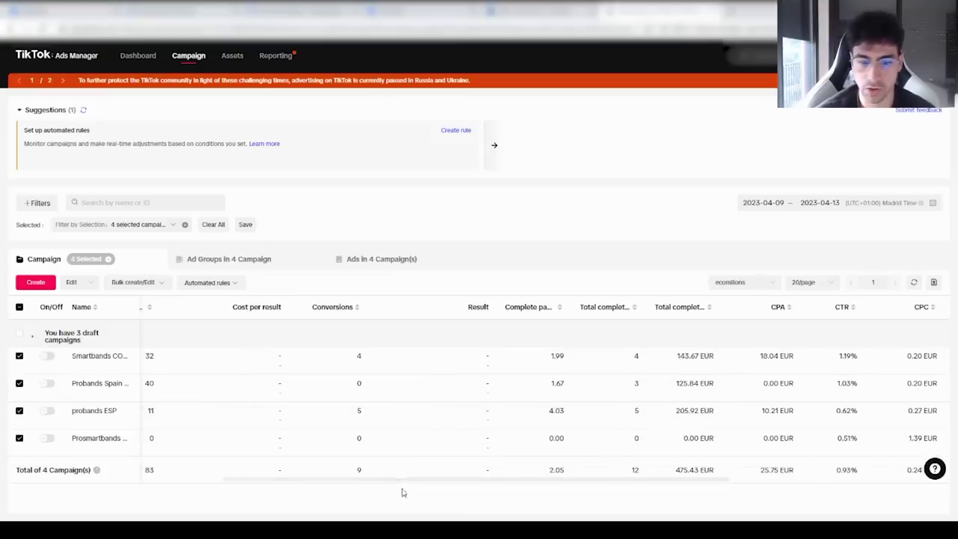
- Scroll across the metric columns, checking the Smartbands 1.99 value
left_click_drag(398, 479, 254, 471)
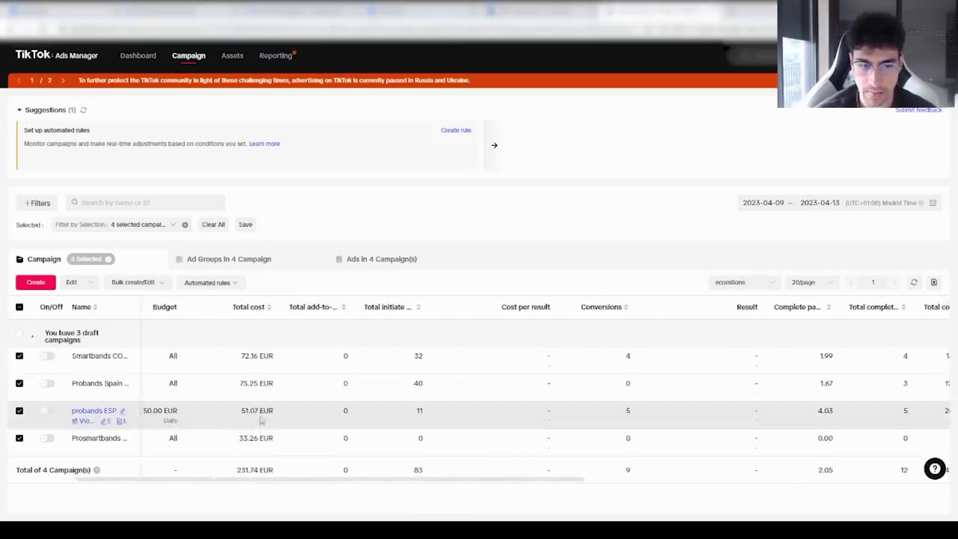
left_click_drag(331, 483, 522, 485)
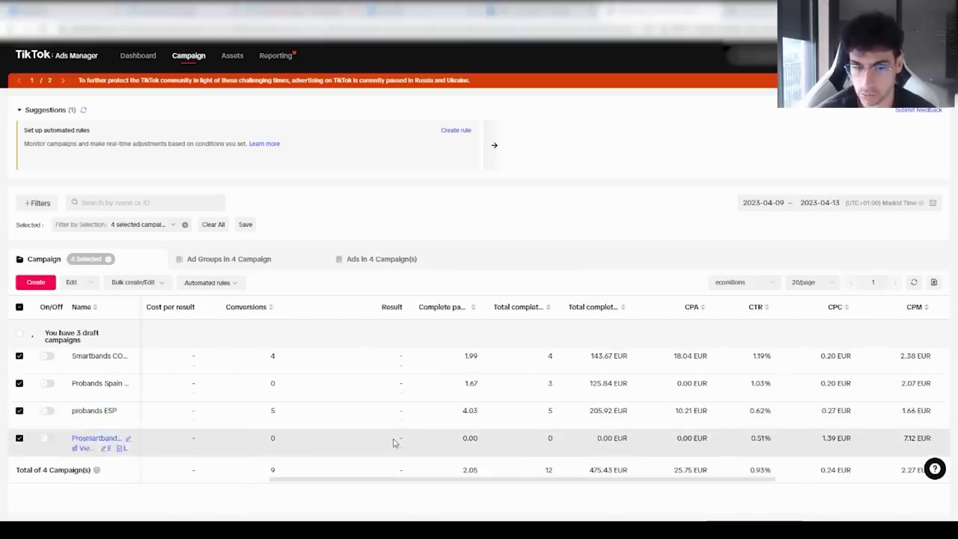
left_click_drag(412, 484, 317, 385)
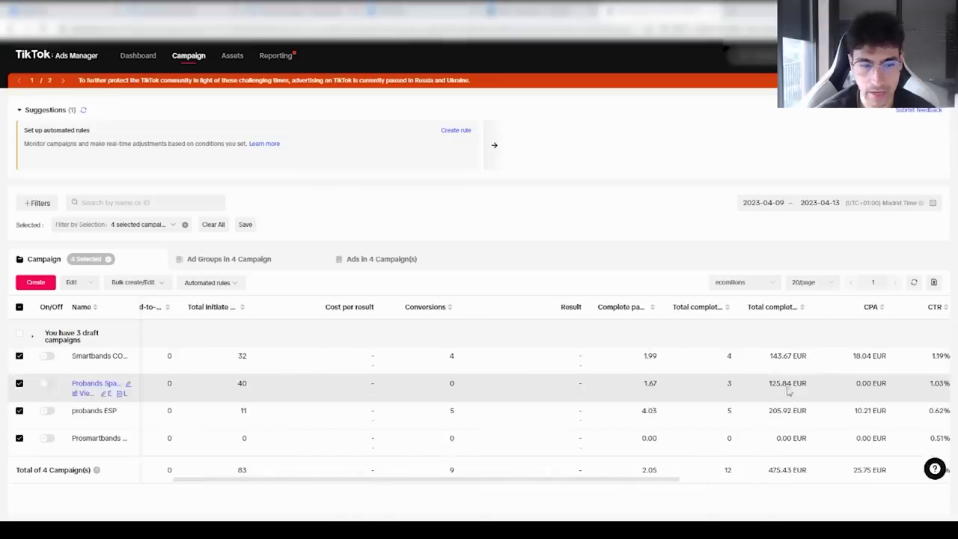
left_click_drag(462, 480, 564, 492)
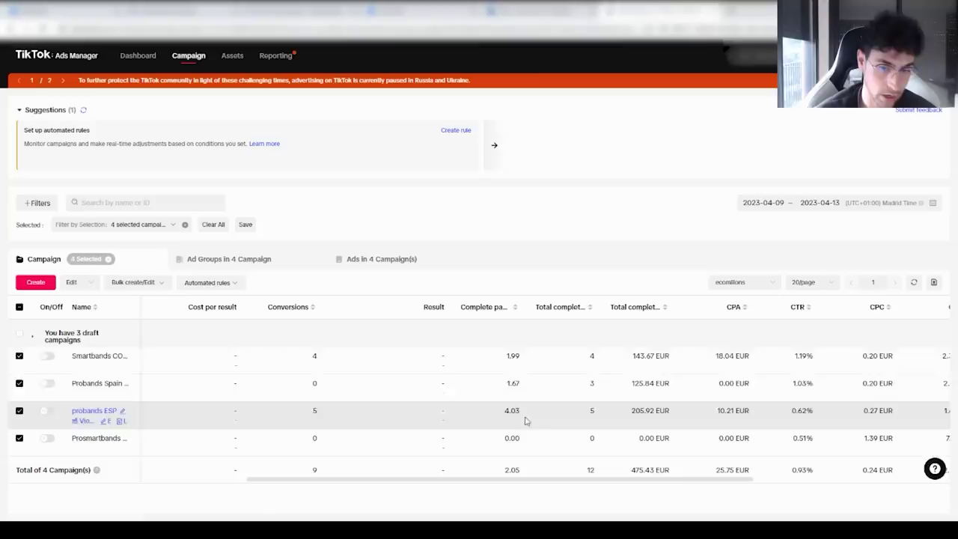
left_click_drag(524, 358, 503, 357)
left_click(513, 357)
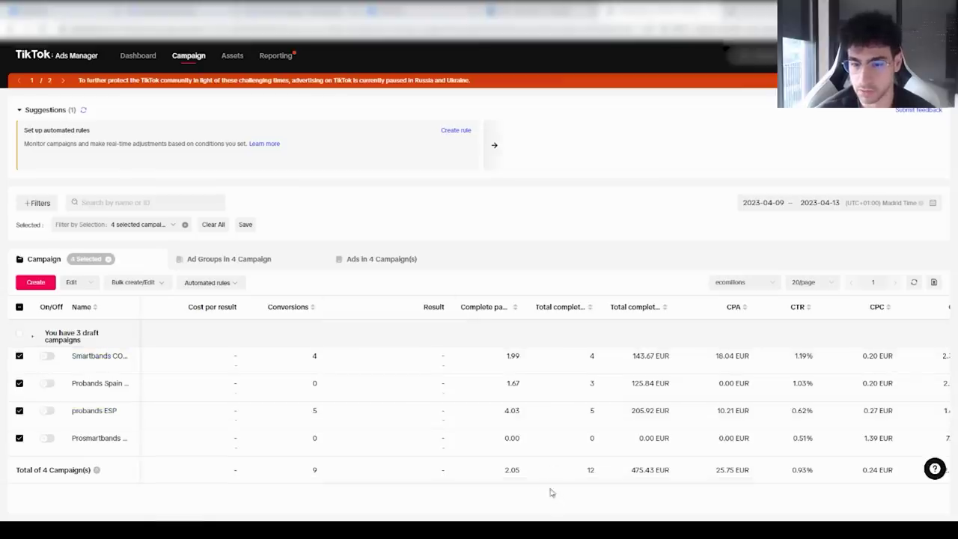
left_click_drag(533, 486, 112, 483)
left_click(820, 203)
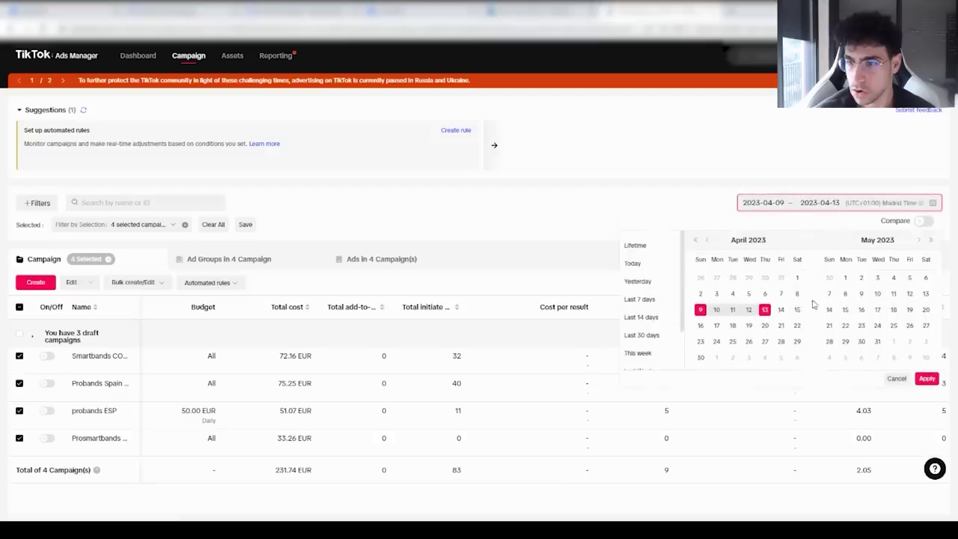
left_click(781, 310)
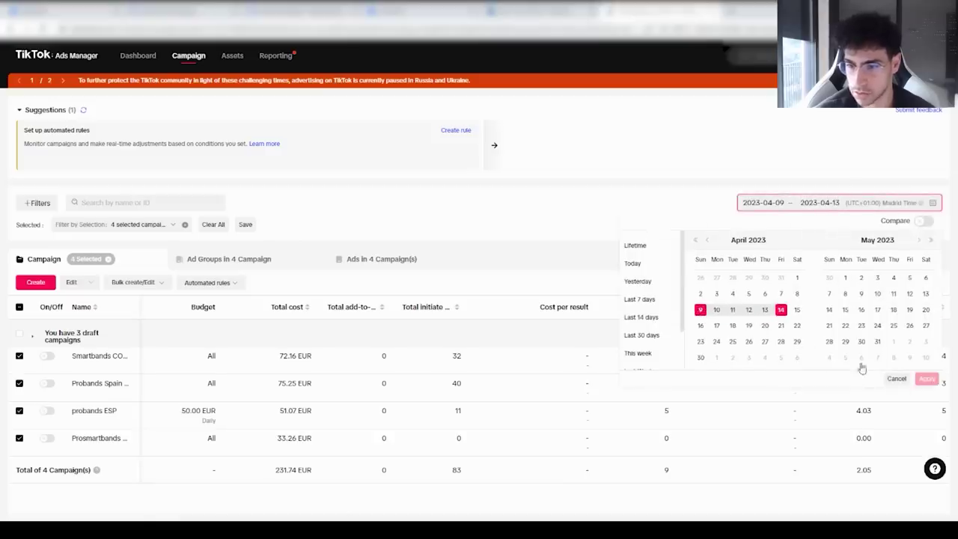
left_click(927, 380)
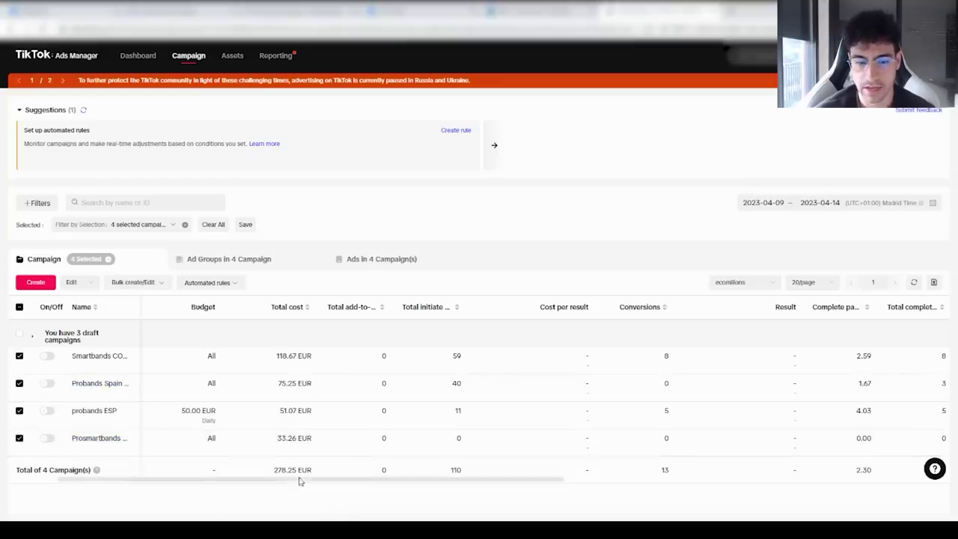
left_click_drag(304, 482, 326, 483)
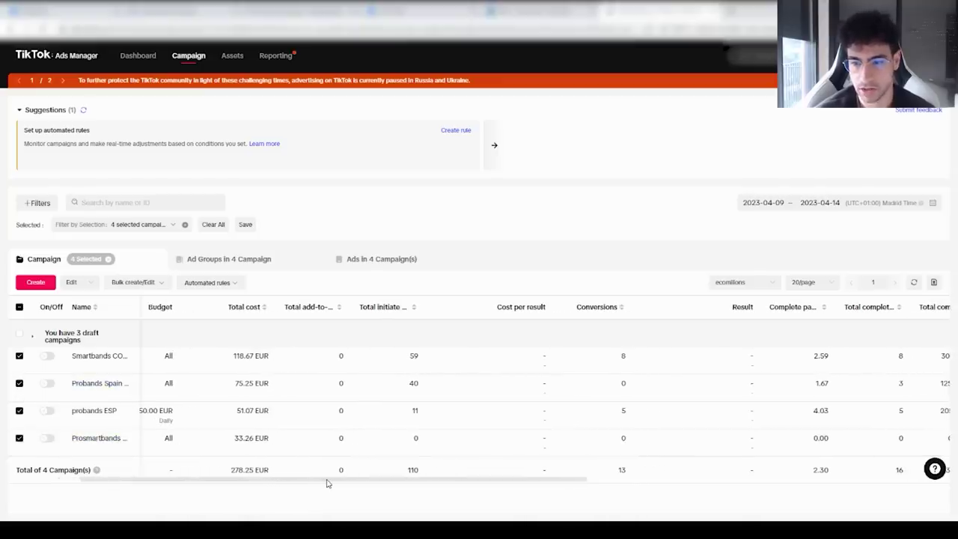
left_click_drag(236, 382, 270, 383)
left_click_drag(312, 485, 269, 482)
left_click_drag(301, 356, 325, 356)
left_click(326, 368)
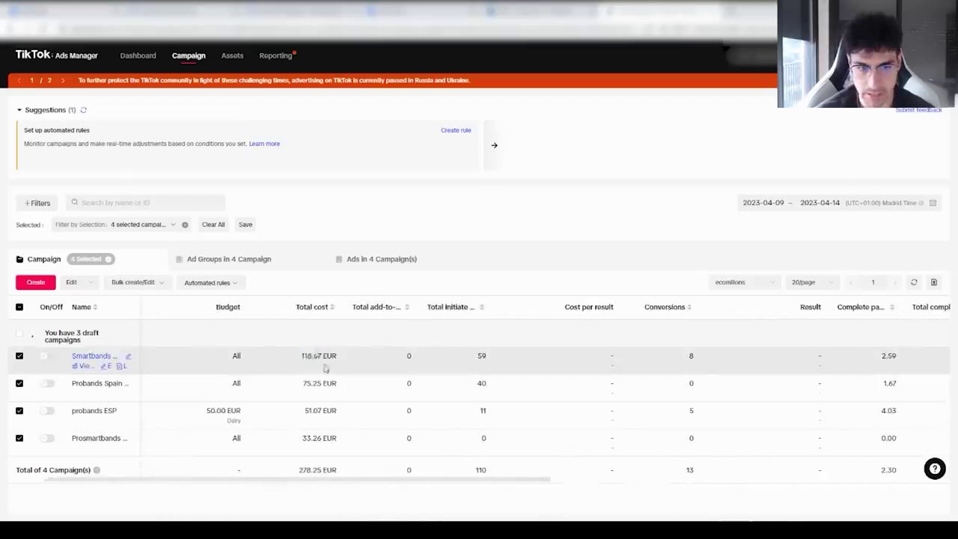
left_click_drag(364, 486, 419, 484)
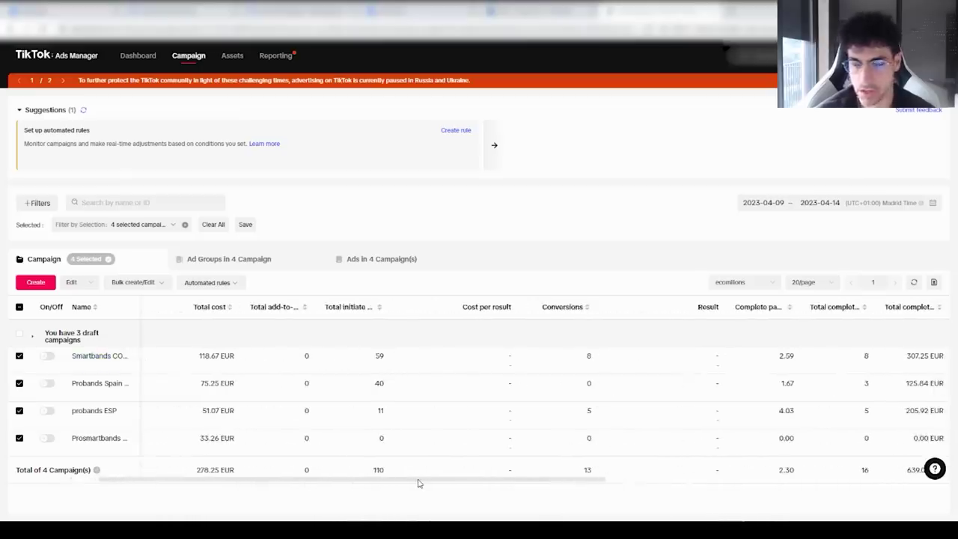
left_click_drag(419, 484, 554, 491)
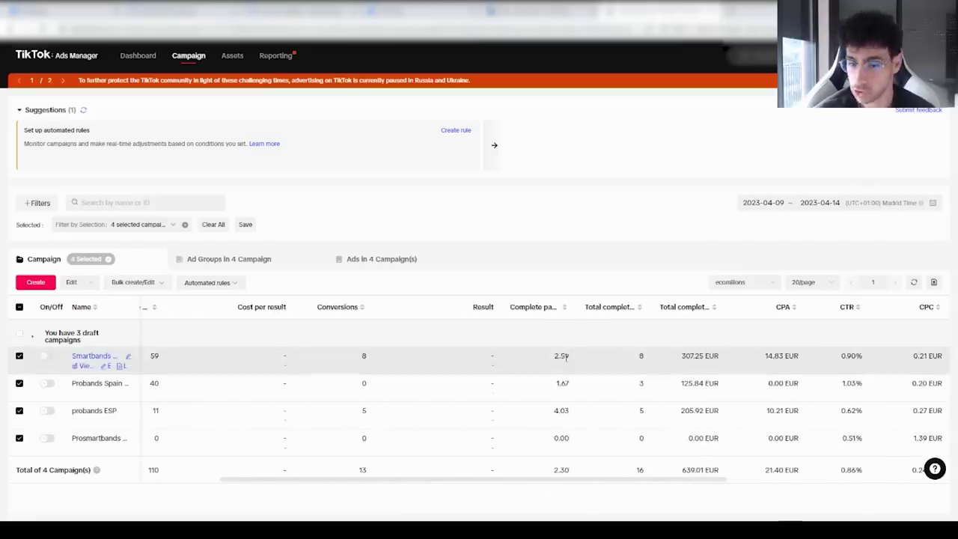
double_click(561, 356)
left_click(561, 356)
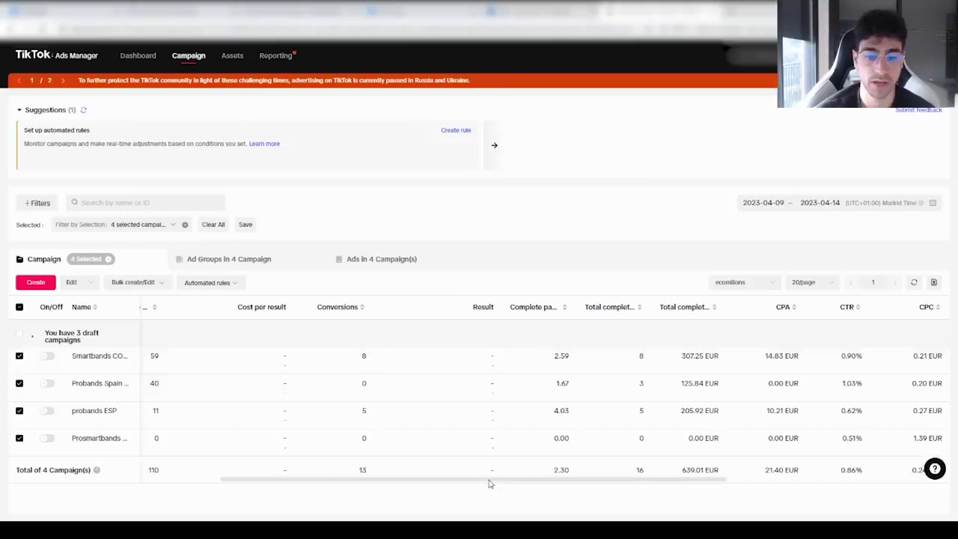
left_click_drag(490, 484, 481, 483)
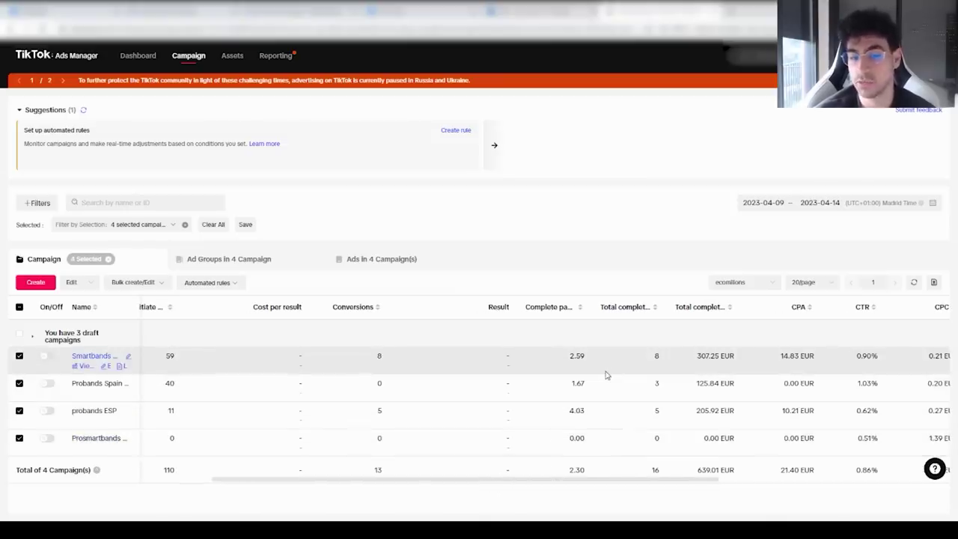
double_click(574, 356)
left_click(572, 356)
double_click(573, 356)
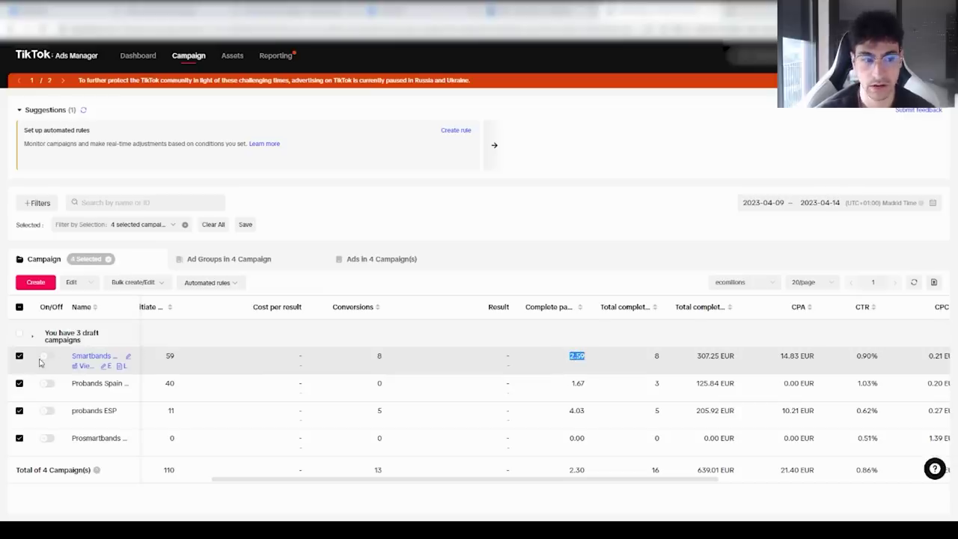
left_click(558, 356)
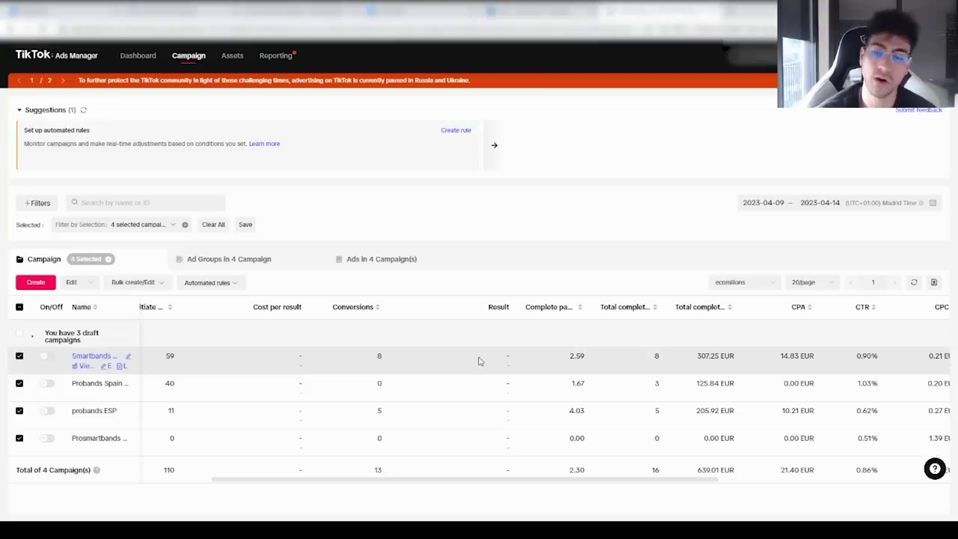
left_click_drag(432, 483, 417, 477)
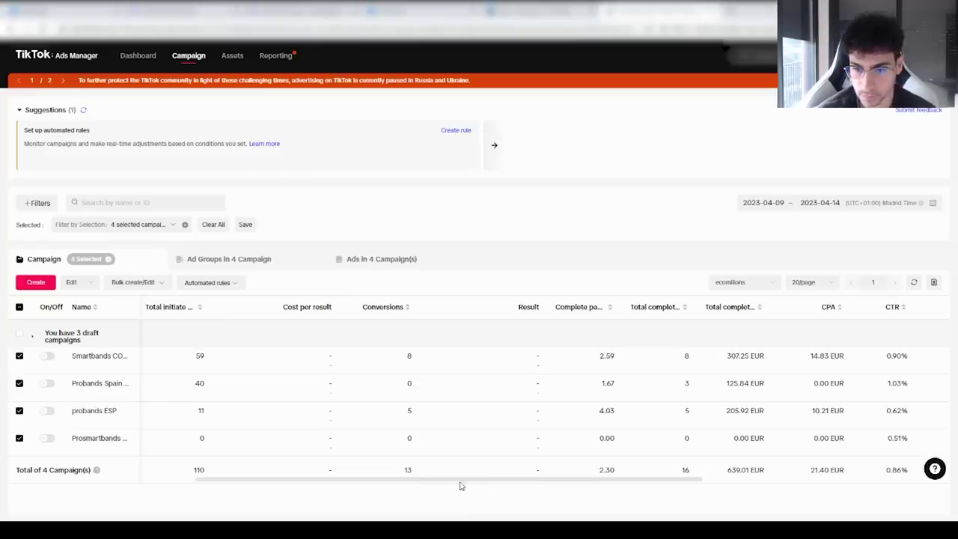
- Limit the campaign report to the single day 15 April 2023 and scroll across its metric columns
left_click(858, 204)
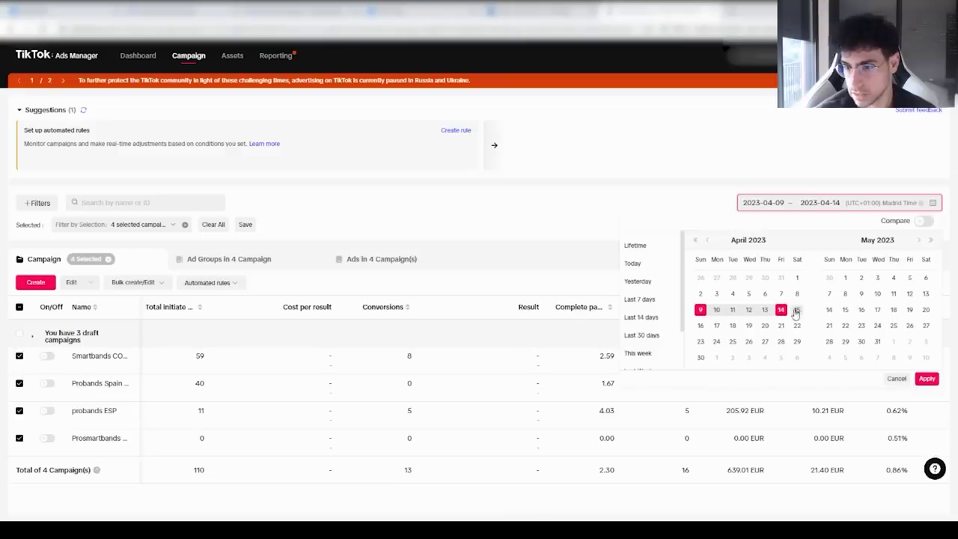
left_click(798, 309)
left_click(799, 314)
left_click(381, 496)
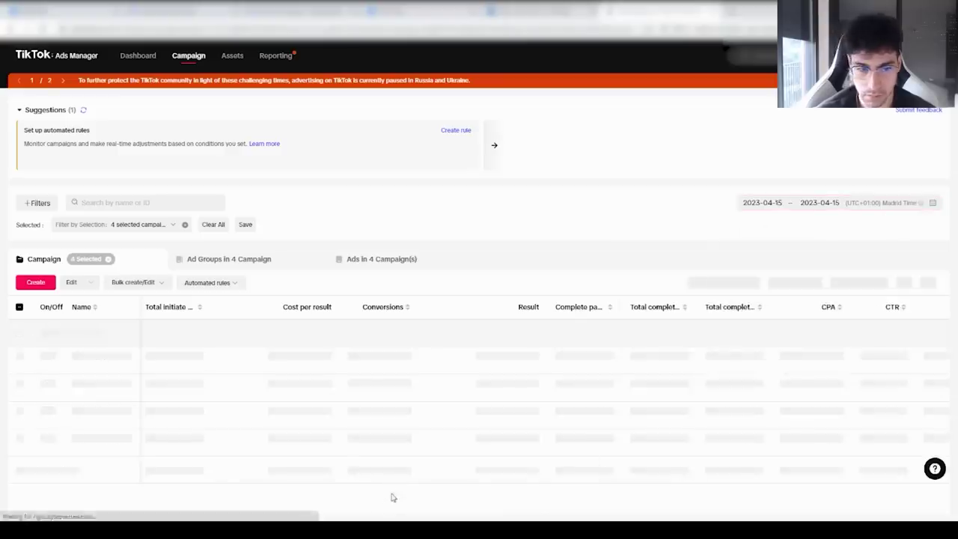
left_click_drag(463, 485, 642, 487)
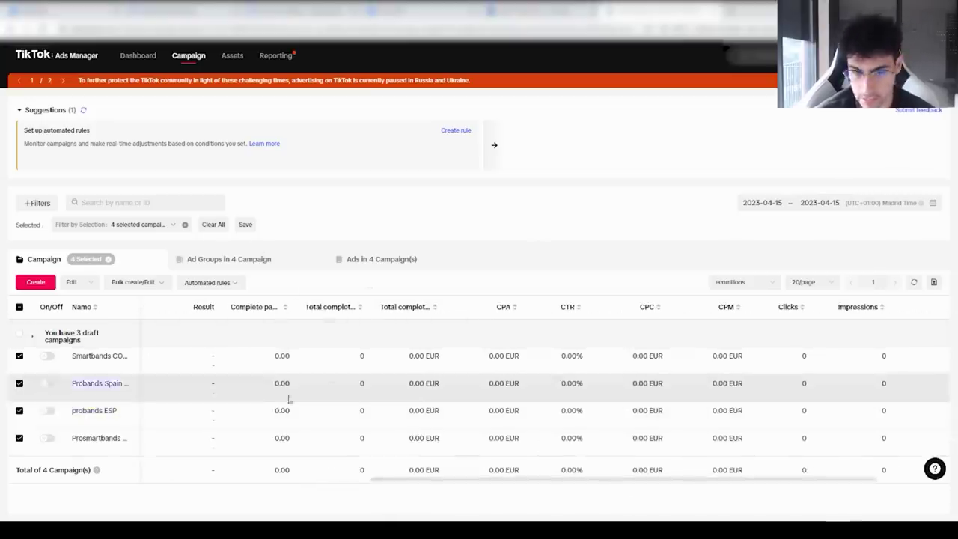
left_click_drag(434, 483, 160, 484)
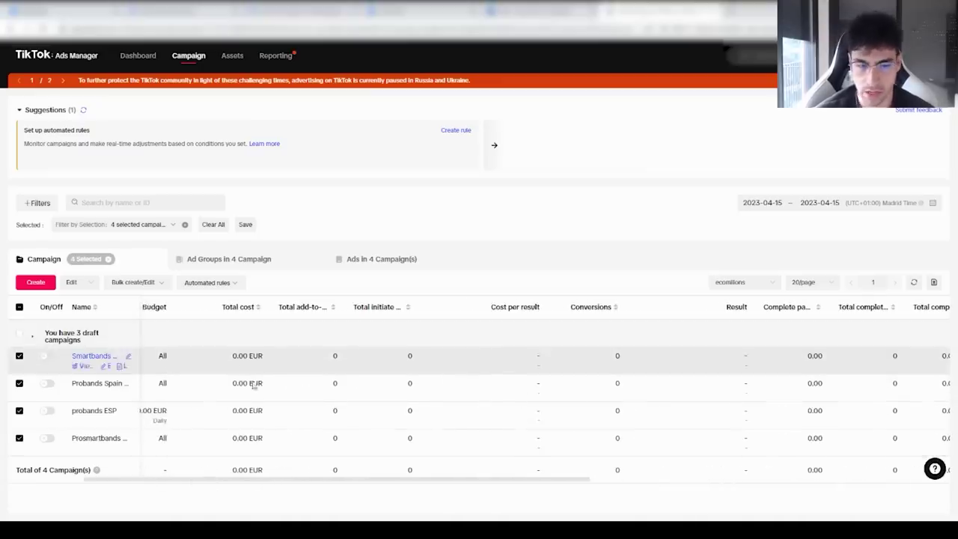
left_click_drag(429, 482, 348, 483)
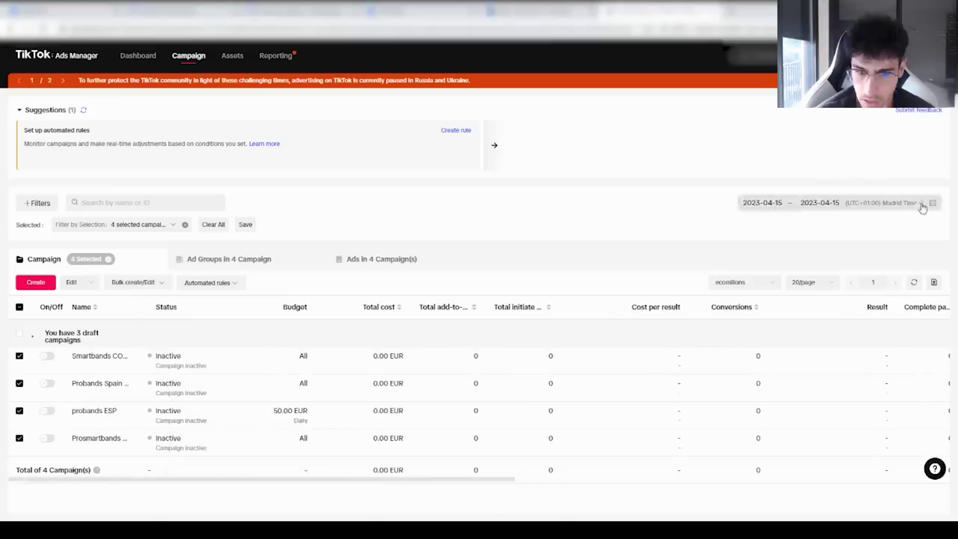
- Review the four campaigns' 0.00 EUR cost, zero clicks and zero impressions for 15 April
left_click(793, 204)
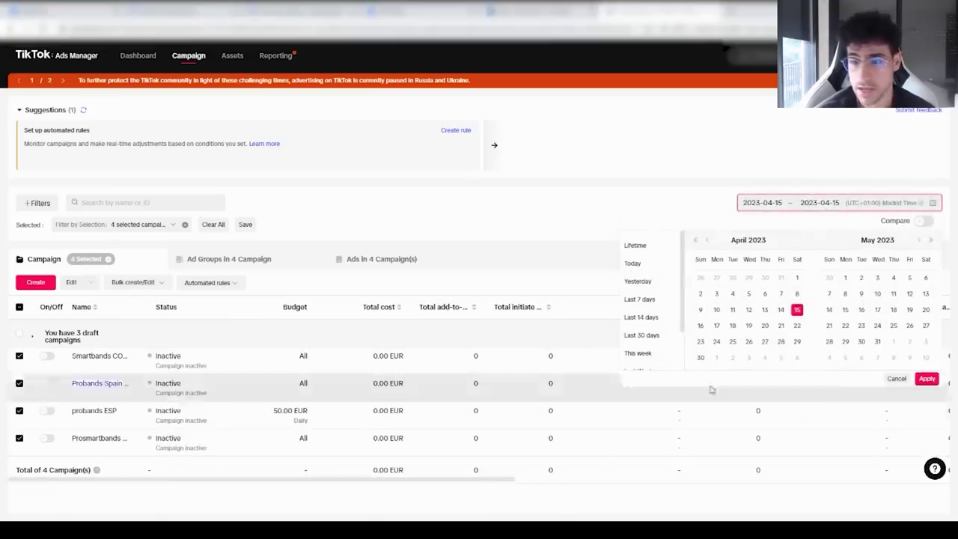
left_click(550, 272)
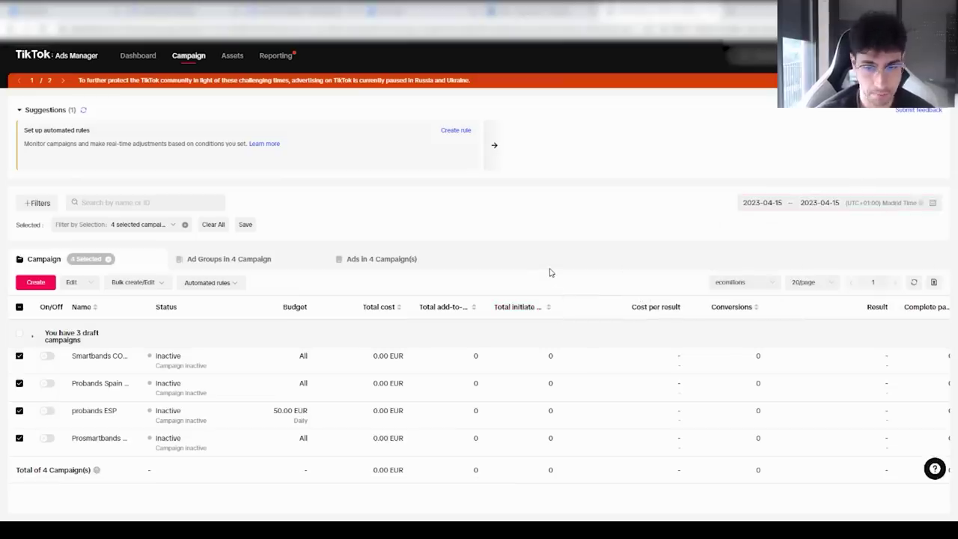
left_click_drag(257, 481, 596, 482)
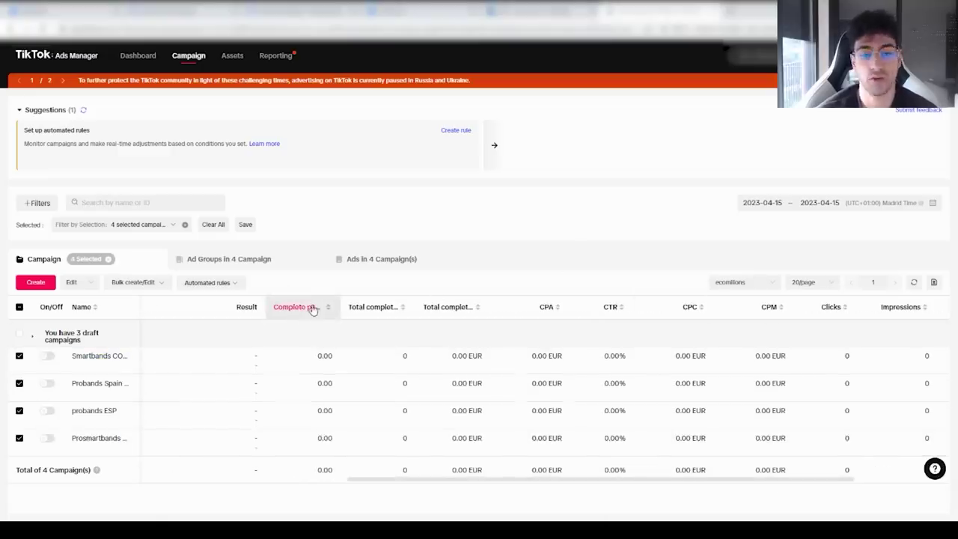
mouse_move(316, 311)
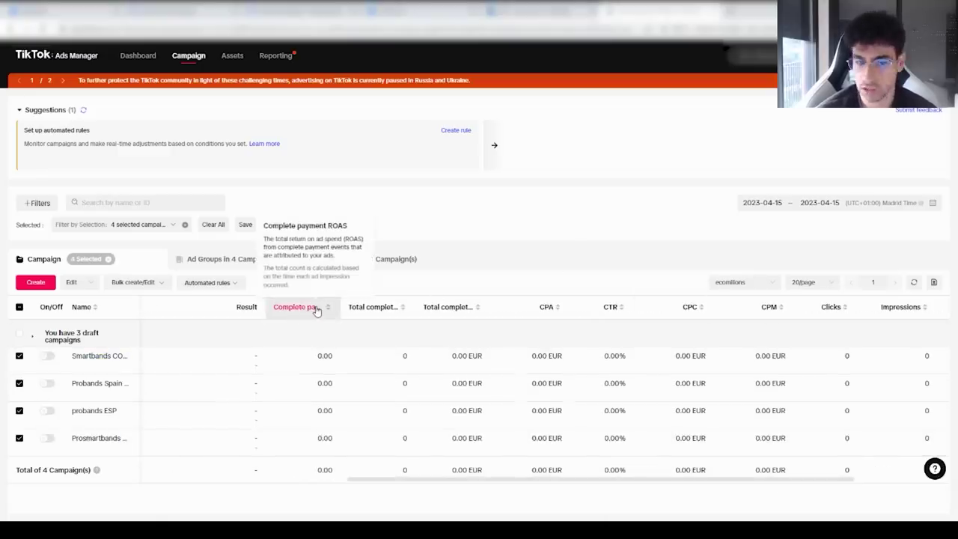
scroll(352, 482, "left", 3)
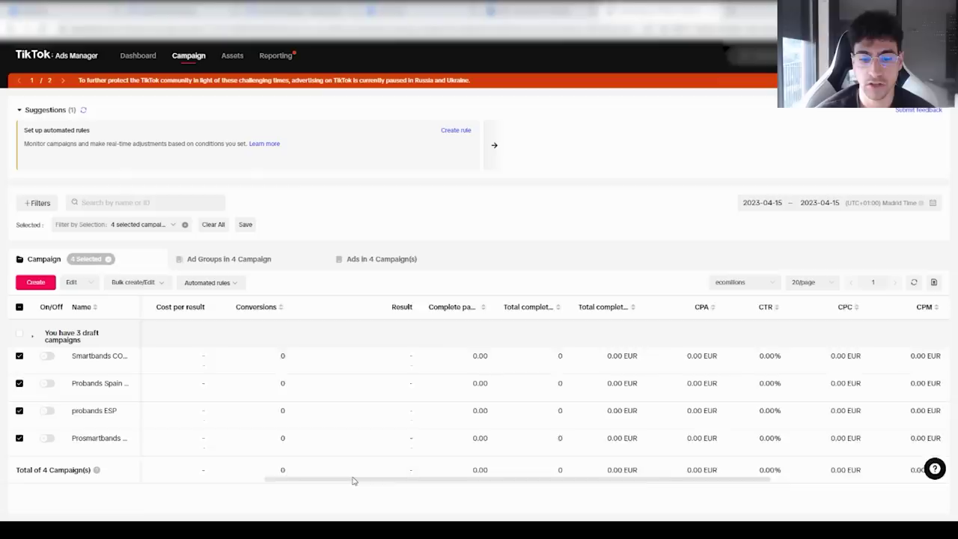
left_click_drag(353, 481, 396, 483)
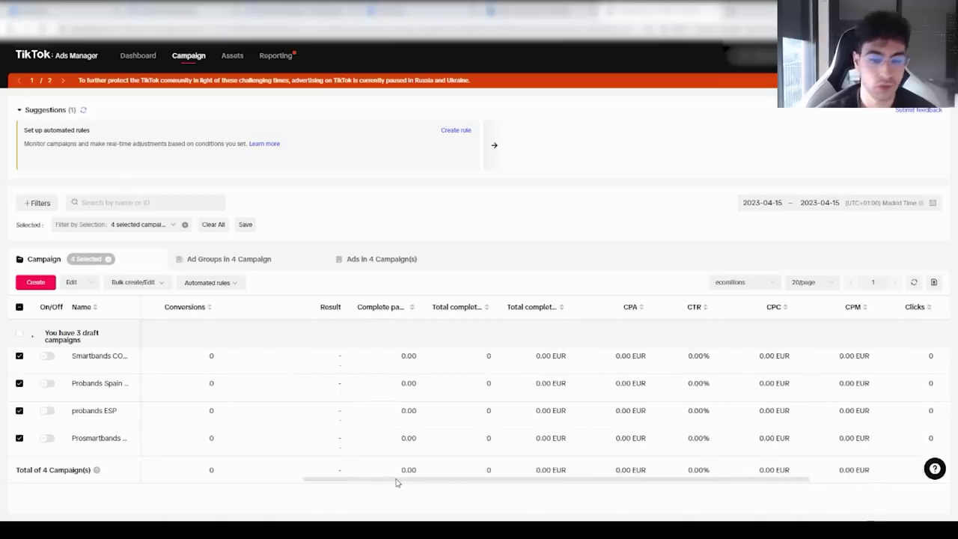
left_click_drag(402, 482, 376, 479)
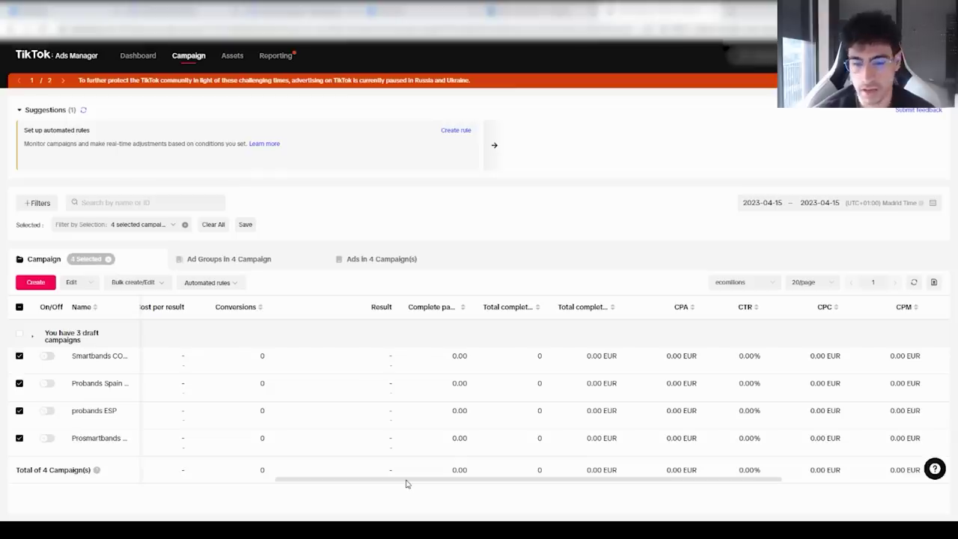
left_click_drag(496, 484, 520, 489)
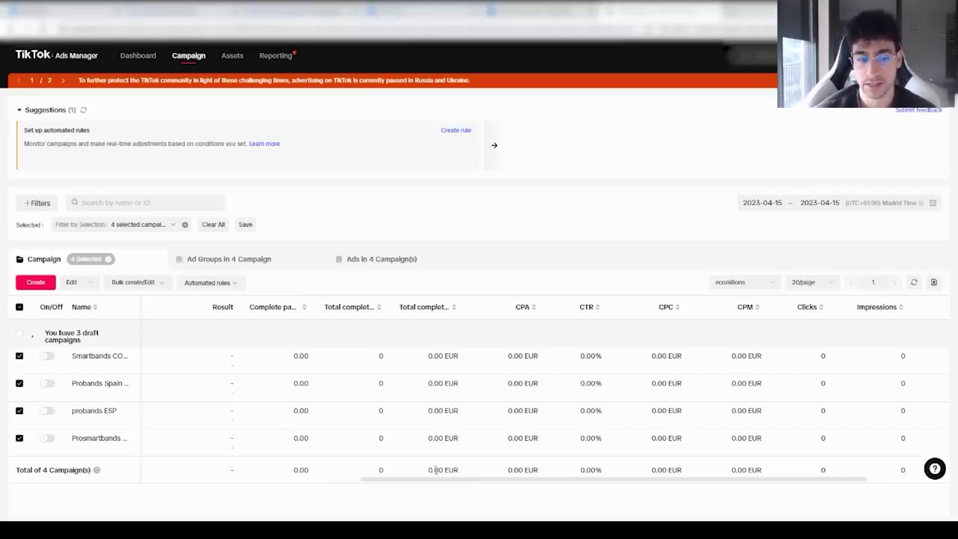
left_click(827, 198)
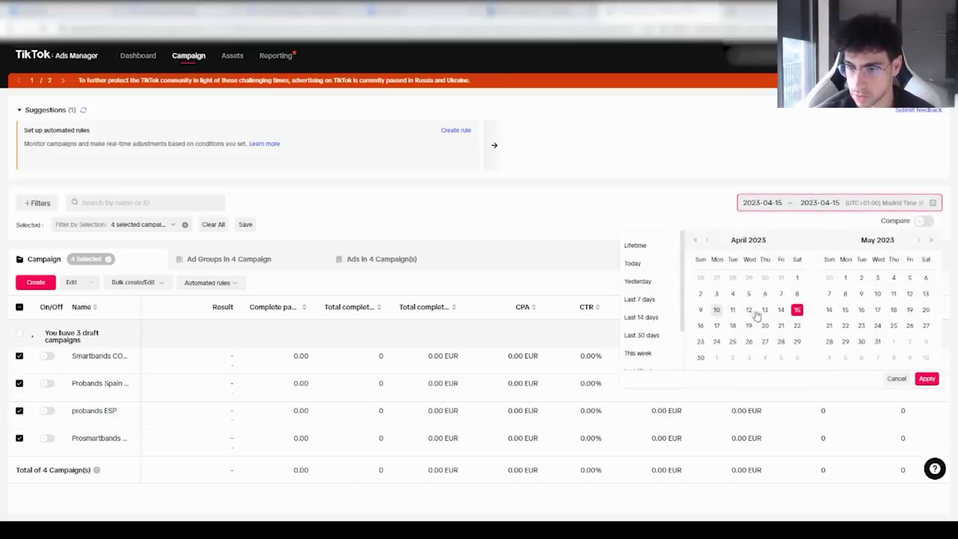
- Apply the 10–14 April 2023 range and compare cost, conversions, CTR, CPC and CPM across campaigns
left_click(926, 378)
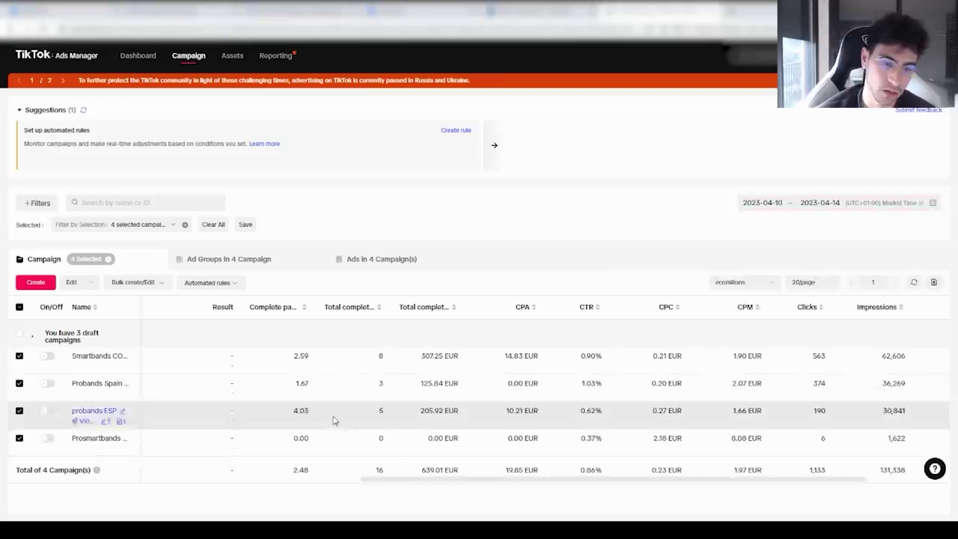
scroll(360, 484, "left", 5)
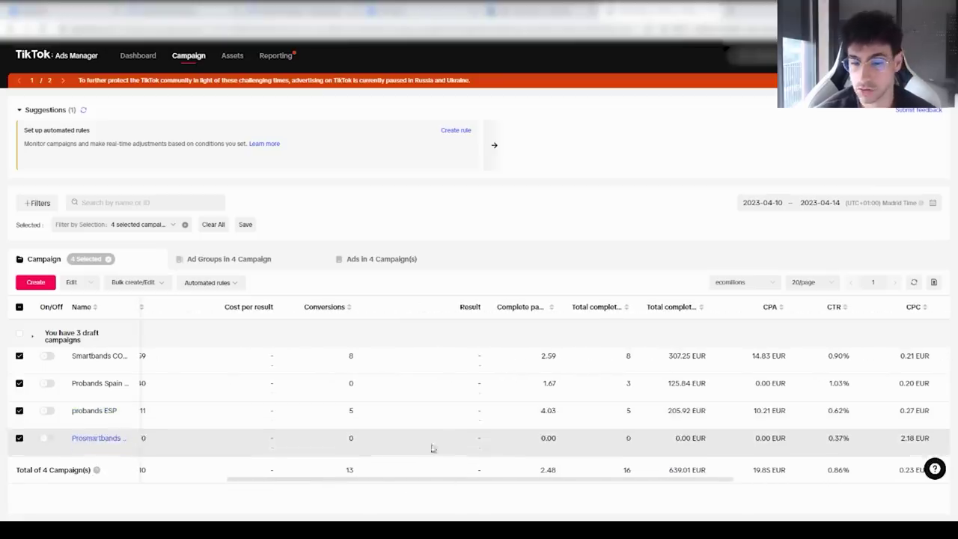
left_click_drag(407, 483, 209, 483)
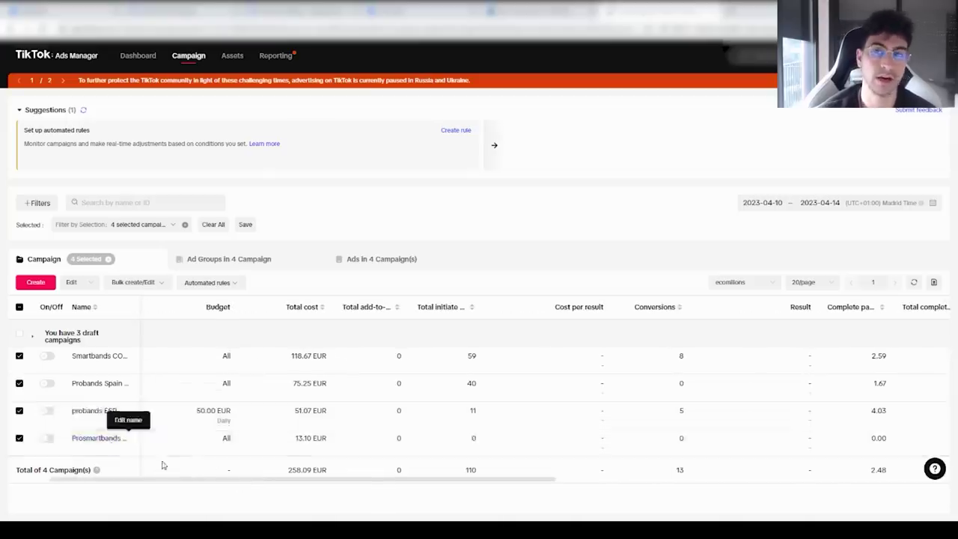
left_click_drag(277, 484, 283, 484)
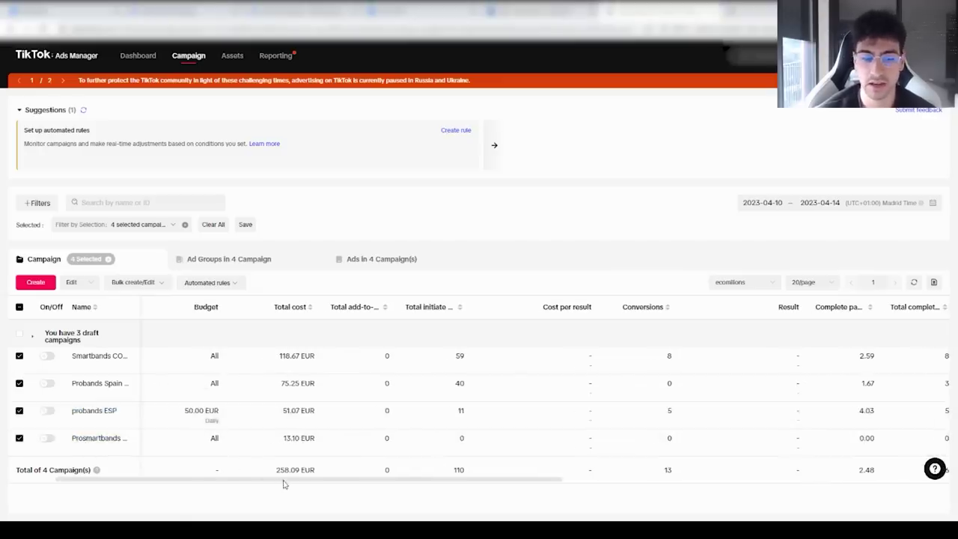
left_click_drag(284, 483, 298, 483)
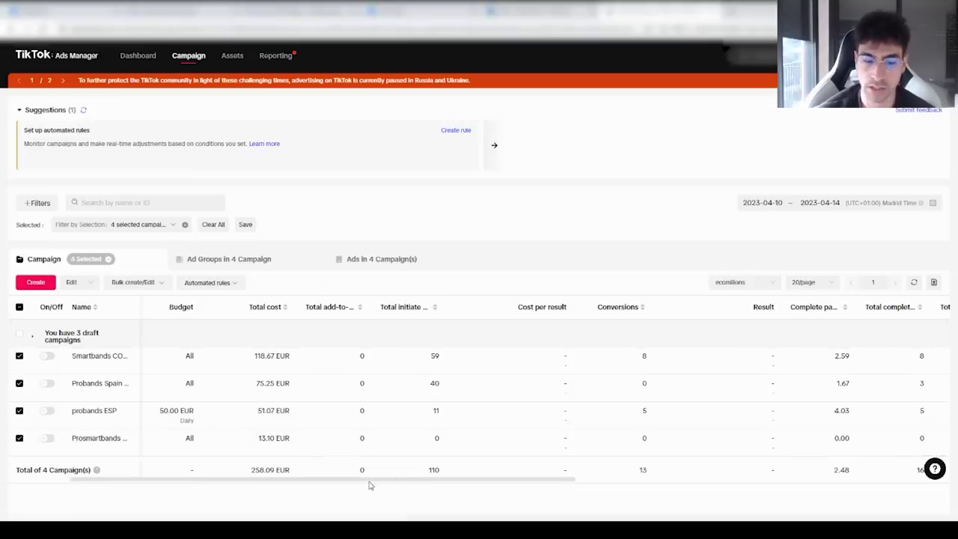
left_click_drag(369, 485, 377, 485)
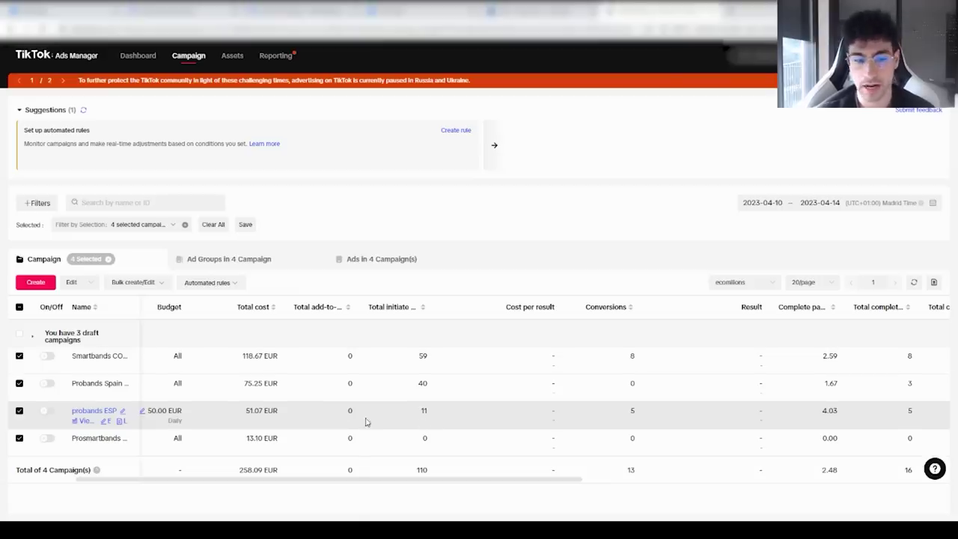
left_click_drag(303, 484, 528, 484)
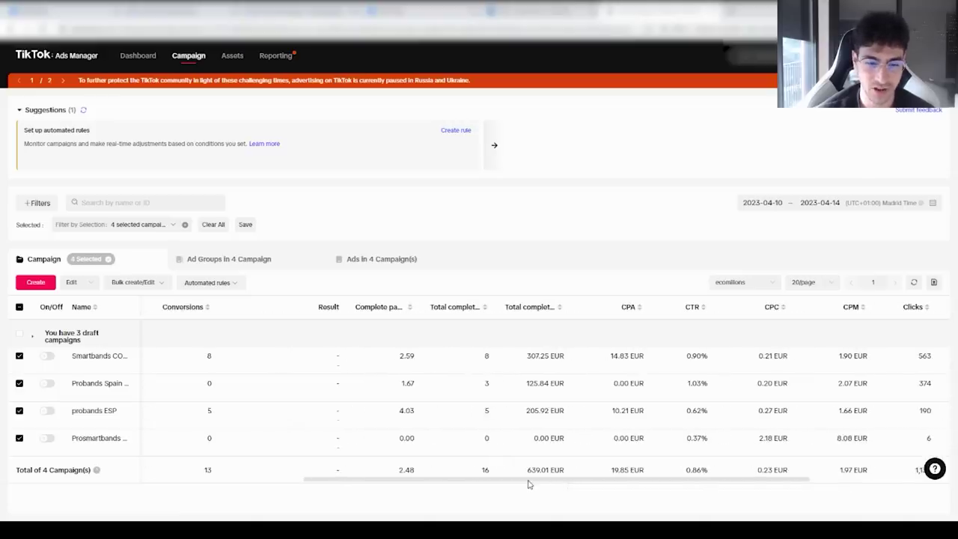
left_click_drag(389, 484, 347, 486)
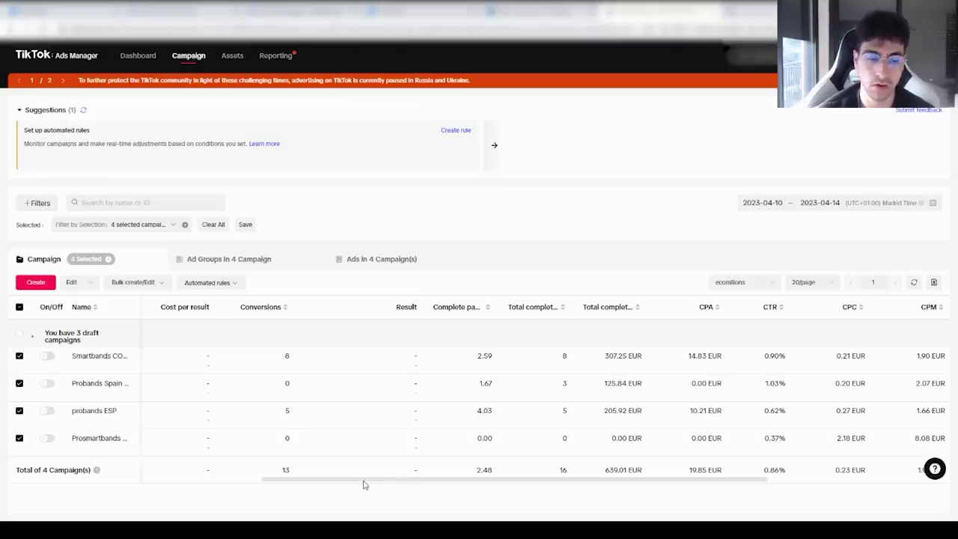
left_click_drag(364, 485, 241, 490)
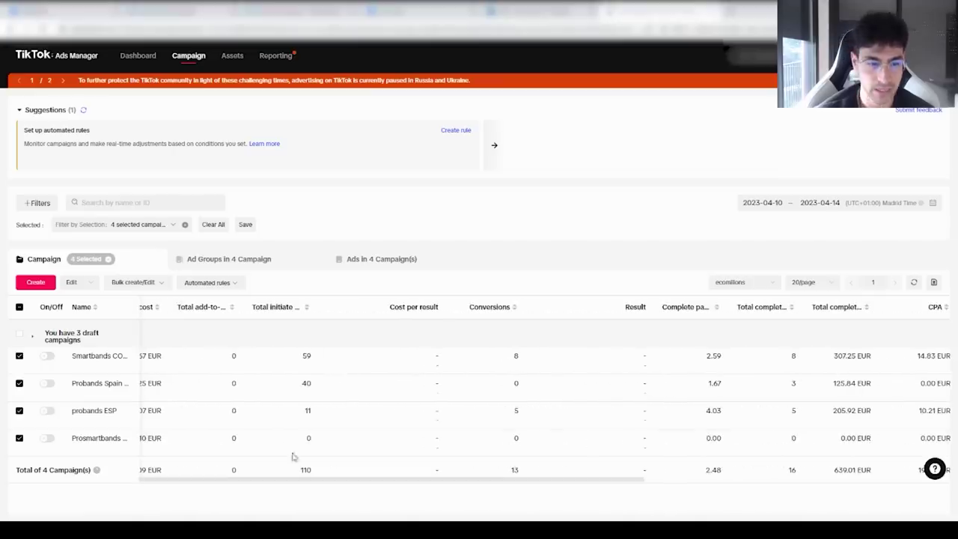
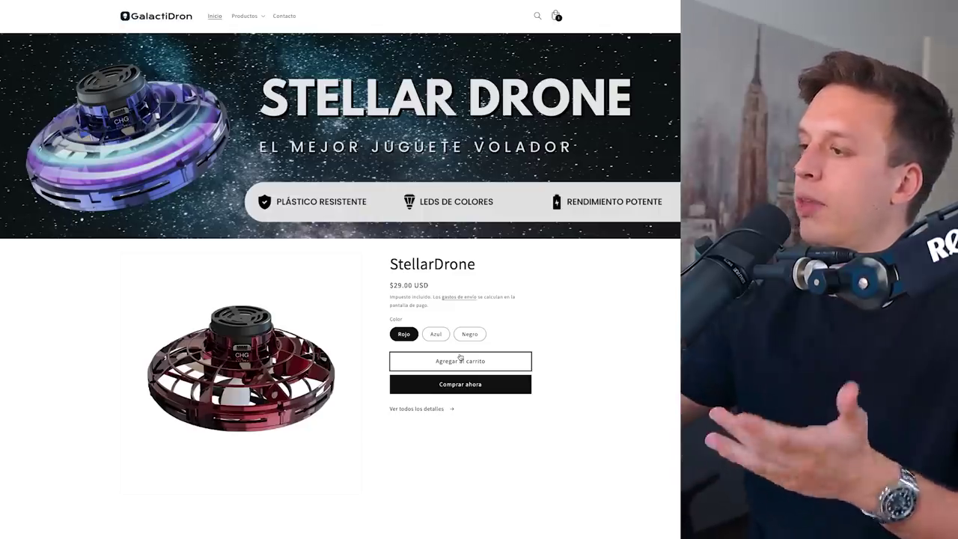
- Try the Azul, Rojo and Negro colour swatches on the StellarDrone
scroll(385, 438, "down", 5)
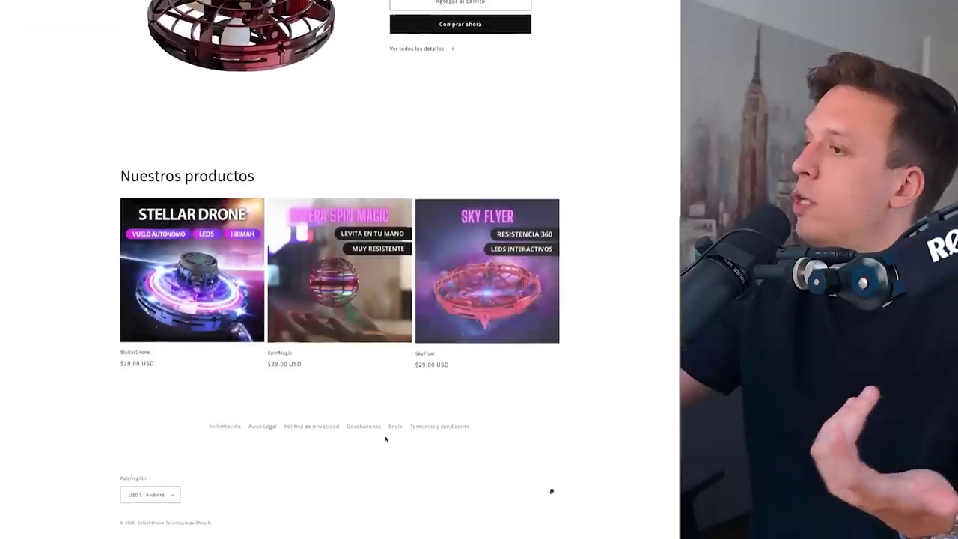
scroll(190, 147, "up", 5)
scroll(377, 259, "down", 3)
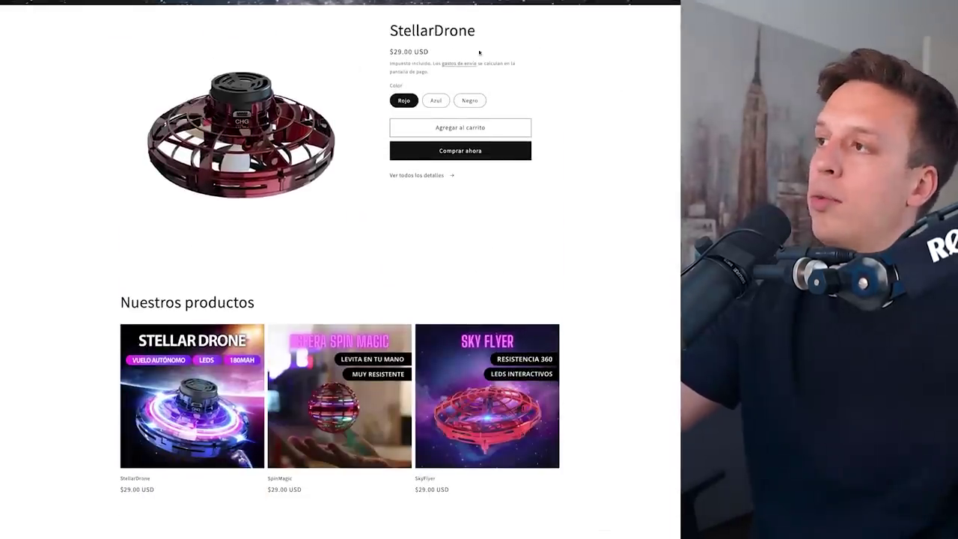
scroll(335, 75, "up", 1)
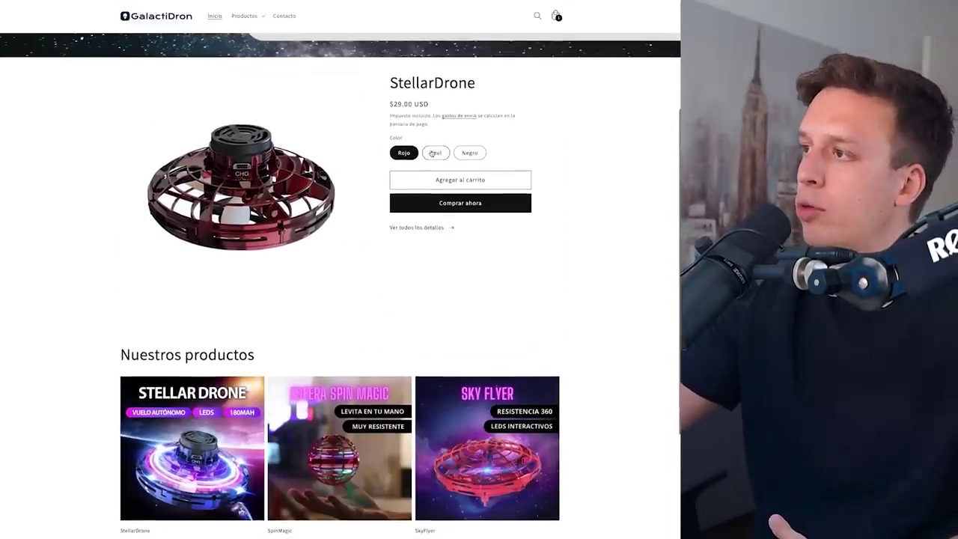
left_click(436, 152)
scroll(447, 158, "down", 1)
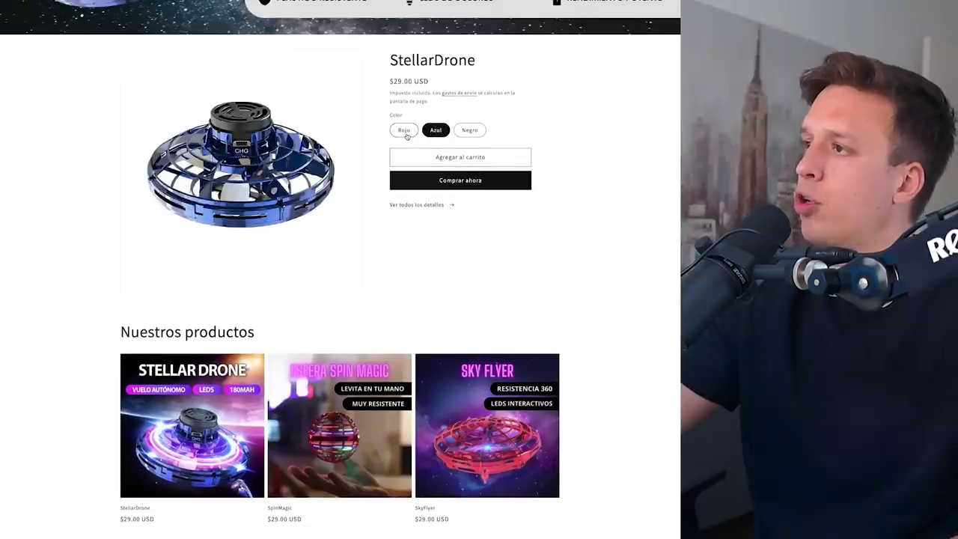
left_click(405, 131)
scroll(419, 119, "down", 1)
left_click(476, 85)
scroll(175, 282, "up", 4)
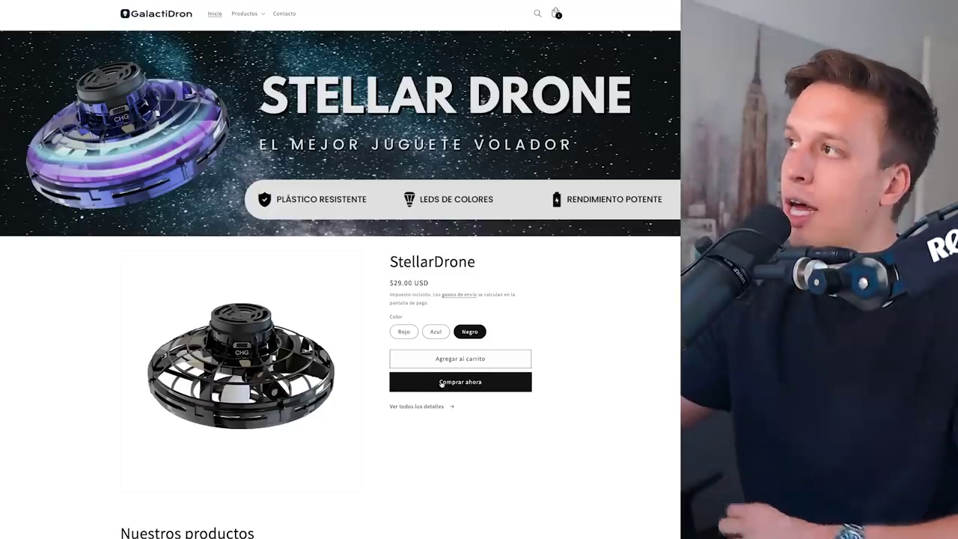
- Remove the StellarDrone from the cart, then pick the Negro version again
left_click(558, 15)
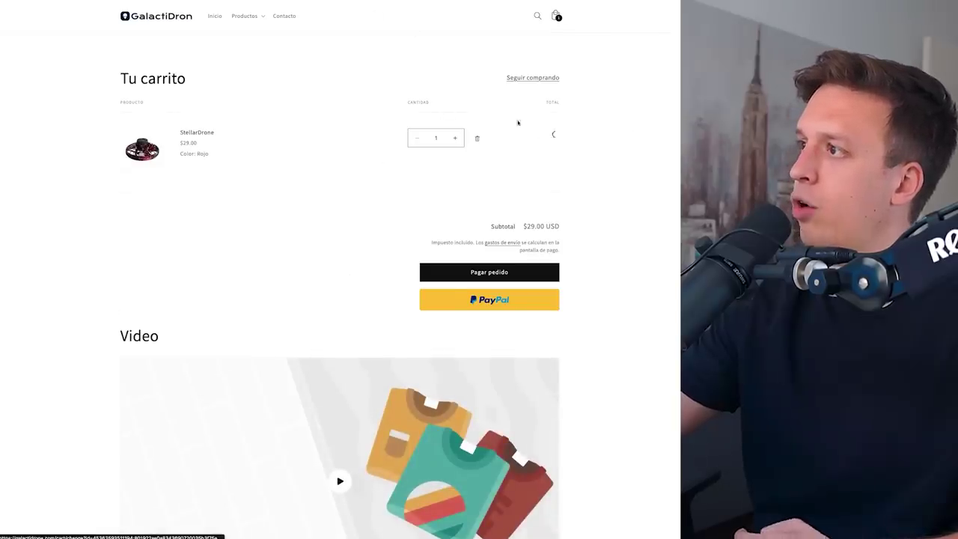
left_click(352, 117)
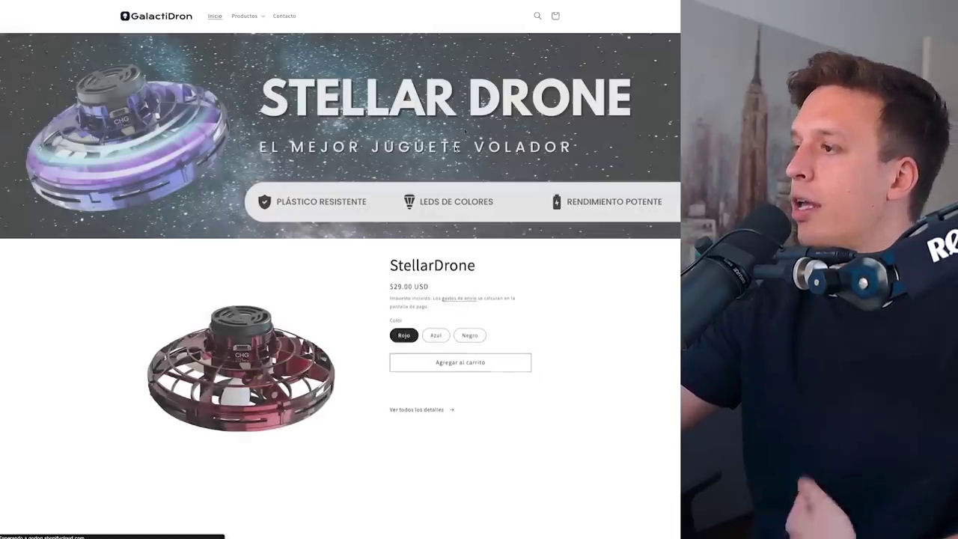
left_click(469, 336)
scroll(470, 340, "down", 2)
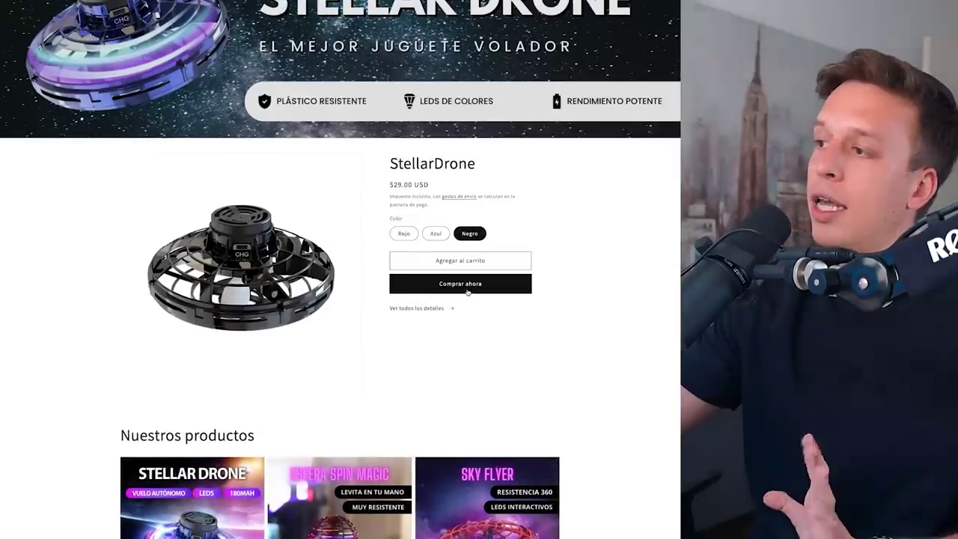
- Buy the black StellarDrone with the autofilled address and free shipping, paying with PayPal
left_click(468, 286)
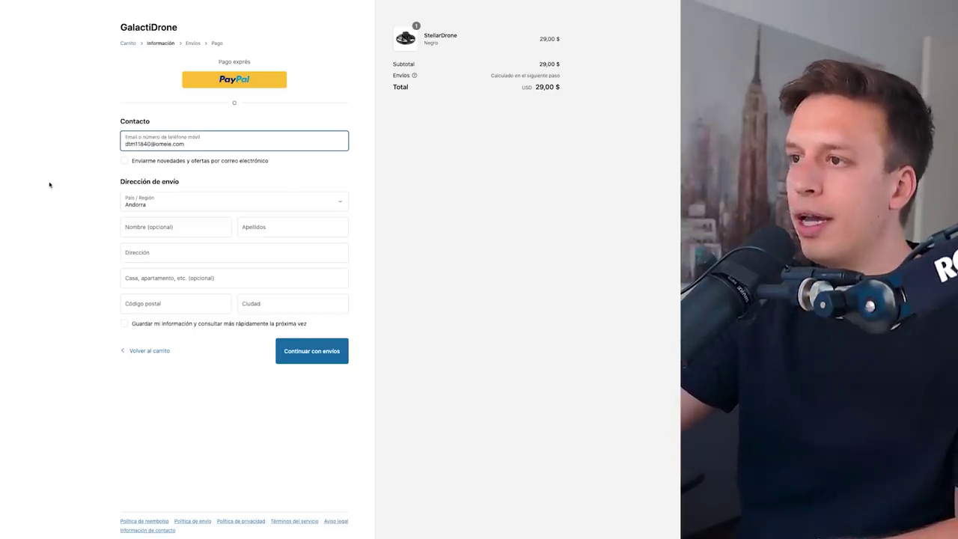
left_click(323, 216)
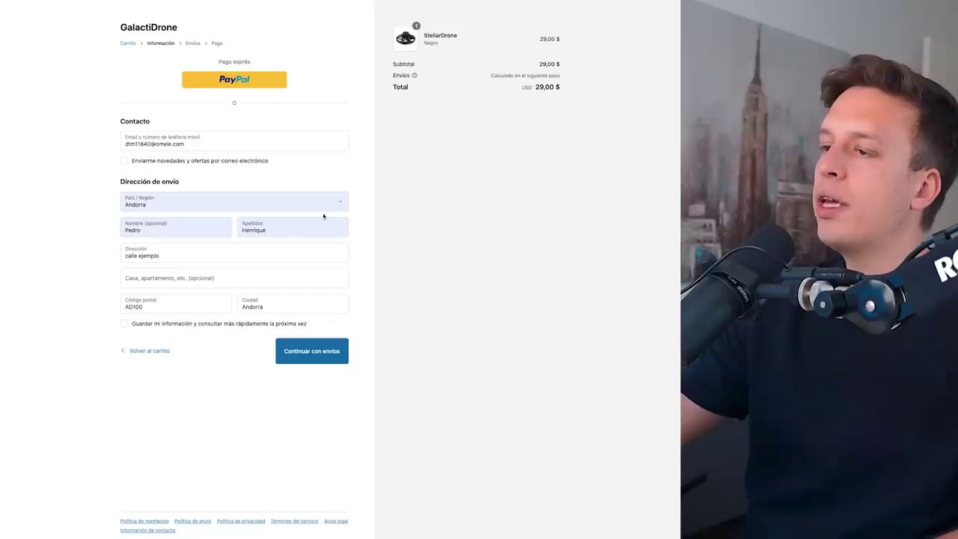
left_click(286, 358)
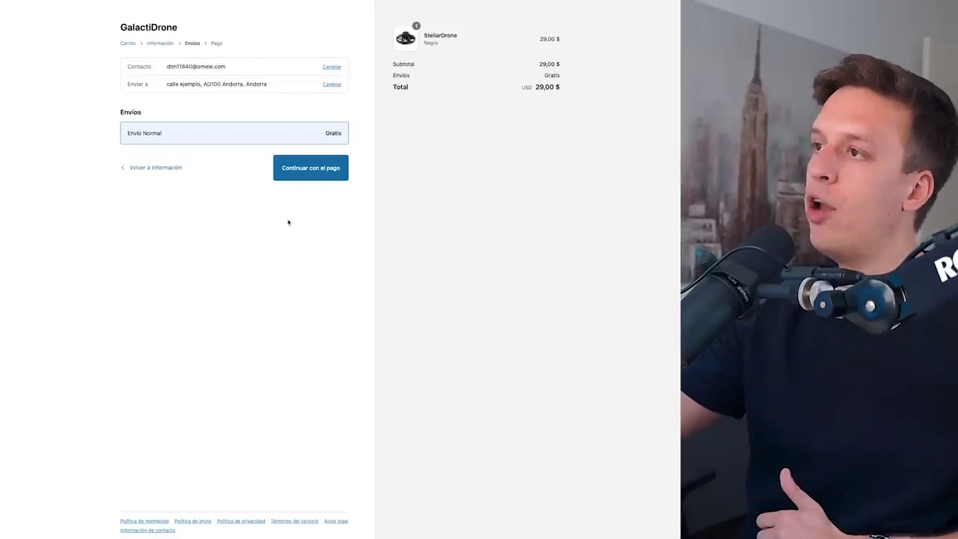
left_click(300, 172)
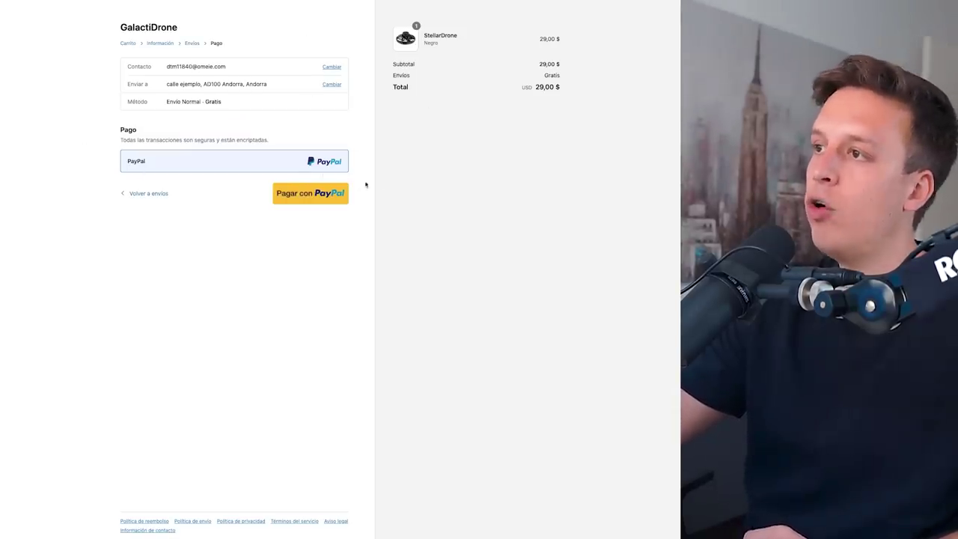
left_click(304, 197)
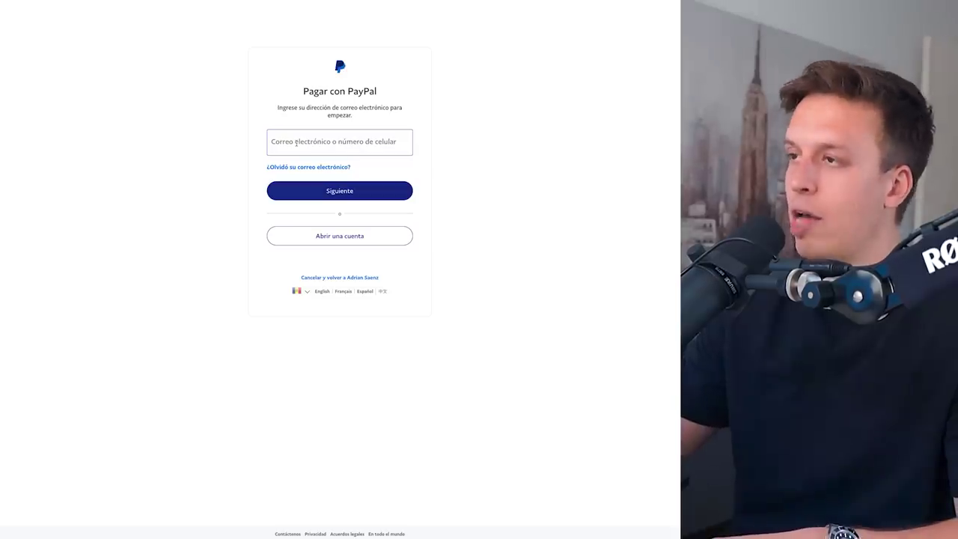
- Enter the buyer's e-mail in PayPal and reach the 29,00 USD guest card form
left_click(296, 142)
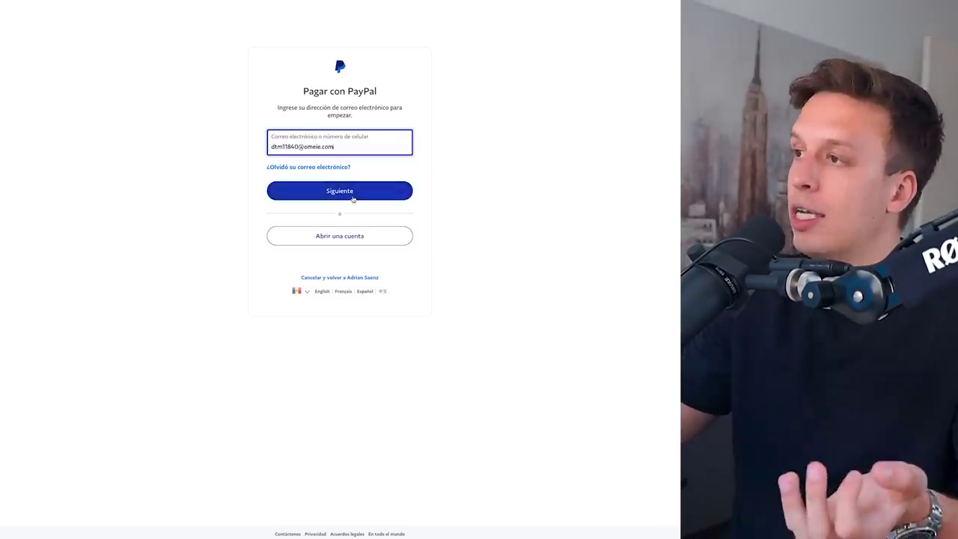
left_click(352, 196)
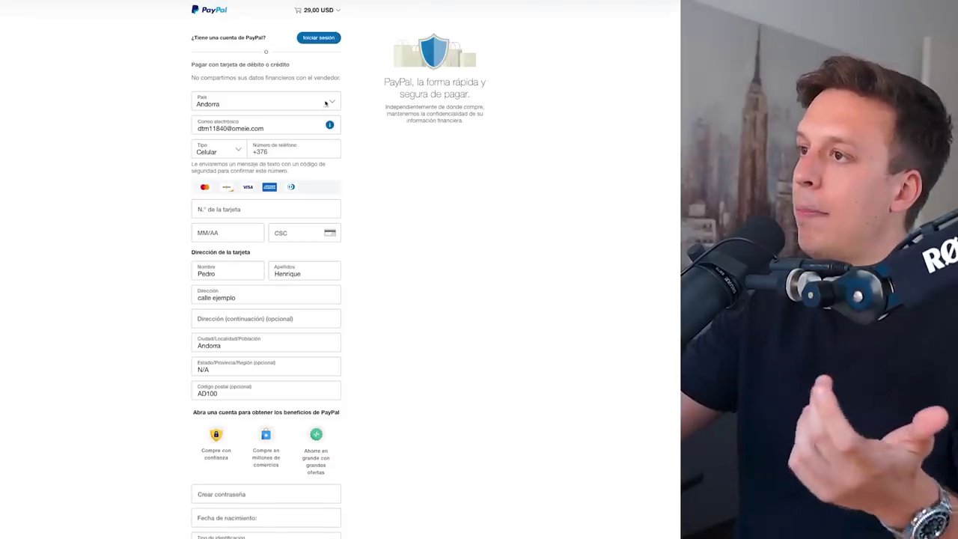
scroll(334, 177, "down", 3)
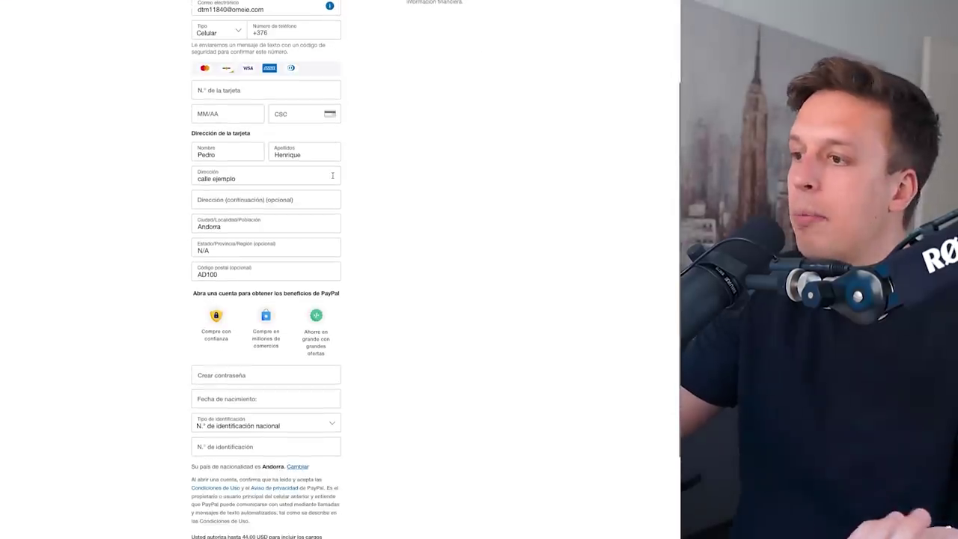
scroll(332, 175, "up", 2)
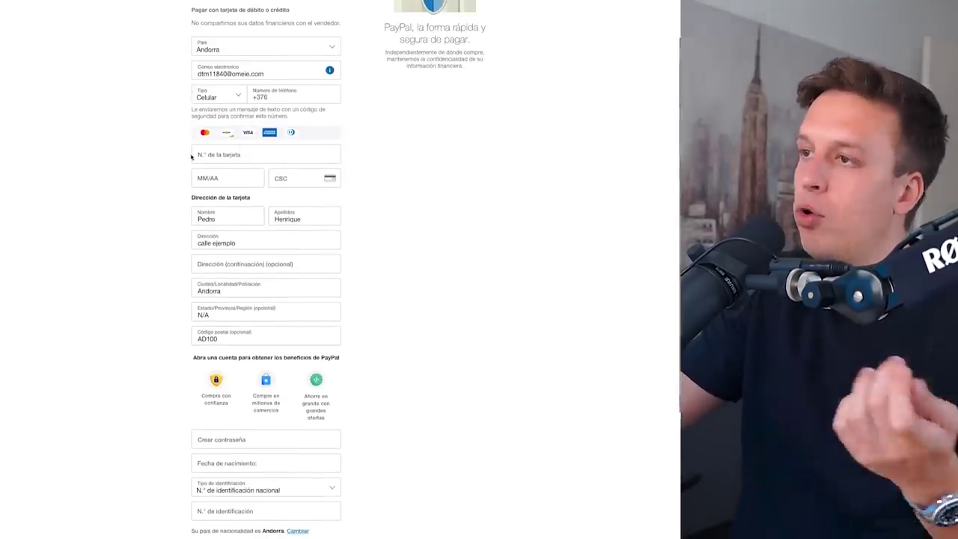
scroll(195, 157, "up", 2)
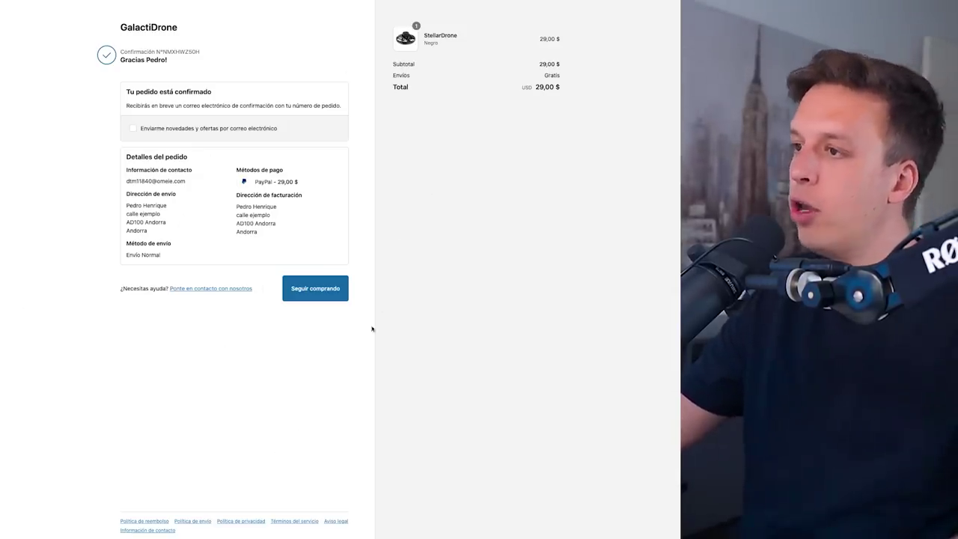
- Reload the order #1001 page, zoom the map in on Andorra, and select the billing street
right_click(310, 298)
left_click(321, 297)
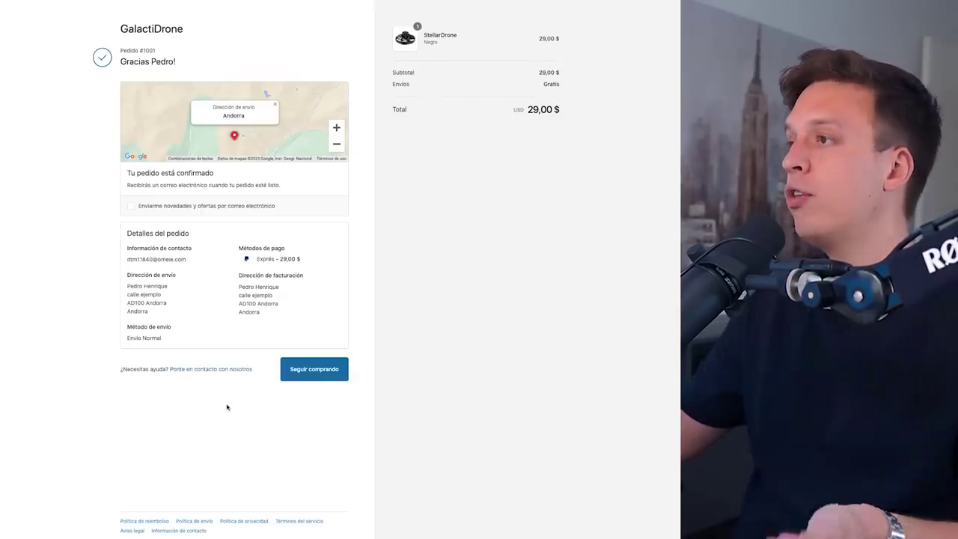
left_click(338, 145)
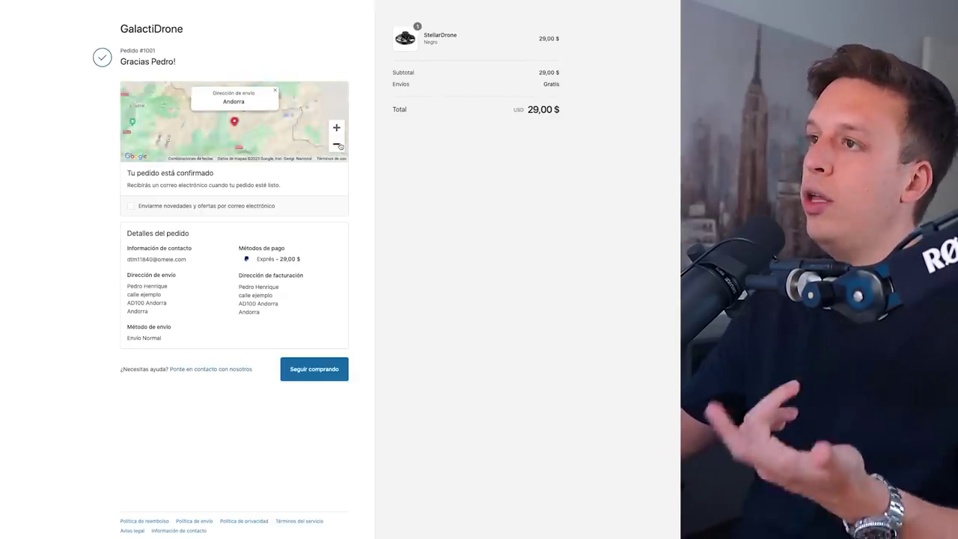
left_click(337, 128)
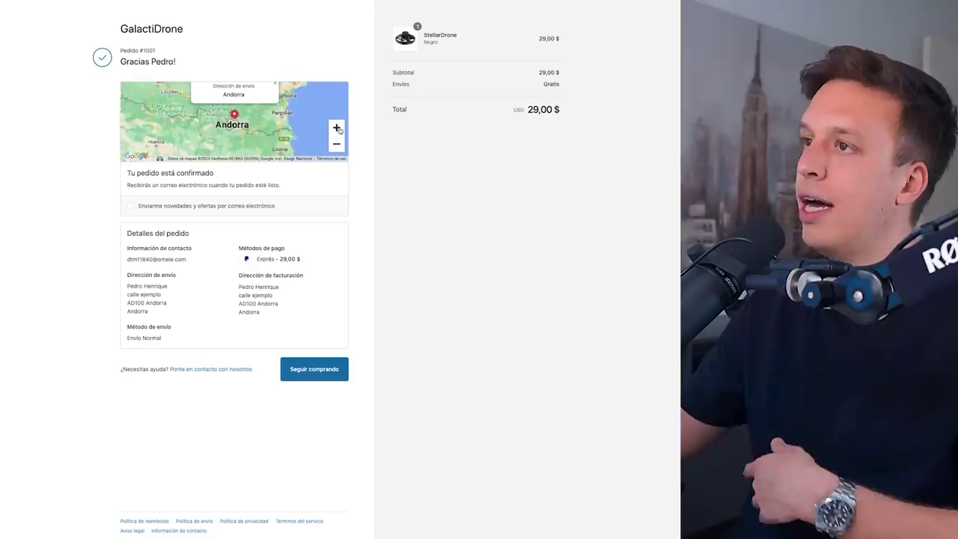
left_click(337, 129)
left_click(337, 129)
left_click(337, 129)
left_click(337, 129)
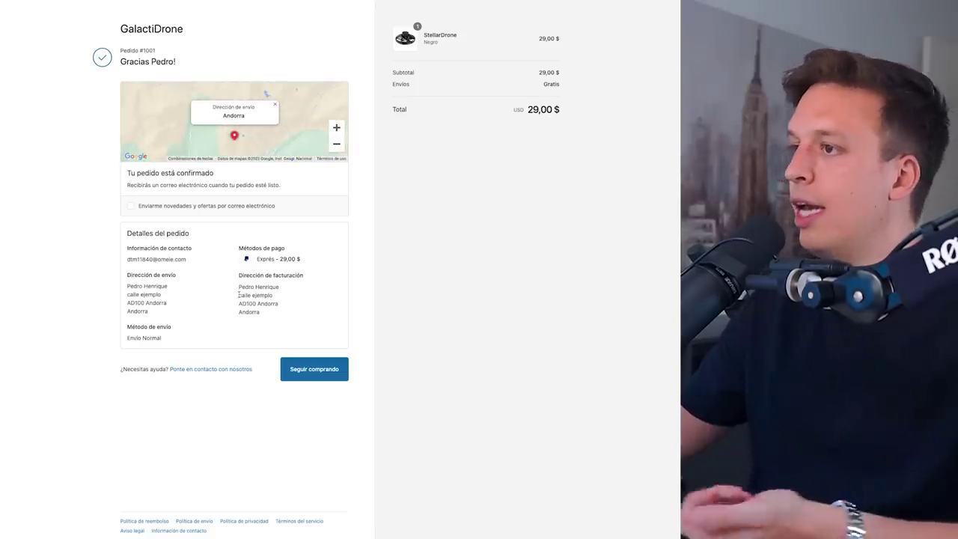
left_click_drag(239, 294, 282, 298)
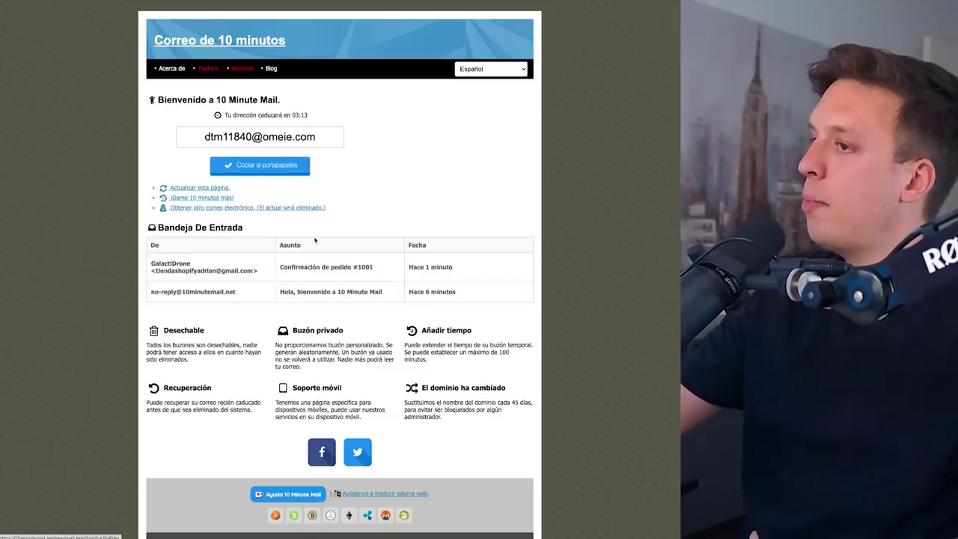
- Open the 'Confirmación de pedido #1001' e-mail and scroll through its StellarDrone Negro summary
left_click(187, 270)
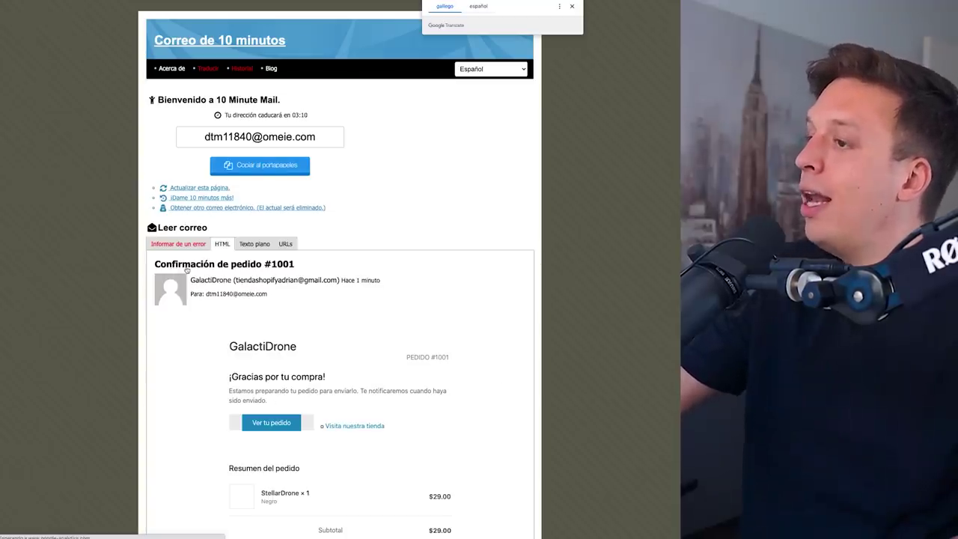
scroll(250, 278, "down", 5)
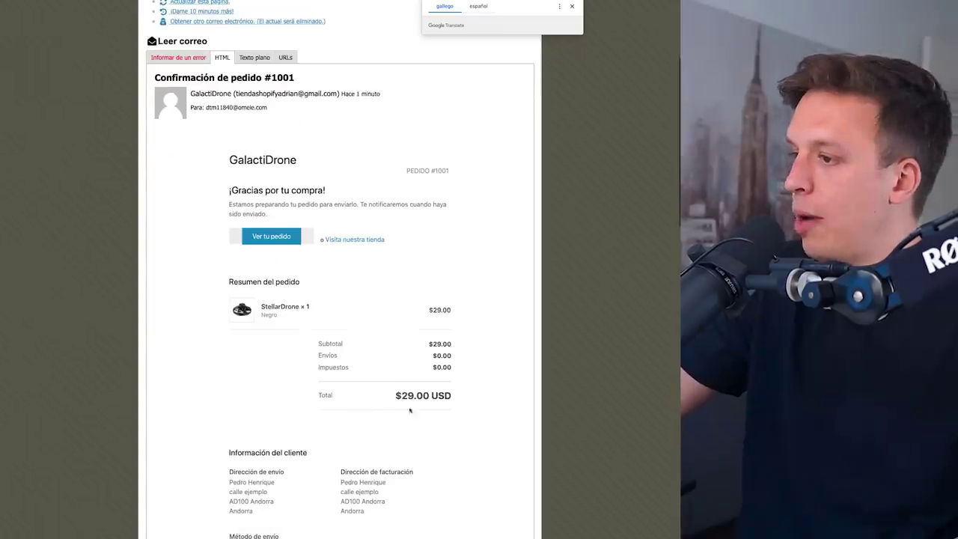
scroll(397, 408, "down", 1)
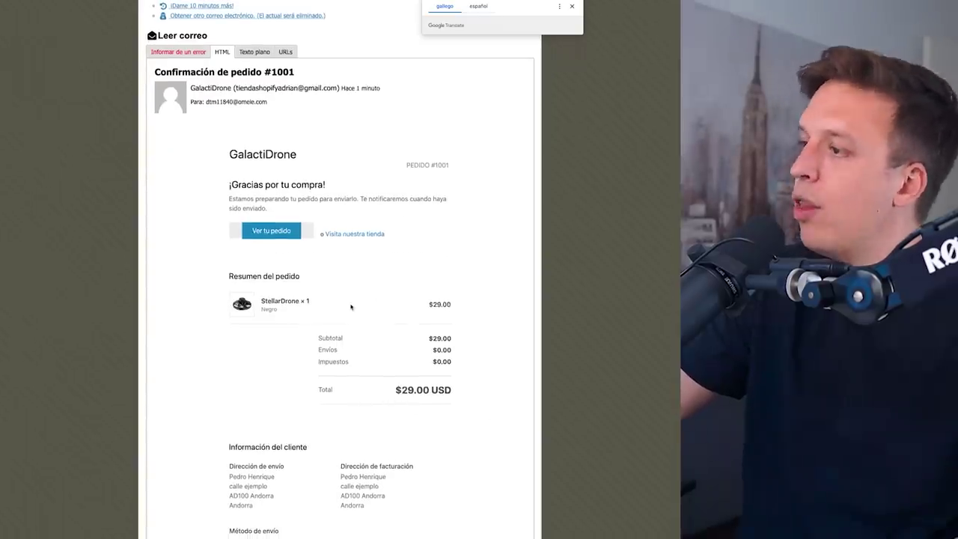
scroll(351, 307, "down", 5)
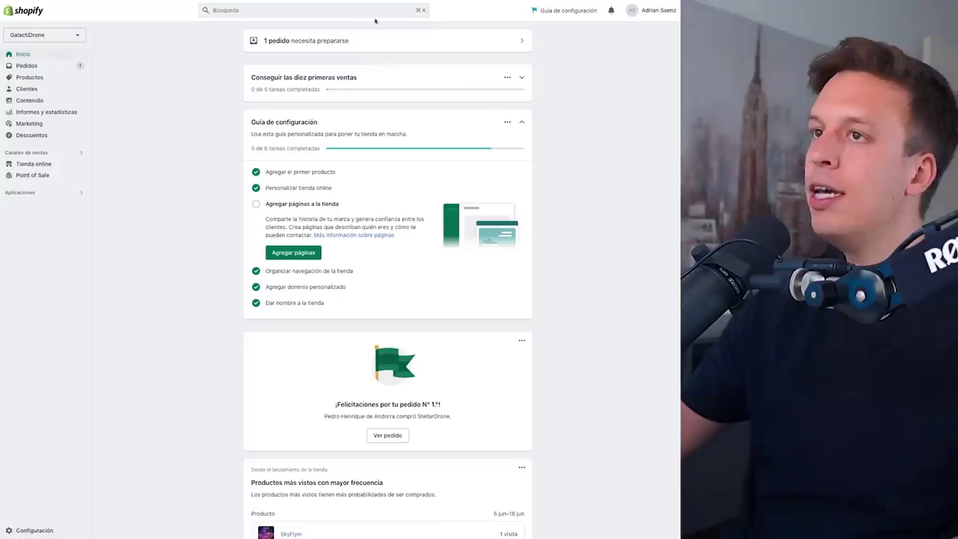
- Open order #1001 from the Pedidos list and review its details
left_click(17, 68)
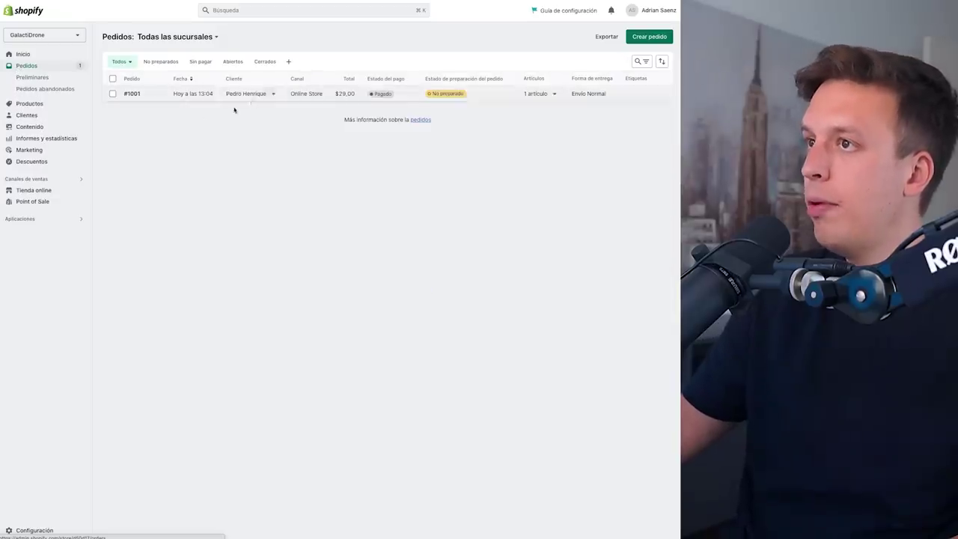
left_click(159, 99)
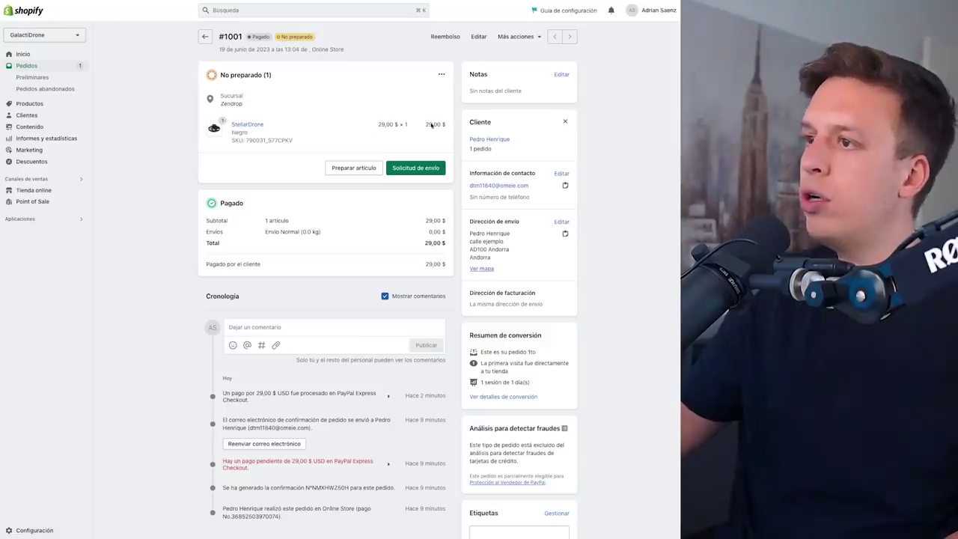
scroll(502, 210, "down", 1)
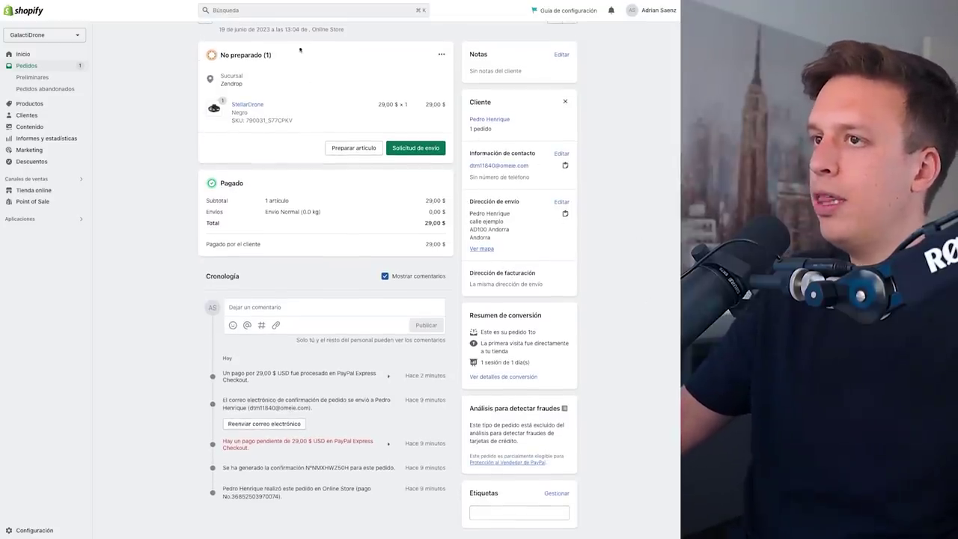
- Visit Informes y estadísticas, then launch the Zendrop - Dropshipping & POD app
left_click(23, 138)
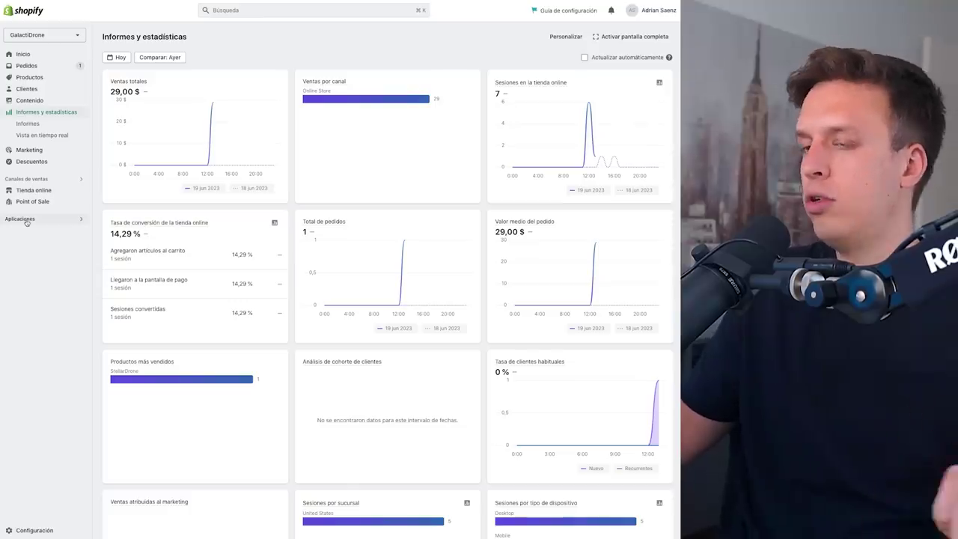
key("super+k")
key("Escape")
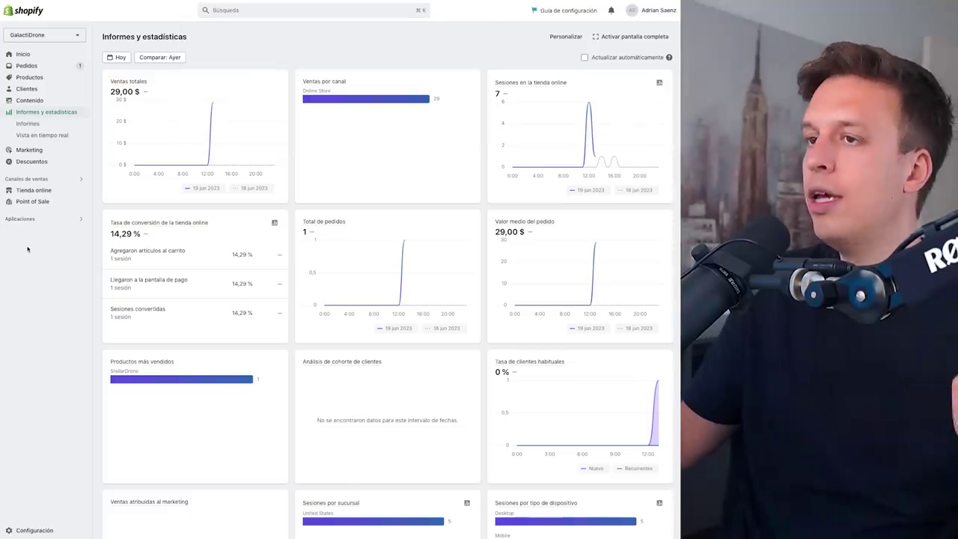
left_click(27, 221)
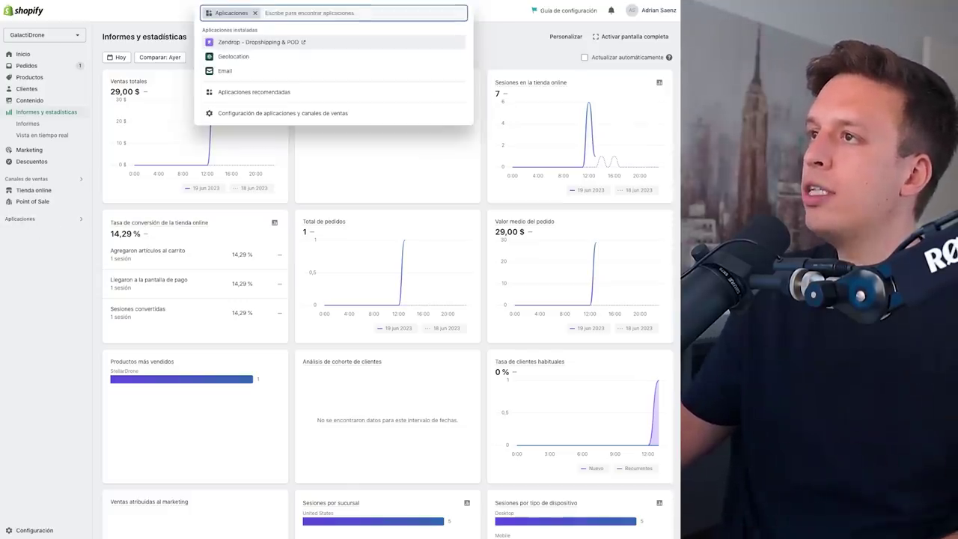
left_click(223, 43)
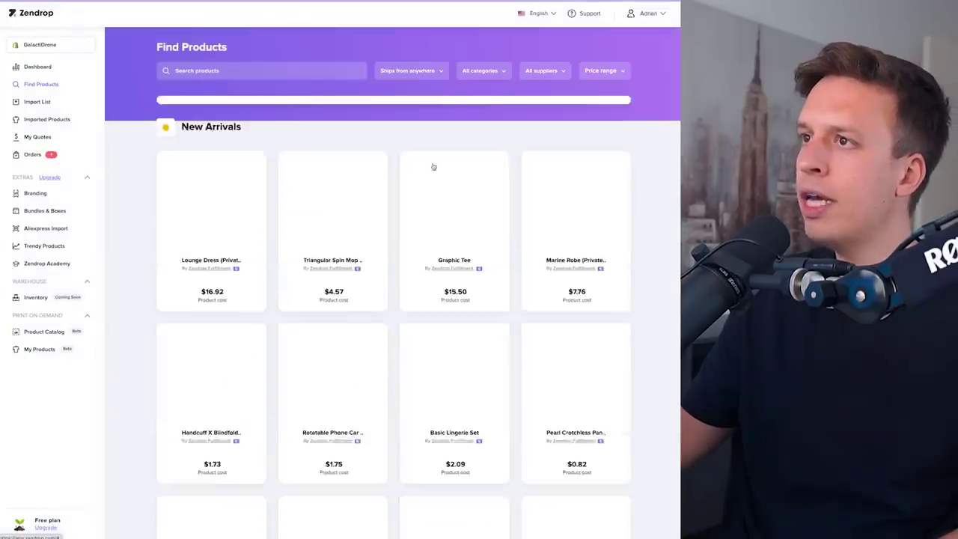
- Open the Zendrop dashboard, dismiss the bonus offer, and go to the Orders list
left_click(37, 67)
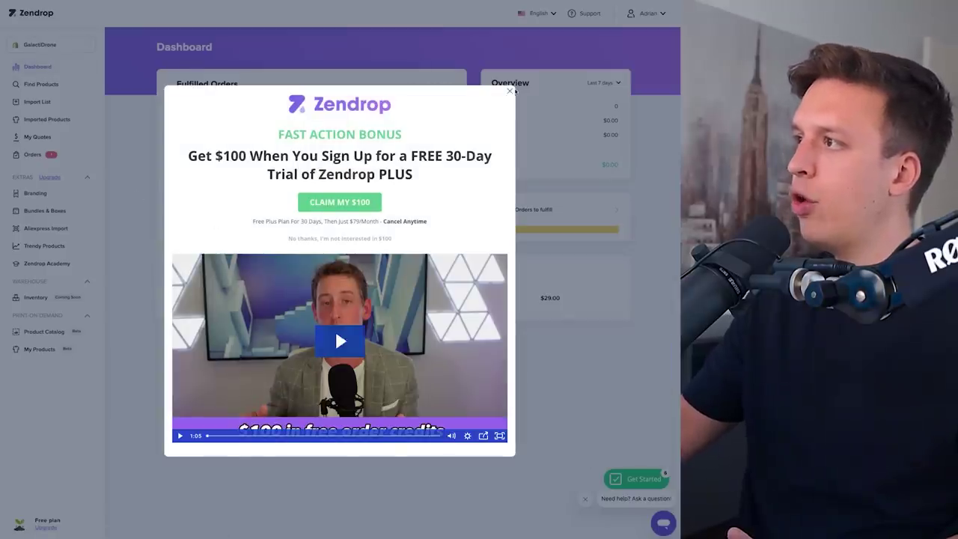
left_click(507, 93)
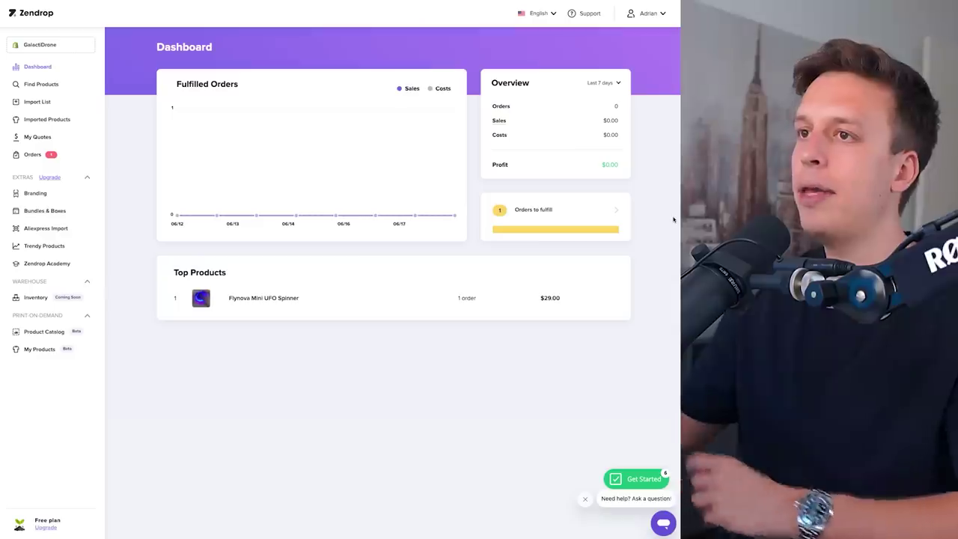
left_click(33, 155)
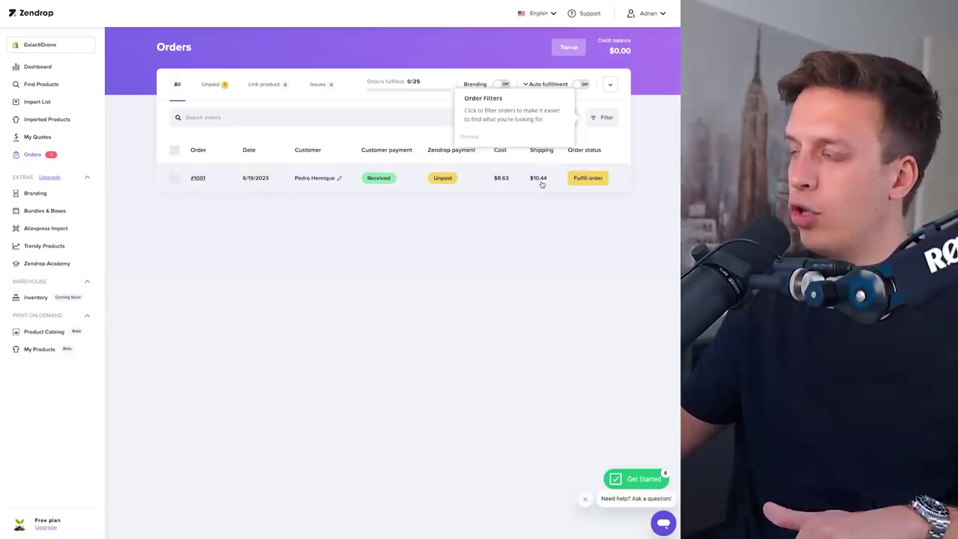
- Check order #1001's fulfilment cost summary totalling $19.07, then close it
left_click(587, 178)
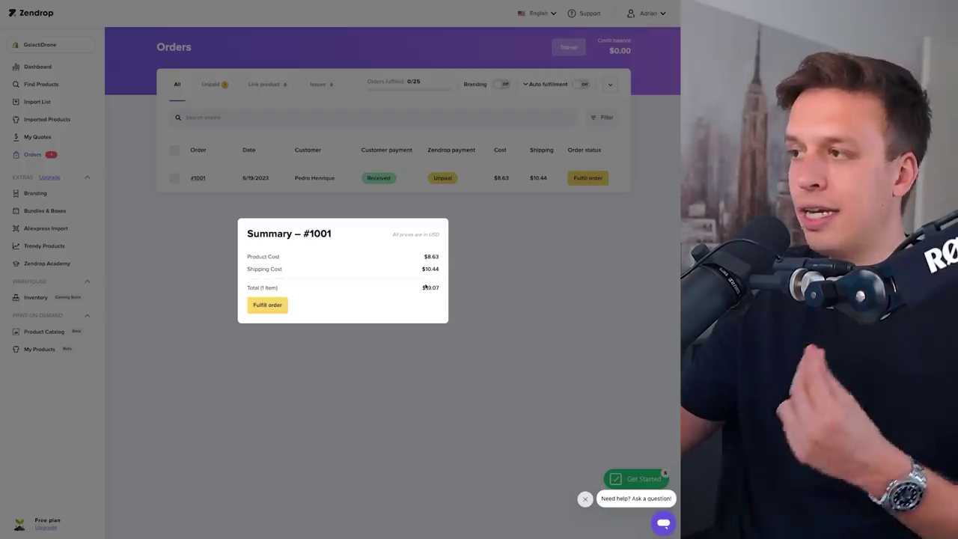
left_click_drag(419, 287, 447, 289)
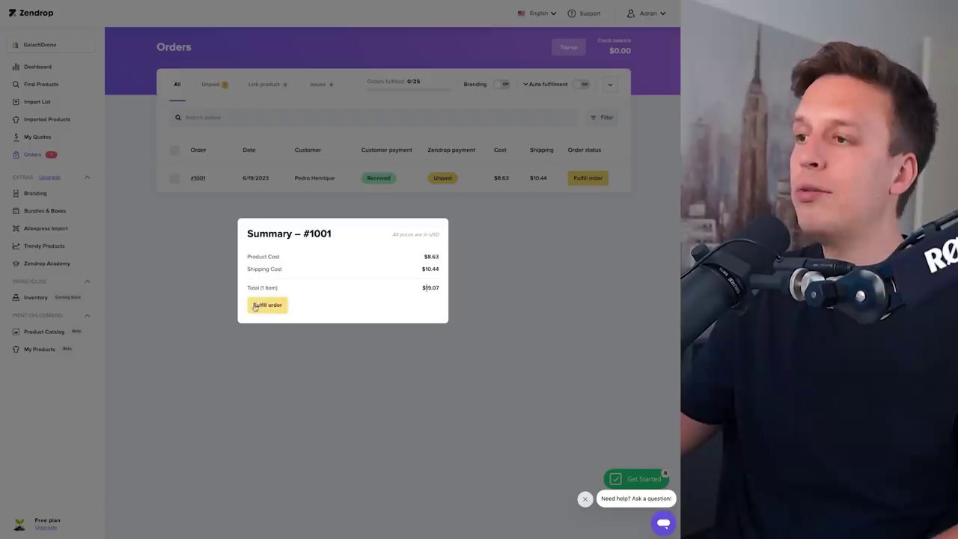
left_click(613, 293)
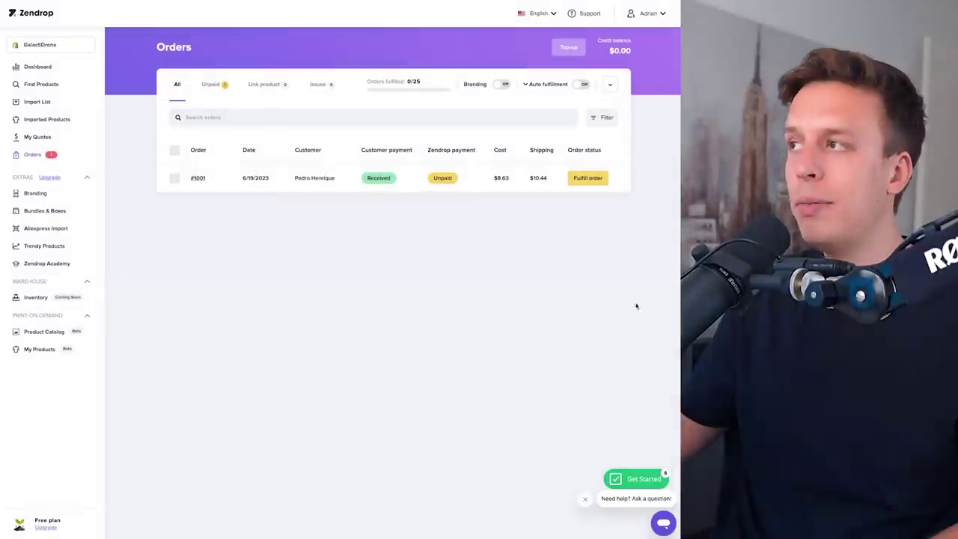
left_click(583, 85)
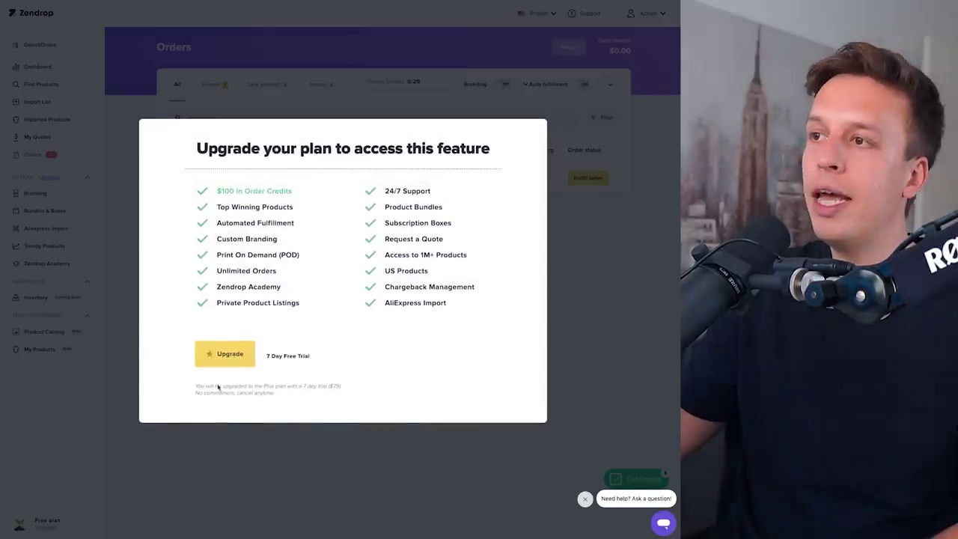
mouse_move(384, 191)
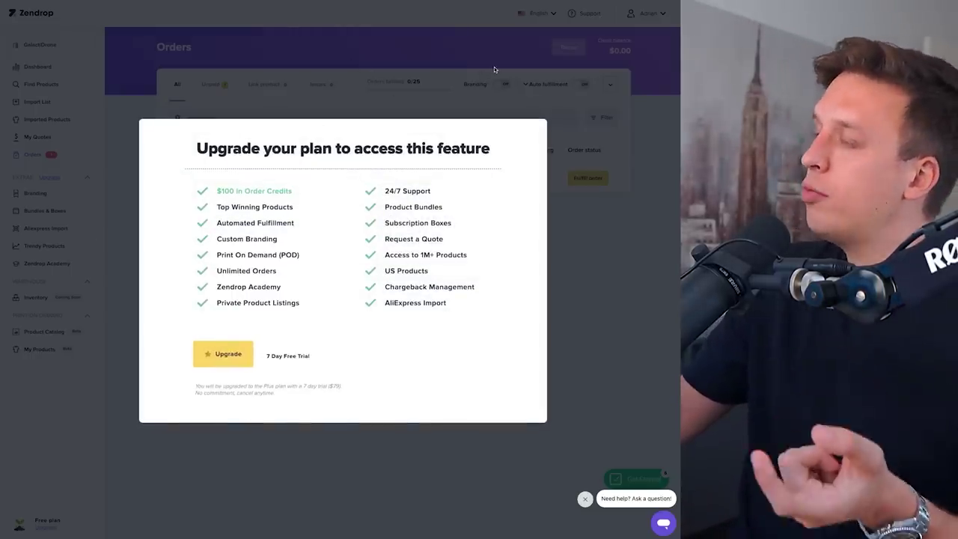
left_click(494, 66)
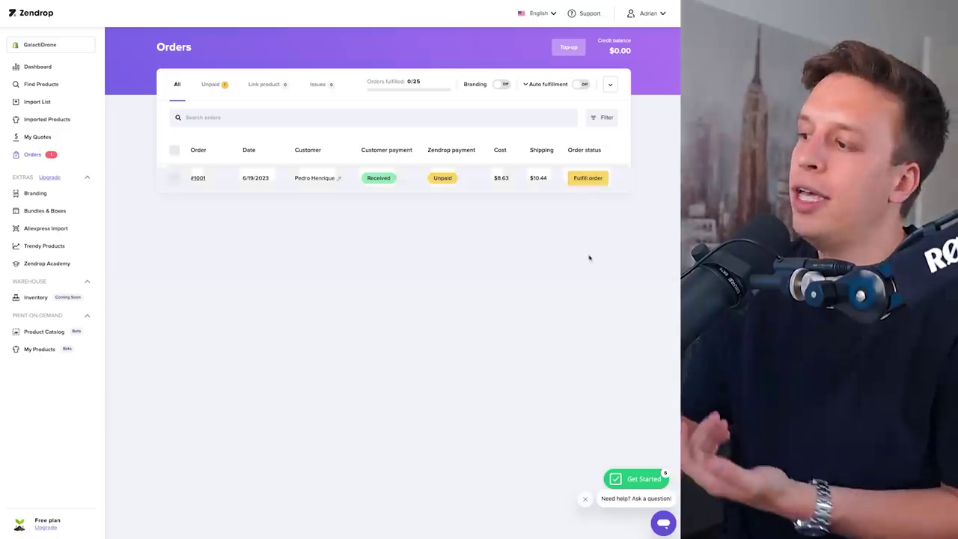
- Fulfil and pay for order #1001 in Zendrop, dismissing the chat prompt and success message
left_click(586, 499)
left_click(587, 179)
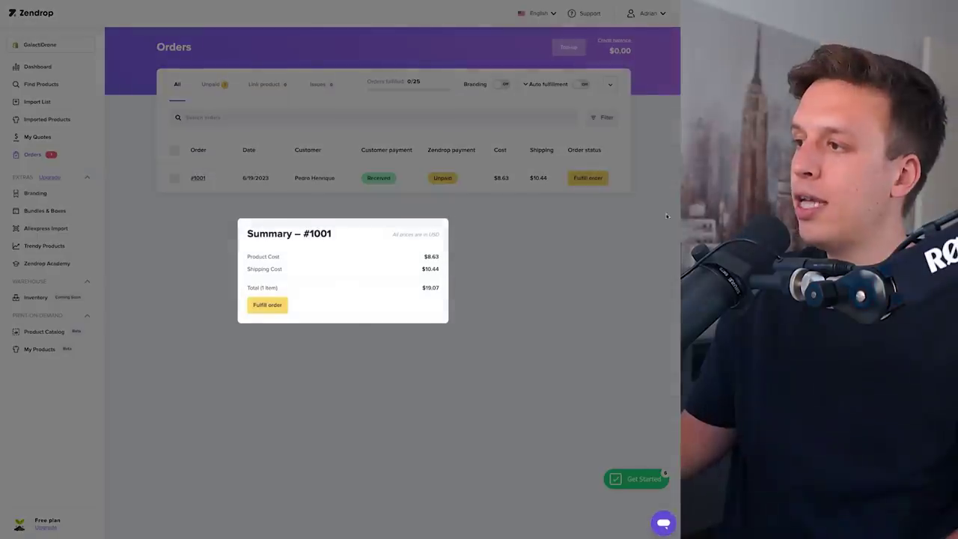
left_click(258, 306)
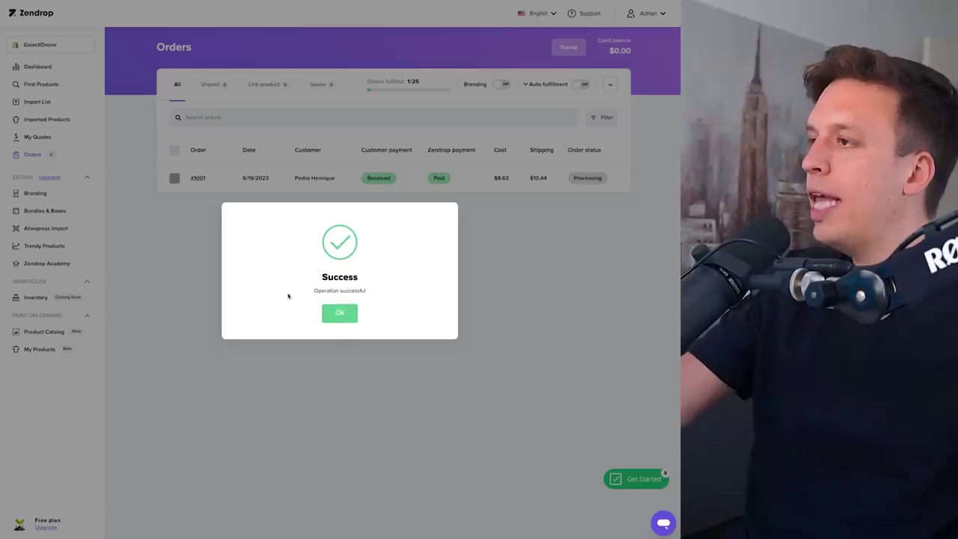
left_click(339, 314)
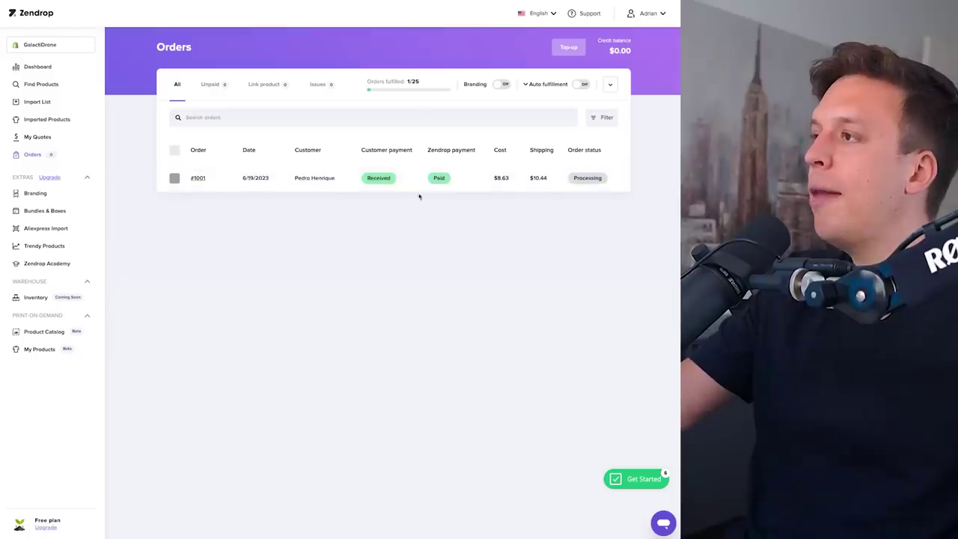
- Expand order #1001 to see its item, then return to the Dashboard
mouse_move(588, 178)
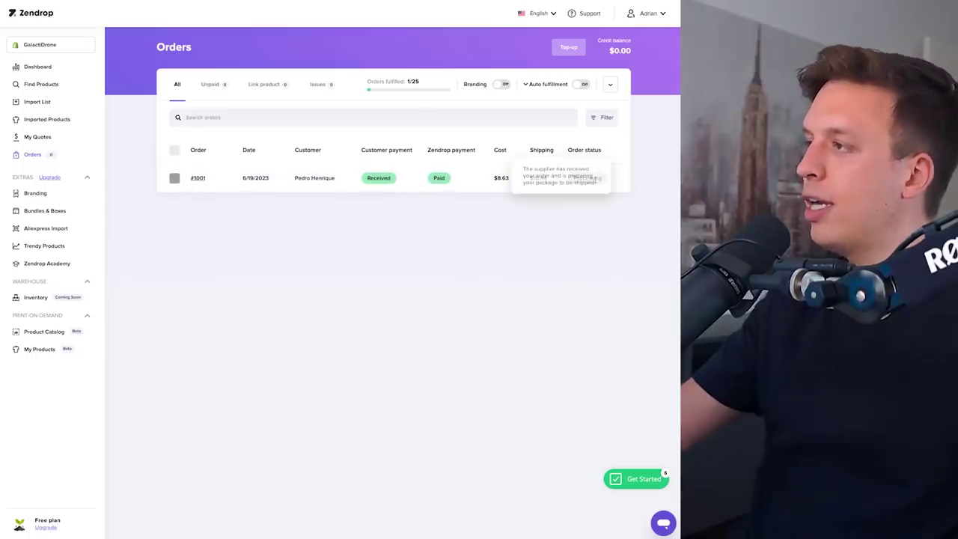
left_click(491, 183)
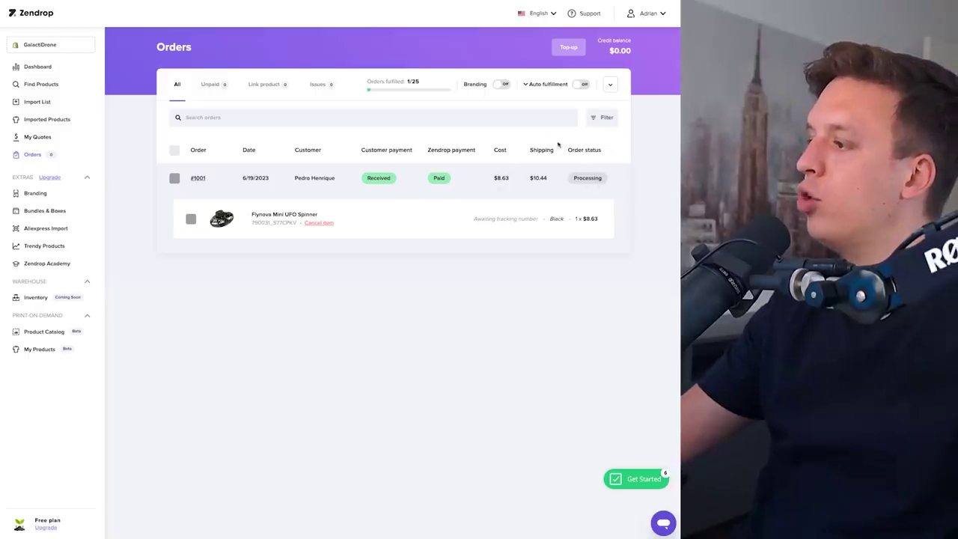
left_click(38, 66)
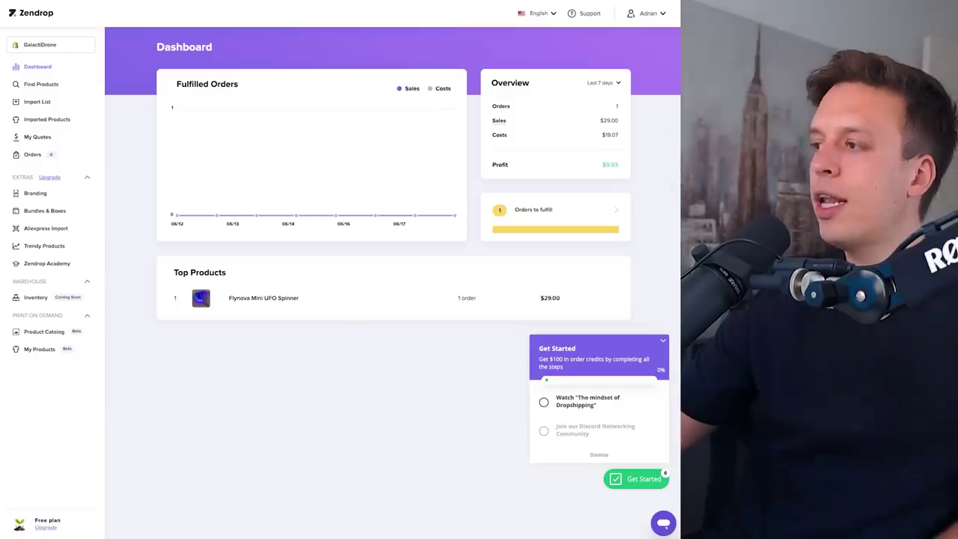
- Close the Get Started checklist and highlight the $19.07 costs and $9.93 profit figures
left_click(664, 342)
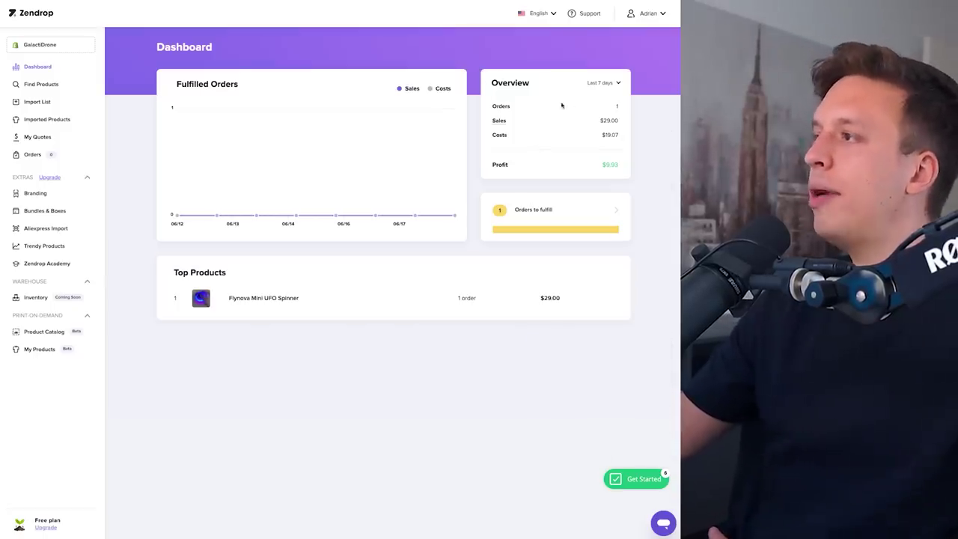
left_click_drag(600, 124, 640, 137)
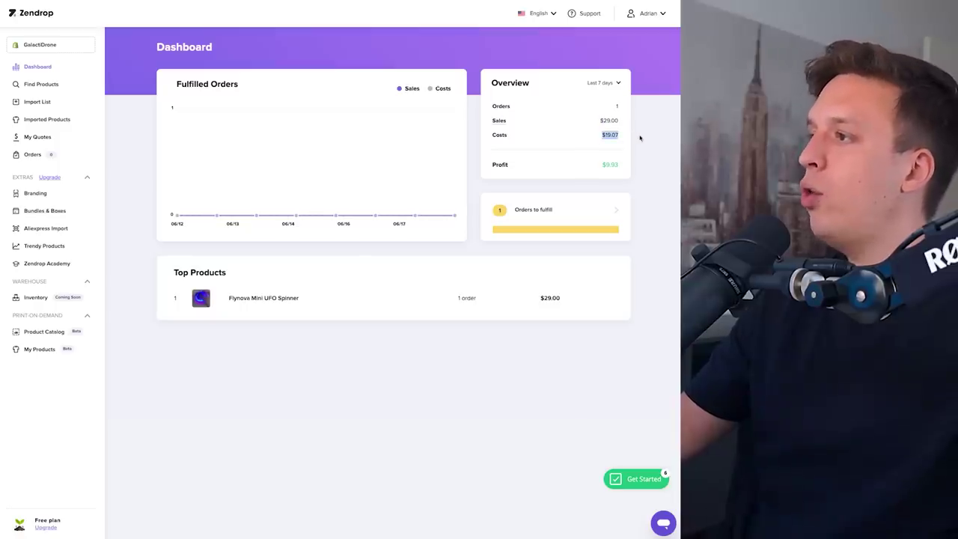
left_click_drag(598, 164, 626, 166)
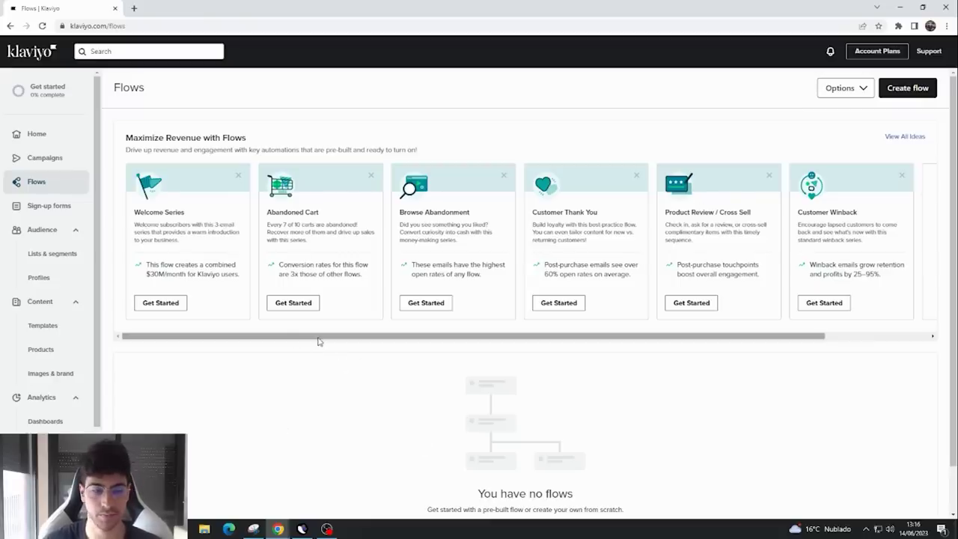
left_click_drag(375, 342, 310, 339)
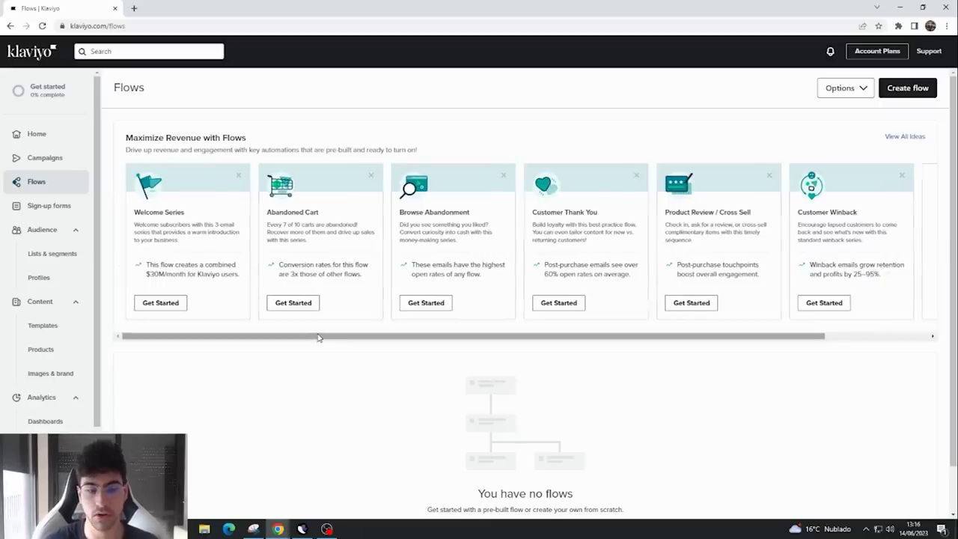
left_click_drag(390, 342, 267, 344)
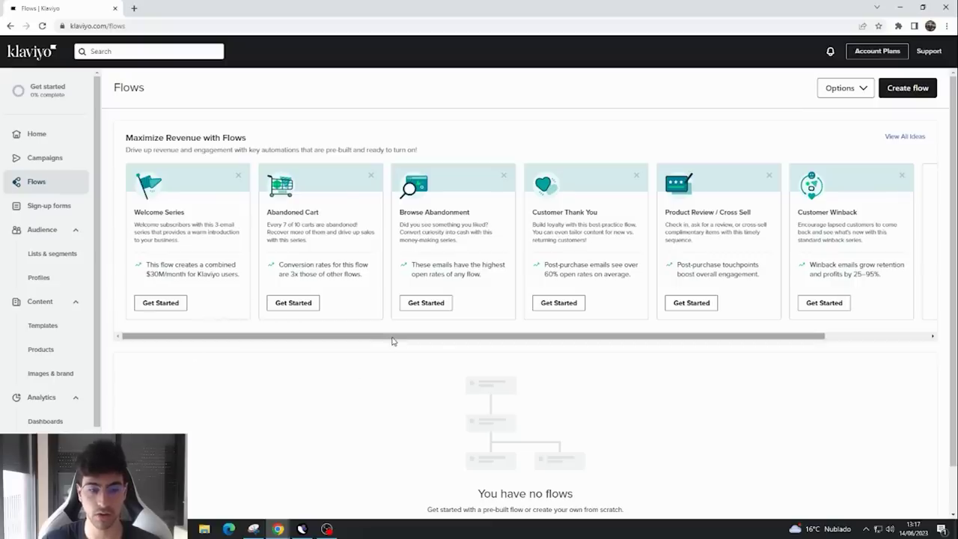
left_click_drag(391, 337, 240, 350)
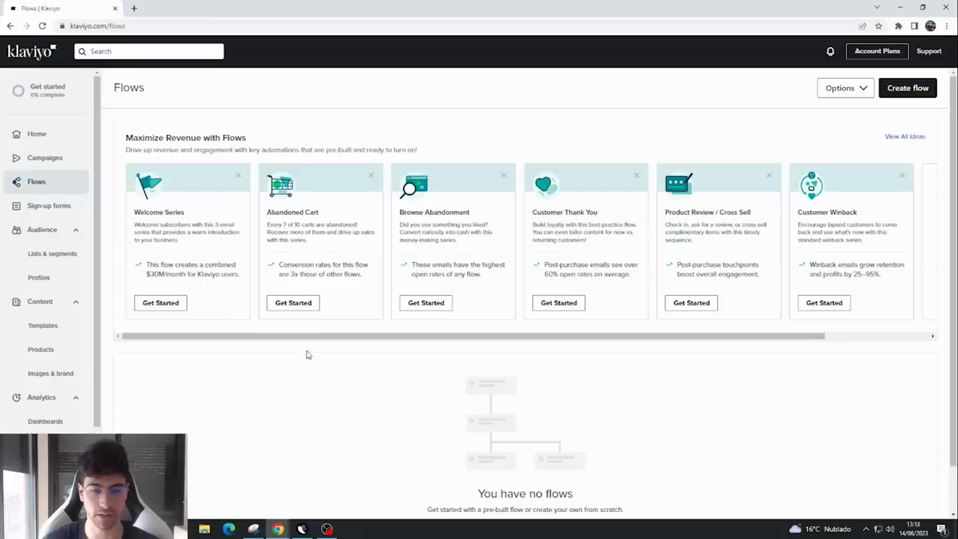
- Check the empty Campaigns list view in Klaviyo, then go to the Flows page
left_click(30, 133)
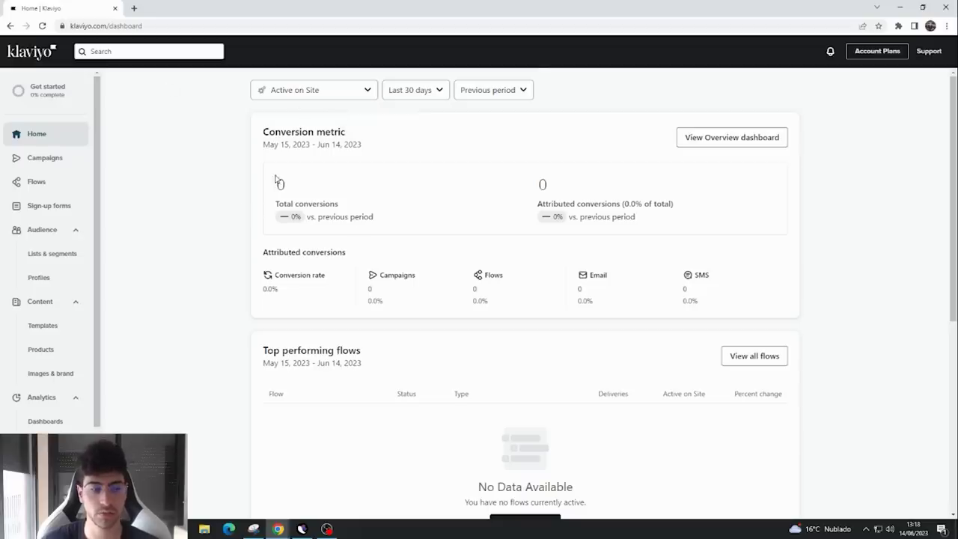
left_click(60, 158)
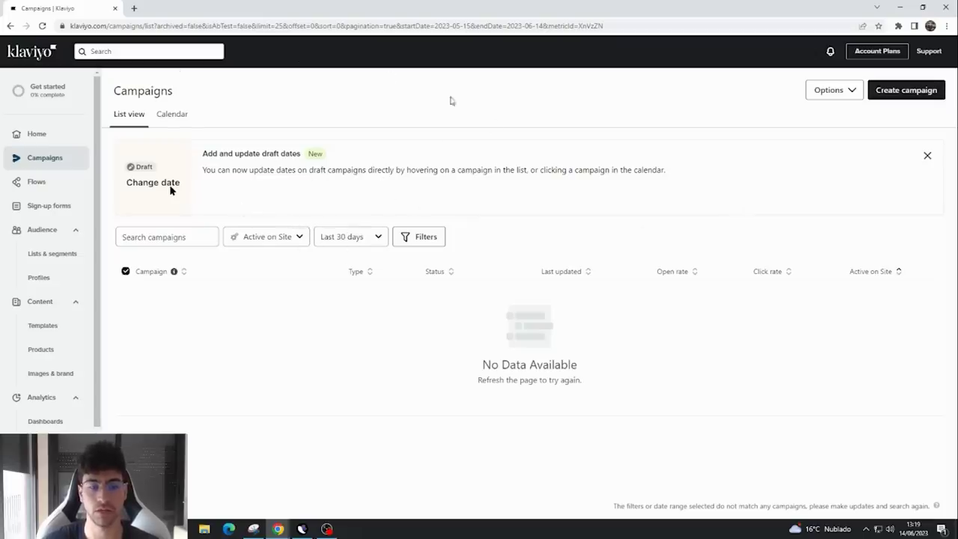
left_click(125, 118)
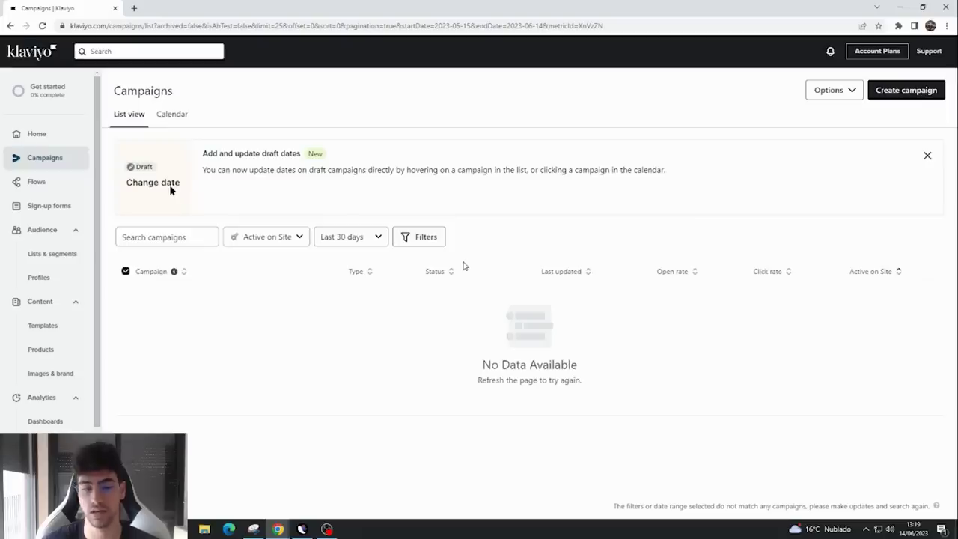
left_click(50, 183)
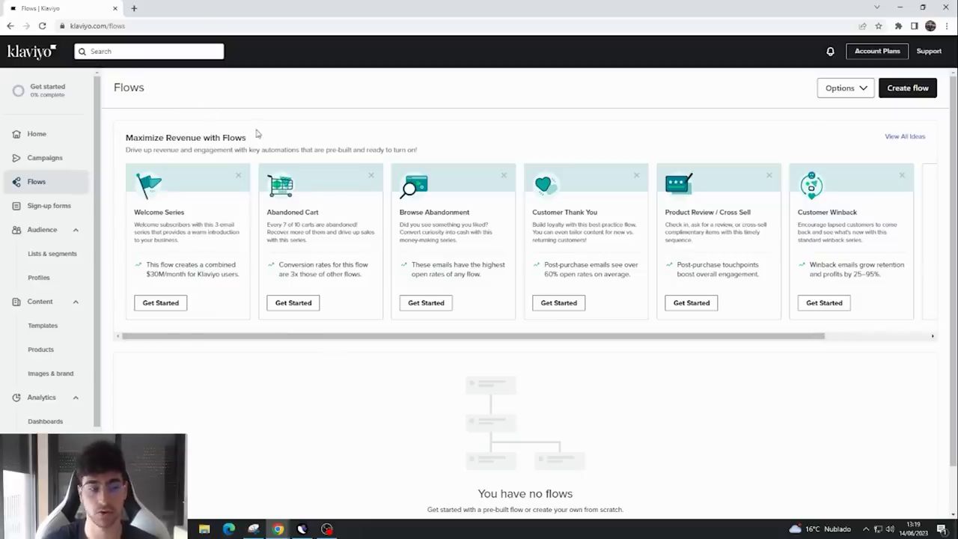
left_click_drag(134, 213, 188, 216)
left_click(177, 212)
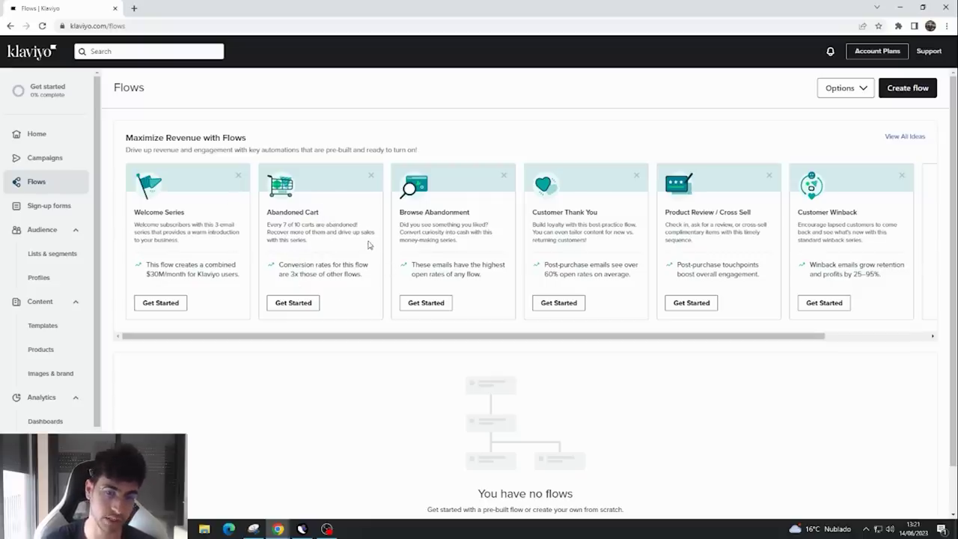
left_click_drag(594, 342, 405, 331)
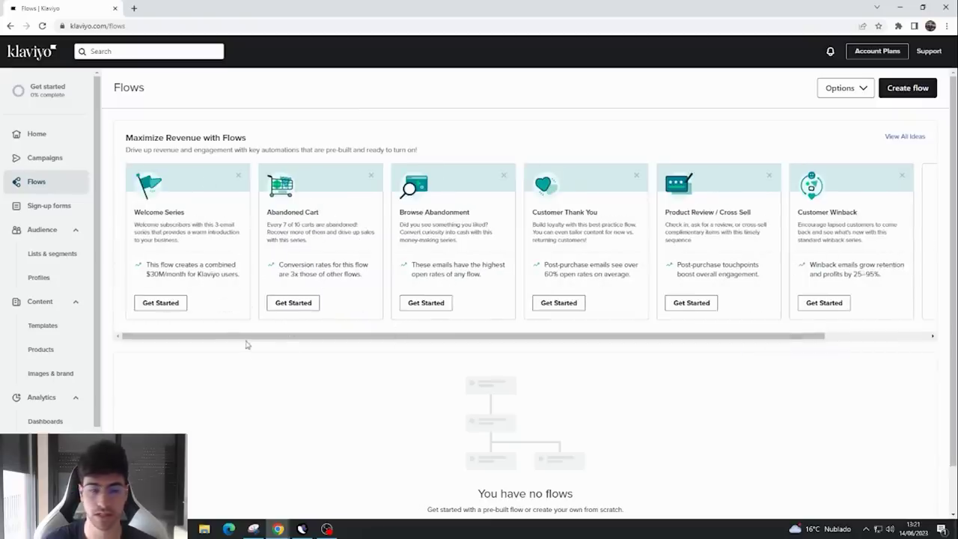
left_click_drag(227, 336, 235, 341)
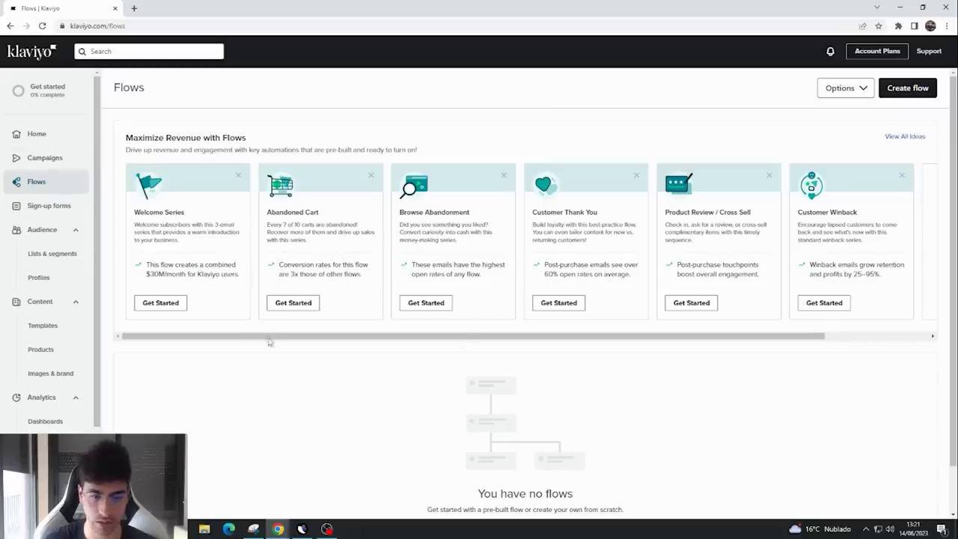
left_click_drag(246, 342, 222, 350)
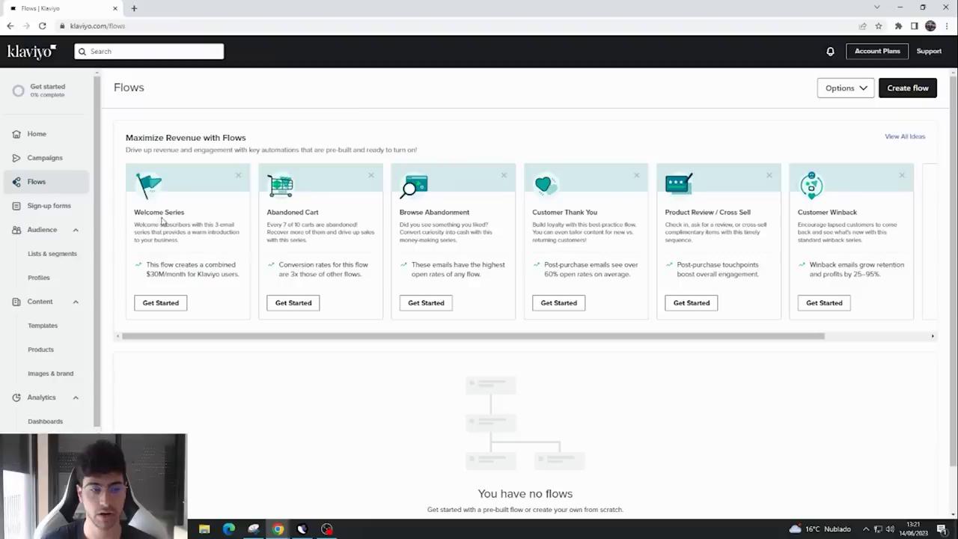
- Create the pre-built Welcome Series flow with the Newsletter list as its trigger
left_click(165, 307)
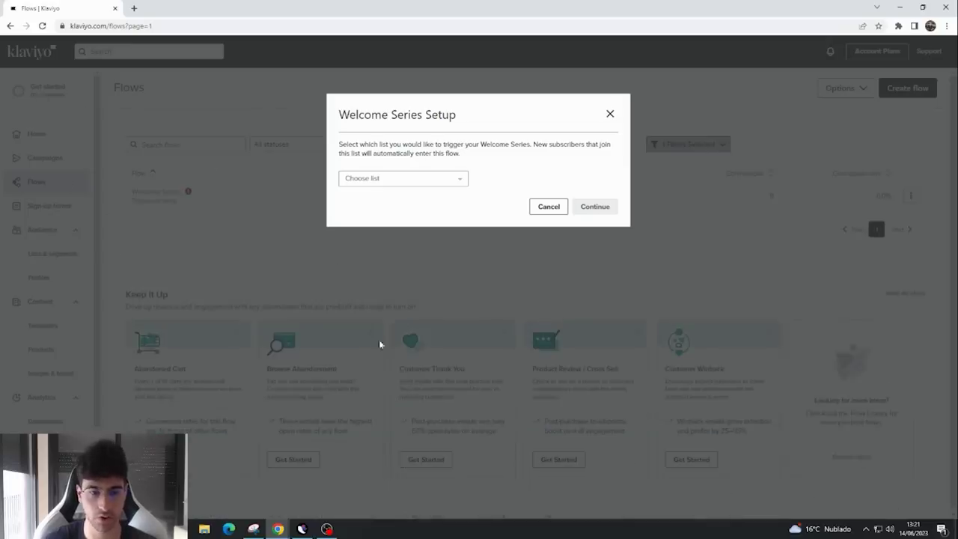
left_click(433, 181)
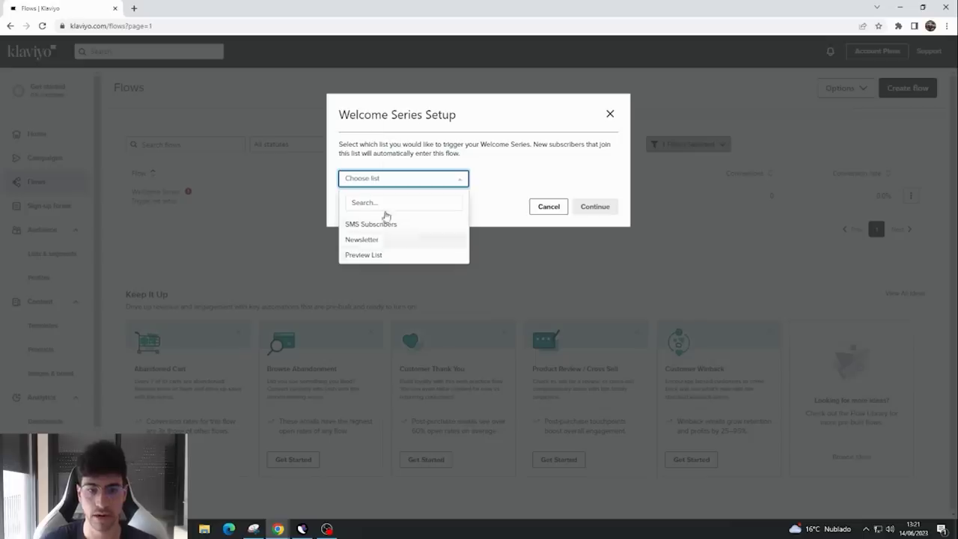
left_click(375, 240)
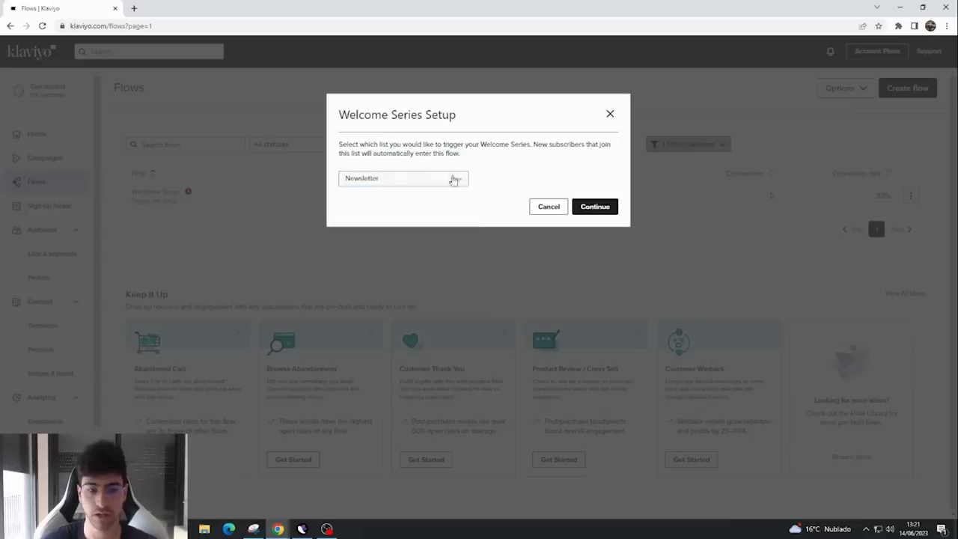
left_click(588, 209)
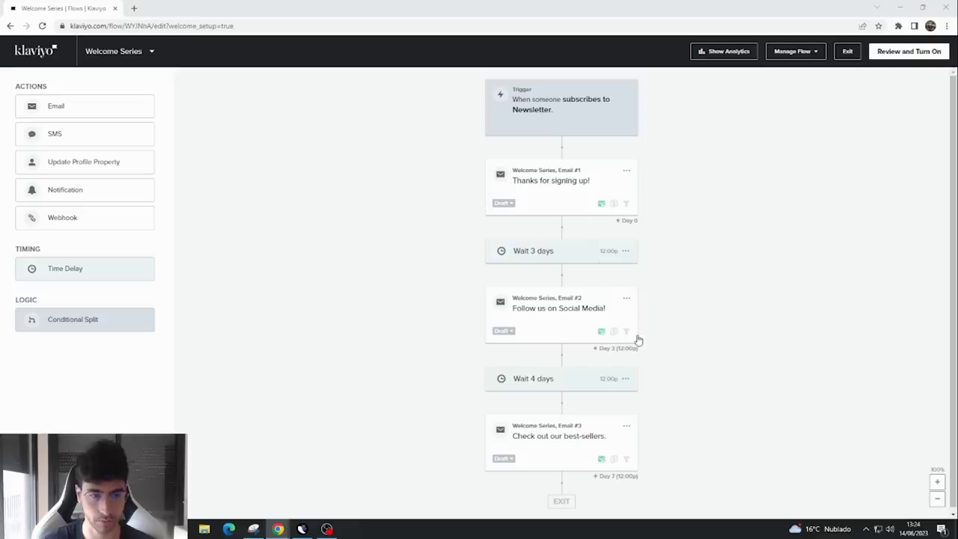
- Delete Email #2 from the Welcome Series flow
left_click(627, 299)
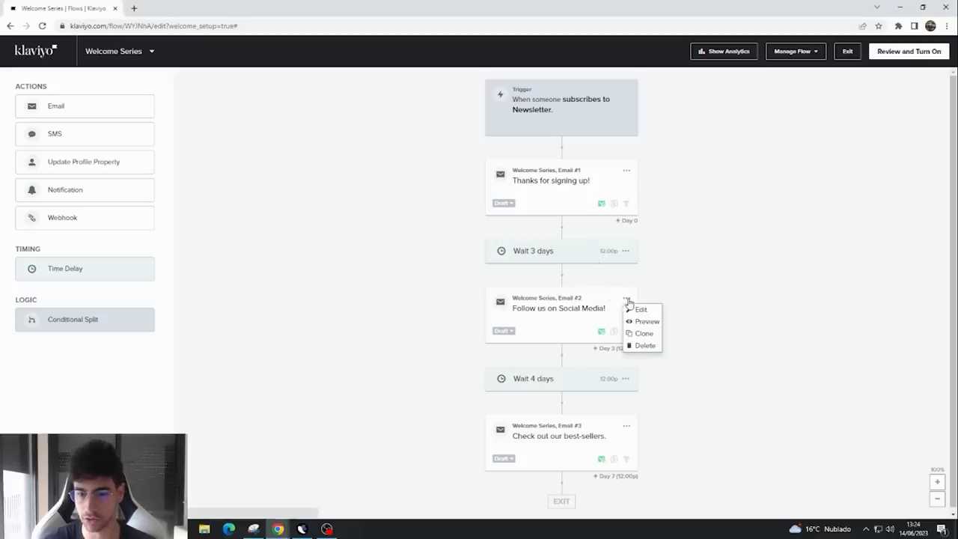
left_click(643, 346)
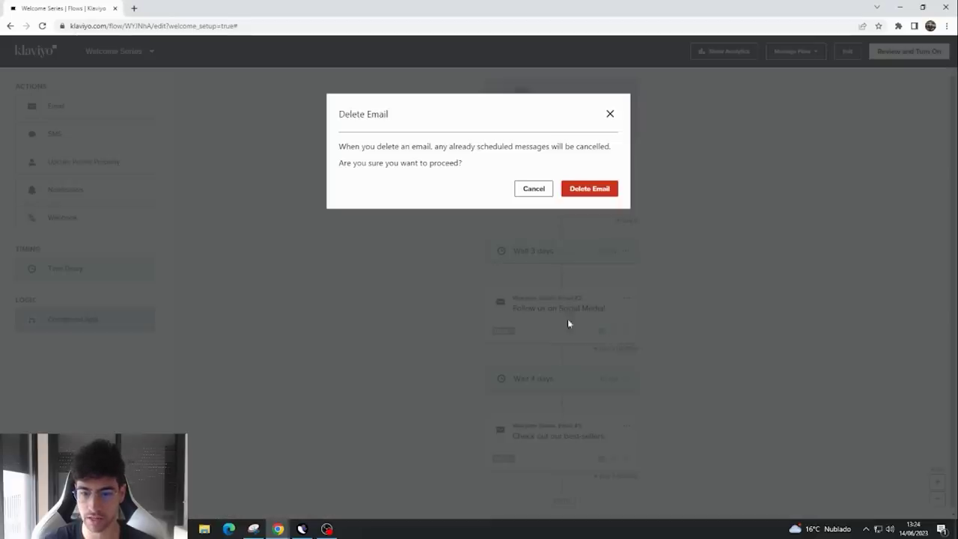
left_click(612, 192)
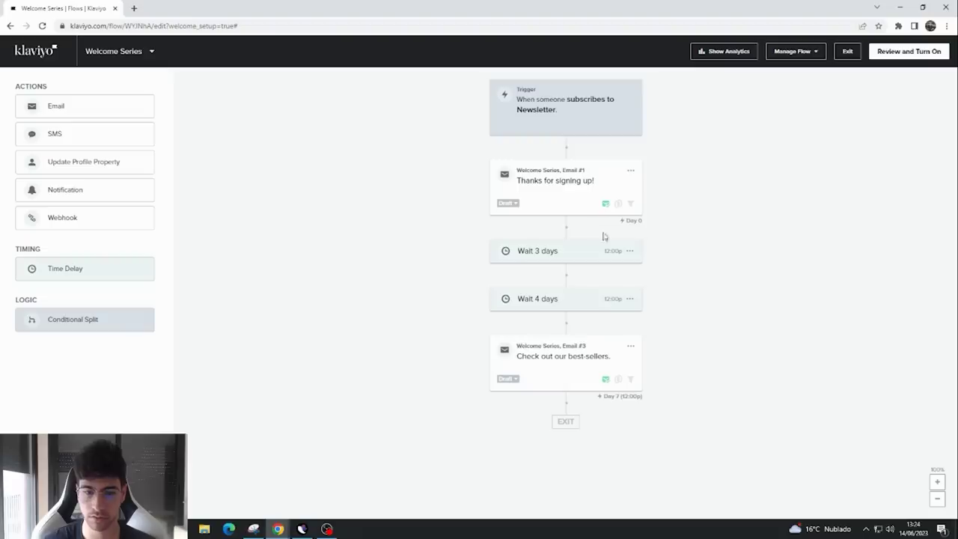
- Delete the Wait 4 days step so Email #3 follows the 3-day wait
left_click(630, 299)
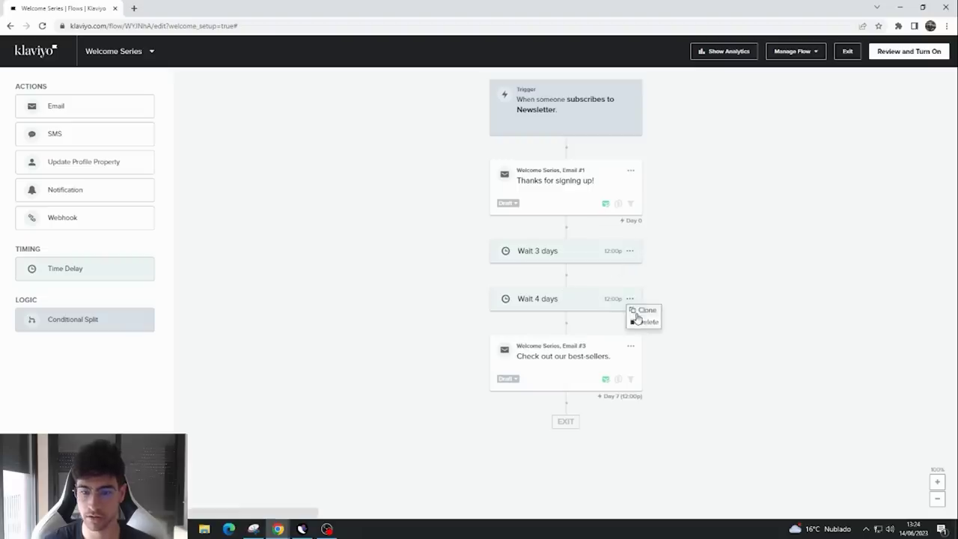
left_click(646, 322)
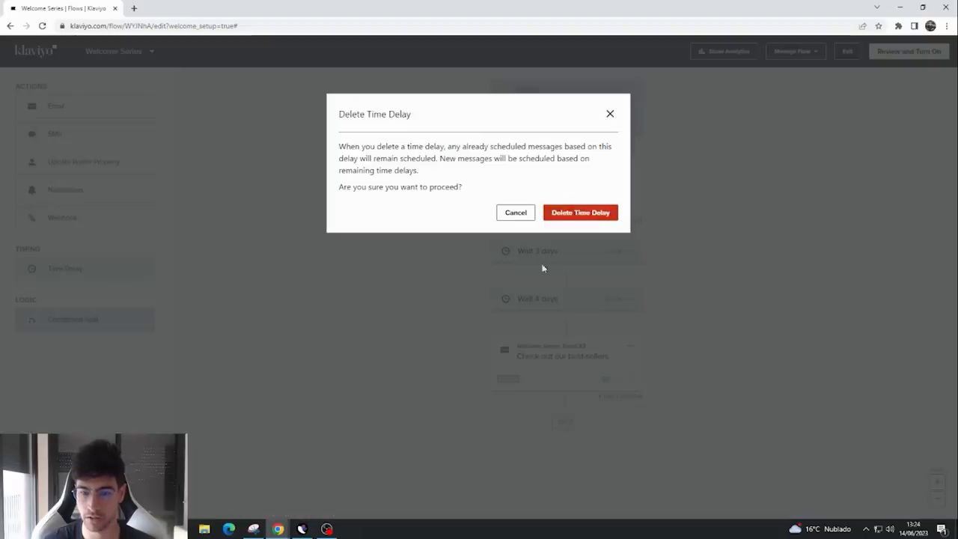
key("Return")
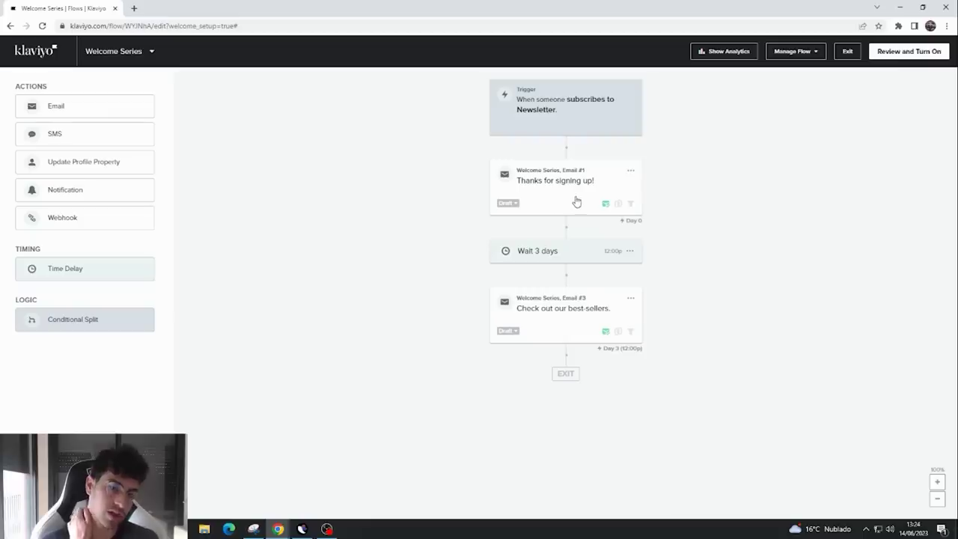
left_click(632, 172)
- Open Email #1's settings and look over its content options and name, leaving them unchanged
left_click(643, 182)
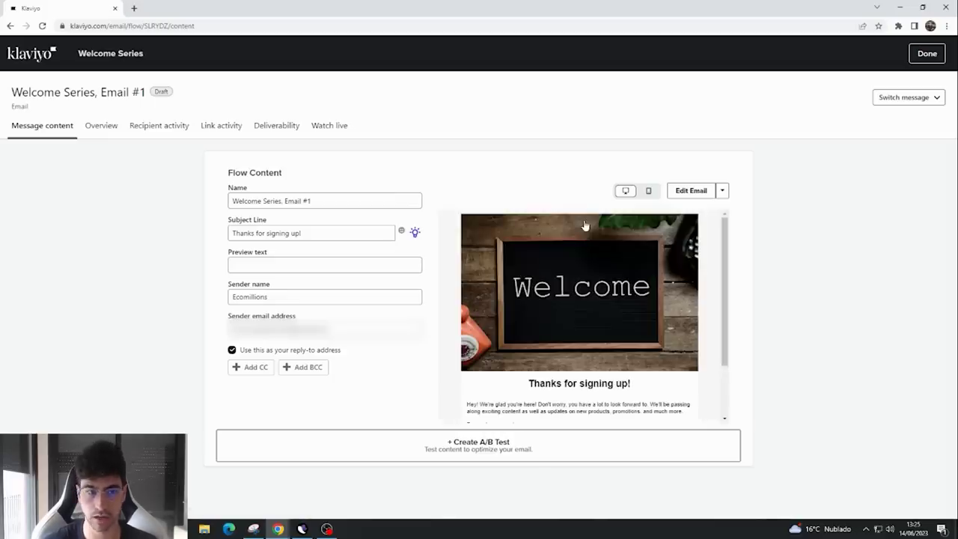
scroll(551, 320, "down", 2)
scroll(554, 320, "up", 1)
scroll(552, 324, "down", 2)
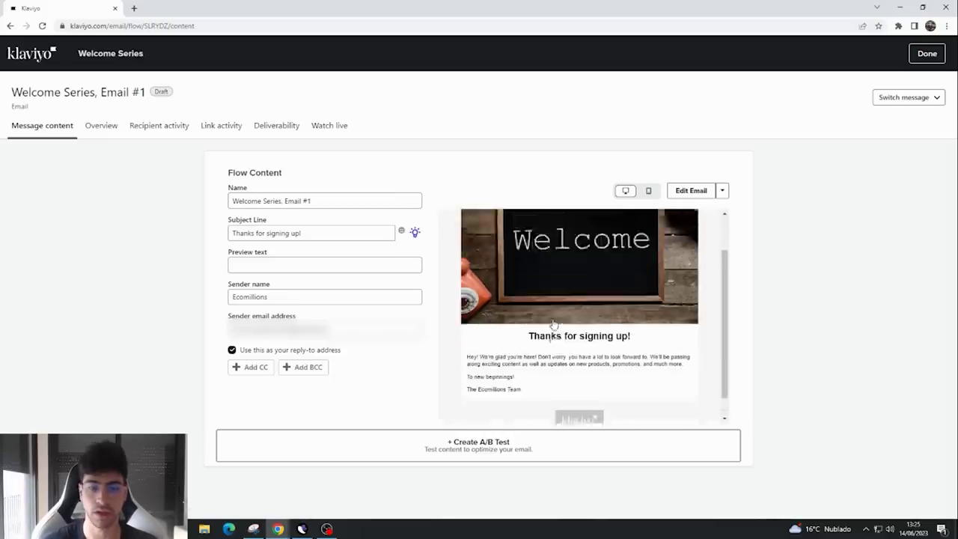
scroll(524, 318, "up", 3)
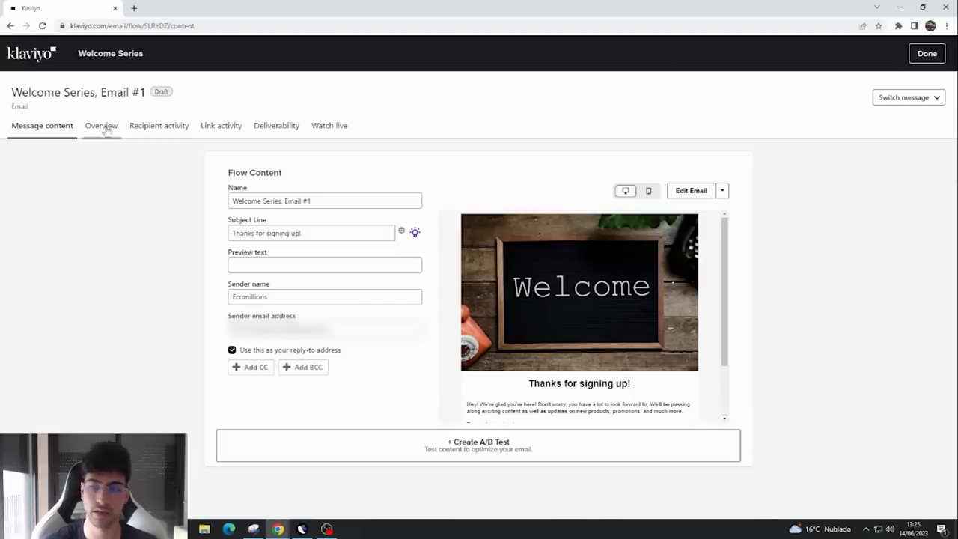
left_click(723, 192)
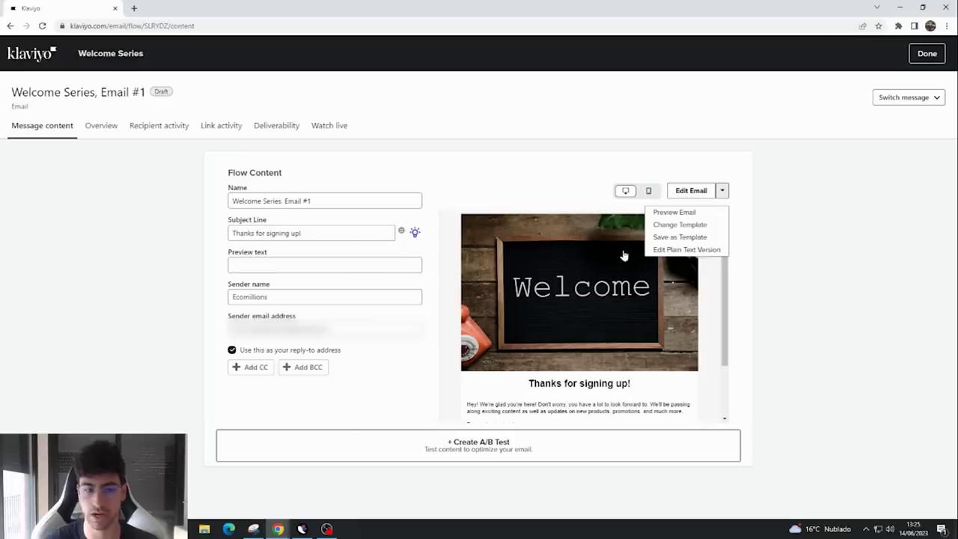
left_click(219, 191)
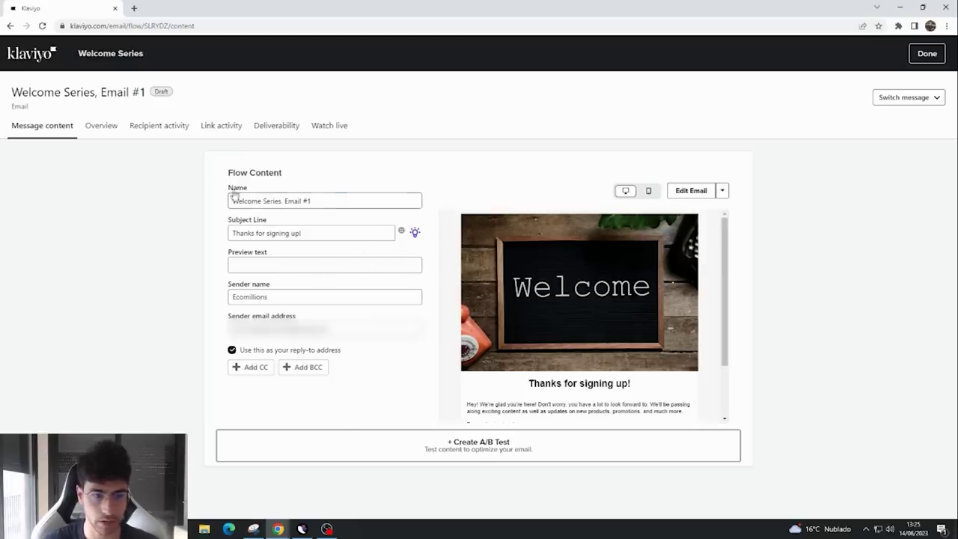
left_click_drag(330, 201, 274, 201)
key("ctrl+a")
left_click(274, 201)
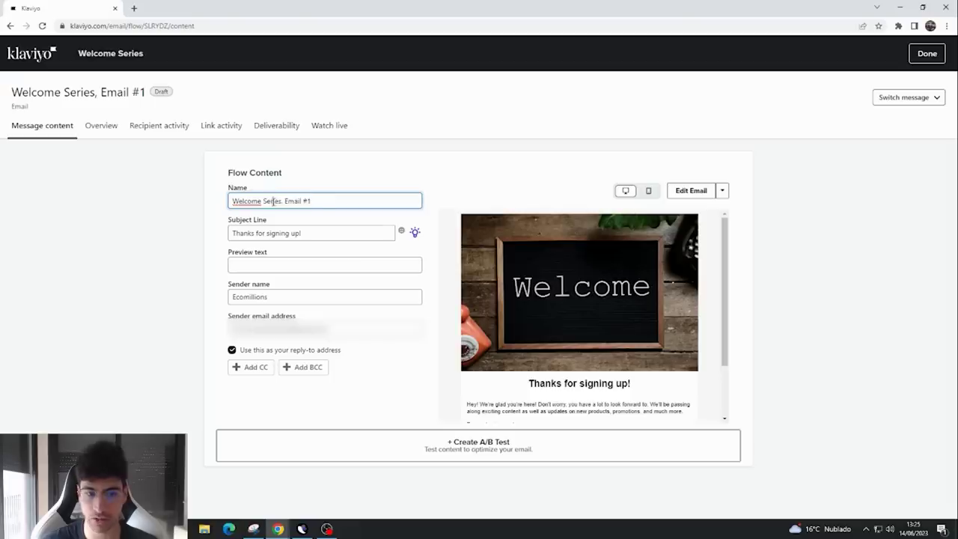
left_click(251, 200)
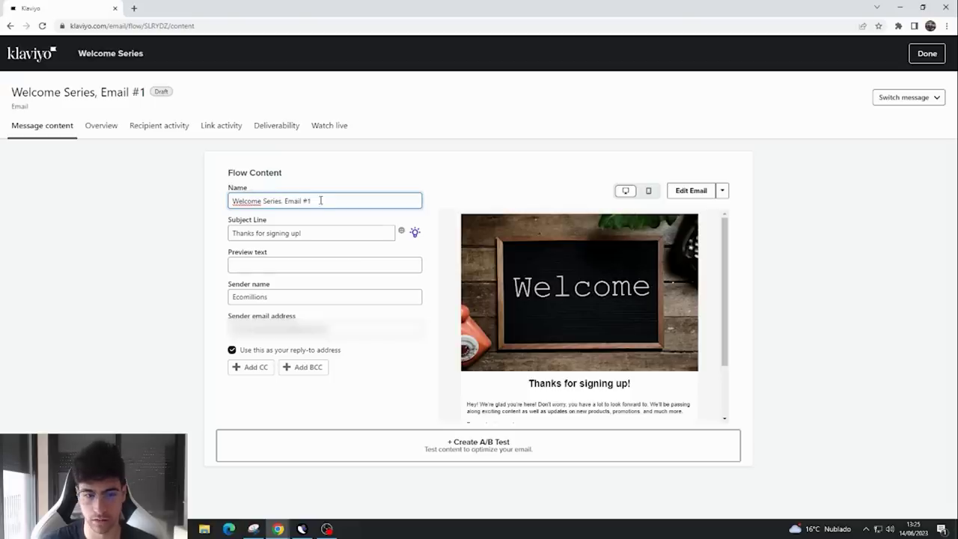
- Change Email #1's subject line to 'Bienvenido/a a la familia Ecomillions'
left_click(266, 233)
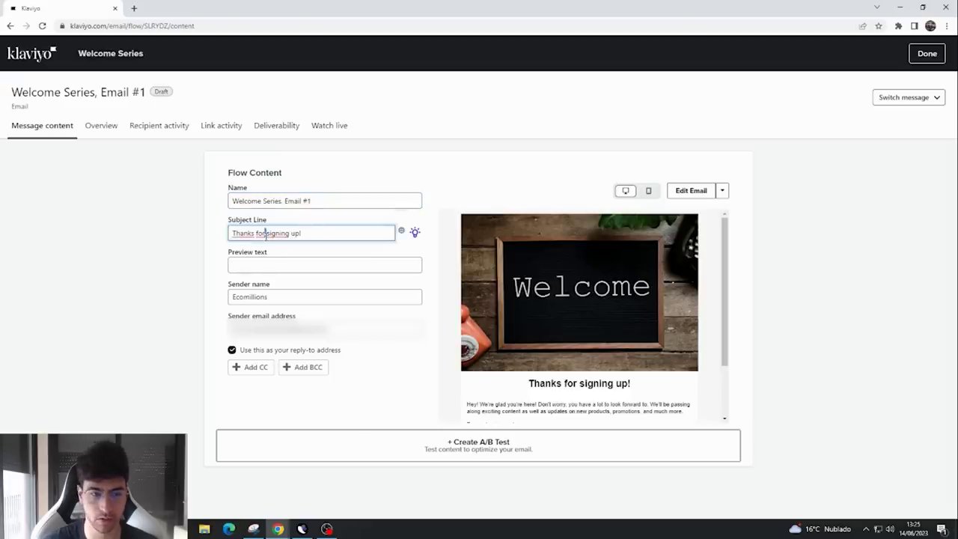
key("ctrl+a")
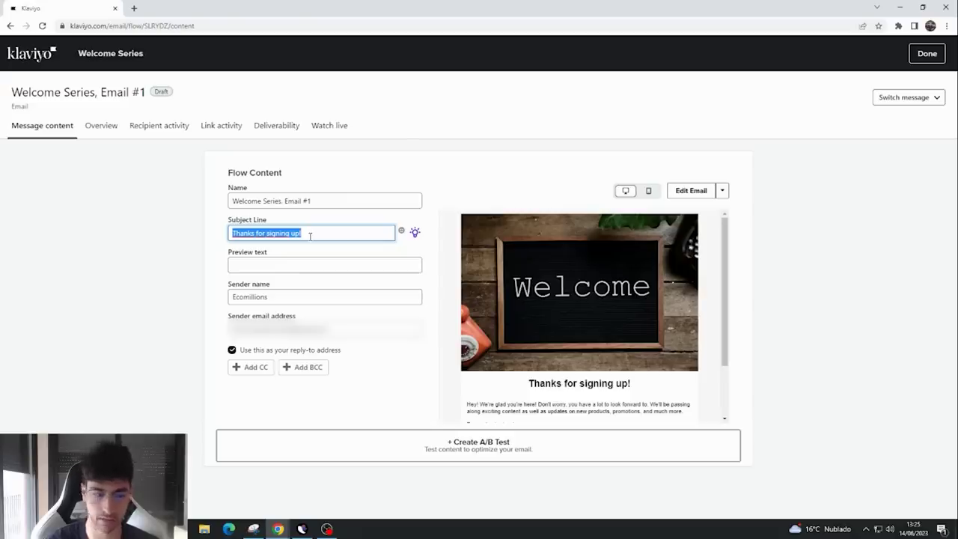
type("Bienvenido/a")
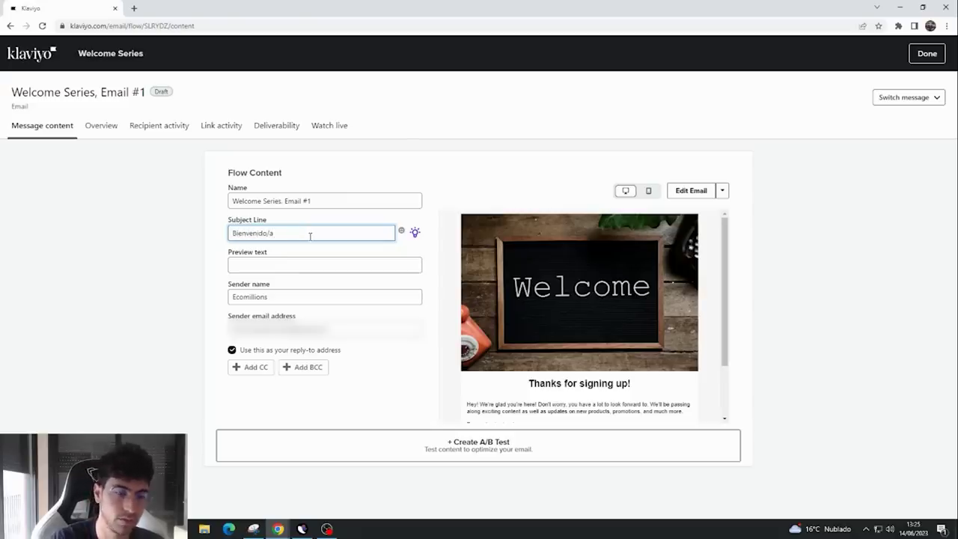
type("a la familia Ecomillions")
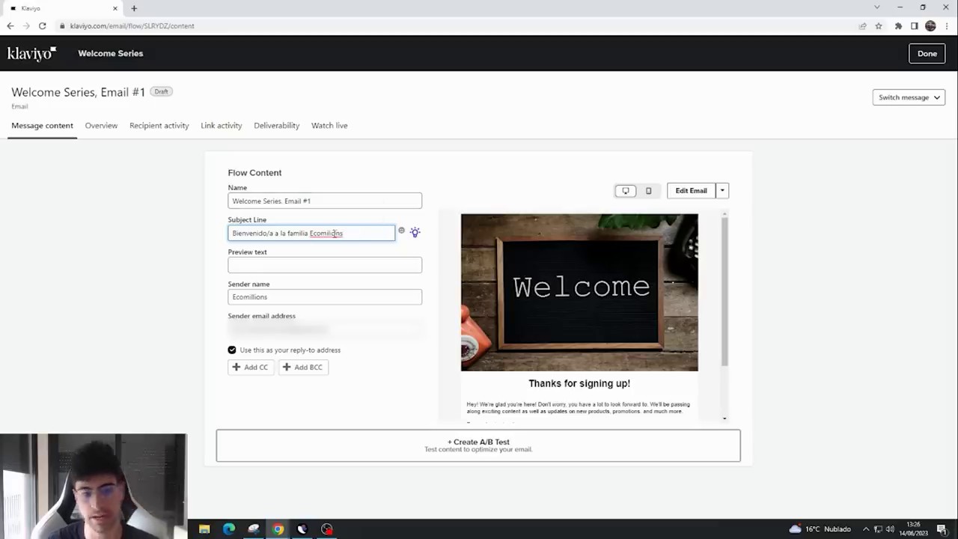
key("shift+Left")
key("shift+Left")
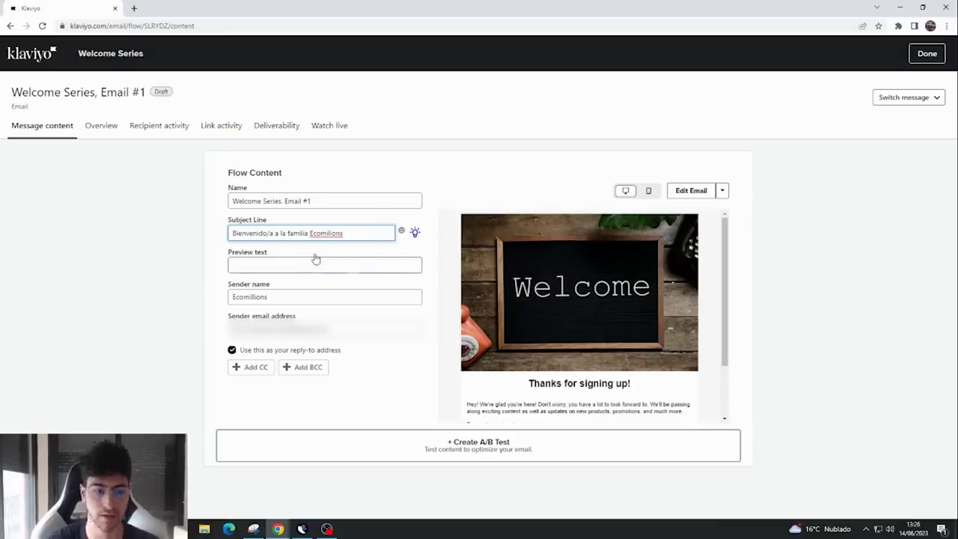
left_click(212, 240)
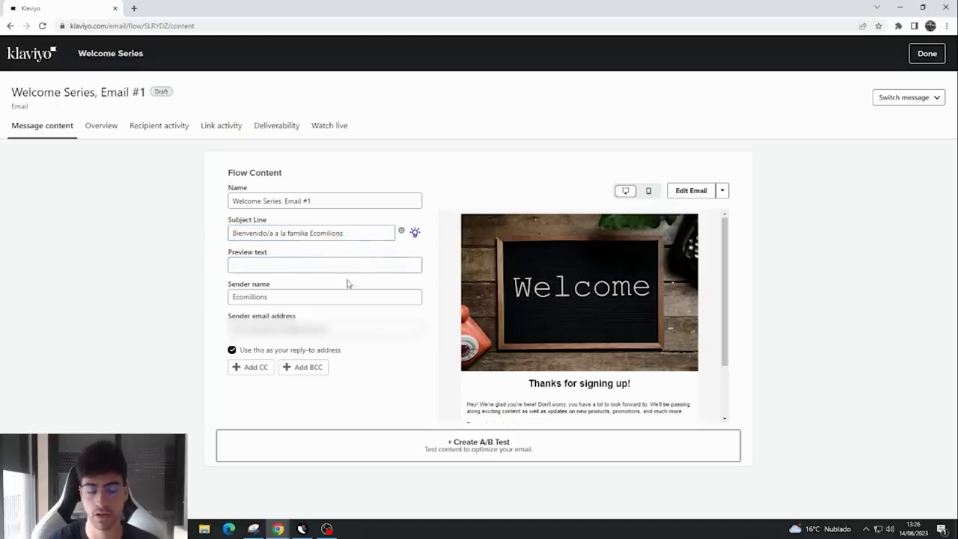
left_click(723, 194)
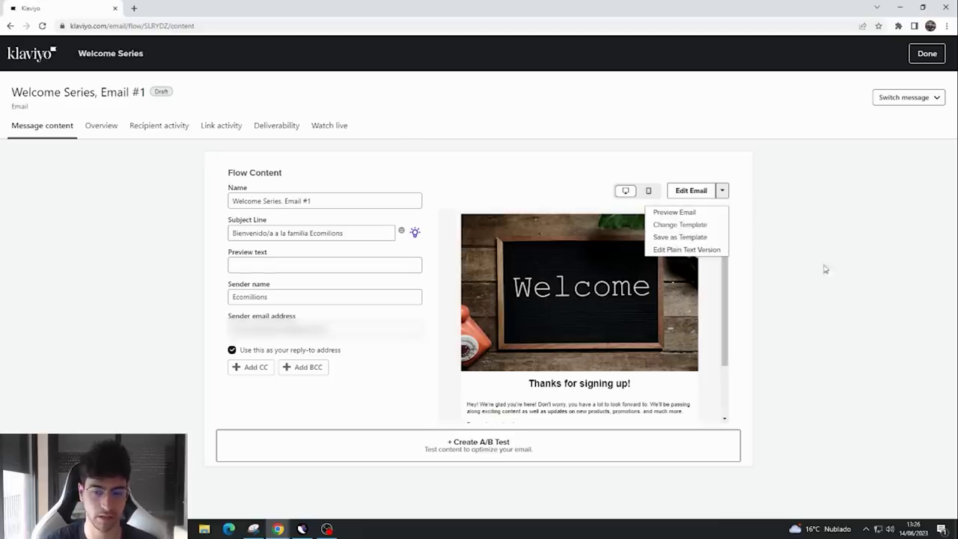
left_click(680, 225)
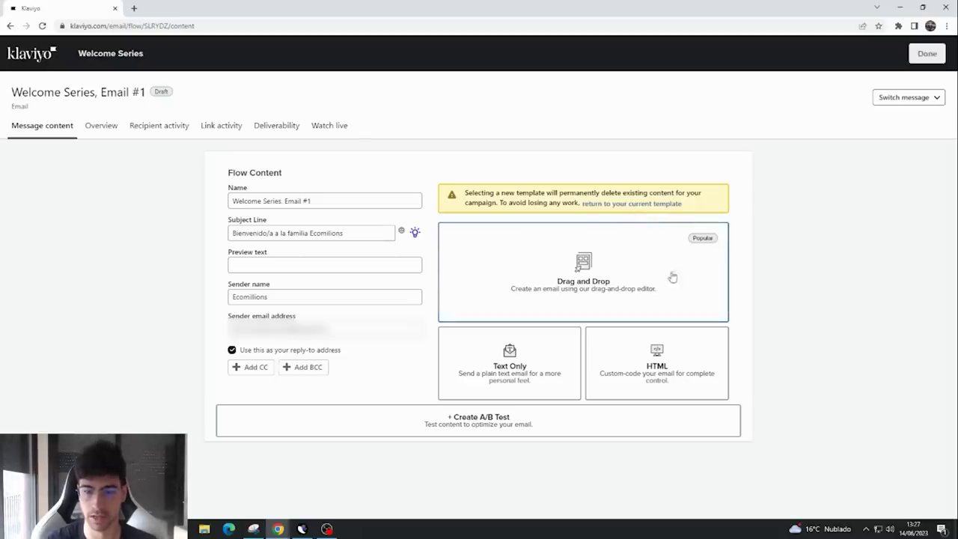
left_click(614, 279)
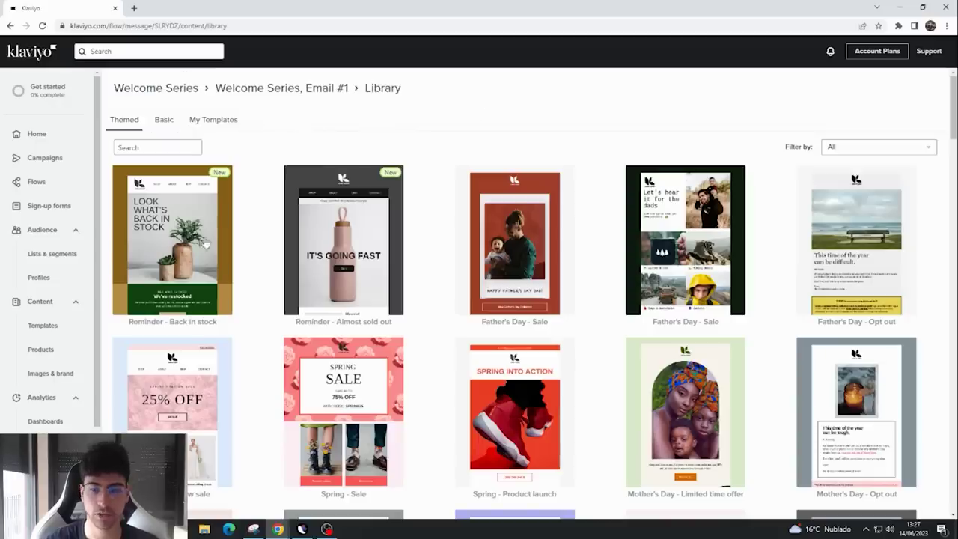
scroll(468, 296, "down", 5)
scroll(473, 298, "down", 9)
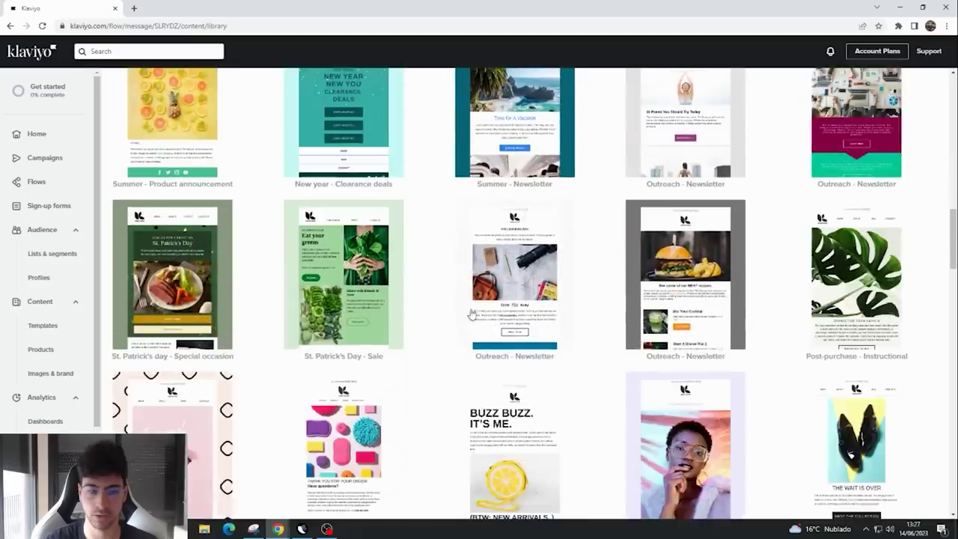
scroll(465, 334, "down", 1)
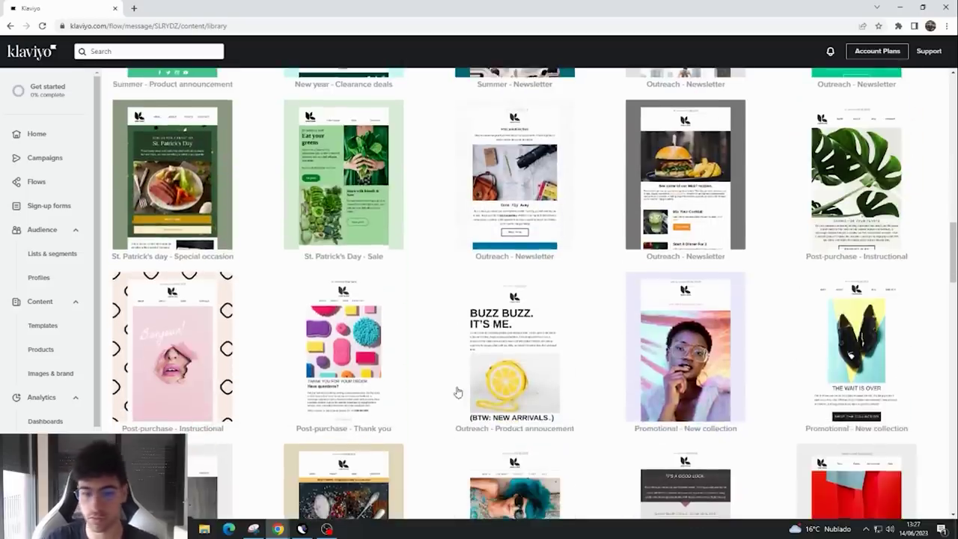
scroll(513, 365, "up", 7)
scroll(479, 362, "up", 10)
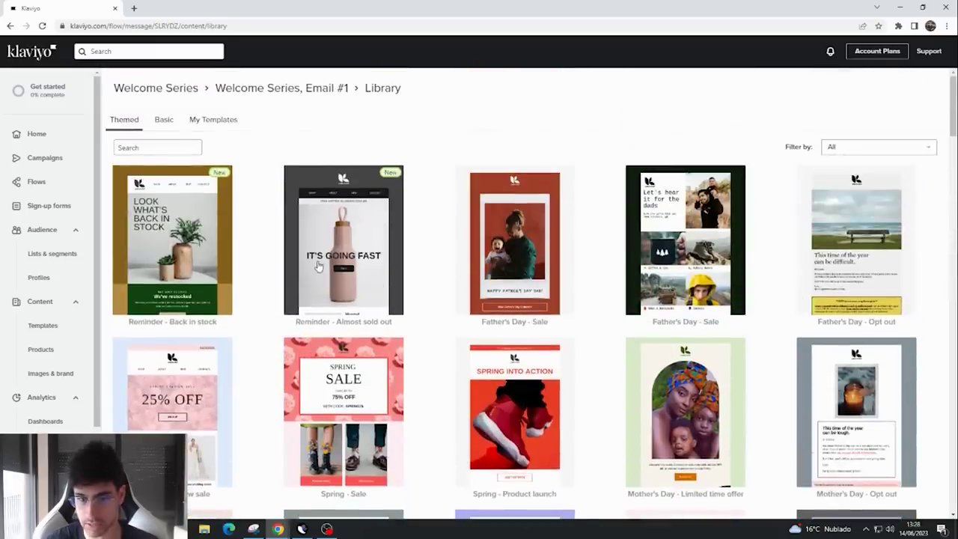
scroll(202, 267, "down", 1)
scroll(202, 267, "down", 12)
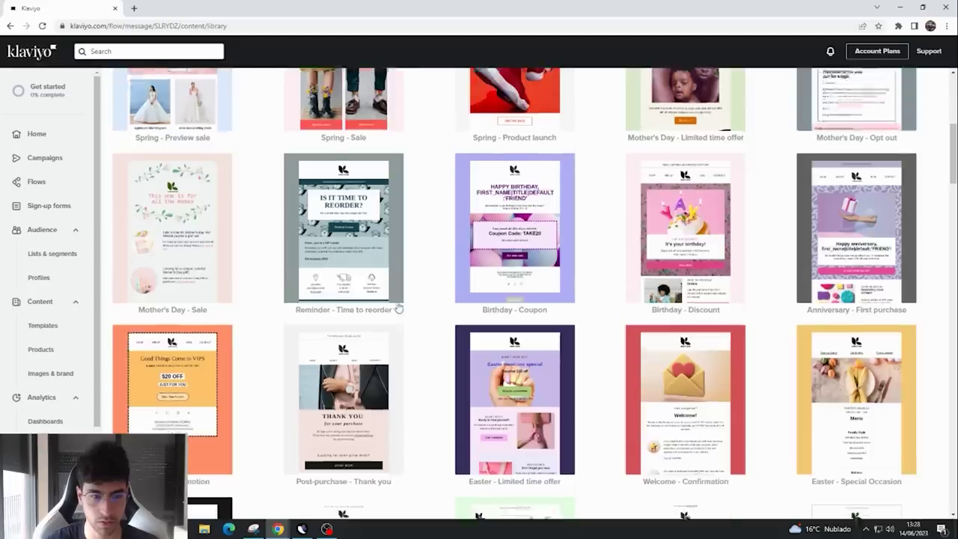
scroll(587, 318, "down", 3)
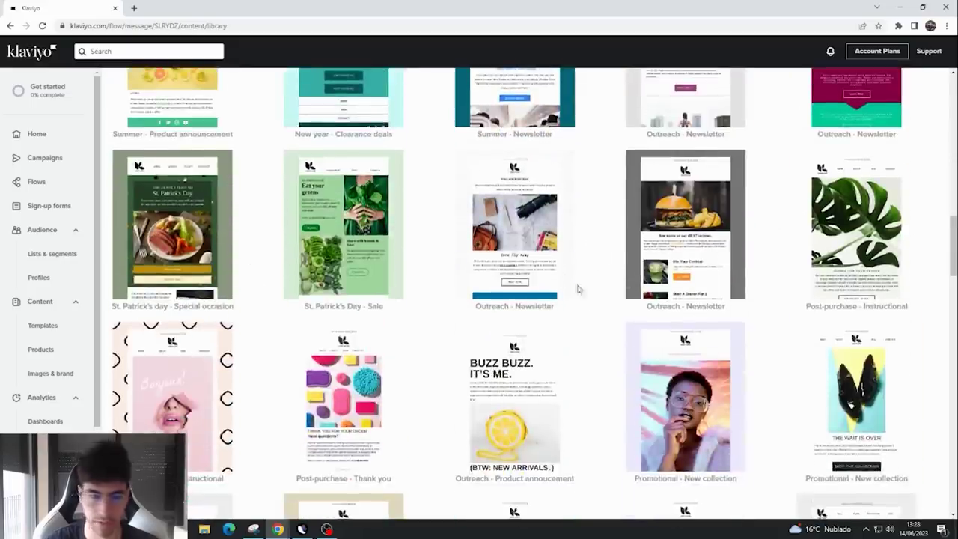
scroll(577, 288, "down", 5)
scroll(637, 353, "down", 2)
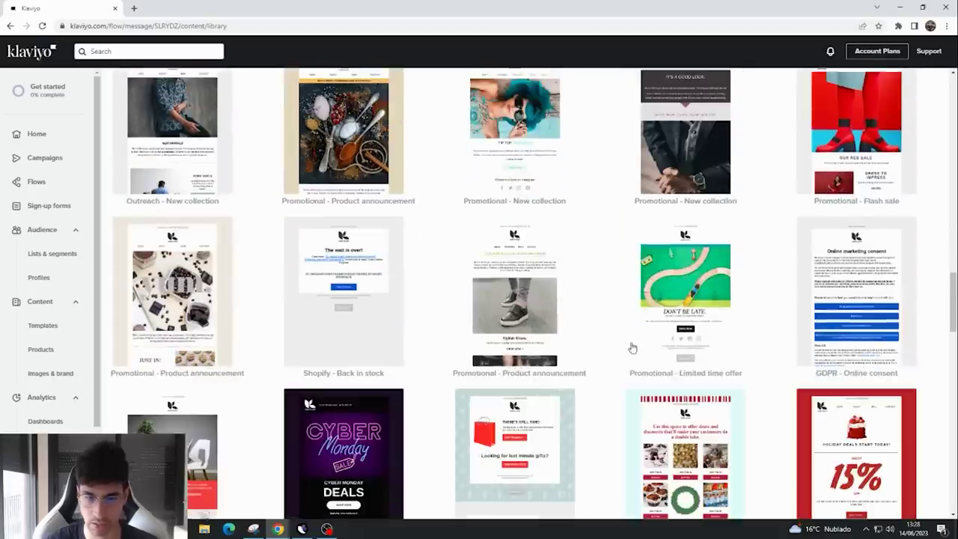
scroll(356, 318, "up", 20)
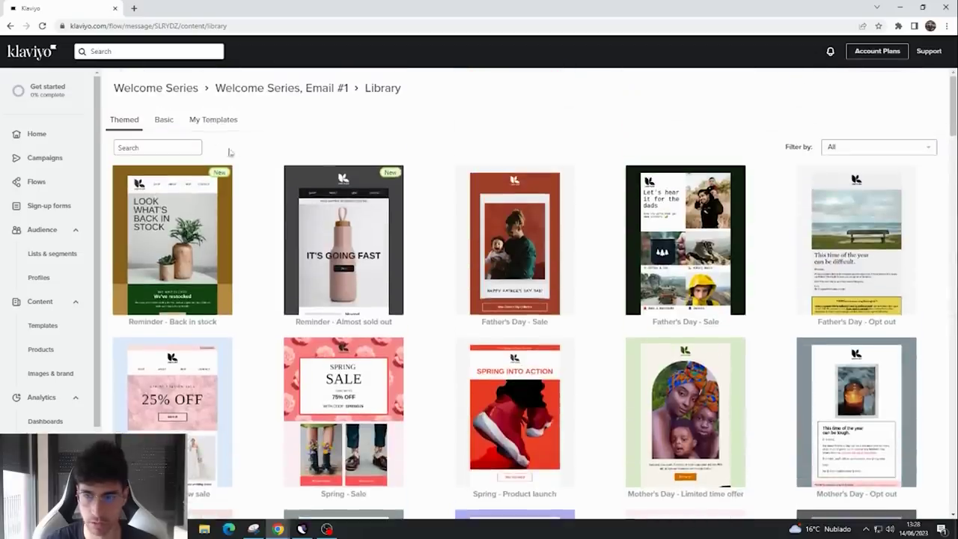
left_click(222, 89)
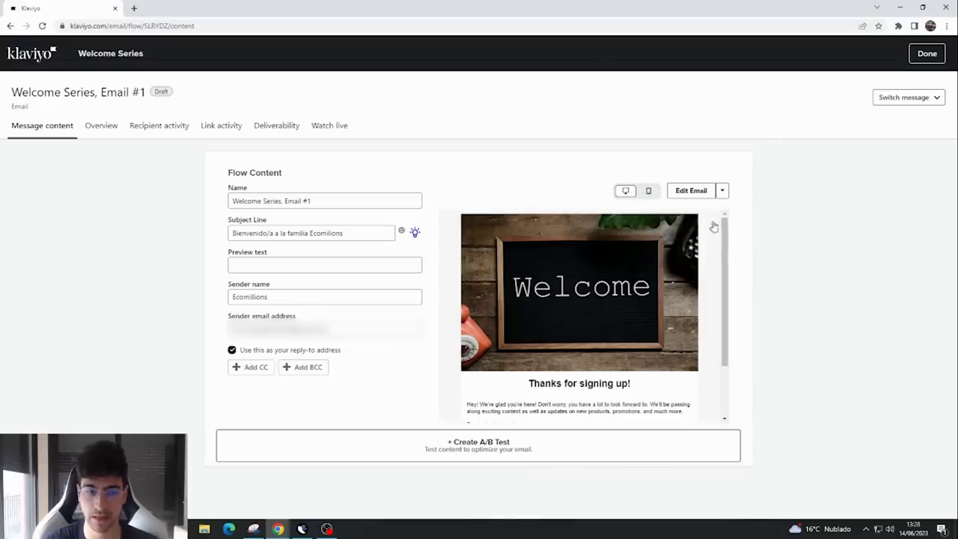
- Open Email #1's 'Welcome' / 'Thanks for signing up!' design in the drag-and-drop editor
scroll(715, 225, "down", 2)
scroll(719, 283, "up", 2)
scroll(715, 285, "down", 2)
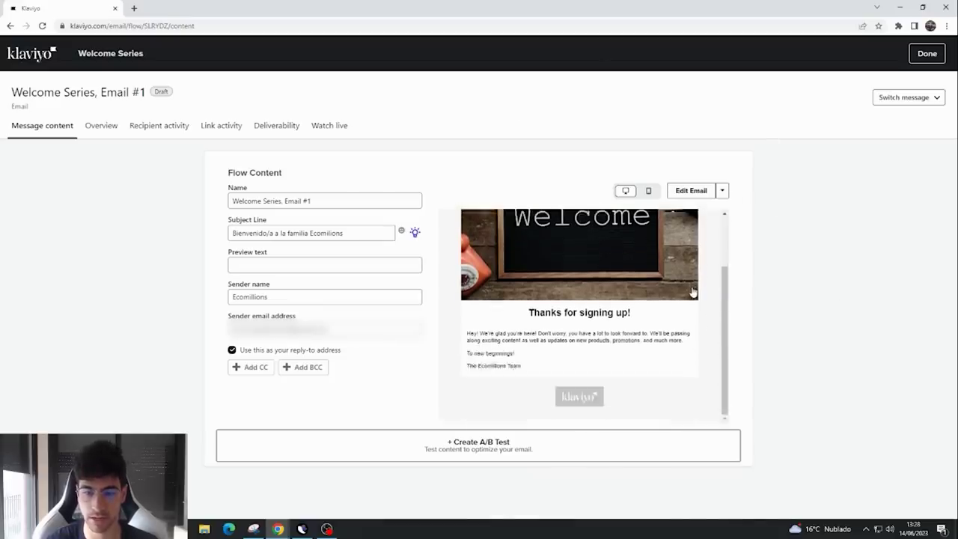
scroll(692, 292, "up", 2)
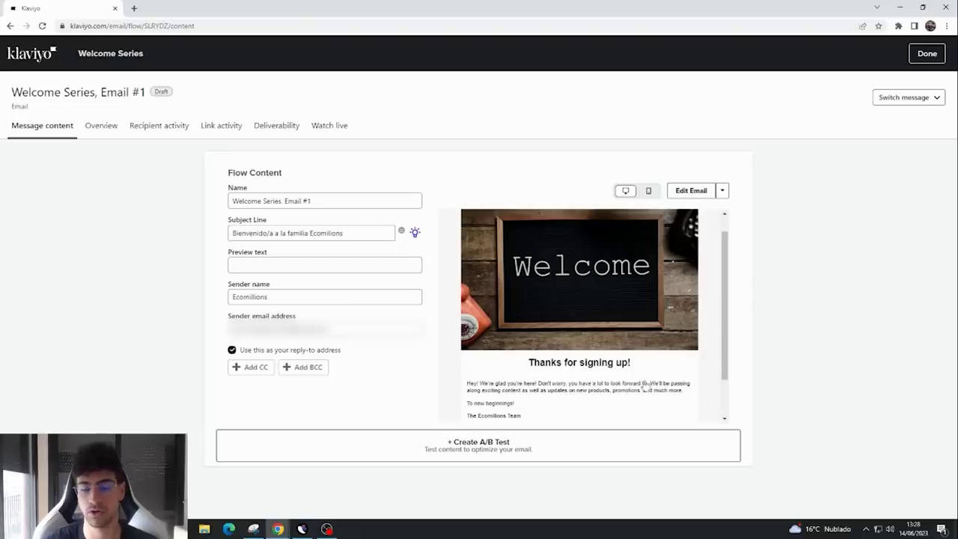
left_click(692, 190)
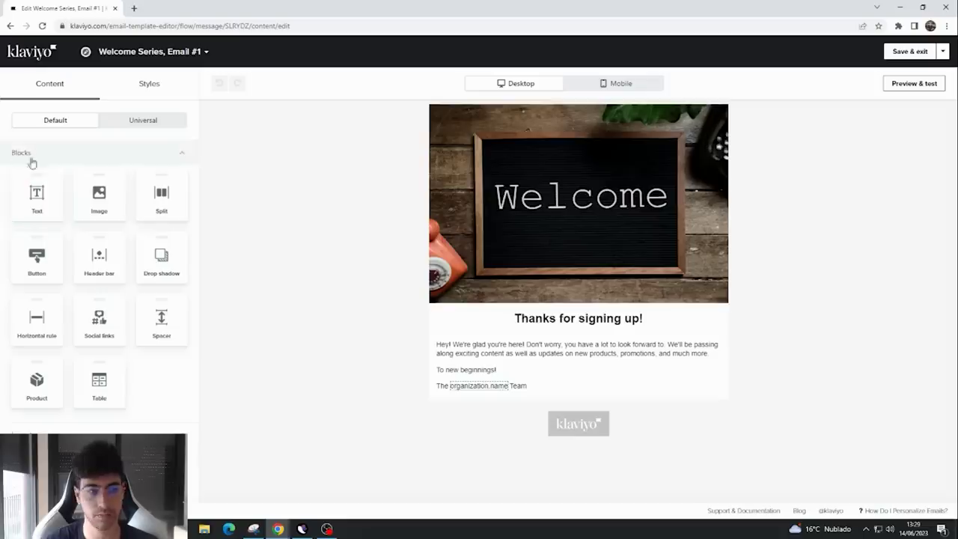
scroll(88, 352, "down", 1)
scroll(88, 352, "up", 1)
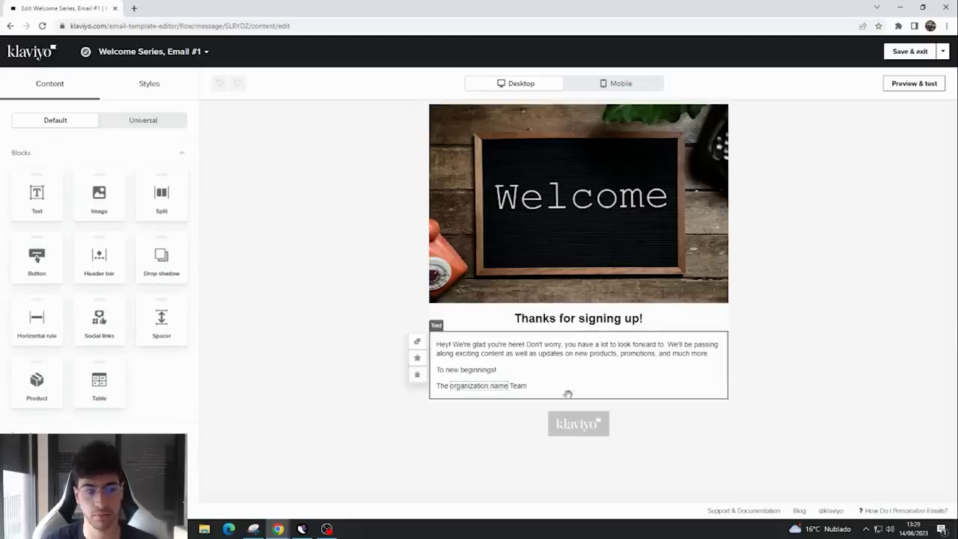
left_click_drag(99, 196, 564, 405)
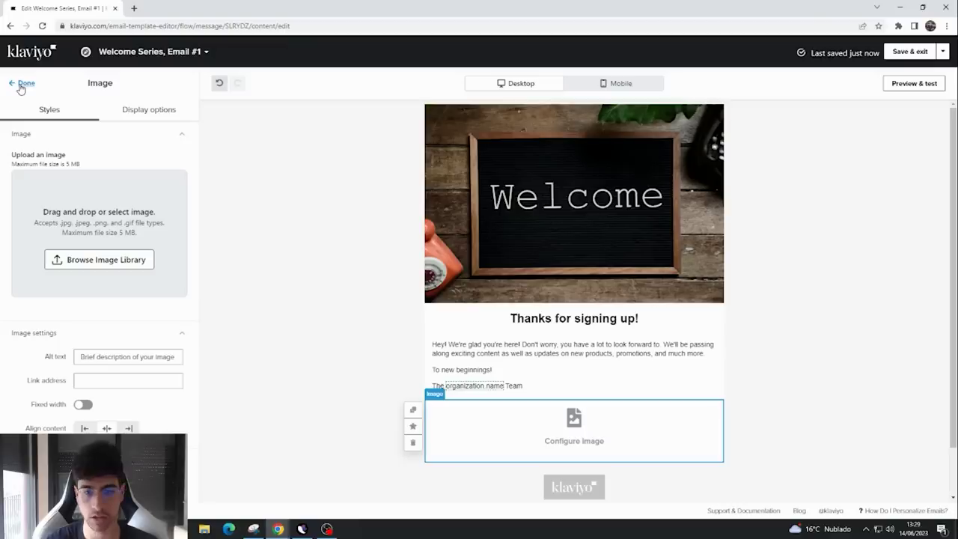
left_click(412, 442)
scroll(127, 285, "down", 1)
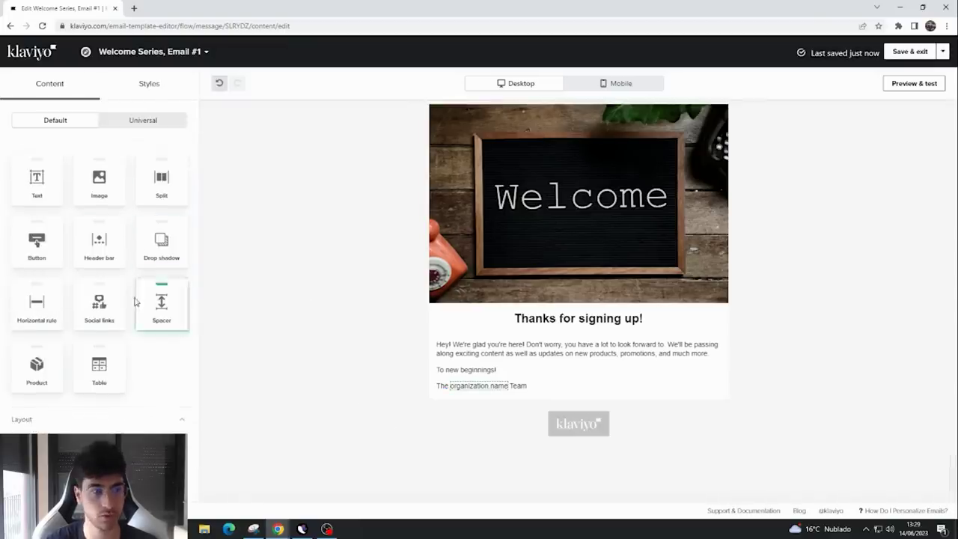
scroll(90, 150, "up", 1)
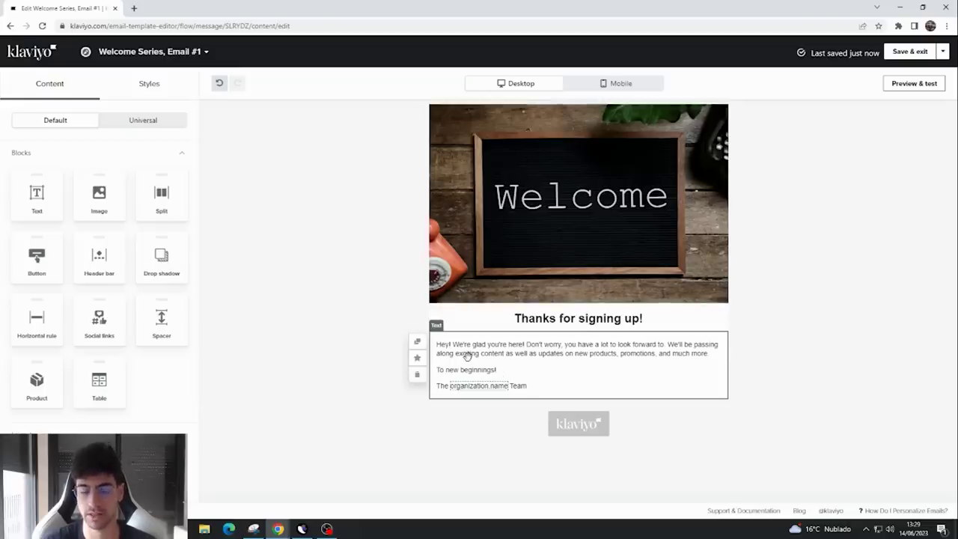
- Replace the 'Thanks for signing up!' heading with 'Gracias por inscribirte'
left_click(547, 322)
left_click_drag(161, 213, 36, 210)
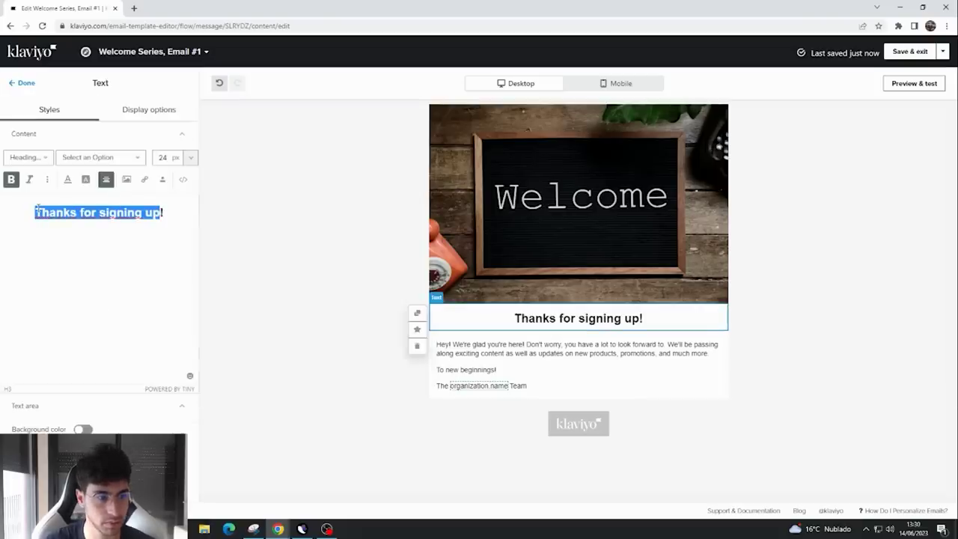
type("Gracias por ins")
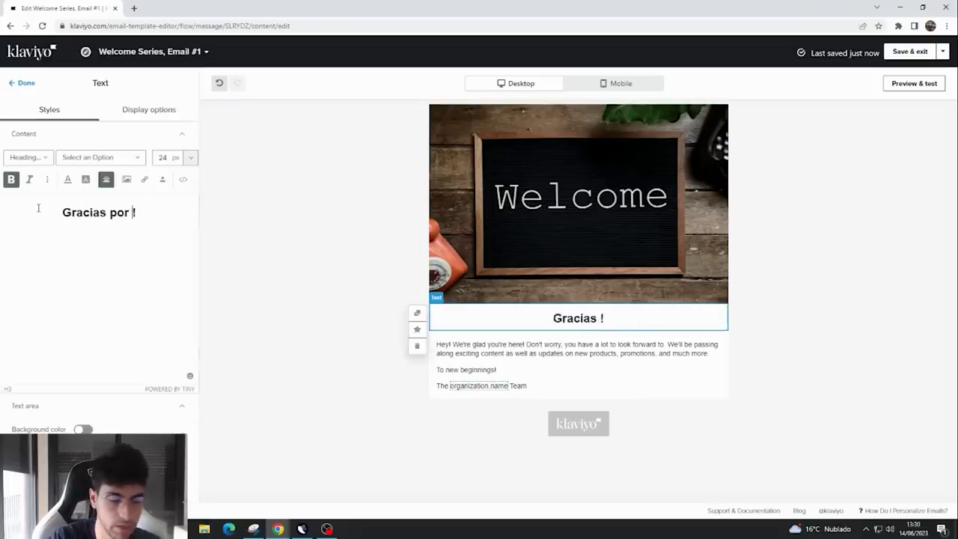
type("cribirte")
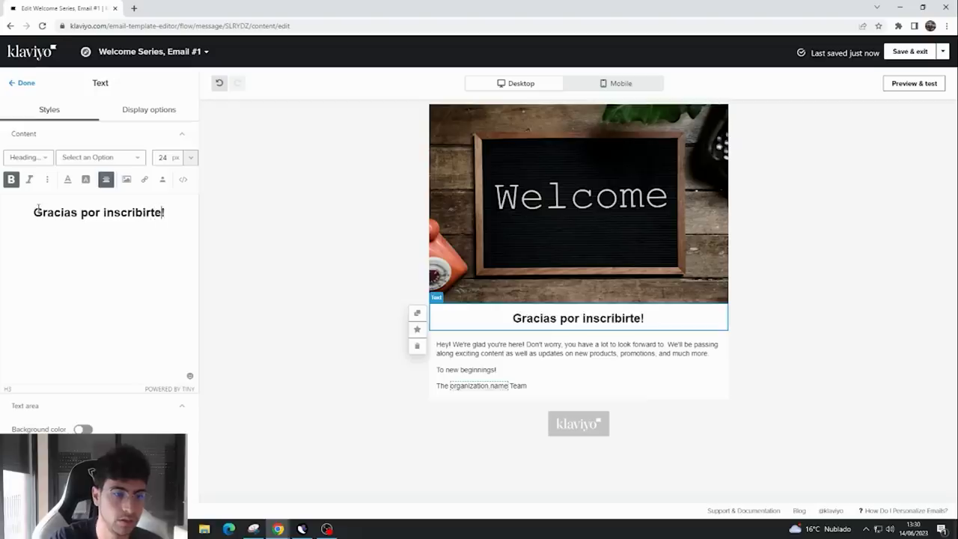
left_click(569, 284)
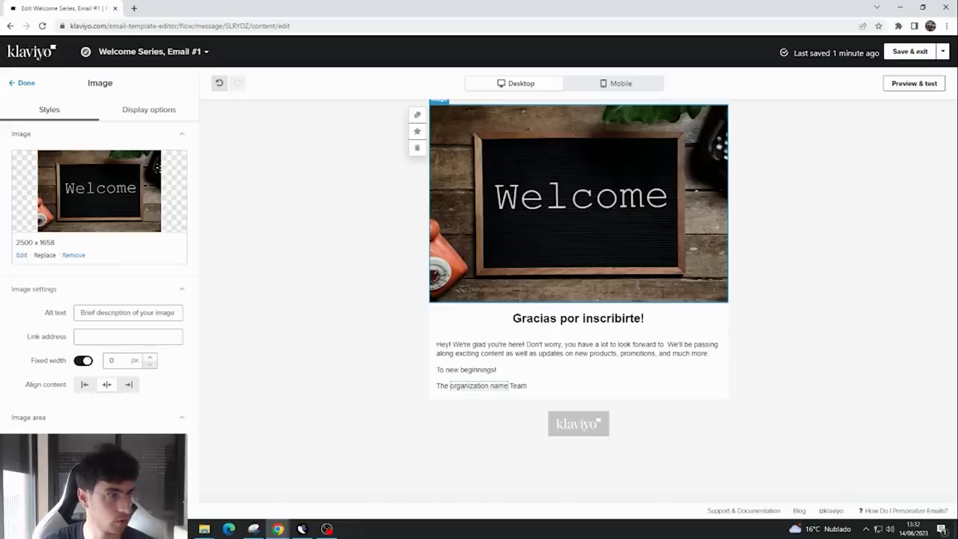
- Swap the Welcome hero image for the Fly Spinning Top 'Technology on the Palm' PNG
left_click(65, 256)
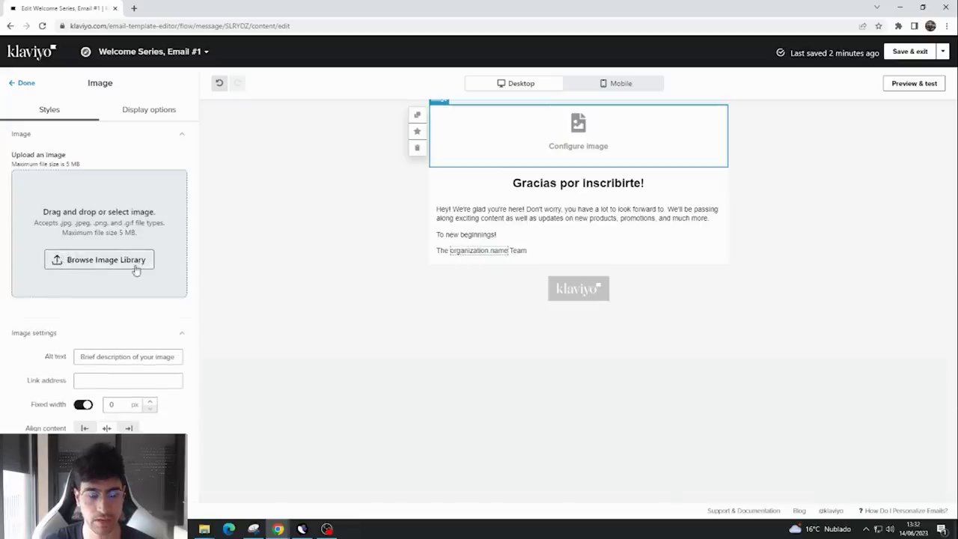
left_click(204, 528)
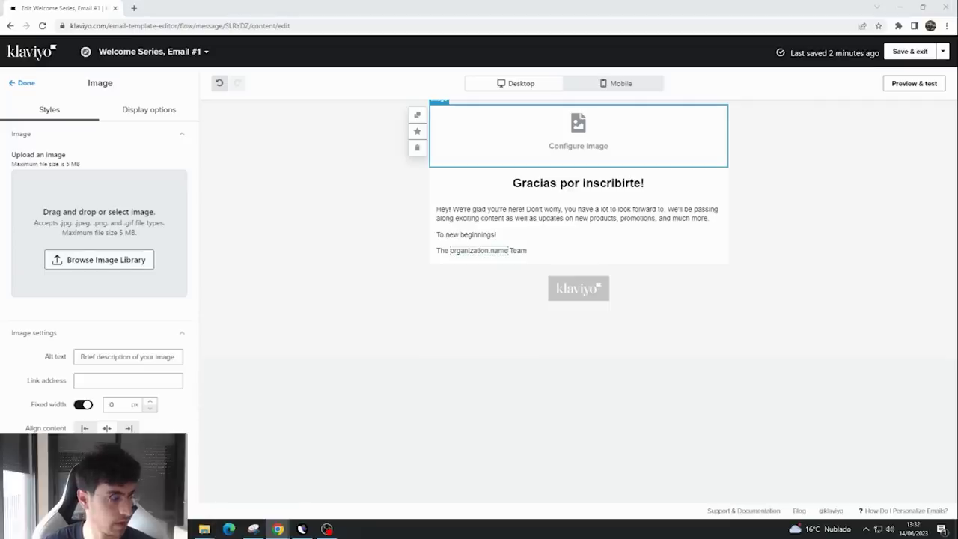
left_click_drag(113, 225, 170, 227)
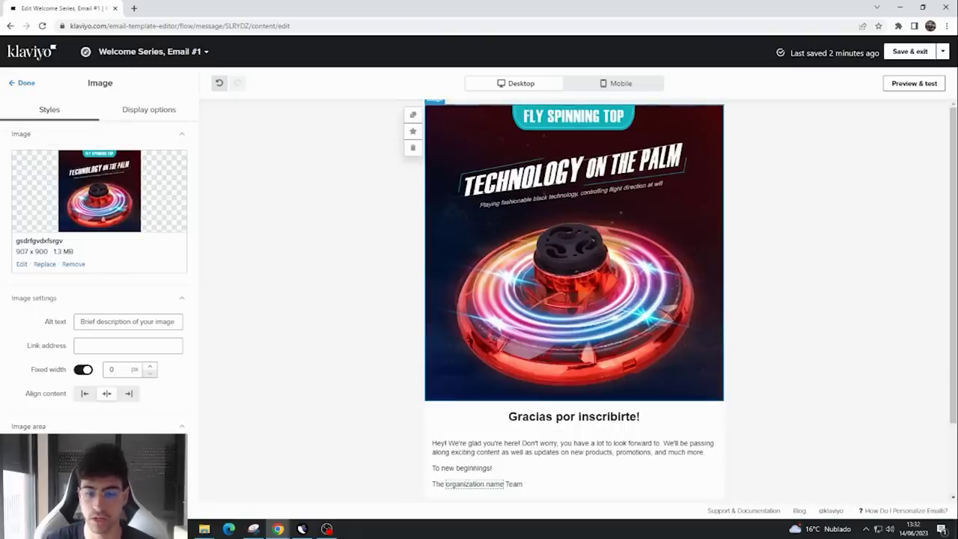
left_click(26, 84)
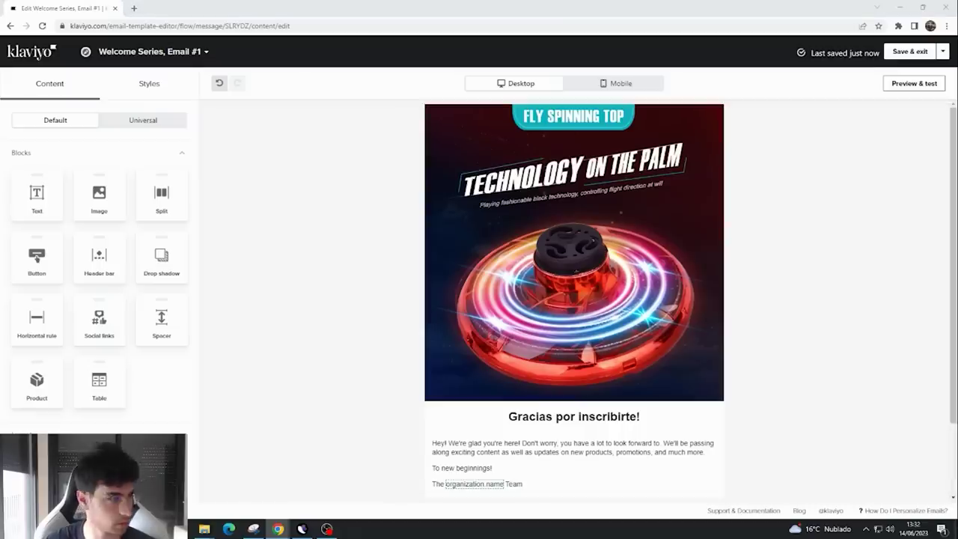
- Replace the English body with 'Te mantendremos informado de las últimas noticias y ofertas que hacemos cada mes.'
left_click(526, 453)
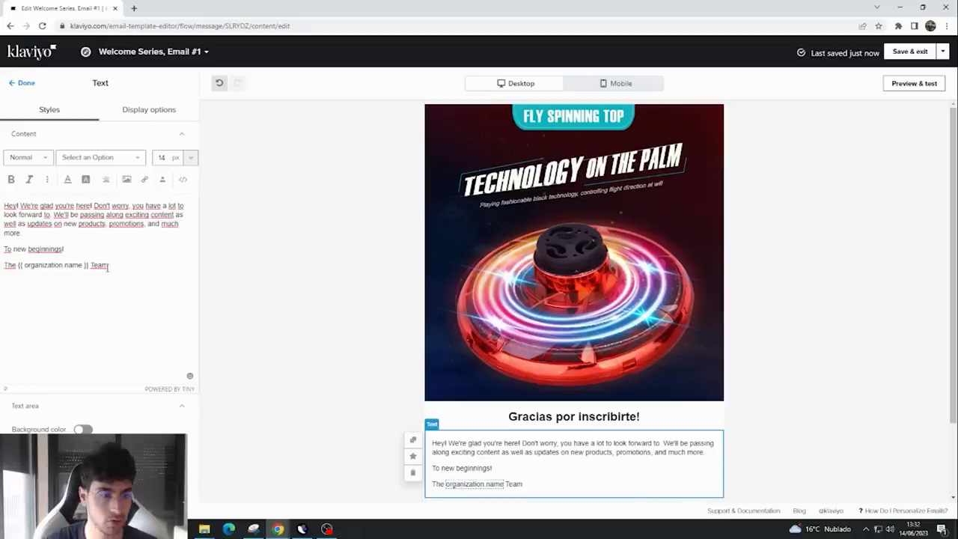
left_click_drag(123, 267, 3, 204)
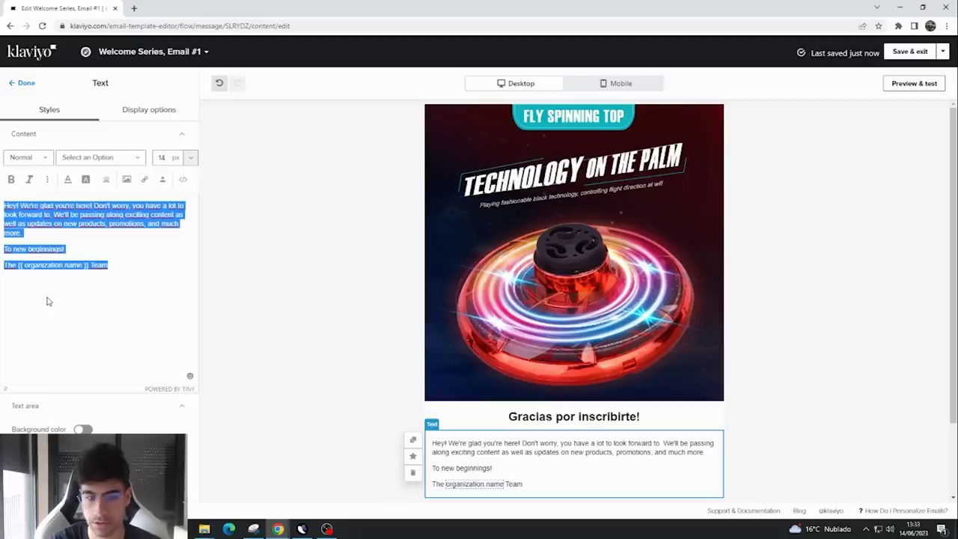
key("BackSpace")
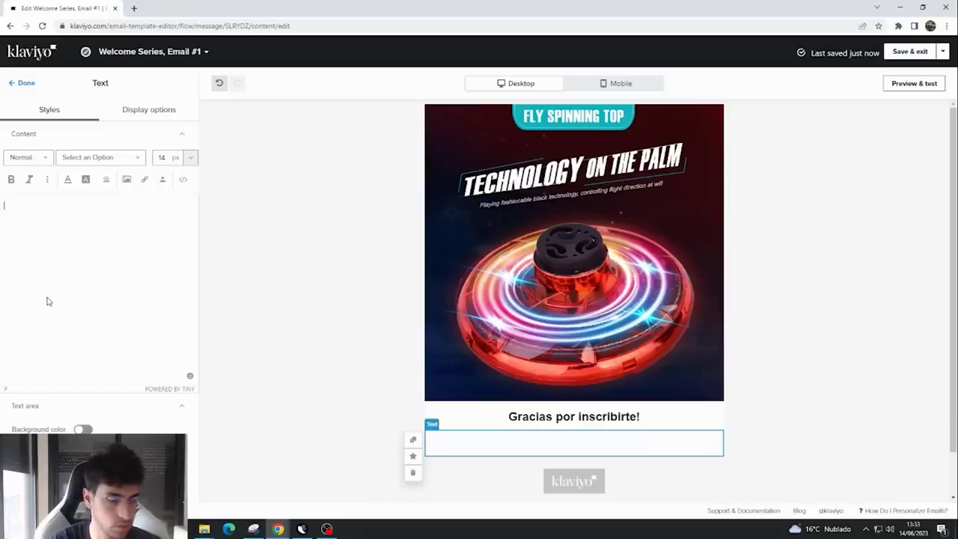
type("Te mantendremos inf")
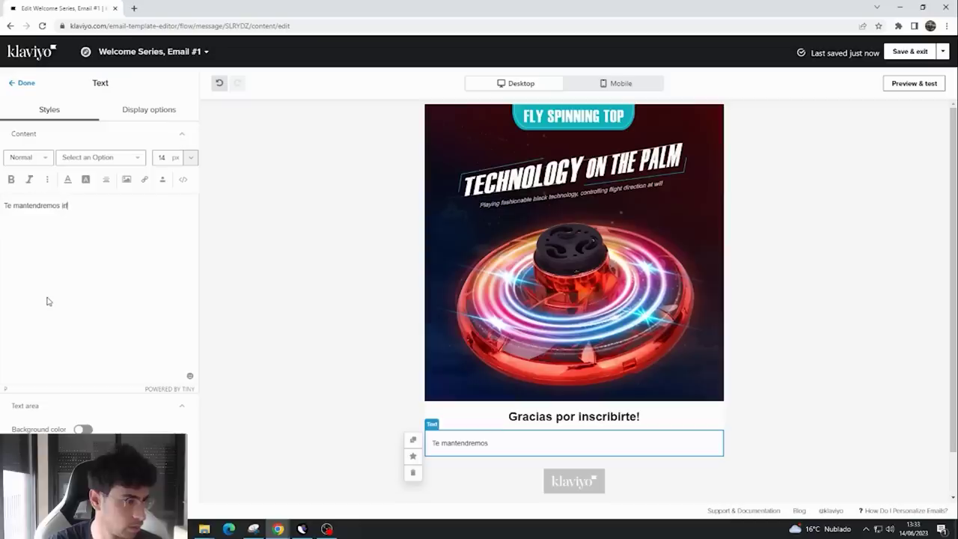
type("ormado de las")
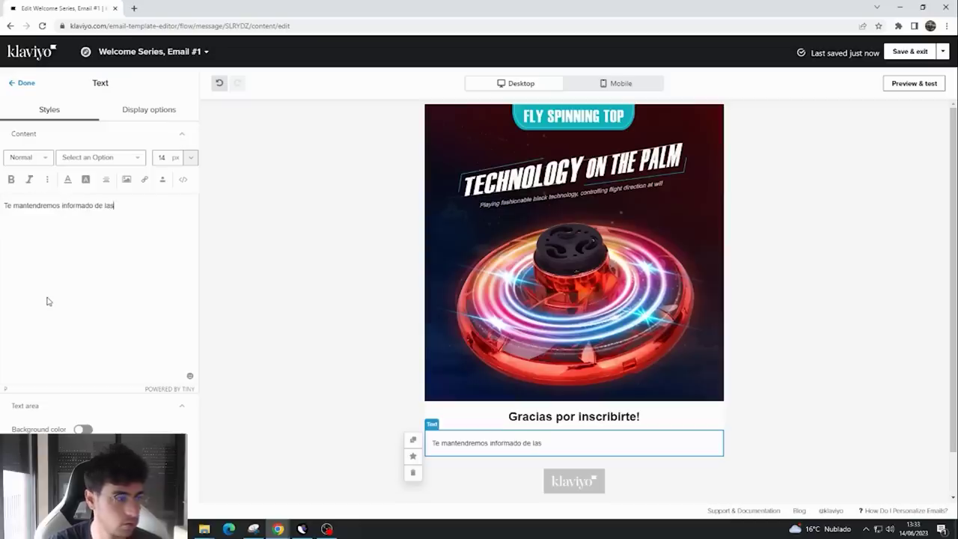
type(" últimas noticias y ofertas que ")
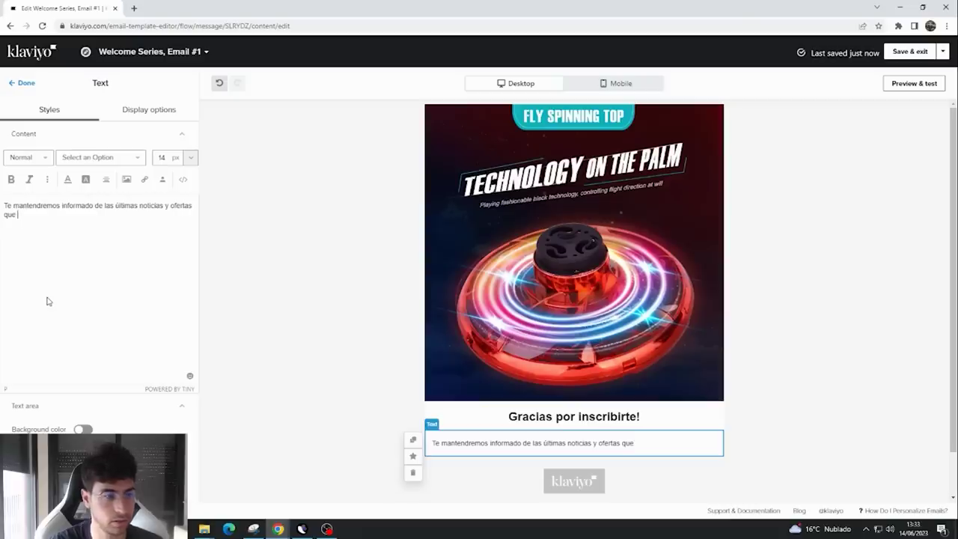
type("hacemos ")
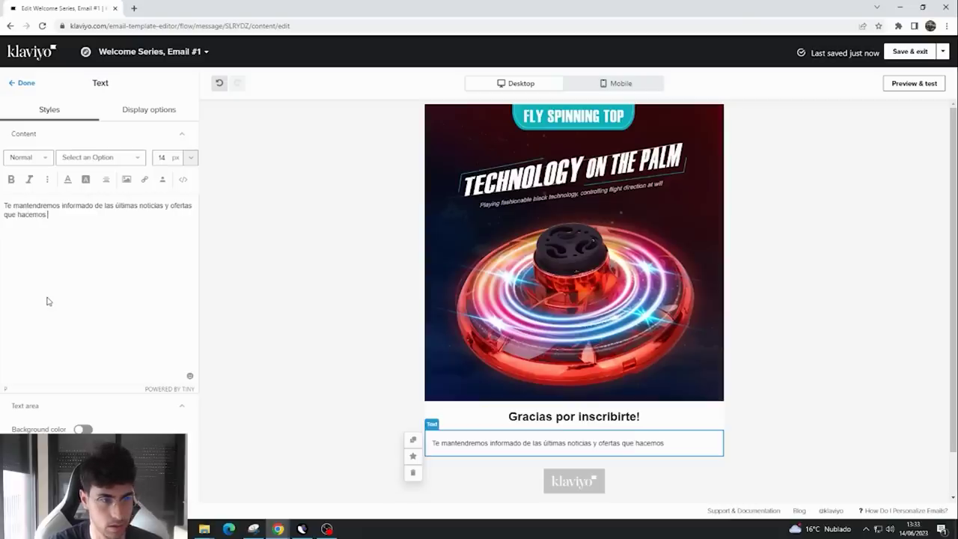
type("cada ")
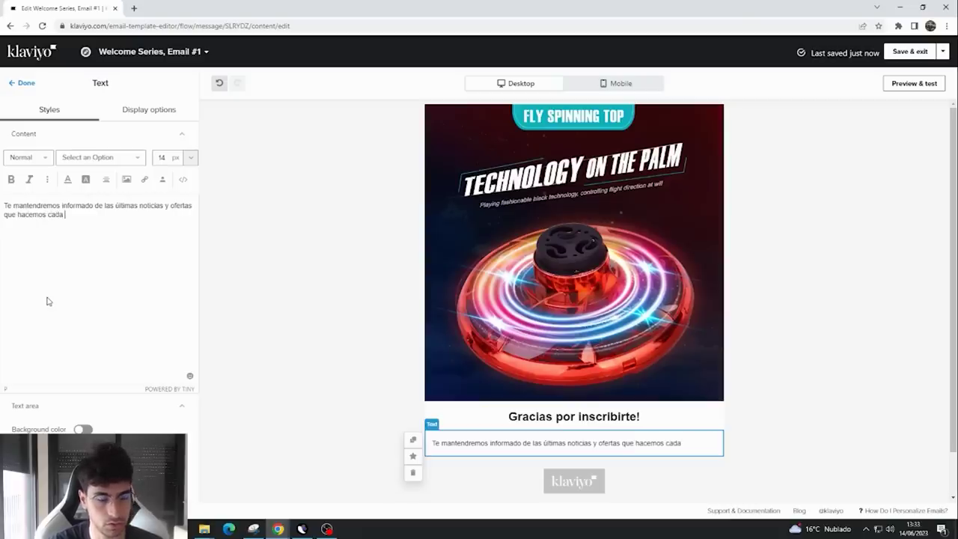
type("mes.")
key("Return")
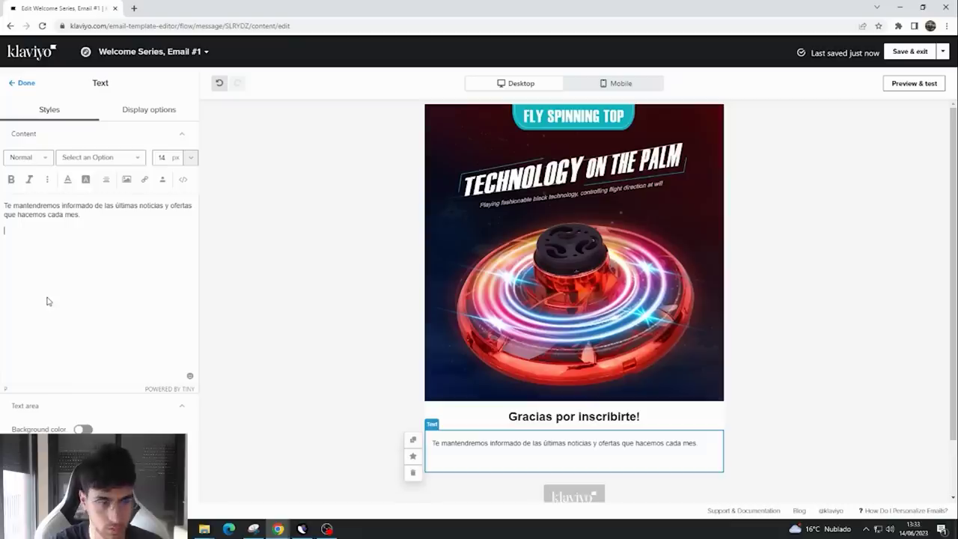
- Add a second paragraph thanking subscribers with 10% off their first order
type("Como a")
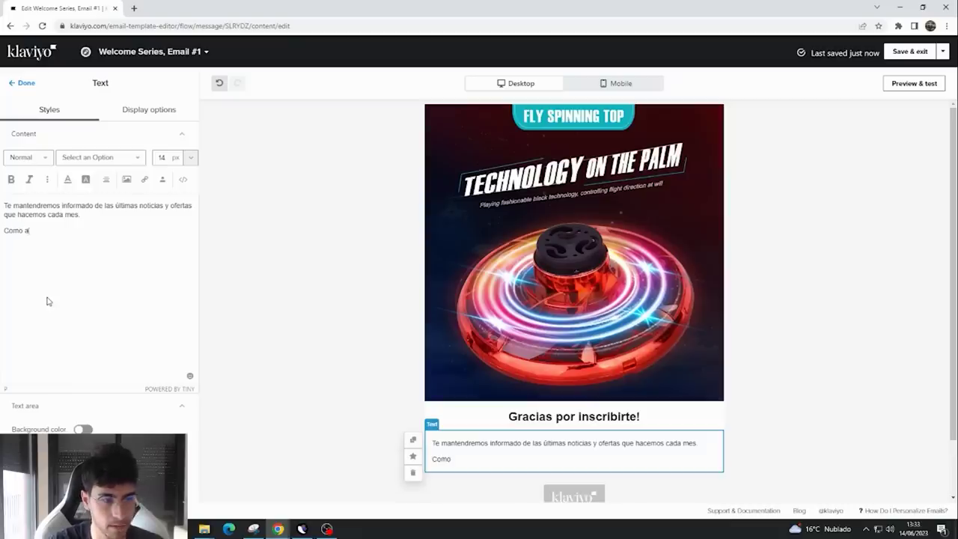
type("gradecadimiento")
type(" por inscribirte a nuest")
type("ra familia, te q")
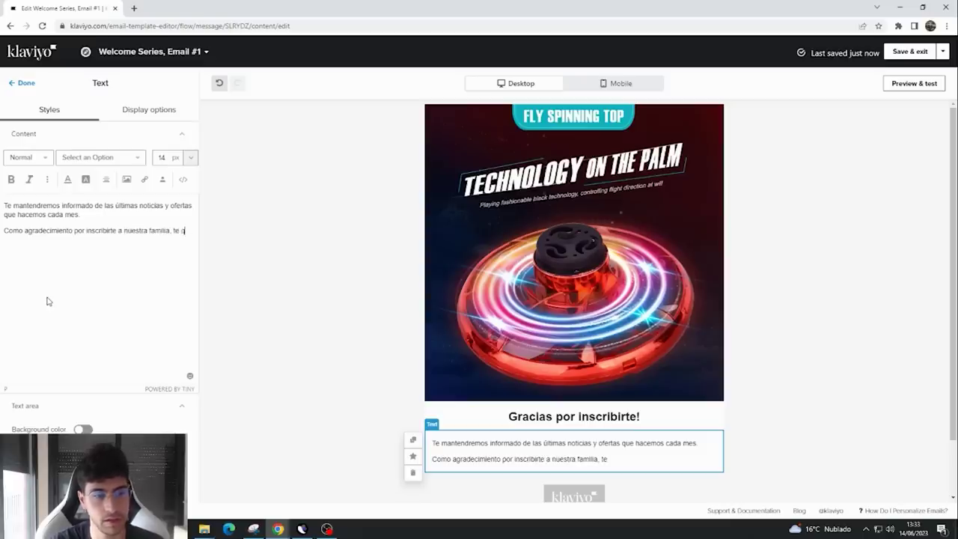
type("ueremos dar un des")
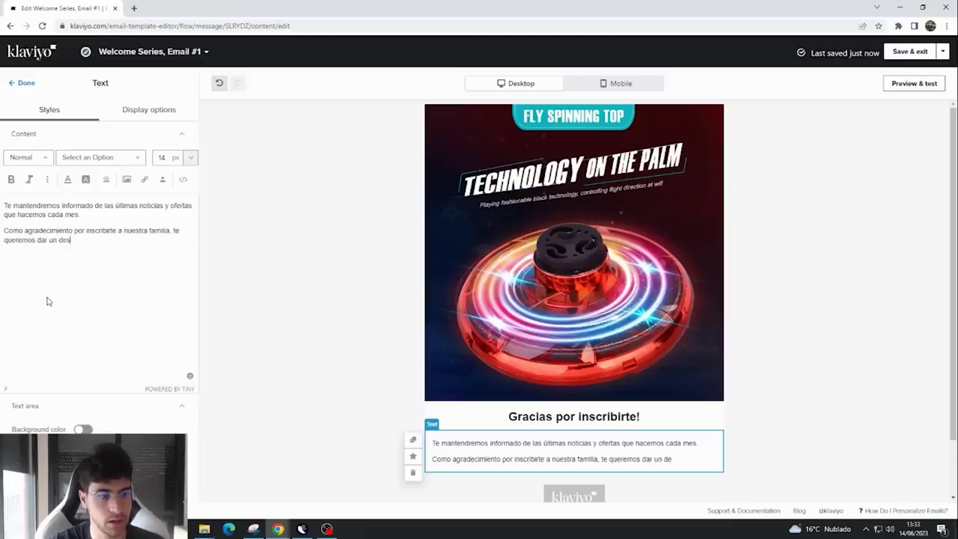
type("cuento del 10% d")
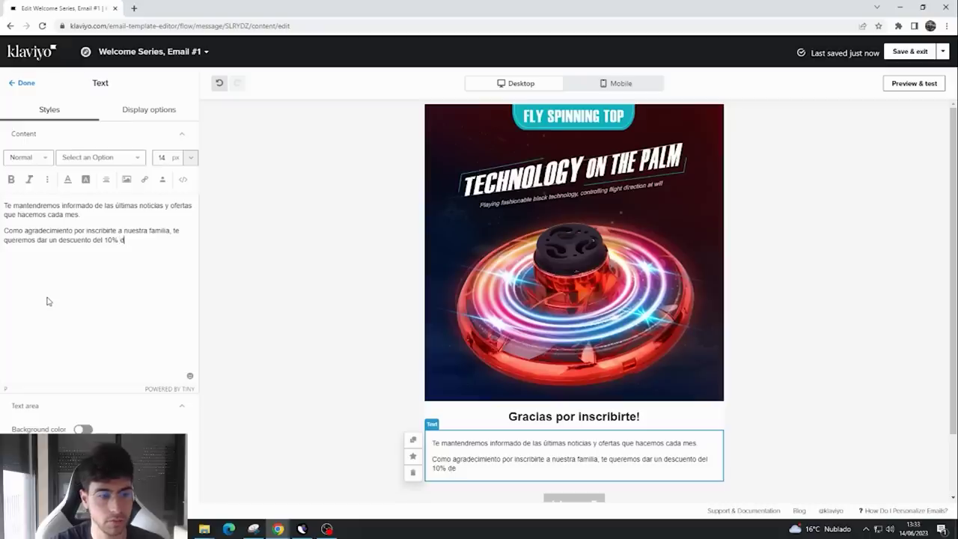
key("BackSpace")
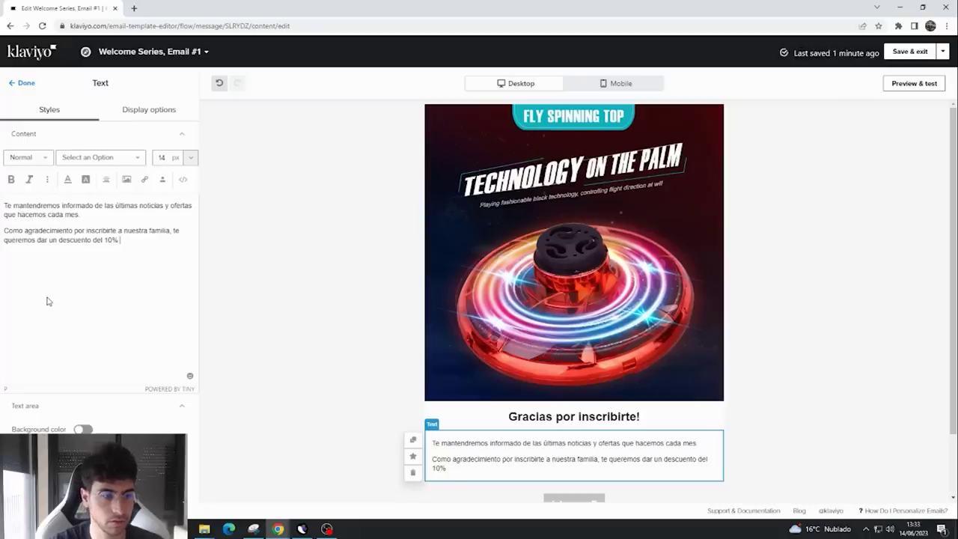
type("OFF")
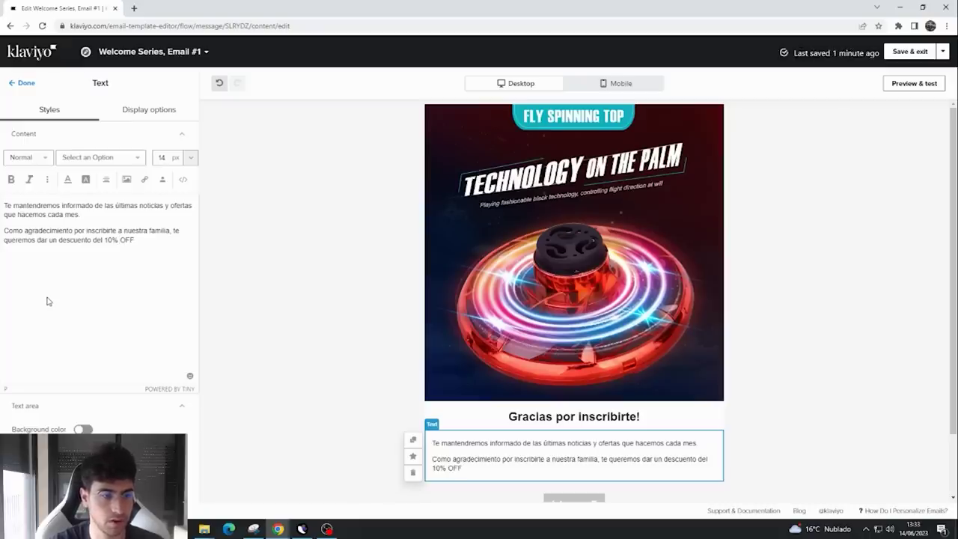
key("BackSpace")
key("BackSpace")
key("BackSpace")
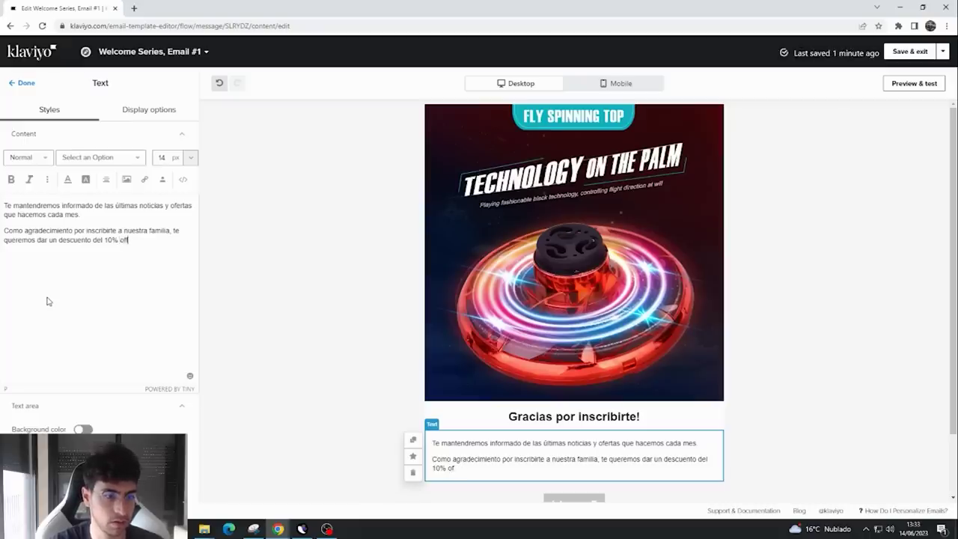
type("off en tu primer pedido.")
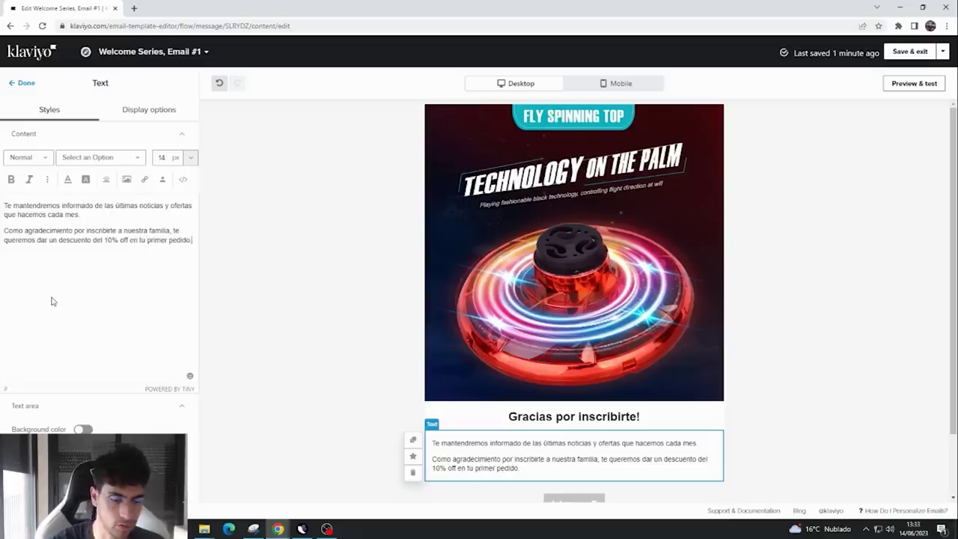
key("Return")
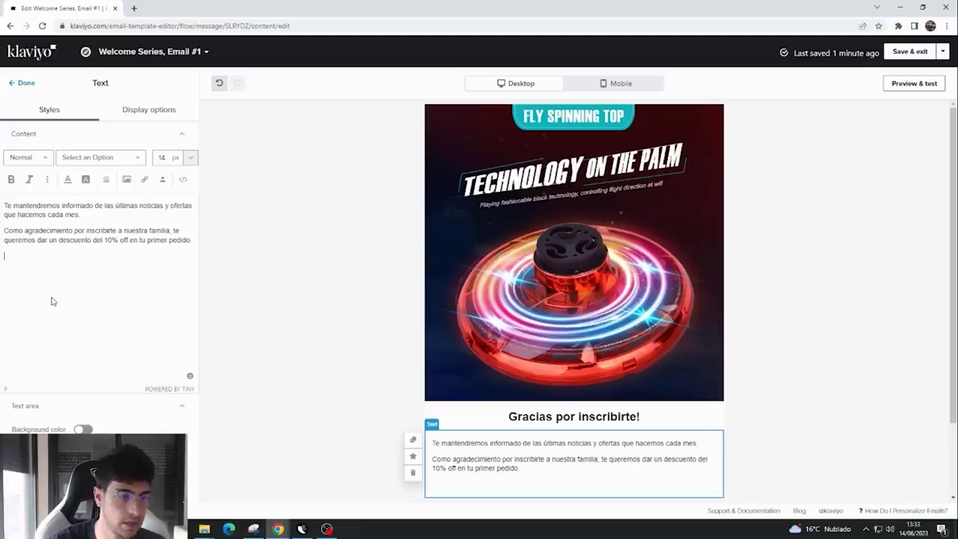
- Add the line 'USA EL CODIGO AL FINALIZAR LA COMPRA:' followed by the bold code PRIMERPEDIDO
type("USA EL CODIGO AL FINAL DEL")
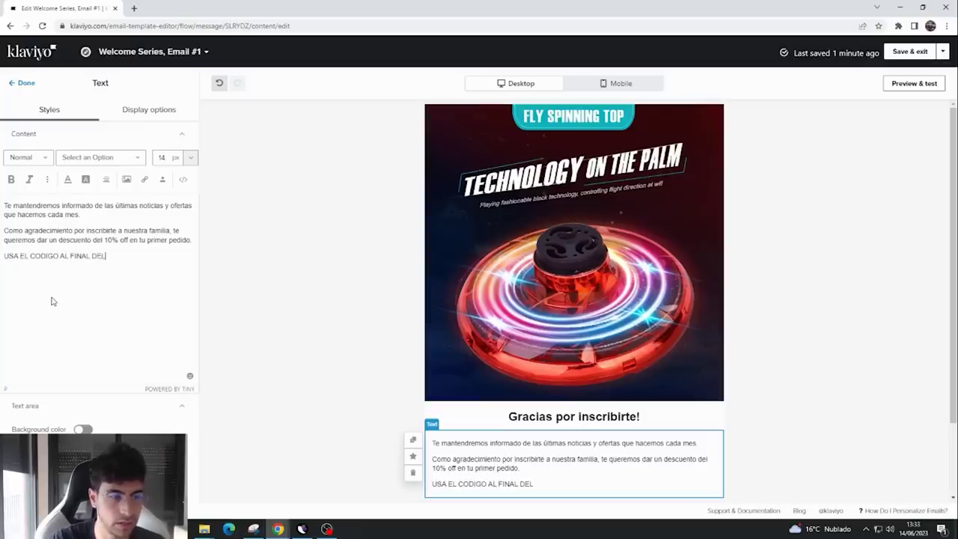
type(" PAGO")
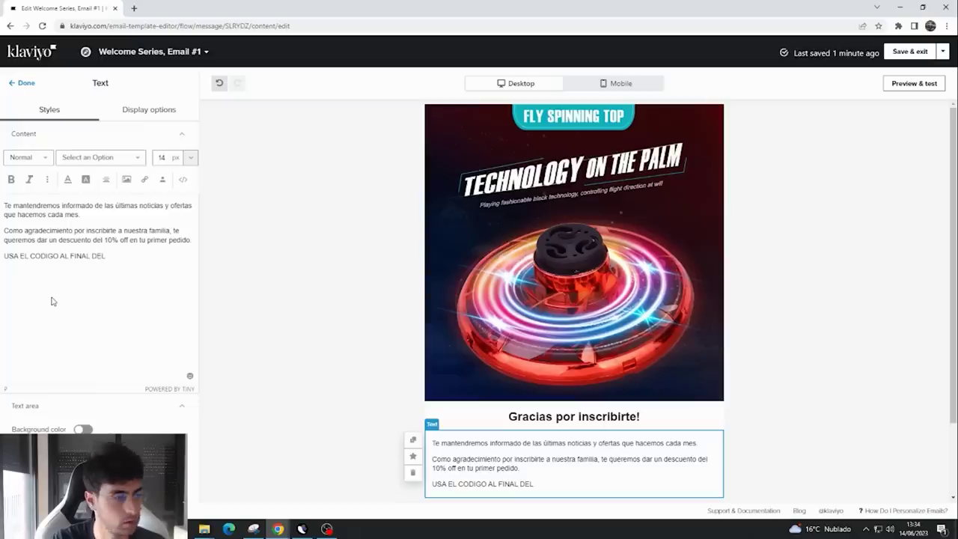
key("BackSpace")
key("BackSpace")
key("BackSpace")
key("BackSpace")
key("BackSpace")
type("NAL")
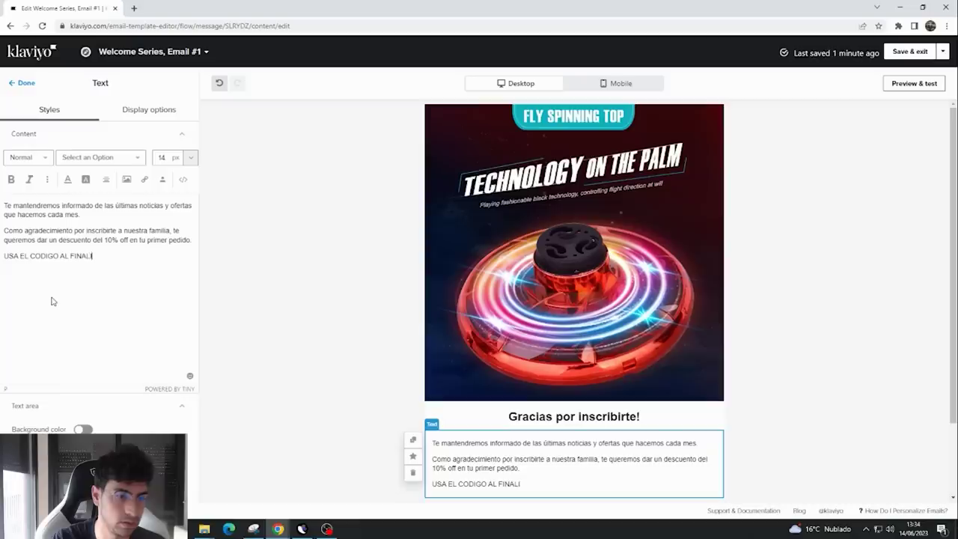
type("IZAR LA COMPRA")
key("Return")
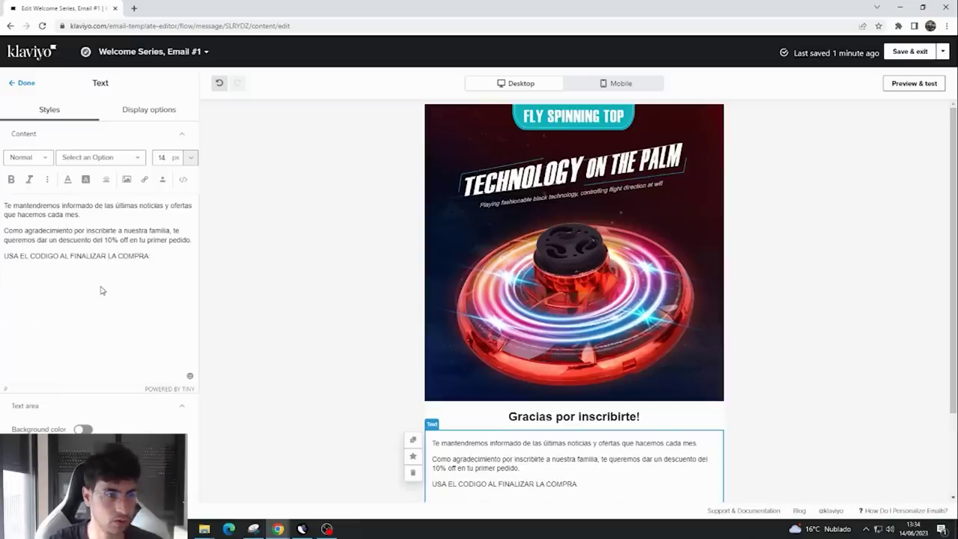
key("BackSpace")
type(": ")
type("PEDIDO10")
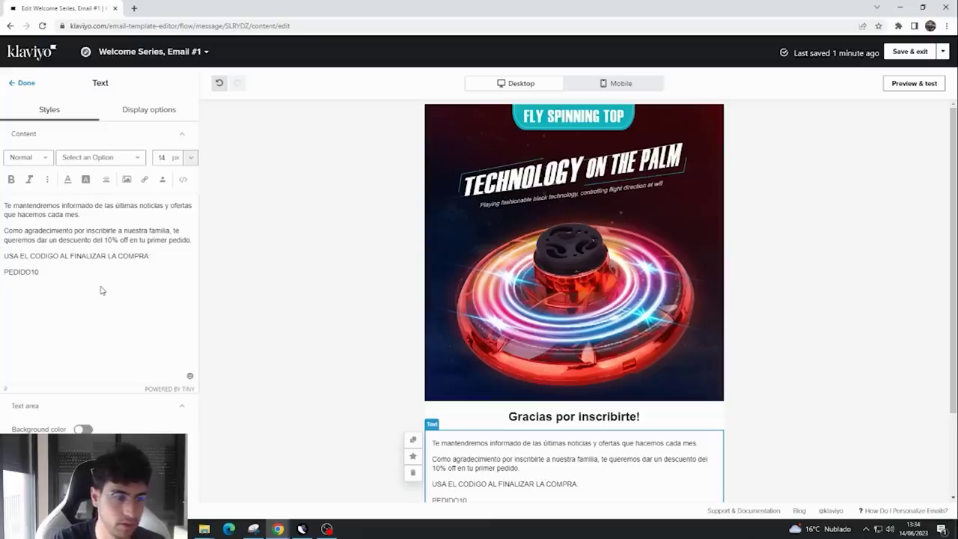
key("BackSpace")
key("BackSpace")
key("BackSpace")
key("BackSpace")
key("BackSpace")
key("BackSpace")
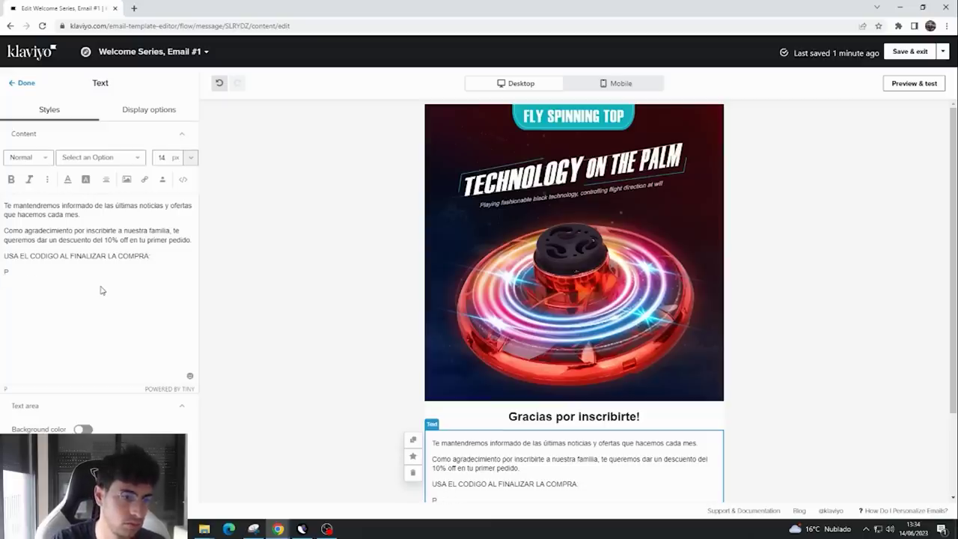
type("RIMERPEDIDO")
double_click(51, 271)
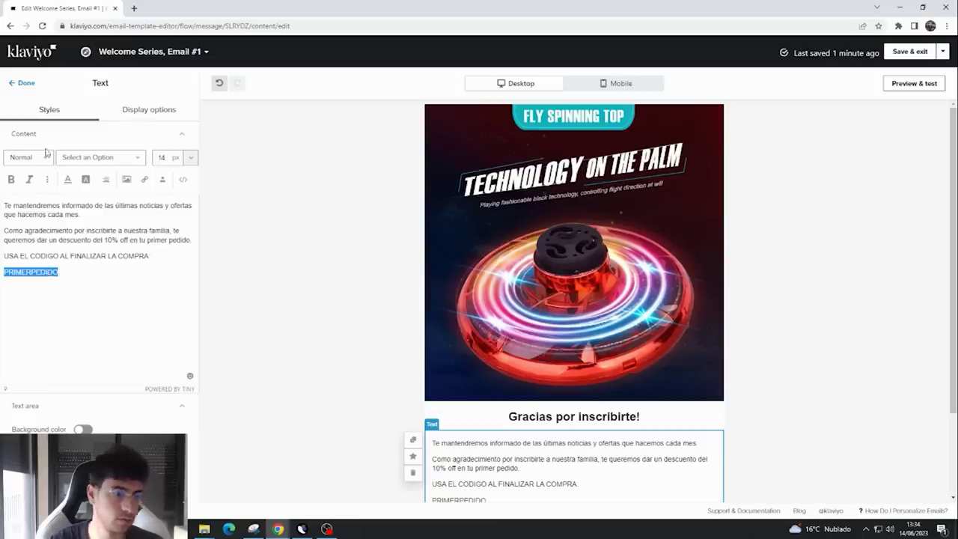
left_click(11, 179)
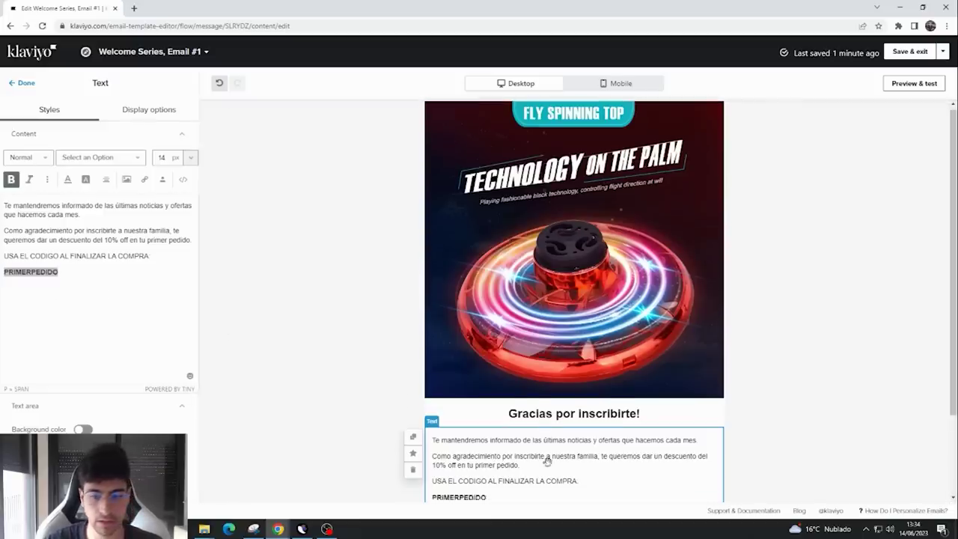
- Centre the two closing lines and leave one blank line below PRIMERPEDIDO
scroll(547, 461, "down", 2)
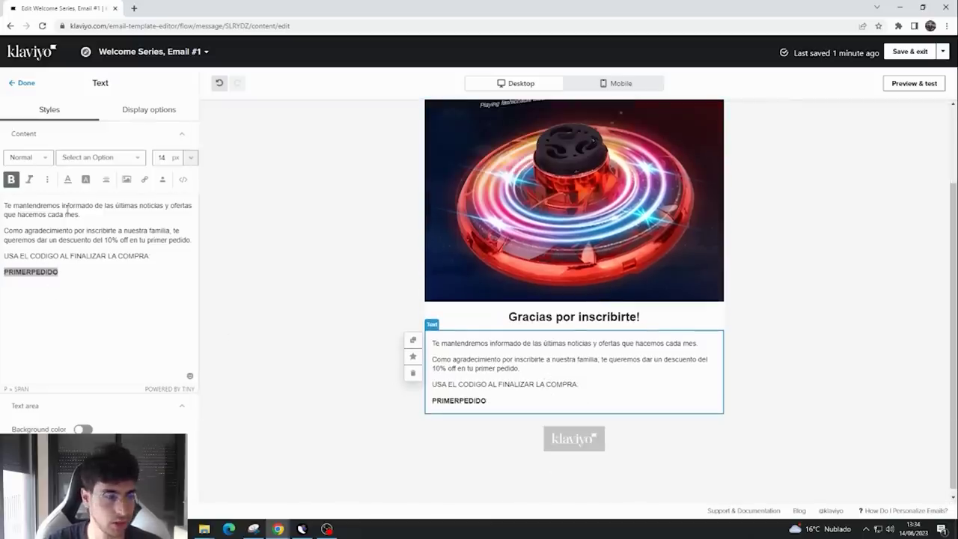
left_click(106, 178)
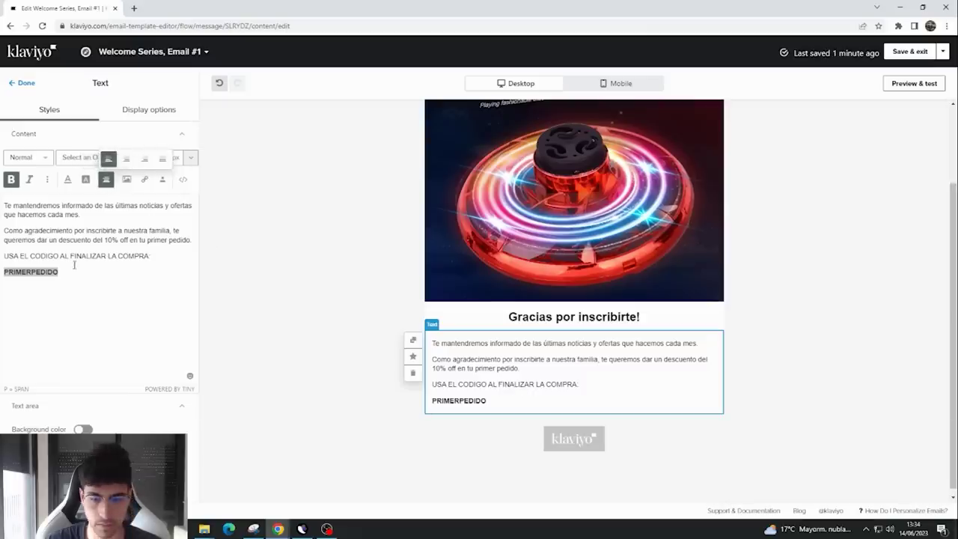
left_click_drag(67, 272, 6, 256)
left_click(106, 179)
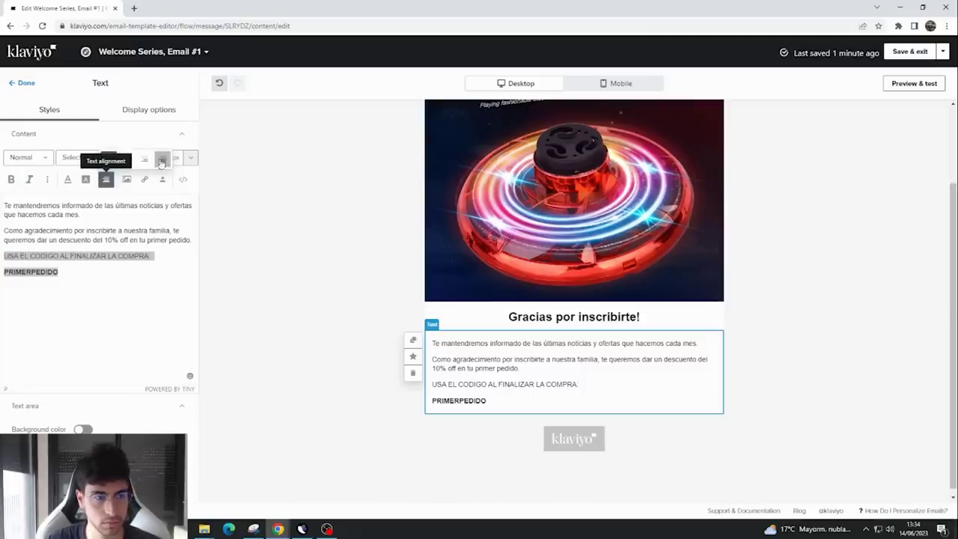
left_click(127, 159)
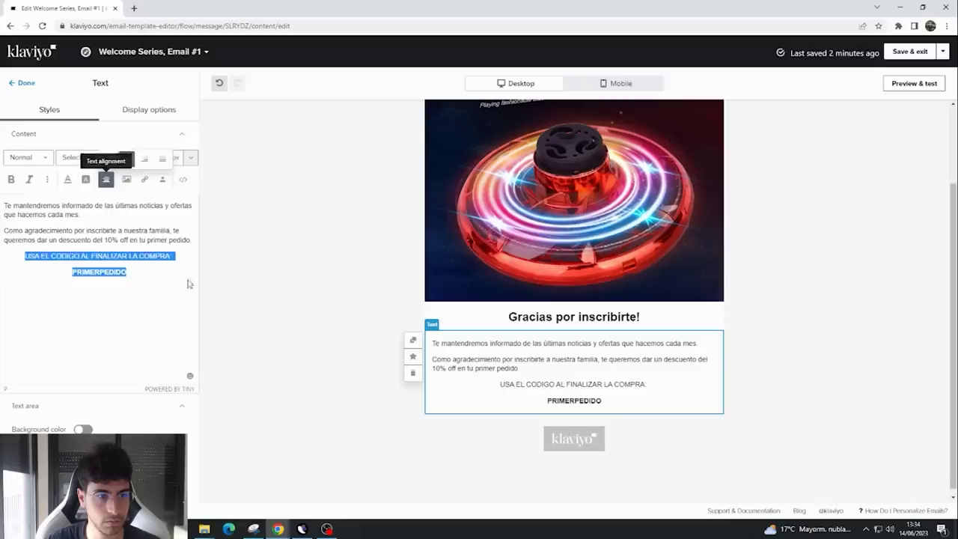
left_click(137, 307)
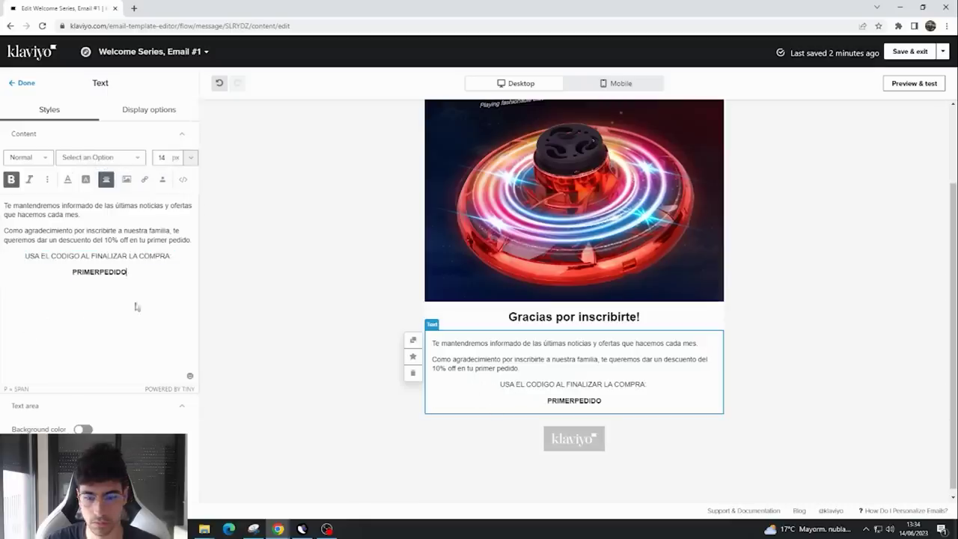
key("Return")
key("BackSpace")
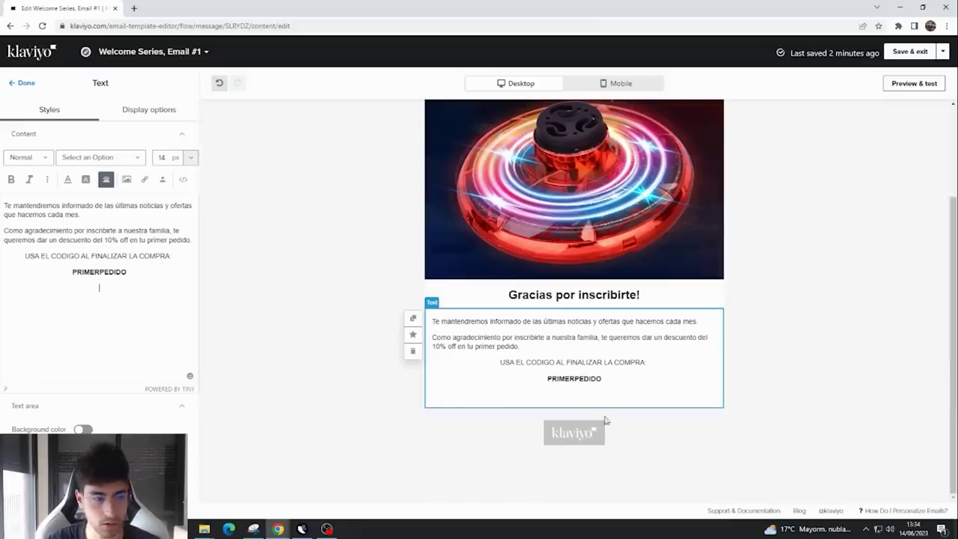
- Add a Button block below the discount code and colour it dark red #872929
left_click(22, 83)
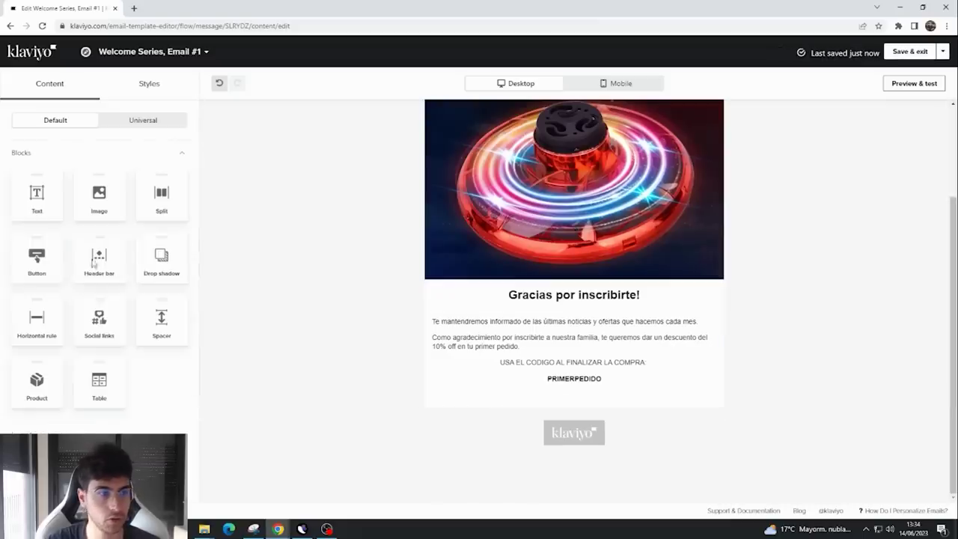
left_click_drag(30, 254, 578, 432)
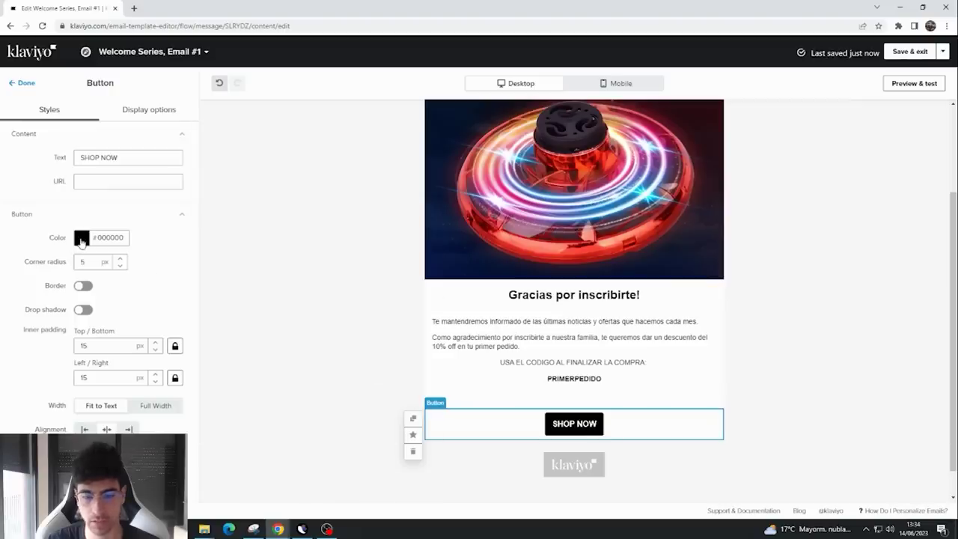
left_click(81, 238)
left_click(174, 256)
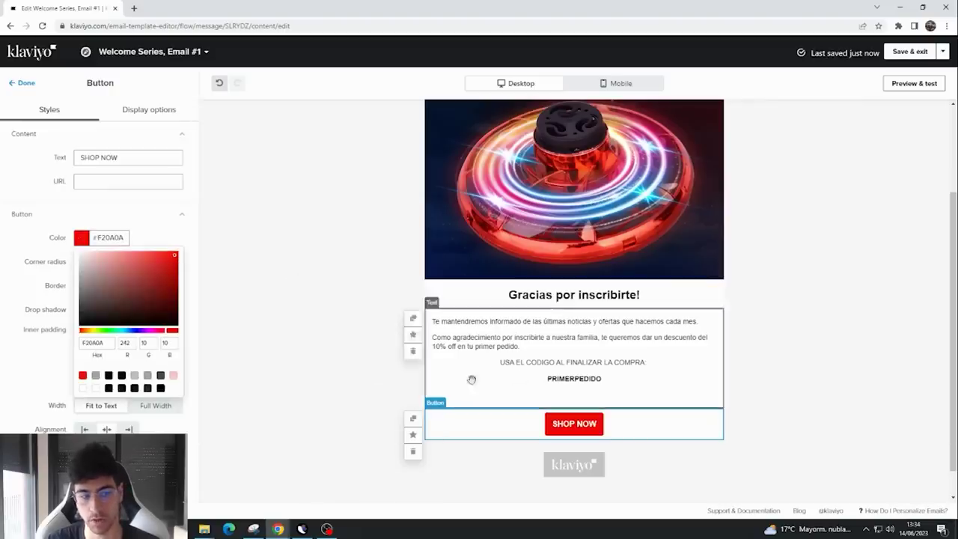
left_click(150, 287)
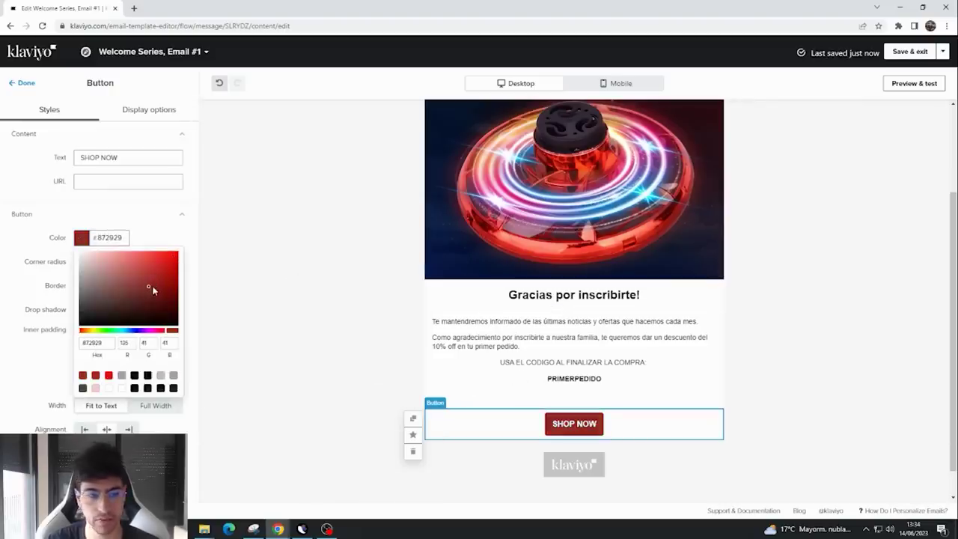
left_click(191, 231)
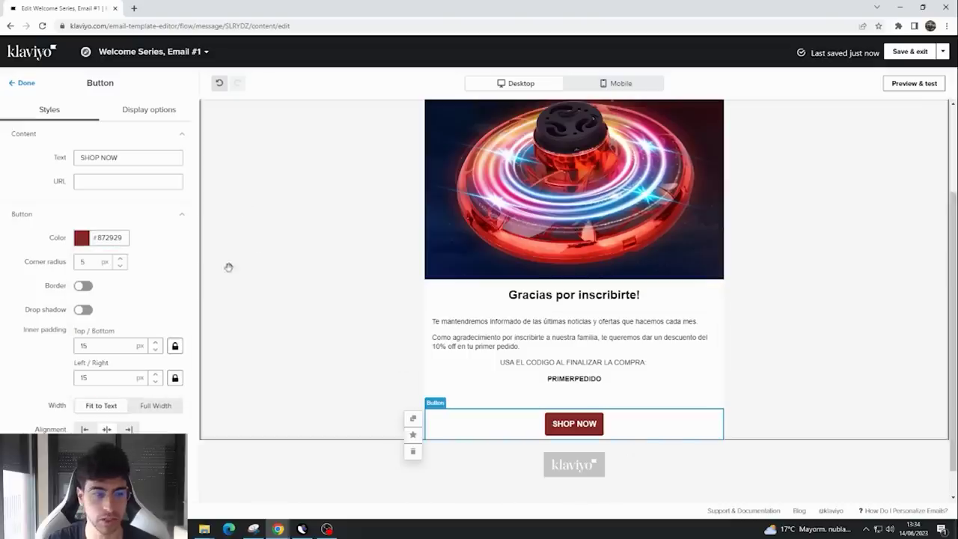
- Change the button label from SHOP NOW to VER PRODUCTOS
triple_click(102, 156)
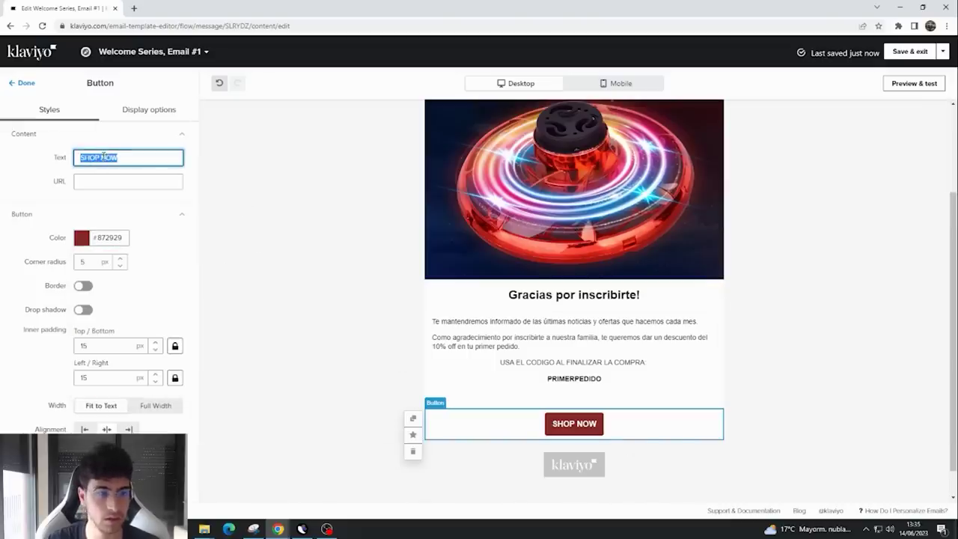
type("comp")
key("BackSpace")
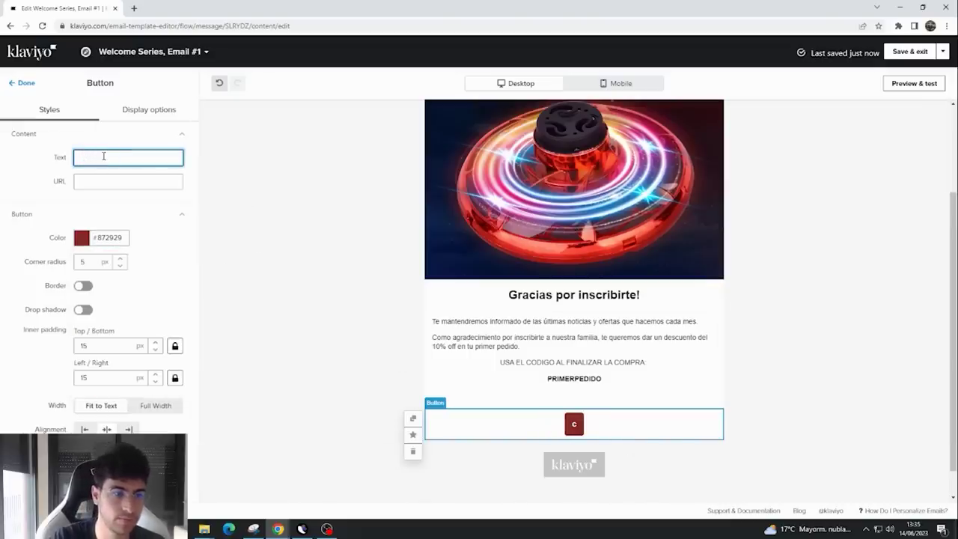
key("BackSpace")
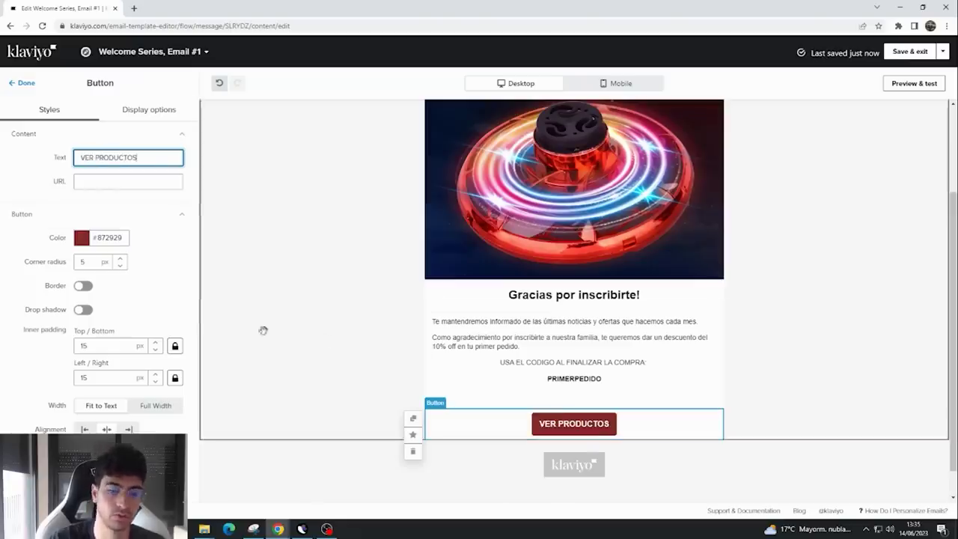
left_click(188, 307)
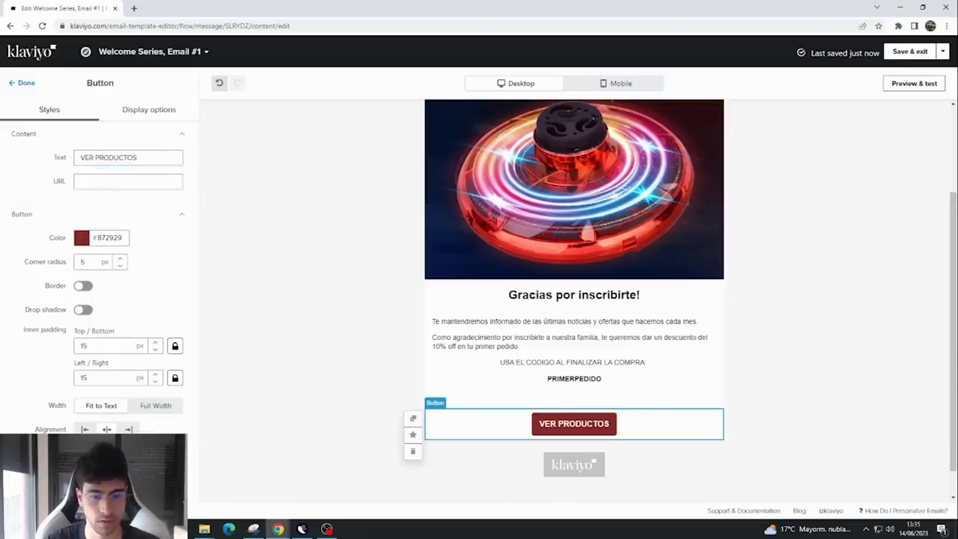
scroll(602, 431, "down", 2)
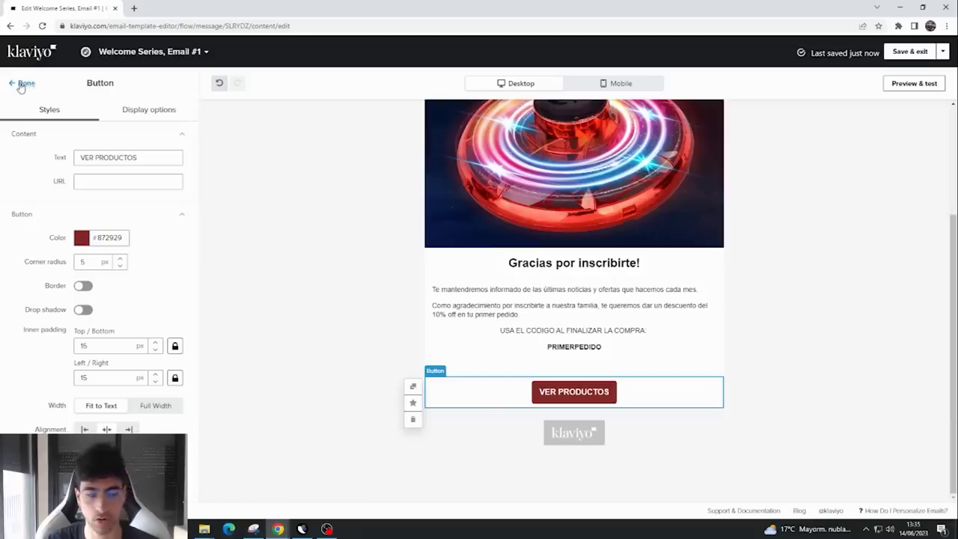
- Close the button panel and review the Spanish email, from spinning-top image to VER PRODUCTOS button
left_click(536, 418)
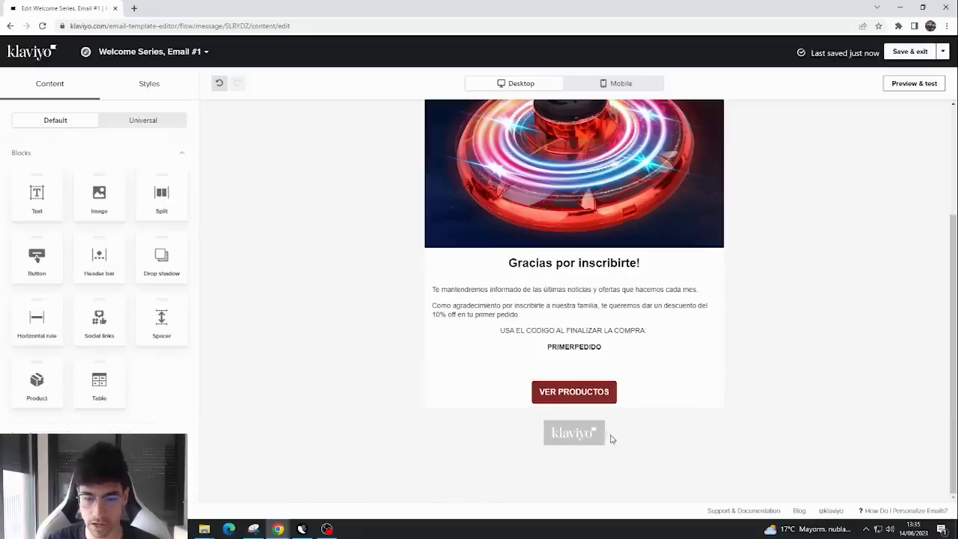
scroll(611, 439, "up", 2)
scroll(623, 460, "down", 2)
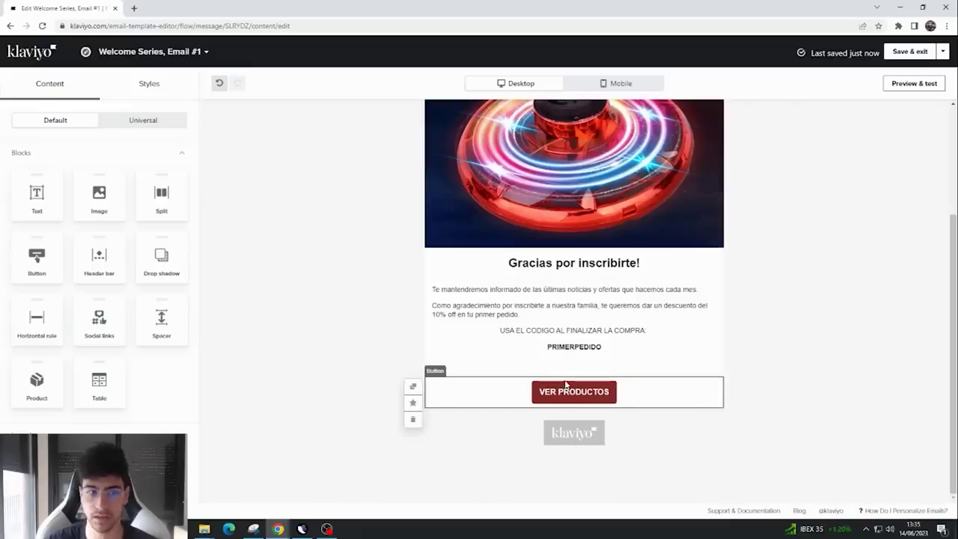
scroll(628, 393, "up", 3)
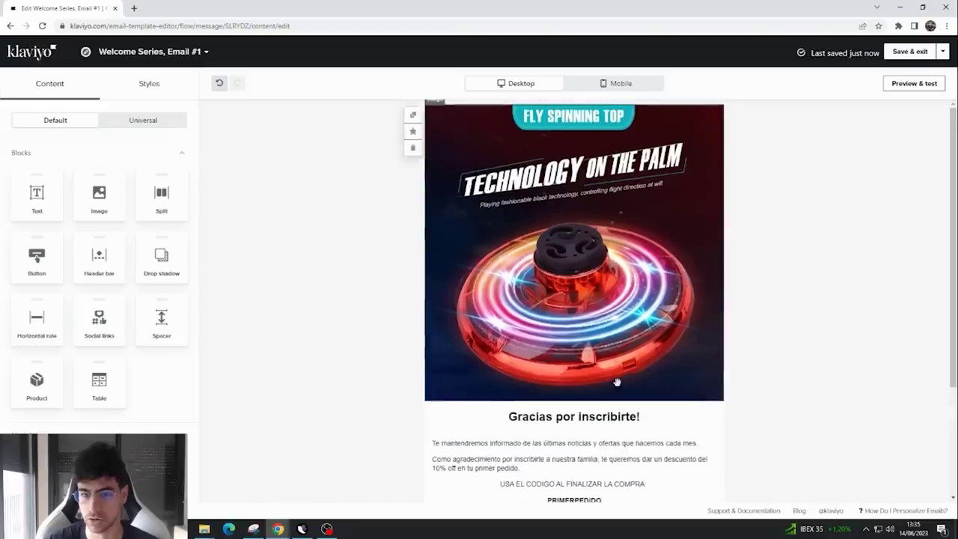
scroll(704, 376, "down", 3)
scroll(637, 385, "up", 2)
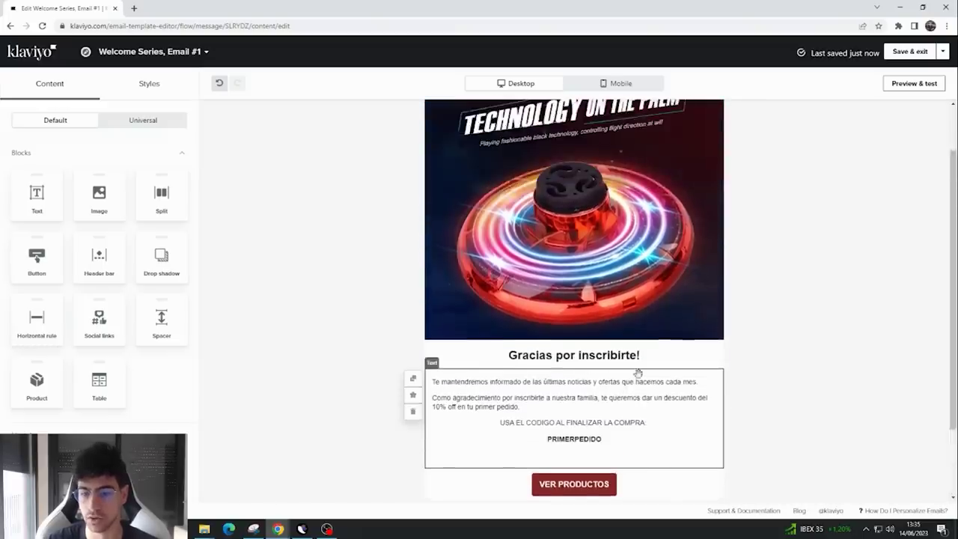
scroll(640, 373, "down", 2)
scroll(659, 394, "up", 2)
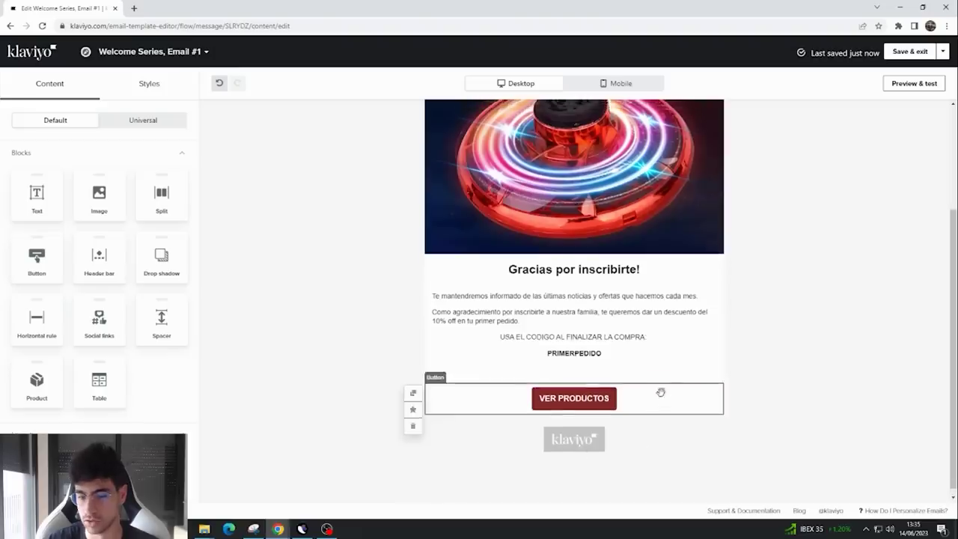
scroll(629, 330, "up", 1)
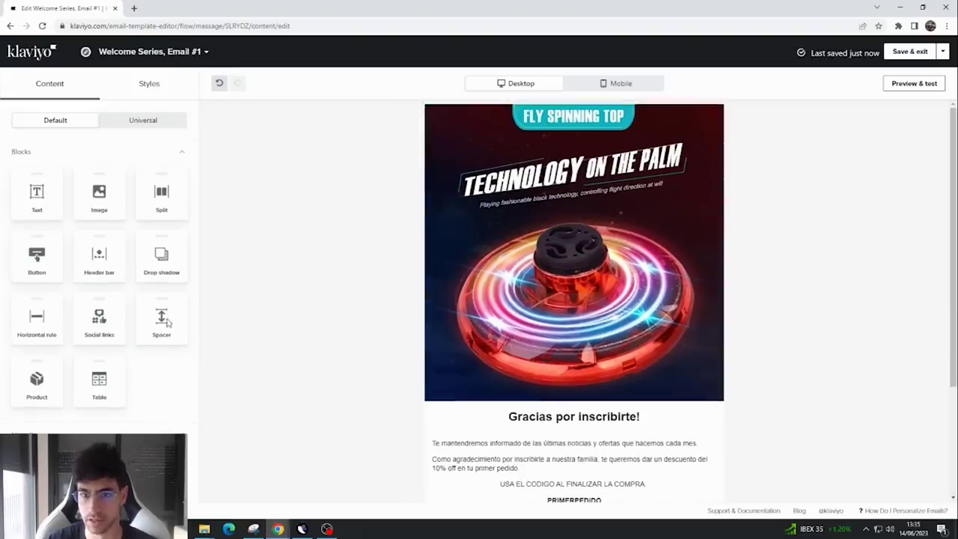
scroll(627, 368, "down", 3)
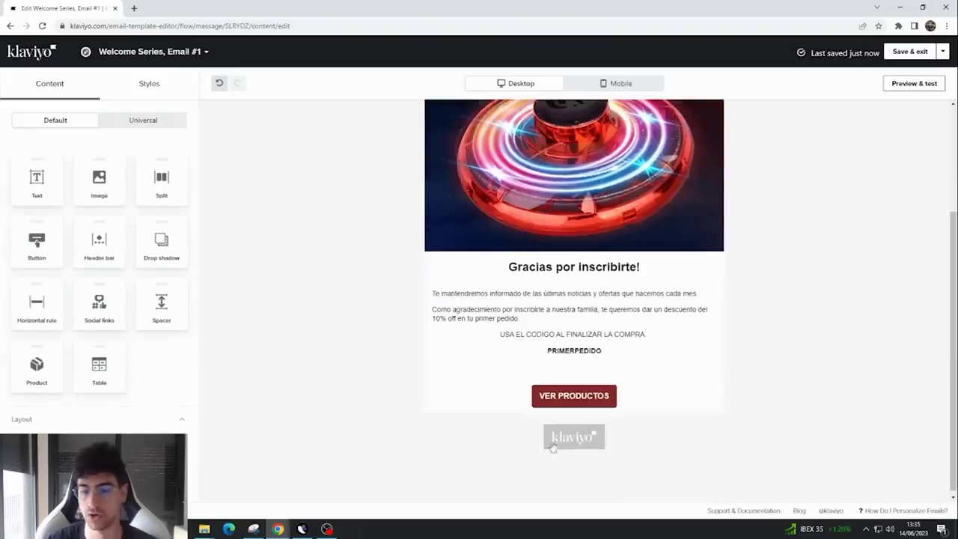
scroll(574, 404, "up", 3)
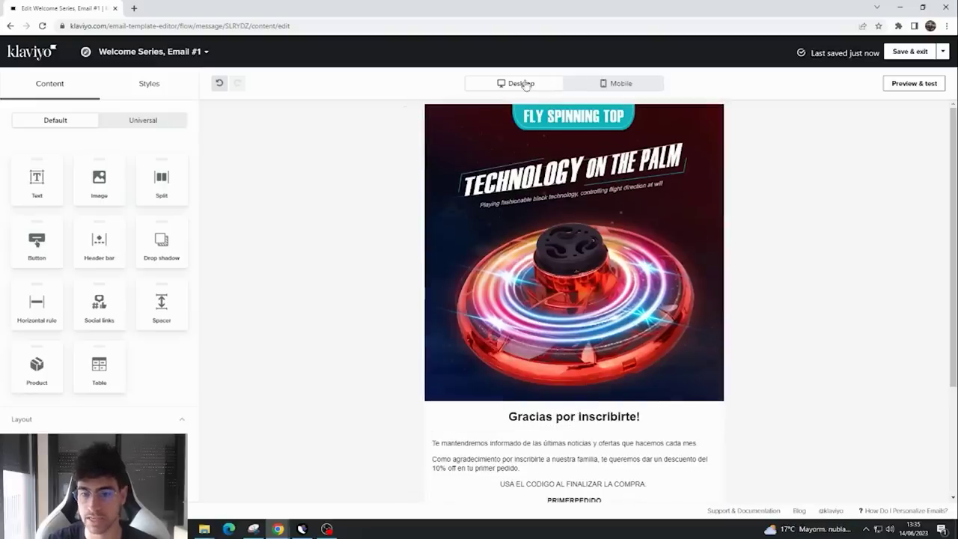
- Compare the email's mobile and desktop previews
left_click(606, 87)
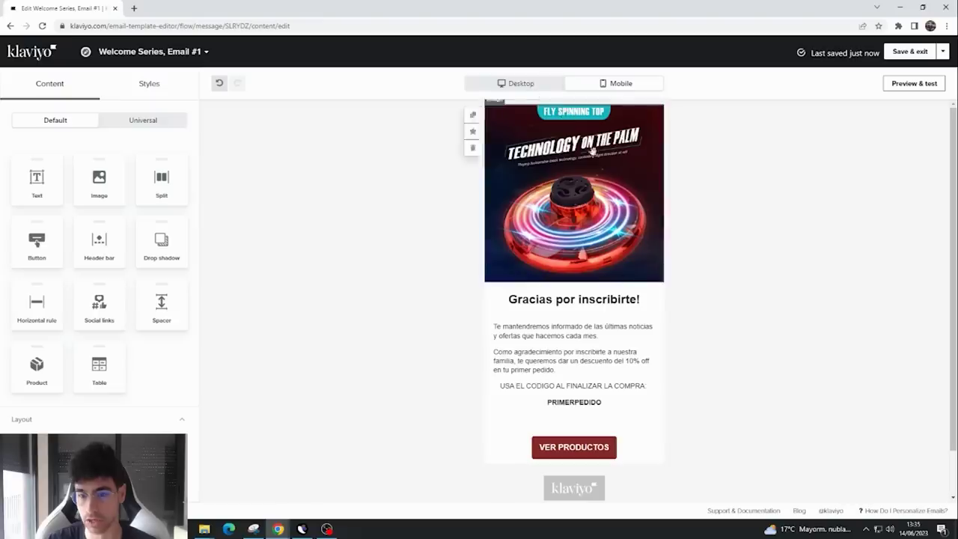
left_click(540, 83)
left_click(618, 86)
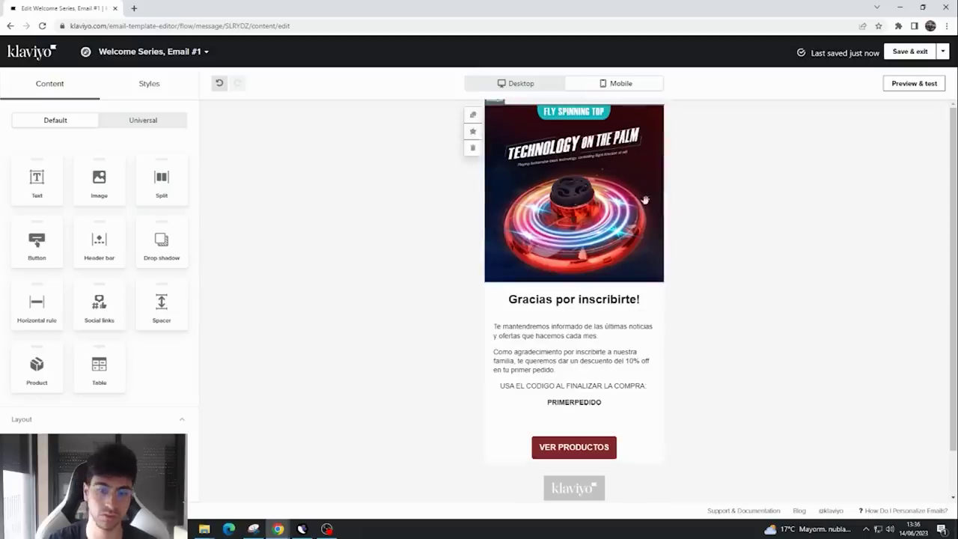
left_click(616, 88)
left_click(524, 84)
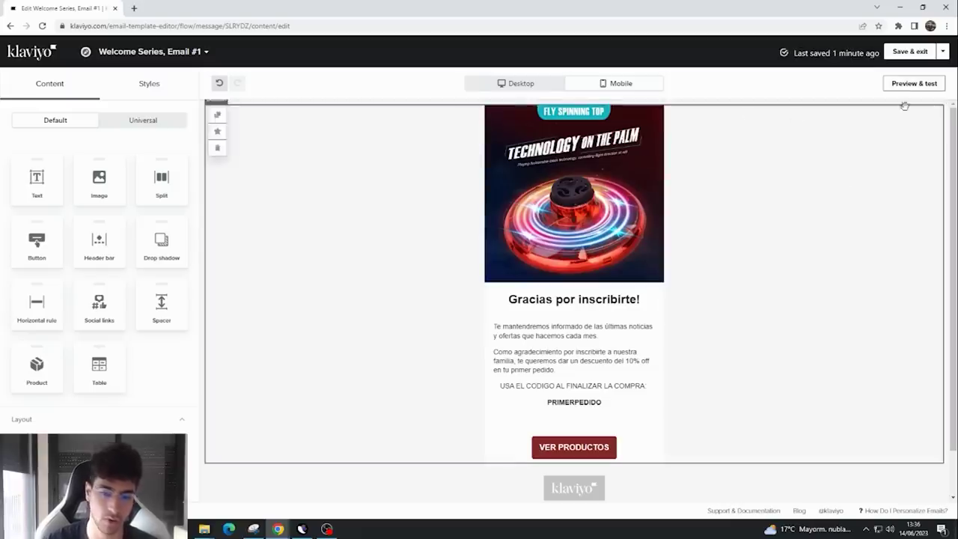
- Save and exit the editor, returning to Email #1's content page with the spinning-top Spanish design
left_click(918, 55)
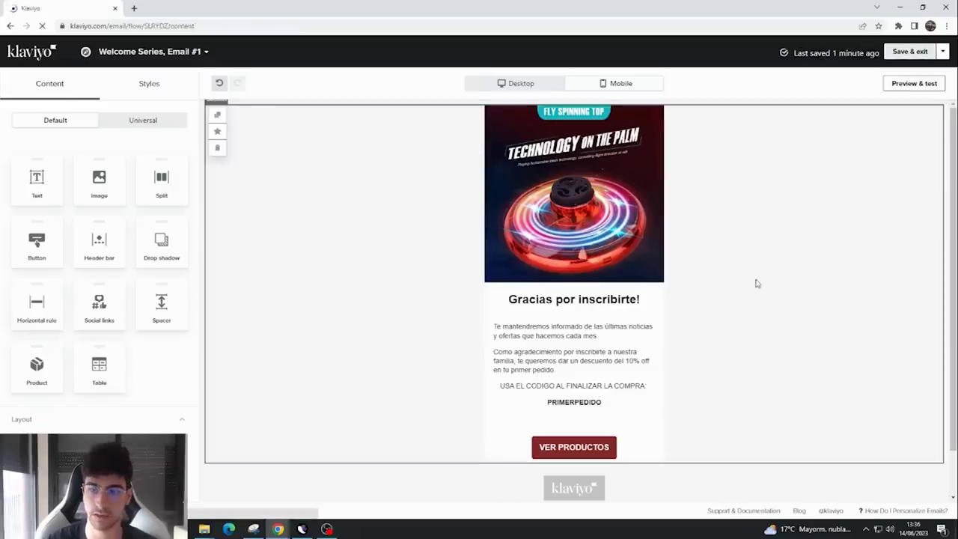
scroll(652, 306, "down", 3)
scroll(629, 302, "up", 3)
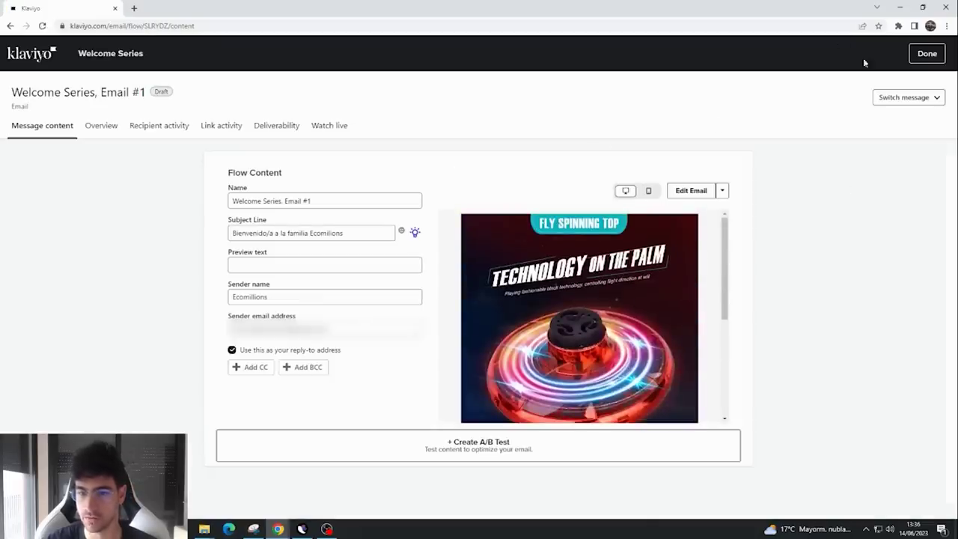
- Switch Email #1 'Bienvenido/a a la familia Ecomillions' from Draft to Live and dismiss the congratulations
left_click(926, 54)
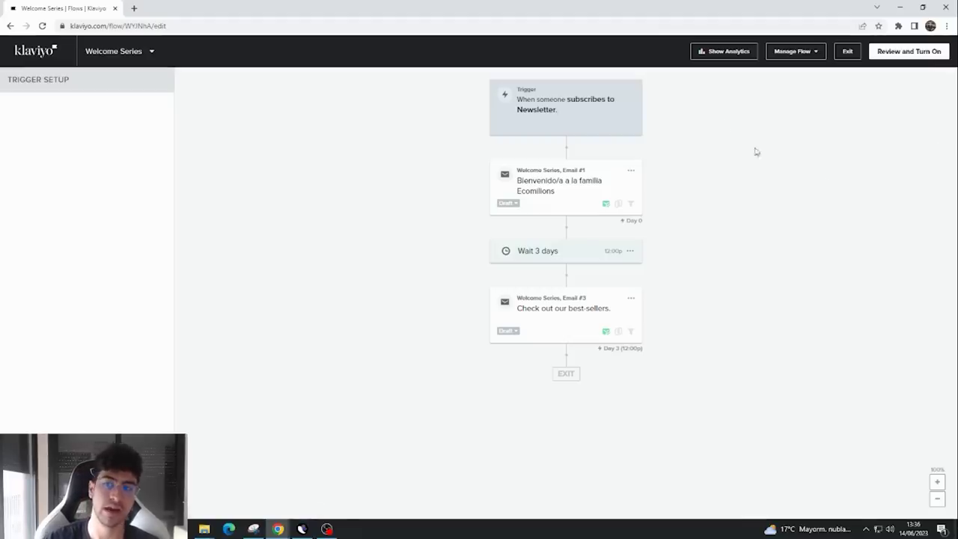
left_click(508, 204)
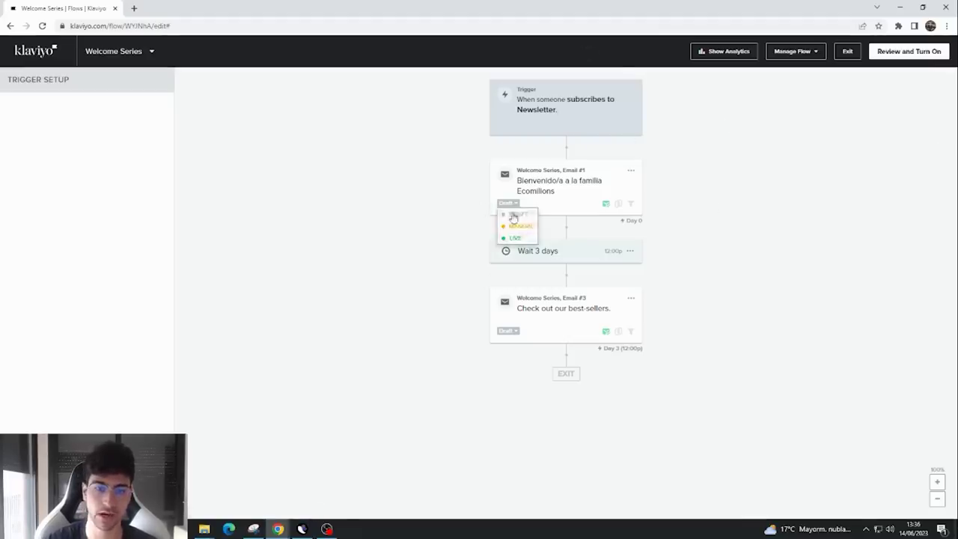
left_click(515, 239)
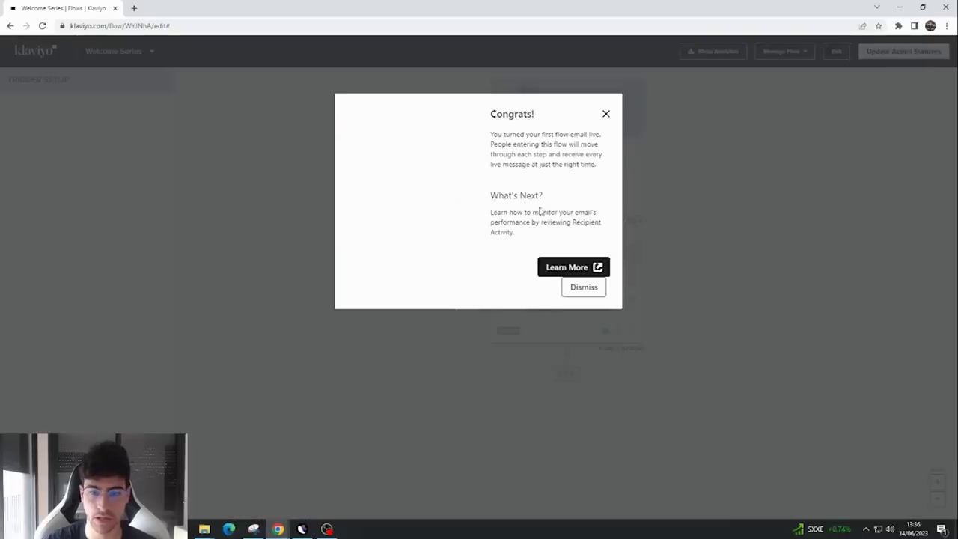
left_click(584, 289)
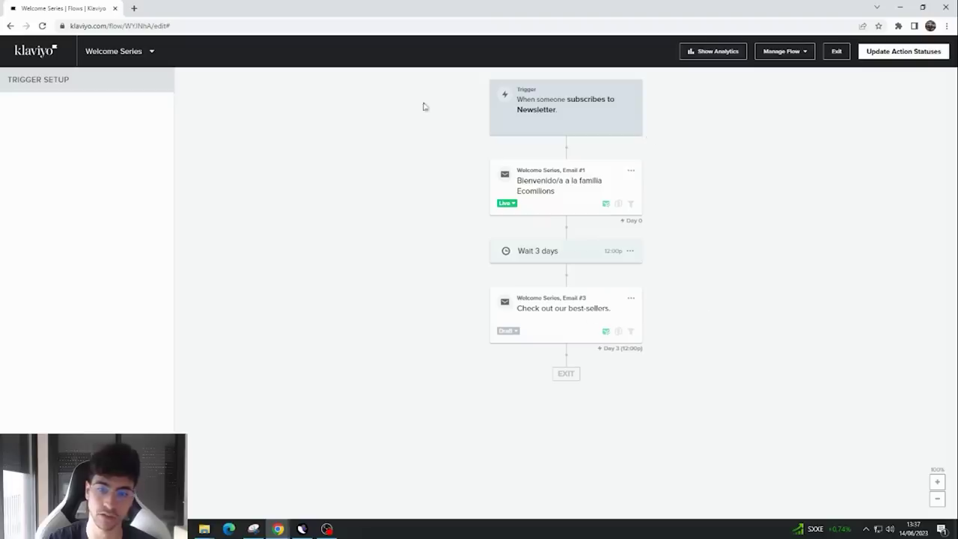
- Change Email #3's subject line to '¡Descubre lo más vendido del mes!' and choose Change Template
left_click(631, 299)
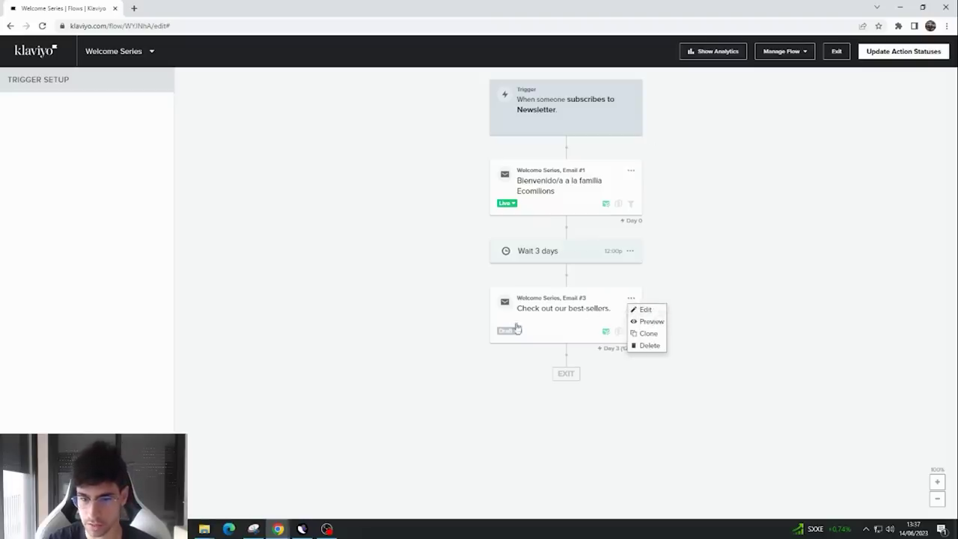
left_click(652, 309)
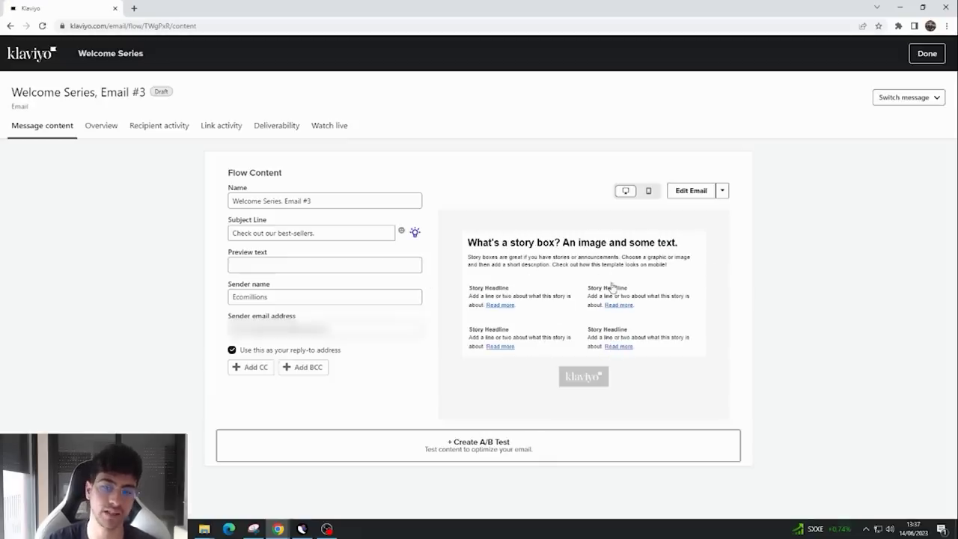
left_click(723, 192)
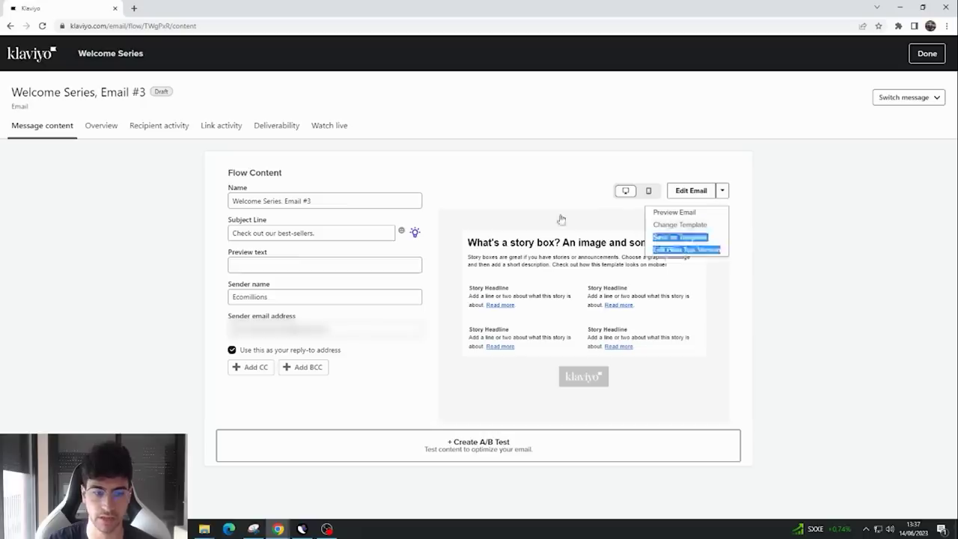
triple_click(305, 233)
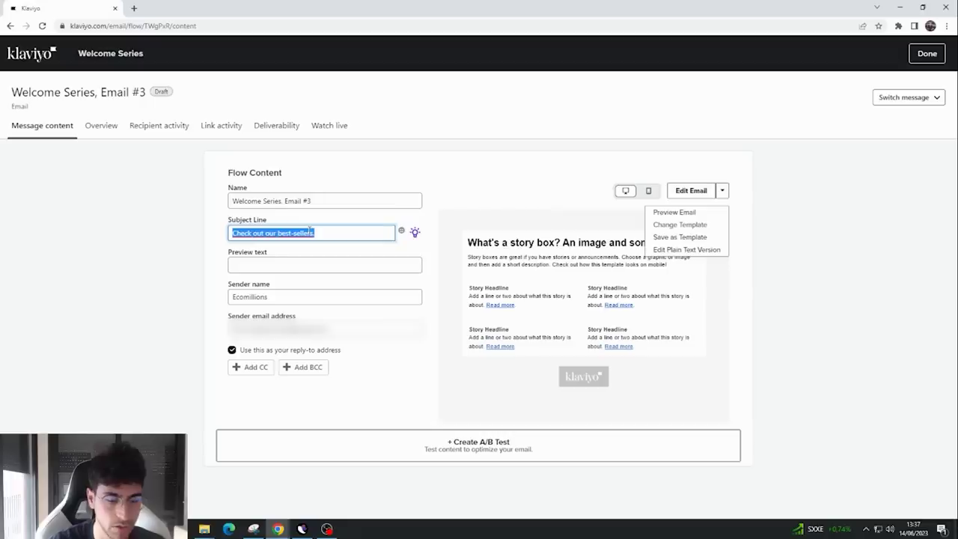
type("dido del mes!")
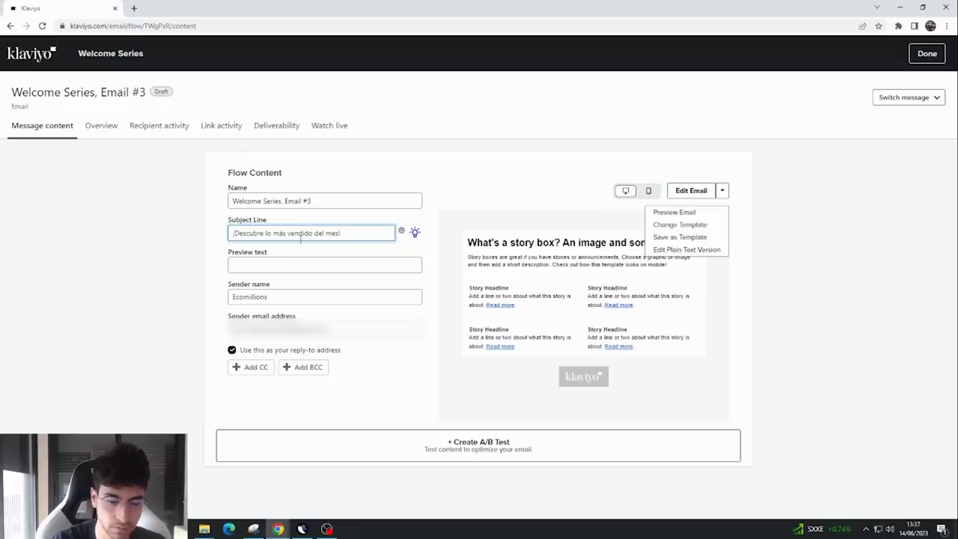
left_click(194, 244)
left_click(722, 190)
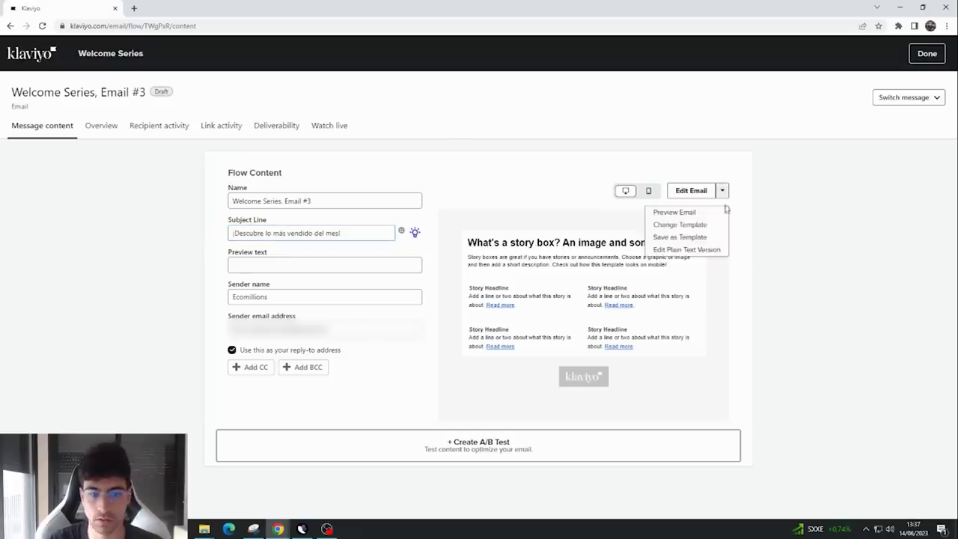
left_click(678, 225)
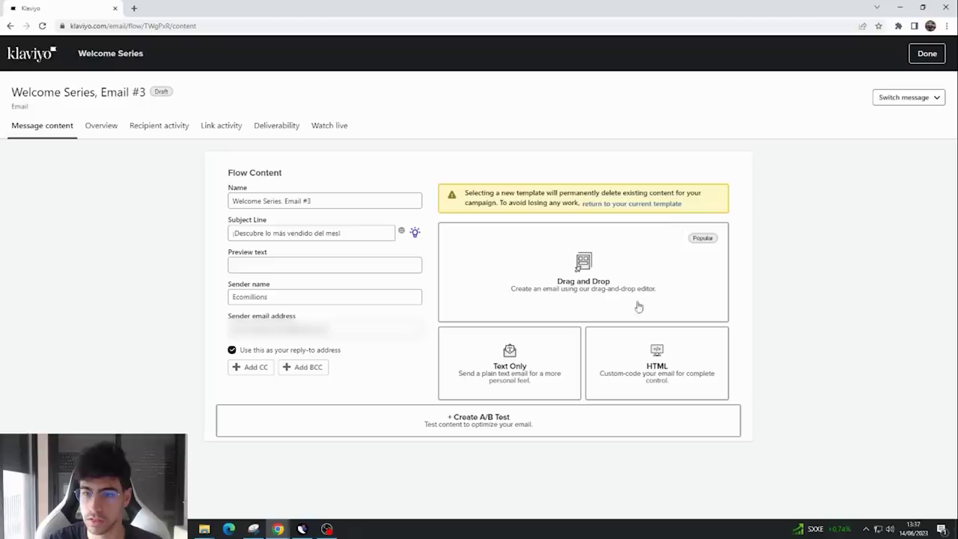
- Pick Drag and Drop and browse the themed templates like 'Reminder - Back in stock' and 'Spring - Sale'
left_click(622, 268)
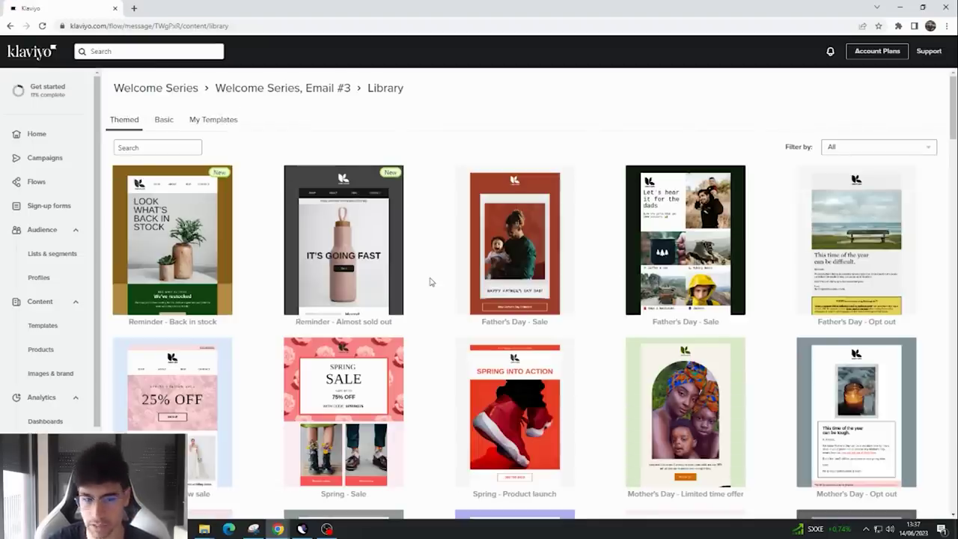
scroll(425, 280, "down", 2)
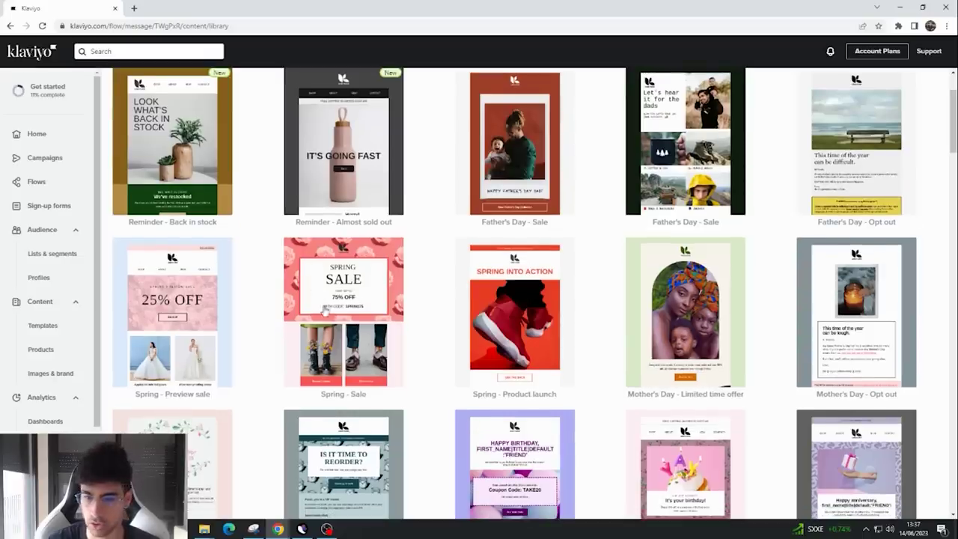
scroll(347, 318, "up", 1)
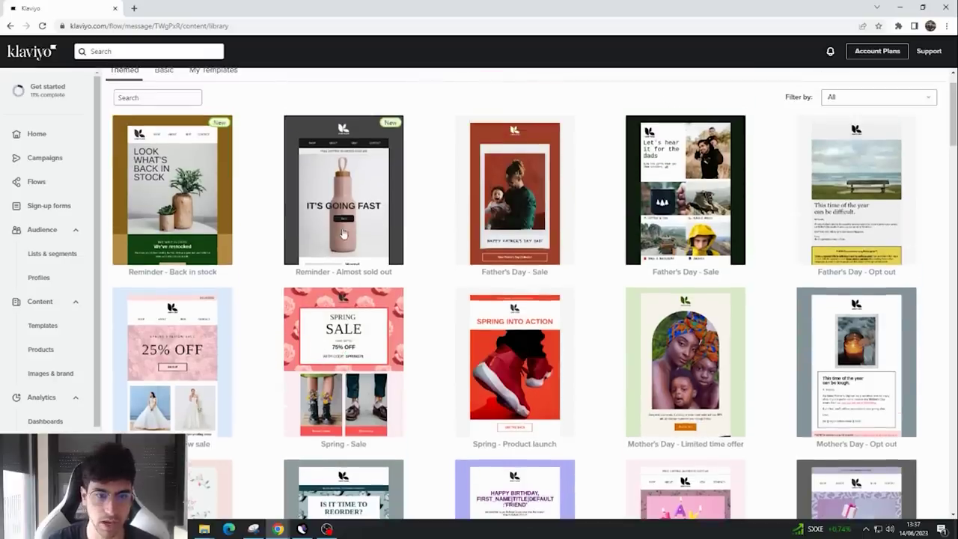
scroll(174, 203, "down", 2)
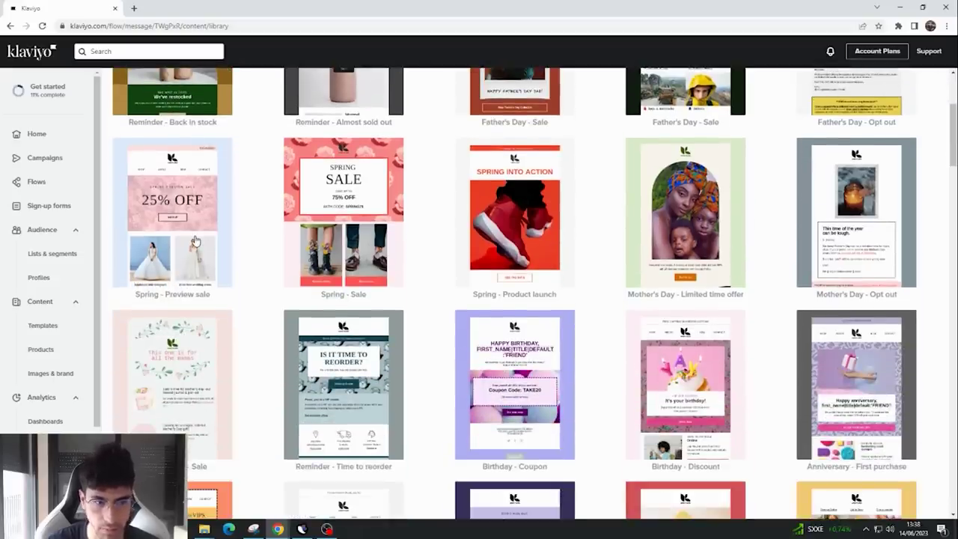
scroll(194, 240, "down", 7)
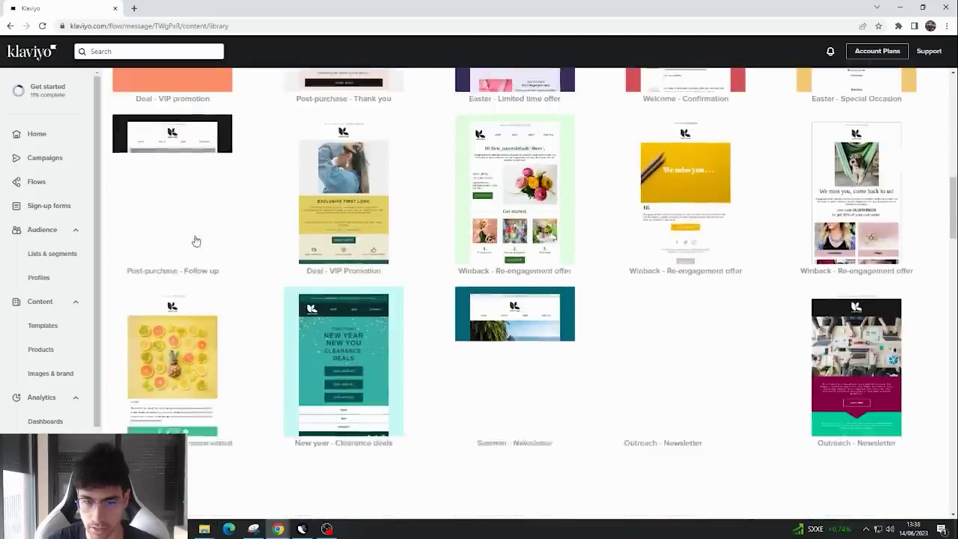
scroll(533, 327, "down", 3)
scroll(534, 326, "up", 3)
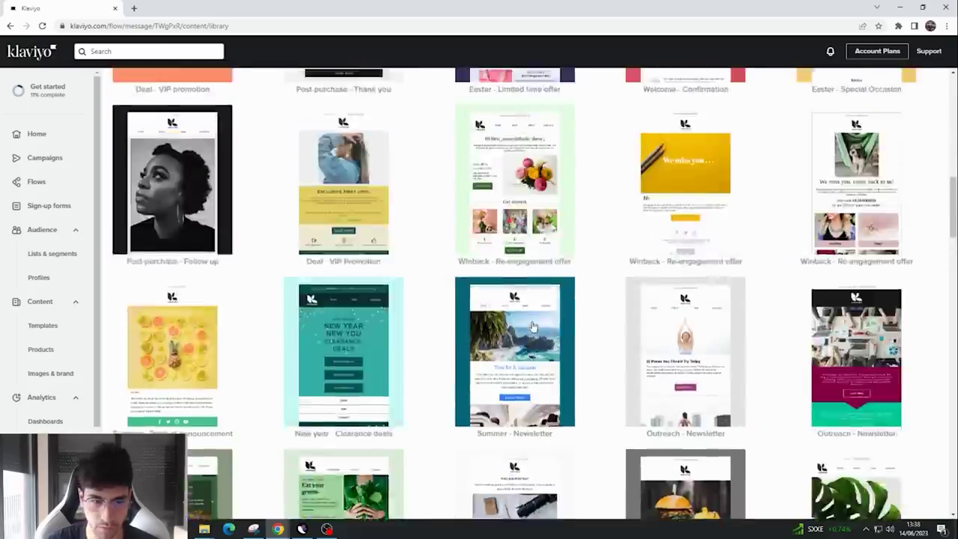
scroll(554, 329, "up", 8)
scroll(648, 360, "up", 3)
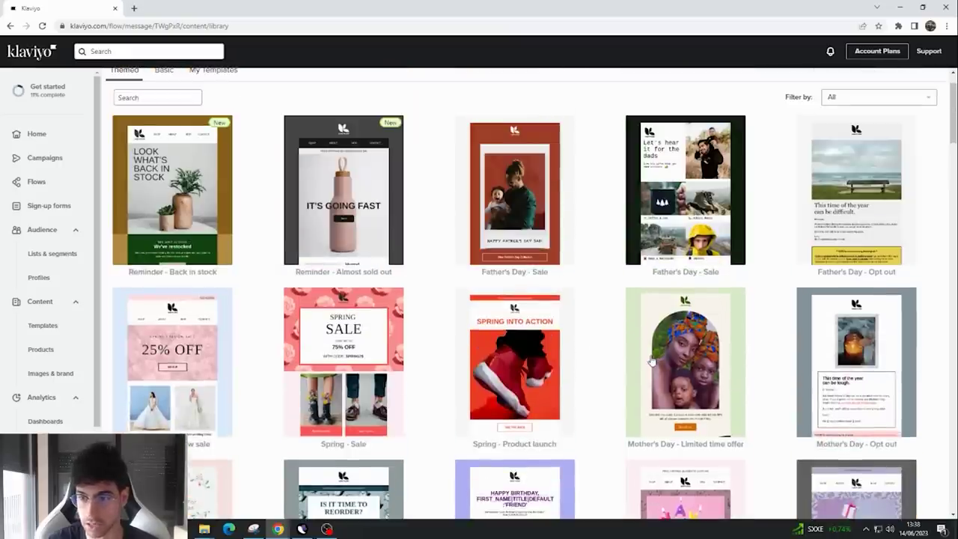
scroll(719, 362, "up", 1)
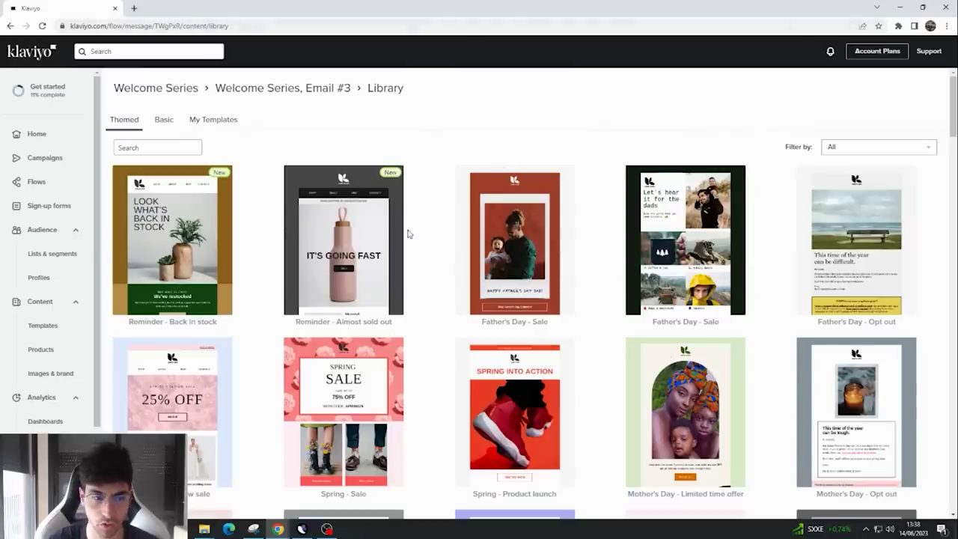
scroll(329, 286, "down", 1)
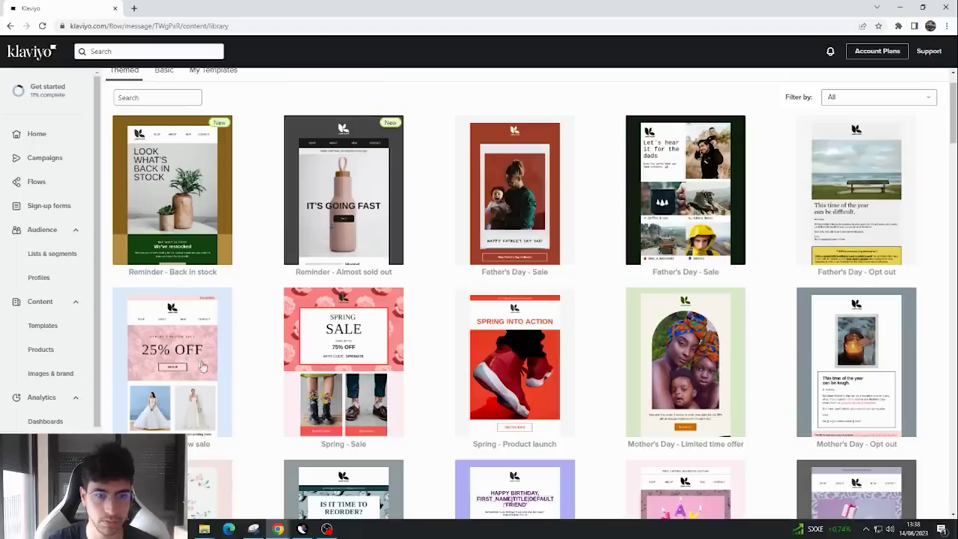
- Preview the Spring - Preview sale template
left_click(349, 365)
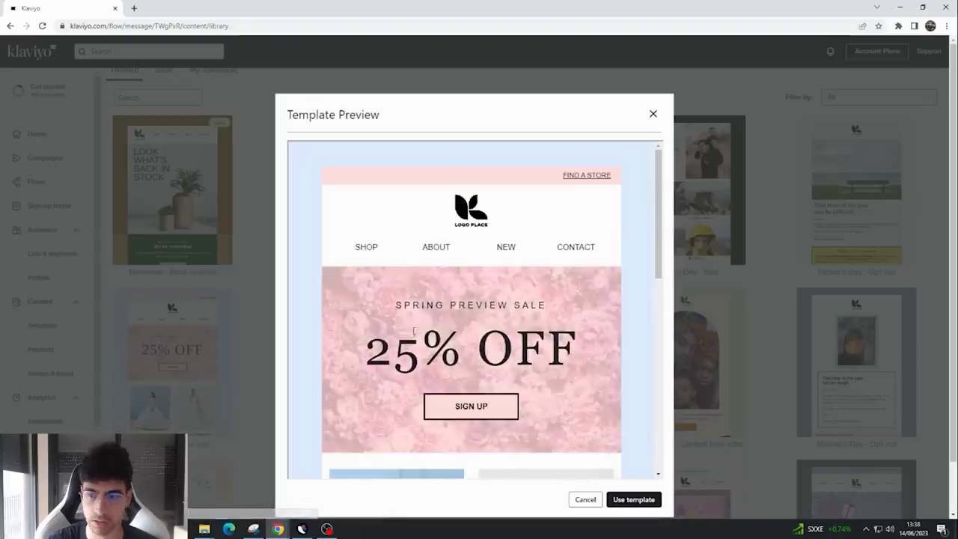
scroll(356, 361, "down", 5)
scroll(513, 370, "down", 2)
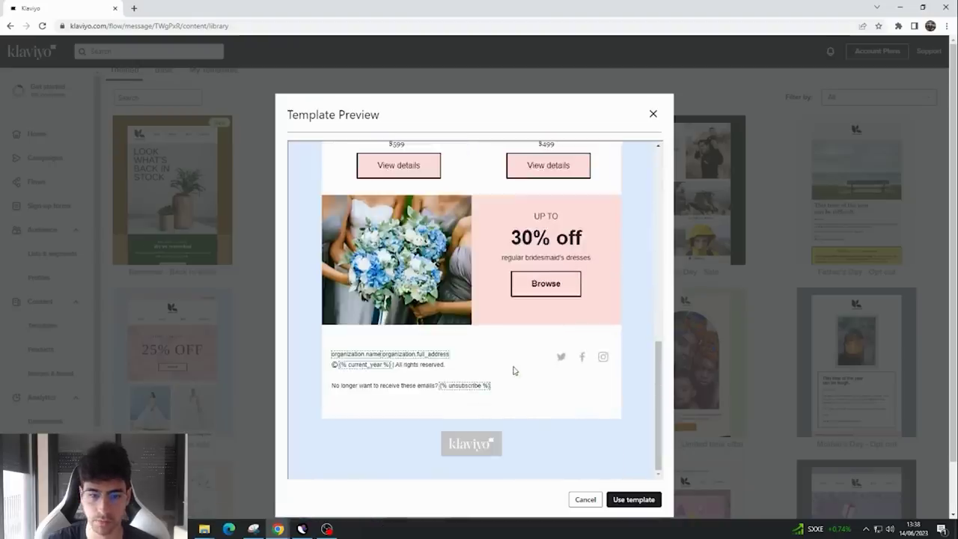
left_click(654, 115)
- Preview the Reminder - Almost sold out template
left_click(344, 194)
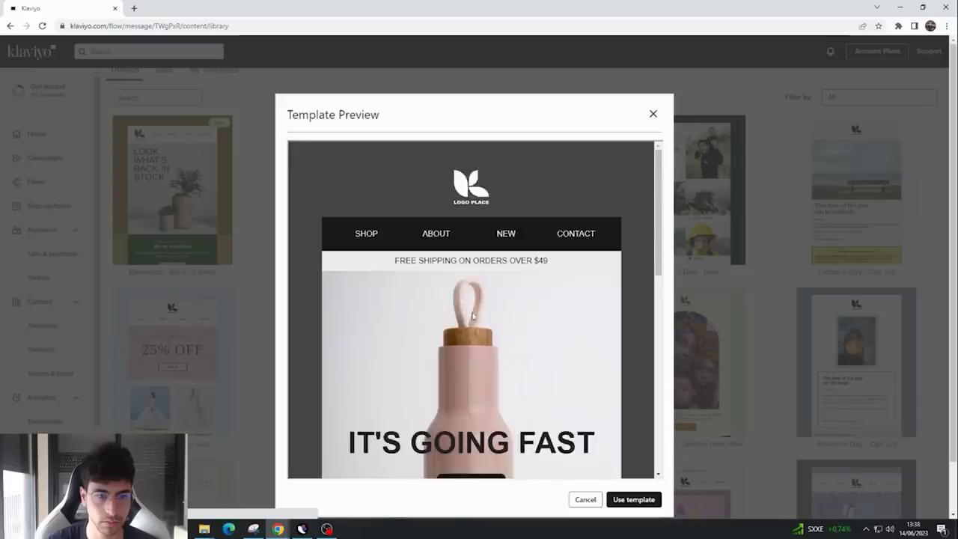
scroll(491, 369, "down", 6)
scroll(492, 369, "up", 1)
scroll(492, 370, "up", 5)
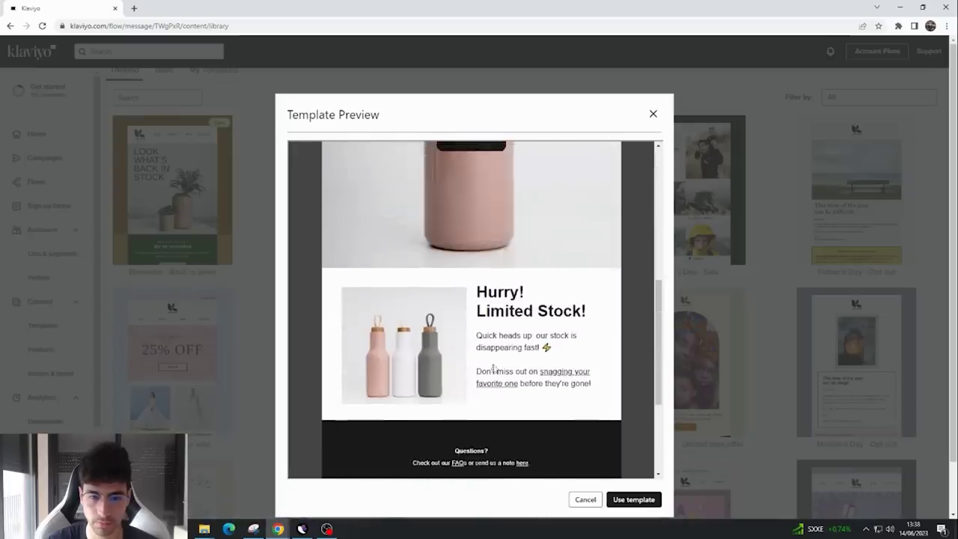
scroll(494, 369, "down", 5)
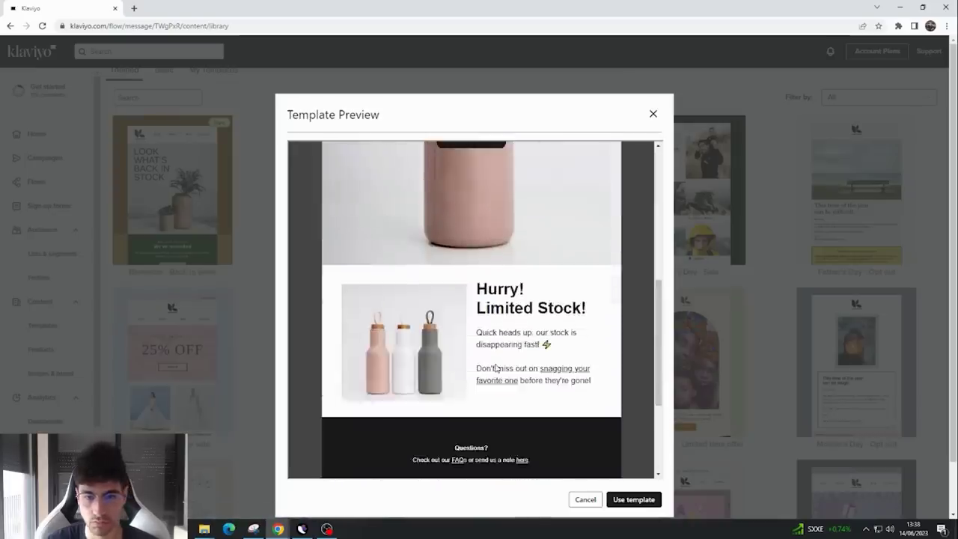
scroll(495, 368, "up", 5)
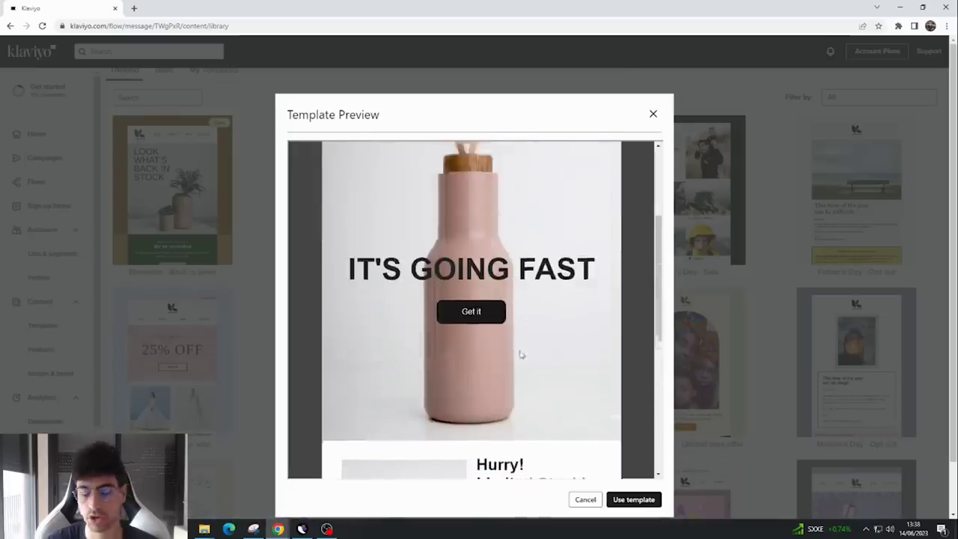
scroll(359, 297, "down", 2)
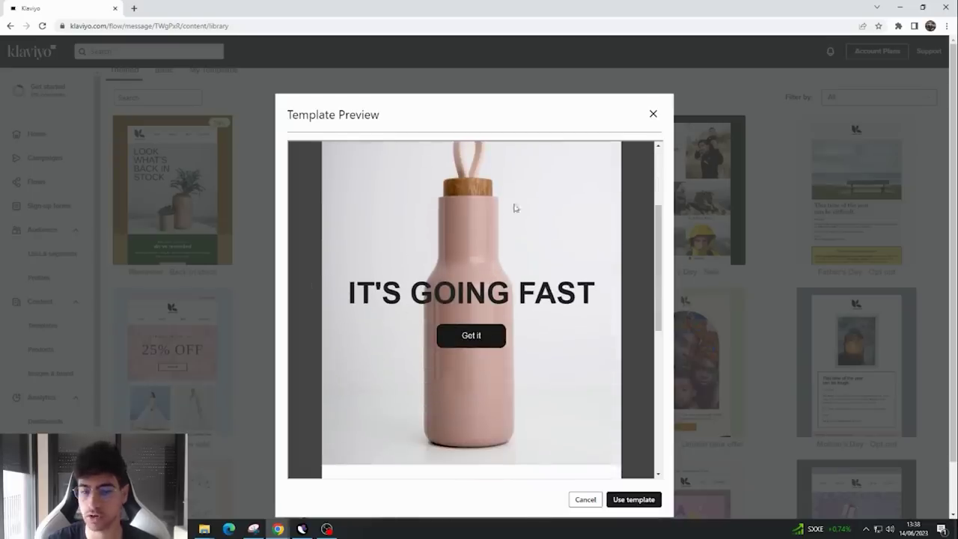
left_click(653, 113)
- Recheck the 25% OFF spring template, then preview the 'IT'S GOING FAST' back-in-stock template
left_click(203, 358)
scroll(492, 378, "down", 3)
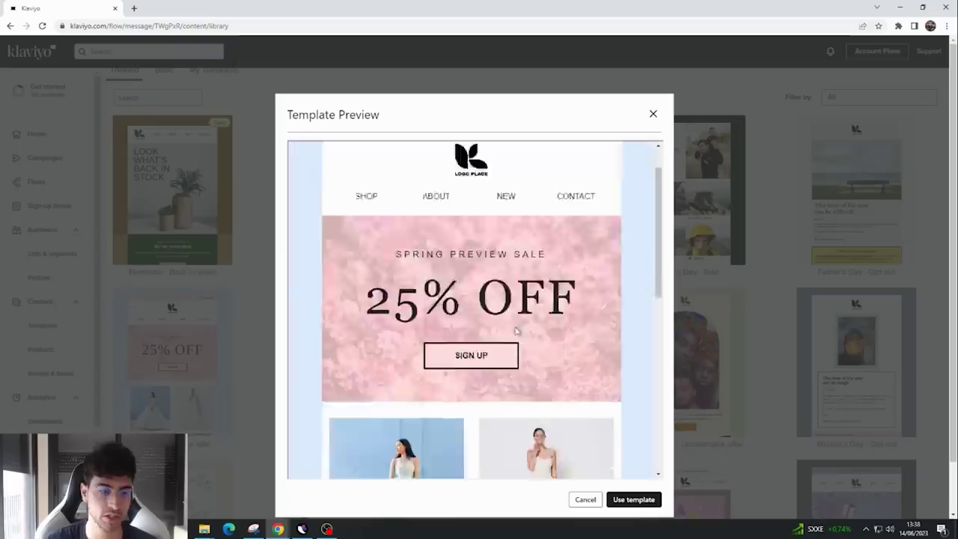
scroll(492, 378, "down", 3)
left_click_drag(657, 368, 680, 232)
scroll(476, 359, "down", 2)
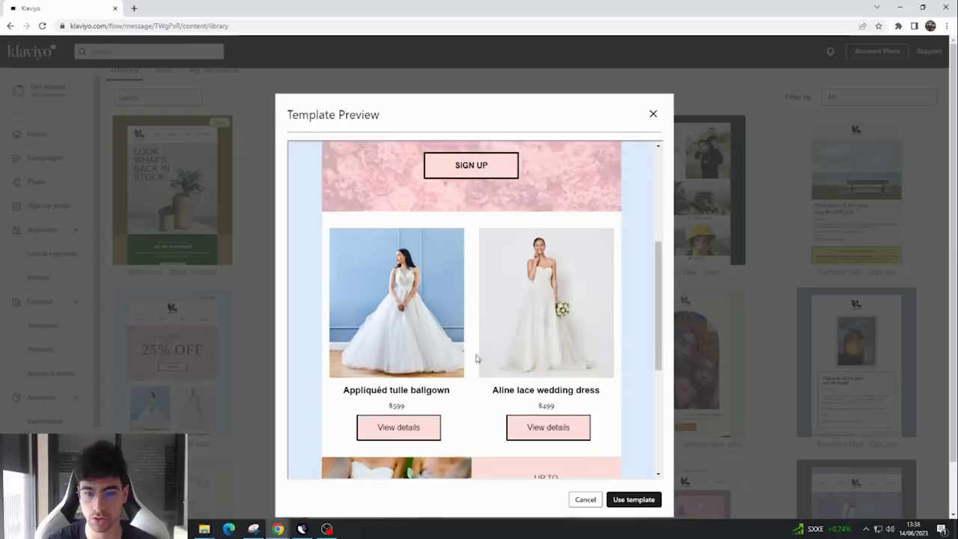
scroll(483, 330, "up", 4)
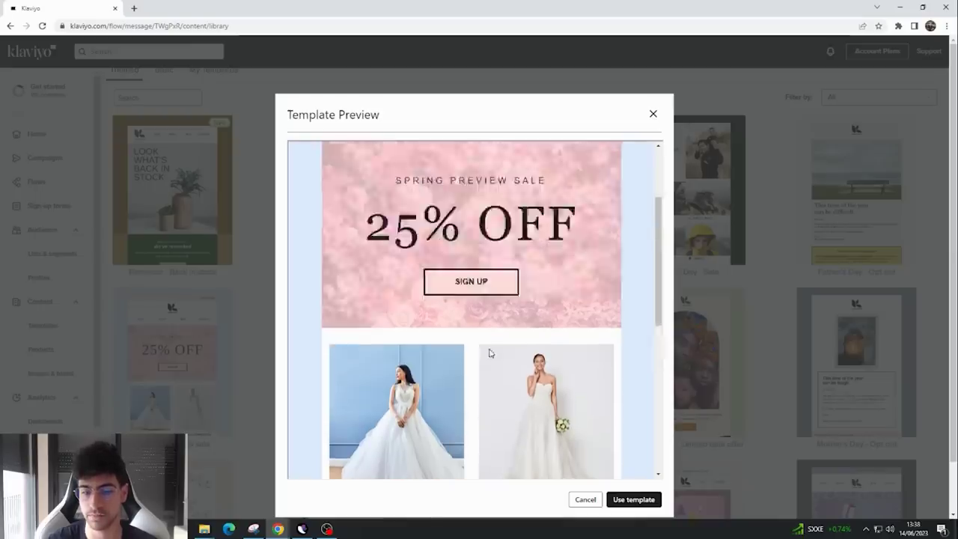
scroll(409, 281, "down", 2)
scroll(464, 337, "up", 2)
scroll(520, 384, "down", 2)
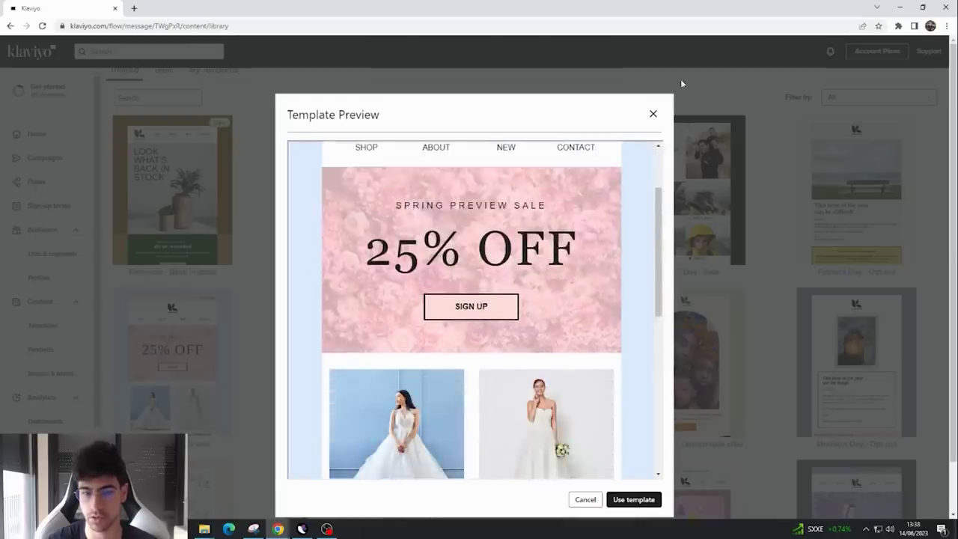
left_click(654, 115)
scroll(449, 224, "up", 1)
left_click(346, 281)
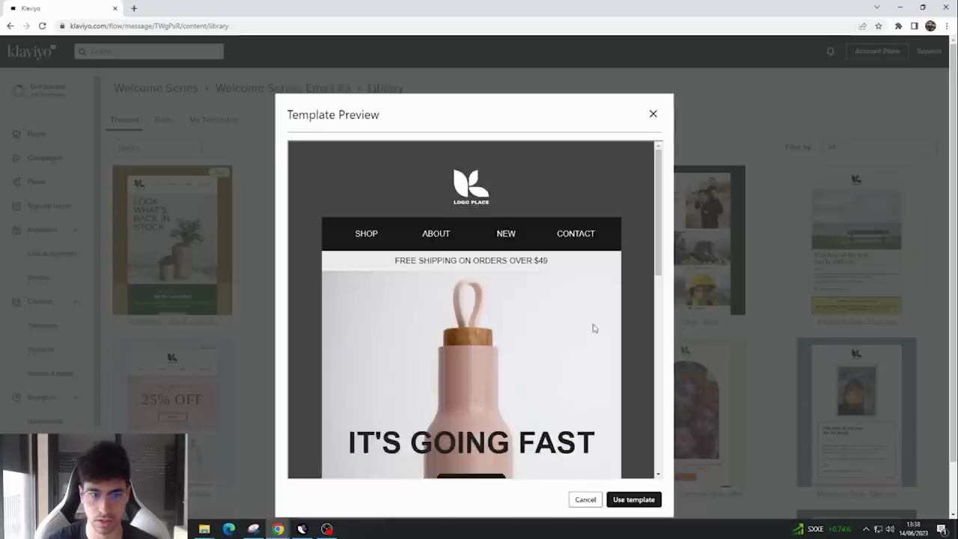
scroll(599, 348, "down", 10)
- Use the 'IT'S GOING FAST' template for Email #3 and scroll through its 'Hurry! Limited Stock!' content
scroll(596, 397, "up", 3)
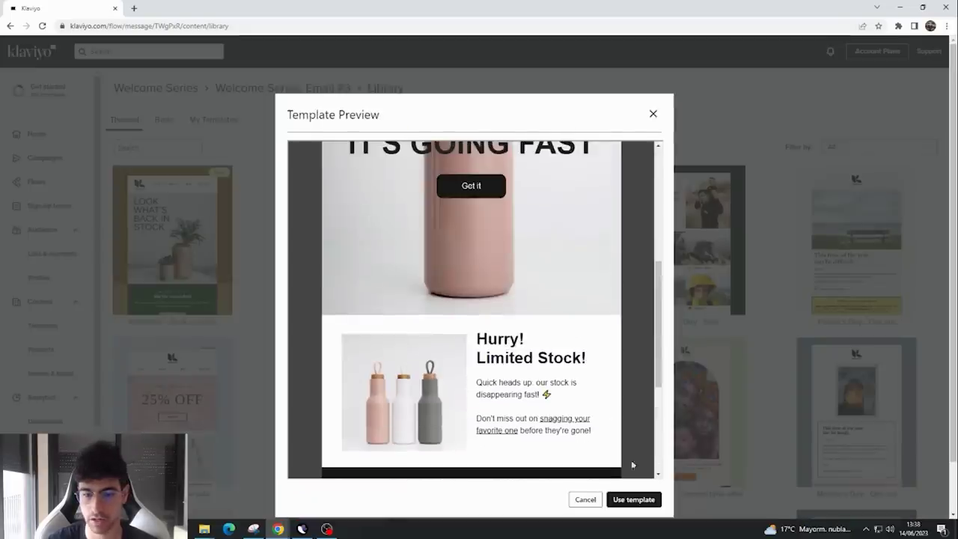
left_click(638, 500)
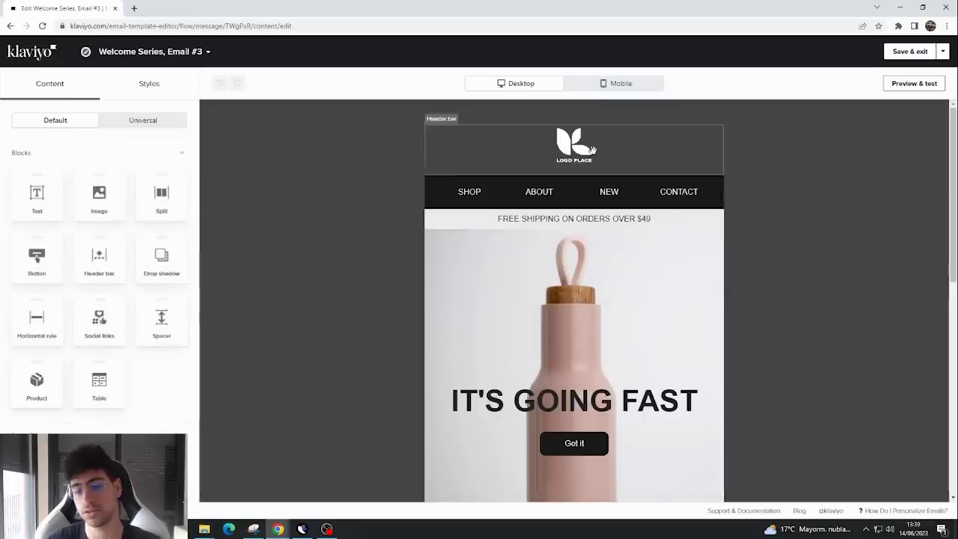
scroll(665, 344, "down", 1)
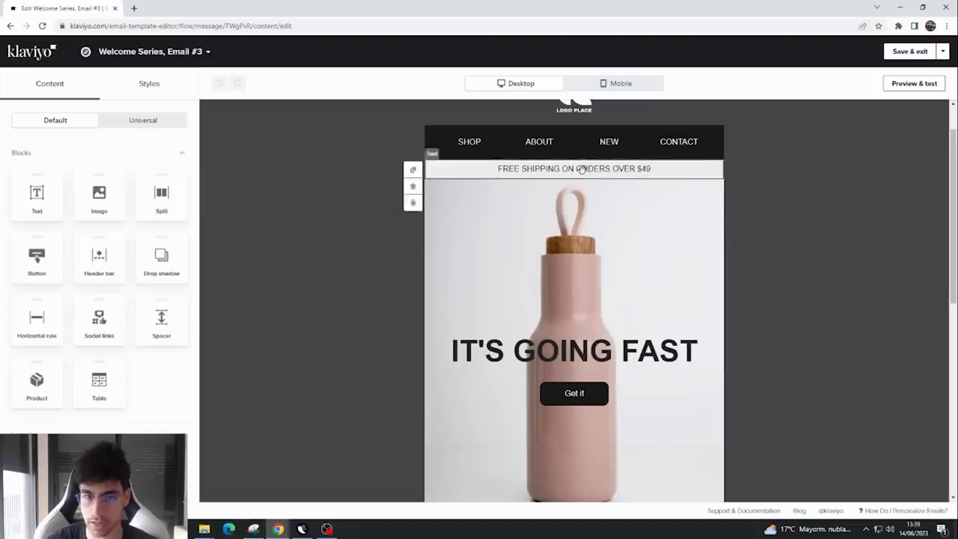
scroll(592, 166, "up", 1)
scroll(602, 155, "down", 7)
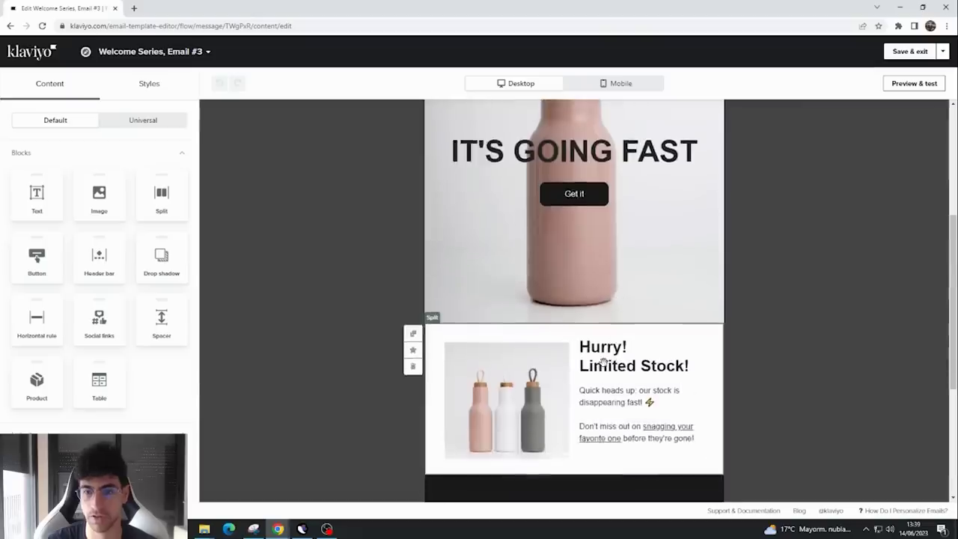
scroll(614, 321, "up", 8)
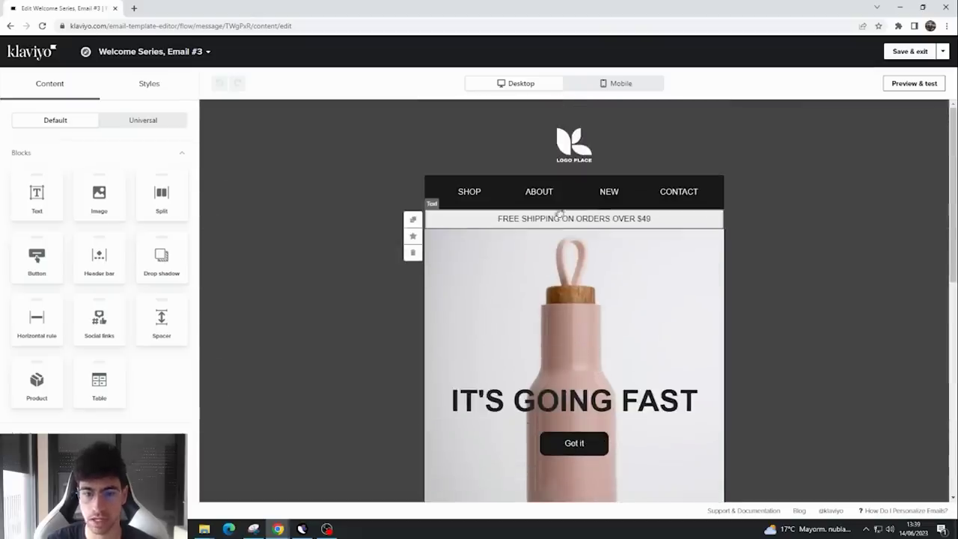
- Replace the free-shipping banner text with 'ENVÍOS GRATIS A TODA ESPAÑA'
left_click(545, 221)
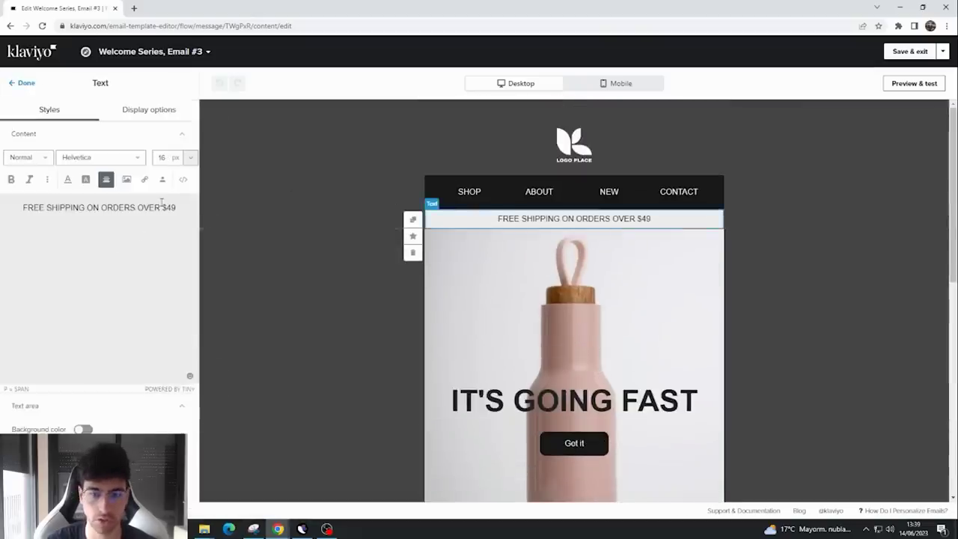
left_click_drag(152, 204, 22, 207)
double_click(118, 207)
triple_click(118, 207)
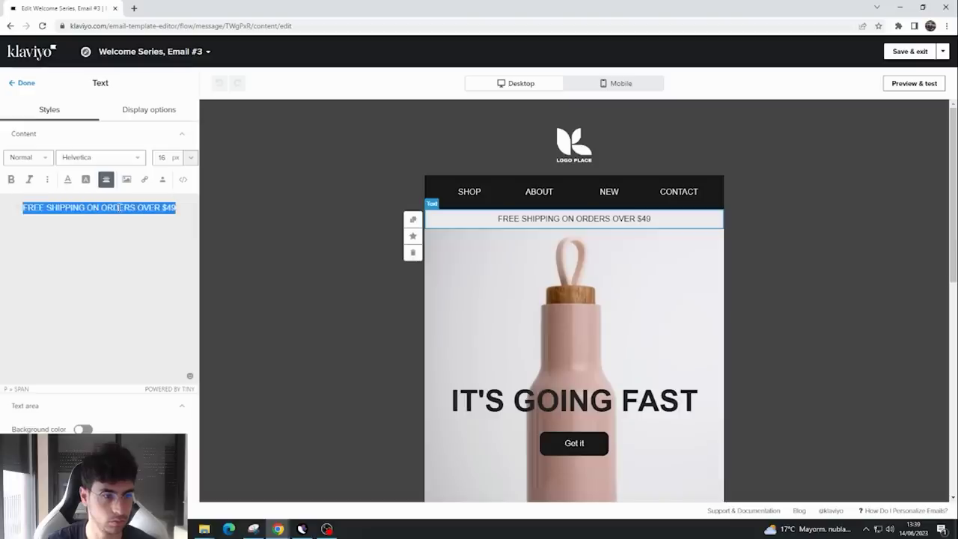
type("ENMÍOS GRATIS")
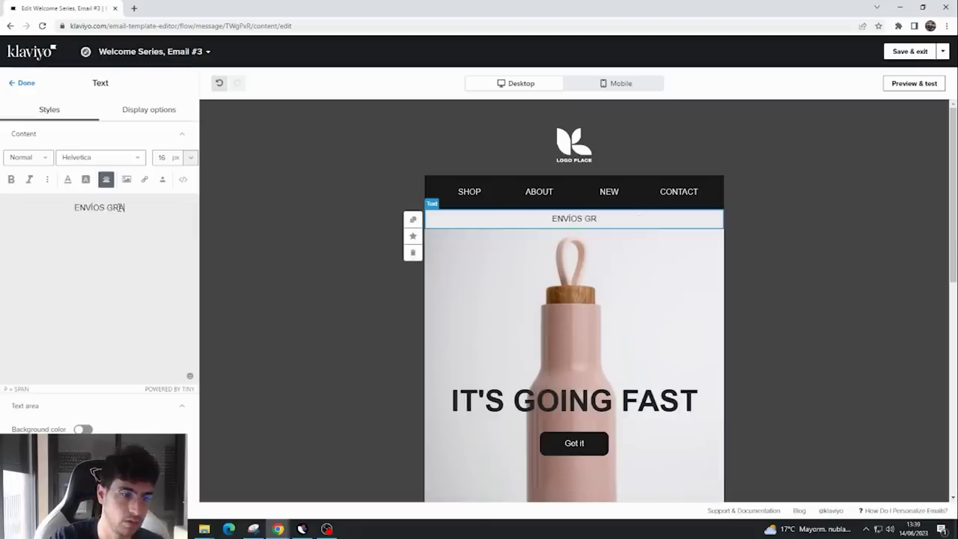
type(" A TODA ESPAÑA")
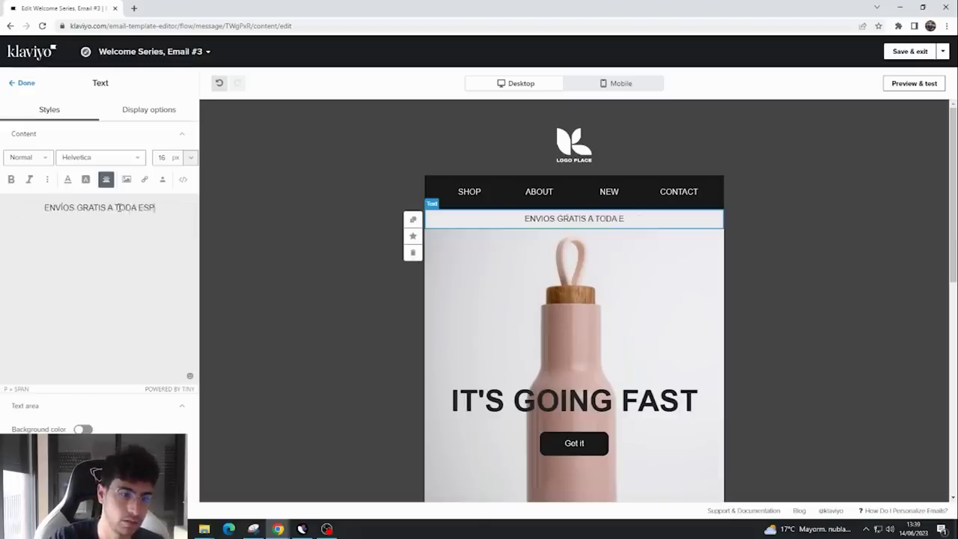
- Retype the 'IT'S GOING FAST' heading as 'LO MAS VENDIDO' and check the product block below
left_click(581, 336)
triple_click(107, 232)
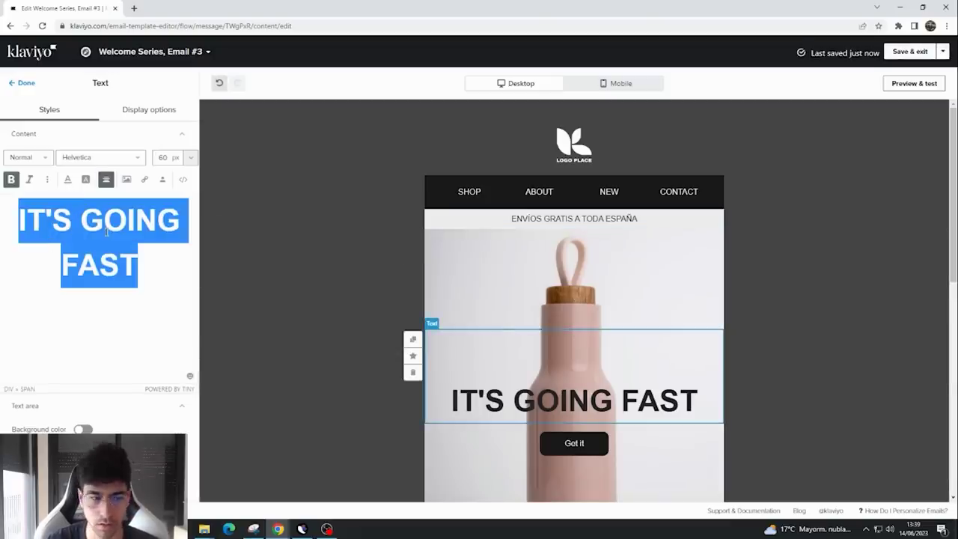
type("N")
key("BackSpace")
type("L")
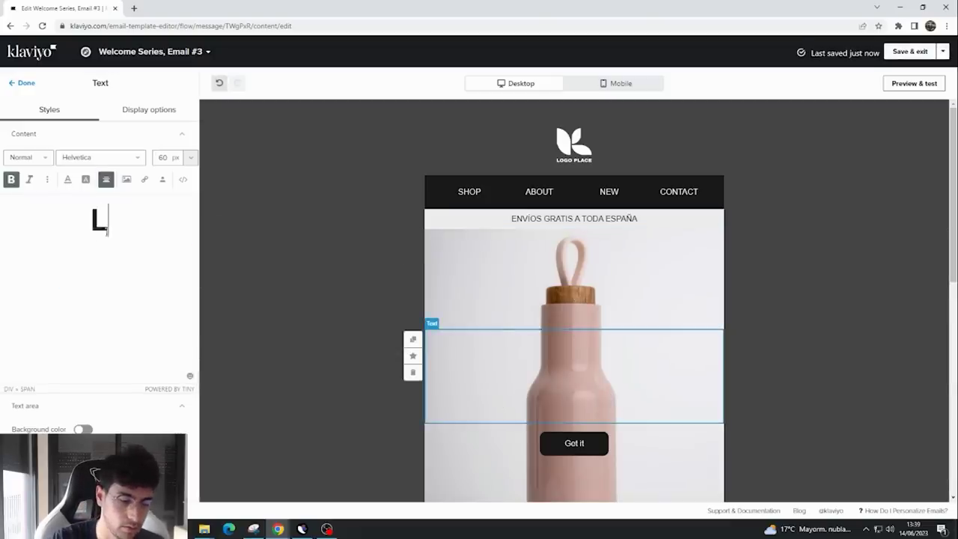
type("O MAS VENDIDO")
scroll(702, 439, "down", 1)
scroll(674, 419, "down", 3)
left_click(599, 366)
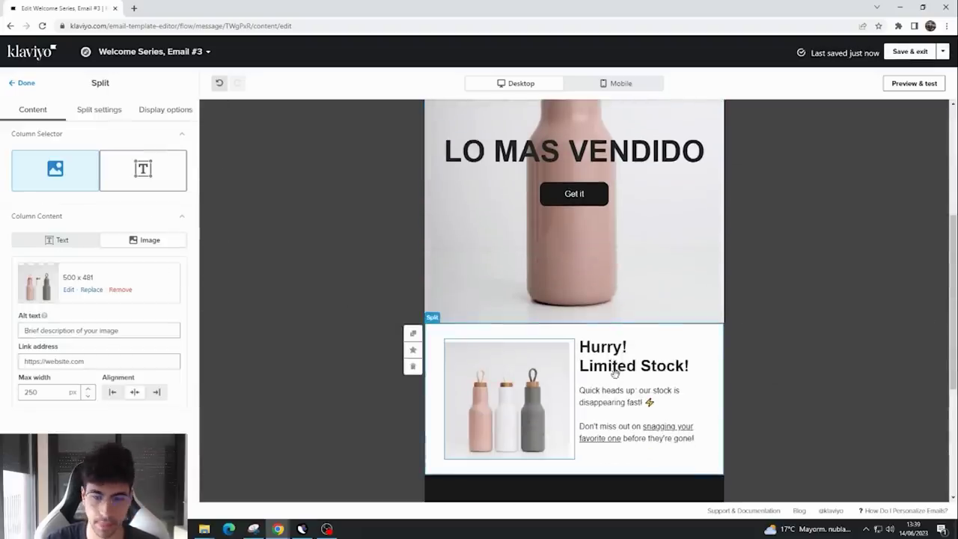
scroll(648, 378, "up", 2)
left_click(408, 359)
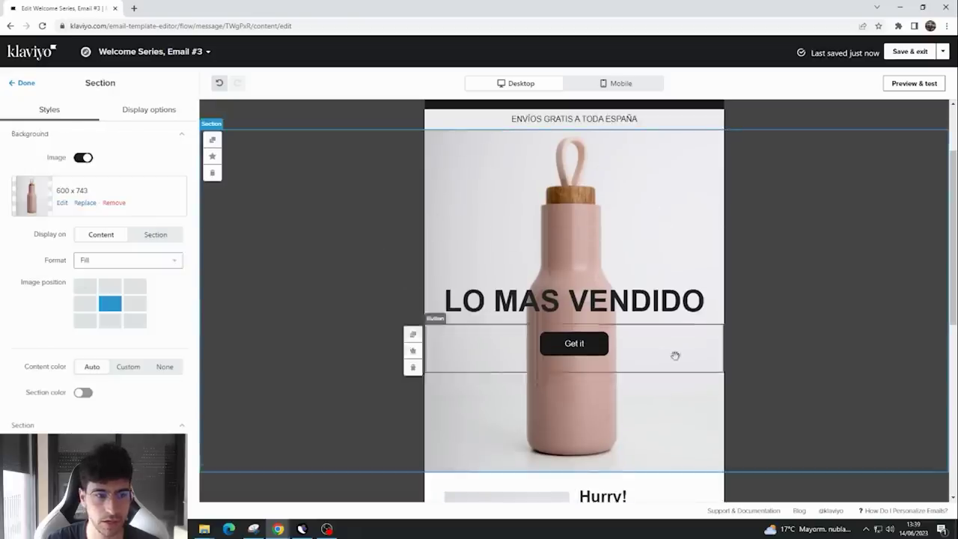
- Replace the hero background with the Fly Spinning Top library image
scroll(630, 346, "up", 2)
scroll(468, 245, "down", 1)
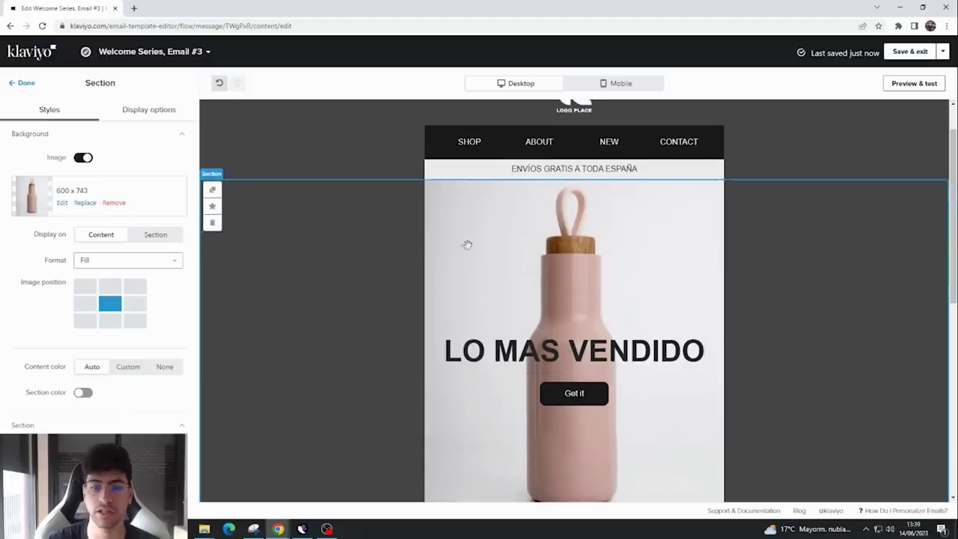
left_click(85, 203)
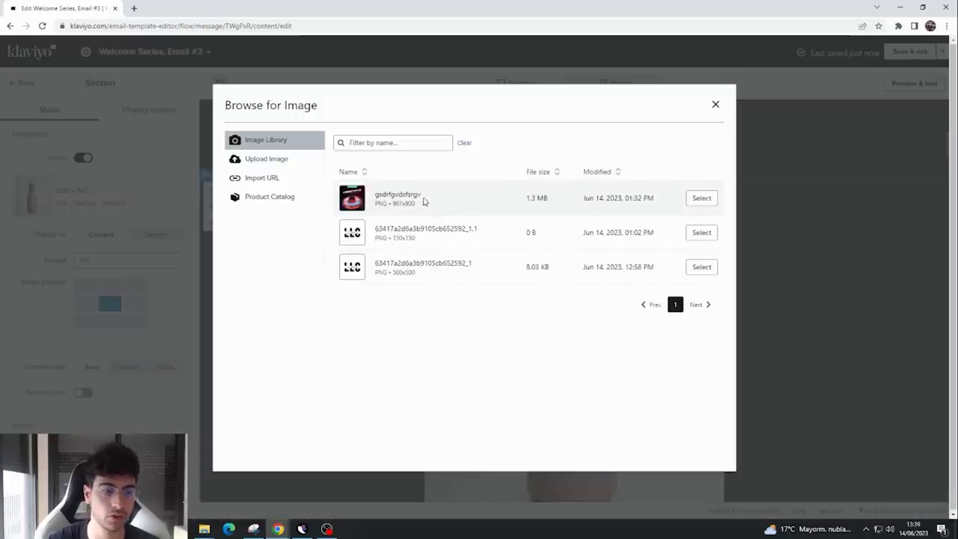
left_click(701, 199)
scroll(597, 303, "down", 1)
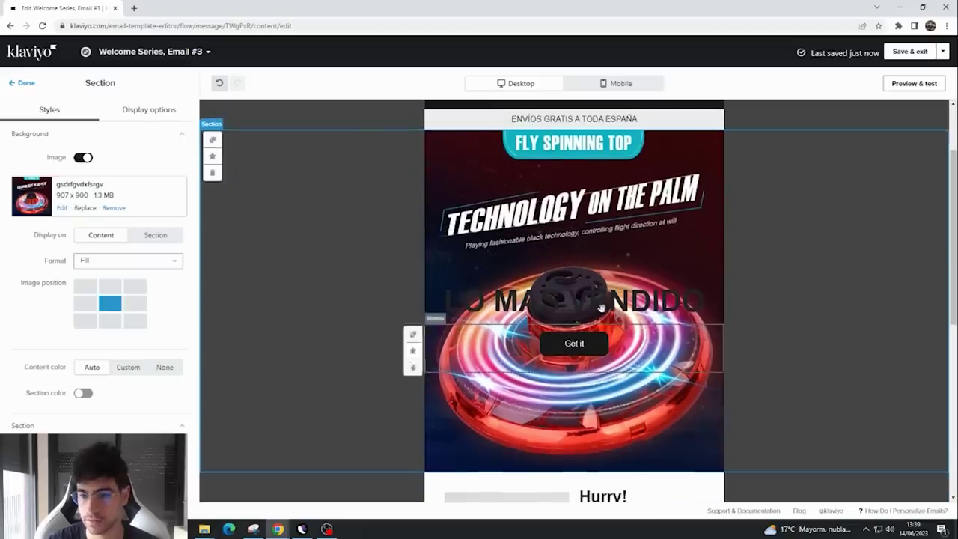
- Make the bold 'LO MAS VENDIDO' heading white (#FFFFFF) on a black (#0B0A0A) background
left_click(597, 303)
triple_click(121, 255)
left_click(11, 179)
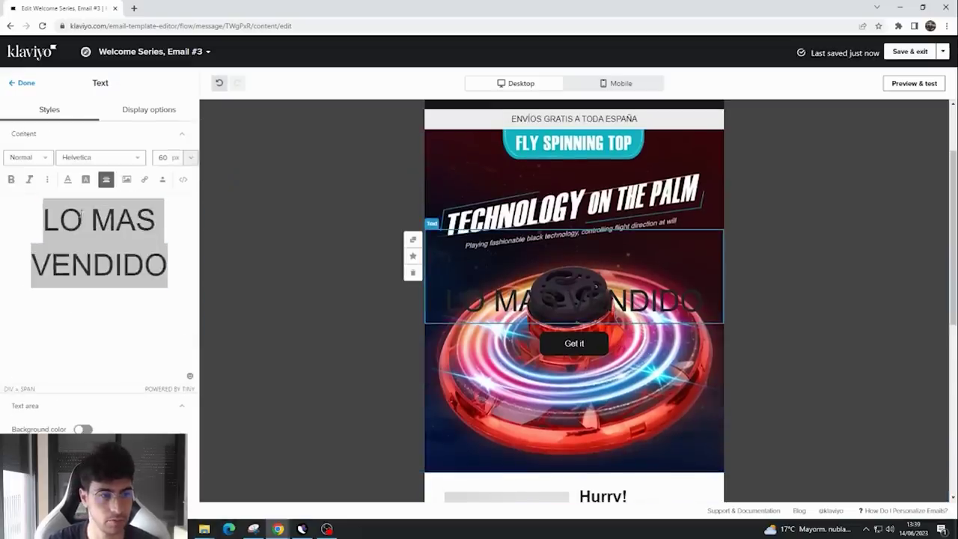
left_click(10, 180)
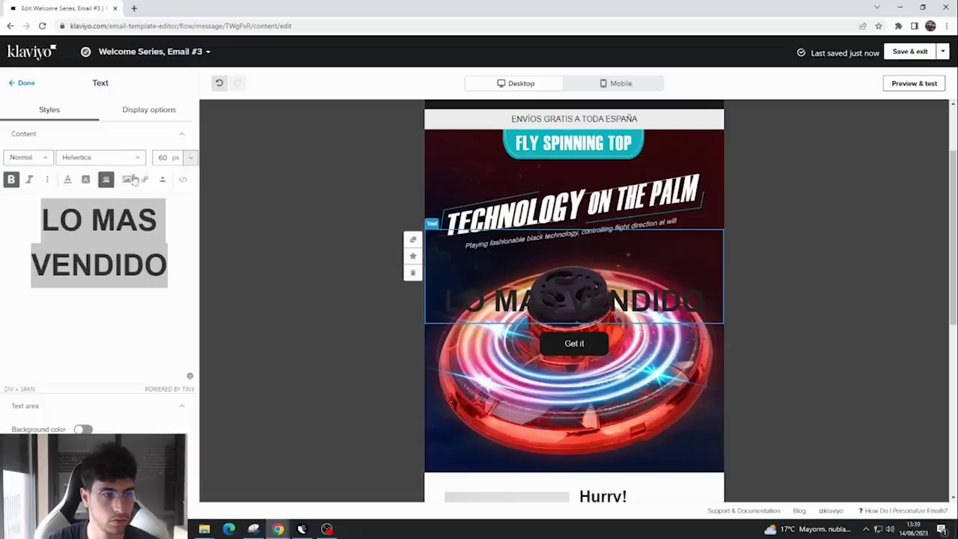
scroll(129, 389, "down", 3)
scroll(129, 388, "up", 3)
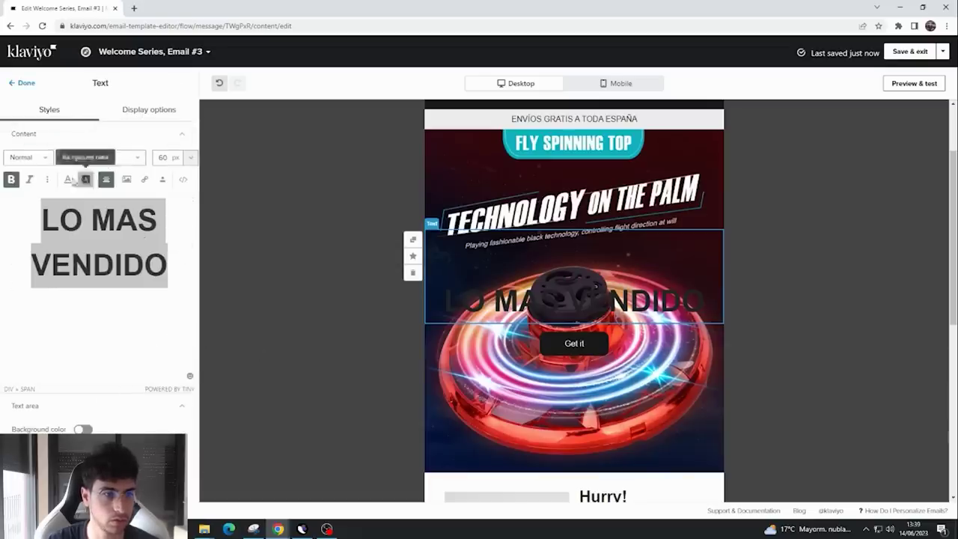
left_click(68, 179)
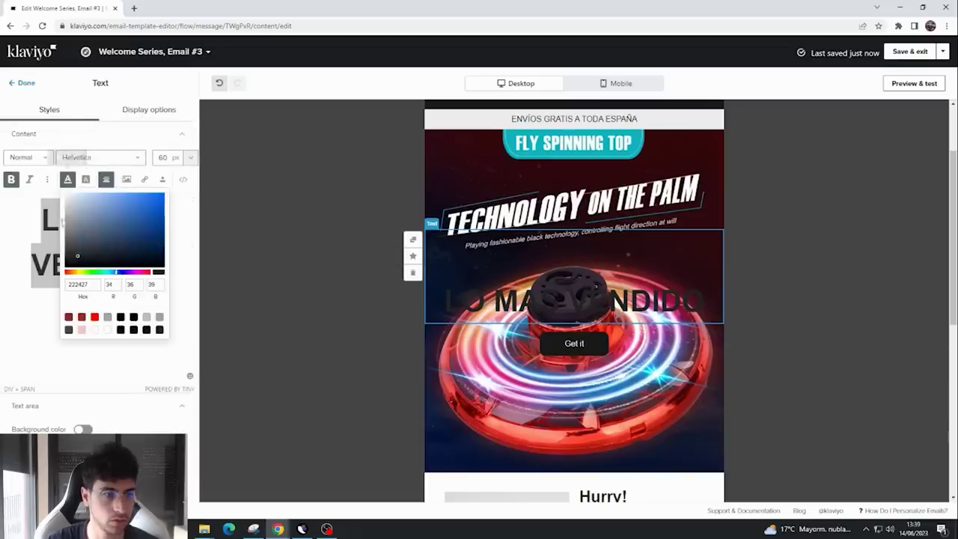
left_click(106, 332)
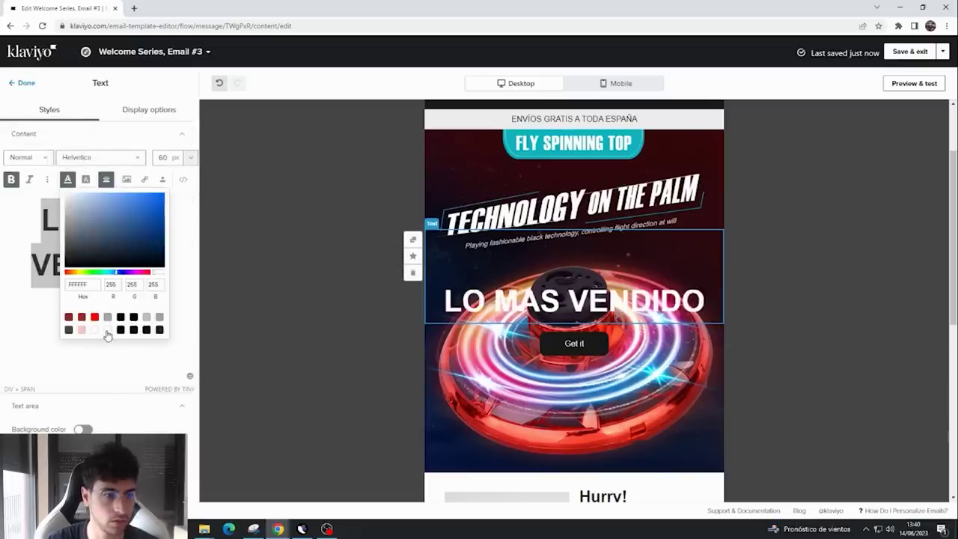
left_click(85, 179)
left_click(139, 317)
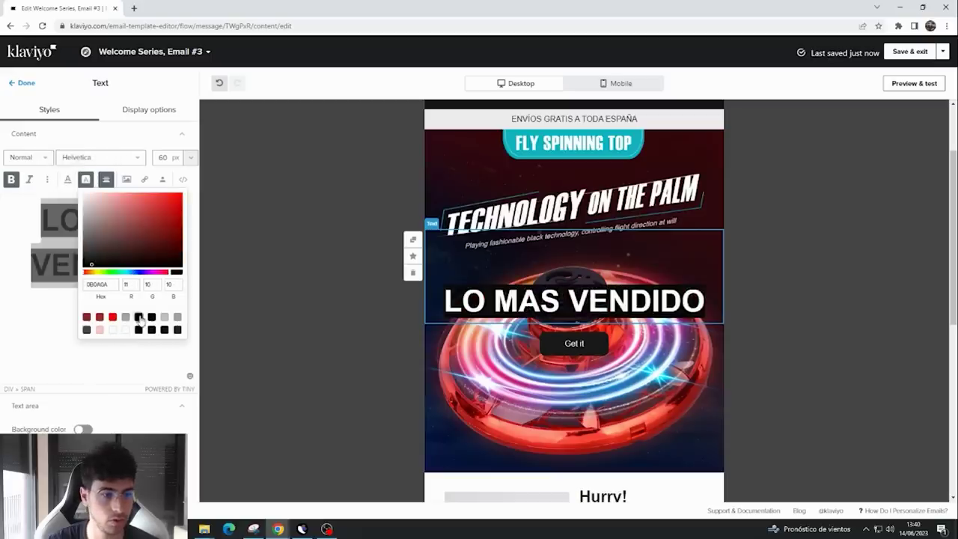
left_click(158, 370)
scroll(569, 300, "up", 2)
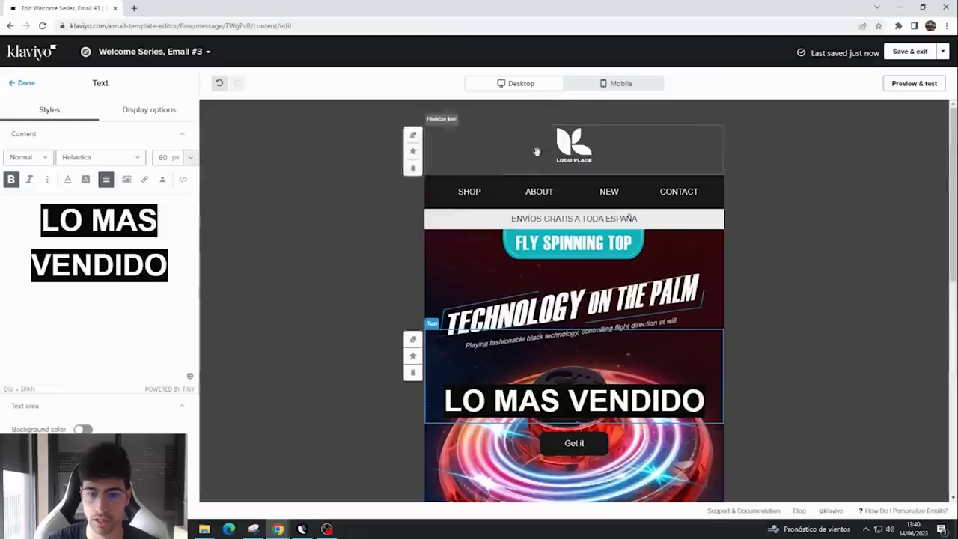
left_click(467, 193)
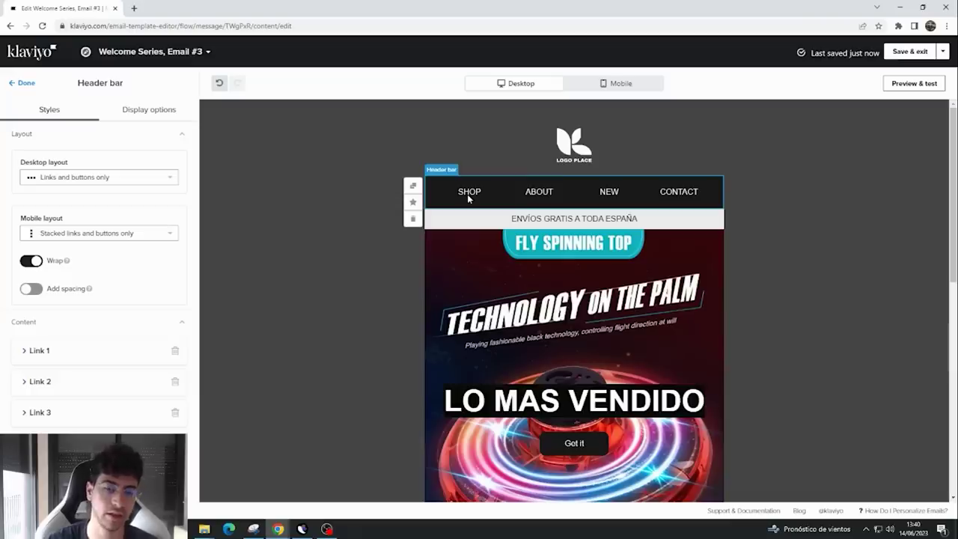
left_click(40, 352)
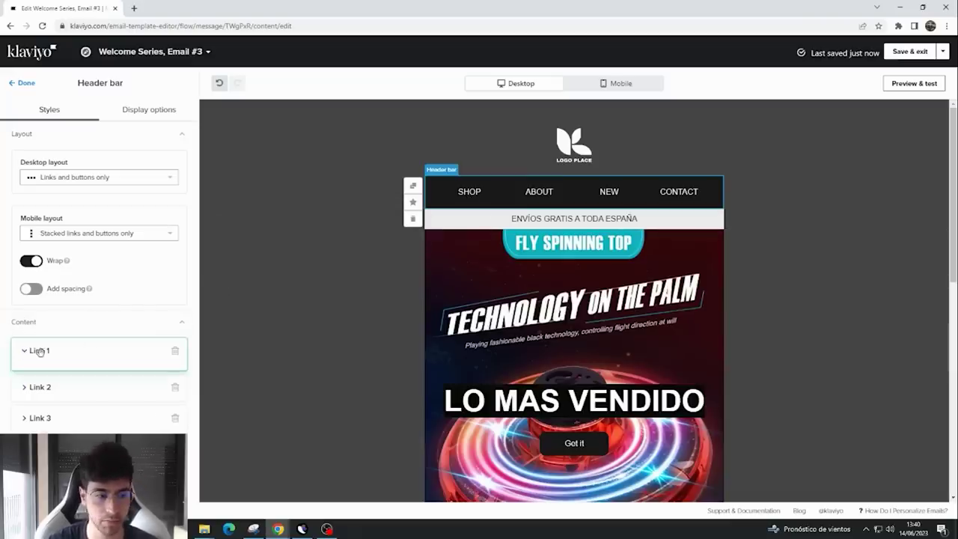
scroll(89, 428, "down", 1)
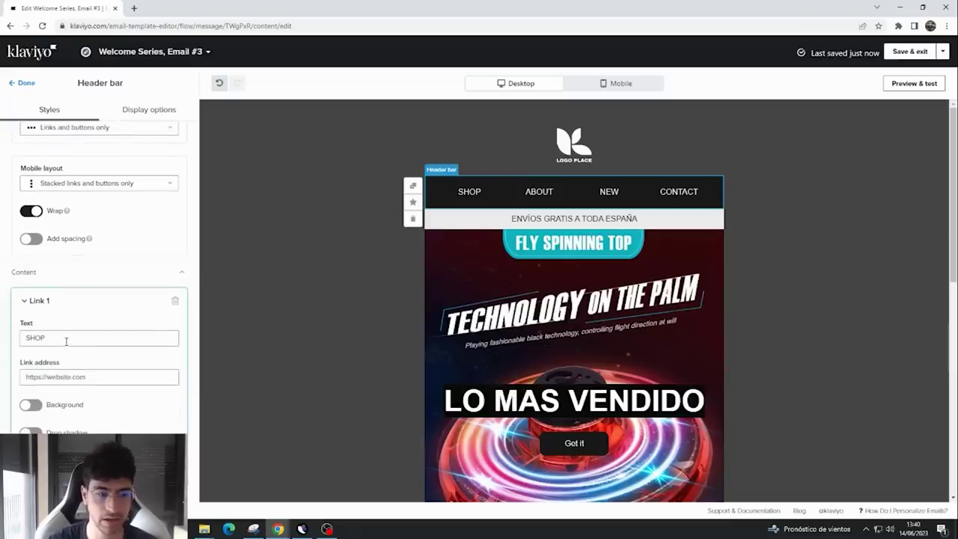
triple_click(110, 342)
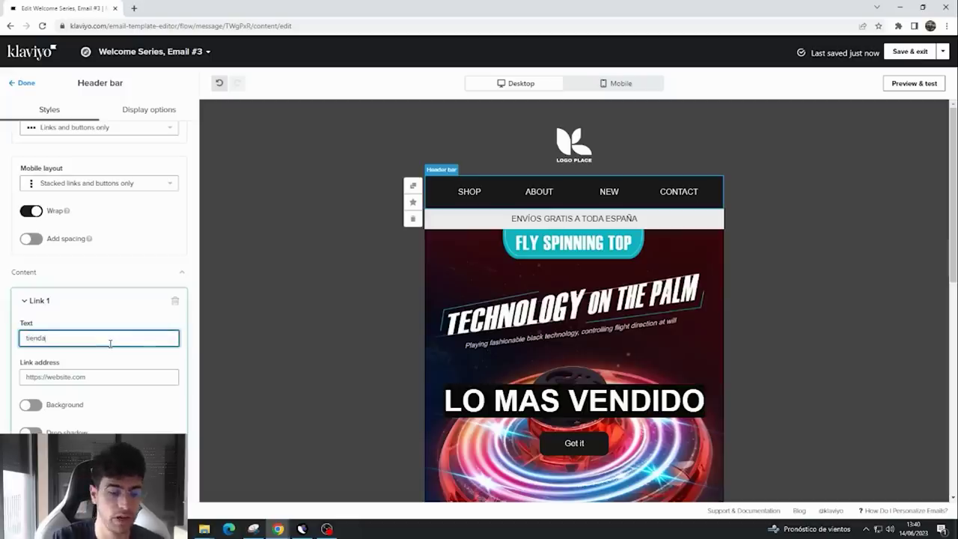
left_click(88, 378)
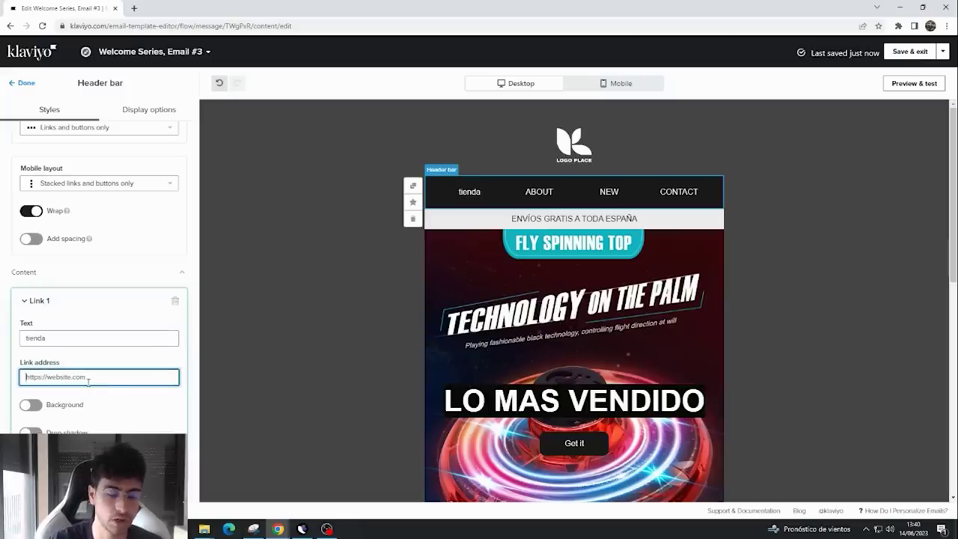
type("h")
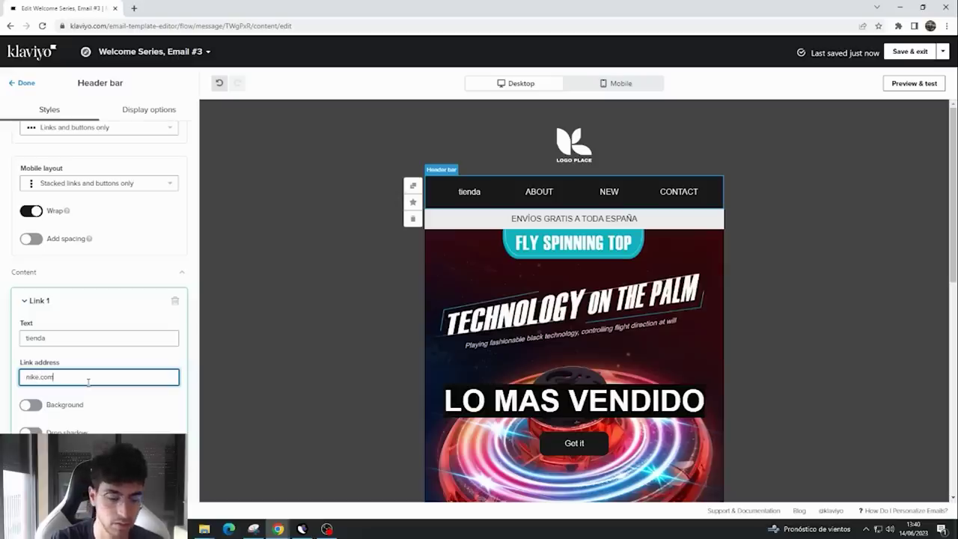
left_click(214, 361)
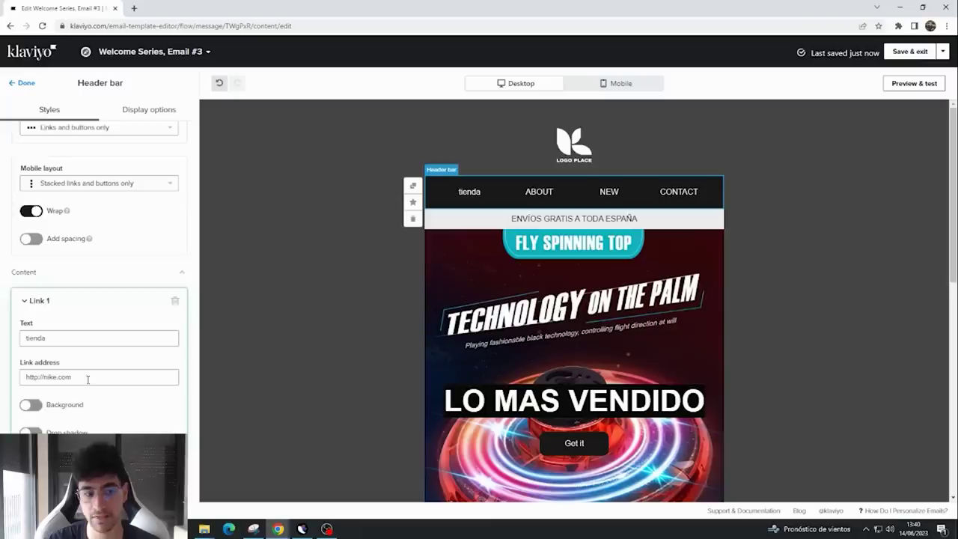
scroll(88, 378, "down", 2)
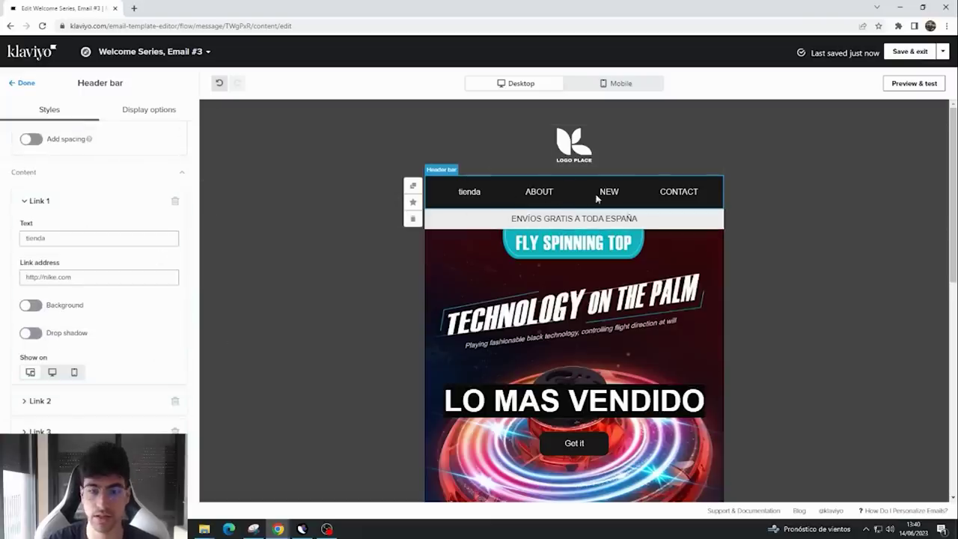
left_click(78, 397)
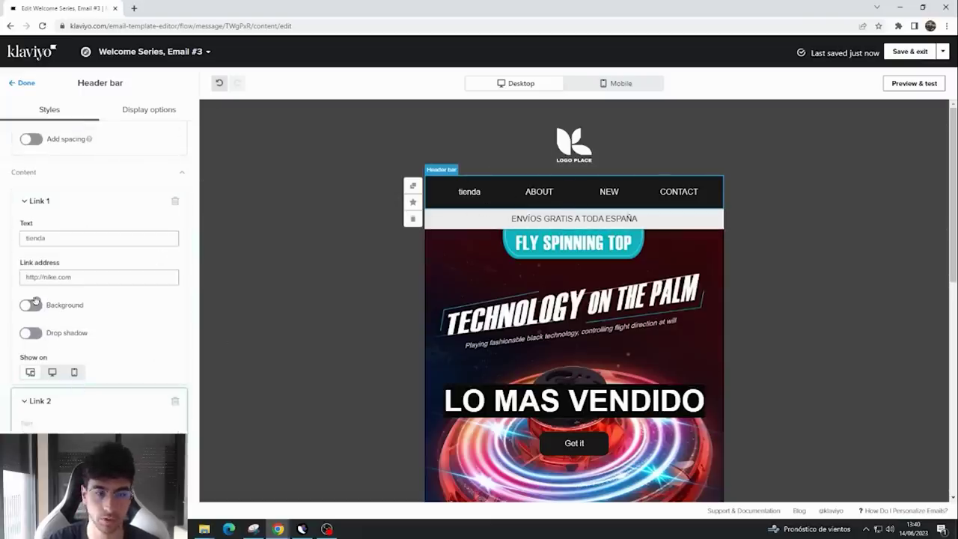
scroll(35, 300, "down", 2)
double_click(60, 286)
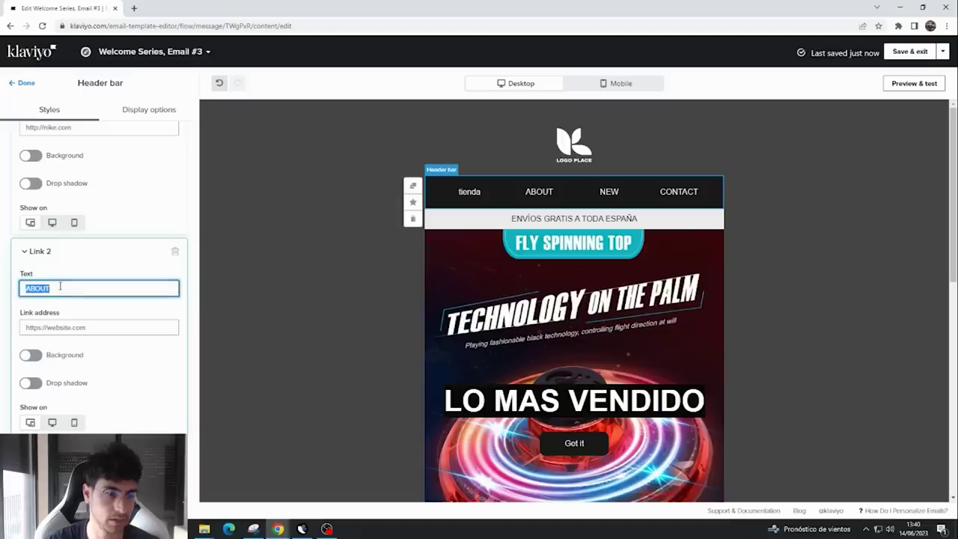
type("Sobre nosotros")
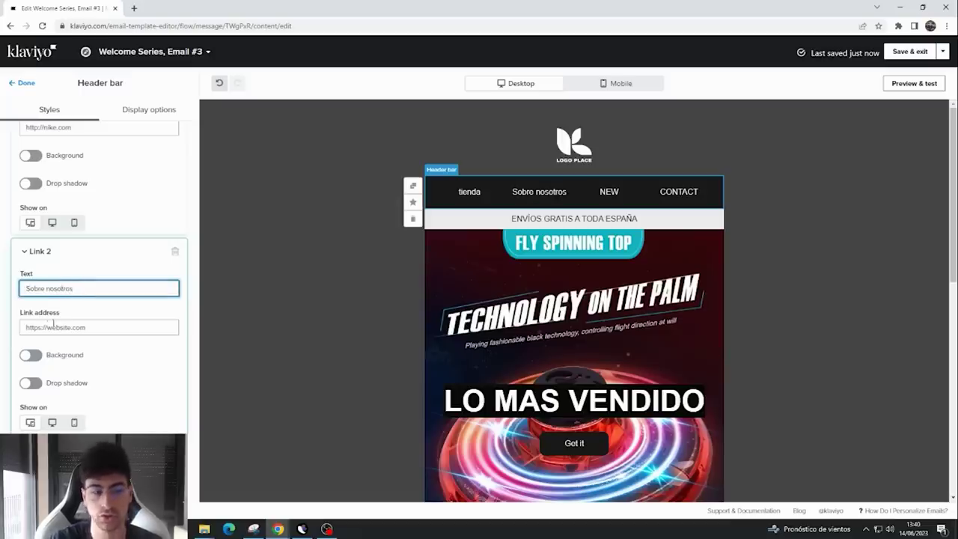
left_click(65, 327)
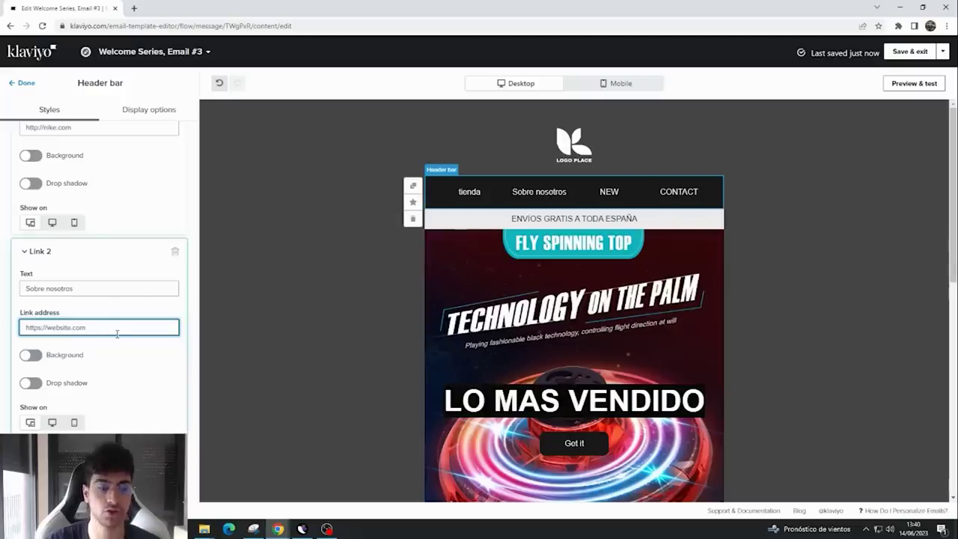
type("nike.com/sobrenosotros")
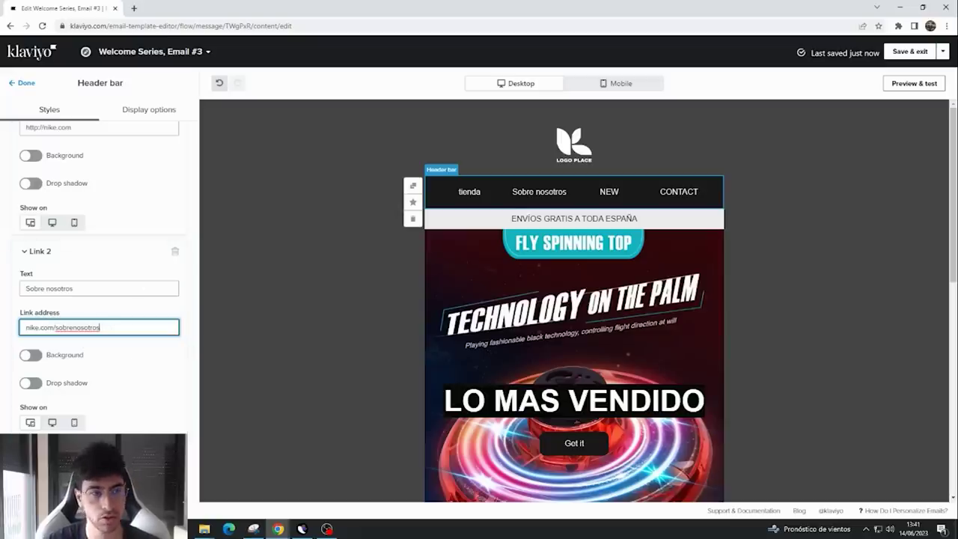
key("Tab")
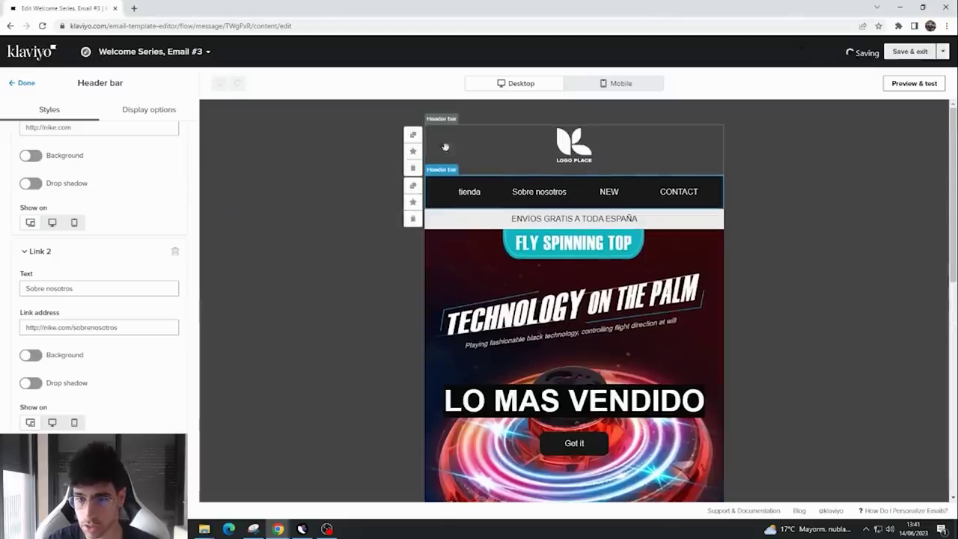
- Leave the header settings and drop an empty Image block above the navigation bar
left_click(445, 147)
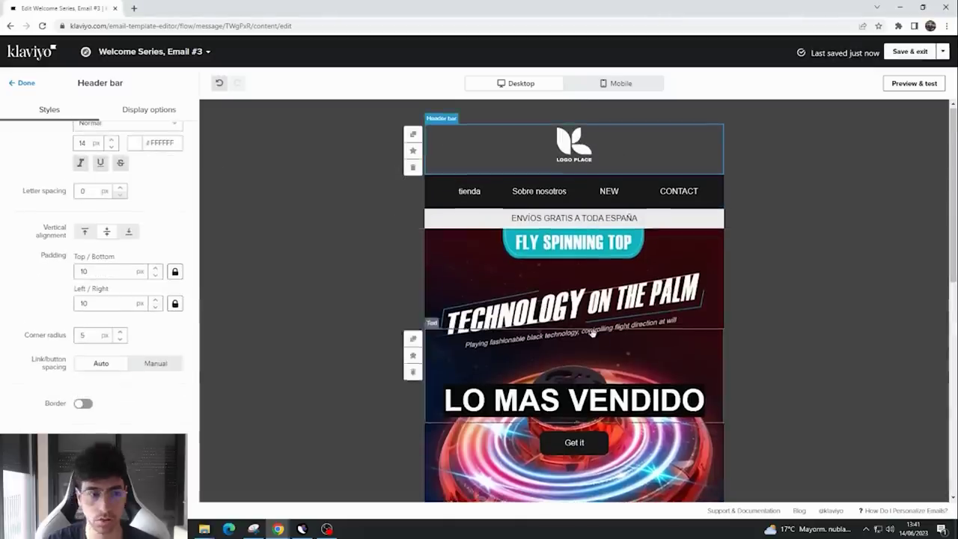
left_click(21, 82)
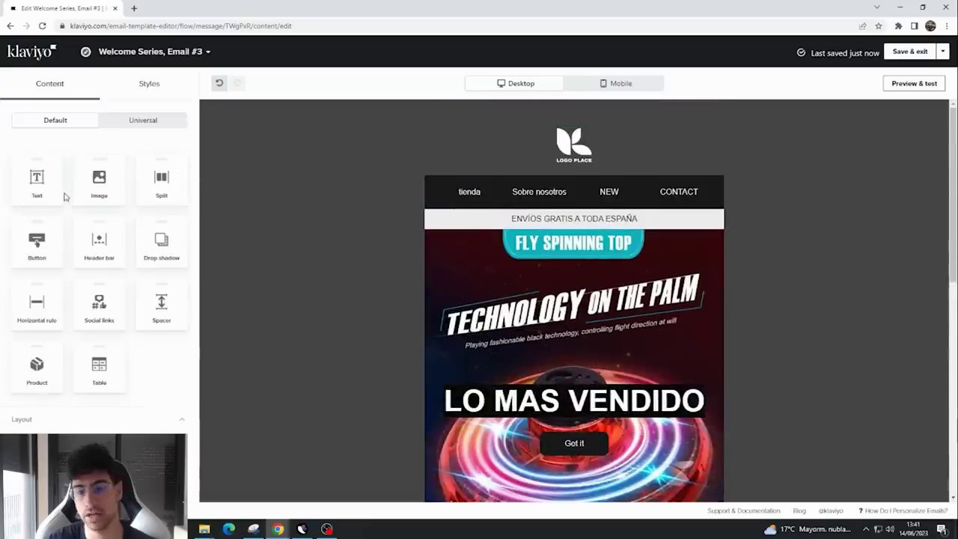
left_click_drag(88, 183, 569, 161)
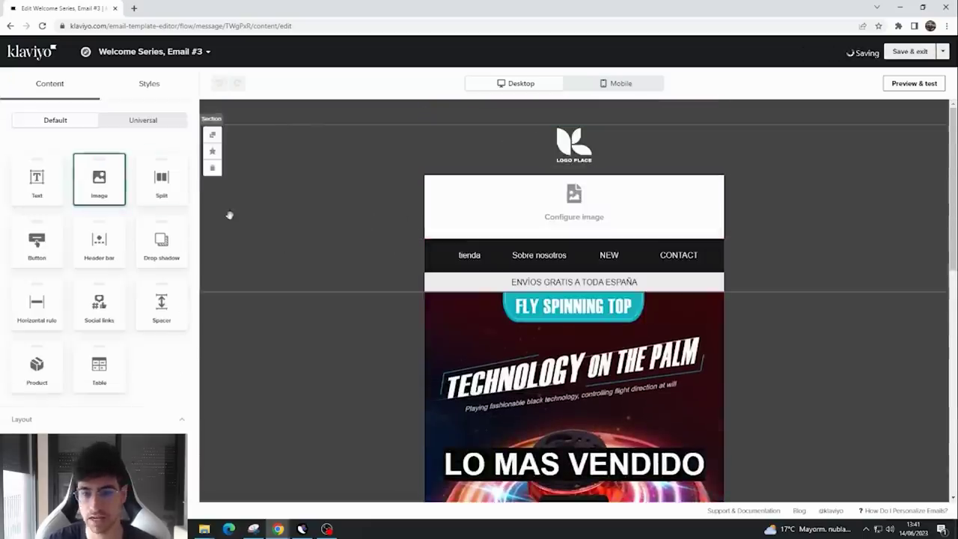
left_click(605, 209)
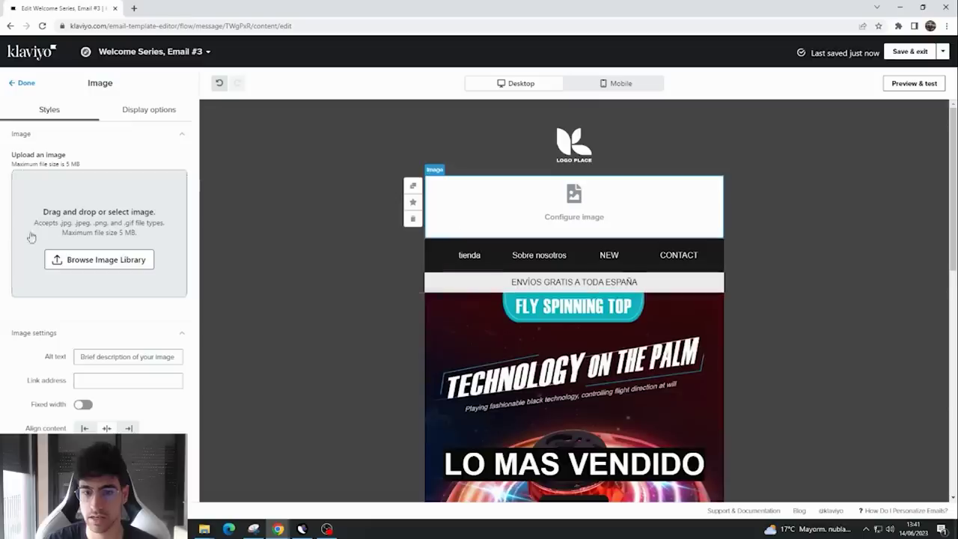
- Delete the empty Image block and the 'Hurry! Limited Stock!' block from Email #3
left_click(412, 220)
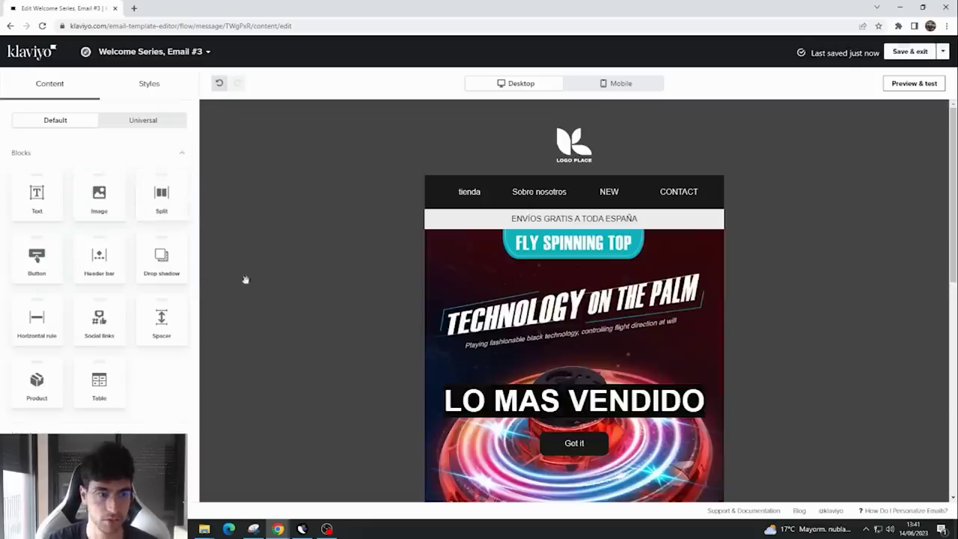
scroll(82, 275, "down", 1)
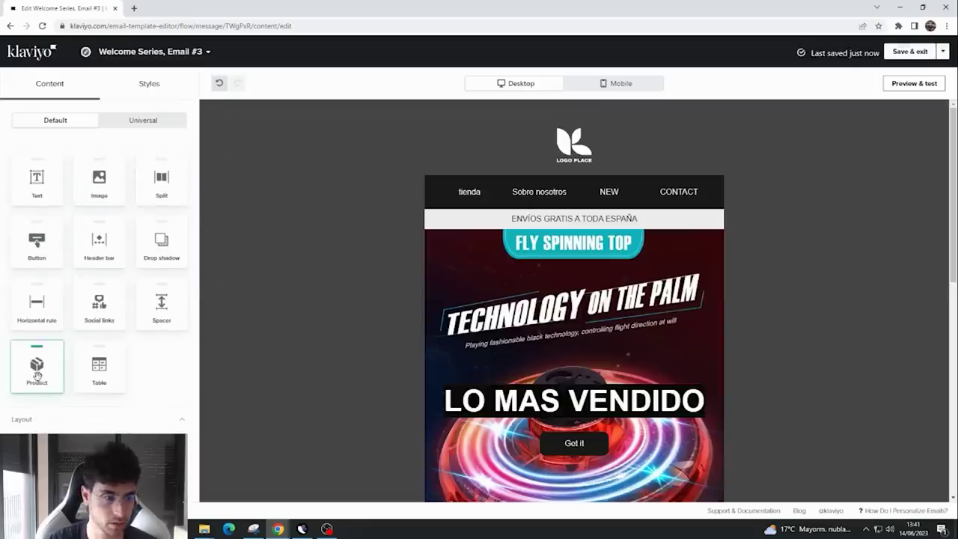
scroll(609, 404, "down", 3)
left_click(515, 365)
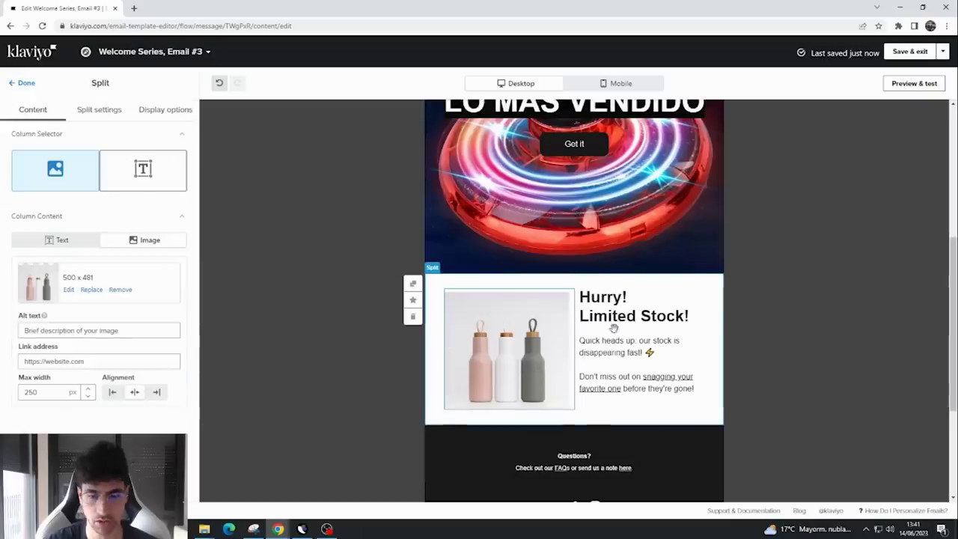
left_click(412, 315)
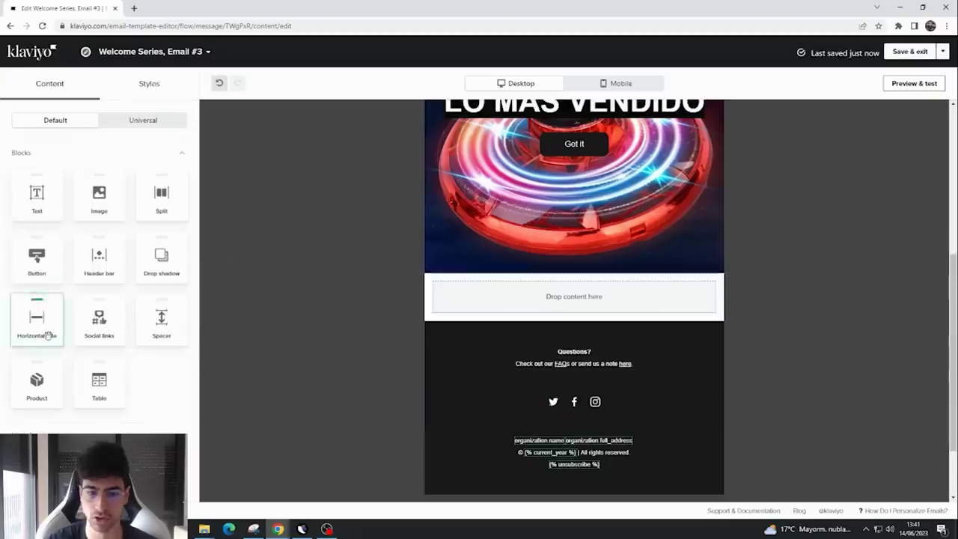
- Drop a Product block below the 'LO MAS VENDIDO' hero and set it to Static products
left_click_drag(37, 380, 558, 299)
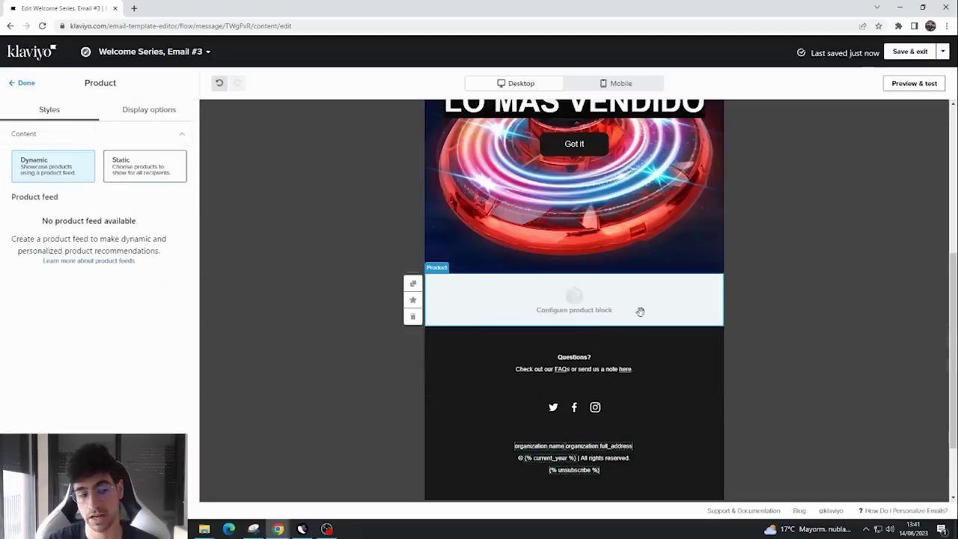
scroll(588, 255, "up", 2)
scroll(485, 175, "up", 3)
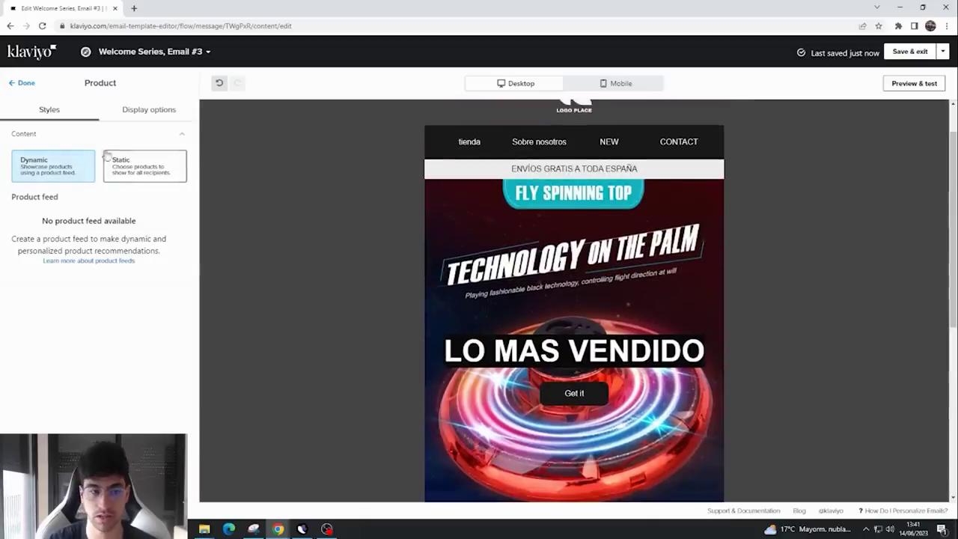
left_click(143, 169)
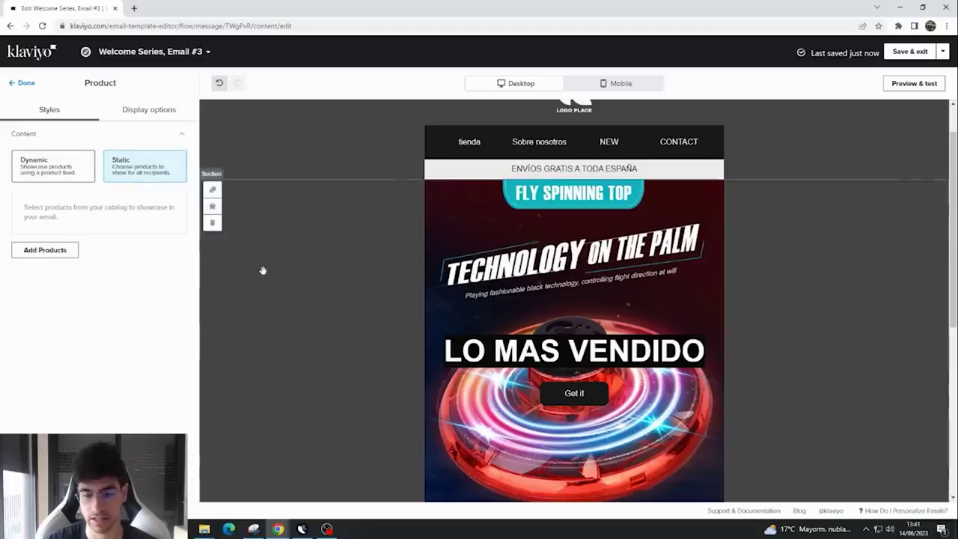
scroll(545, 322, "down", 2)
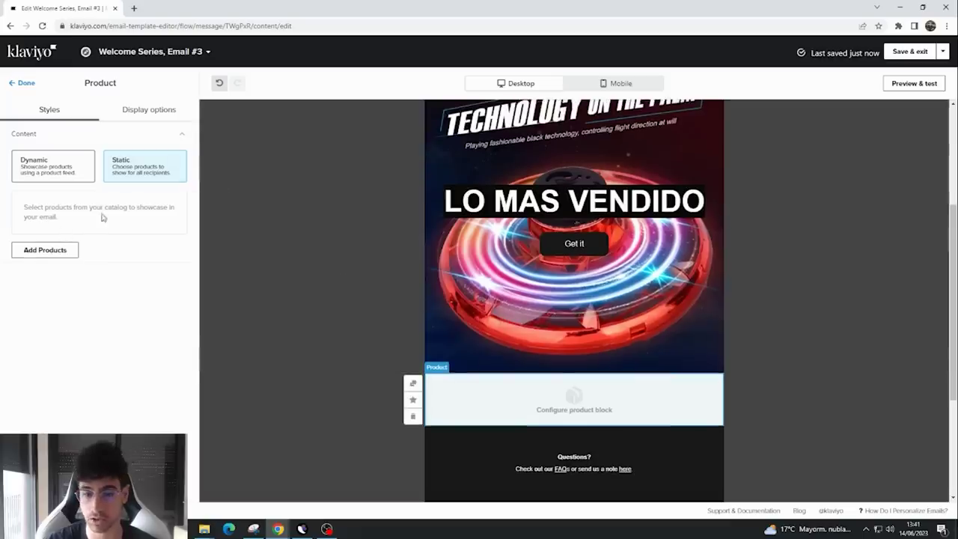
scroll(684, 385, "down", 1)
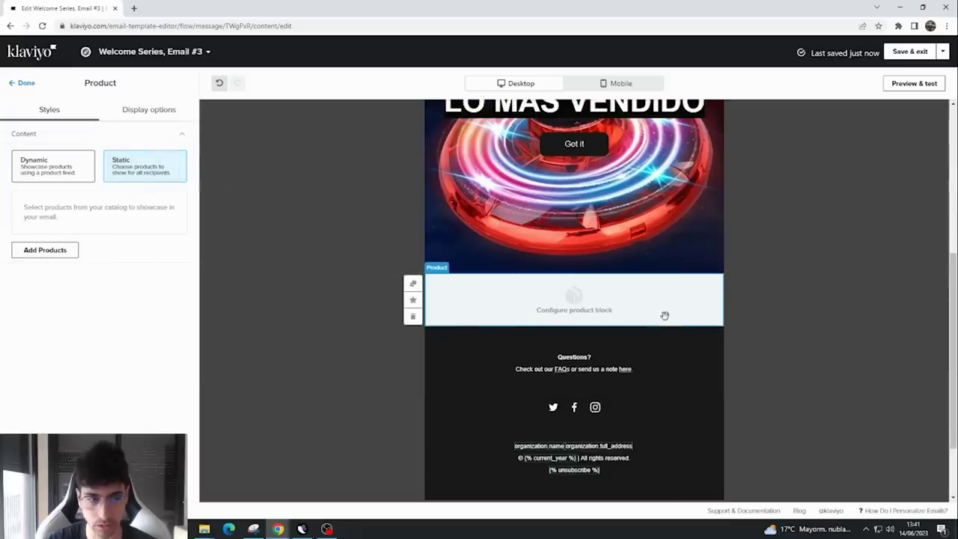
scroll(573, 299, "up", 2)
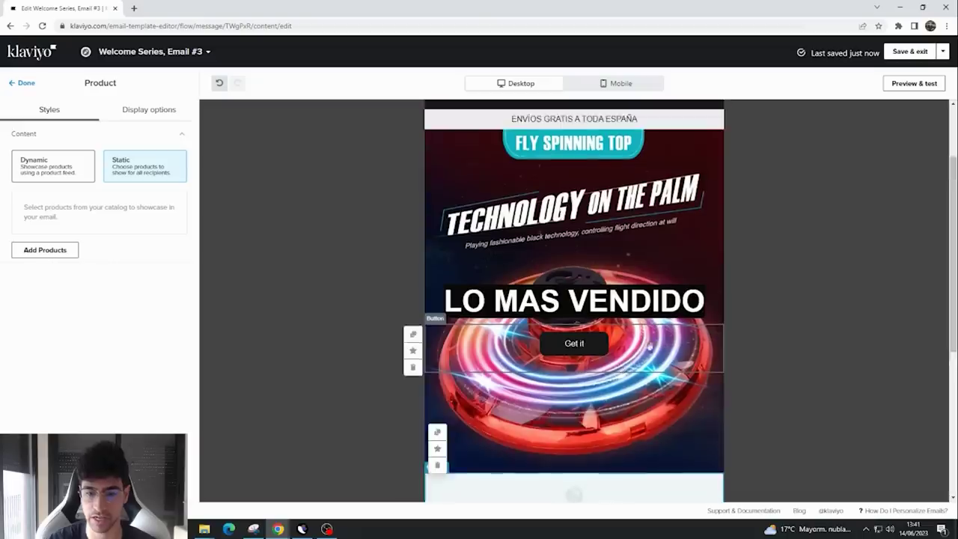
scroll(558, 251, "up", 1)
scroll(592, 254, "down", 4)
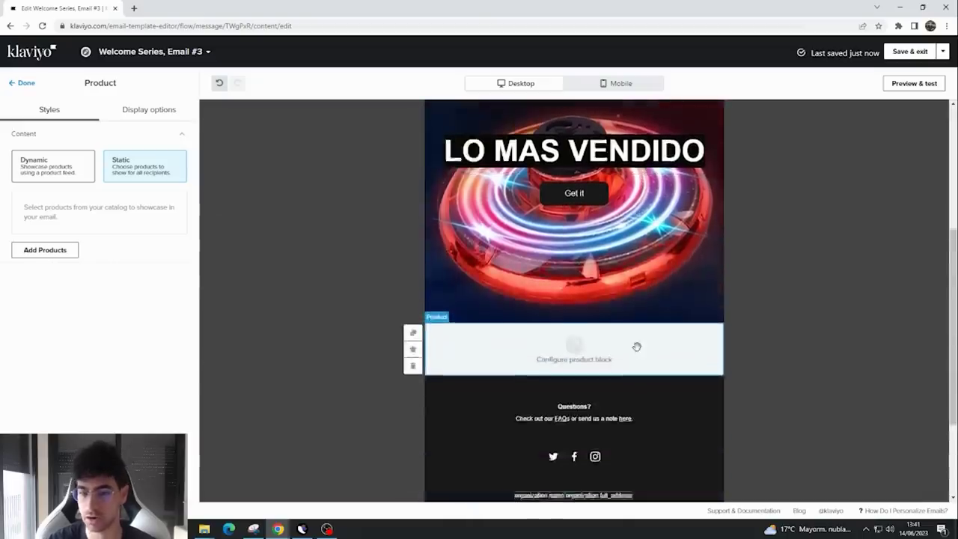
scroll(697, 325, "up", 2)
scroll(670, 368, "down", 2)
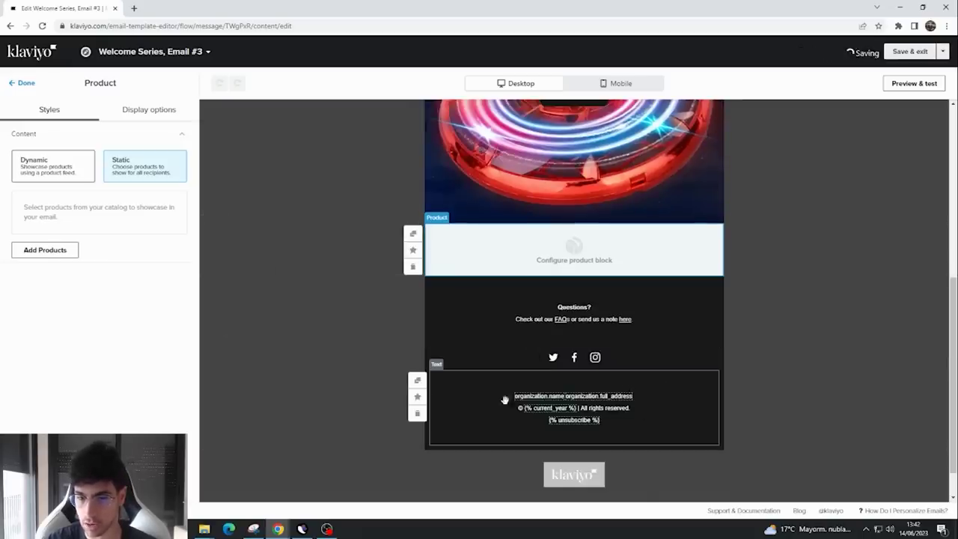
- Overwrite the footer's address and copyright lines with 'Si no quereis recibir mas correos haz clic aqui:'
left_click(637, 408)
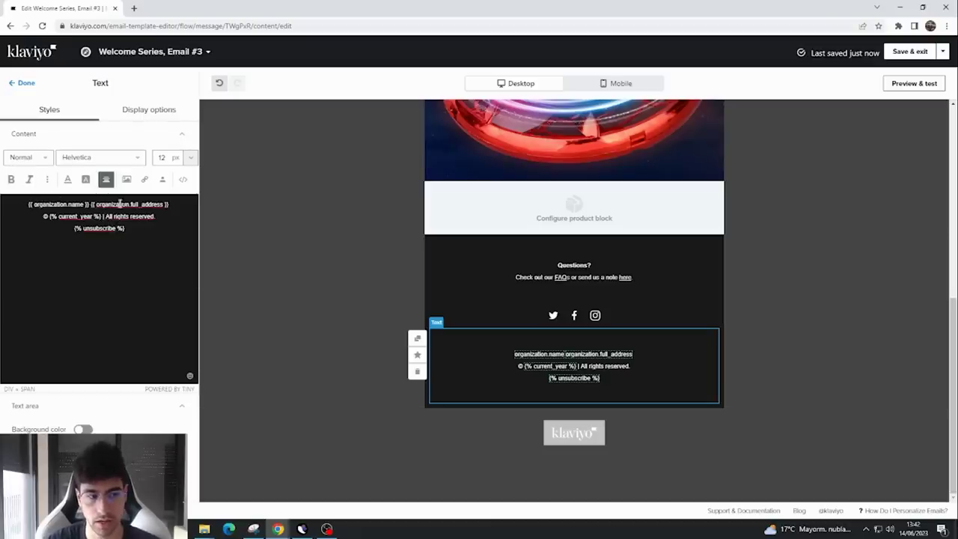
left_click_drag(174, 205, 156, 205)
left_click(148, 204)
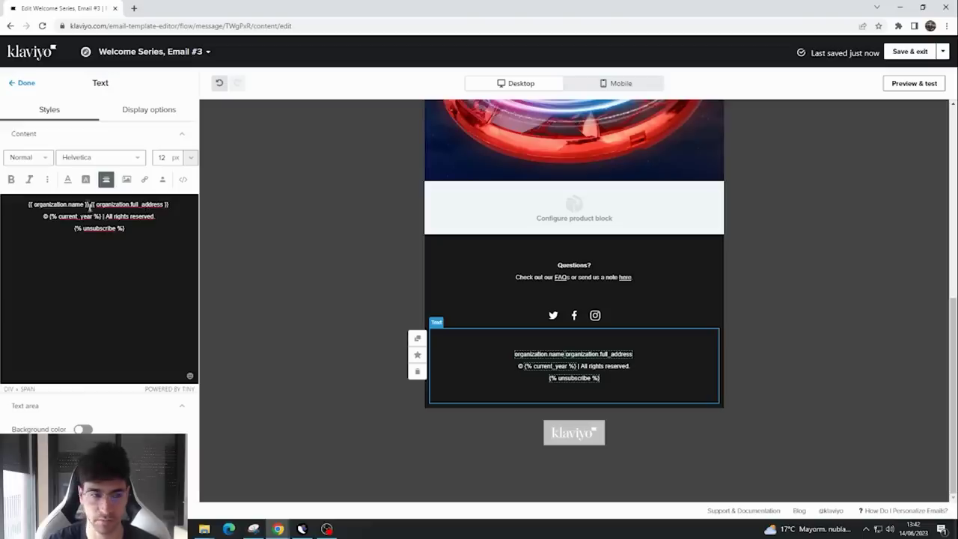
left_click_drag(84, 203, 34, 204)
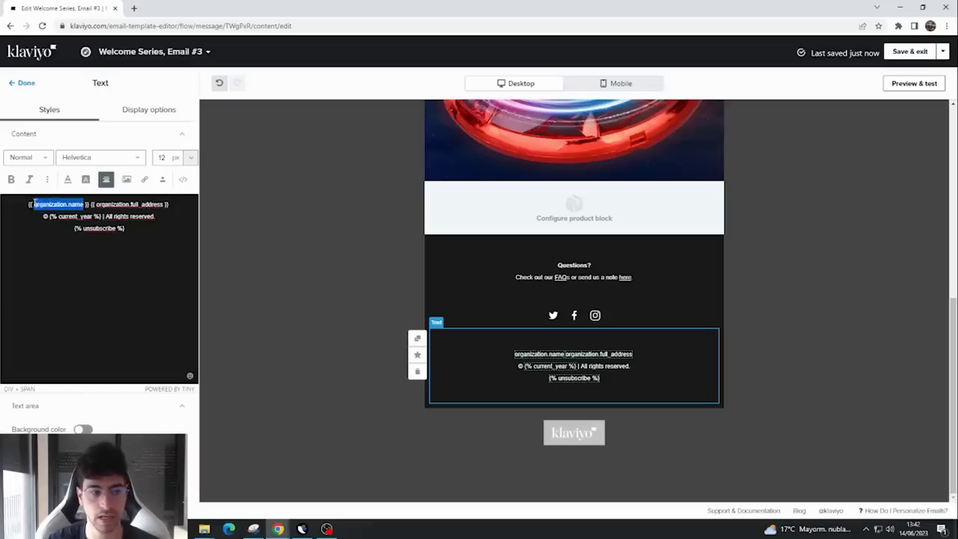
left_click(72, 205)
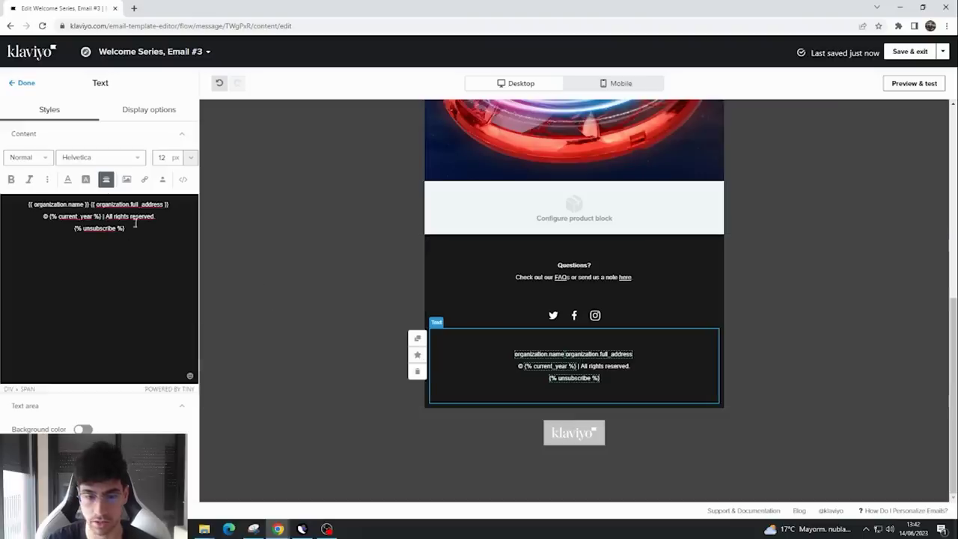
key("ctrl+a")
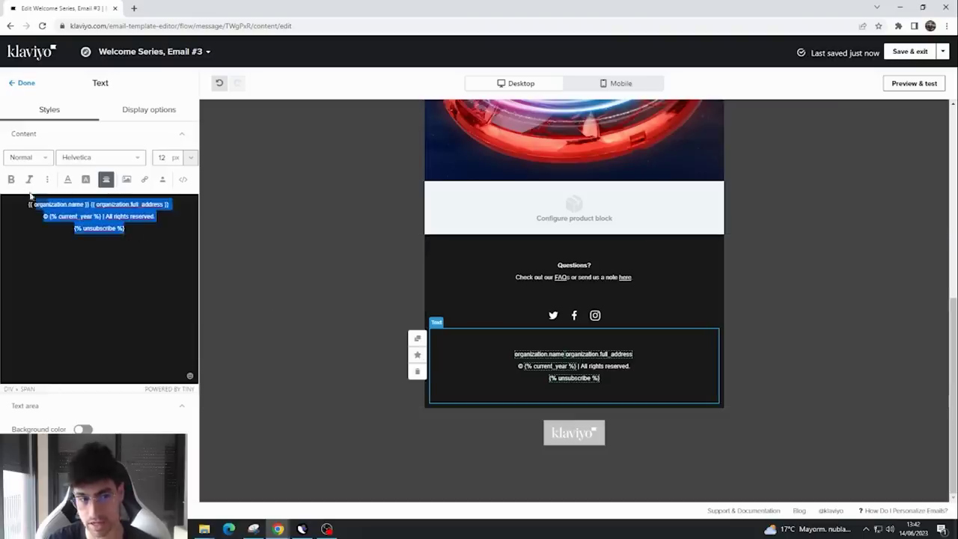
left_click(137, 231)
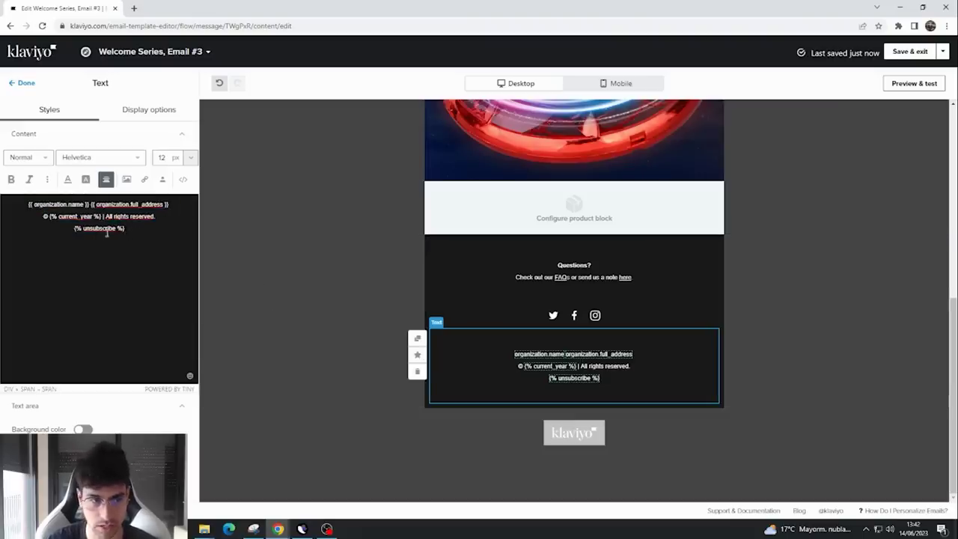
left_click_drag(134, 229, 68, 224)
left_click(162, 229)
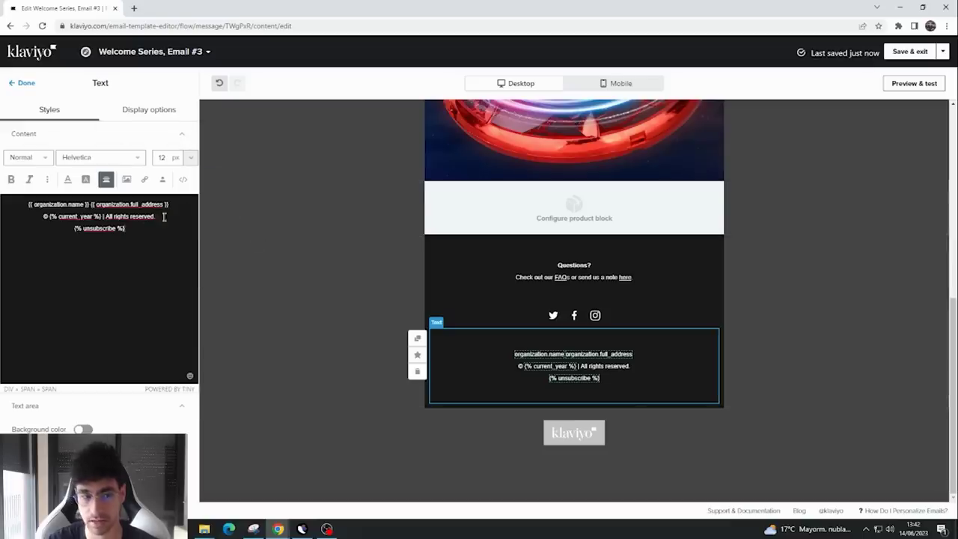
left_click_drag(164, 216, 29, 200)
type("Si")
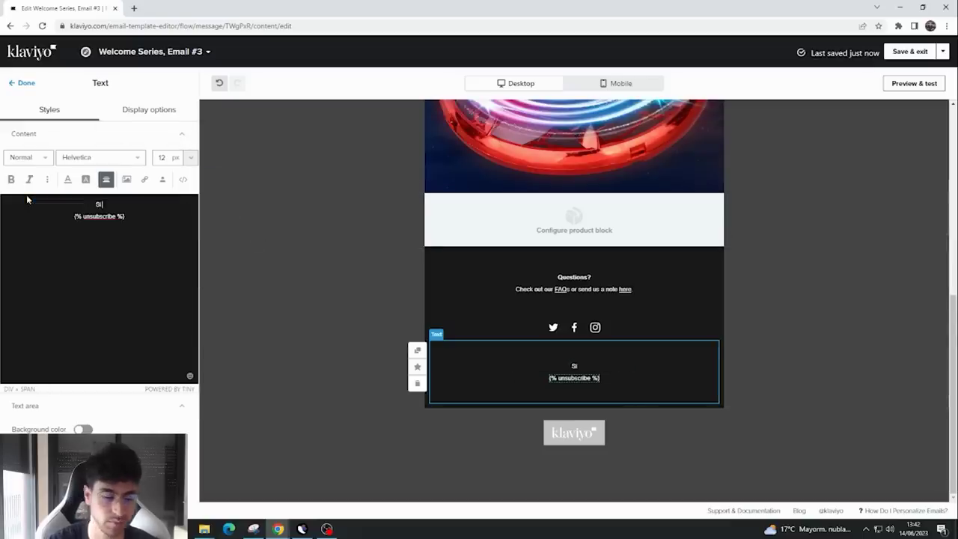
type(" no quereis recibir mas co")
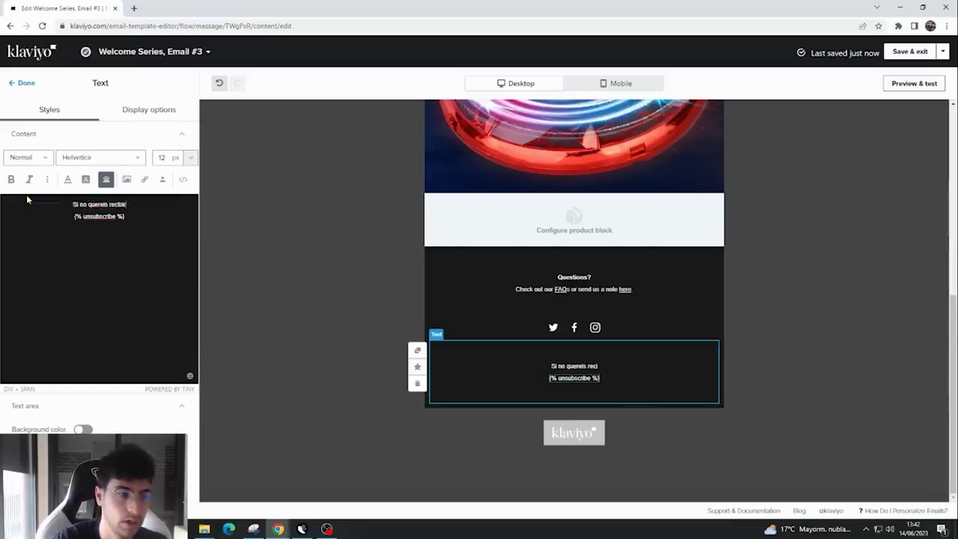
type("rreos ")
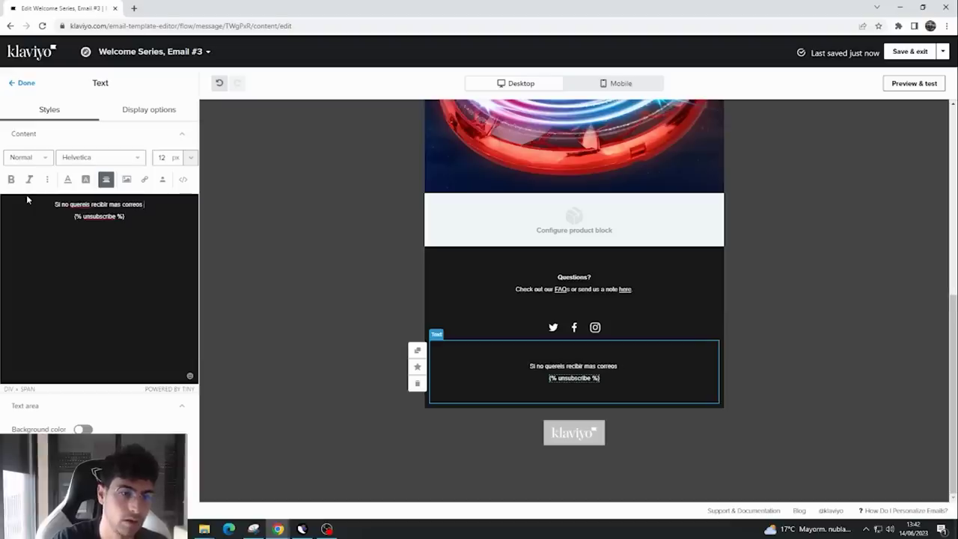
type("haz clic a")
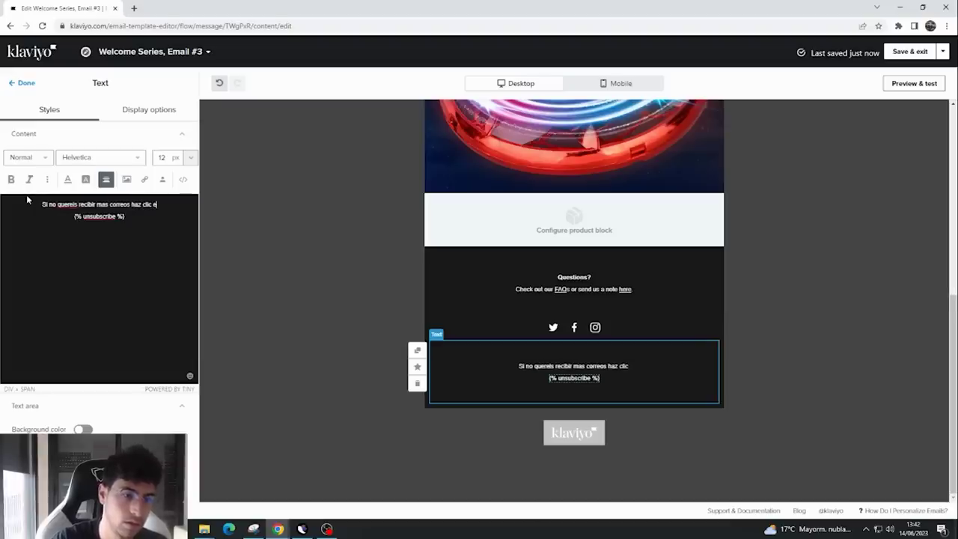
type("qui:")
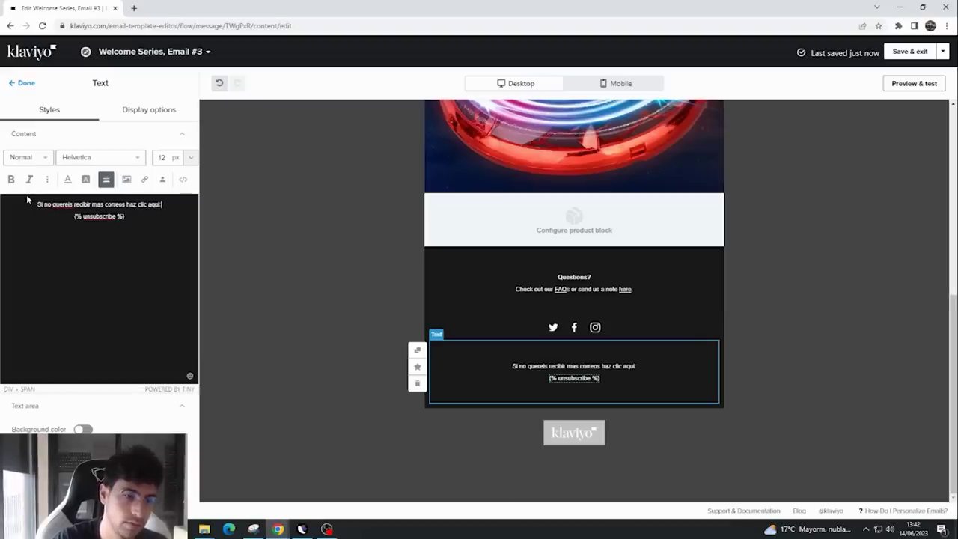
left_click(571, 380)
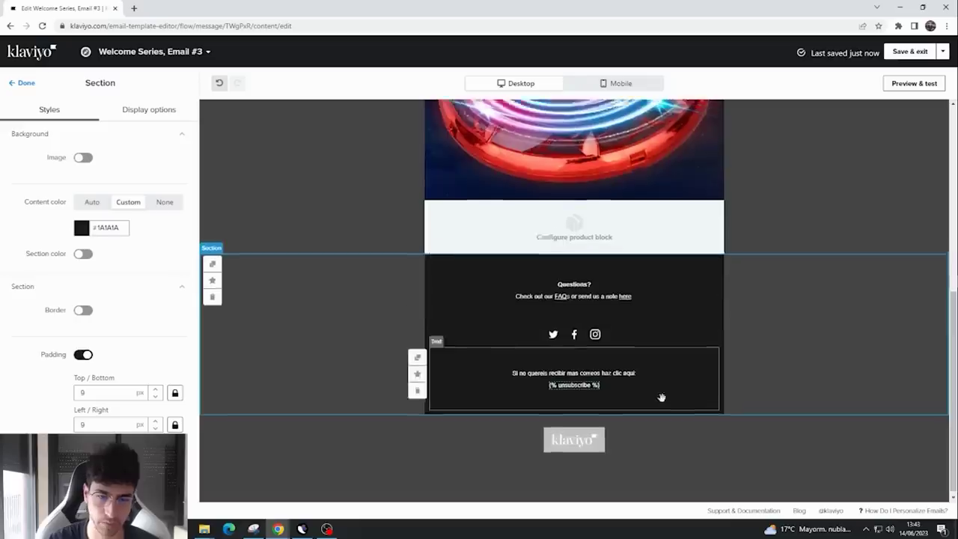
- Check Email #3 in Mobile and Desktop previews, then Save & exit back to the flow
scroll(661, 396, "up", 3)
scroll(629, 395, "down", 1)
scroll(621, 413, "up", 5)
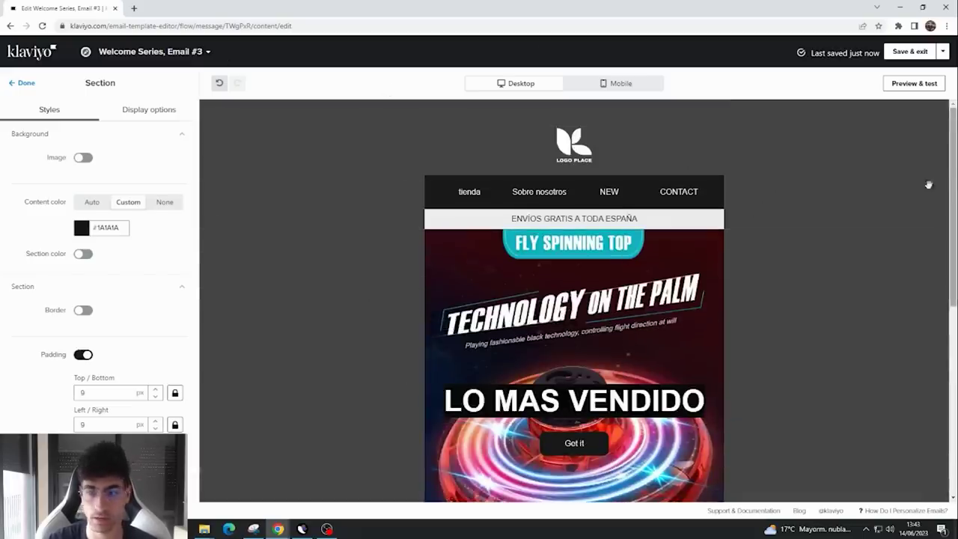
left_click(621, 83)
scroll(554, 150, "down", 3)
scroll(548, 141, "up", 3)
left_click(517, 83)
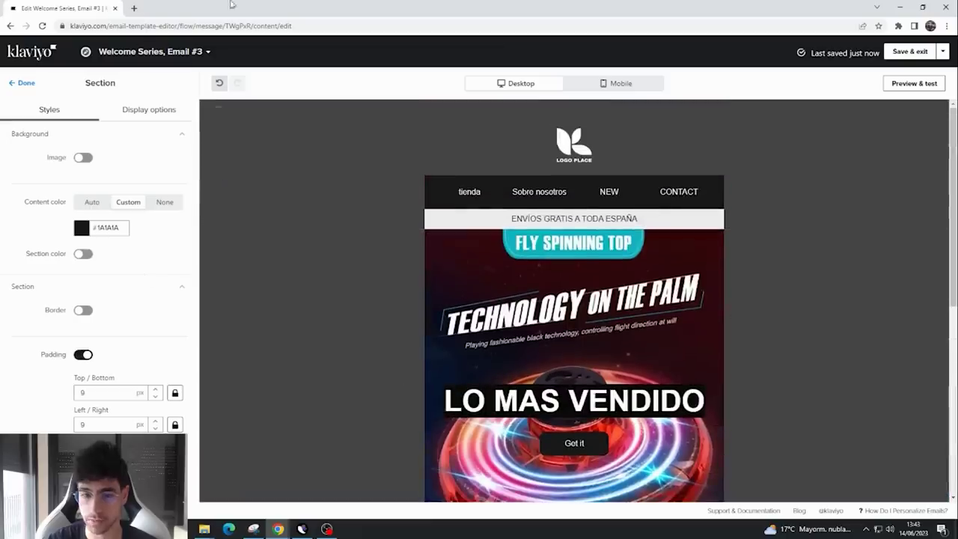
left_click(909, 51)
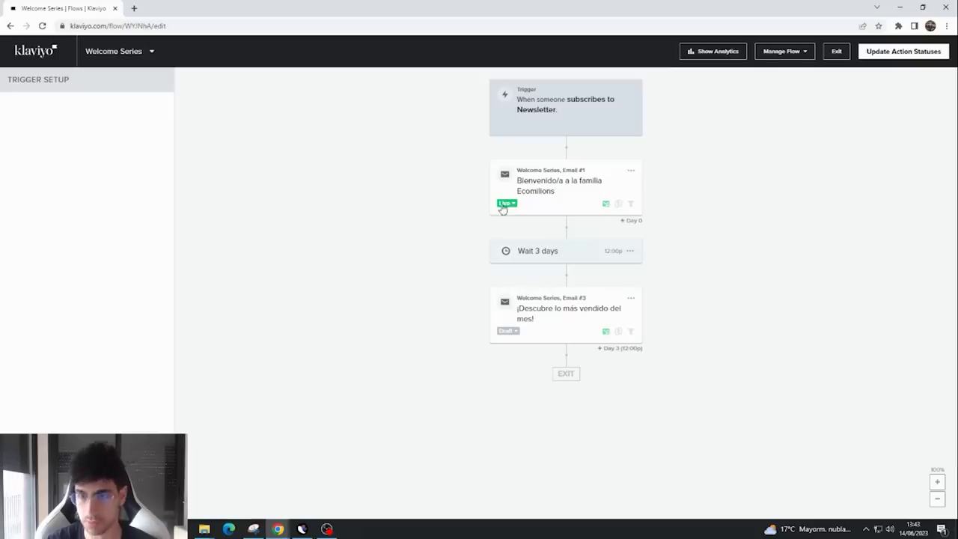
- Change the Time Delay before Email #3 from 3 days to 2 days
left_click(509, 332)
left_click(467, 345)
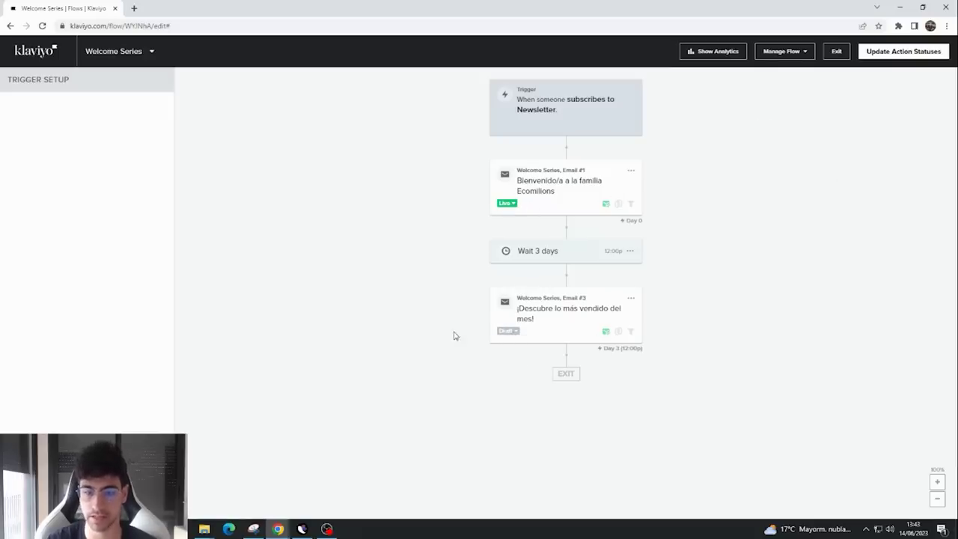
left_click(537, 256)
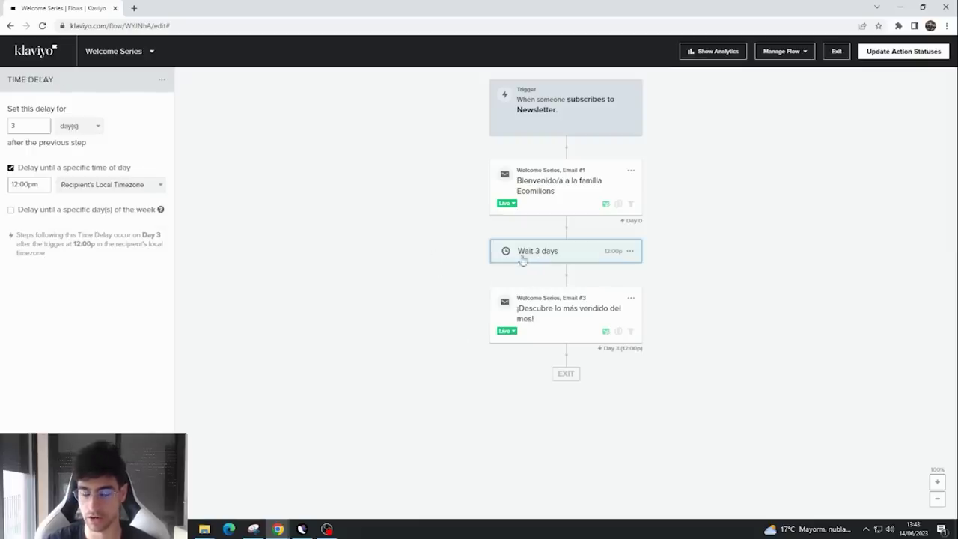
left_click_drag(32, 127, 4, 129)
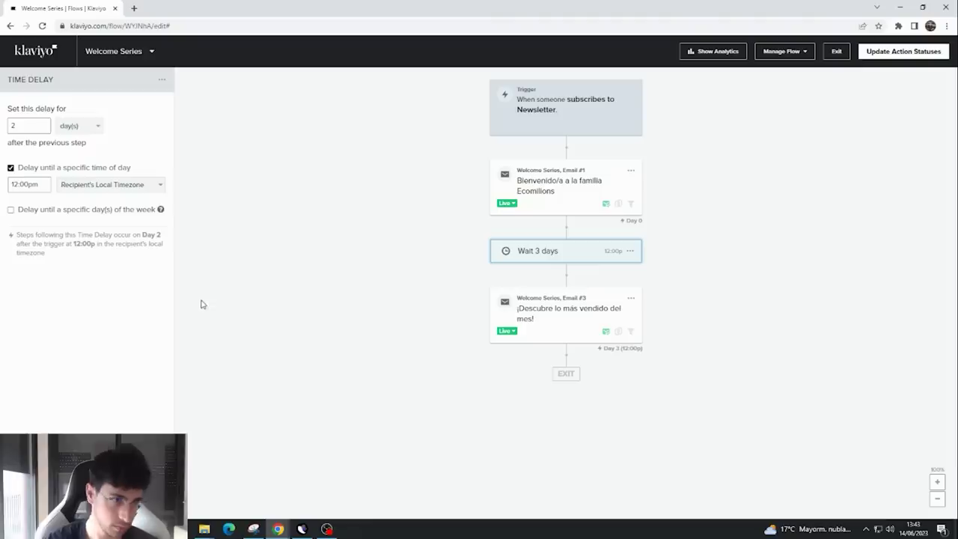
left_click(78, 126)
left_click(375, 187)
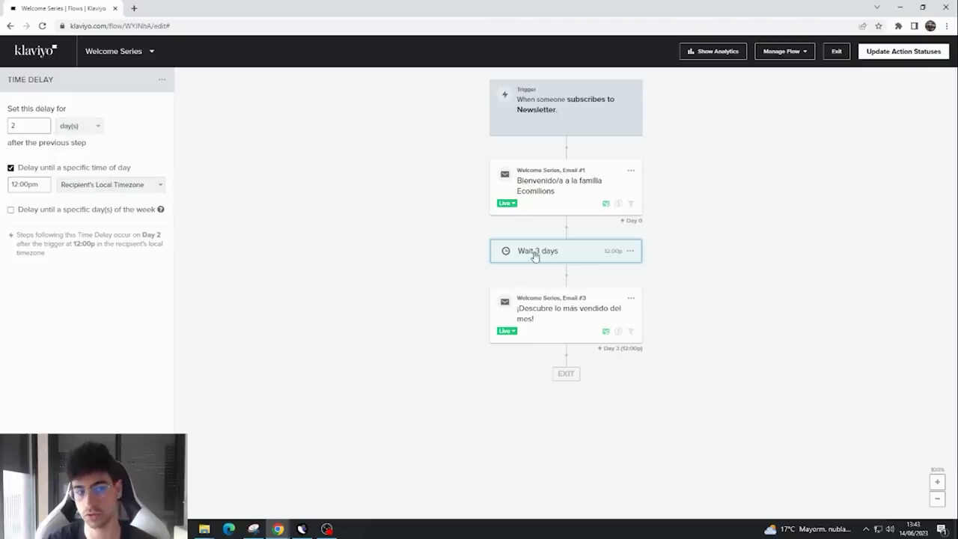
left_click(595, 353)
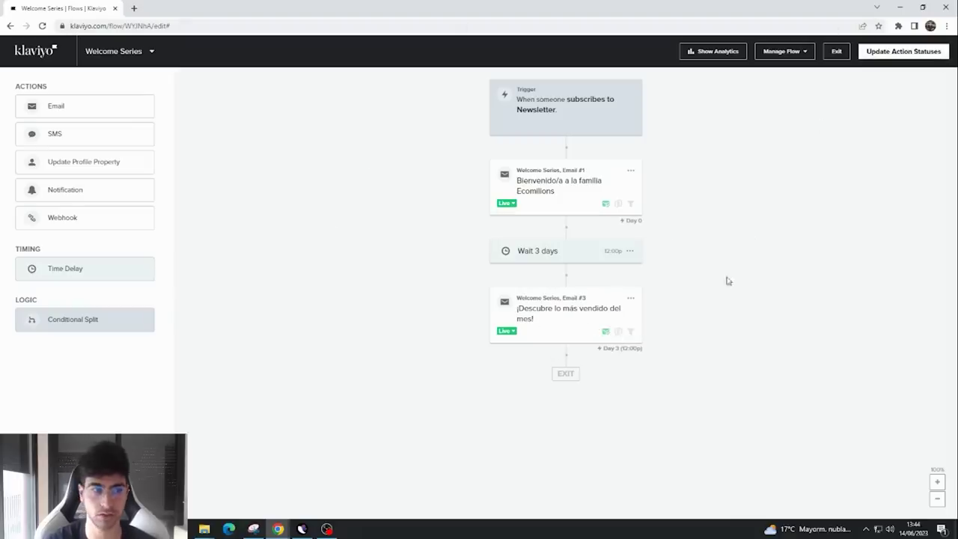
- Update all Welcome Series action statuses to Live, then exit to the Flows list
left_click(925, 54)
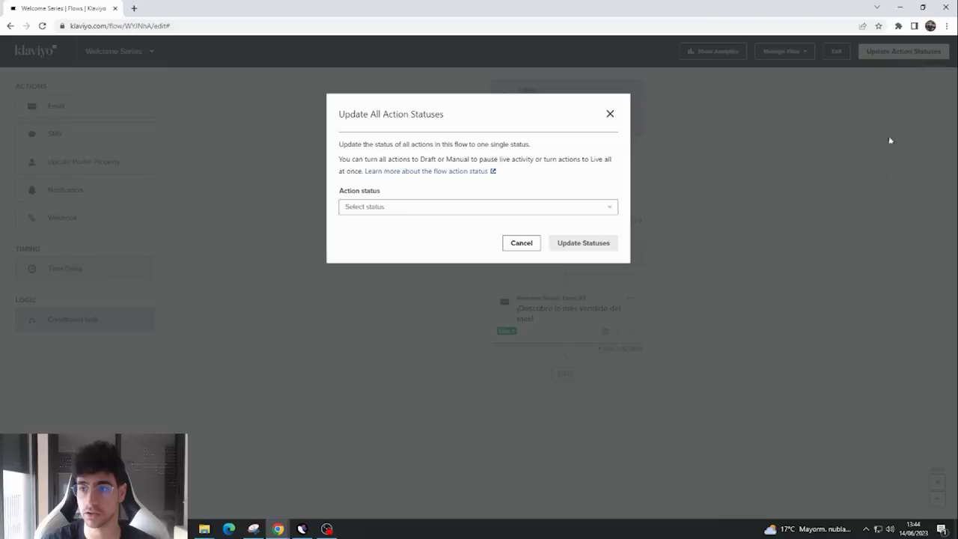
left_click(470, 210)
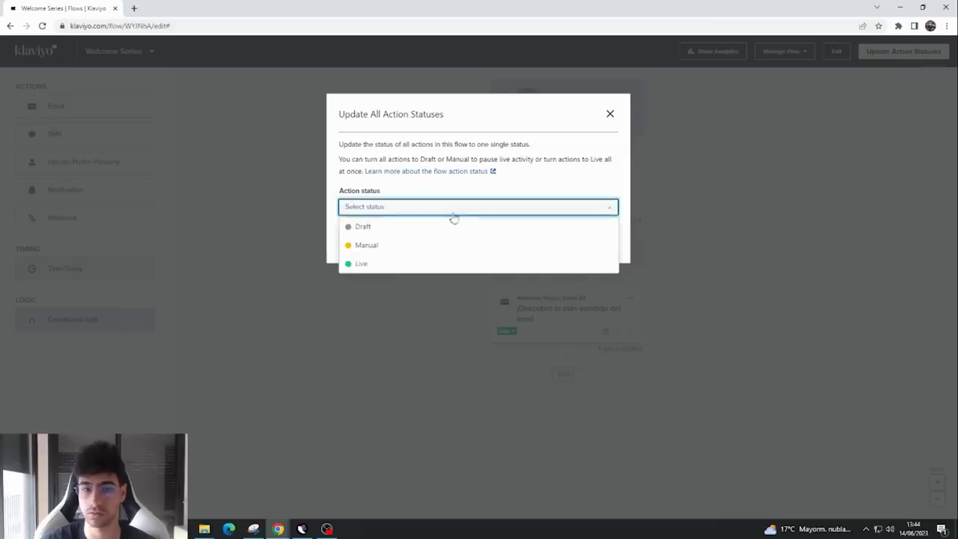
left_click(379, 264)
left_click(613, 246)
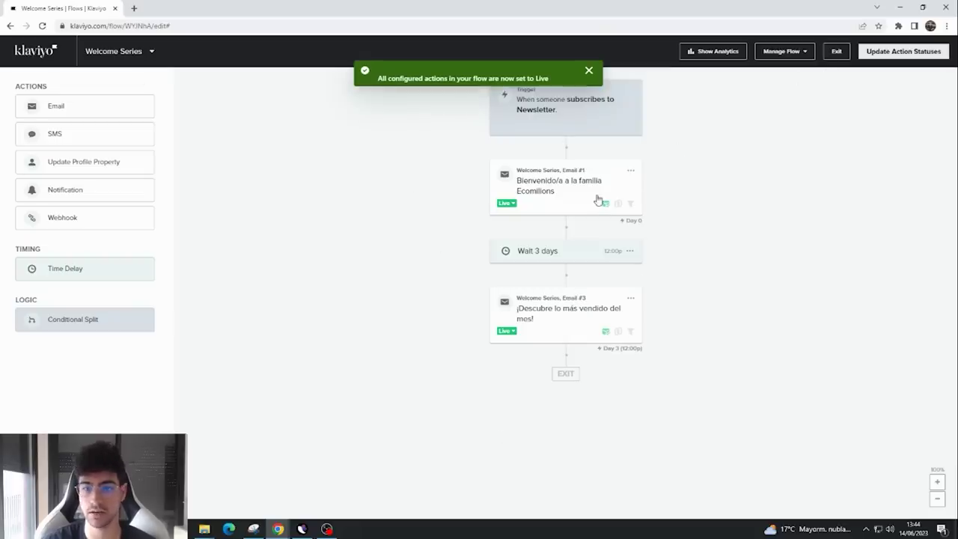
left_click(836, 50)
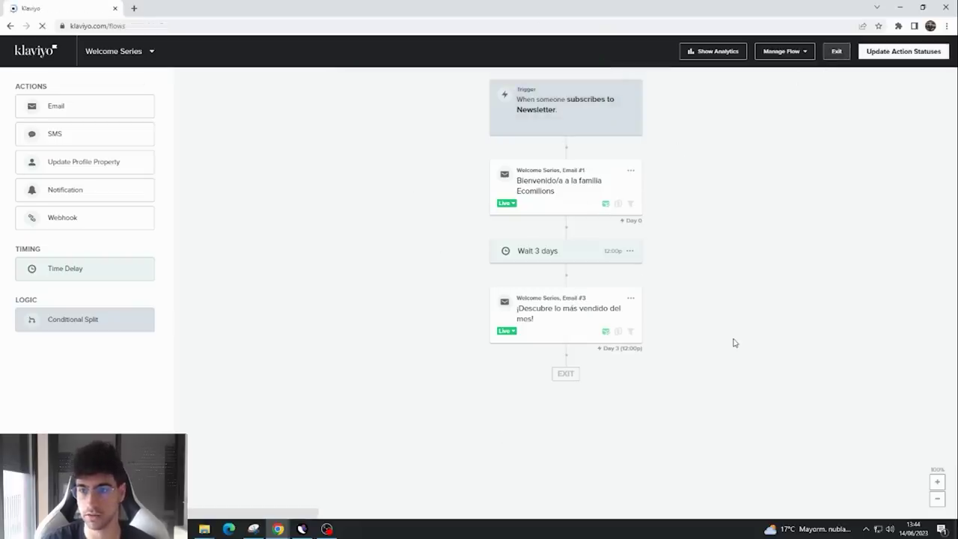
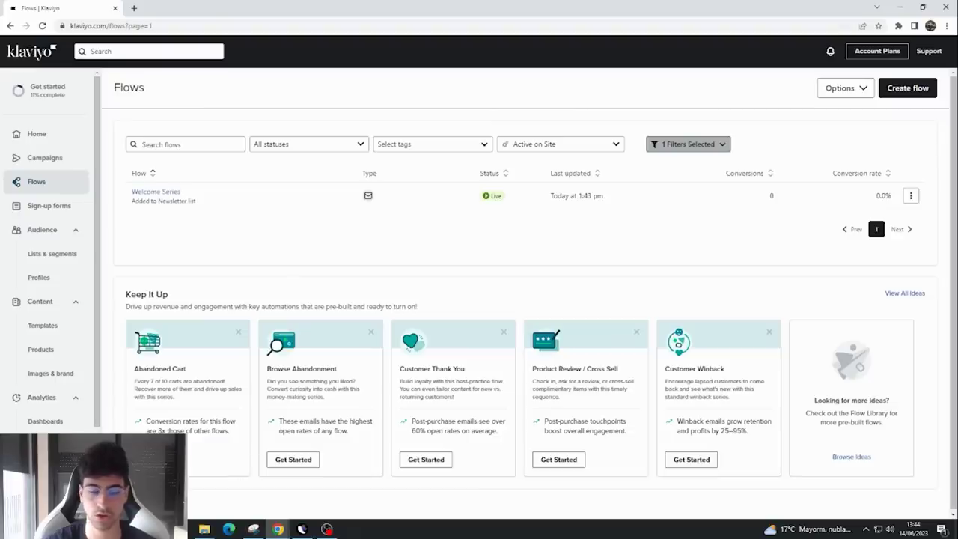
- Open the pre-built Abandoned Cart flow from the Keep It Up ideas
left_click(224, 335)
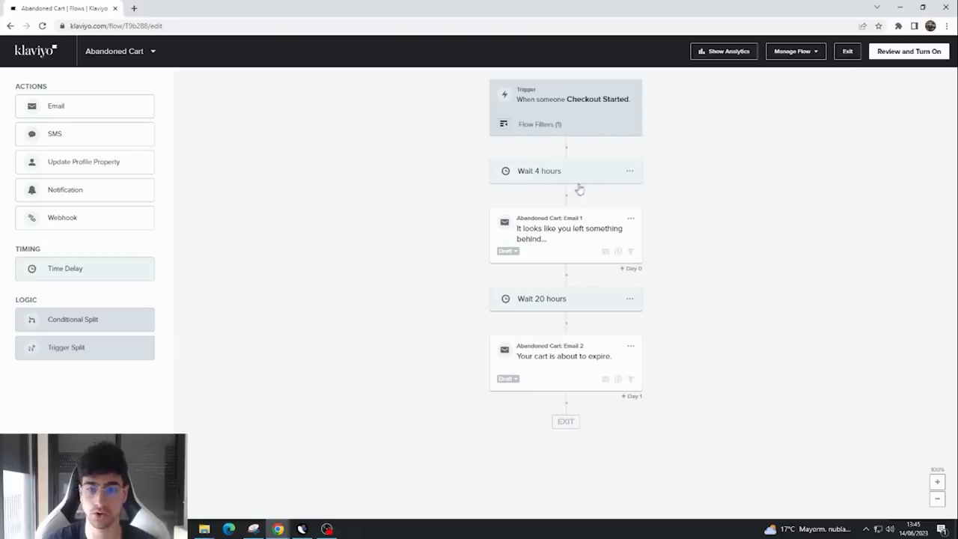
- Change the flow's first wait from 4 hours to 15 minutes
left_click(551, 174)
left_click(76, 126)
left_click(73, 163)
double_click(31, 126)
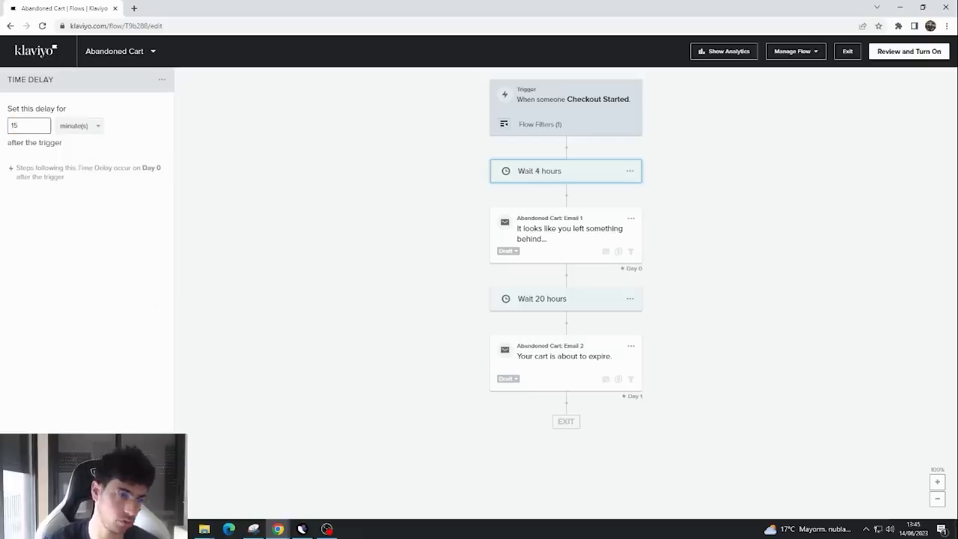
type("15")
left_click(699, 198)
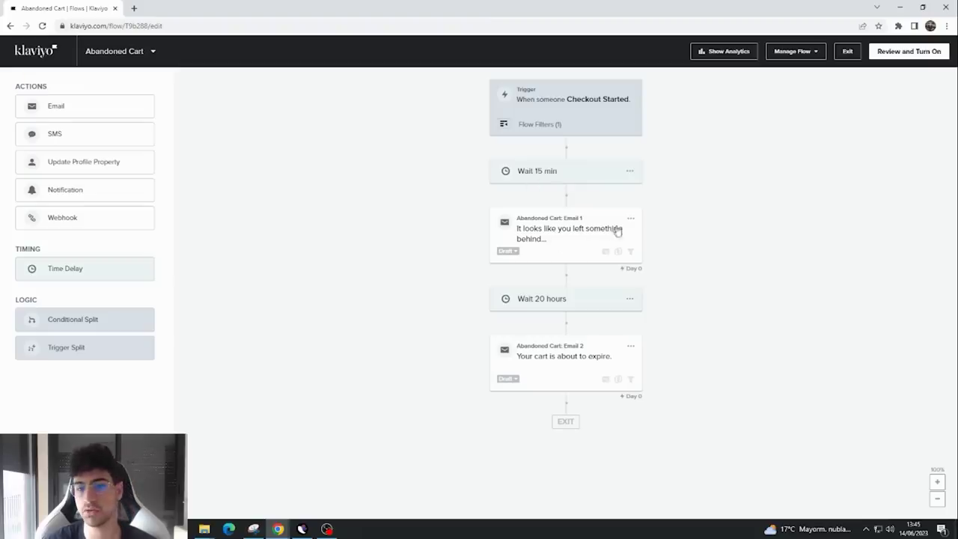
- Open Abandoned Cart: Email 1 and browse its Drag and Drop template choices
left_click(630, 218)
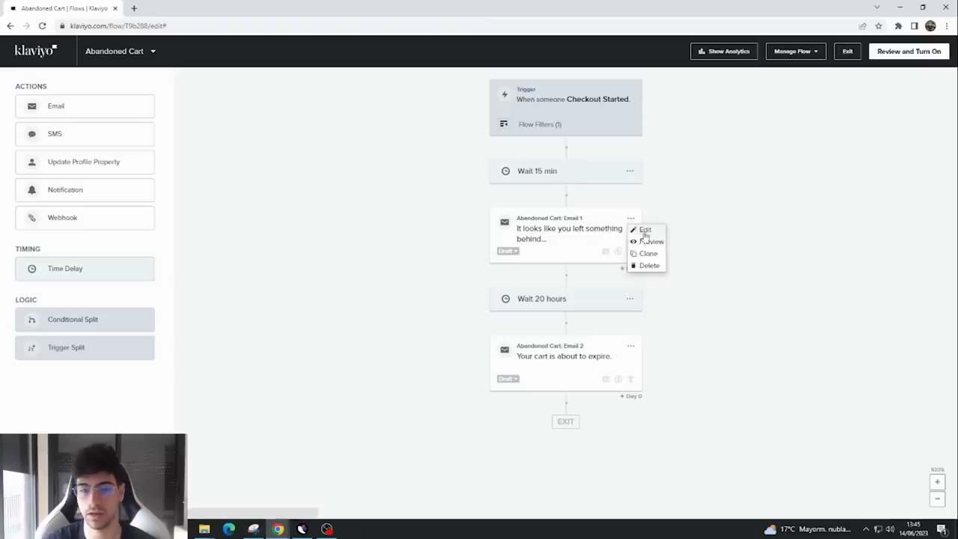
left_click(648, 231)
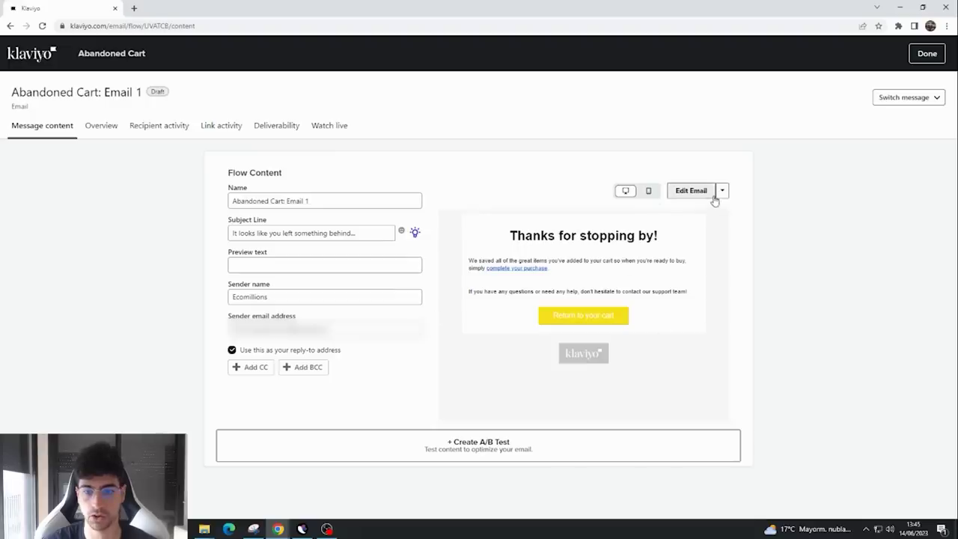
left_click(722, 190)
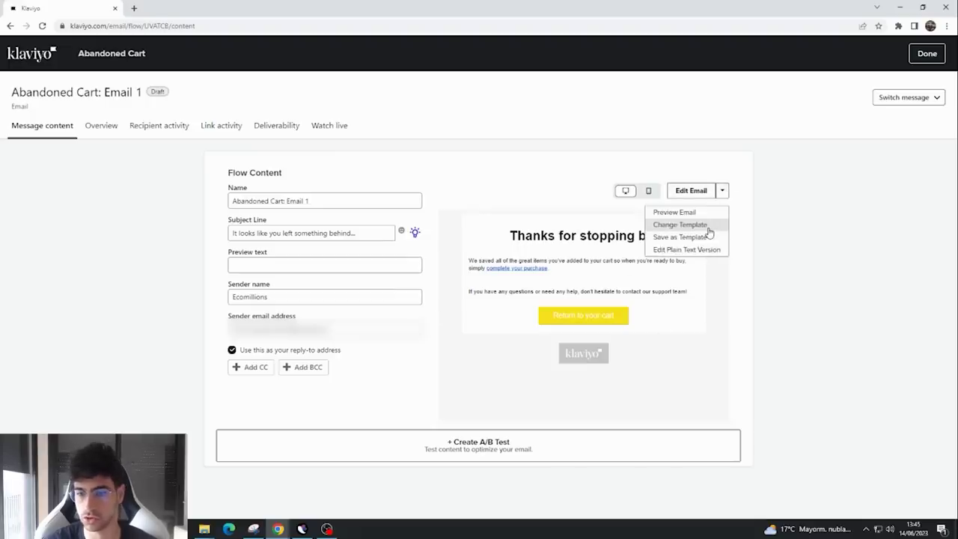
left_click(707, 229)
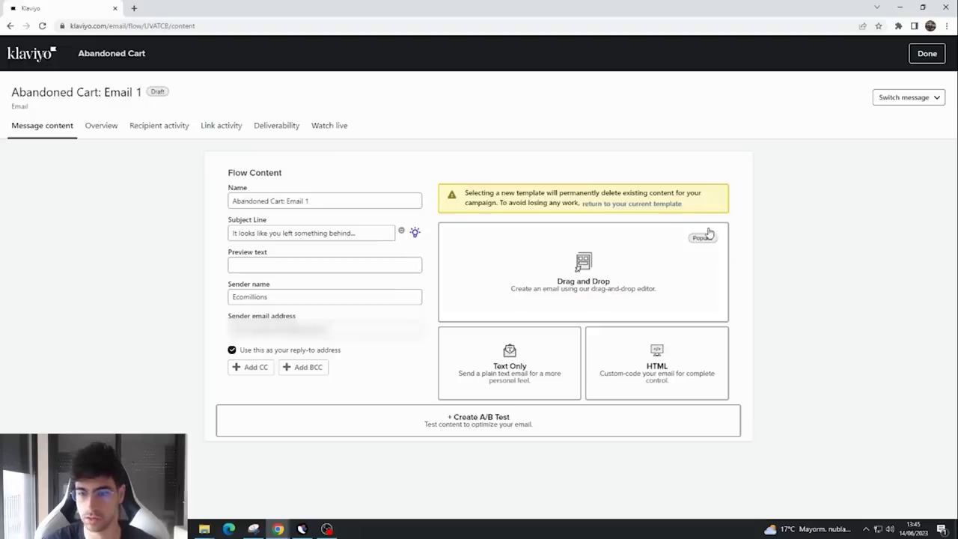
left_click(640, 277)
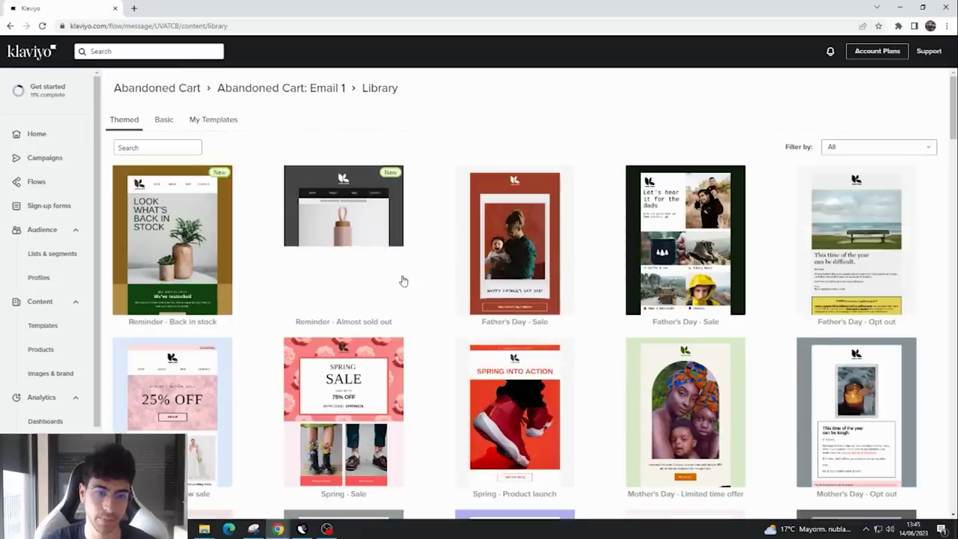
- Browse the template library and preview the Spring - Product launch template
scroll(403, 281, "down", 5)
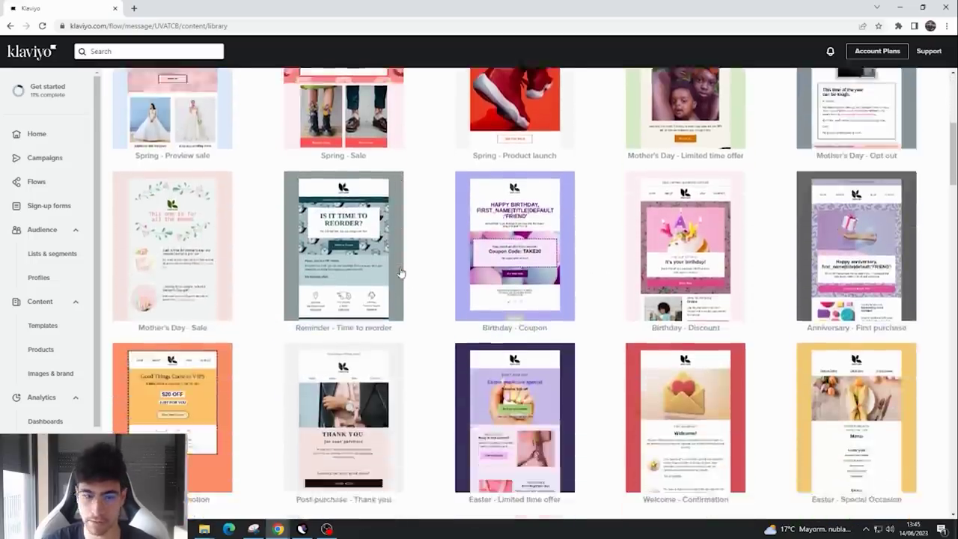
scroll(401, 274, "down", 3)
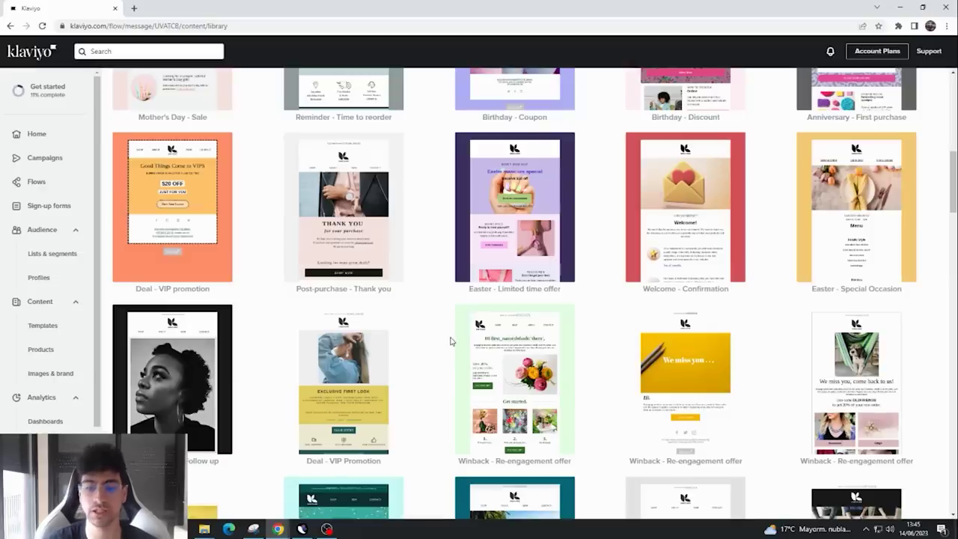
scroll(330, 314, "down", 3)
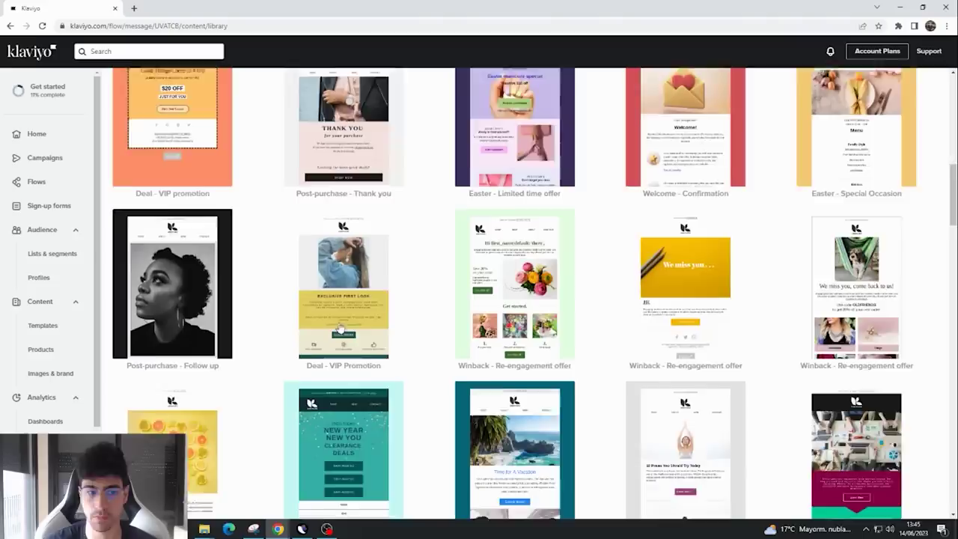
scroll(360, 320, "up", 10)
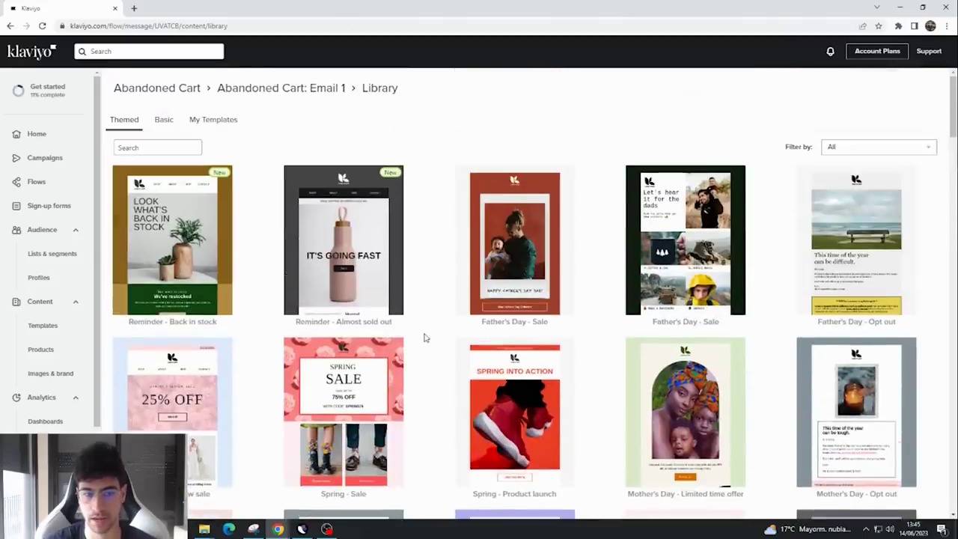
scroll(414, 355, "down", 6)
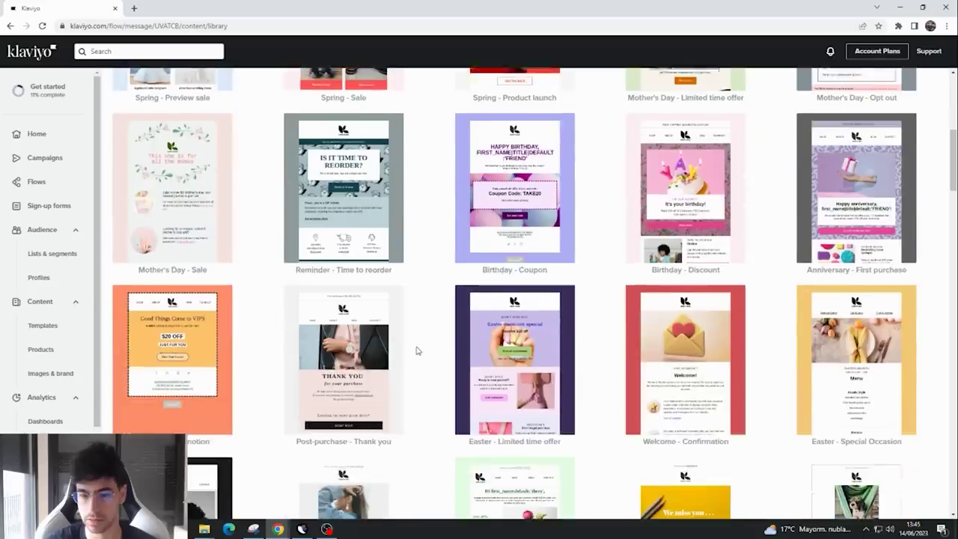
scroll(502, 257, "down", 9)
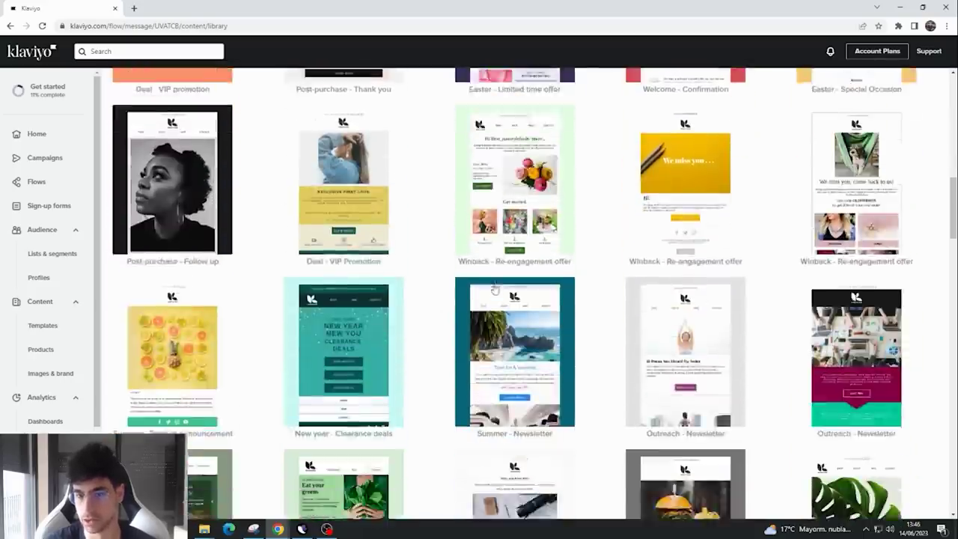
scroll(384, 325, "down", 2)
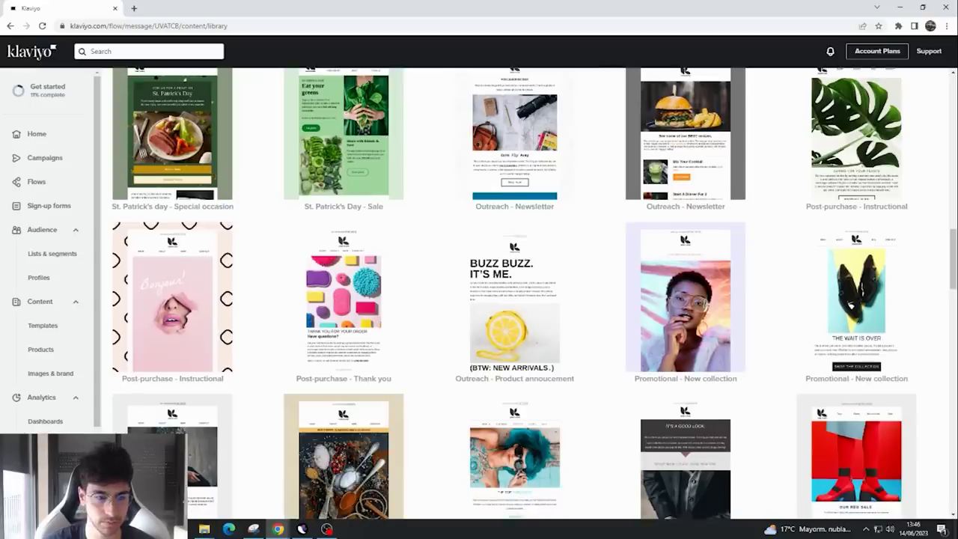
scroll(515, 292, "down", 1)
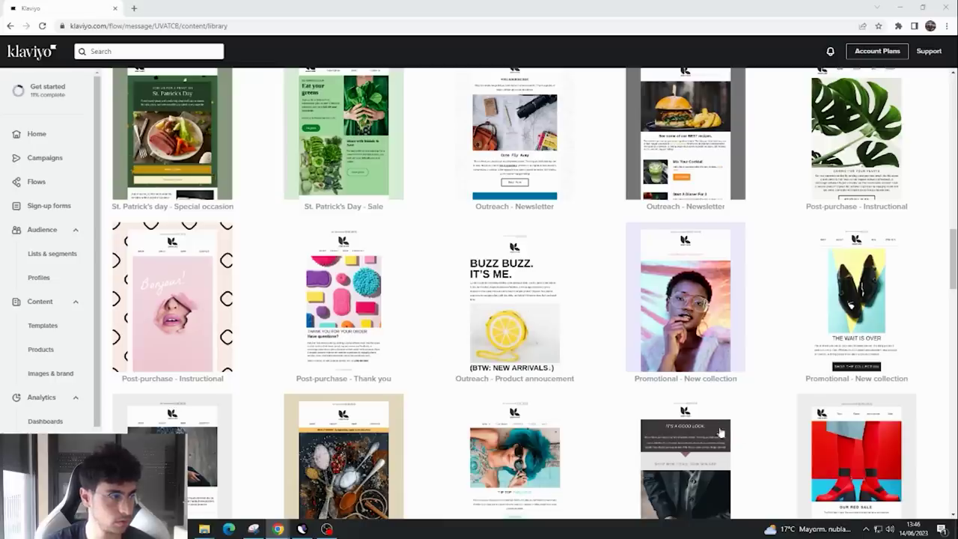
scroll(721, 433, "down", 2)
scroll(654, 417, "up", 1)
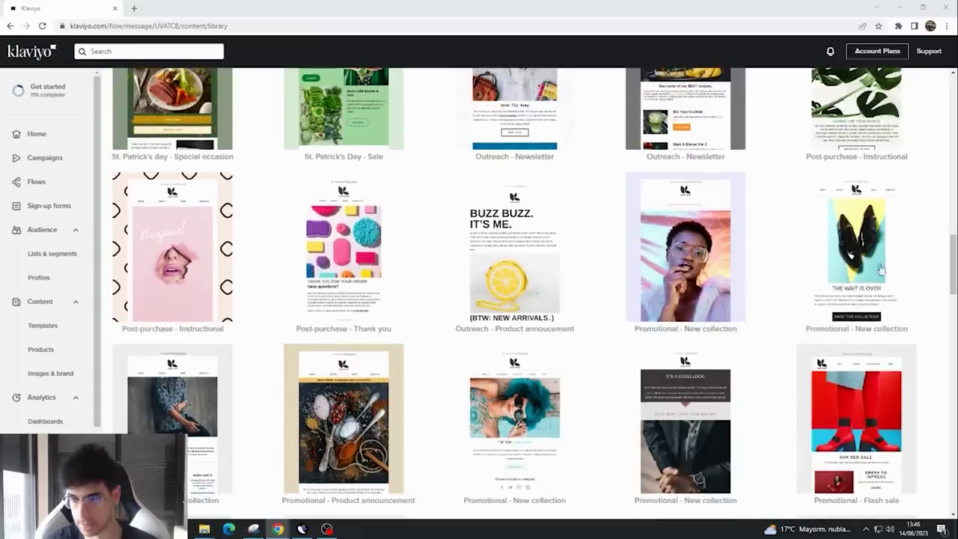
scroll(869, 264, "down", 4)
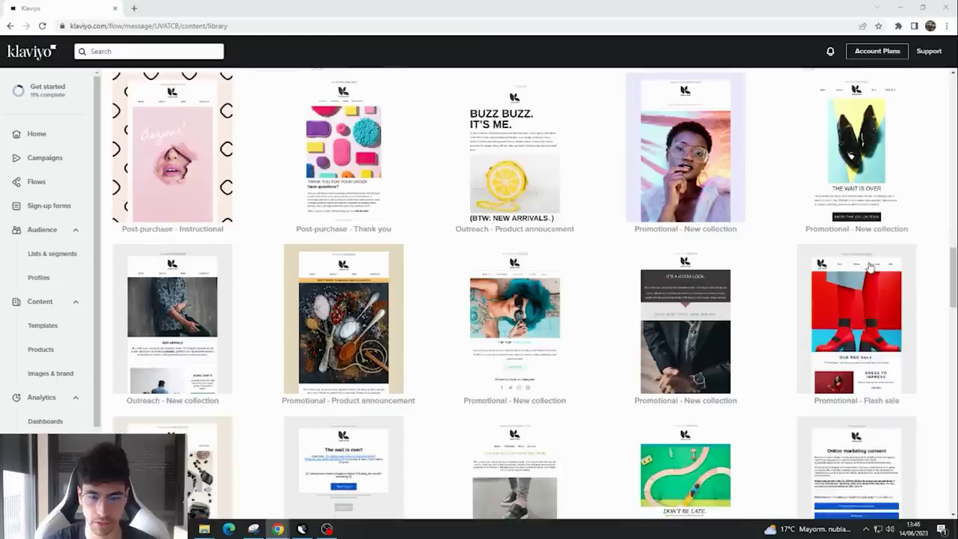
scroll(609, 327, "down", 1)
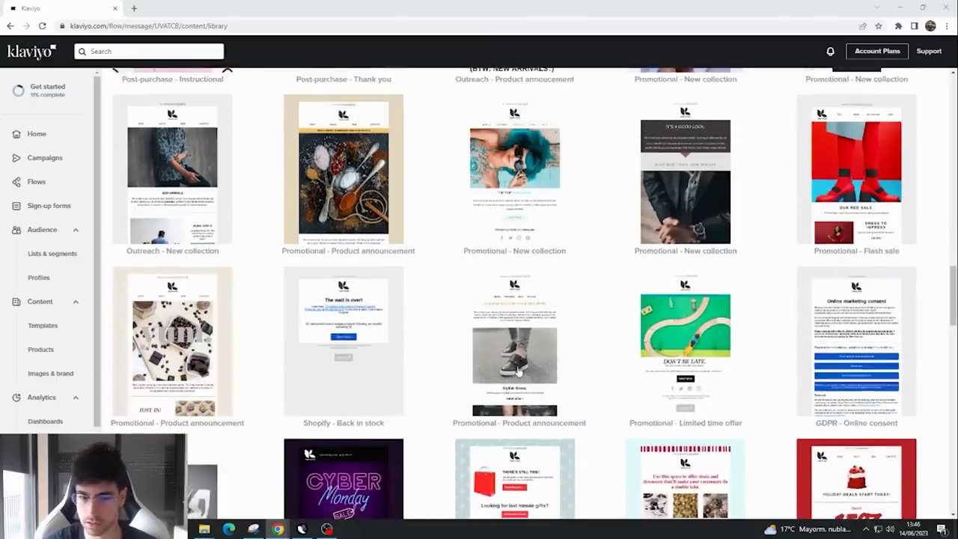
scroll(342, 314, "down", 1)
scroll(465, 303, "down", 2)
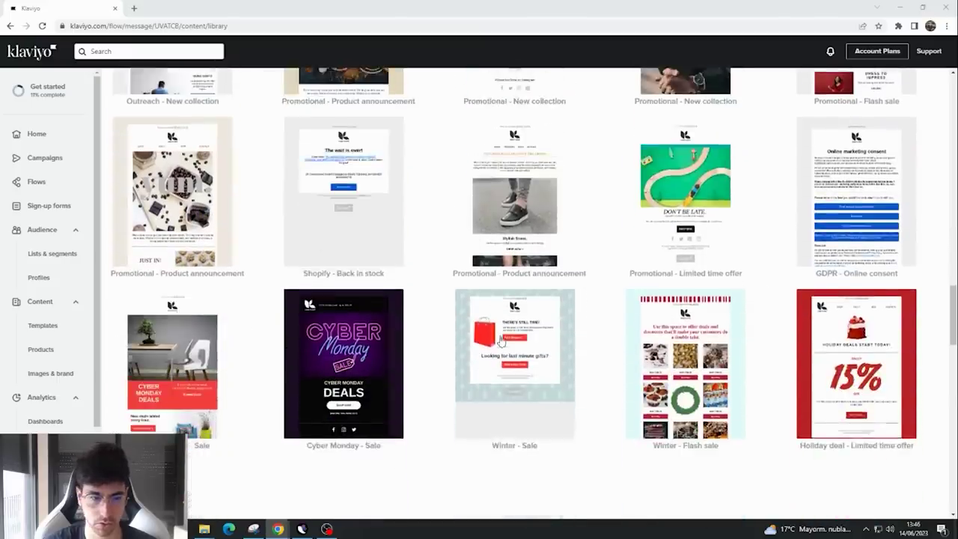
scroll(586, 301, "down", 2)
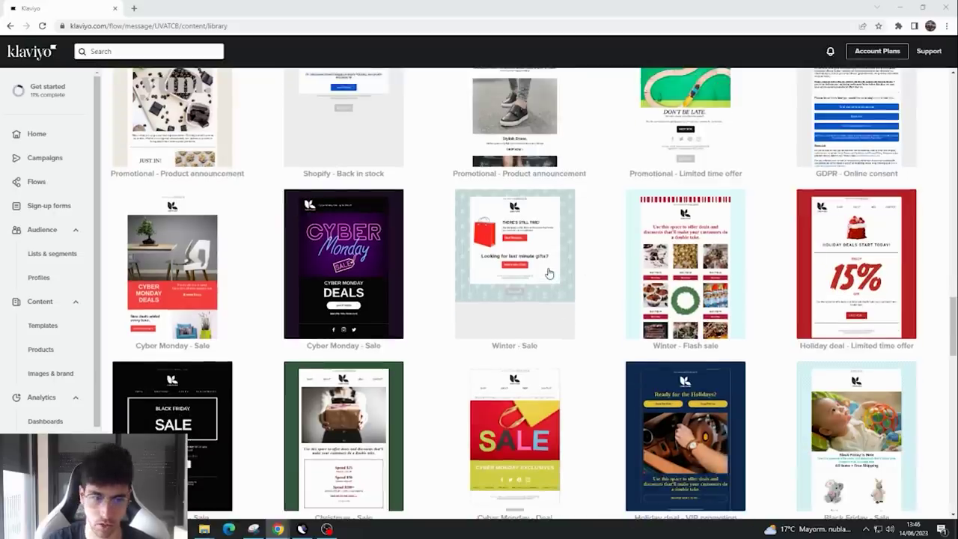
scroll(524, 278, "down", 3)
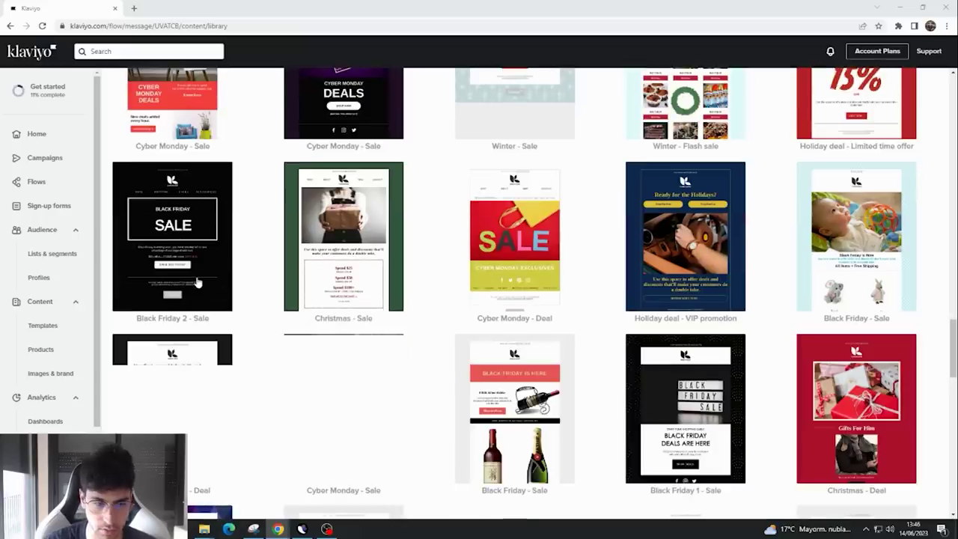
scroll(322, 316, "down", 1)
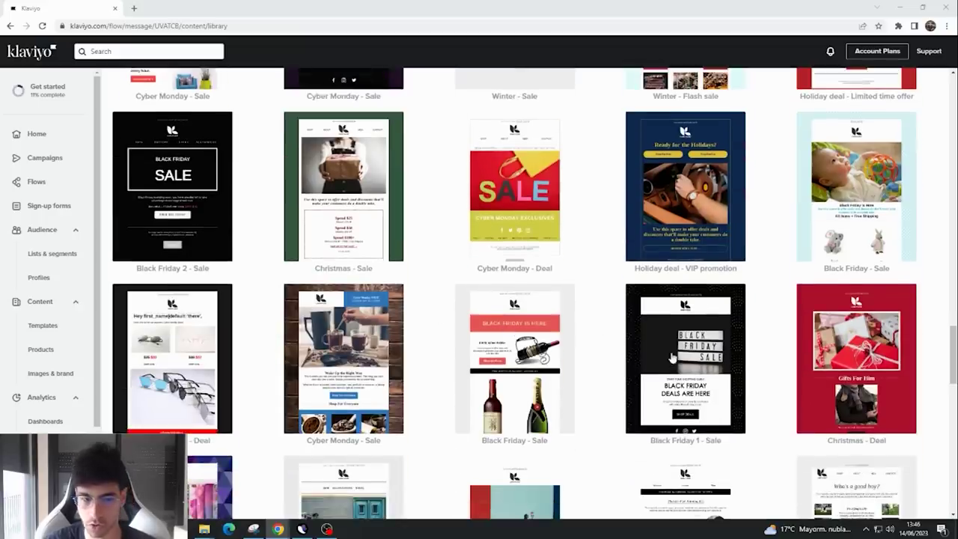
scroll(813, 382, "up", 15)
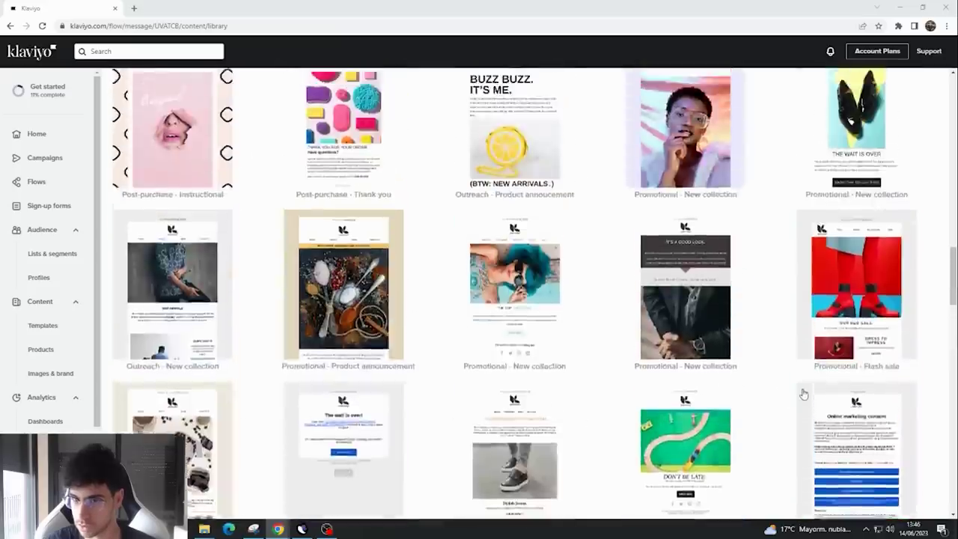
scroll(875, 393, "up", 3)
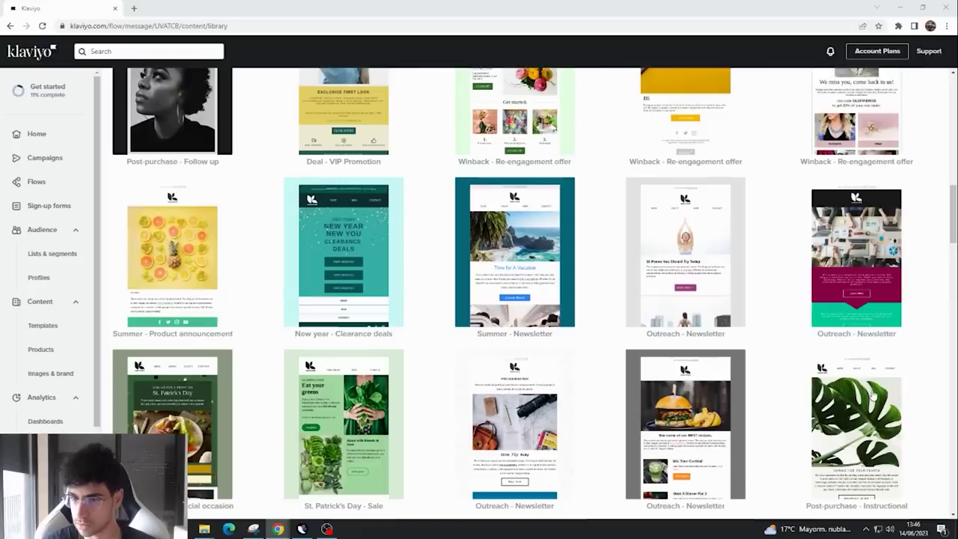
scroll(873, 396, "up", 5)
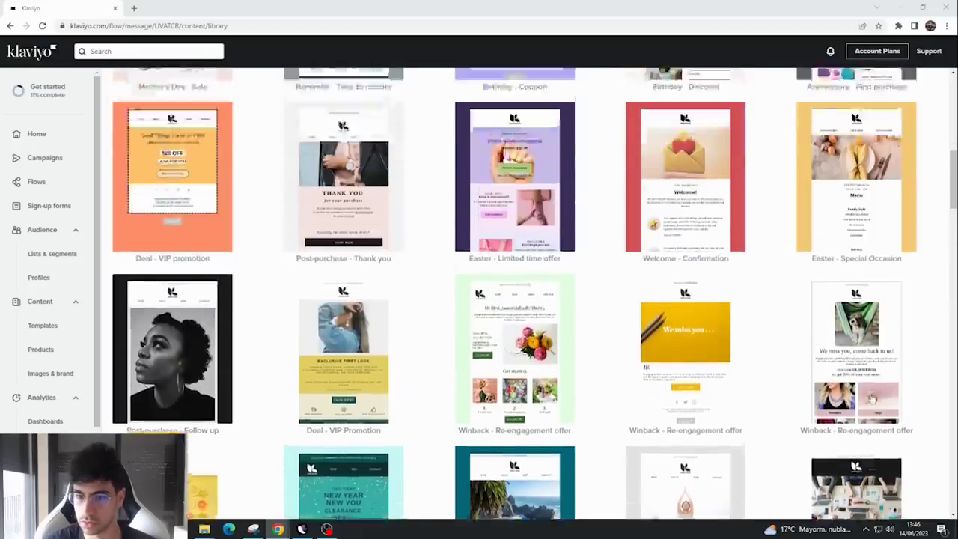
scroll(868, 398, "up", 4)
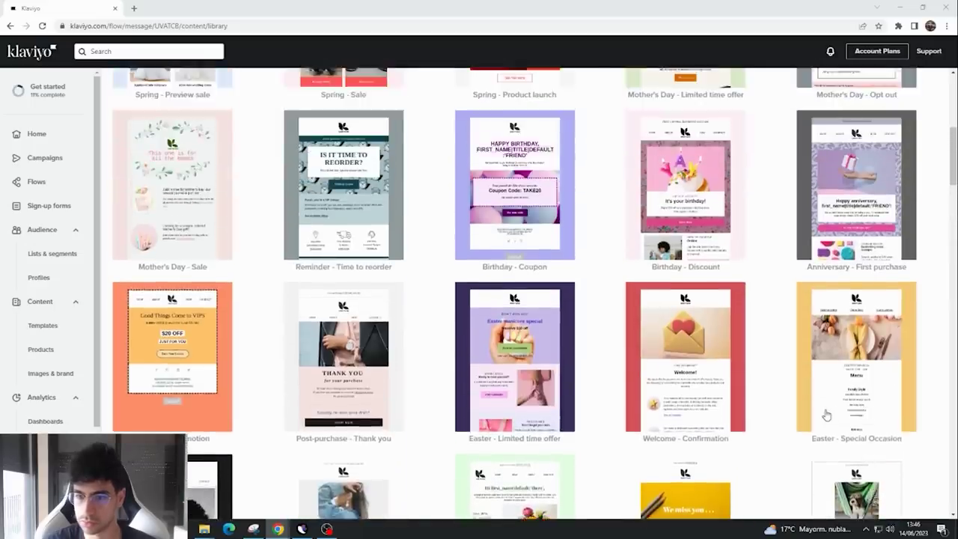
scroll(771, 403, "up", 2)
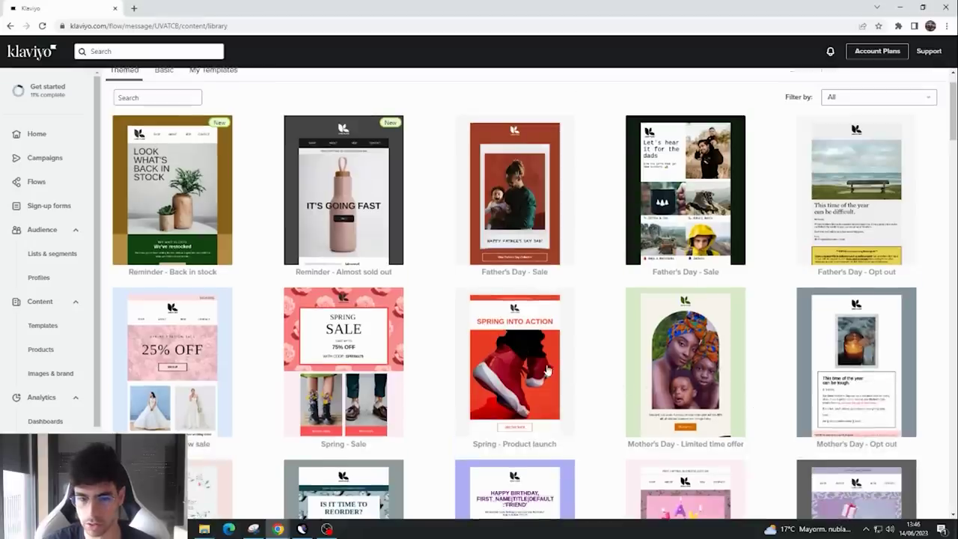
left_click(465, 334)
scroll(479, 333, "down", 5)
scroll(507, 337, "down", 5)
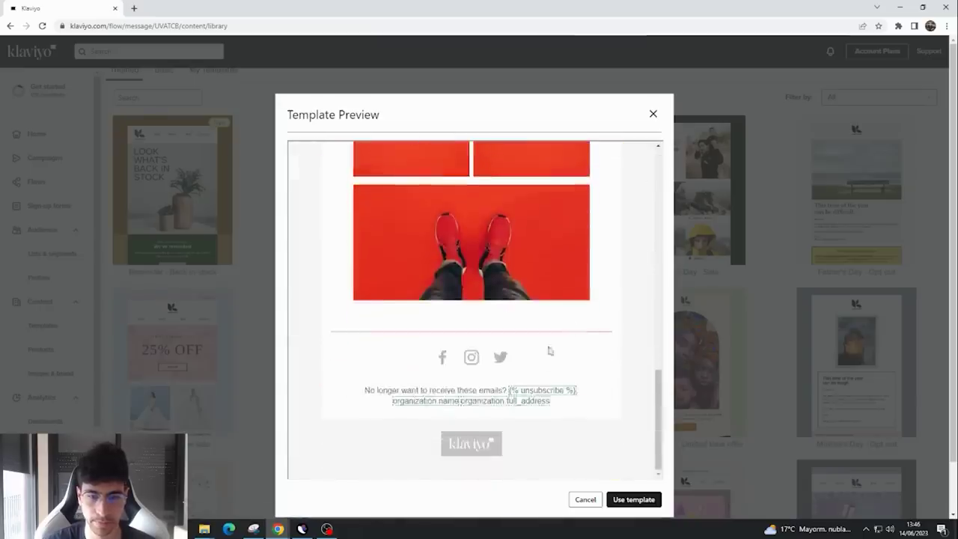
scroll(550, 348, "up", 7)
left_click(653, 114)
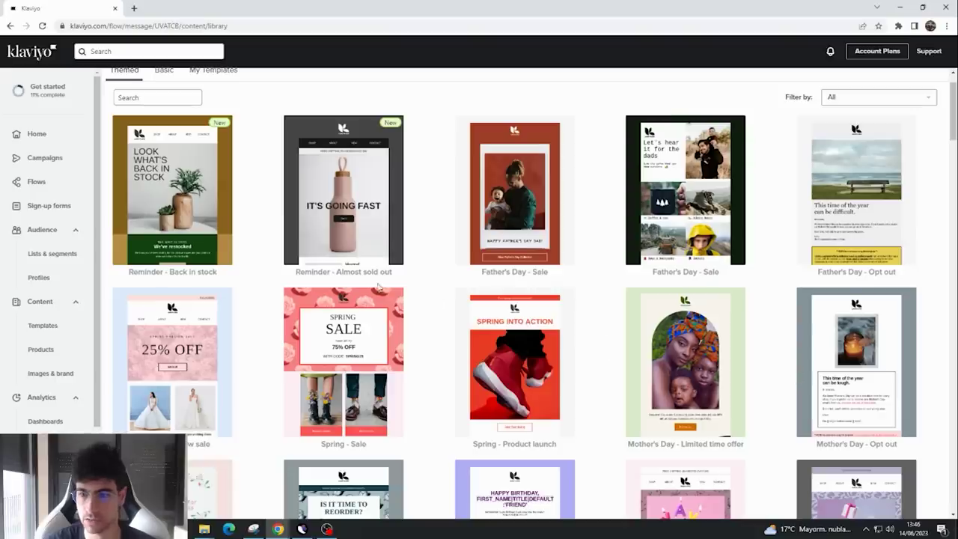
- Preview the Reminder - Time to reorder template and use it for the email
scroll(342, 271, "down", 3)
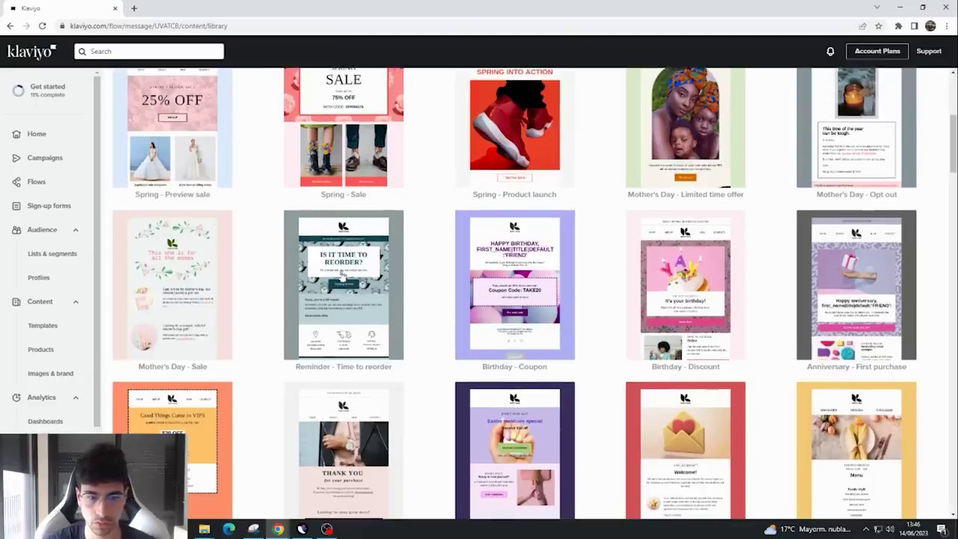
left_click(380, 302)
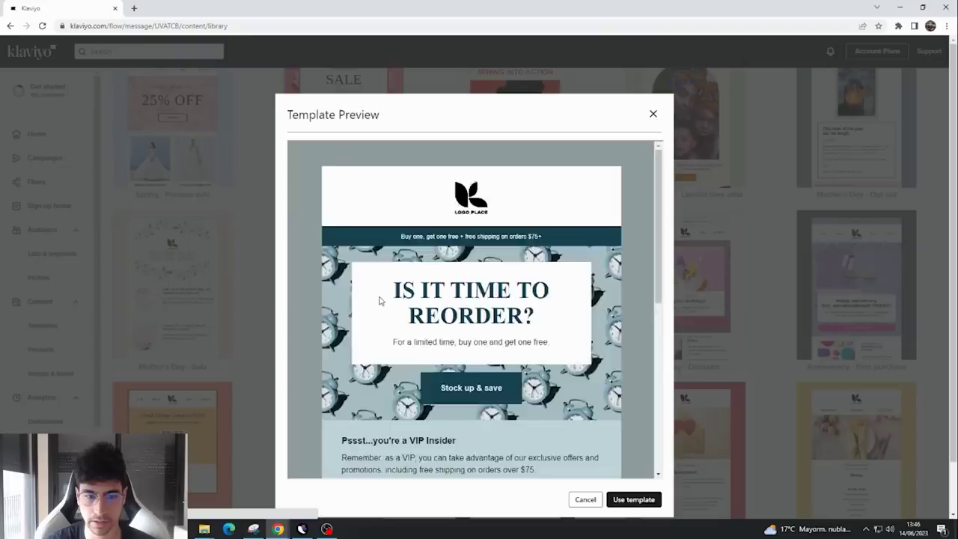
scroll(479, 336, "down", 5)
scroll(524, 374, "up", 3)
left_click(635, 499)
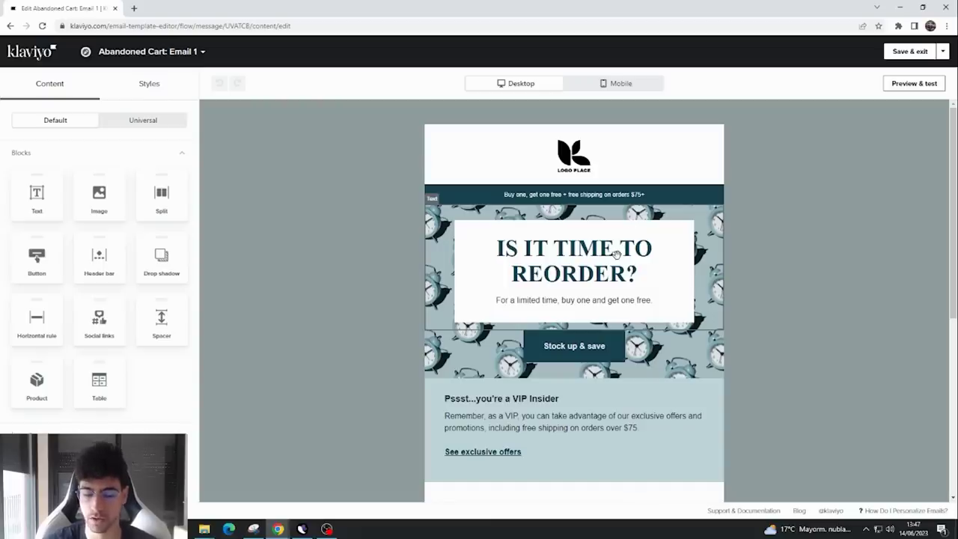
- Give the top promo bar's text a light pink highlight colour
left_click(696, 194)
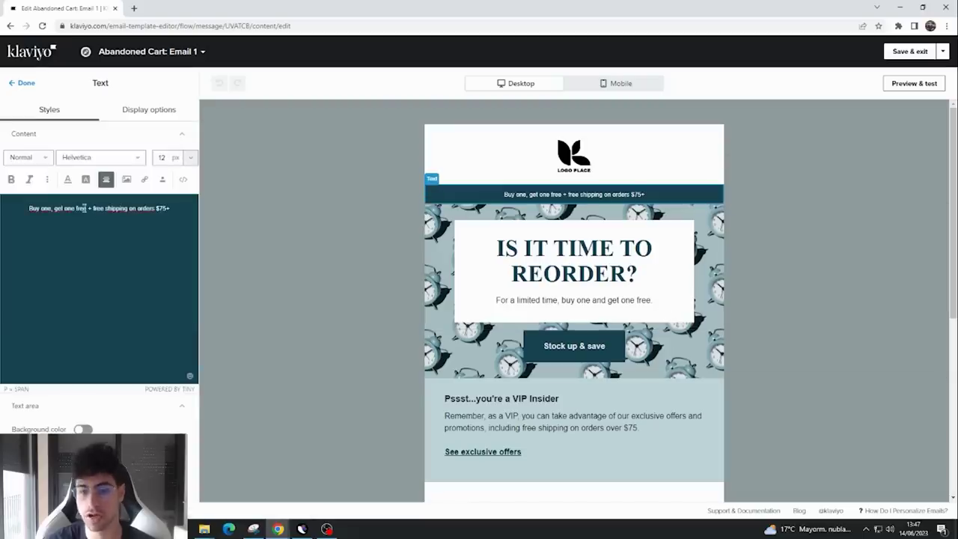
left_click(53, 260)
left_click(86, 180)
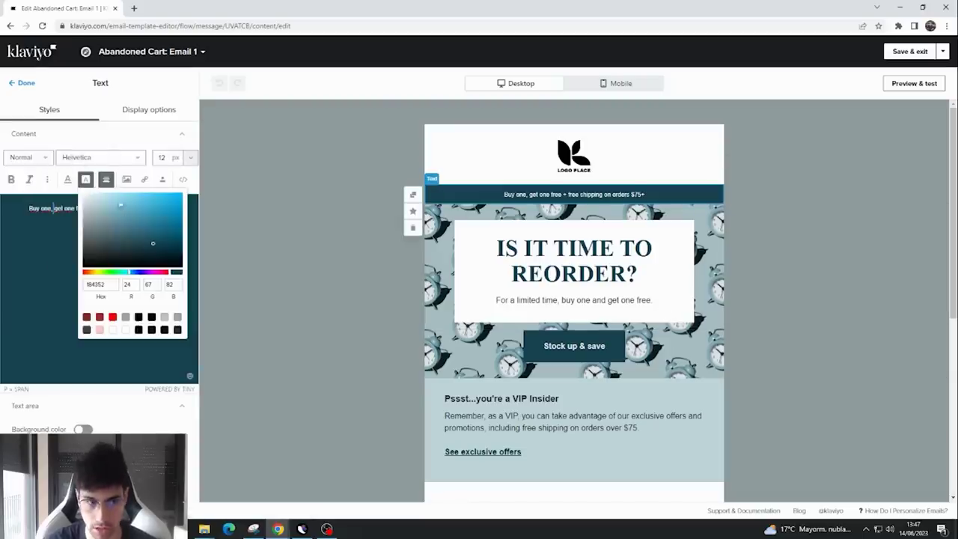
left_click(99, 330)
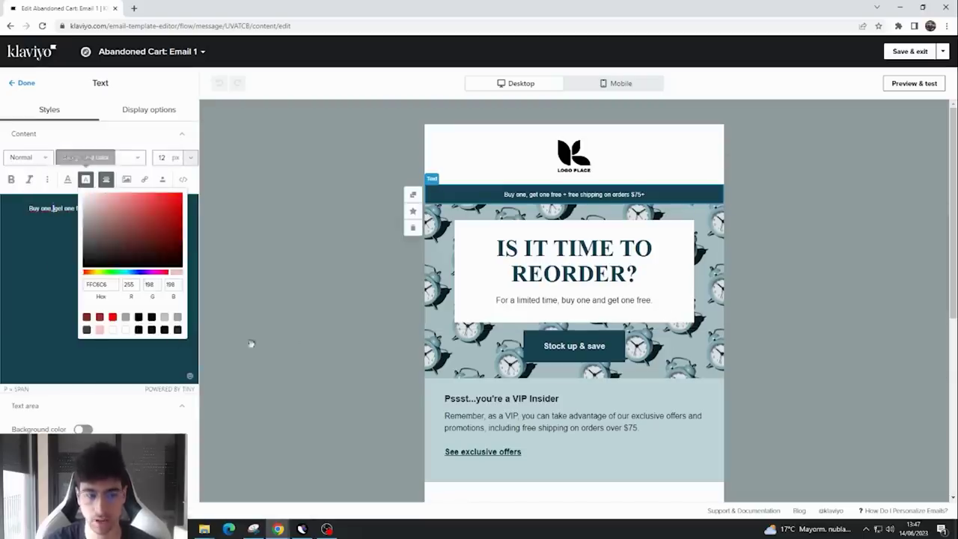
left_click(144, 355)
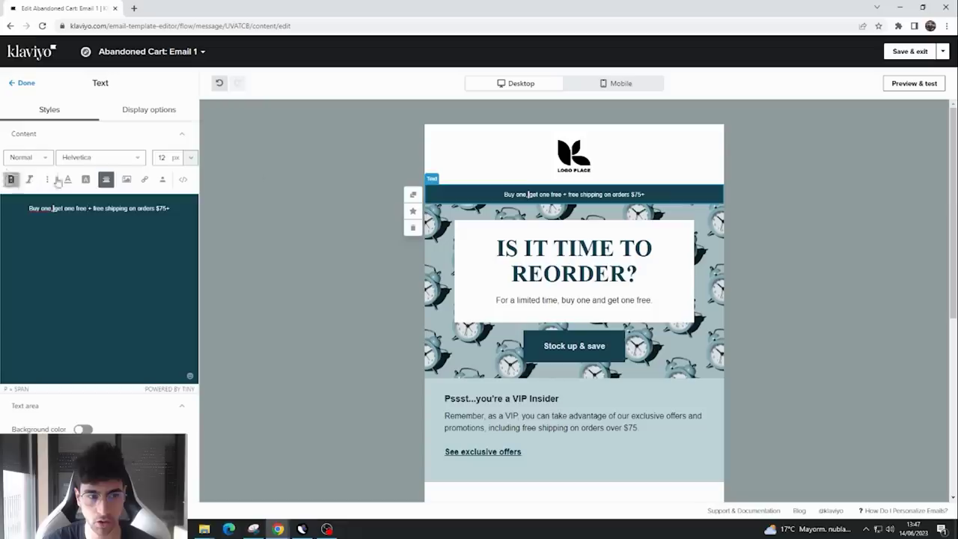
- Set the promo bar's block background colour to #FFC6C6
scroll(142, 400, "down", 3)
left_click(138, 392)
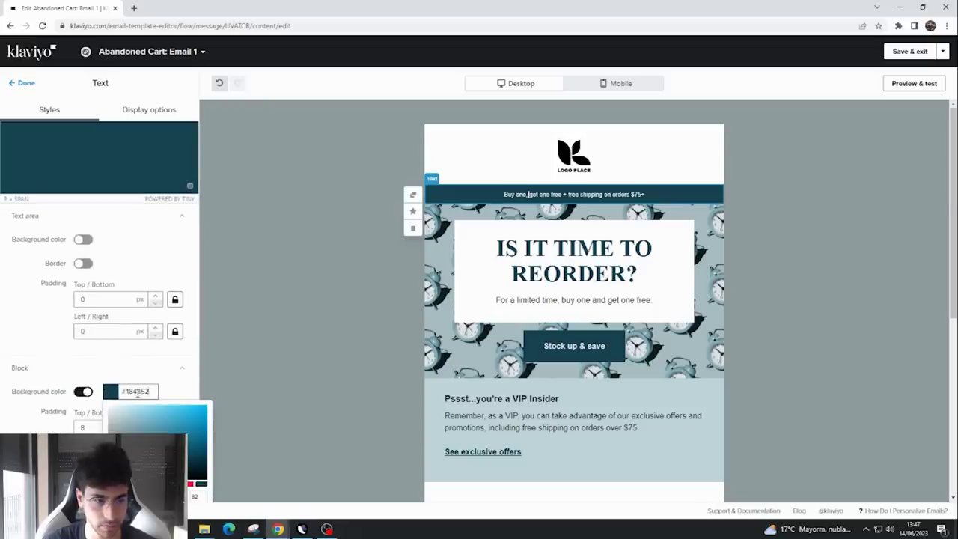
type("FFC6C6")
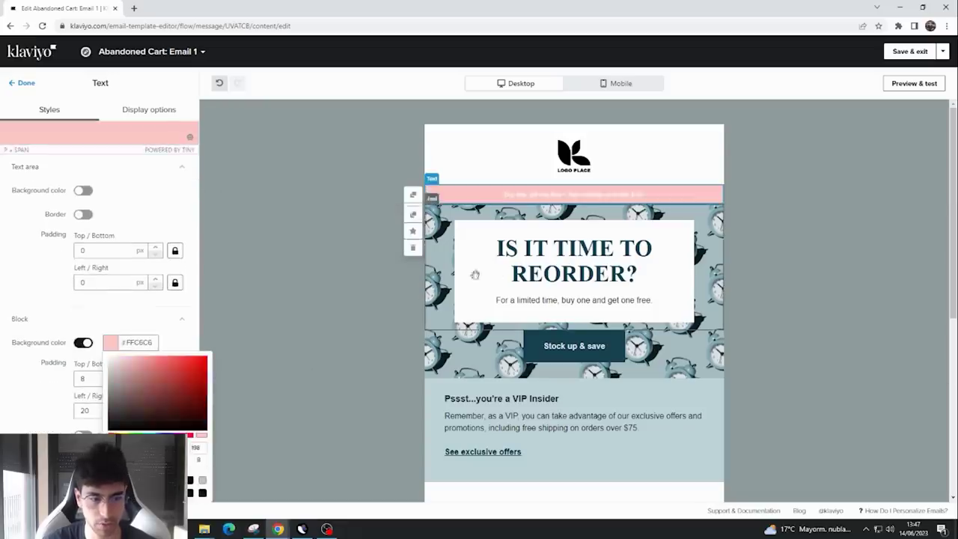
left_click(575, 346)
left_click(574, 299)
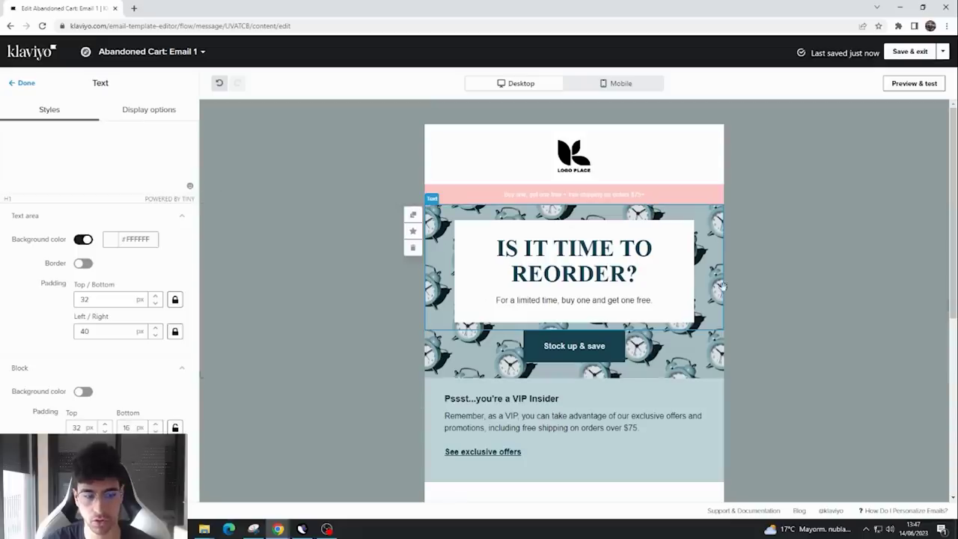
left_click(722, 342)
- Remove the clocks background image from the hero section
left_click(747, 342)
scroll(128, 338, "down", 3)
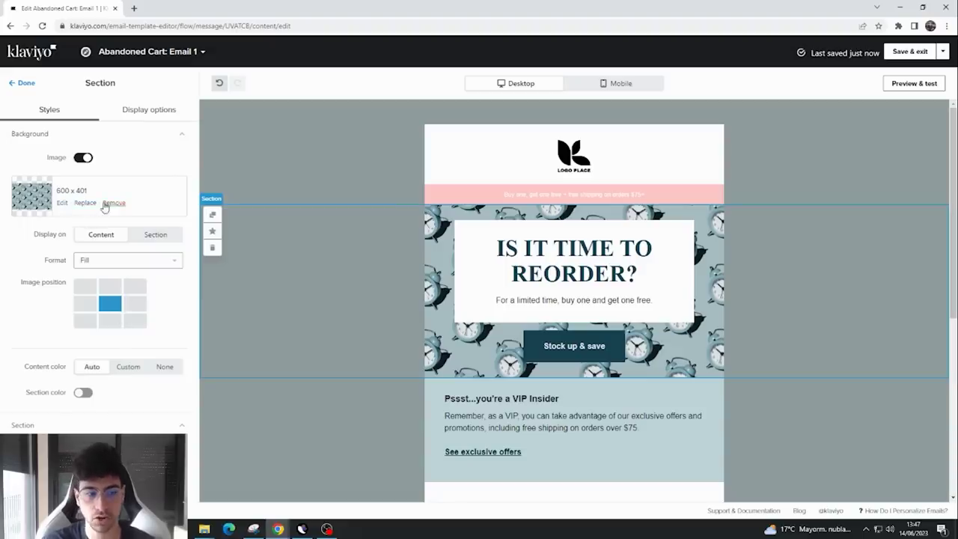
left_click(112, 203)
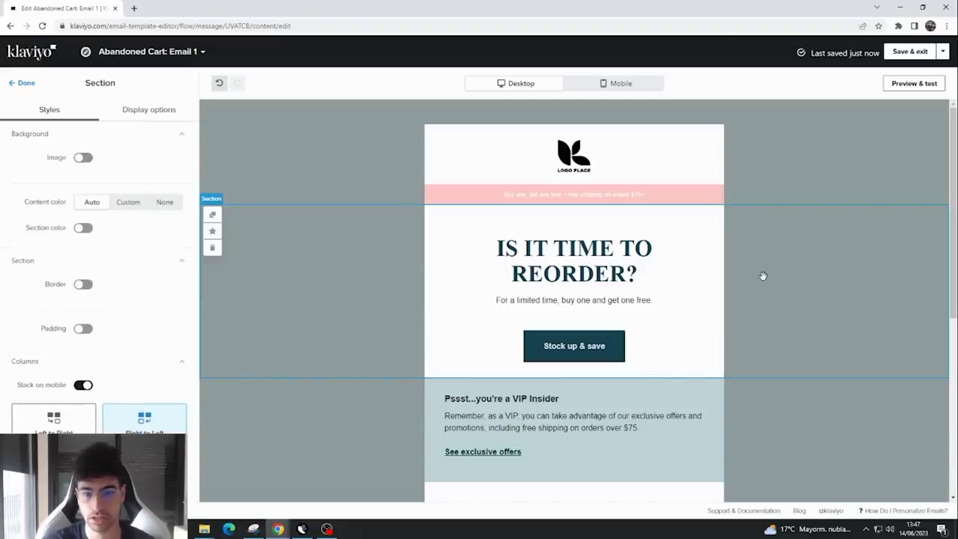
scroll(242, 374, "down", 3)
scroll(428, 335, "up", 3)
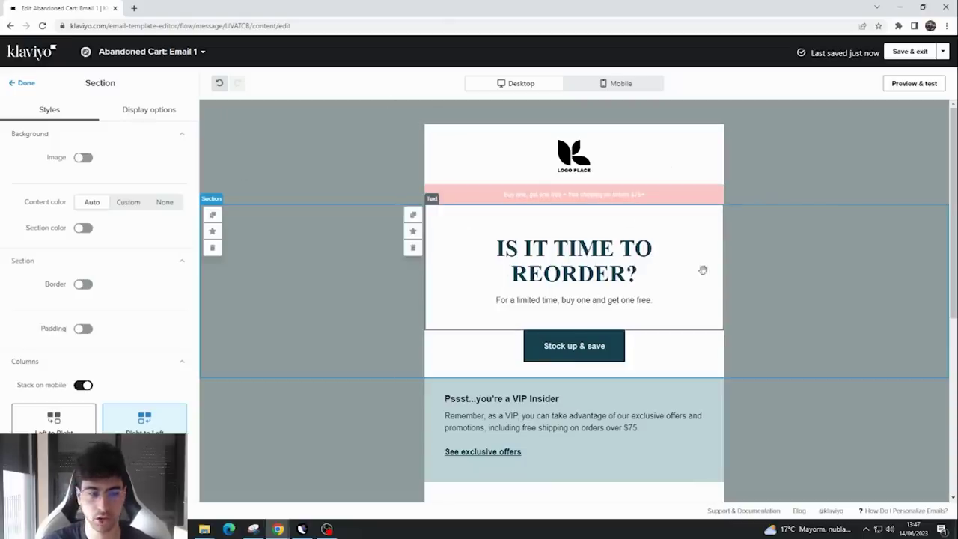
- Replace the headline with 'Nos gustaría ofrecerte un descuento del 10% en los artículos que querías.'
left_click(578, 262)
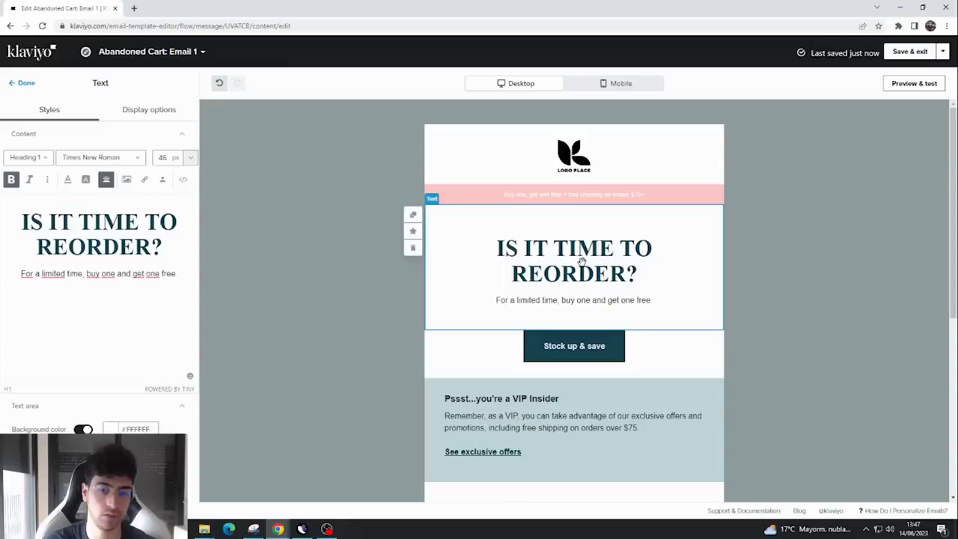
double_click(75, 225)
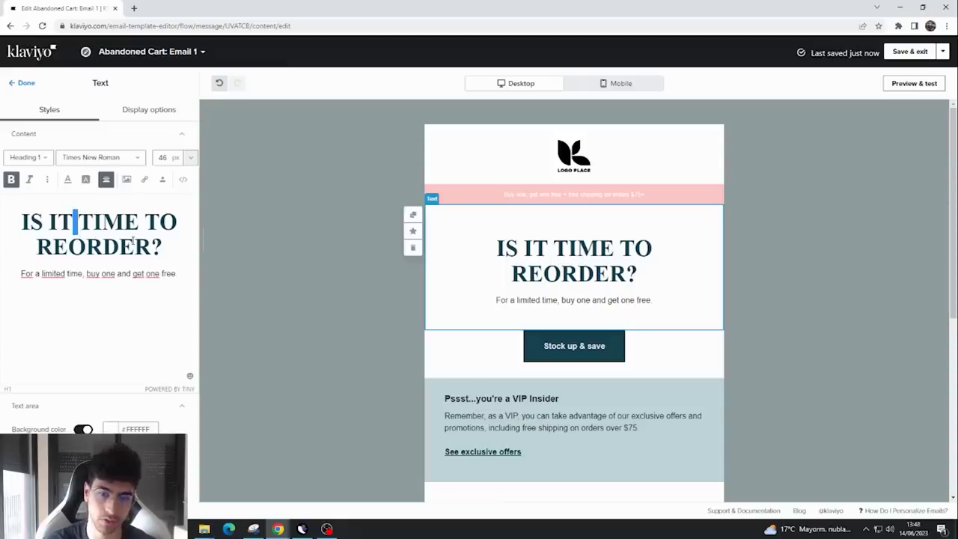
left_click_drag(161, 251, 21, 223)
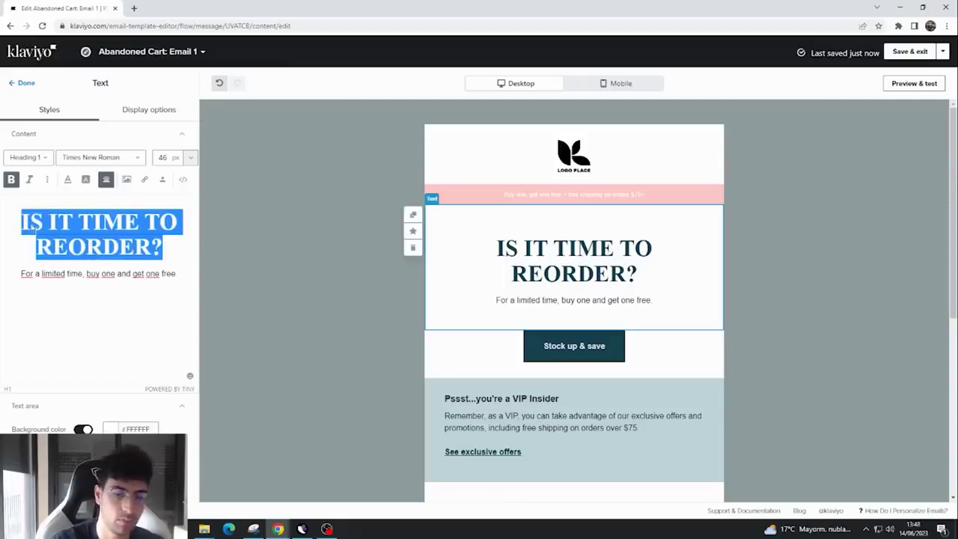
type("has")
key("BackSpace")
key("BackSpace")
key("BackSpace")
type("NO TE PIERDAS")
key("BackSpace")
key("BackSpace")
key("BackSpace")
key("BackSpace")
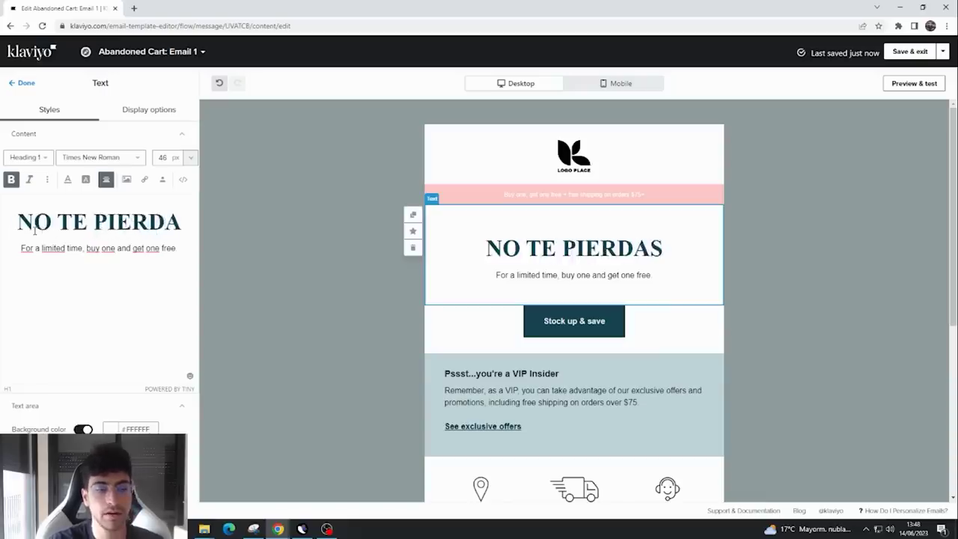
key("BackSpace")
key("BackSpace")
key("BackSpace")
key("BackSpace")
key("BackSpace")
key("BackSpace")
key("BackSpace")
key("BackSpace")
key("BackSpace")
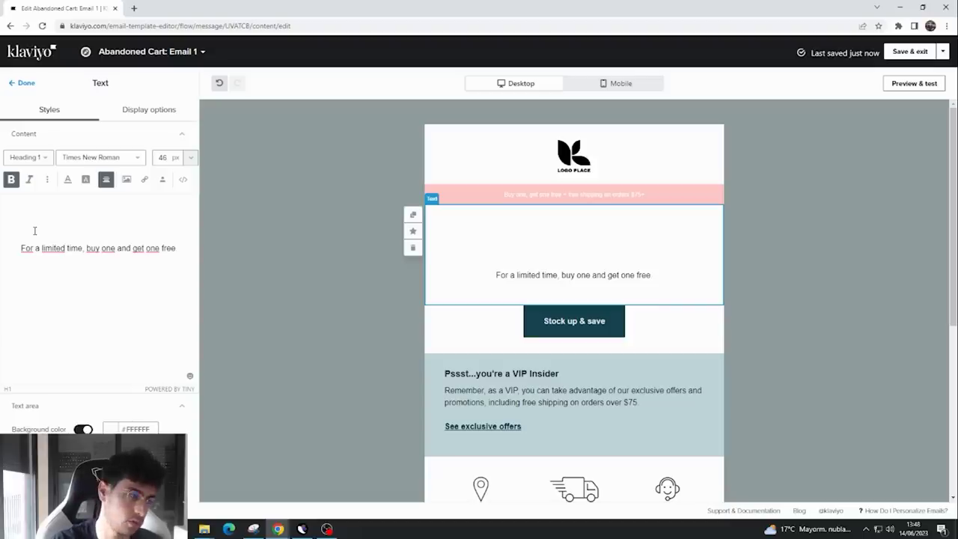
type("Q")
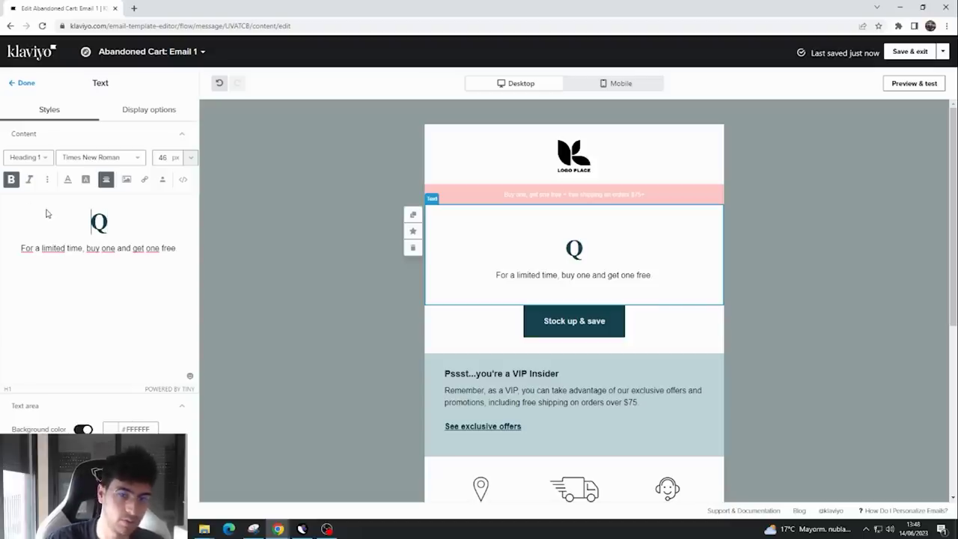
key("BackSpace")
type("Nos gustaría ofrecerte un descuento del 10%")
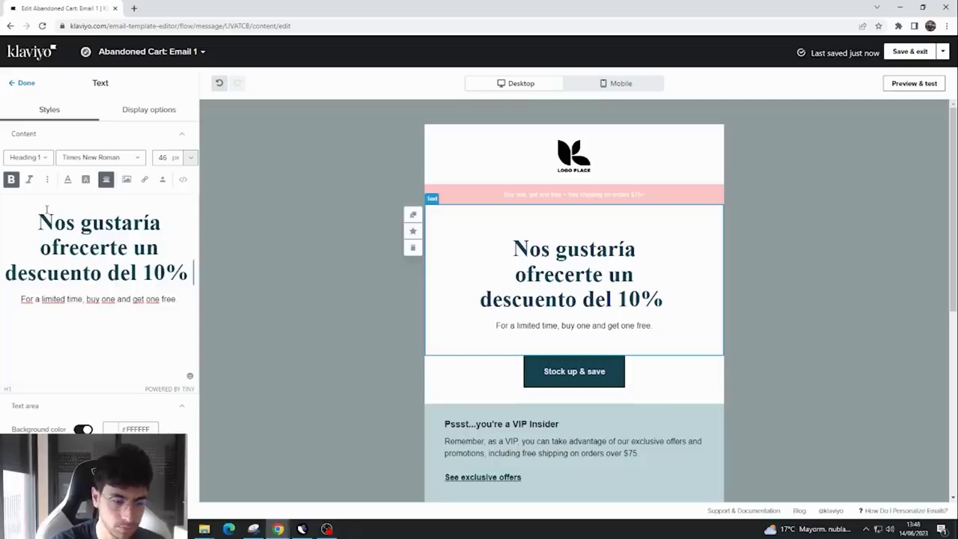
type(" en los artículos que q")
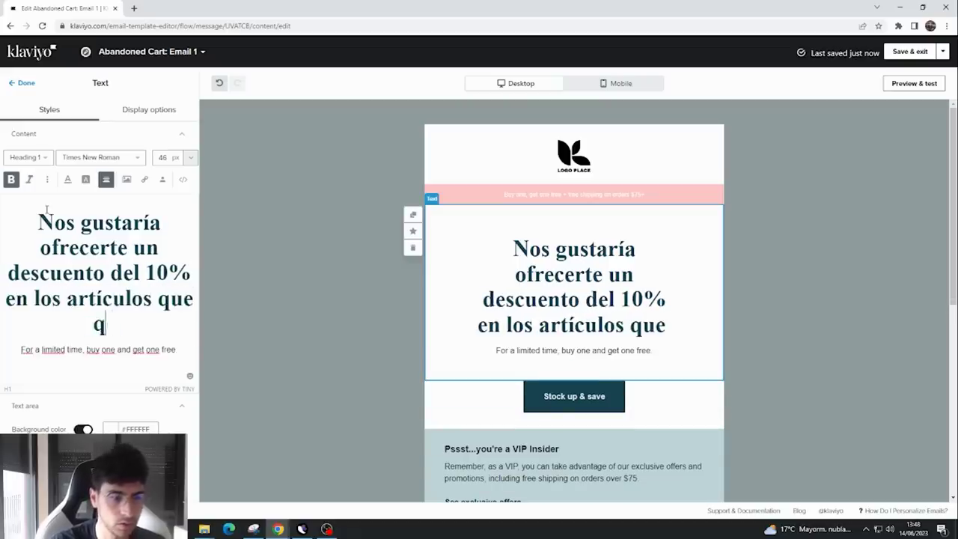
type("uerías.")
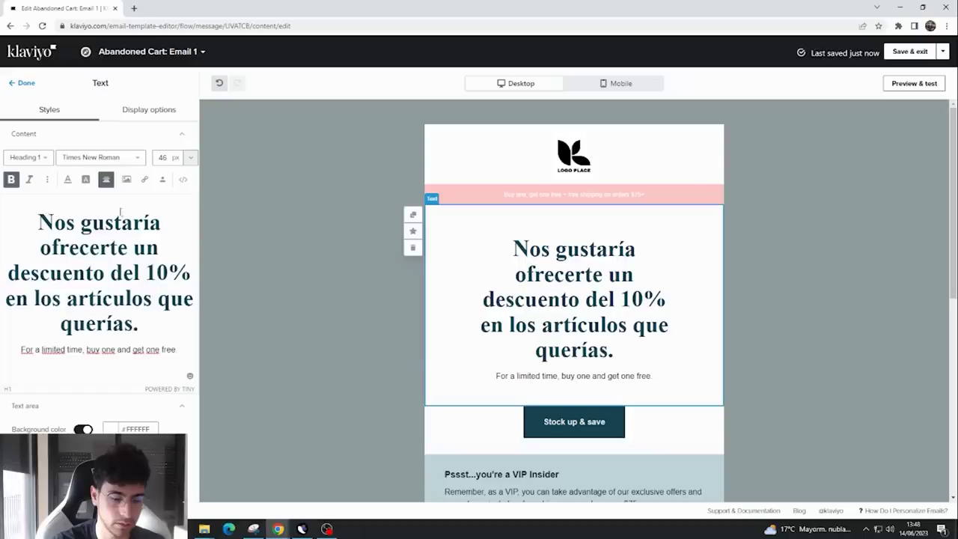
- Format the new heading in bold Georgia at 18 px
triple_click(121, 260)
left_click(190, 158)
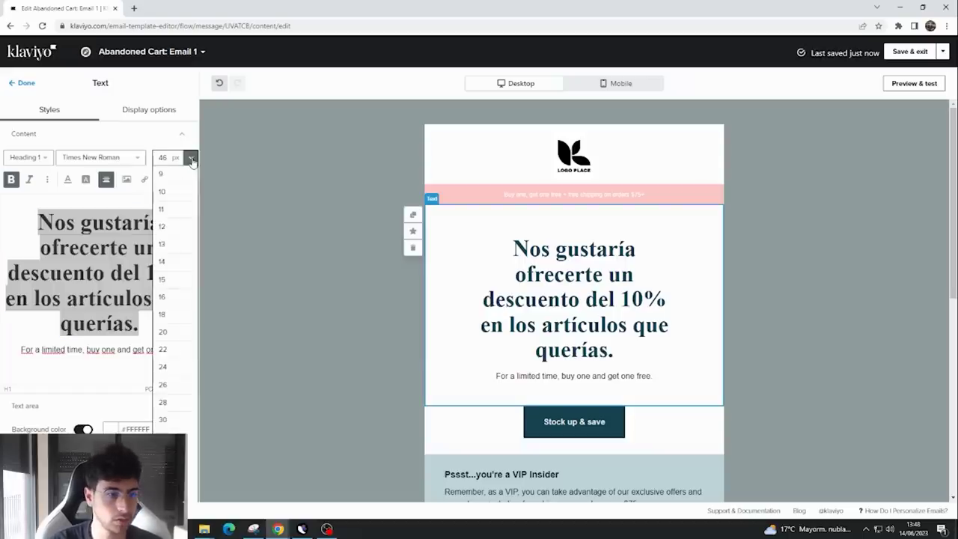
left_click(176, 355)
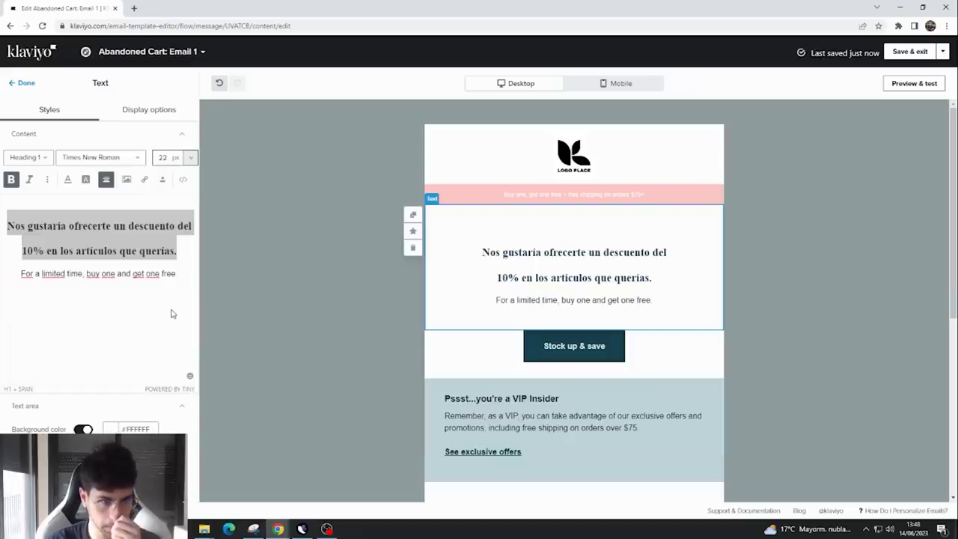
triple_click(102, 238)
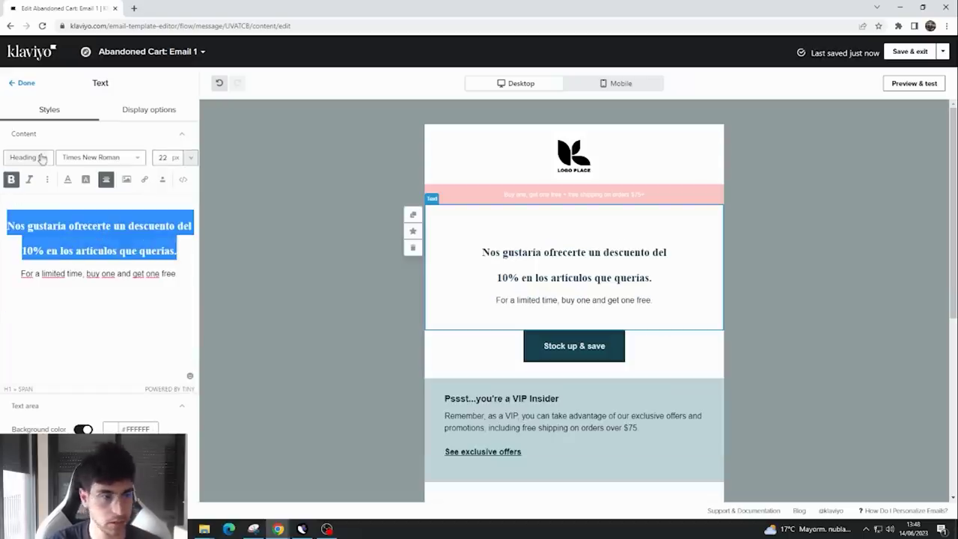
left_click(118, 159)
left_click(111, 176)
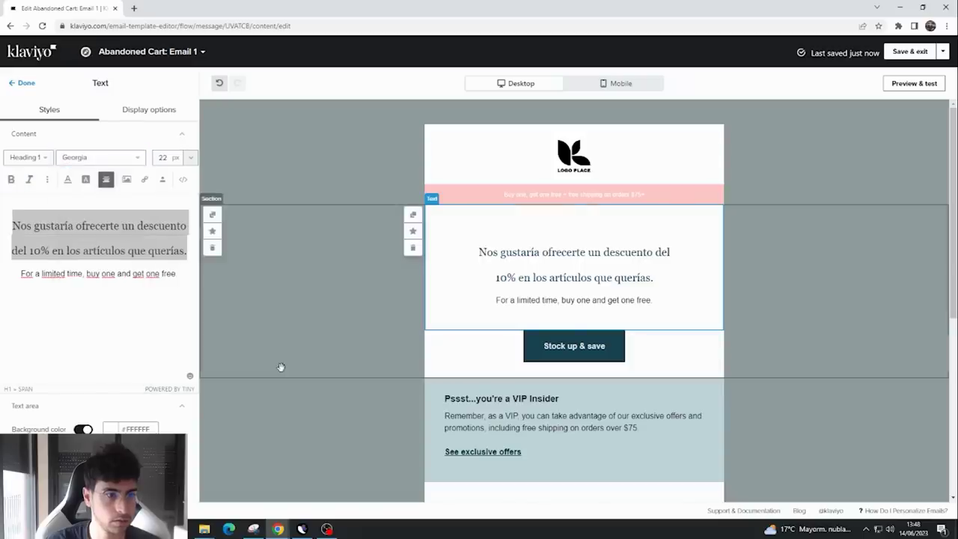
key("ctrl+b")
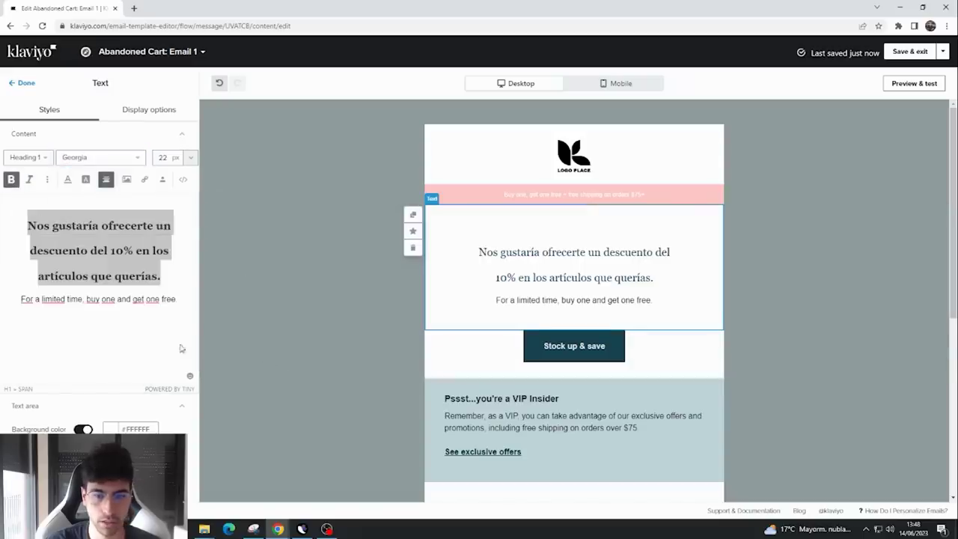
left_click(191, 157)
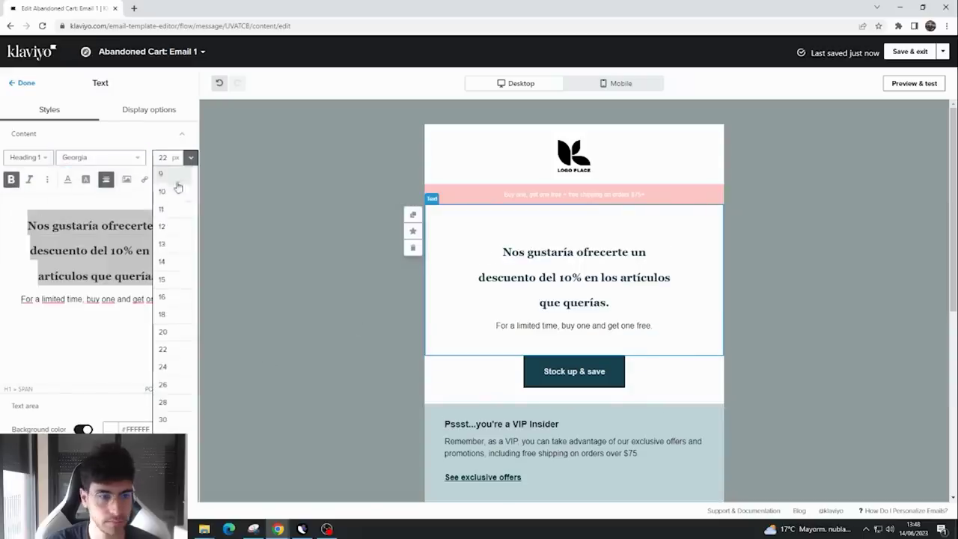
left_click(172, 314)
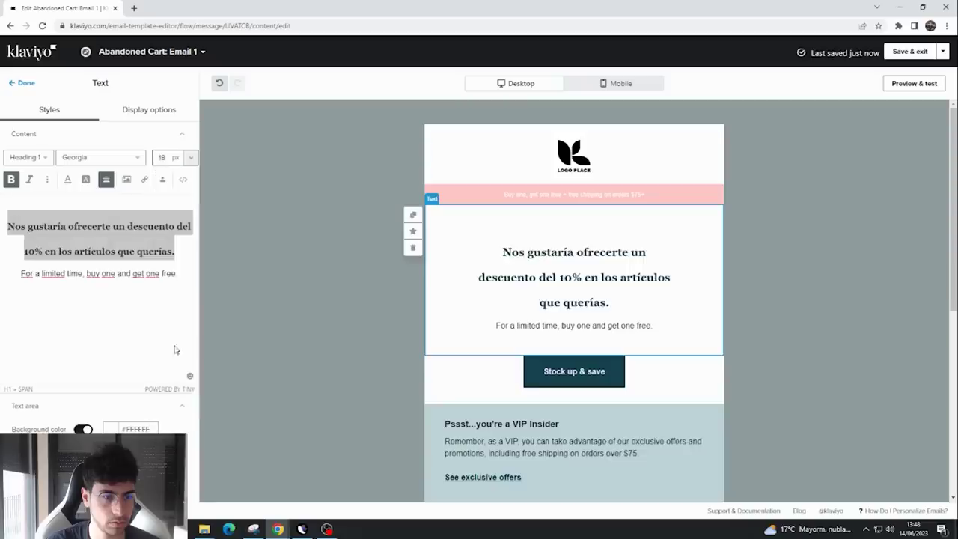
left_click(813, 312)
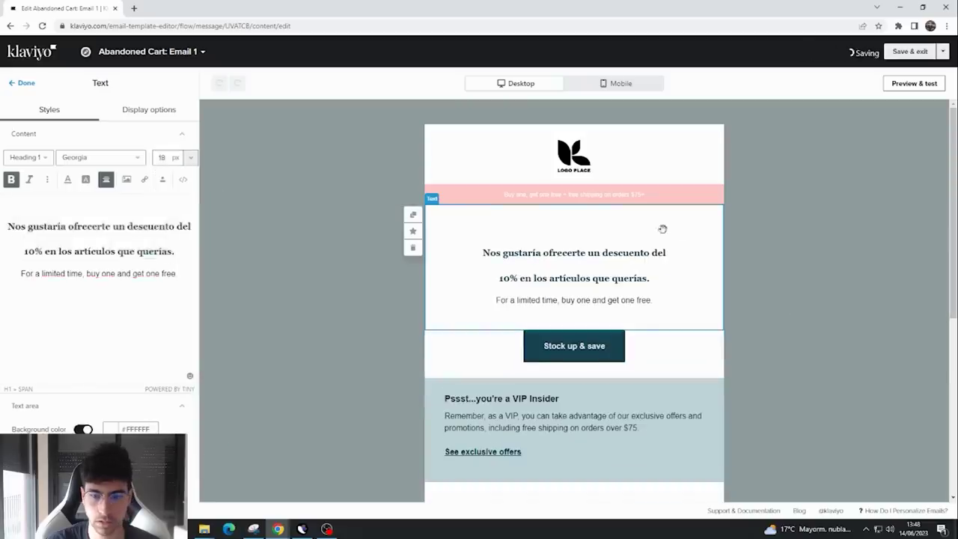
left_click(584, 273)
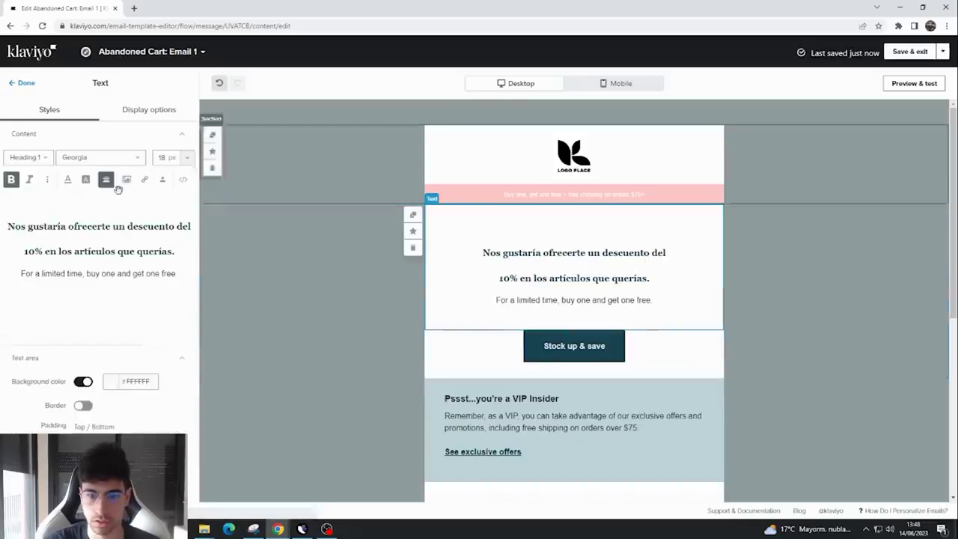
- Replace the 'For a limited time' line with the bold code PRIMERPEDIDO
triple_click(110, 275)
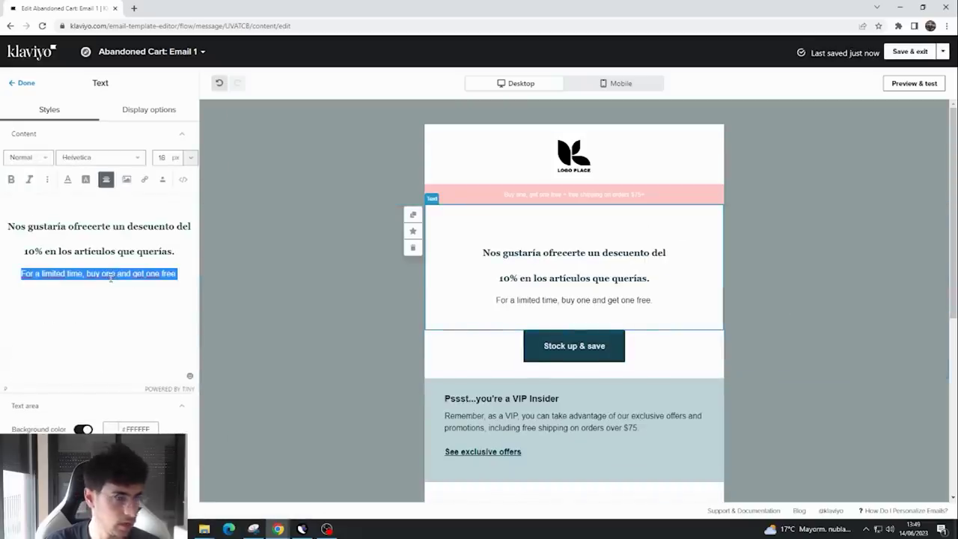
key("BackSpace")
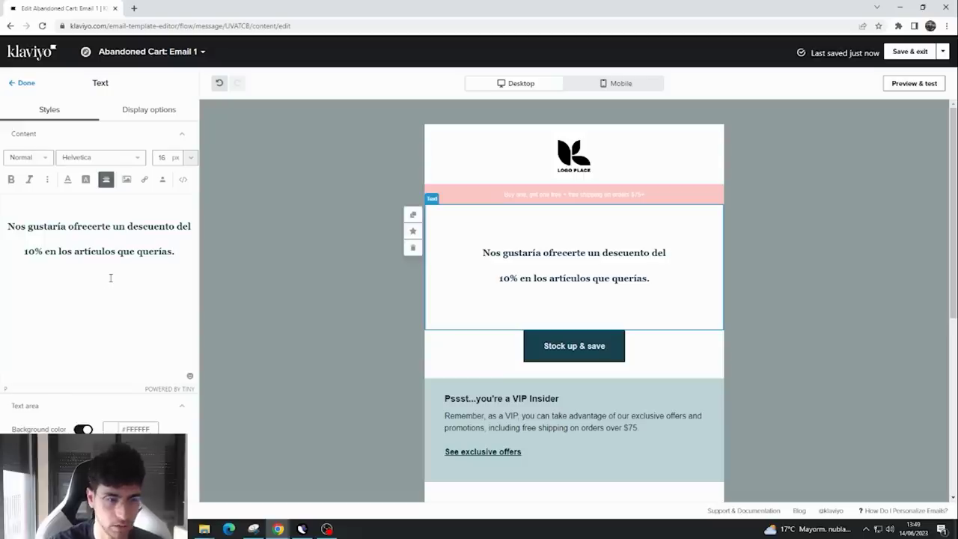
type("PRIMERPEDIDO")
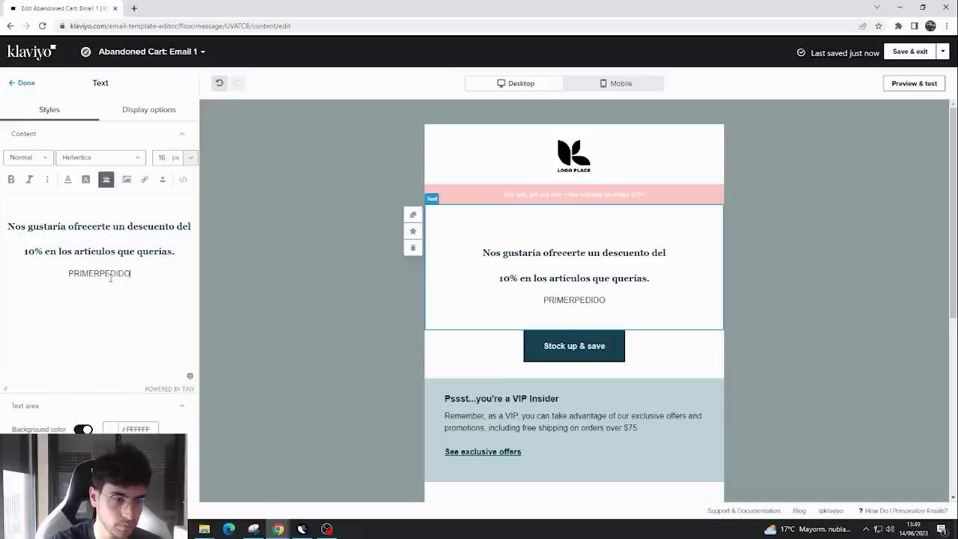
double_click(110, 274)
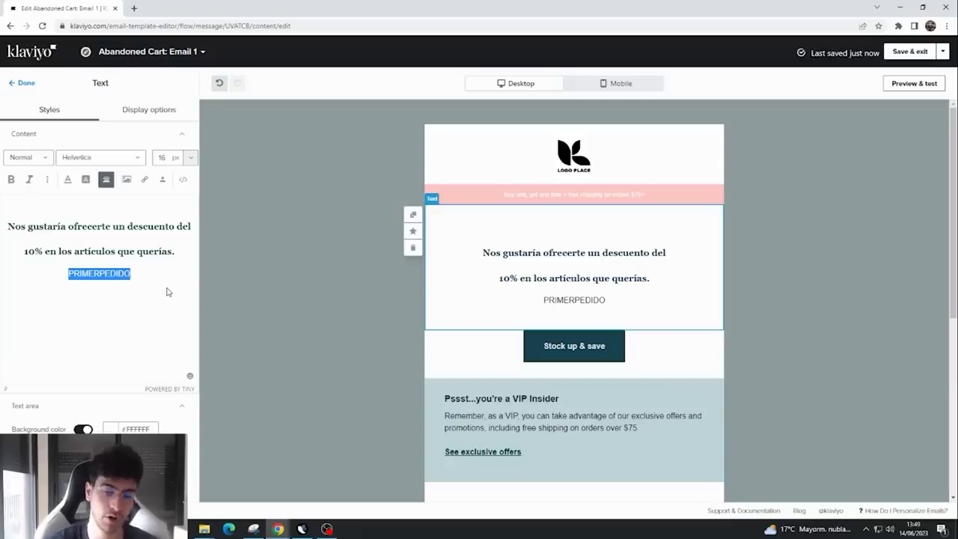
left_click(85, 268)
double_click(97, 273)
left_click(11, 180)
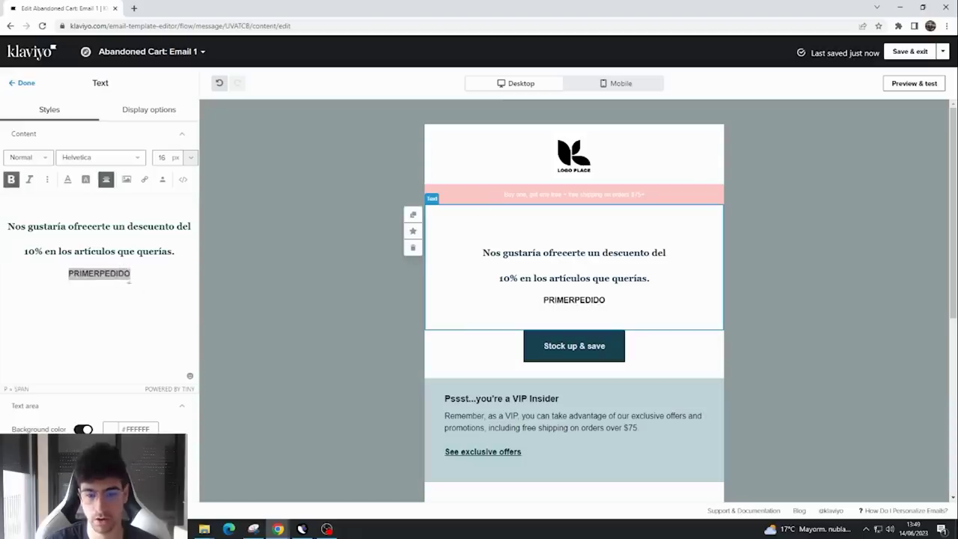
- Add the line 'USA EL CODIGO DE DESCUENTO AL FINALIZAR COMPRA:' above the code
left_click(140, 277)
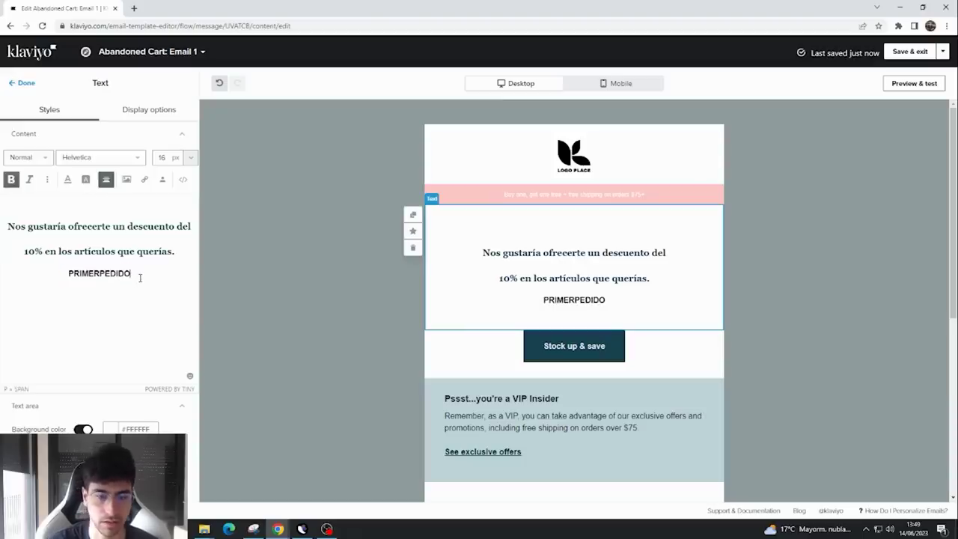
left_click(59, 280)
type("USA EL")
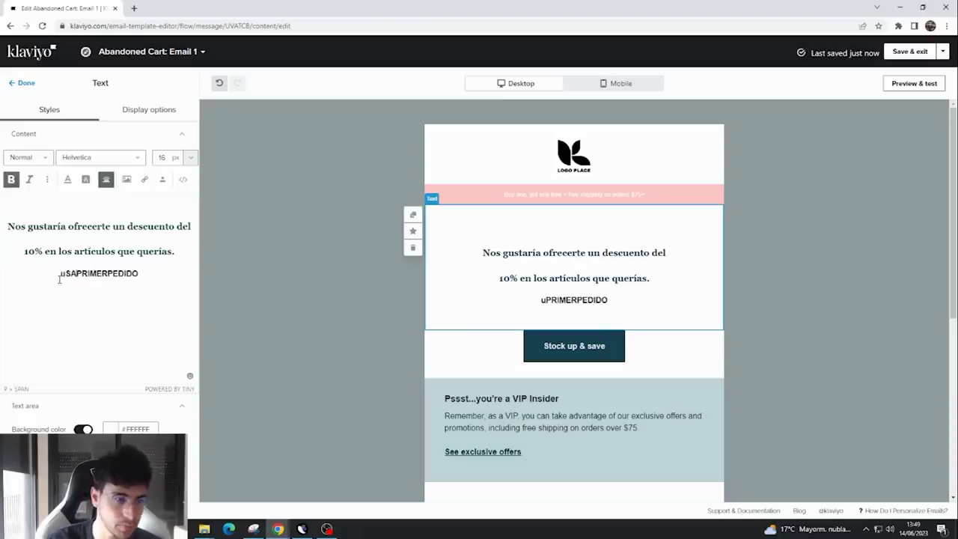
key("BackSpace")
key("BackSpace")
key("BackSpace")
key("BackSpace")
key("BackSpace")
key("BackSpace")
key("BackSpace")
type("u")
key("BackSpace")
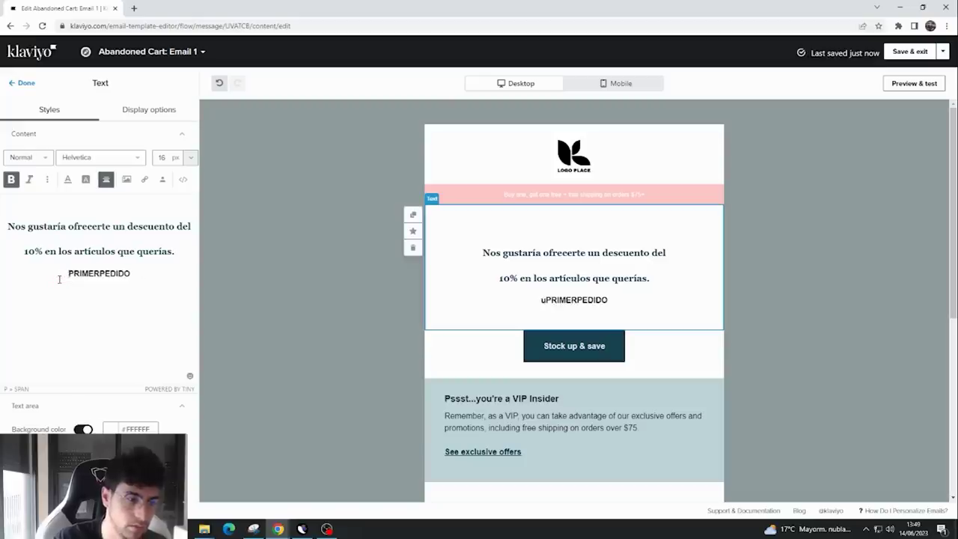
key("Return")
type("cODI")
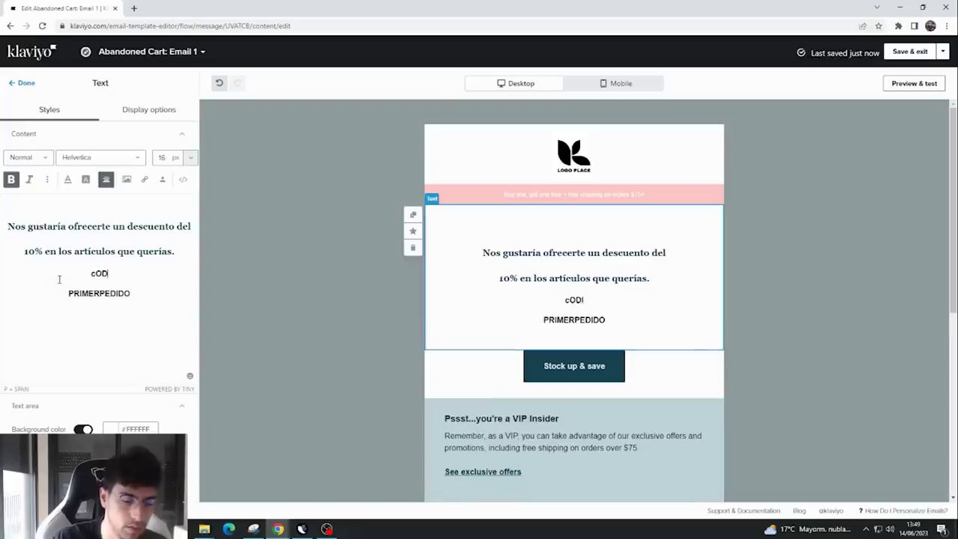
key("BackSpace")
key("BackSpace")
key("BackSpace")
type("CODIGO DE DESCUENTO AL FINALIZAR COMPR")
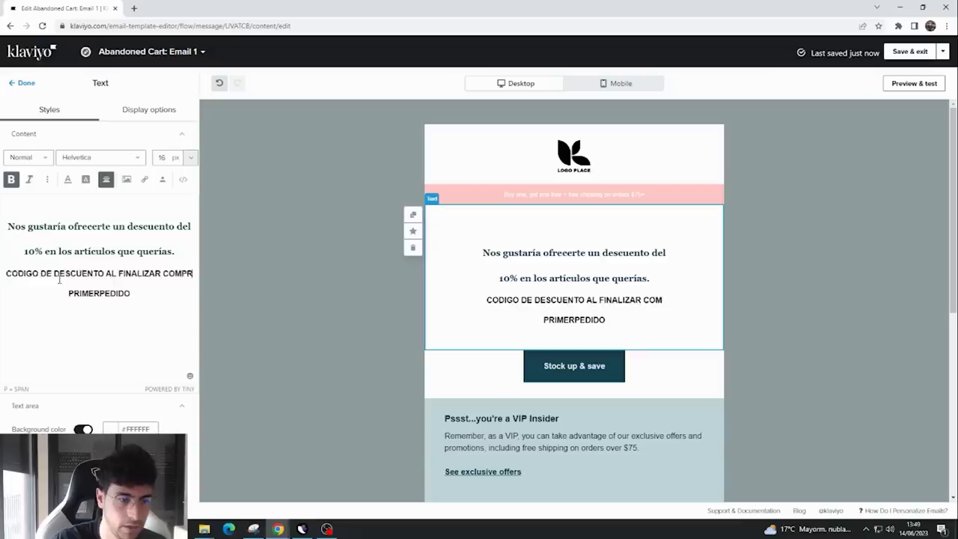
type("A:")
left_click(22, 272)
type("USA EL")
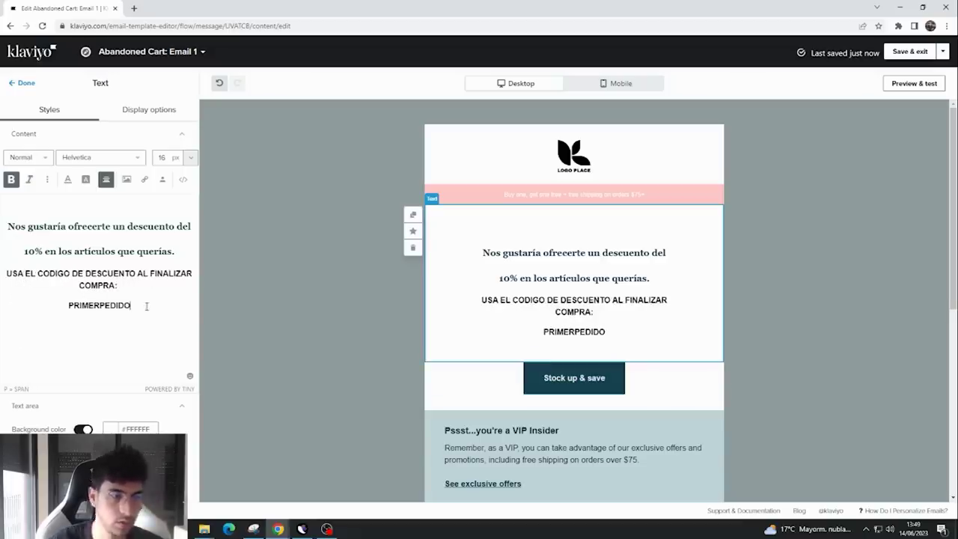
double_click(97, 310)
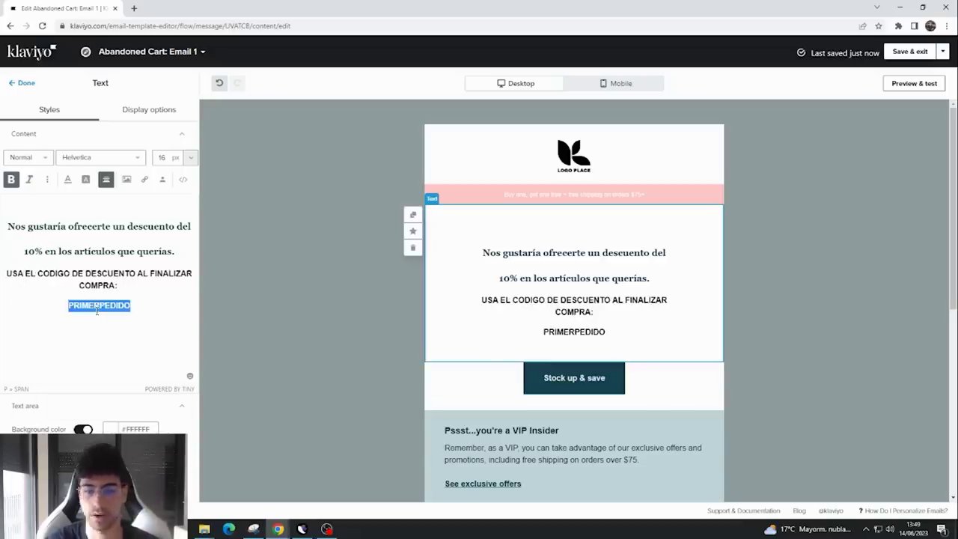
left_click(68, 184)
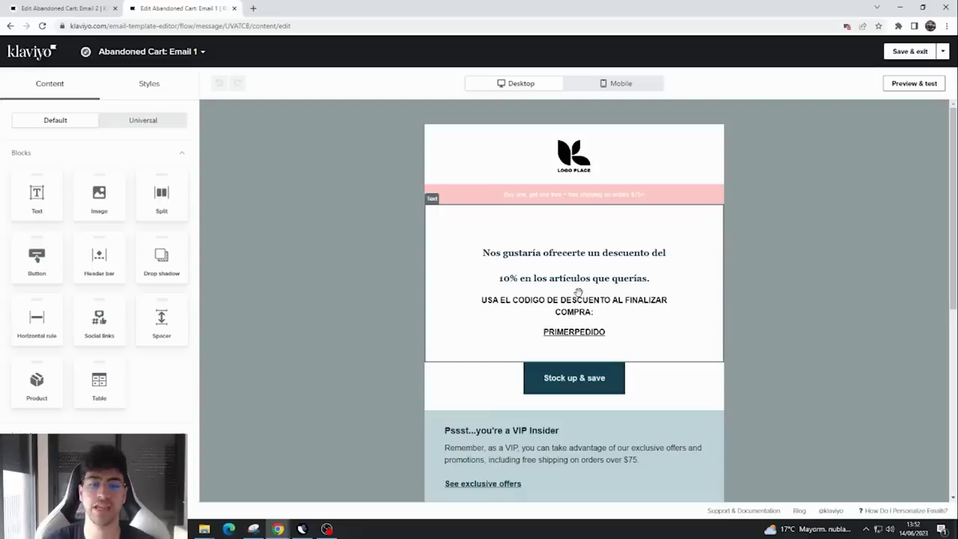
- Set the header bar's block background to near-black #131212
left_click(559, 254)
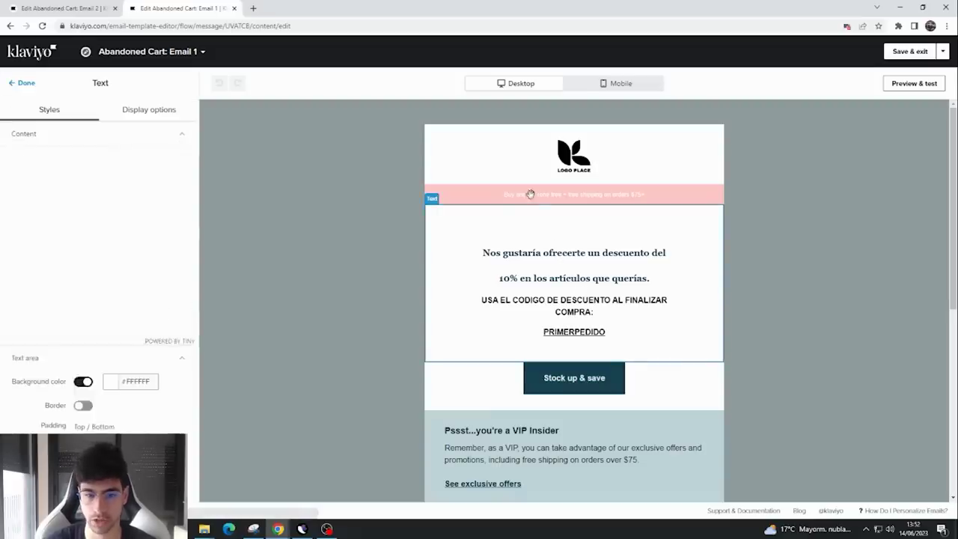
left_click(475, 191)
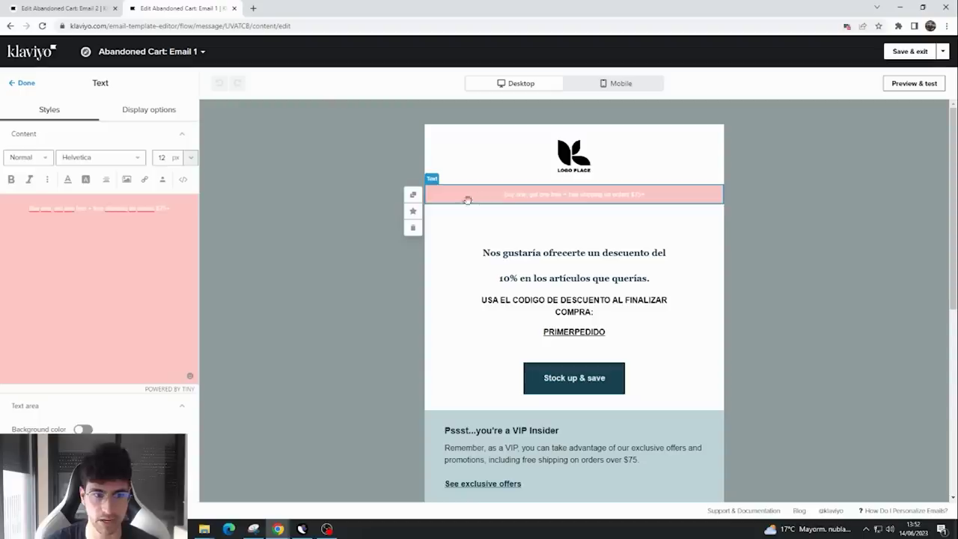
scroll(152, 425, "down", 3)
left_click(113, 391)
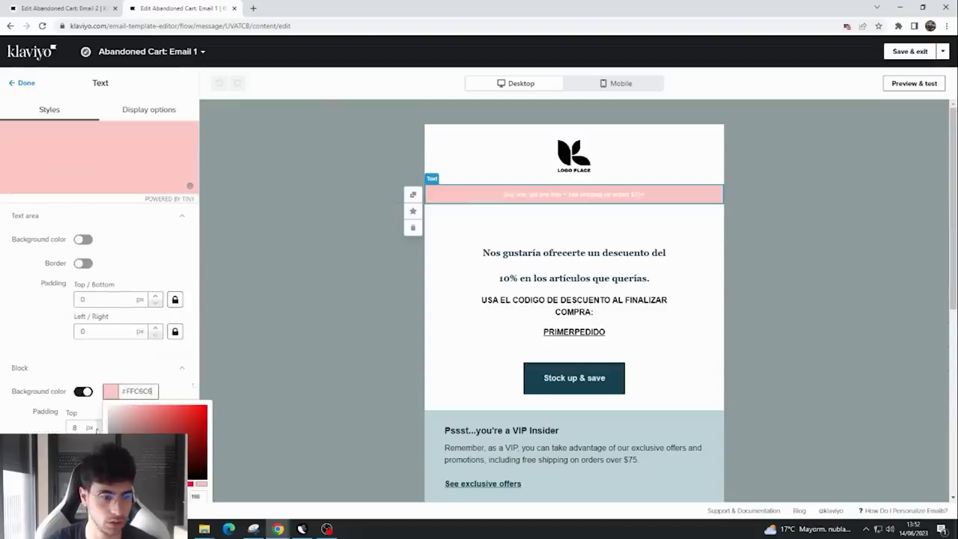
left_click(198, 476)
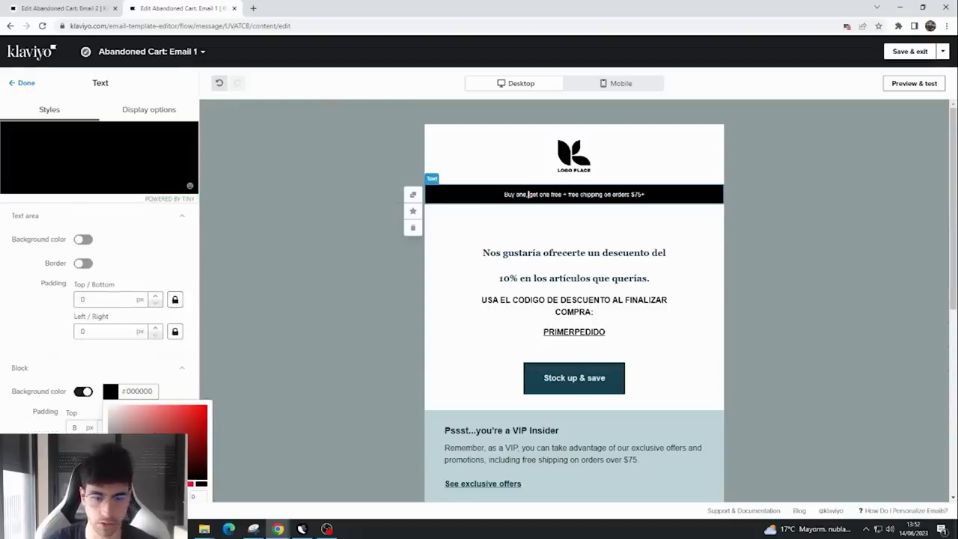
- Make the Stock up & save button near-black #131212
left_click(467, 352)
scroll(518, 349, "down", 1)
left_click(82, 238)
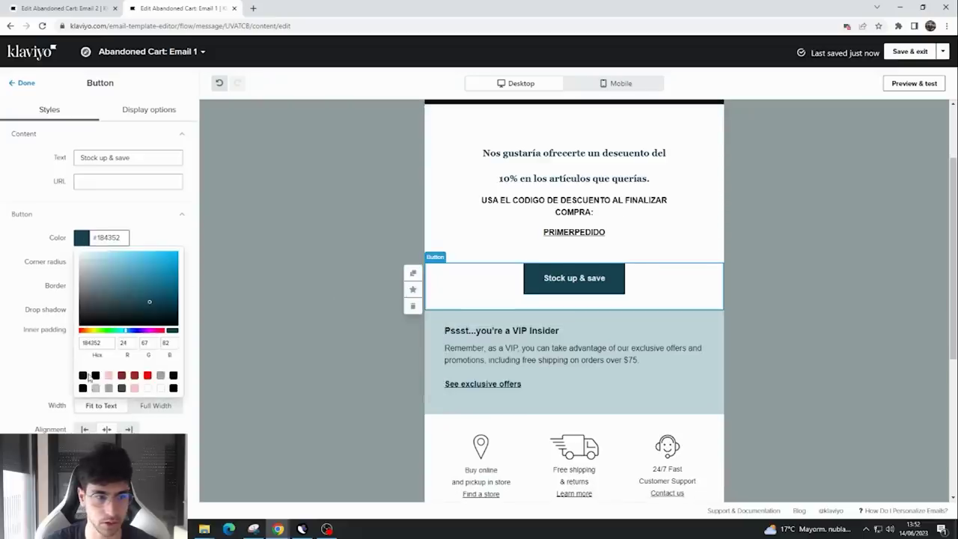
left_click(82, 375)
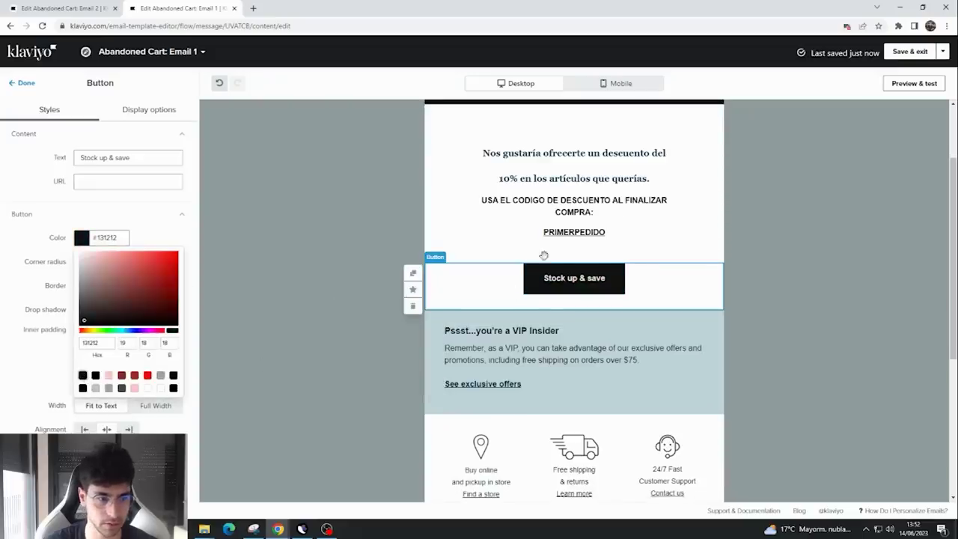
left_click(363, 116)
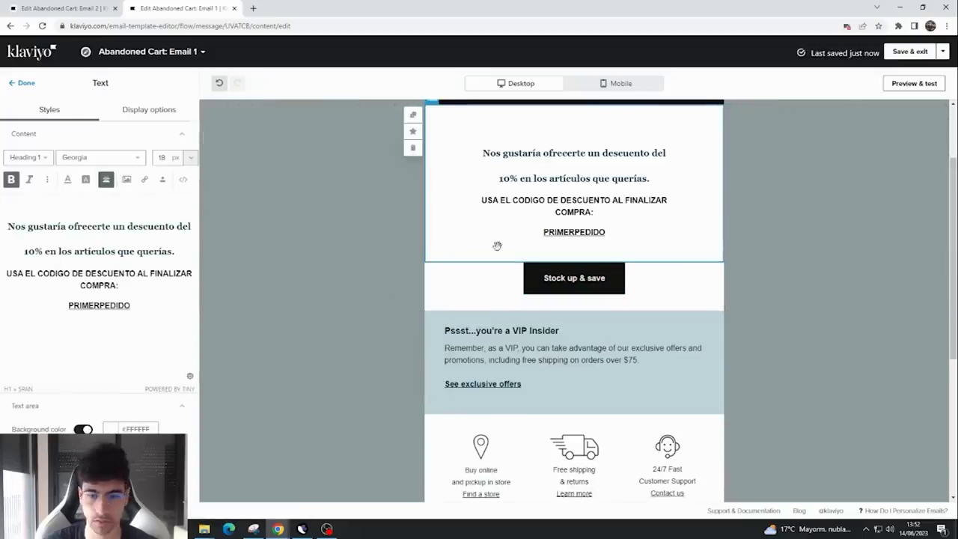
left_click(516, 278)
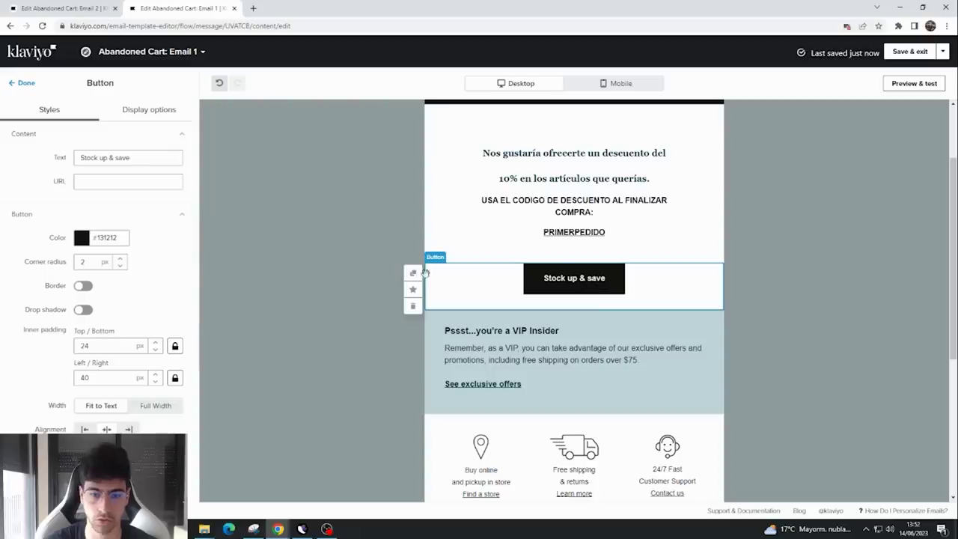
- Change the button label to 'UTILIZA CODIGO DE DESCUENTO'
left_click(117, 158)
key("ctrl+a")
type("C")
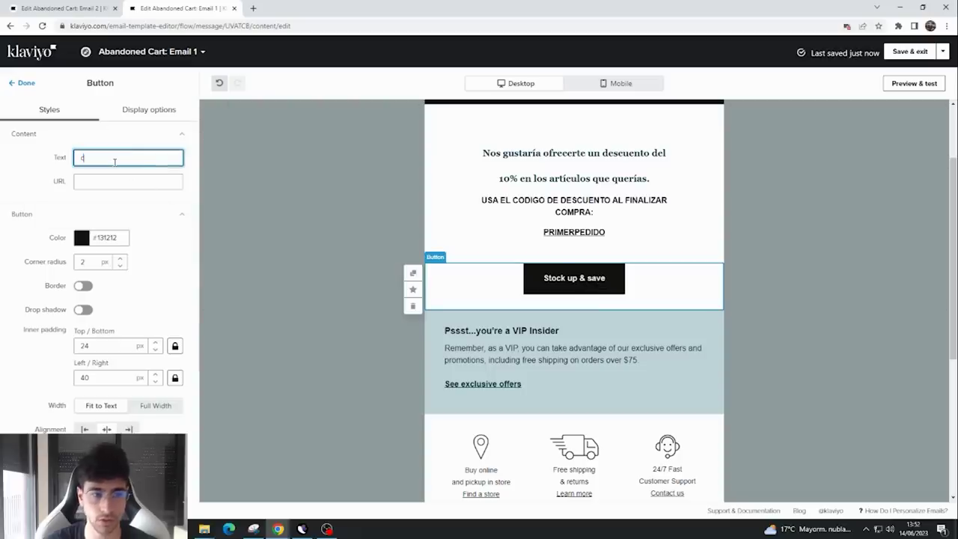
triple_click(115, 158)
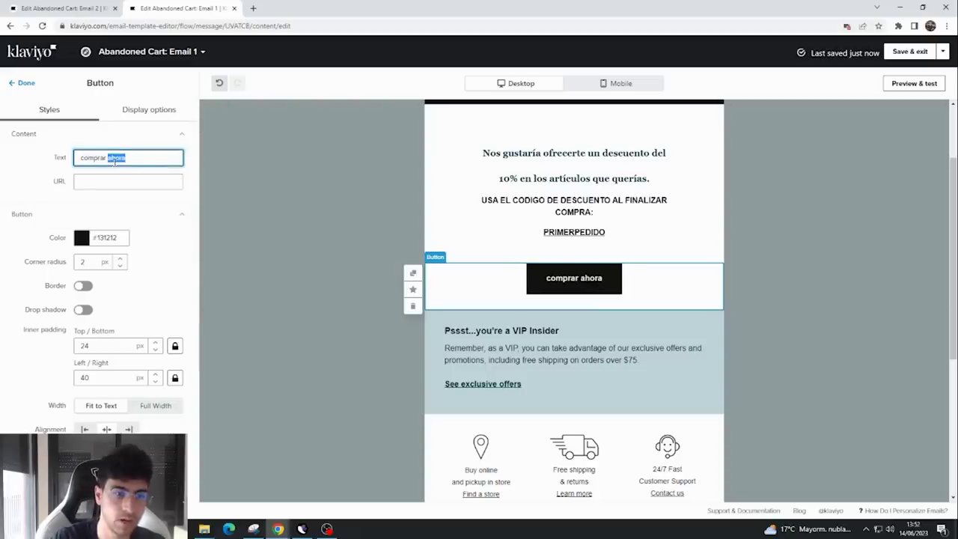
type("UTILIZA CODI")
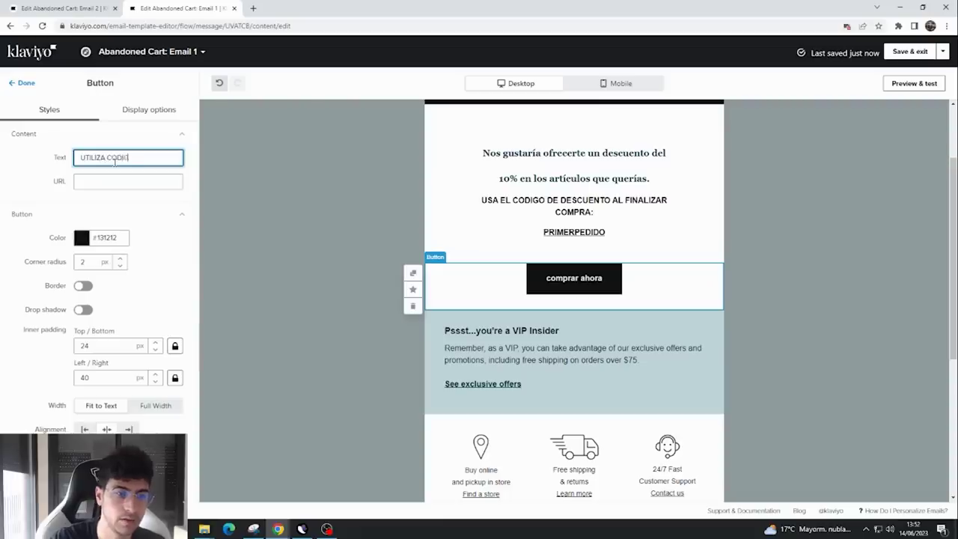
type("GO DE DESCUENTO")
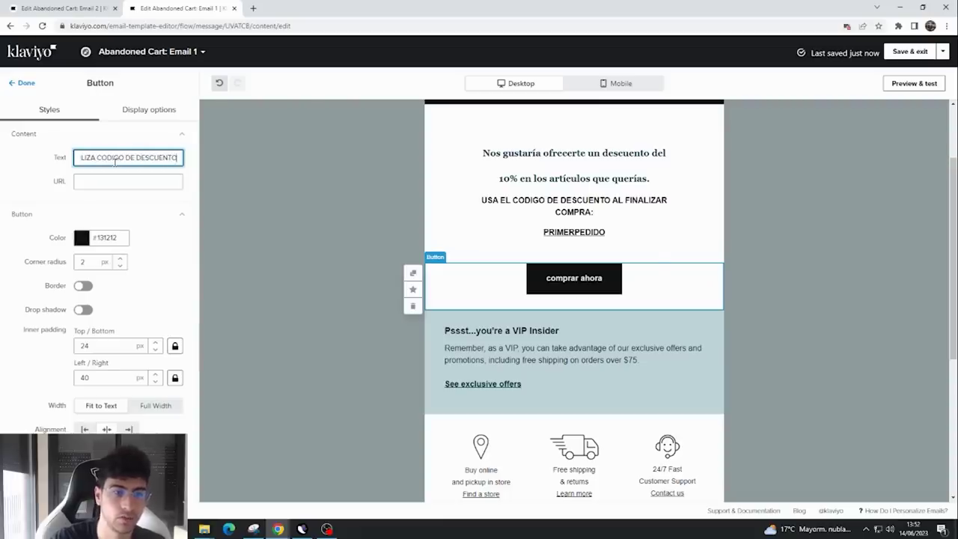
- Link the button to NIKE.COM and select the VIP Insider section
left_click(143, 181)
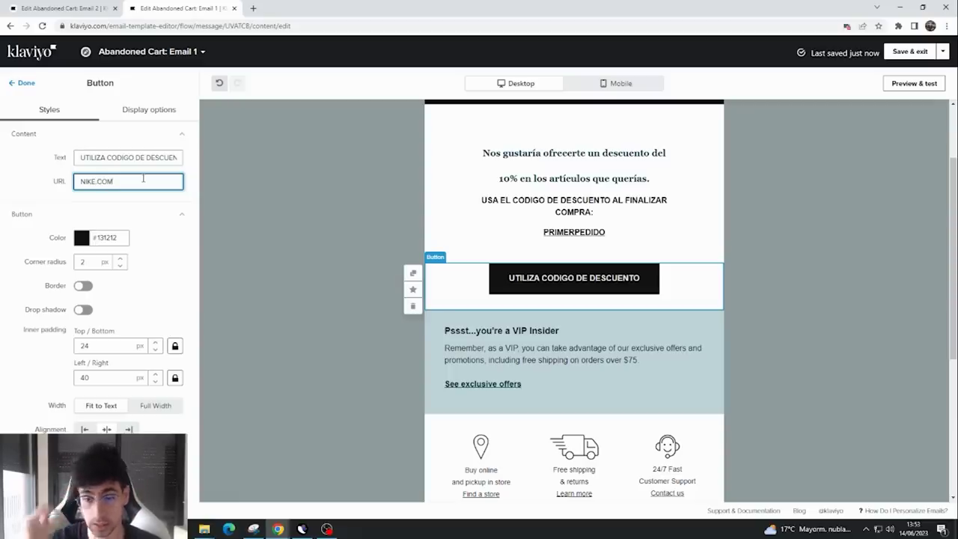
scroll(451, 308, "down", 1)
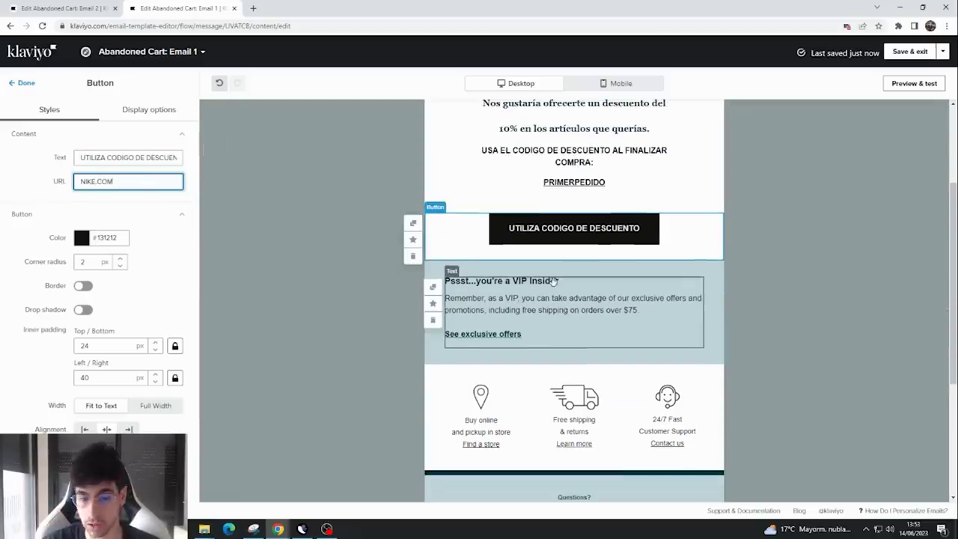
scroll(712, 331, "down", 3)
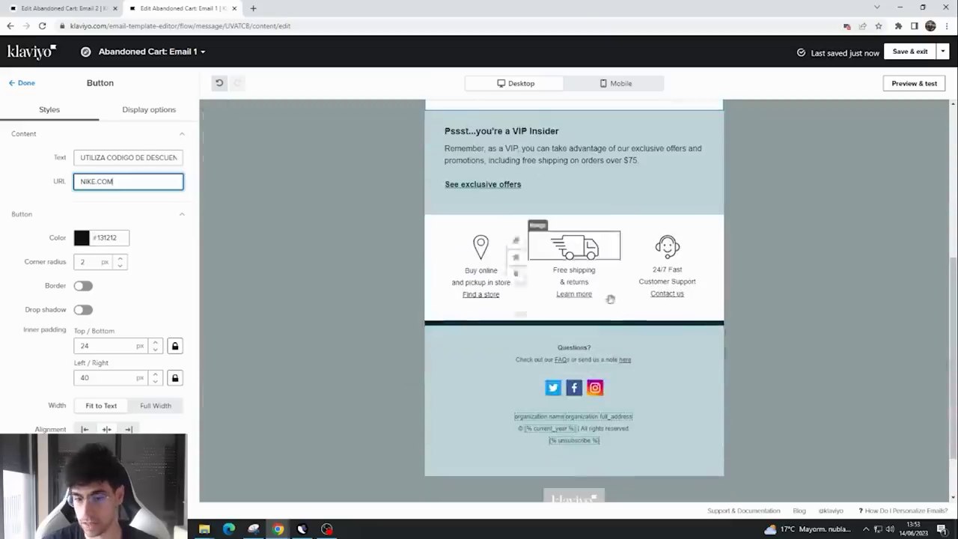
scroll(599, 414, "up", 6)
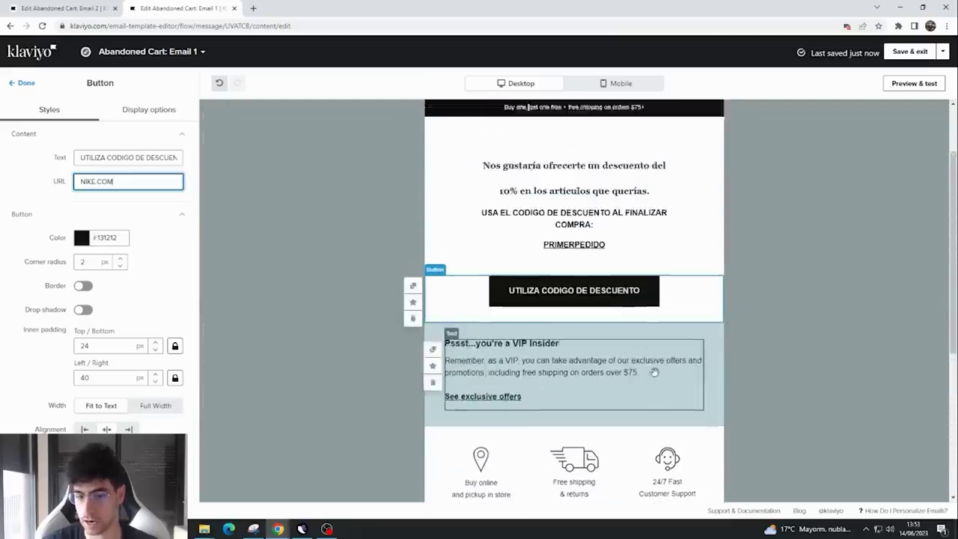
scroll(631, 366, "down", 2)
left_click(693, 397)
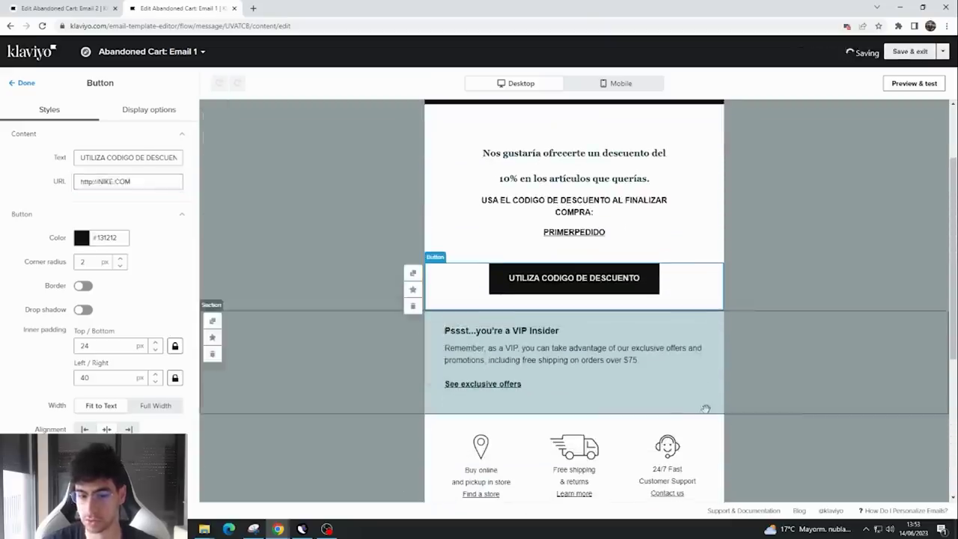
- Delete the VIP Insider block and relabel the first feature column PRODUCTOS DISEÑADOS EN ESPAÑA
left_click(432, 368)
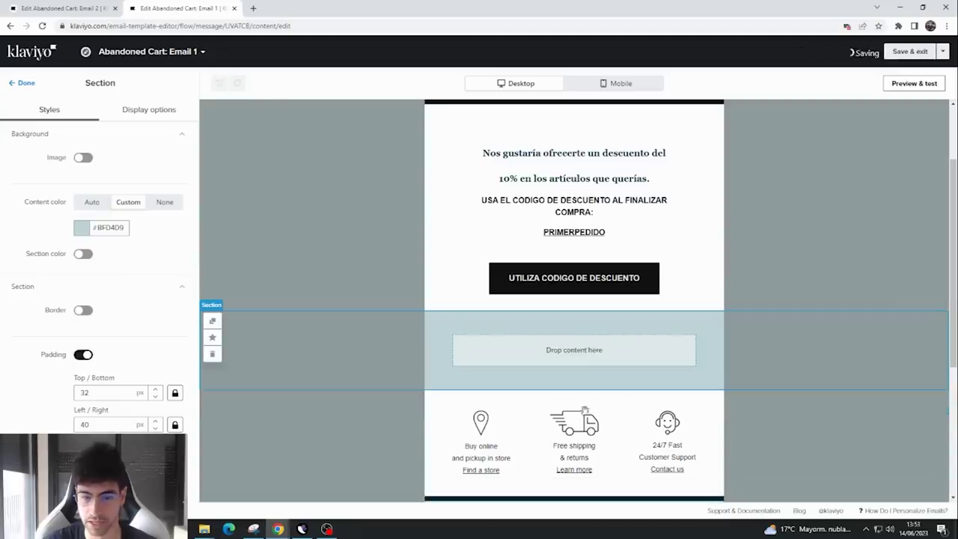
scroll(478, 400, "down", 3)
left_click(478, 307)
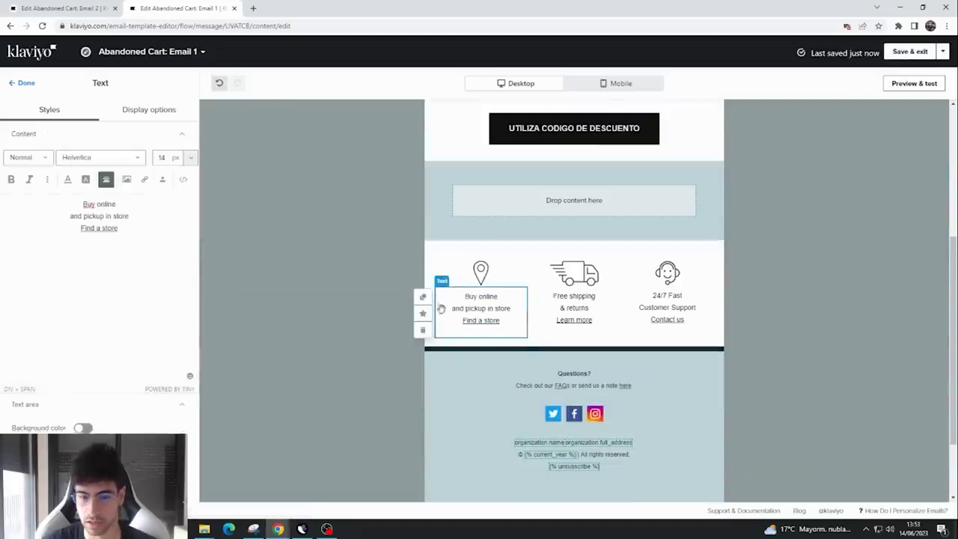
left_click_drag(130, 217, 83, 204)
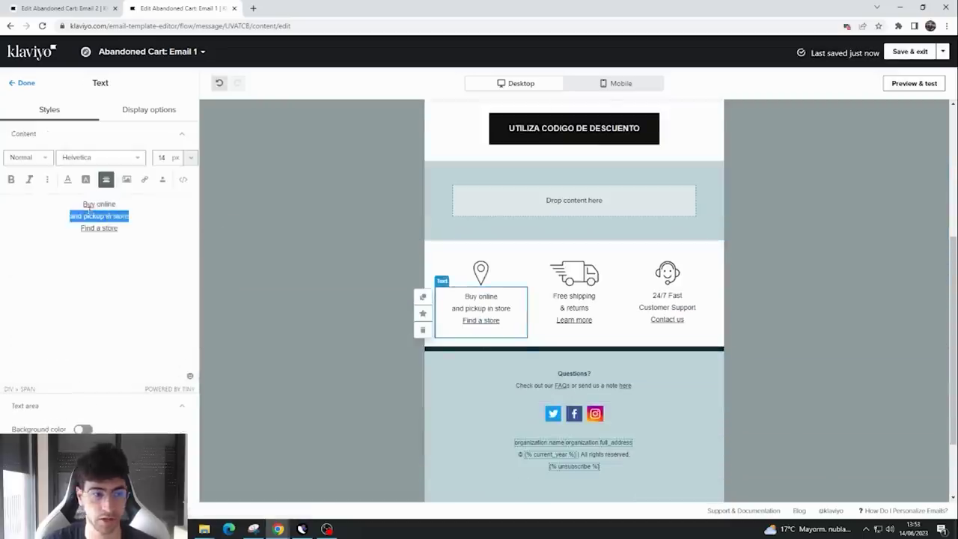
type("PRODUCTOS DISEÑADOS EN ESPAÑA")
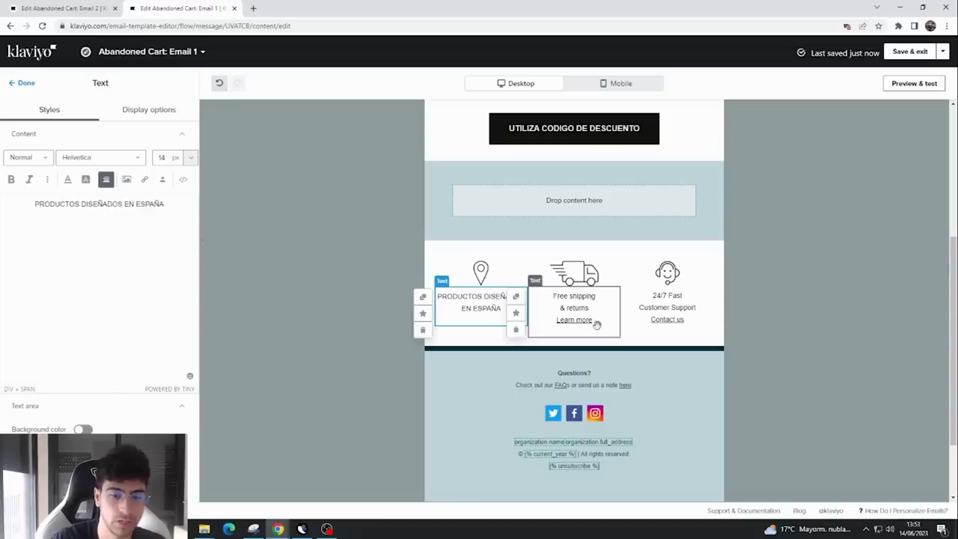
- Relabel the second feature column ENVÍOS GRATIS A ESPAÑA
left_click(566, 298)
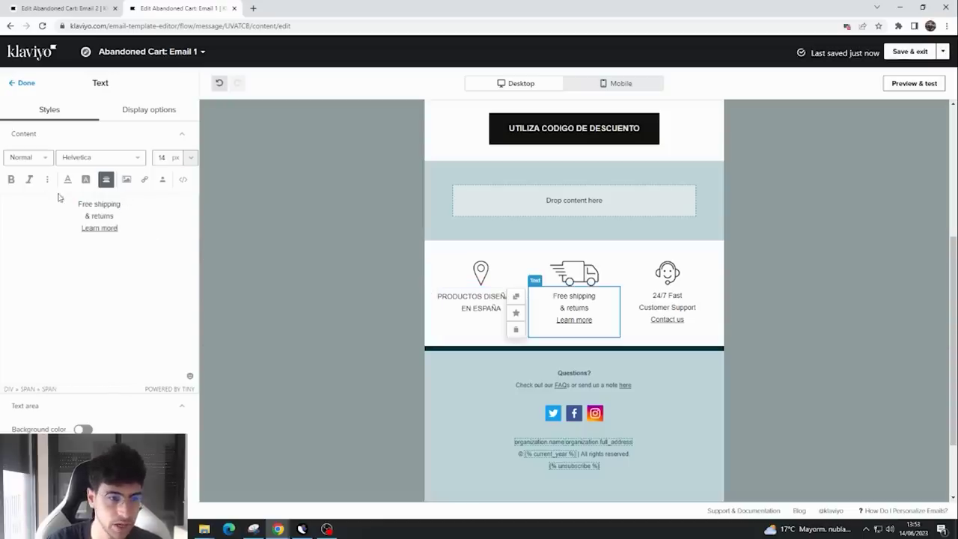
left_click_drag(59, 196, 146, 241)
type("ENVÍOS G")
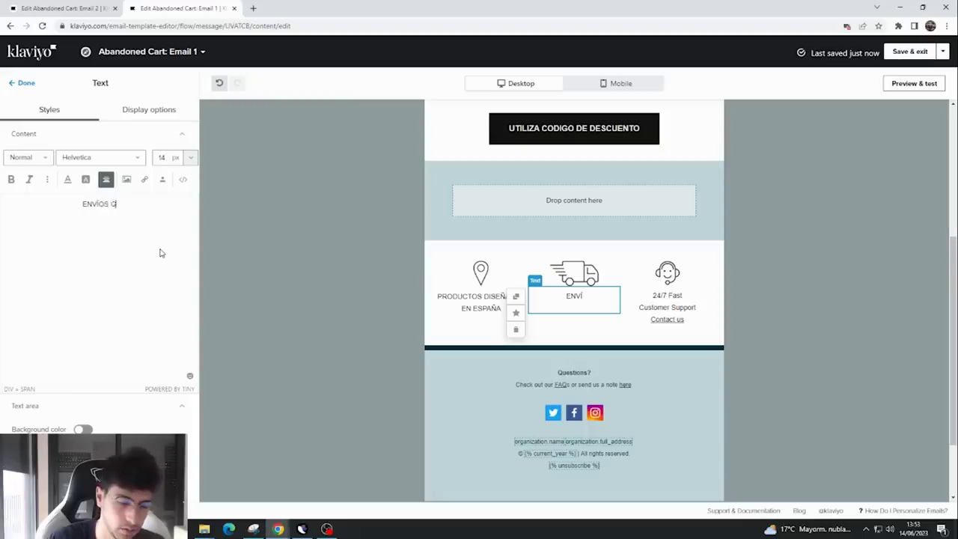
type("RATIS A ESPAÑA")
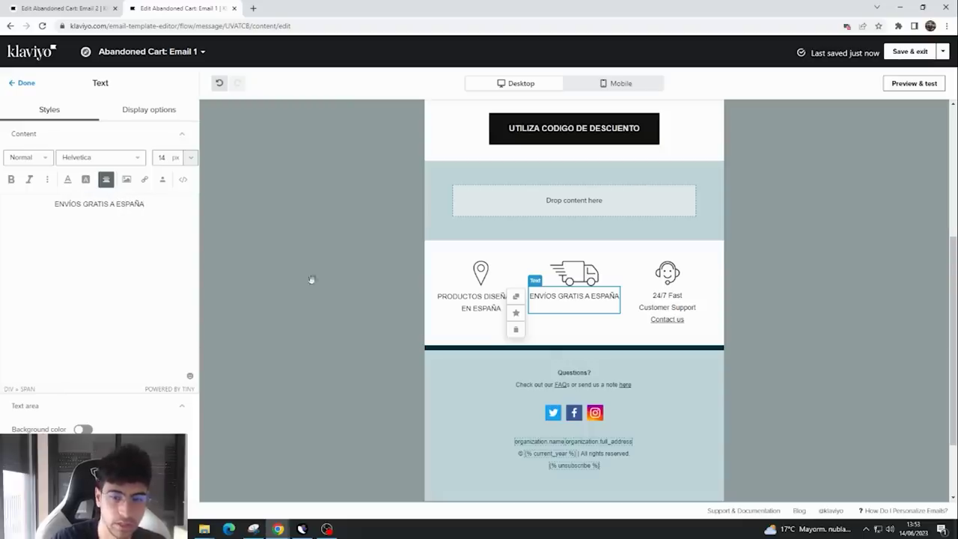
- Replace the third column's support text with ATENCIÓN AL CLIENTE 24H
left_click_drag(118, 229, 70, 200)
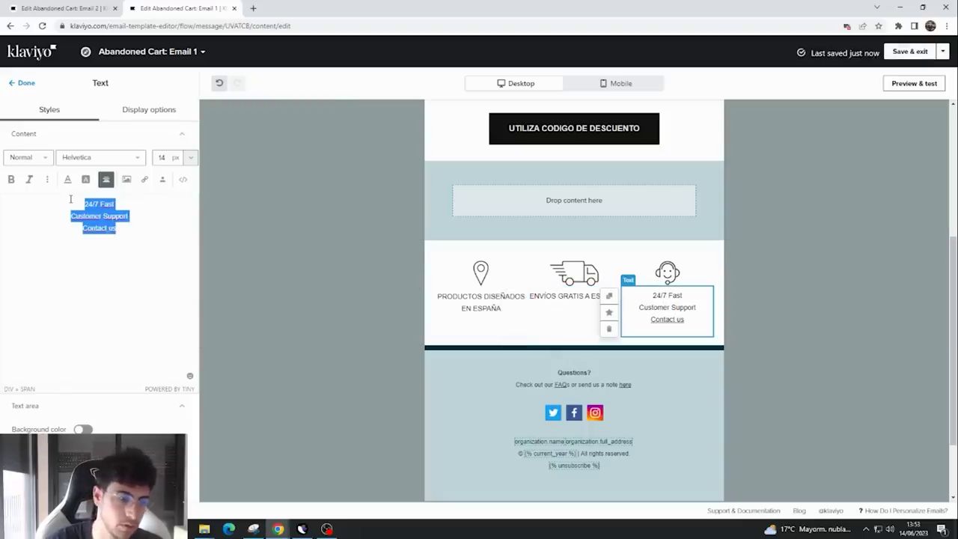
key("BackSpace")
type("ATENCI´ÇON")
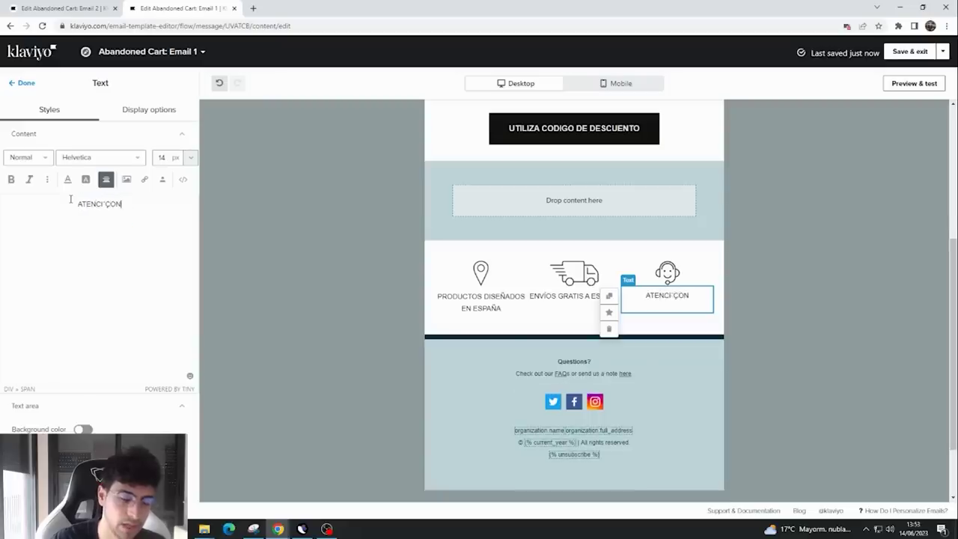
key("BackSpace")
key("BackSpace")
type("ÓN AL CLIEBNTE")
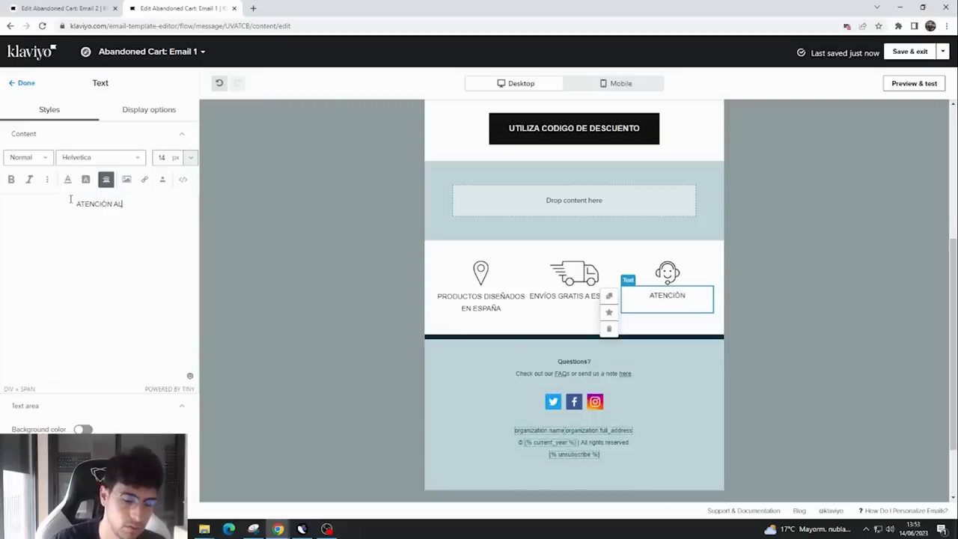
key("BackSpace")
key("BackSpace")
key("BackSpace")
key("BackSpace")
type("NTE 24H")
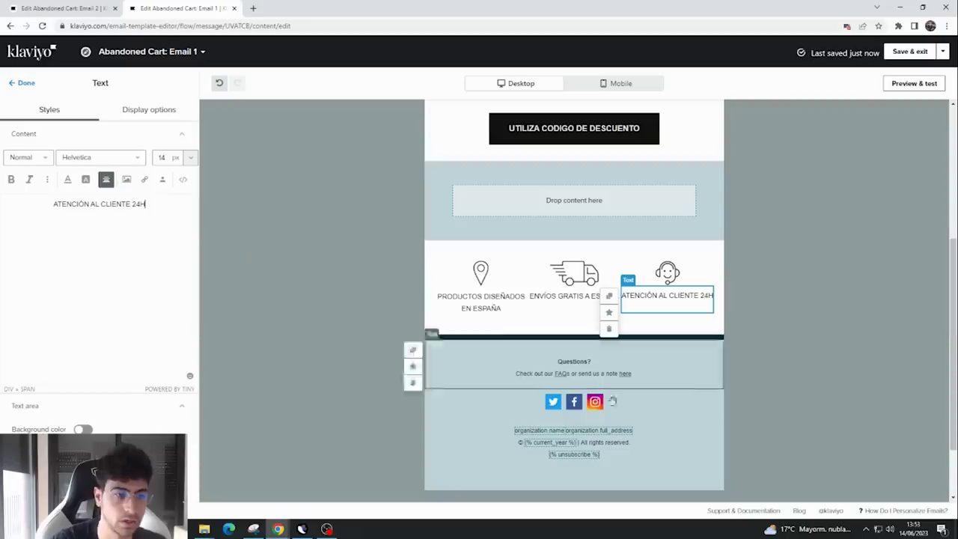
- Delete the Twitter, Facebook and Instagram social links block from the email footer
left_click(708, 402)
scroll(633, 265, "up", 1)
scroll(537, 348, "up", 1)
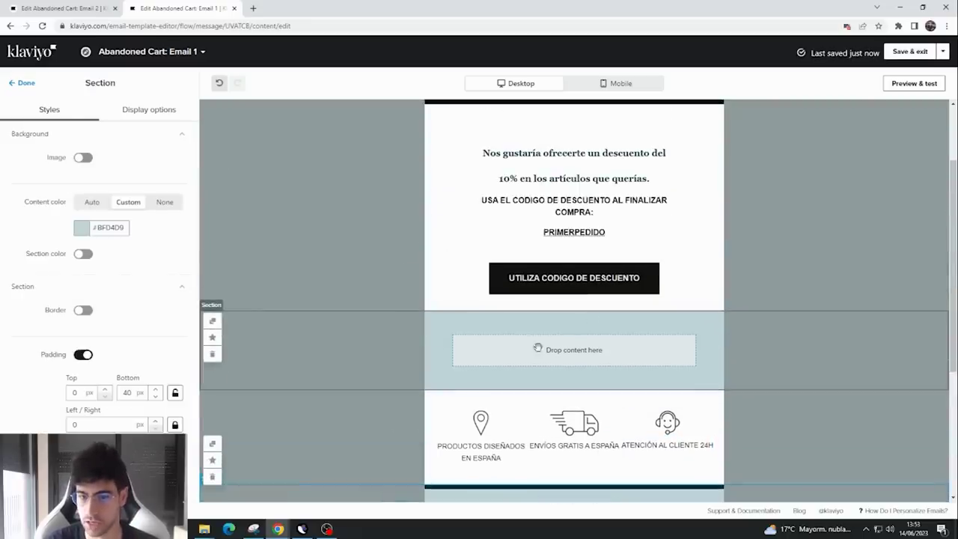
scroll(793, 385, "down", 2)
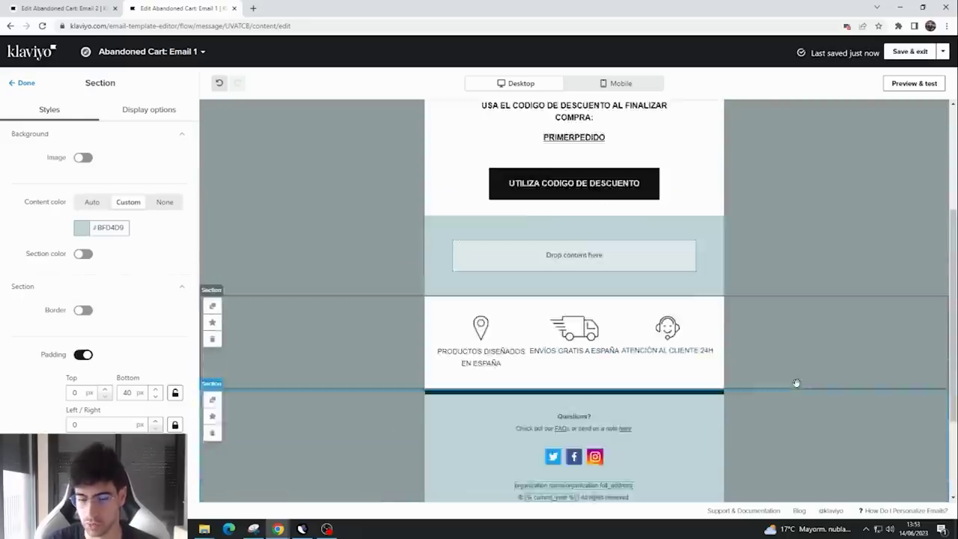
scroll(721, 376, "up", 1)
scroll(646, 360, "down", 1)
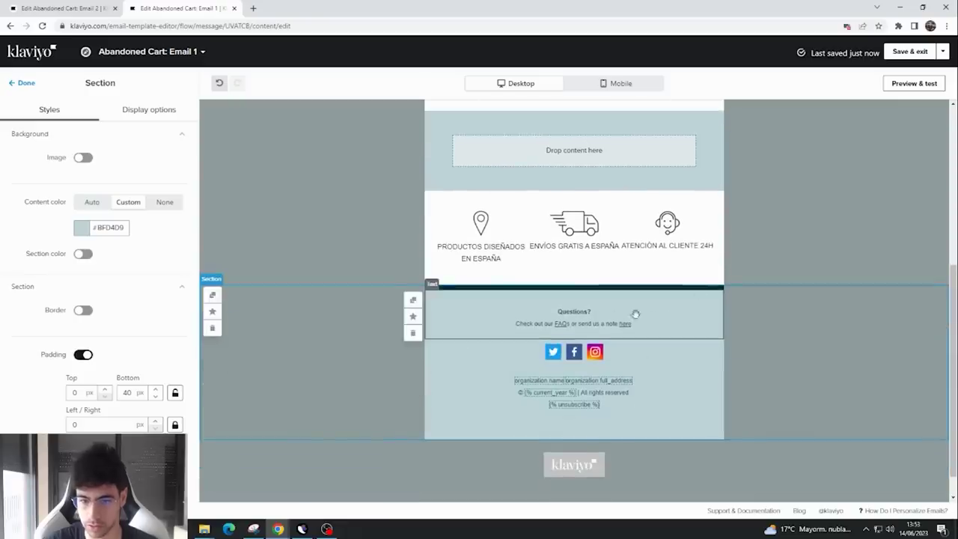
mouse_move(412, 335)
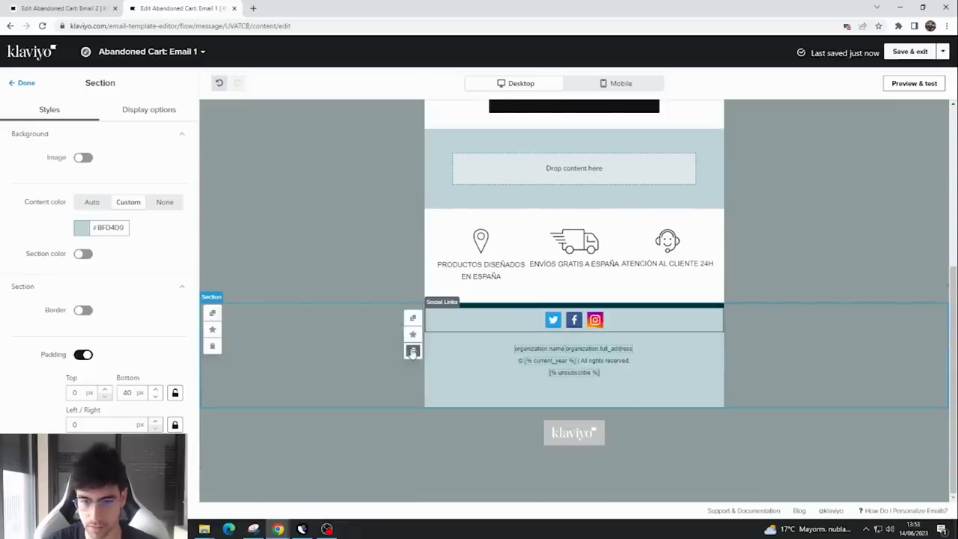
left_click(413, 349)
scroll(689, 398, "up", 5)
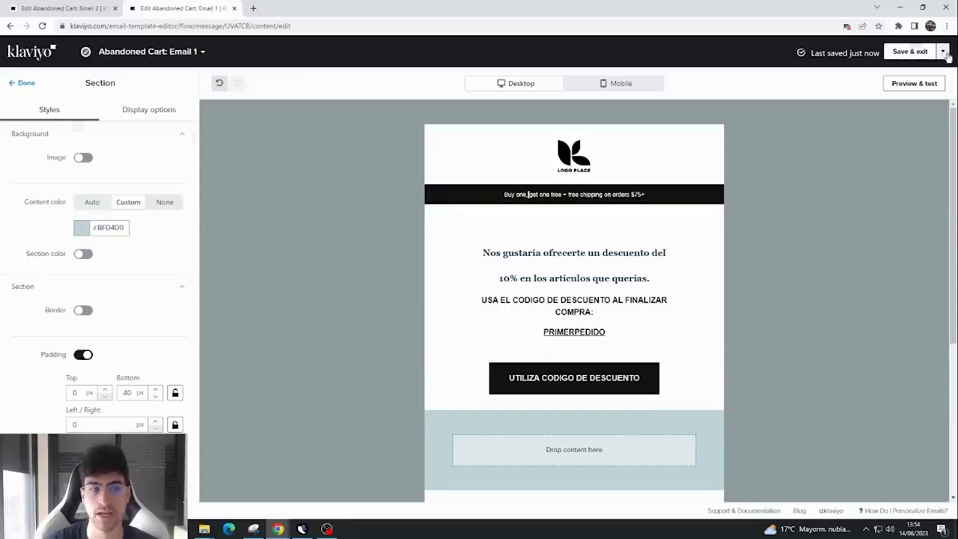
- Save and exit Email 1, then switch its flow status from Draft to Live
left_click(907, 52)
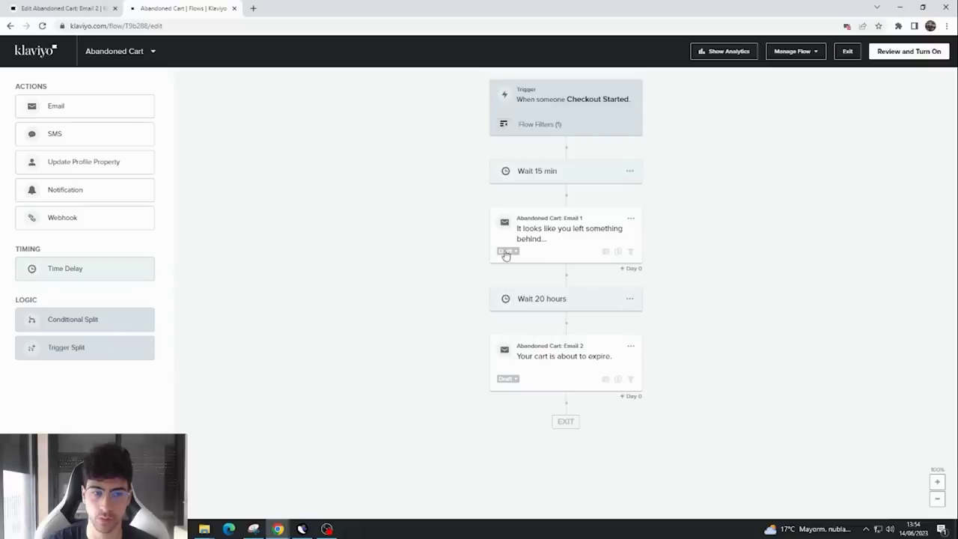
left_click(509, 255)
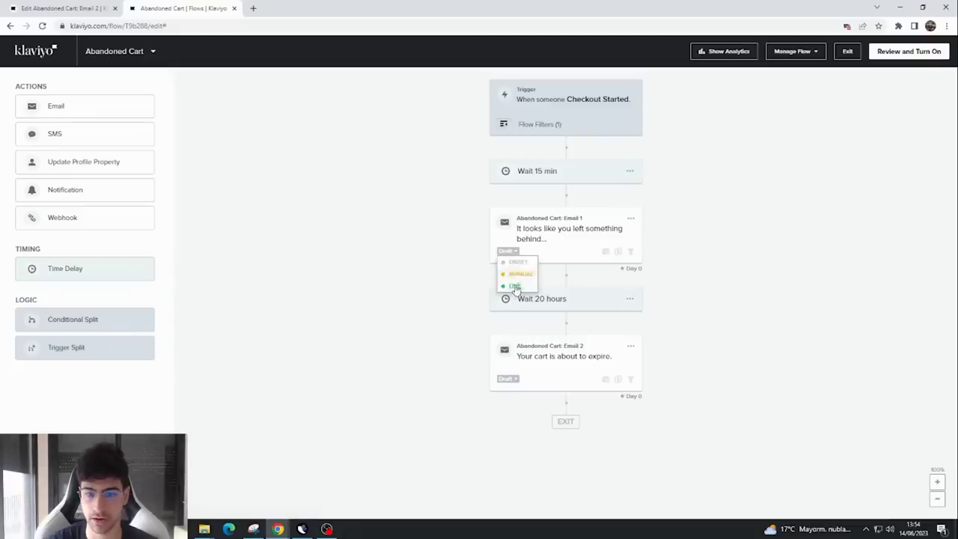
left_click(514, 285)
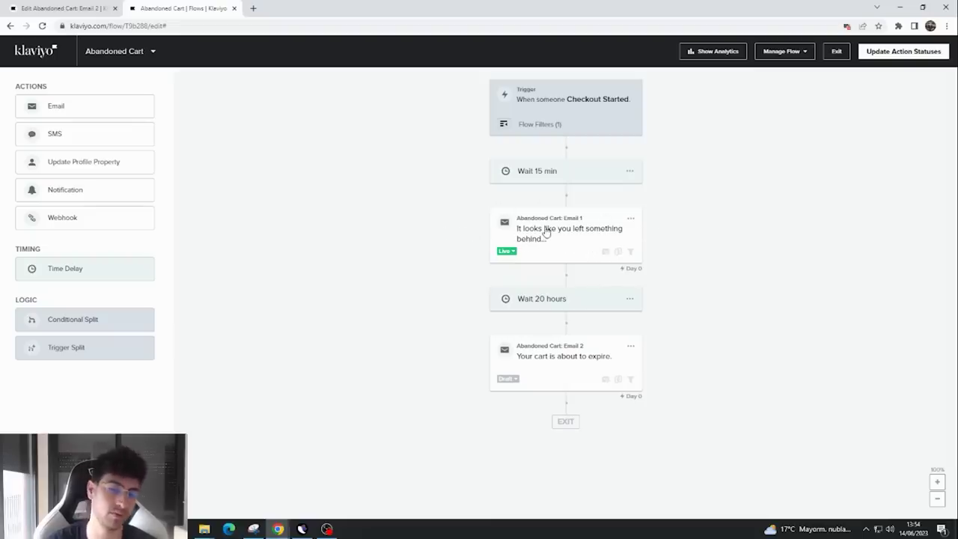
- Open Email 2 in the editor and retype its heading as 'TE HAS DEJADO ARTICULOS EN LA CESTA PENDIENTES DE PAGO.'
left_click(631, 347)
left_click(643, 361)
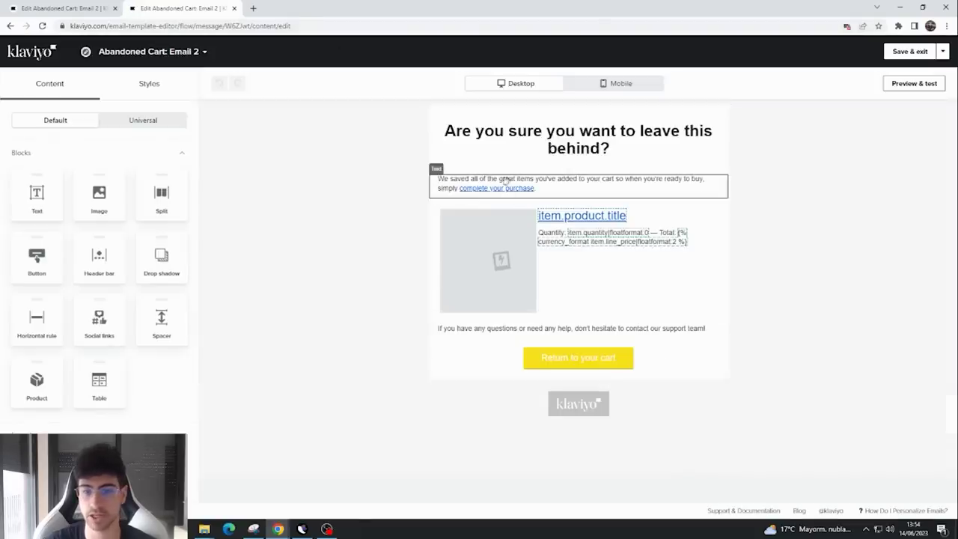
left_click(559, 167)
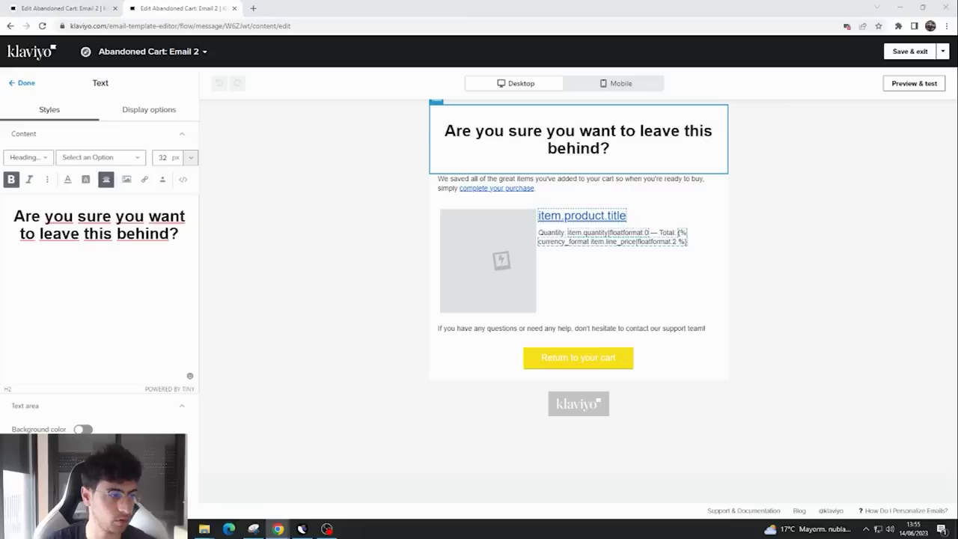
triple_click(159, 218)
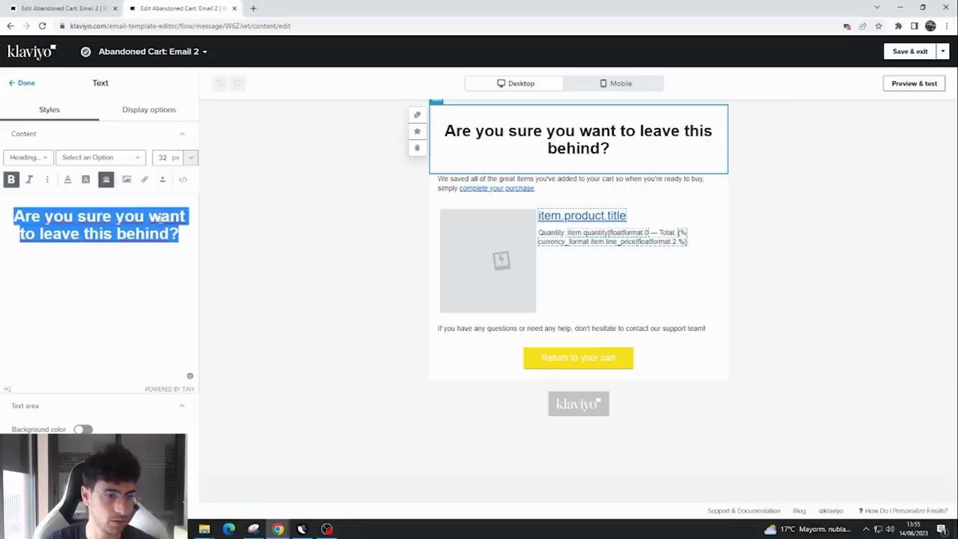
type("te")
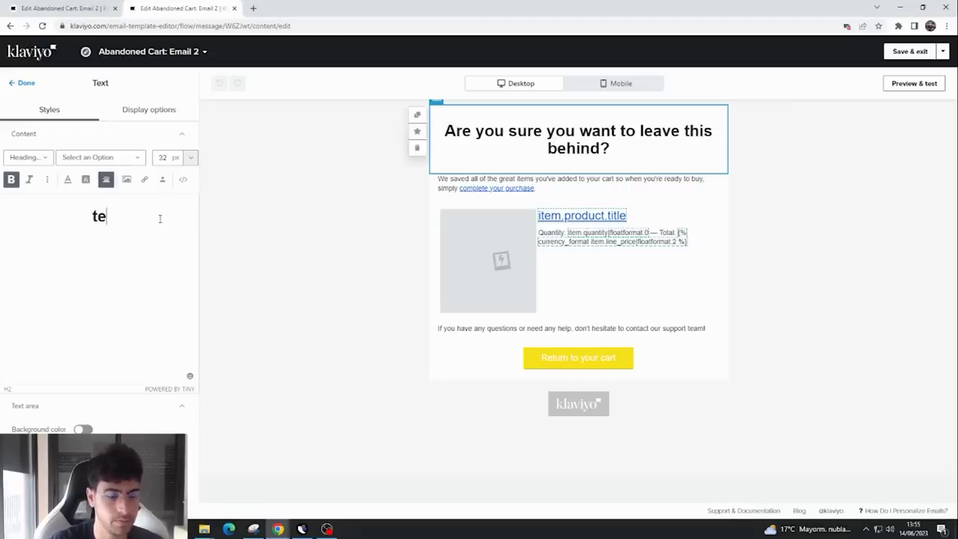
key("BackSpace")
key("BackSpace")
type("H")
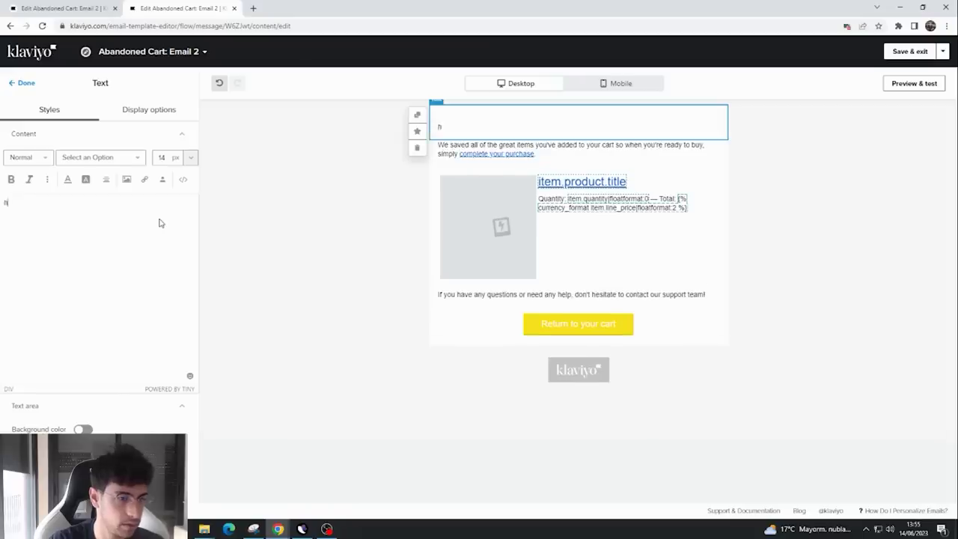
type("AS DEJADO")
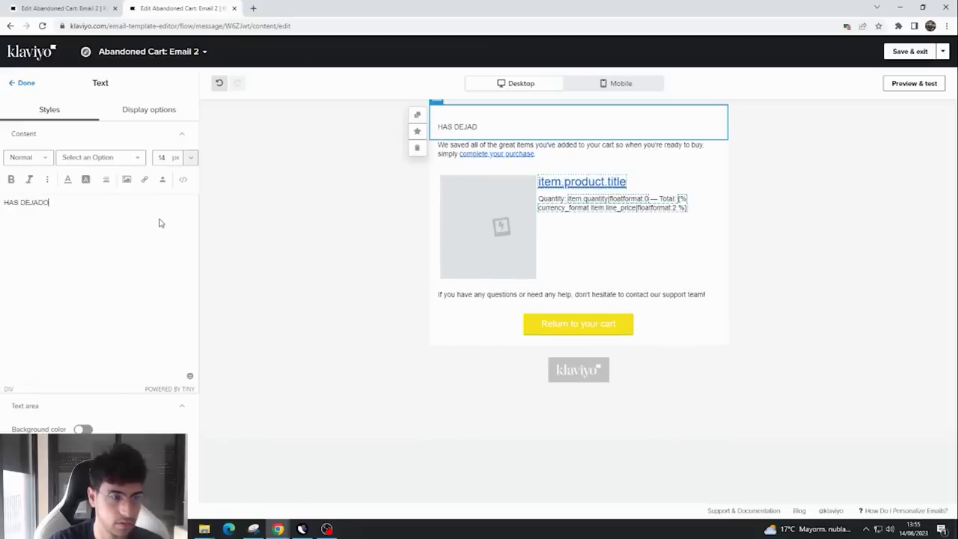
key("Home")
type("TE ")
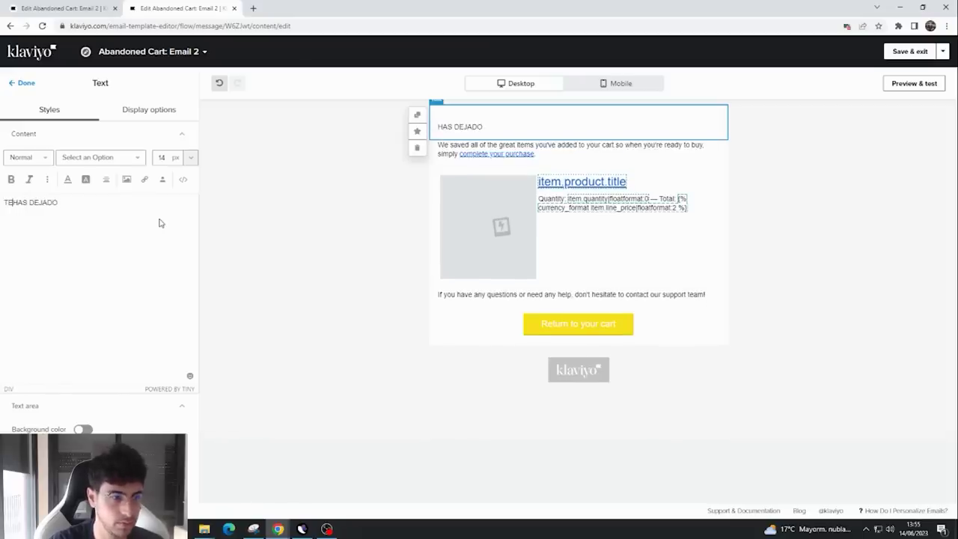
type(" ARTIUCLO")
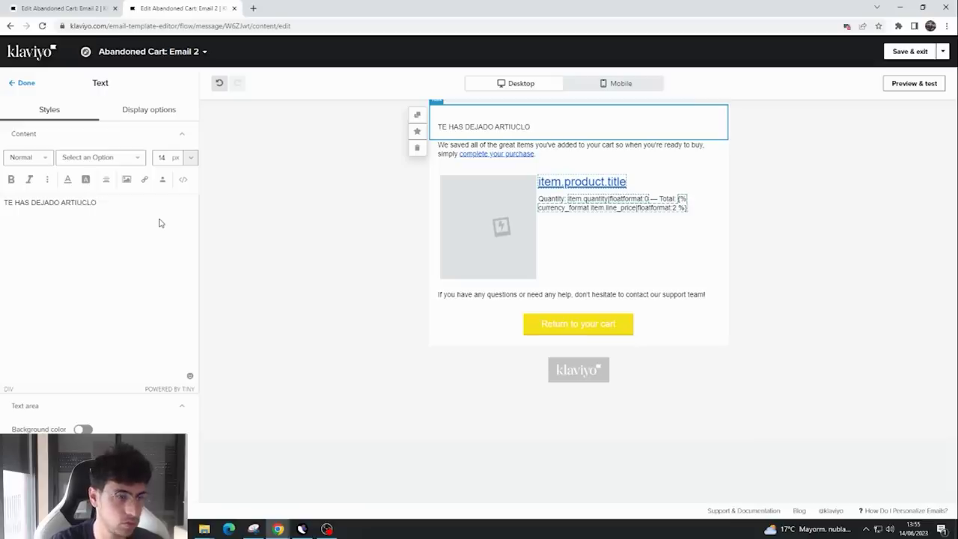
key("BackSpace")
key("BackSpace")
key("BackSpace")
key("BackSpace")
type("CUKLOS")
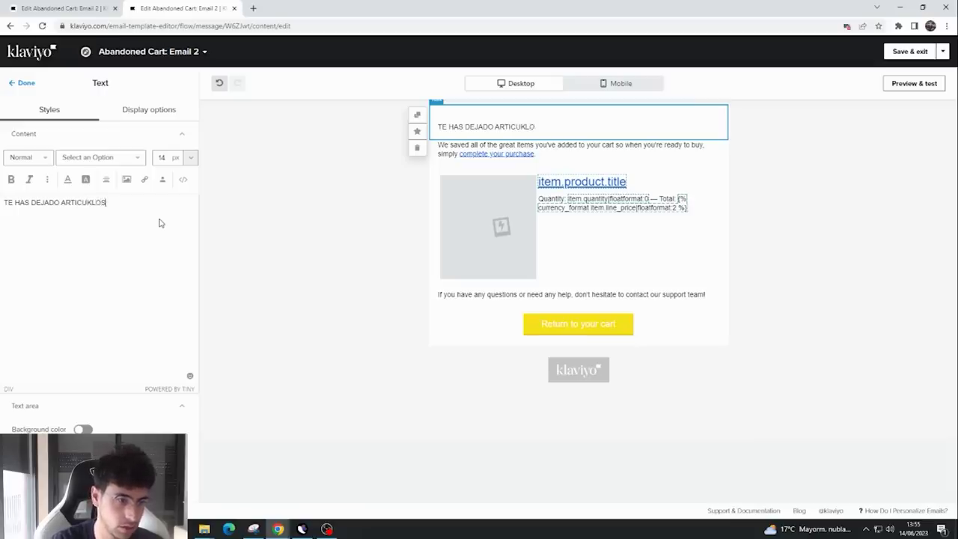
type("KLOSLOS EN LA")
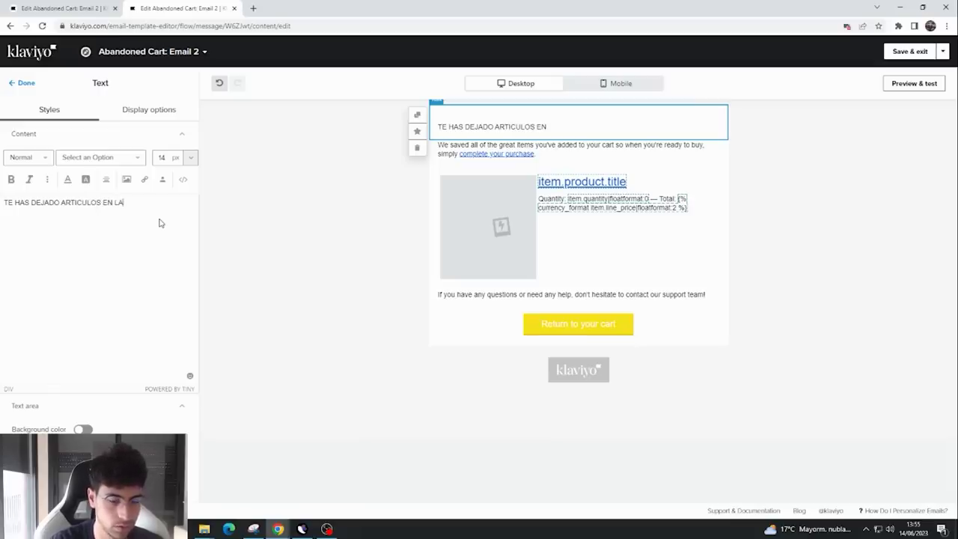
type(" CESTA PENDIENTES DE PAGO")
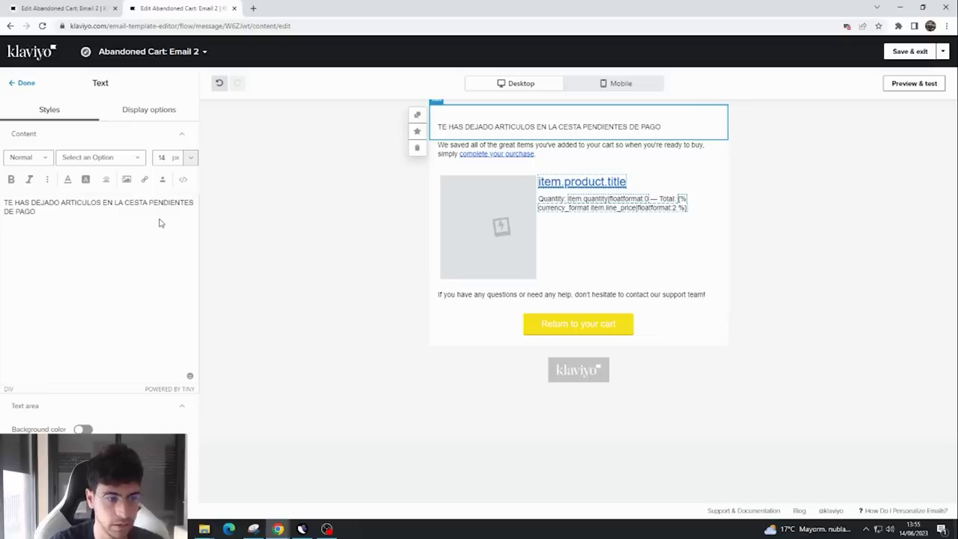
- Format the heading at 18 px, centred and bold
double_click(150, 204)
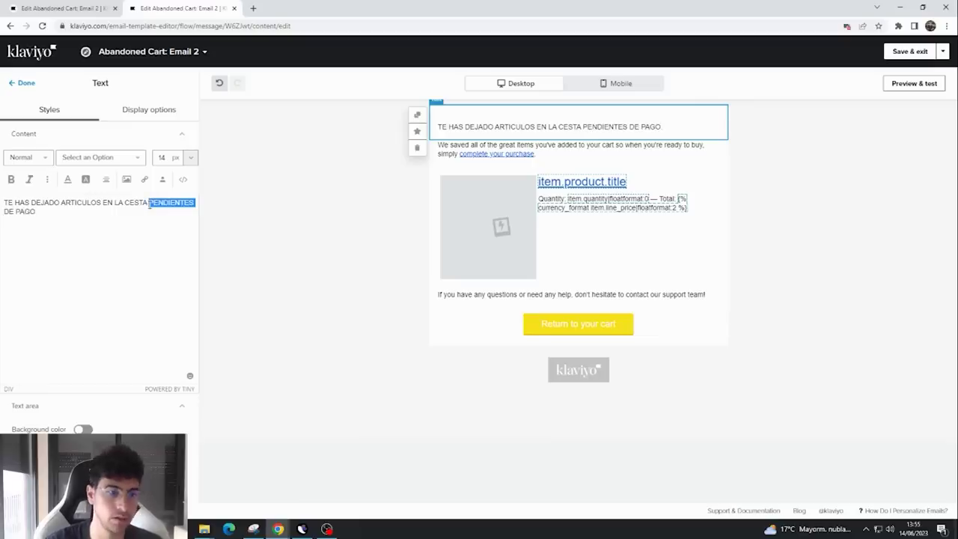
triple_click(150, 204)
left_click(189, 158)
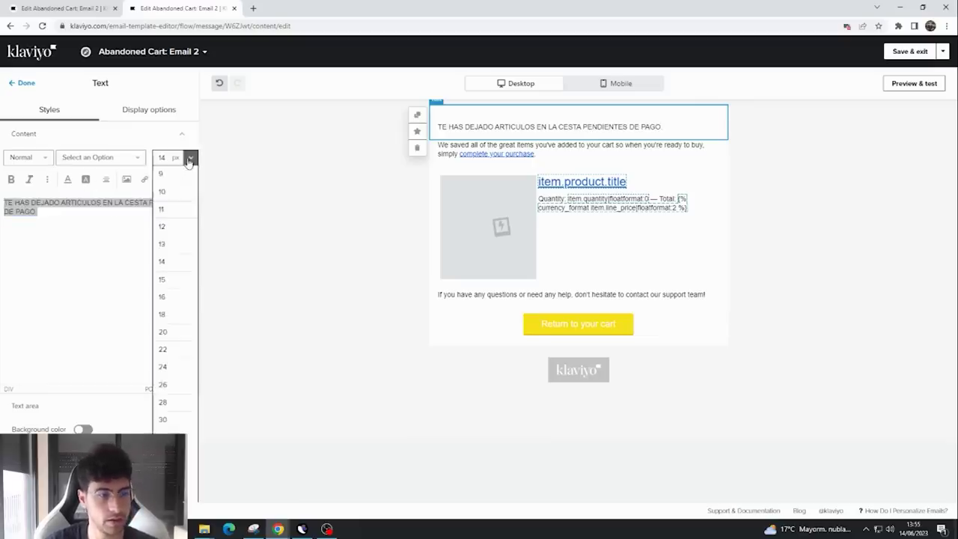
left_click(180, 330)
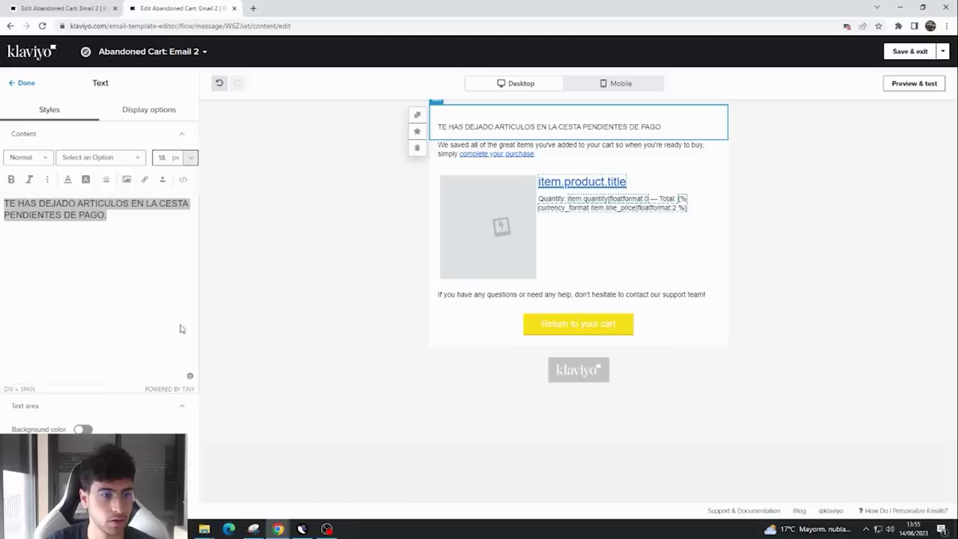
left_click(106, 180)
left_click(125, 161)
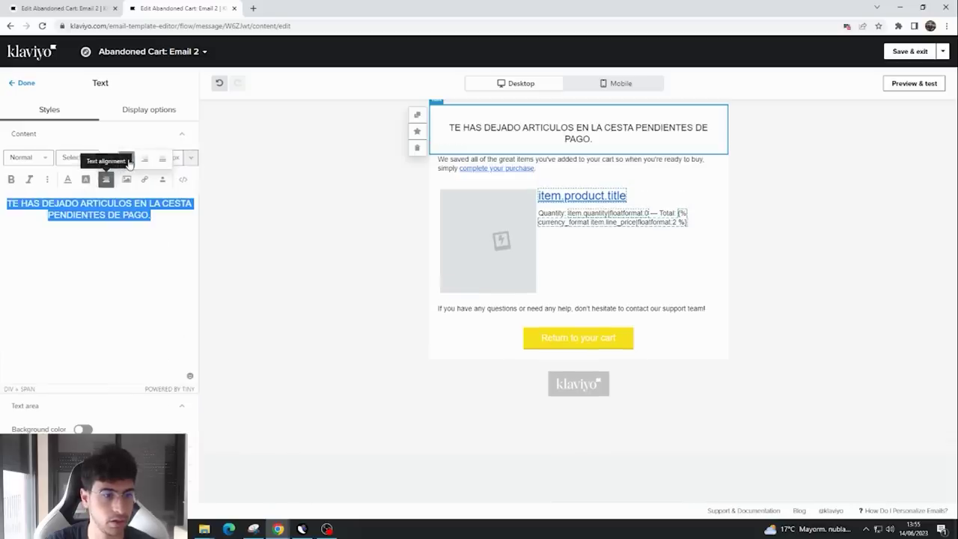
left_click(11, 180)
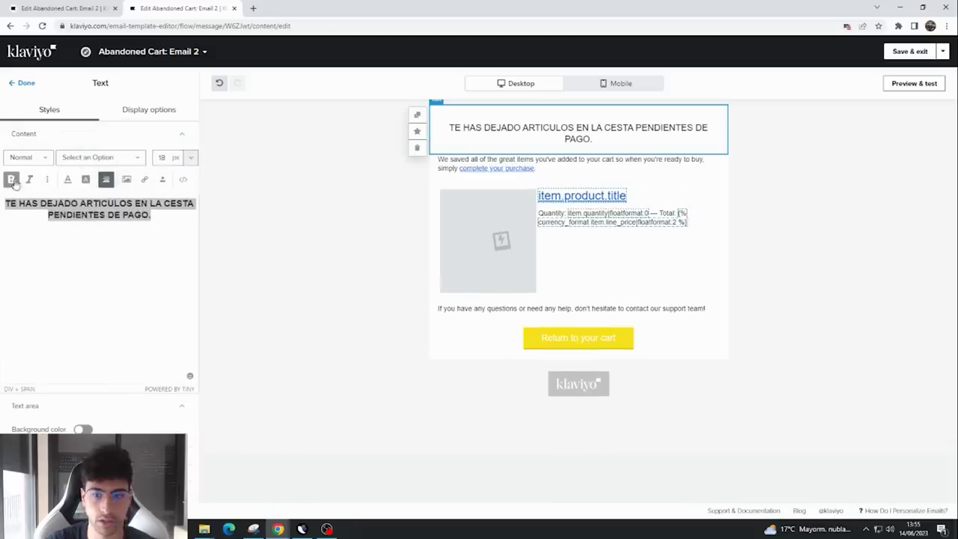
left_click(117, 236)
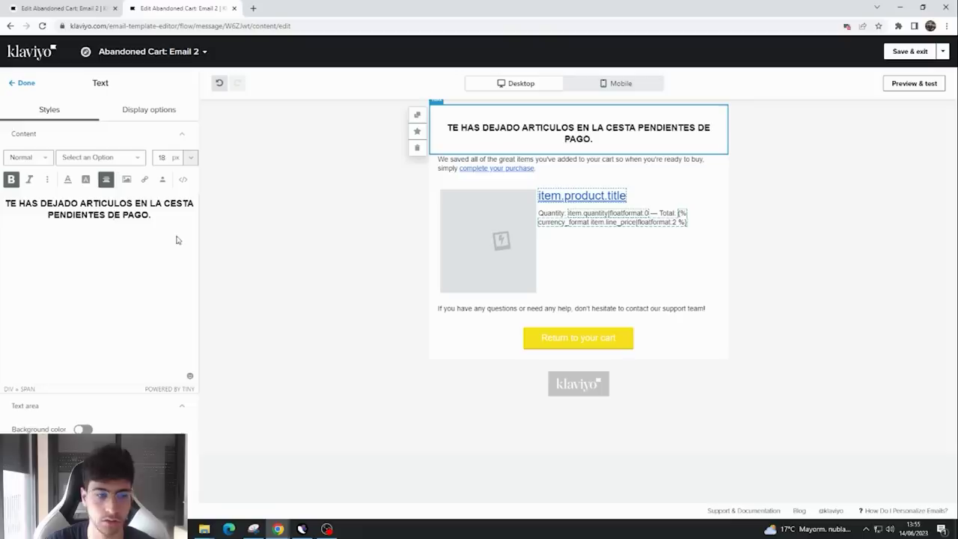
left_click(573, 170)
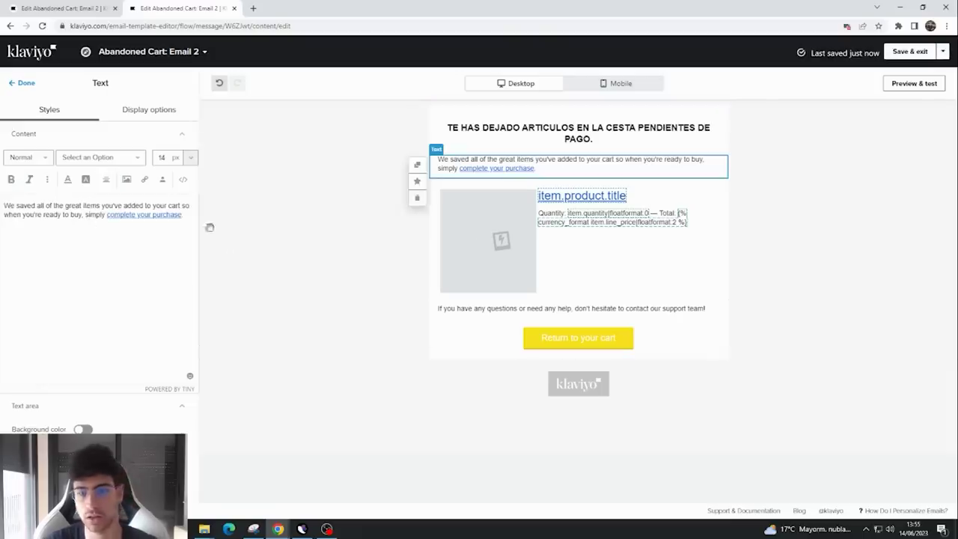
- Replace the intro paragraph with the note that the cart is reserved for 30 minutes with the discount applied
triple_click(88, 209)
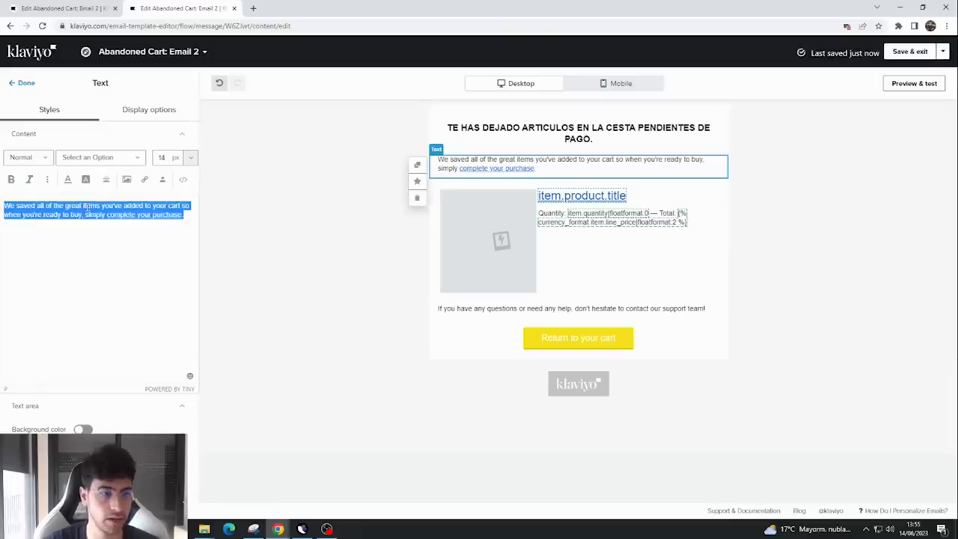
type("hE")
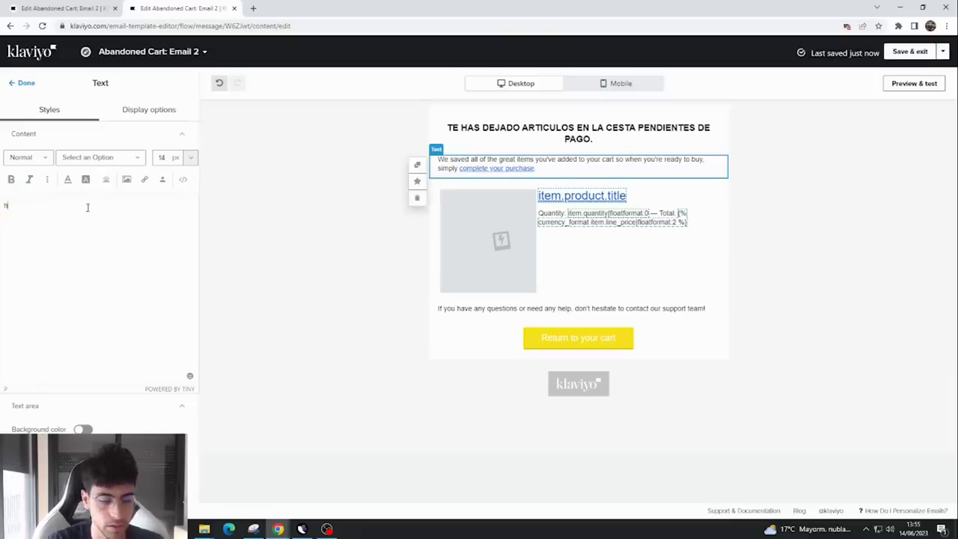
type("mos reservado tu")
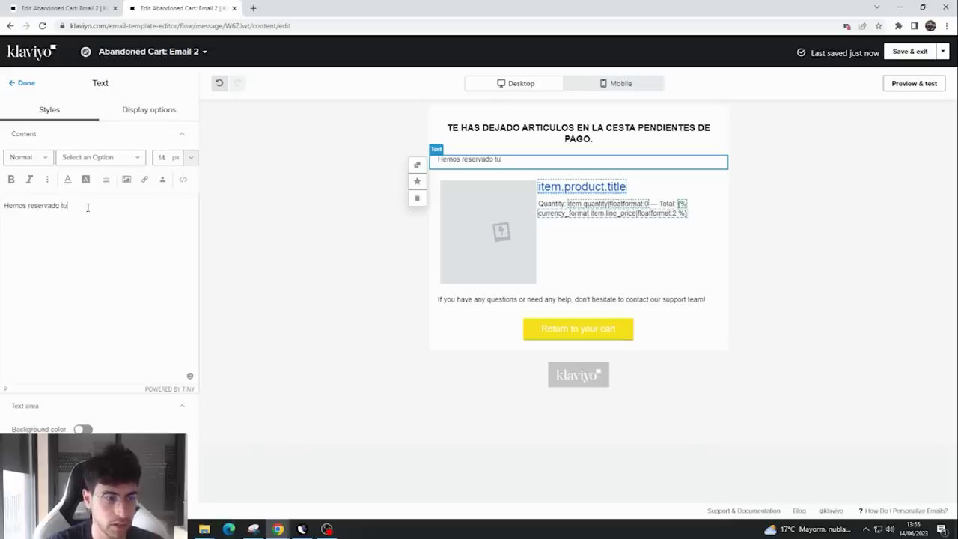
type(" carritod urante")
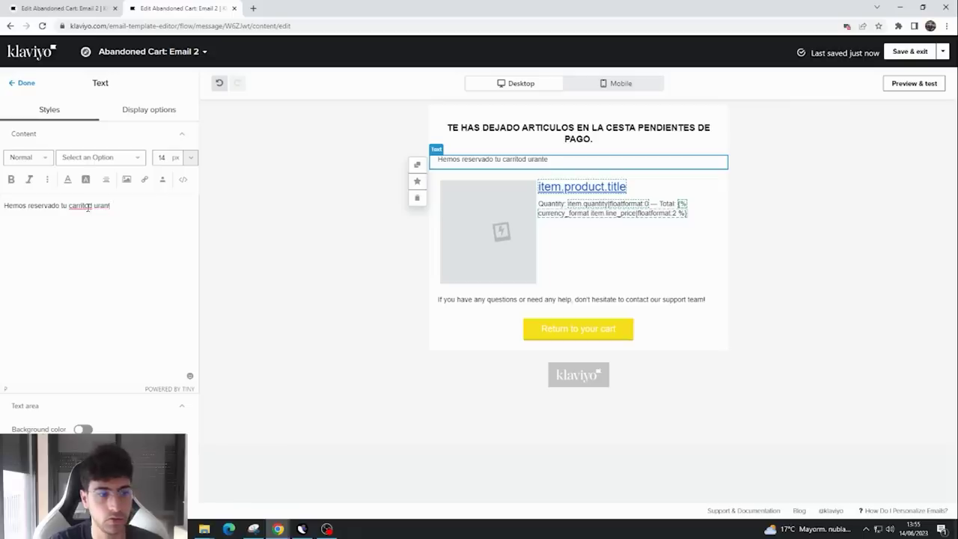
key("BackSpace")
key("BackSpace")
type("urante ")
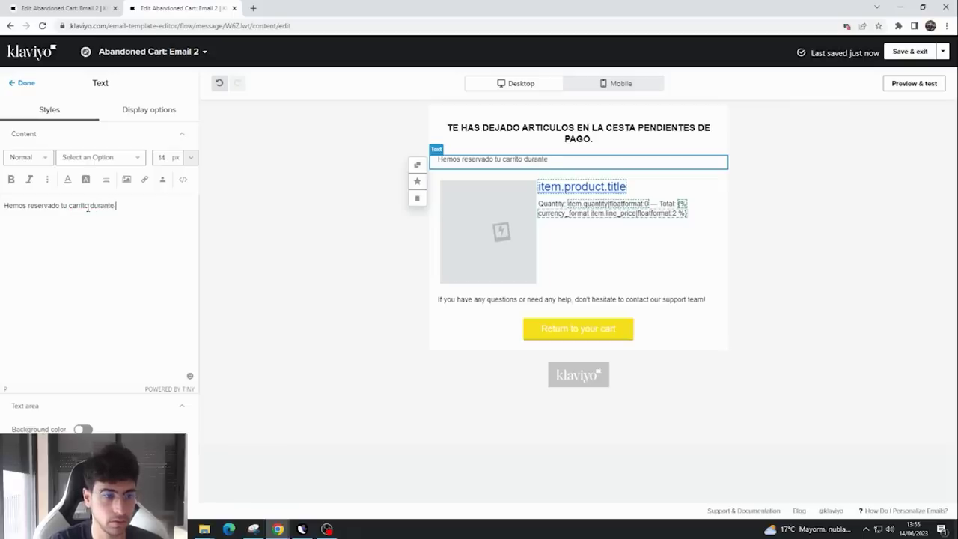
type("30 minutos")
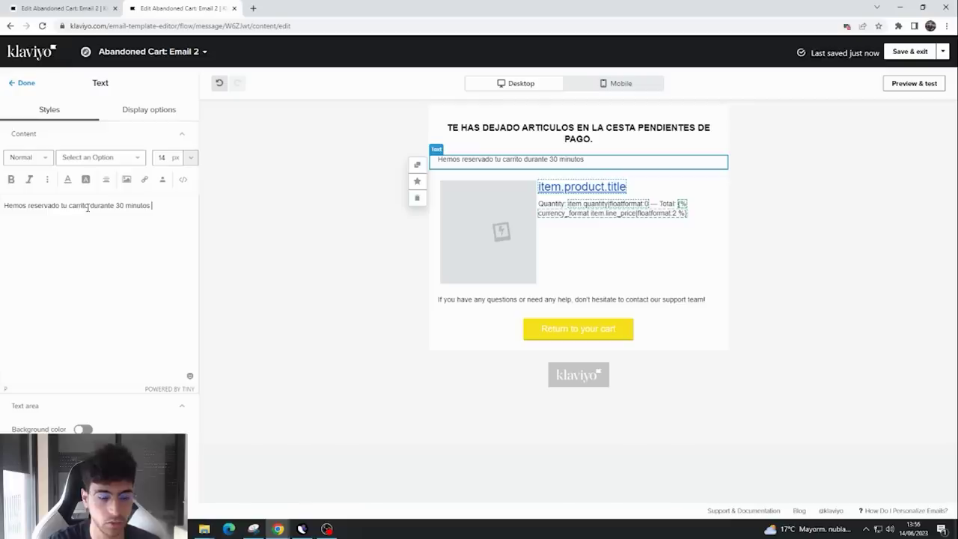
type("que no pierdas la oportunidad")
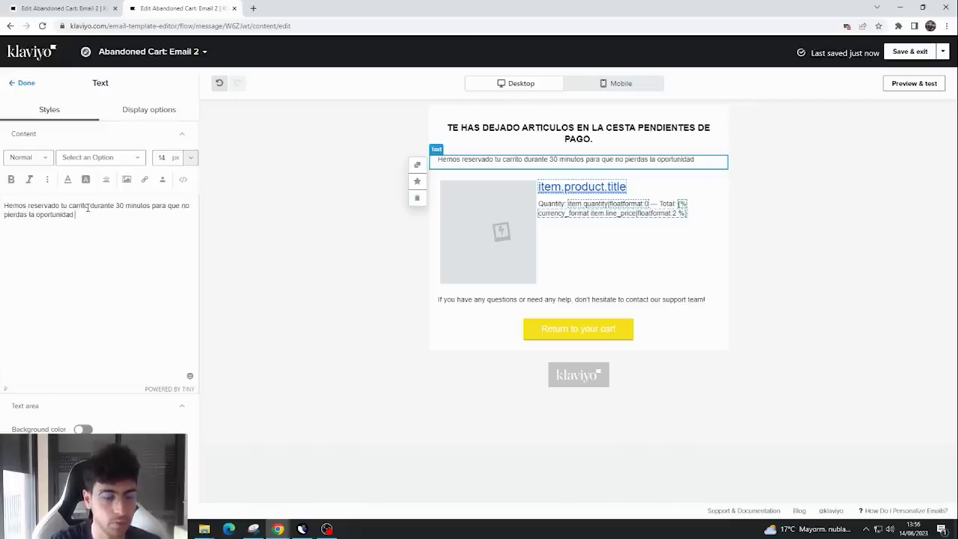
key("BackSpace")
key("BackSpace")
key("BackSpace")
key("BackSpace")
key("BackSpace")
key("BackSpace")
key("BackSpace")
key("BackSpace")
key("BackSpace")
key("BackSpace")
key("BackSpace")
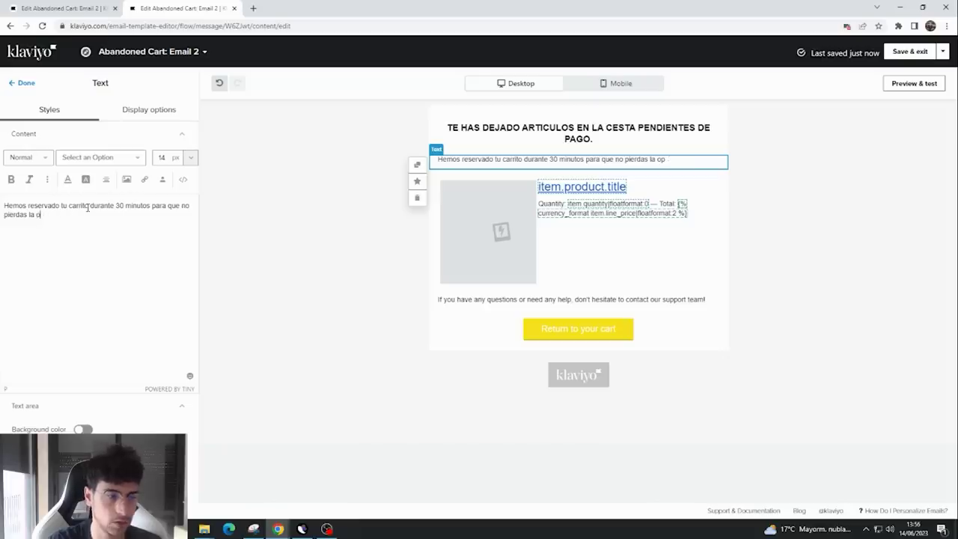
type("ferta con el descuento aplicado")
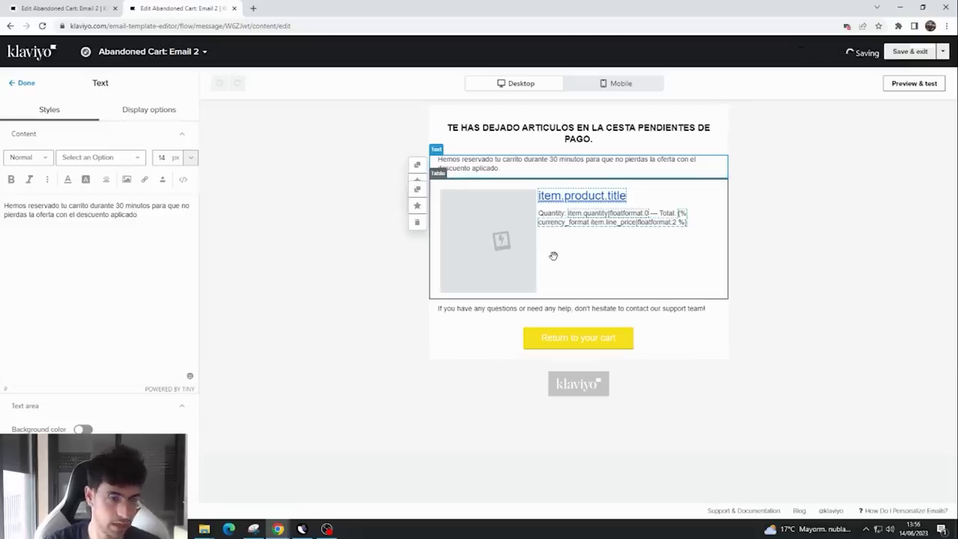
- Change the support line to 'Aprovecha el descuento con envío gratis durante el día de hoy.'
left_click(528, 183)
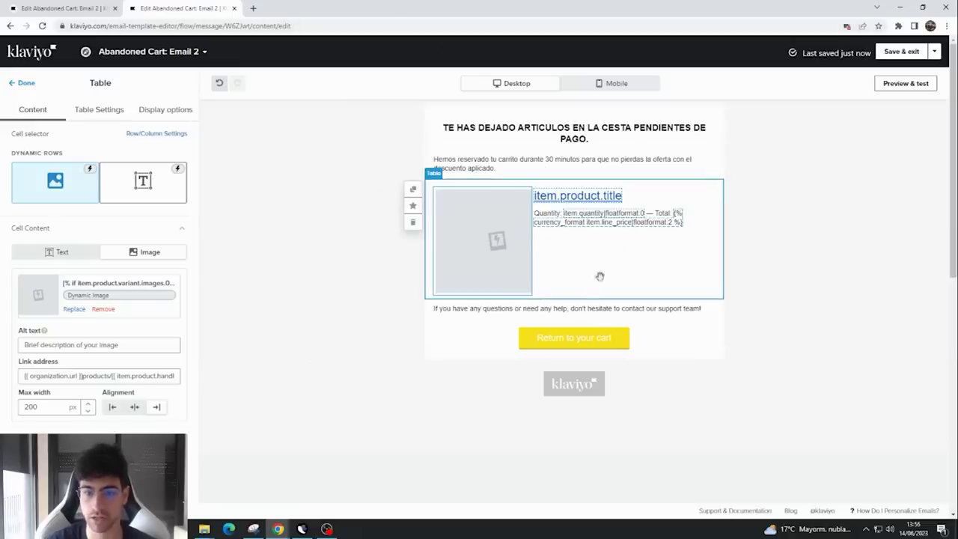
left_click(540, 315)
left_click(533, 310)
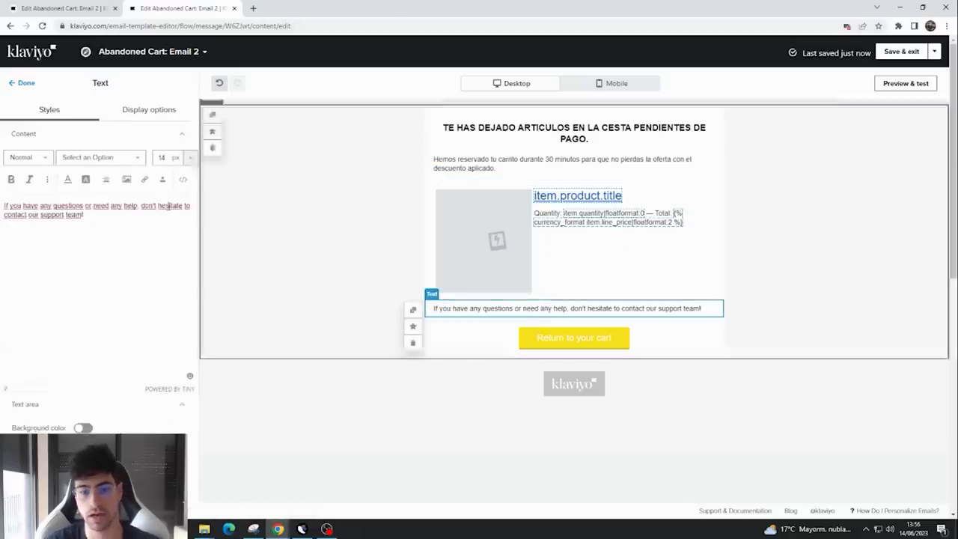
triple_click(89, 214)
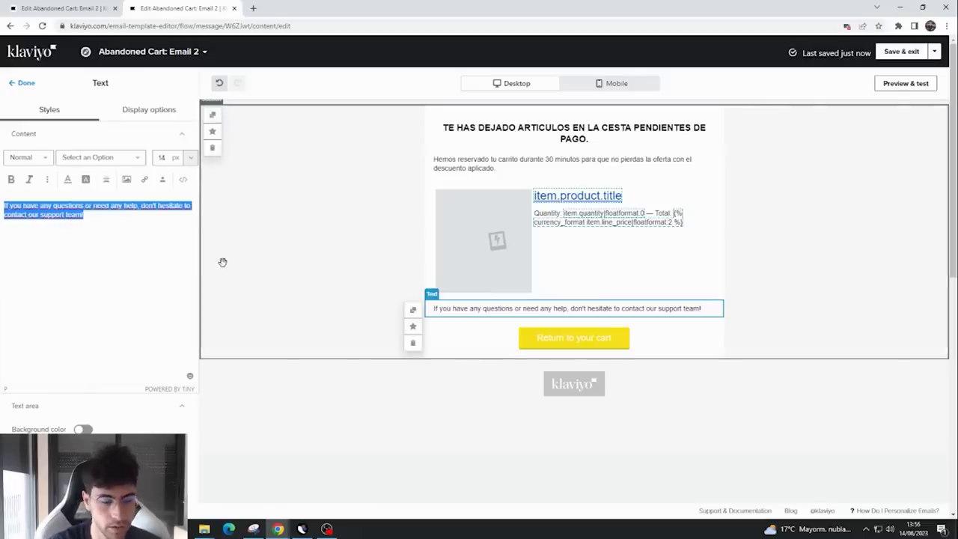
type("Aprovecha el descuento con envio grat")
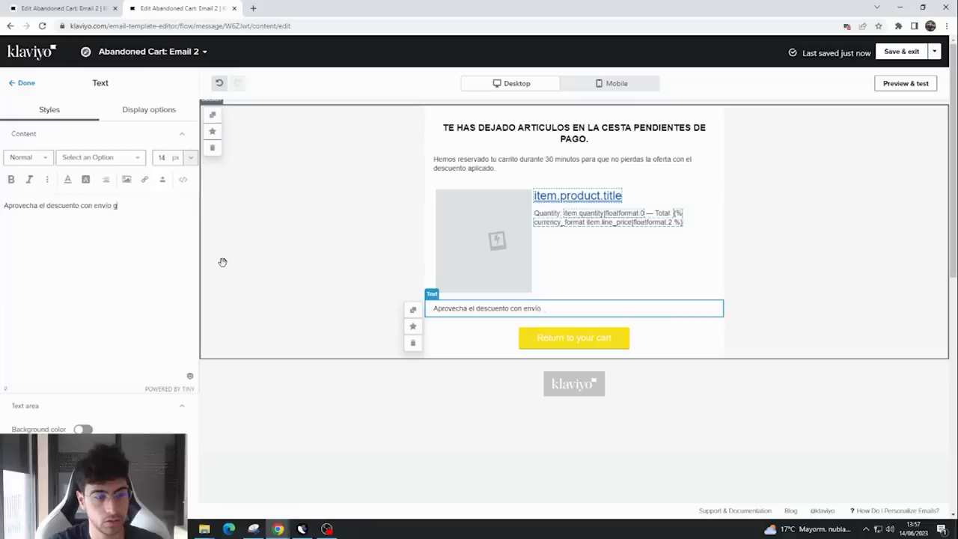
type("is durante las pro")
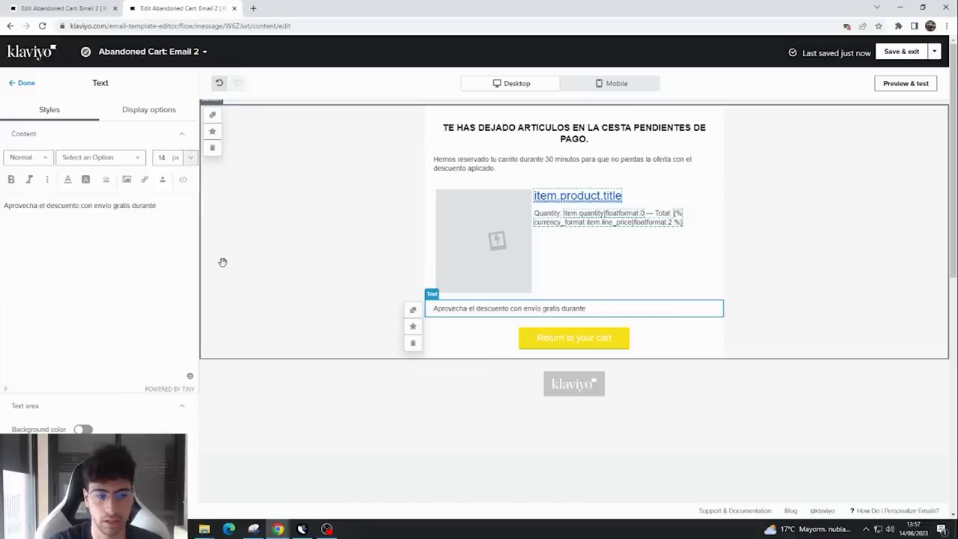
type("de hoy")
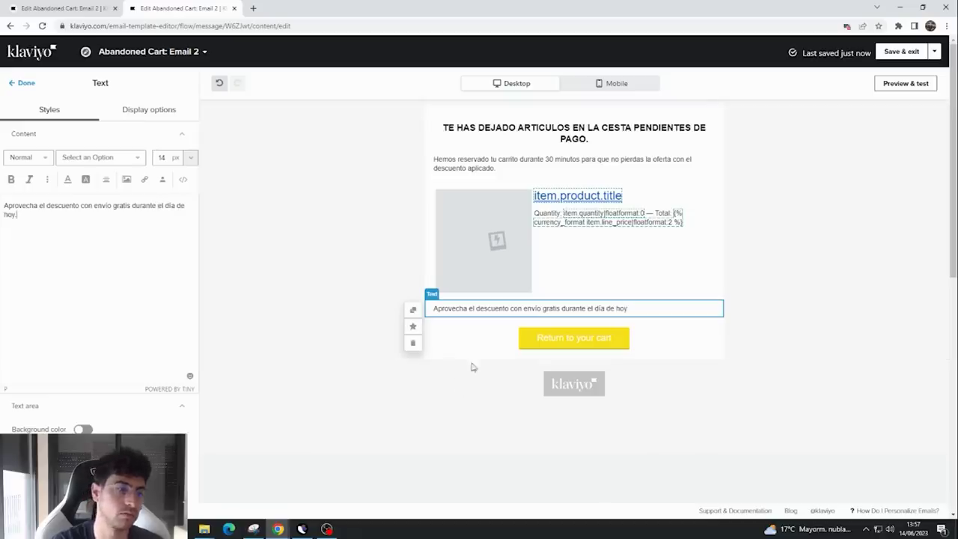
- Set the call-to-action button colour to #020202 and its drop shadow to #090909
left_click(577, 349)
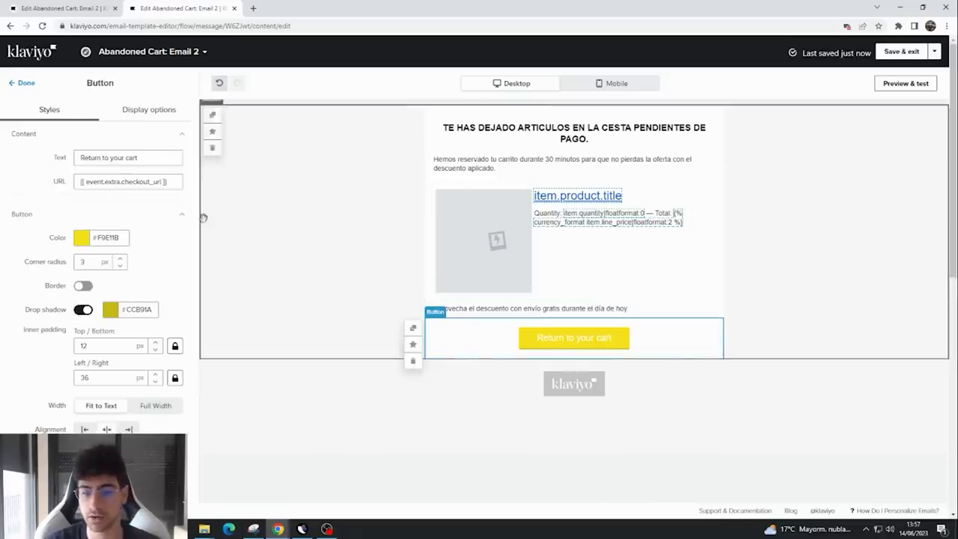
left_click_drag(164, 182, 79, 182)
left_click(96, 182)
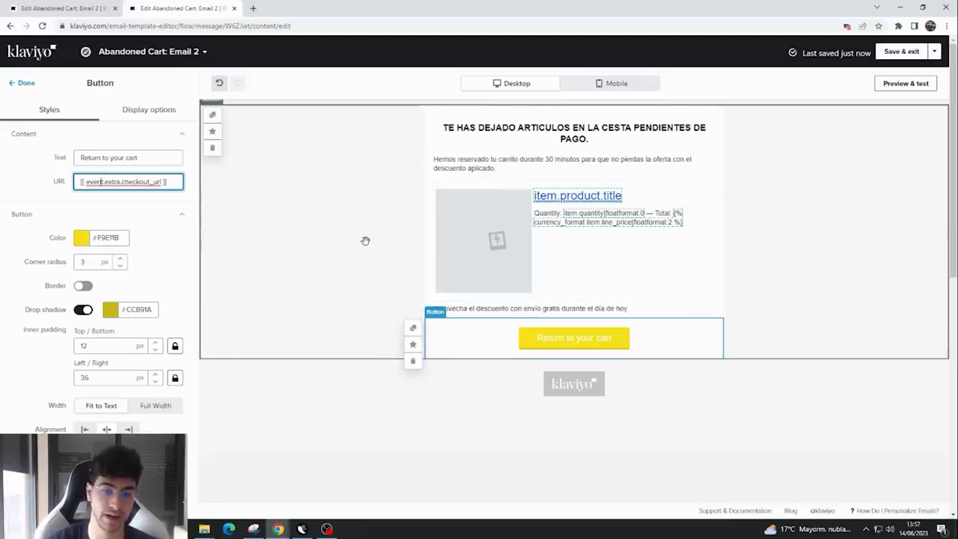
left_click(453, 247)
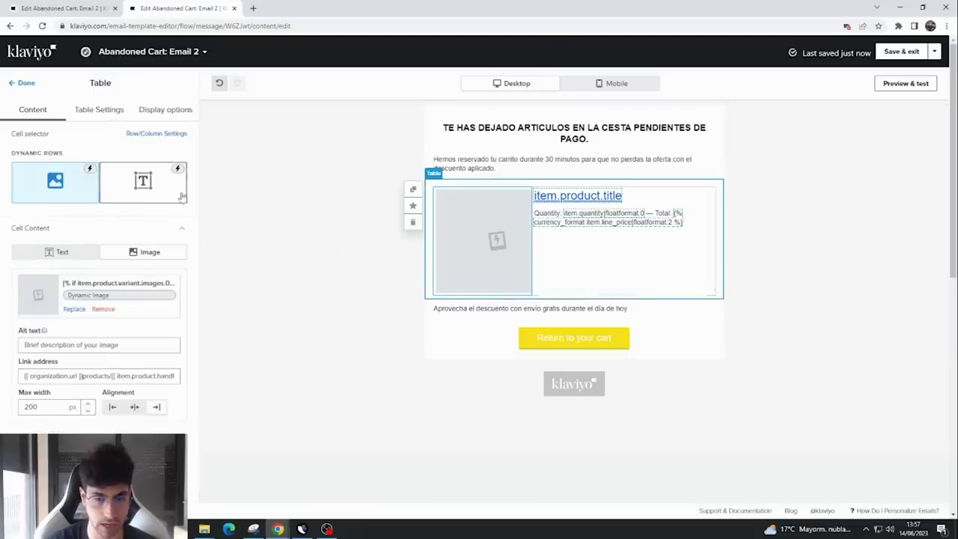
left_click(664, 341)
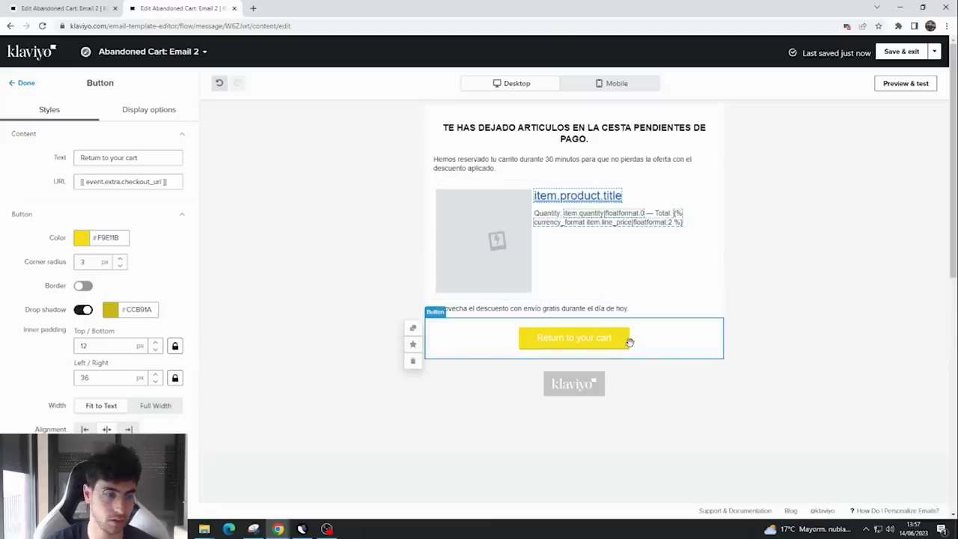
left_click(90, 238)
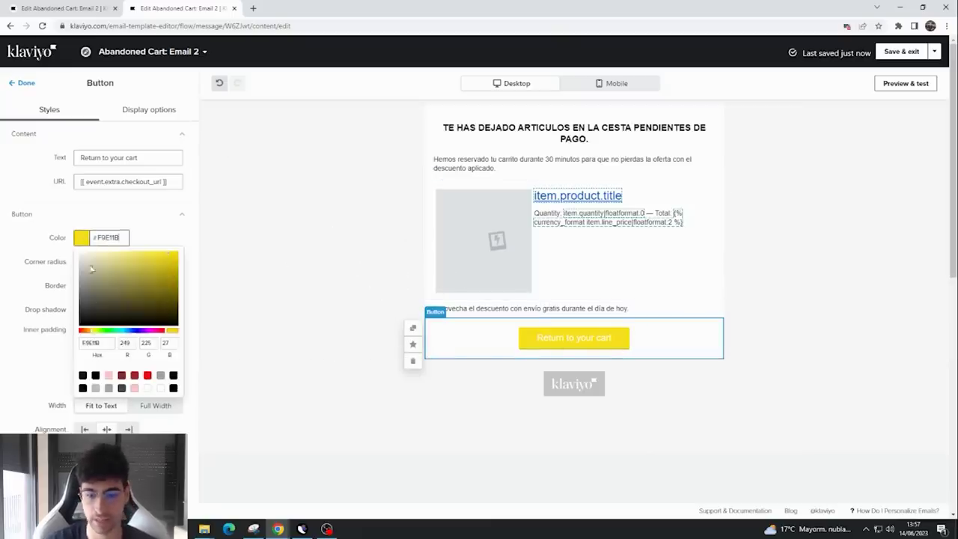
left_click_drag(91, 319, 104, 256)
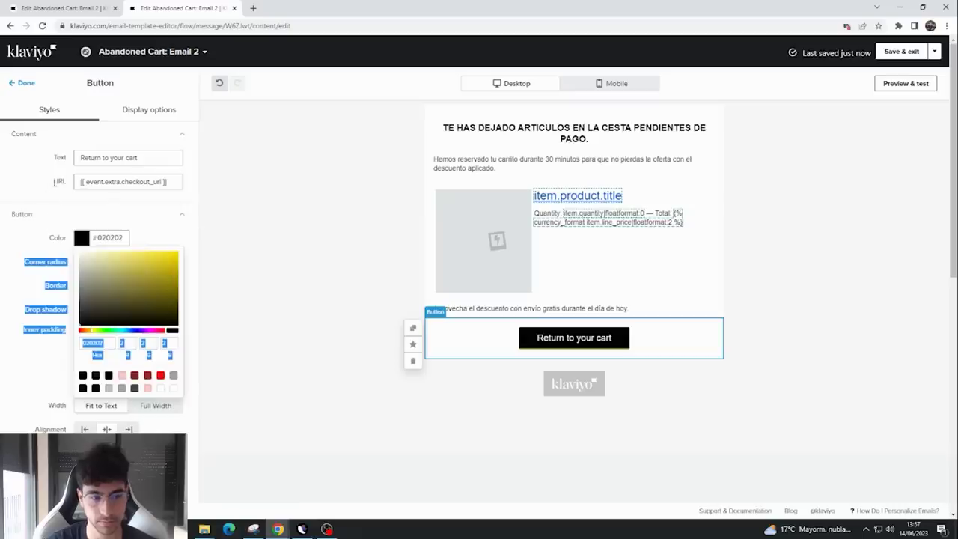
left_click(33, 244)
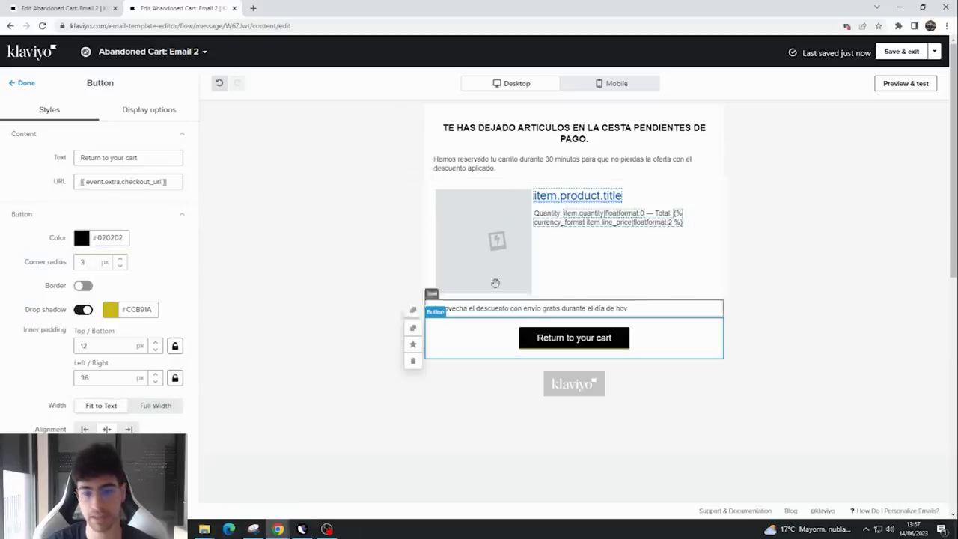
left_click(112, 315)
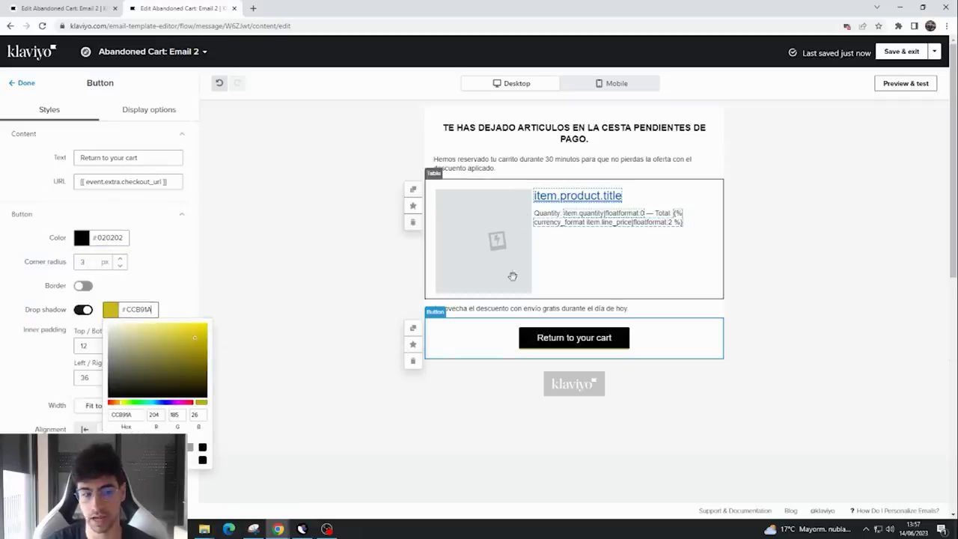
left_click(110, 395)
left_click(41, 380)
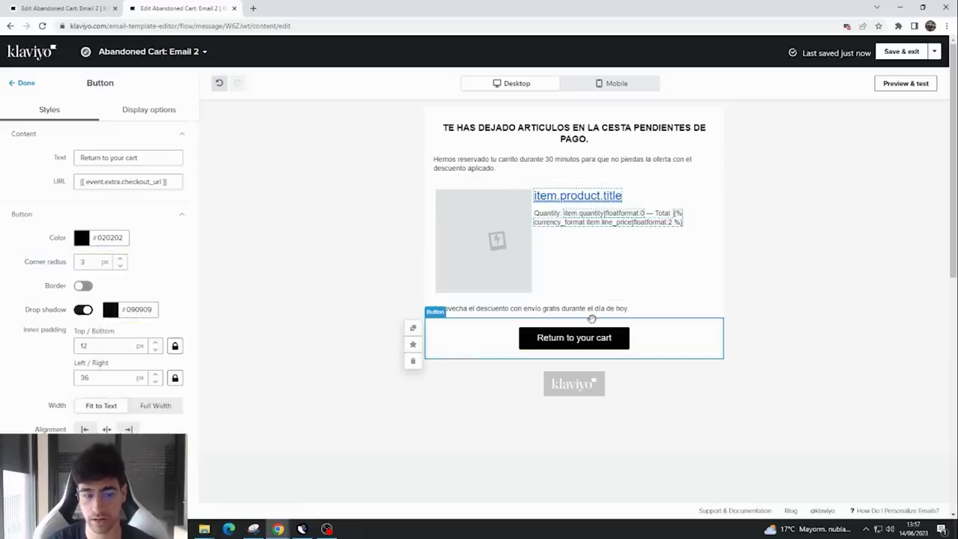
- Relabel the button COMPRAR AHORA
triple_click(127, 159)
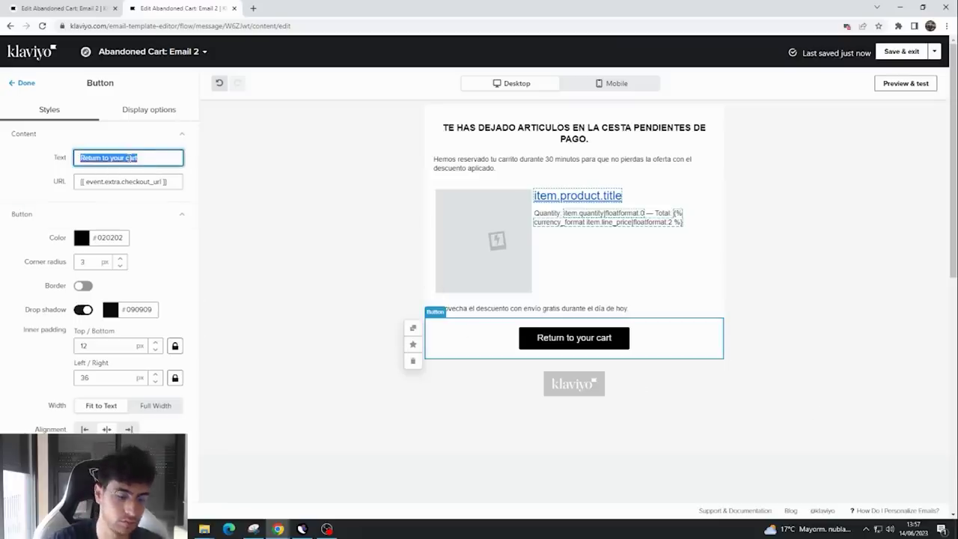
type("FINAUSAR DESCUENTO")
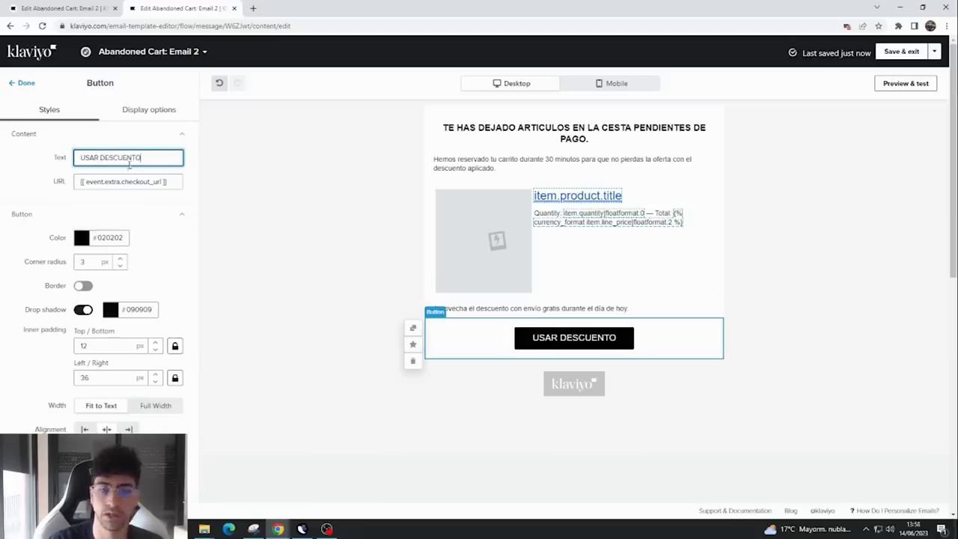
triple_click(129, 157)
type("COMPRAR AH")
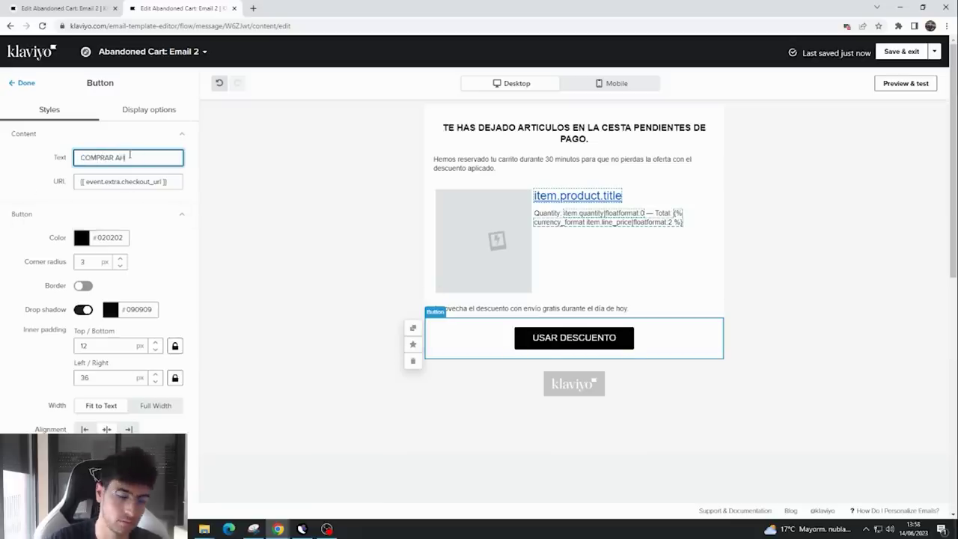
left_click(19, 182)
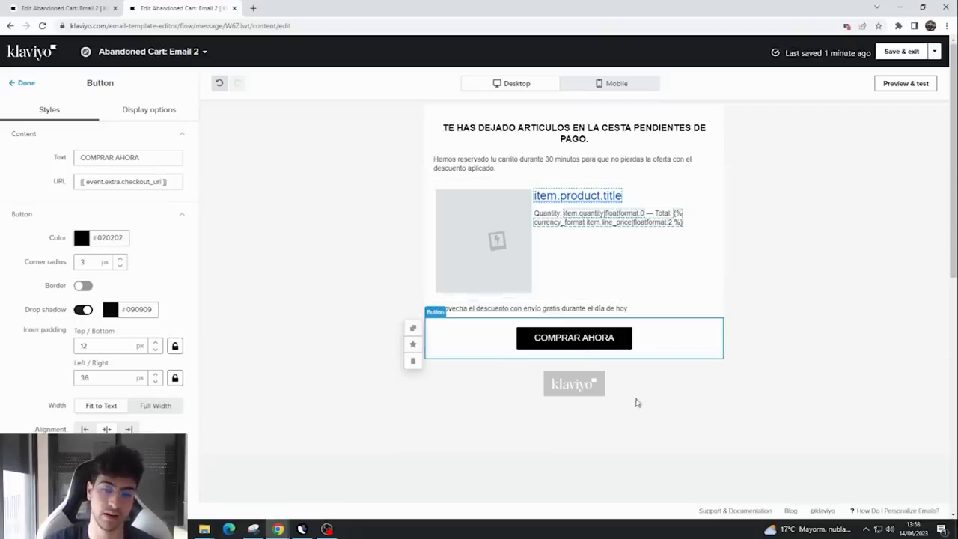
- Save the design and change Email 2's subject line to 'Hola, te has dejado algo pendiente...'
left_click(867, 304)
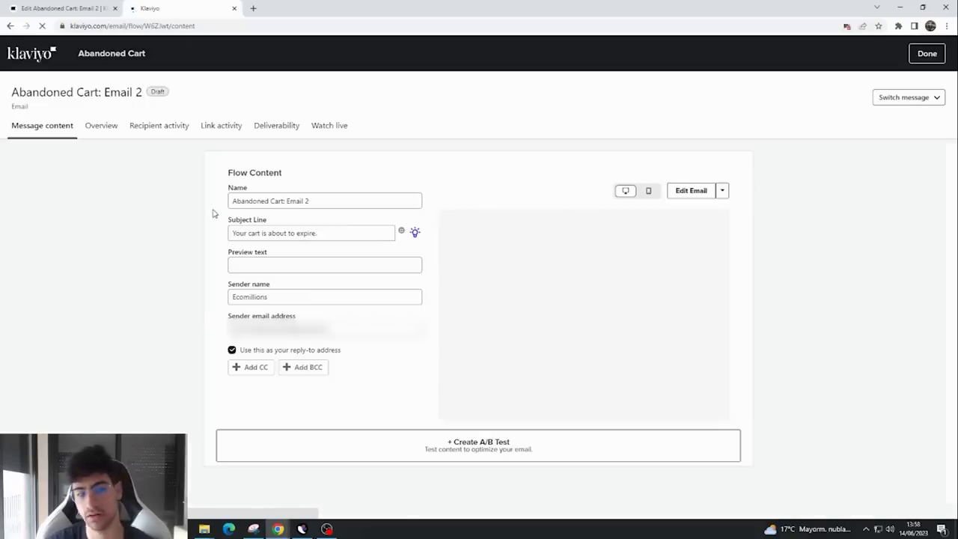
triple_click(332, 233)
left_click(332, 234)
triple_click(332, 233)
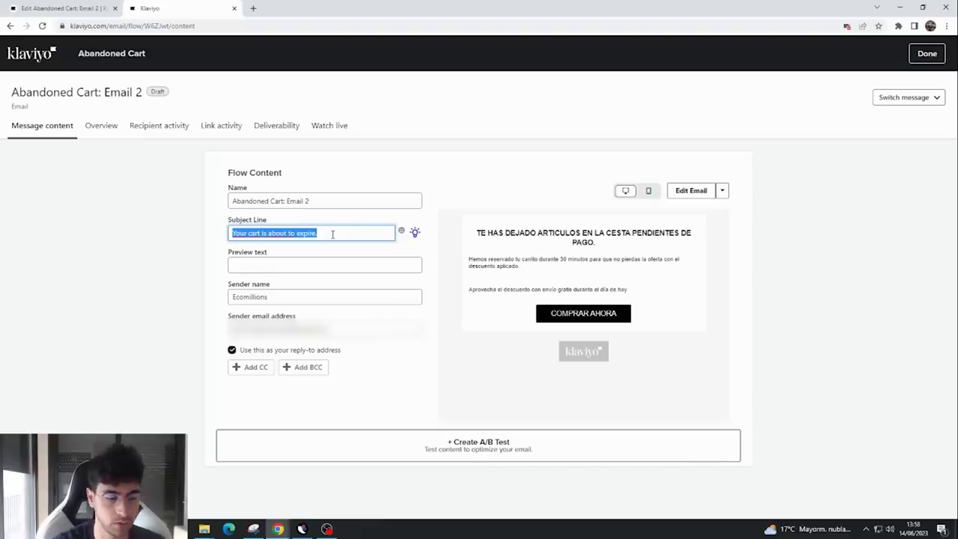
type("H")
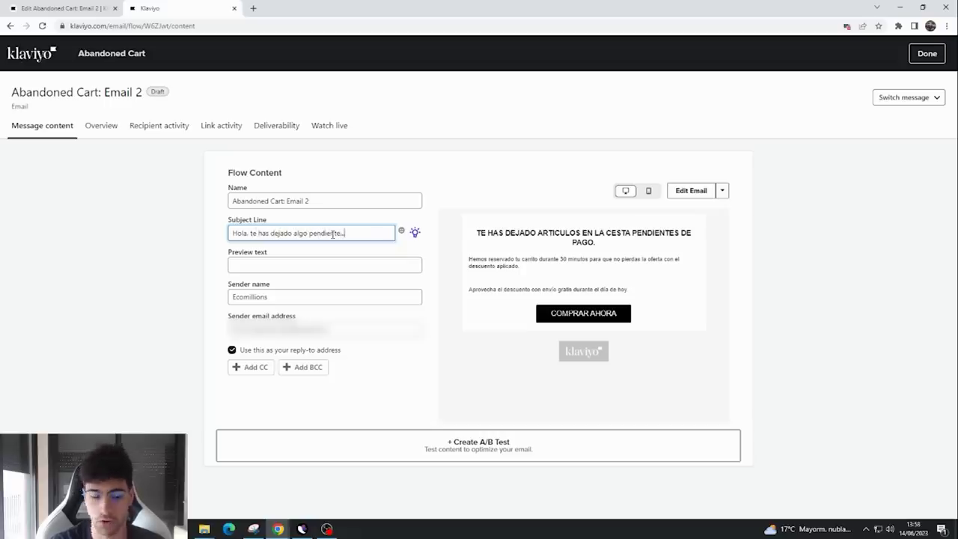
left_click(223, 254)
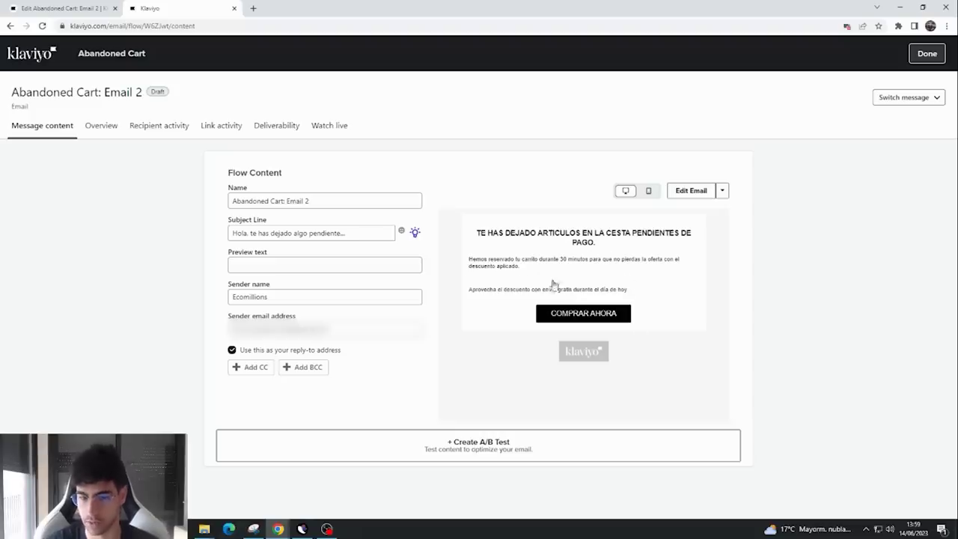
- Save Email 2 and switch its status from Draft to Live
left_click(927, 54)
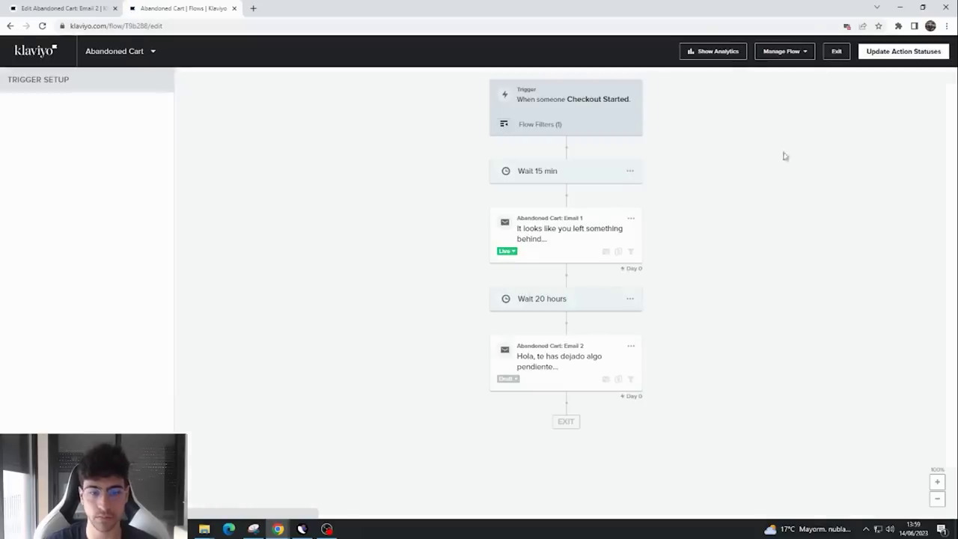
left_click(509, 383)
left_click(512, 411)
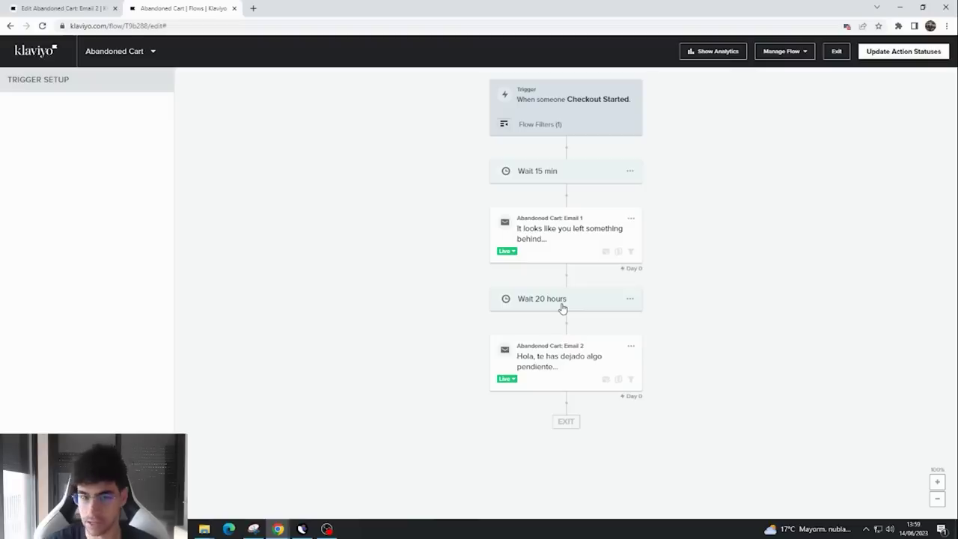
- Change the wait before Email 2 from 20 hours to 3 hours
left_click(563, 308)
double_click(9, 125)
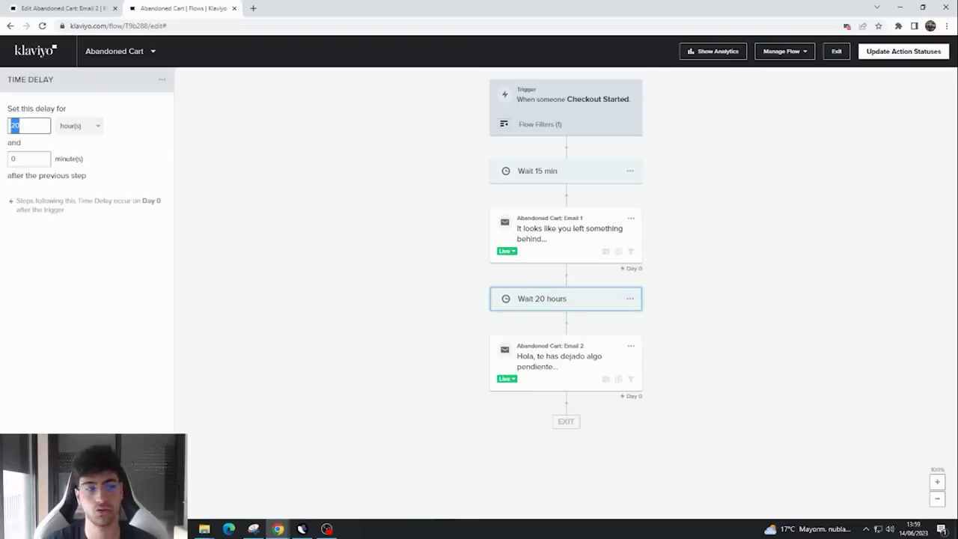
type("3")
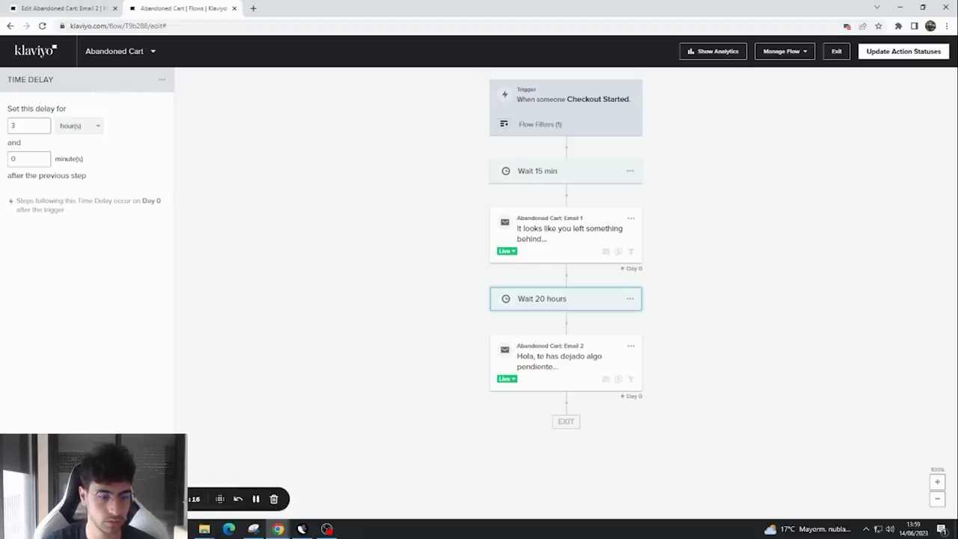
- Apply the 3-hour delay, then add a 1-day time delay and an email after Email 2
left_click(192, 339)
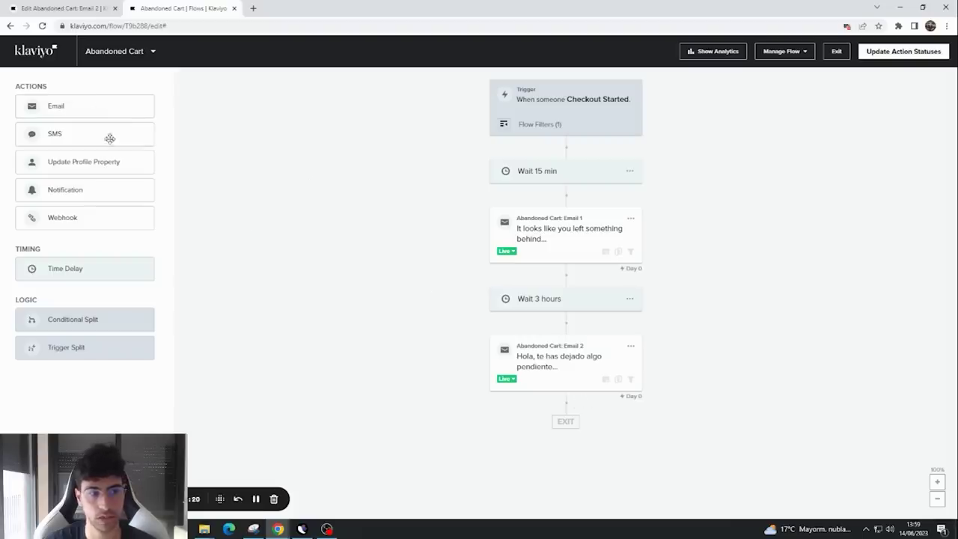
left_click_drag(85, 270, 577, 406)
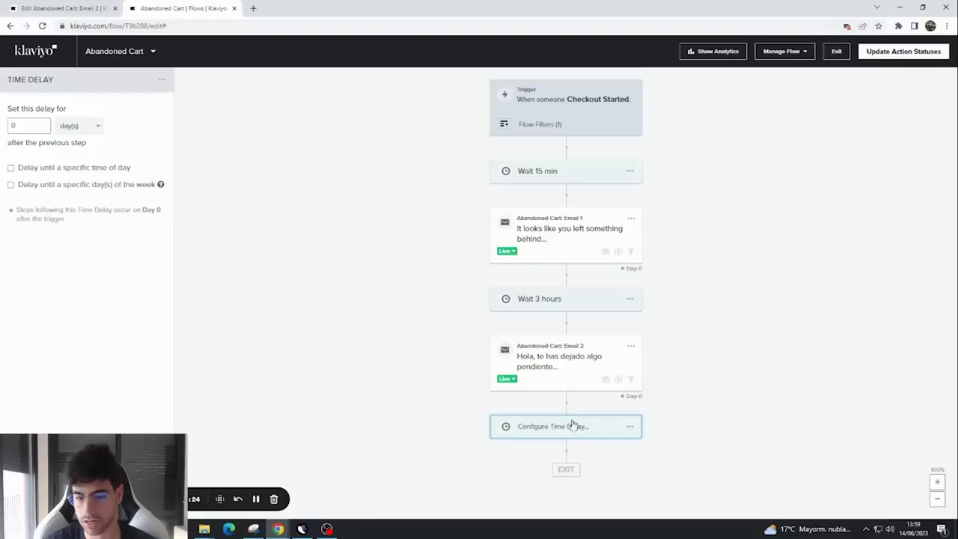
double_click(44, 125)
type("1")
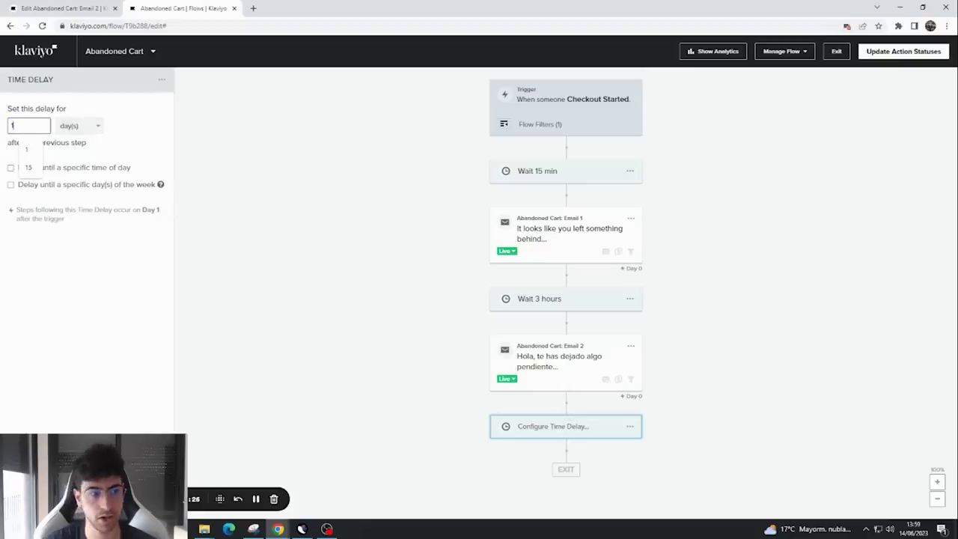
left_click(195, 246)
left_click_drag(101, 113, 583, 453)
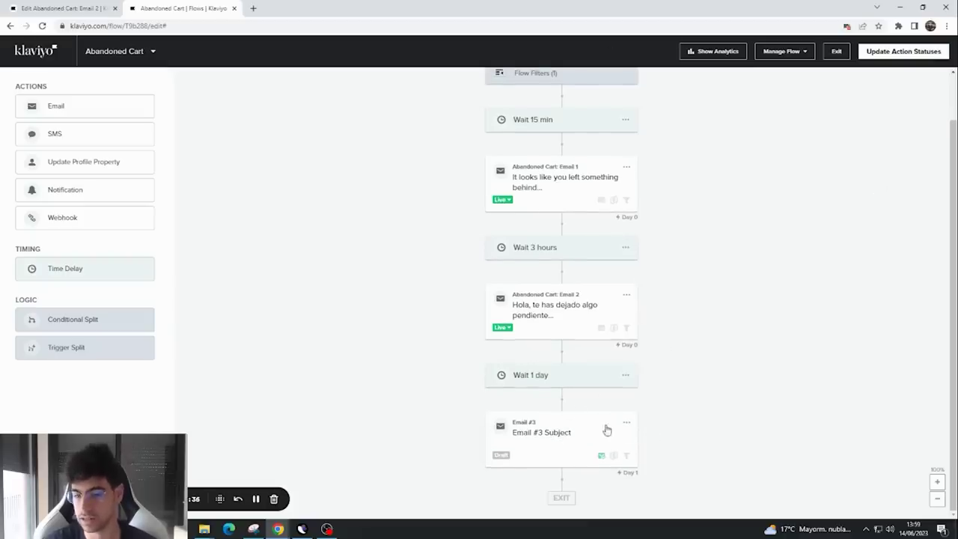
- Delete the new Email #3 and the 1-day wait so the flow ends after Email 2
left_click(631, 428)
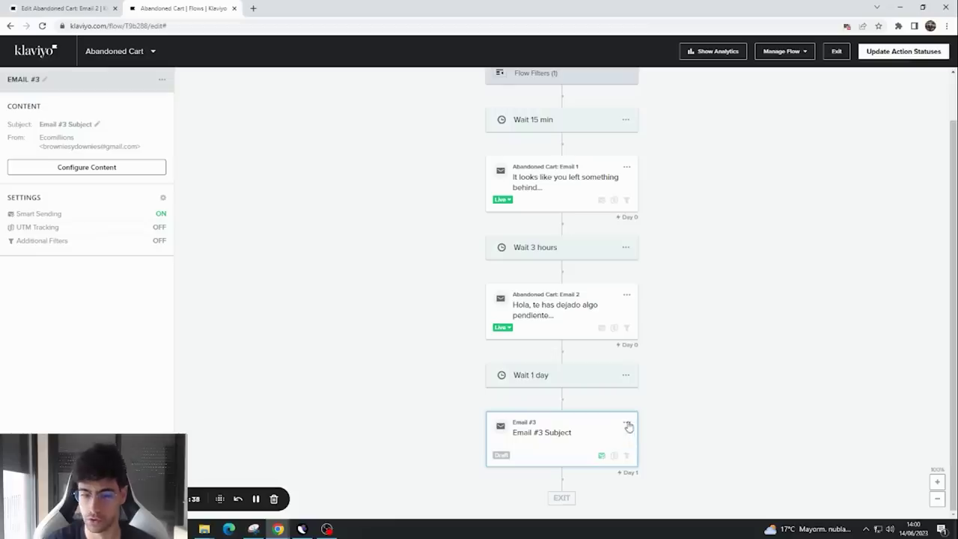
left_click(627, 424)
left_click(643, 458)
left_click(594, 188)
left_click_drag(57, 133, 87, 144)
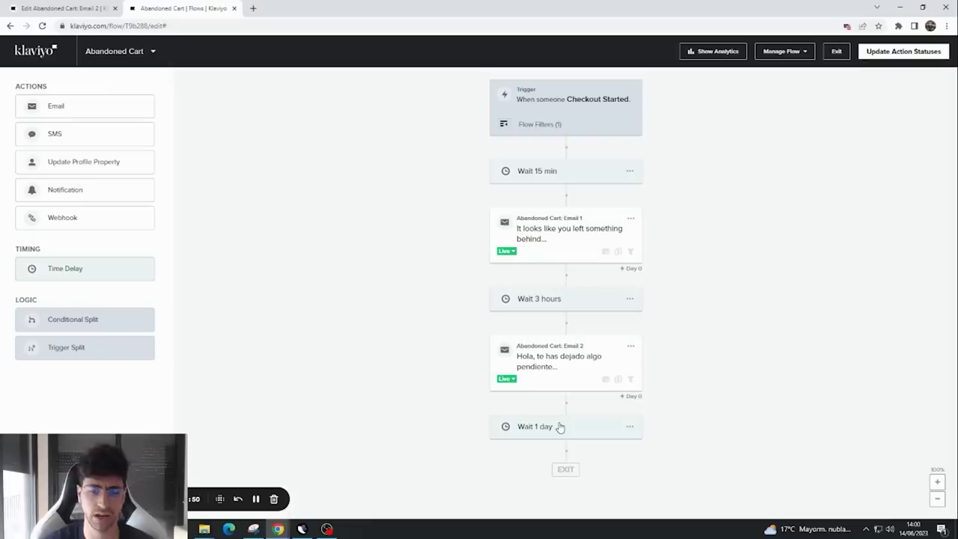
left_click(630, 427)
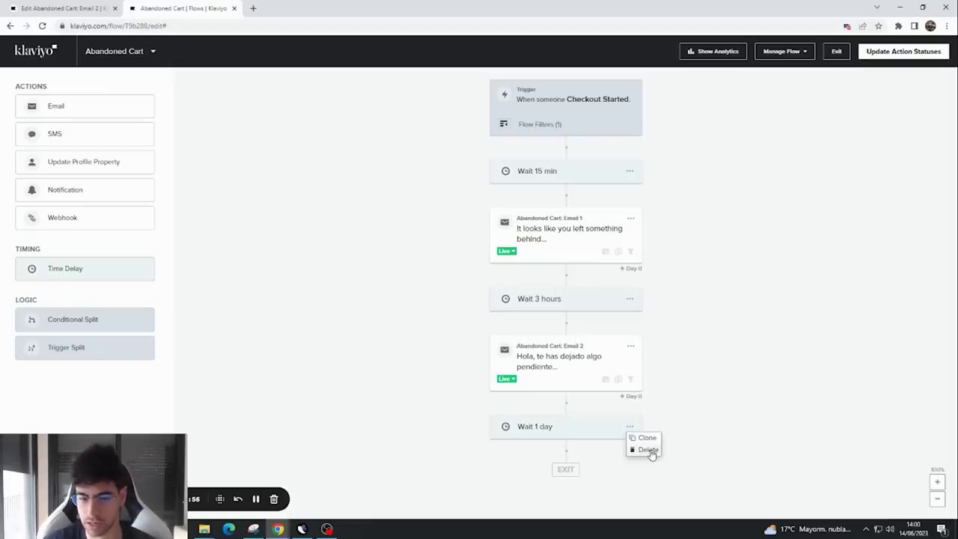
left_click(648, 450)
left_click(567, 215)
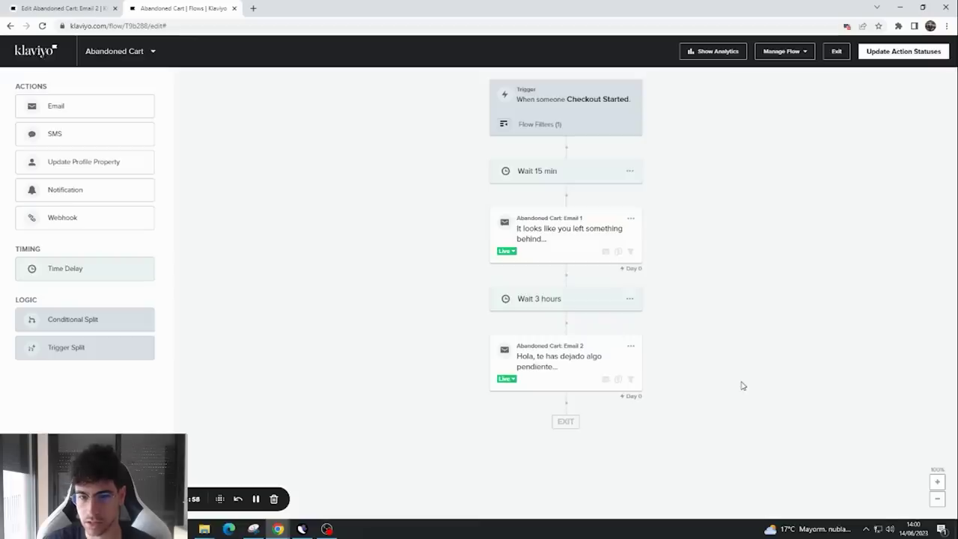
- Set every action in the flow to Live with Update Action Statuses
left_click(897, 52)
left_click(441, 207)
left_click(460, 263)
left_click(584, 242)
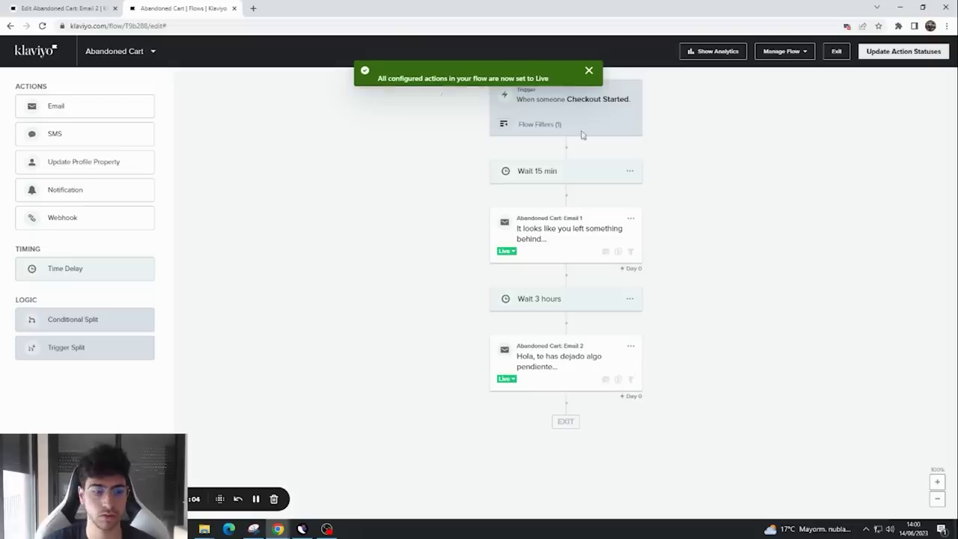
- Leave the Abandoned Cart flow and look through the flows list
left_click(838, 52)
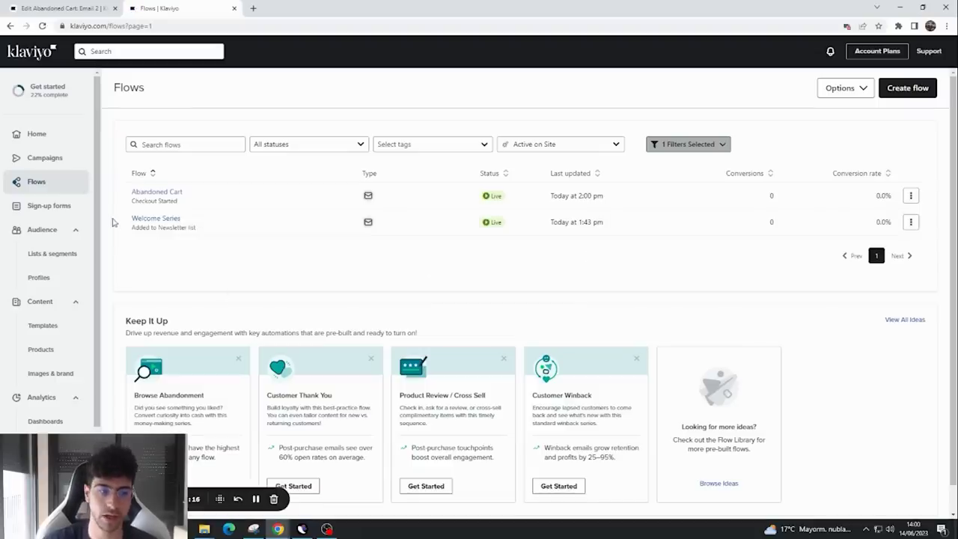
left_click_drag(106, 220, 172, 229)
left_click(172, 246)
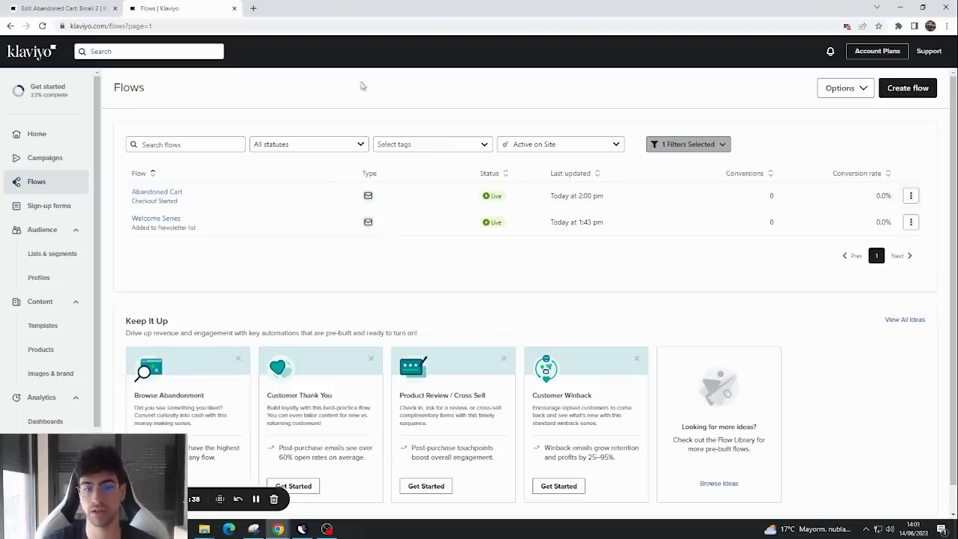
scroll(326, 209, "down", 1)
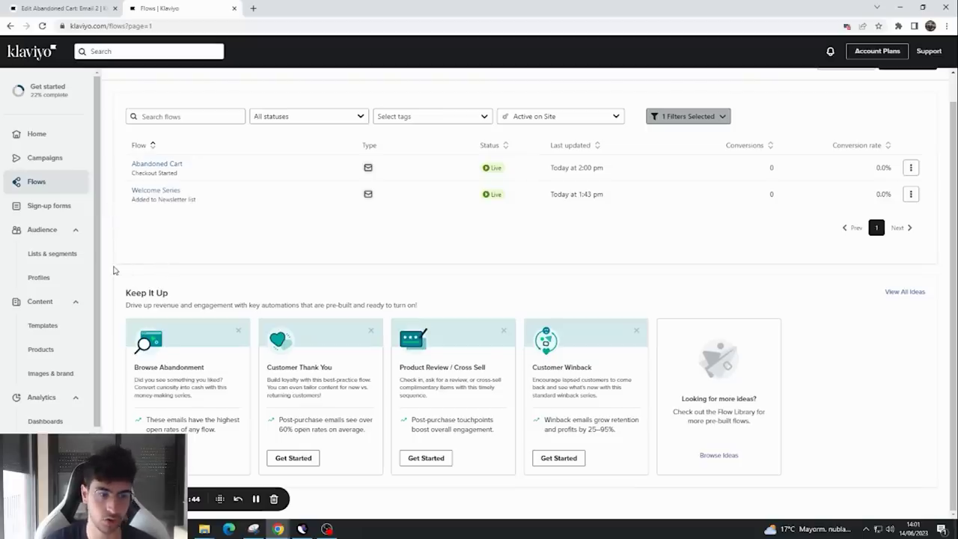
scroll(235, 259, "up", 1)
scroll(154, 269, "down", 1)
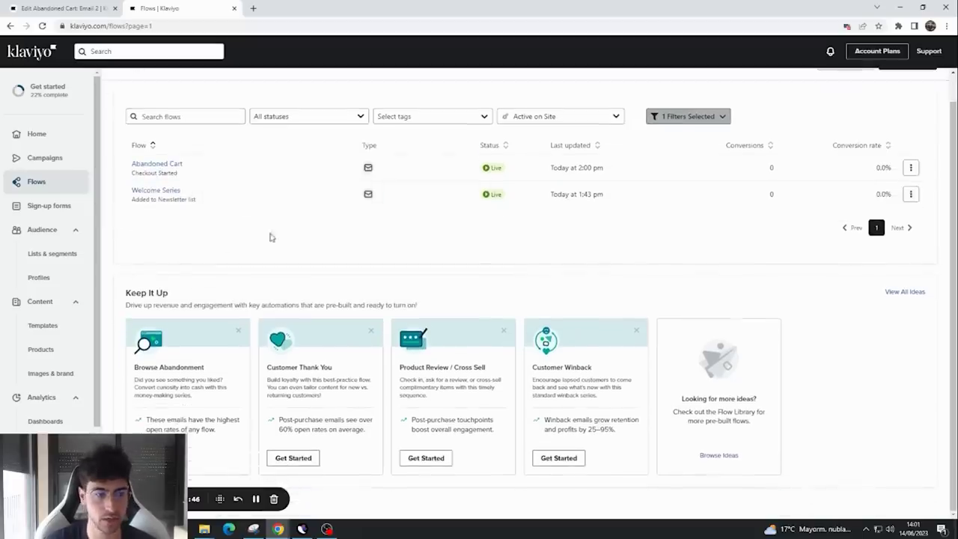
scroll(551, 349, "up", 1)
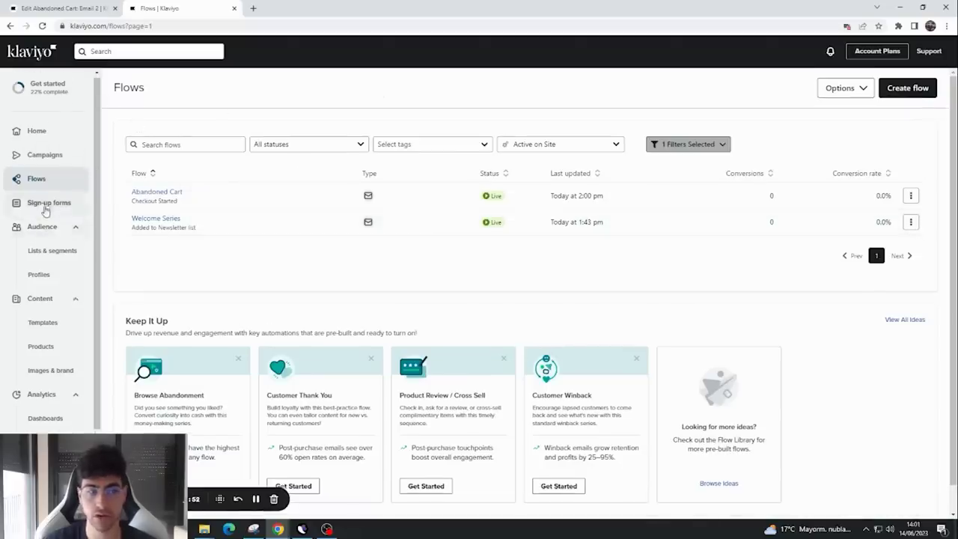
scroll(43, 209, "down", 1)
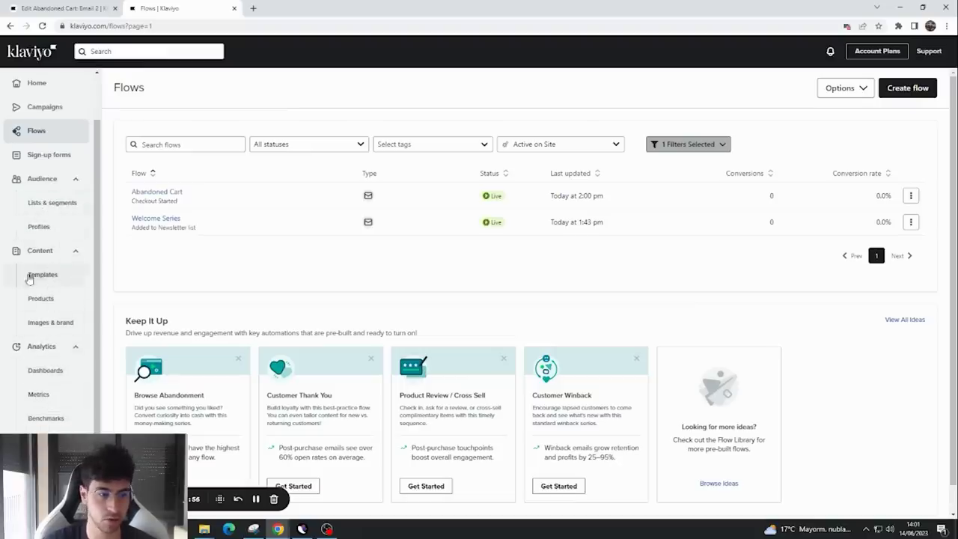
- Visit Dashboards, Metrics and Flows, then start a new campaign from Campaigns
left_click(46, 370)
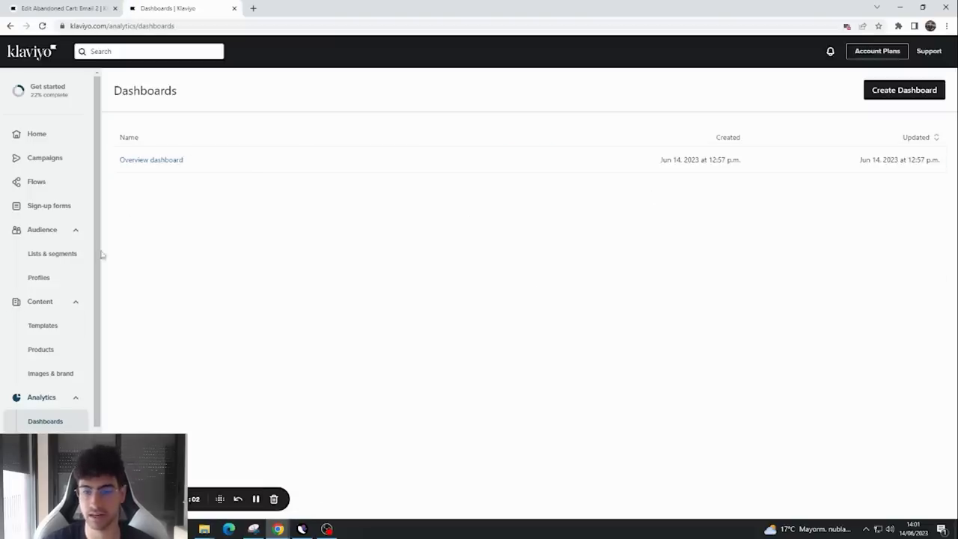
scroll(36, 418, "down", 1)
left_click(66, 396)
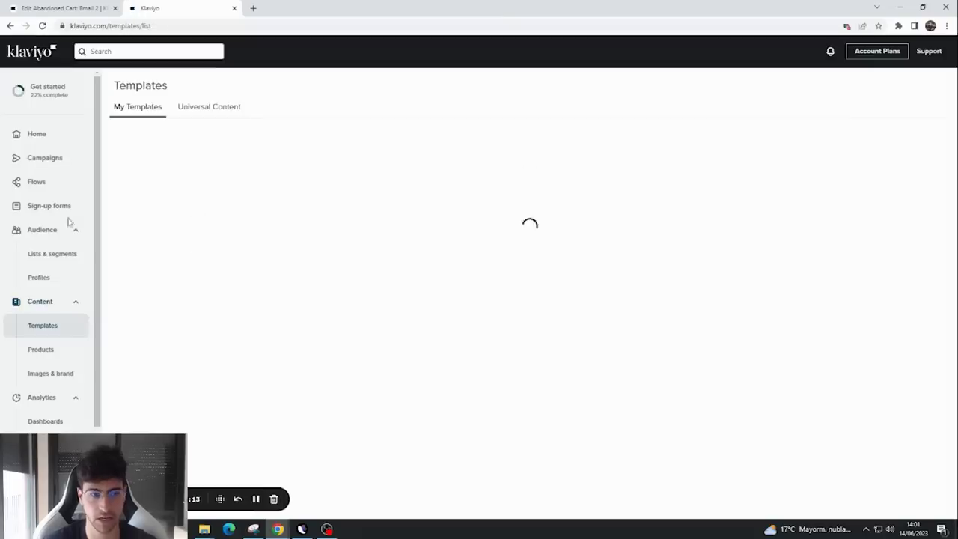
left_click(36, 181)
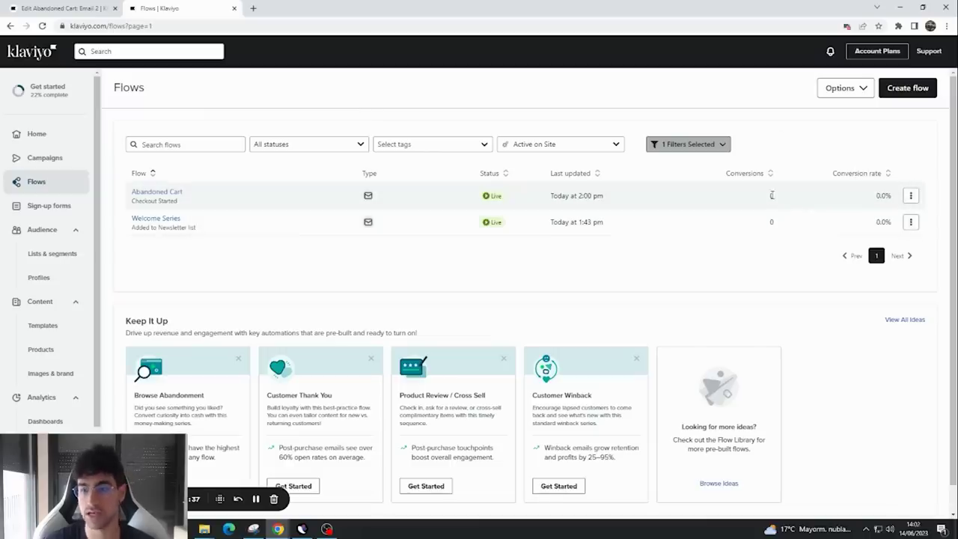
left_click(911, 195)
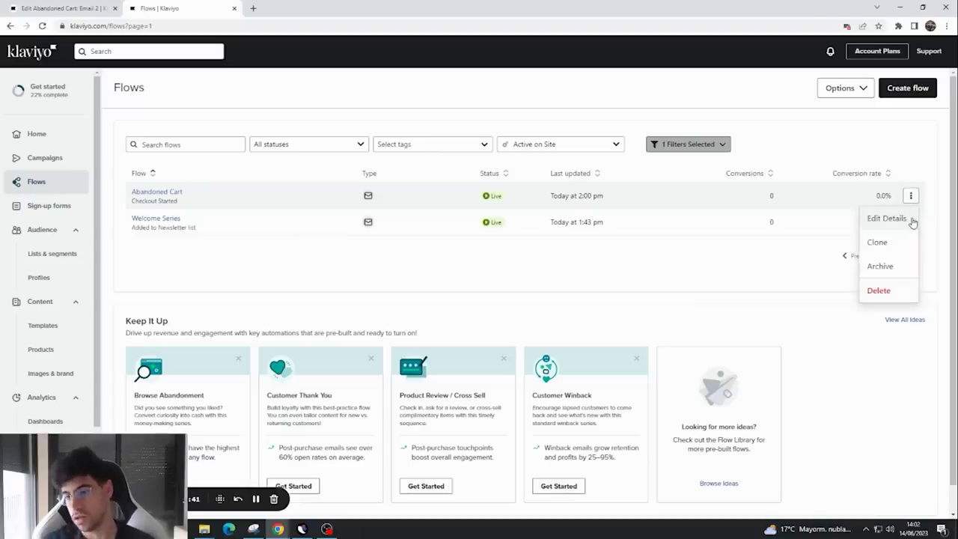
left_click(689, 267)
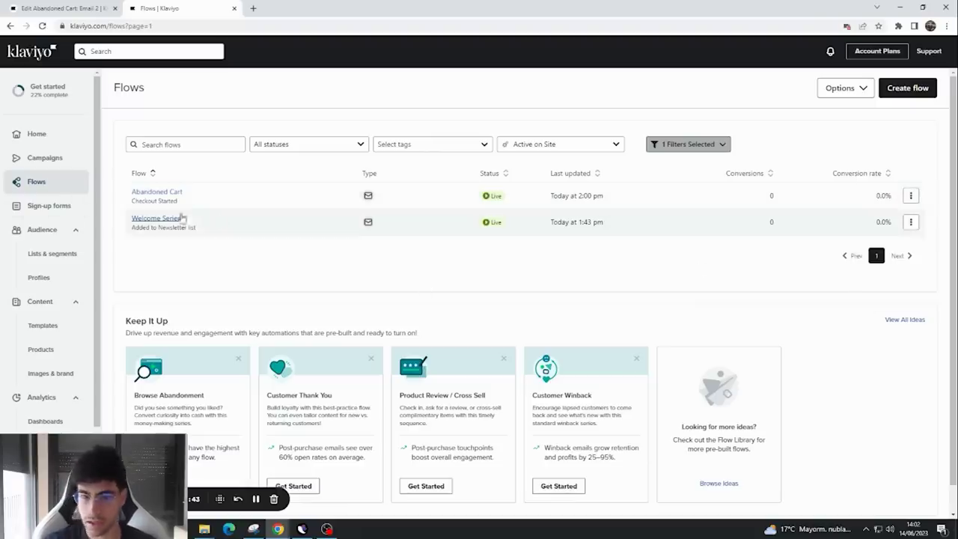
left_click(42, 158)
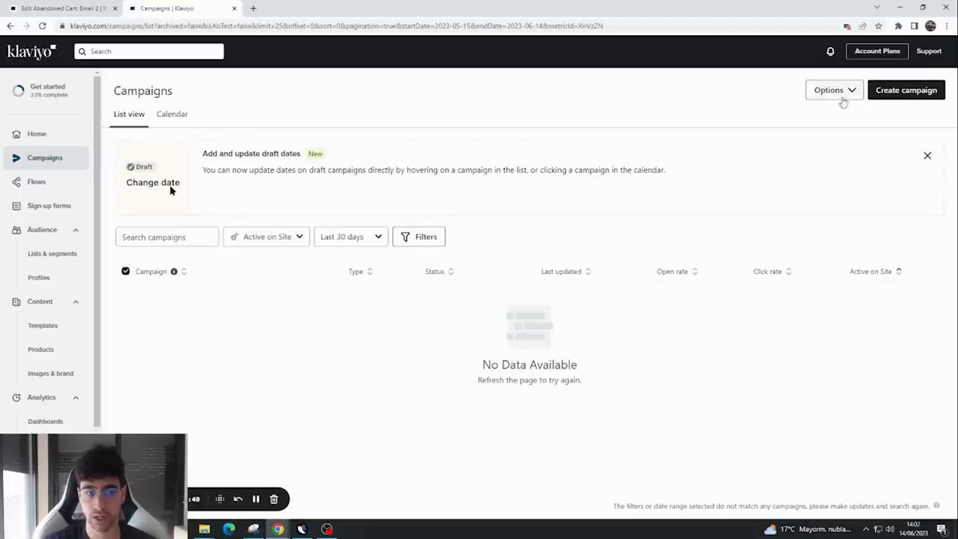
left_click(877, 90)
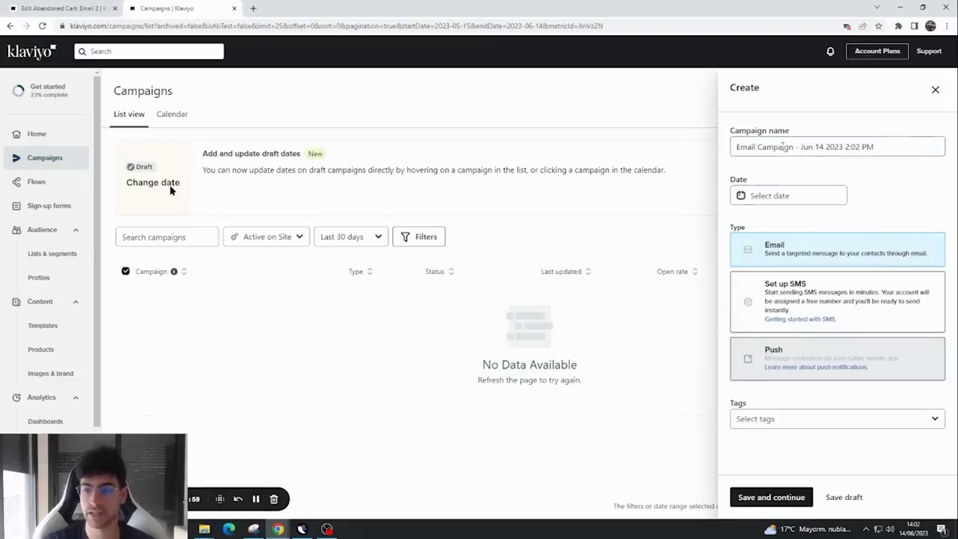
- Date the campaign Jun 17, 2023, name it 'Campaña navida junio', and save it
left_click(783, 196)
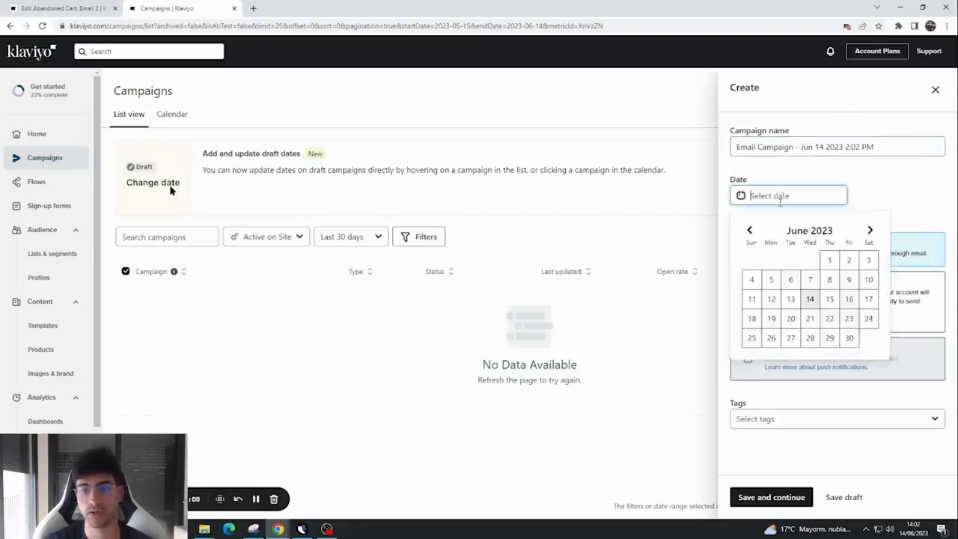
left_click(869, 301)
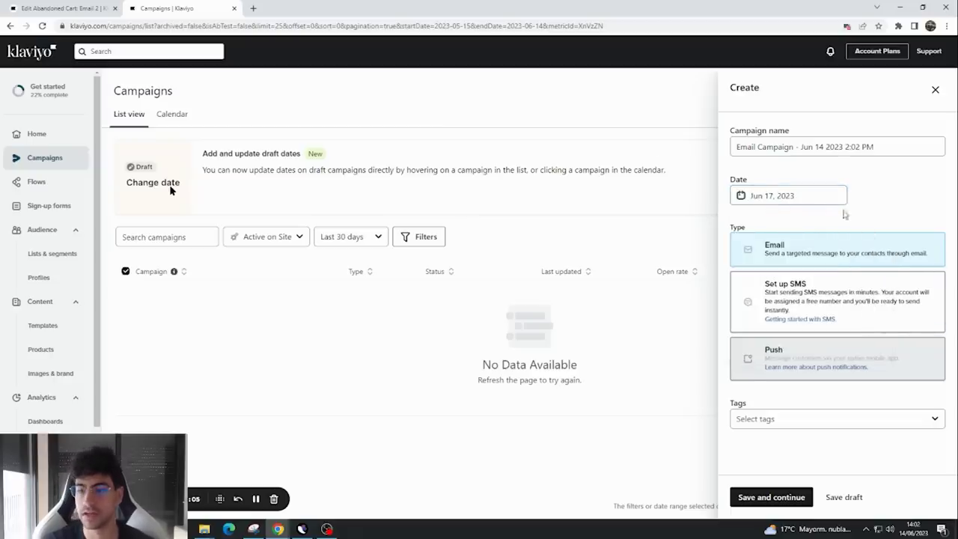
triple_click(772, 147)
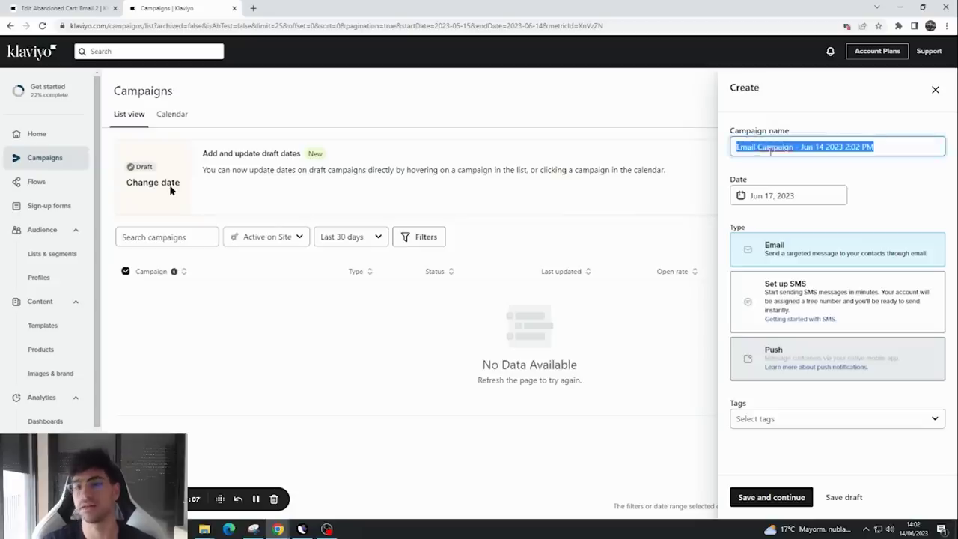
type("Campaña navida junio")
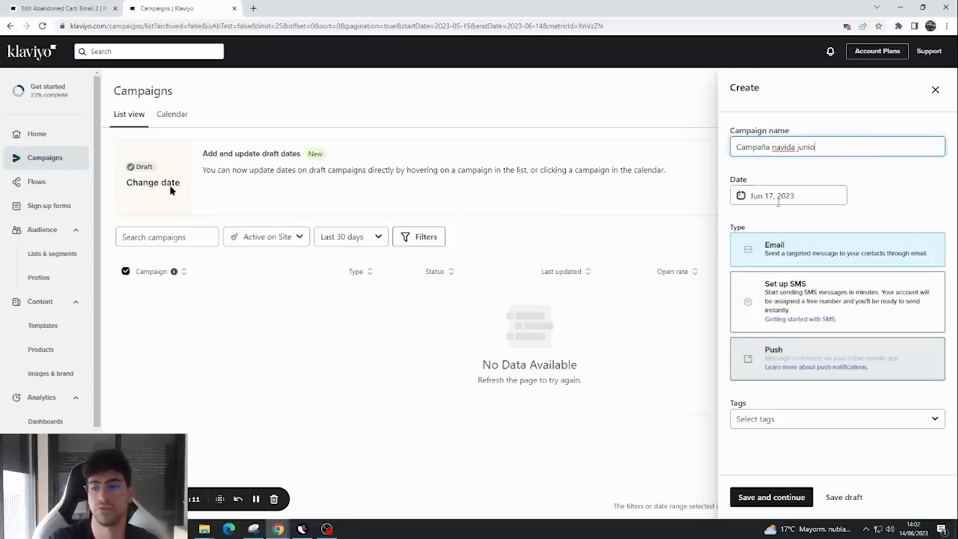
left_click(900, 220)
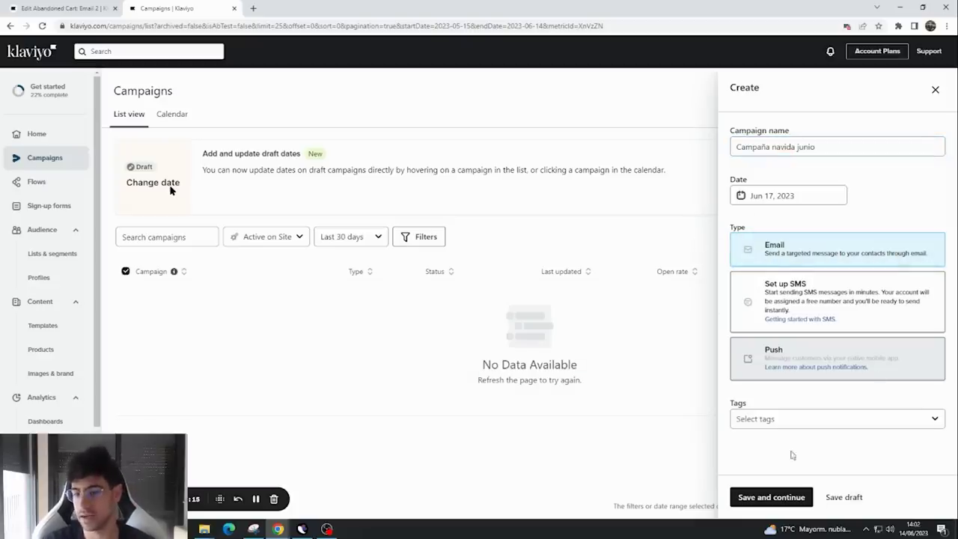
left_click(787, 419)
left_click(842, 452)
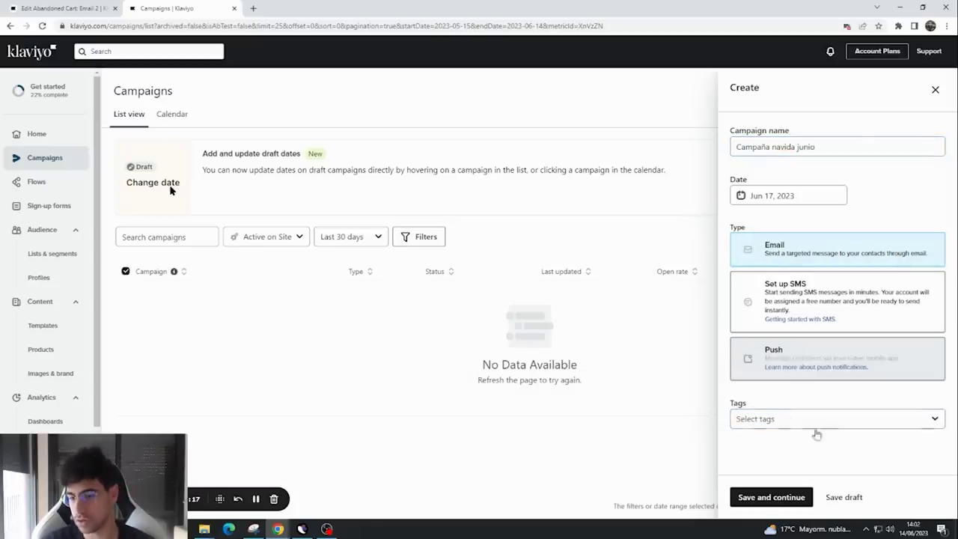
left_click(772, 498)
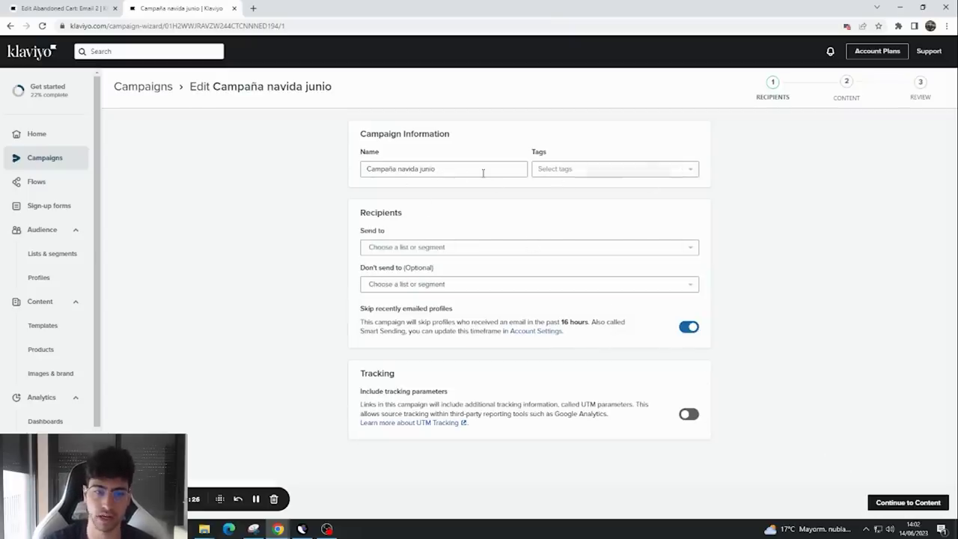
- Send the campaign to the Newsletter list and leave the exclusion list empty
left_click(404, 248)
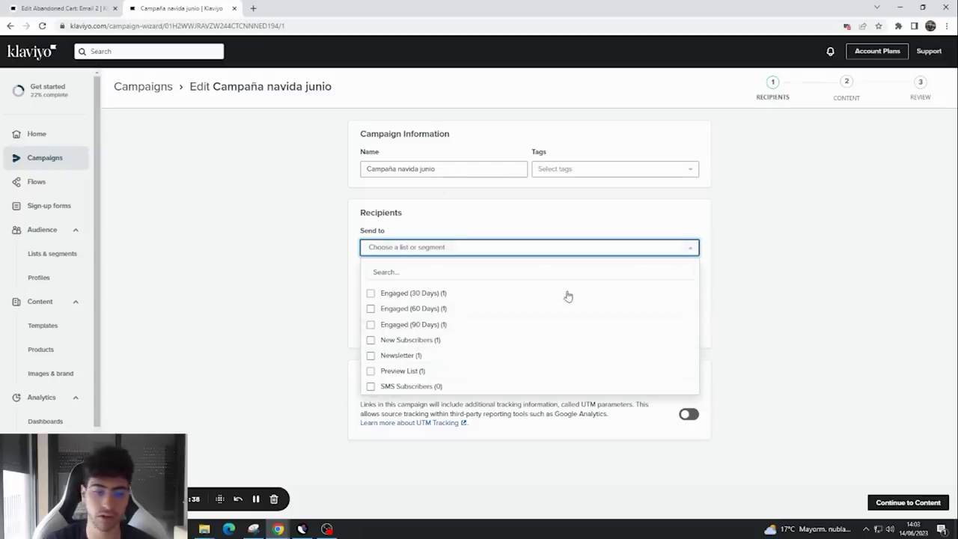
left_click(395, 358)
left_click(307, 303)
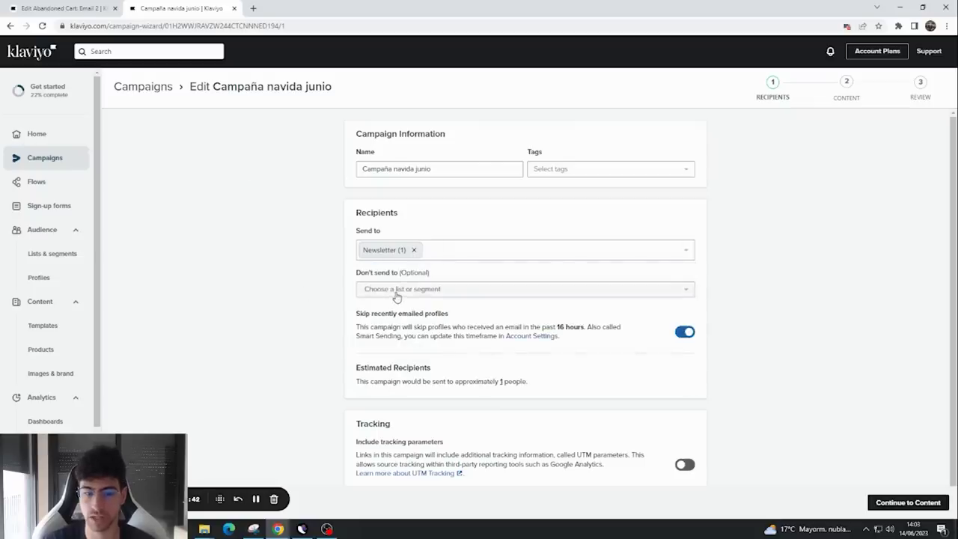
scroll(797, 377, "down", 1)
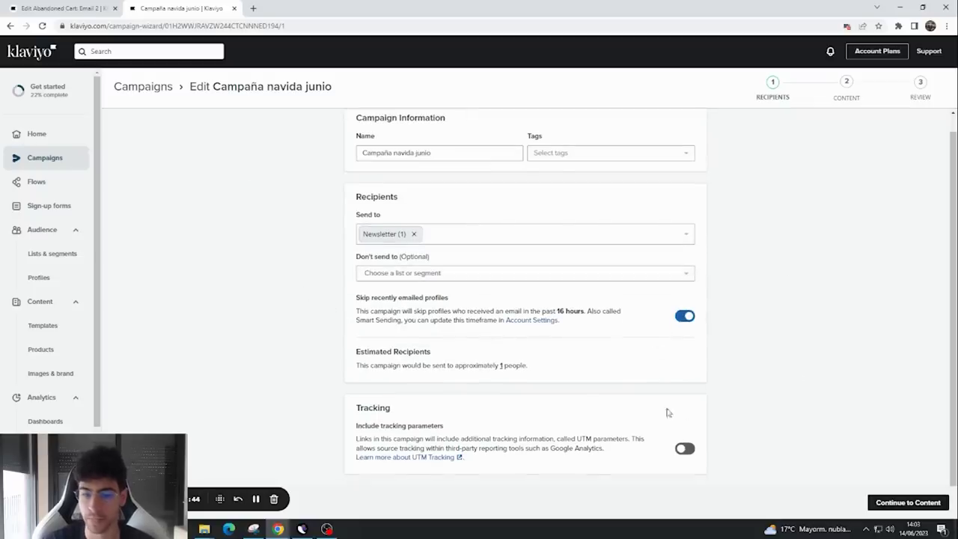
left_click(428, 273)
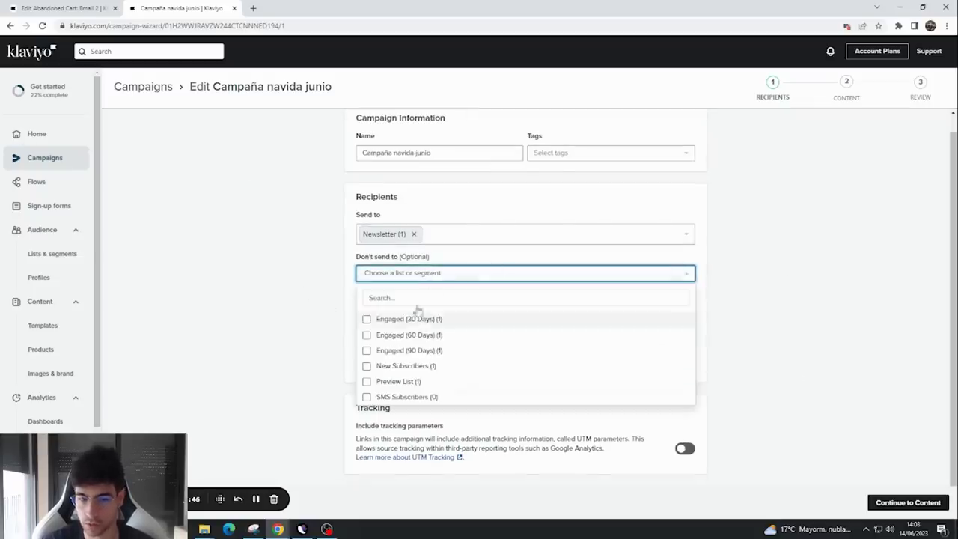
left_click(866, 315)
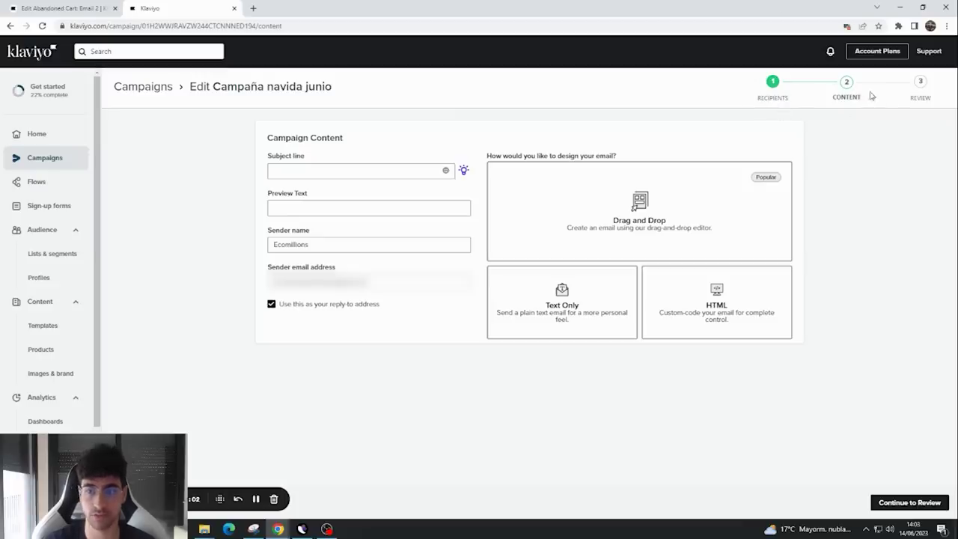
- Design the email from the Spring Sale drag-and-drop template, save it, and continue to review
left_click(325, 174)
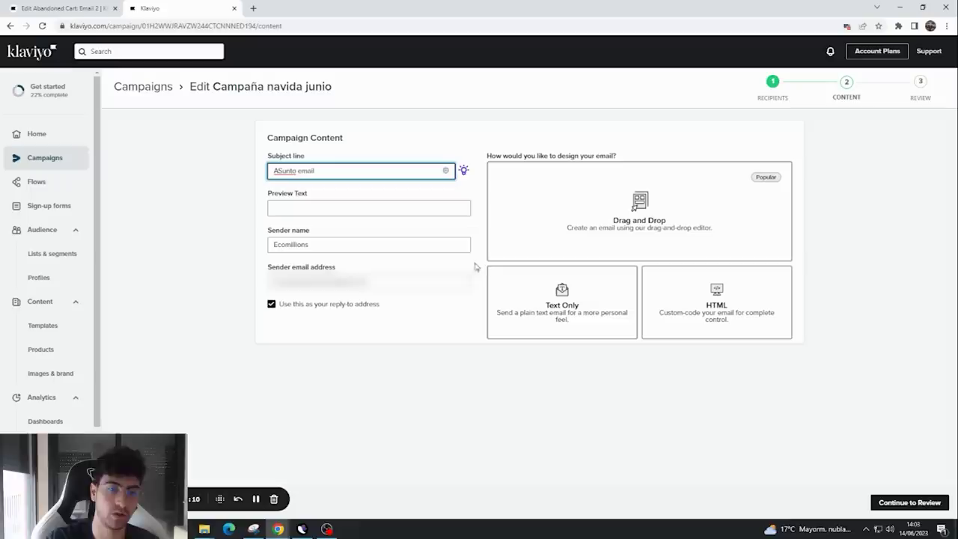
left_click(678, 207)
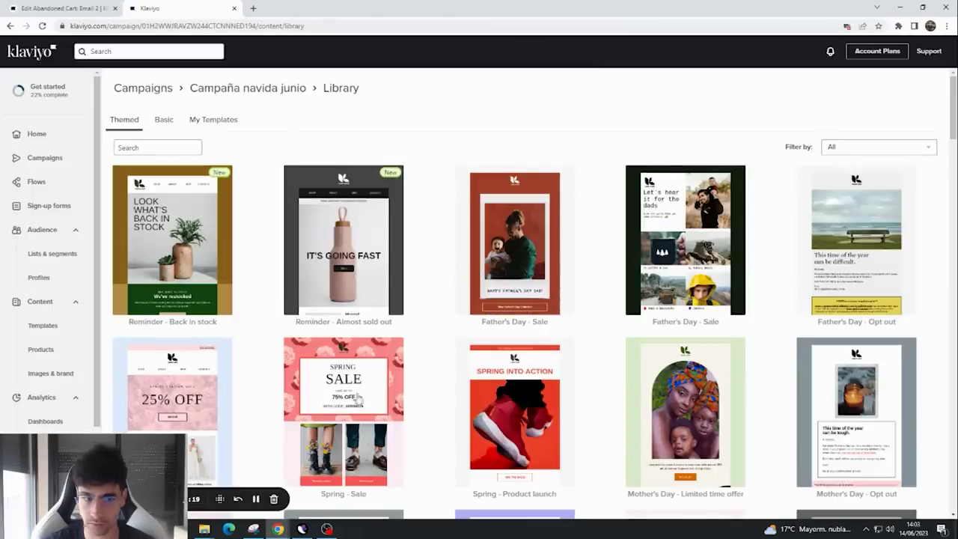
left_click(402, 350)
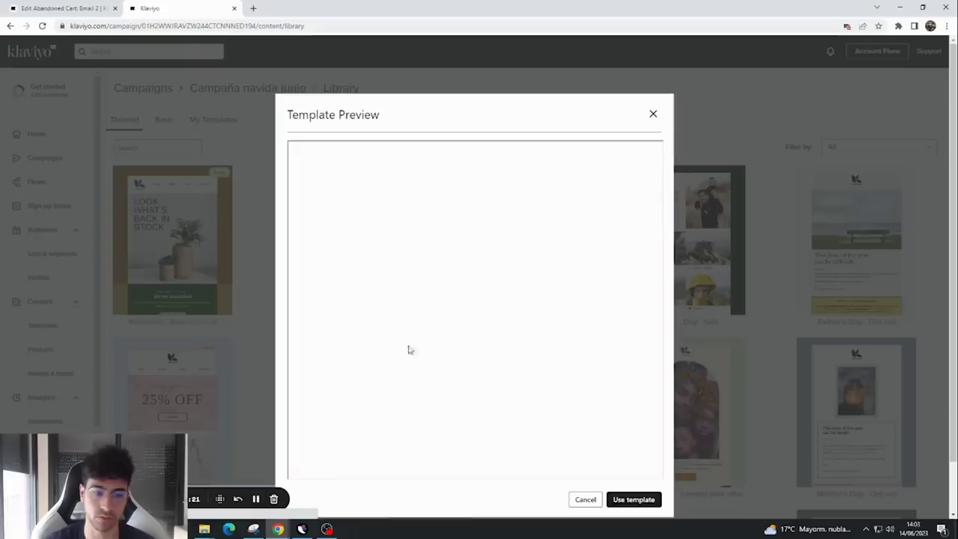
left_click(636, 500)
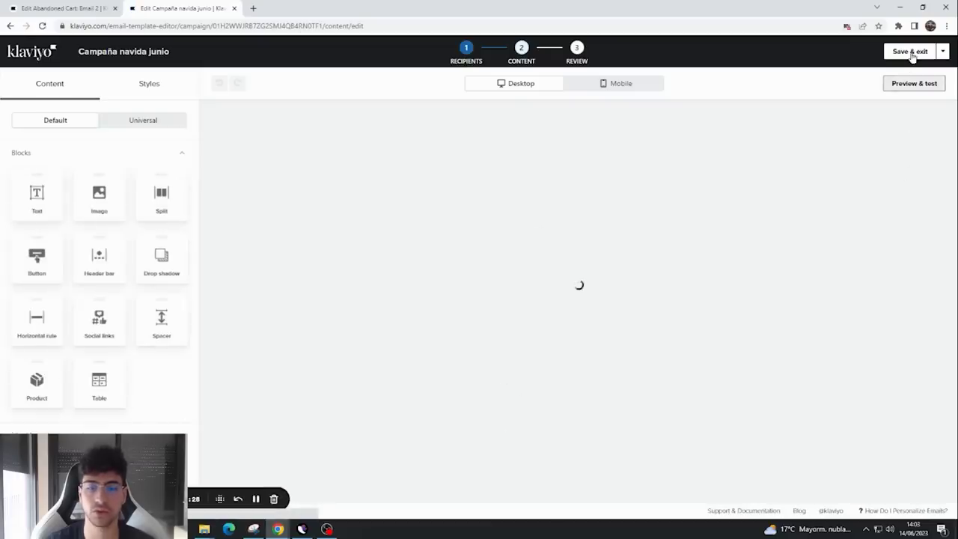
left_click(912, 52)
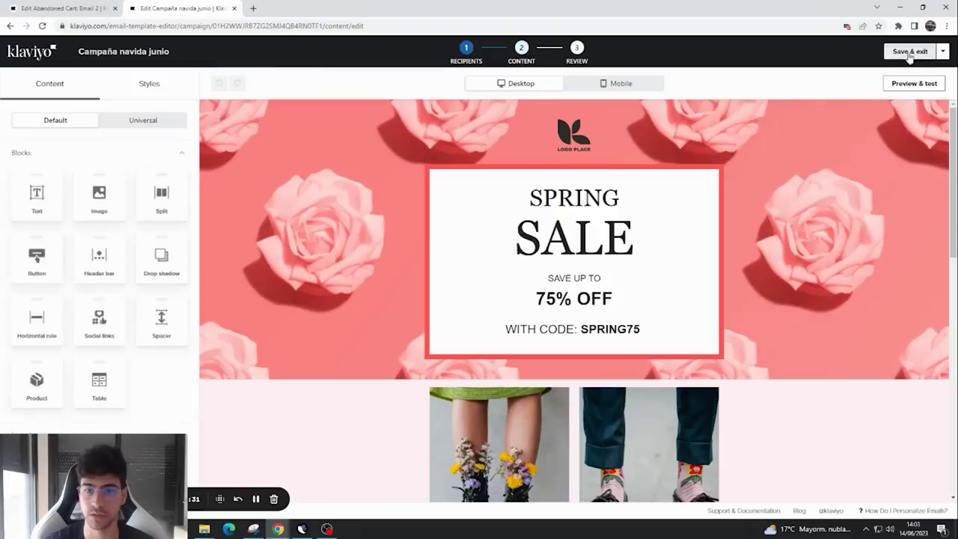
left_click(910, 53)
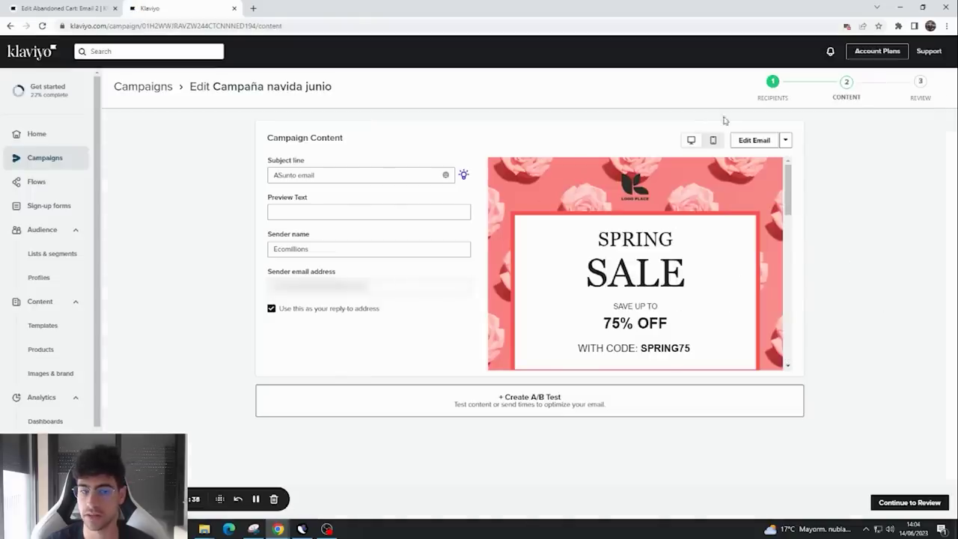
left_click(930, 501)
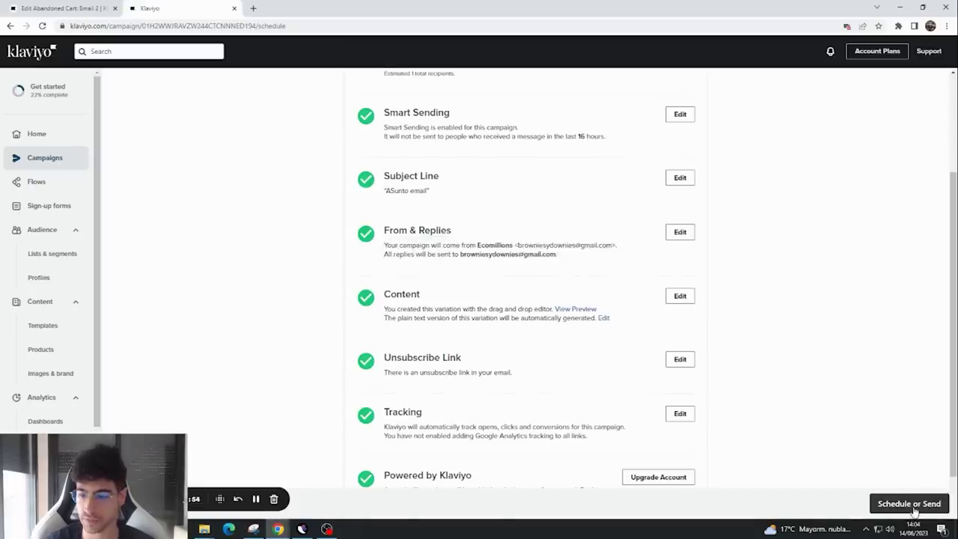
- Try scheduling the campaign for Jun 17, 2023 at 12:15 am
left_click(916, 506)
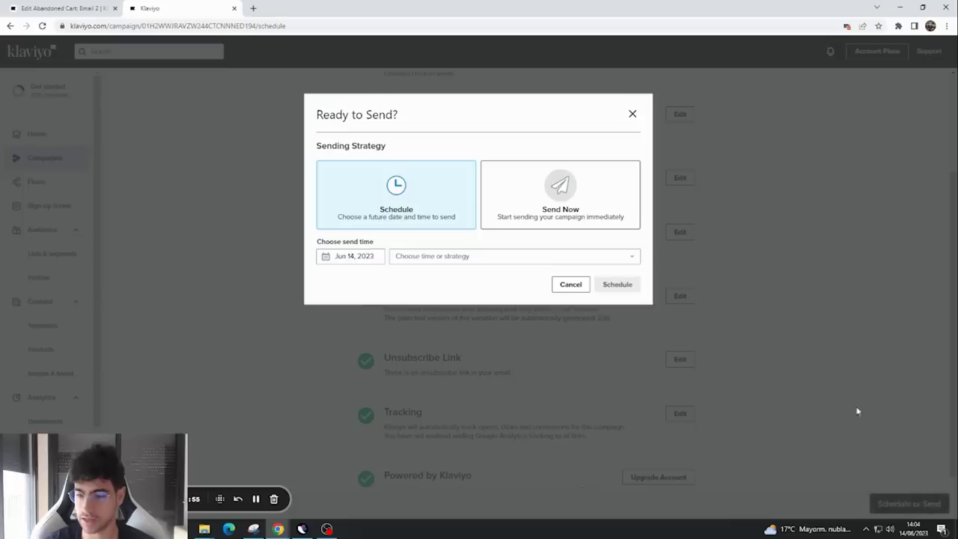
left_click(433, 256)
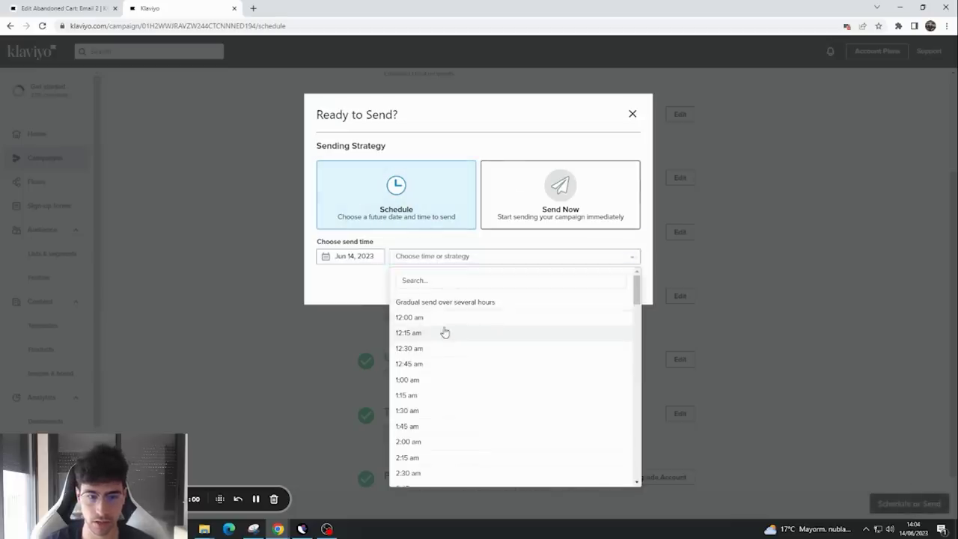
left_click(444, 332)
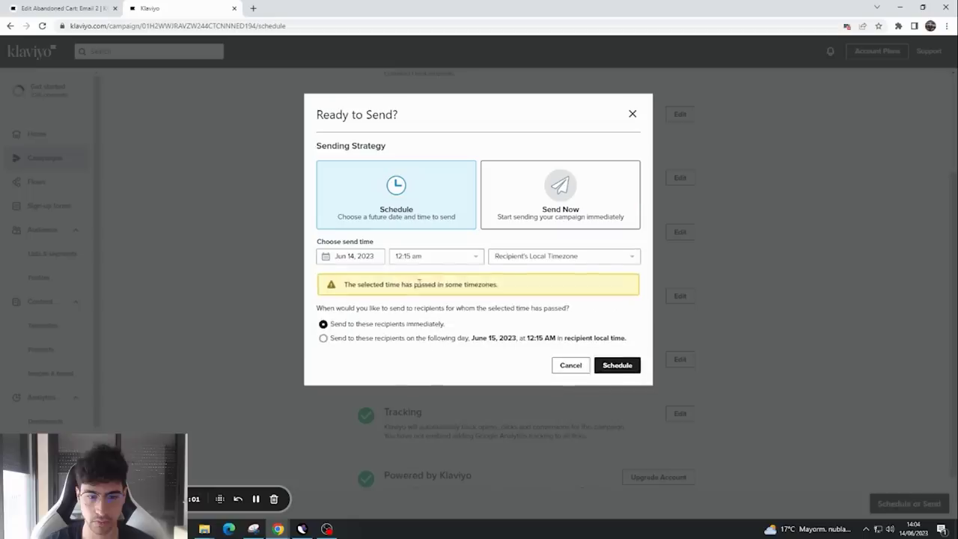
left_click(342, 256)
left_click(453, 357)
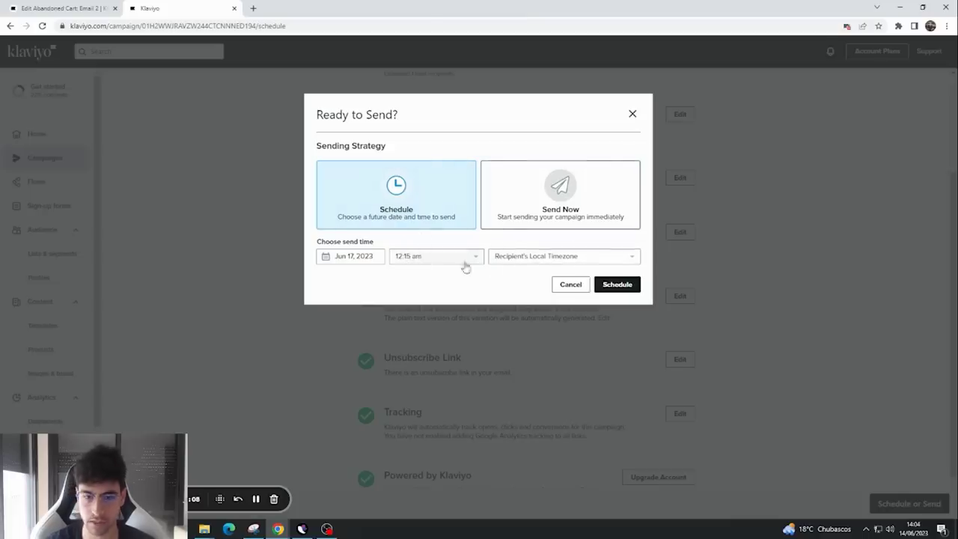
- Switch to Send Now and send the campaign immediately, noting the queued-send confirmation
left_click(581, 212)
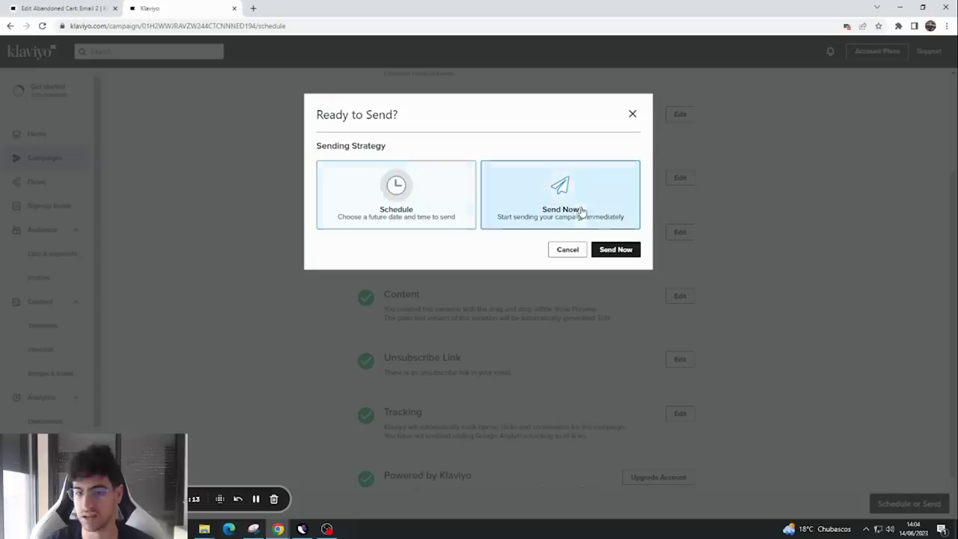
left_click(633, 253)
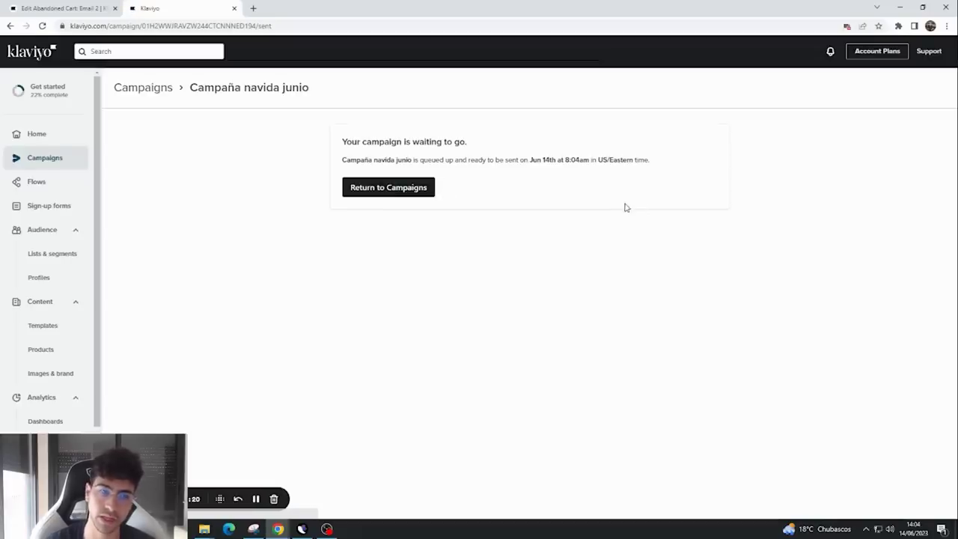
left_click_drag(326, 128, 650, 219)
left_click(597, 211)
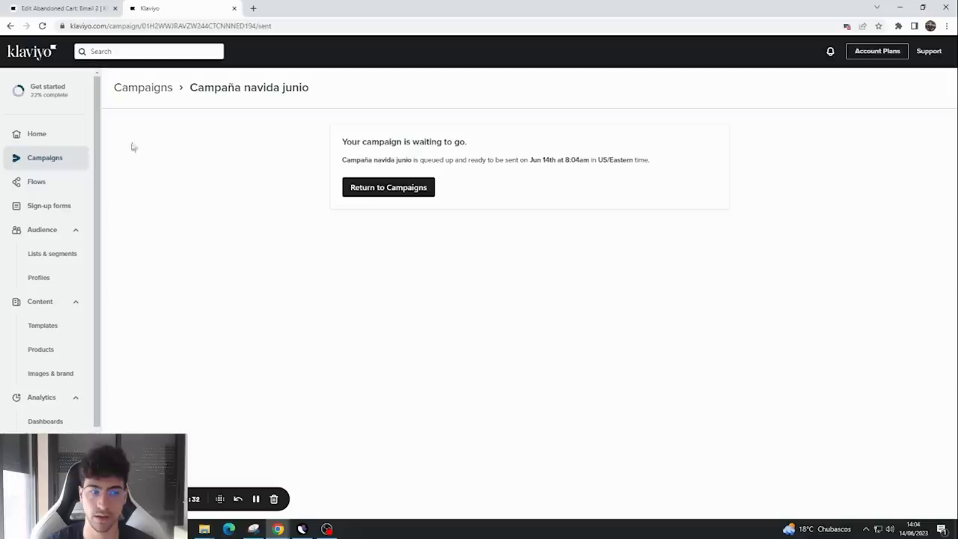
- Start a new sign-up form from the Multi-step email & SMS template
left_click(65, 206)
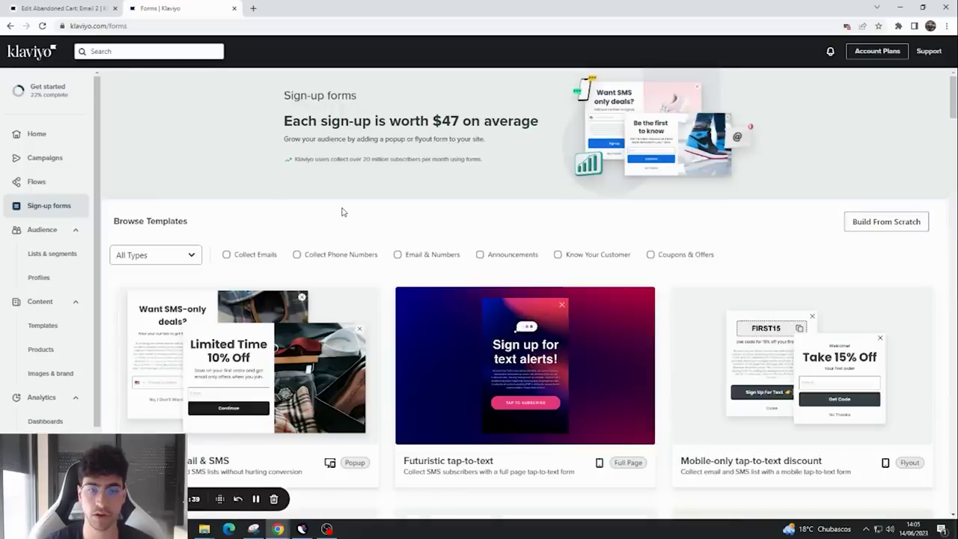
scroll(341, 211, "down", 1)
scroll(310, 342, "down", 1)
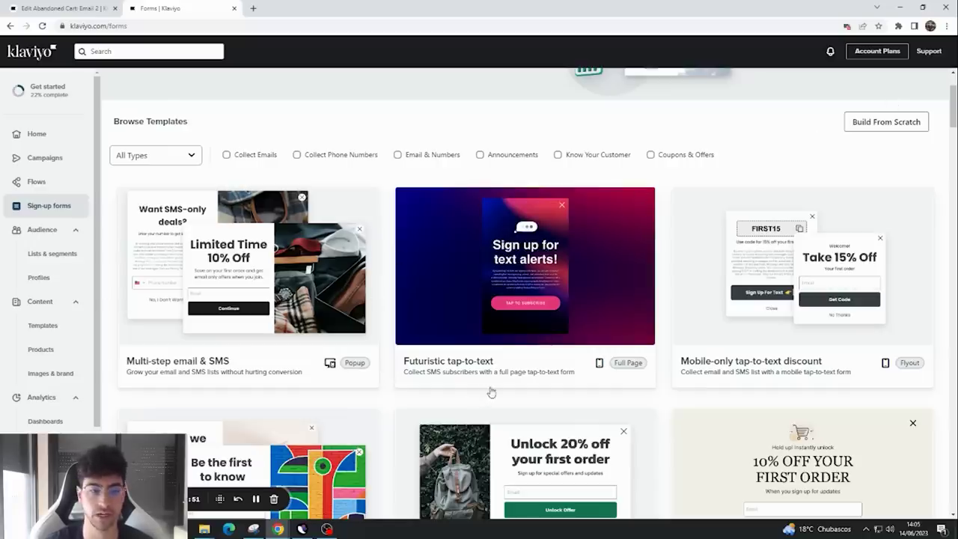
left_click(303, 277)
- Select the form's name and set its email subscriber list to Newsletter
left_click(321, 157)
double_click(324, 156)
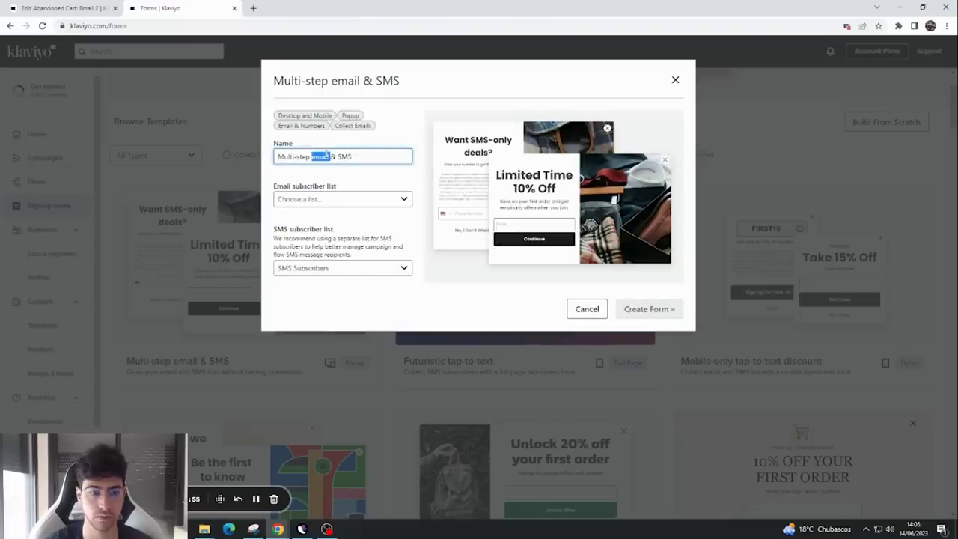
triple_click(326, 156)
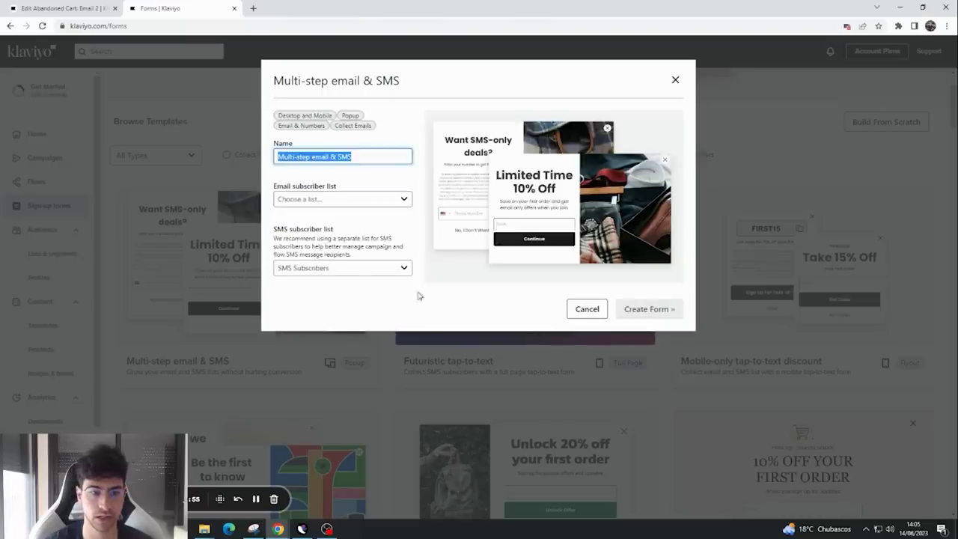
left_click(339, 200)
left_click(321, 278)
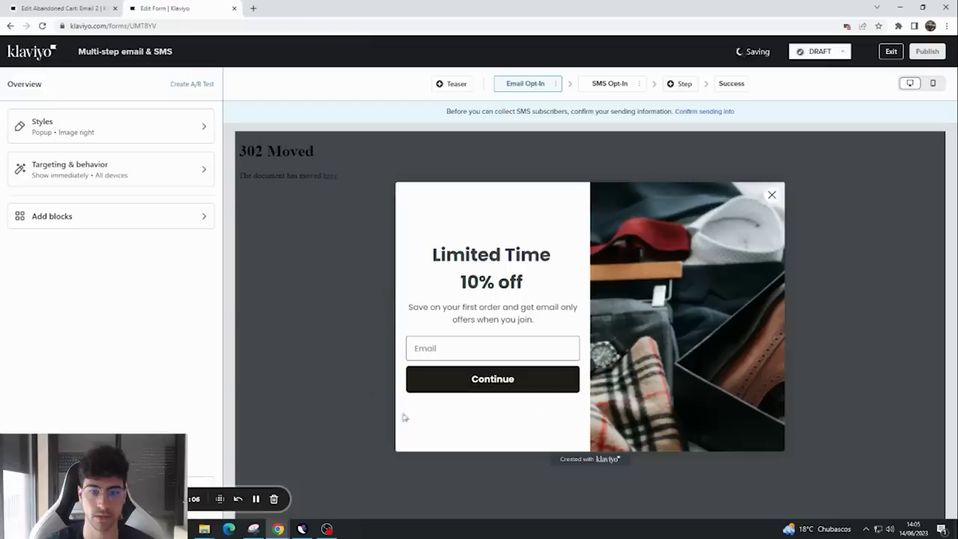
- Delete the SMS Opt-In step from the form and exit the editor, leaving the form as a draft
left_click(676, 272)
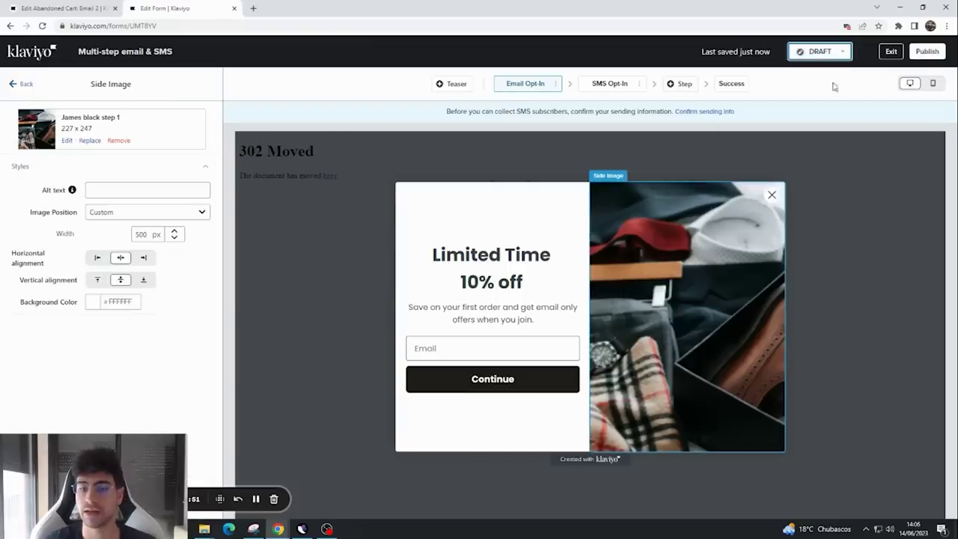
left_click(636, 85)
left_click(639, 86)
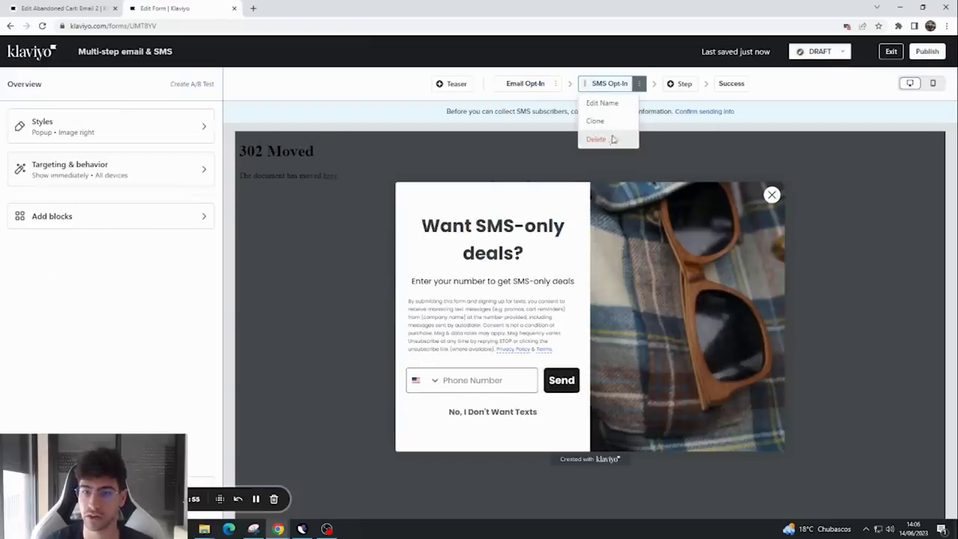
left_click(597, 139)
left_click(593, 171)
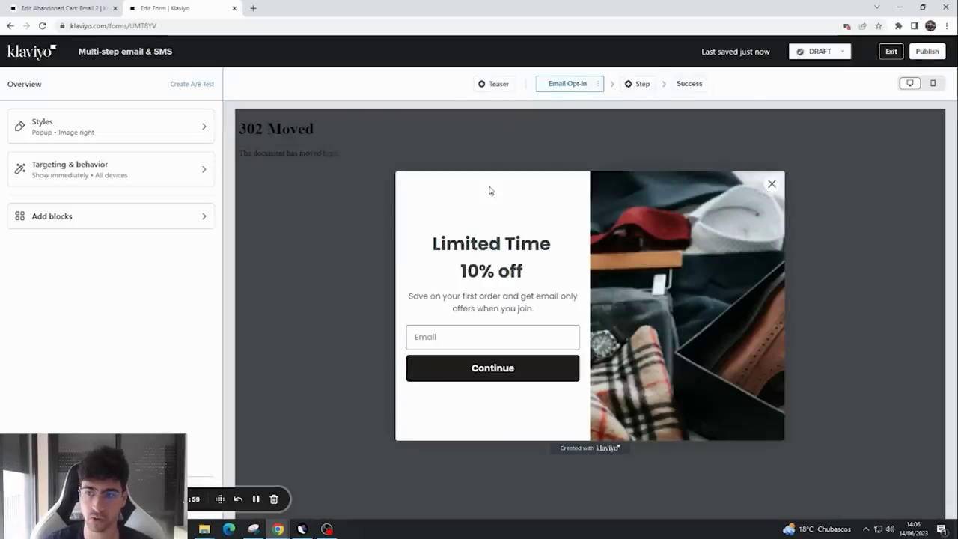
left_click(112, 49)
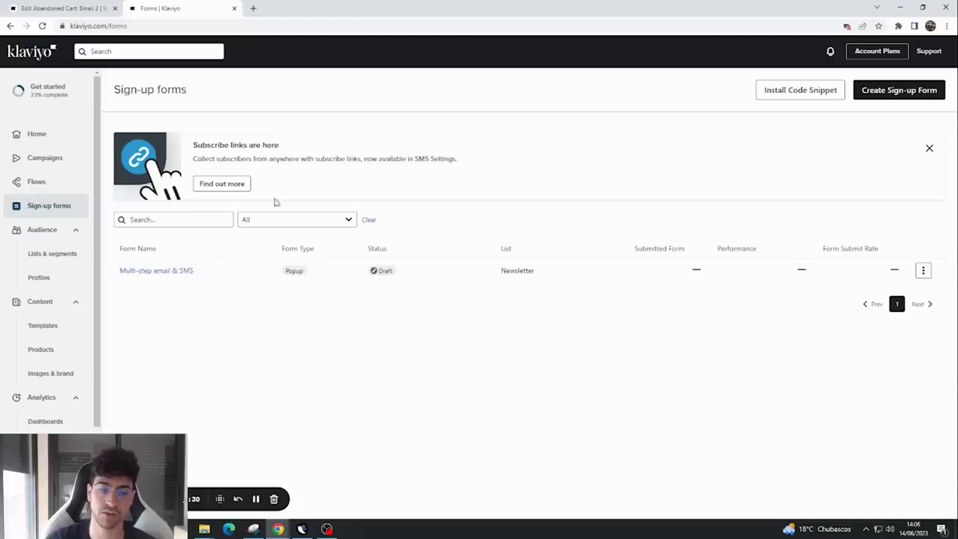
- Open Flows and highlight the live Abandoned Cart and Welcome Series flows
left_click(34, 182)
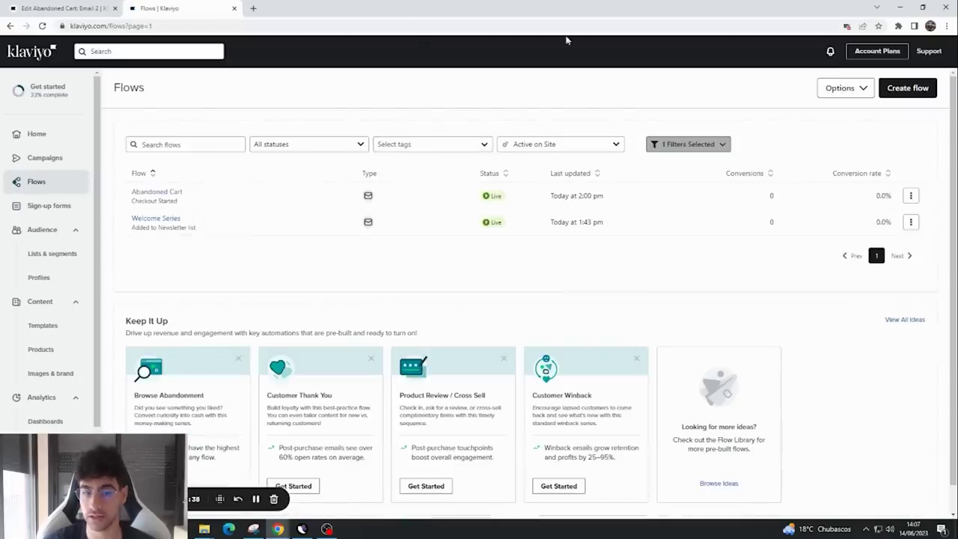
left_click_drag(122, 218, 147, 223)
left_click(197, 256)
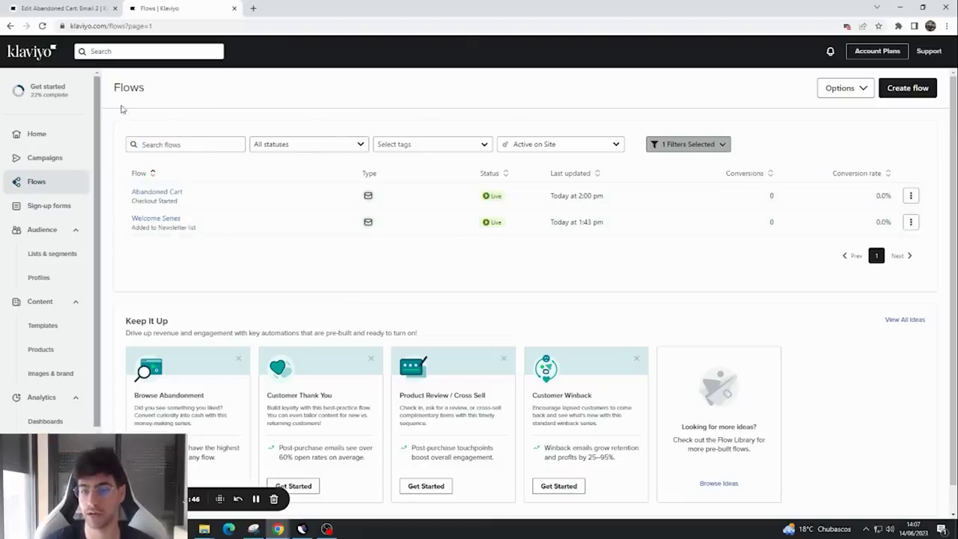
left_click_drag(104, 197, 174, 194)
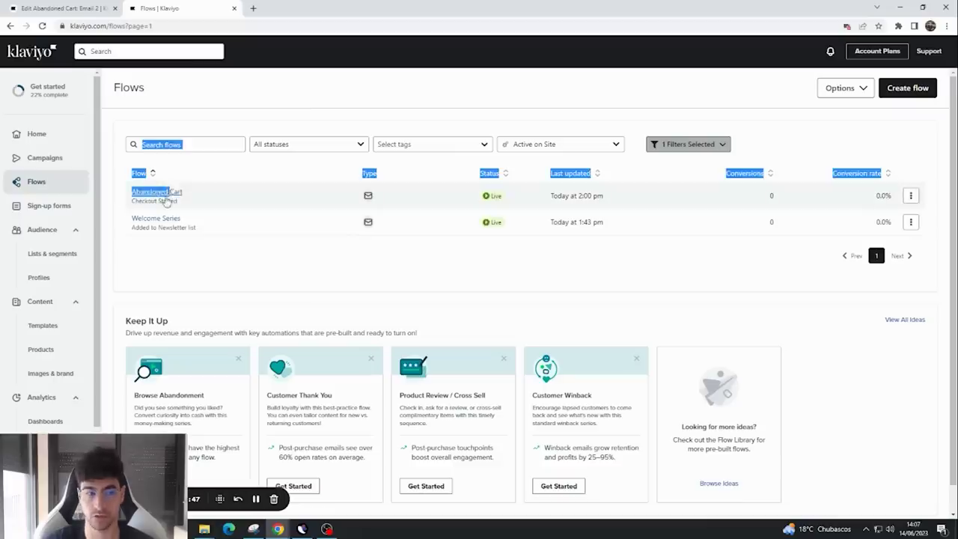
left_click(120, 196)
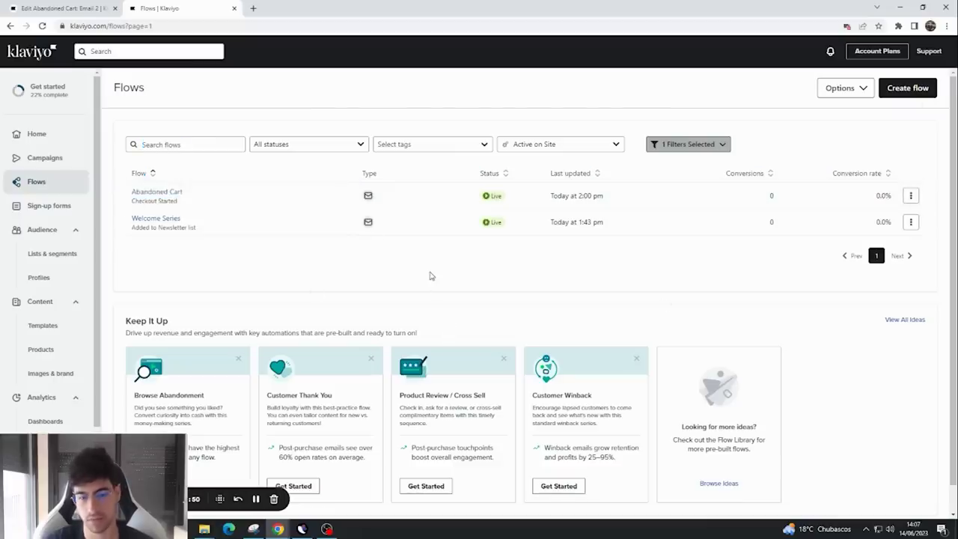
scroll(60, 329, "down", 1)
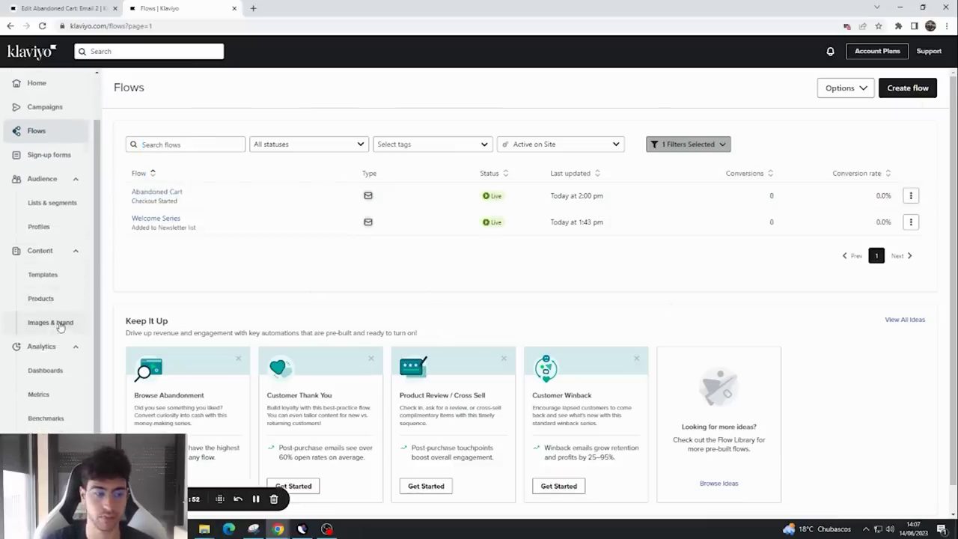
scroll(62, 327, "up", 1)
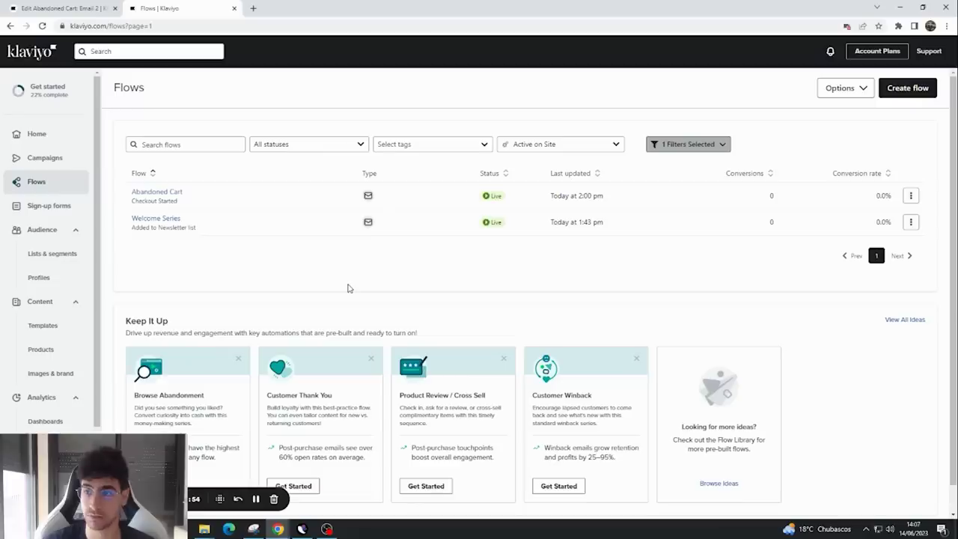